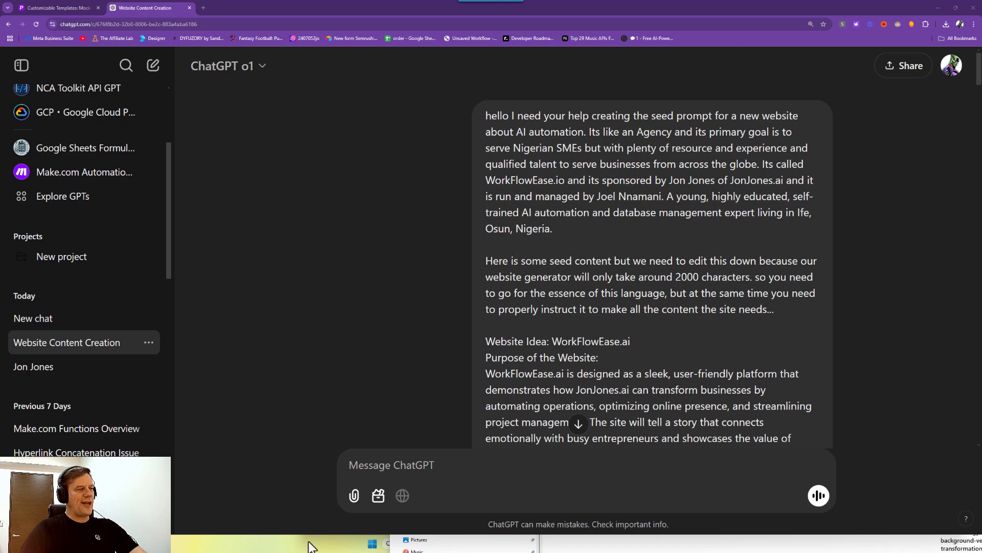
Bring up the WhatsApp window from the taskbar over the ChatGPT conversation.
{"action": "mouse_move", "coordinate": [244, 544]}
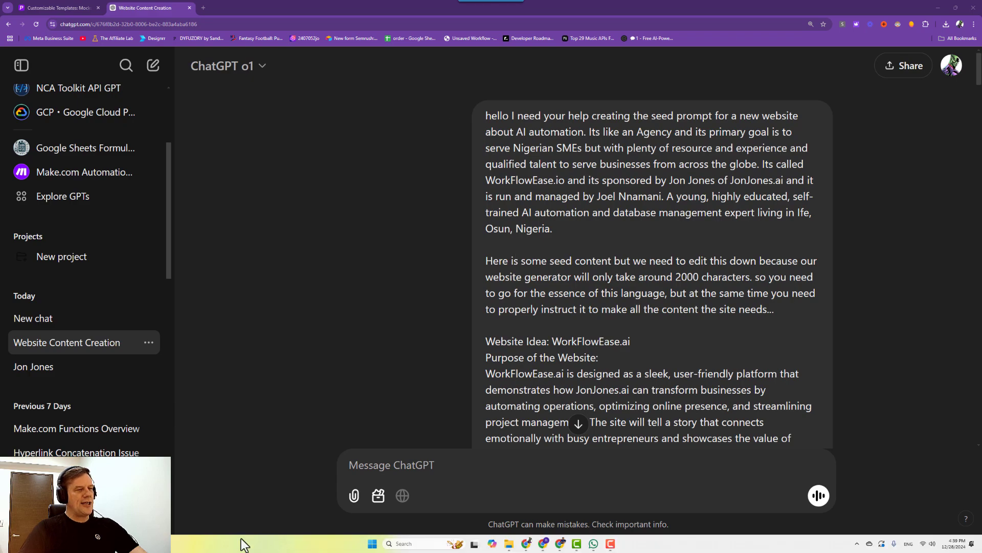
{"action": "left_click", "coordinate": [593, 543]}
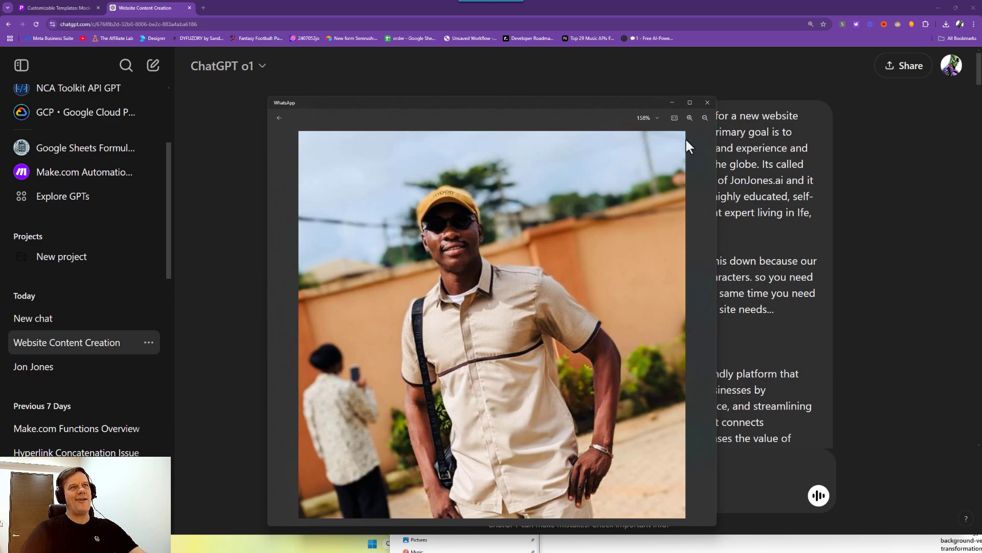
Close the enlarged photo and contact details, scroll through the WorkFlowEase chat, then minimize WhatsApp.
{"action": "left_click", "coordinate": [280, 116]}
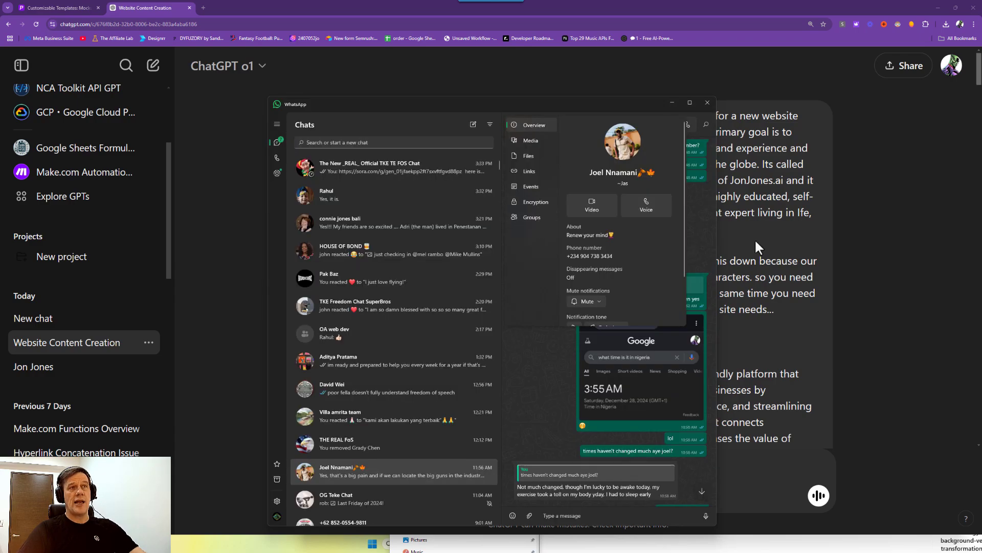
{"action": "left_click", "coordinate": [692, 214]}
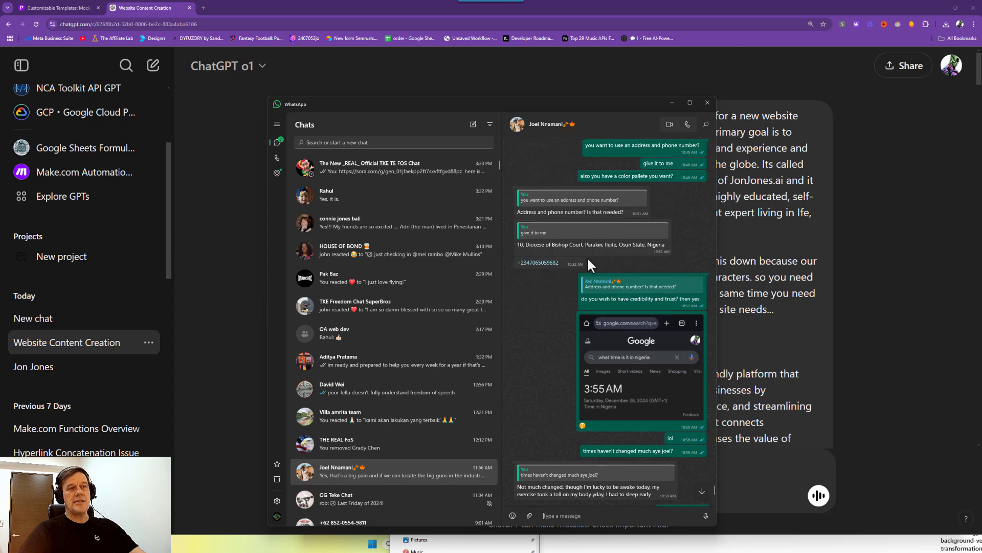
{"action": "scroll", "coordinate": [587, 257], "scroll_direction": "down", "scroll_amount": 10}
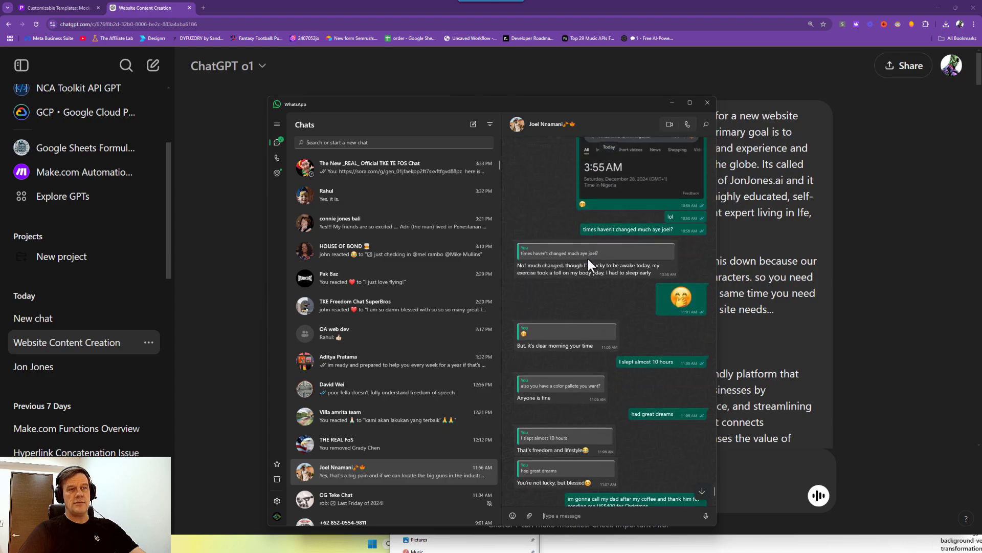
{"action": "scroll", "coordinate": [588, 257], "scroll_direction": "down", "scroll_amount": 5}
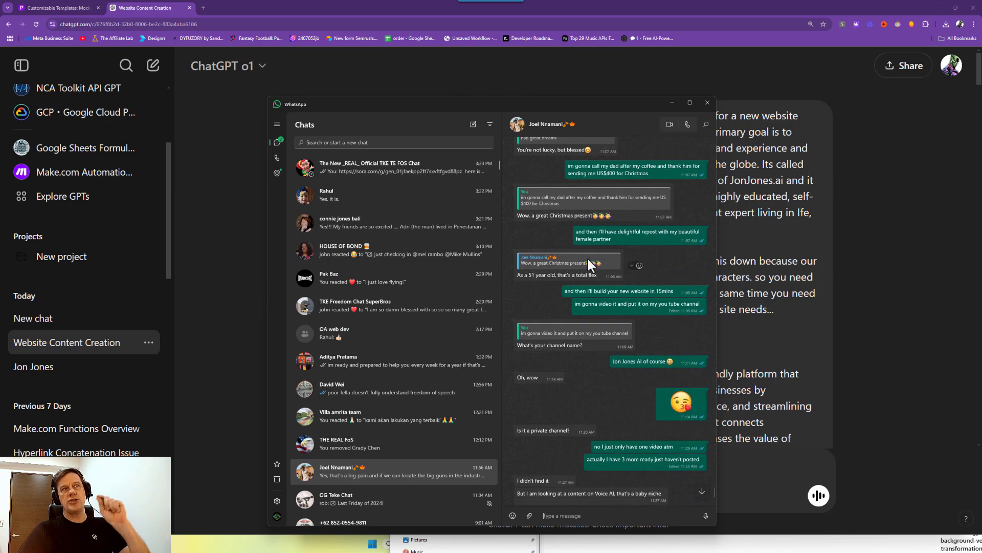
{"action": "scroll", "coordinate": [587, 256], "scroll_direction": "down", "scroll_amount": 5}
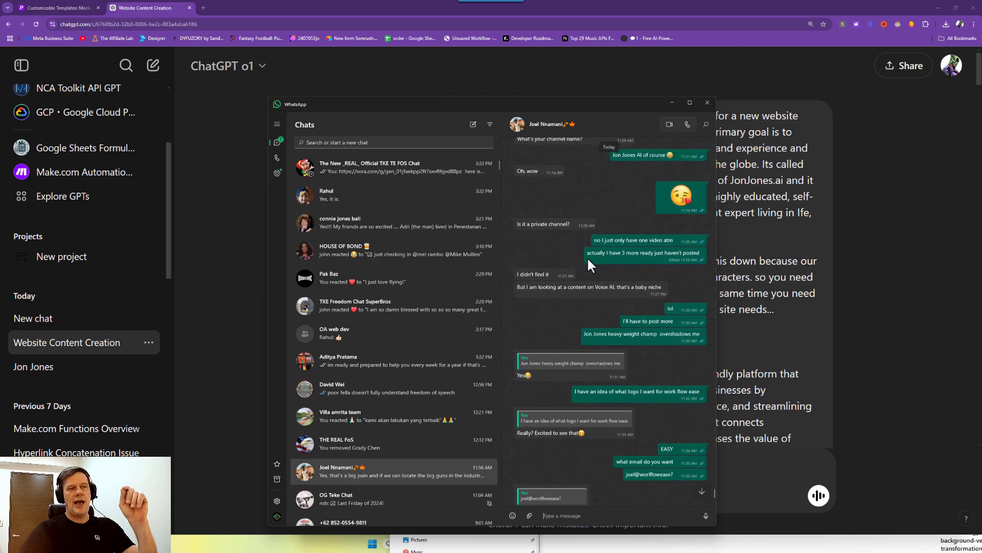
{"action": "scroll", "coordinate": [588, 261], "scroll_direction": "down", "scroll_amount": 3}
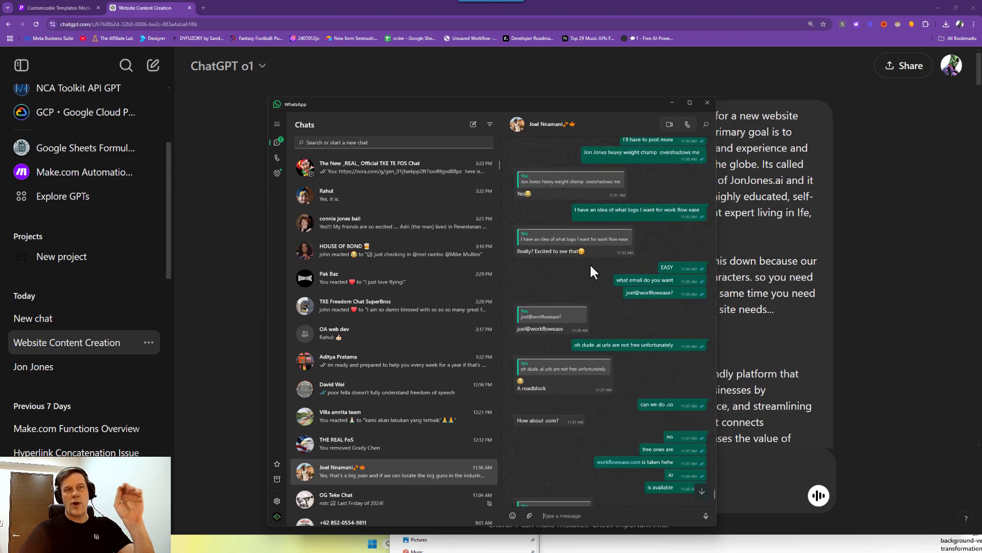
{"action": "scroll", "coordinate": [590, 263], "scroll_direction": "down", "scroll_amount": 3}
{"action": "scroll", "coordinate": [596, 270], "scroll_direction": "down", "scroll_amount": 9}
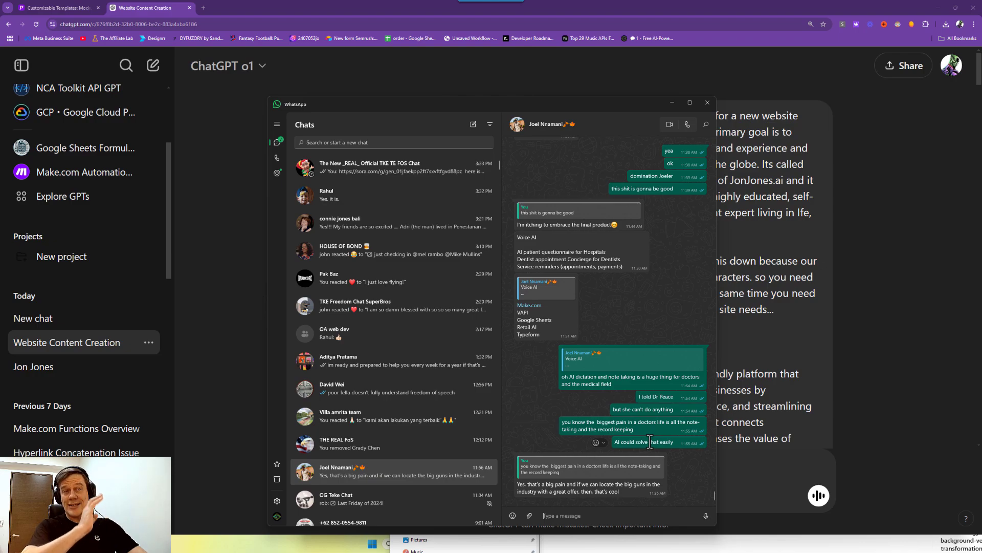
{"action": "left_click", "coordinate": [769, 246]}
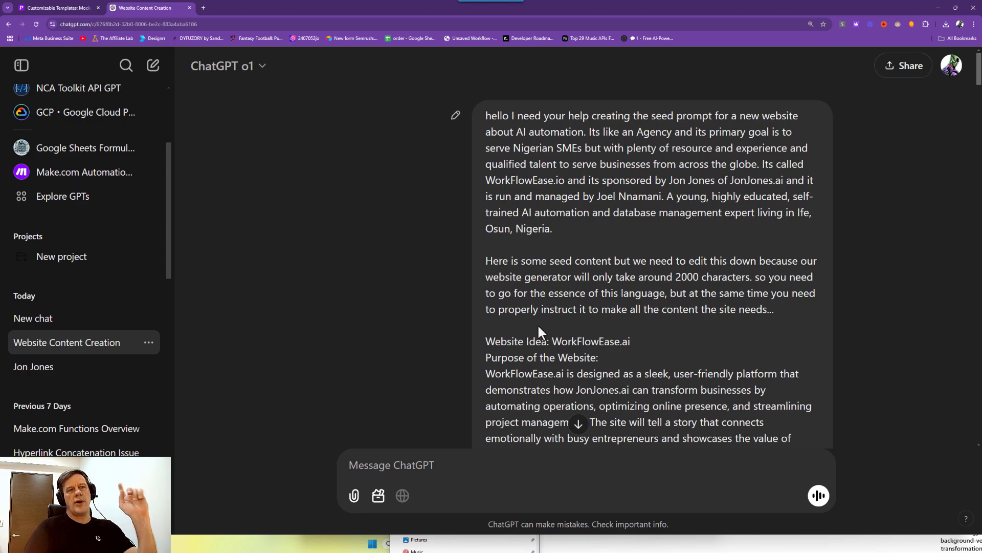
Highlight 'WorkFlowEase.ai' after 'Website Idea:' in the seed prompt, then bring File Explorer forward.
{"action": "left_click_drag", "start_coordinate": [553, 337], "coordinate": [634, 340]}
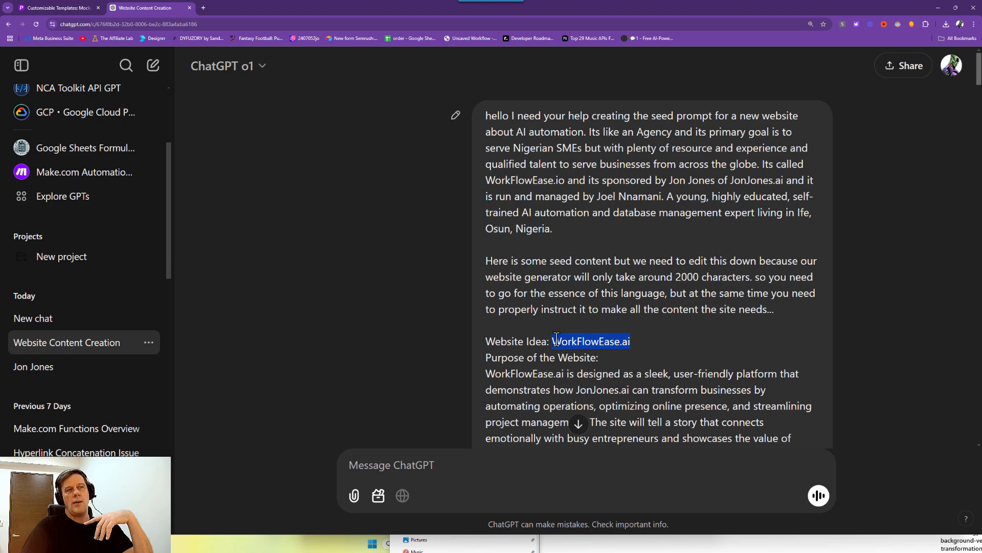
{"action": "left_click_drag", "start_coordinate": [551, 343], "coordinate": [637, 346]}
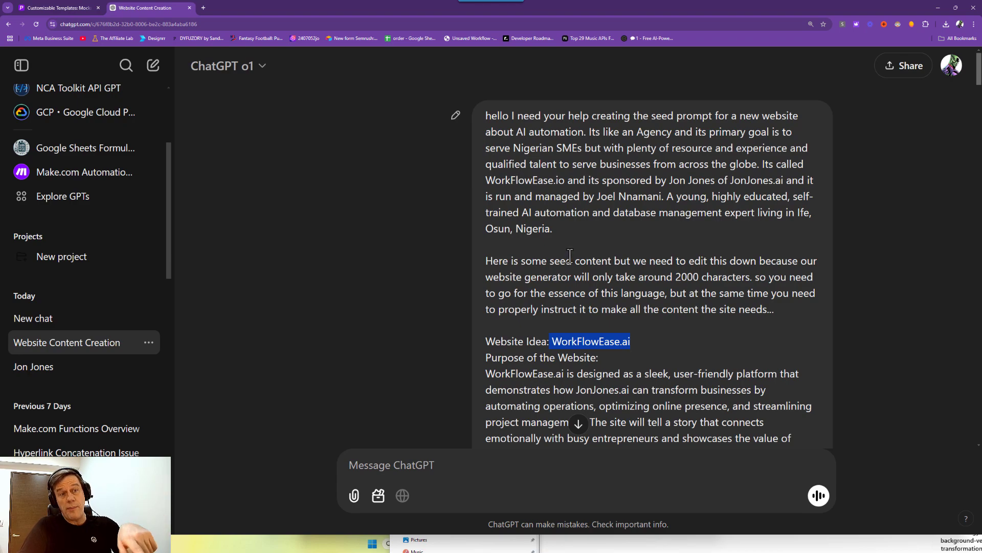
{"action": "left_click", "coordinate": [609, 550]}
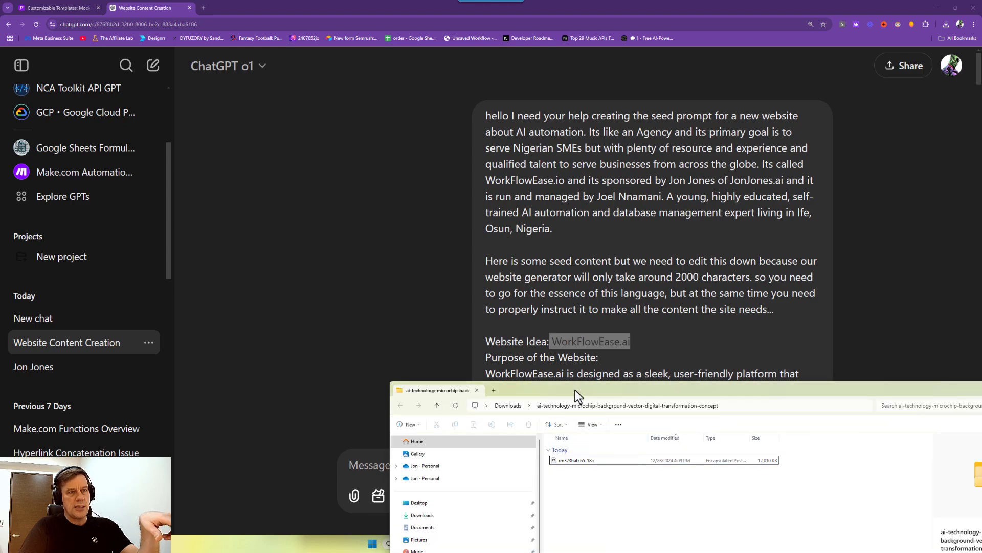
Move the Explorer window fully on screen and return to the Dropbox 2024 folder.
{"action": "left_click_drag", "start_coordinate": [575, 389], "coordinate": [447, 241]}
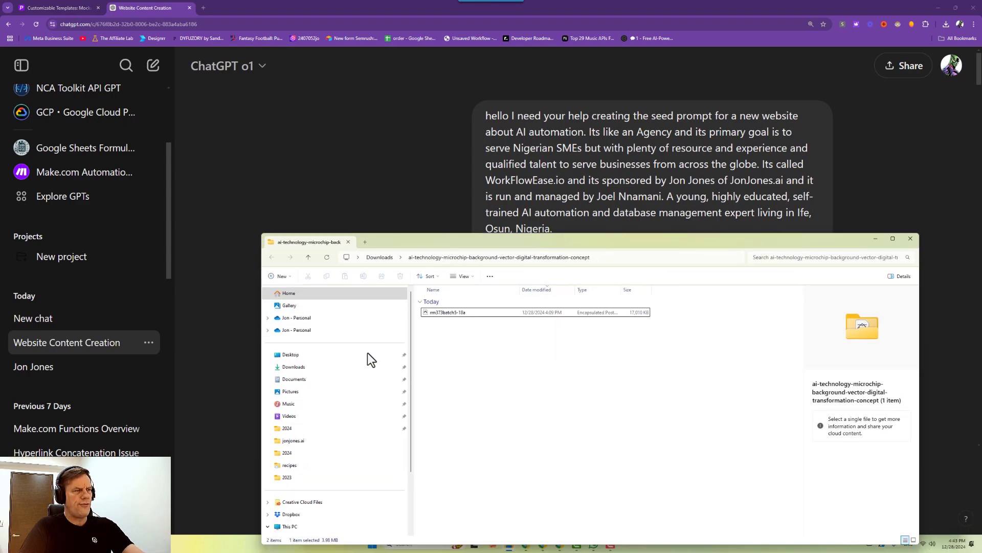
{"action": "left_click", "coordinate": [293, 441]}
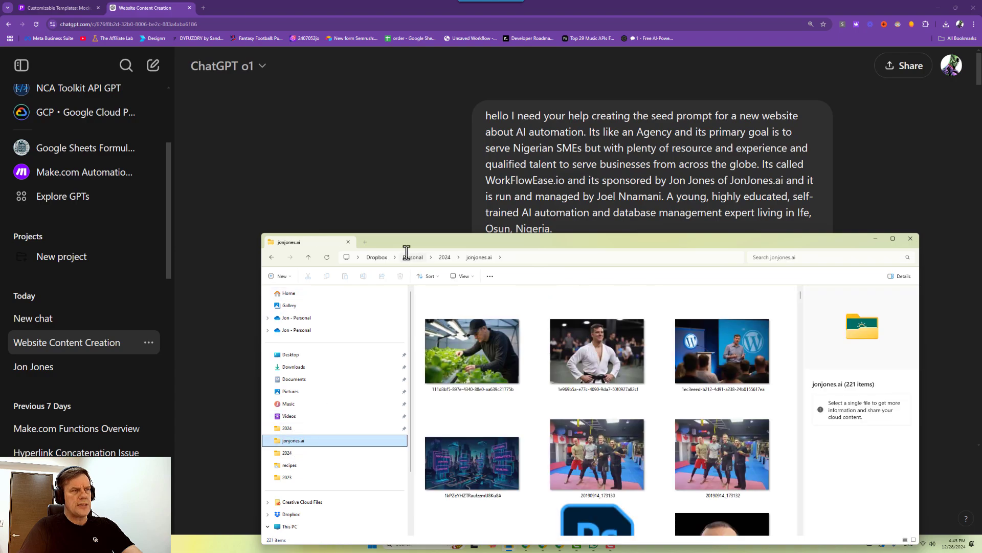
{"action": "left_click", "coordinate": [444, 257]}
Search the 2024 folder for 'kadence', open the kadence folder, then minimize Explorer.
{"action": "left_click", "coordinate": [756, 256]}
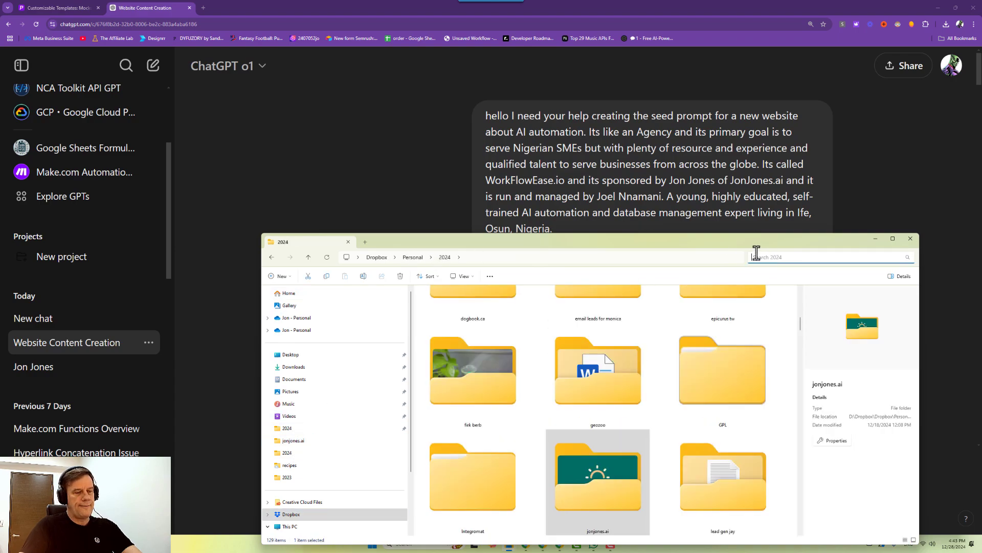
{"action": "type", "text": "kadence"}
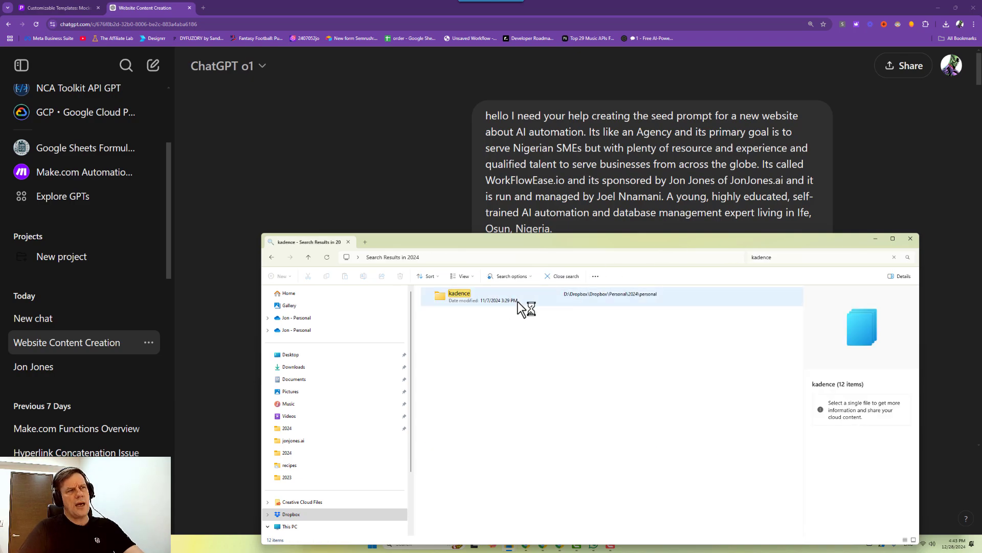
{"action": "left_click", "coordinate": [477, 299]}
{"action": "double_click", "coordinate": [477, 299]}
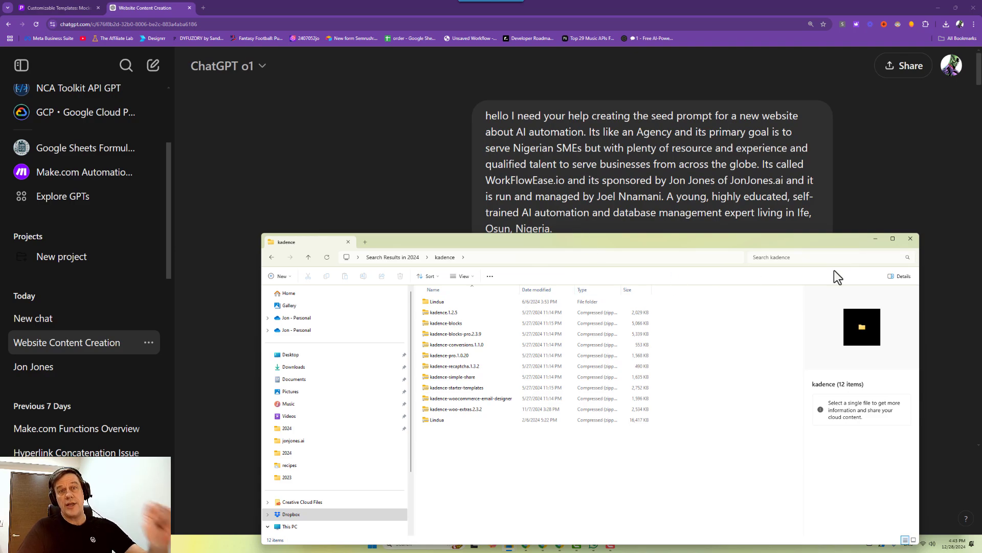
{"action": "left_click", "coordinate": [874, 239]}
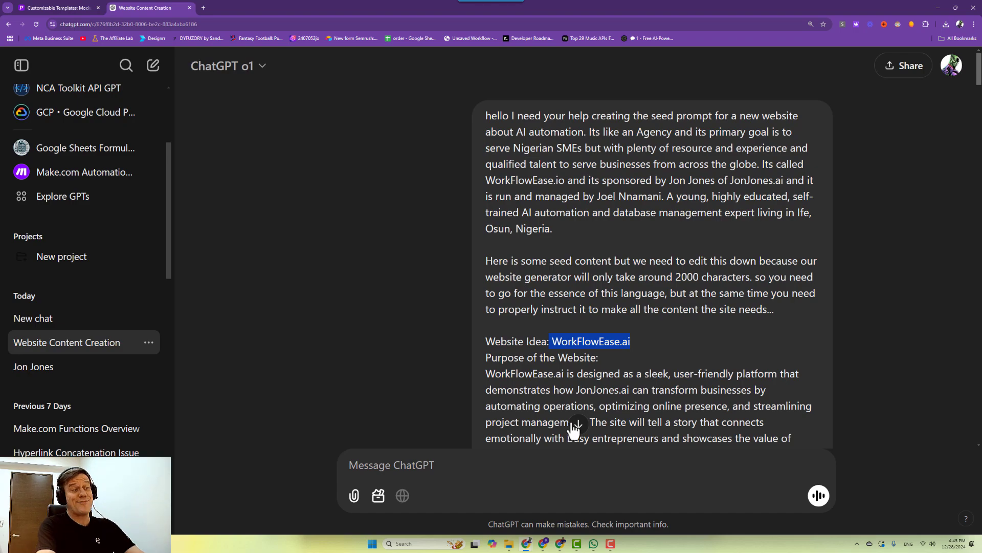
Scroll the ChatGPT conversation, then bring the WhatsApp chat back up.
{"action": "scroll", "coordinate": [574, 427], "scroll_direction": "down", "scroll_amount": 1}
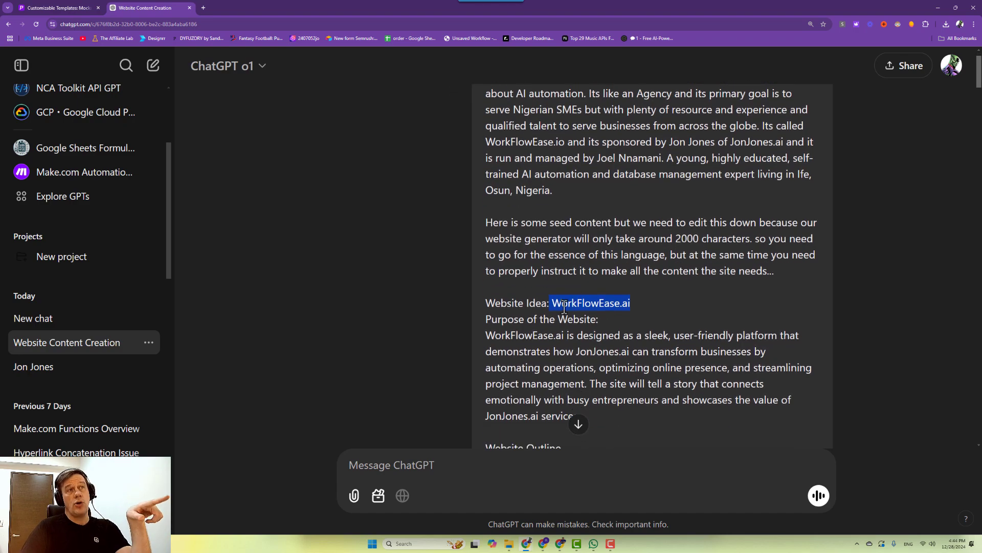
{"action": "scroll", "coordinate": [576, 421], "scroll_direction": "up", "scroll_amount": 1}
{"action": "scroll", "coordinate": [577, 399], "scroll_direction": "down", "scroll_amount": 2}
{"action": "scroll", "coordinate": [575, 316], "scroll_direction": "down", "scroll_amount": 2}
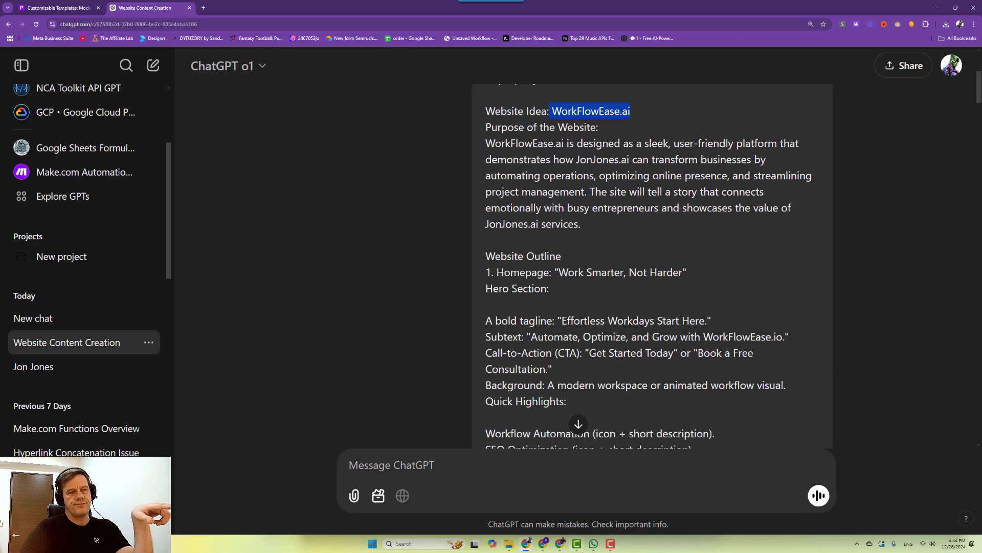
{"action": "left_click", "coordinate": [593, 543]}
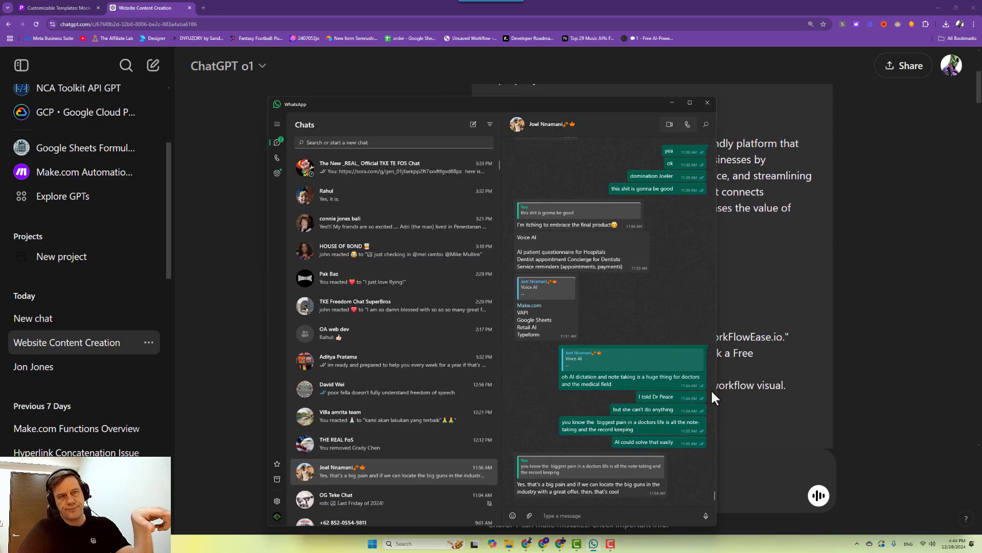
Scroll through the WhatsApp chat, expand the full Website Idea message, then return to ChatGPT.
{"action": "scroll", "coordinate": [697, 450], "scroll_direction": "up", "scroll_amount": 10}
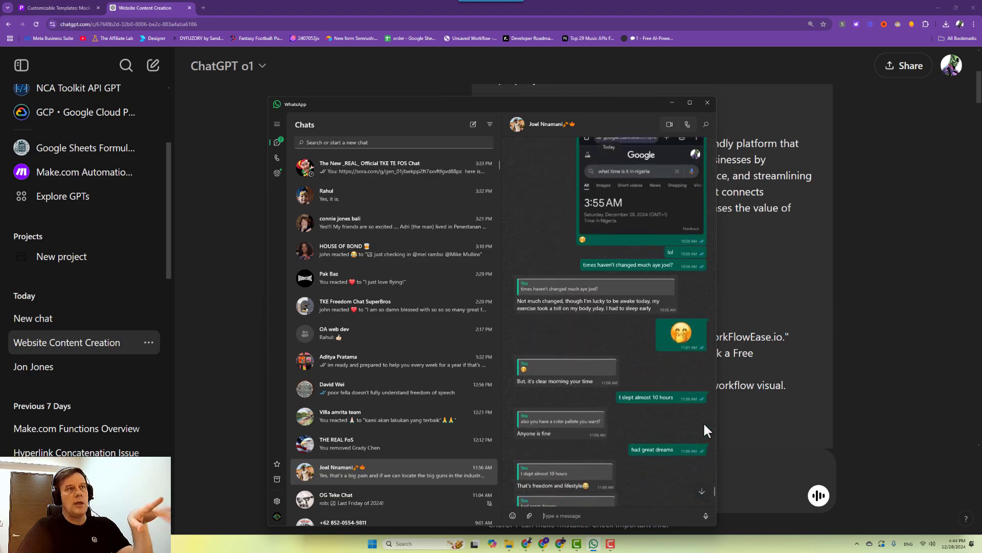
{"action": "scroll", "coordinate": [706, 427], "scroll_direction": "up", "scroll_amount": 10}
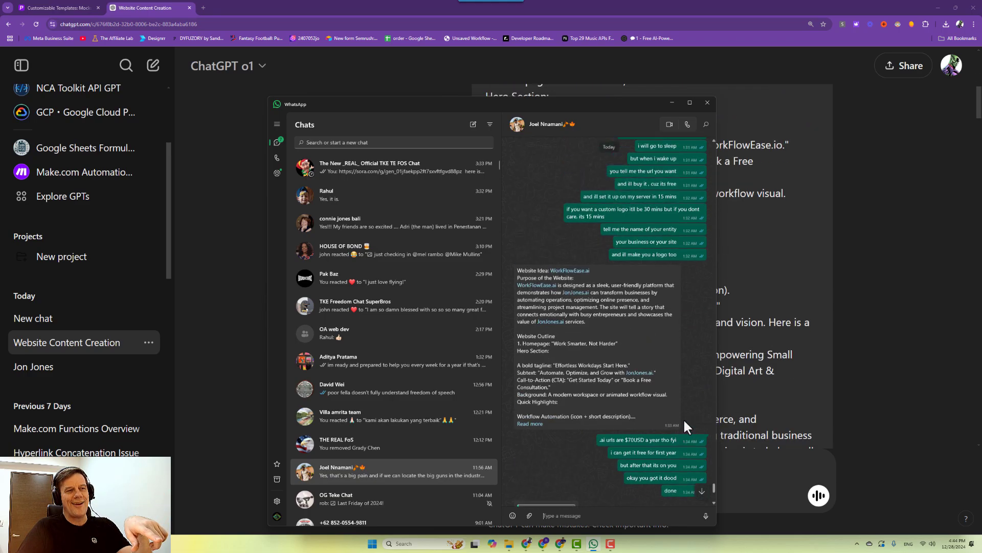
{"action": "scroll", "coordinate": [686, 425], "scroll_direction": "up", "scroll_amount": 5}
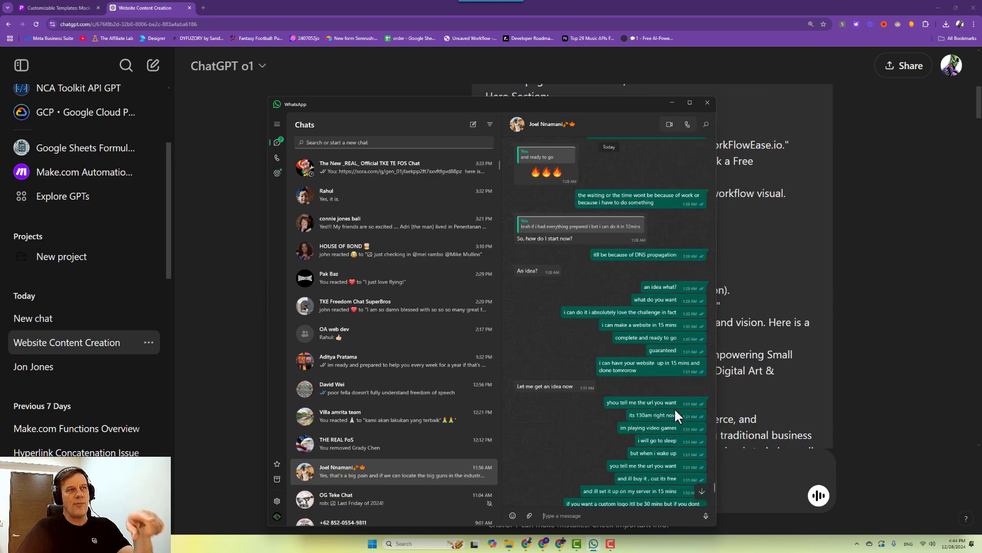
{"action": "scroll", "coordinate": [673, 408], "scroll_direction": "up", "scroll_amount": 10}
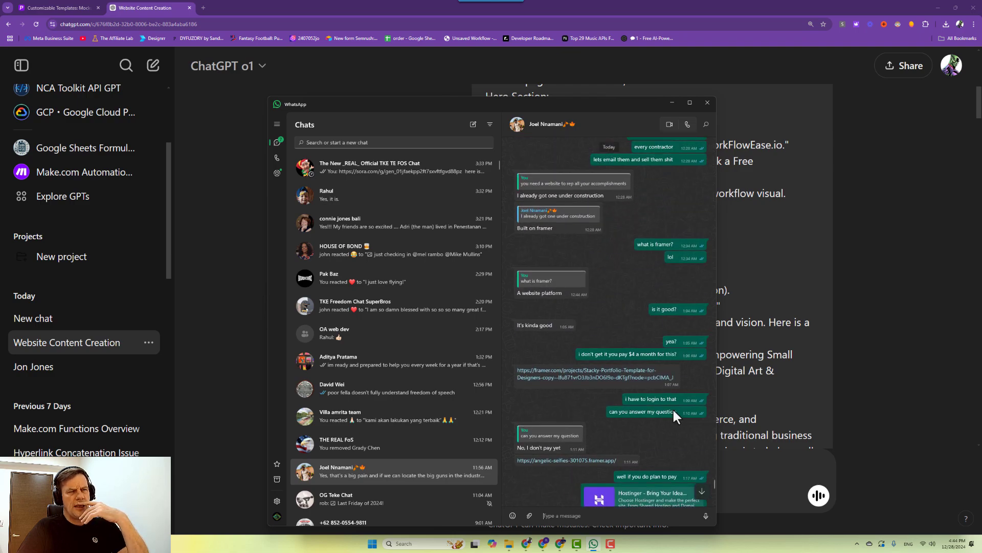
{"action": "scroll", "coordinate": [673, 407], "scroll_direction": "down", "scroll_amount": 5}
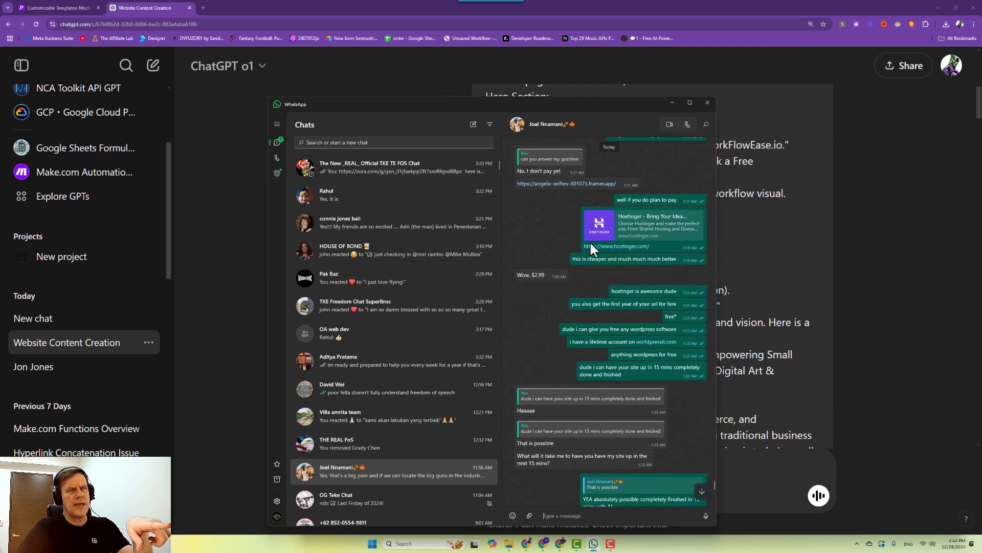
{"action": "scroll", "coordinate": [624, 412], "scroll_direction": "down", "scroll_amount": 4}
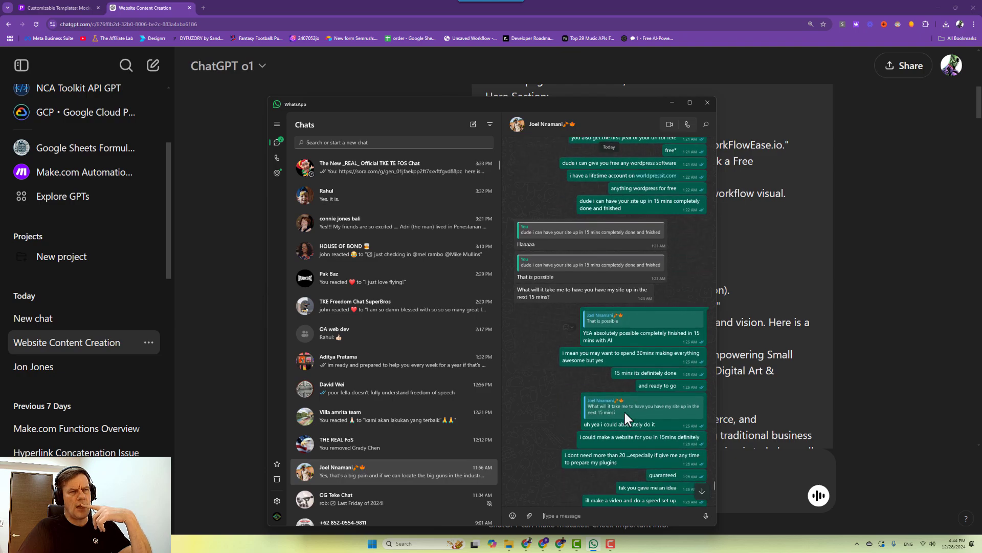
{"action": "scroll", "coordinate": [624, 410], "scroll_direction": "down", "scroll_amount": 10}
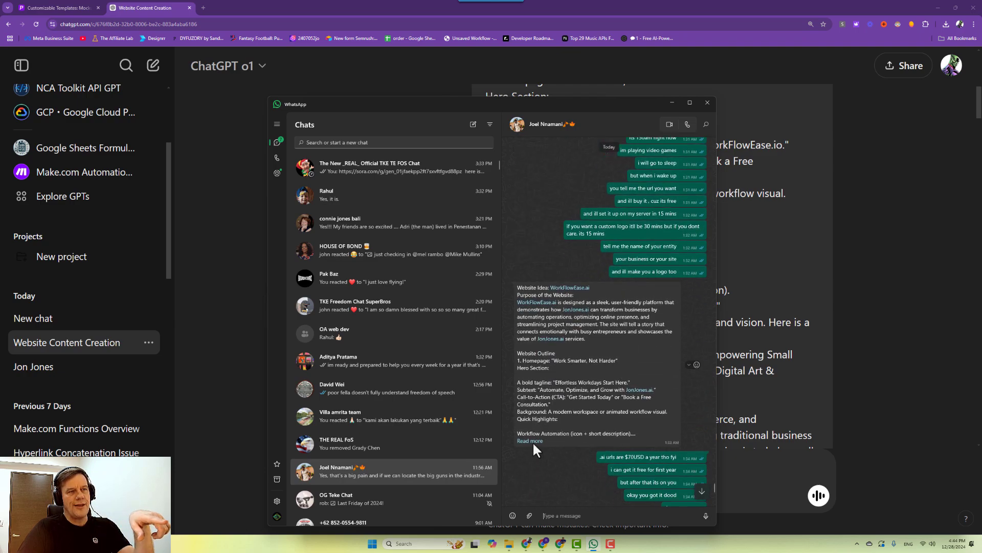
{"action": "left_click", "coordinate": [531, 441]}
{"action": "scroll", "coordinate": [533, 379], "scroll_direction": "down", "scroll_amount": 5}
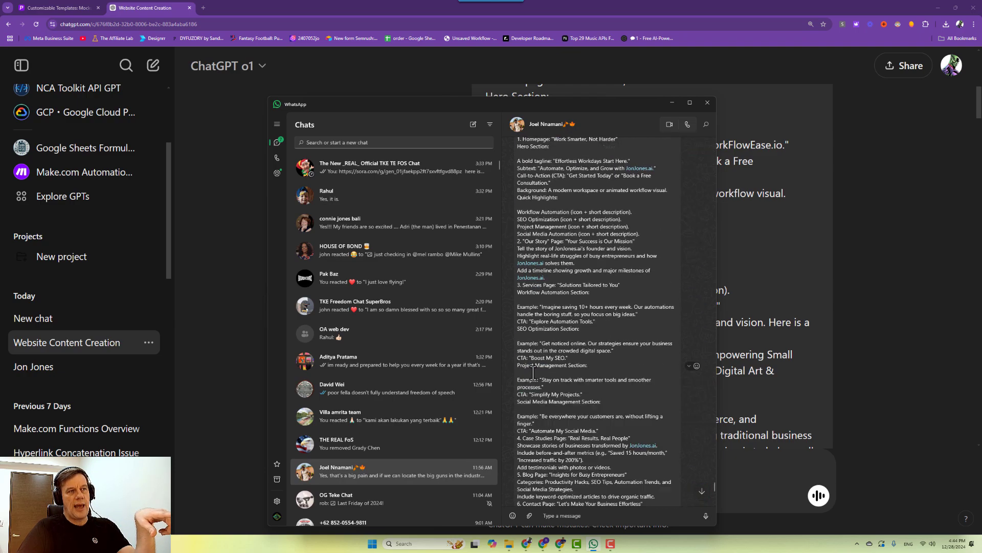
{"action": "scroll", "coordinate": [533, 373], "scroll_direction": "down", "scroll_amount": 3}
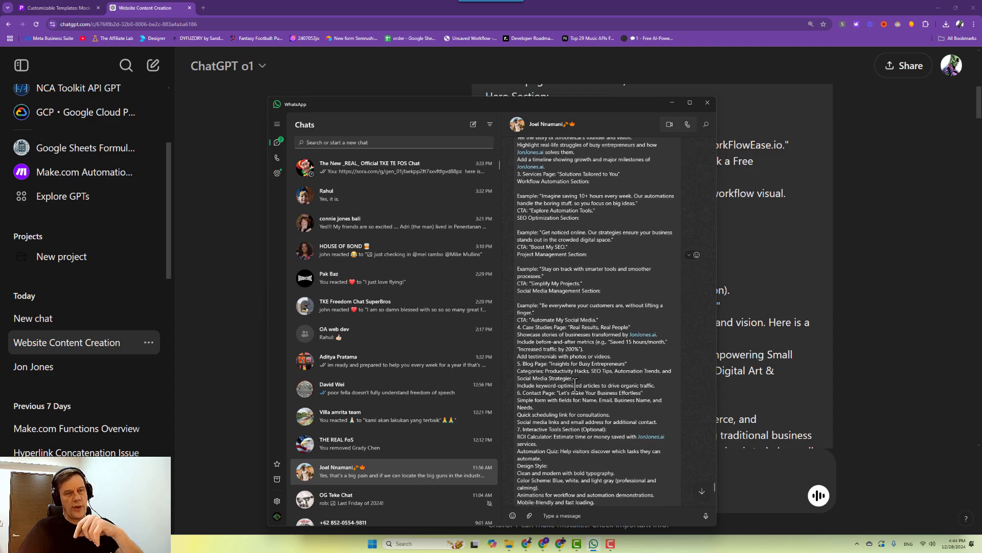
{"action": "left_click", "coordinate": [772, 351]}
Highlight the prompt's opening agency paragraph and its 2000 characters limit.
{"action": "scroll", "coordinate": [654, 291], "scroll_direction": "up", "scroll_amount": 4}
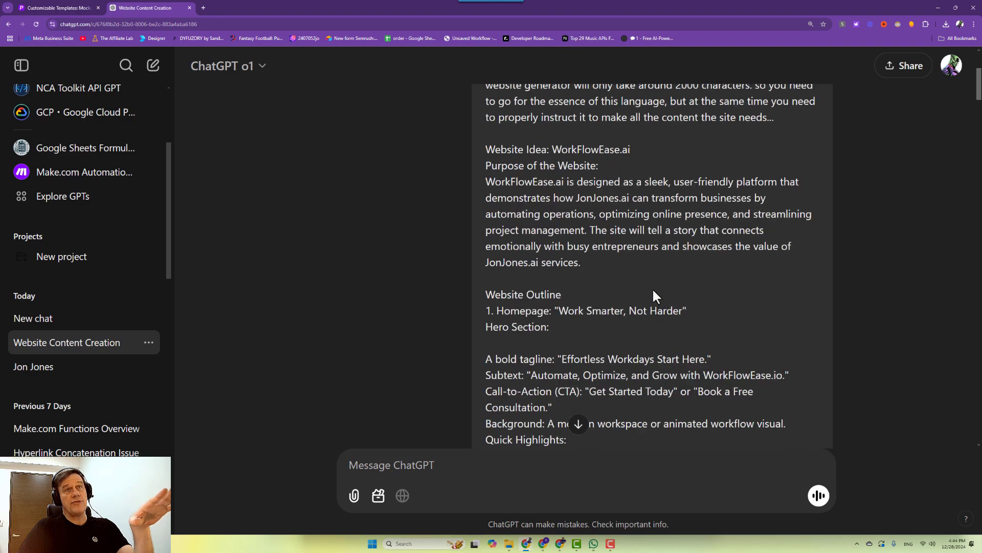
{"action": "scroll", "coordinate": [656, 296], "scroll_direction": "up", "scroll_amount": 3}
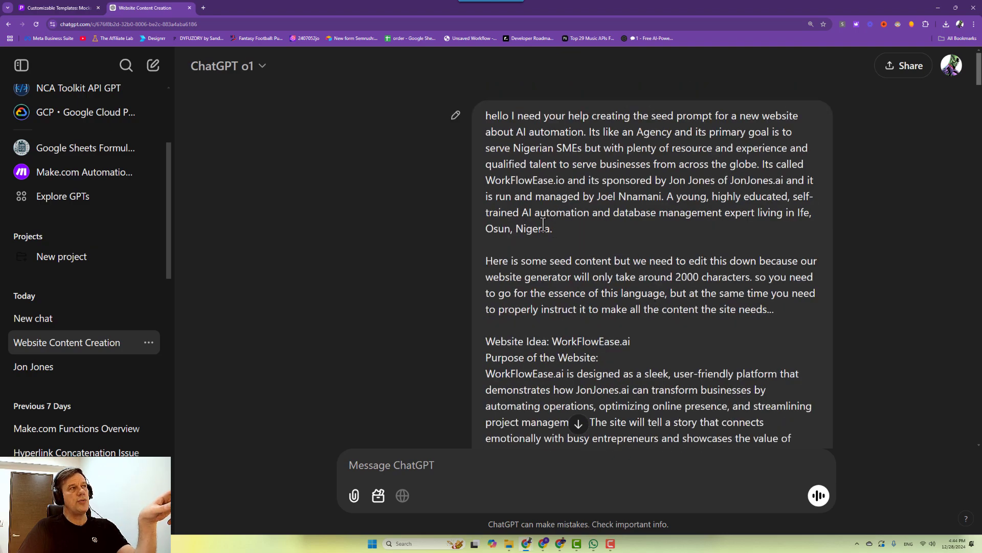
{"action": "left_click_drag", "start_coordinate": [572, 229], "coordinate": [485, 113]}
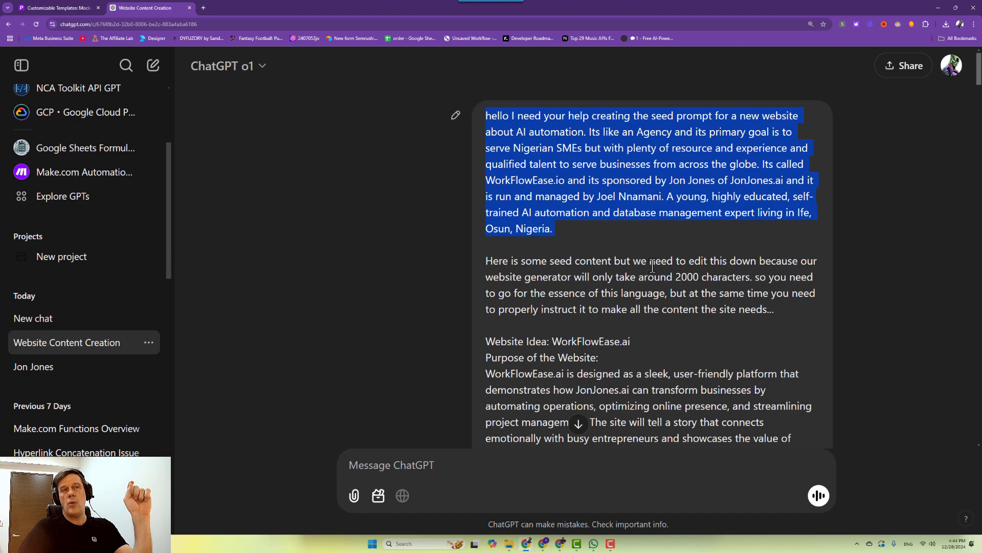
{"action": "left_click_drag", "start_coordinate": [676, 276], "coordinate": [709, 280]}
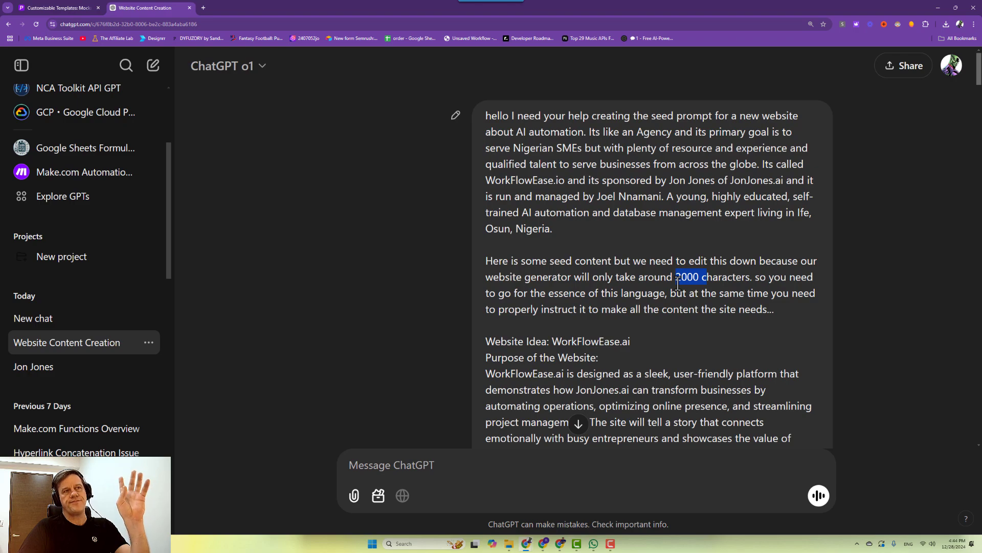
Scroll down the reply and highlight the paragraphs about Jon's experience.
{"action": "scroll", "coordinate": [678, 281], "scroll_direction": "down", "scroll_amount": 3}
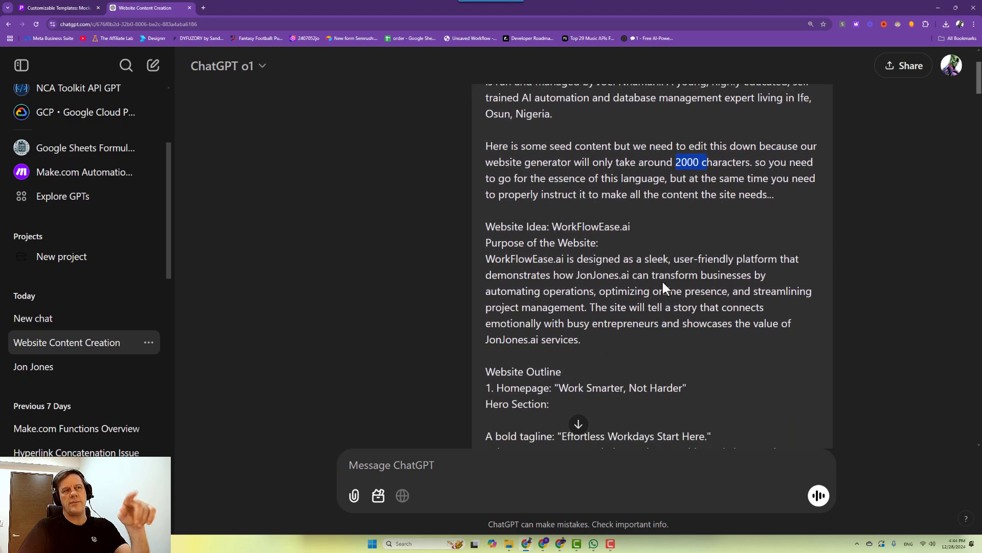
{"action": "scroll", "coordinate": [663, 284], "scroll_direction": "down", "scroll_amount": 2}
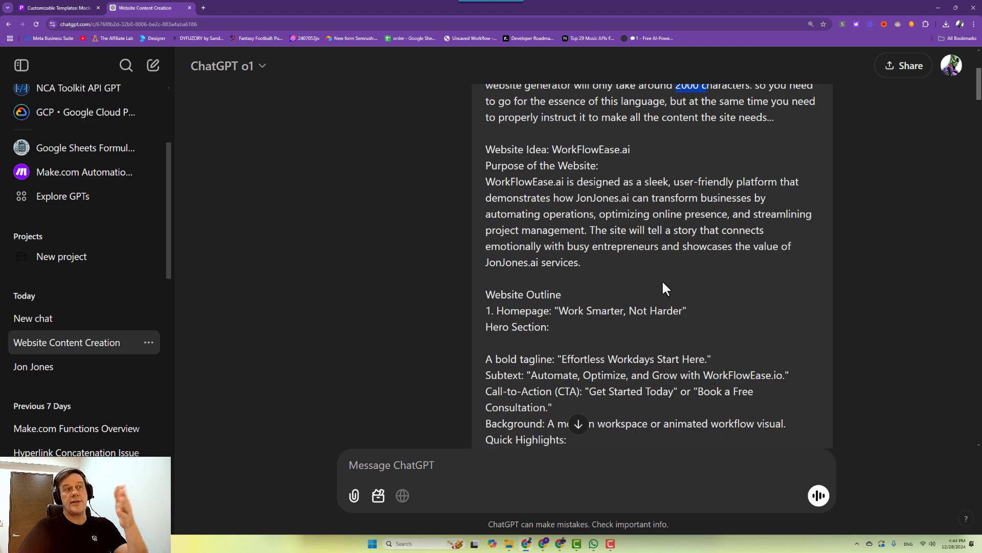
{"action": "scroll", "coordinate": [662, 283], "scroll_direction": "down", "scroll_amount": 2}
{"action": "scroll", "coordinate": [660, 282], "scroll_direction": "down", "scroll_amount": 2}
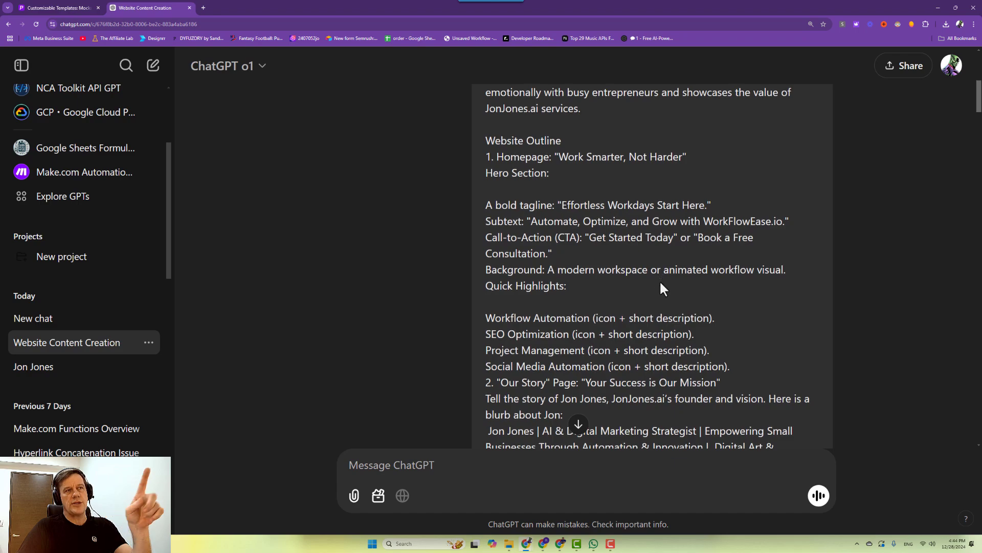
{"action": "scroll", "coordinate": [660, 283], "scroll_direction": "down", "scroll_amount": 3}
{"action": "scroll", "coordinate": [660, 283], "scroll_direction": "down", "scroll_amount": 3}
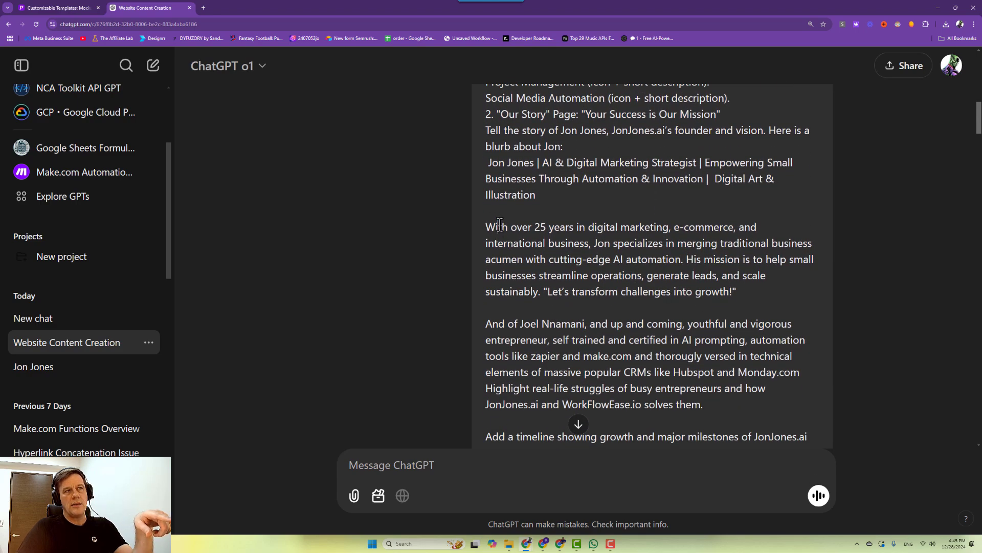
{"action": "left_click_drag", "start_coordinate": [497, 227], "coordinate": [623, 320]}
{"action": "left_click_drag", "start_coordinate": [542, 323], "coordinate": [708, 411]}
Jump to the reply's end, then highlight the site name WorkFlowEase.io and the seed prompt paragraph.
{"action": "scroll", "coordinate": [659, 356], "scroll_direction": "down", "scroll_amount": 5}
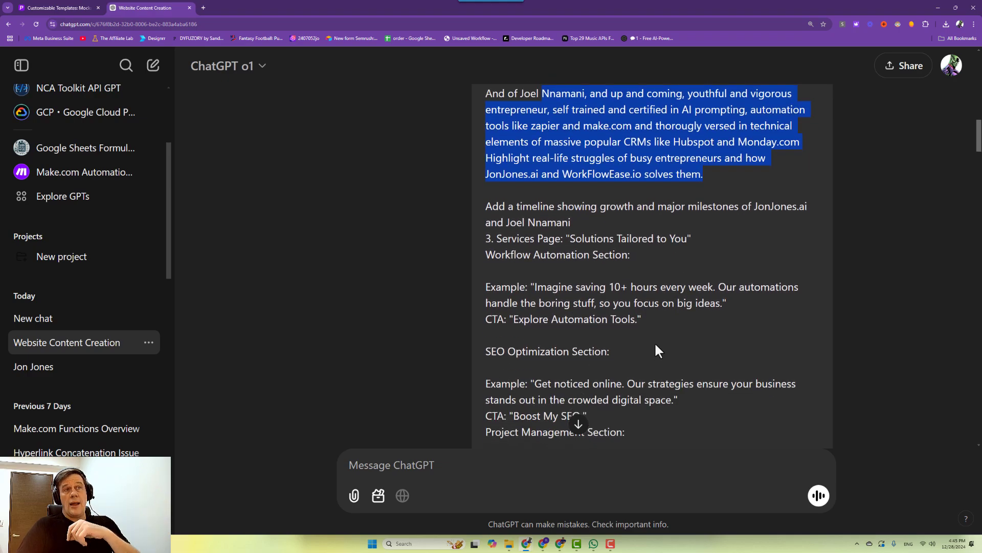
{"action": "left_click", "coordinate": [578, 428]}
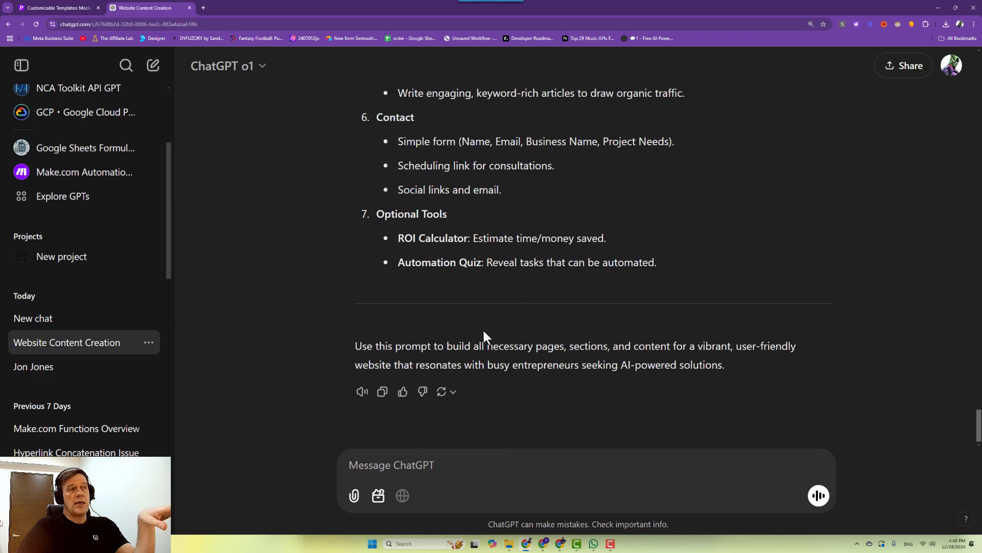
{"action": "scroll", "coordinate": [483, 333], "scroll_direction": "up", "scroll_amount": 10}
{"action": "scroll", "coordinate": [483, 336], "scroll_direction": "up", "scroll_amount": 6}
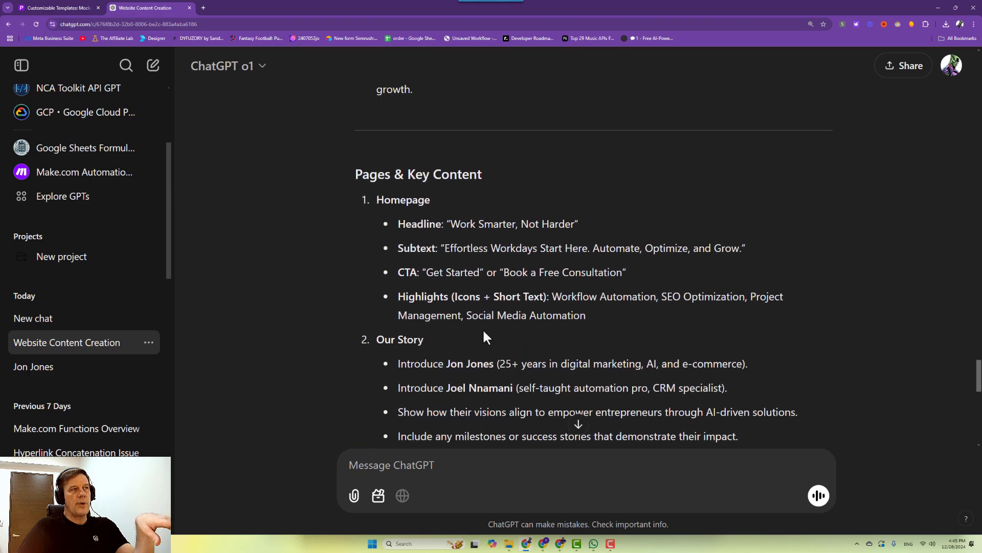
{"action": "scroll", "coordinate": [434, 276], "scroll_direction": "up", "scroll_amount": 5}
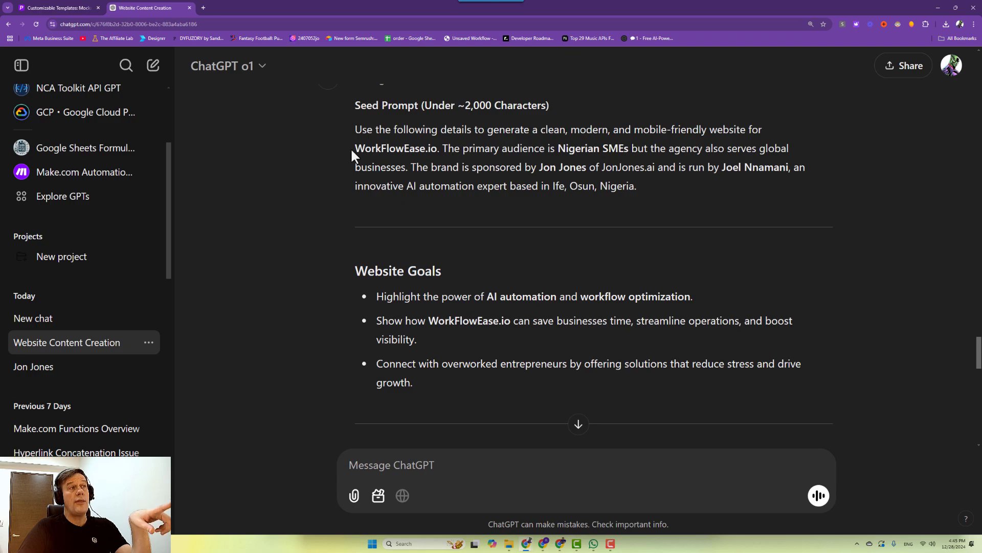
{"action": "left_click_drag", "start_coordinate": [351, 147], "coordinate": [438, 150]}
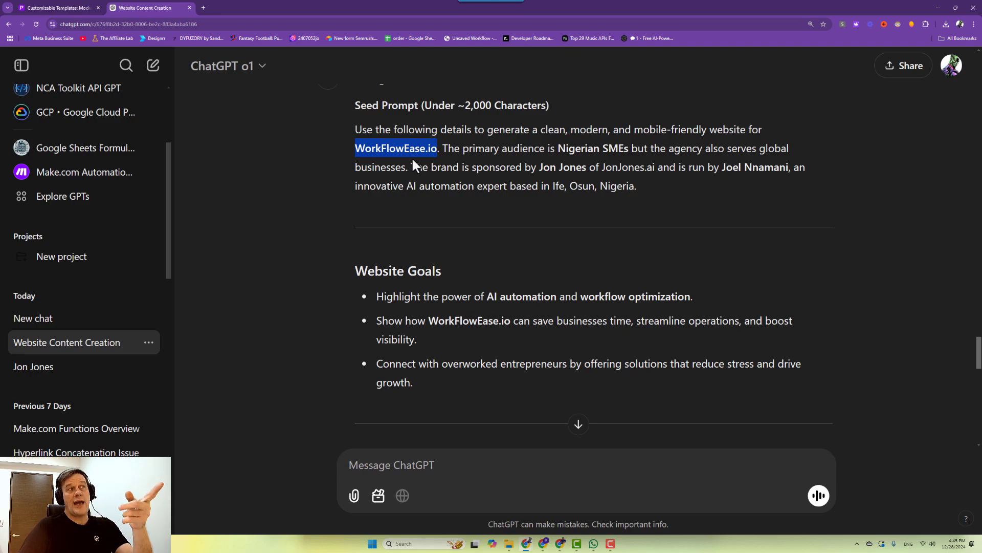
{"action": "left_click", "coordinate": [427, 149]}
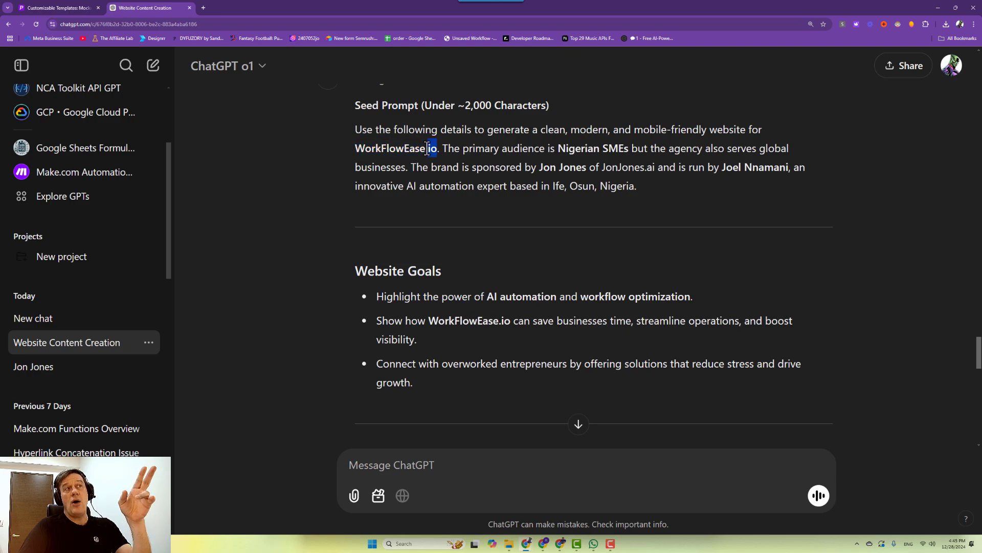
{"action": "triple_click", "coordinate": [427, 148]}
{"action": "left_click", "coordinate": [426, 151]}
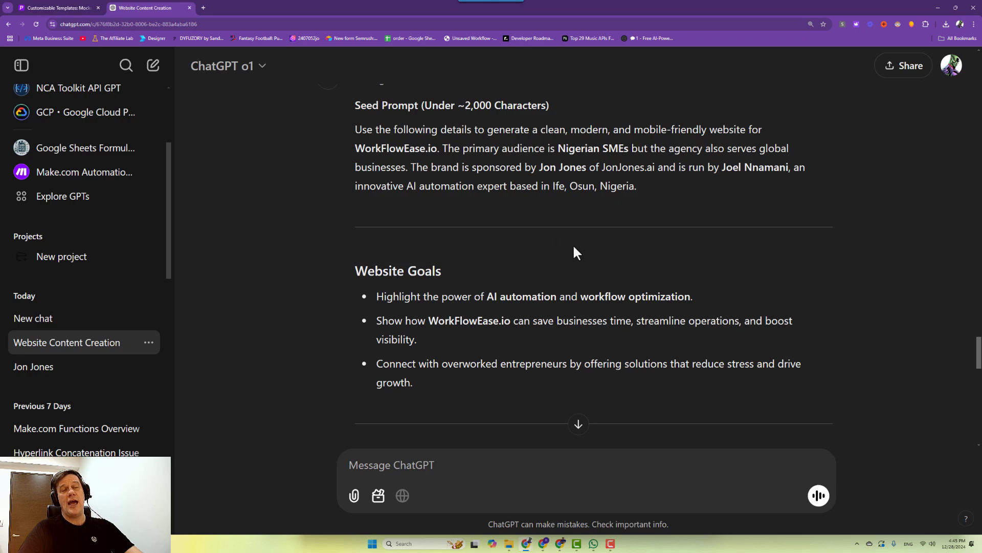
Load Hostinger's homepage in a new browser tab by searching 'hostinger'.
{"action": "left_click", "coordinate": [203, 8]}
{"action": "type", "text": "hostinger"}
{"action": "key", "text": "Return"}
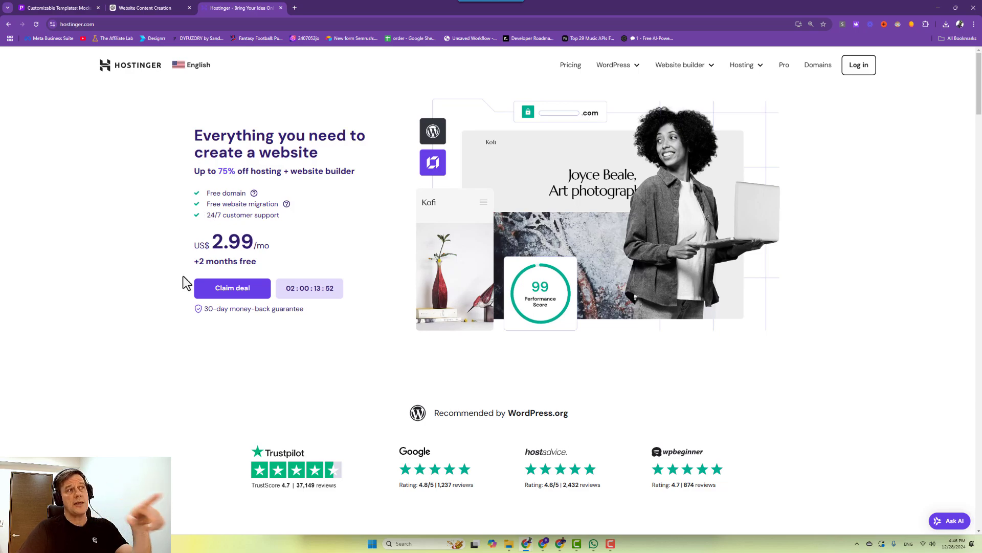
Highlight the US$ 2.99/mo price, then switch to the Hostinger hPanel browser window.
{"action": "left_click_drag", "start_coordinate": [173, 238], "coordinate": [296, 251]}
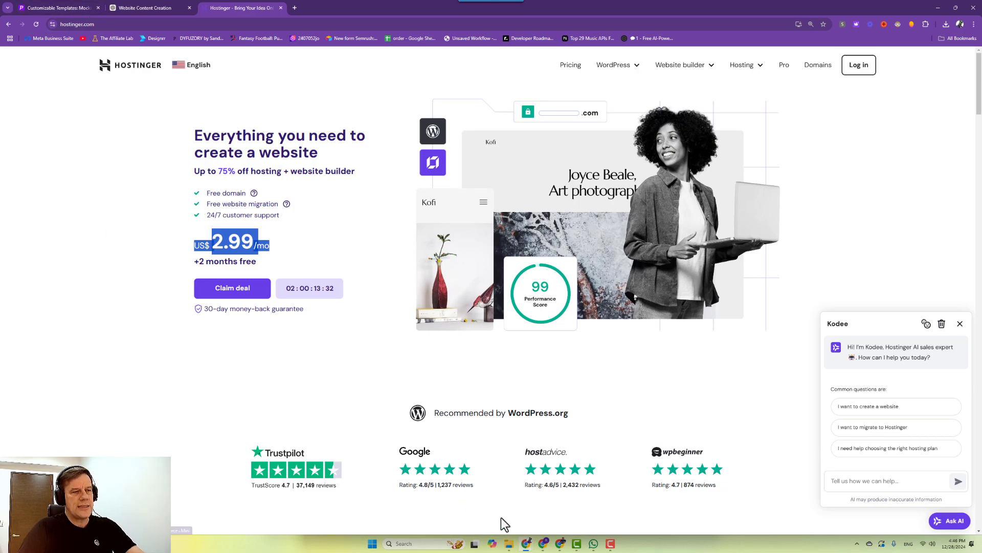
{"action": "mouse_move", "coordinate": [527, 544]}
{"action": "left_click", "coordinate": [481, 507]}
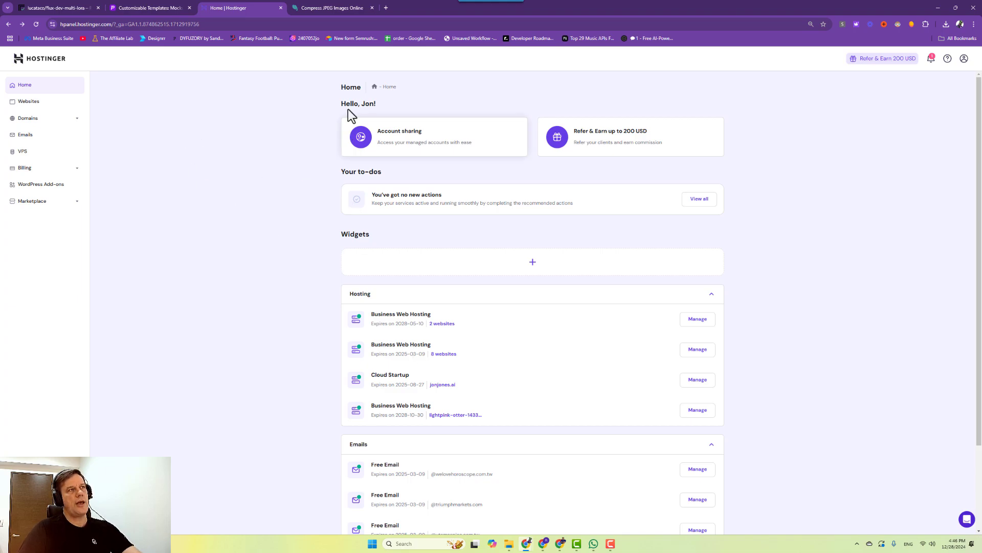
Highlight the last Business Web Hosting plan and open its Manage dashboard.
{"action": "left_click_drag", "start_coordinate": [366, 416], "coordinate": [427, 421]}
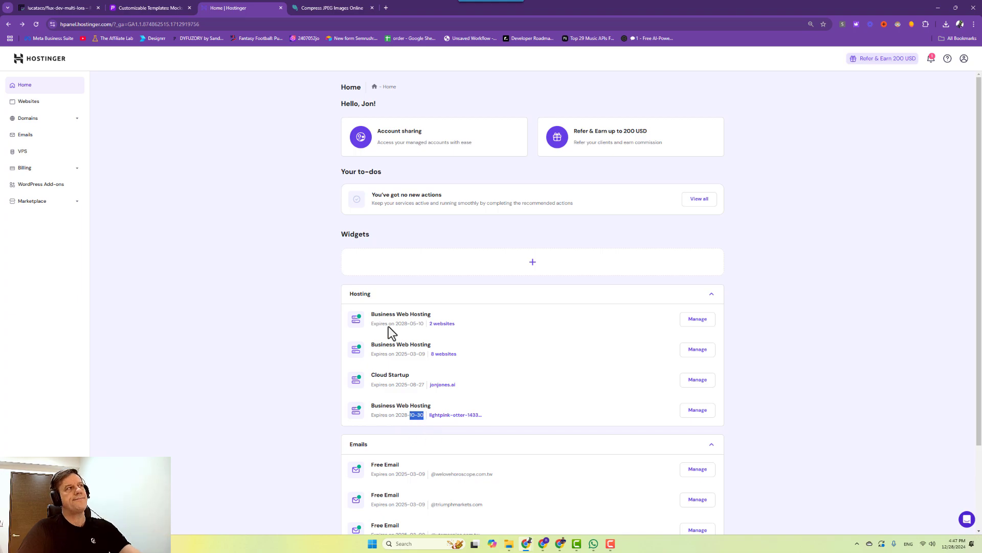
{"action": "left_click", "coordinate": [693, 412]}
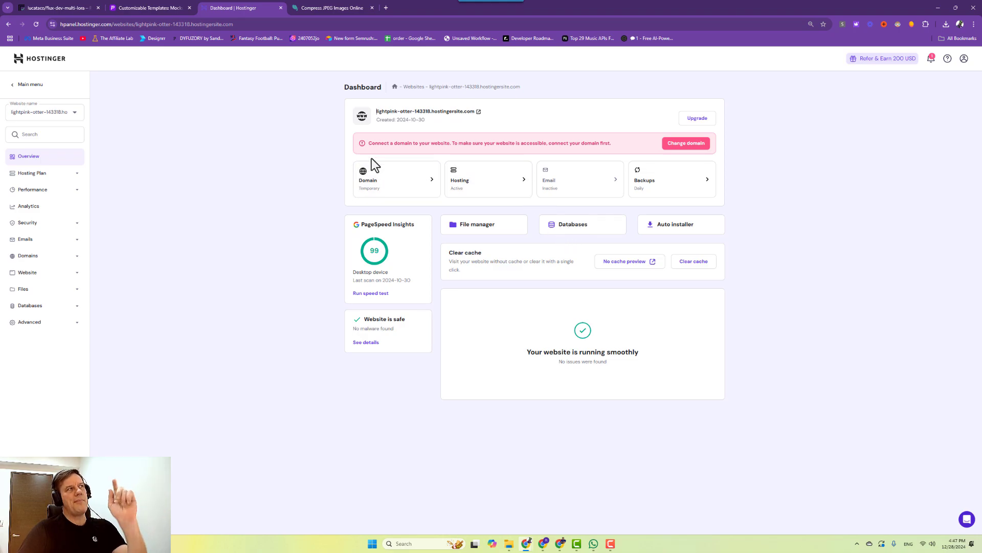
Switch to the Placeit 'Customizable Templates' tab showing the campervans4u brand kit.
{"action": "left_click", "coordinate": [162, 12]}
{"action": "mouse_move", "coordinate": [289, 145]}
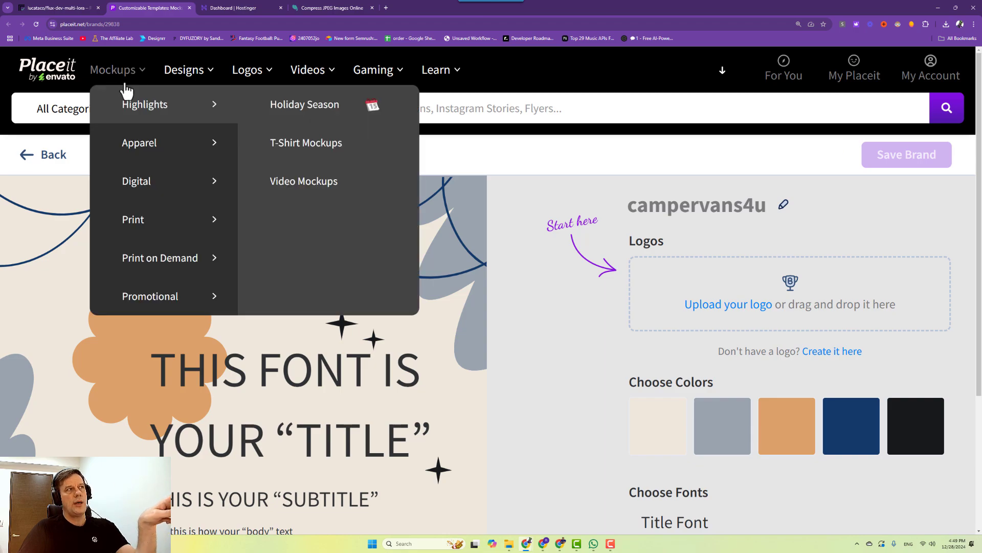
Open Placeit's Logos maker in a new tab, return to the campervans4u page, and start a new tab.
{"action": "mouse_move", "coordinate": [254, 82]}
{"action": "right_click", "coordinate": [249, 74]}
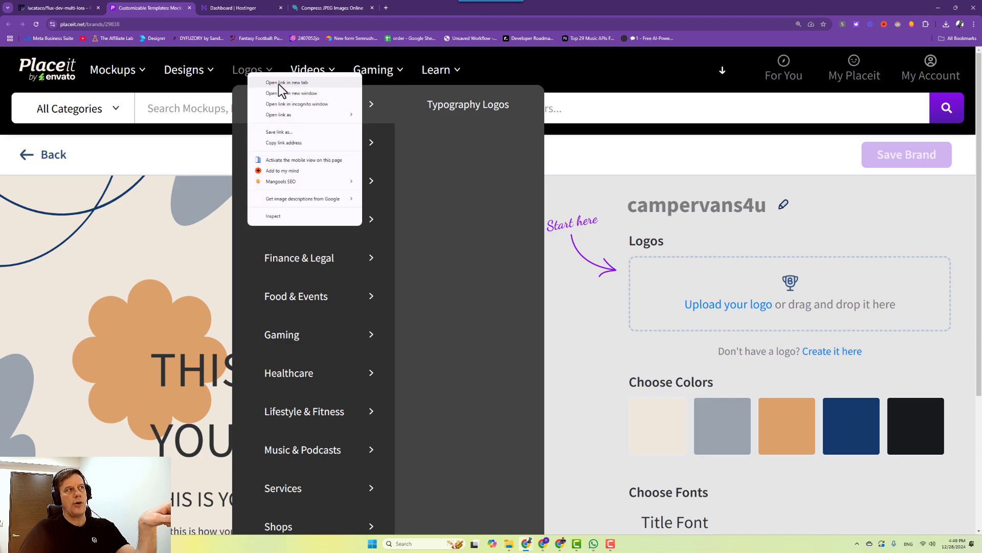
{"action": "left_click", "coordinate": [279, 84]}
{"action": "left_click", "coordinate": [219, 9]}
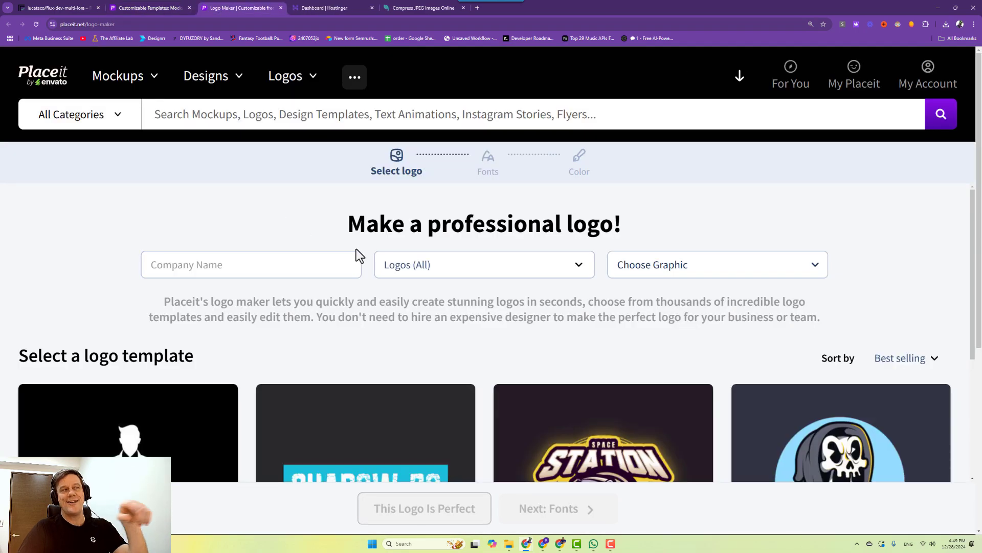
{"action": "left_click", "coordinate": [159, 3]}
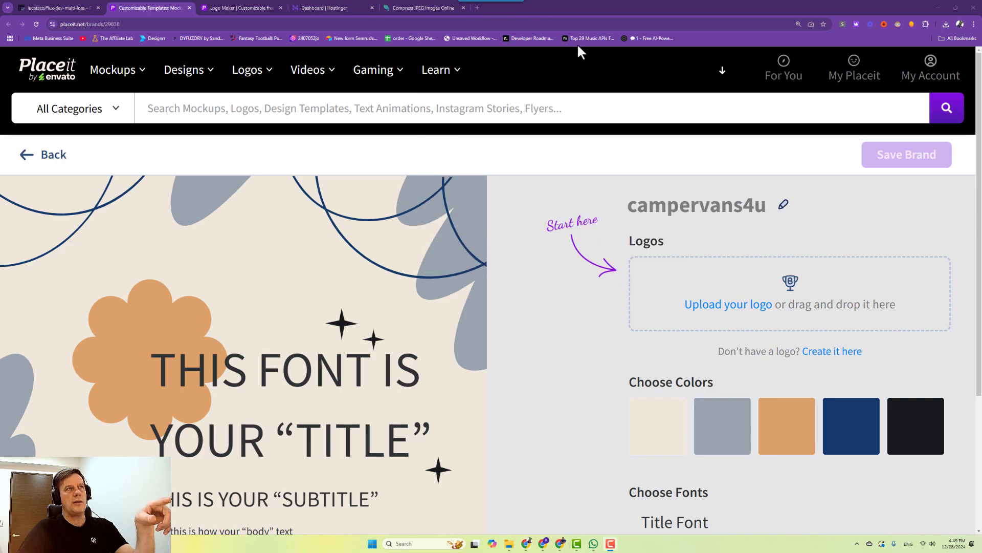
{"action": "left_click", "coordinate": [476, 7]}
{"action": "left_click", "coordinate": [455, 21]}
Load remove.bg, launch and minimize Paint, then switch to the Compress JPEG tab.
{"action": "type", "text": "remove"}
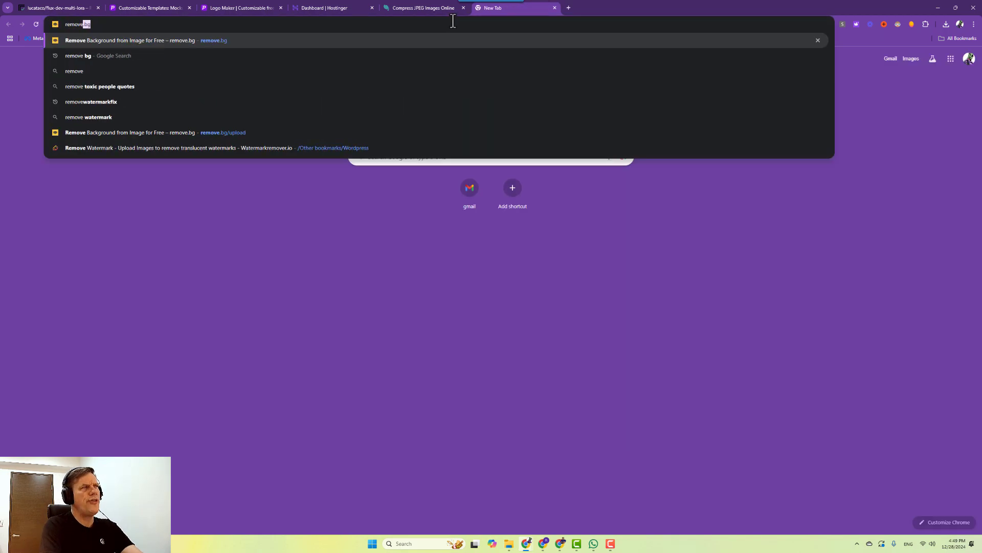
{"action": "key", "text": "Return"}
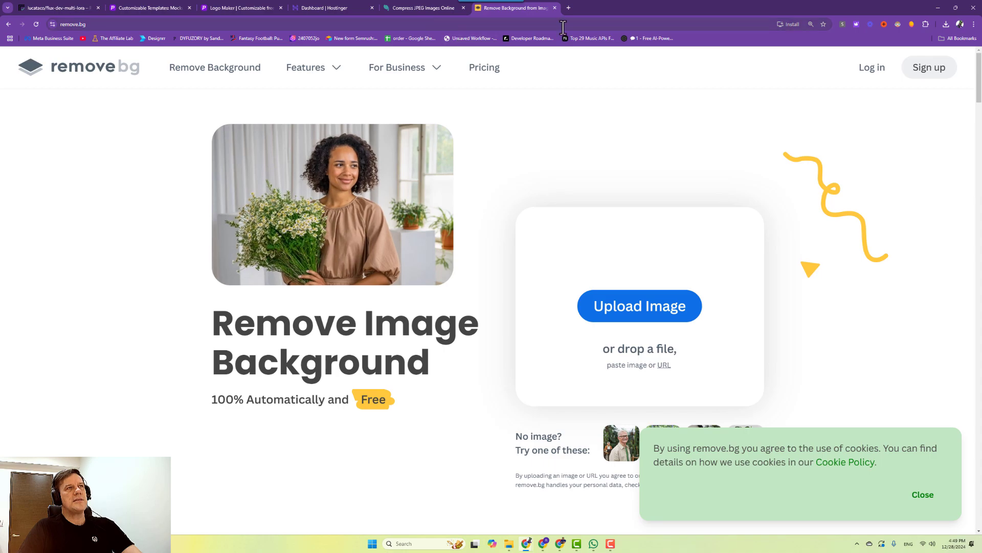
{"action": "key", "text": "super"}
{"action": "type", "text": "paint"}
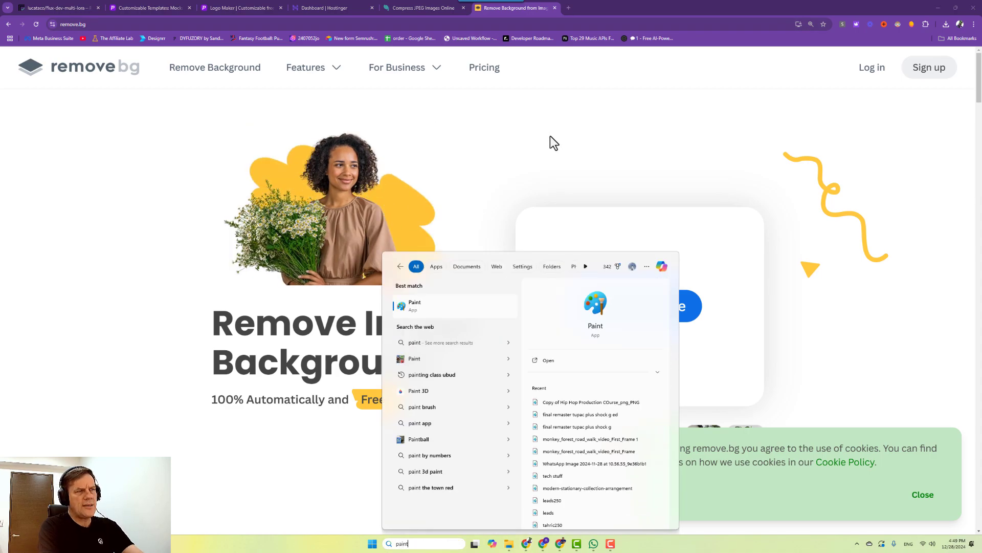
{"action": "key", "text": "Return"}
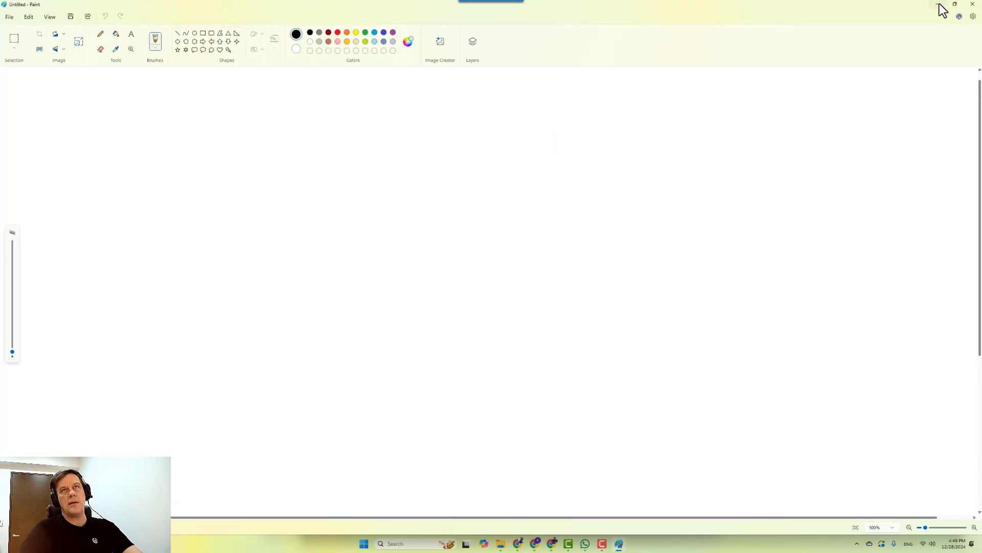
{"action": "left_click", "coordinate": [940, 5]}
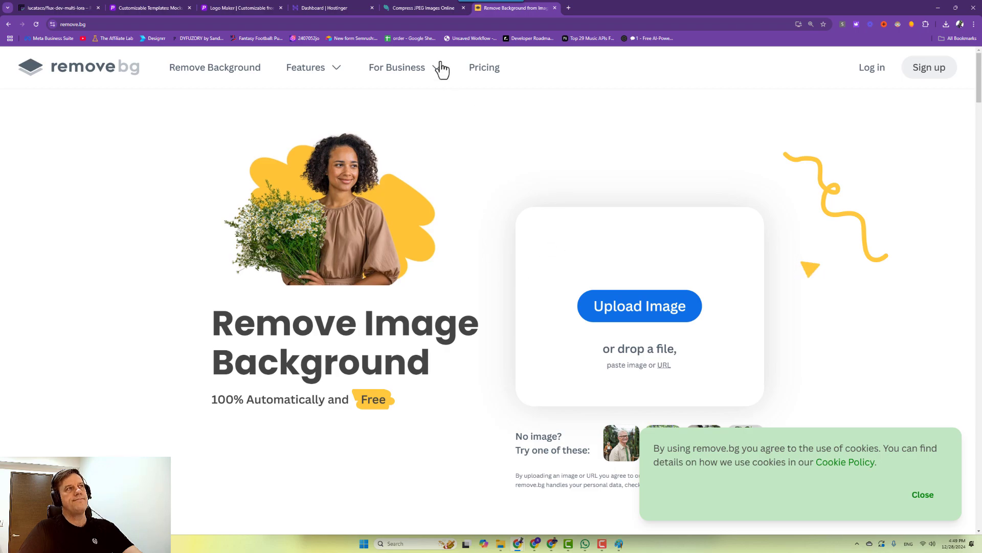
{"action": "left_click", "coordinate": [419, 9]}
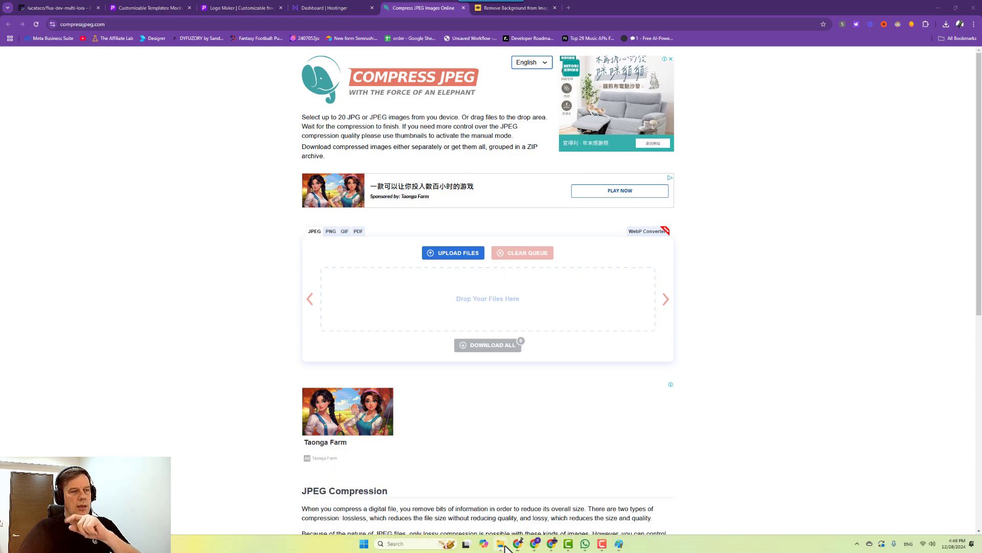
Delete the rns-miles zip file from the Downloads folder.
{"action": "mouse_move", "coordinate": [500, 543]}
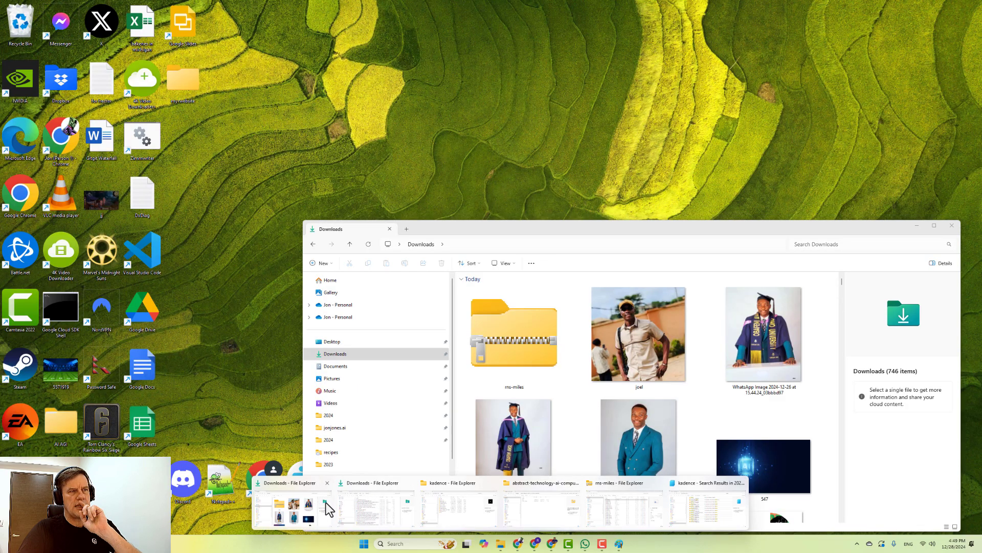
{"action": "left_click", "coordinate": [327, 509]}
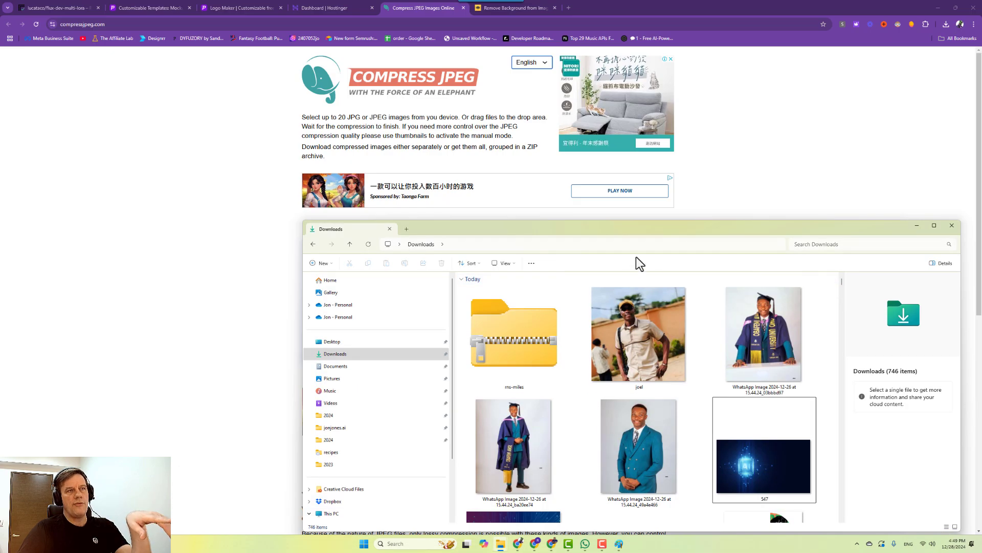
{"action": "left_click", "coordinate": [507, 333]}
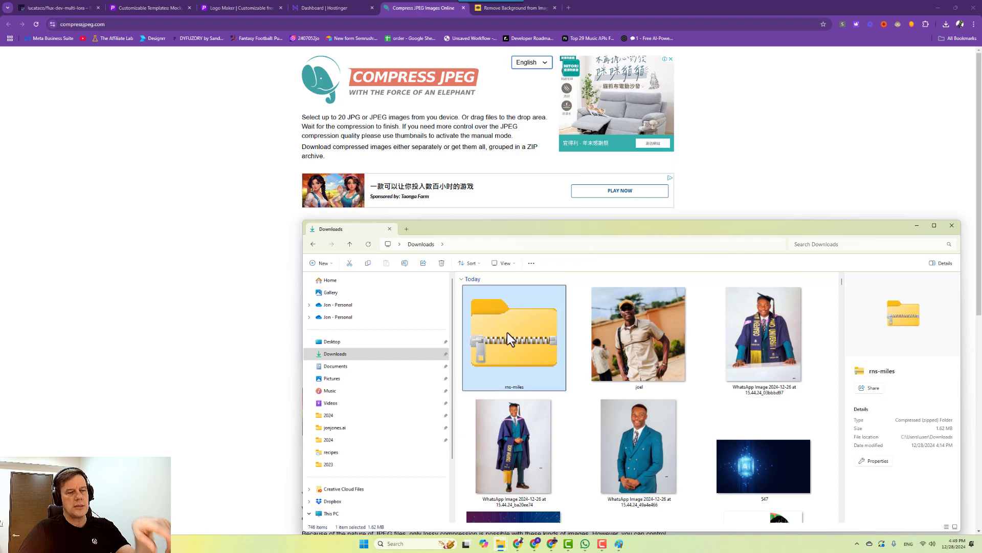
{"action": "key", "text": "Delete"}
Move the Downloads window aside, check the remaining 745 items, and return to the Compress JPEG window.
{"action": "left_click_drag", "start_coordinate": [621, 232], "coordinate": [523, 91]}
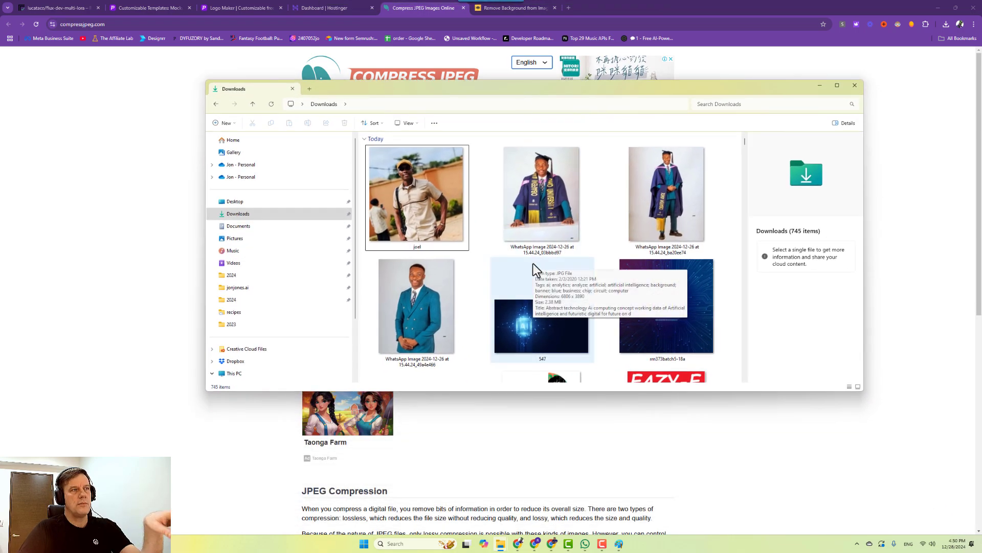
{"action": "scroll", "coordinate": [533, 263], "scroll_direction": "down", "scroll_amount": 2}
{"action": "scroll", "coordinate": [518, 260], "scroll_direction": "up", "scroll_amount": 2}
{"action": "scroll", "coordinate": [520, 262], "scroll_direction": "down", "scroll_amount": 3}
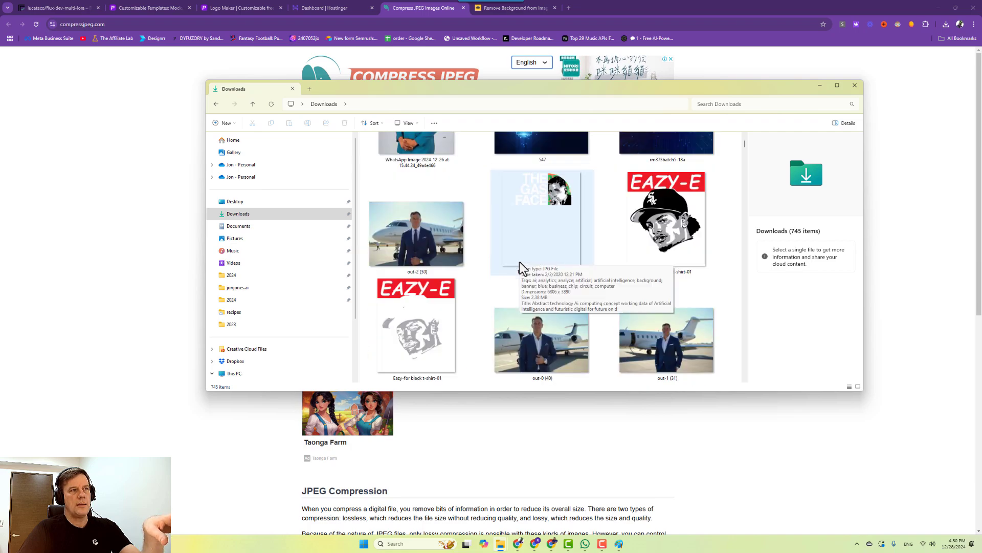
{"action": "scroll", "coordinate": [520, 262], "scroll_direction": "up", "scroll_amount": 1}
{"action": "scroll", "coordinate": [538, 256], "scroll_direction": "up", "scroll_amount": 2}
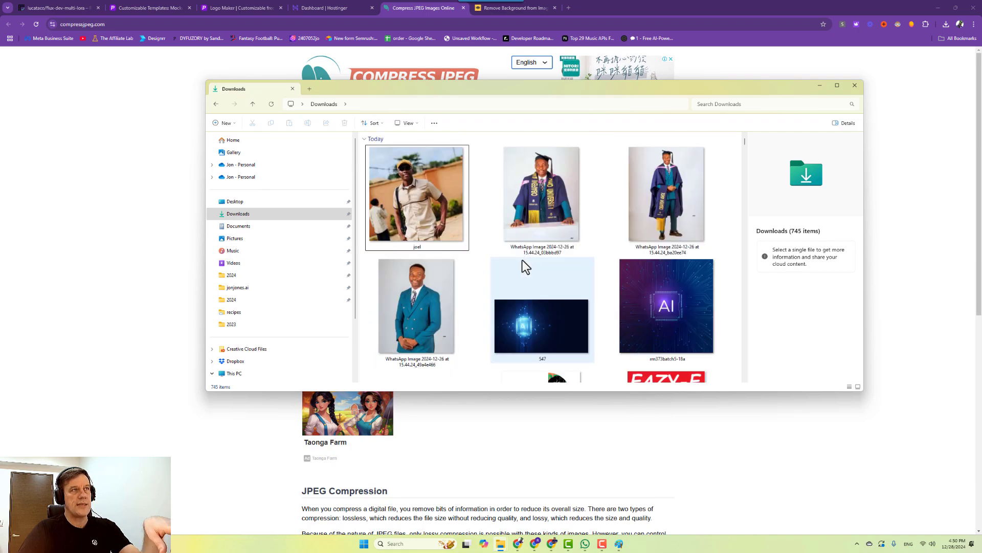
{"action": "left_click", "coordinate": [519, 545]}
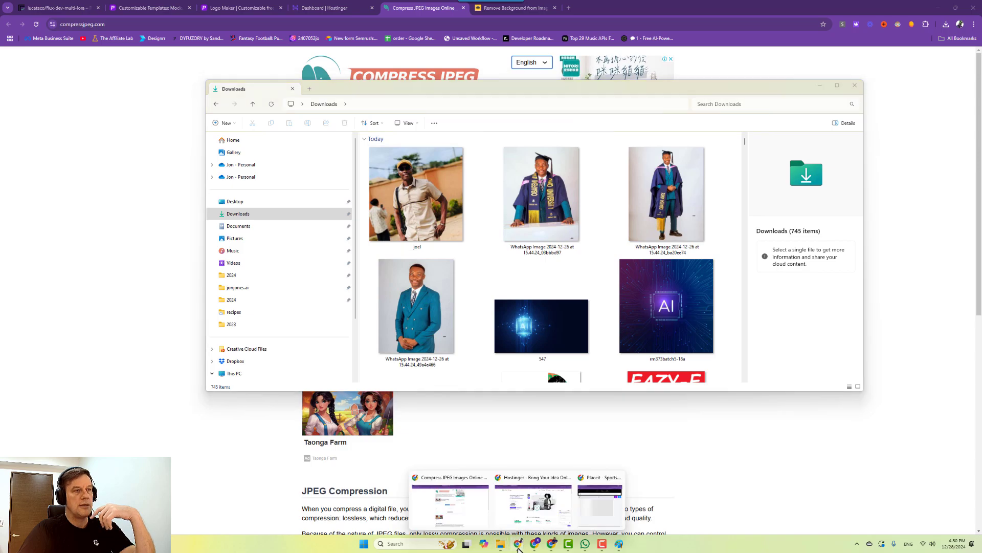
{"action": "left_click", "coordinate": [455, 507]}
Save the generated Replicate image to Downloads as out-1 (32).
{"action": "left_click", "coordinate": [45, 7]}
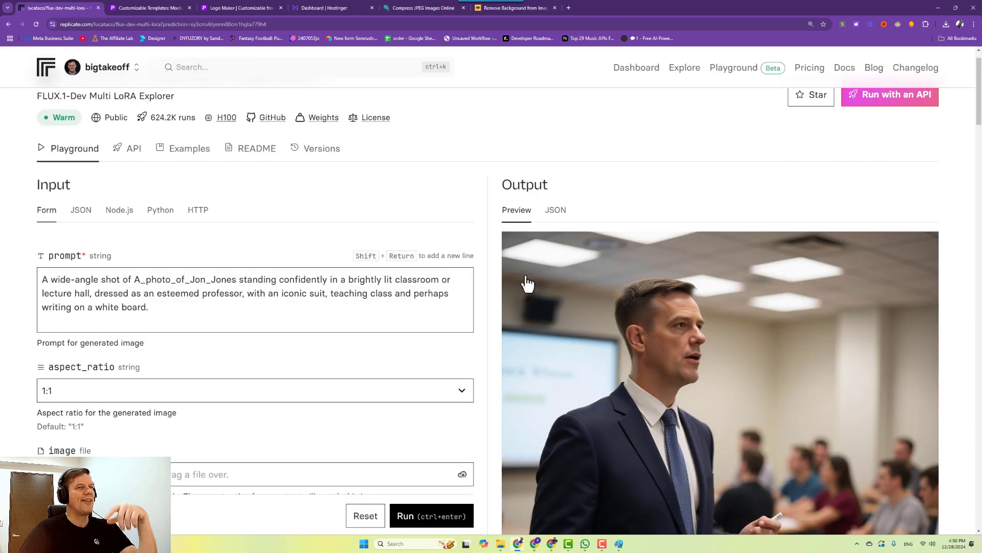
{"action": "scroll", "coordinate": [665, 303], "scroll_direction": "down", "scroll_amount": 6}
{"action": "scroll", "coordinate": [664, 303], "scroll_direction": "down", "scroll_amount": 4}
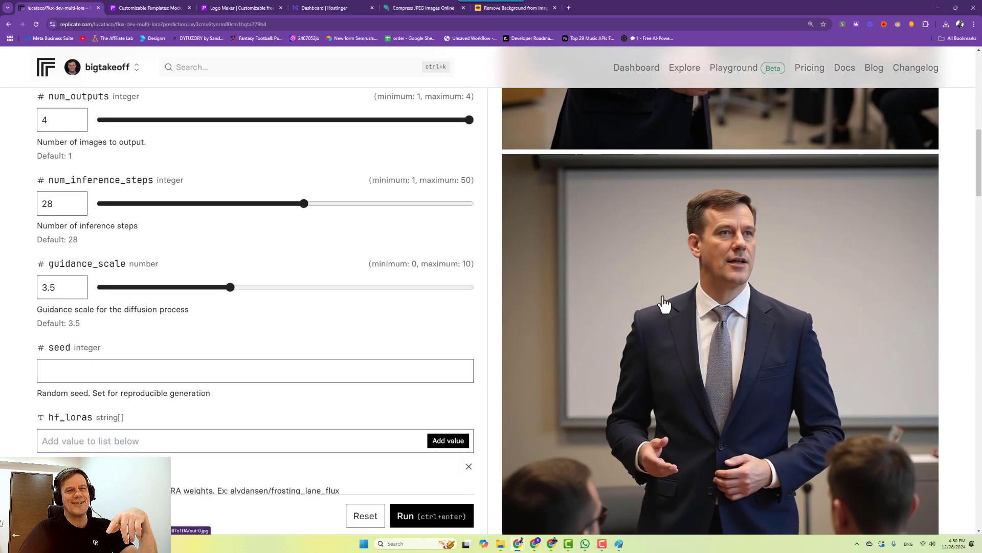
{"action": "right_click", "coordinate": [720, 285]}
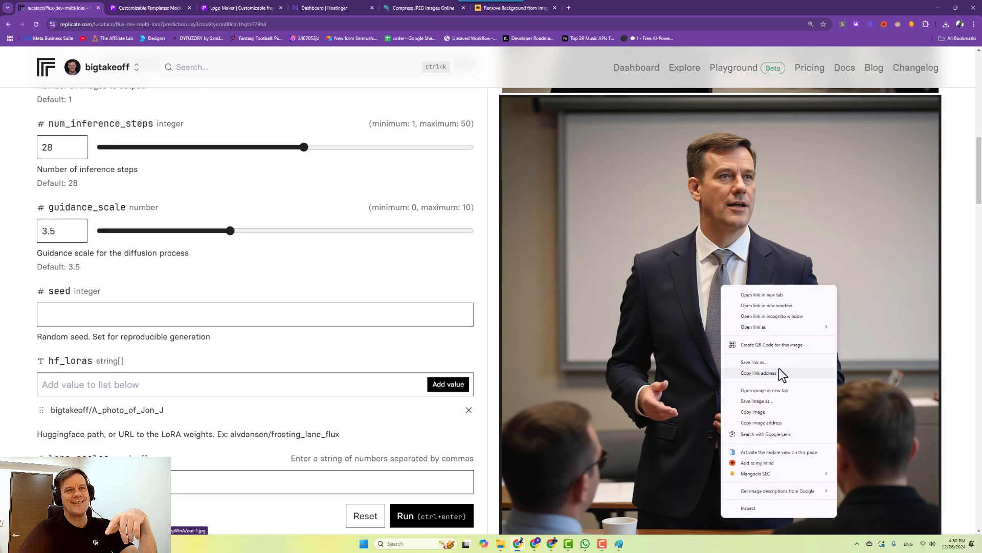
{"action": "left_click", "coordinate": [751, 401]}
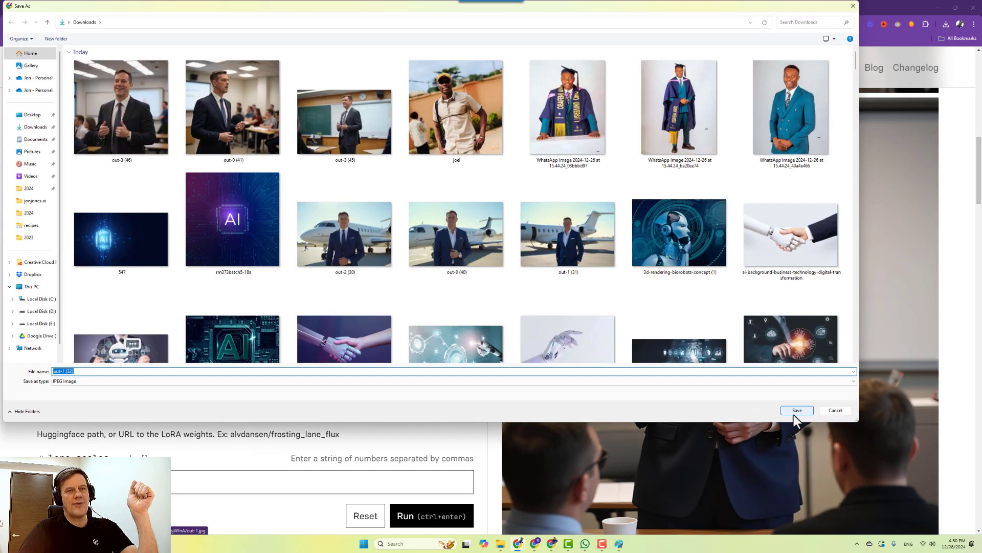
{"action": "left_click", "coordinate": [795, 409]}
Start saving the image again, then bring the Kadence WP browser window forward.
{"action": "right_click", "coordinate": [642, 385]}
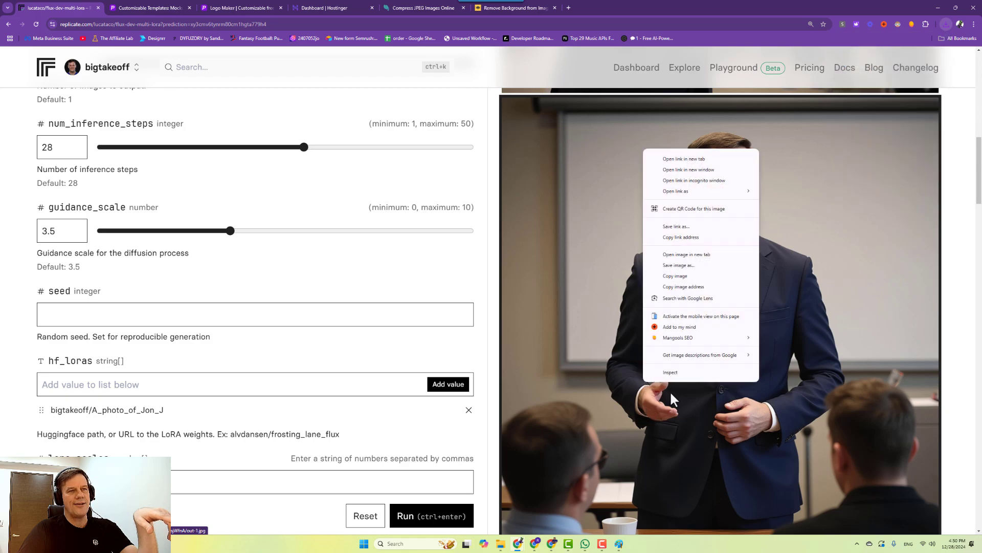
{"action": "left_click", "coordinate": [750, 264]}
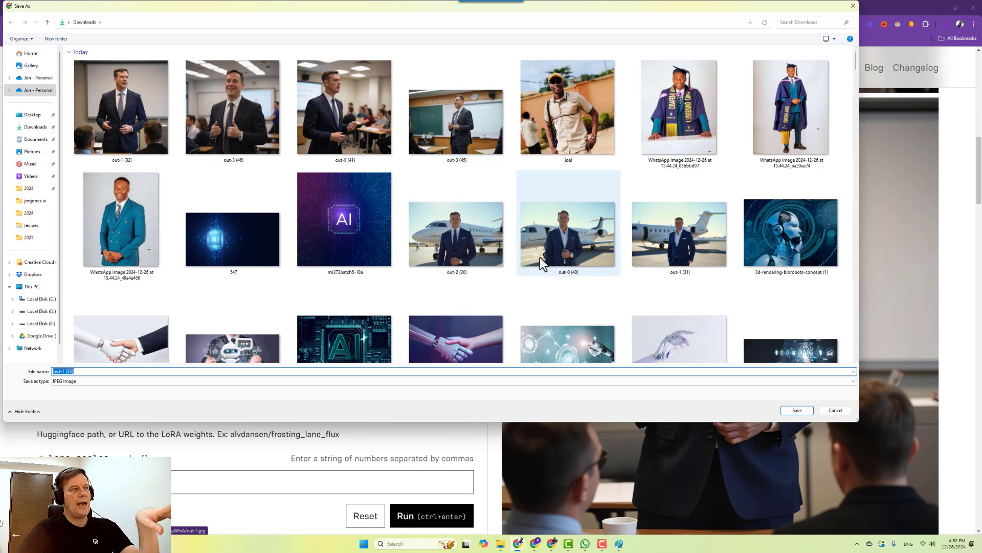
{"action": "scroll", "coordinate": [539, 257], "scroll_direction": "down", "scroll_amount": 1}
{"action": "mouse_move", "coordinate": [537, 549]}
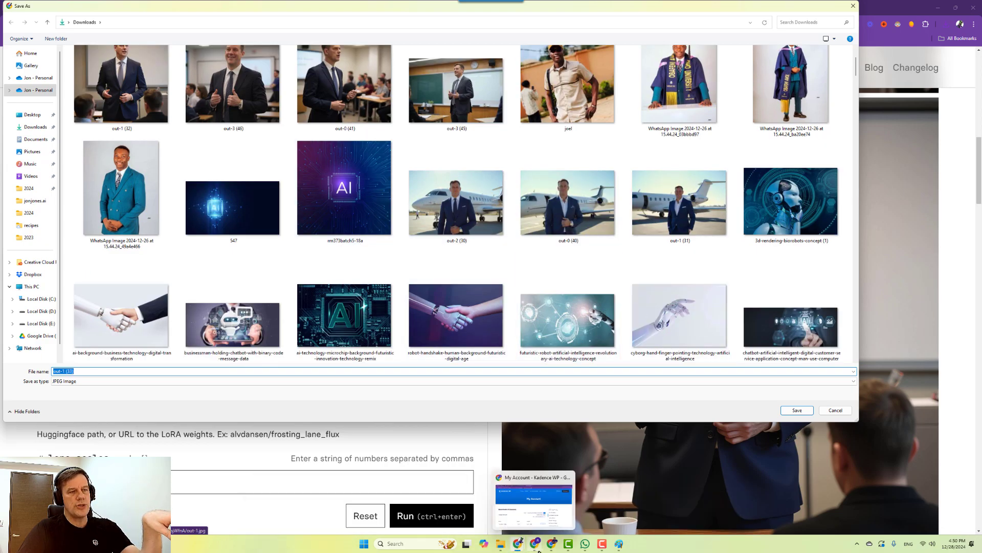
{"action": "left_click", "coordinate": [534, 500]}
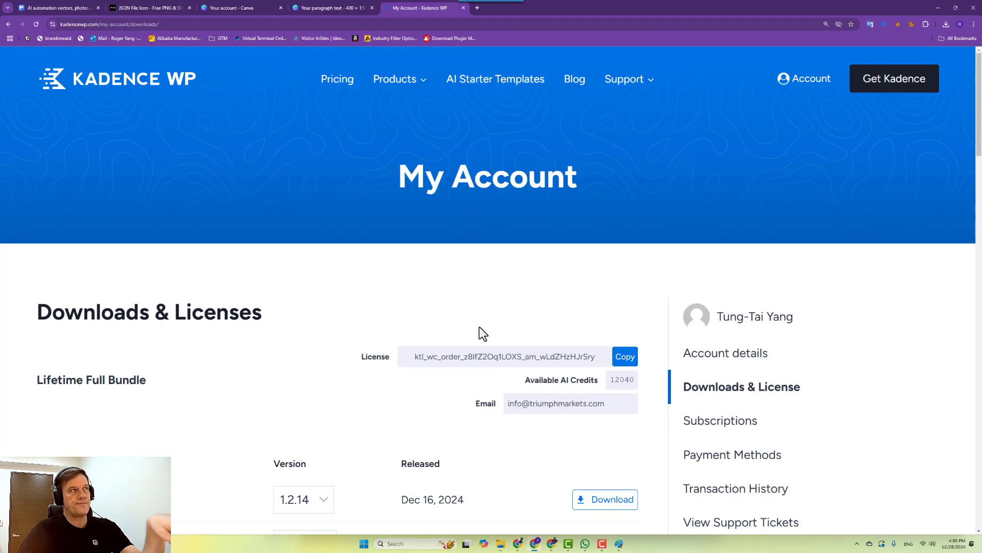
Open freepik.com in a new tab, select its asset search box, then add another blank tab.
{"action": "left_click", "coordinate": [477, 8]}
{"action": "type", "text": "free"}
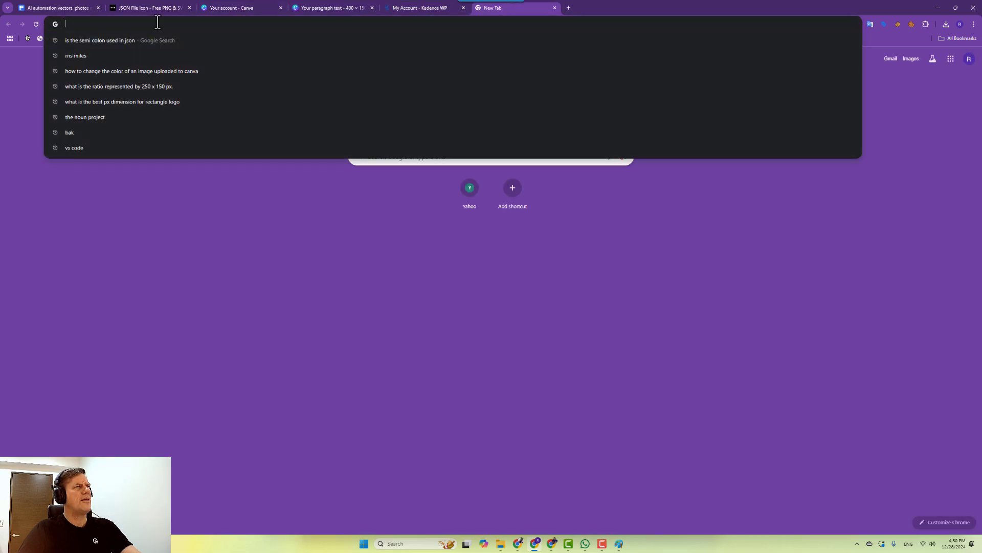
{"action": "key", "text": "Return"}
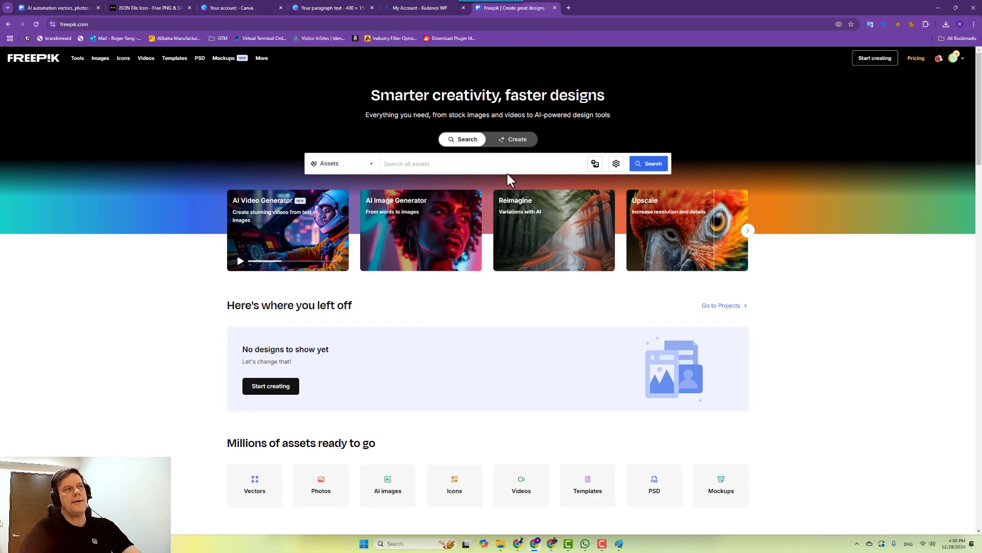
{"action": "left_click", "coordinate": [421, 163]}
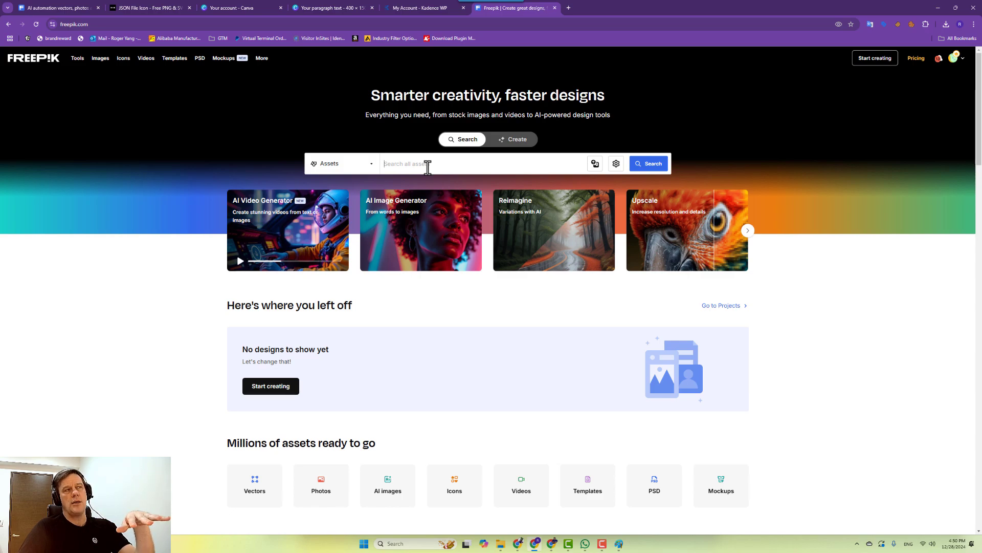
{"action": "left_click", "coordinate": [566, 7]}
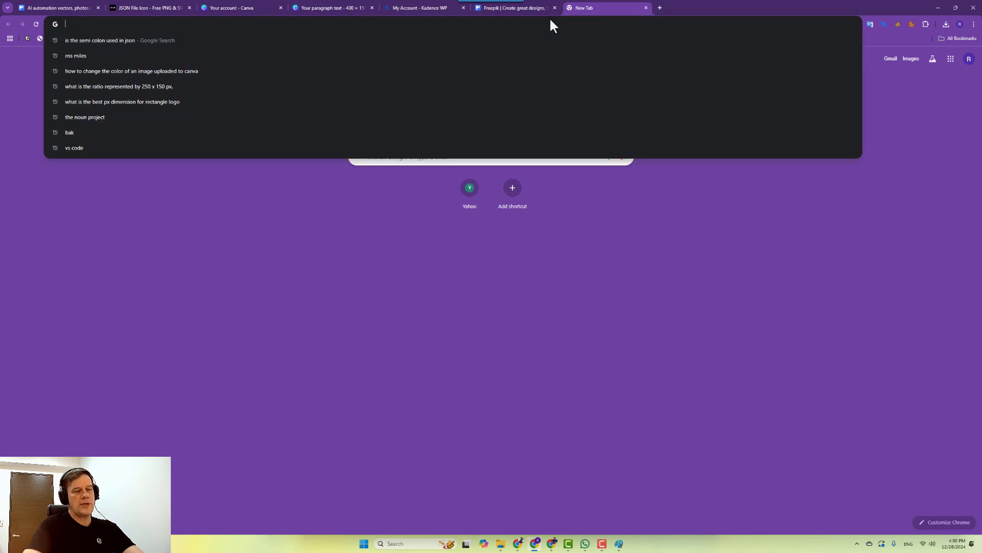
Search the web for unsplash and open the Unsplash website.
{"action": "type", "text": "unspals"}
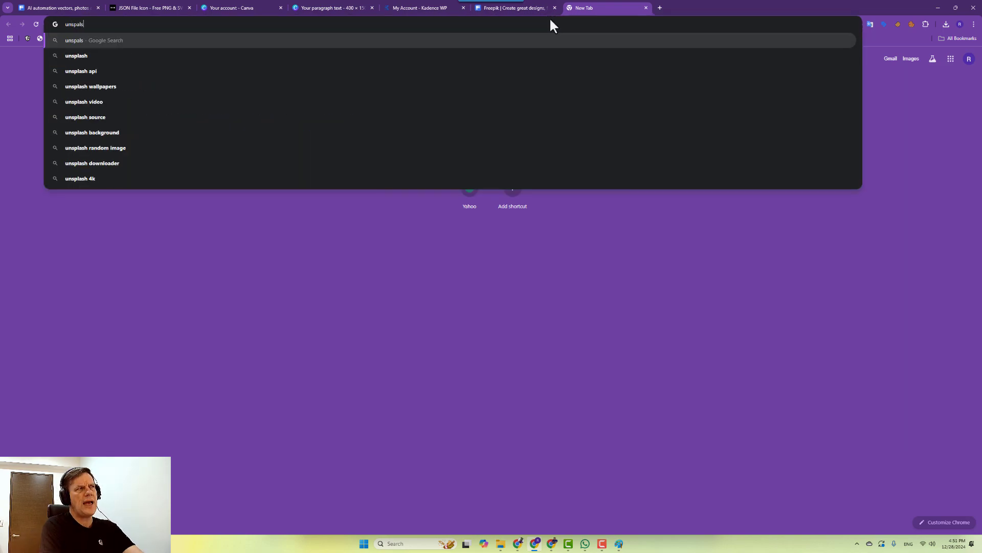
{"action": "type", "text": "h"}
{"action": "key", "text": "BackSpace"}
{"action": "key", "text": "BackSpace"}
{"action": "key", "text": "BackSpace"}
{"action": "key", "text": "BackSpace"}
{"action": "type", "text": "lash"}
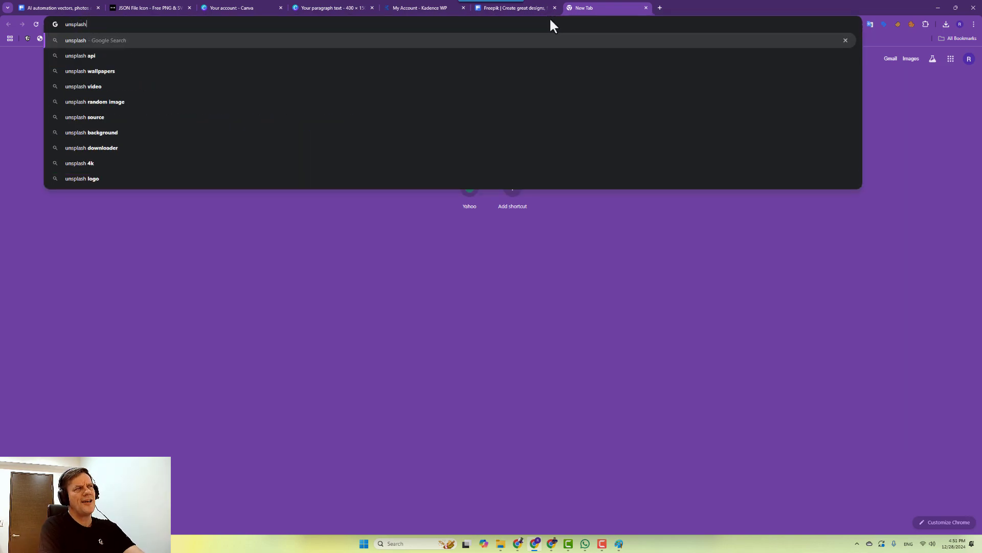
{"action": "key", "text": "Return"}
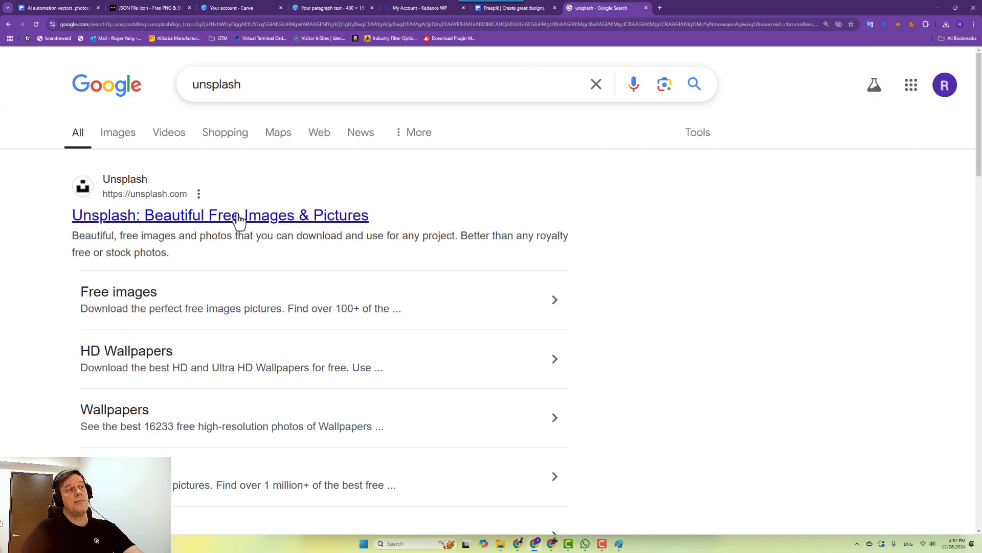
{"action": "left_click", "coordinate": [278, 221]}
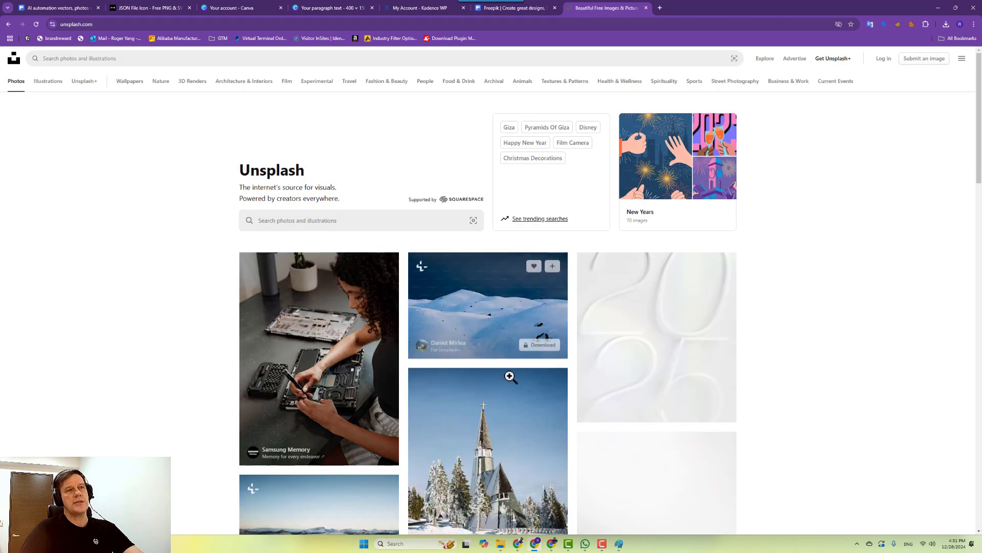
Search Unsplash for 'ai' and browse the Ai stock photos results.
{"action": "left_click", "coordinate": [379, 222]}
{"action": "type", "text": "ai stock photos"}
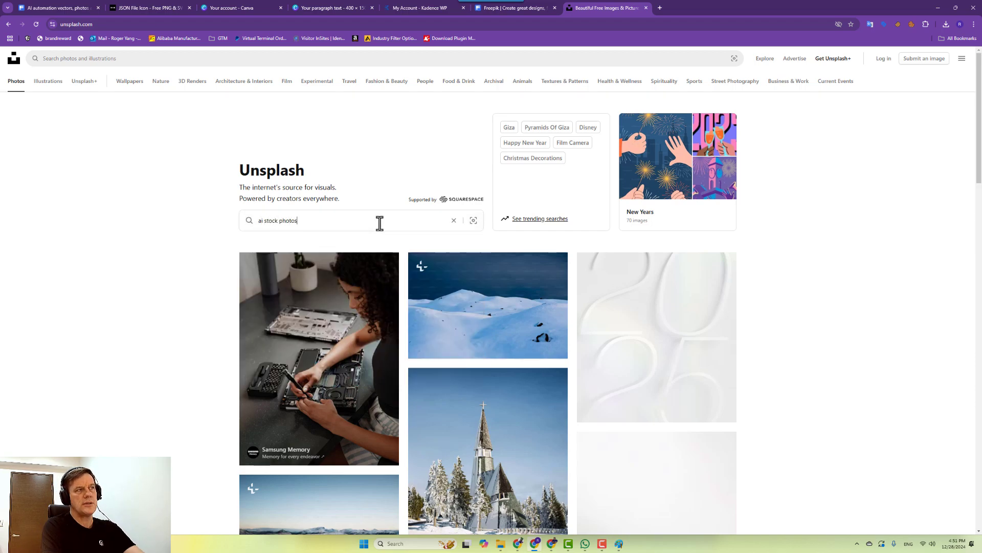
{"action": "key", "text": "Return"}
{"action": "scroll", "coordinate": [474, 362], "scroll_direction": "down", "scroll_amount": 3}
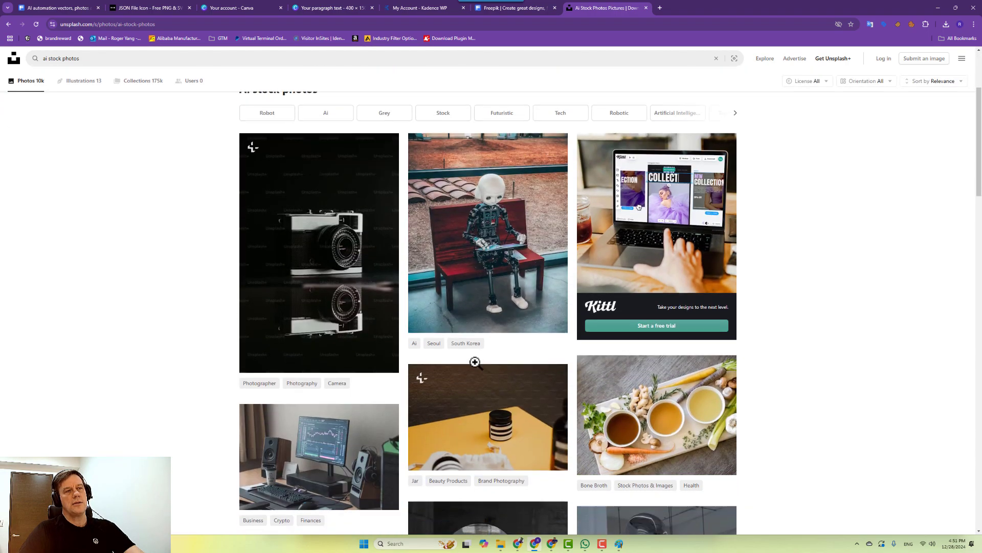
{"action": "scroll", "coordinate": [475, 362], "scroll_direction": "down", "scroll_amount": 4}
{"action": "scroll", "coordinate": [551, 481], "scroll_direction": "up", "scroll_amount": 5}
{"action": "scroll", "coordinate": [407, 180], "scroll_direction": "up", "scroll_amount": 2}
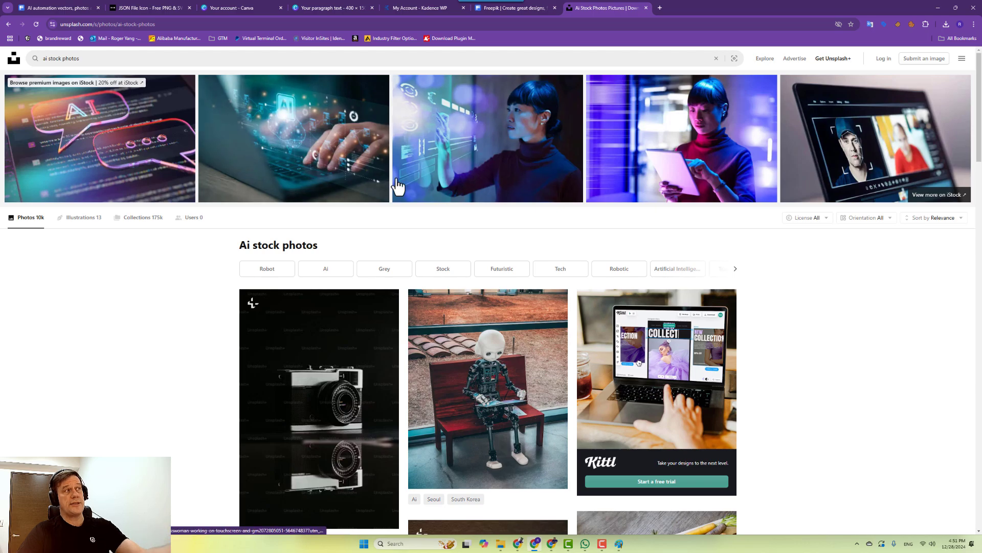
Return to the Freepik tab, bring up the pending Save As window, and close it without saving.
{"action": "left_click", "coordinate": [497, 11]}
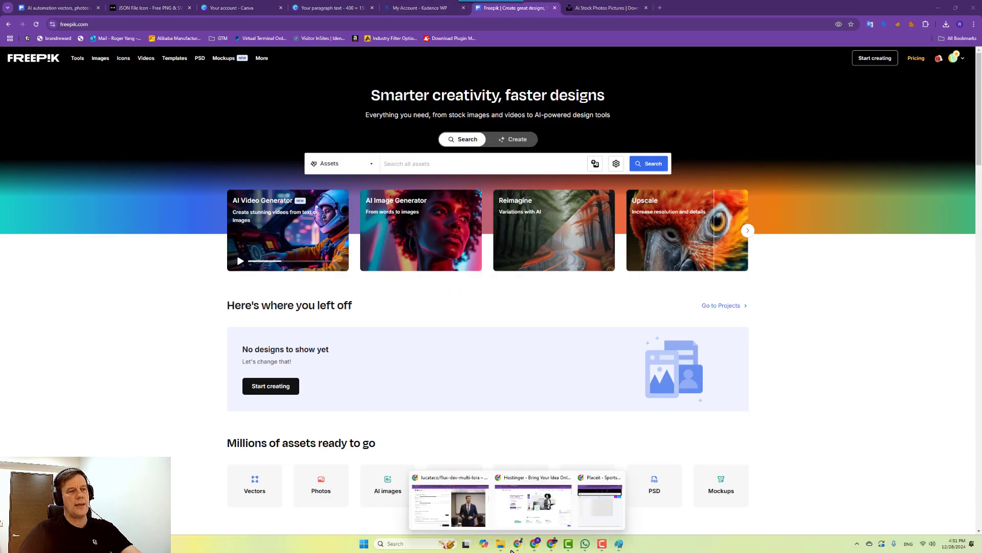
{"action": "left_click", "coordinate": [476, 504]}
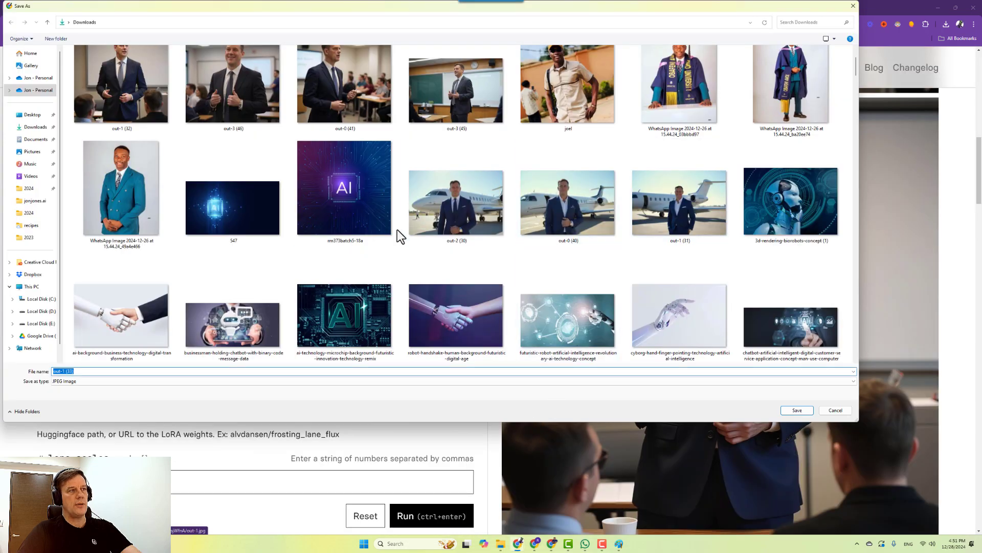
{"action": "left_click", "coordinate": [783, 198]}
{"action": "scroll", "coordinate": [716, 225], "scroll_direction": "down", "scroll_amount": 2}
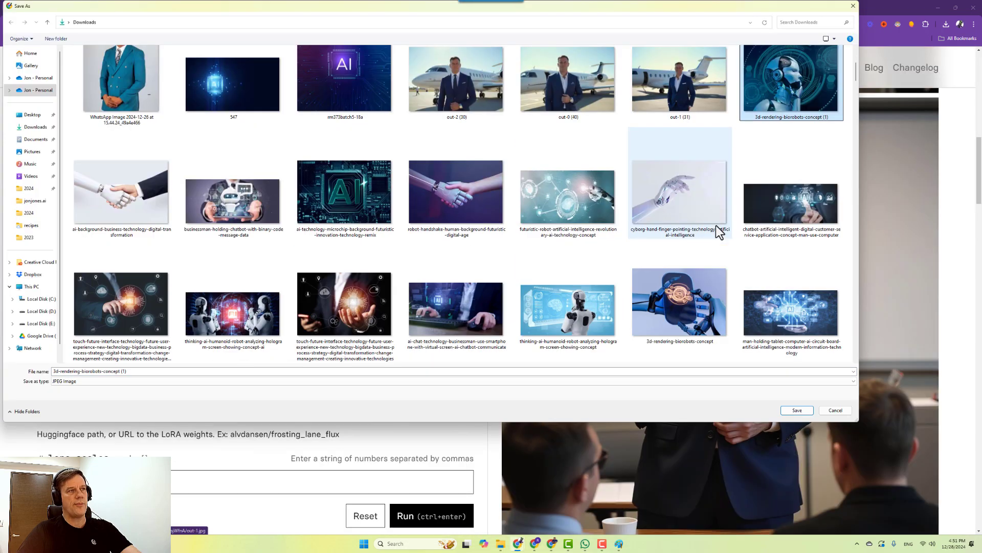
{"action": "scroll", "coordinate": [733, 324], "scroll_direction": "down", "scroll_amount": 2}
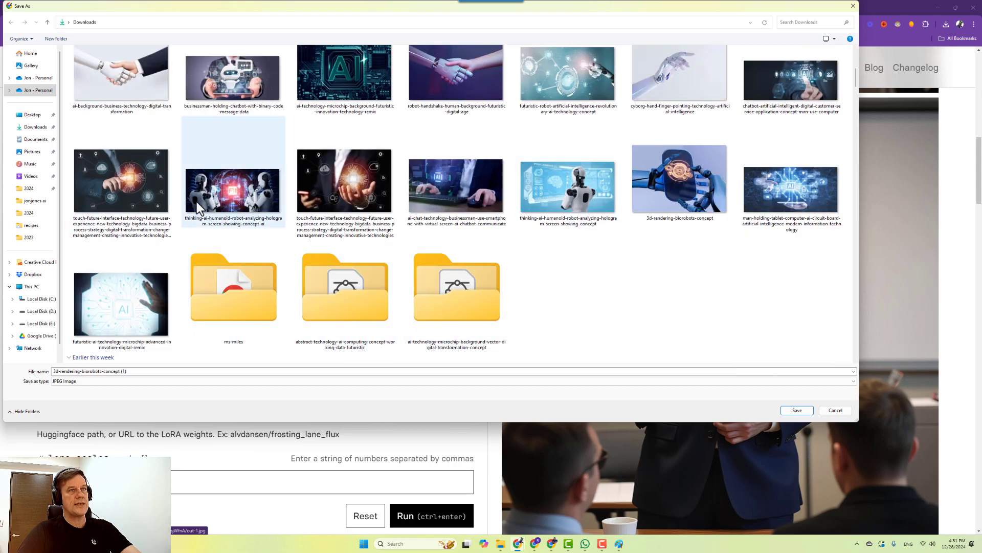
{"action": "scroll", "coordinate": [315, 283], "scroll_direction": "up", "scroll_amount": 5}
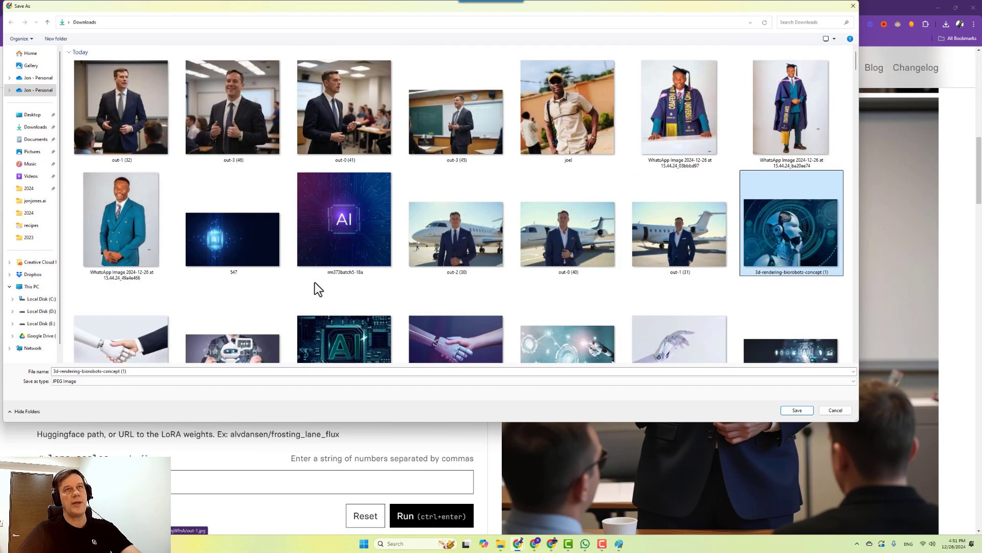
{"action": "left_click", "coordinate": [852, 7]}
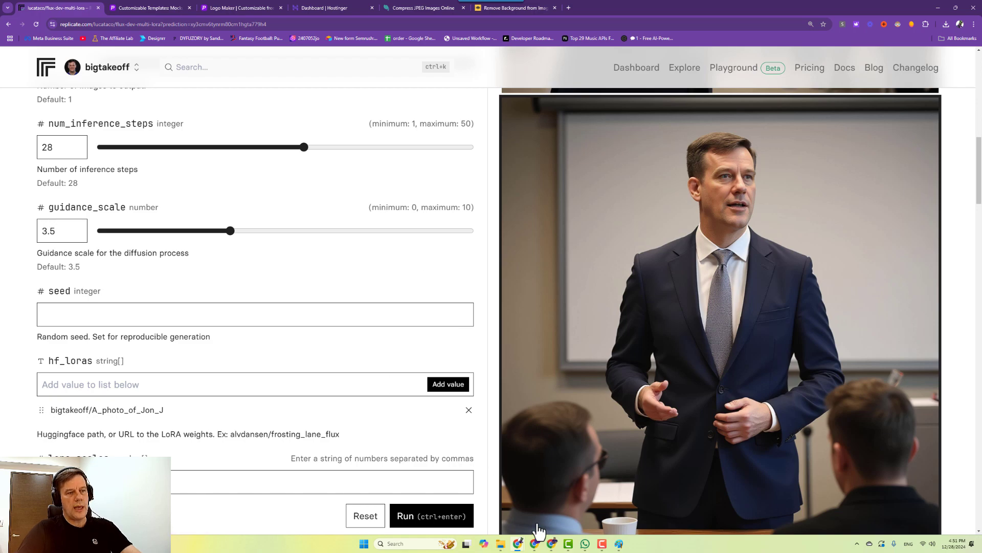
Open WhatsApp, scroll up the chat, and select the postal address message.
{"action": "left_click", "coordinate": [586, 544]}
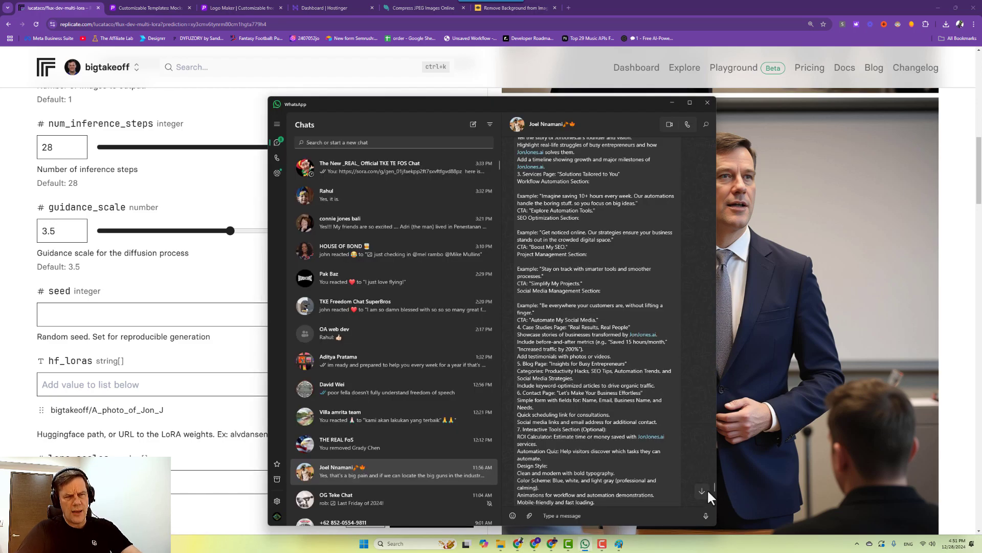
{"action": "left_click_drag", "start_coordinate": [714, 487], "coordinate": [709, 527]}
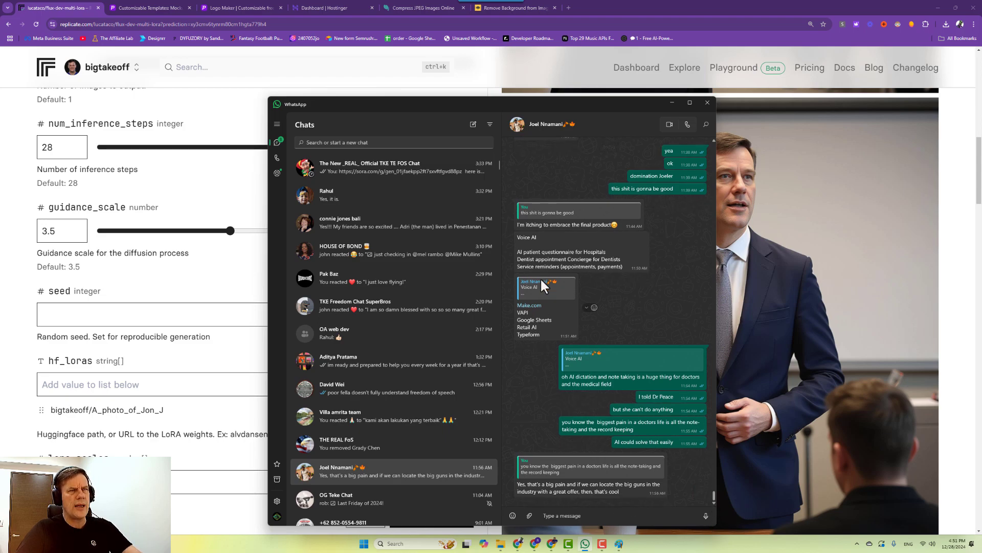
{"action": "scroll", "coordinate": [549, 307], "scroll_direction": "up", "scroll_amount": 7}
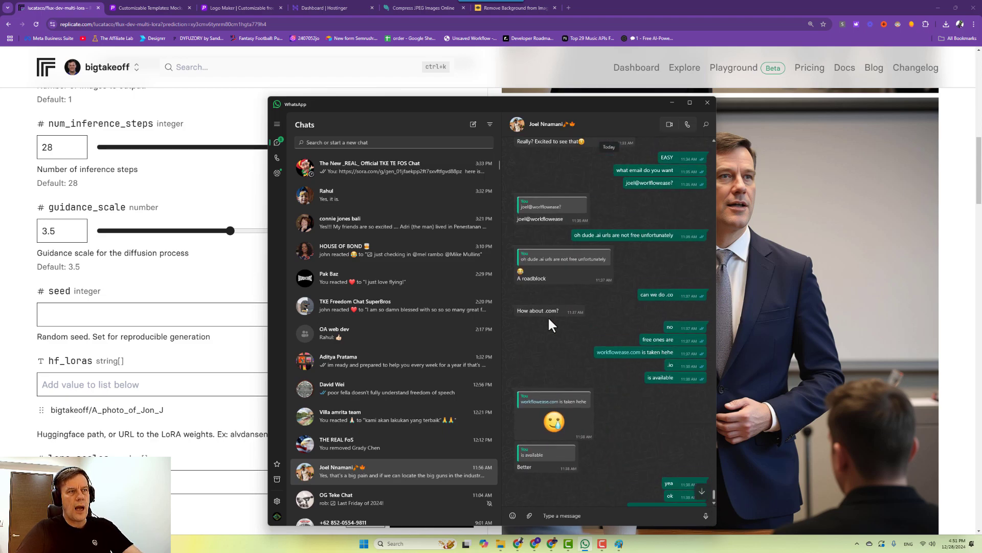
{"action": "scroll", "coordinate": [551, 315], "scroll_direction": "down", "scroll_amount": 6}
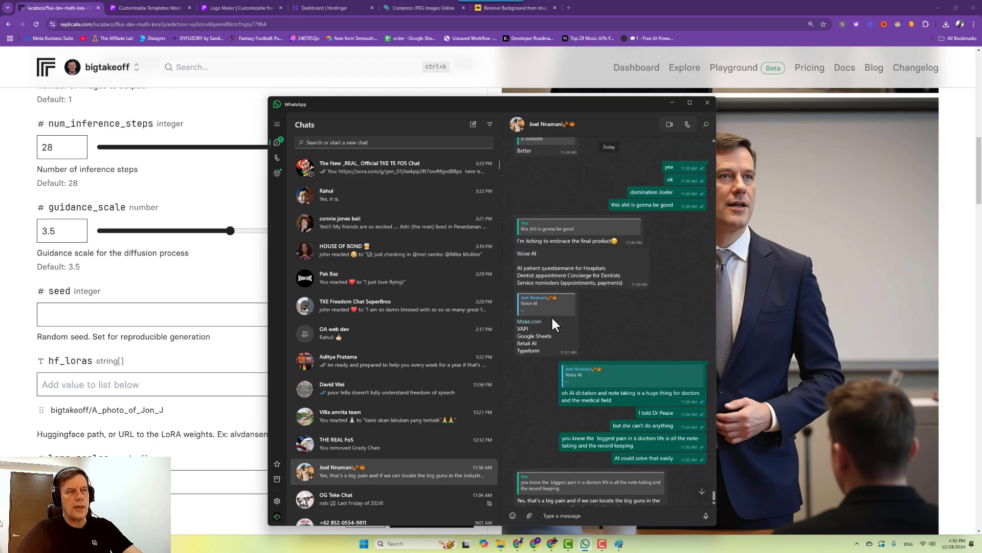
{"action": "scroll", "coordinate": [552, 316], "scroll_direction": "up", "scroll_amount": 6}
{"action": "scroll", "coordinate": [551, 315], "scroll_direction": "up", "scroll_amount": 10}
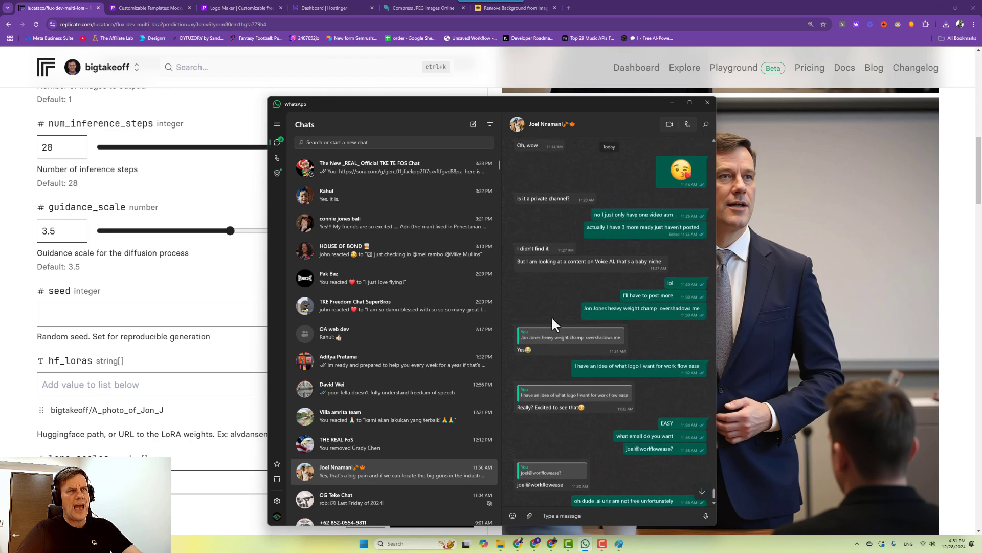
{"action": "scroll", "coordinate": [553, 318], "scroll_direction": "up", "scroll_amount": 10}
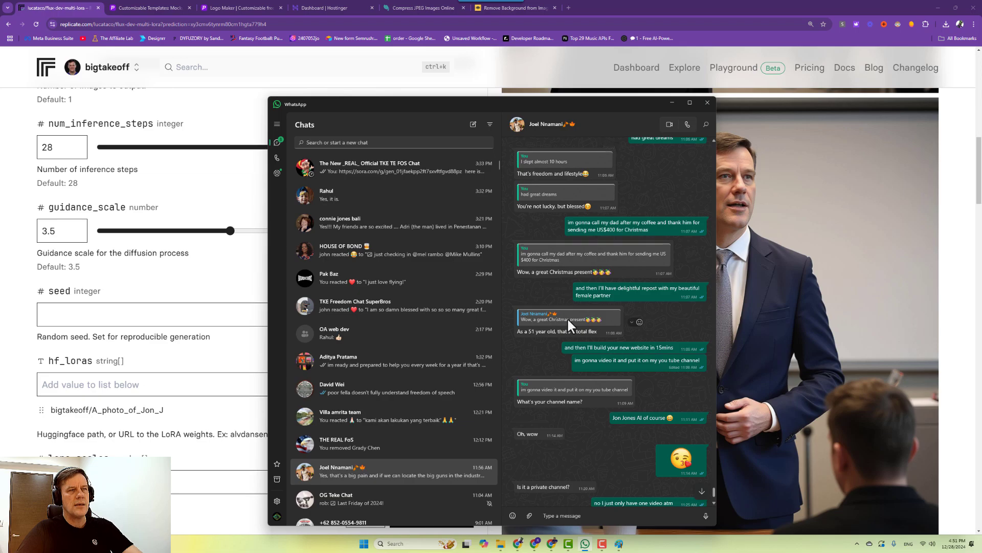
{"action": "scroll", "coordinate": [568, 323], "scroll_direction": "up", "scroll_amount": 10}
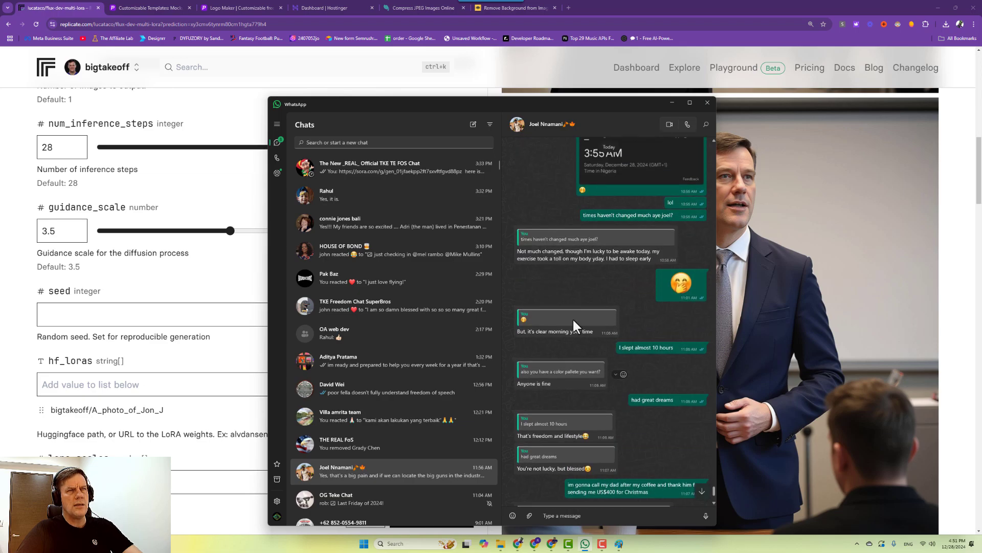
{"action": "scroll", "coordinate": [574, 321], "scroll_direction": "up", "scroll_amount": 10}
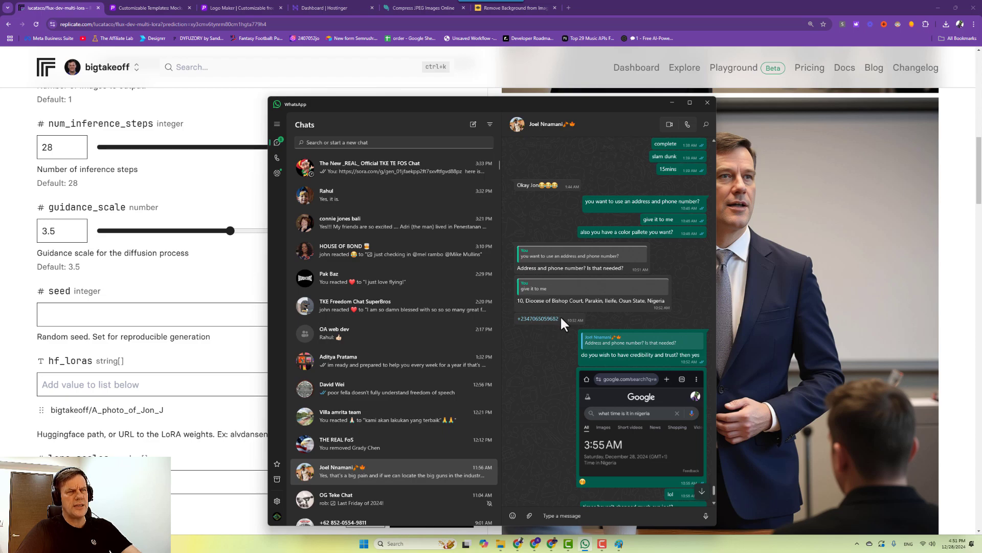
{"action": "left_click_drag", "start_coordinate": [516, 301], "coordinate": [664, 305]}
{"action": "key", "text": "ctrl+c"}
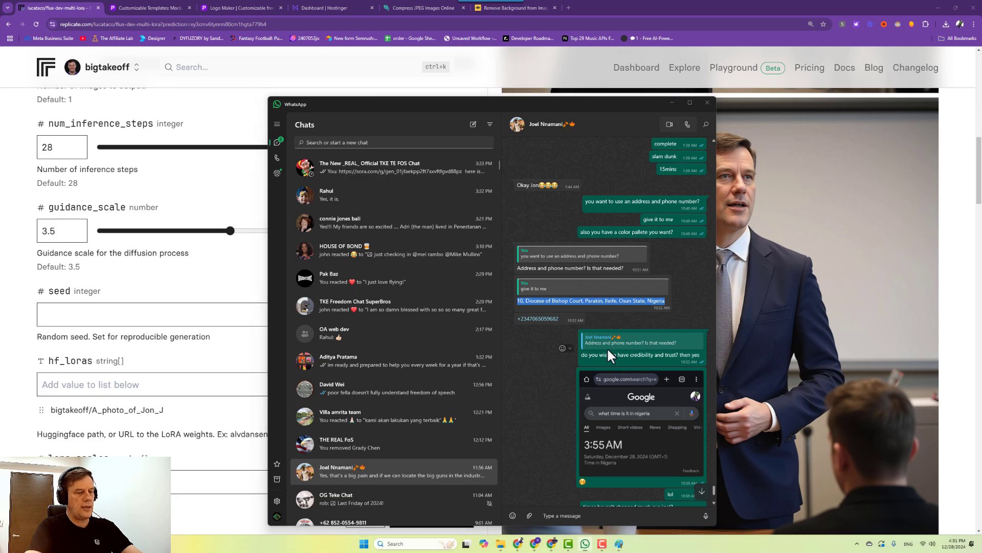
Launch Notepad from Windows search using 'note'.
{"action": "key", "text": "super"}
{"action": "type", "text": "note"}
{"action": "key", "text": "Return"}
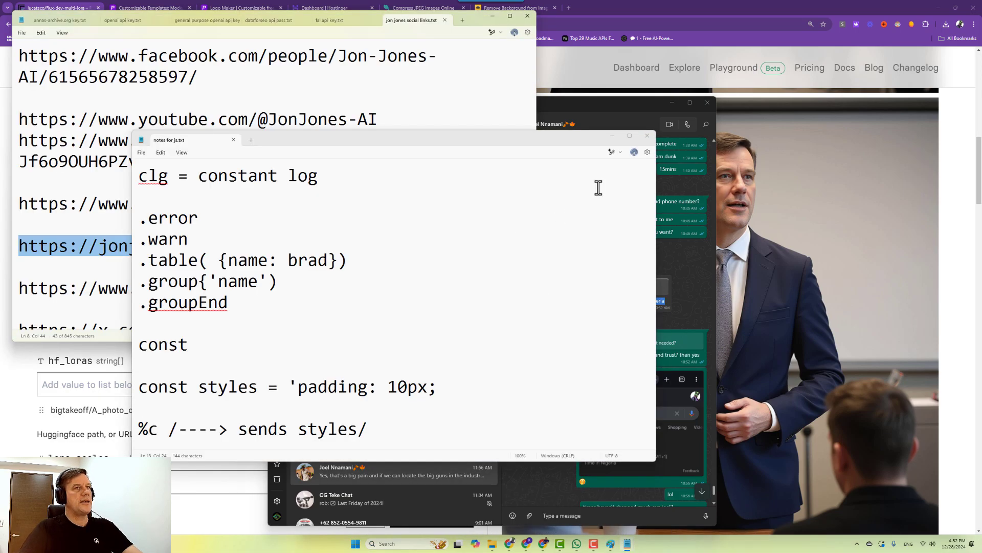
Paste the copied postal address into a new blank Notepad note.
{"action": "left_click", "coordinate": [492, 16]}
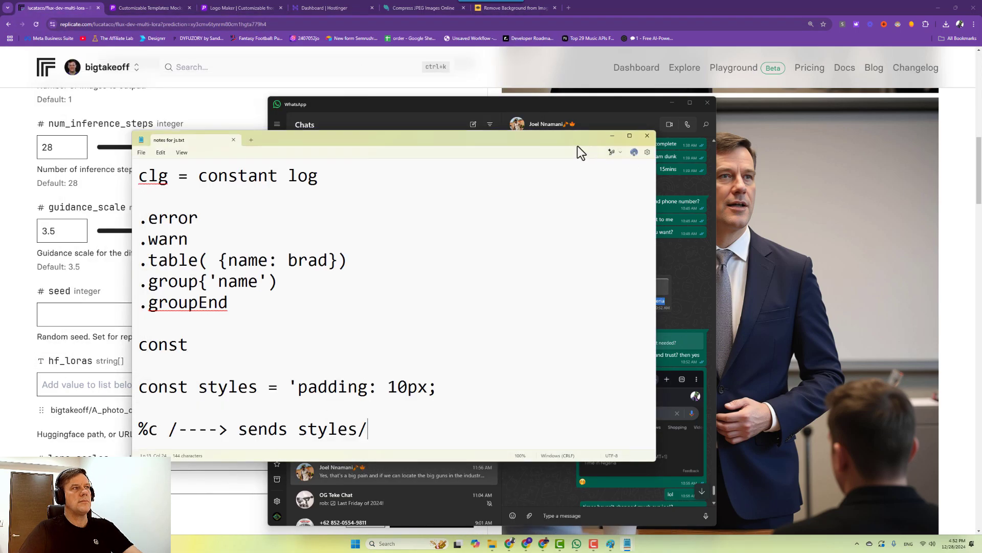
{"action": "left_click", "coordinate": [251, 140]}
{"action": "key", "text": "ctrl+v"}
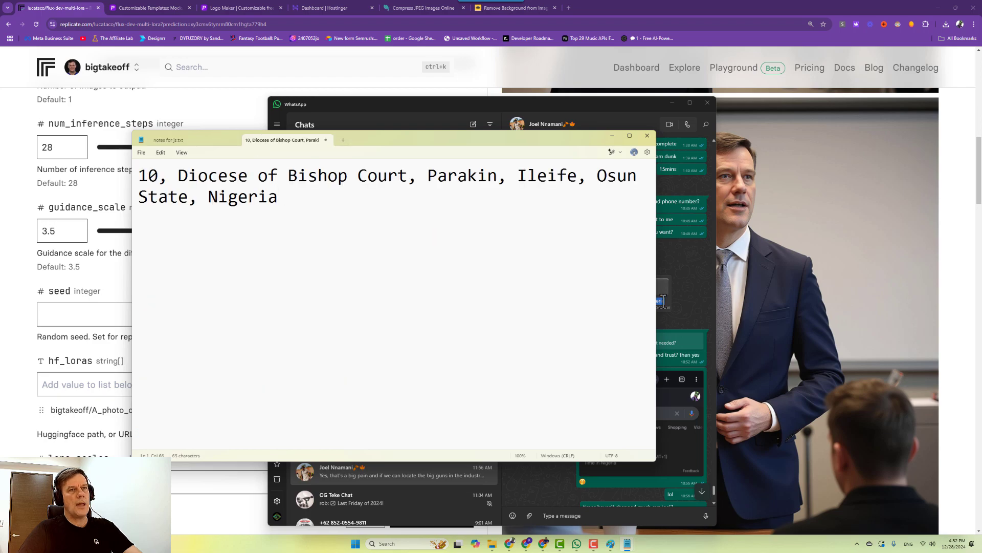
Copy the contact's phone number from WhatsApp and paste it on a new line under the address.
{"action": "right_click", "coordinate": [688, 294]}
{"action": "left_click", "coordinate": [558, 318]}
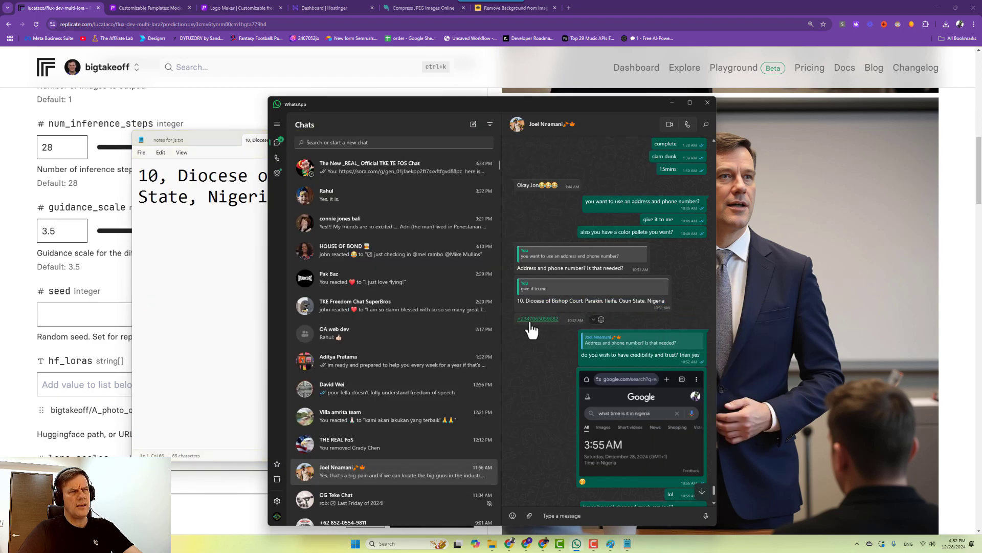
{"action": "right_click", "coordinate": [530, 319]}
{"action": "right_click", "coordinate": [527, 320]}
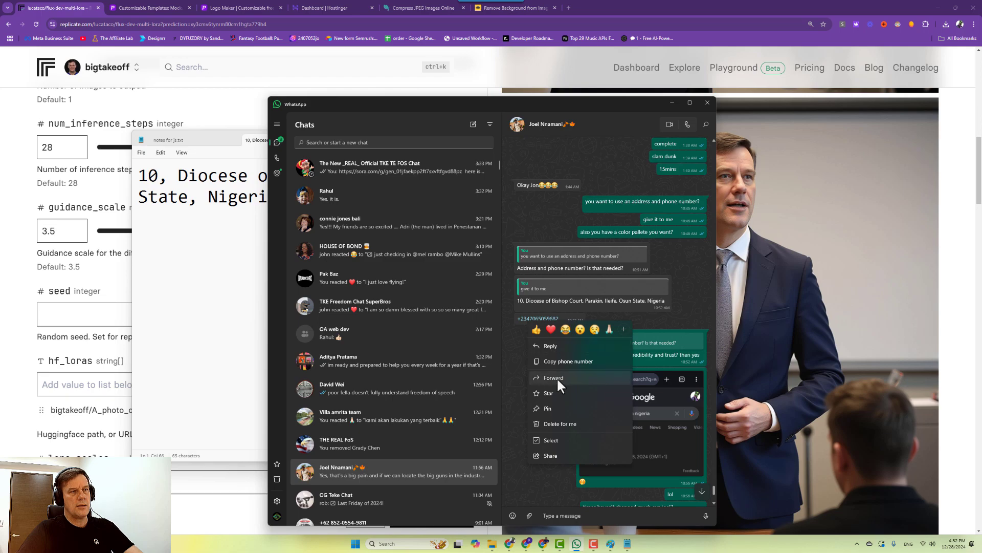
{"action": "left_click", "coordinate": [546, 362]}
{"action": "left_click", "coordinate": [256, 242]}
{"action": "left_click", "coordinate": [350, 201]}
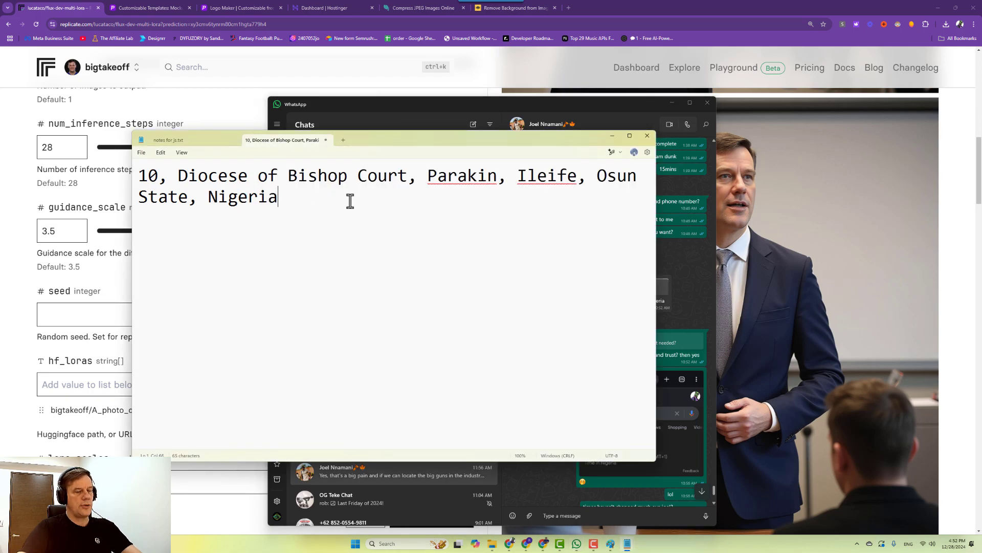
{"action": "key", "text": "Return"}
{"action": "key", "text": "ctrl+v"}
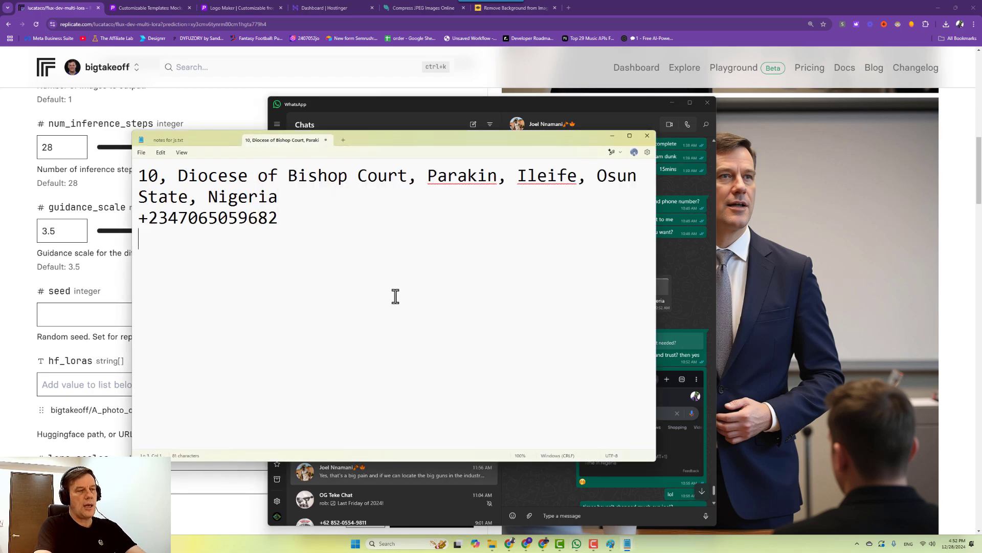
{"action": "key", "text": "Return"}
{"action": "left_click", "coordinate": [493, 546]}
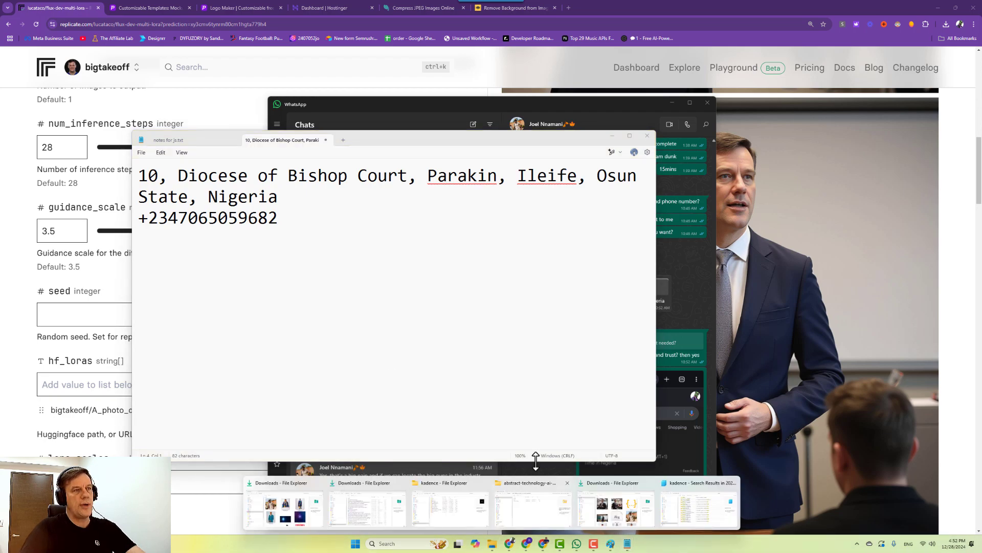
Go to Personal > Master Success Wyoming and open the Master Success LLC address and phone note.
{"action": "left_click", "coordinate": [321, 521]}
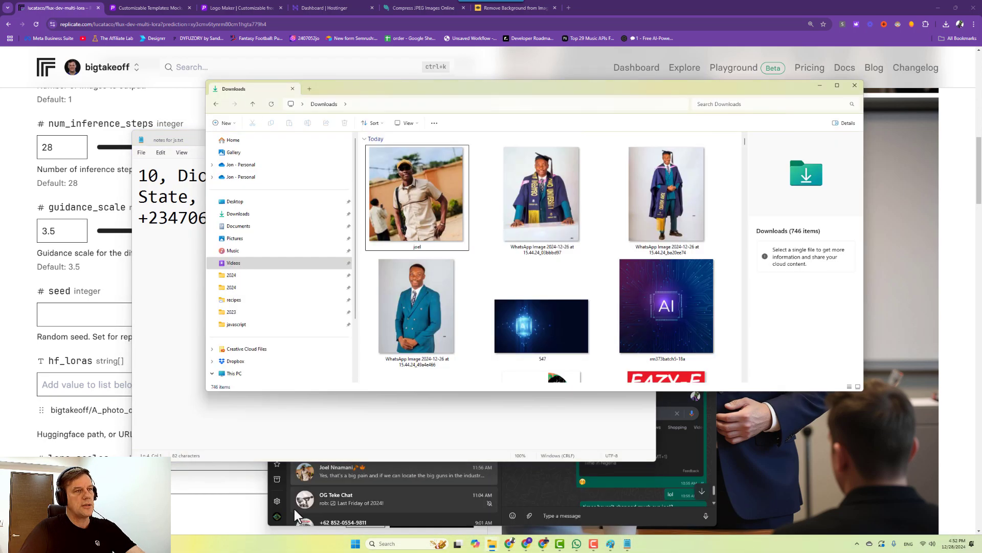
{"action": "left_click", "coordinate": [234, 279]}
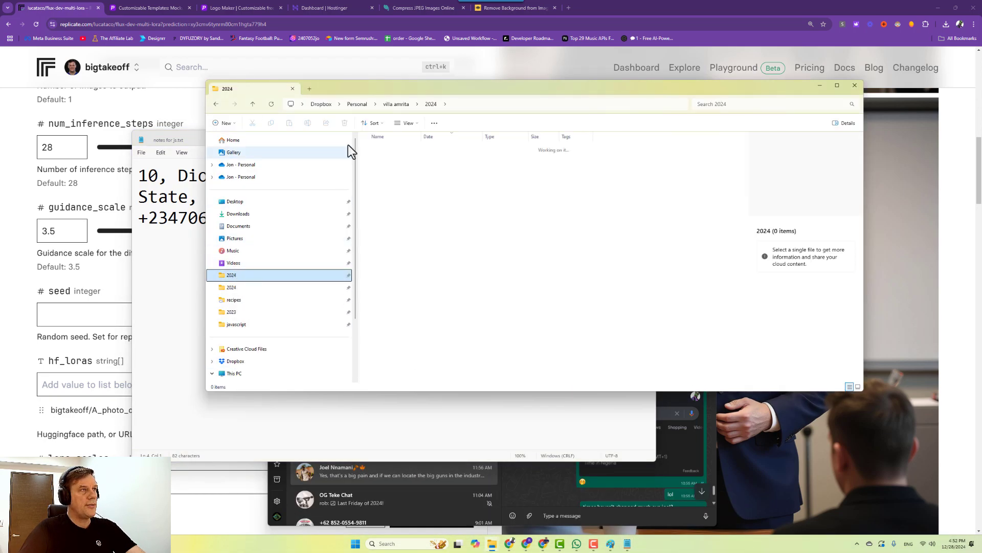
{"action": "left_click", "coordinate": [364, 104]}
{"action": "scroll", "coordinate": [402, 246], "scroll_direction": "down", "scroll_amount": 2}
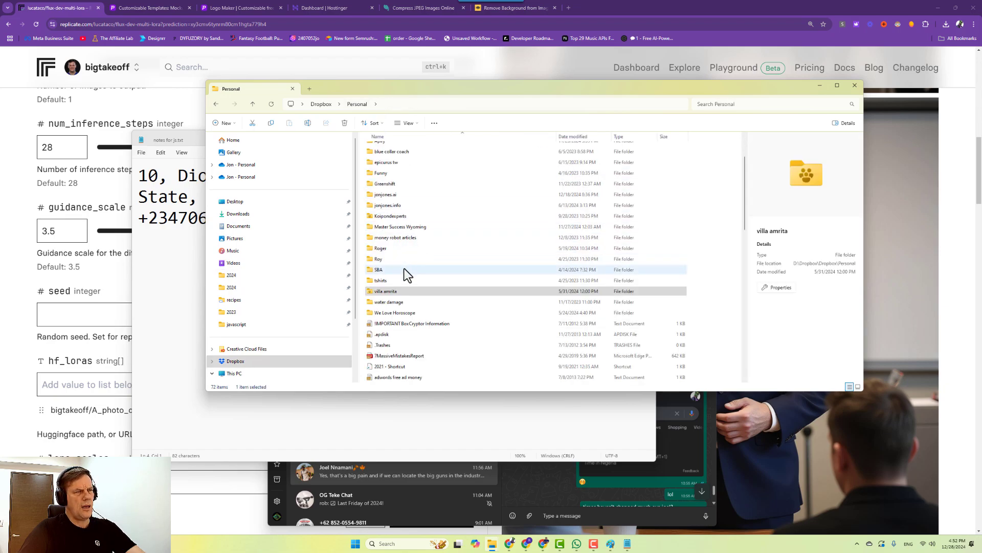
{"action": "left_click", "coordinate": [405, 230]}
{"action": "double_click", "coordinate": [405, 229]}
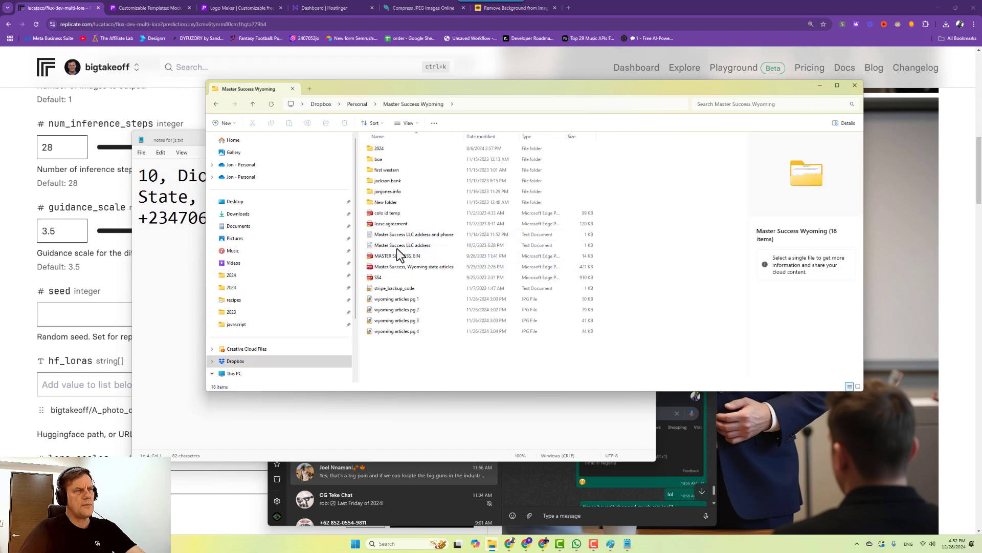
{"action": "double_click", "coordinate": [408, 236]}
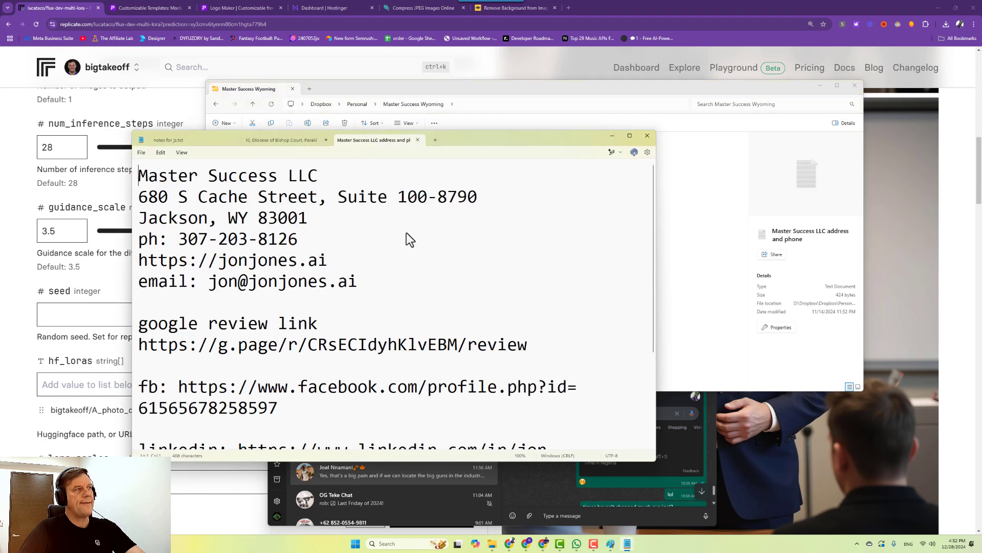
Move the note aside and switch between the new address note and the Master Success LLC note.
{"action": "left_click_drag", "start_coordinate": [554, 149], "coordinate": [607, 250]}
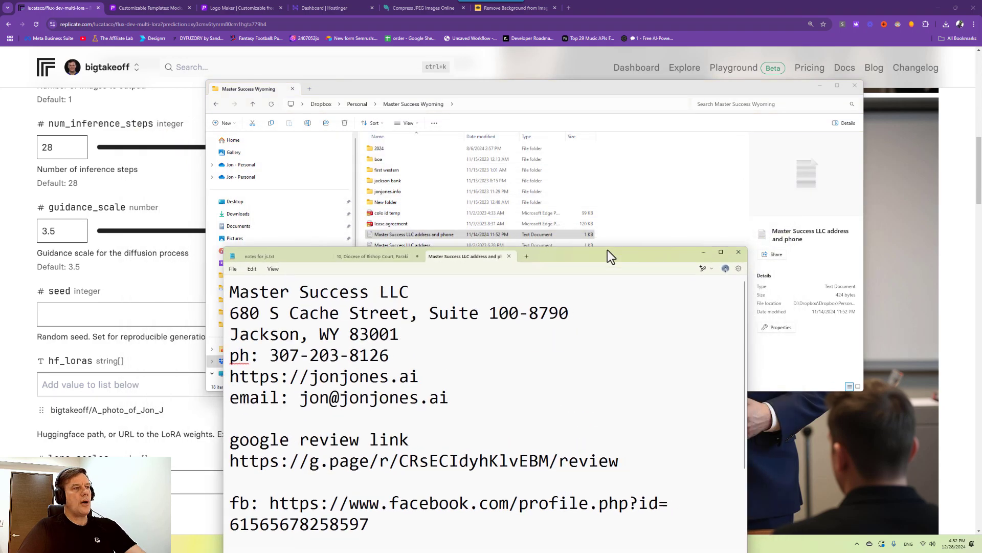
{"action": "left_click", "coordinate": [404, 256]}
{"action": "left_click", "coordinate": [444, 256]}
{"action": "left_click", "coordinate": [402, 254]}
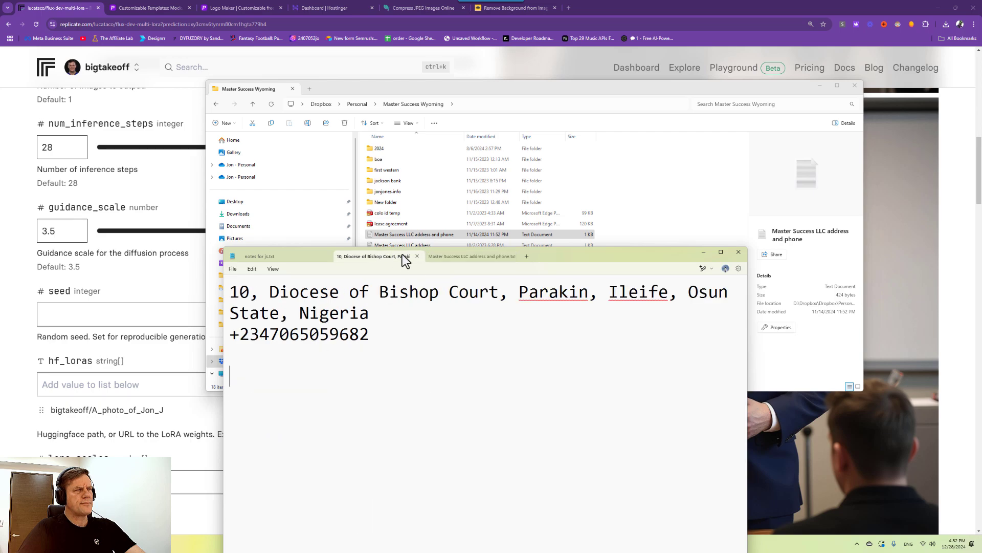
{"action": "left_click", "coordinate": [450, 254]}
{"action": "left_click", "coordinate": [398, 256]}
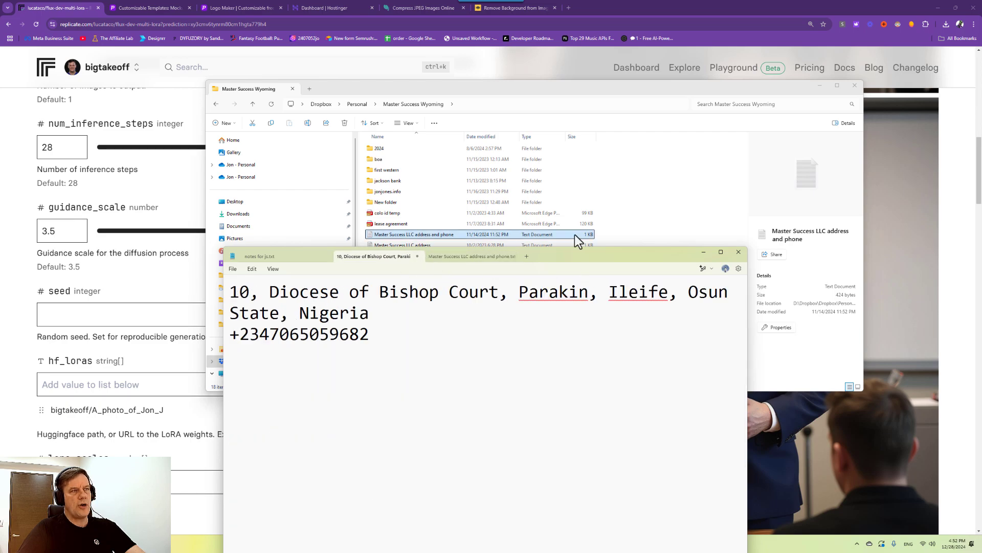
Close File Explorer and return to Placeit's Logo Maker tab in Chrome.
{"action": "left_click", "coordinate": [819, 86]}
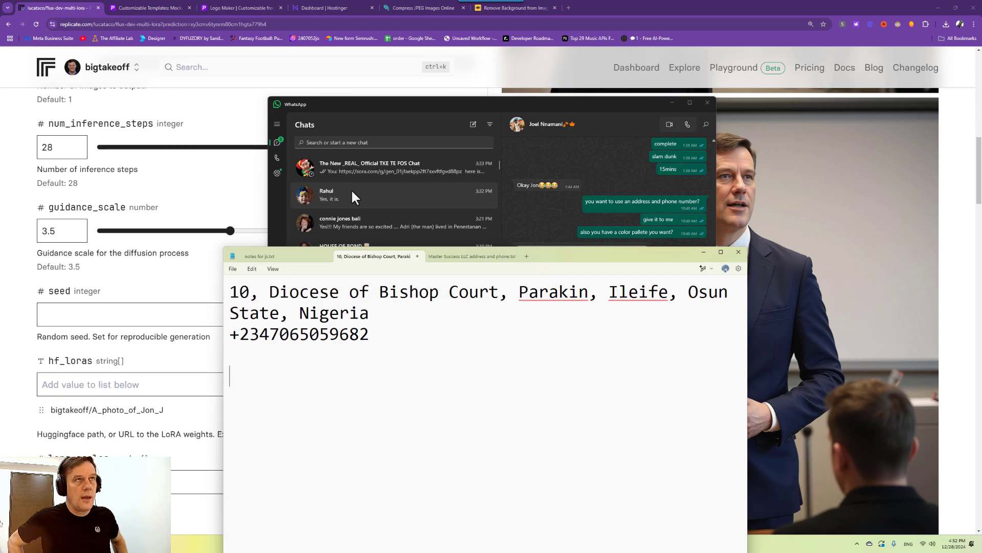
{"action": "scroll", "coordinate": [351, 188], "scroll_direction": "down", "scroll_amount": 2}
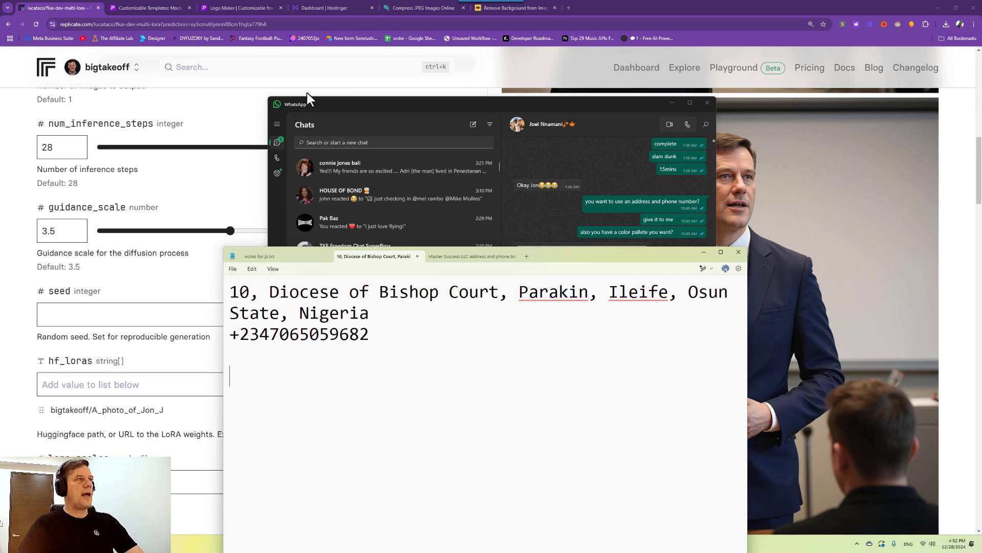
{"action": "left_click", "coordinate": [342, 83]}
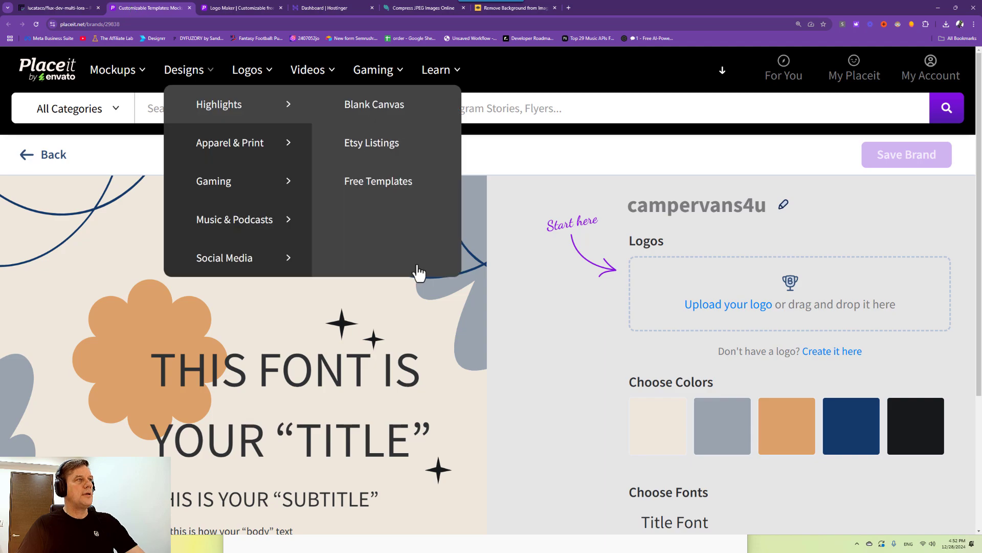
{"action": "left_click", "coordinate": [219, 8]}
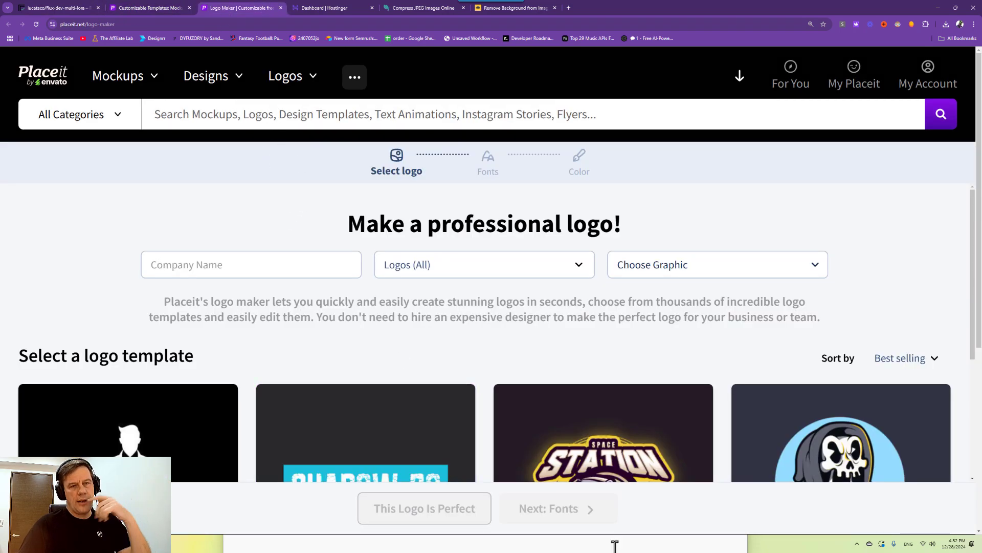
{"action": "left_click", "coordinate": [813, 544]}
Launch the Clock app via 'time' and reset the stopwatch to zero.
{"action": "key", "text": "super"}
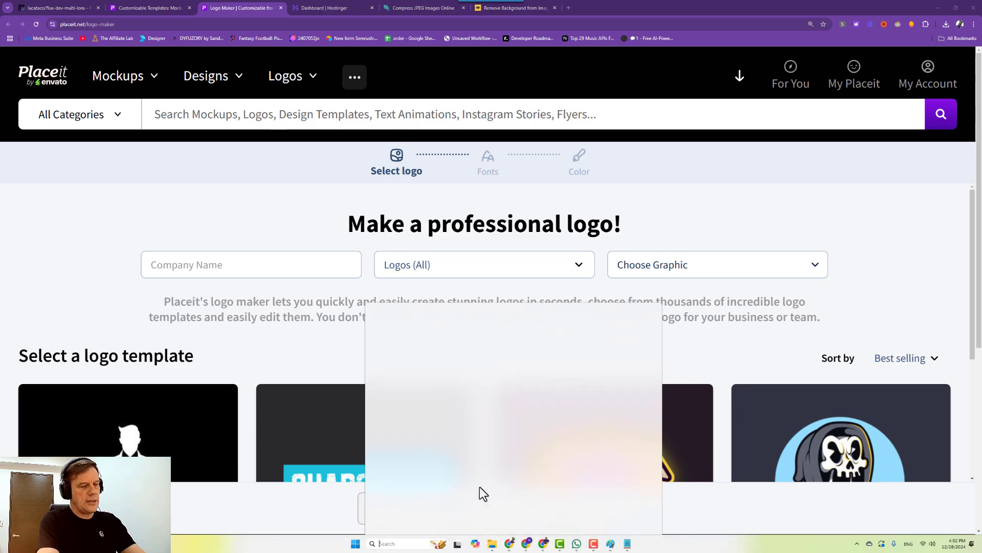
{"action": "type", "text": "time"}
{"action": "key", "text": "Return"}
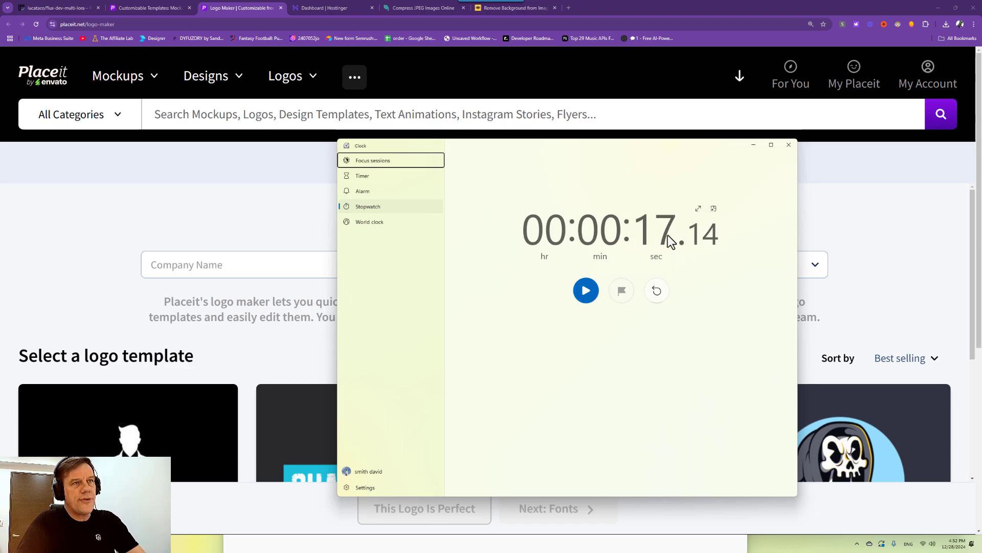
{"action": "left_click", "coordinate": [658, 294]}
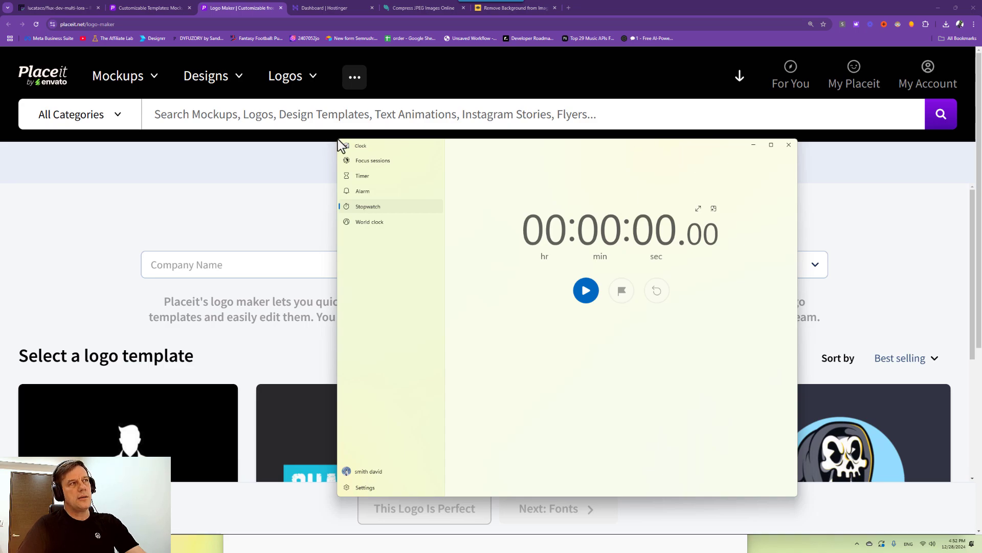
Shrink the Clock window to a small panel and move it to the lower right.
{"action": "left_click_drag", "start_coordinate": [339, 143], "coordinate": [506, 306]}
{"action": "left_click_drag", "start_coordinate": [506, 364], "coordinate": [639, 365]}
{"action": "left_click_drag", "start_coordinate": [724, 320], "coordinate": [902, 430]}
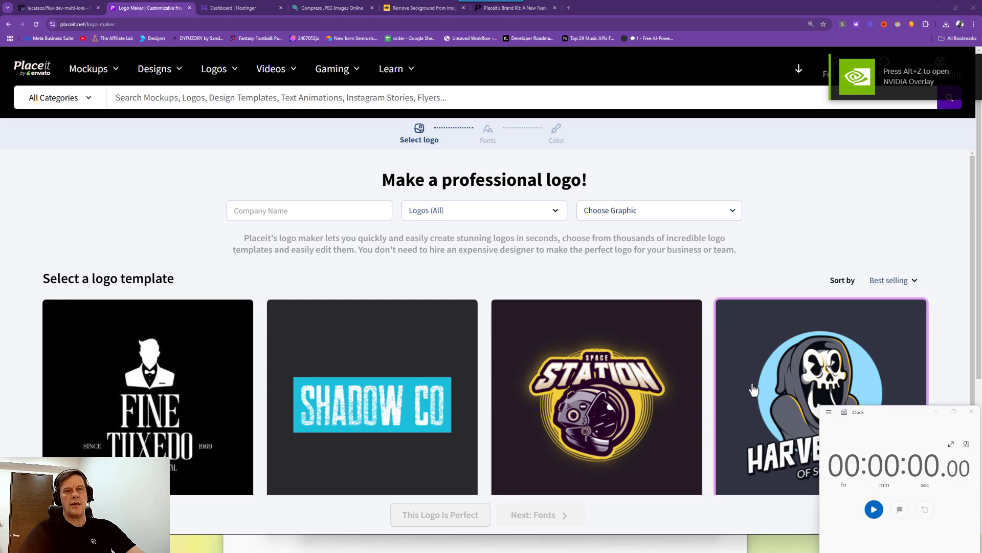
Start the stopwatch, enter WORK FLOW EASE as the company name, and open the graphic picker.
{"action": "left_click", "coordinate": [872, 510]}
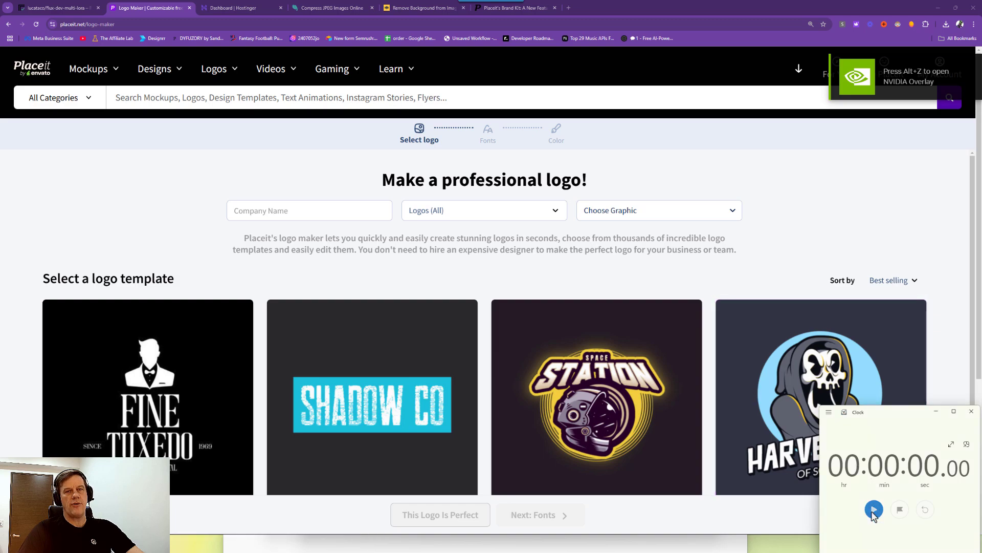
{"action": "left_click", "coordinate": [874, 510]}
{"action": "left_click", "coordinate": [260, 211]}
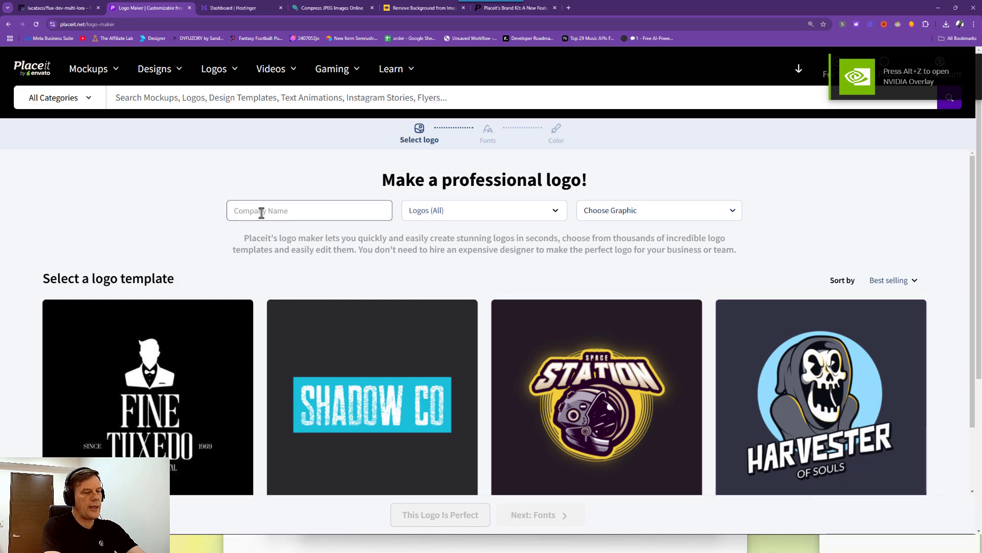
{"action": "type", "text": "w"}
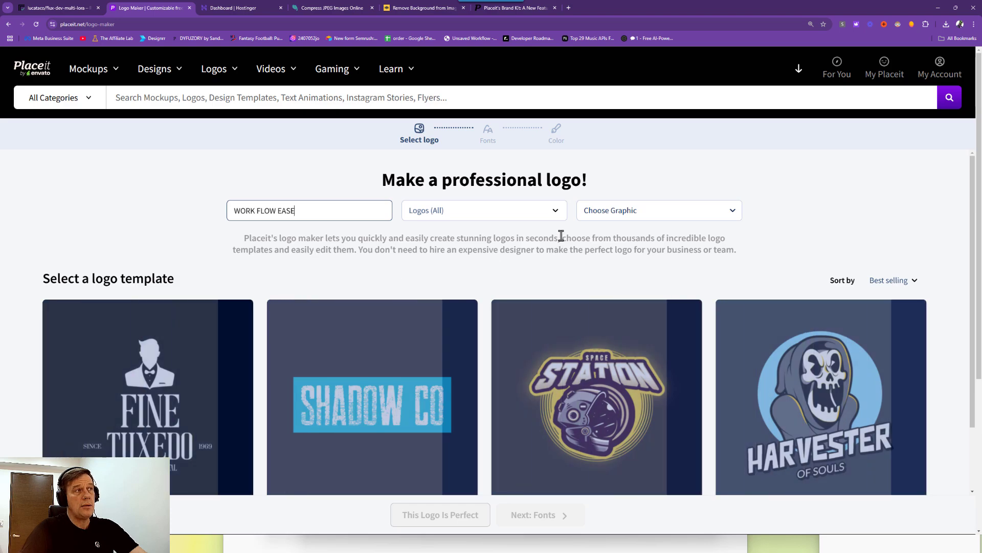
{"action": "left_click", "coordinate": [614, 216]}
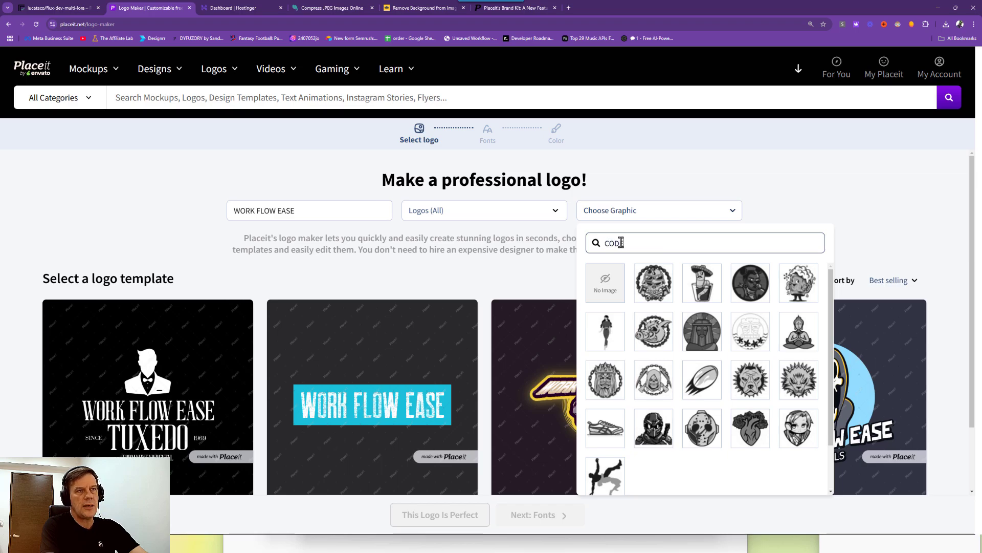
{"action": "left_click", "coordinate": [703, 281]}
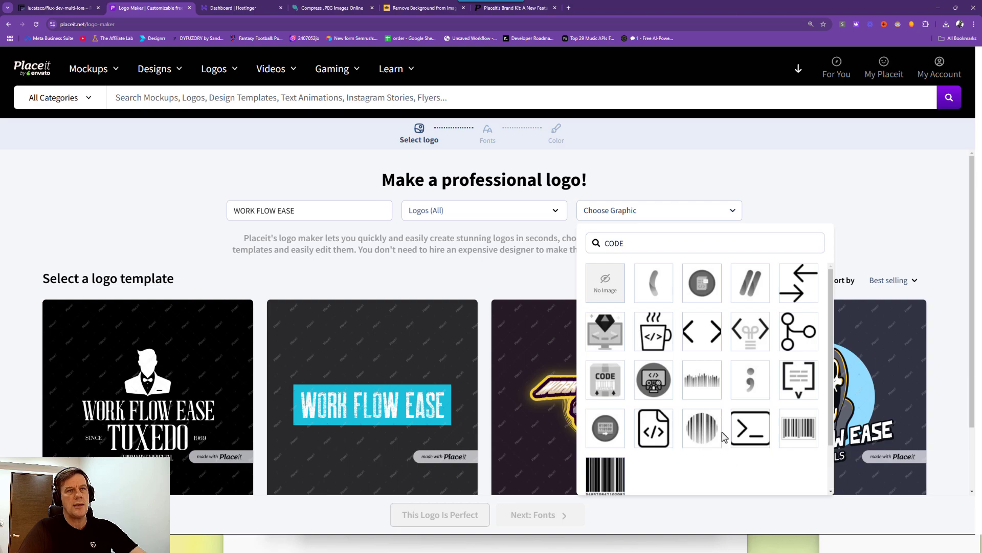
{"action": "left_click", "coordinate": [634, 242]}
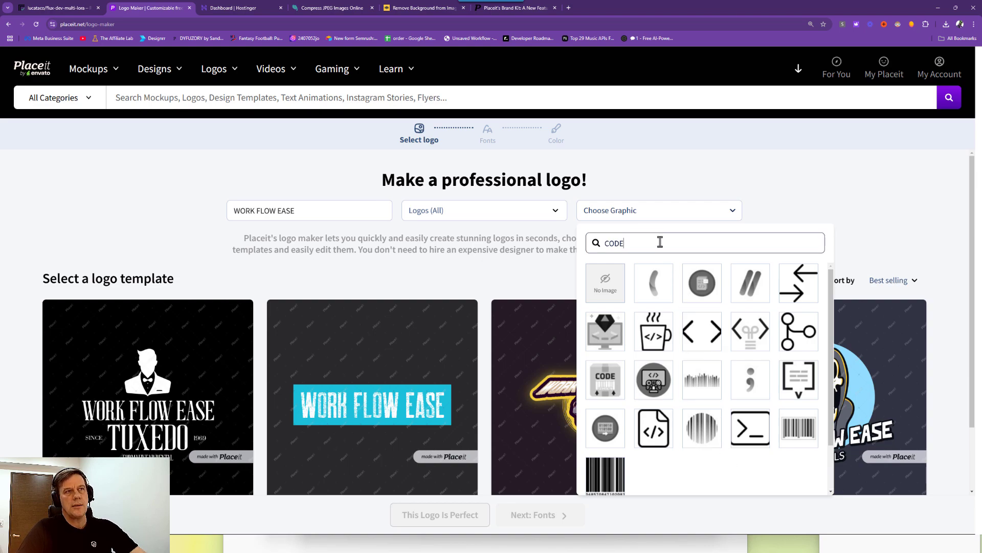
{"action": "scroll", "coordinate": [690, 335], "scroll_direction": "down", "scroll_amount": 6}
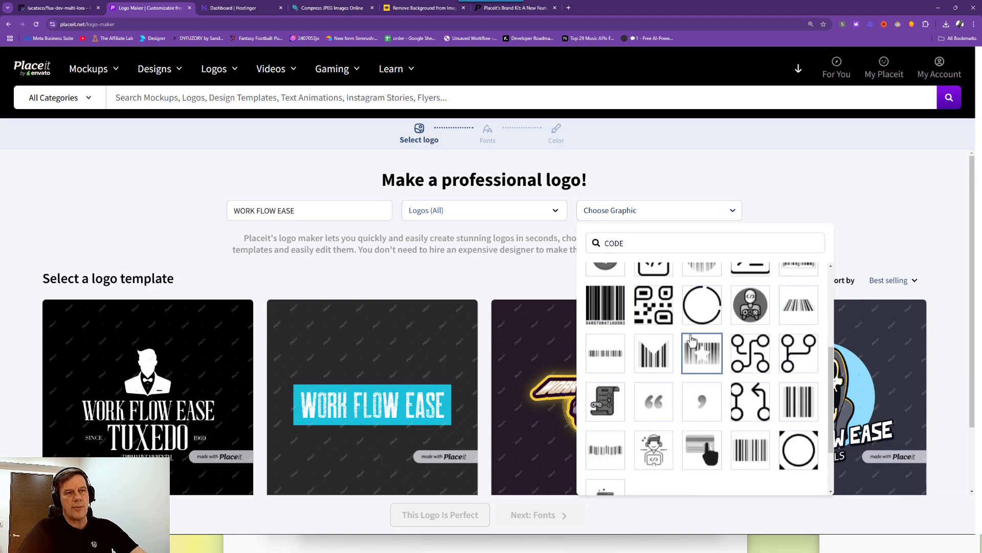
{"action": "scroll", "coordinate": [691, 335], "scroll_direction": "down", "scroll_amount": 8}
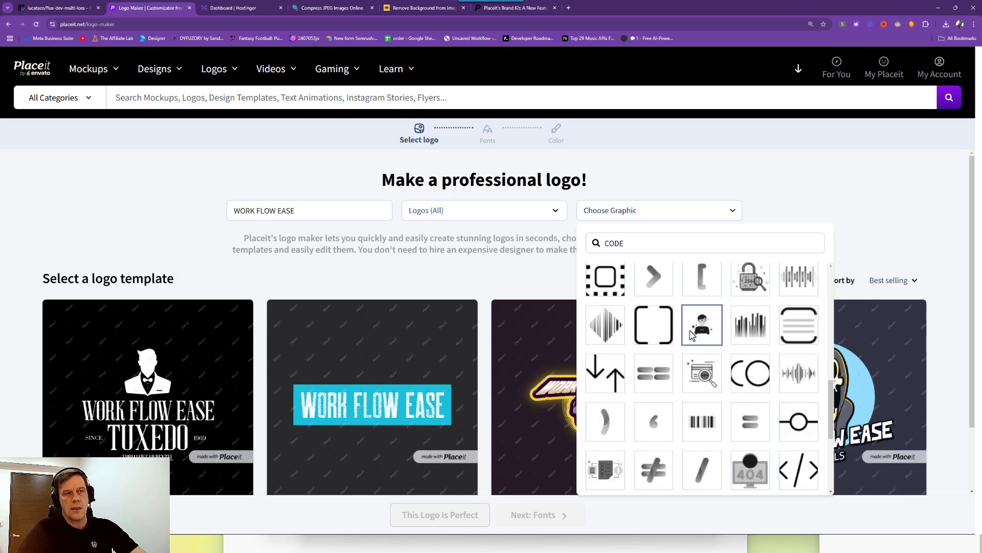
{"action": "scroll", "coordinate": [691, 335], "scroll_direction": "down", "scroll_amount": 3}
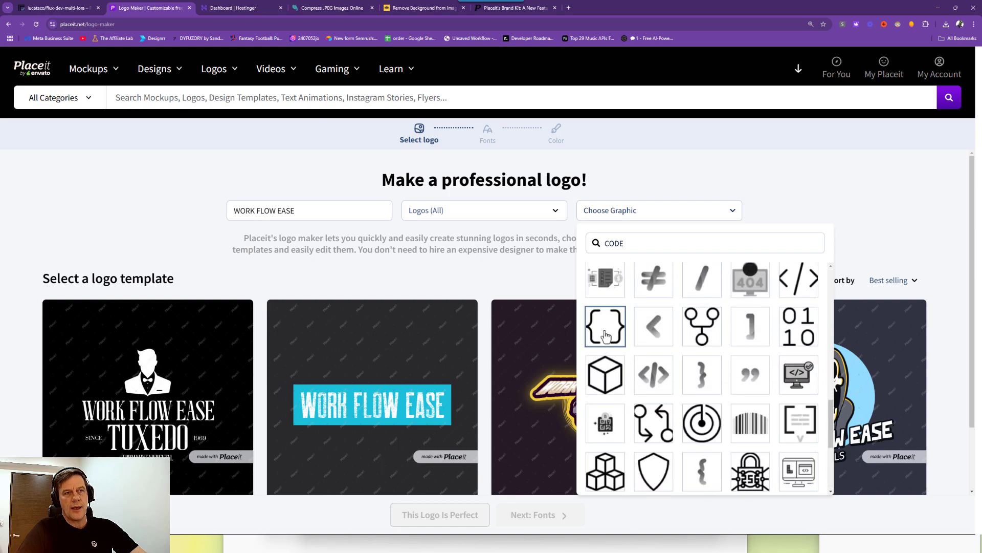
{"action": "scroll", "coordinate": [618, 336], "scroll_direction": "down", "scroll_amount": 3}
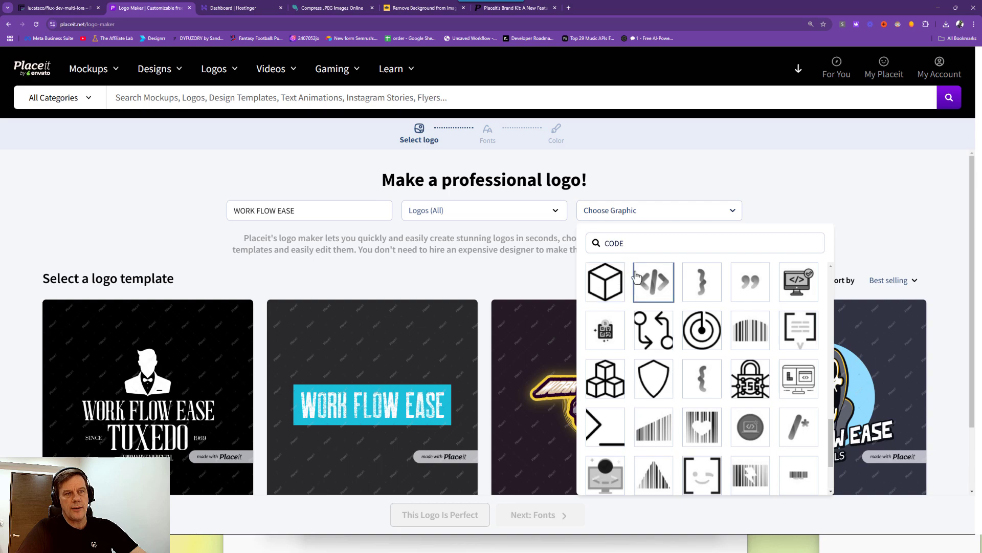
{"action": "scroll", "coordinate": [637, 276], "scroll_direction": "down", "scroll_amount": 1}
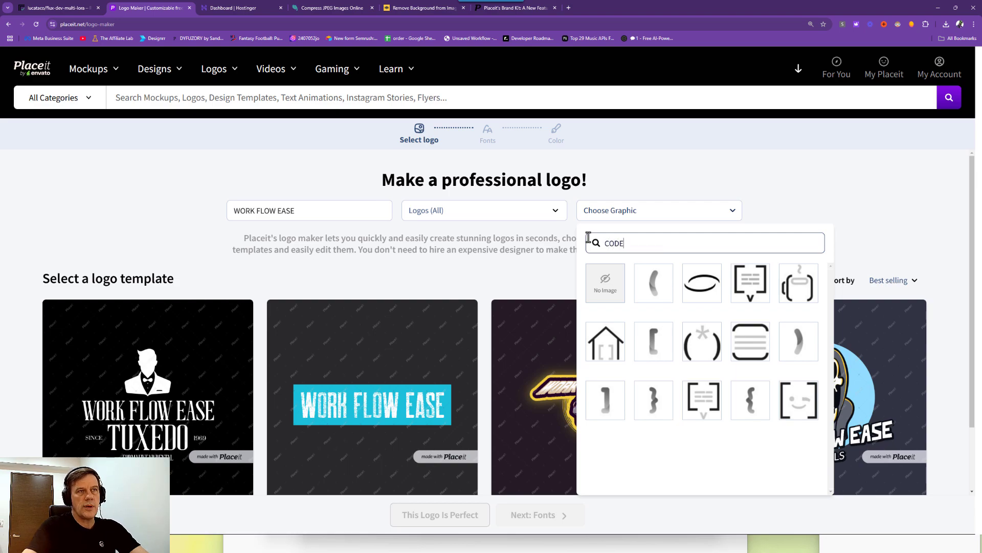
{"action": "scroll", "coordinate": [711, 391], "scroll_direction": "down", "scroll_amount": 1}
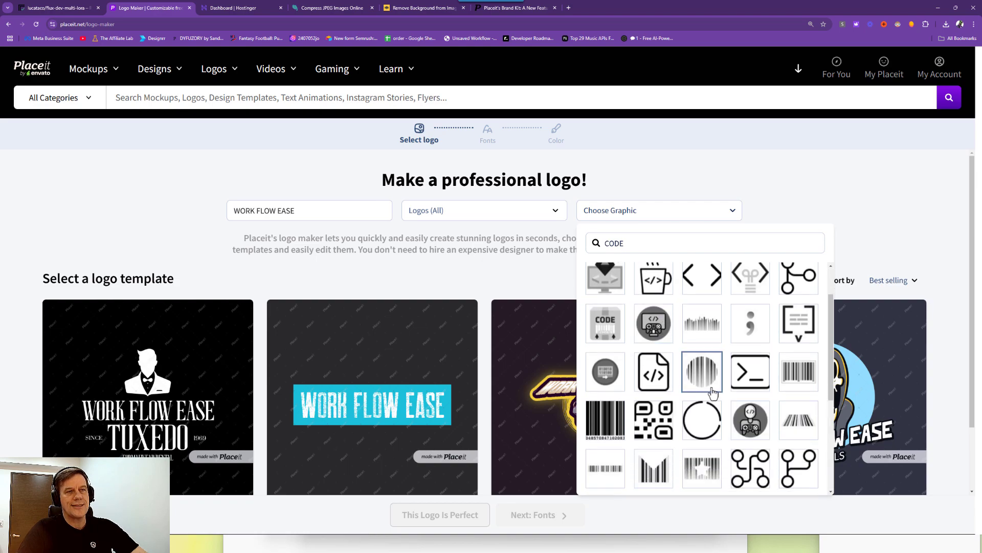
{"action": "scroll", "coordinate": [713, 392], "scroll_direction": "down", "scroll_amount": 10}
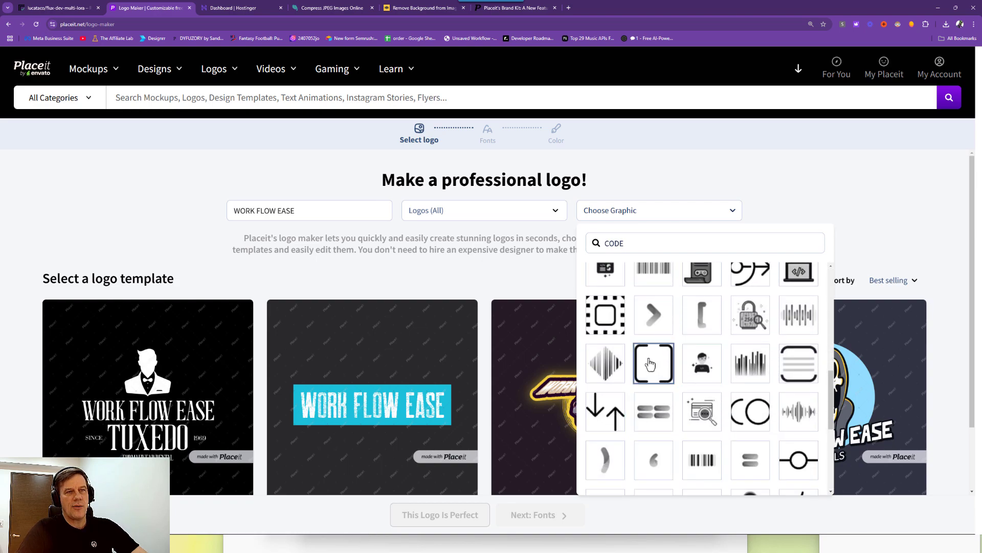
{"action": "scroll", "coordinate": [647, 362], "scroll_direction": "down", "scroll_amount": 5}
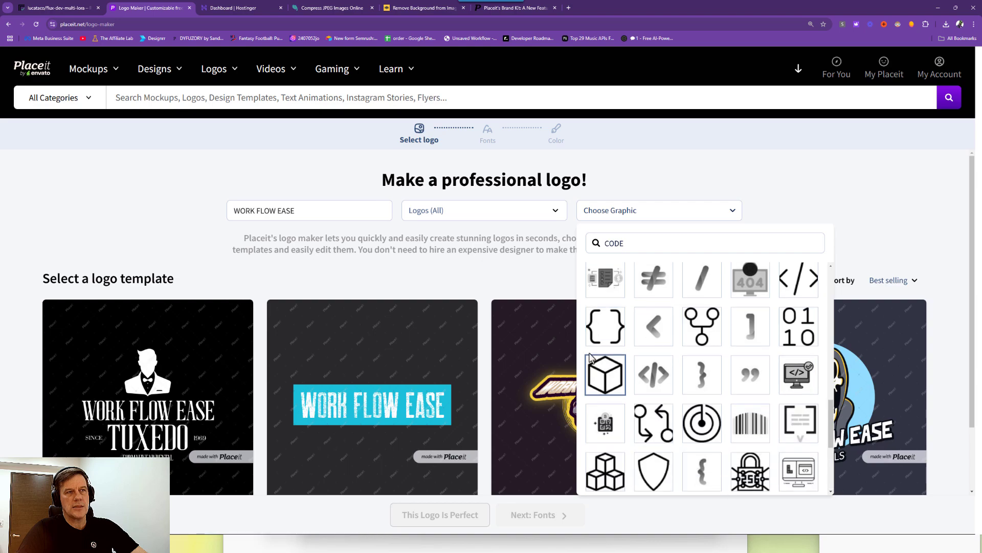
{"action": "scroll", "coordinate": [650, 364], "scroll_direction": "down", "scroll_amount": 3}
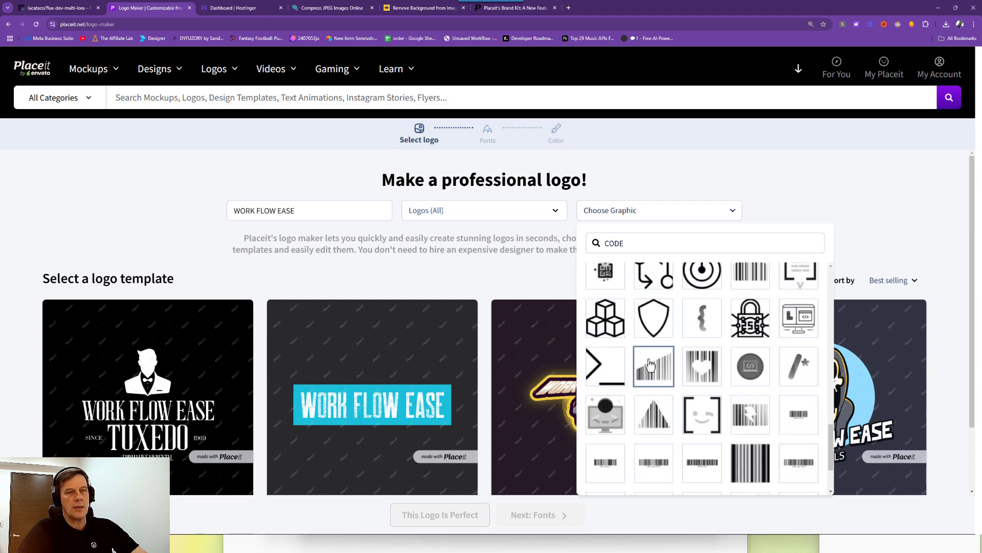
{"action": "scroll", "coordinate": [685, 362], "scroll_direction": "up", "scroll_amount": 1}
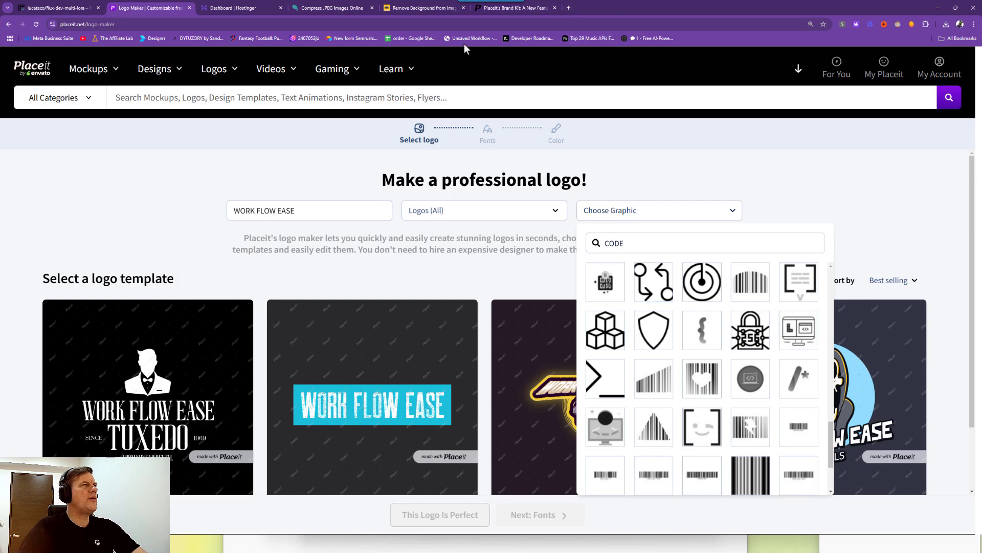
In a new tab, search Google Images for 'JSON ICON'.
{"action": "left_click", "coordinate": [569, 9]}
{"action": "type", "text": "JSON"}
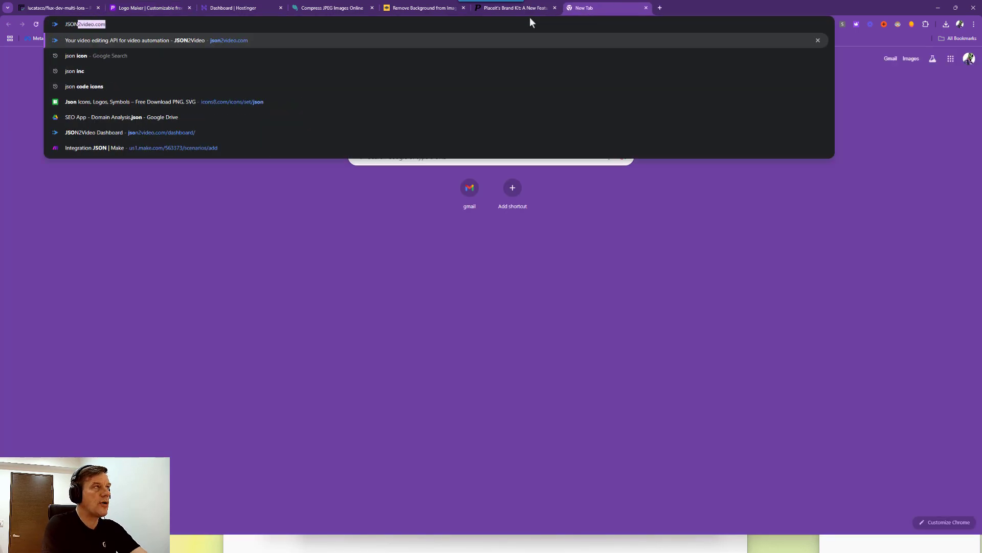
{"action": "type", "text": " ICON"}
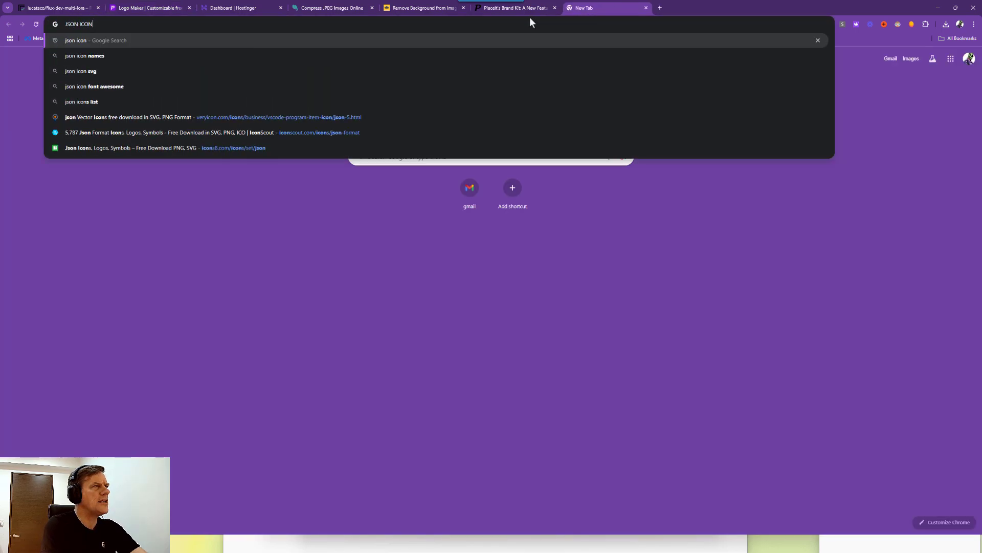
{"action": "key", "text": "Return"}
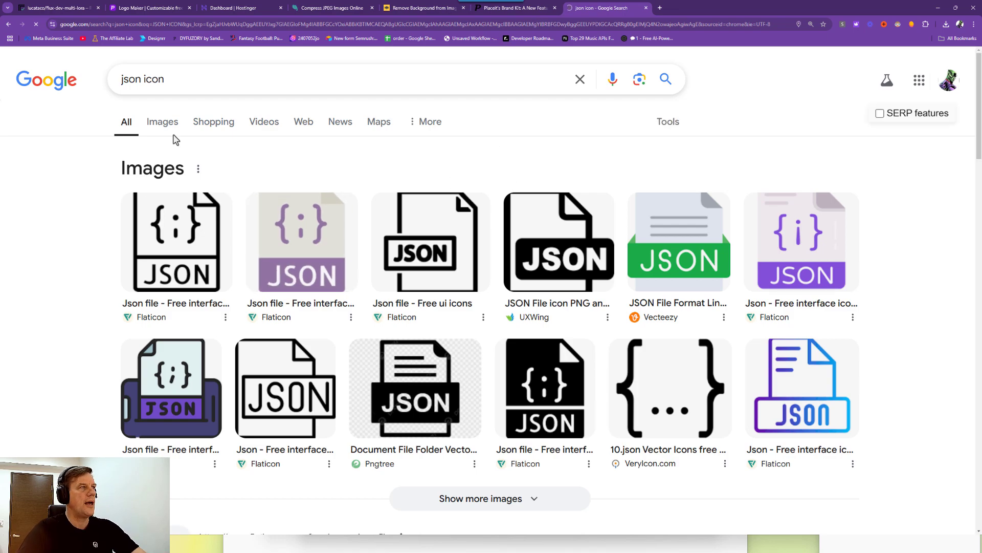
{"action": "left_click", "coordinate": [161, 126]}
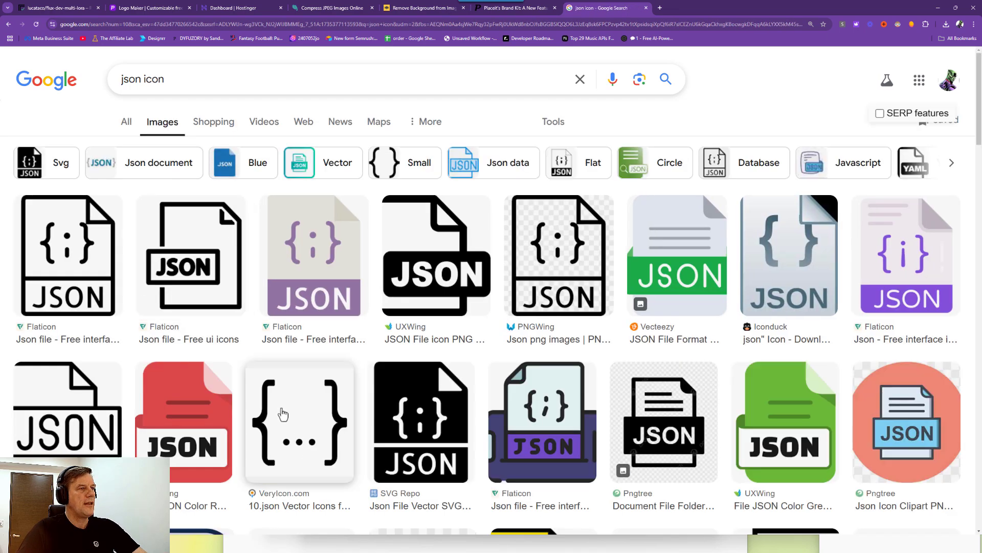
Open the VeryIcon page for the black curly-braces 10.json icon.
{"action": "scroll", "coordinate": [315, 429], "scroll_direction": "down", "scroll_amount": 2}
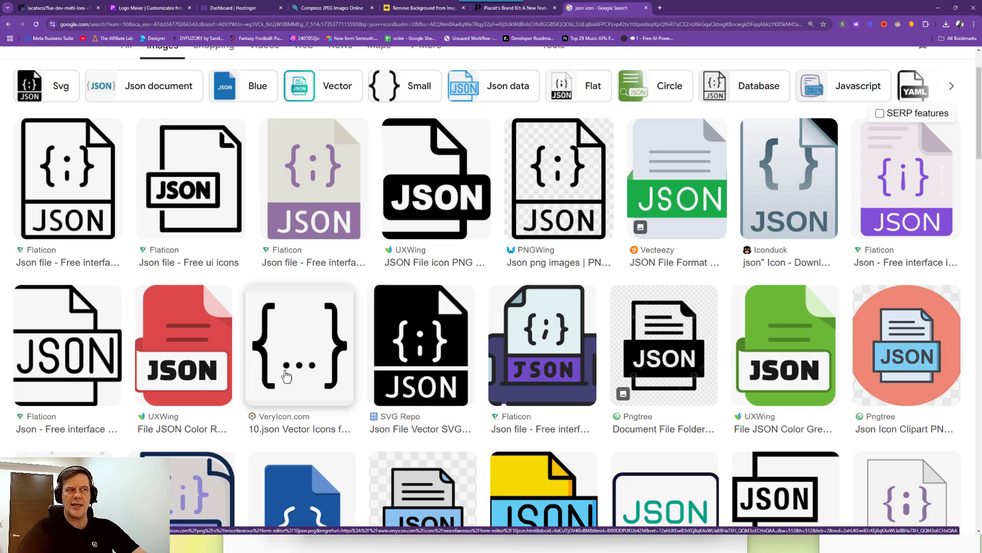
{"action": "scroll", "coordinate": [300, 352], "scroll_direction": "down", "scroll_amount": 10}
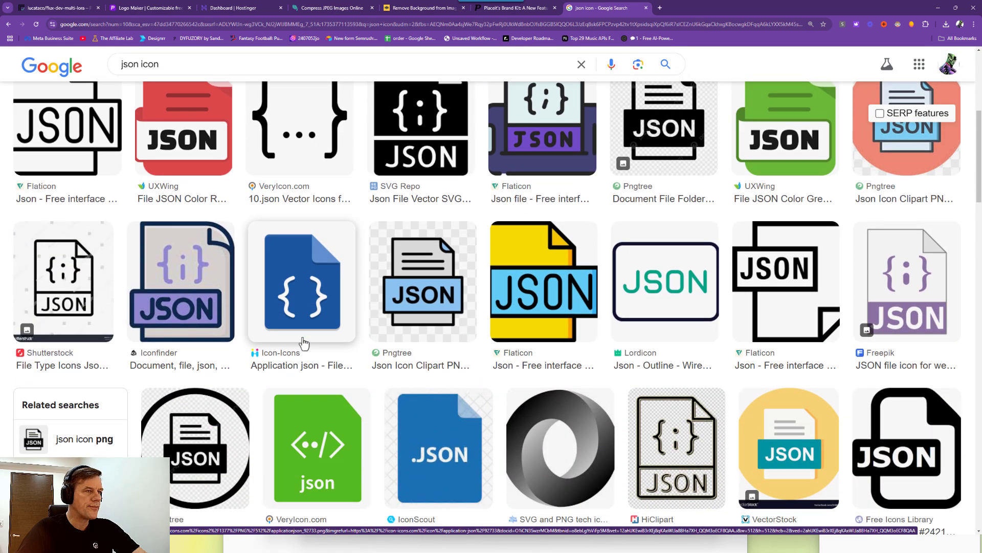
{"action": "scroll", "coordinate": [281, 311], "scroll_direction": "up", "scroll_amount": 8}
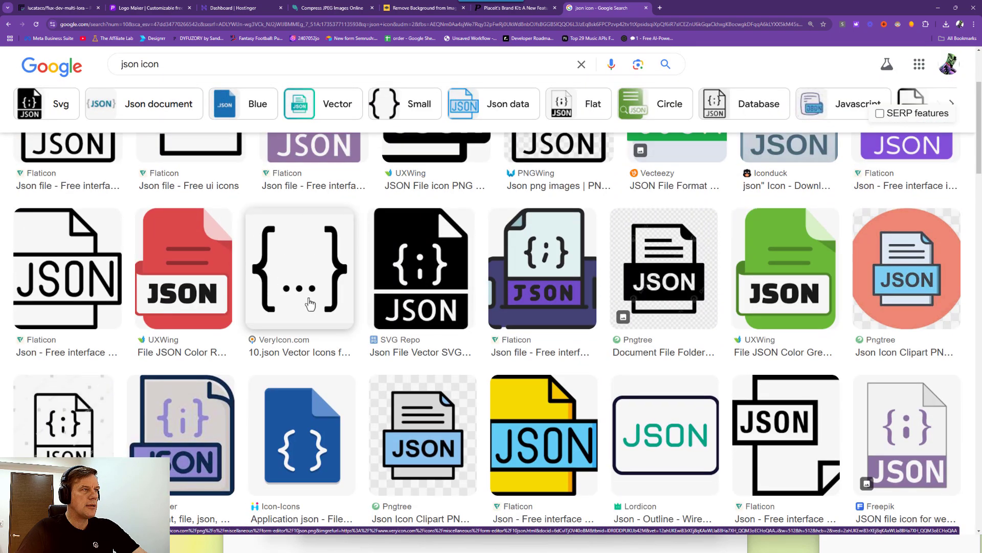
{"action": "left_click", "coordinate": [309, 303]}
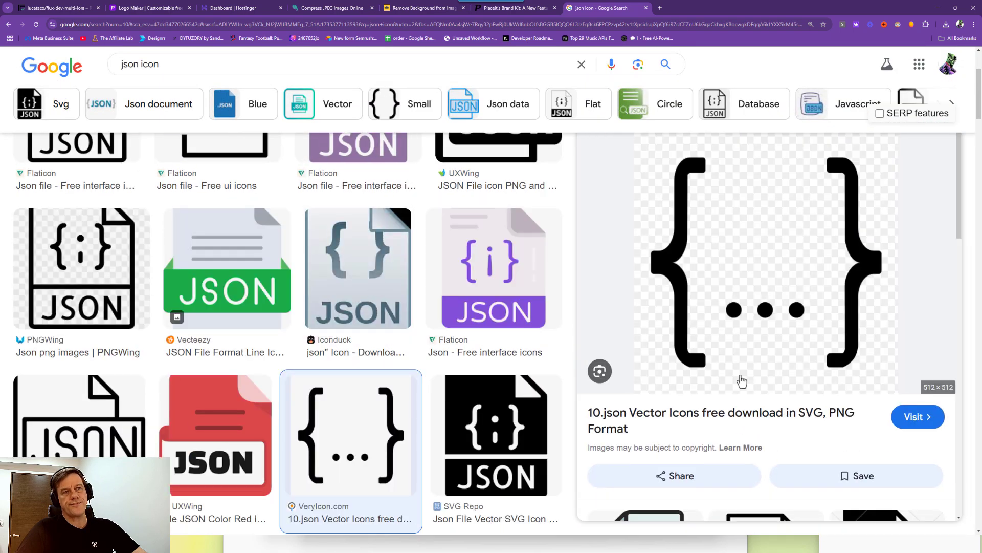
{"action": "left_click", "coordinate": [705, 421]}
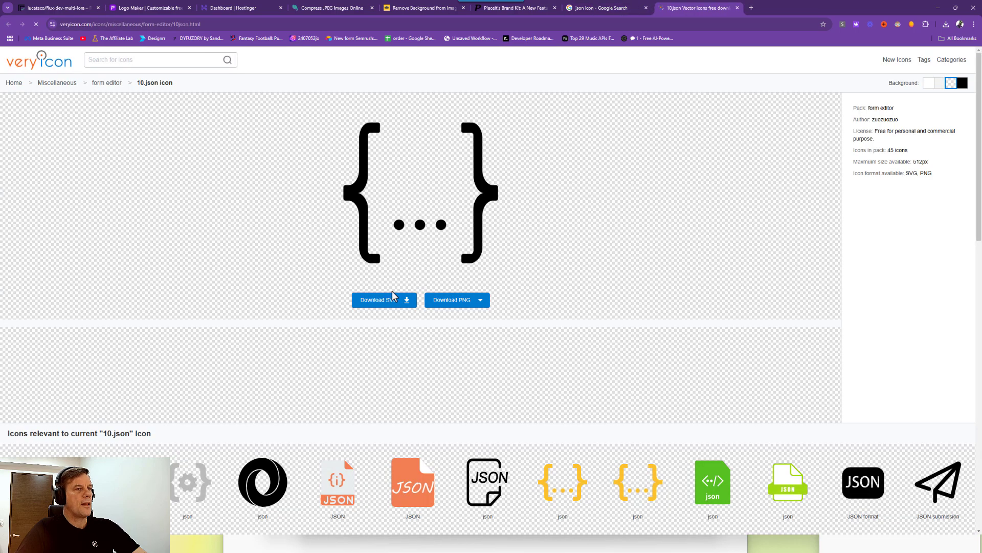
Save VeryIcon's yellow curly-braces json icon as a 512px PNG (json-5-512.png), then return to Placeit.
{"action": "scroll", "coordinate": [414, 399], "scroll_direction": "down", "scroll_amount": 3}
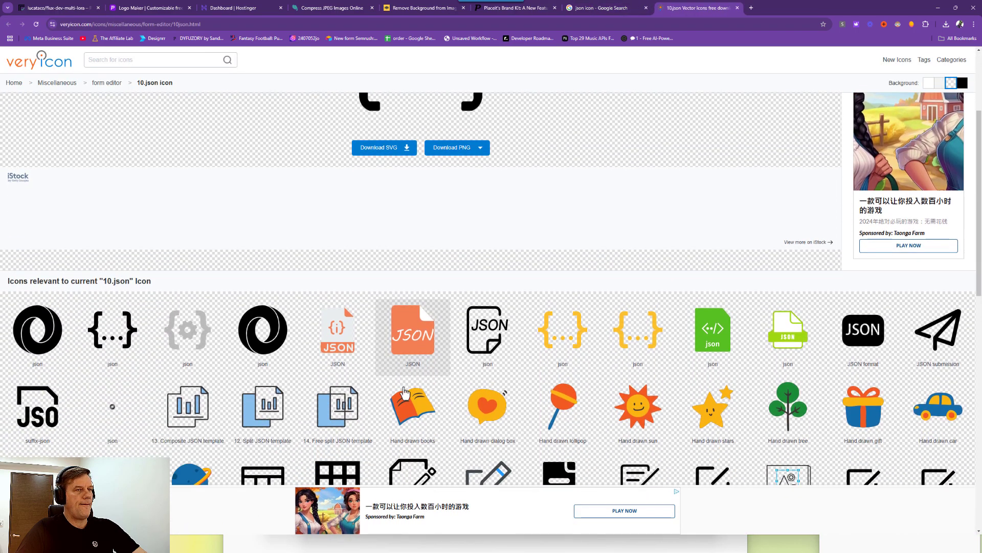
{"action": "scroll", "coordinate": [537, 363], "scroll_direction": "down", "scroll_amount": 5}
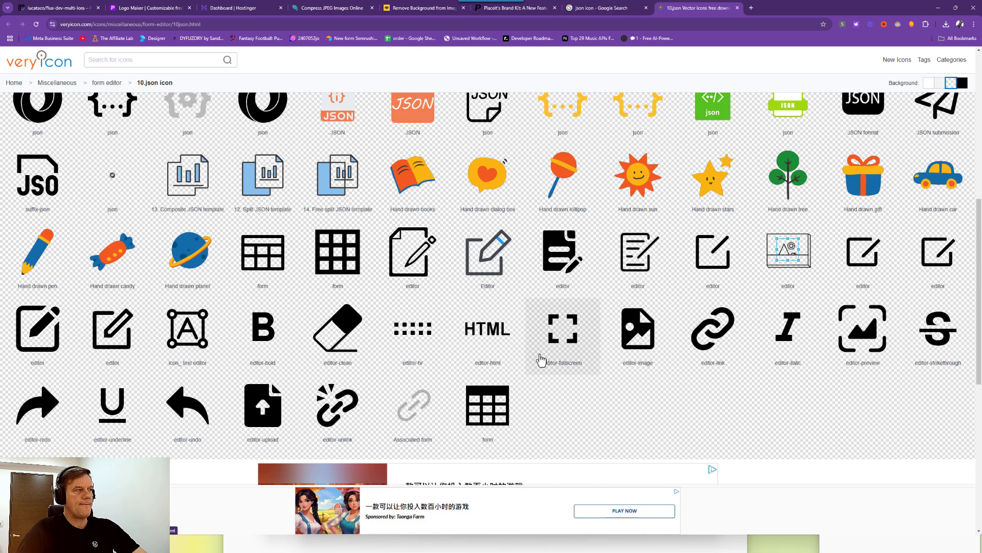
{"action": "scroll", "coordinate": [541, 359], "scroll_direction": "up", "scroll_amount": 4}
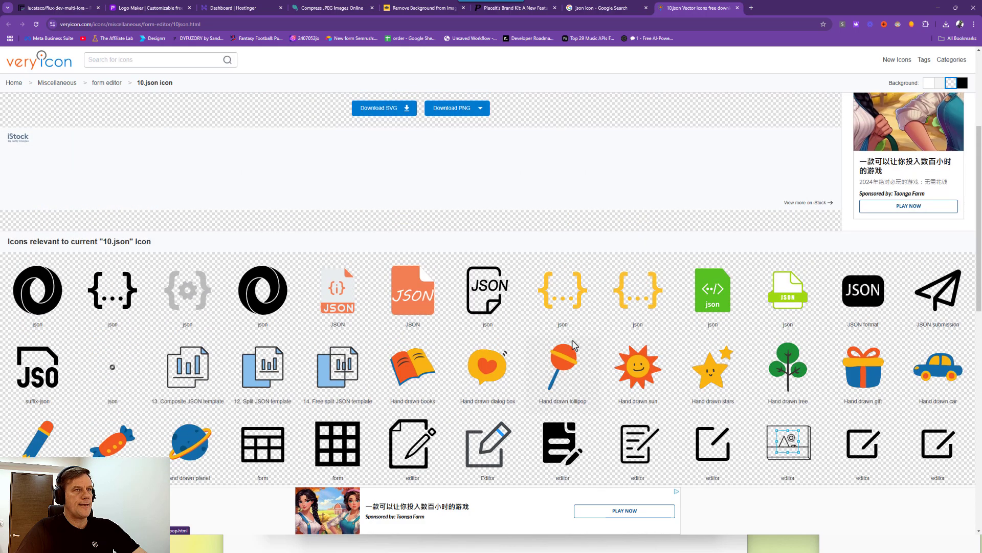
{"action": "left_click", "coordinate": [570, 299]}
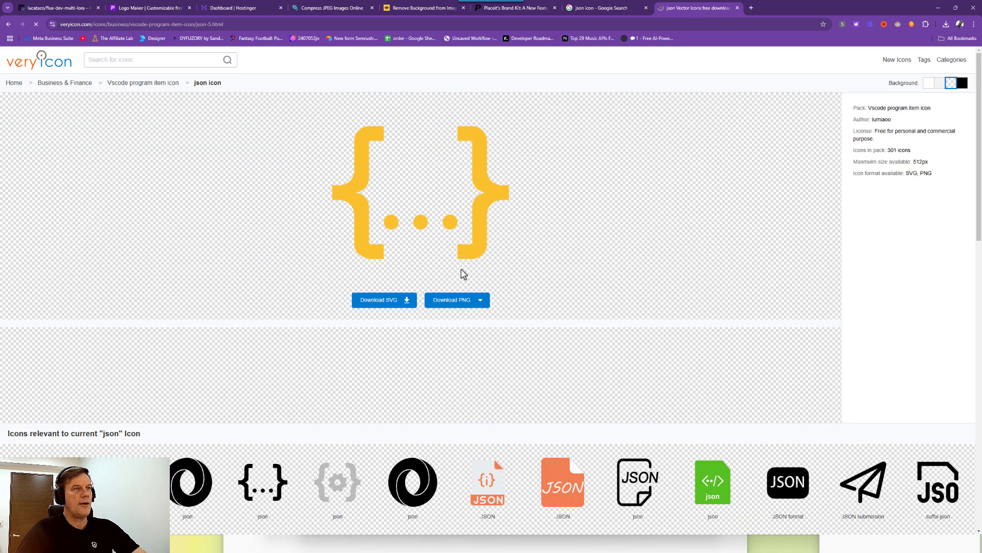
{"action": "mouse_move", "coordinate": [480, 305]}
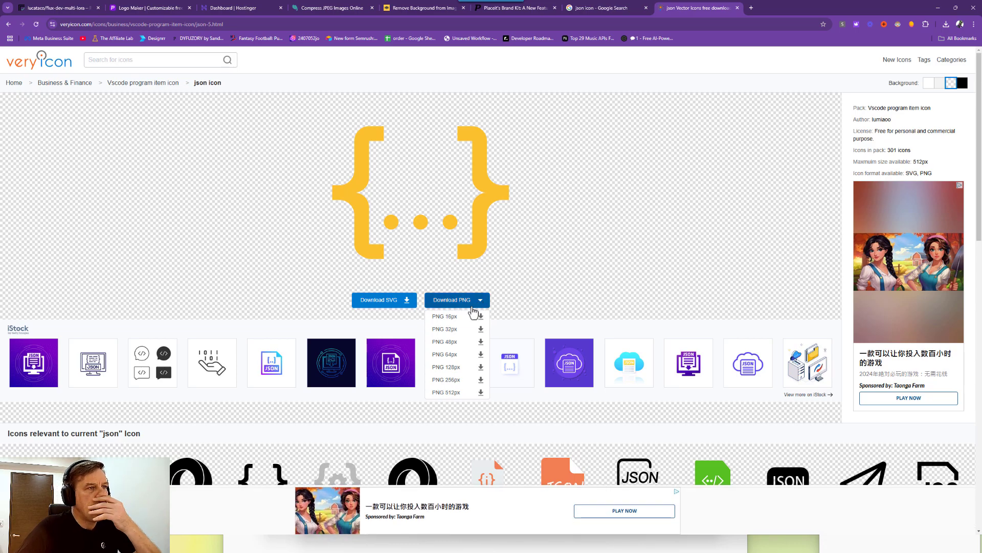
{"action": "left_click", "coordinate": [453, 393]}
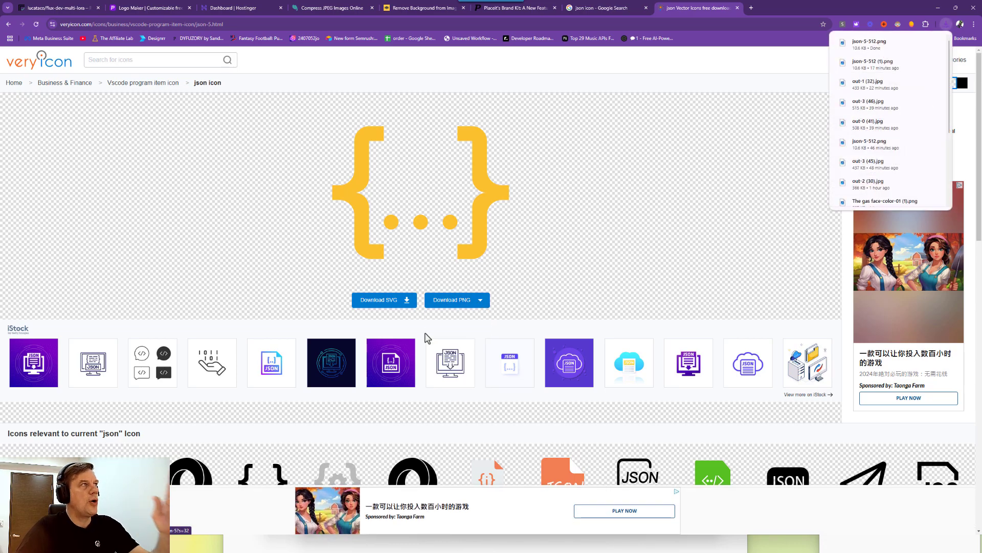
{"action": "left_click", "coordinate": [148, 7]}
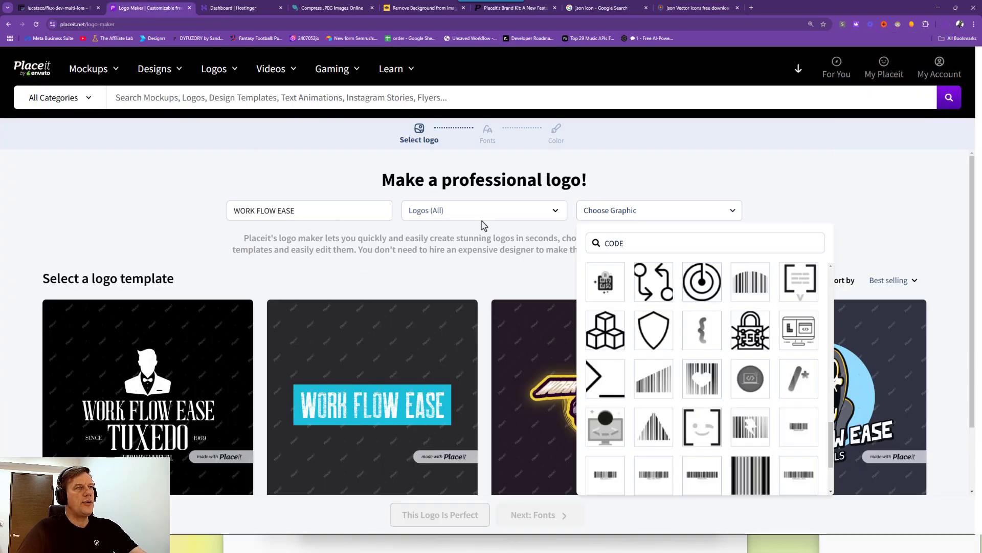
Pick the {} curly-braces graphic for the WORK FLOW EASE logo.
{"action": "scroll", "coordinate": [633, 381], "scroll_direction": "down", "scroll_amount": 3}
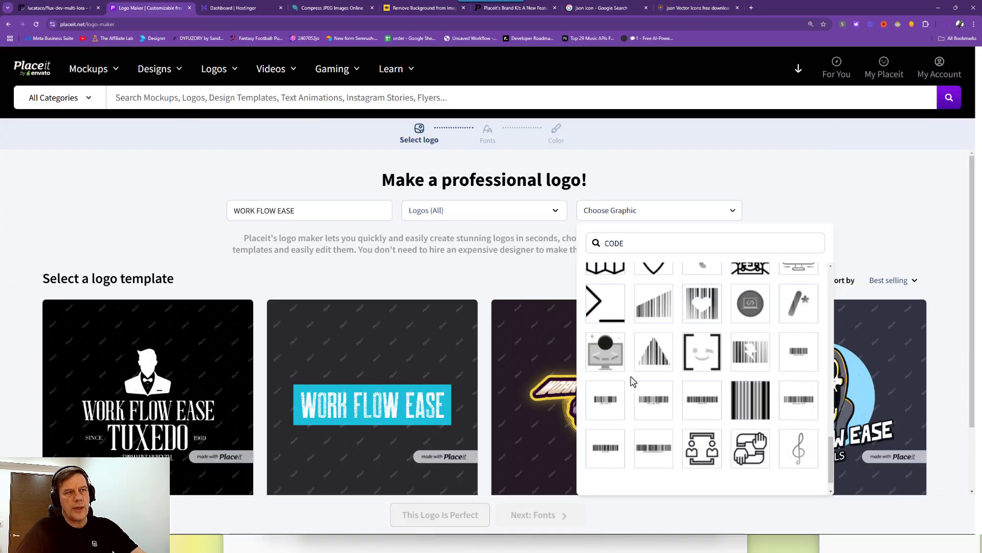
{"action": "scroll", "coordinate": [634, 376], "scroll_direction": "up", "scroll_amount": 6}
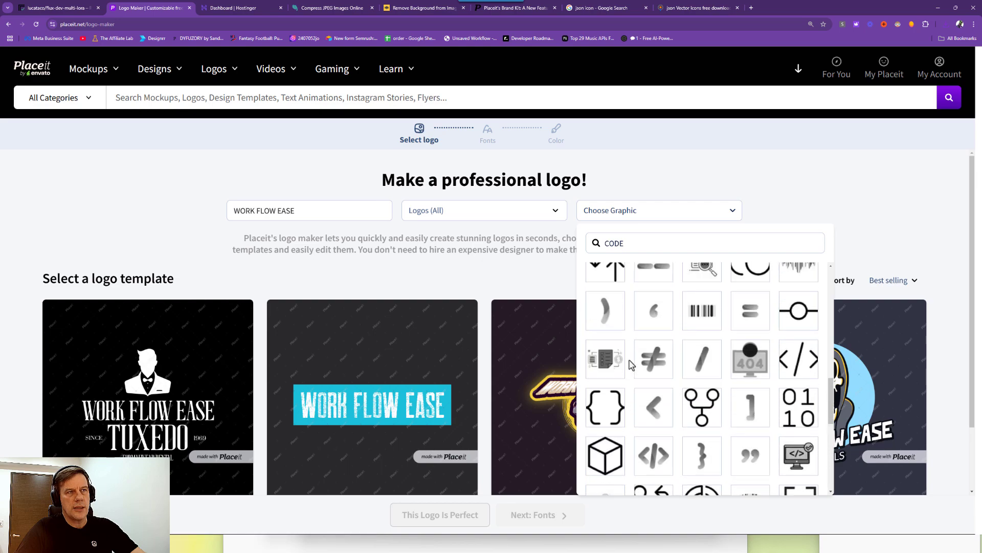
{"action": "left_click", "coordinate": [609, 433]}
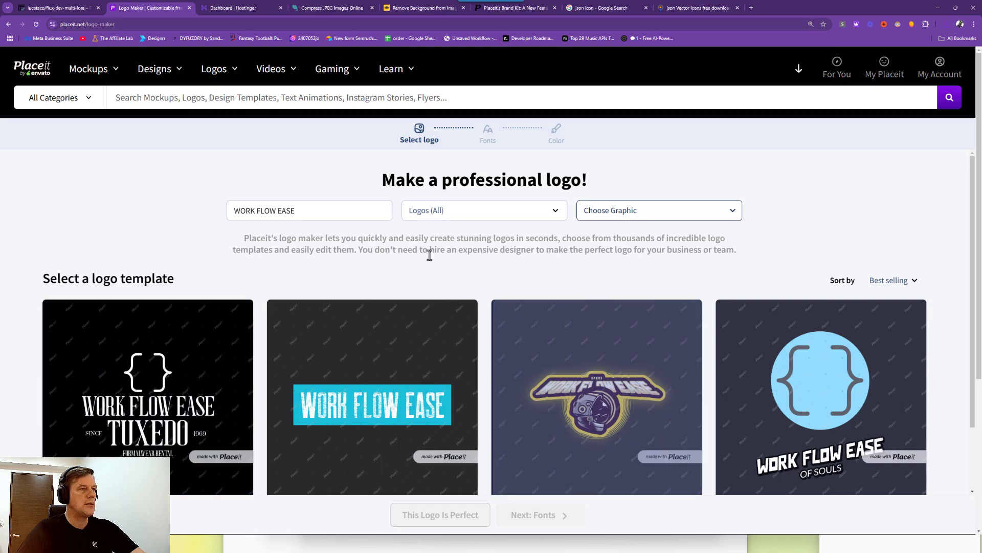
Load more logo templates and browse the gallery featuring the braces graphic.
{"action": "scroll", "coordinate": [389, 251], "scroll_direction": "down", "scroll_amount": 2}
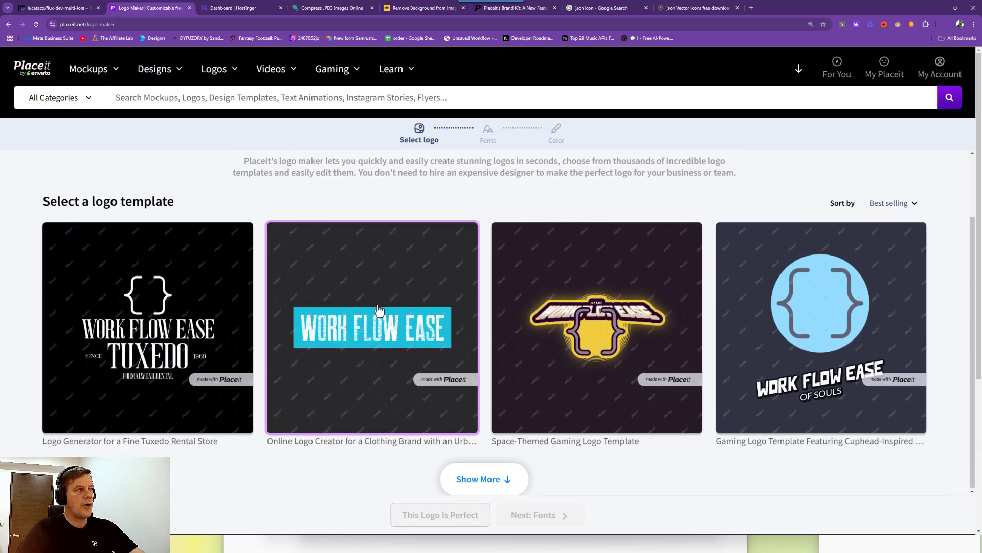
{"action": "scroll", "coordinate": [404, 310], "scroll_direction": "down", "scroll_amount": 2}
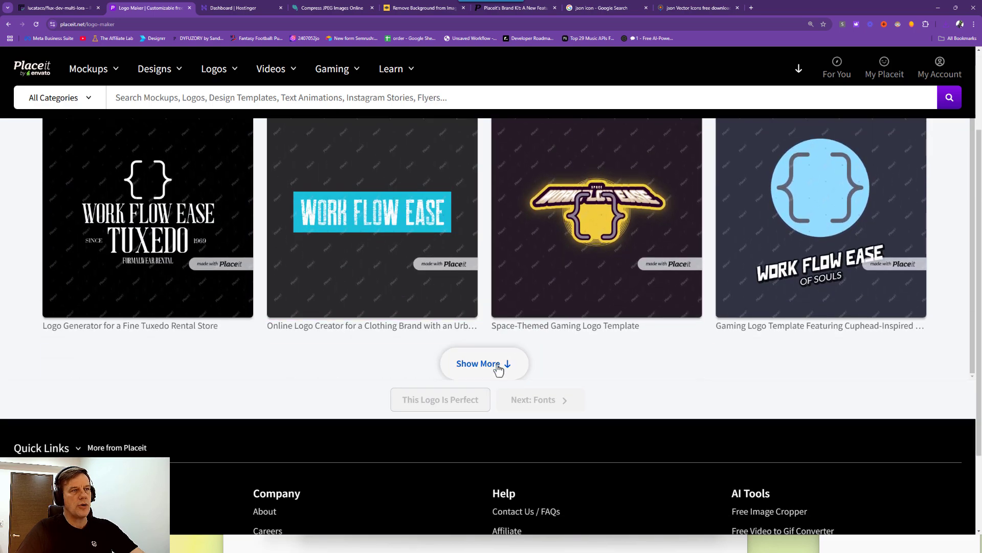
{"action": "left_click", "coordinate": [505, 364]}
{"action": "scroll", "coordinate": [448, 337], "scroll_direction": "down", "scroll_amount": 4}
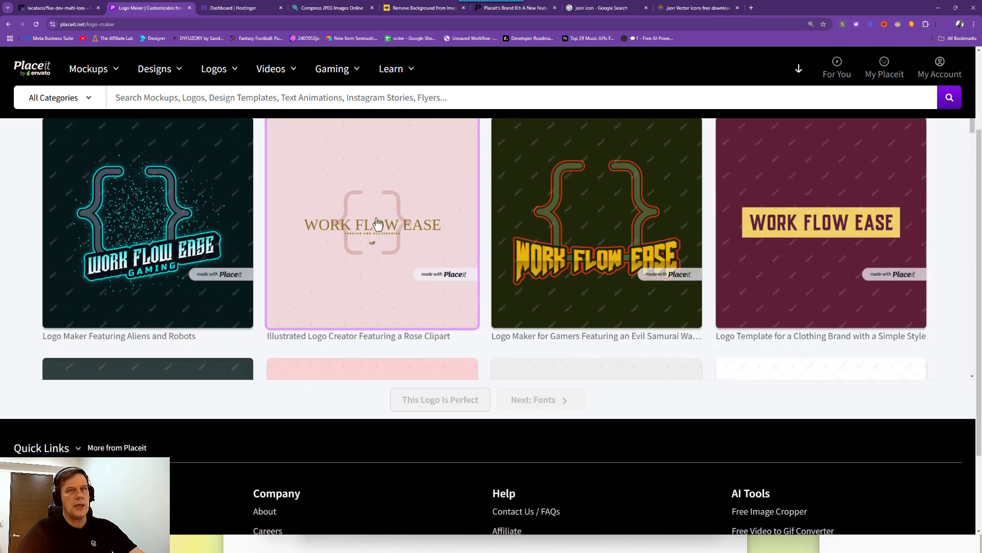
{"action": "scroll", "coordinate": [381, 215], "scroll_direction": "down", "scroll_amount": 1}
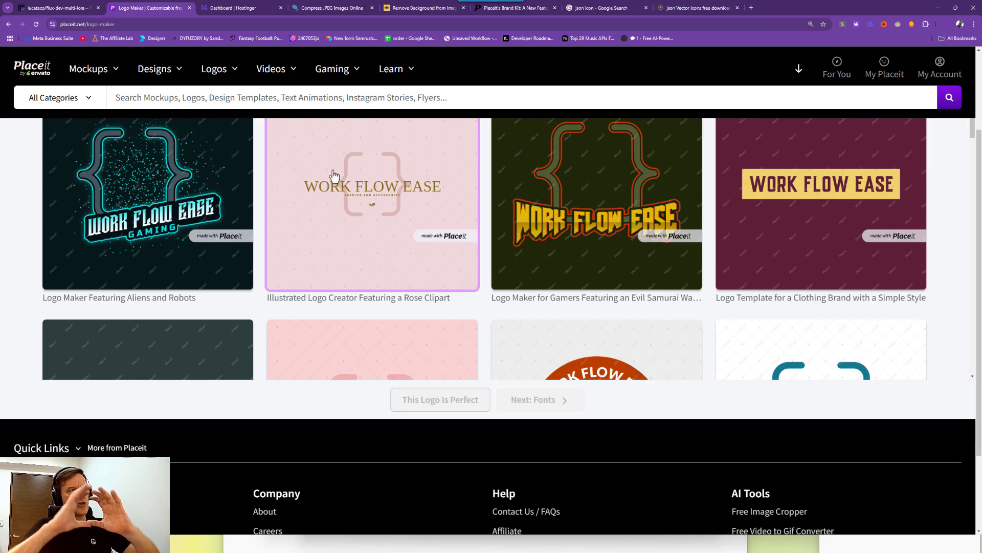
{"action": "scroll", "coordinate": [379, 193], "scroll_direction": "down", "scroll_amount": 3}
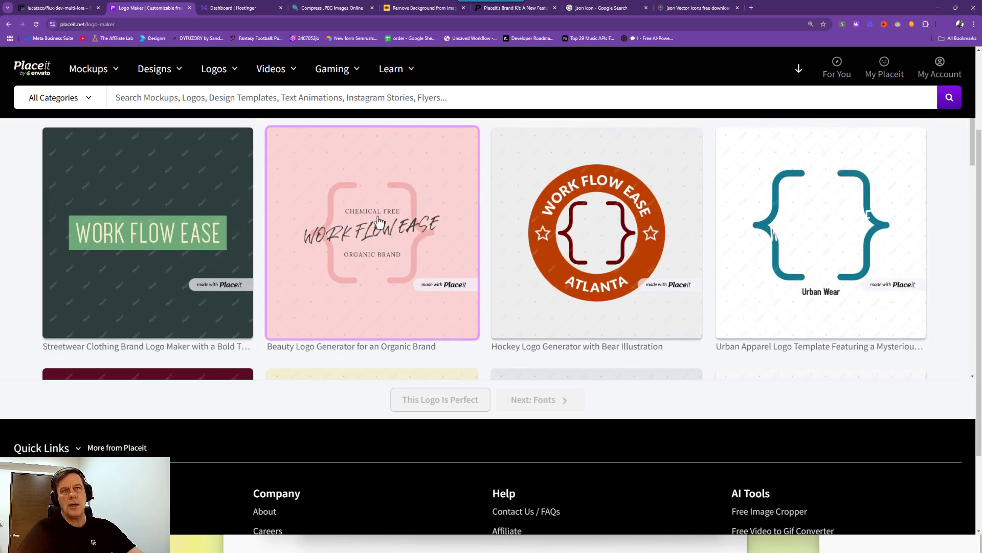
{"action": "scroll", "coordinate": [786, 184], "scroll_direction": "down", "scroll_amount": 3}
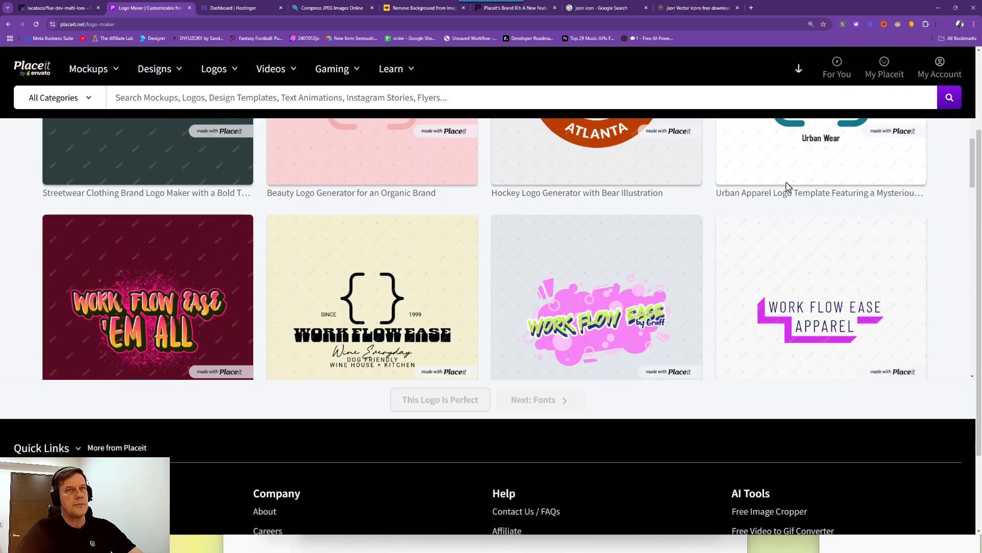
{"action": "scroll", "coordinate": [742, 197], "scroll_direction": "up", "scroll_amount": 3}
{"action": "scroll", "coordinate": [535, 226], "scroll_direction": "down", "scroll_amount": 9}
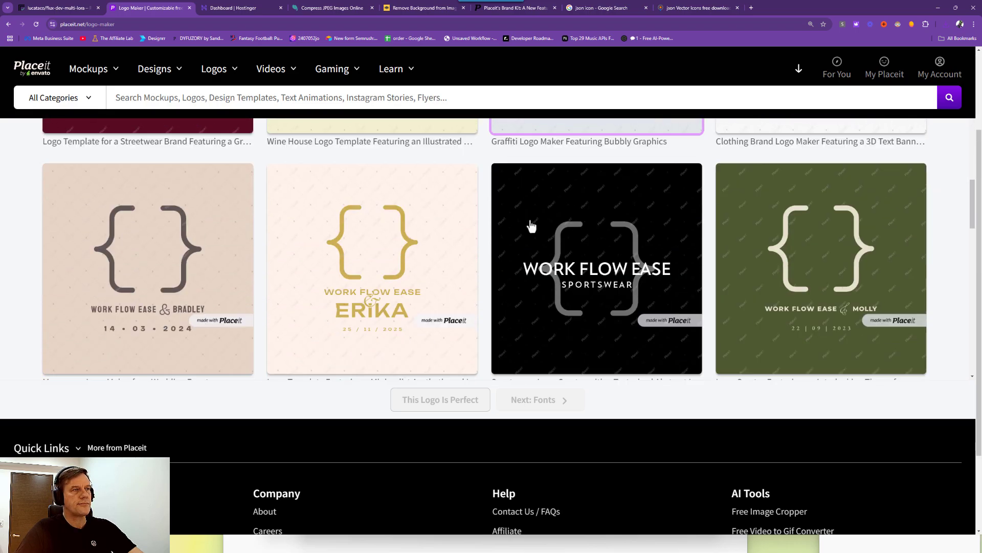
{"action": "scroll", "coordinate": [535, 225], "scroll_direction": "down", "scroll_amount": 5}
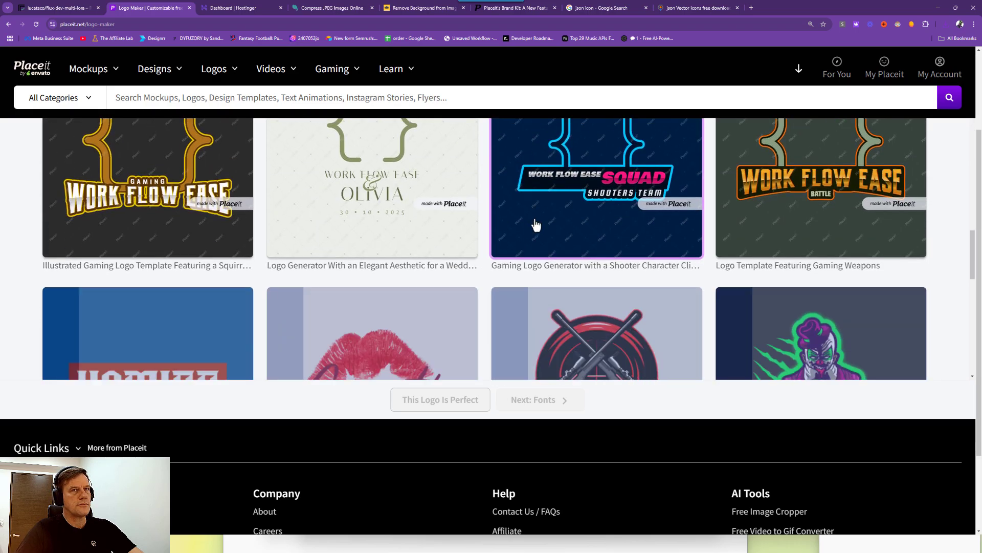
{"action": "scroll", "coordinate": [904, 270], "scroll_direction": "up", "scroll_amount": 3}
{"action": "scroll", "coordinate": [807, 308], "scroll_direction": "down", "scroll_amount": 7}
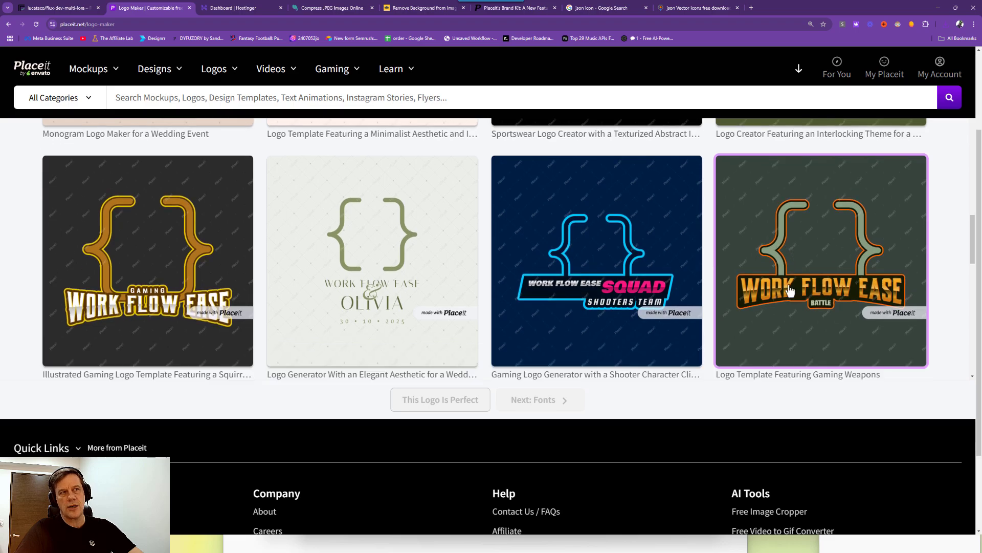
{"action": "scroll", "coordinate": [558, 240], "scroll_direction": "down", "scroll_amount": 4}
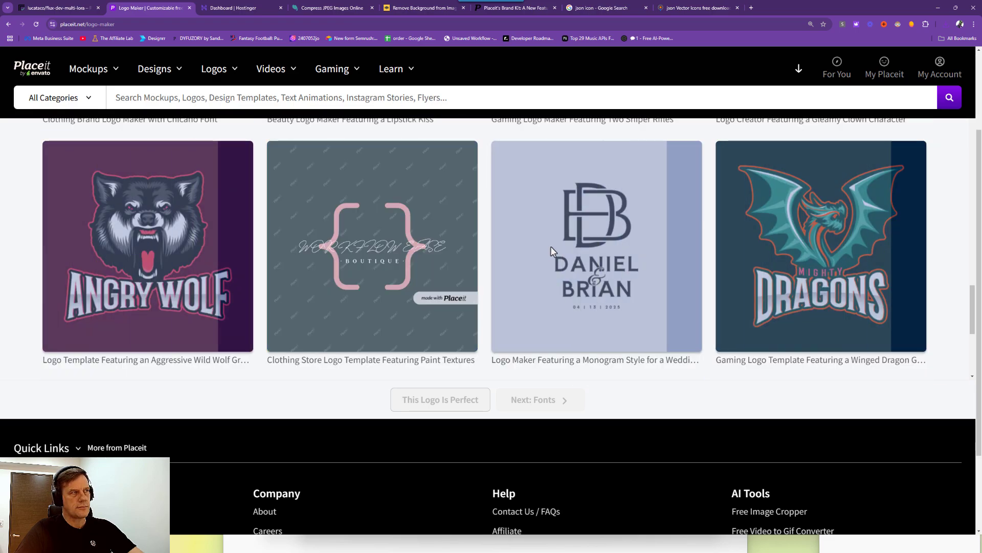
{"action": "scroll", "coordinate": [347, 239], "scroll_direction": "up", "scroll_amount": 1}
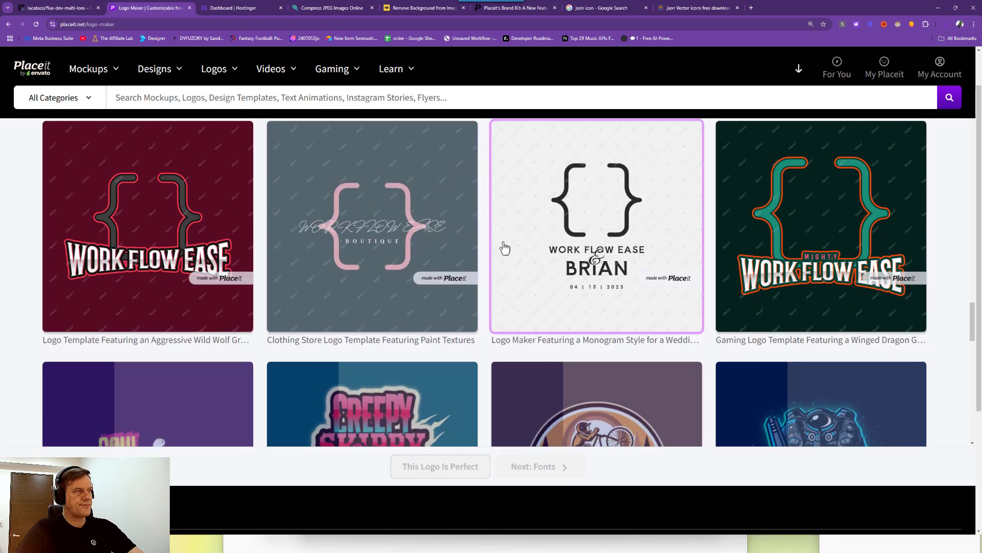
{"action": "scroll", "coordinate": [504, 247], "scroll_direction": "down", "scroll_amount": 3}
{"action": "scroll", "coordinate": [504, 247], "scroll_direction": "down", "scroll_amount": 2}
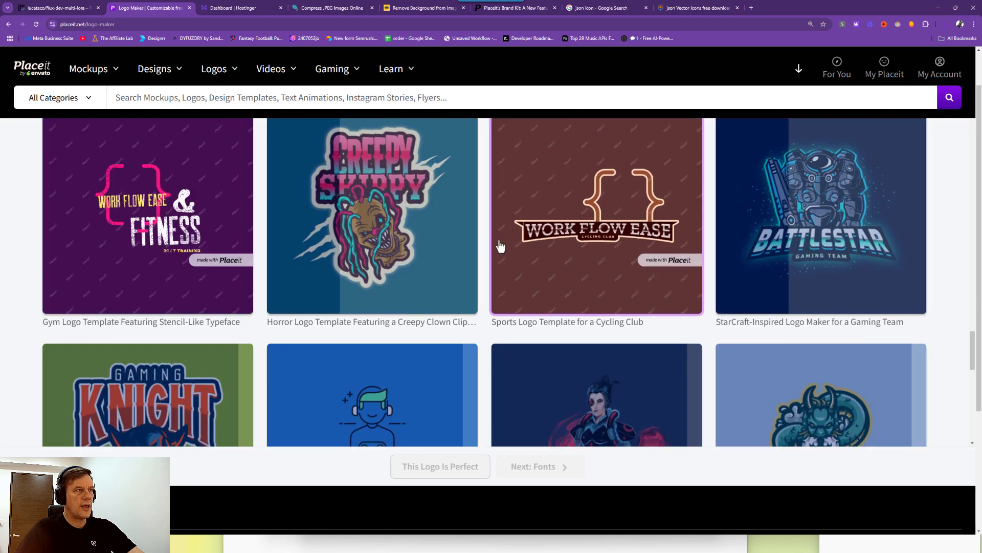
{"action": "scroll", "coordinate": [500, 247], "scroll_direction": "down", "scroll_amount": 4}
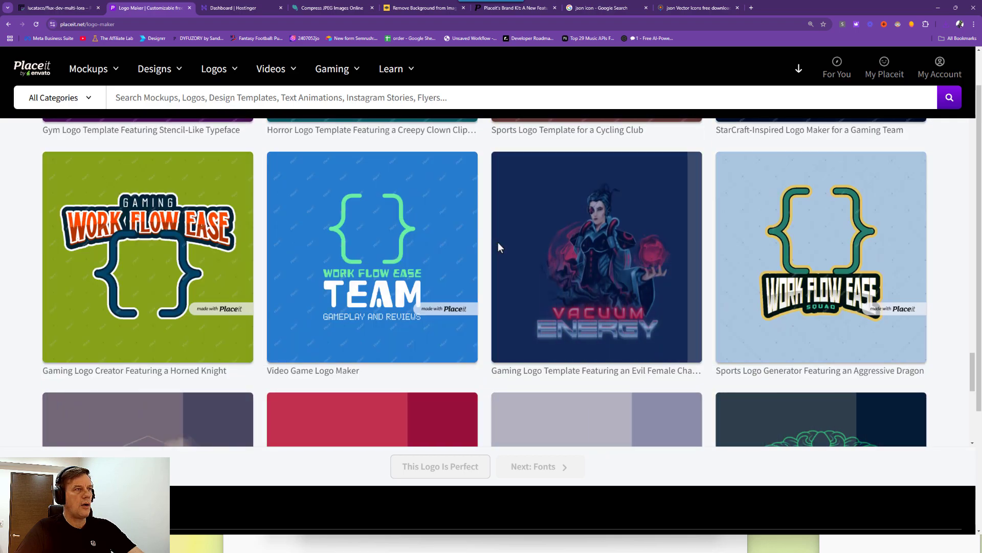
{"action": "scroll", "coordinate": [498, 247], "scroll_direction": "down", "scroll_amount": 1}
{"action": "scroll", "coordinate": [374, 246], "scroll_direction": "down", "scroll_amount": 3}
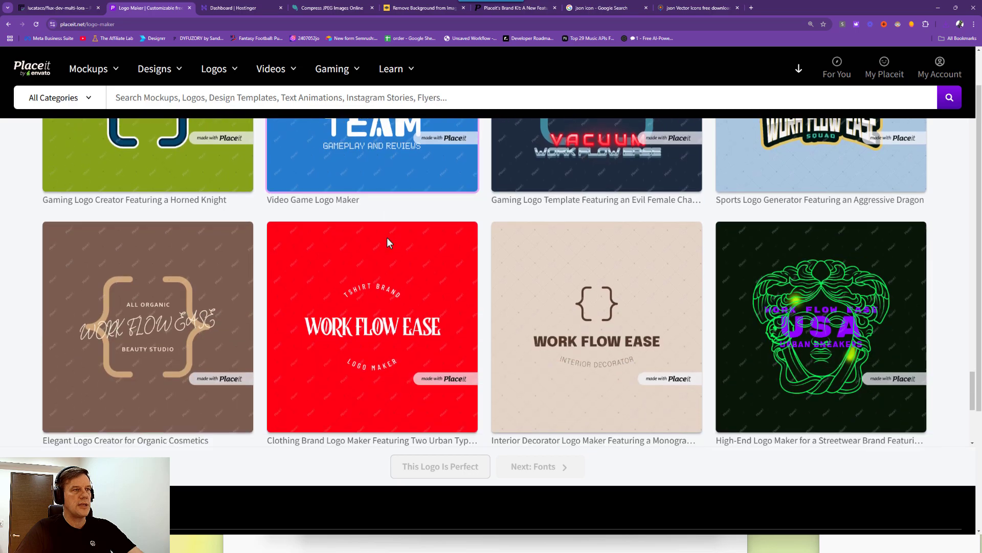
{"action": "scroll", "coordinate": [365, 212], "scroll_direction": "up", "scroll_amount": 3}
{"action": "scroll", "coordinate": [404, 235], "scroll_direction": "down", "scroll_amount": 2}
{"action": "scroll", "coordinate": [404, 235], "scroll_direction": "up", "scroll_amount": 2}
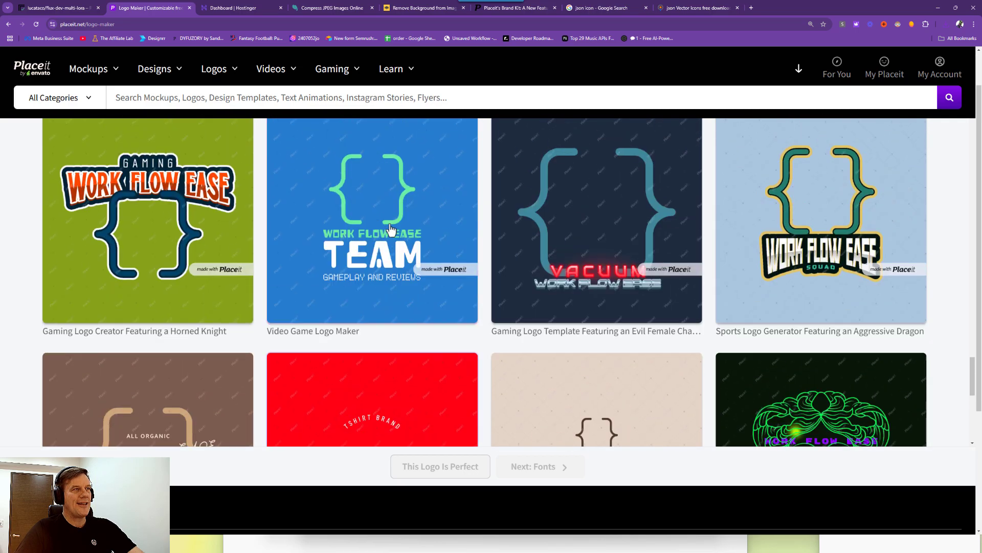
{"action": "scroll", "coordinate": [402, 248], "scroll_direction": "down", "scroll_amount": 4}
{"action": "scroll", "coordinate": [403, 247], "scroll_direction": "down", "scroll_amount": 3}
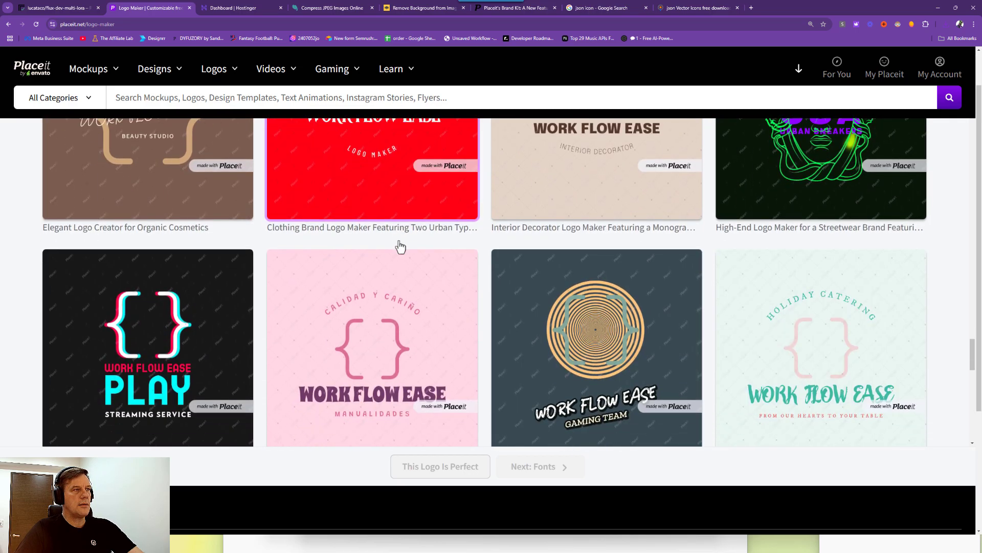
{"action": "scroll", "coordinate": [401, 245], "scroll_direction": "down", "scroll_amount": 2}
{"action": "scroll", "coordinate": [401, 244], "scroll_direction": "down", "scroll_amount": 3}
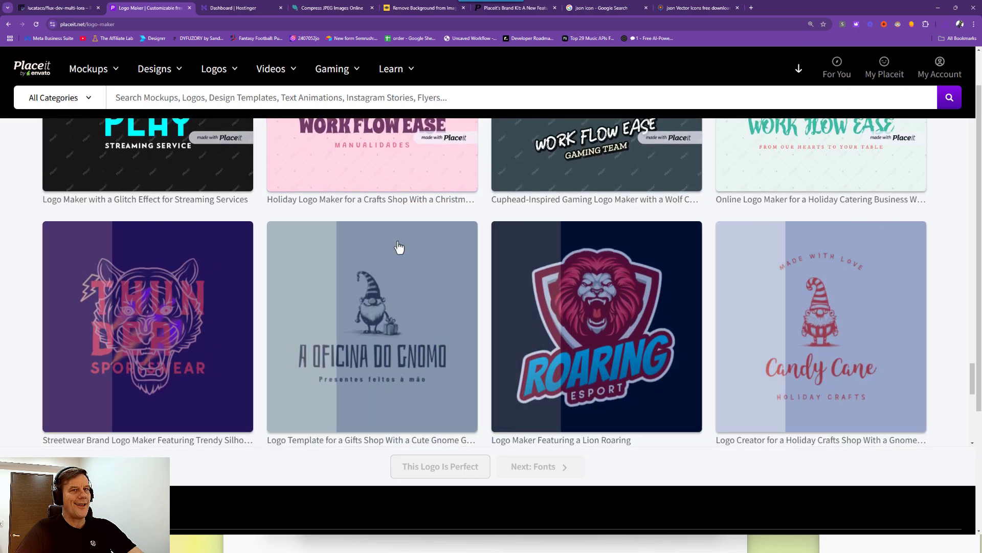
{"action": "scroll", "coordinate": [398, 241], "scroll_direction": "down", "scroll_amount": 2}
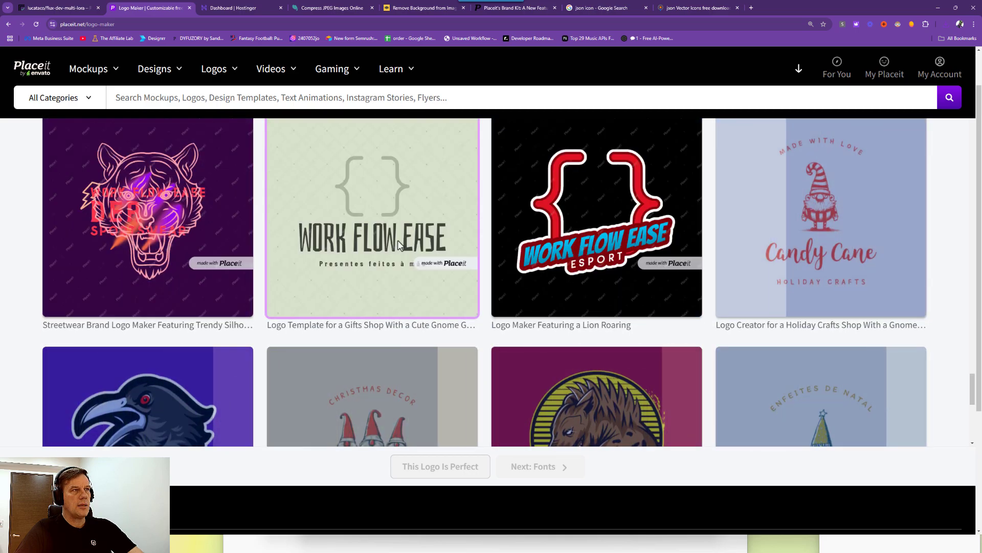
{"action": "scroll", "coordinate": [399, 244], "scroll_direction": "down", "scroll_amount": 1}
{"action": "scroll", "coordinate": [399, 247], "scroll_direction": "down", "scroll_amount": 2}
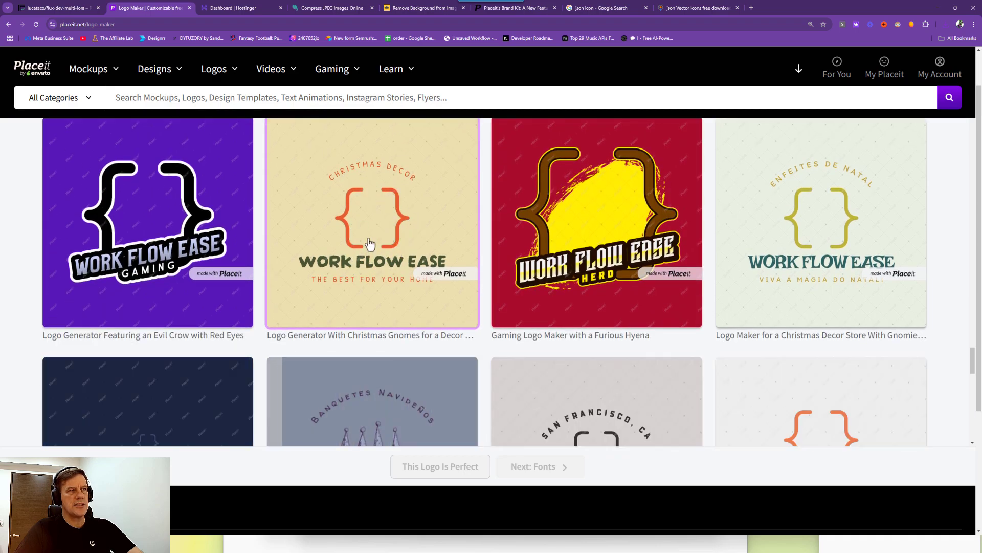
{"action": "scroll", "coordinate": [405, 237], "scroll_direction": "down", "scroll_amount": 8}
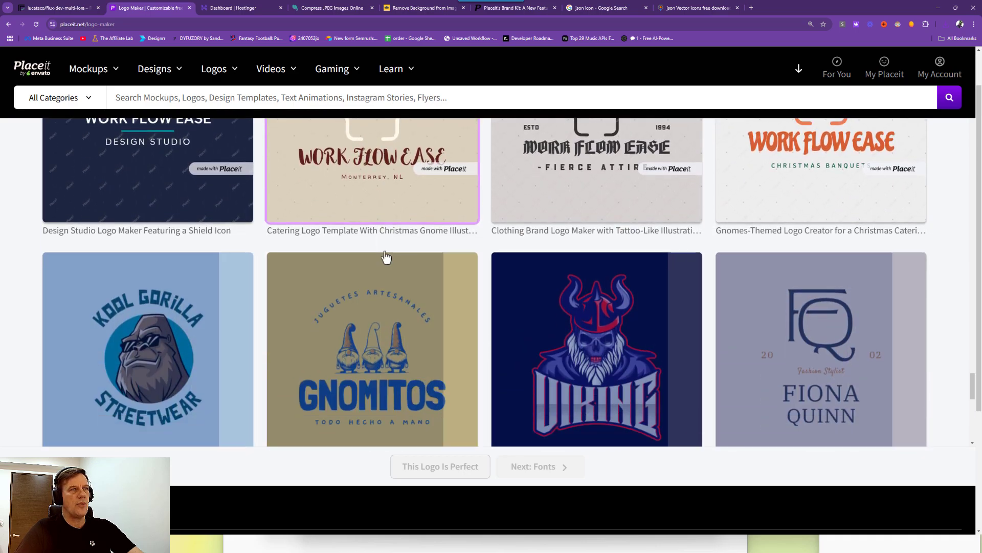
{"action": "scroll", "coordinate": [385, 247], "scroll_direction": "down", "scroll_amount": 5}
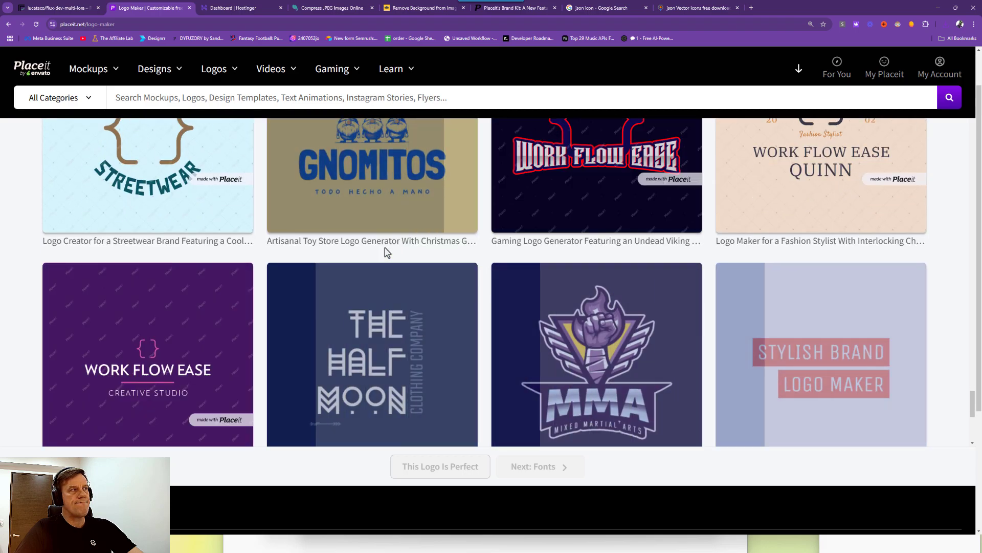
{"action": "scroll", "coordinate": [384, 247], "scroll_direction": "down", "scroll_amount": 7}
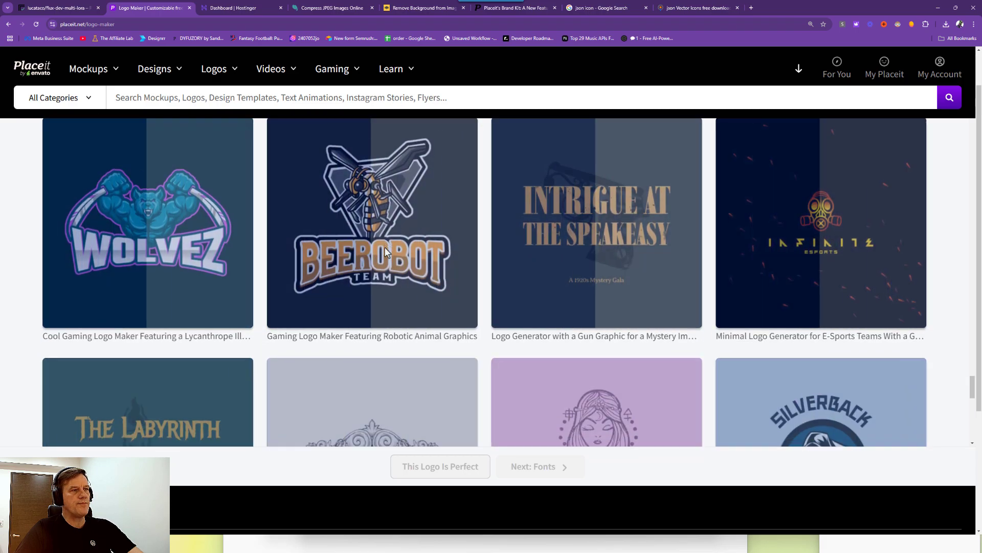
{"action": "scroll", "coordinate": [385, 248], "scroll_direction": "down", "scroll_amount": 7}
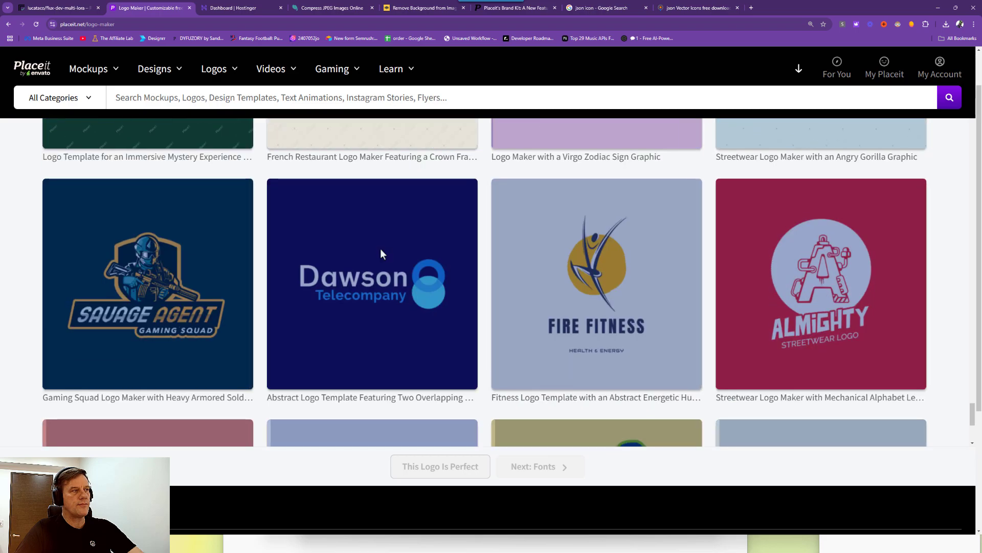
{"action": "scroll", "coordinate": [379, 247], "scroll_direction": "down", "scroll_amount": 7}
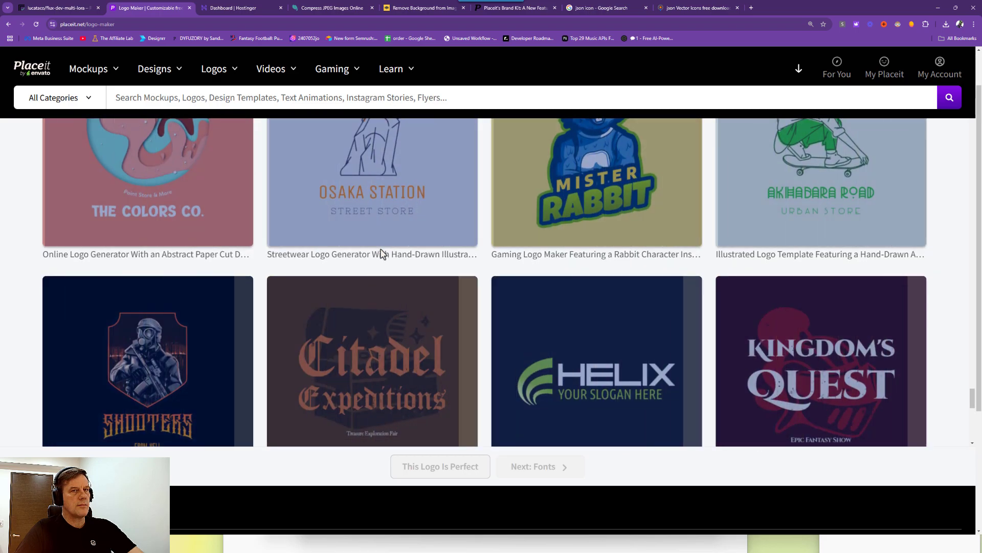
{"action": "scroll", "coordinate": [383, 249], "scroll_direction": "up", "scroll_amount": 20}
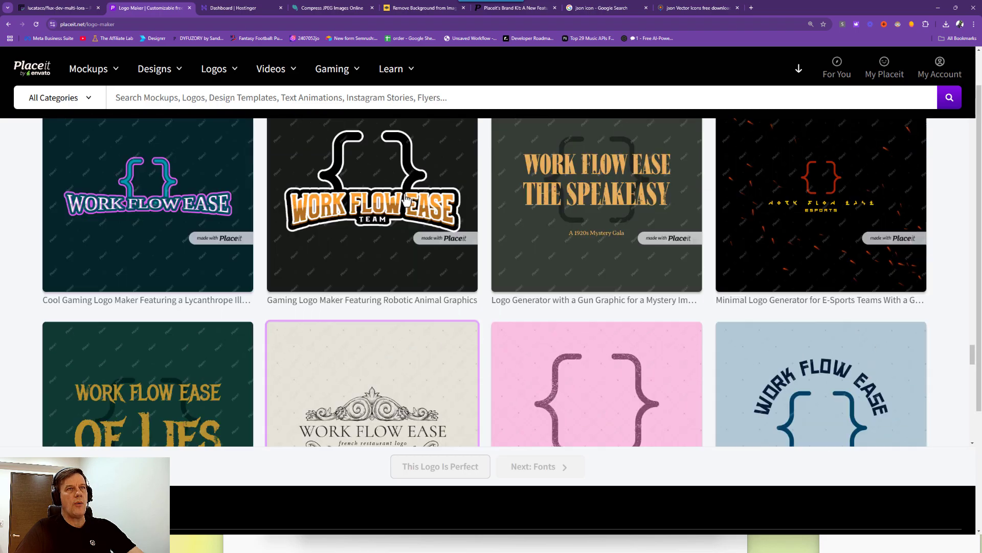
Pick the 'Illustrated Logo Creator Featuring a Rose Clipart' template from the logo grid.
{"action": "scroll", "coordinate": [426, 178], "scroll_direction": "up", "scroll_amount": 20}
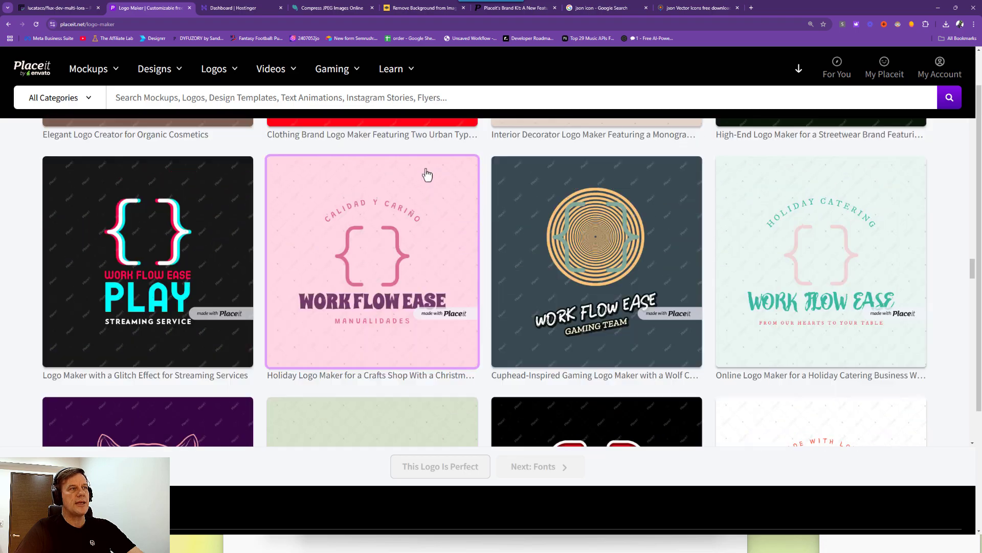
{"action": "scroll", "coordinate": [419, 187], "scroll_direction": "up", "scroll_amount": 5}
{"action": "scroll", "coordinate": [420, 188], "scroll_direction": "down", "scroll_amount": 4}
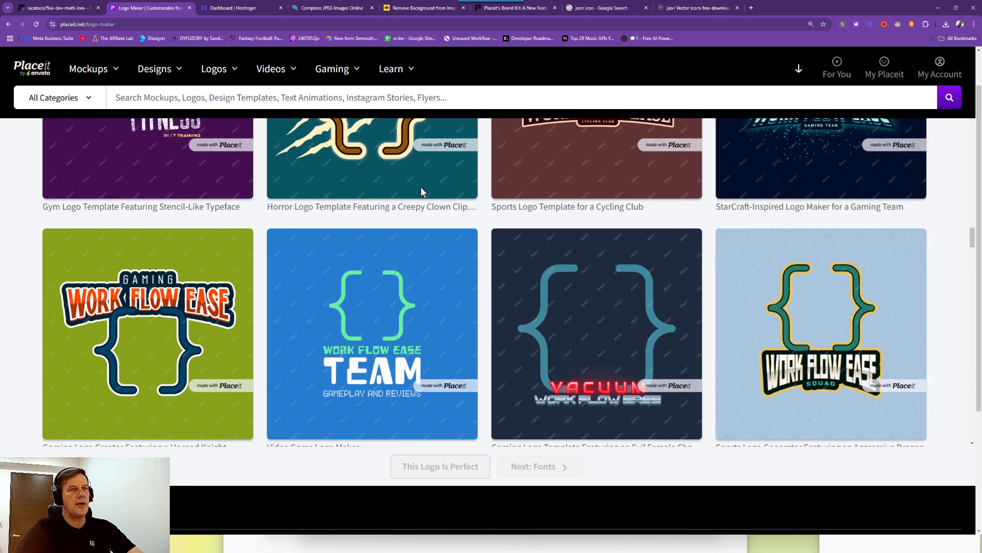
{"action": "scroll", "coordinate": [423, 192], "scroll_direction": "up", "scroll_amount": 10}
{"action": "scroll", "coordinate": [444, 297], "scroll_direction": "up", "scroll_amount": 8}
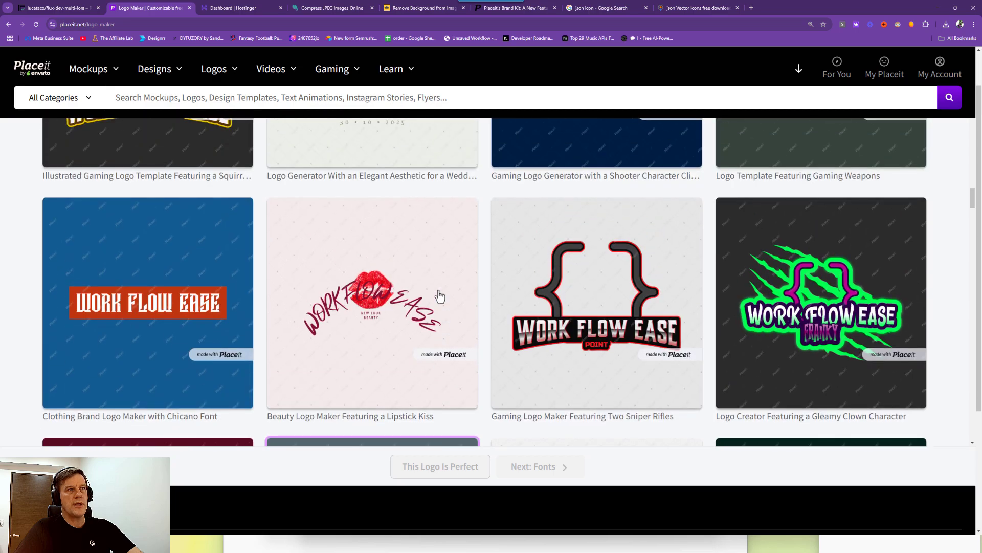
{"action": "scroll", "coordinate": [444, 290], "scroll_direction": "up", "scroll_amount": 4}
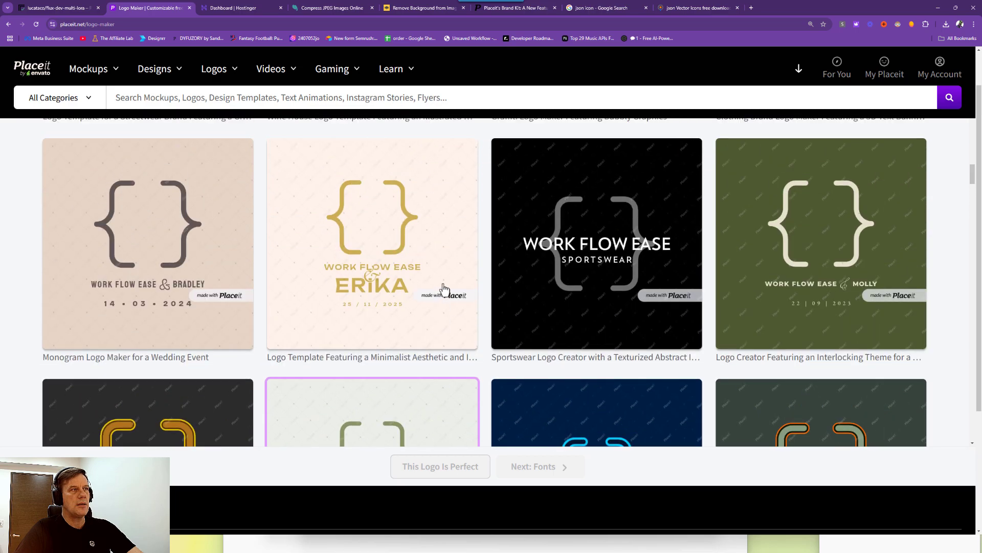
{"action": "scroll", "coordinate": [367, 234], "scroll_direction": "up", "scroll_amount": 10}
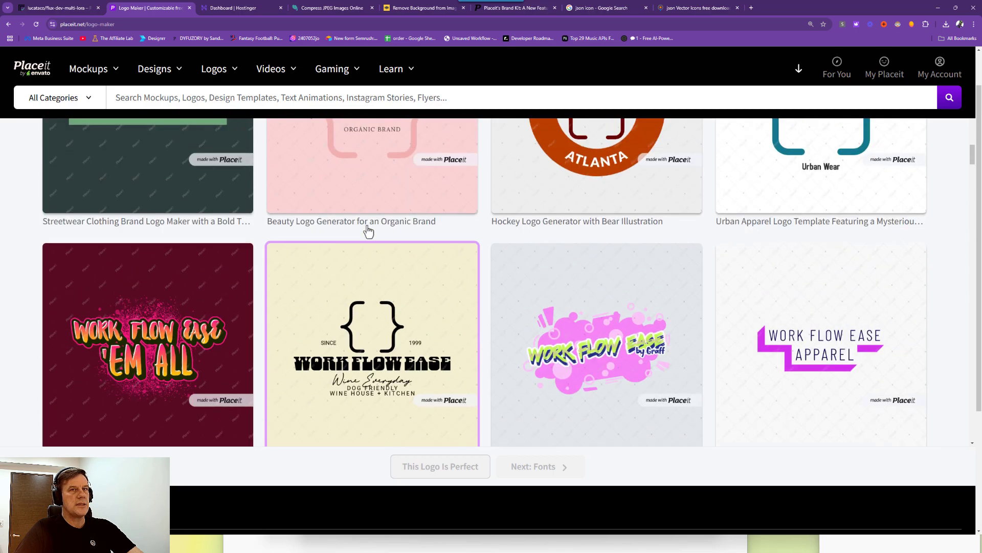
{"action": "scroll", "coordinate": [478, 245], "scroll_direction": "up", "scroll_amount": 6}
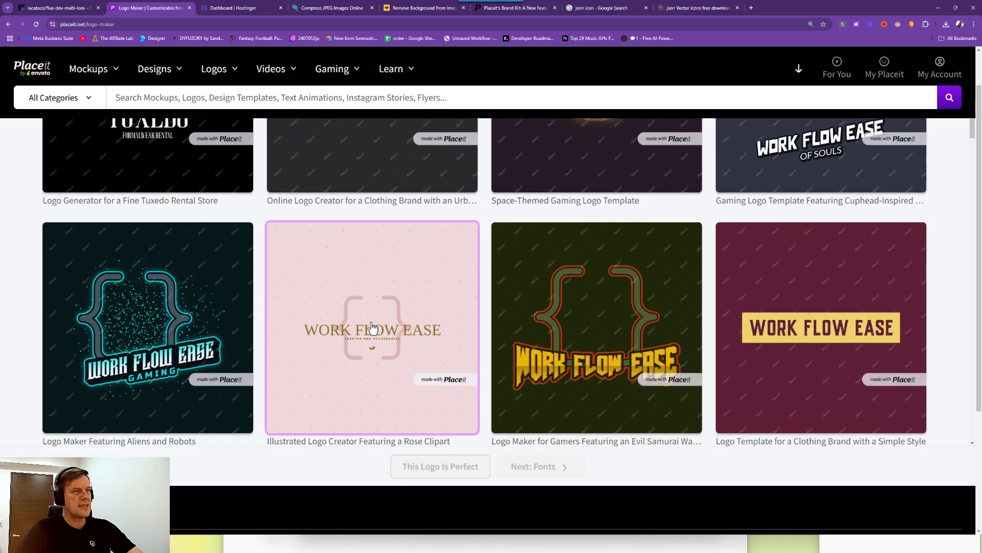
{"action": "left_click", "coordinate": [374, 331]}
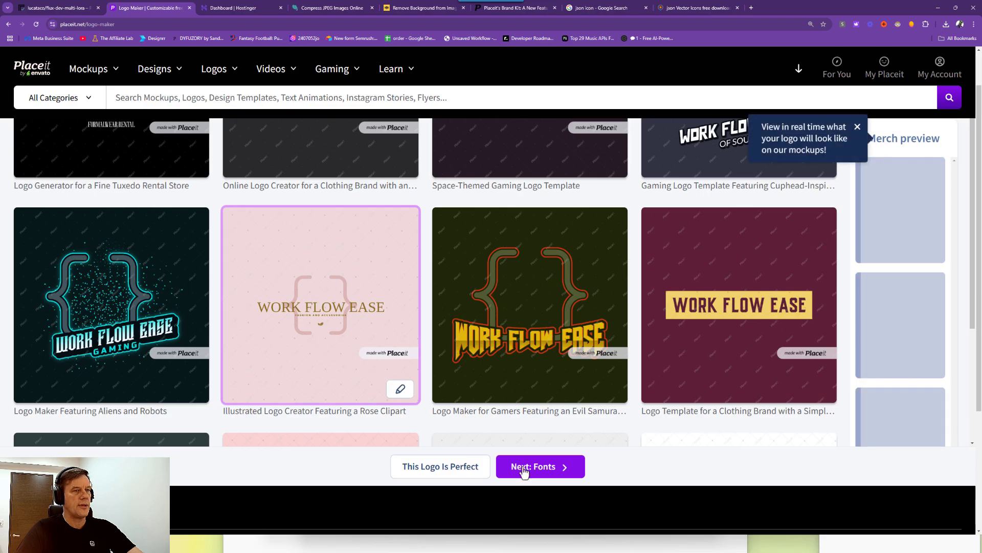
Move to the Fonts step, load more font options, and try a script font.
{"action": "left_click", "coordinate": [577, 463]}
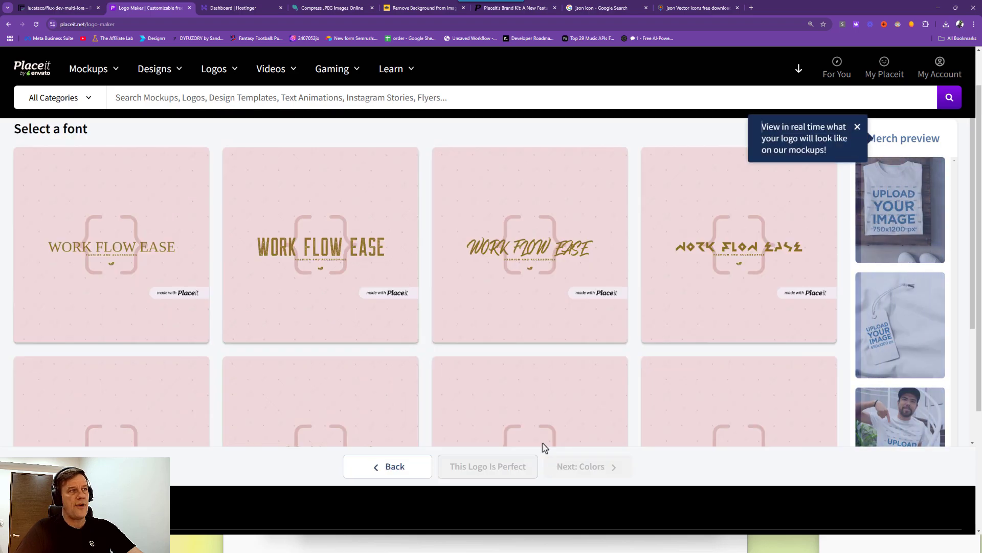
{"action": "scroll", "coordinate": [439, 266], "scroll_direction": "down", "scroll_amount": 3}
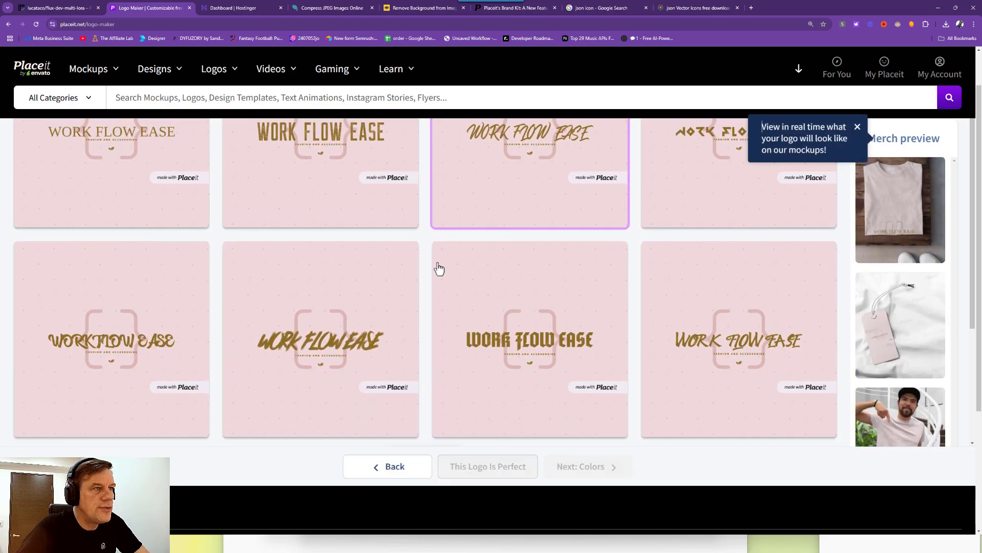
{"action": "left_click", "coordinate": [430, 432]}
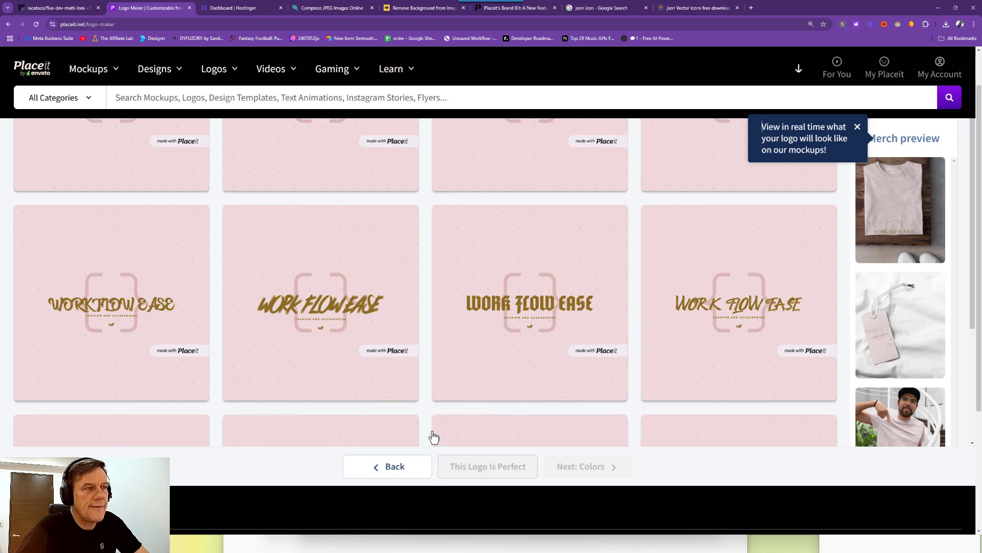
{"action": "scroll", "coordinate": [410, 383], "scroll_direction": "down", "scroll_amount": 2}
{"action": "scroll", "coordinate": [417, 288], "scroll_direction": "down", "scroll_amount": 2}
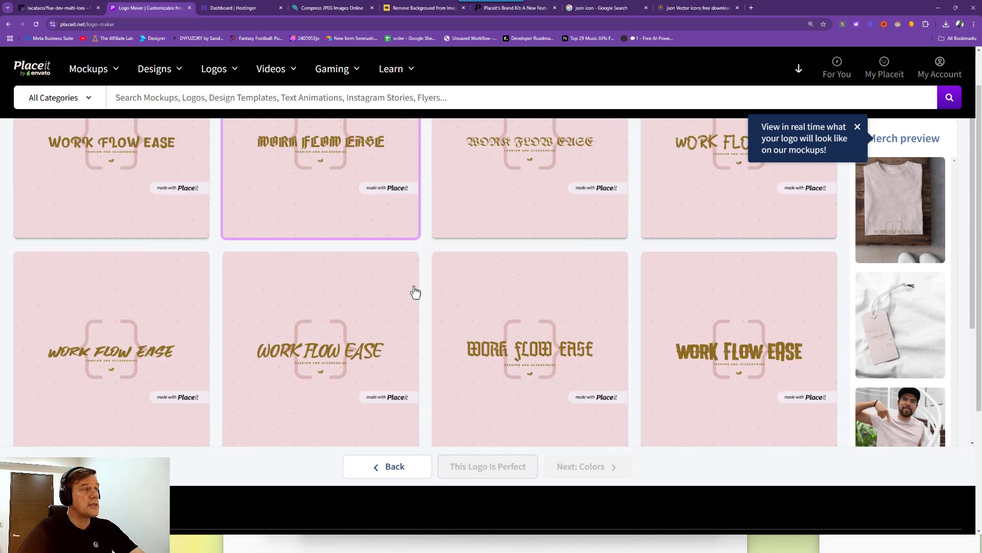
{"action": "left_click", "coordinate": [436, 288]}
Browse the font styles and settle on the plain serif WORK FLOW EASE version.
{"action": "scroll", "coordinate": [434, 289], "scroll_direction": "down", "scroll_amount": 2}
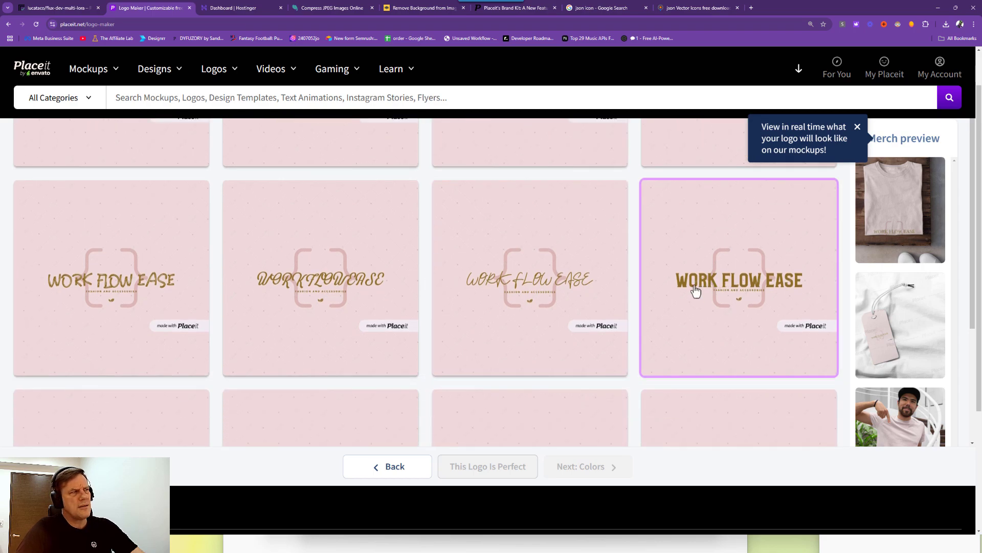
{"action": "scroll", "coordinate": [614, 302], "scroll_direction": "down", "scroll_amount": 4}
{"action": "scroll", "coordinate": [517, 319], "scroll_direction": "down", "scroll_amount": 4}
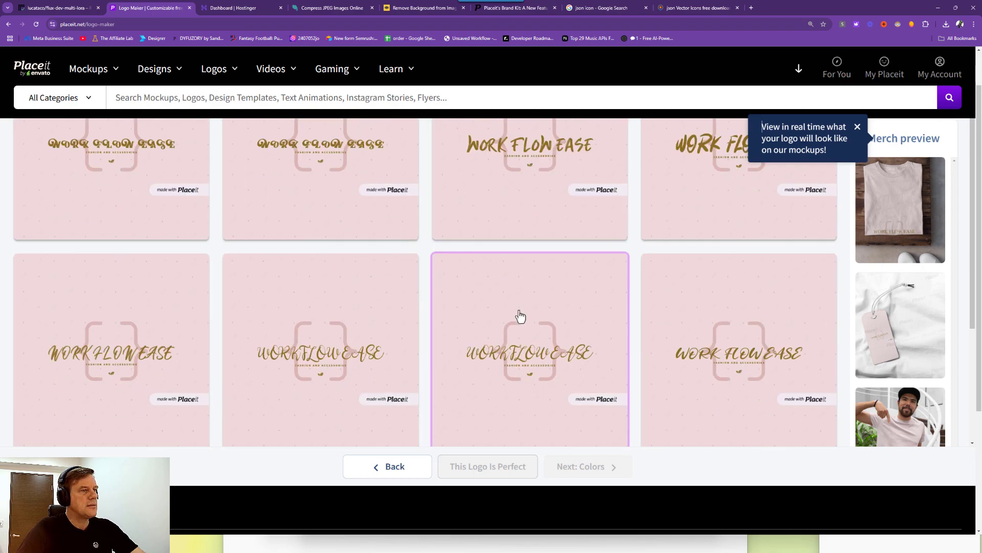
{"action": "scroll", "coordinate": [521, 317], "scroll_direction": "down", "scroll_amount": 5}
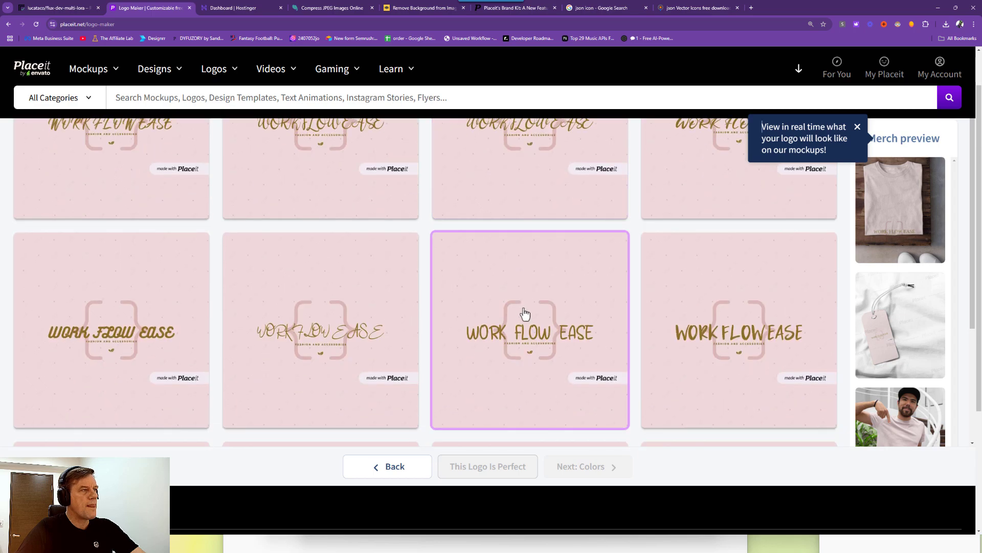
{"action": "scroll", "coordinate": [525, 317], "scroll_direction": "down", "scroll_amount": 2}
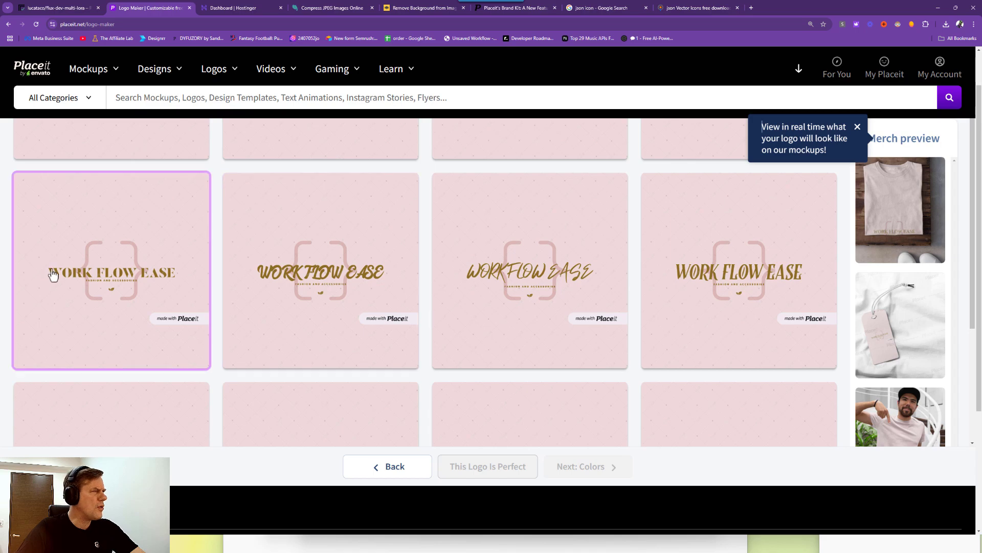
{"action": "scroll", "coordinate": [106, 276], "scroll_direction": "down", "scroll_amount": 4}
{"action": "scroll", "coordinate": [108, 280], "scroll_direction": "down", "scroll_amount": 1}
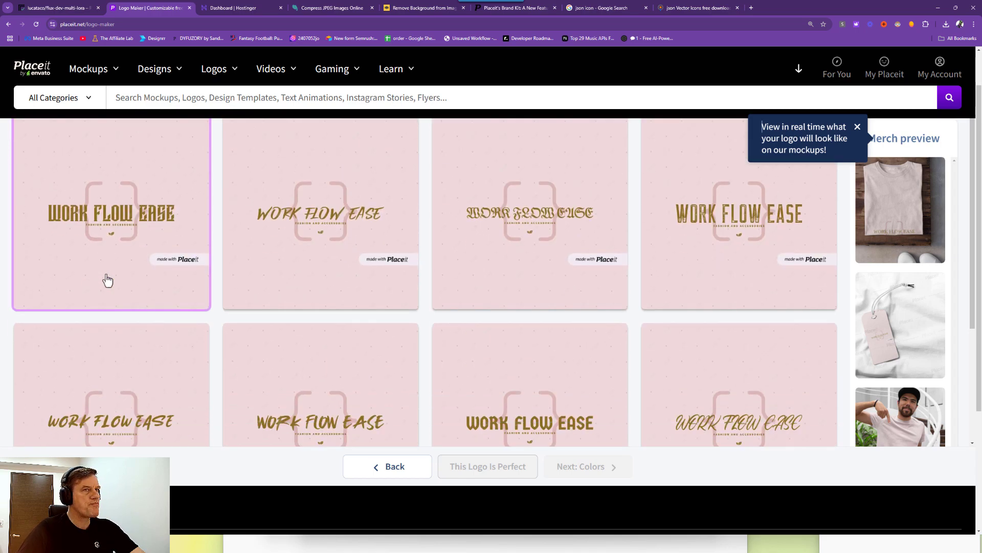
{"action": "scroll", "coordinate": [335, 300], "scroll_direction": "down", "scroll_amount": 3}
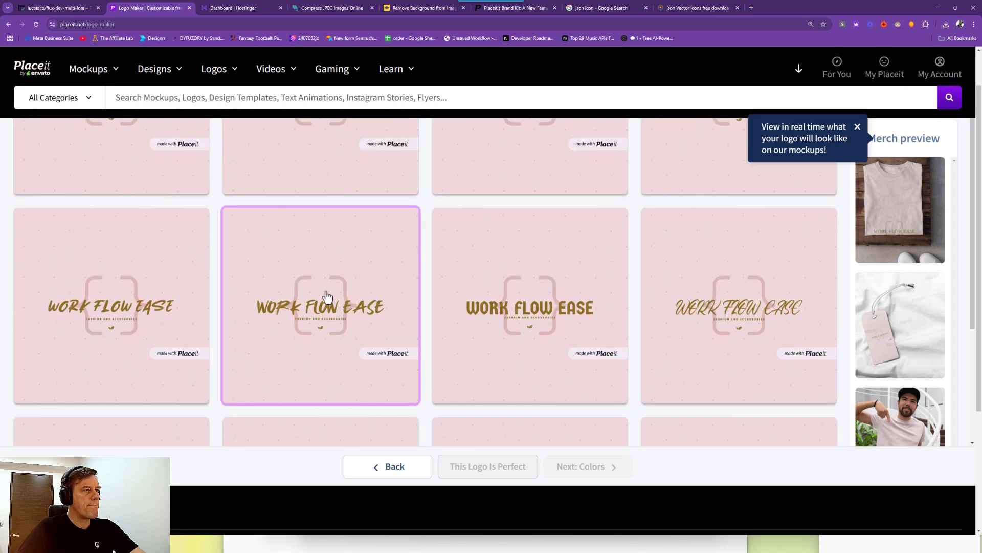
{"action": "scroll", "coordinate": [325, 298], "scroll_direction": "down", "scroll_amount": 4}
{"action": "scroll", "coordinate": [323, 298], "scroll_direction": "down", "scroll_amount": 5}
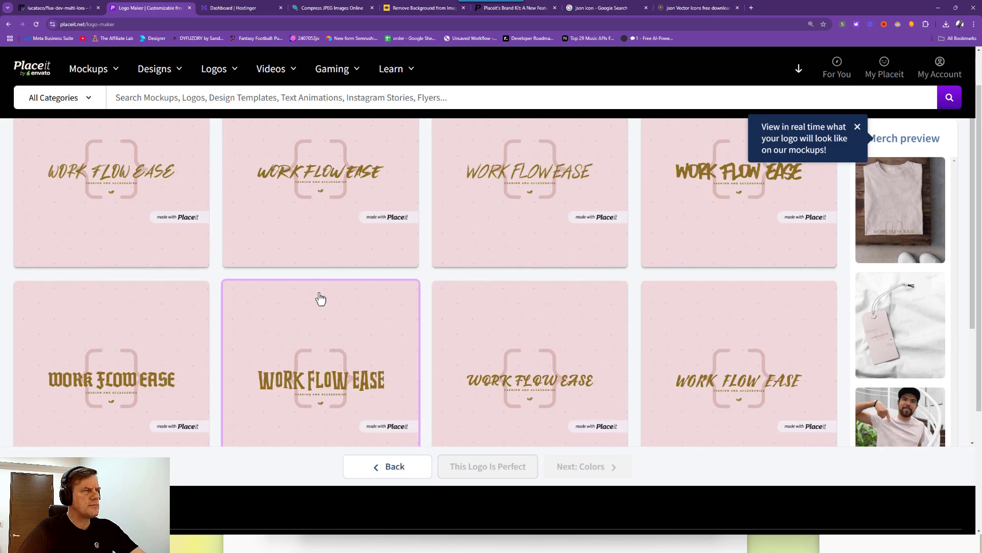
{"action": "scroll", "coordinate": [320, 299], "scroll_direction": "down", "scroll_amount": 8}
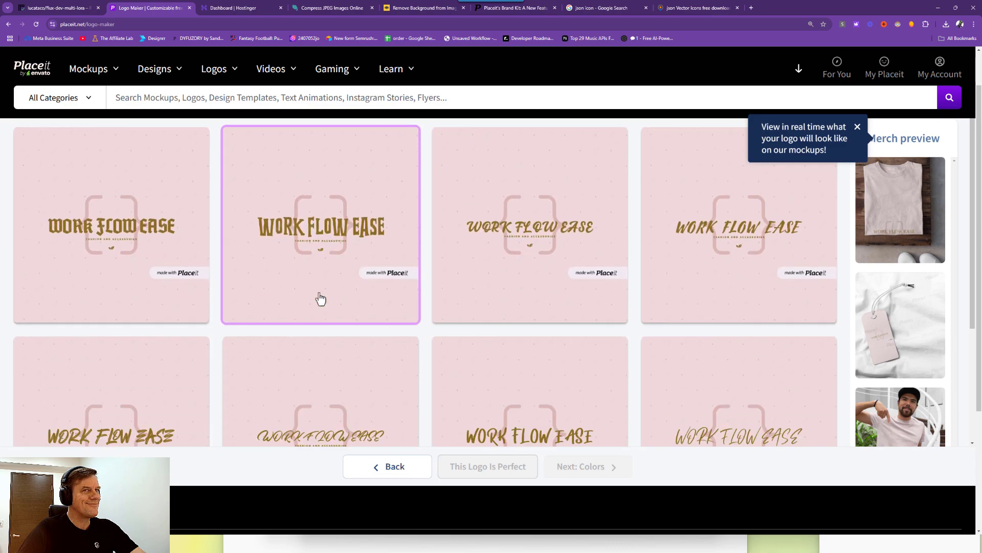
{"action": "scroll", "coordinate": [321, 298], "scroll_direction": "down", "scroll_amount": 5}
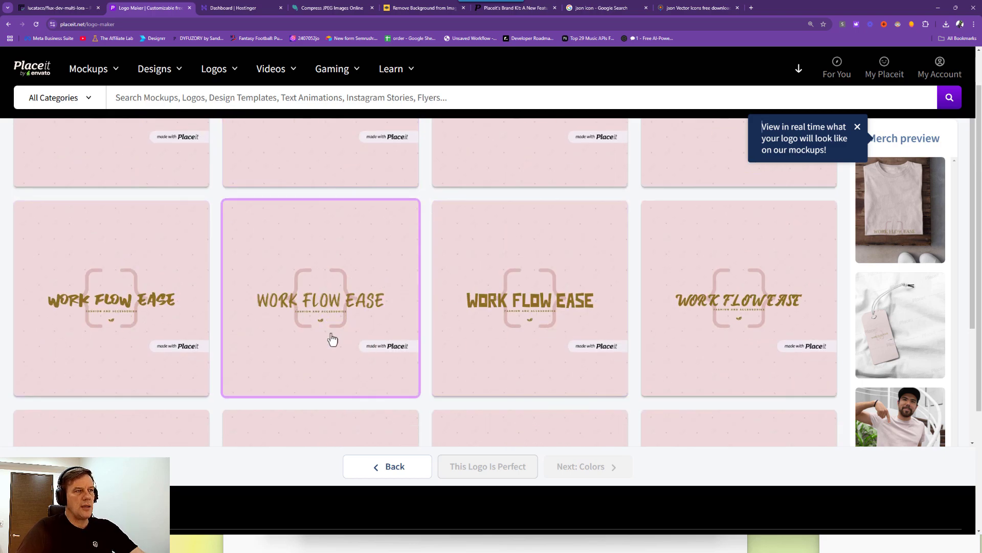
{"action": "scroll", "coordinate": [319, 323], "scroll_direction": "down", "scroll_amount": 5}
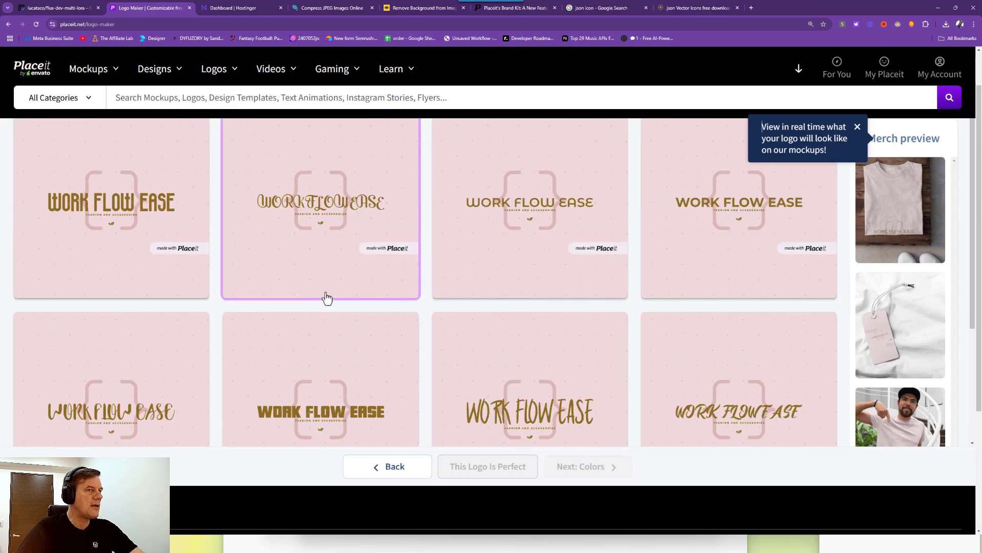
{"action": "scroll", "coordinate": [332, 298], "scroll_direction": "down", "scroll_amount": 2}
{"action": "scroll", "coordinate": [338, 299], "scroll_direction": "down", "scroll_amount": 6}
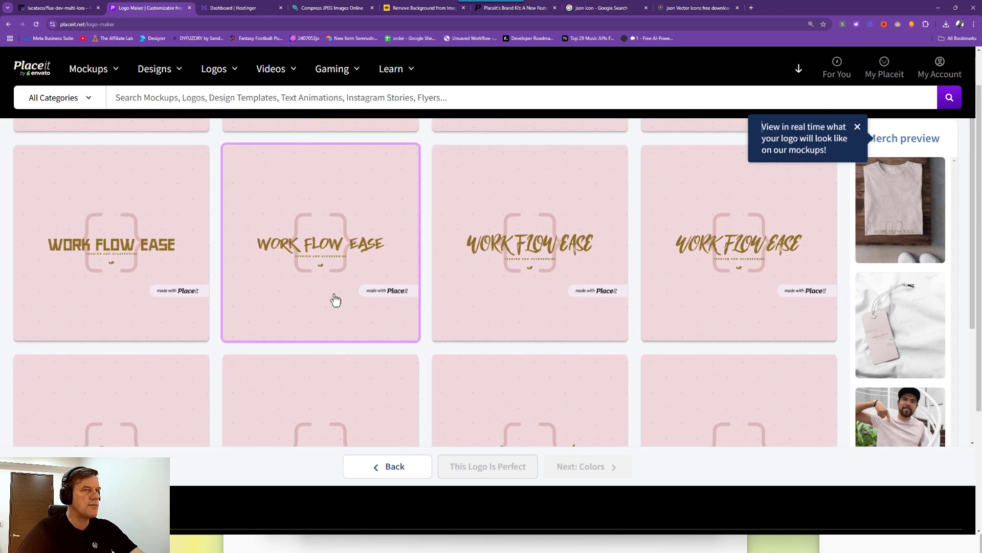
{"action": "scroll", "coordinate": [339, 299], "scroll_direction": "down", "scroll_amount": 2}
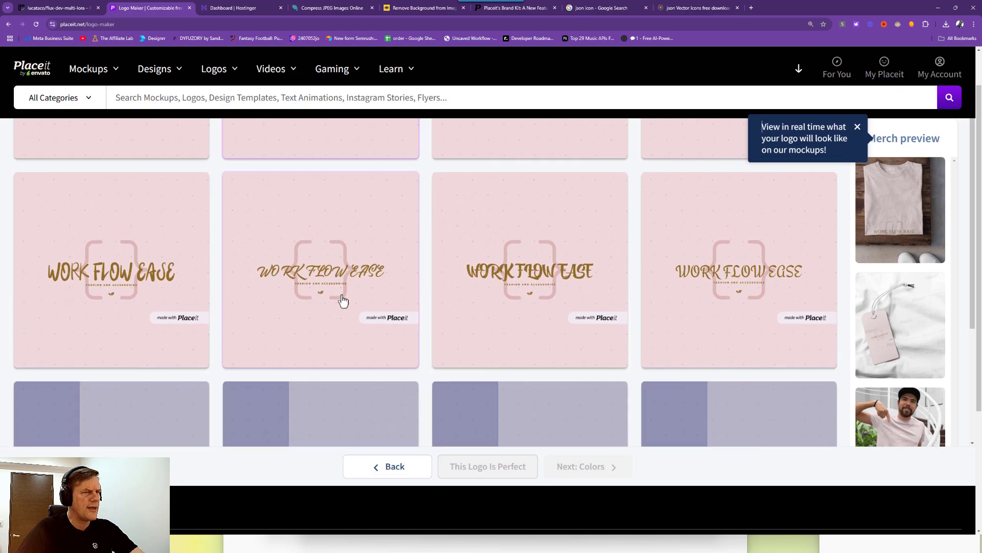
{"action": "scroll", "coordinate": [561, 314], "scroll_direction": "down", "scroll_amount": 5}
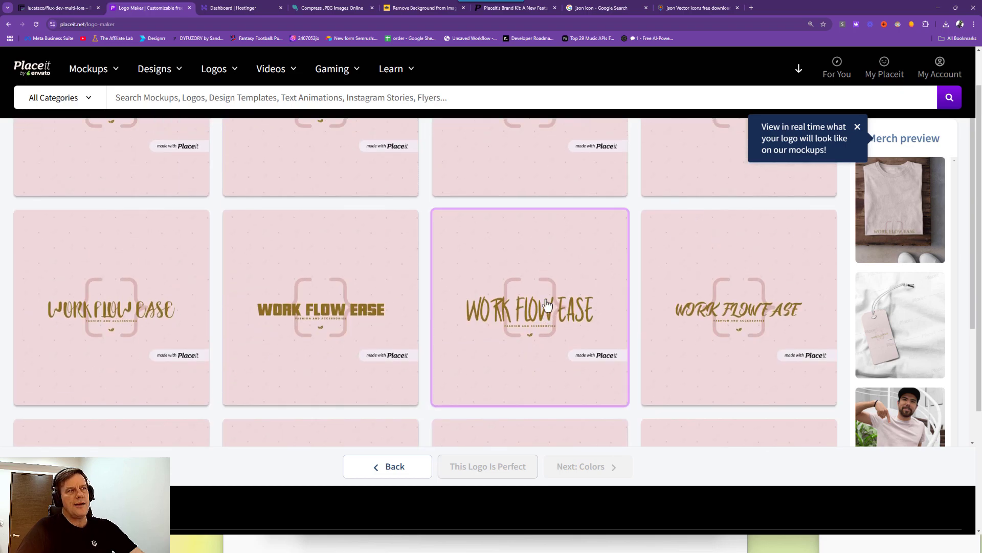
{"action": "scroll", "coordinate": [499, 292], "scroll_direction": "down", "scroll_amount": 3}
{"action": "scroll", "coordinate": [387, 330], "scroll_direction": "up", "scroll_amount": 2}
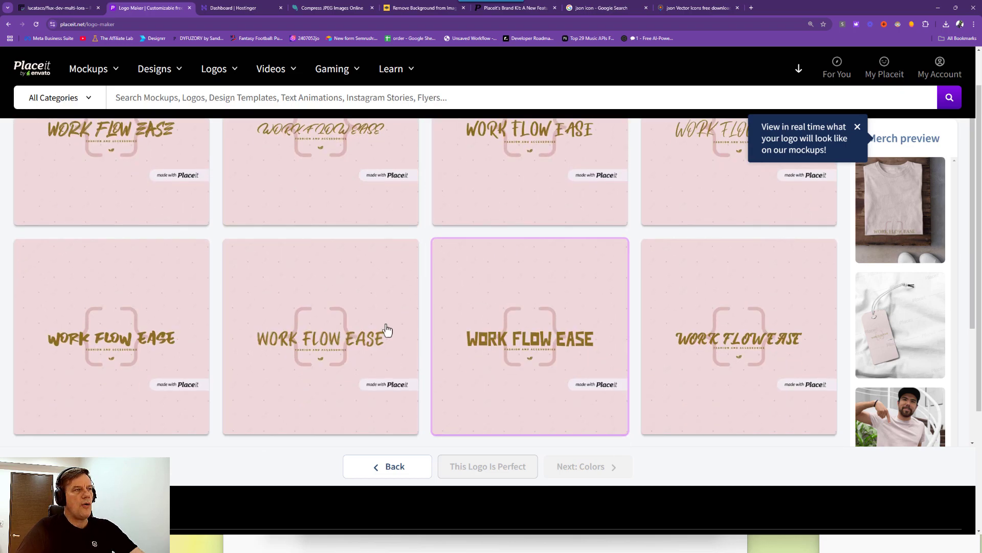
{"action": "scroll", "coordinate": [353, 317], "scroll_direction": "down", "scroll_amount": 3}
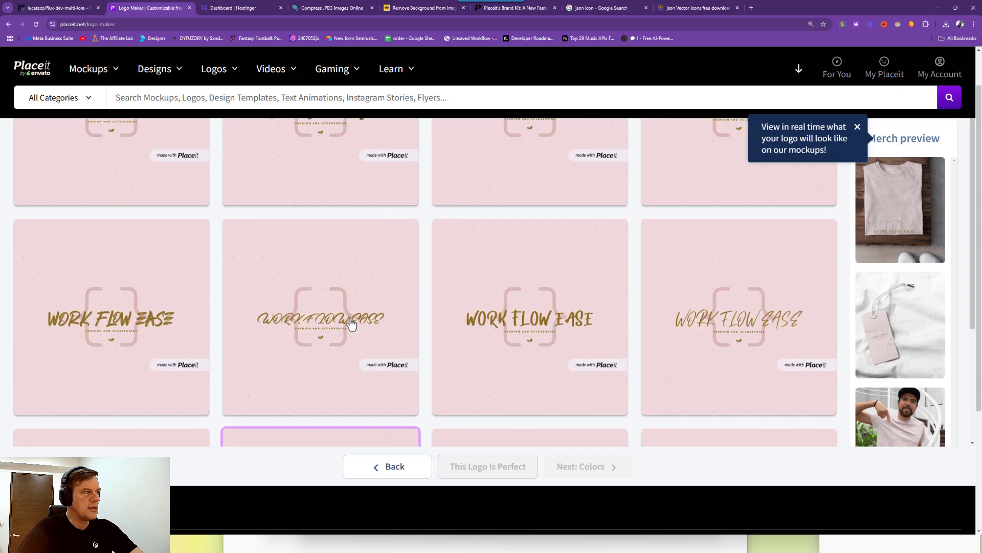
{"action": "scroll", "coordinate": [357, 312], "scroll_direction": "down", "scroll_amount": 2}
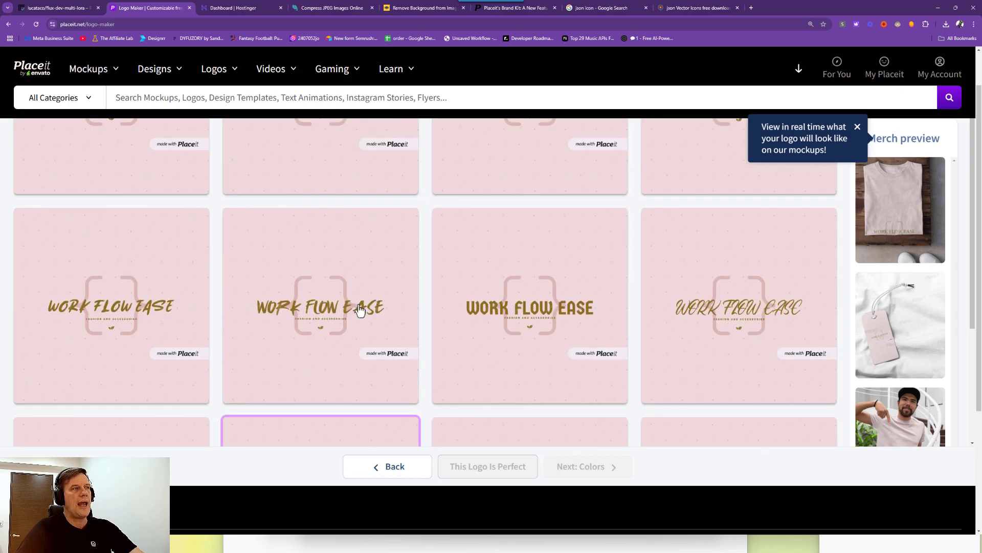
{"action": "scroll", "coordinate": [340, 317], "scroll_direction": "up", "scroll_amount": 2}
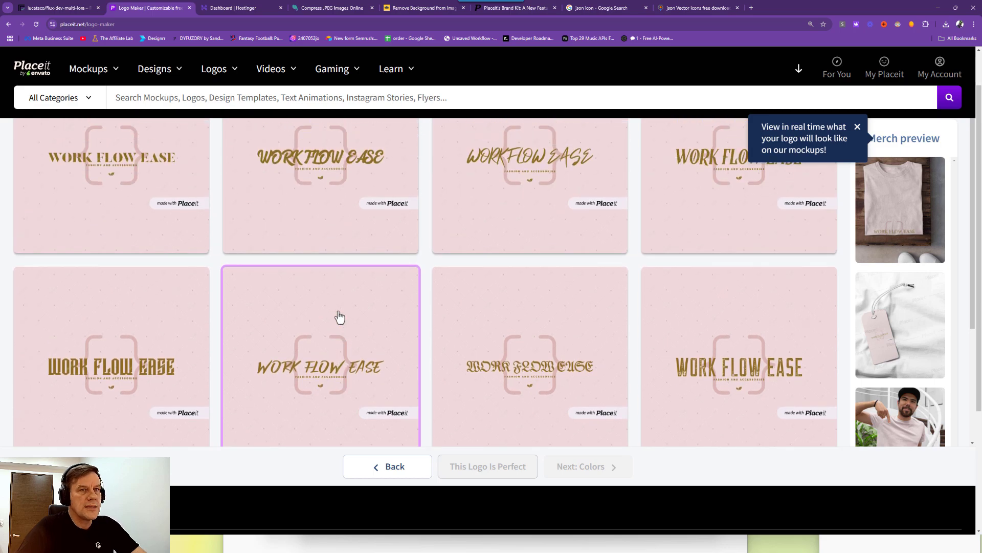
{"action": "scroll", "coordinate": [371, 316], "scroll_direction": "up", "scroll_amount": 3}
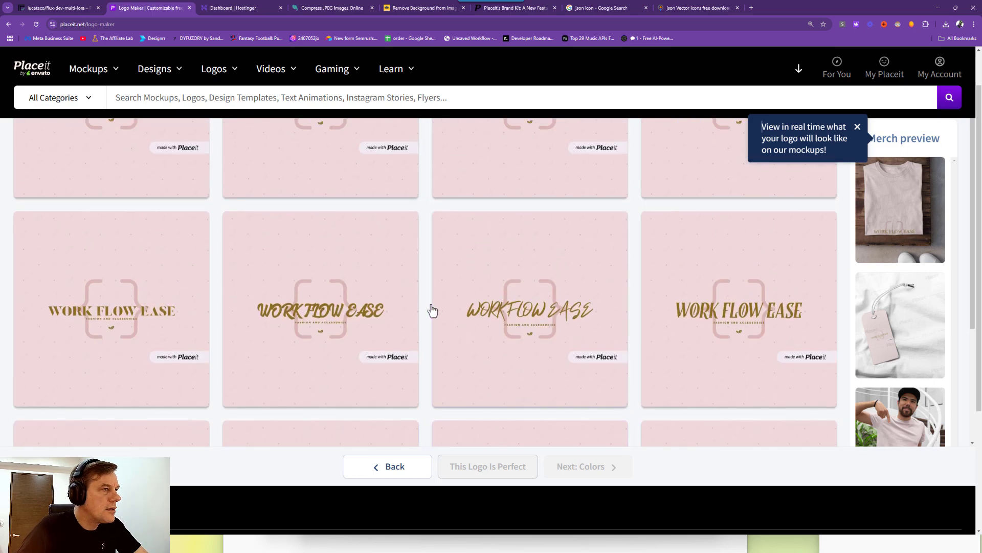
{"action": "scroll", "coordinate": [389, 317], "scroll_direction": "up", "scroll_amount": 1}
{"action": "scroll", "coordinate": [122, 349], "scroll_direction": "up", "scroll_amount": 7}
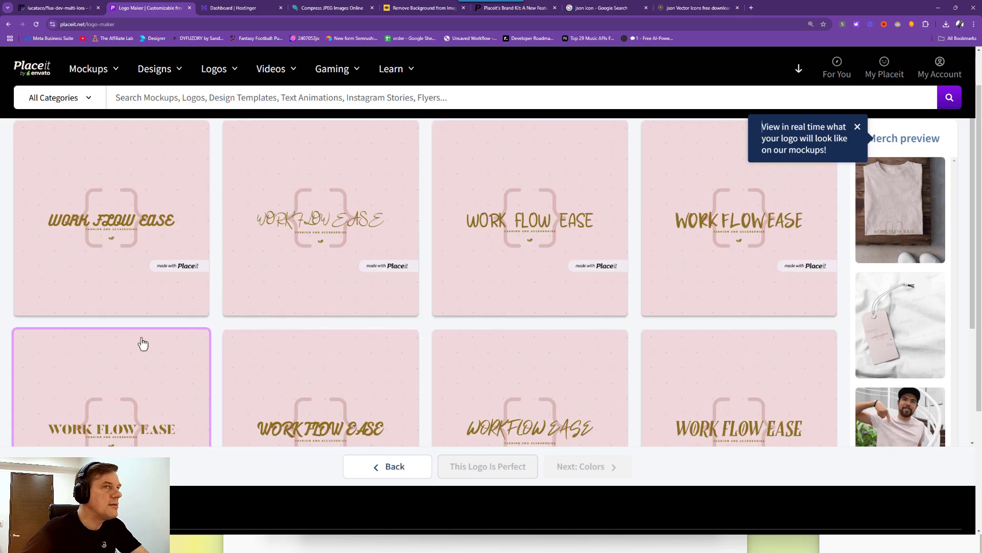
{"action": "scroll", "coordinate": [149, 343], "scroll_direction": "up", "scroll_amount": 5}
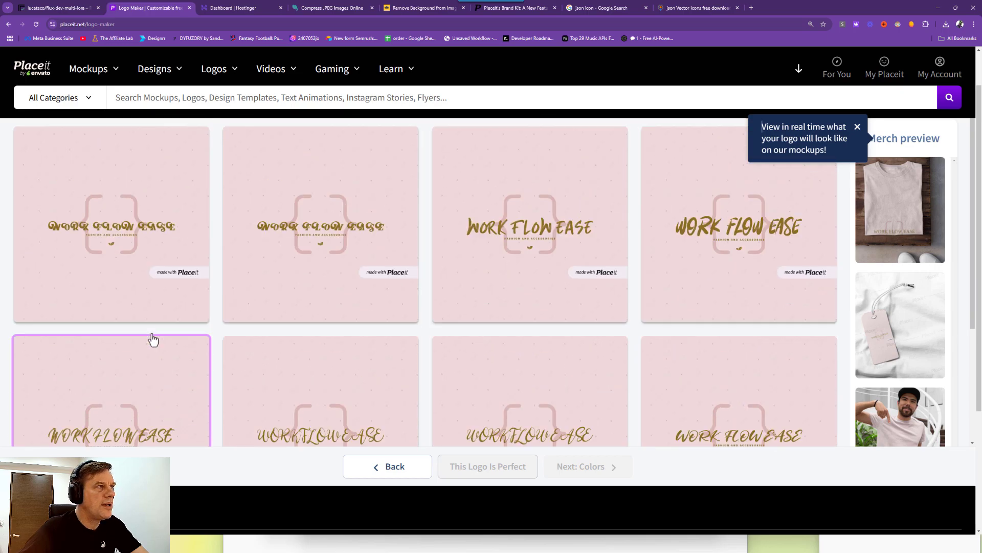
{"action": "scroll", "coordinate": [155, 344], "scroll_direction": "down", "scroll_amount": 5}
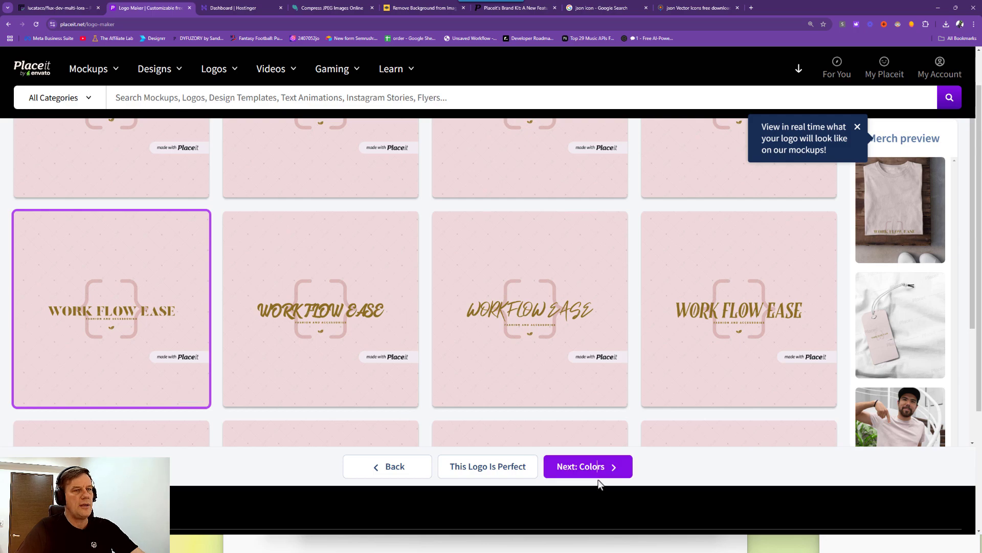
Move to the Colors step and load more colour variations of the logo.
{"action": "left_click", "coordinate": [599, 475]}
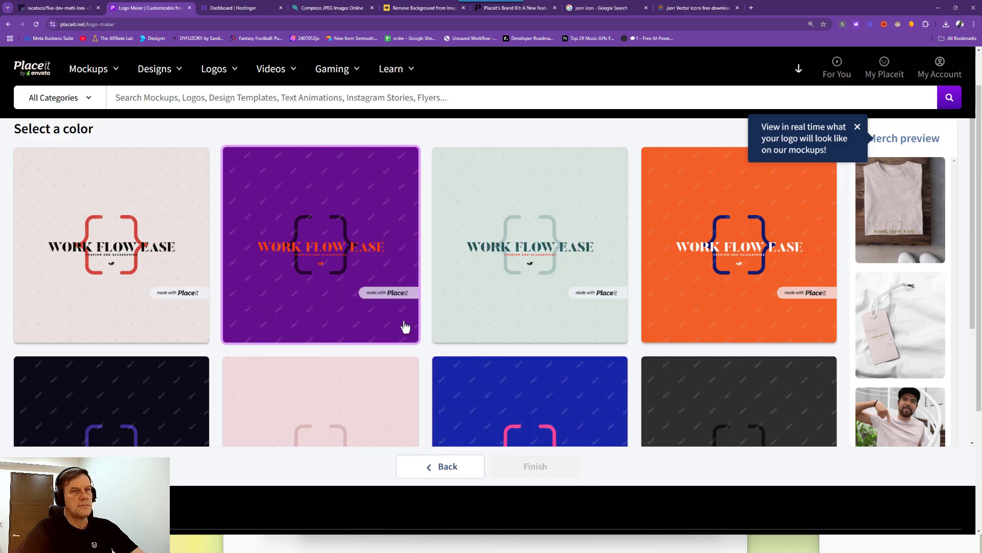
{"action": "scroll", "coordinate": [281, 316], "scroll_direction": "down", "scroll_amount": 5}
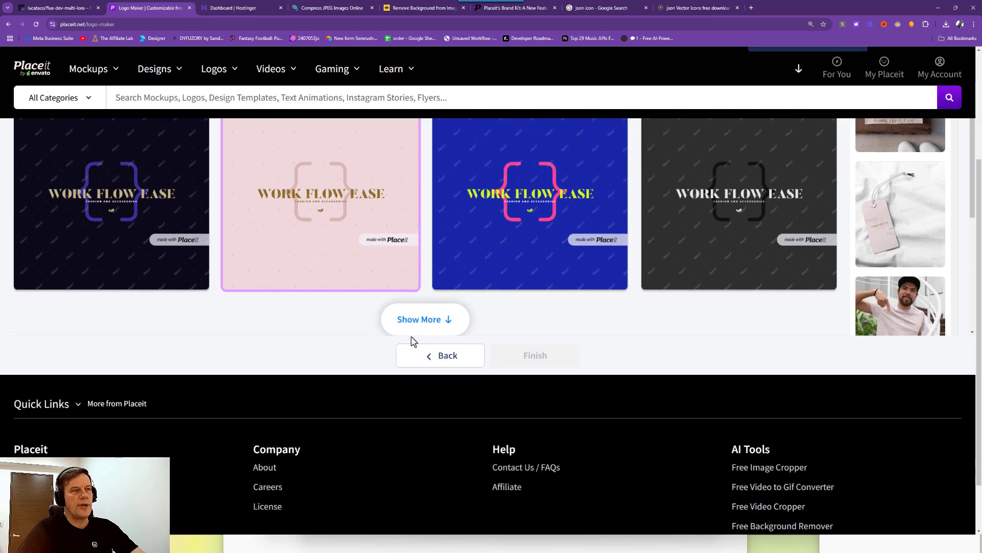
{"action": "left_click", "coordinate": [422, 319]}
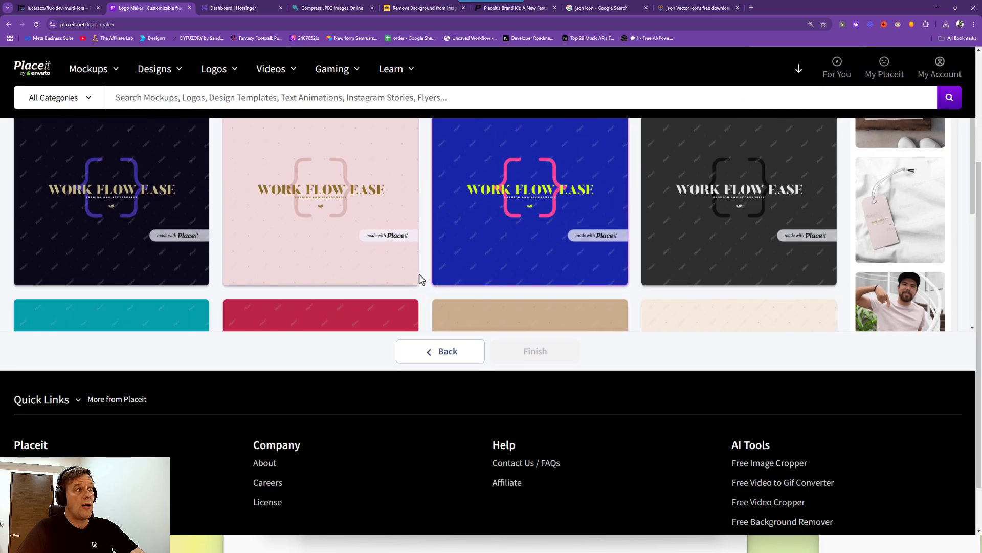
Choose the green colour scheme with orange braces and grey lettering.
{"action": "scroll", "coordinate": [423, 271], "scroll_direction": "down", "scroll_amount": 2}
{"action": "scroll", "coordinate": [424, 271], "scroll_direction": "up", "scroll_amount": 8}
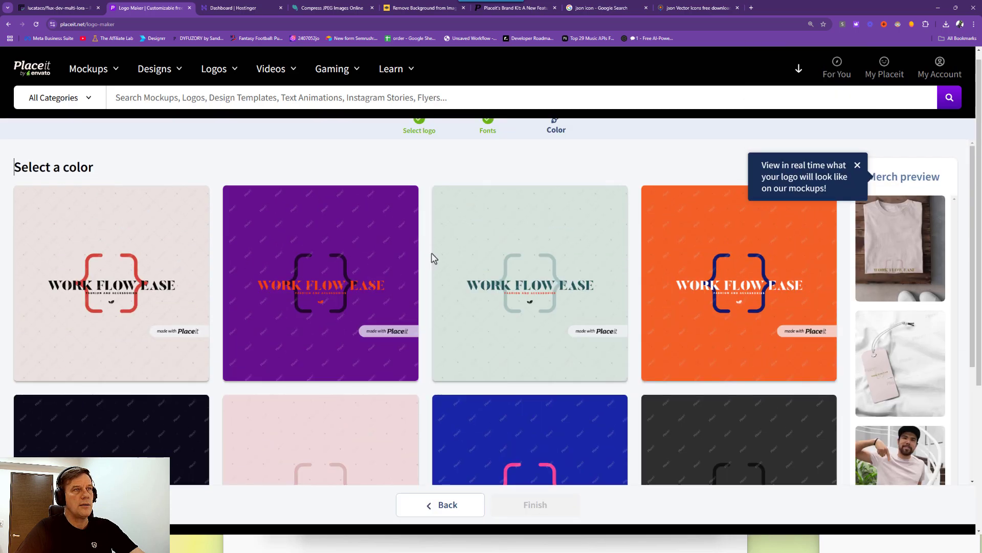
{"action": "scroll", "coordinate": [430, 261], "scroll_direction": "down", "scroll_amount": 9}
{"action": "scroll", "coordinate": [412, 274], "scroll_direction": "down", "scroll_amount": 10}
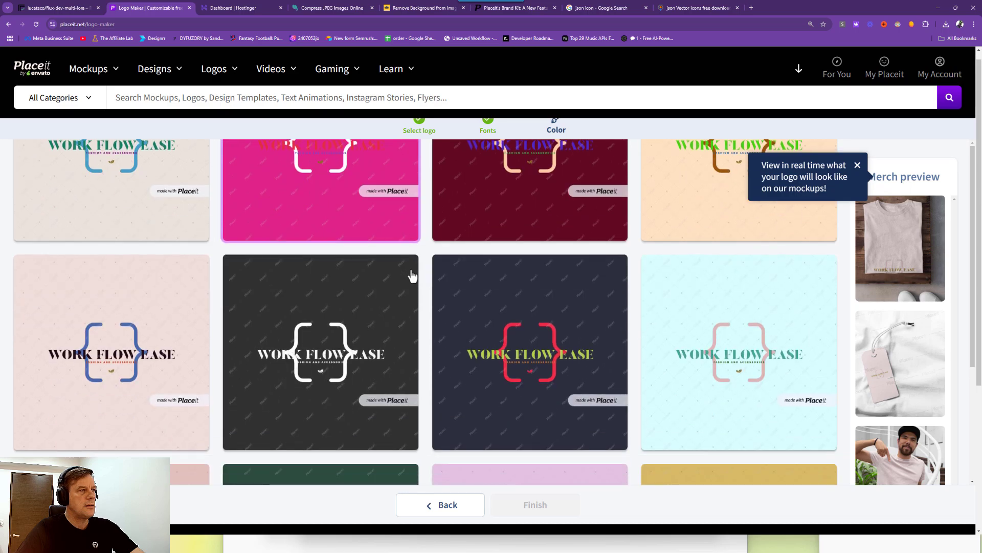
{"action": "scroll", "coordinate": [412, 277], "scroll_direction": "down", "scroll_amount": 10}
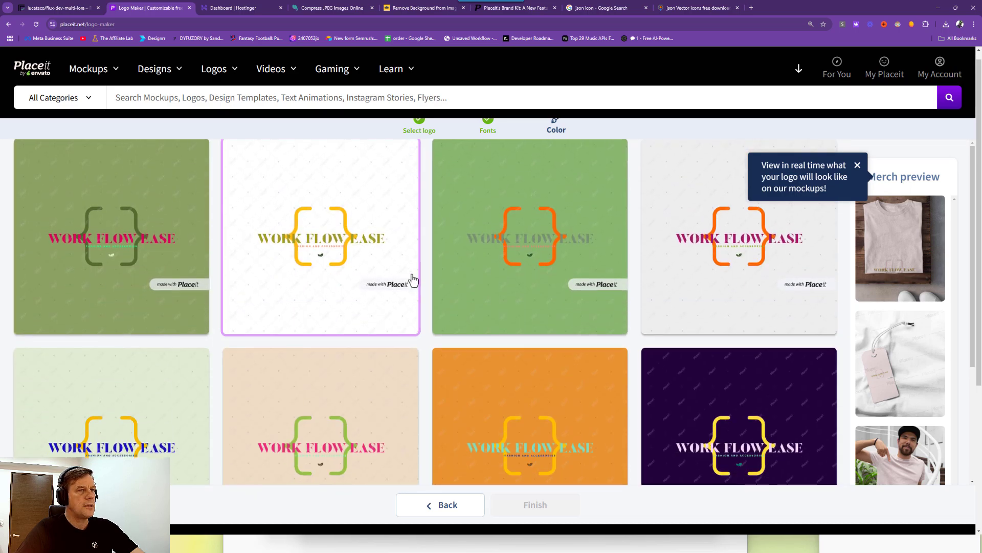
{"action": "scroll", "coordinate": [412, 281], "scroll_direction": "up", "scroll_amount": 4}
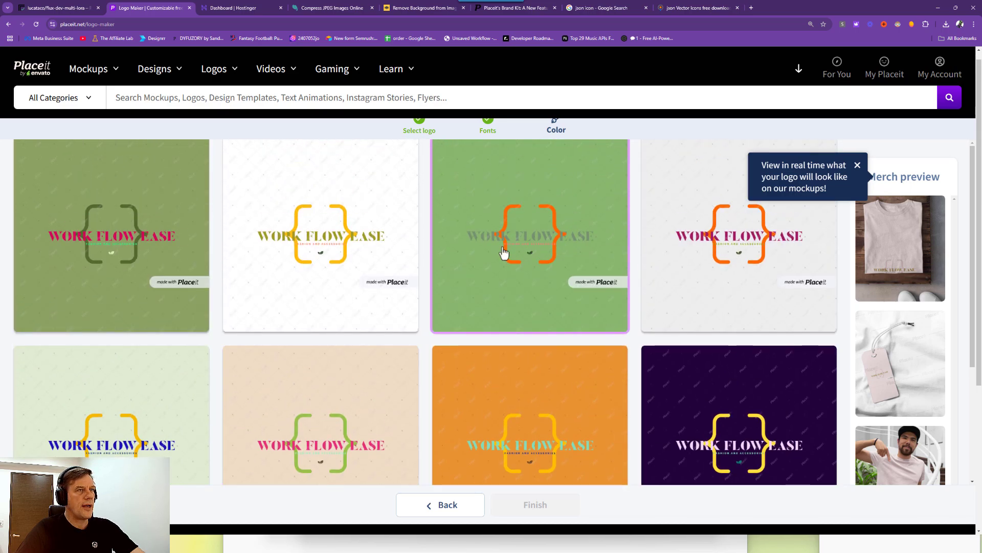
{"action": "scroll", "coordinate": [507, 301], "scroll_direction": "down", "scroll_amount": 9}
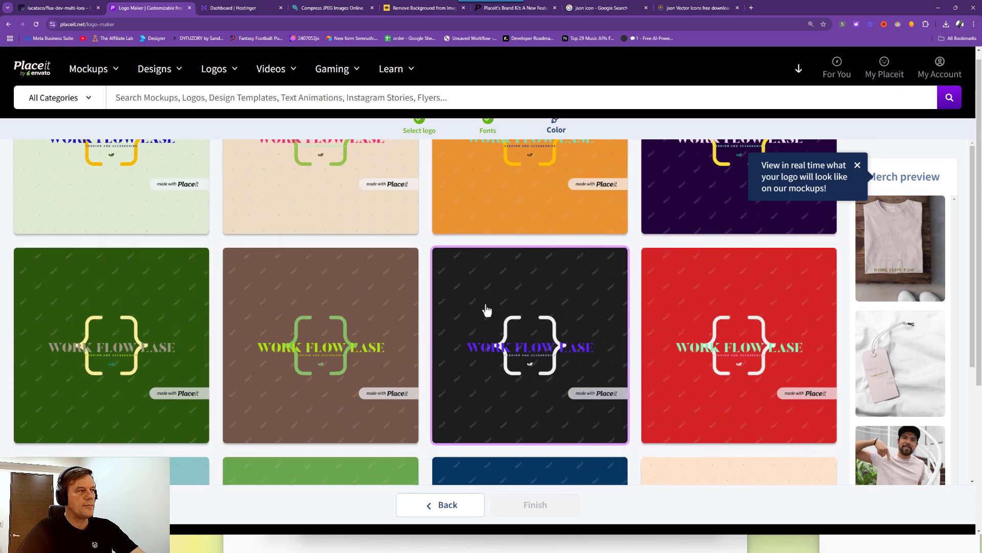
{"action": "scroll", "coordinate": [484, 302], "scroll_direction": "up", "scroll_amount": 4}
{"action": "scroll", "coordinate": [471, 269], "scroll_direction": "down", "scroll_amount": 9}
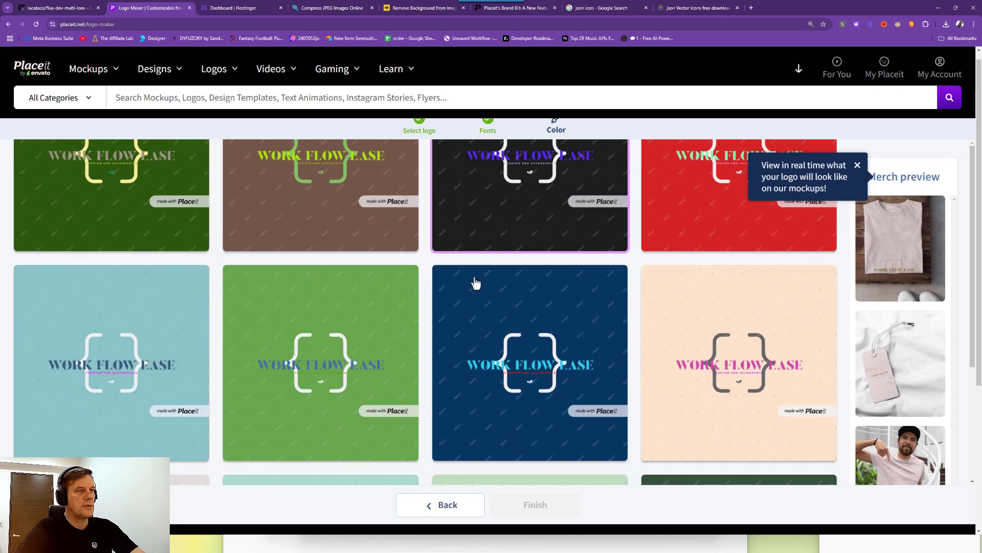
{"action": "scroll", "coordinate": [475, 284], "scroll_direction": "down", "scroll_amount": 3}
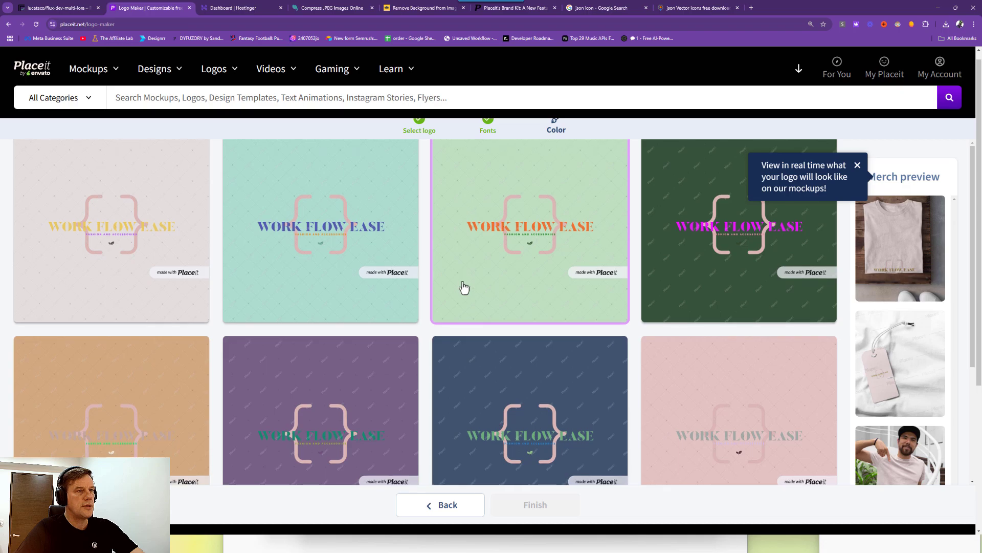
{"action": "scroll", "coordinate": [463, 286], "scroll_direction": "down", "scroll_amount": 9}
{"action": "scroll", "coordinate": [386, 296], "scroll_direction": "down", "scroll_amount": 13}
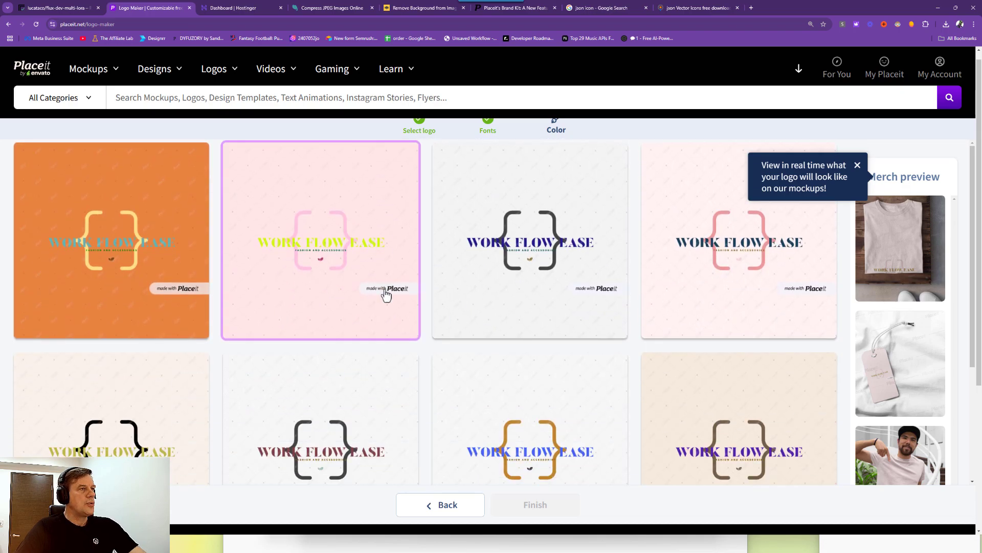
{"action": "scroll", "coordinate": [387, 296], "scroll_direction": "down", "scroll_amount": 8}
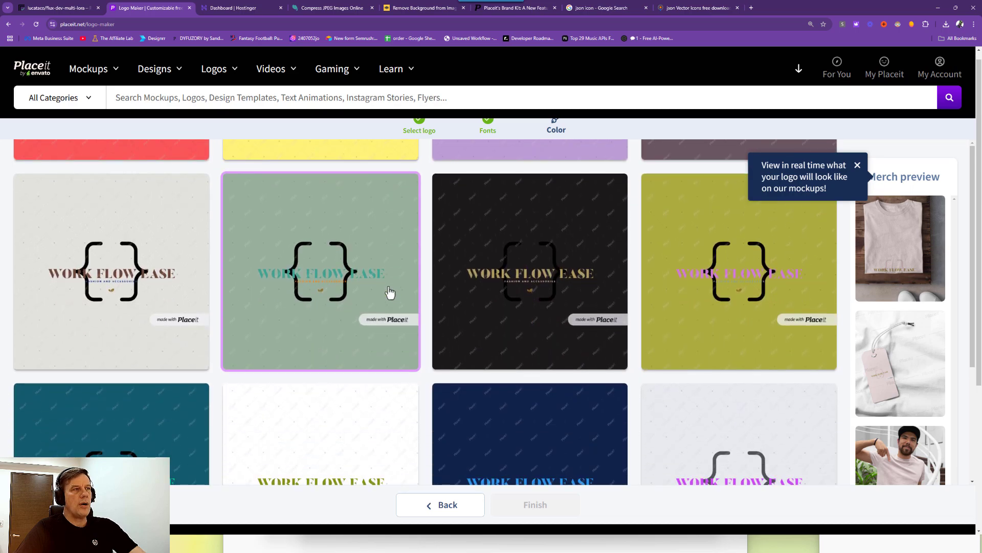
{"action": "scroll", "coordinate": [390, 293], "scroll_direction": "up", "scroll_amount": 20}
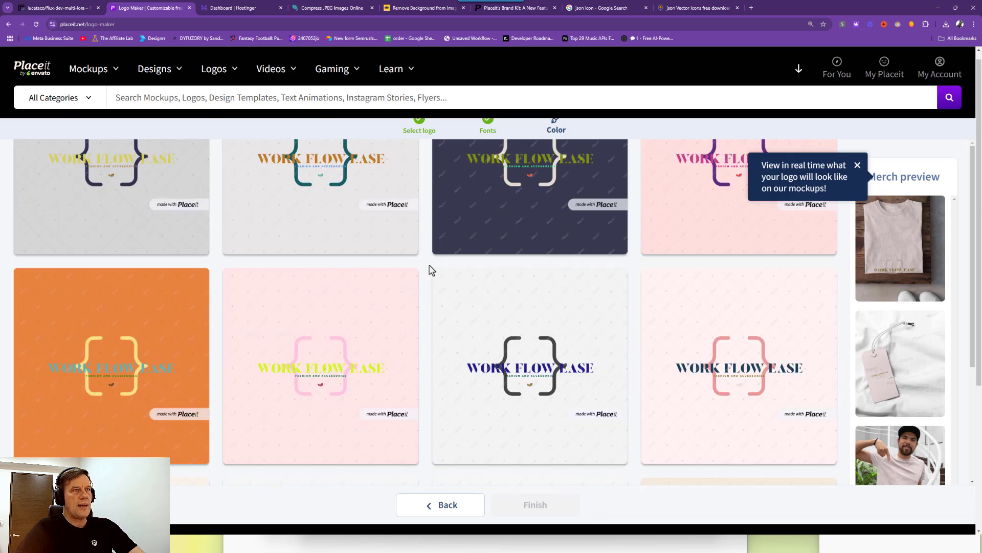
{"action": "scroll", "coordinate": [440, 269], "scroll_direction": "down", "scroll_amount": 20}
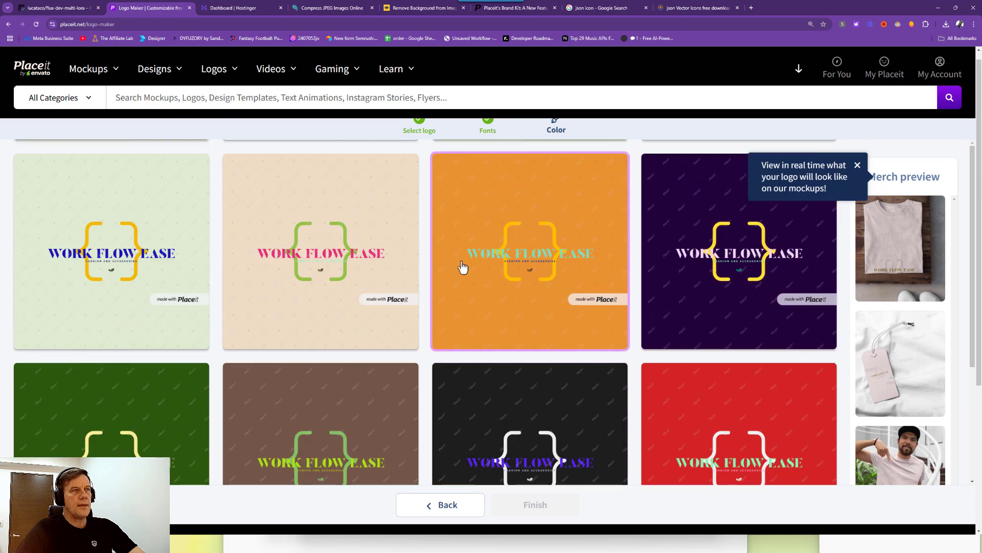
{"action": "scroll", "coordinate": [464, 270], "scroll_direction": "up", "scroll_amount": 8}
{"action": "scroll", "coordinate": [537, 376], "scroll_direction": "down", "scroll_amount": 2}
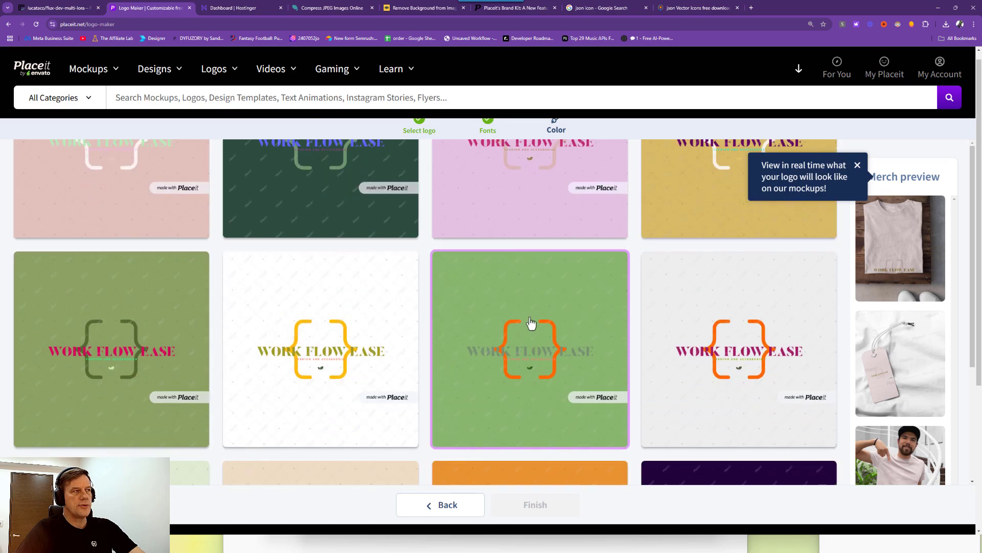
{"action": "left_click", "coordinate": [526, 301]}
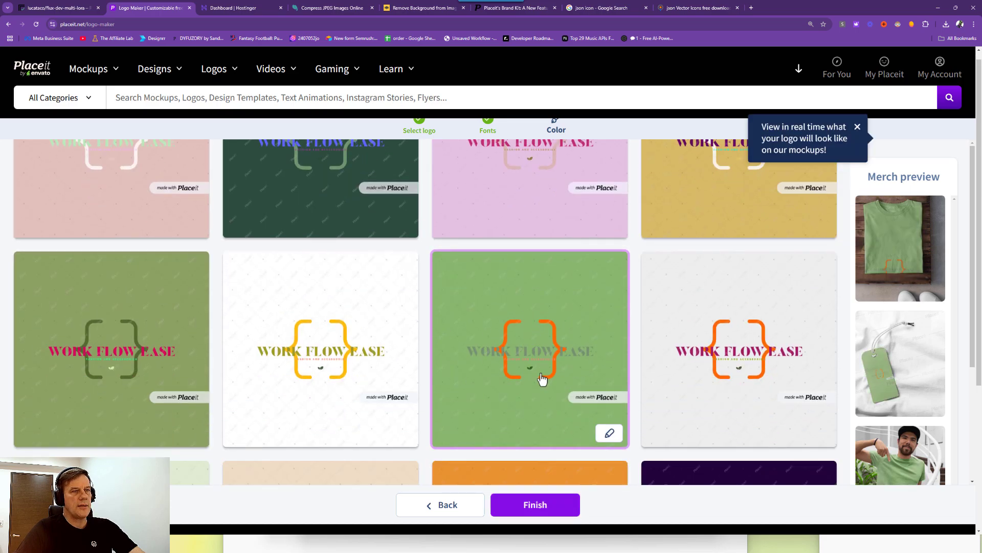
Open the logo in the editor, make its background transparent, and select the FASHION AND ACCESSORIES tagline.
{"action": "left_click", "coordinate": [536, 499]}
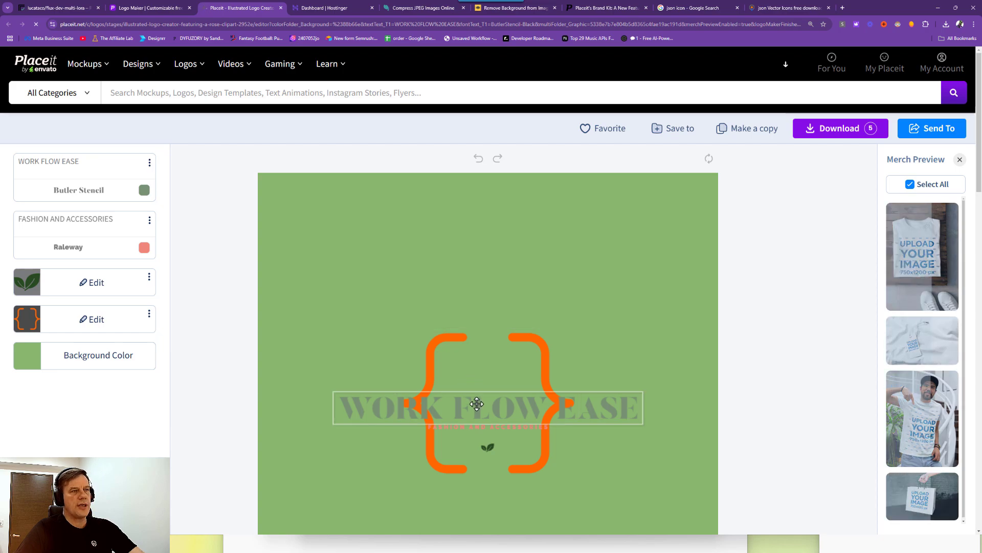
{"action": "scroll", "coordinate": [281, 266], "scroll_direction": "down", "scroll_amount": 1}
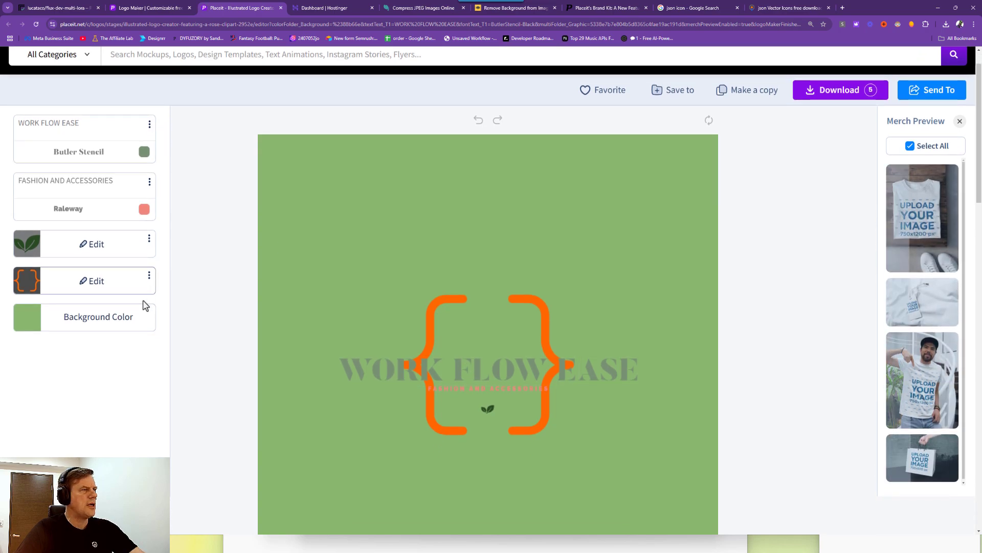
{"action": "left_click", "coordinate": [90, 321]}
{"action": "left_click", "coordinate": [171, 254]}
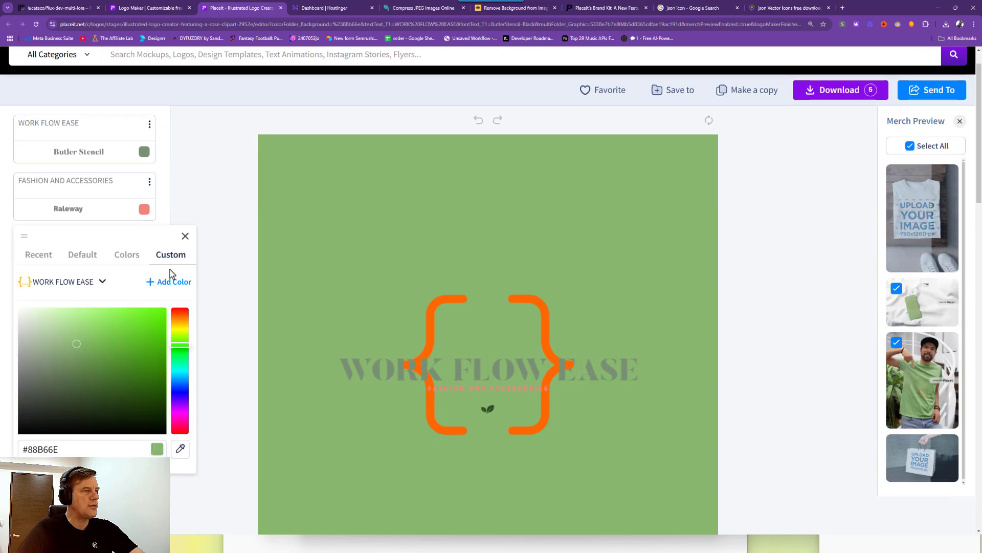
{"action": "left_click", "coordinate": [127, 256]}
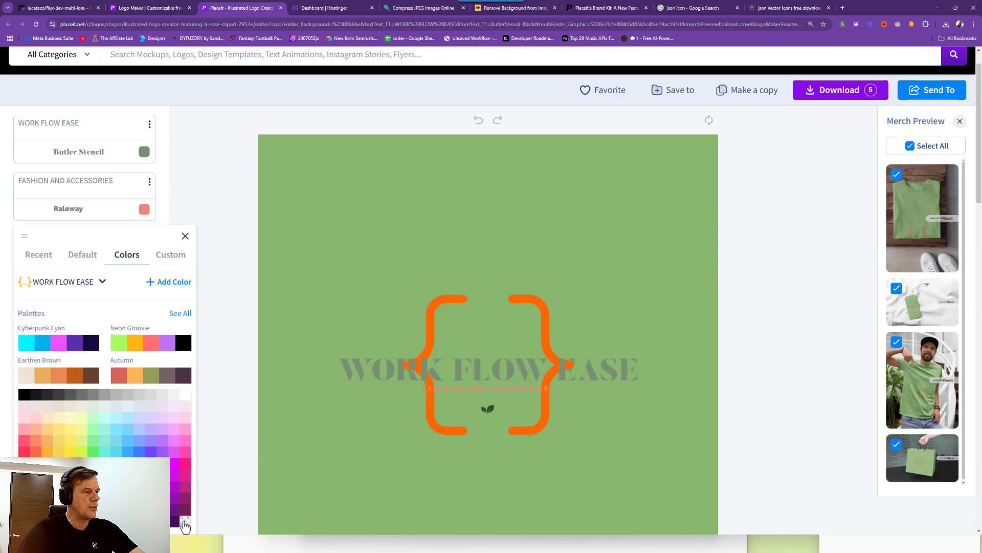
{"action": "left_click", "coordinate": [185, 522]}
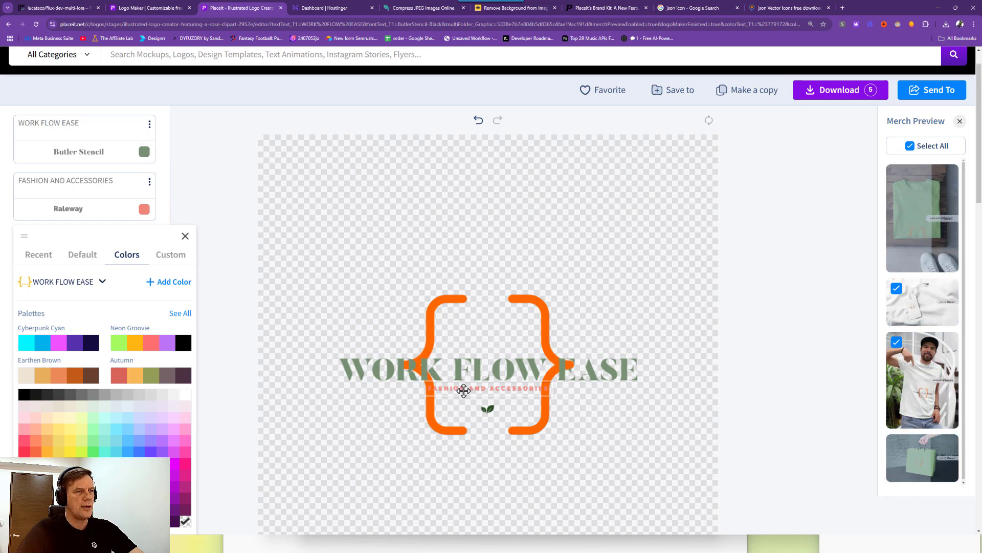
{"action": "left_click", "coordinate": [464, 390]}
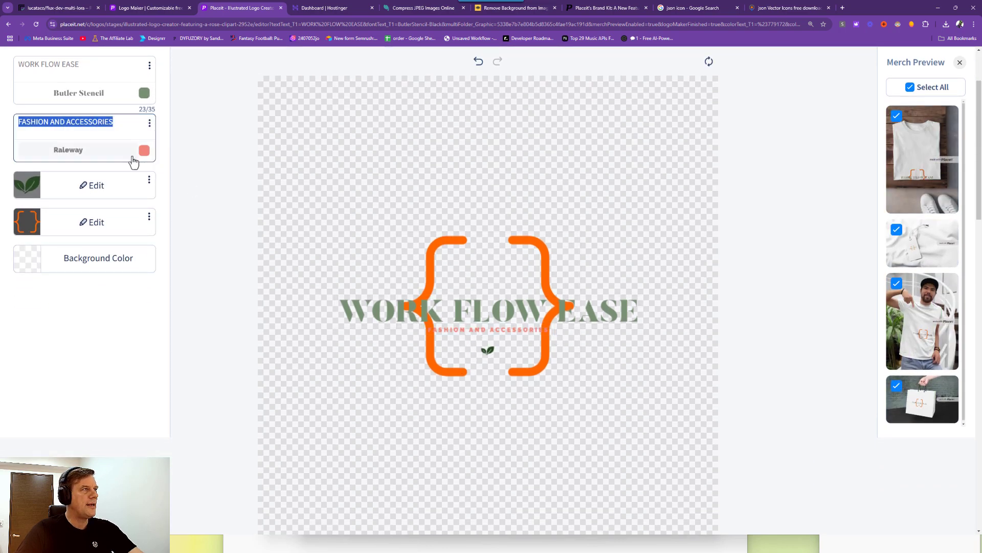
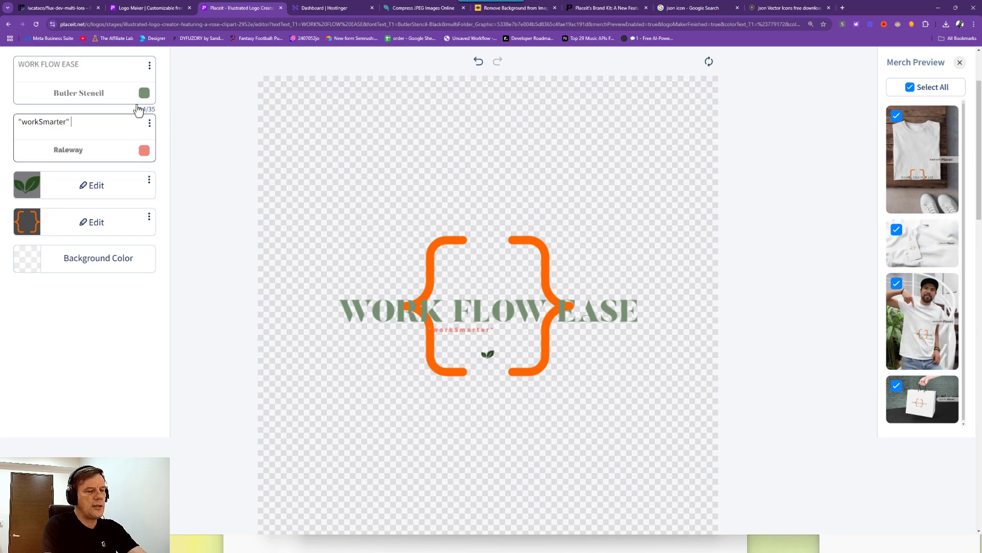
Complete the tagline as "workSmarter" : "notSmarter", centre it, and make it Old School orange.
{"action": "type", "text": "\""}
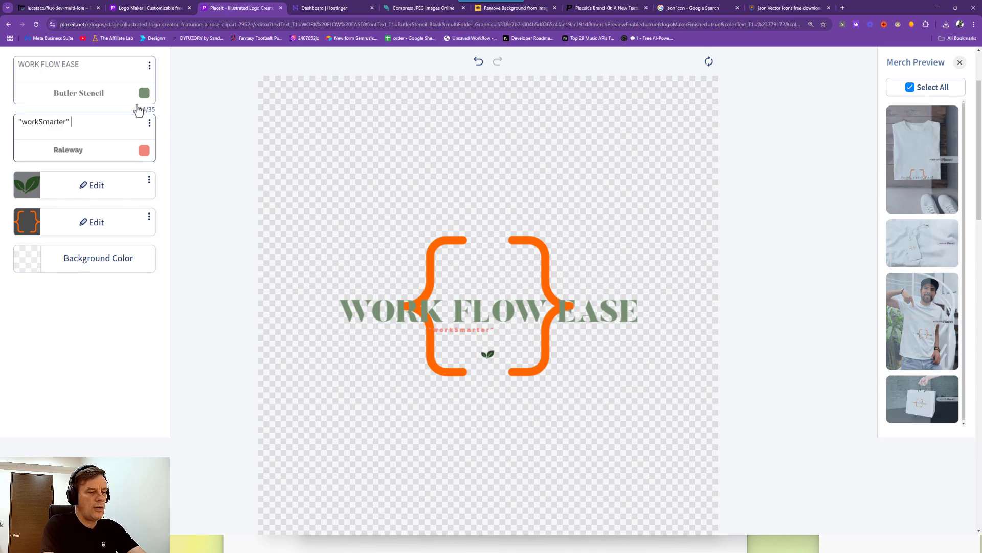
{"action": "type", "text": " : \"notSmarter"}
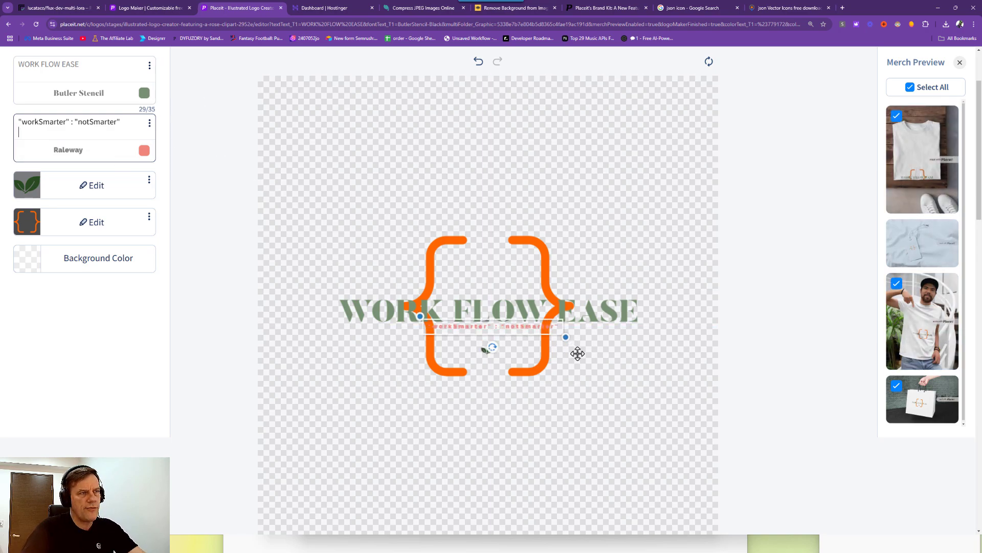
{"action": "left_click_drag", "start_coordinate": [524, 330], "coordinate": [522, 335]}
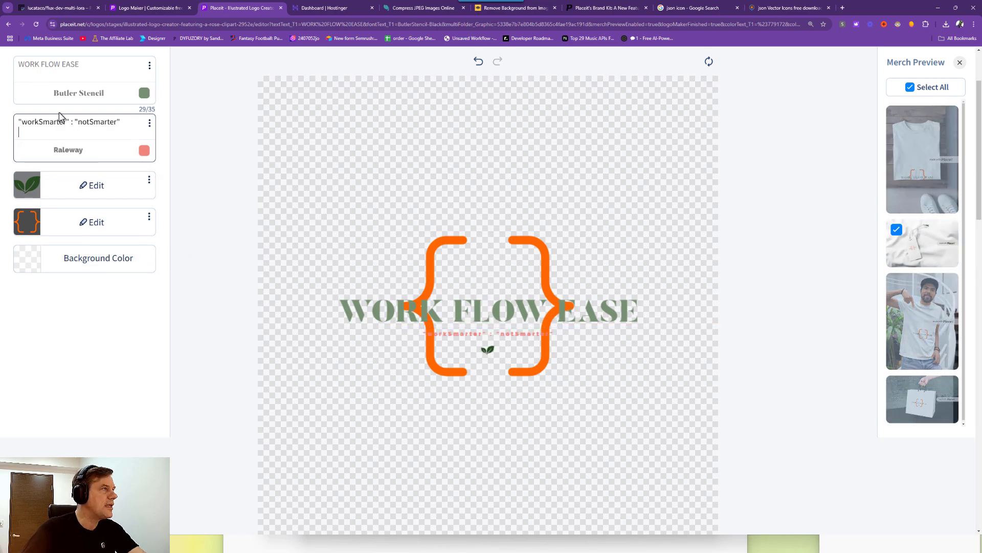
{"action": "left_click", "coordinate": [144, 151]}
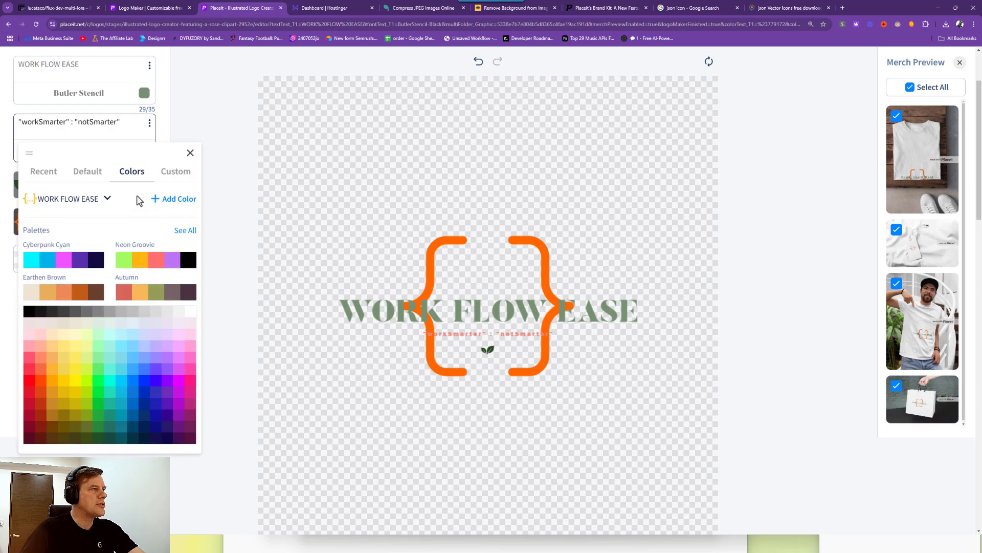
{"action": "scroll", "coordinate": [97, 232], "scroll_direction": "down", "scroll_amount": 1}
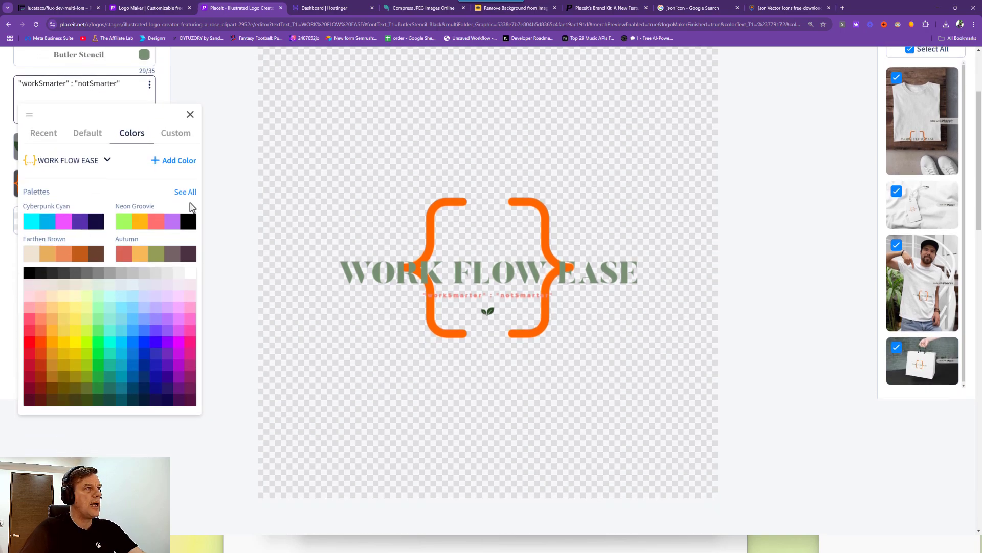
{"action": "left_click", "coordinate": [180, 193]}
{"action": "scroll", "coordinate": [88, 225], "scroll_direction": "down", "scroll_amount": 5}
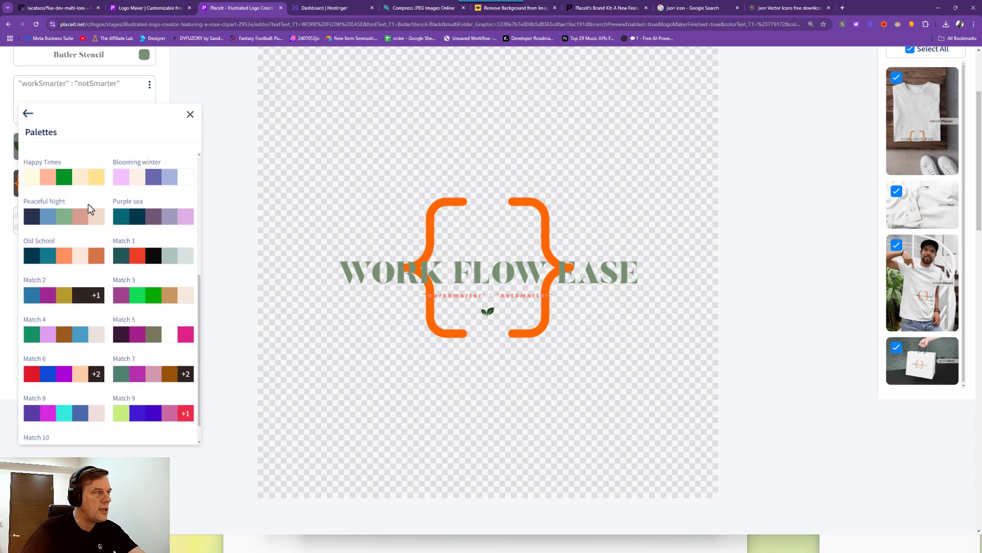
{"action": "scroll", "coordinate": [92, 230], "scroll_direction": "down", "scroll_amount": 1}
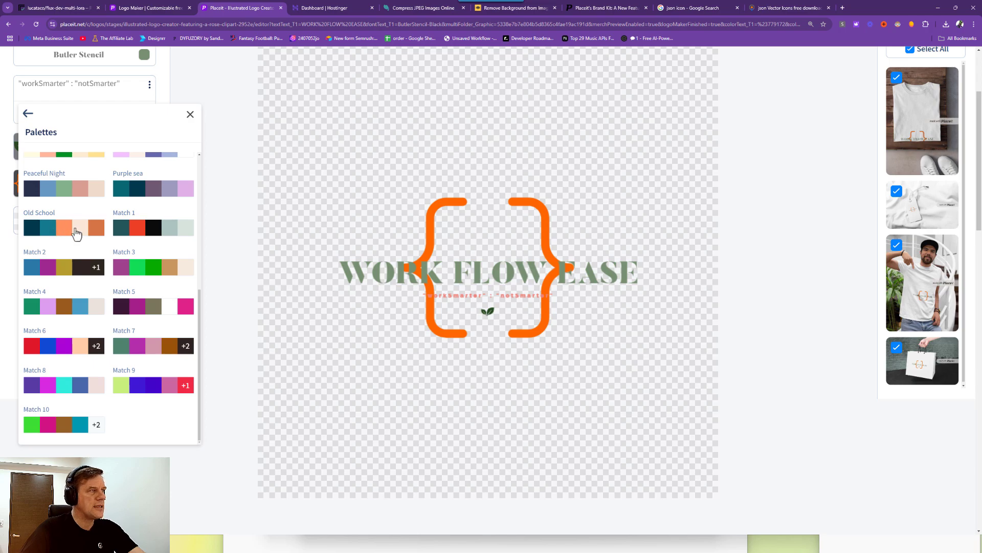
{"action": "scroll", "coordinate": [55, 235], "scroll_direction": "up", "scroll_amount": 1}
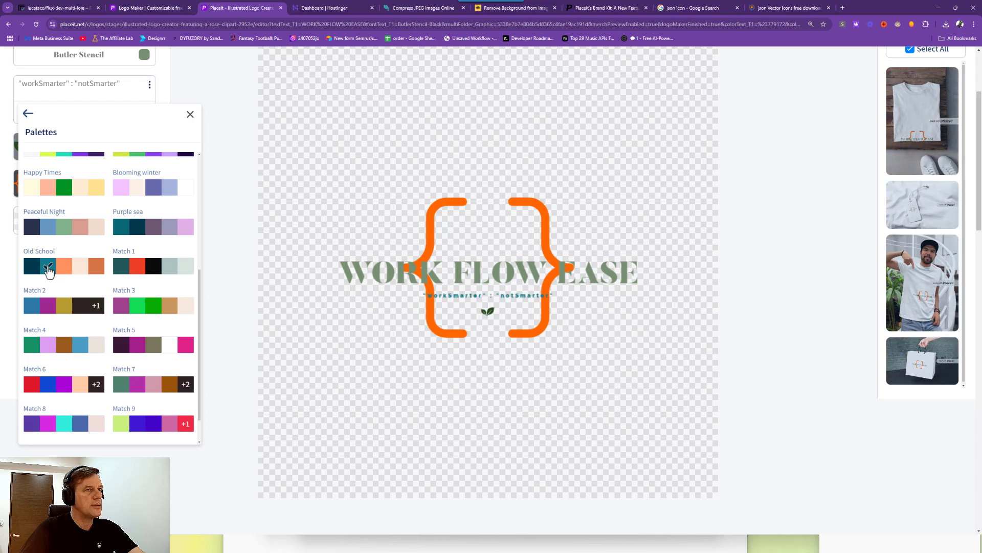
{"action": "left_click", "coordinate": [66, 269]}
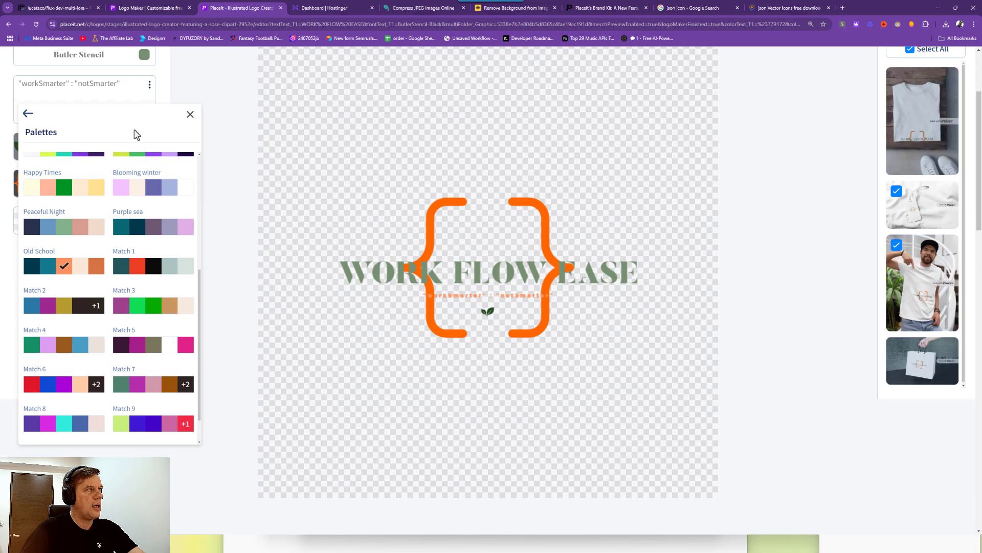
{"action": "left_click", "coordinate": [190, 114]}
Turn the WORK FLOW EASE title teal from the Old School palette.
{"action": "scroll", "coordinate": [133, 201], "scroll_direction": "up", "scroll_amount": 3}
{"action": "left_click", "coordinate": [142, 192]}
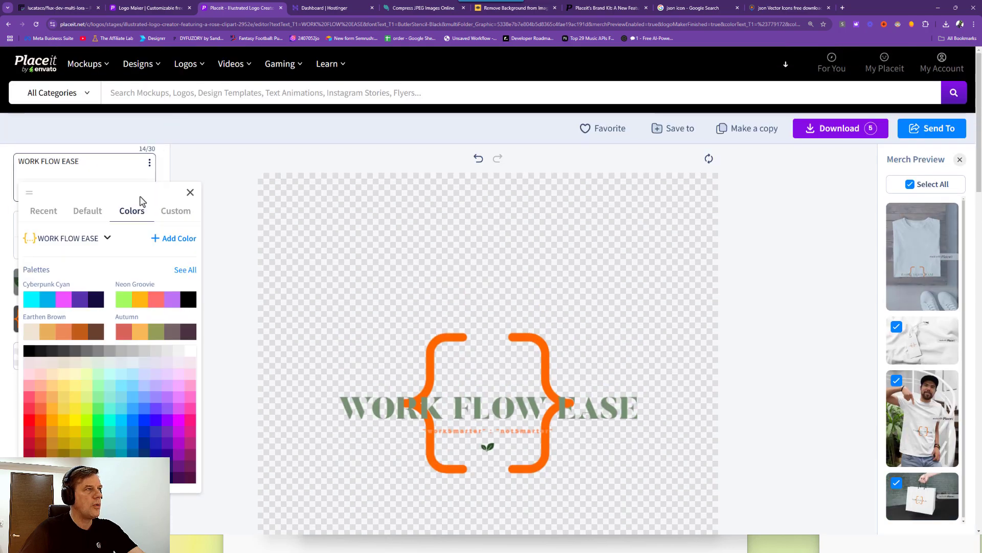
{"action": "left_click", "coordinate": [185, 270]}
{"action": "scroll", "coordinate": [51, 332], "scroll_direction": "down", "scroll_amount": 5}
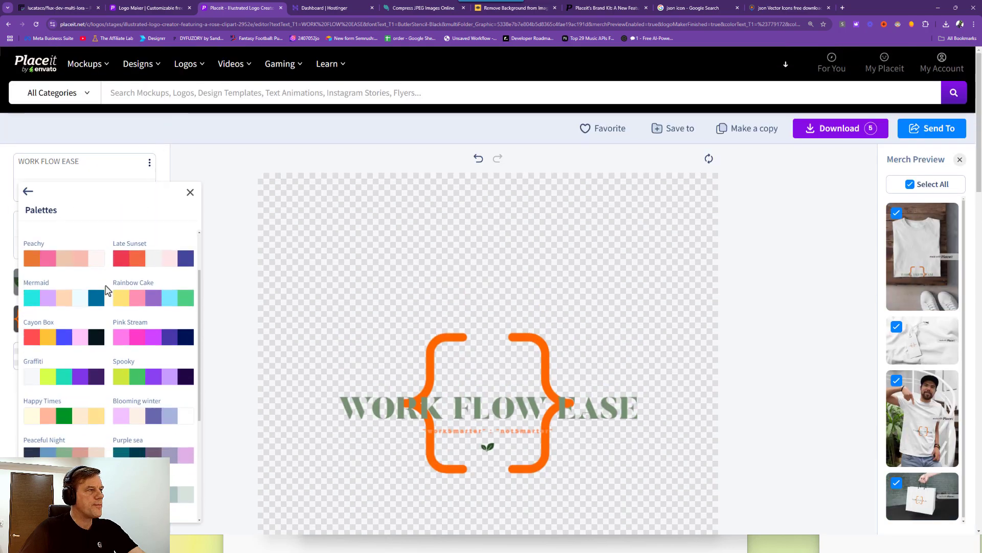
{"action": "scroll", "coordinate": [54, 328], "scroll_direction": "down", "scroll_amount": 1}
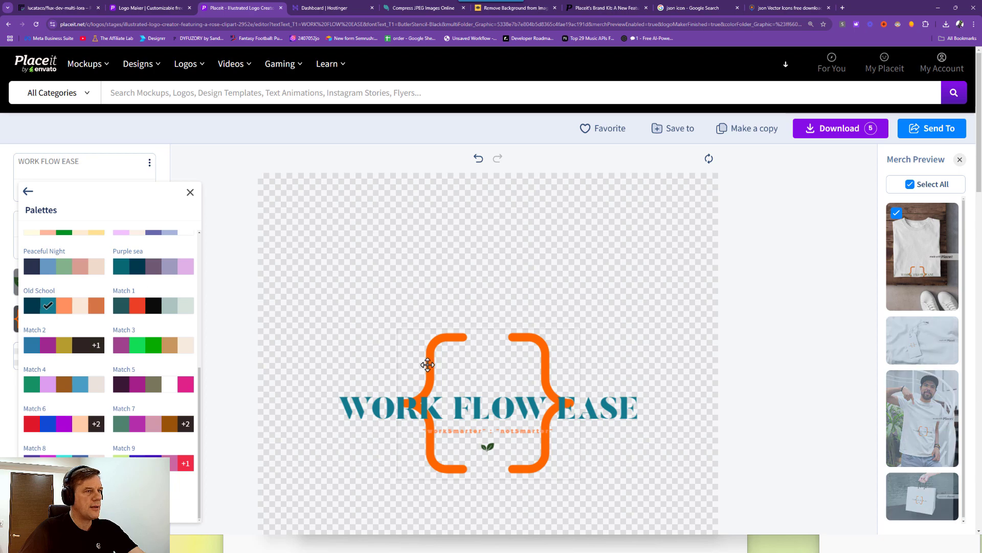
{"action": "left_click", "coordinate": [190, 192]}
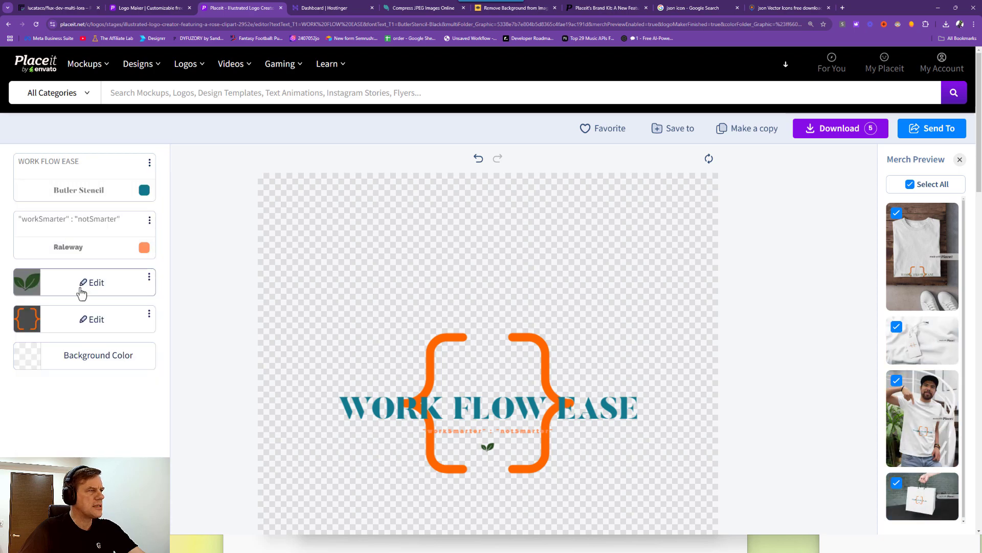
Recolour the code braces a lighter orange using the Old School palette.
{"action": "left_click", "coordinate": [89, 321]}
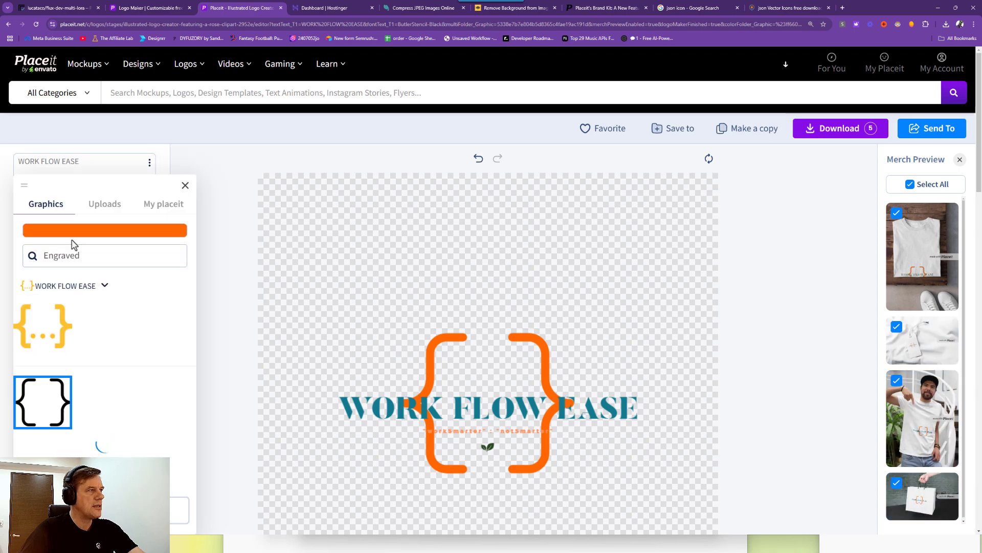
{"action": "left_click", "coordinate": [101, 233]}
{"action": "scroll", "coordinate": [54, 306], "scroll_direction": "down", "scroll_amount": 1}
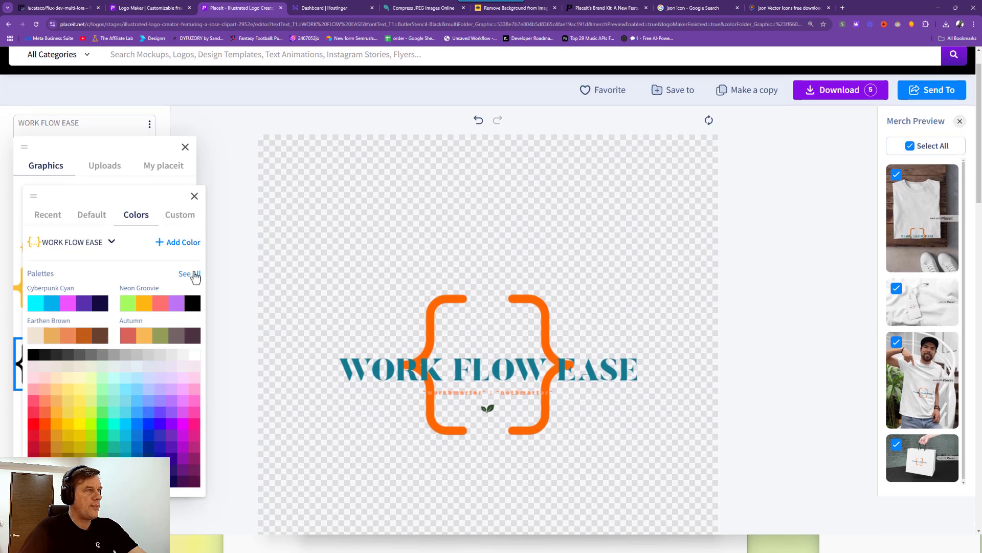
{"action": "left_click", "coordinate": [193, 277]}
{"action": "scroll", "coordinate": [93, 328], "scroll_direction": "down", "scroll_amount": 2}
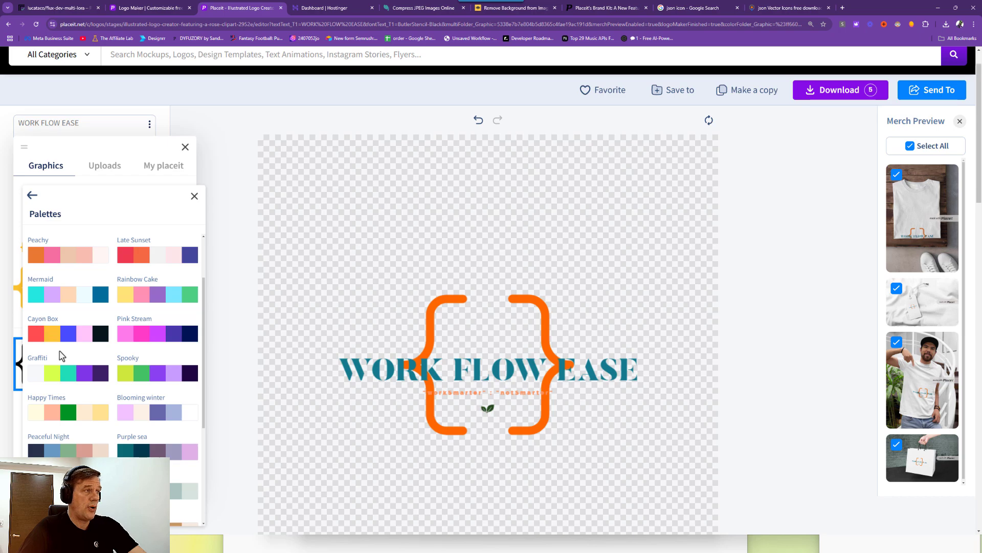
{"action": "scroll", "coordinate": [66, 349], "scroll_direction": "down", "scroll_amount": 1}
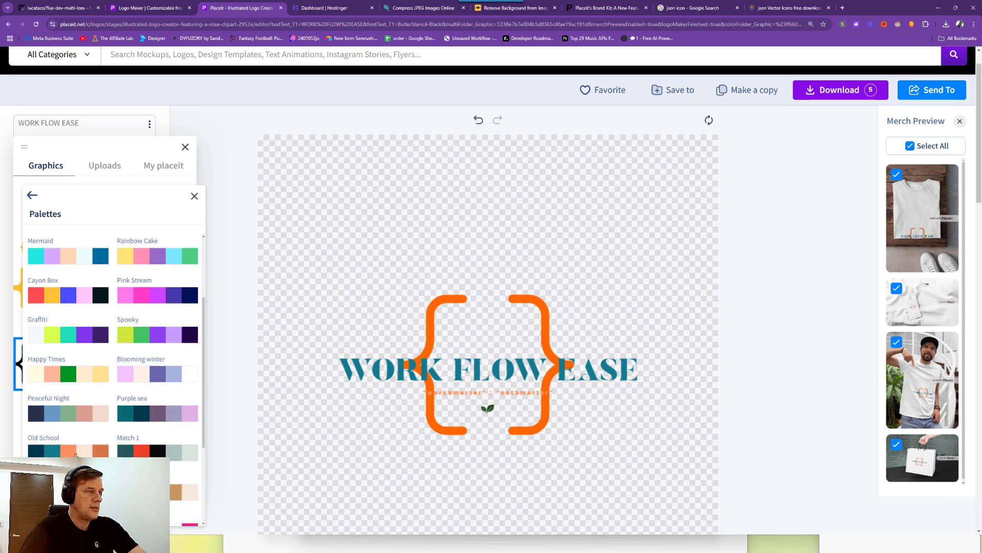
{"action": "scroll", "coordinate": [54, 435], "scroll_direction": "down", "scroll_amount": 1}
{"action": "left_click", "coordinate": [69, 414]}
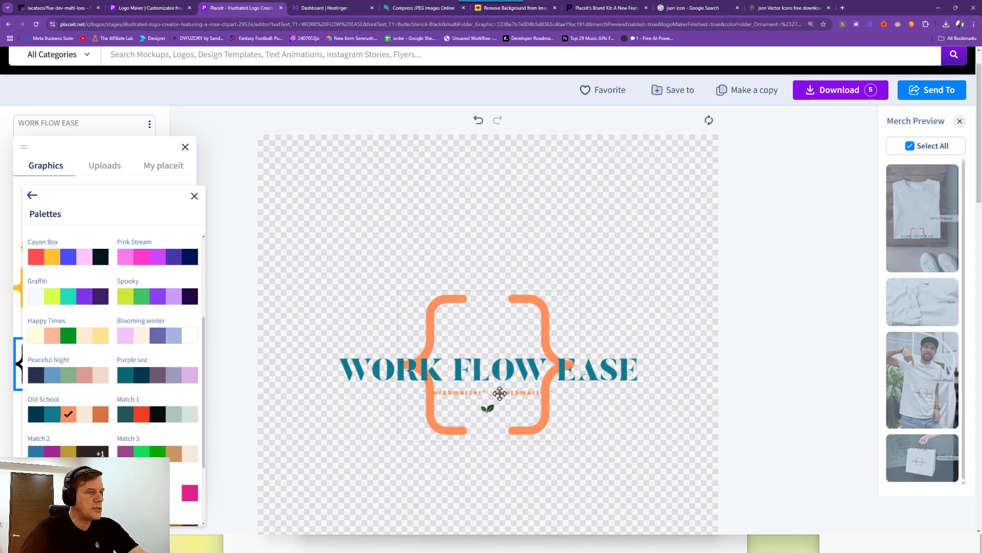
{"action": "left_click", "coordinate": [486, 408]}
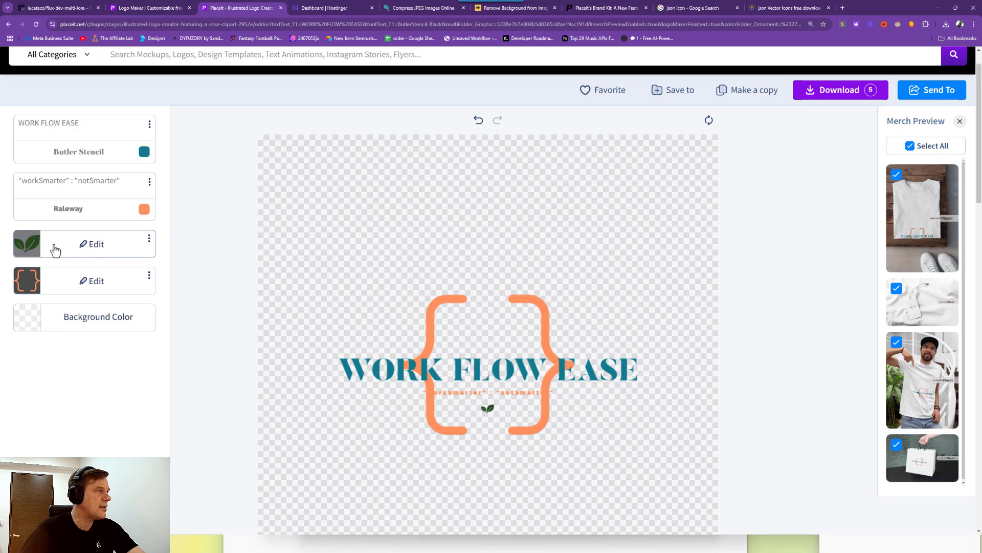
Make the tagline dark navy from the Old School palette.
{"action": "left_click", "coordinate": [144, 209]}
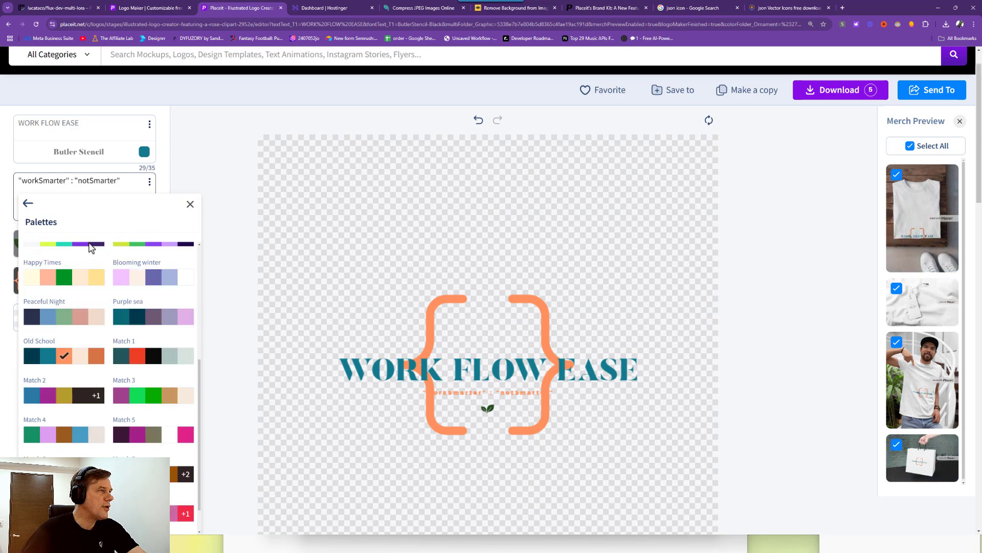
{"action": "left_click", "coordinate": [28, 364]}
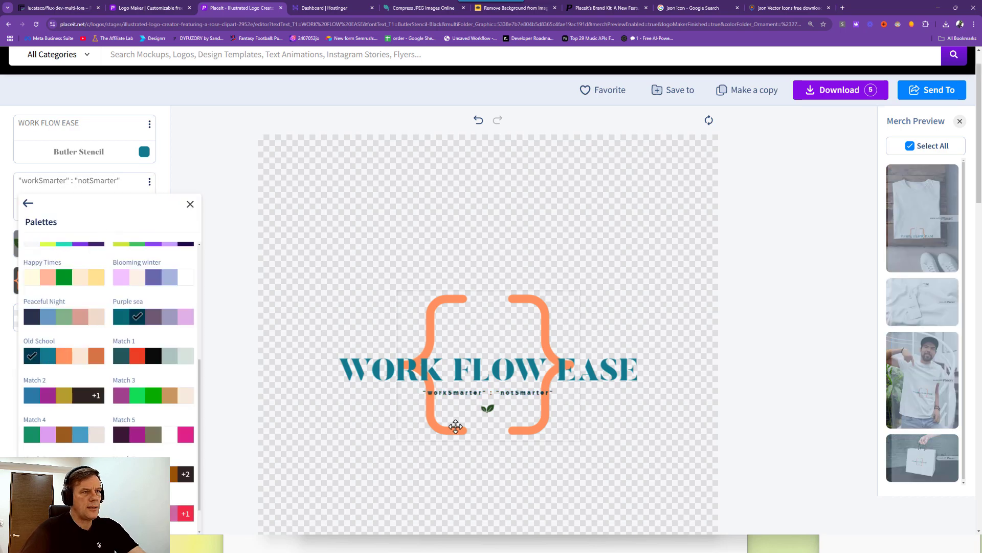
{"action": "left_click", "coordinate": [489, 411]}
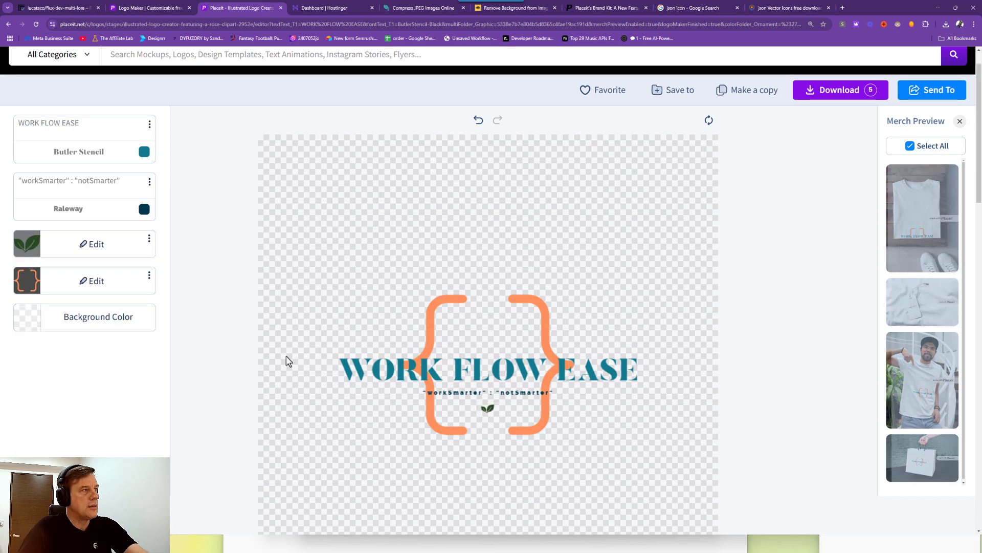
Hide the leaf graphic, then enlarge and recentre the orange braces around the title.
{"action": "left_click", "coordinate": [149, 239]}
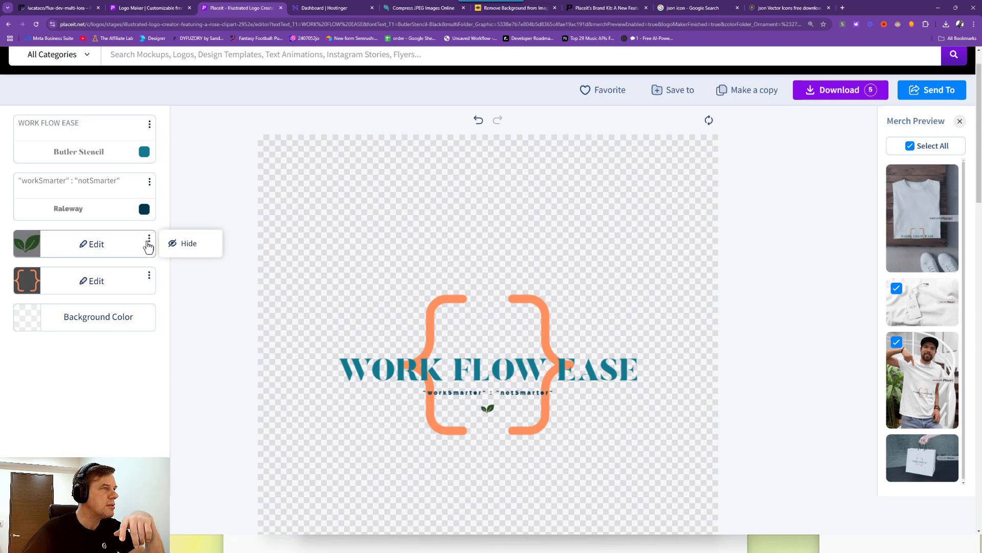
{"action": "left_click", "coordinate": [176, 247]}
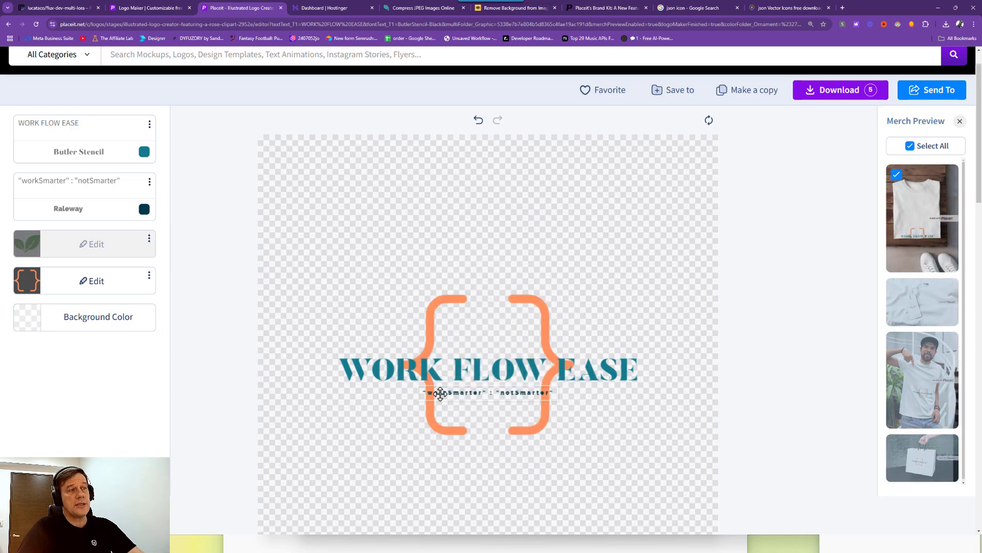
{"action": "left_click", "coordinate": [420, 424]}
{"action": "left_click_drag", "start_coordinate": [392, 442], "coordinate": [368, 454]}
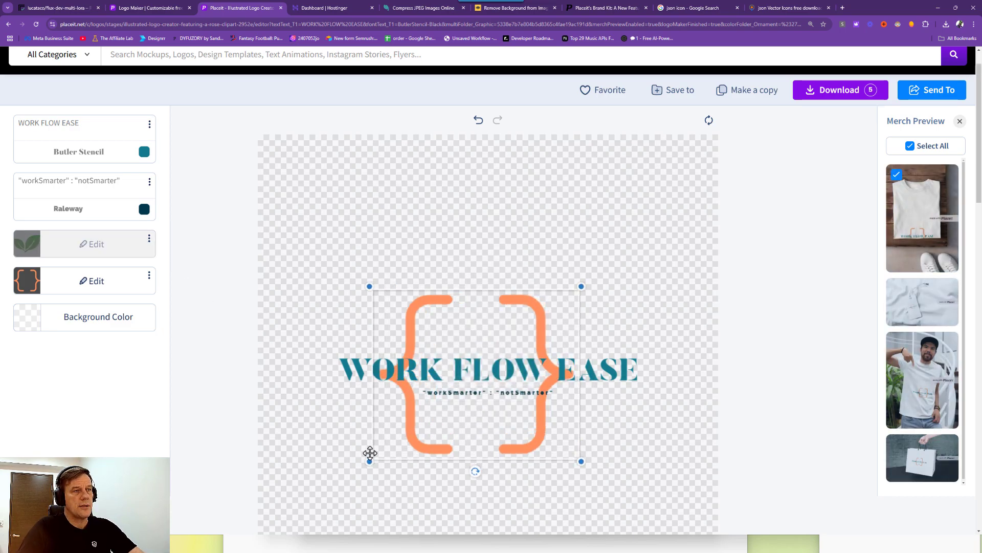
{"action": "left_click_drag", "start_coordinate": [531, 450], "coordinate": [561, 444]}
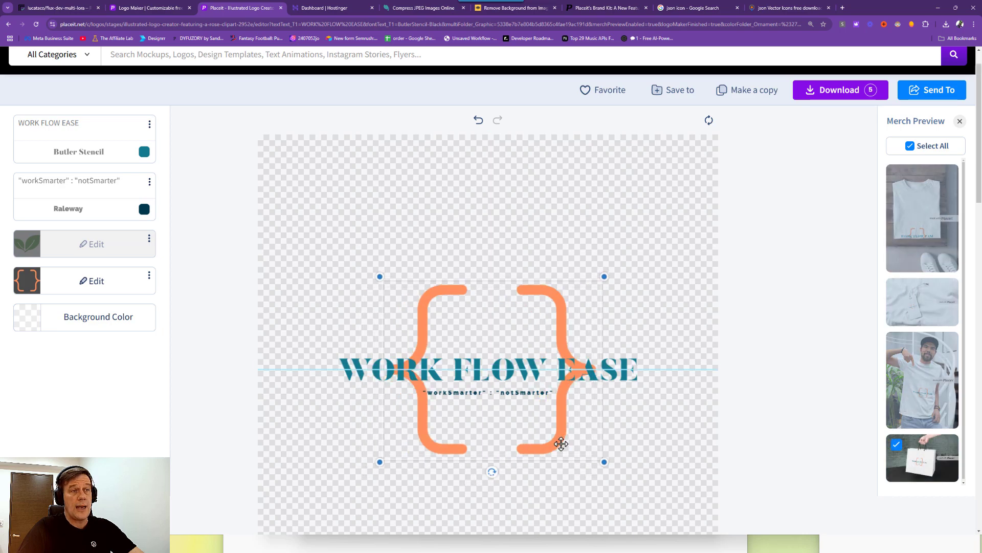
Enlarge the WORK FLOW EASE title and centre it across the canvas.
{"action": "left_click", "coordinate": [395, 366]}
{"action": "left_click_drag", "start_coordinate": [330, 352], "coordinate": [293, 334]}
{"action": "left_click_drag", "start_coordinate": [368, 358], "coordinate": [389, 362]}
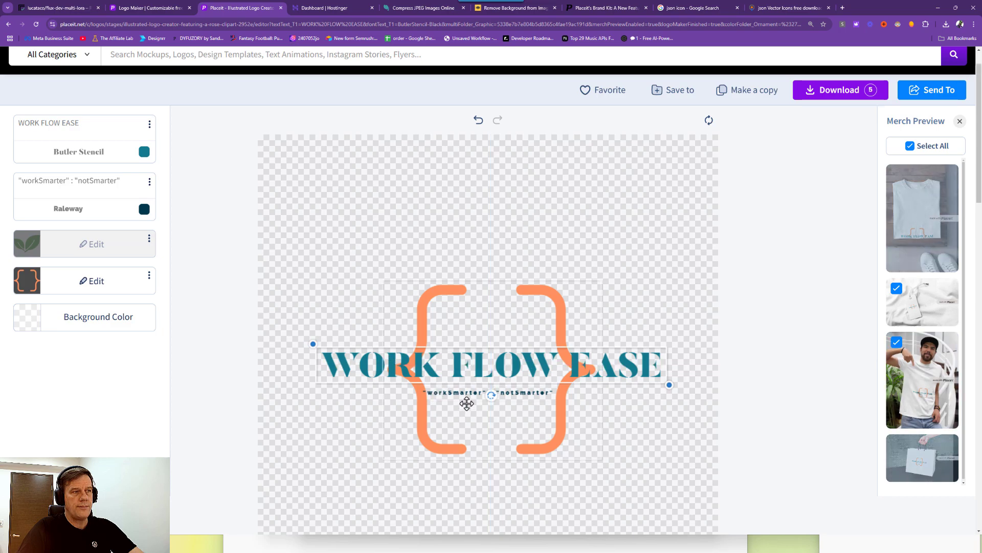
Enlarge the tagline and position it on the centre guide beneath the title.
{"action": "left_click", "coordinate": [498, 401]}
{"action": "left_click", "coordinate": [507, 401]}
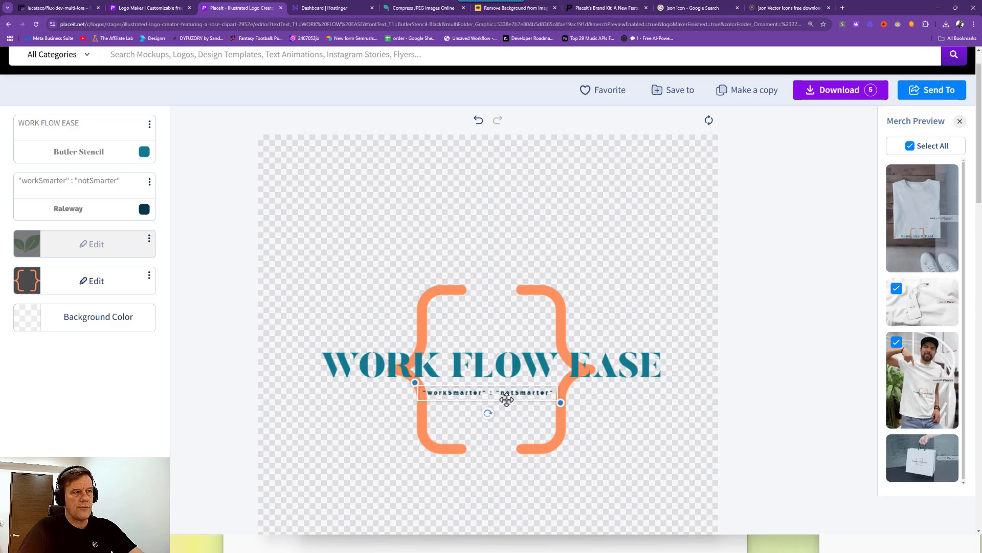
{"action": "left_click_drag", "start_coordinate": [563, 406], "coordinate": [605, 430]}
{"action": "left_click_drag", "start_coordinate": [544, 394], "coordinate": [658, 430]}
{"action": "left_click", "coordinate": [646, 389]}
{"action": "left_click", "coordinate": [566, 398]}
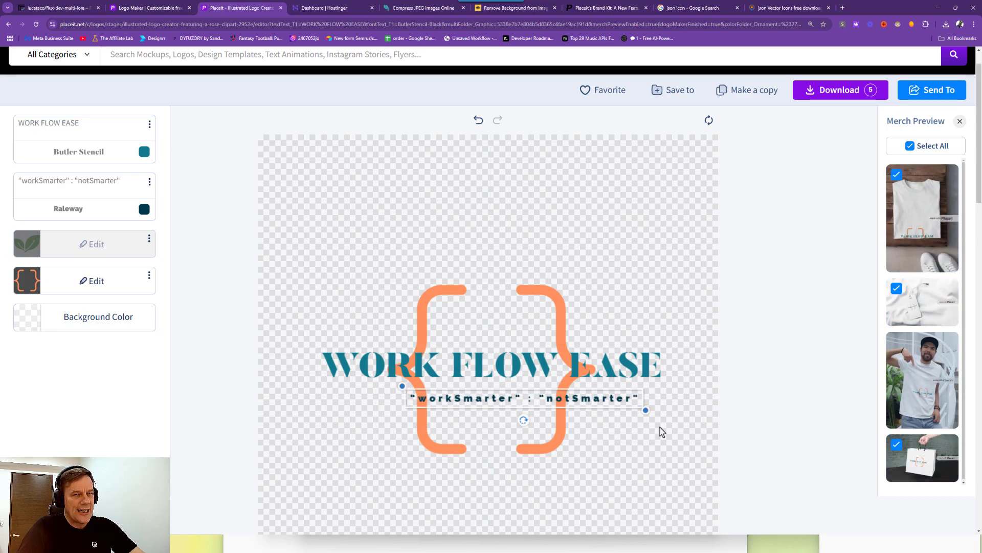
{"action": "left_click_drag", "start_coordinate": [571, 405], "coordinate": [559, 402]}
{"action": "double_click", "coordinate": [558, 403]}
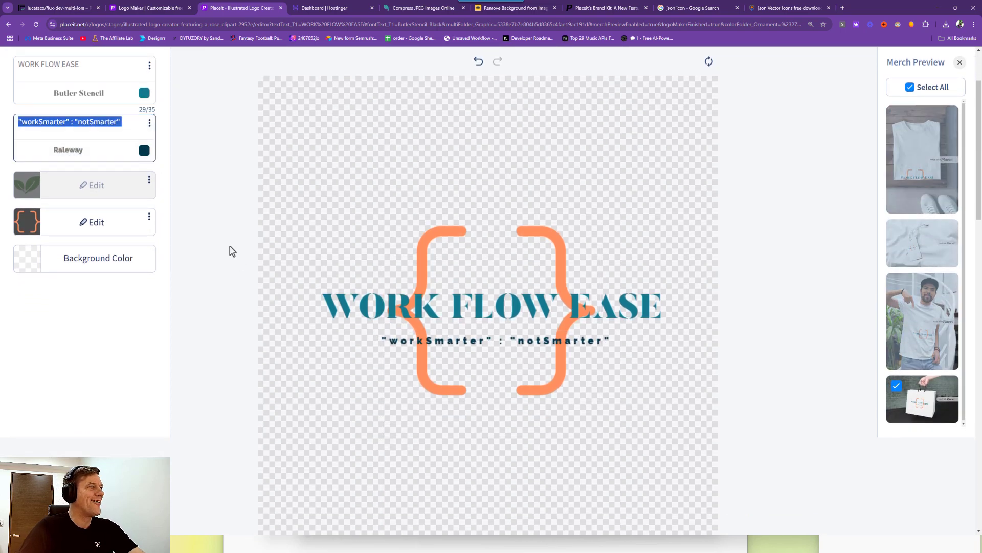
Widen the title and tagline and centre both inside the orange braces.
{"action": "left_click", "coordinate": [90, 123]}
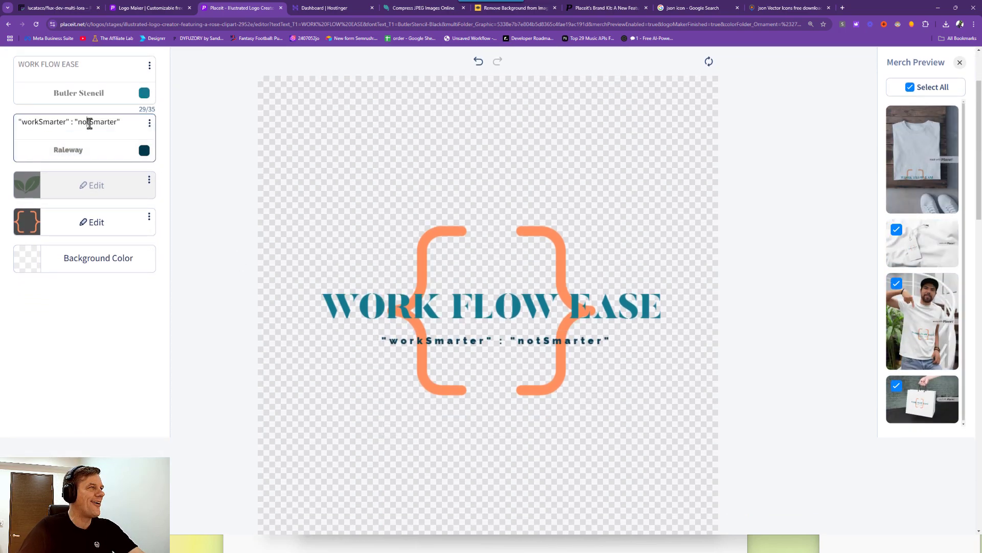
{"action": "left_click_drag", "start_coordinate": [88, 123], "coordinate": [109, 124]}
{"action": "left_click", "coordinate": [91, 123]}
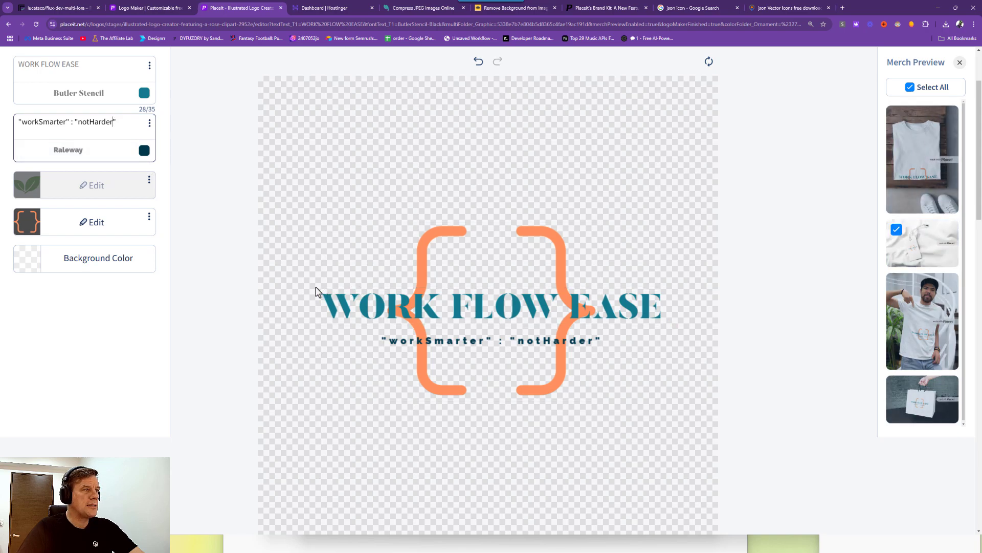
{"action": "mouse_move", "coordinate": [316, 292]}
{"action": "left_mouse_down"}
{"action": "mouse_move", "coordinate": [283, 266]}
{"action": "mouse_move", "coordinate": [331, 288]}
{"action": "left_mouse_up"}
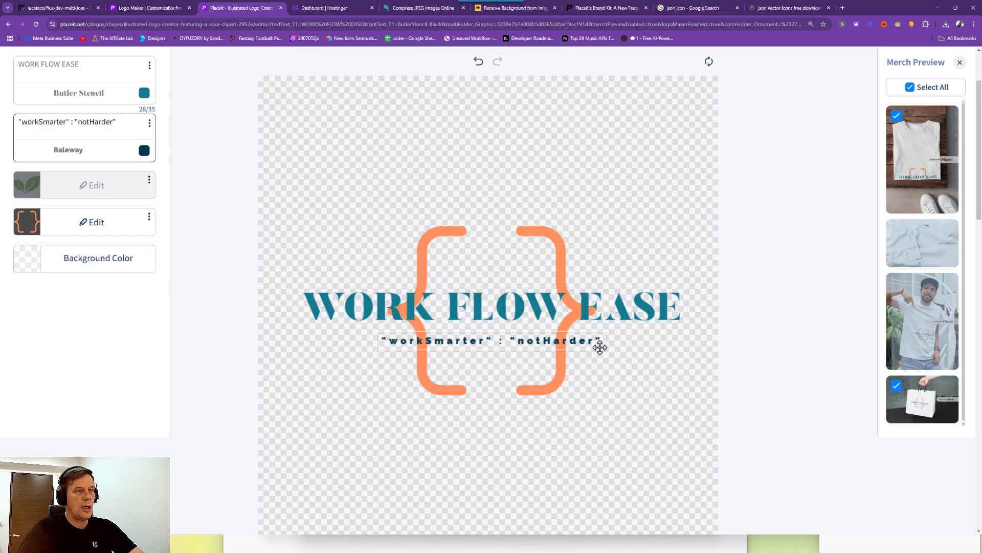
{"action": "left_click_drag", "start_coordinate": [599, 347], "coordinate": [659, 381]}
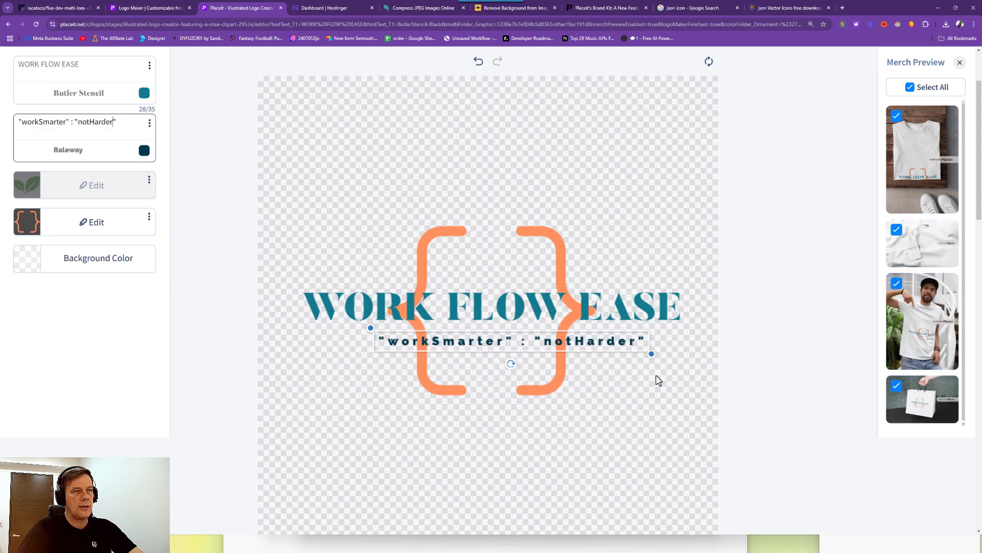
{"action": "left_click_drag", "start_coordinate": [604, 342], "coordinate": [591, 348]}
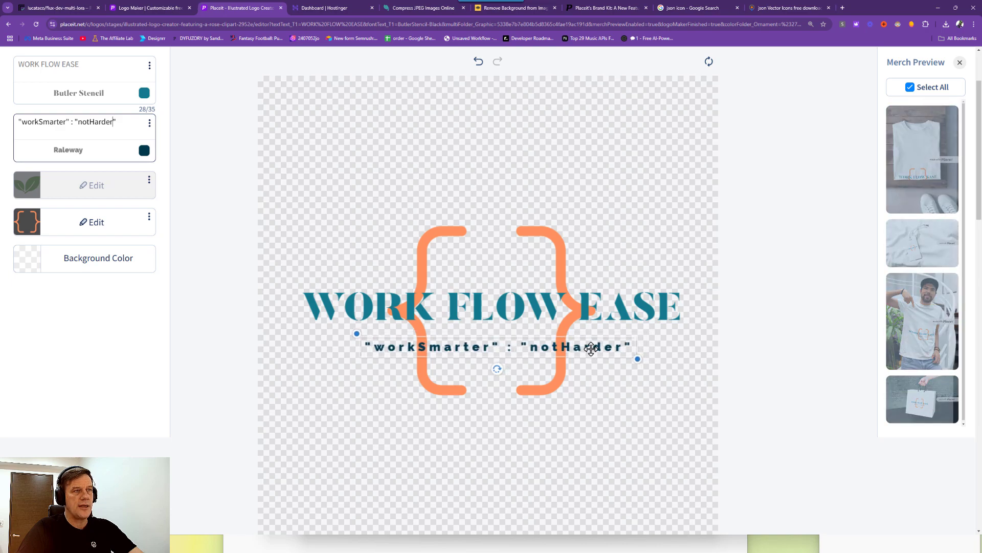
{"action": "left_click_drag", "start_coordinate": [512, 322], "coordinate": [510, 310]}
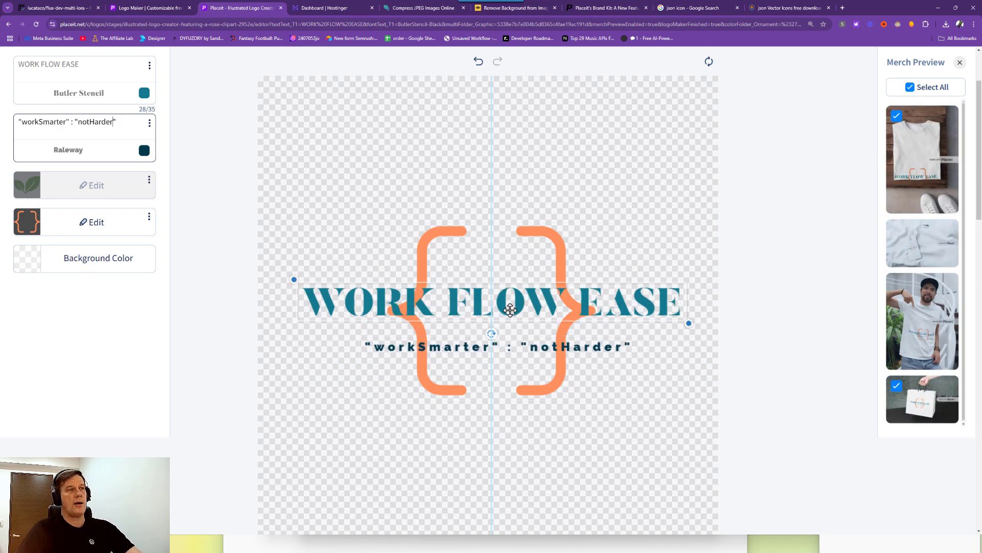
{"action": "left_click_drag", "start_coordinate": [516, 354], "coordinate": [511, 349]}
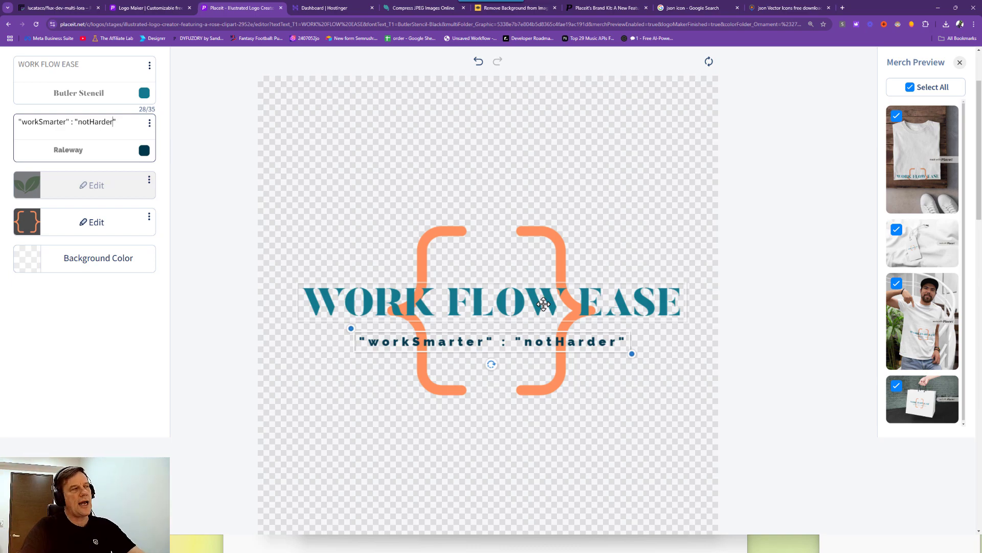
{"action": "left_click", "coordinate": [351, 280]}
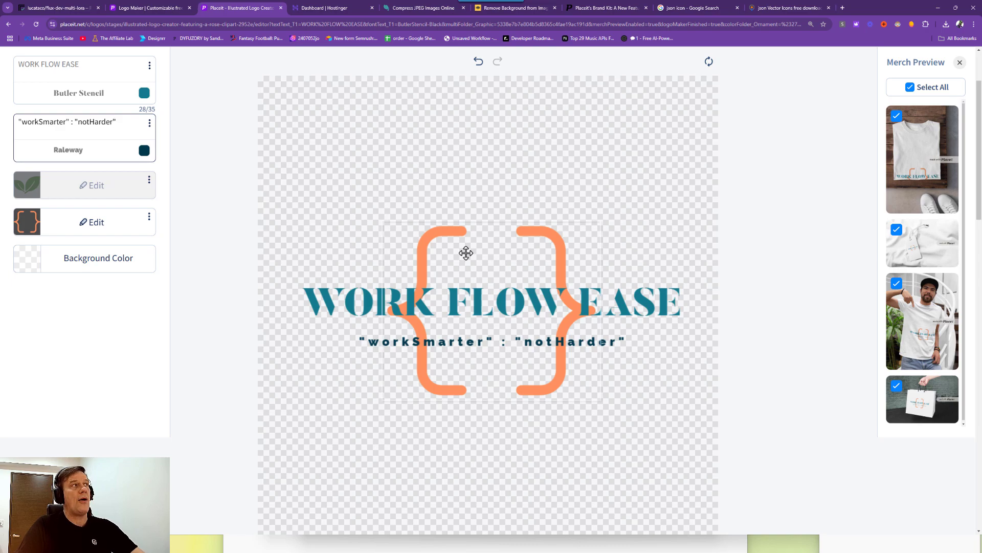
Check the stopwatch, then switch to the Chrome window with Canva.
{"action": "left_click", "coordinate": [192, 541]}
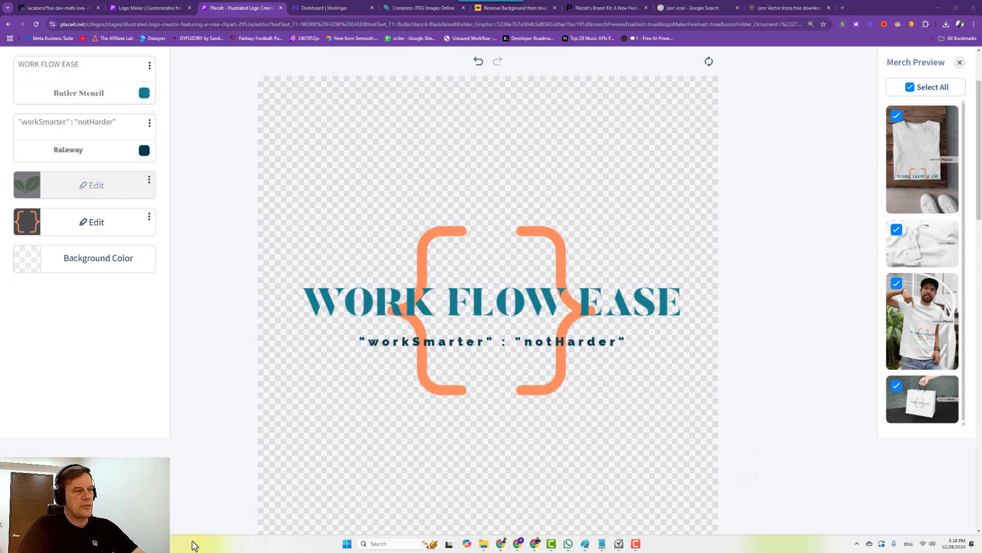
{"action": "left_click", "coordinate": [637, 546]}
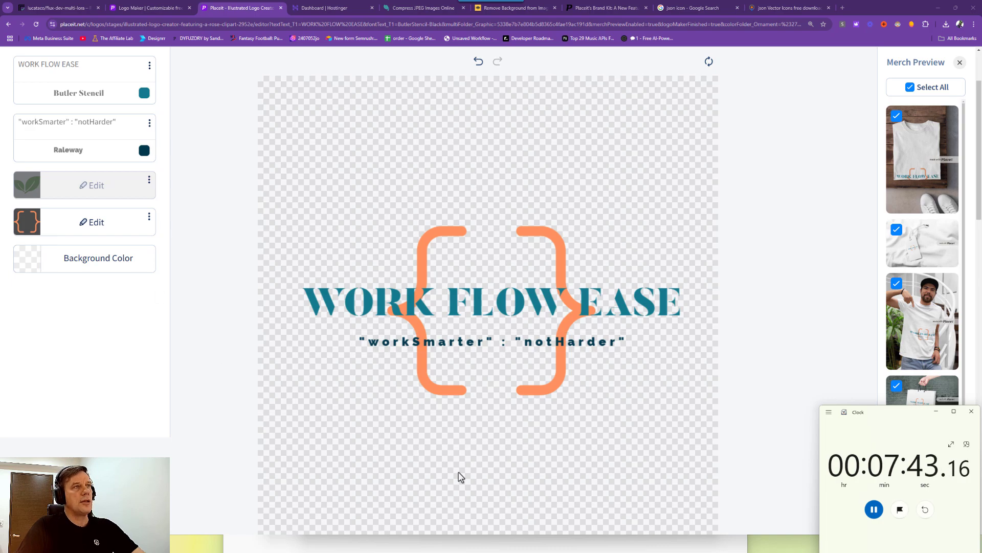
{"action": "mouse_move", "coordinate": [192, 543]}
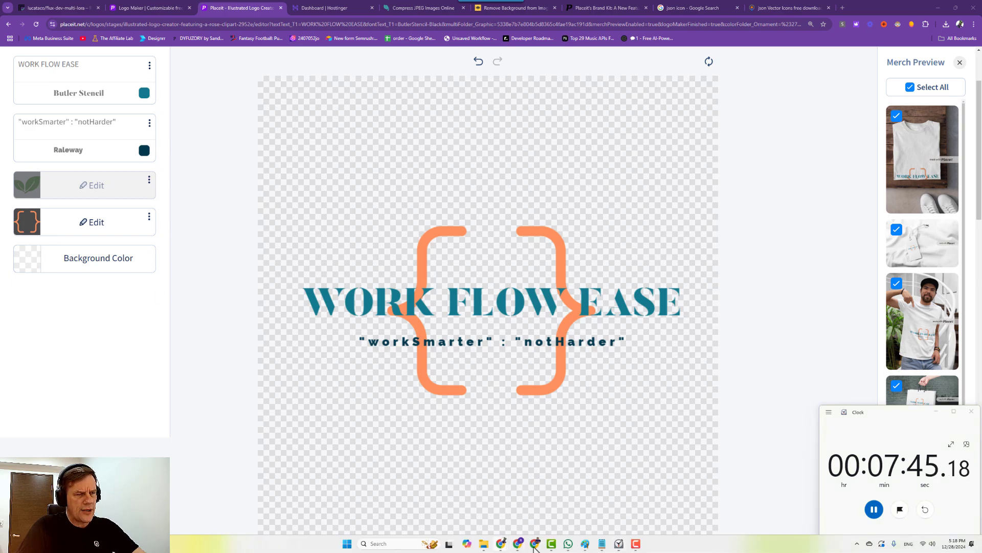
{"action": "left_click", "coordinate": [523, 545]}
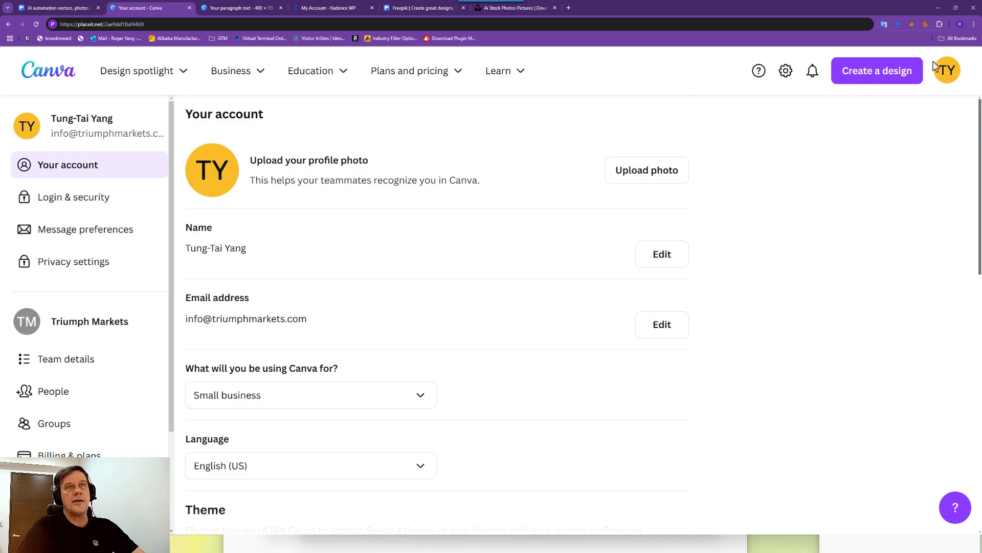
Create a blank custom-size 400 × 150 px design and show the Uploads panel.
{"action": "left_click", "coordinate": [883, 71]}
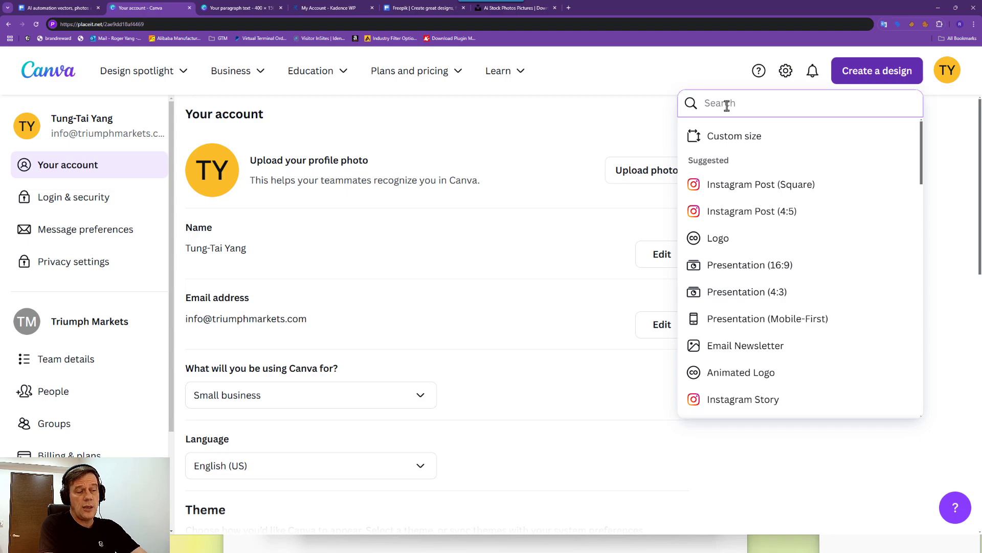
{"action": "type", "text": "450"}
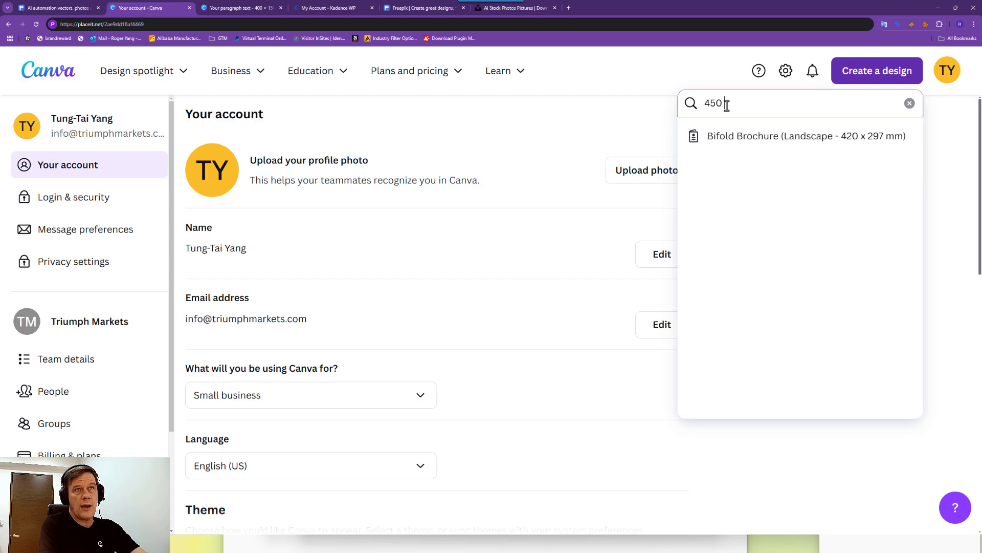
{"action": "key", "text": "BackSpace"}
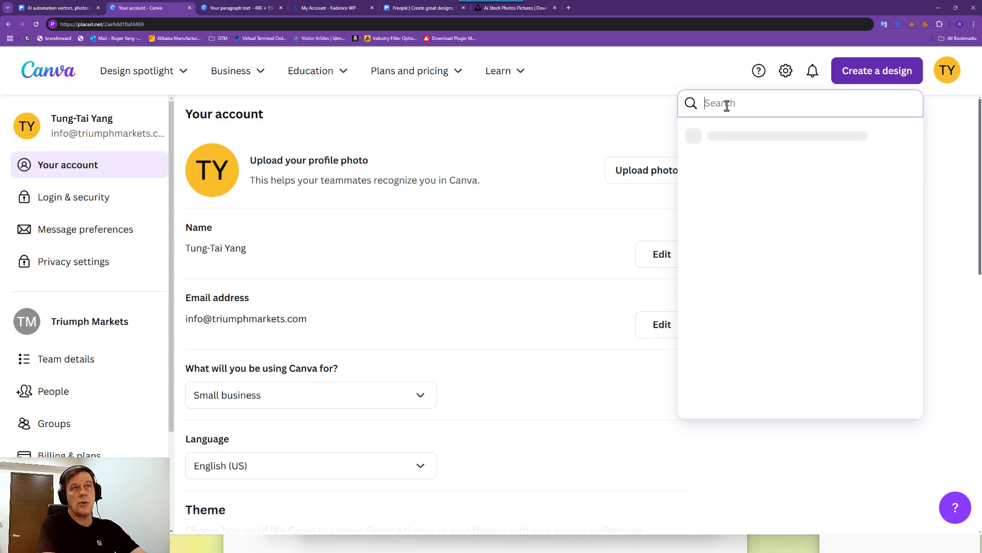
{"action": "left_click", "coordinate": [750, 136]}
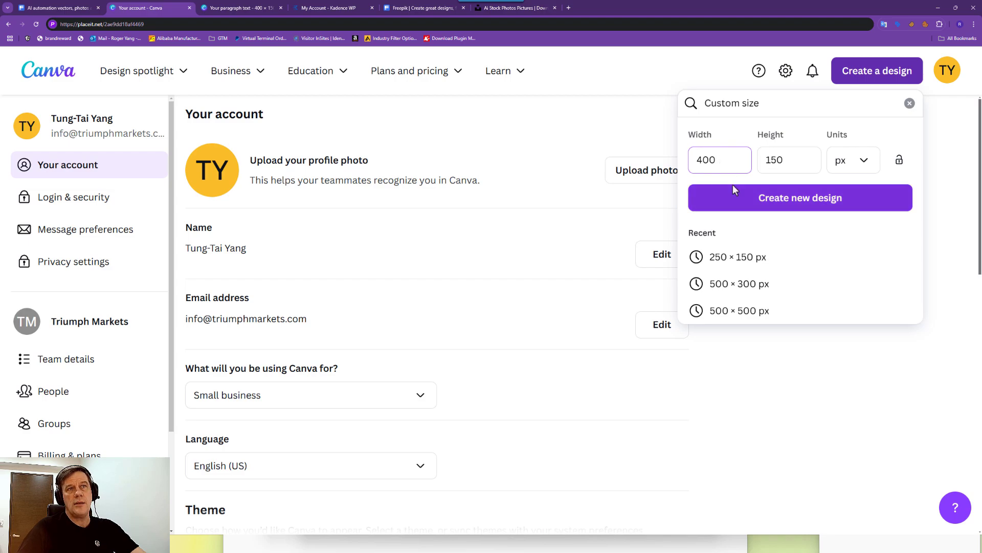
{"action": "left_click", "coordinate": [772, 203]}
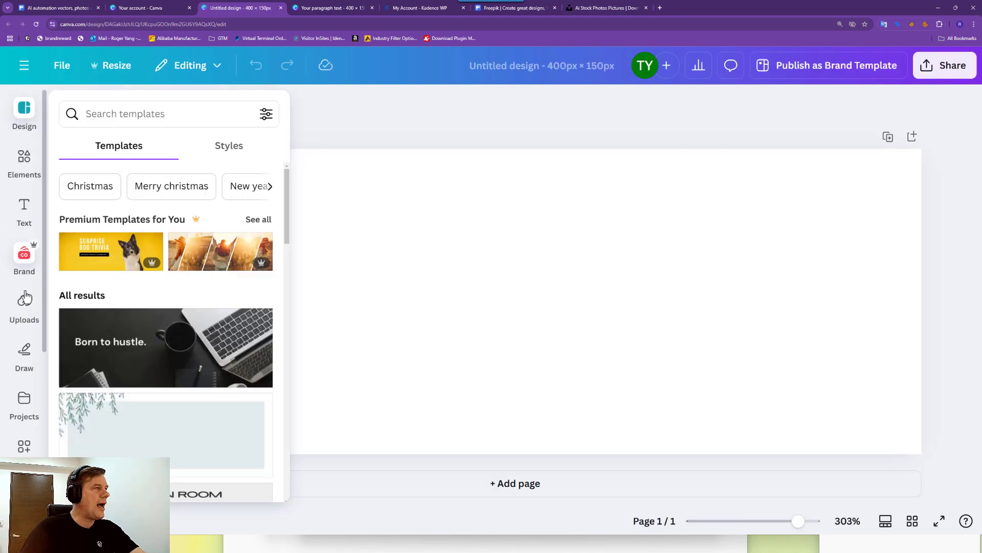
{"action": "left_click", "coordinate": [25, 313]}
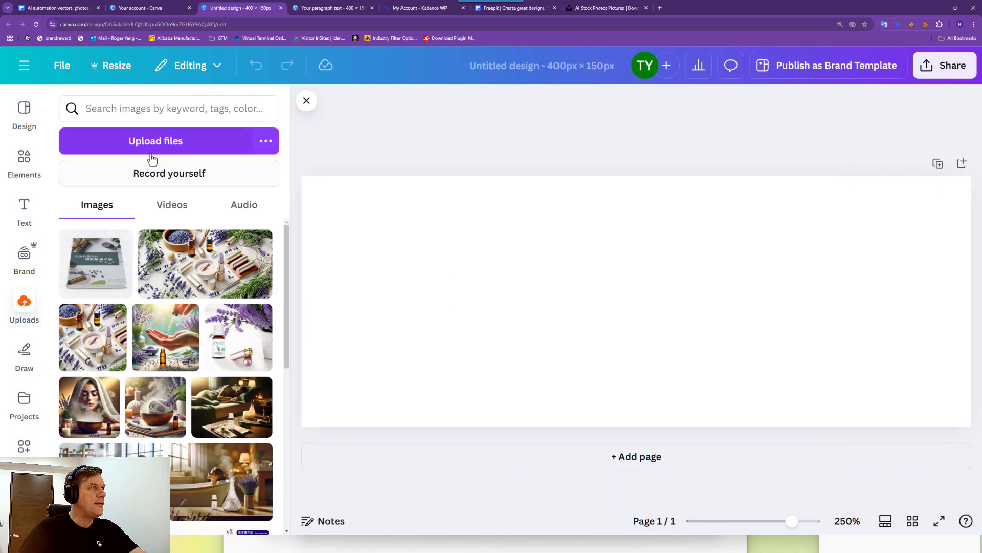
Upload json-5-512 and place the braces image at the design's left edge.
{"action": "left_click", "coordinate": [157, 150]}
{"action": "double_click", "coordinate": [268, 114]}
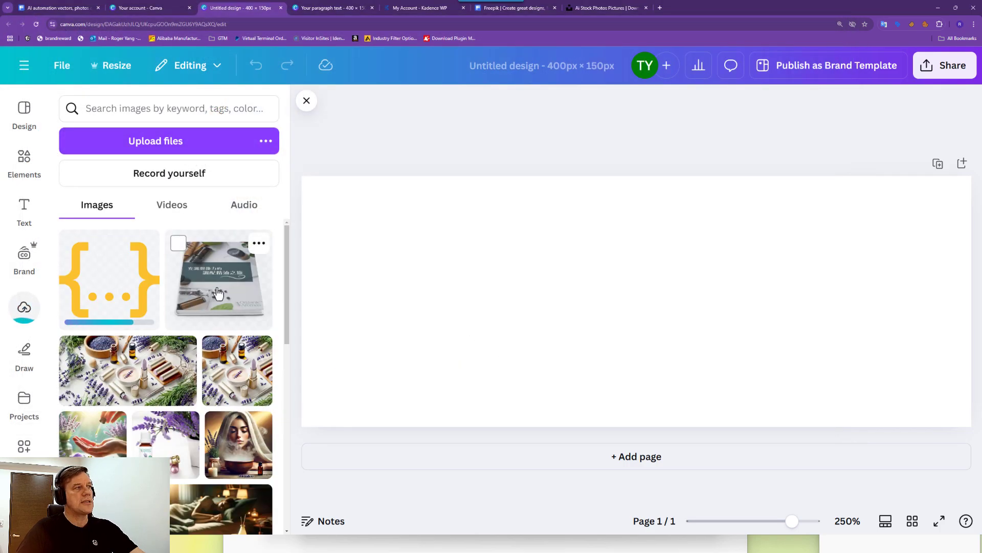
{"action": "left_click", "coordinate": [113, 278]}
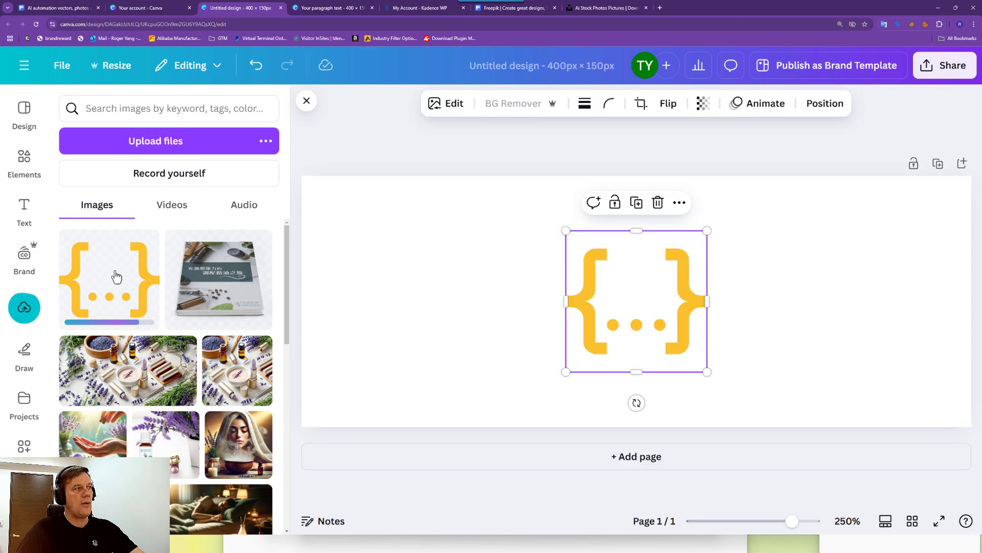
{"action": "left_click_drag", "start_coordinate": [589, 286], "coordinate": [326, 281]}
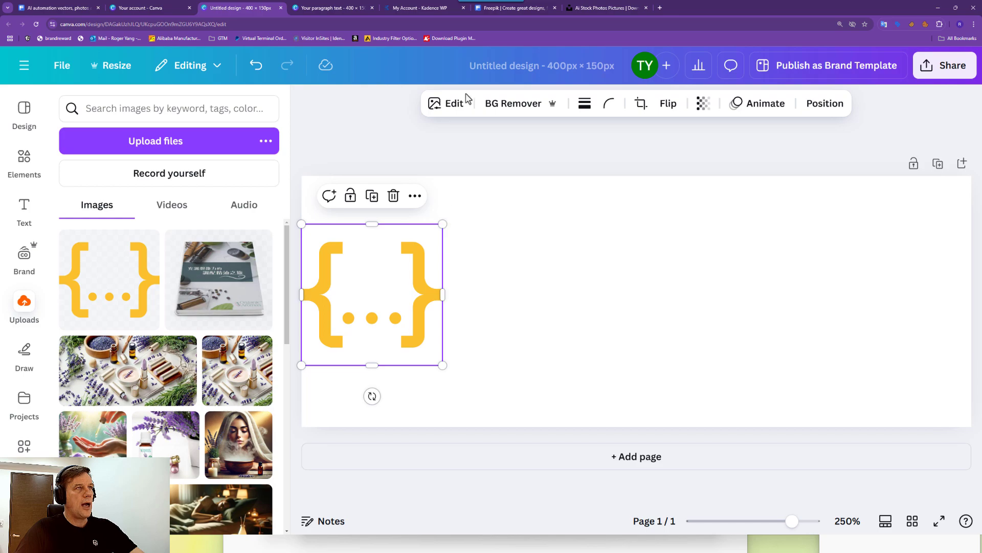
Give the braces image the Amber duotone preset.
{"action": "left_click", "coordinate": [440, 104]}
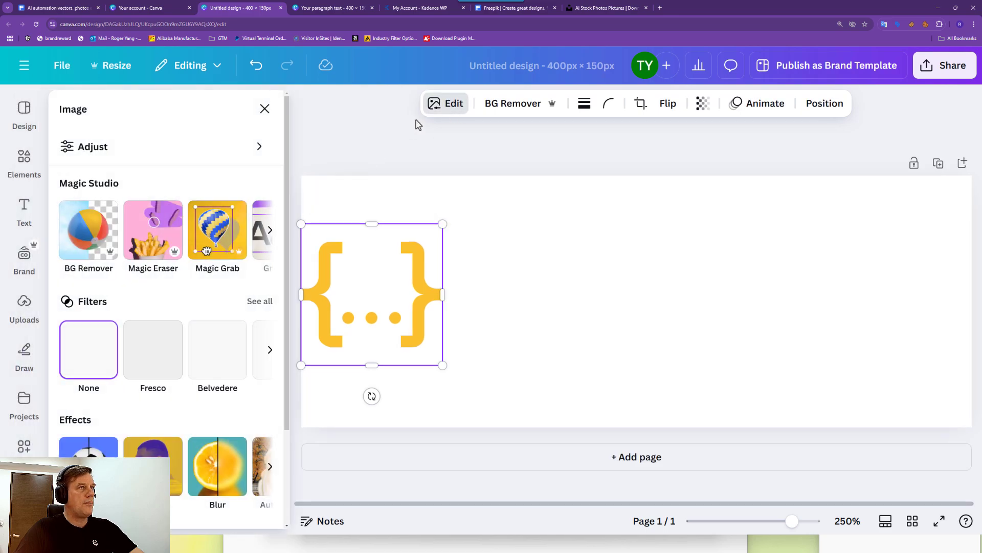
{"action": "scroll", "coordinate": [110, 437], "scroll_direction": "down", "scroll_amount": 2}
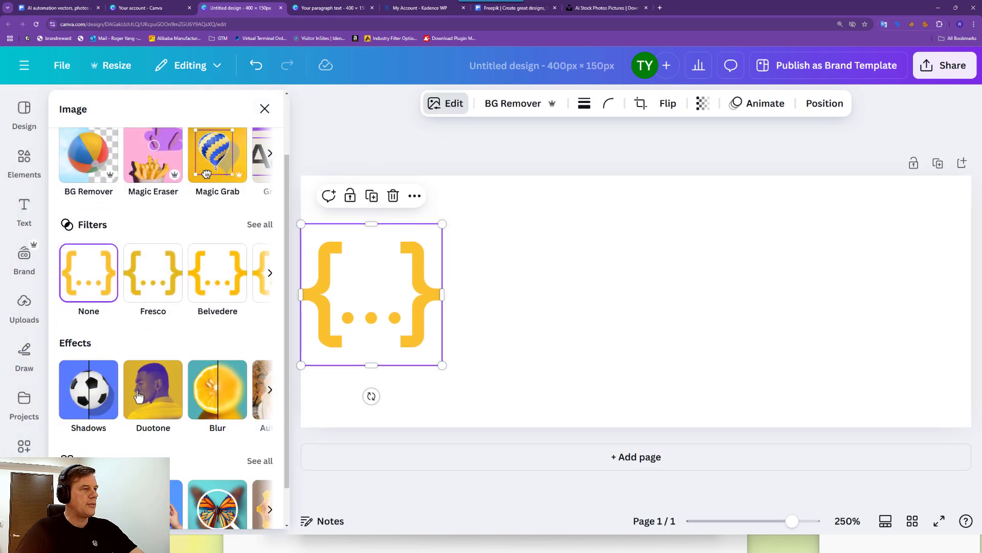
{"action": "left_click", "coordinate": [145, 389]}
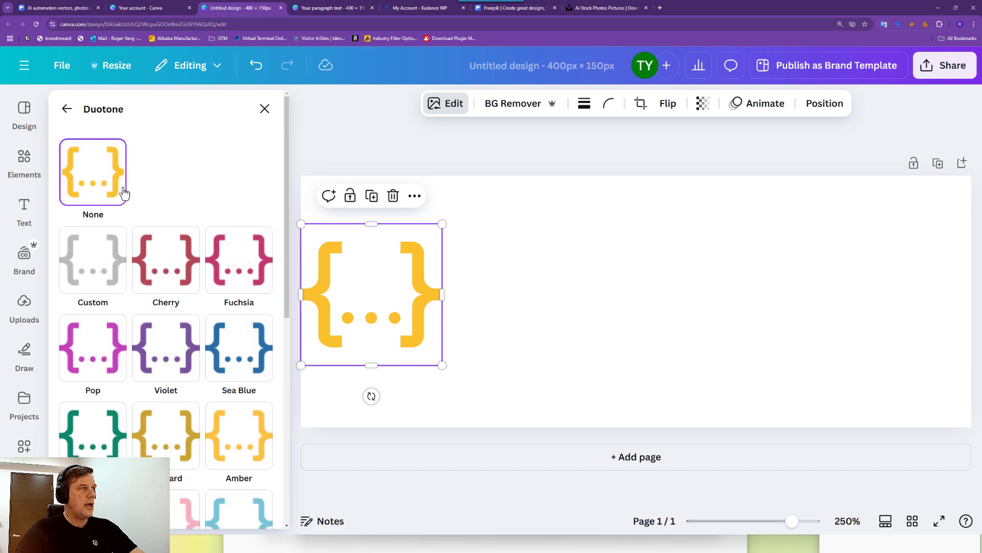
{"action": "scroll", "coordinate": [210, 401], "scroll_direction": "down", "scroll_amount": 2}
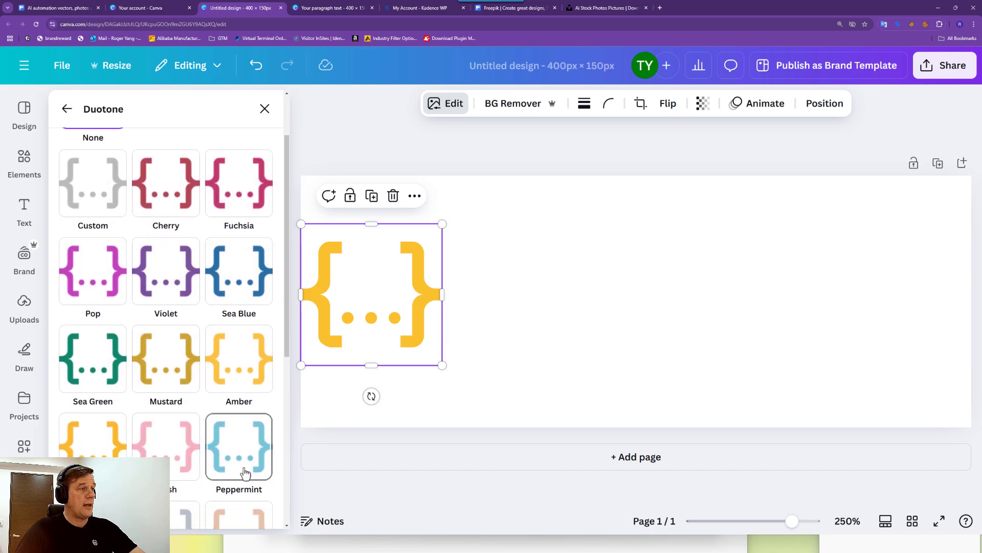
{"action": "left_click", "coordinate": [249, 372]}
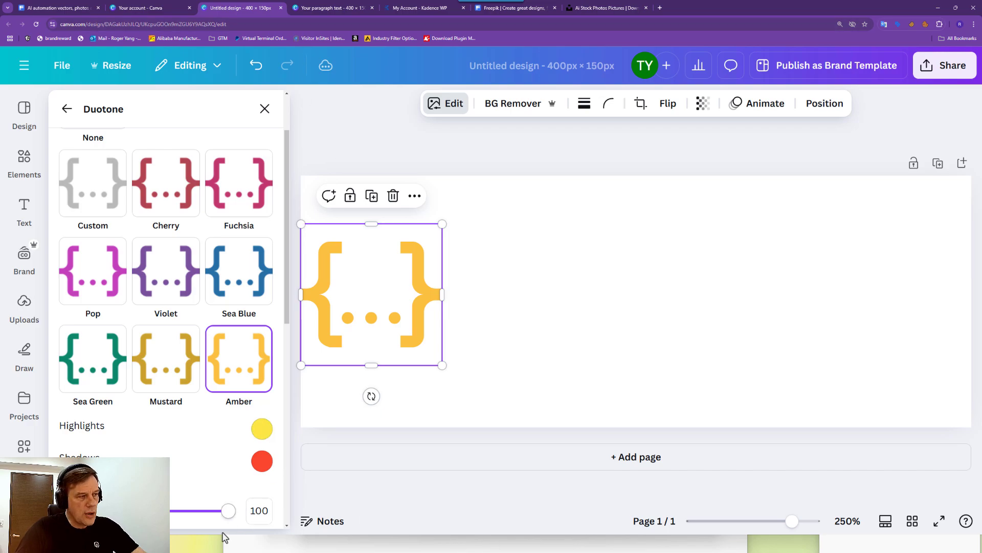
Back in Placeit, browse the WORK FLOW EASE title's colour tabs and palette list.
{"action": "mouse_move", "coordinate": [385, 545]}
{"action": "mouse_move", "coordinate": [503, 548]}
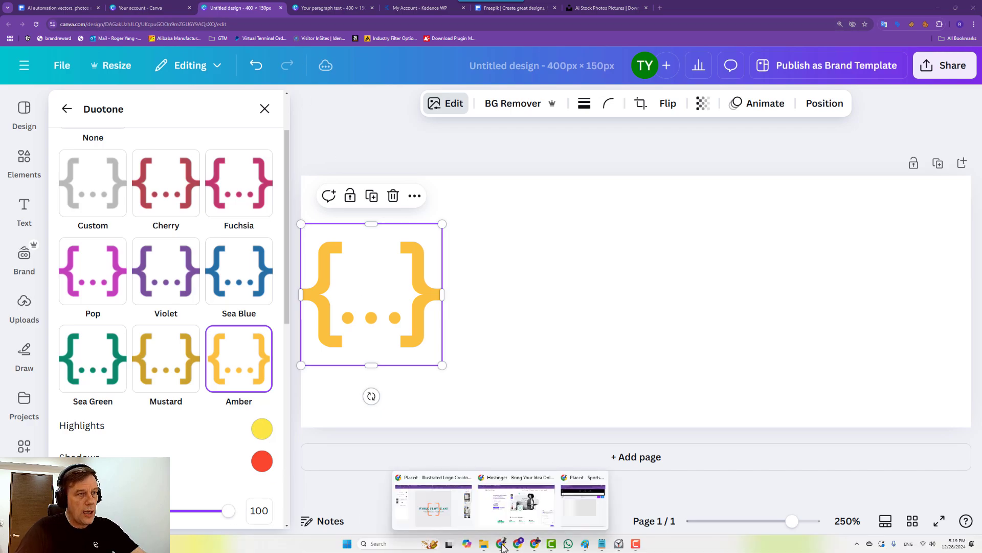
{"action": "left_click", "coordinate": [433, 503]}
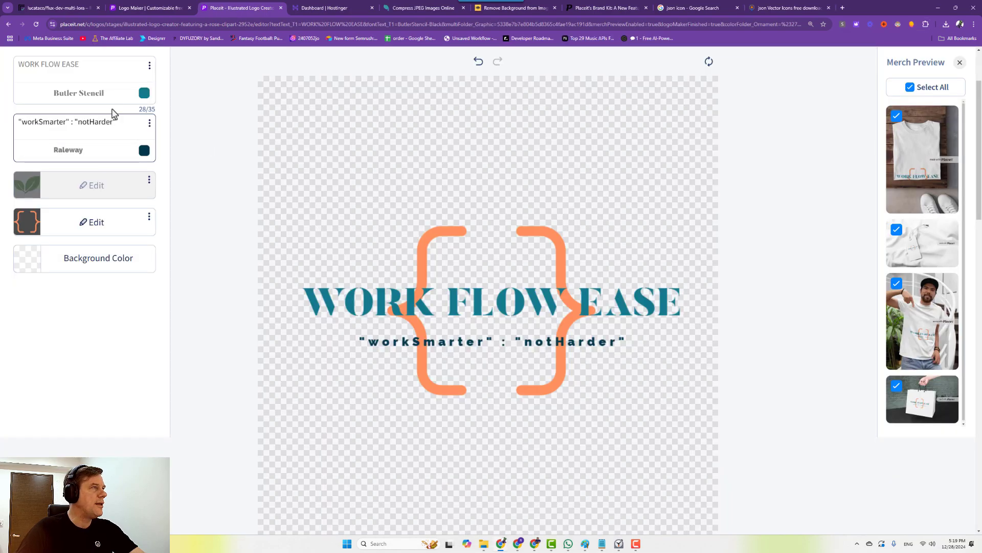
{"action": "left_click", "coordinate": [145, 94]}
{"action": "scroll", "coordinate": [180, 132], "scroll_direction": "up", "scroll_amount": 2}
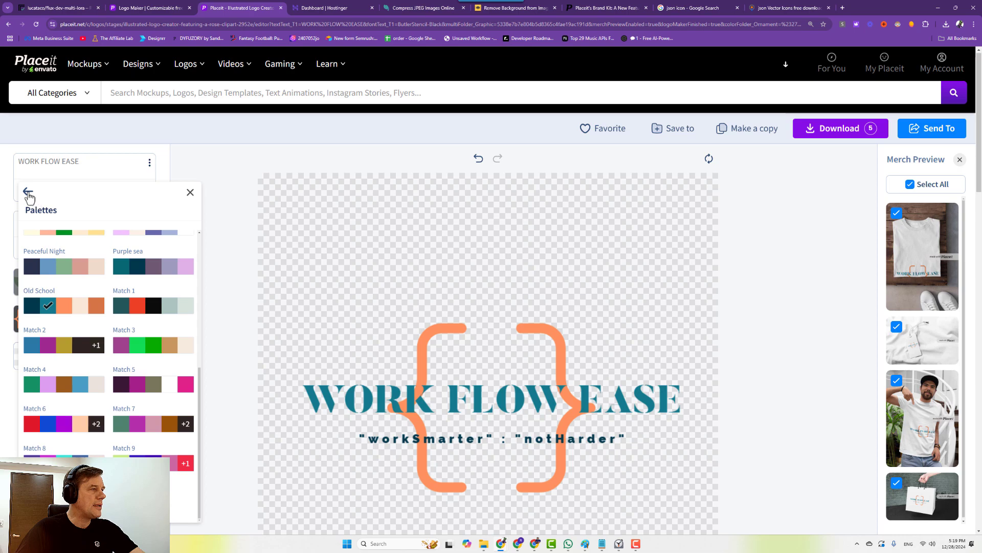
{"action": "left_click", "coordinate": [28, 192]}
{"action": "left_click", "coordinate": [171, 220]}
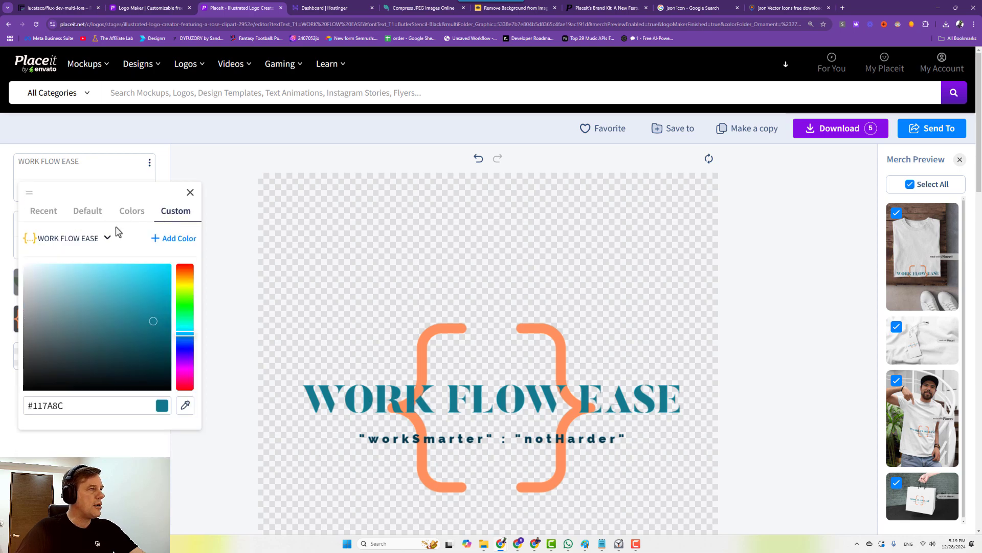
{"action": "left_click", "coordinate": [131, 212]}
{"action": "scroll", "coordinate": [59, 288], "scroll_direction": "down", "scroll_amount": 2}
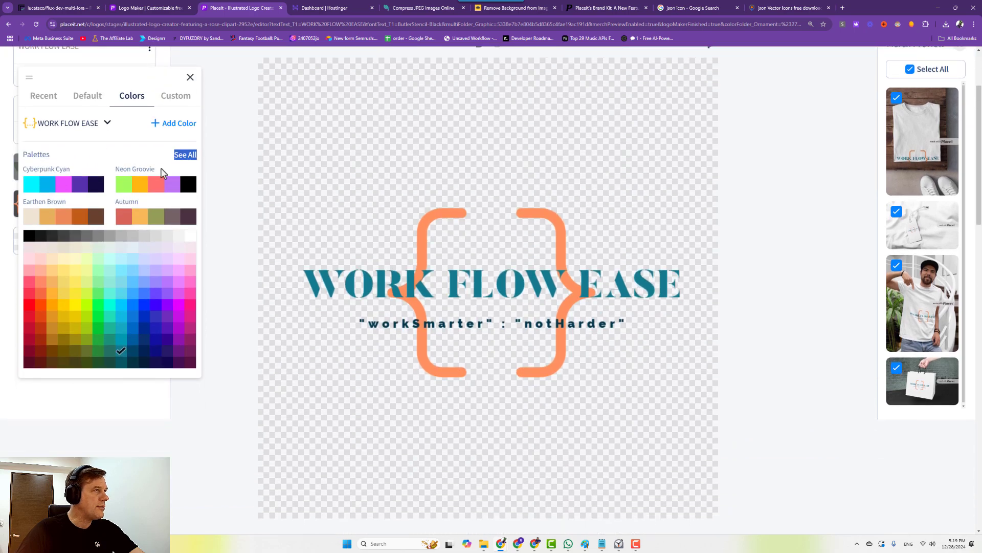
{"action": "left_click", "coordinate": [180, 155]}
{"action": "scroll", "coordinate": [9, 277], "scroll_direction": "up", "scroll_amount": 1}
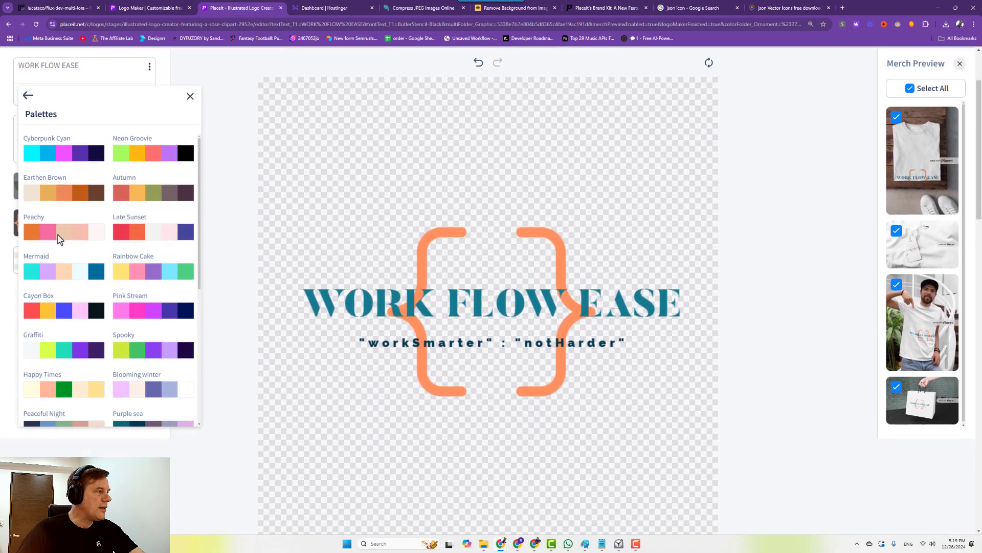
{"action": "scroll", "coordinate": [65, 245], "scroll_direction": "down", "scroll_amount": 1}
{"action": "scroll", "coordinate": [66, 245], "scroll_direction": "down", "scroll_amount": 3}
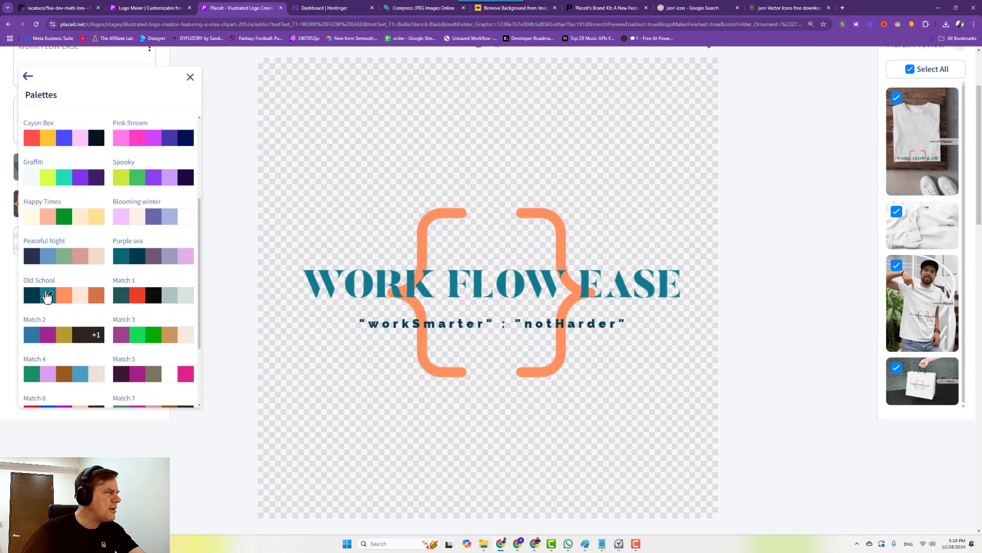
{"action": "scroll", "coordinate": [69, 275], "scroll_direction": "up", "scroll_amount": 8}
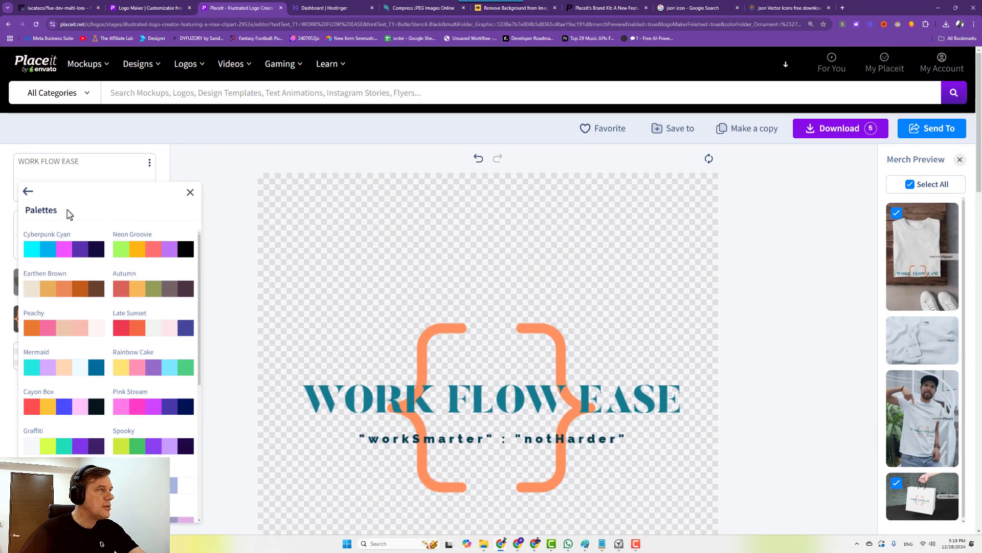
{"action": "left_click", "coordinate": [27, 191]}
Copy the title's teal hex #117A8C and return to the Canva design.
{"action": "left_click", "coordinate": [175, 211]}
{"action": "left_click_drag", "start_coordinate": [88, 409], "coordinate": [27, 416]}
{"action": "key", "text": "ctrl+c"}
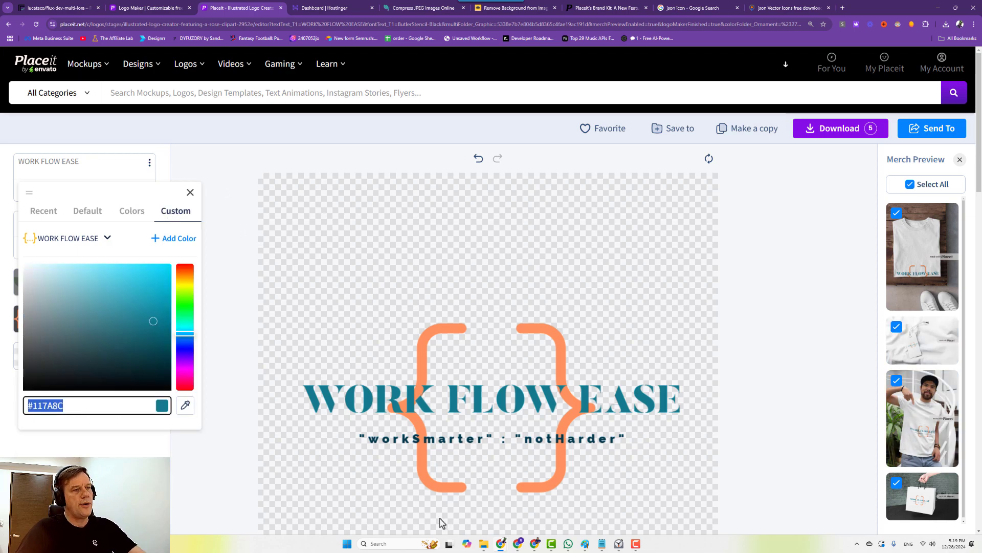
{"action": "left_click", "coordinate": [516, 536]}
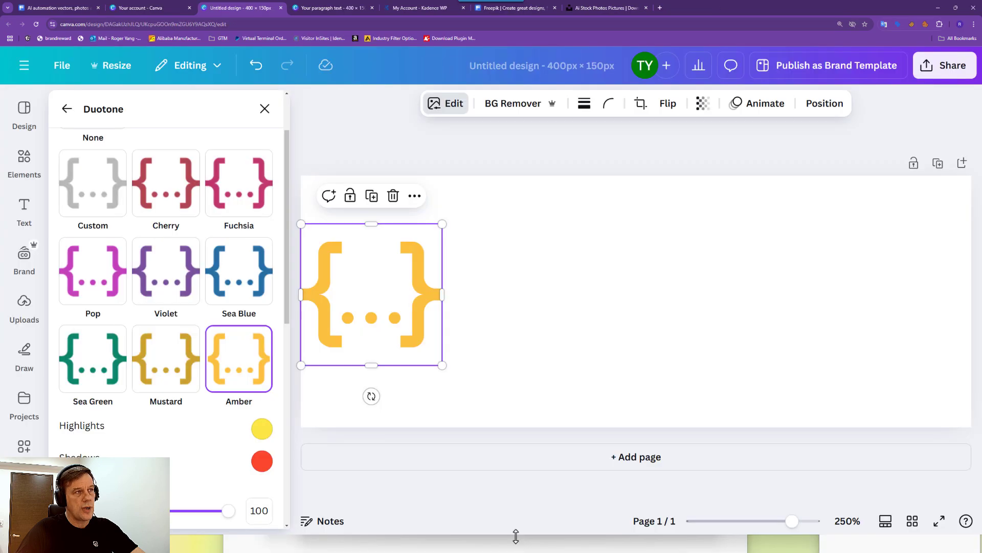
Set both duotone Highlights and Shadows to #117A8C, then return to Placeit.
{"action": "left_click", "coordinate": [266, 432]}
{"action": "key", "text": "ctrl+v"}
{"action": "left_click", "coordinate": [262, 460]}
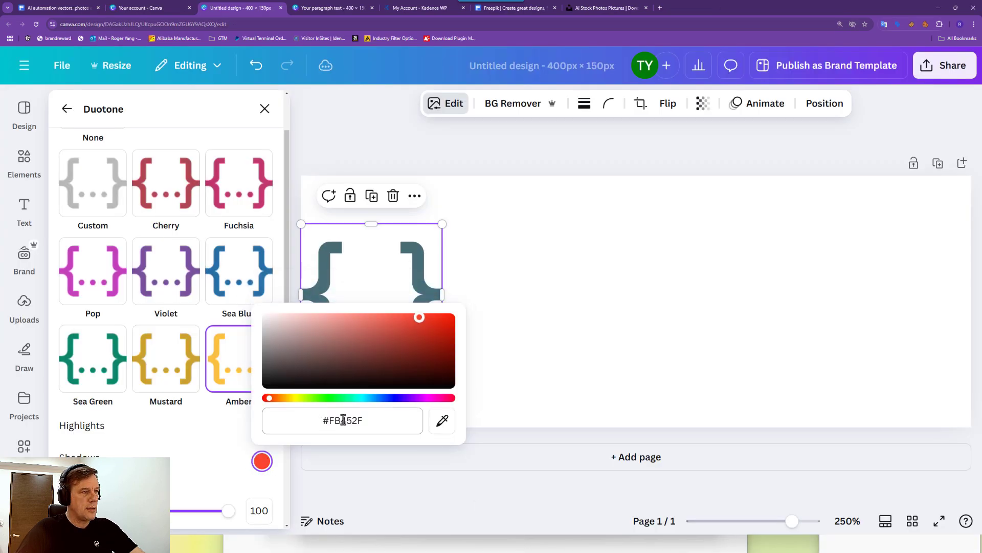
{"action": "left_click", "coordinate": [343, 420]}
{"action": "key", "text": "ctrl+v"}
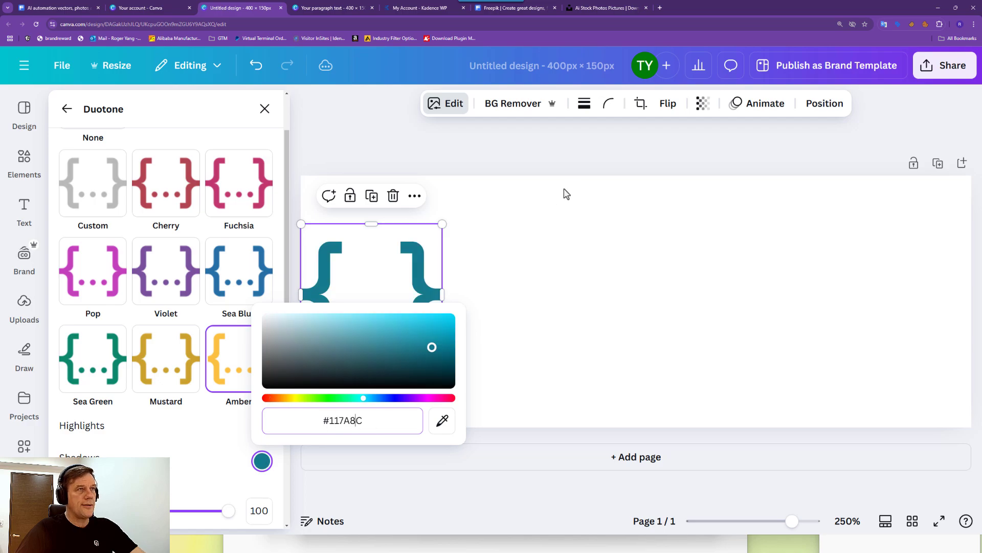
{"action": "key", "text": "Escape"}
{"action": "key", "text": "Escape"}
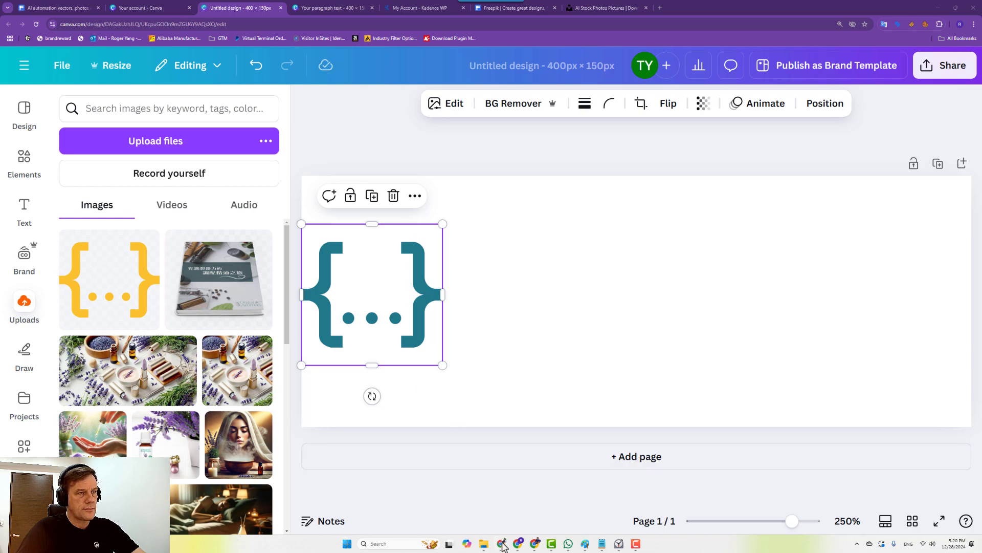
{"action": "mouse_move", "coordinate": [499, 540]}
{"action": "left_click", "coordinate": [444, 510]}
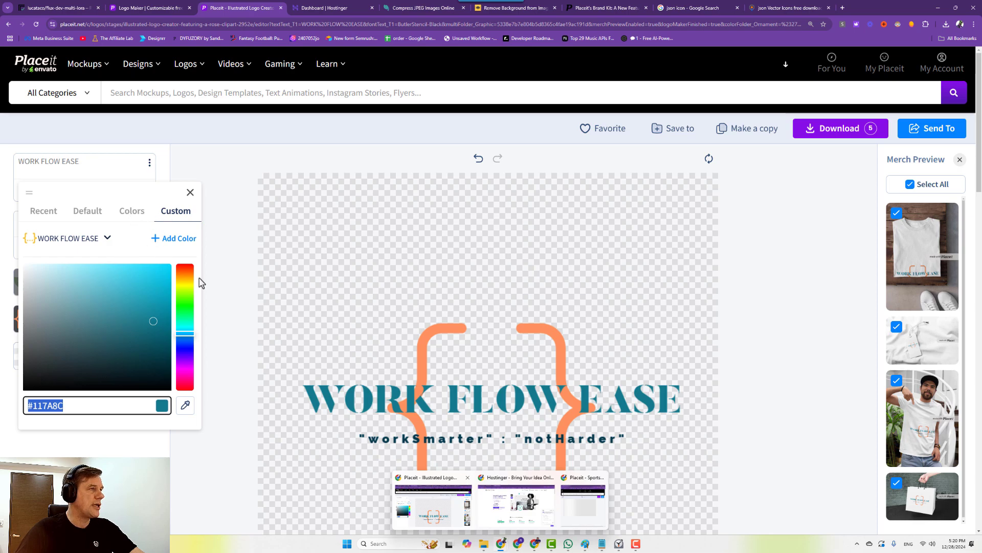
Make the title Old School orange, copy its hex #FF925D, and return to Canva.
{"action": "left_click", "coordinate": [133, 215]}
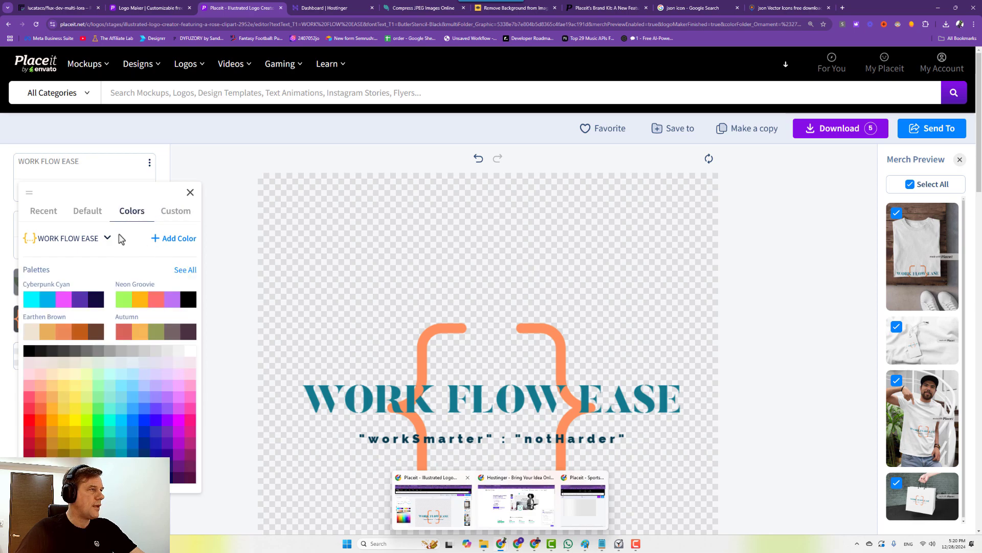
{"action": "left_click", "coordinate": [186, 270]}
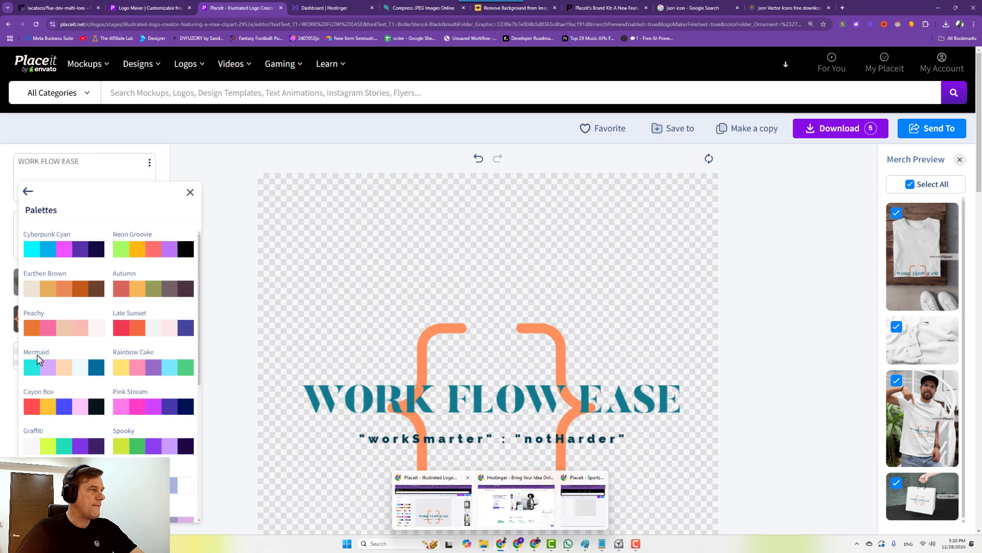
{"action": "scroll", "coordinate": [37, 358], "scroll_direction": "down", "scroll_amount": 3}
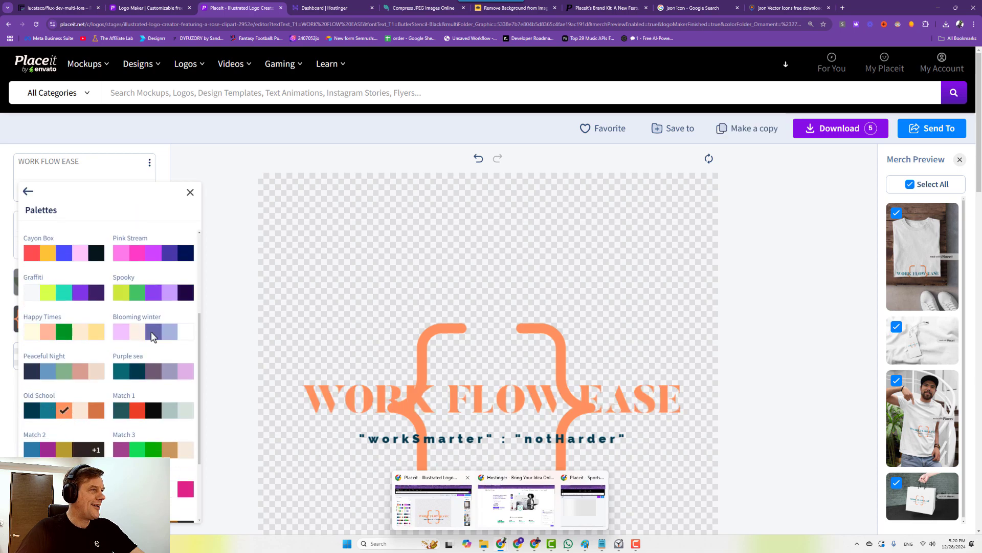
{"action": "scroll", "coordinate": [156, 244], "scroll_direction": "up", "scroll_amount": 3}
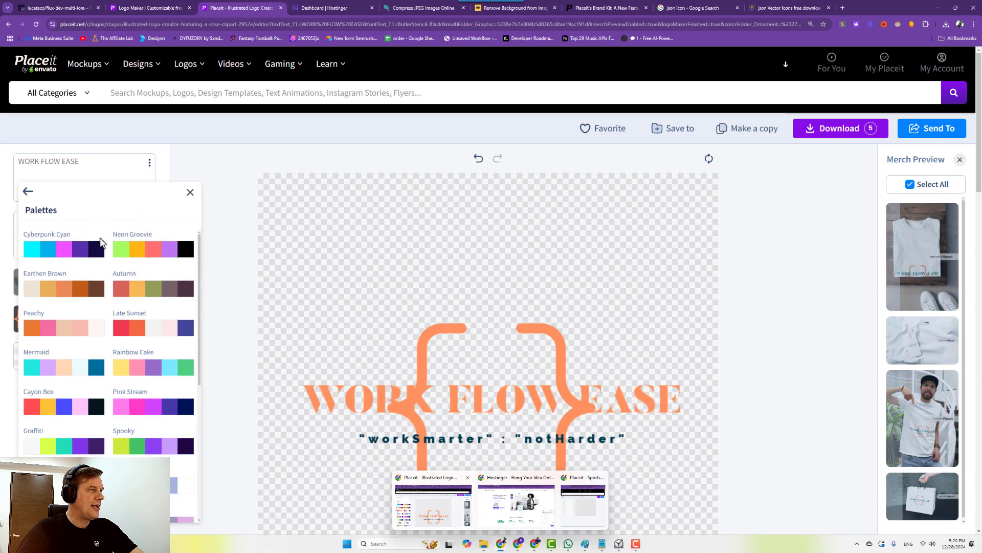
{"action": "left_click", "coordinate": [27, 191]}
{"action": "left_click", "coordinate": [176, 210]}
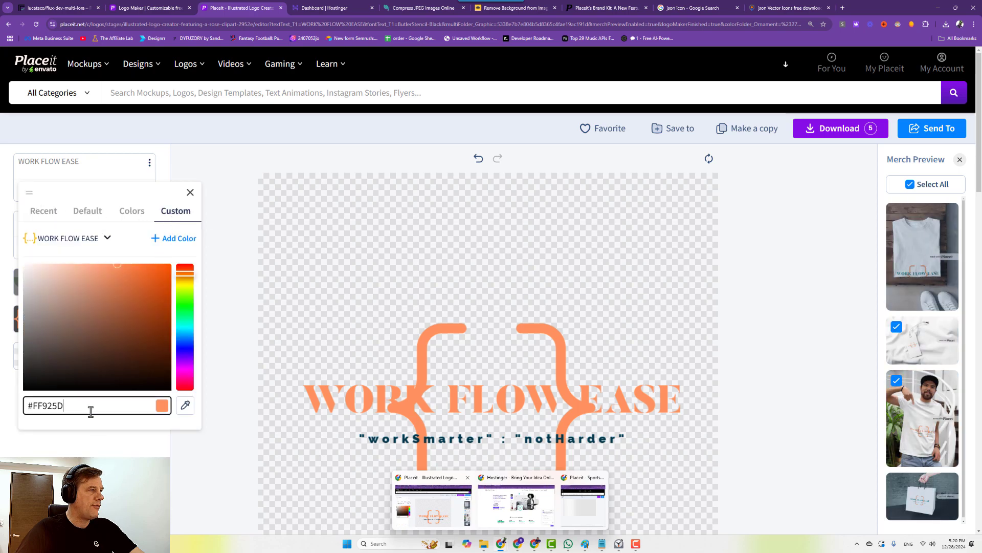
{"action": "triple_click", "coordinate": [92, 407]}
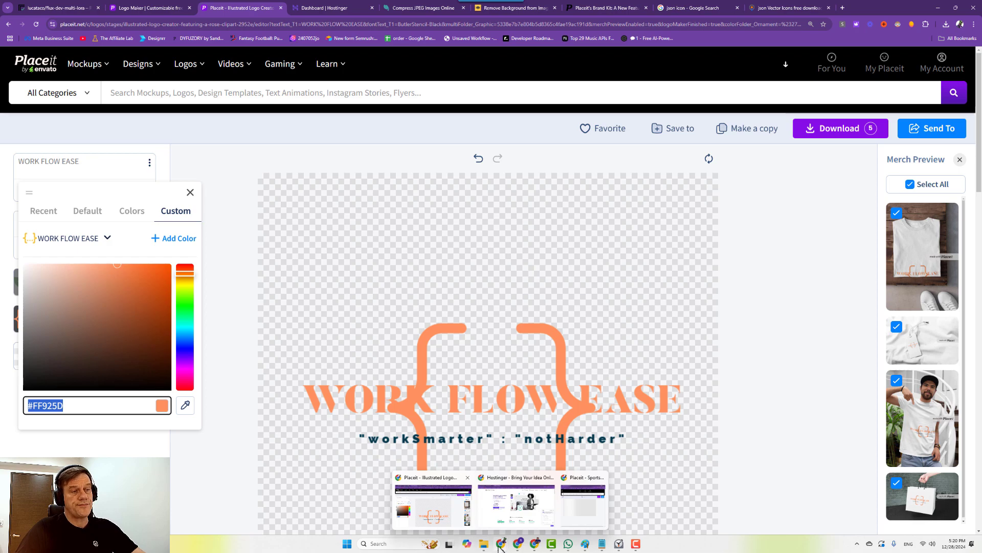
{"action": "left_click", "coordinate": [518, 545]}
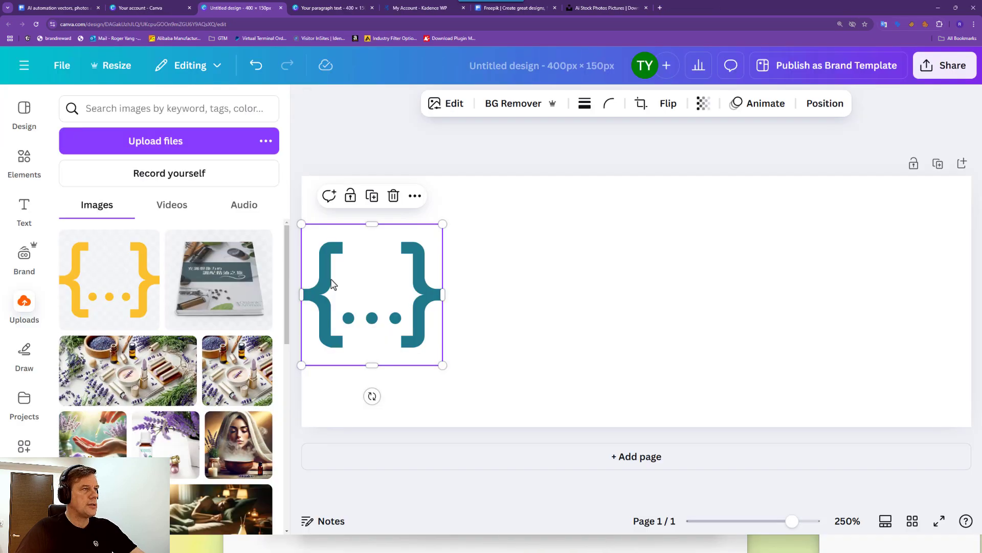
Preview the Latte and Tundra filters on the teal braces image.
{"action": "left_click", "coordinate": [453, 104]}
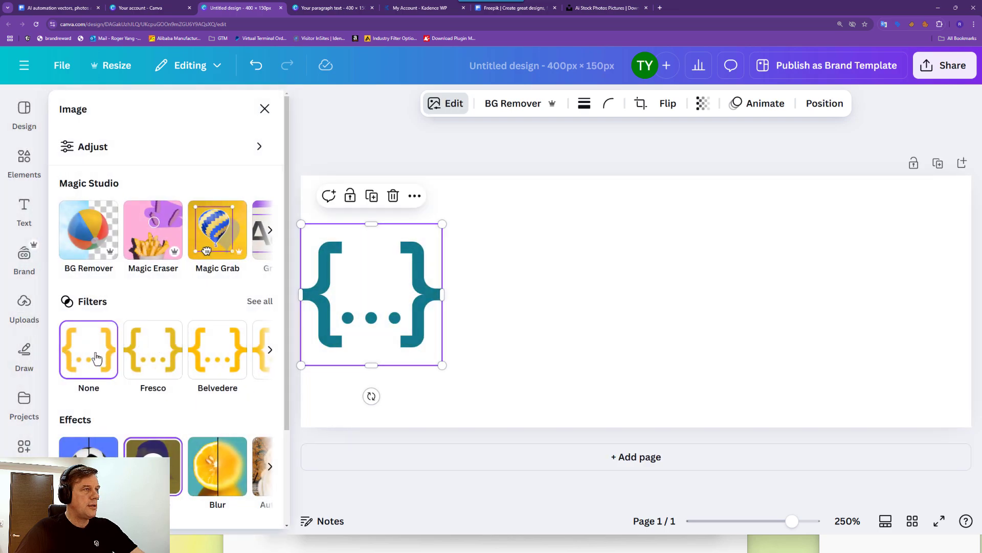
{"action": "left_click", "coordinate": [267, 307]}
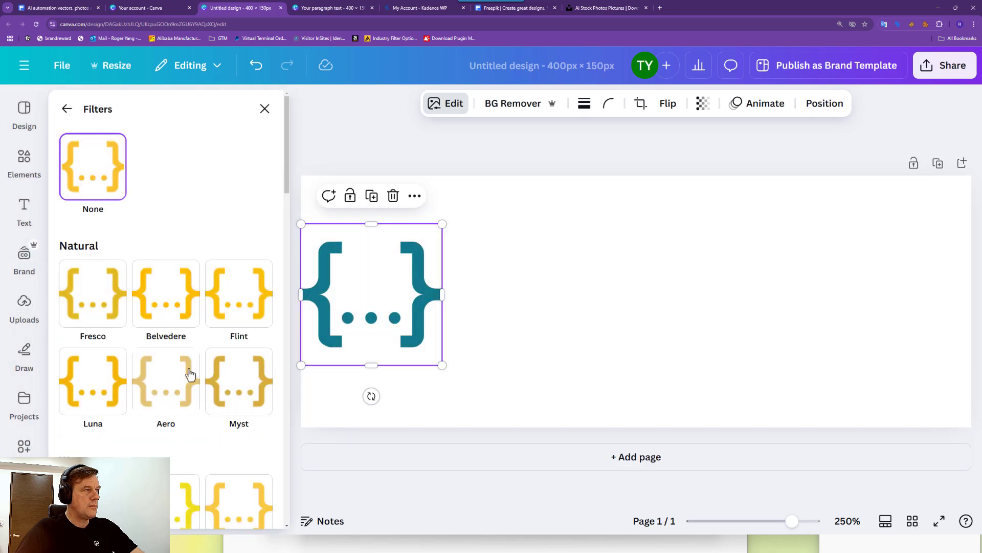
{"action": "scroll", "coordinate": [232, 401], "scroll_direction": "down", "scroll_amount": 3}
{"action": "left_click", "coordinate": [233, 379]}
{"action": "scroll", "coordinate": [241, 404], "scroll_direction": "down", "scroll_amount": 5}
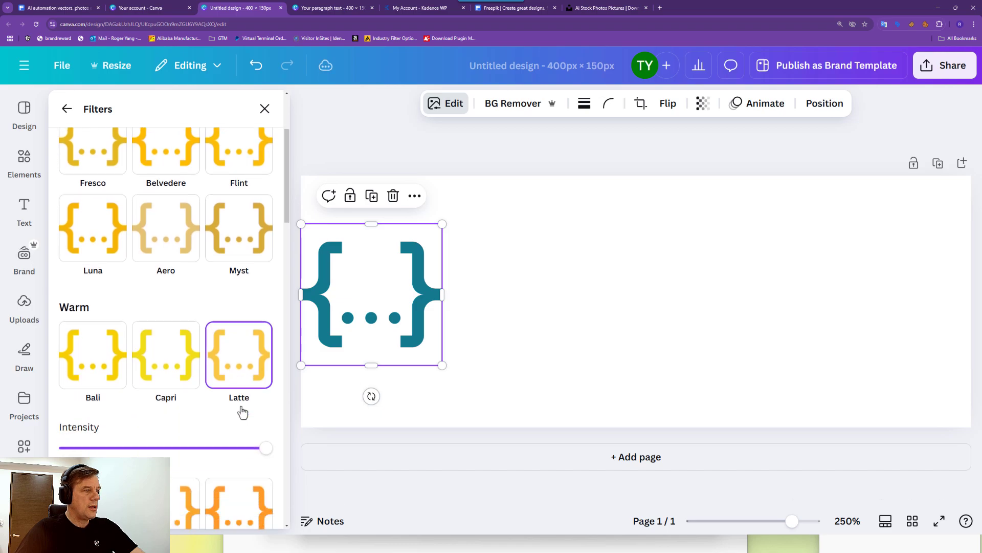
{"action": "left_click", "coordinate": [244, 405]}
{"action": "scroll", "coordinate": [215, 333], "scroll_direction": "up", "scroll_amount": 3}
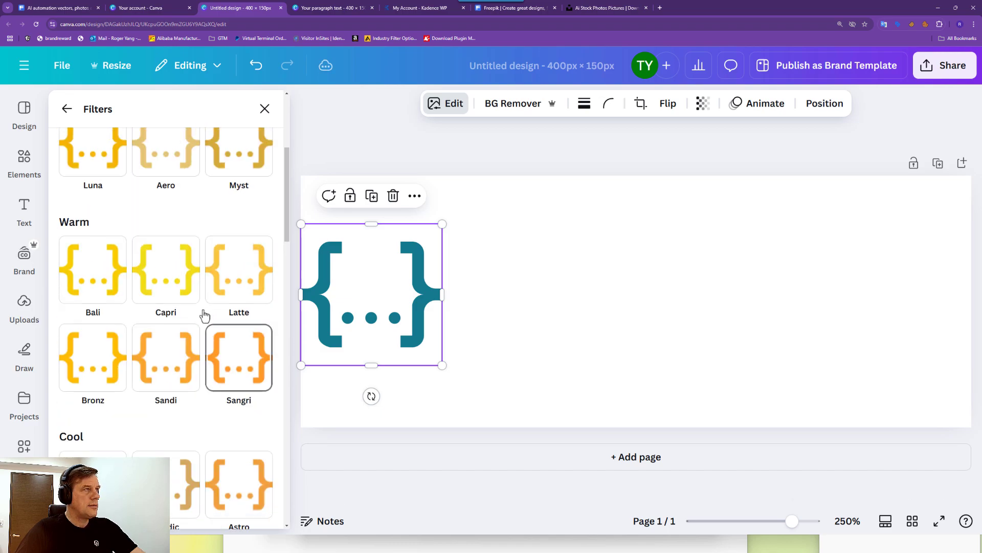
Browse the filter list again and try Amethyst, then close filters, leaving the braces teal.
{"action": "left_click", "coordinate": [68, 109]}
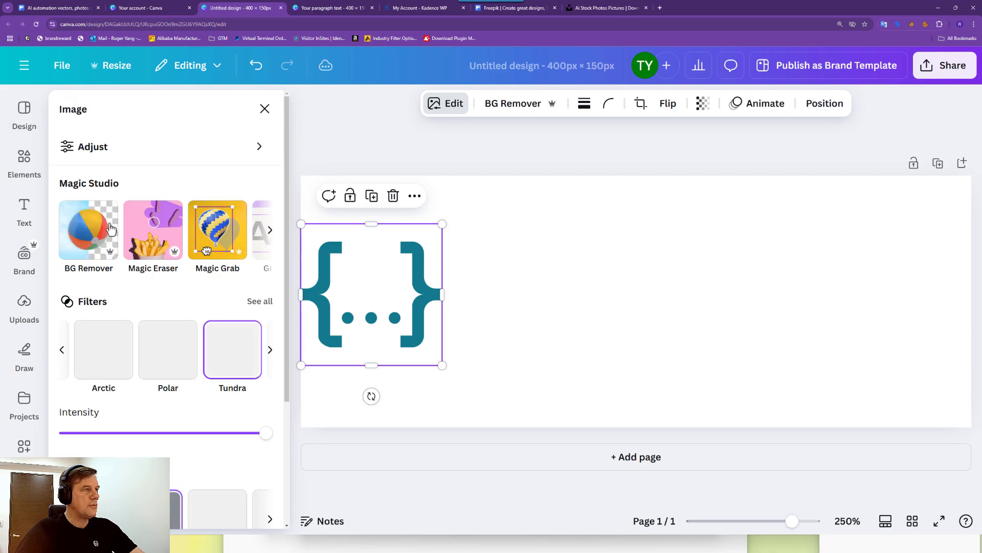
{"action": "left_click", "coordinate": [260, 303]}
{"action": "scroll", "coordinate": [184, 358], "scroll_direction": "down", "scroll_amount": 4}
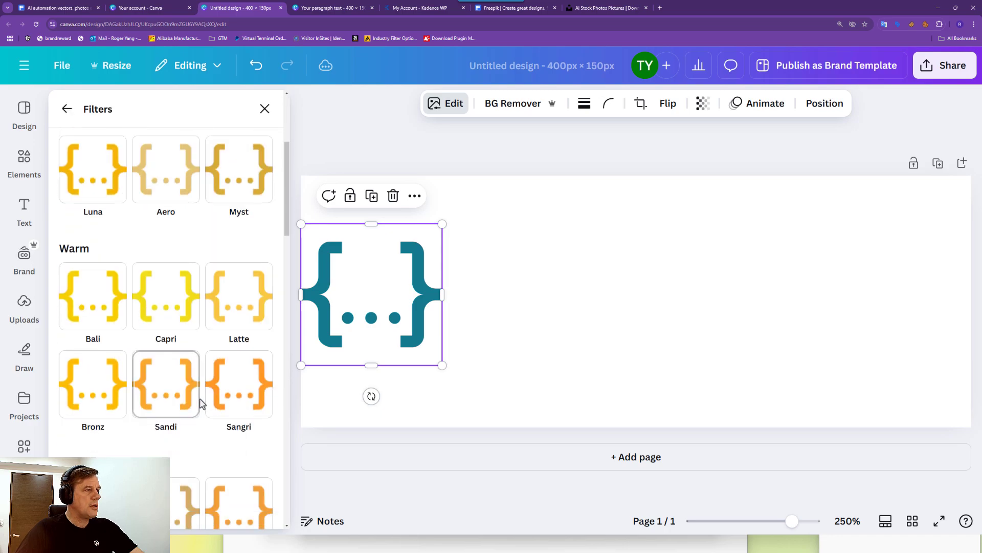
{"action": "scroll", "coordinate": [169, 358], "scroll_direction": "down", "scroll_amount": 15}
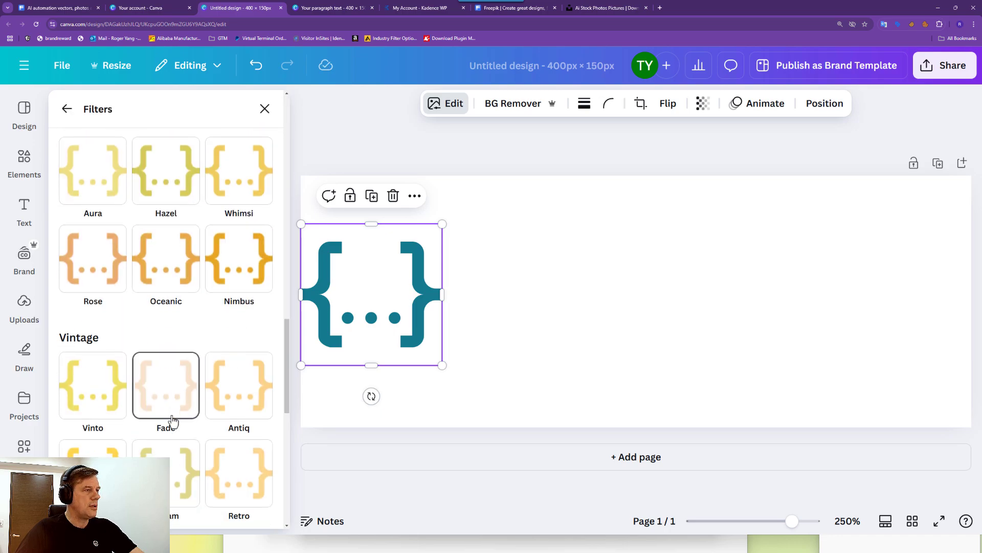
{"action": "scroll", "coordinate": [172, 420], "scroll_direction": "down", "scroll_amount": 5}
{"action": "left_click", "coordinate": [65, 110]}
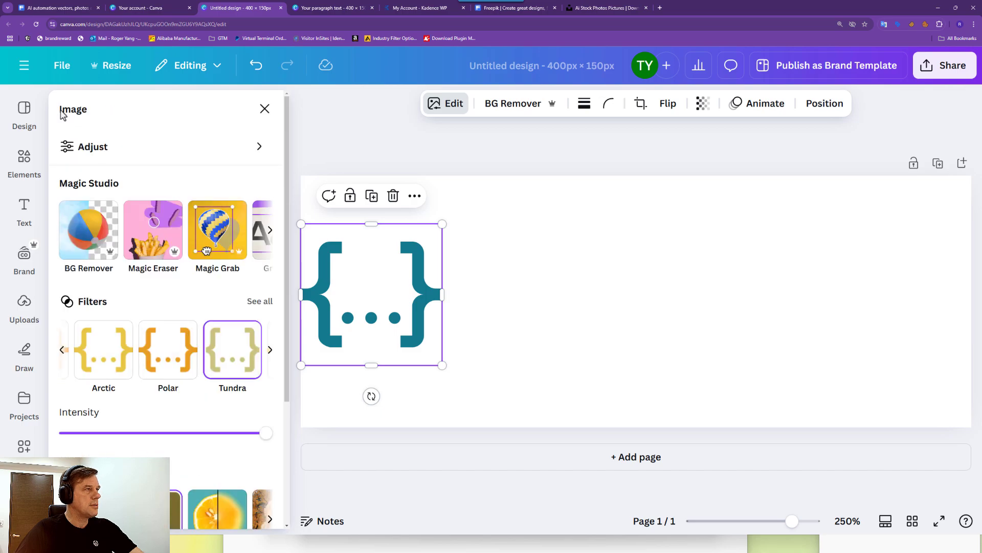
{"action": "scroll", "coordinate": [139, 279], "scroll_direction": "down", "scroll_amount": 1}
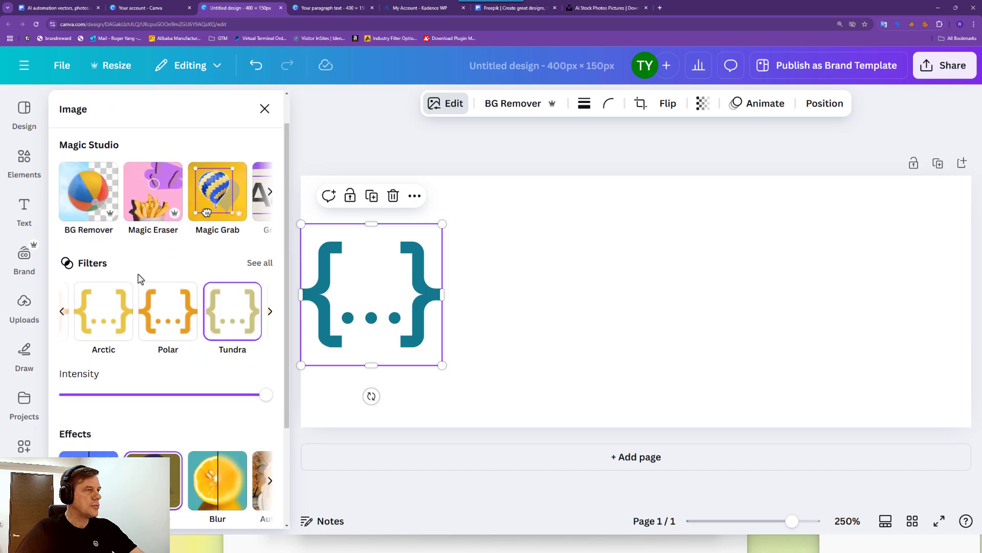
{"action": "left_click", "coordinate": [258, 265]}
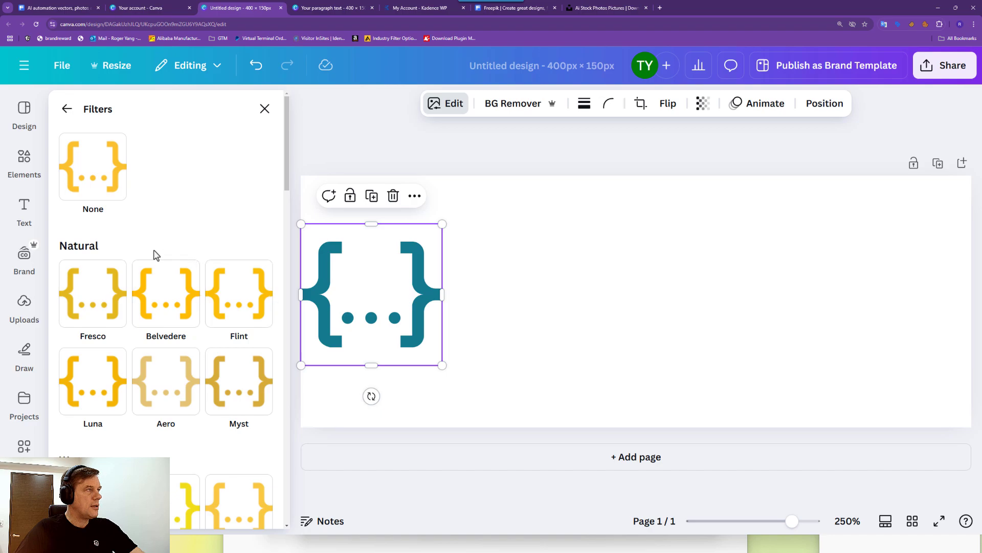
{"action": "scroll", "coordinate": [174, 307], "scroll_direction": "down", "scroll_amount": 5}
{"action": "scroll", "coordinate": [183, 327], "scroll_direction": "down", "scroll_amount": 15}
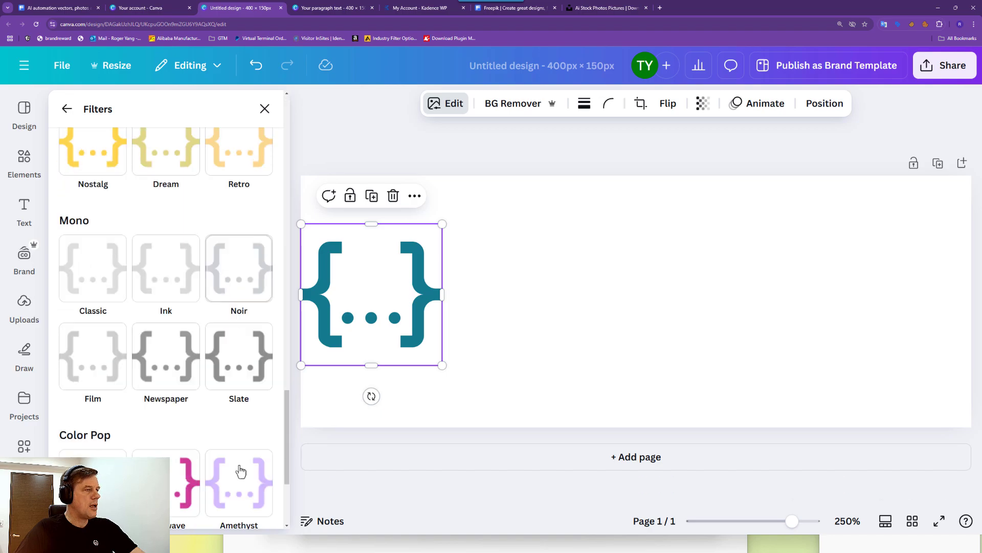
{"action": "left_click", "coordinate": [240, 334]}
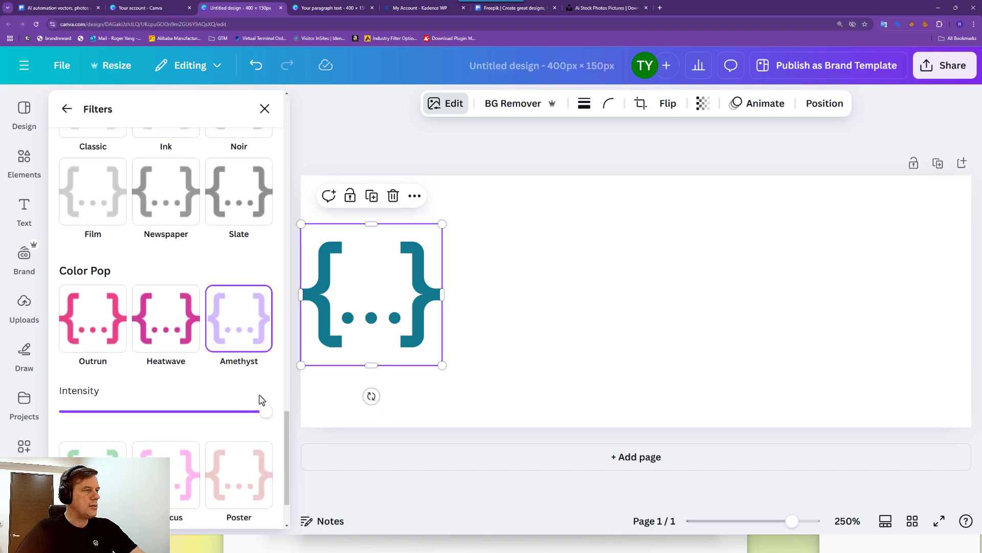
{"action": "scroll", "coordinate": [274, 416], "scroll_direction": "down", "scroll_amount": 2}
{"action": "scroll", "coordinate": [274, 417], "scroll_direction": "up", "scroll_amount": 6}
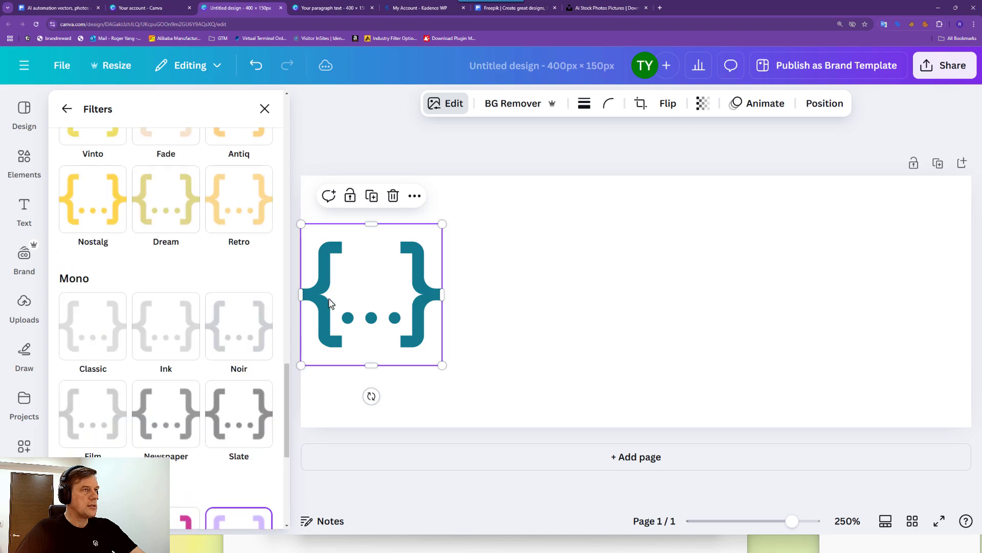
{"action": "left_click", "coordinate": [455, 102]}
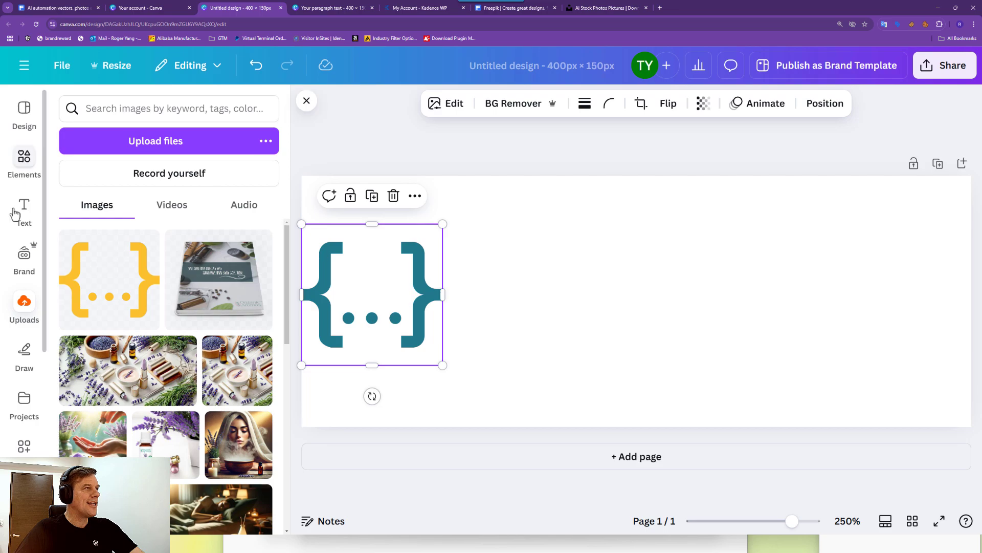
Replace the teal braces with the yellow brace graphic on the page's left side.
{"action": "left_click", "coordinate": [108, 282]}
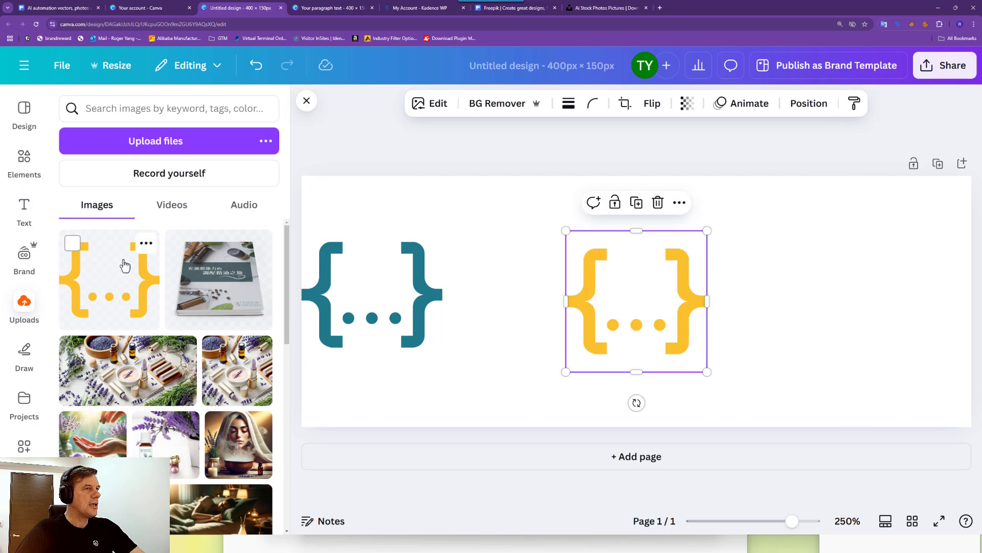
{"action": "left_click", "coordinate": [429, 292]}
{"action": "key", "text": "Delete"}
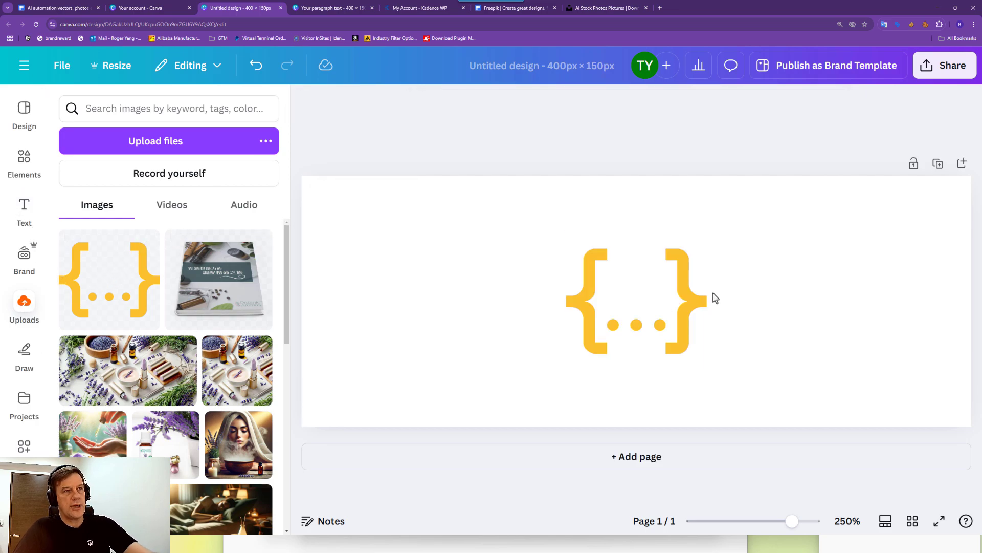
{"action": "left_click_drag", "start_coordinate": [649, 290], "coordinate": [392, 281]}
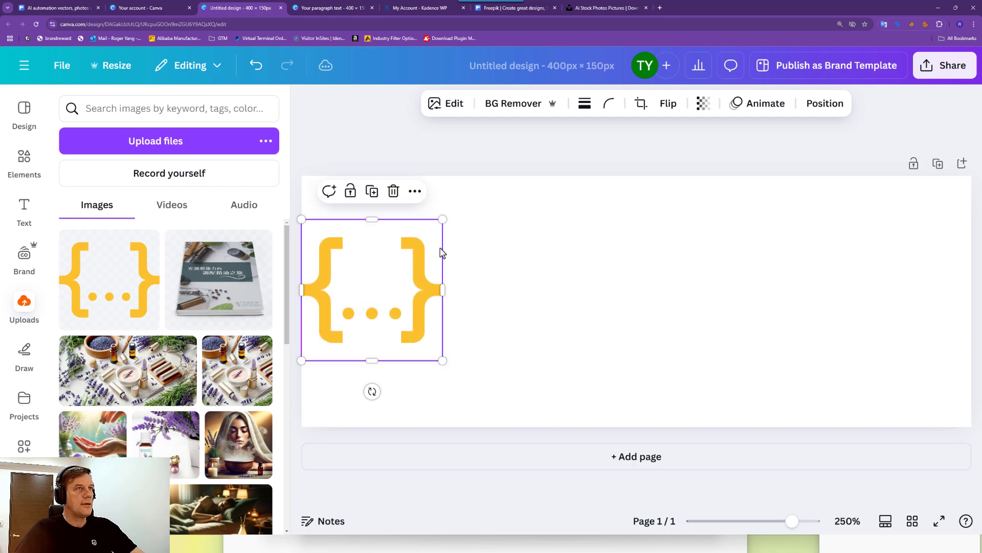
Apply a duotone to the braces with highlights and shadows both set to #FF925D.
{"action": "left_click", "coordinate": [453, 104]}
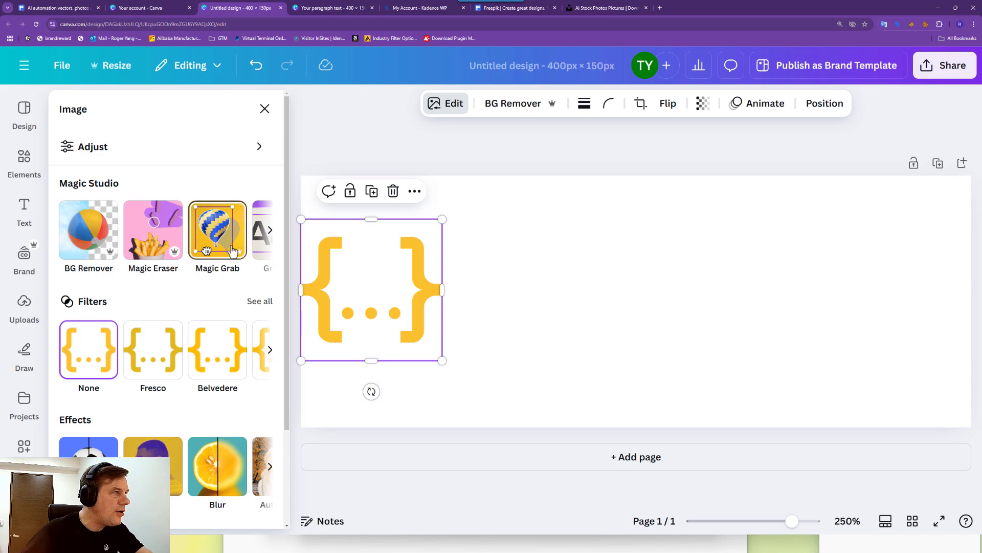
{"action": "scroll", "coordinate": [264, 307], "scroll_direction": "down", "scroll_amount": 2}
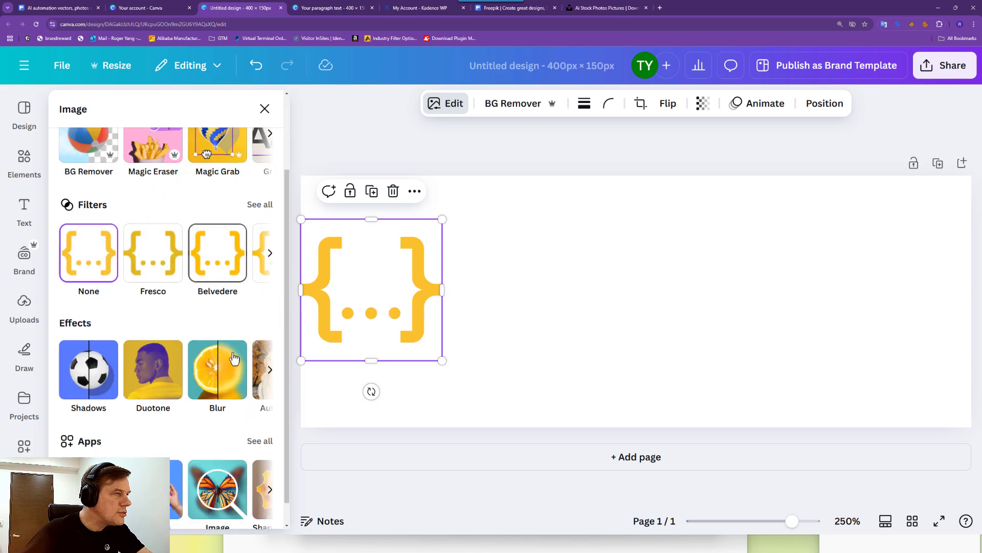
{"action": "left_click", "coordinate": [269, 235]}
{"action": "left_click", "coordinate": [269, 235]}
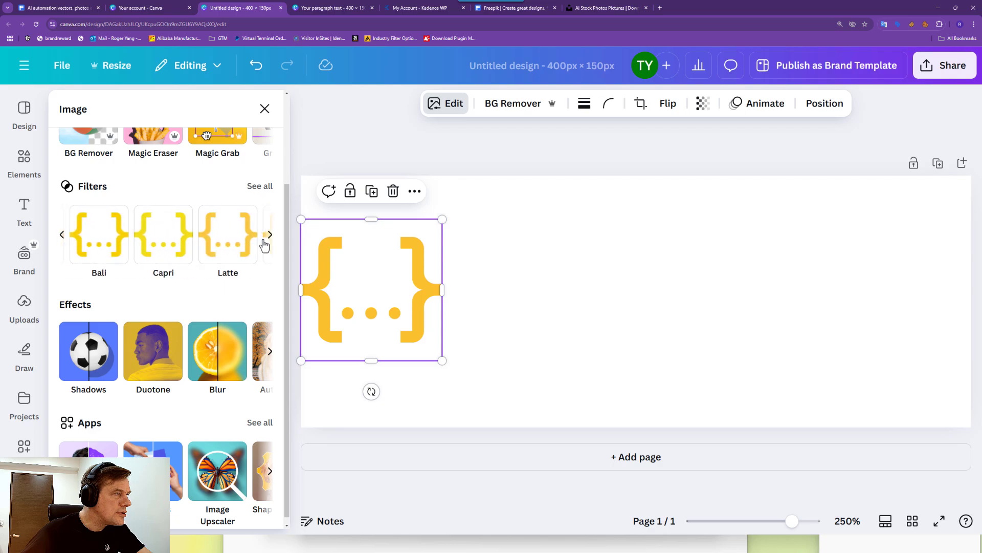
{"action": "left_click", "coordinate": [269, 235]}
{"action": "left_click", "coordinate": [152, 351]}
{"action": "left_click", "coordinate": [231, 360]}
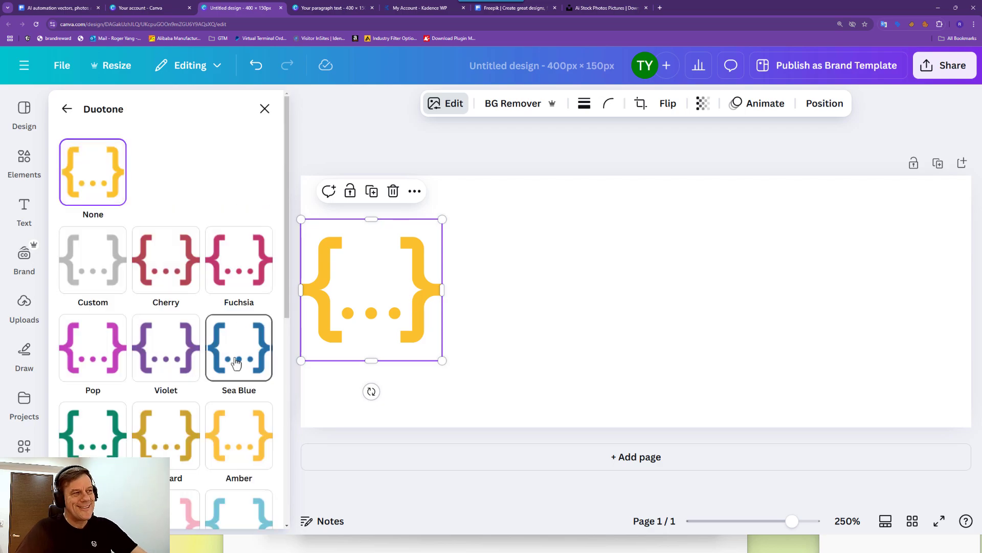
{"action": "left_click", "coordinate": [262, 417]}
{"action": "key", "text": "ctrl+v"}
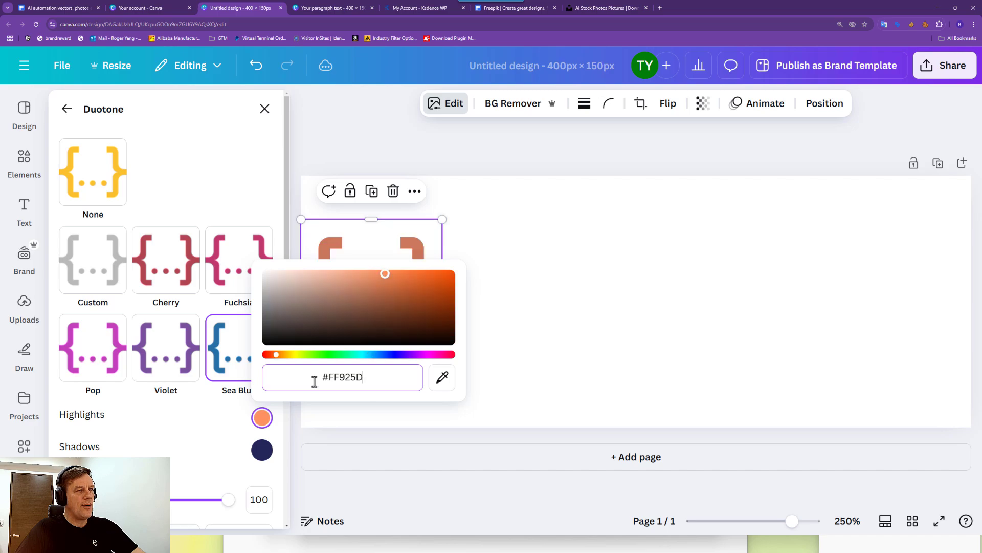
{"action": "left_click", "coordinate": [262, 450]}
{"action": "type", "text": "#FF925D"}
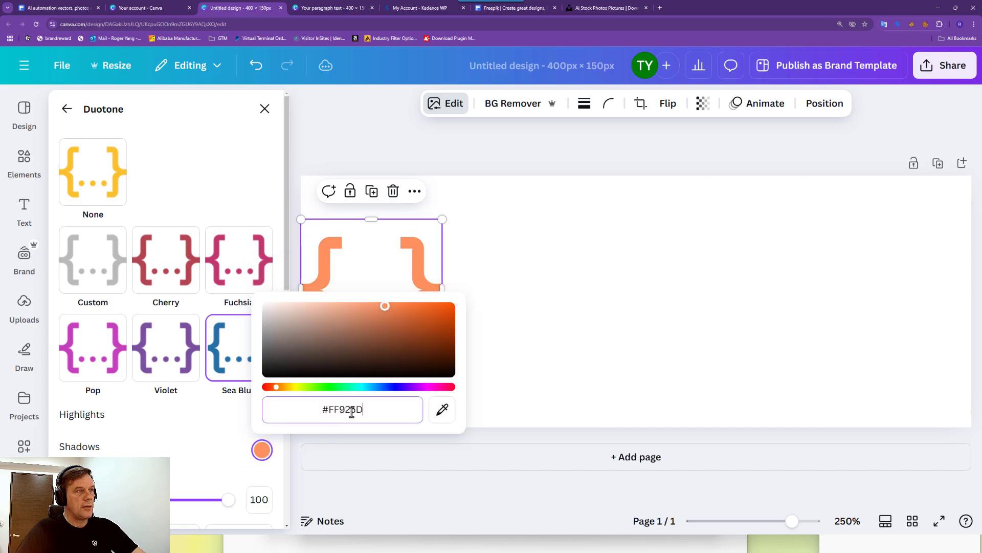
{"action": "left_click", "coordinate": [557, 143]}
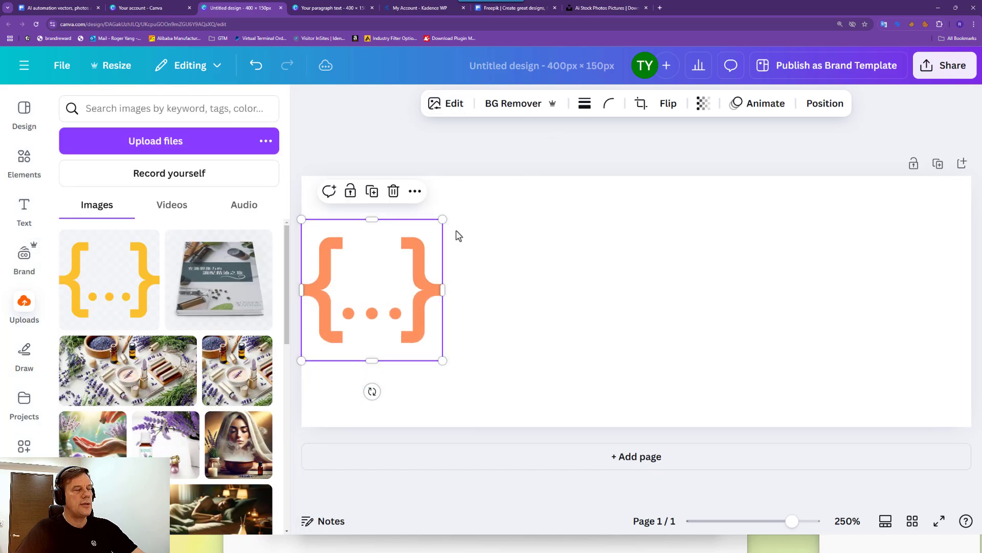
{"action": "left_click", "coordinate": [30, 211]}
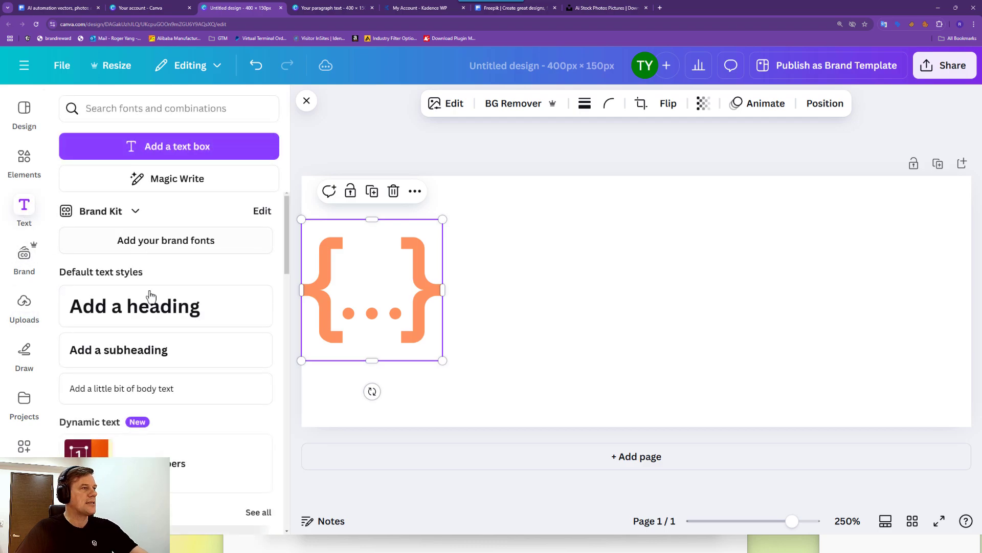
Search the Text panel fonts for 'robot', then switch to Notepad and back to the browser.
{"action": "left_click", "coordinate": [179, 106]}
{"action": "type", "text": "robot"}
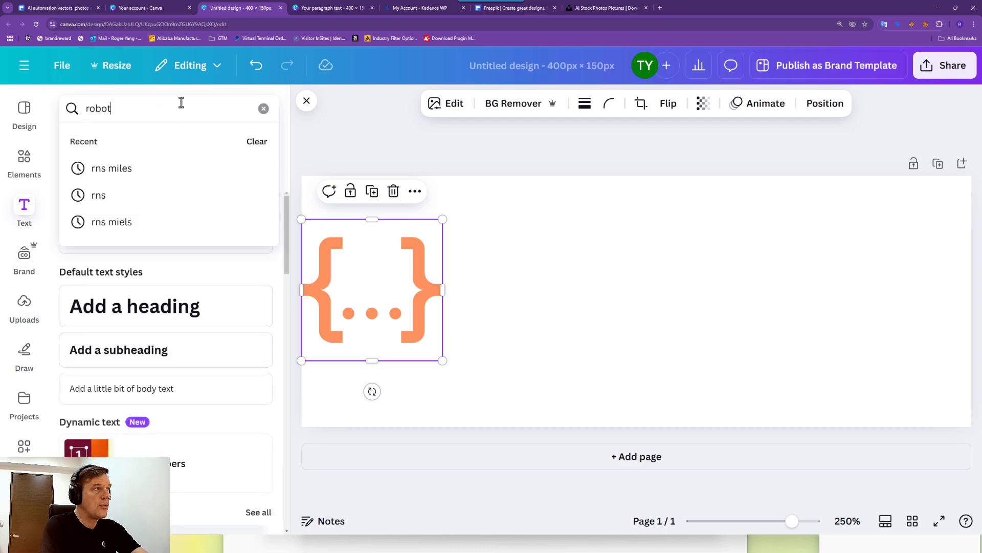
{"action": "key", "text": "Return"}
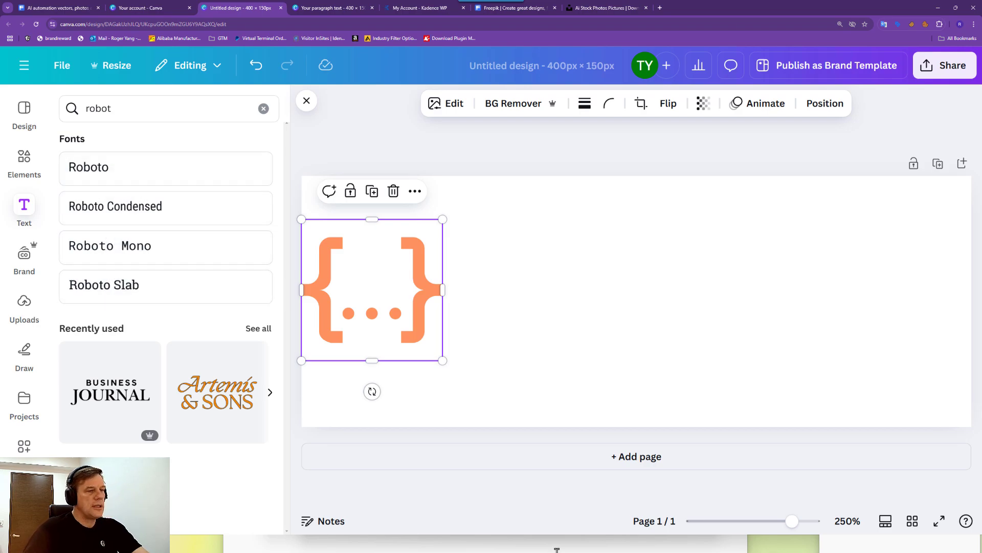
{"action": "left_click", "coordinate": [265, 546]}
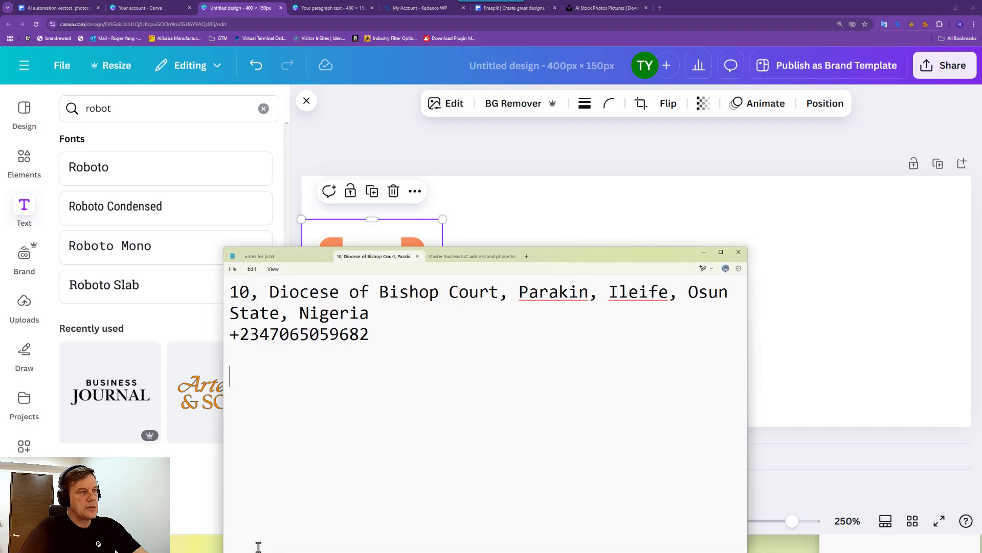
{"action": "left_click", "coordinate": [155, 10]}
Switch to the Placeit logo editor and close its custom colour picker.
{"action": "mouse_move", "coordinate": [294, 552]}
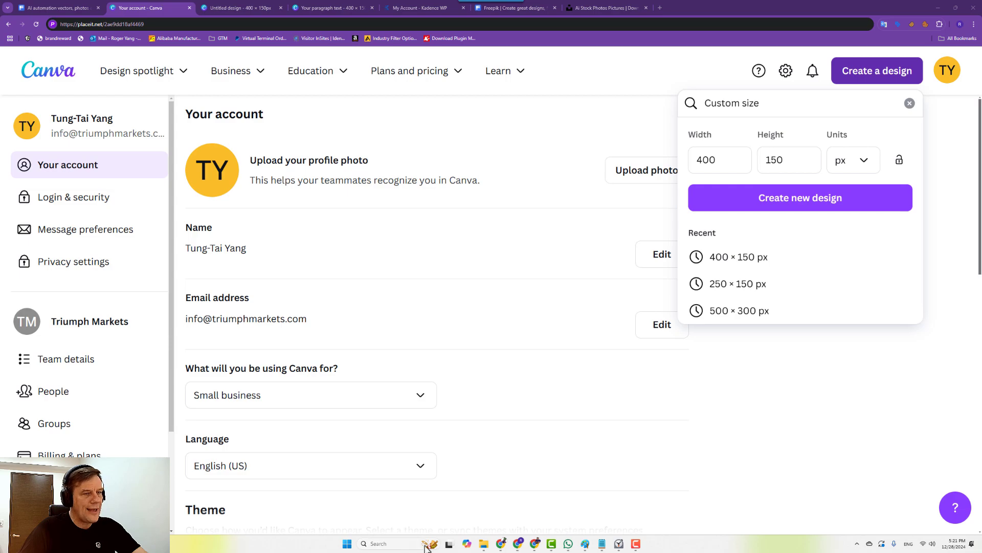
{"action": "mouse_move", "coordinate": [499, 548]}
{"action": "left_click", "coordinate": [428, 506]}
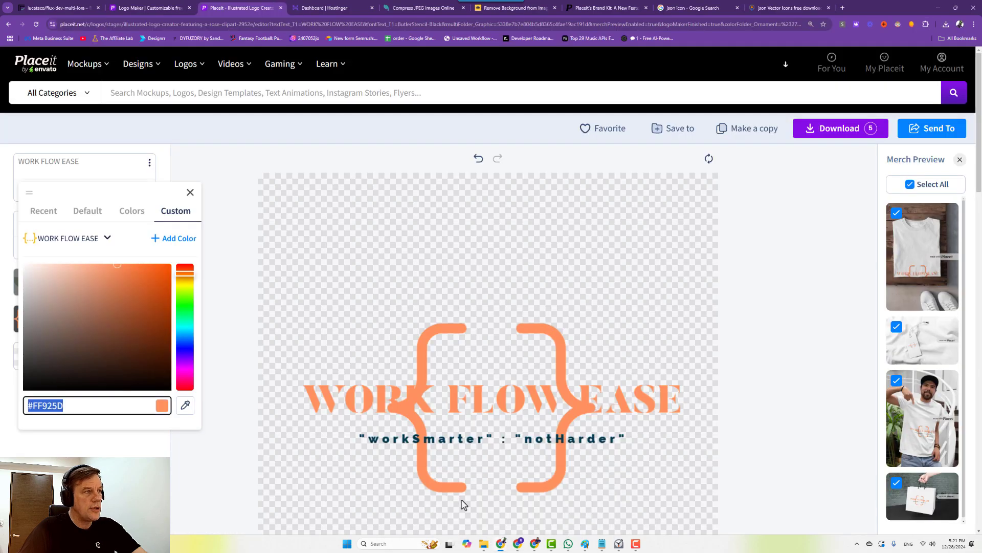
{"action": "left_click", "coordinate": [378, 394]}
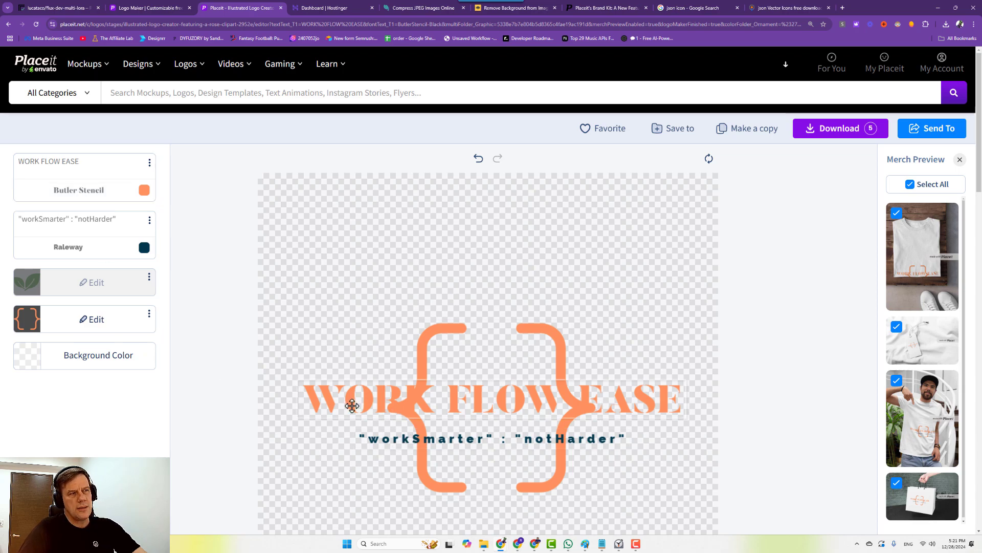
Scroll through the suggested fonts for the WORK FLOW EASE title.
{"action": "left_click", "coordinate": [84, 161]}
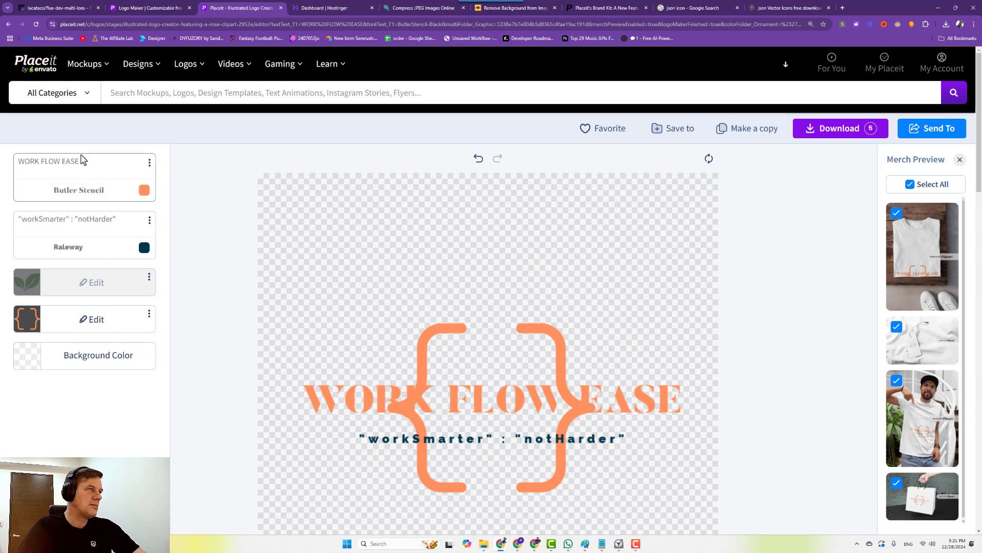
{"action": "left_click", "coordinate": [78, 190]}
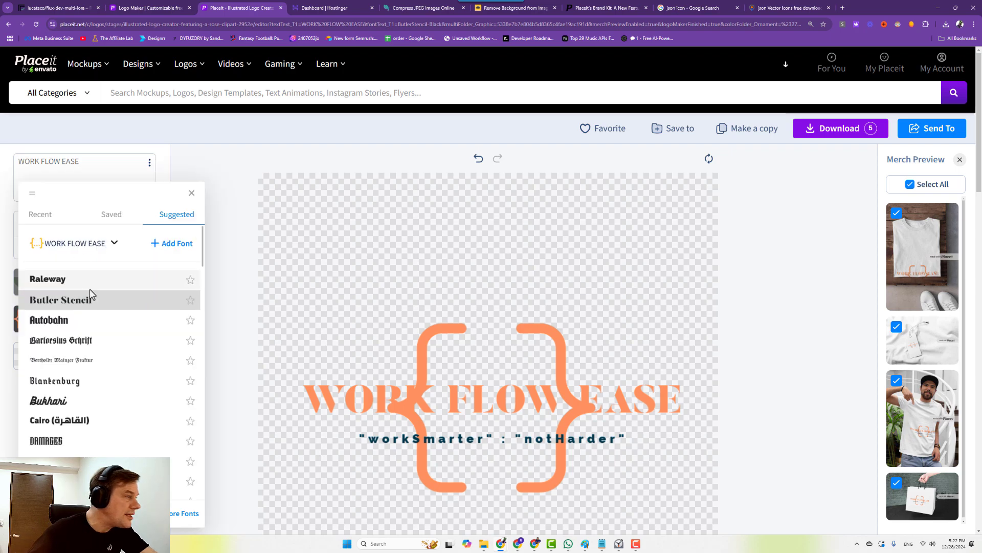
{"action": "scroll", "coordinate": [100, 312], "scroll_direction": "down", "scroll_amount": 5}
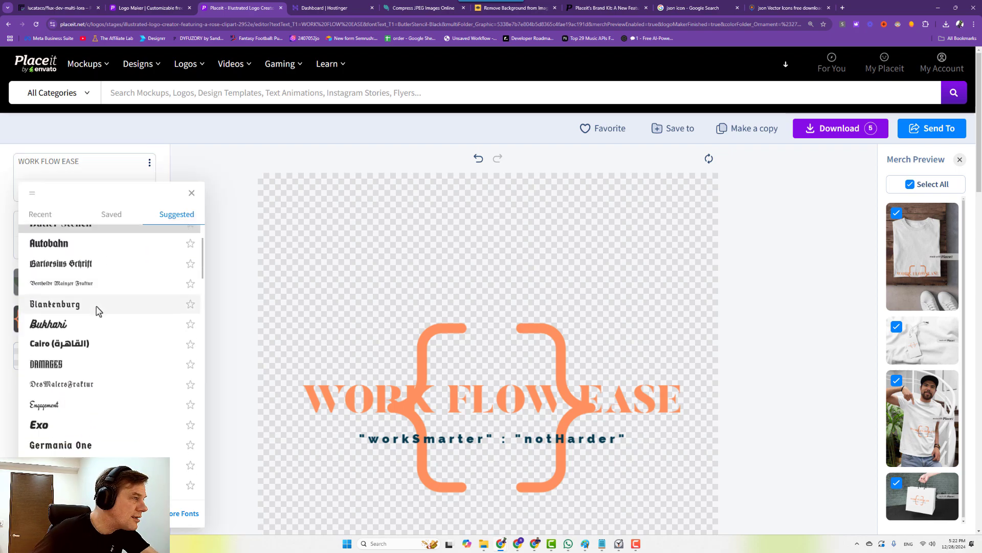
{"action": "scroll", "coordinate": [95, 311], "scroll_direction": "down", "scroll_amount": 10}
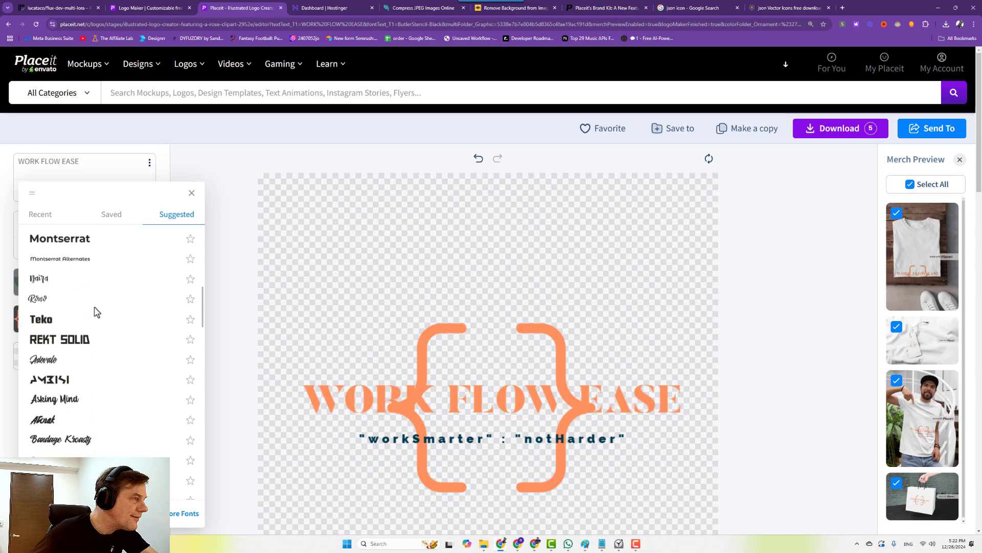
{"action": "scroll", "coordinate": [96, 311], "scroll_direction": "down", "scroll_amount": 10}
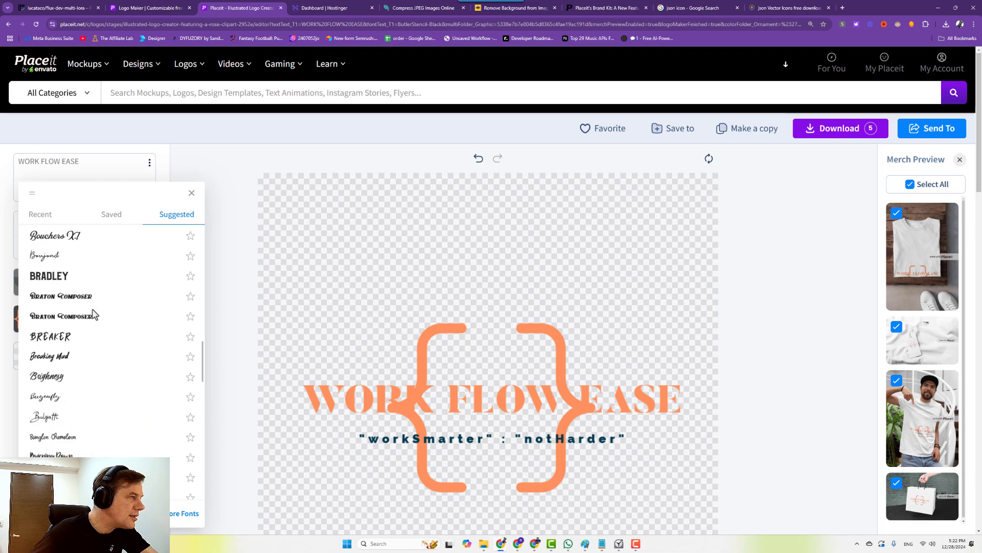
{"action": "scroll", "coordinate": [92, 312], "scroll_direction": "down", "scroll_amount": 2}
{"action": "scroll", "coordinate": [102, 281], "scroll_direction": "up", "scroll_amount": 10}
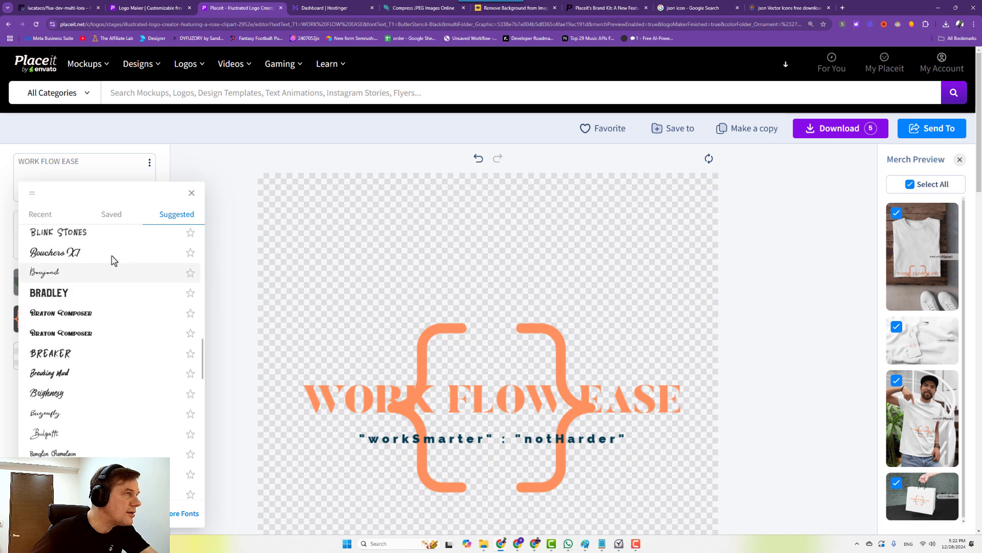
Check the Saved, Recent and Suggested font tabs, then close, keeping Butler Stencil.
{"action": "left_click", "coordinate": [105, 217]}
{"action": "left_click", "coordinate": [41, 217]}
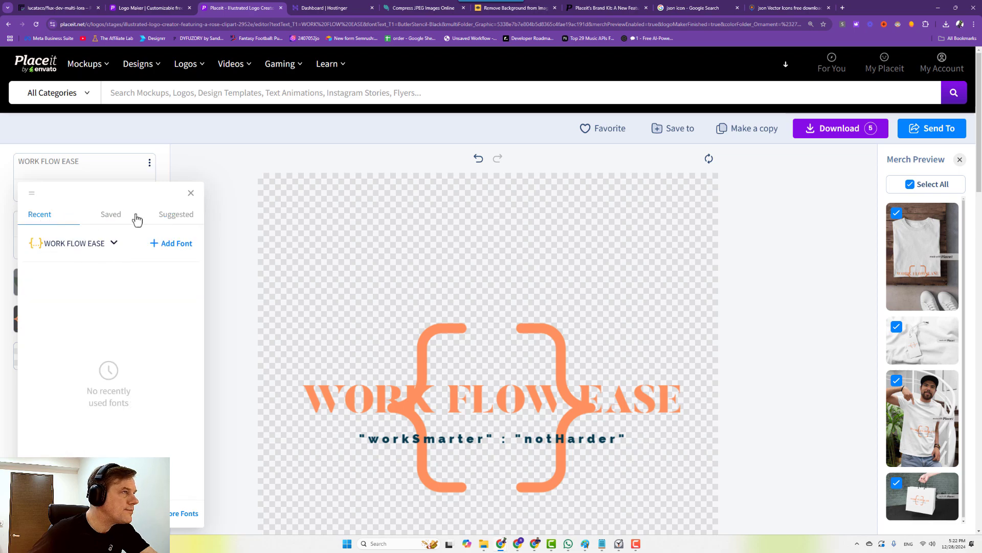
{"action": "left_click", "coordinate": [113, 219]}
{"action": "left_click", "coordinate": [176, 214]}
{"action": "scroll", "coordinate": [105, 338], "scroll_direction": "down", "scroll_amount": 5}
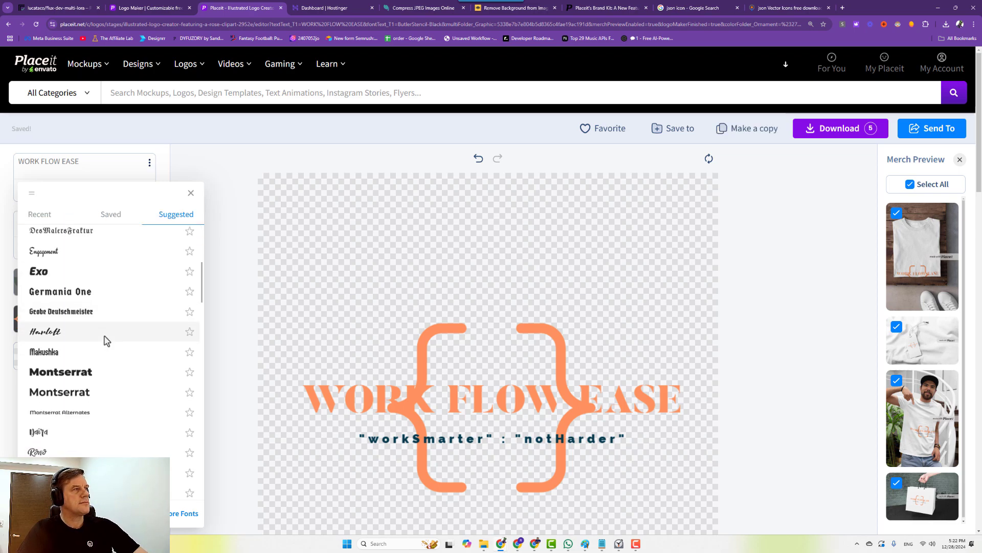
{"action": "scroll", "coordinate": [110, 333], "scroll_direction": "down", "scroll_amount": 8}
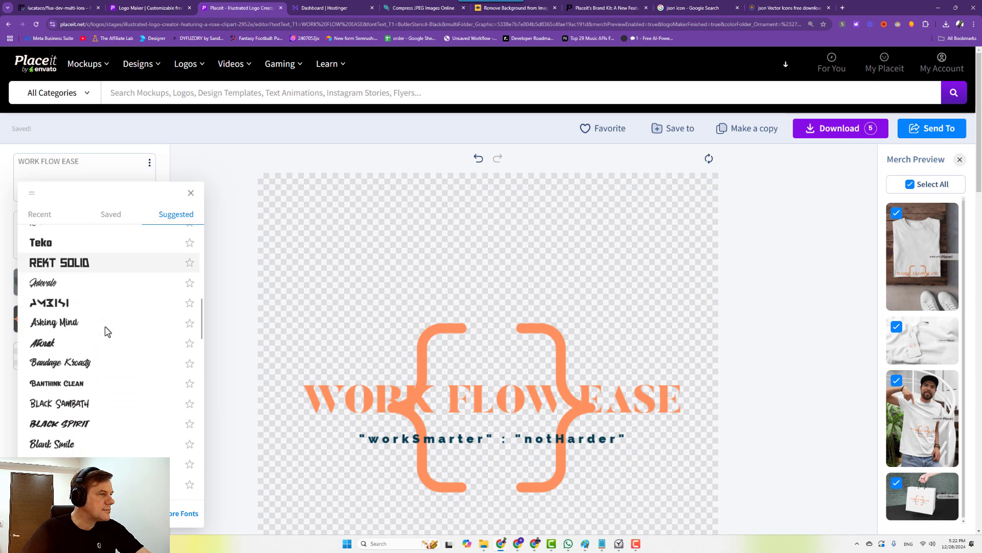
{"action": "scroll", "coordinate": [108, 331], "scroll_direction": "down", "scroll_amount": 2}
{"action": "scroll", "coordinate": [105, 329], "scroll_direction": "up", "scroll_amount": 4}
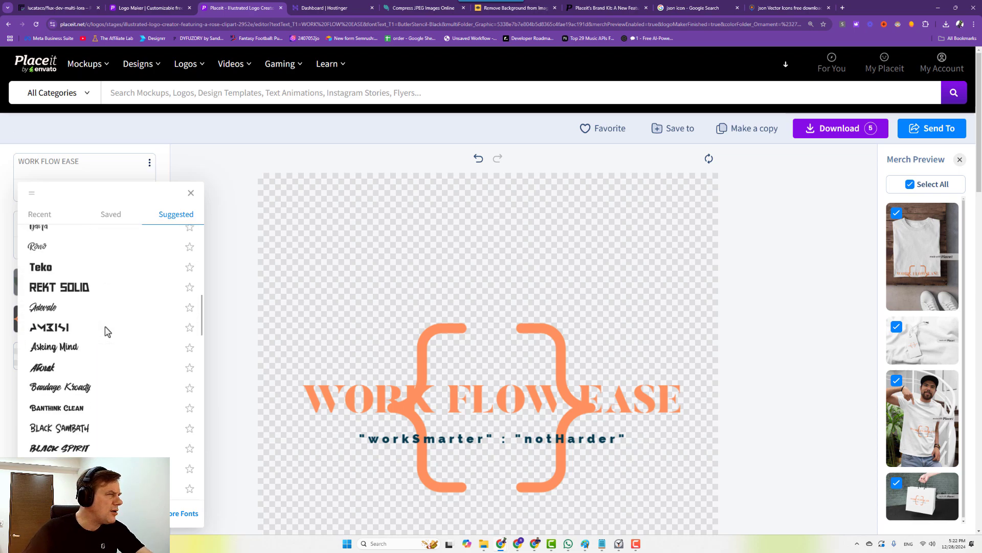
{"action": "scroll", "coordinate": [118, 269], "scroll_direction": "up", "scroll_amount": 3}
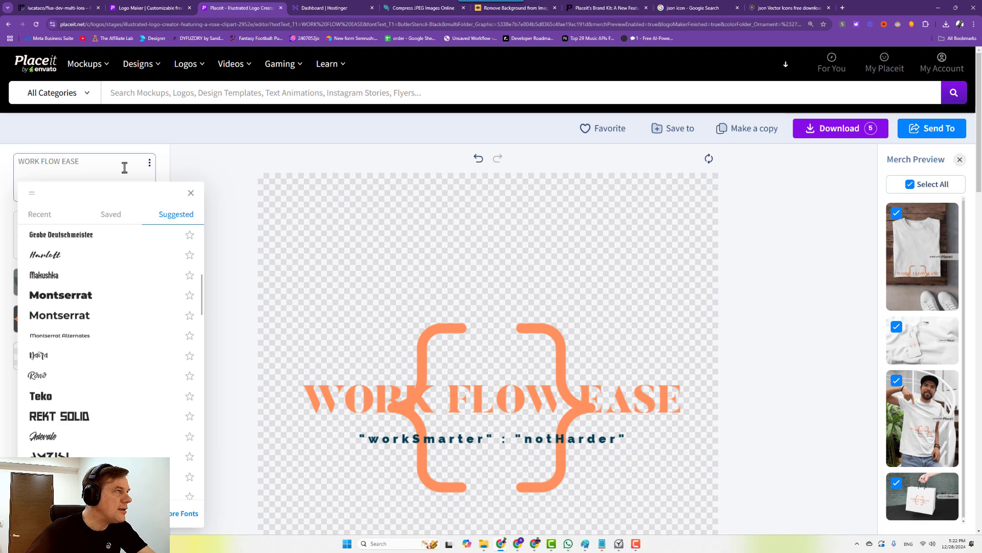
{"action": "scroll", "coordinate": [154, 264], "scroll_direction": "up", "scroll_amount": 10}
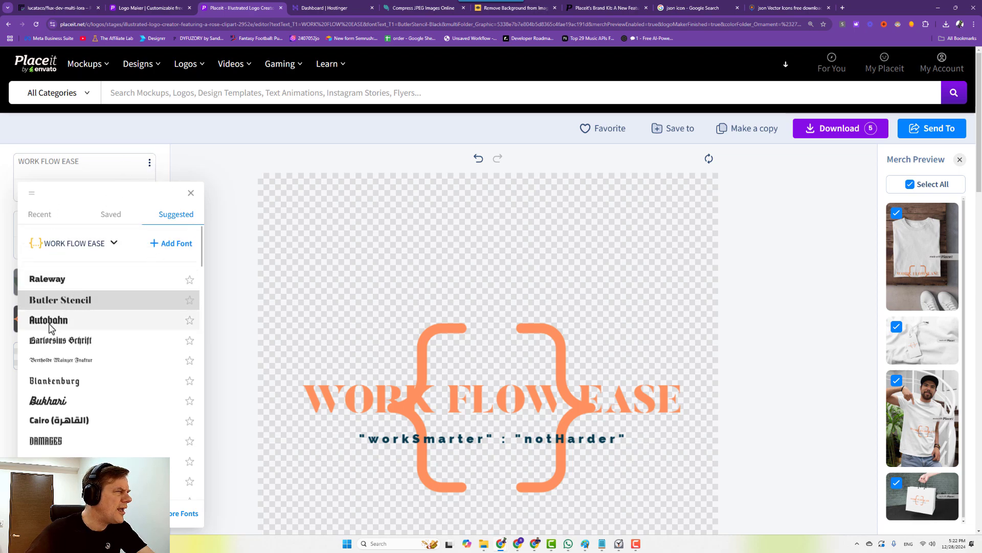
{"action": "scroll", "coordinate": [70, 406], "scroll_direction": "down", "scroll_amount": 3}
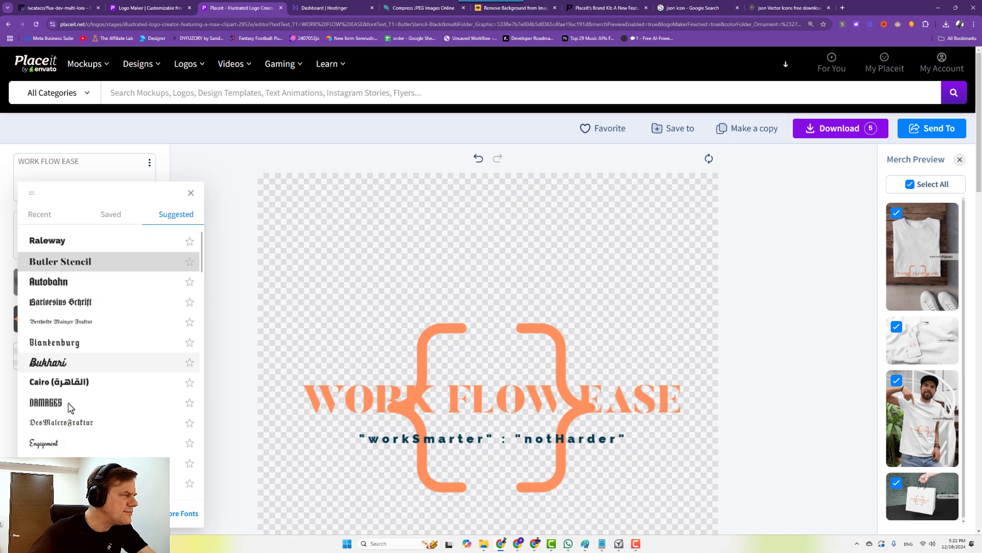
{"action": "scroll", "coordinate": [71, 404], "scroll_direction": "down", "scroll_amount": 4}
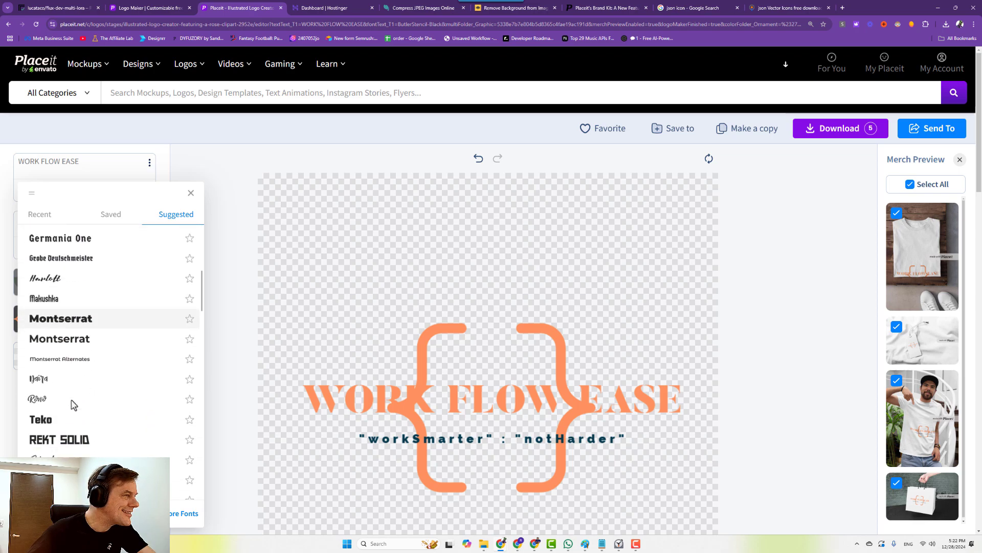
{"action": "left_click", "coordinate": [192, 194]}
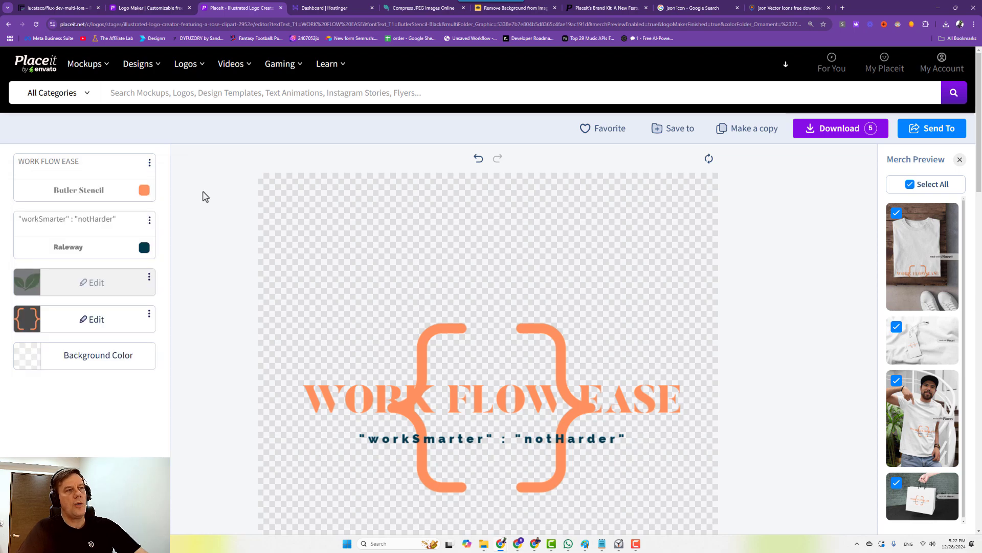
Back in the Canva design, search the fonts for 'code'.
{"action": "left_click", "coordinate": [520, 544]}
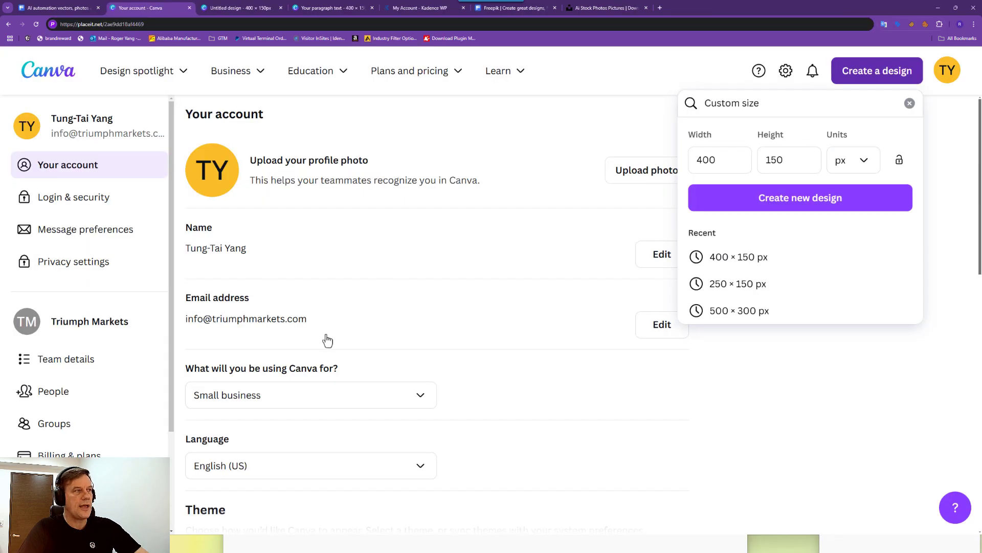
{"action": "left_click", "coordinate": [233, 8]}
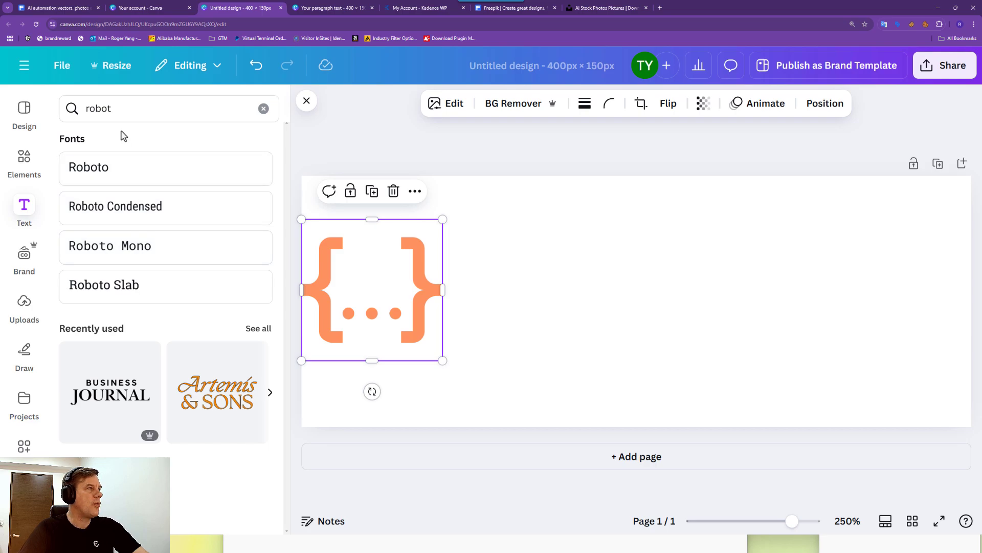
{"action": "left_click", "coordinate": [117, 110]}
{"action": "key", "text": "BackSpace"}
{"action": "key", "text": "BackSpace"}
{"action": "key", "text": "BackSpace"}
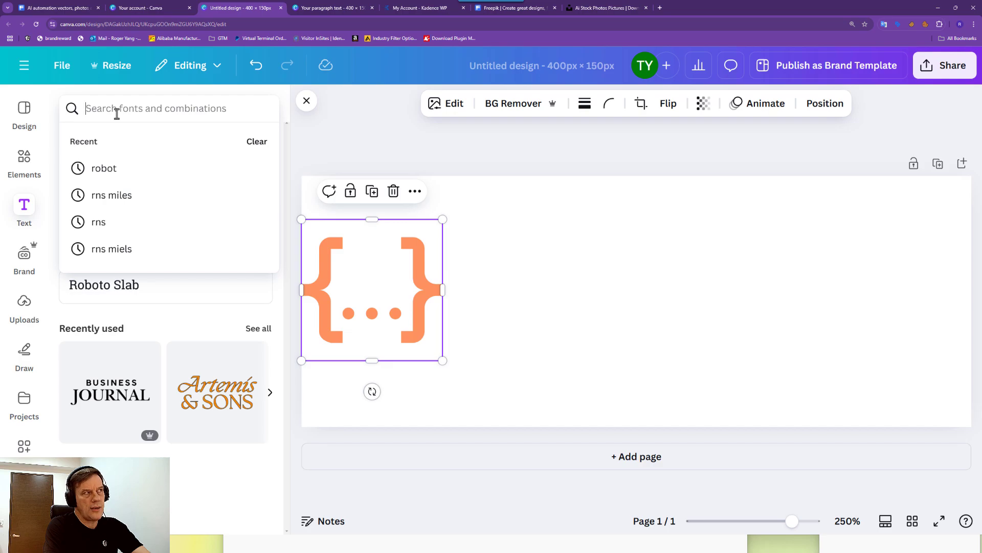
{"action": "type", "text": "tech"}
{"action": "key", "text": "Return"}
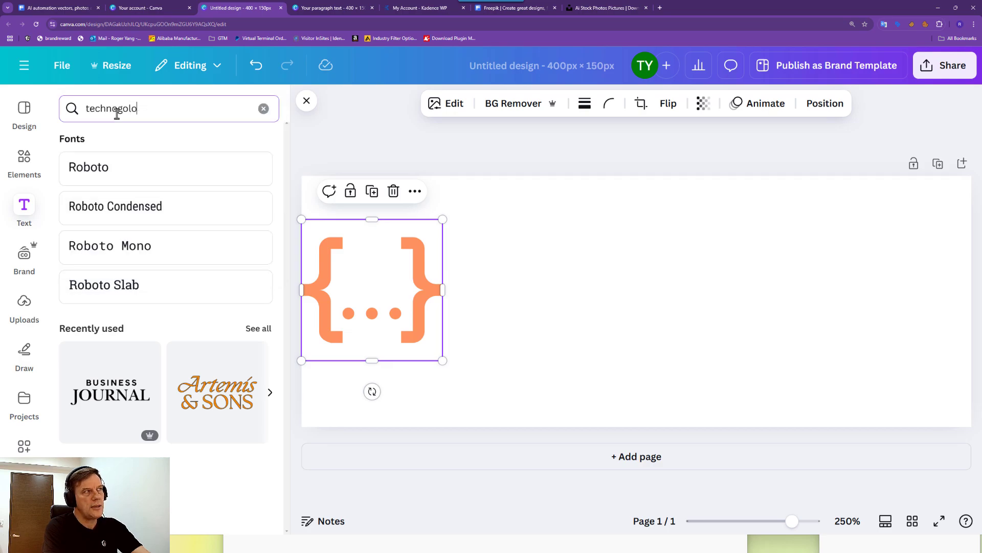
{"action": "key", "text": "ctrl+a"}
{"action": "type", "text": "code"}
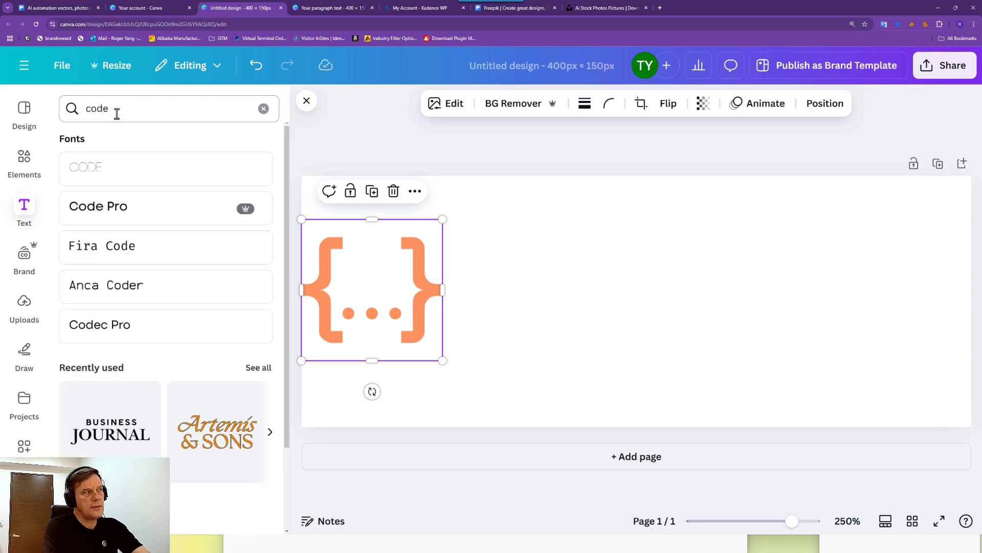
Add a Code Pro text box reading 'WORK FLOW EASE' on one line beside the braces.
{"action": "left_click", "coordinate": [110, 206]}
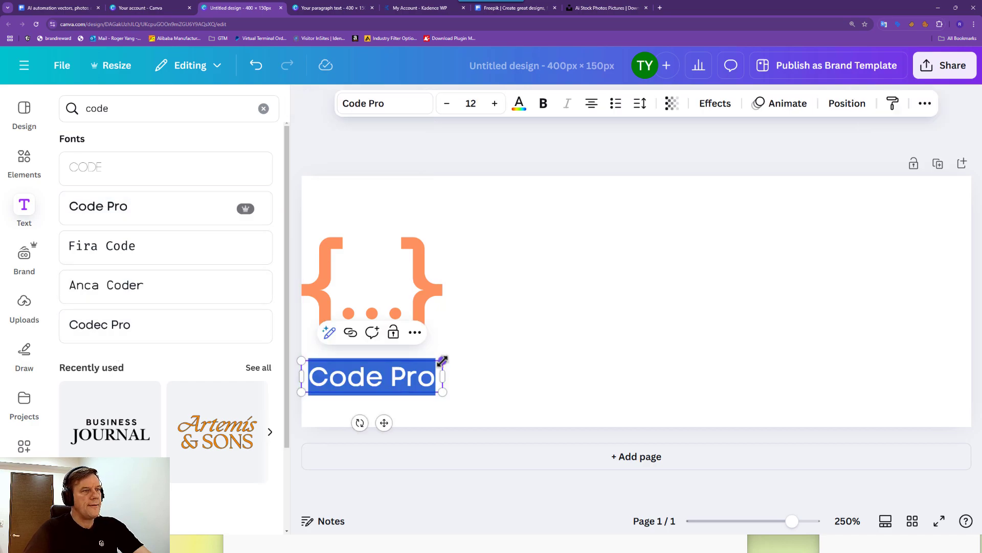
{"action": "left_click_drag", "start_coordinate": [443, 360], "coordinate": [589, 327]}
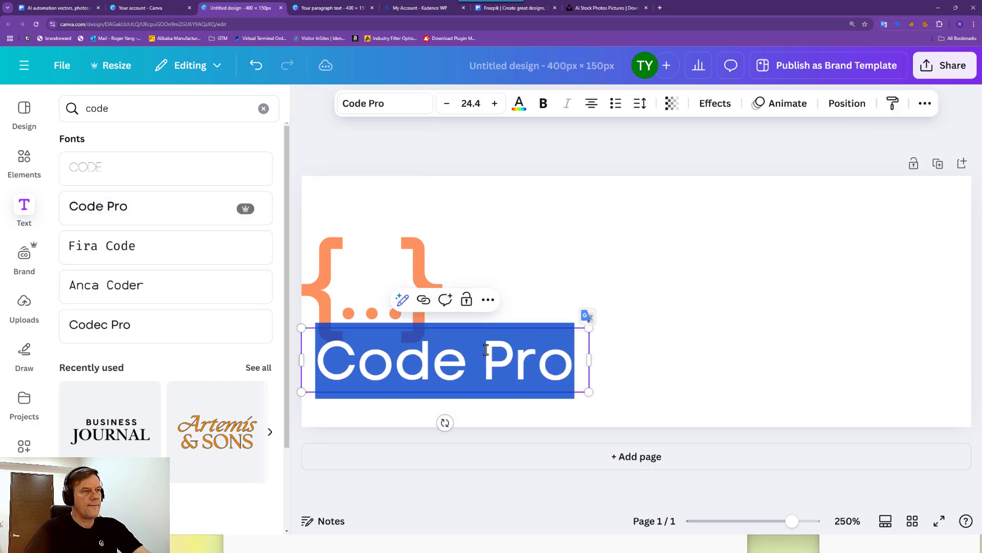
{"action": "type", "text": "WORL"}
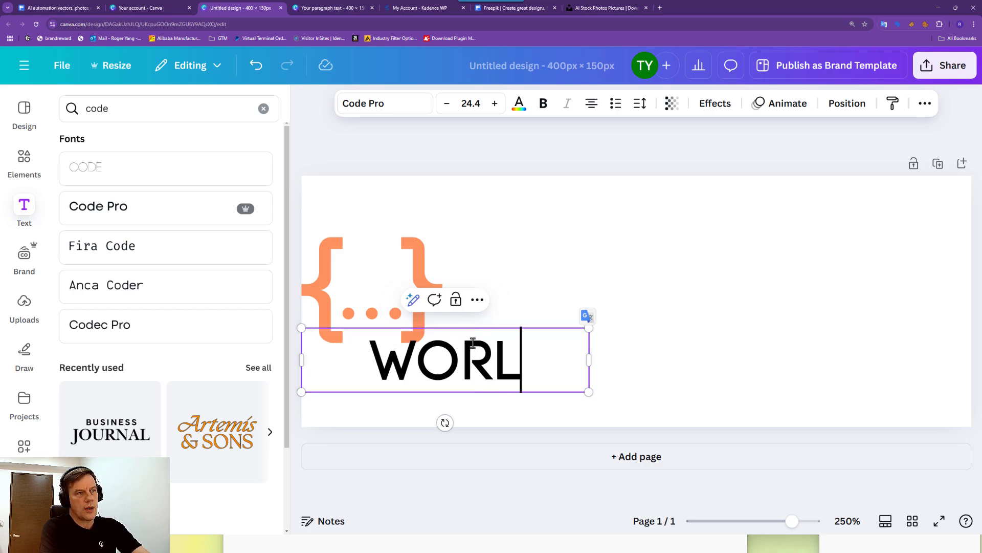
{"action": "key", "text": "BackSpace"}
{"action": "type", "text": "K FLOW EASE"}
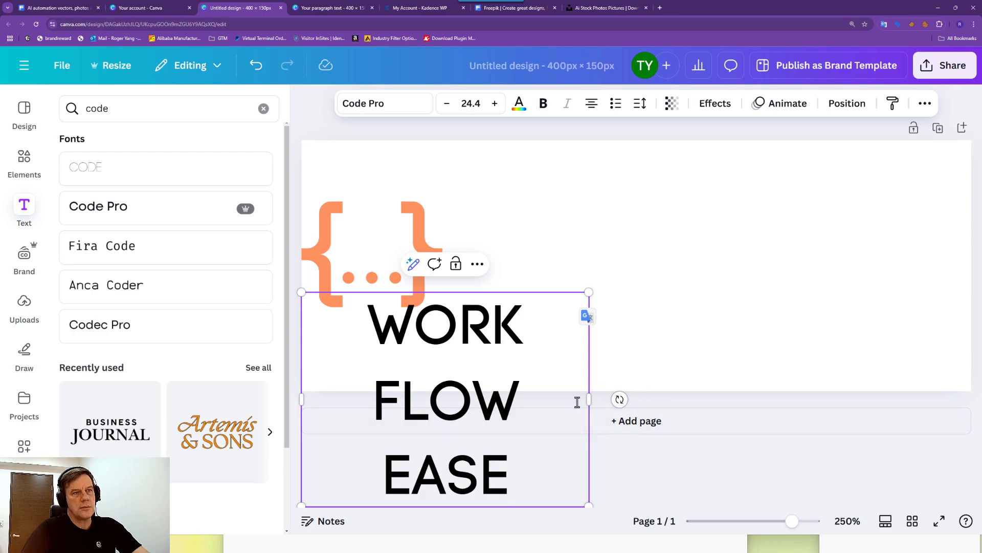
{"action": "left_click_drag", "start_coordinate": [593, 399], "coordinate": [882, 359]}
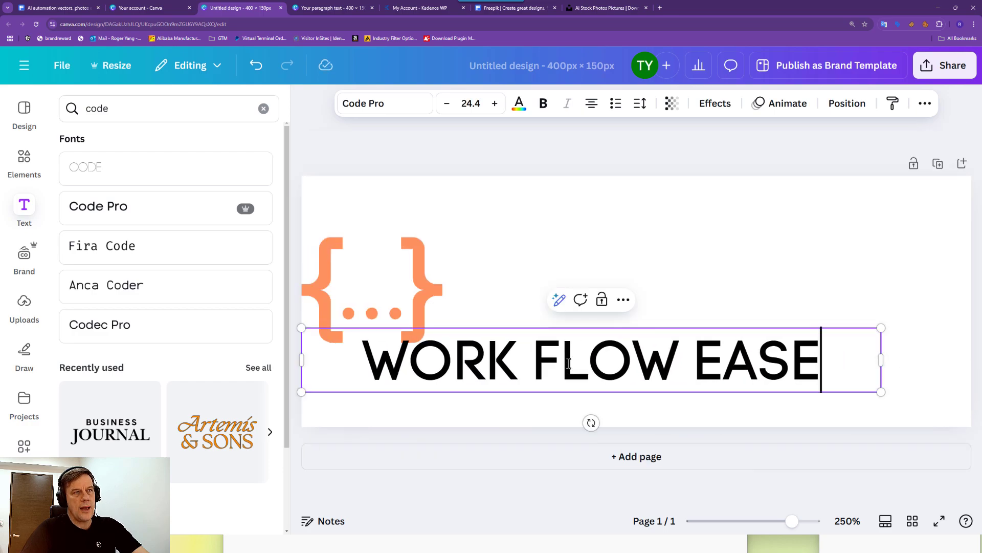
{"action": "left_click_drag", "start_coordinate": [564, 363], "coordinate": [626, 312]}
{"action": "left_click", "coordinate": [599, 207]}
{"action": "left_click_drag", "start_coordinate": [537, 370], "coordinate": [632, 290]}
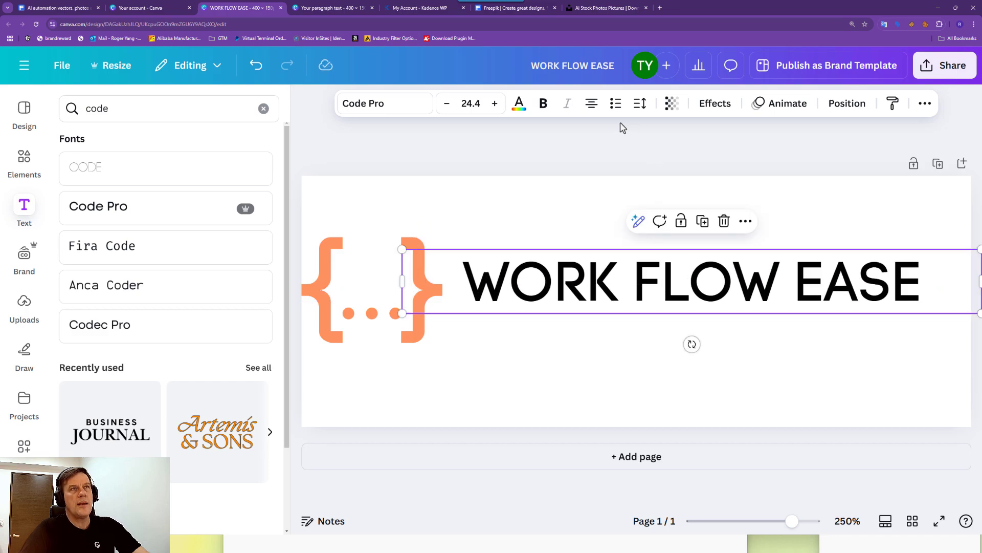
Set the title's letter spacing to 7 and line spacing to 1.75.
{"action": "left_click", "coordinate": [640, 103]}
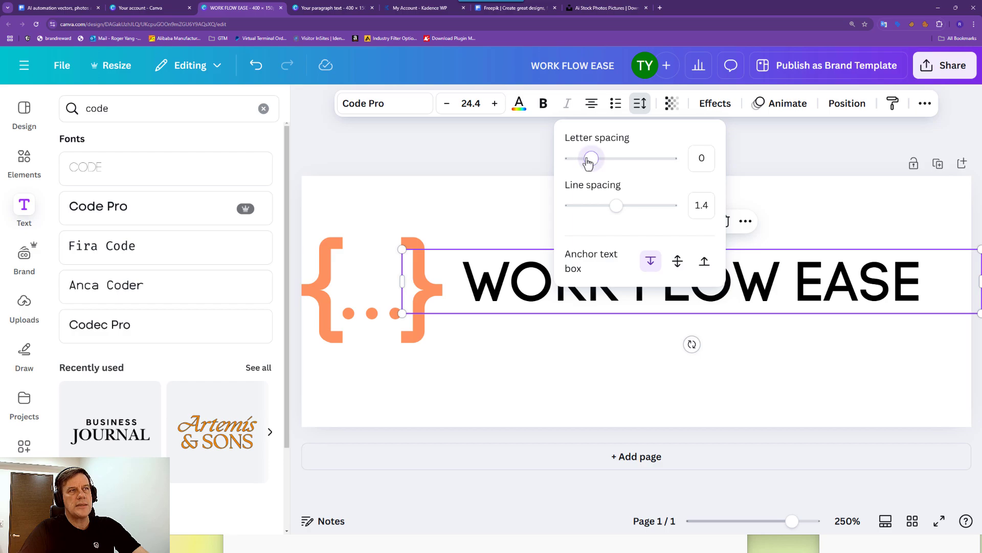
{"action": "left_click_drag", "start_coordinate": [589, 162], "coordinate": [593, 162]}
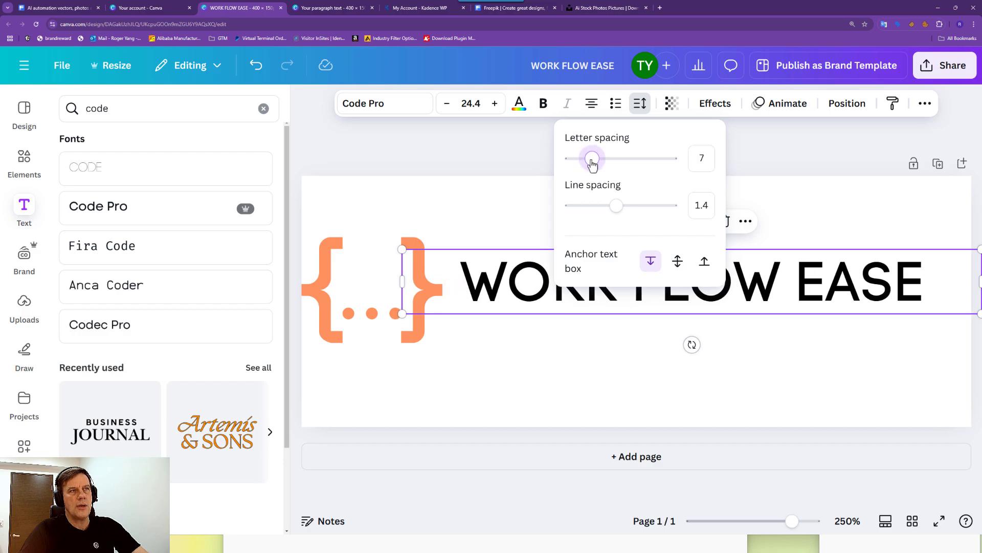
{"action": "left_click_drag", "start_coordinate": [616, 208], "coordinate": [633, 206]}
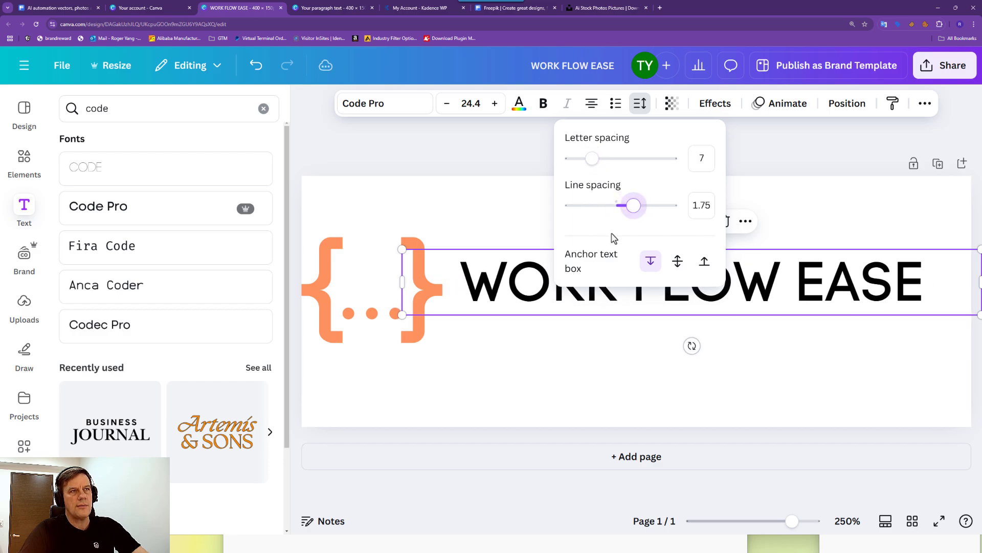
{"action": "left_click", "coordinate": [492, 198]}
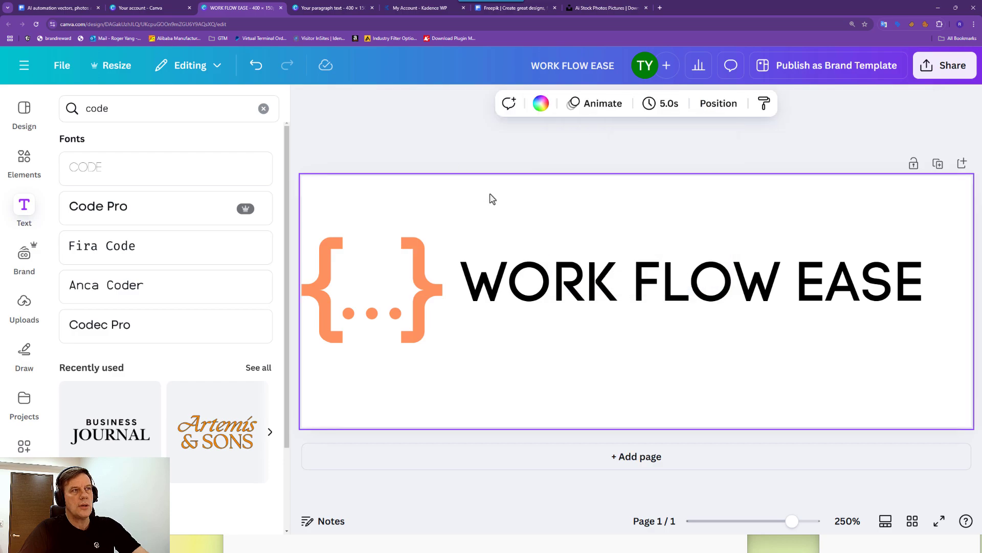
Show the WORK FLOW EASE title's text colour options, then switch to Placeit.
{"action": "left_click", "coordinate": [463, 273]}
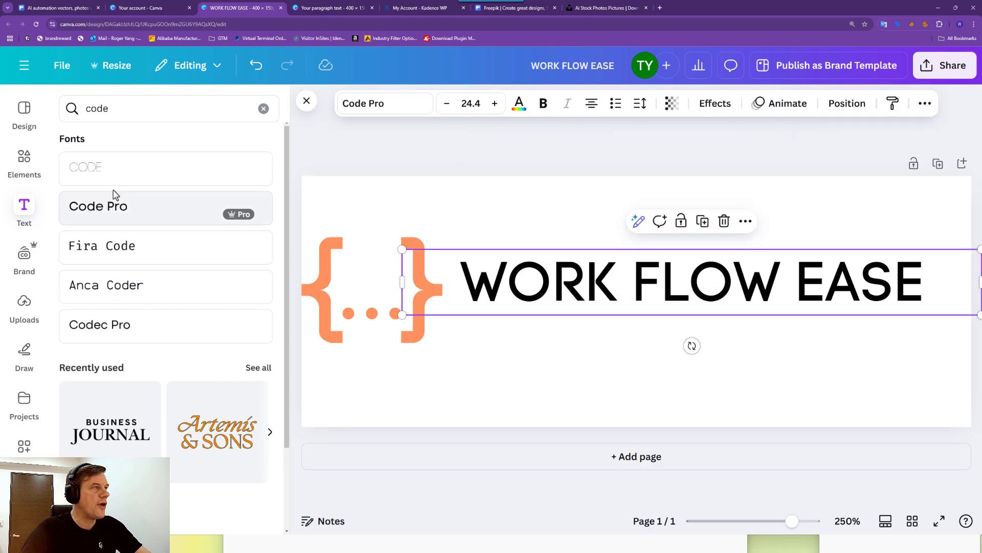
{"action": "left_click", "coordinate": [519, 104]}
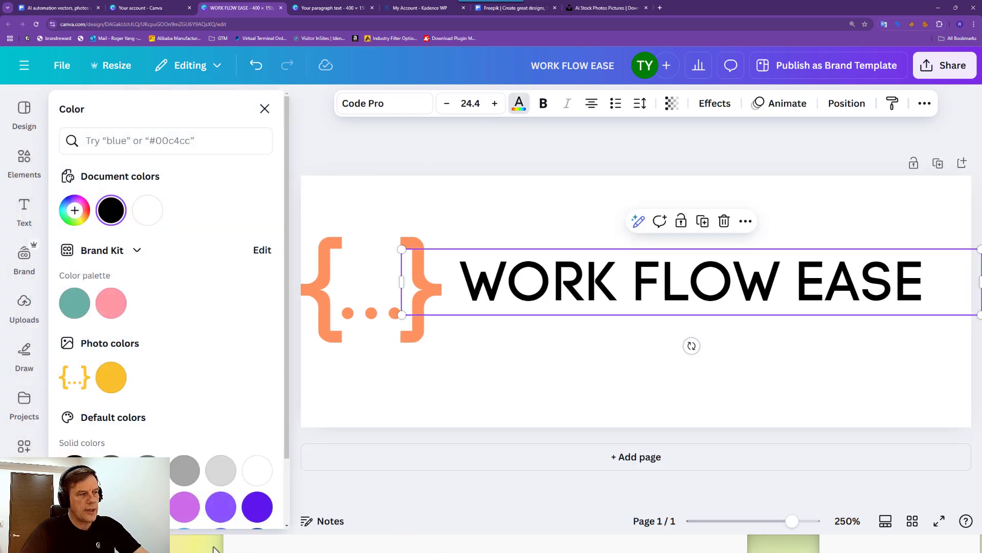
{"action": "mouse_move", "coordinate": [206, 546]}
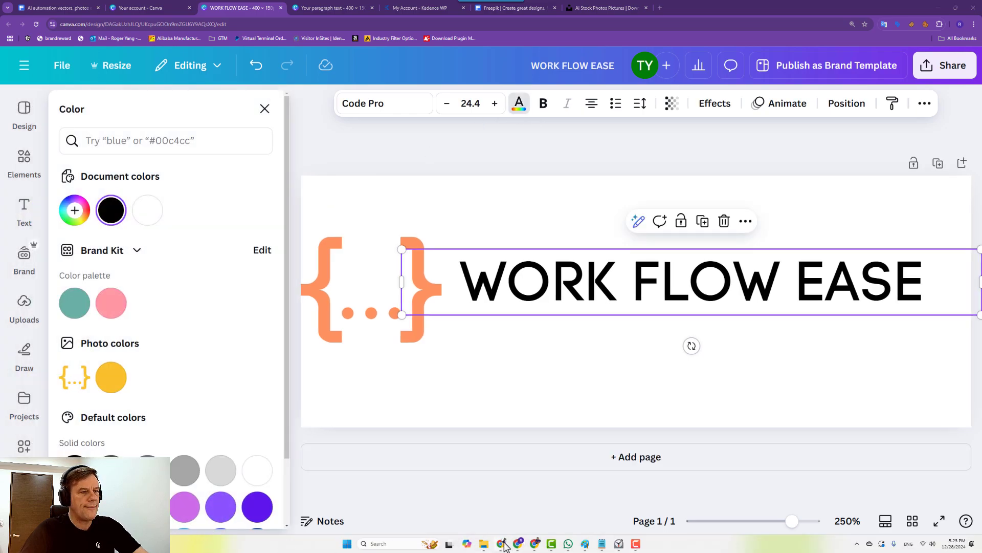
{"action": "mouse_move", "coordinate": [504, 547]}
{"action": "left_click", "coordinate": [423, 499]}
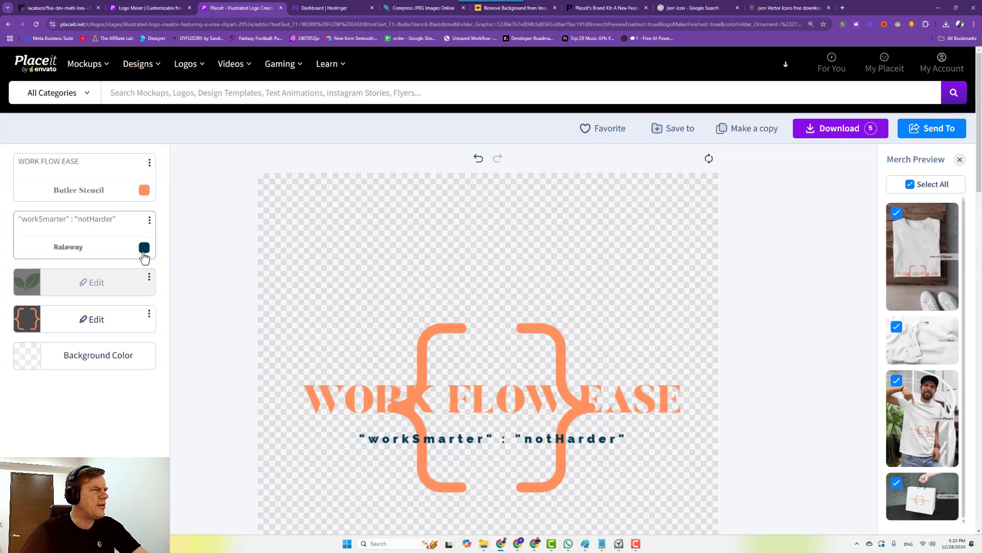
Recolour the Placeit title teal #117A8C via the Old School palette and select its hex code.
{"action": "left_click", "coordinate": [144, 190]}
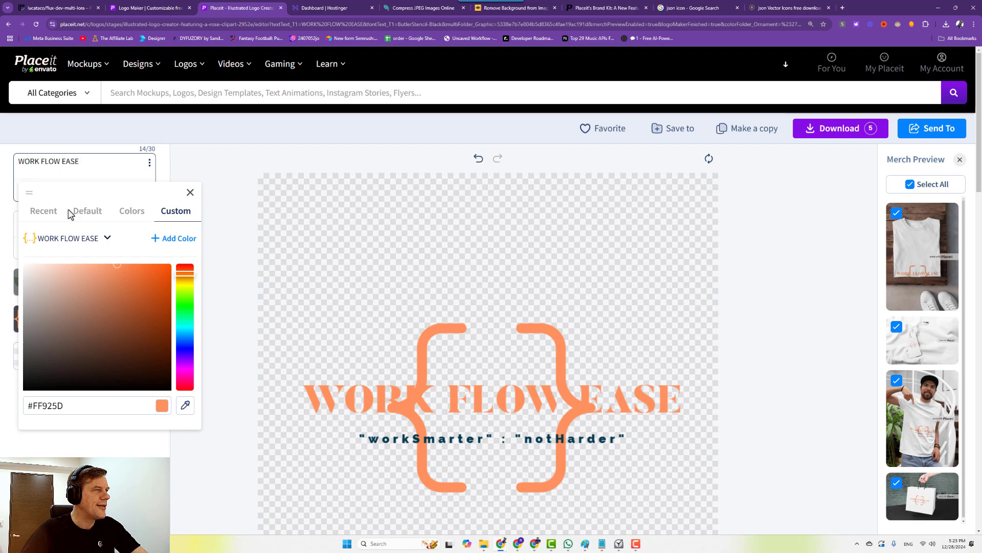
{"action": "left_click", "coordinate": [132, 212]}
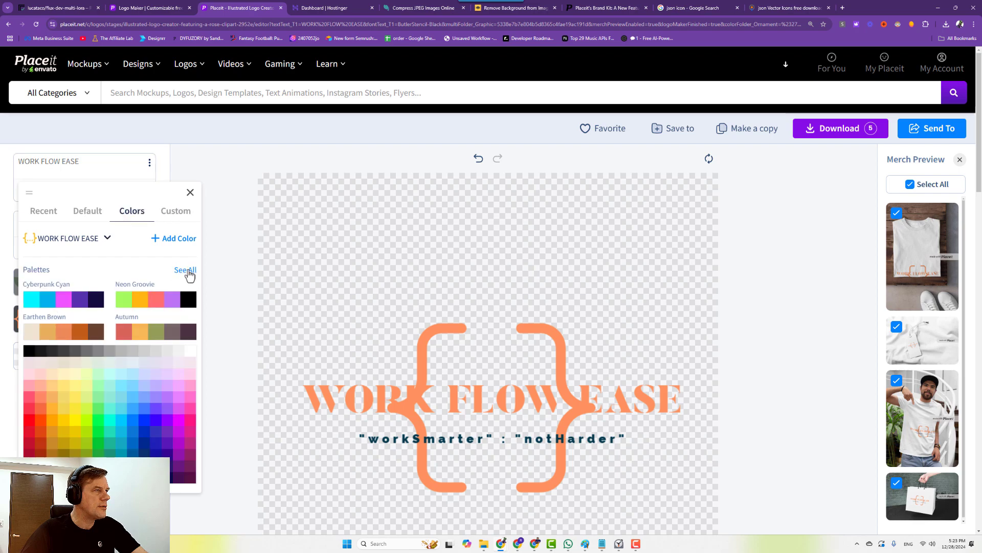
{"action": "left_click", "coordinate": [185, 269]}
{"action": "scroll", "coordinate": [61, 368], "scroll_direction": "down", "scroll_amount": 5}
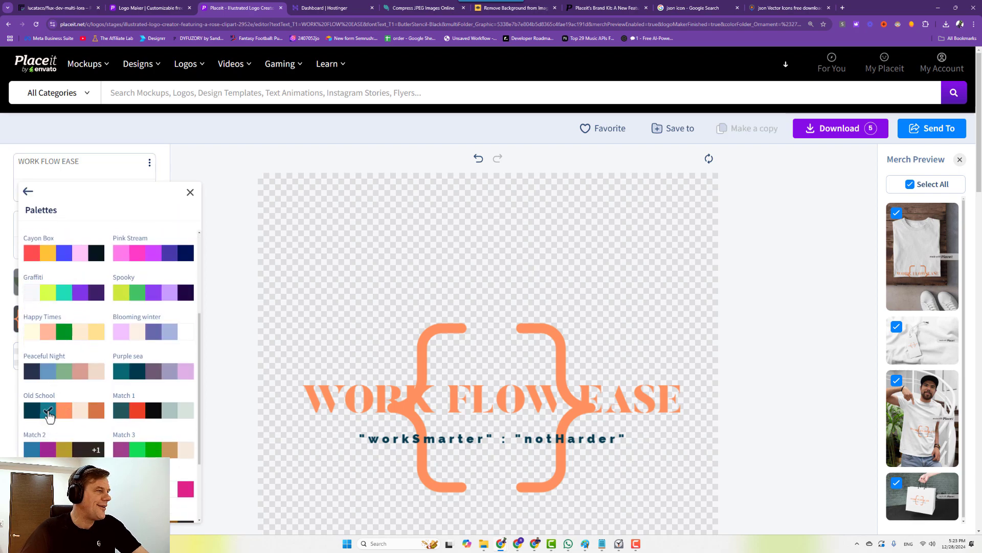
{"action": "scroll", "coordinate": [193, 238], "scroll_direction": "up", "scroll_amount": 2}
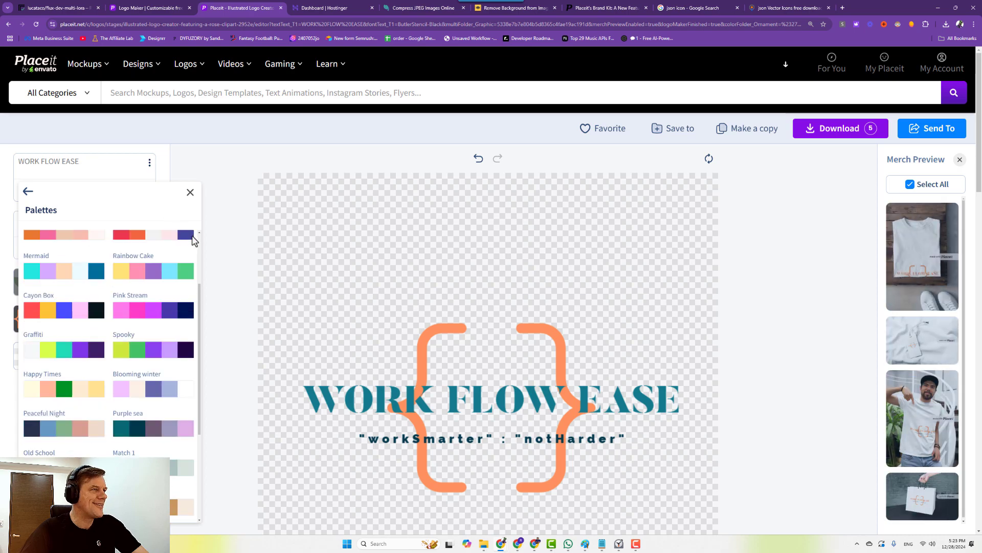
{"action": "left_click", "coordinate": [28, 192]}
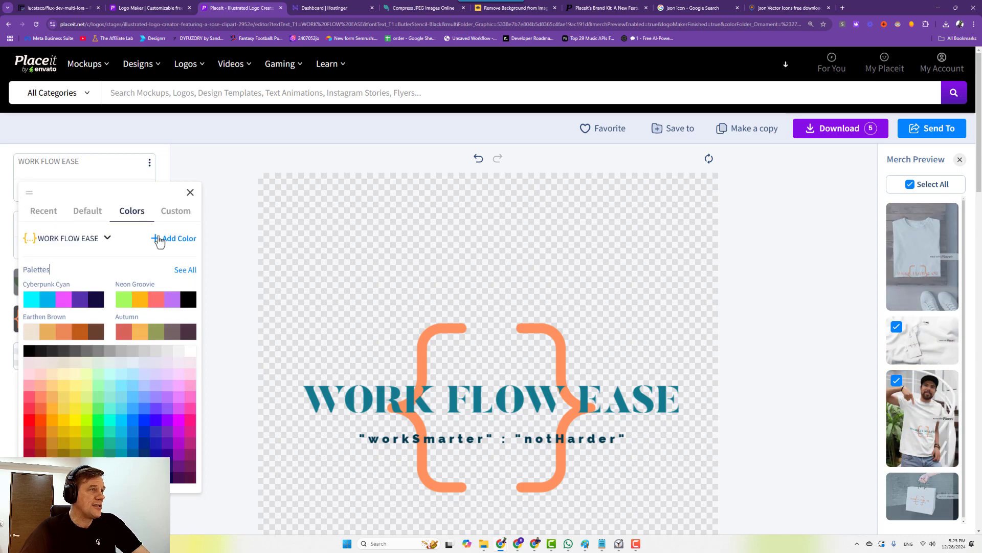
{"action": "left_click", "coordinate": [175, 211]}
{"action": "triple_click", "coordinate": [56, 404]}
{"action": "key", "text": "ctrl+c"}
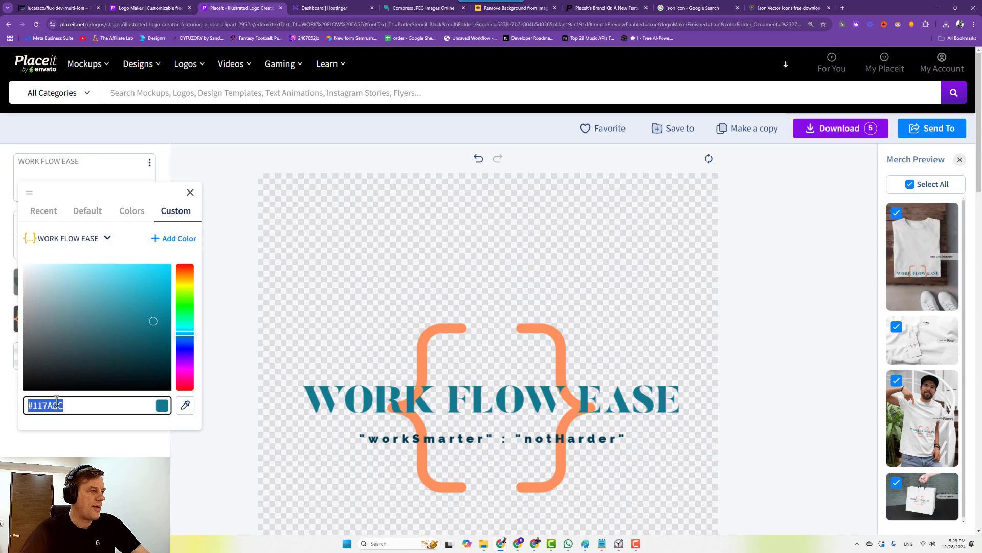
In Canva, add #117A8C as a new custom text colour for the title.
{"action": "left_click", "coordinate": [519, 544]}
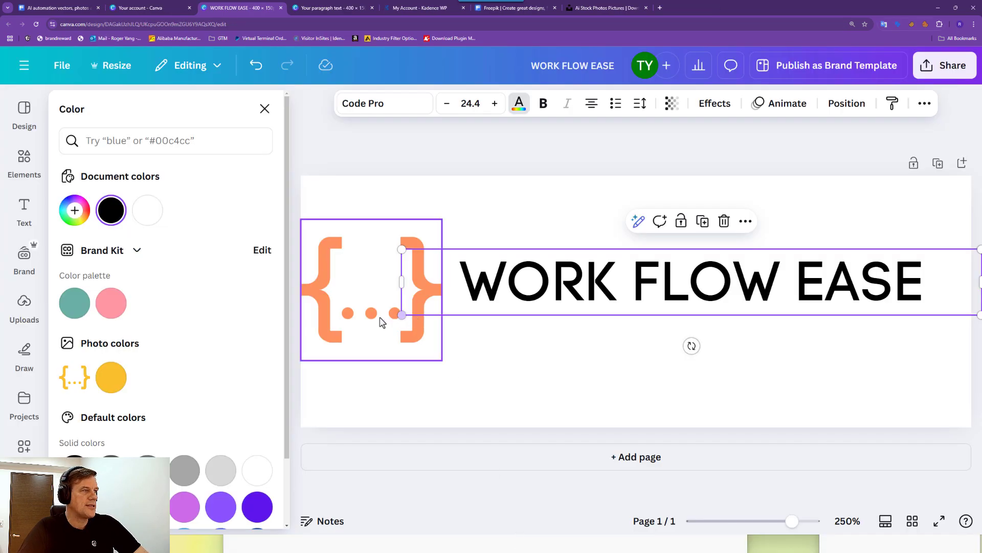
{"action": "left_click", "coordinate": [594, 271]}
{"action": "left_click", "coordinate": [519, 104]}
{"action": "left_click", "coordinate": [518, 104]}
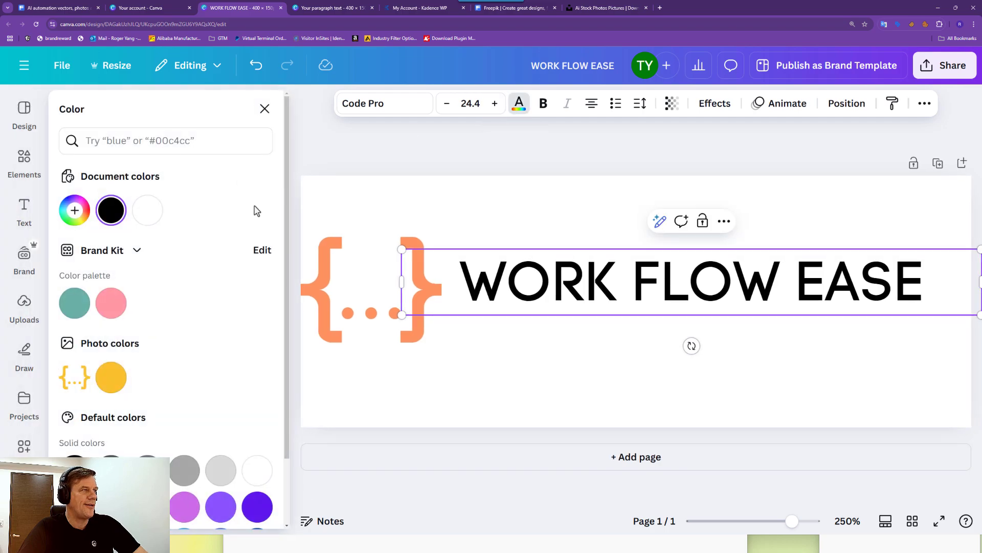
{"action": "left_click", "coordinate": [76, 210]}
{"action": "key", "text": "ctrl+v"}
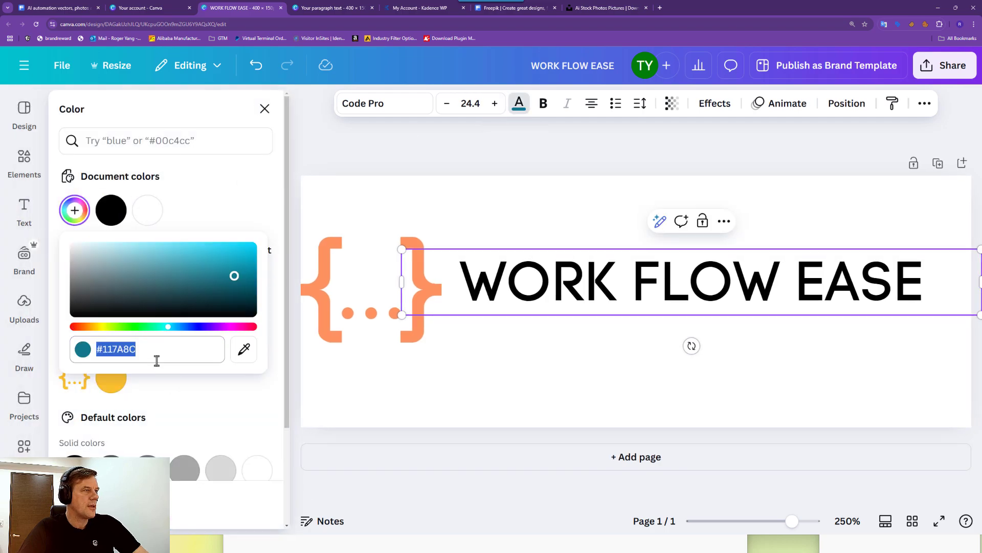
{"action": "key", "text": "Tab"}
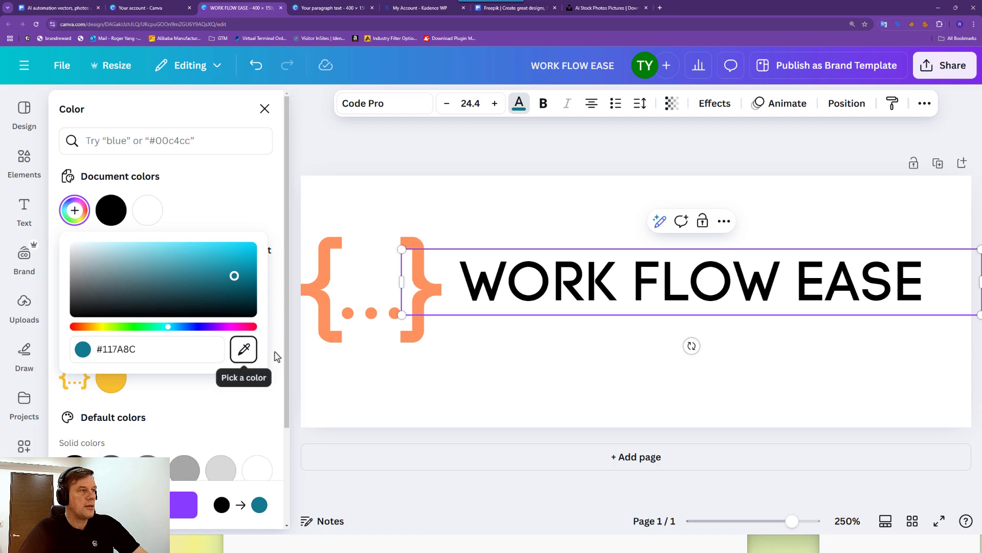
{"action": "key", "text": "Escape"}
Apply teal #117A8C to all of the WORK FLOW EASE text and deselect it.
{"action": "left_click", "coordinate": [528, 289]}
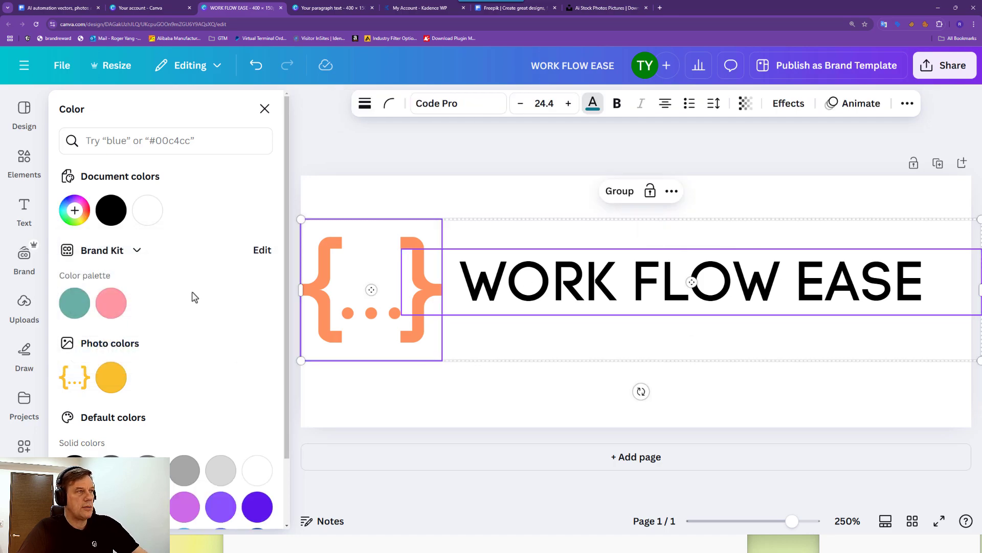
{"action": "triple_click", "coordinate": [504, 294]}
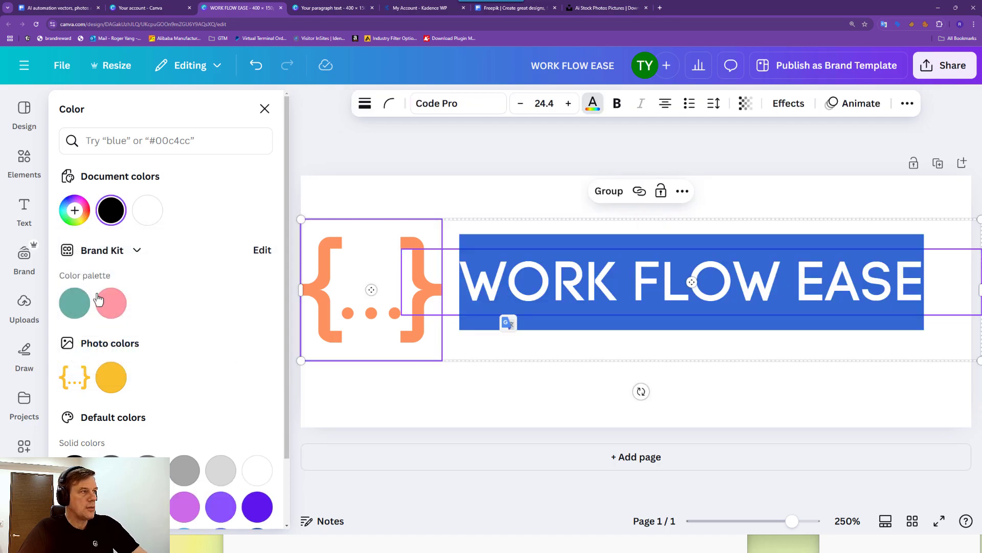
{"action": "left_click", "coordinate": [111, 210]}
{"action": "key", "text": "ctrl+v"}
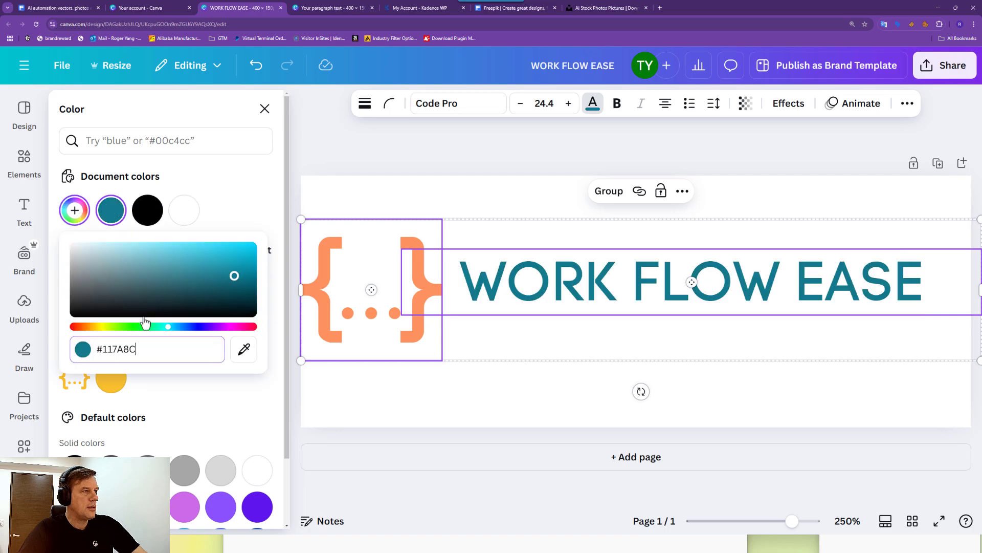
{"action": "key", "text": "Escape"}
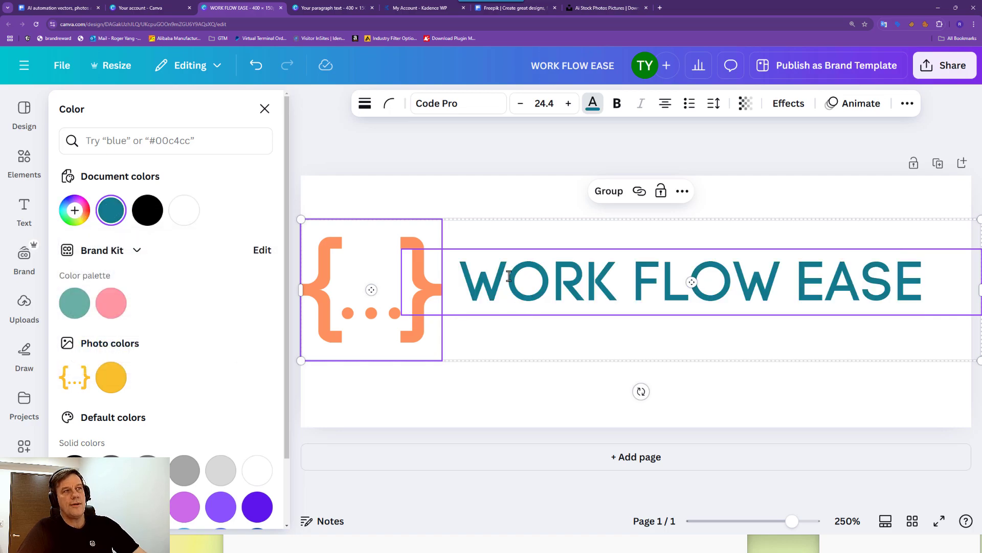
{"action": "left_click", "coordinate": [545, 258]}
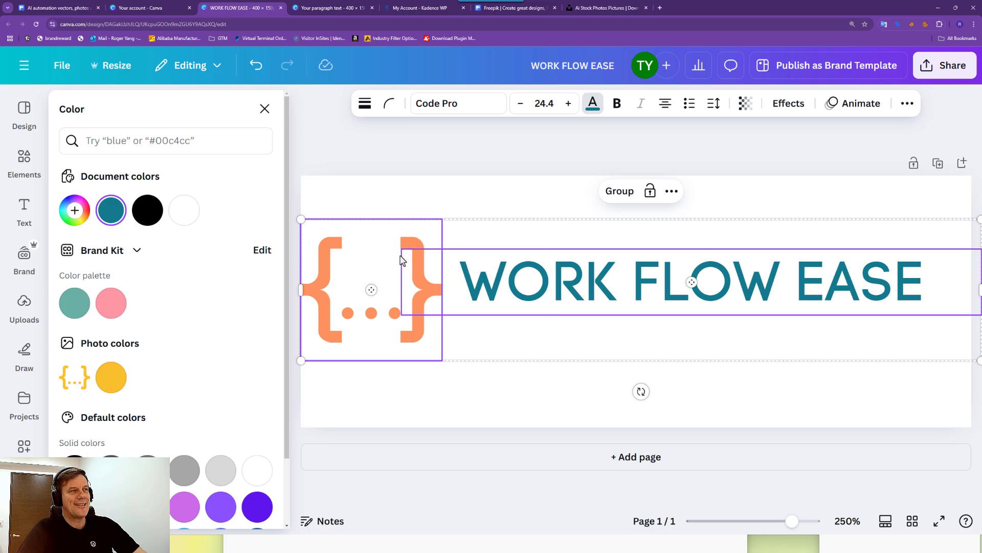
{"action": "left_click", "coordinate": [604, 263]}
{"action": "left_click", "coordinate": [671, 298]}
{"action": "left_click", "coordinate": [696, 361]}
Enlarge the WORK FLOW EASE text box and position it beside the orange braces.
{"action": "left_click", "coordinate": [607, 290]}
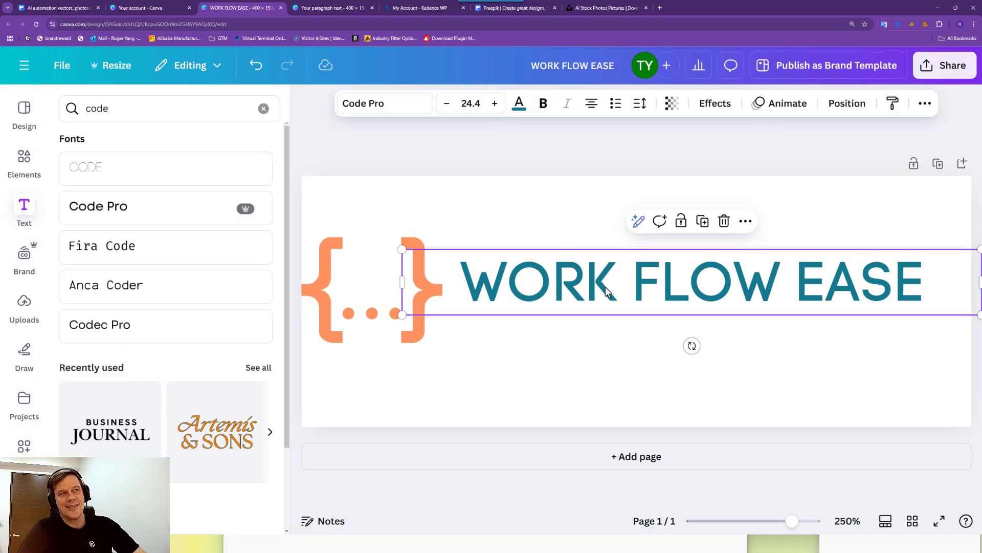
{"action": "left_click_drag", "start_coordinate": [402, 251], "coordinate": [343, 189]}
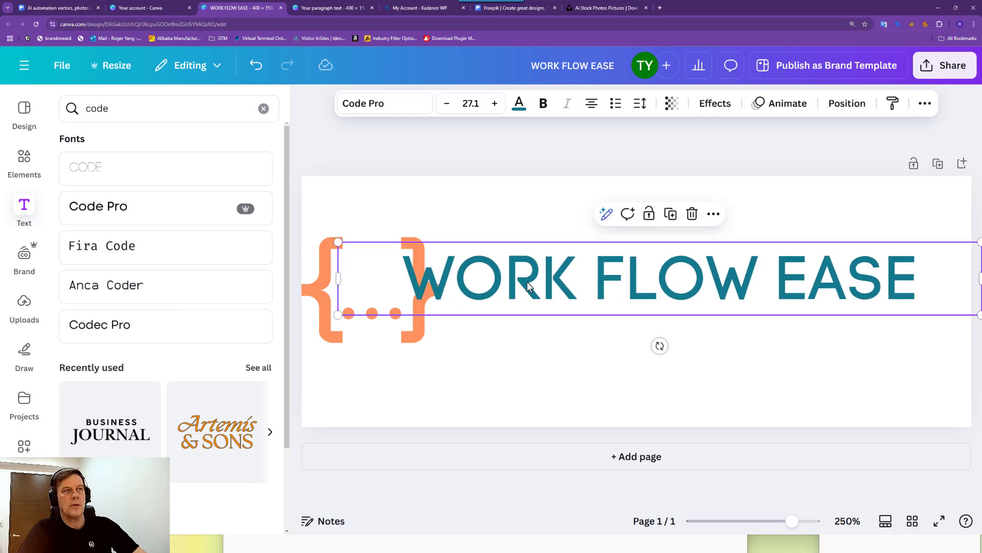
{"action": "left_click_drag", "start_coordinate": [529, 286], "coordinate": [478, 283]}
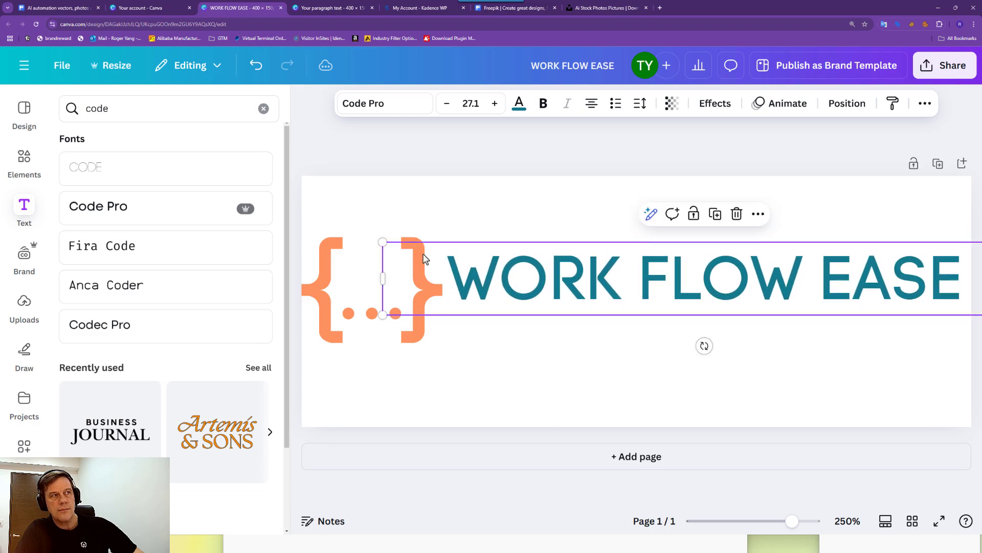
{"action": "left_click_drag", "start_coordinate": [386, 243], "coordinate": [377, 232]}
{"action": "left_click_drag", "start_coordinate": [500, 297], "coordinate": [508, 307]}
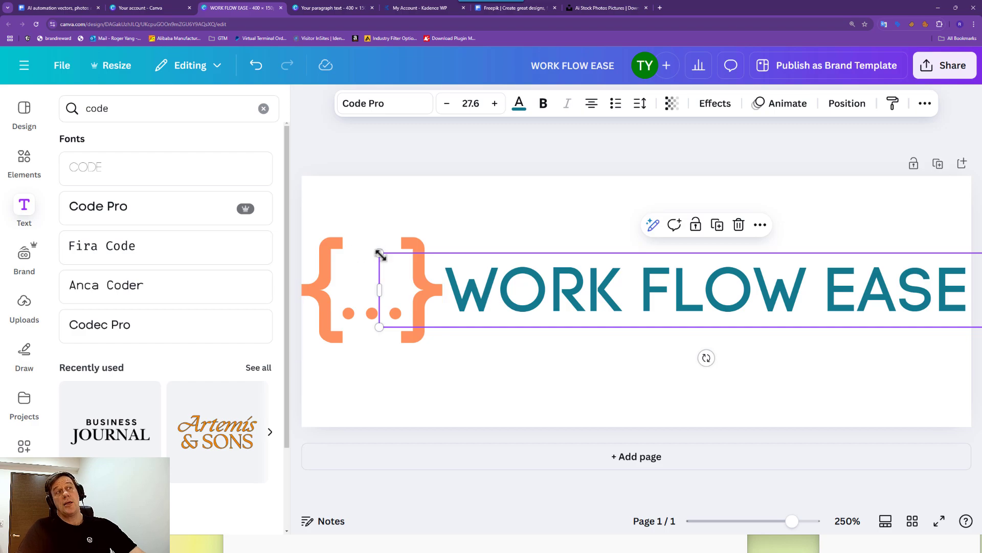
{"action": "left_click_drag", "start_coordinate": [378, 254], "coordinate": [372, 250]}
{"action": "left_click_drag", "start_coordinate": [484, 297], "coordinate": [490, 298]}
Fine-tune the title to font size 27.7 and bring up the text Effects styles.
{"action": "left_click", "coordinate": [334, 298]}
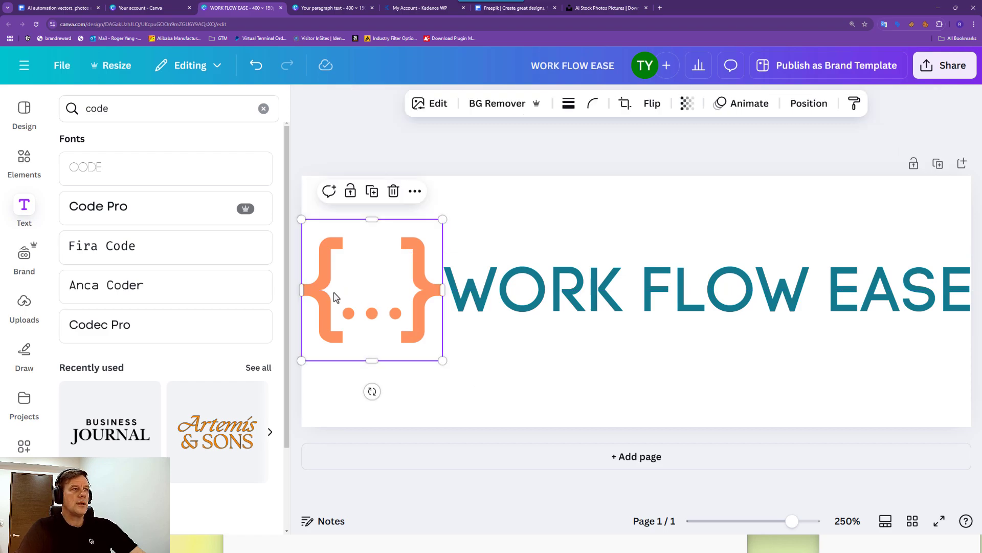
{"action": "left_click", "coordinate": [560, 302]}
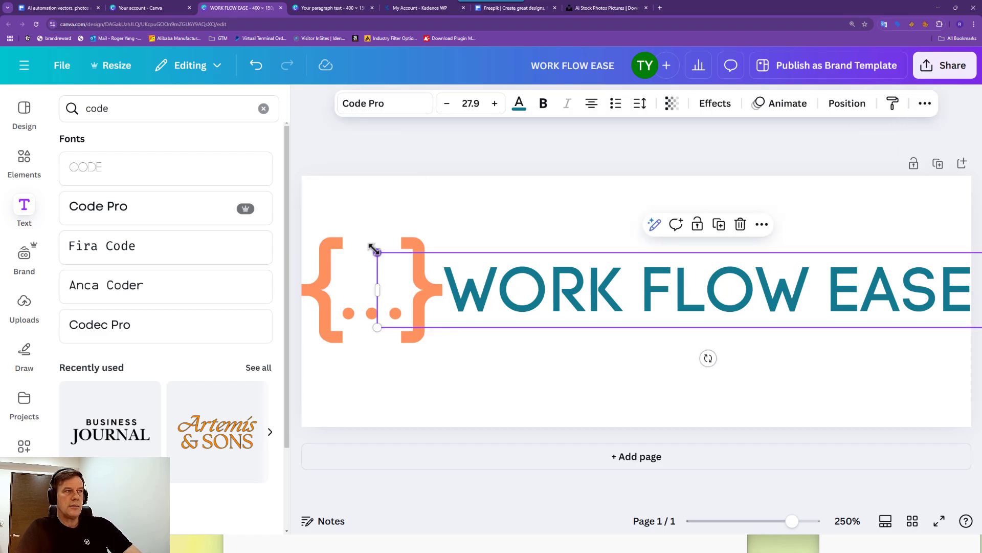
{"action": "left_click_drag", "start_coordinate": [374, 249], "coordinate": [381, 253]}
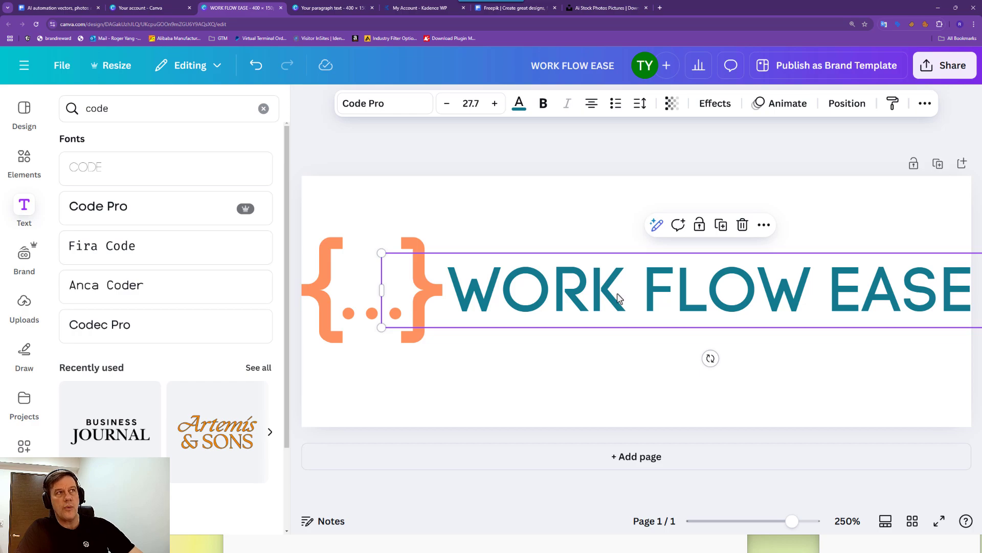
{"action": "left_click", "coordinate": [494, 103]}
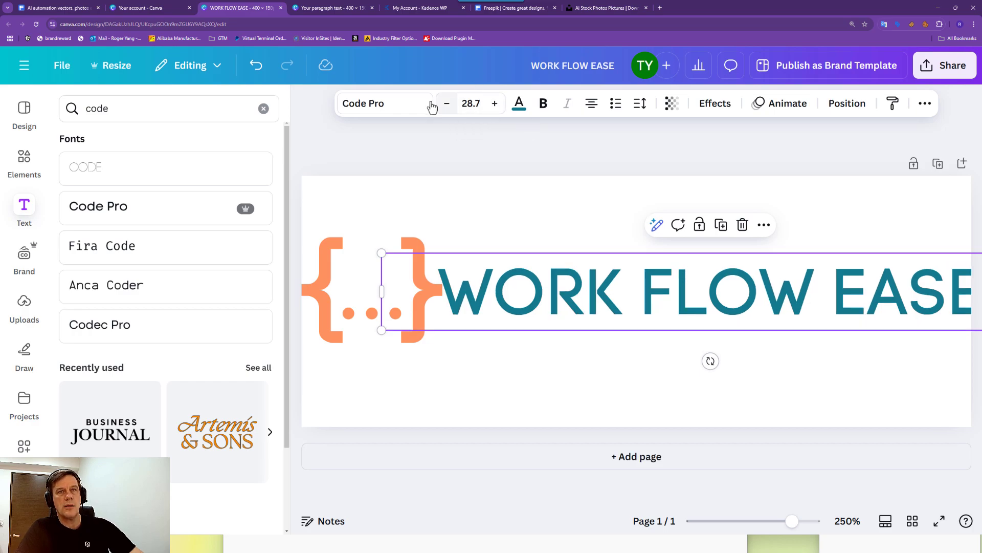
{"action": "left_click", "coordinate": [448, 105]}
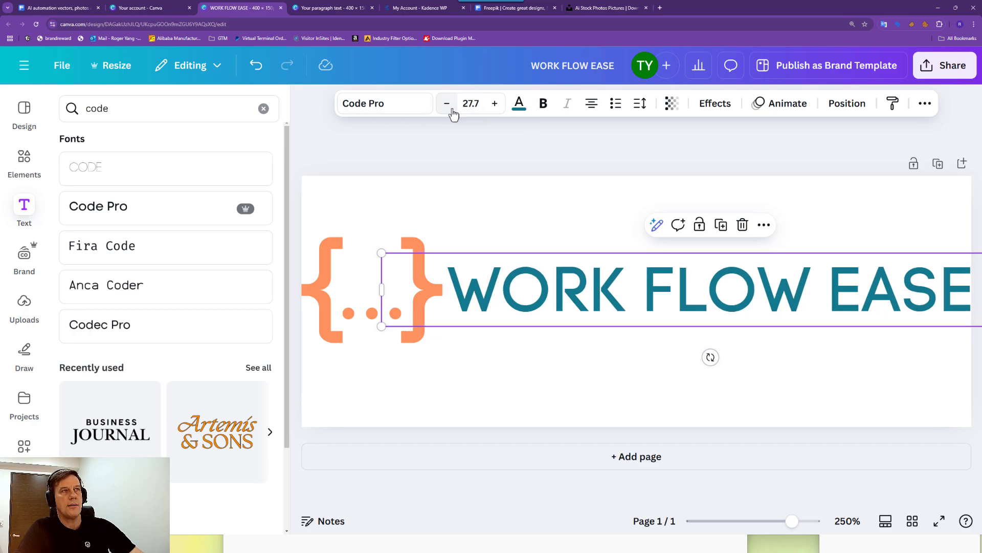
{"action": "left_click", "coordinate": [710, 105]}
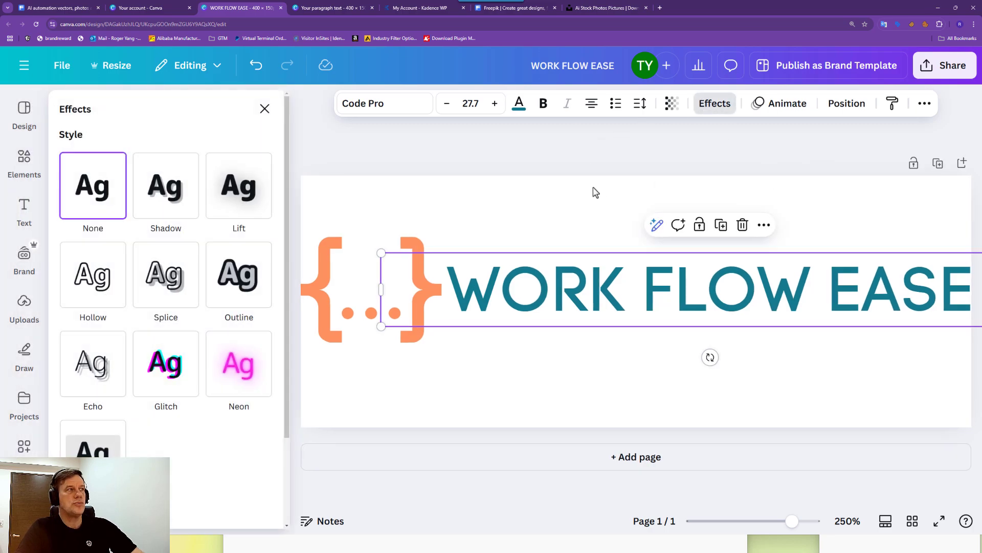
Tighten the line spacing and letter spacing of the WORK FLOW EASE title.
{"action": "left_click", "coordinate": [640, 103]}
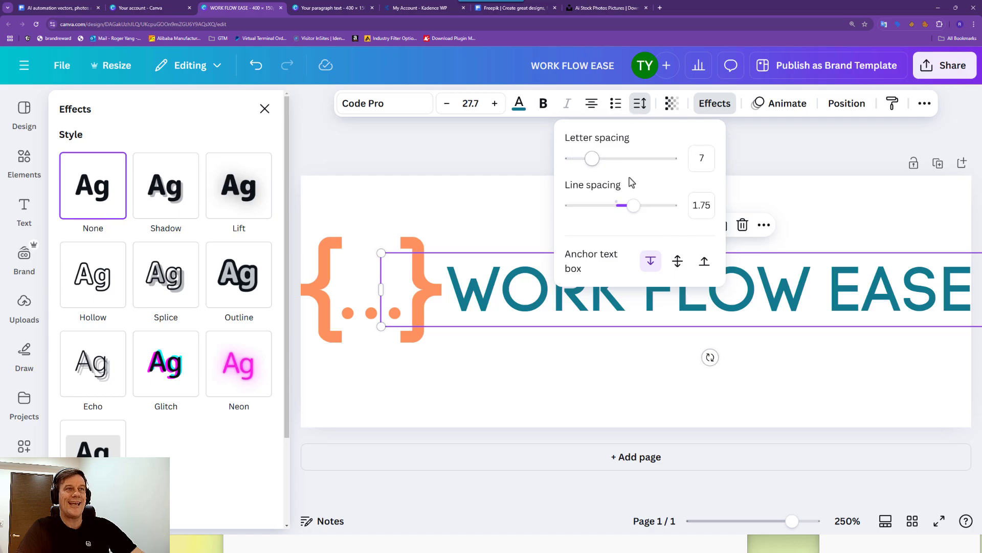
{"action": "mouse_move", "coordinate": [633, 210]}
{"action": "left_mouse_down"}
{"action": "mouse_move", "coordinate": [624, 206]}
{"action": "mouse_move", "coordinate": [669, 206]}
{"action": "mouse_move", "coordinate": [624, 206]}
{"action": "left_mouse_up"}
{"action": "mouse_move", "coordinate": [592, 159]}
{"action": "left_mouse_down"}
{"action": "mouse_move", "coordinate": [599, 163]}
{"action": "mouse_move", "coordinate": [581, 164]}
{"action": "mouse_move", "coordinate": [589, 173]}
{"action": "left_mouse_up"}
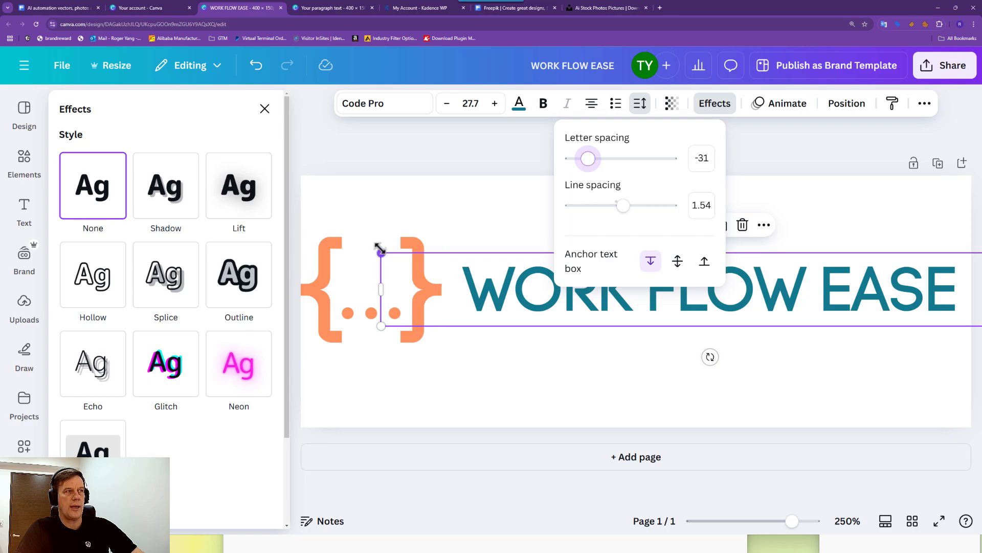
Enlarge the title to size 29 and align it neatly beside the orange braces.
{"action": "left_click_drag", "start_coordinate": [378, 249], "coordinate": [357, 234]}
{"action": "mouse_move", "coordinate": [517, 297]}
{"action": "left_mouse_down"}
{"action": "mouse_move", "coordinate": [522, 281]}
{"action": "mouse_move", "coordinate": [514, 294]}
{"action": "left_mouse_up"}
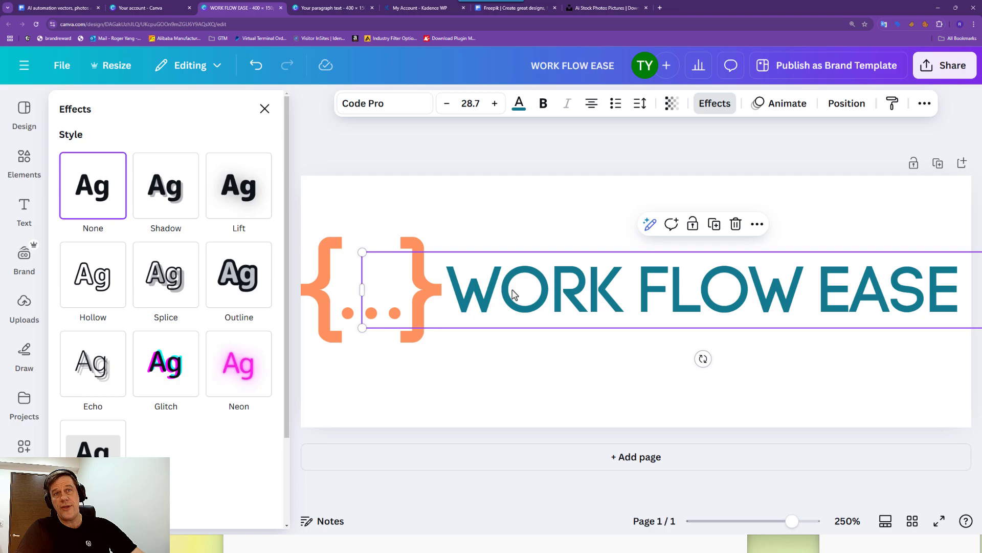
{"action": "left_click", "coordinate": [495, 416]}
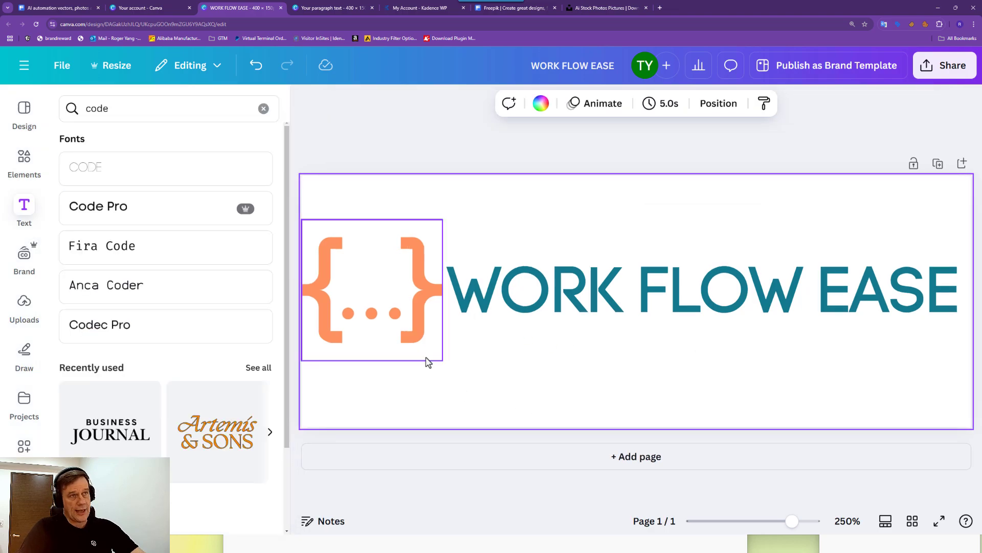
{"action": "left_click", "coordinate": [514, 280]}
{"action": "left_click_drag", "start_coordinate": [514, 280], "coordinate": [499, 298]}
{"action": "left_click", "coordinate": [510, 353]}
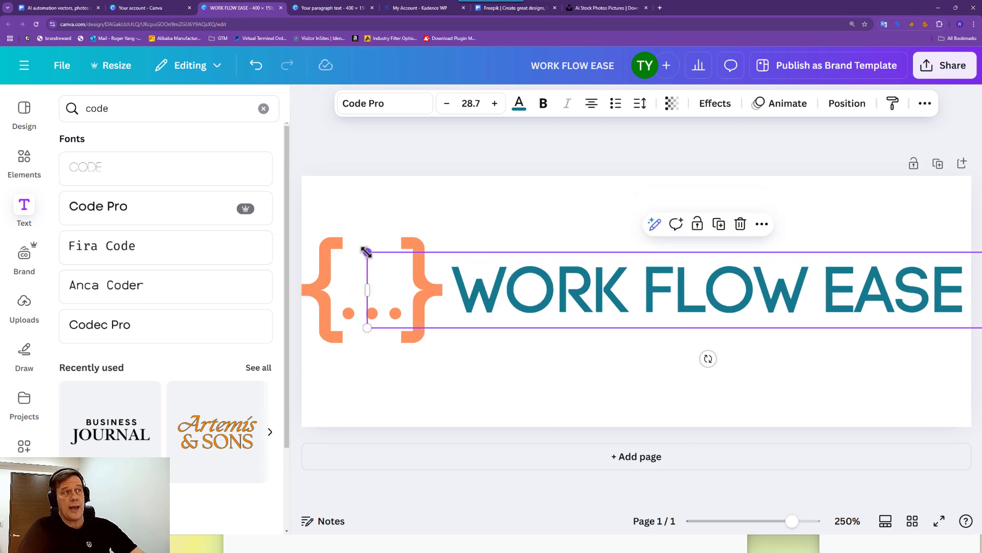
{"action": "left_click_drag", "start_coordinate": [366, 251], "coordinate": [362, 251]}
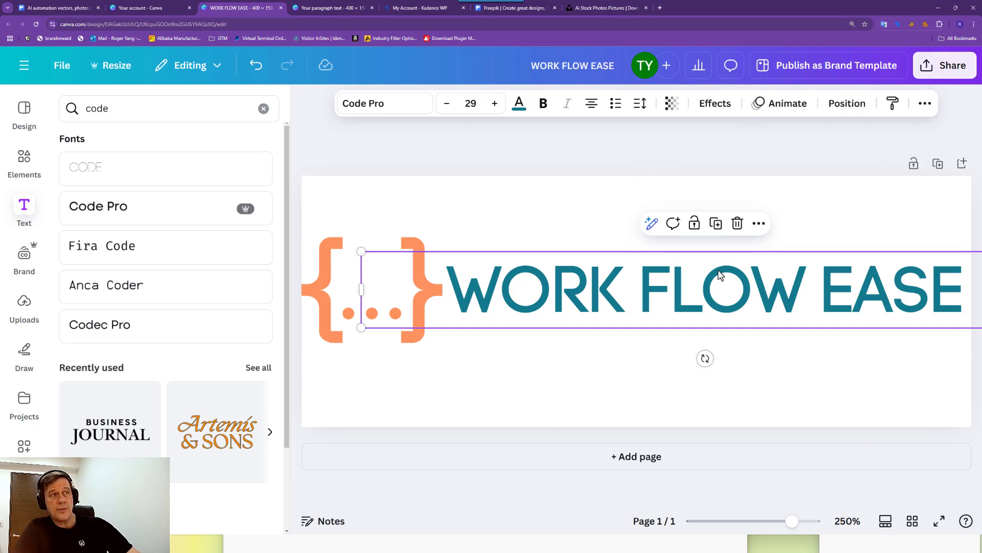
{"action": "left_click_drag", "start_coordinate": [694, 284], "coordinate": [697, 280]}
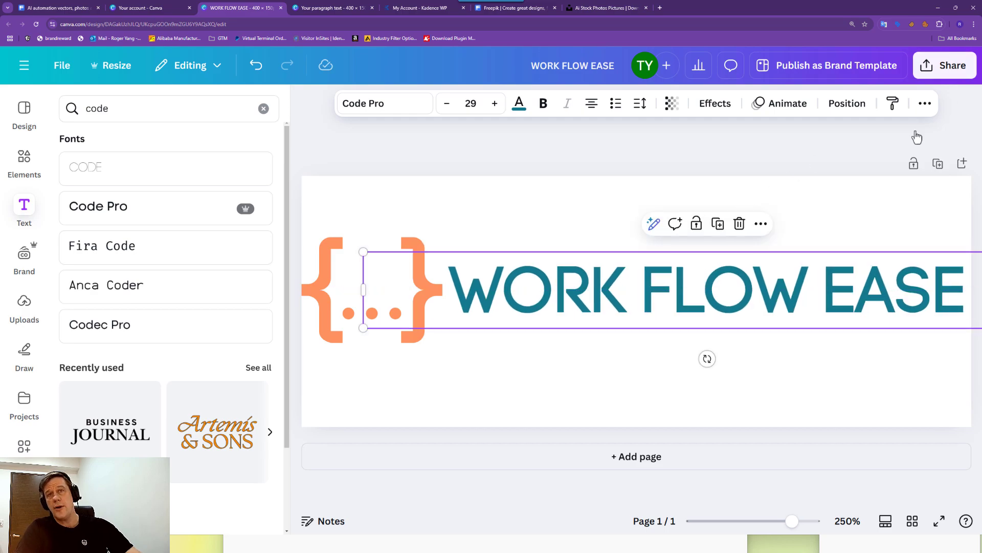
{"action": "left_click_drag", "start_coordinate": [719, 298], "coordinate": [722, 294]}
Download the WORK FLOW EASE design as a 400 × 150 px PNG.
{"action": "left_click", "coordinate": [934, 70]}
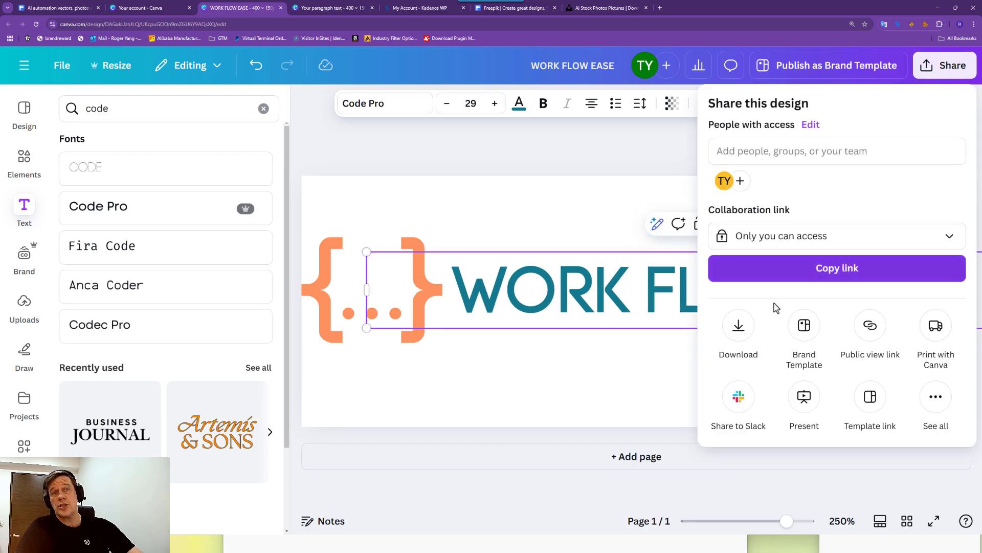
{"action": "left_click", "coordinate": [738, 335]}
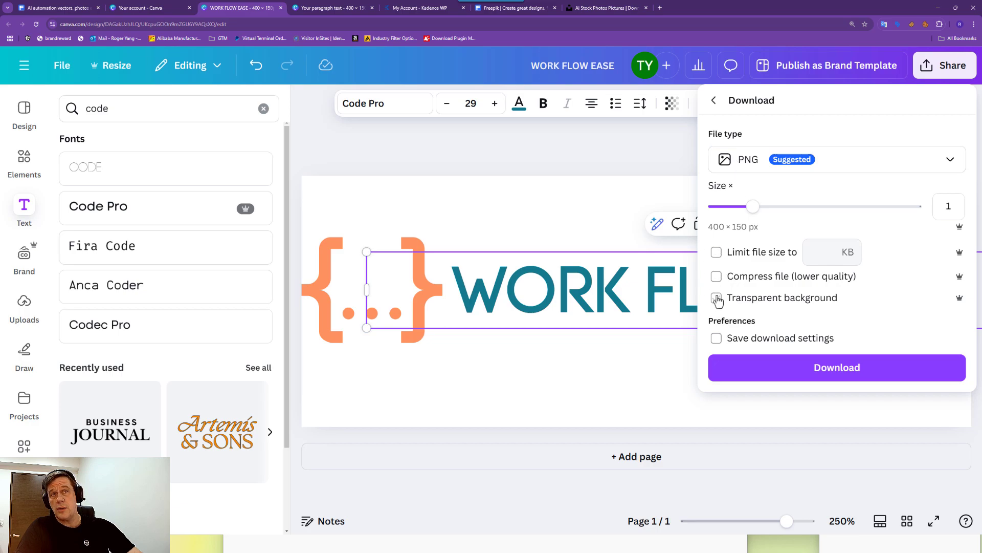
{"action": "left_click", "coordinate": [849, 373]}
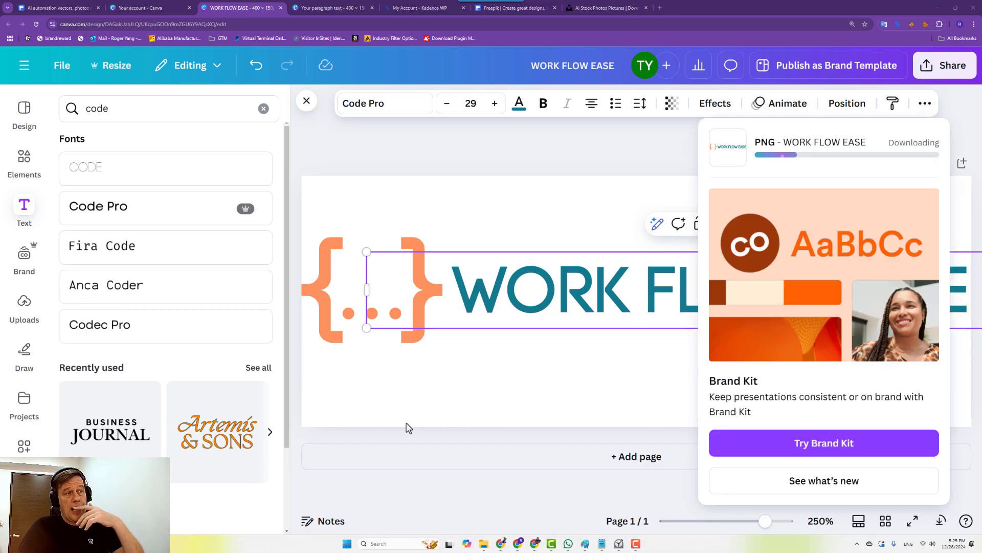
Stop the stopwatch in the Clock app and return to the Canva design.
{"action": "mouse_move", "coordinate": [499, 542]}
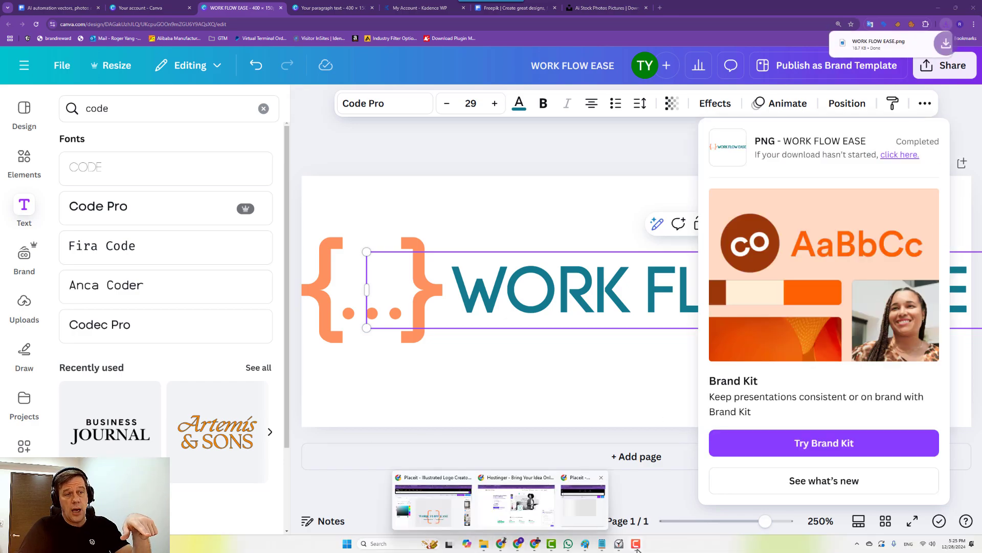
{"action": "left_click", "coordinate": [619, 543]}
{"action": "left_click", "coordinate": [865, 510]}
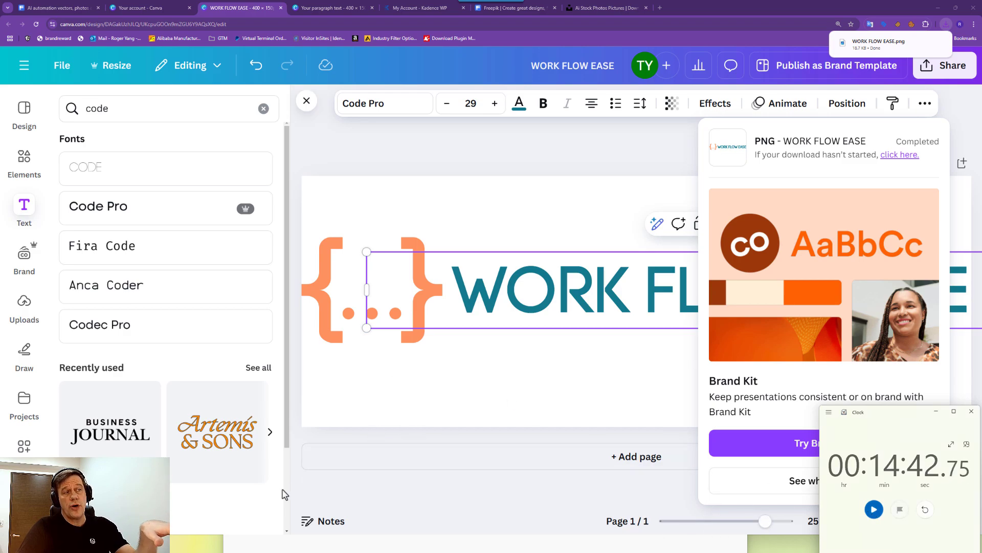
{"action": "left_click", "coordinate": [300, 499]}
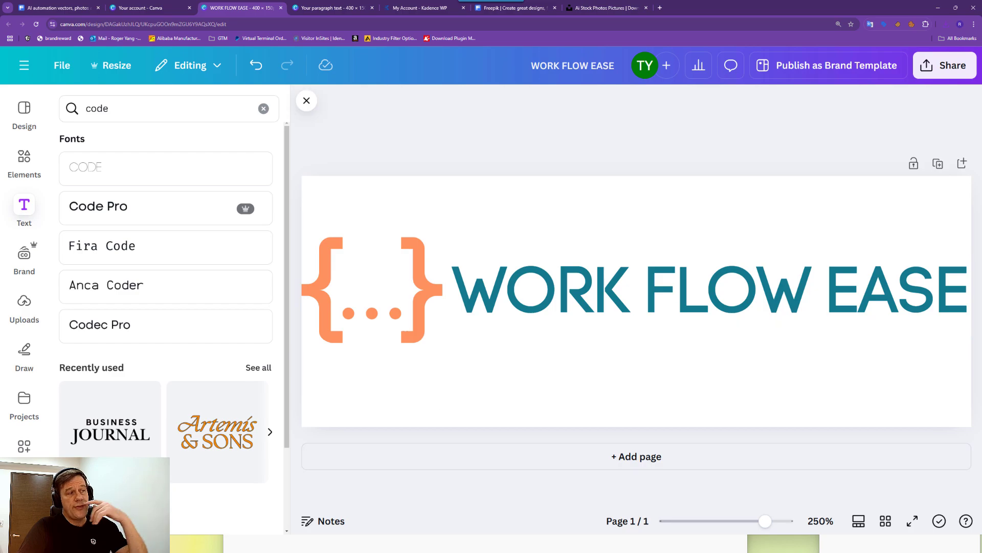
Copy the "workSmarter" : "notHarder" tagline text from the Placeit logo draft's tagline layer.
{"action": "mouse_move", "coordinate": [504, 547]}
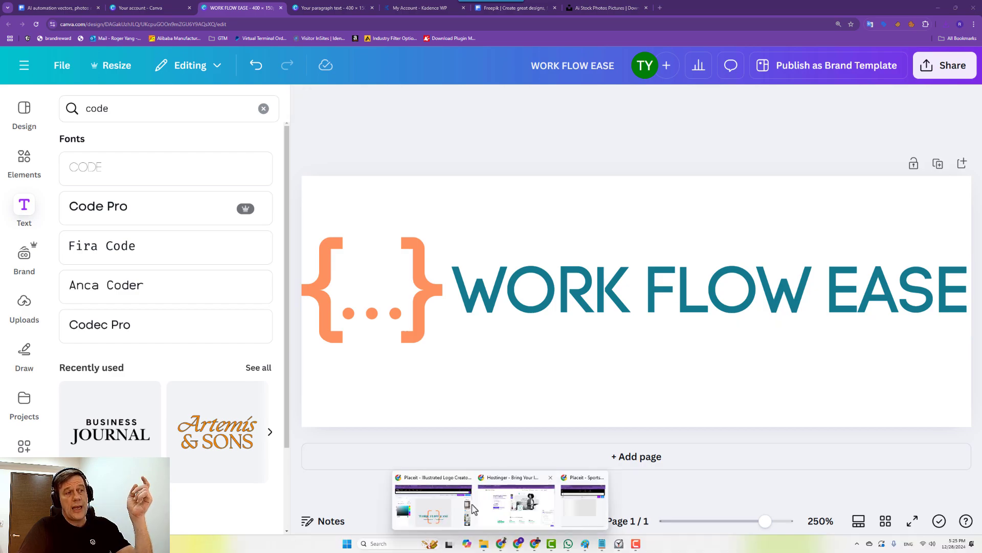
{"action": "left_click", "coordinate": [434, 493]}
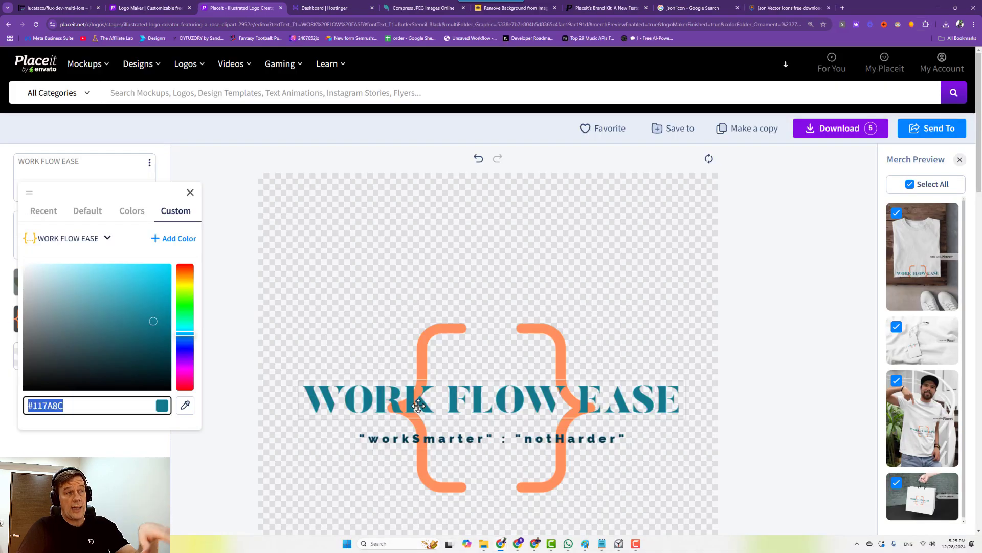
{"action": "scroll", "coordinate": [484, 361], "scroll_direction": "down", "scroll_amount": 3}
{"action": "left_click", "coordinate": [319, 215]}
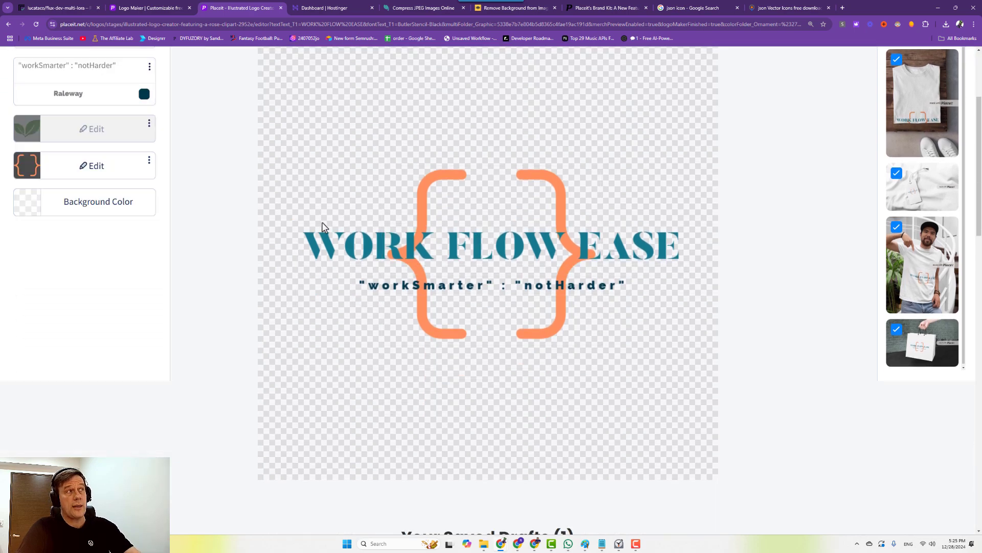
{"action": "scroll", "coordinate": [322, 226], "scroll_direction": "up", "scroll_amount": 3}
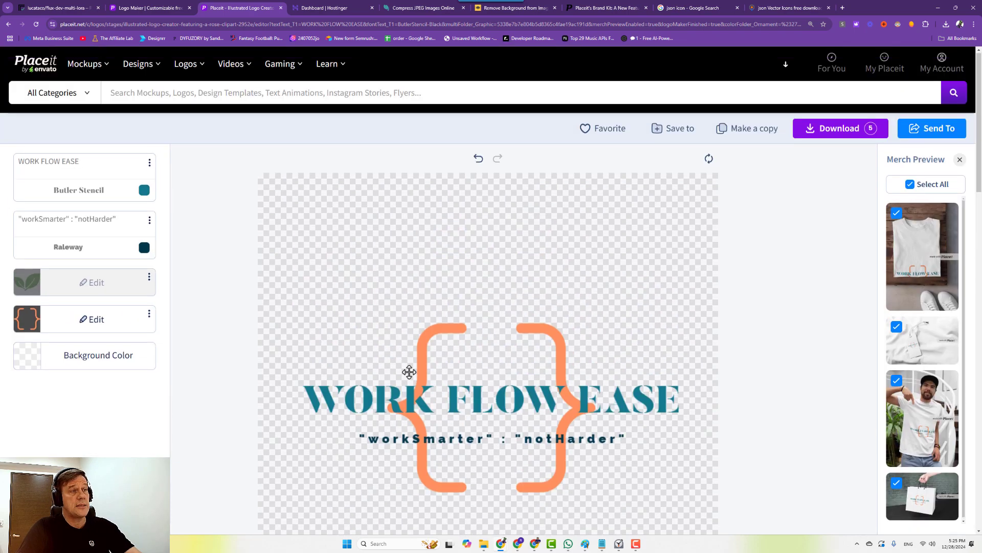
{"action": "left_click", "coordinate": [428, 437]}
{"action": "key", "text": "ctrl+c"}
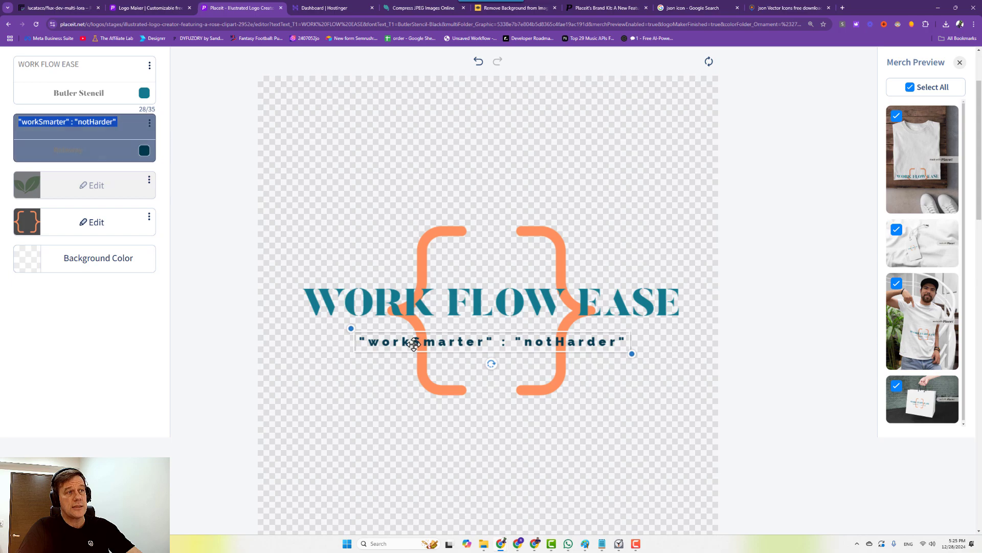
{"action": "left_click", "coordinate": [43, 133]}
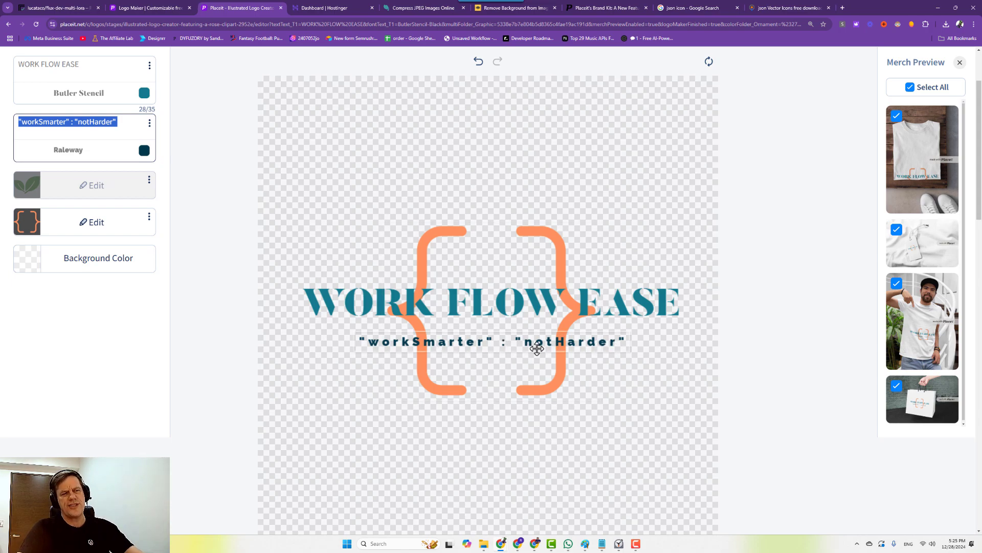
{"action": "left_click", "coordinate": [535, 542]}
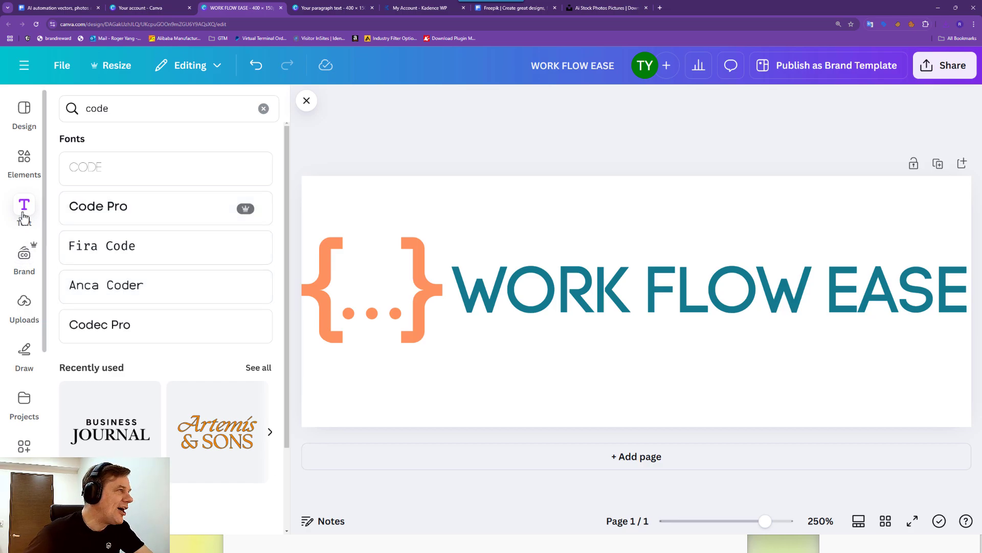
Paste the tagline into a new Code Pro text box and reduce it to size 7.
{"action": "left_click", "coordinate": [121, 214]}
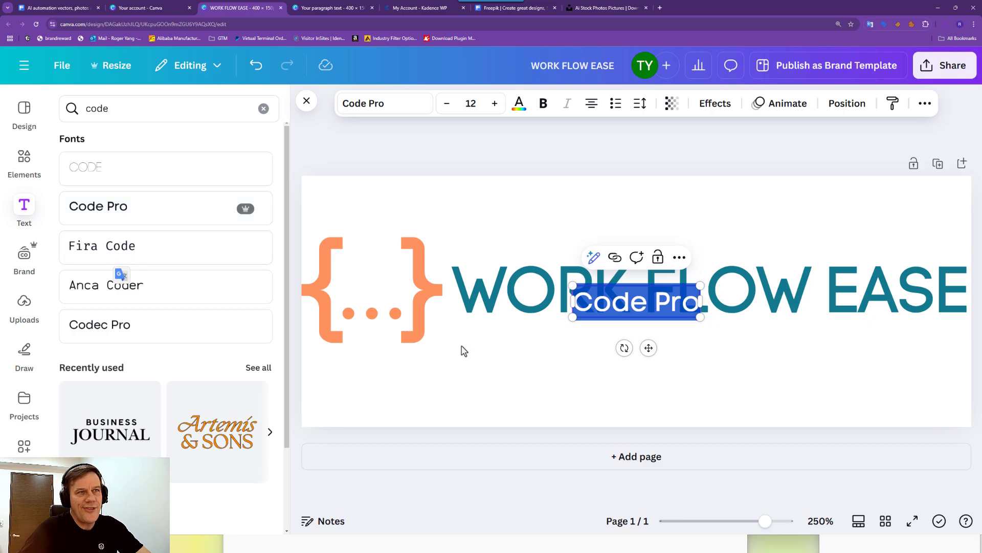
{"action": "key", "text": "ctrl+v"}
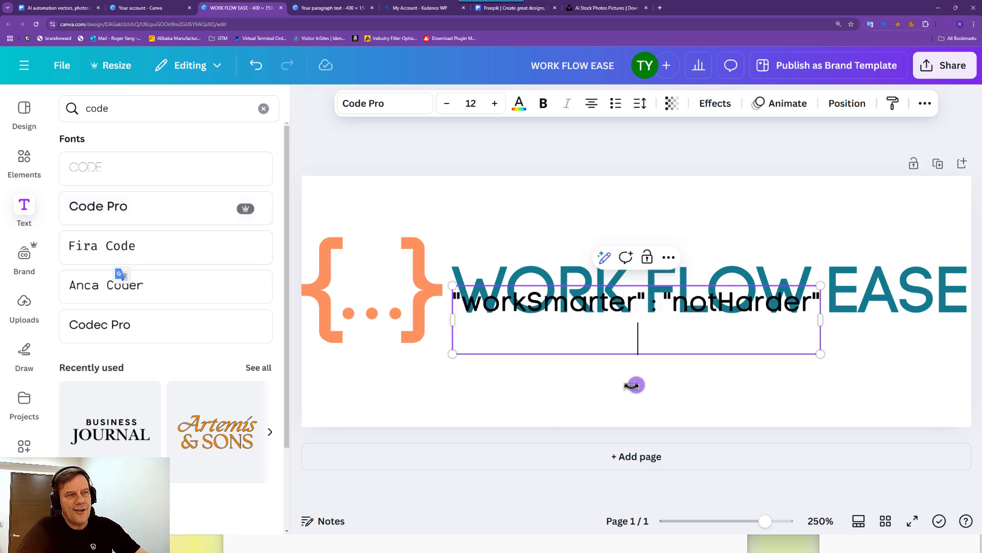
{"action": "key", "text": "ctrl+a"}
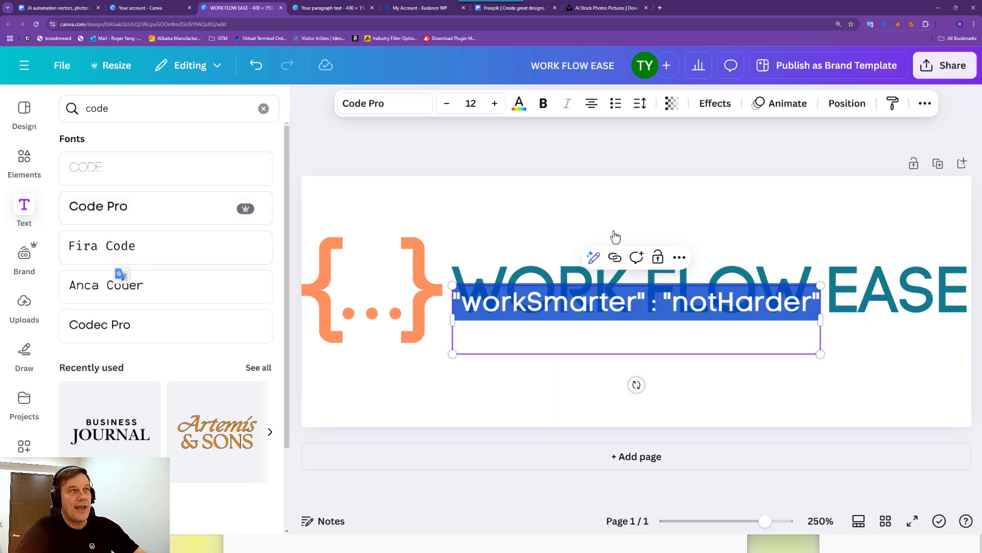
{"action": "left_click", "coordinate": [447, 103]}
{"action": "left_click", "coordinate": [446, 103]}
{"action": "left_click", "coordinate": [447, 103]}
{"action": "left_click", "coordinate": [447, 102]}
{"action": "left_click", "coordinate": [447, 103]}
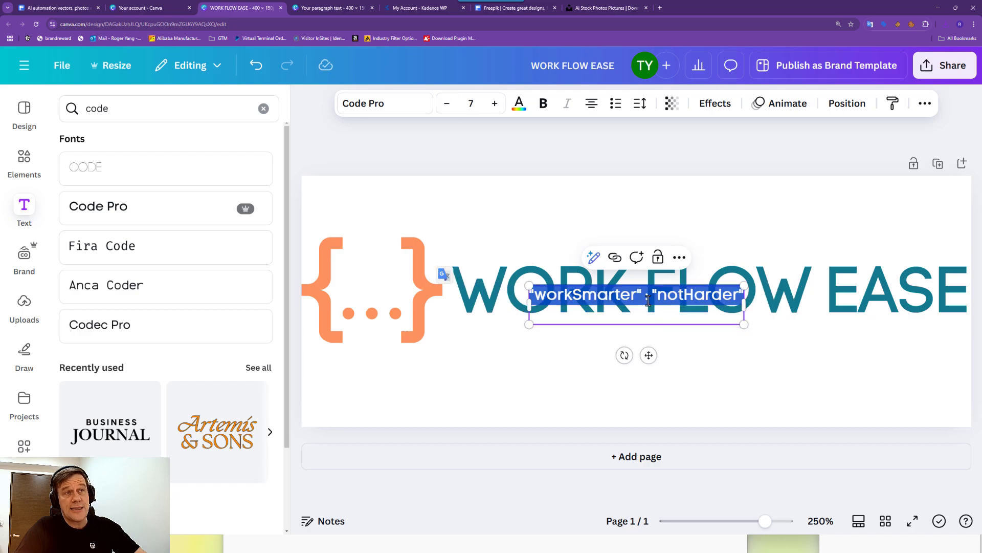
Place the tagline under FLOW, nudging the title up and the tagline closer beneath it.
{"action": "left_click_drag", "start_coordinate": [641, 348], "coordinate": [706, 397]}
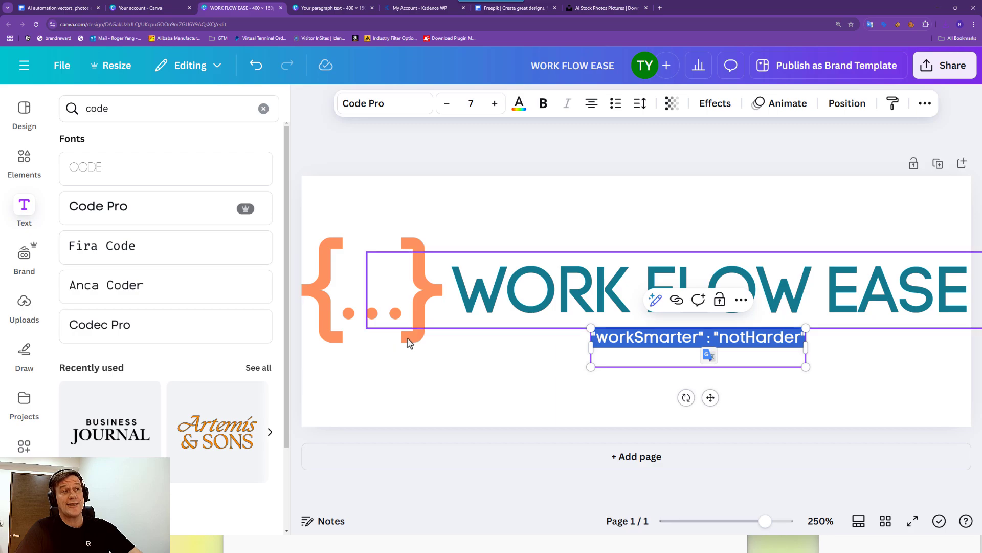
{"action": "left_click_drag", "start_coordinate": [625, 272], "coordinate": [623, 254]}
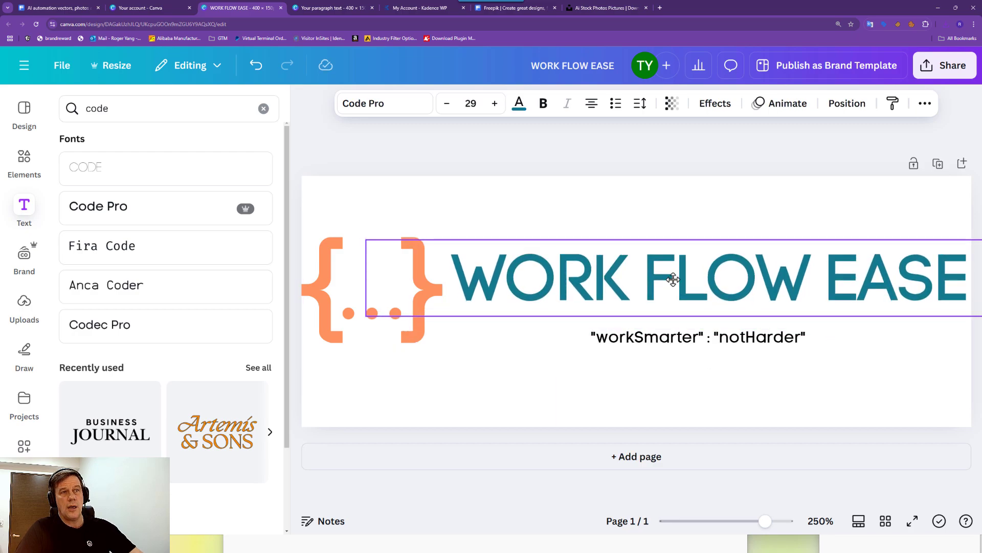
{"action": "left_click_drag", "start_coordinate": [688, 337], "coordinate": [687, 324]}
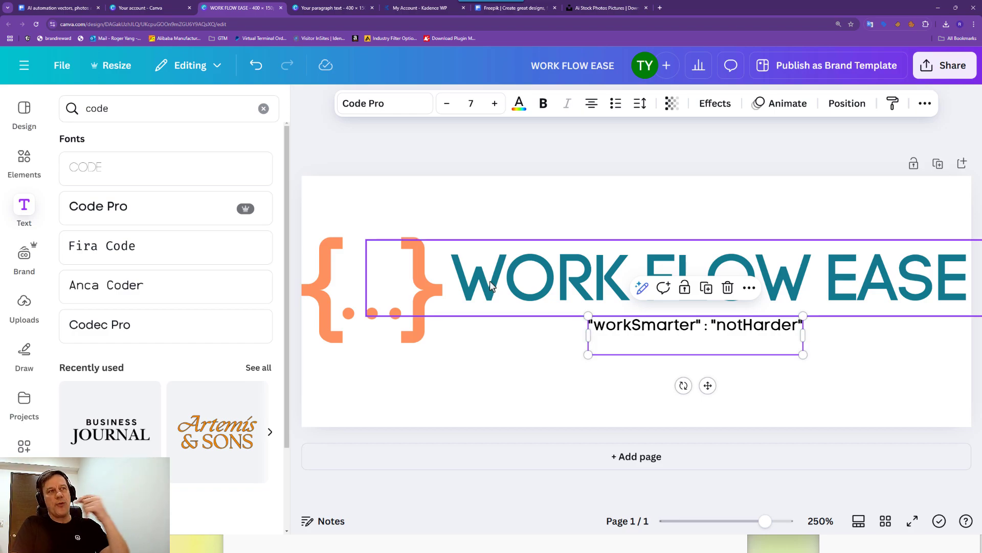
{"action": "left_click", "coordinate": [516, 383]}
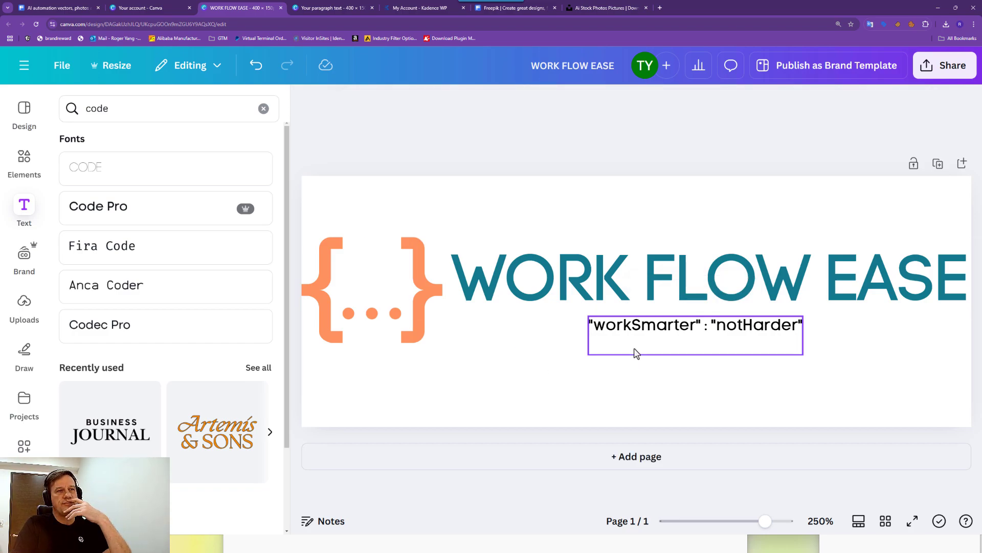
Enlarge the tagline to size 7.6 and reposition it under the title.
{"action": "left_click", "coordinate": [641, 342]}
{"action": "left_click_drag", "start_coordinate": [588, 353], "coordinate": [580, 354]}
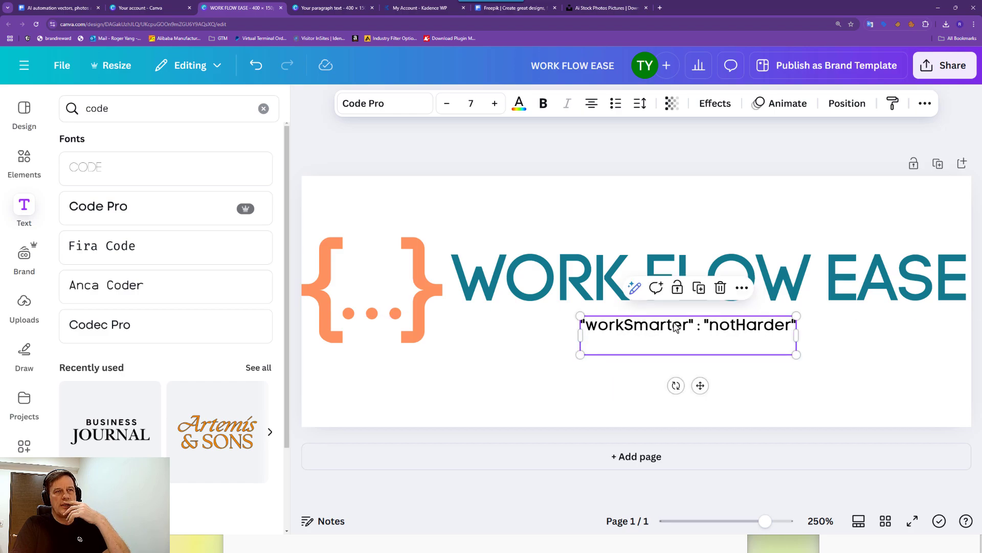
{"action": "left_click", "coordinate": [641, 148]}
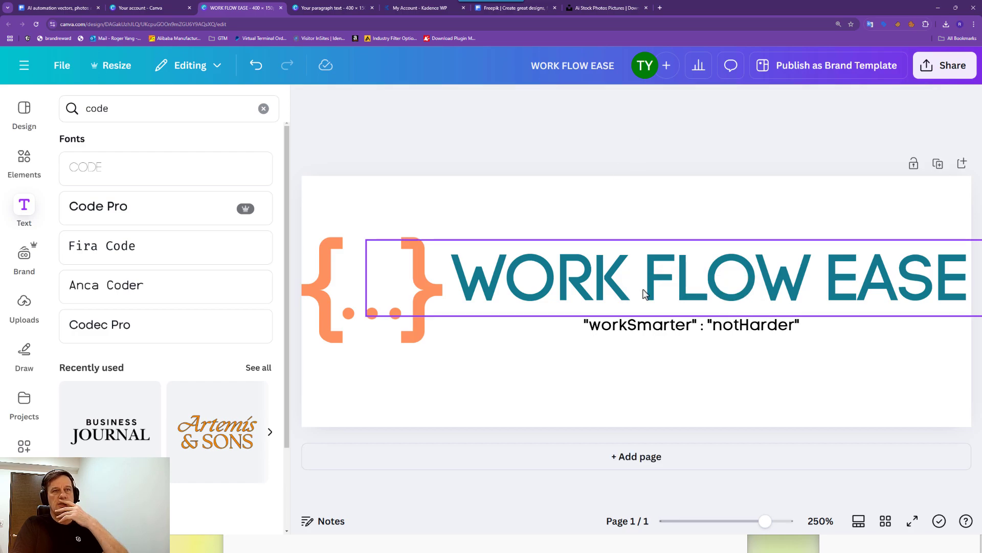
{"action": "left_click", "coordinate": [592, 333]}
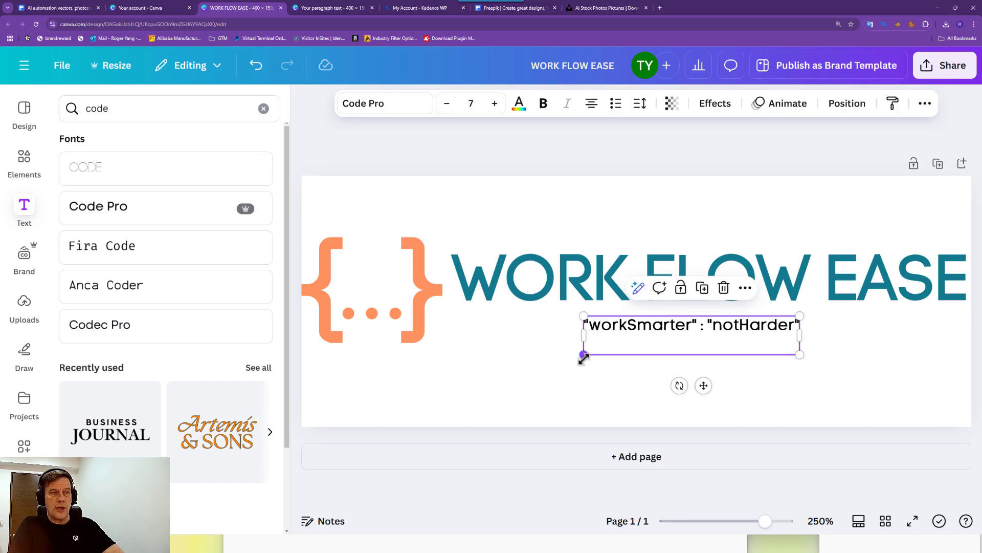
{"action": "left_click_drag", "start_coordinate": [583, 355], "coordinate": [575, 357]}
{"action": "left_click_drag", "start_coordinate": [574, 361], "coordinate": [574, 358]}
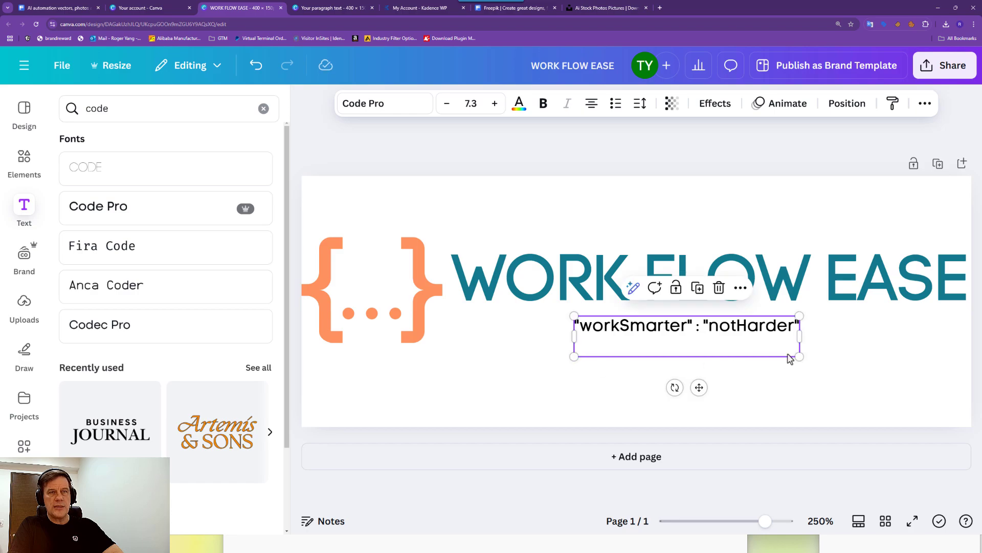
{"action": "left_click_drag", "start_coordinate": [797, 353], "coordinate": [805, 357]}
{"action": "left_click_drag", "start_coordinate": [741, 326], "coordinate": [732, 324]}
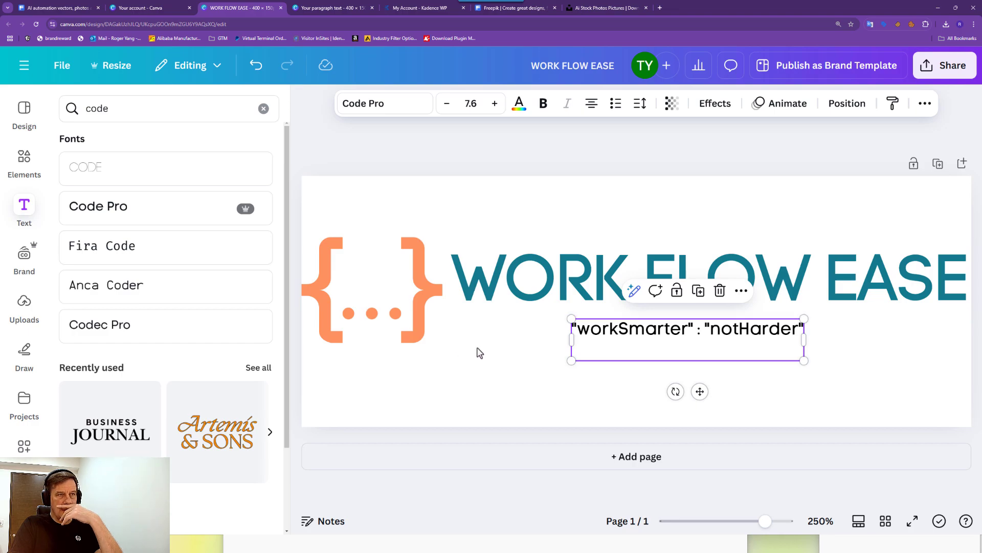
{"action": "left_click", "coordinate": [444, 414]}
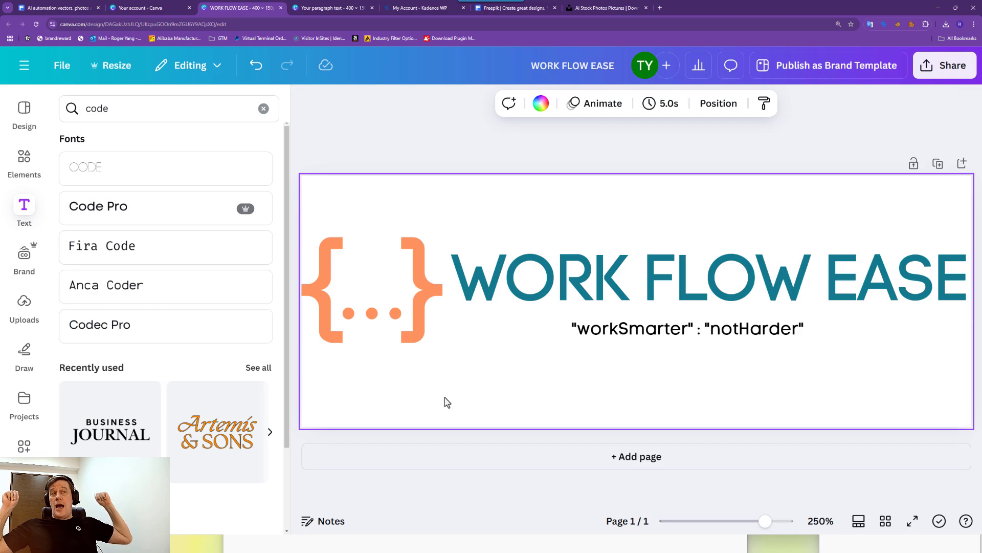
Raise the tagline's line spacing to 1.68 and widen and recentre its box.
{"action": "left_click", "coordinate": [670, 333]}
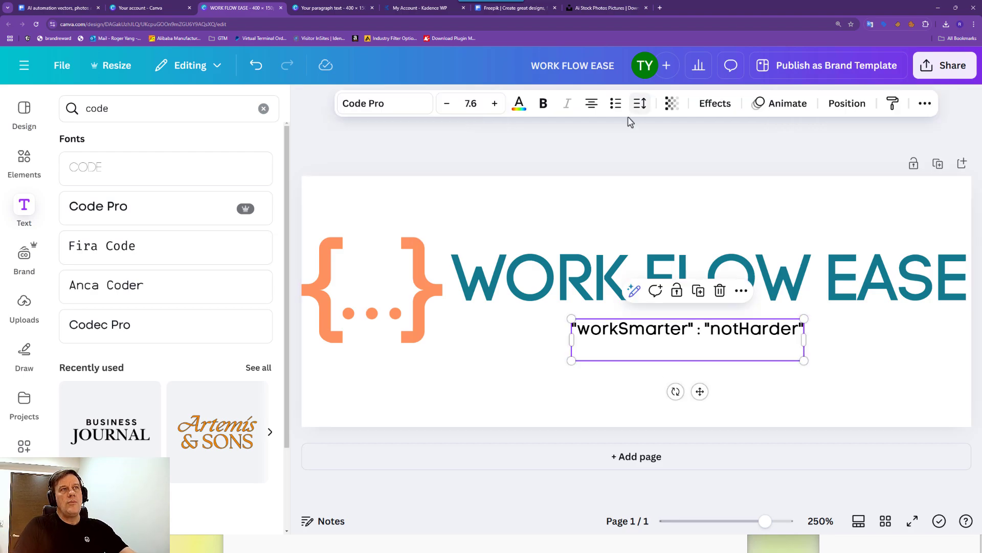
{"action": "left_click", "coordinate": [639, 103]}
{"action": "mouse_move", "coordinate": [616, 206]}
{"action": "left_mouse_down"}
{"action": "mouse_move", "coordinate": [647, 211]}
{"action": "mouse_move", "coordinate": [630, 210]}
{"action": "left_mouse_up"}
{"action": "left_click_drag", "start_coordinate": [571, 342], "coordinate": [608, 327]}
Increase the tagline's line spacing to 1.82 and spread its letter spacing wider.
{"action": "left_click", "coordinate": [641, 103]}
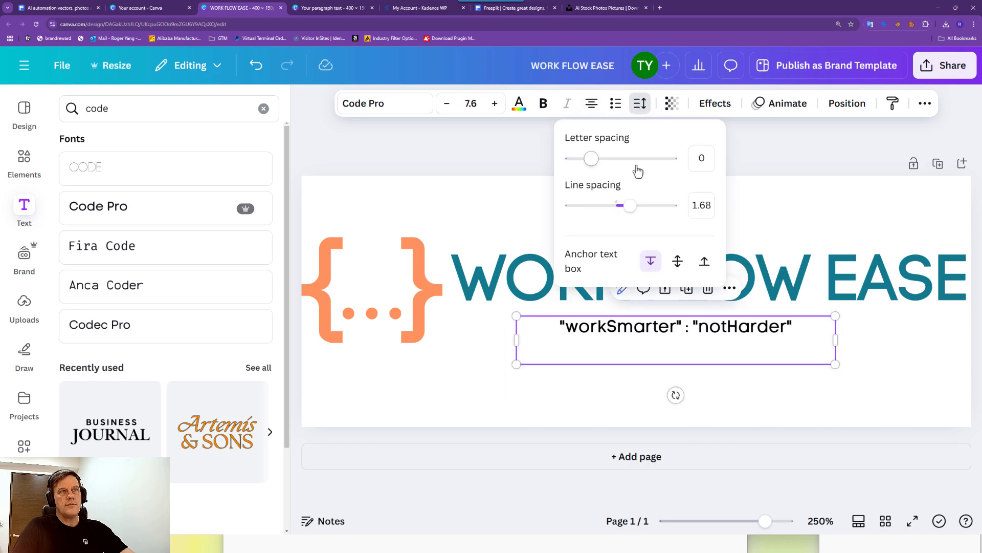
{"action": "left_click_drag", "start_coordinate": [631, 205], "coordinate": [637, 205]}
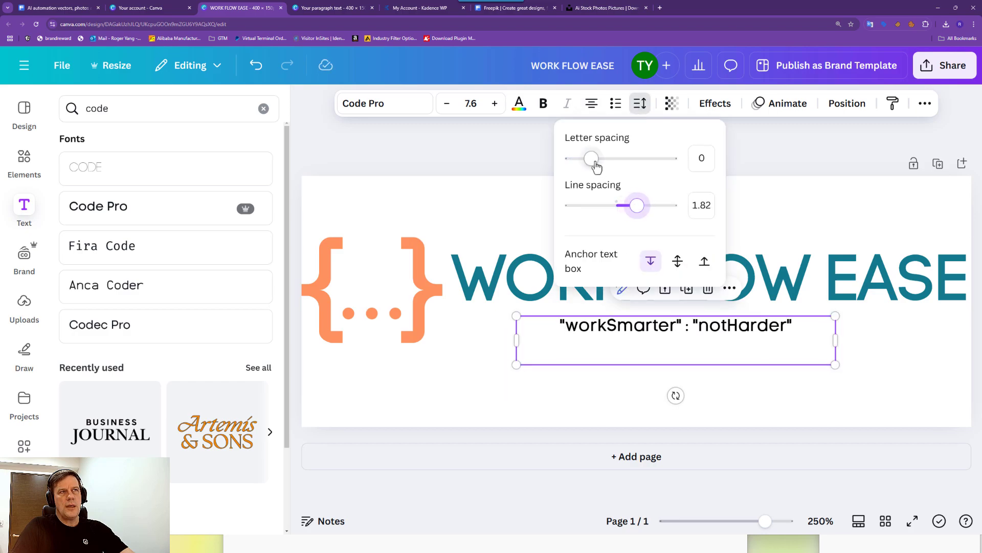
{"action": "left_click_drag", "start_coordinate": [594, 160], "coordinate": [605, 167]}
{"action": "left_click", "coordinate": [653, 327]}
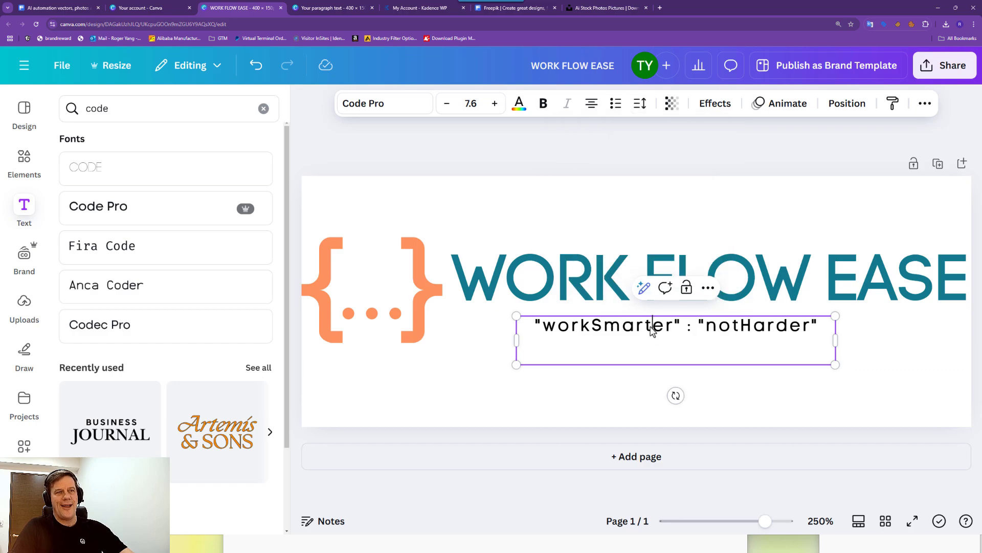
Centre the tagline under WORK FLOW EASE and bring up the PNG download settings.
{"action": "left_click", "coordinate": [725, 421]}
{"action": "left_click_drag", "start_coordinate": [680, 351], "coordinate": [697, 351]}
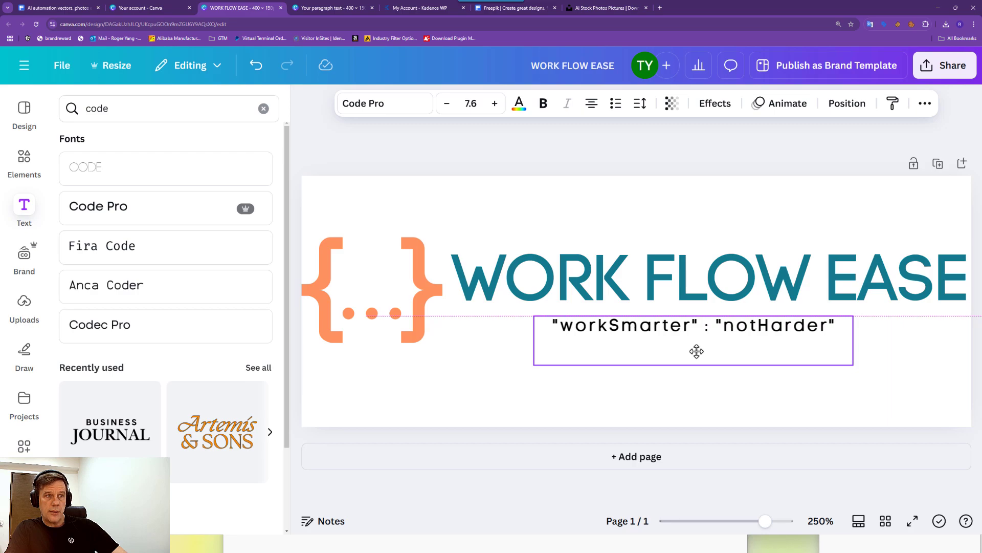
{"action": "left_click", "coordinate": [632, 160]}
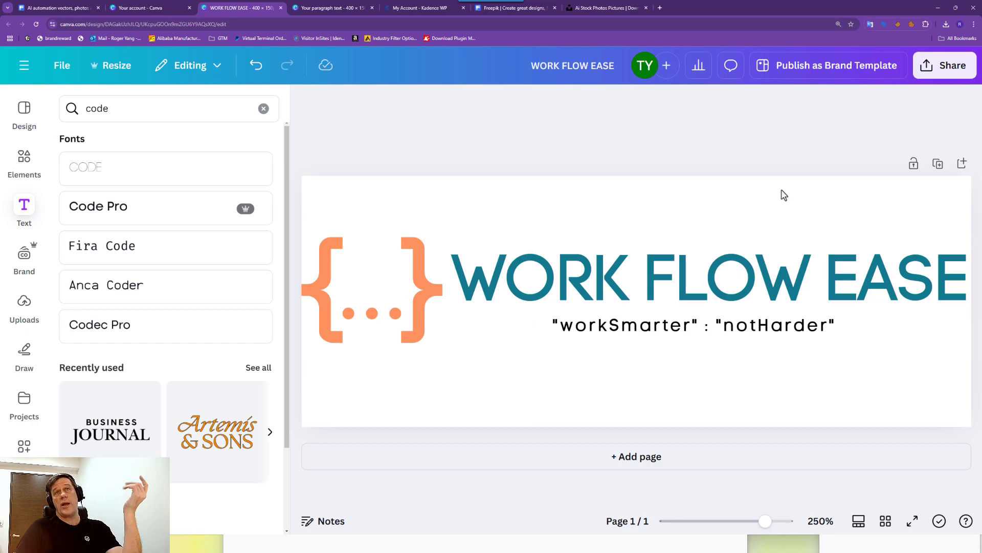
{"action": "left_click", "coordinate": [927, 77]}
{"action": "left_click", "coordinate": [739, 338]}
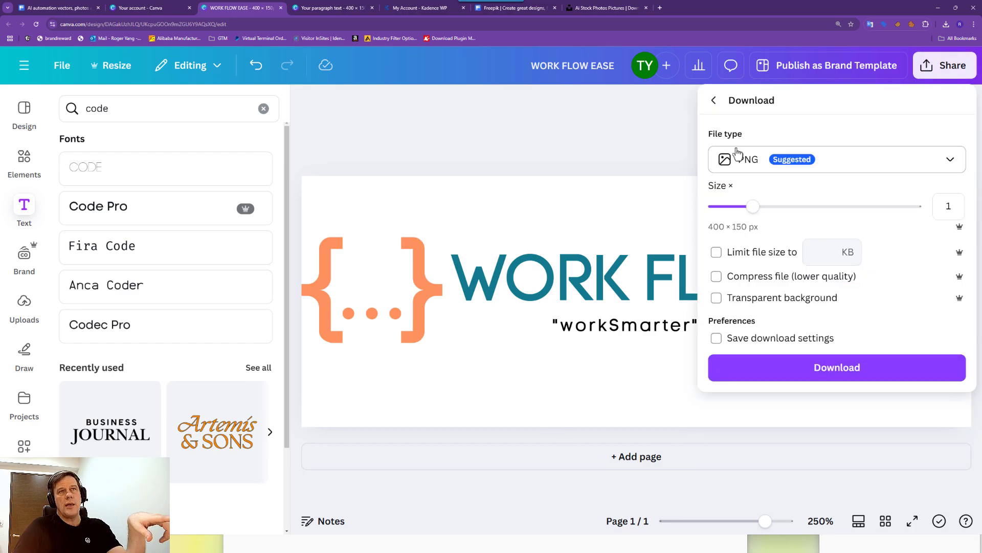
Export the logo as a PNG with Transparent background ticked.
{"action": "left_click", "coordinate": [716, 298]}
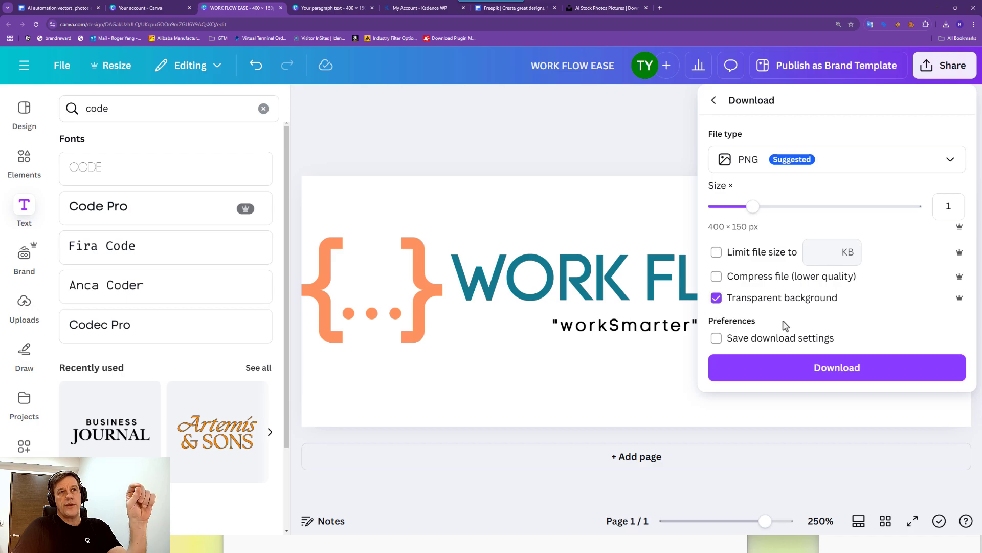
{"action": "left_click", "coordinate": [785, 367]}
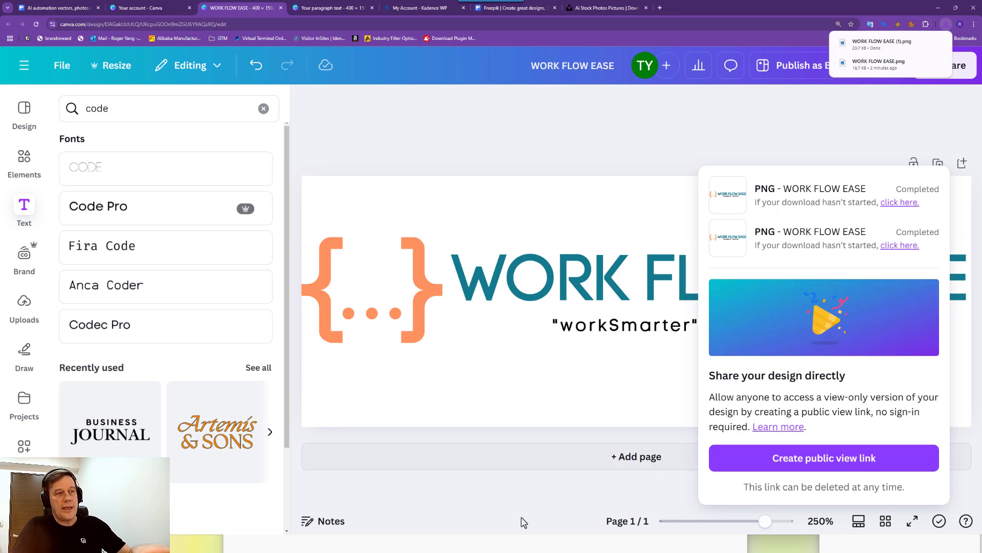
{"action": "mouse_move", "coordinate": [189, 552]}
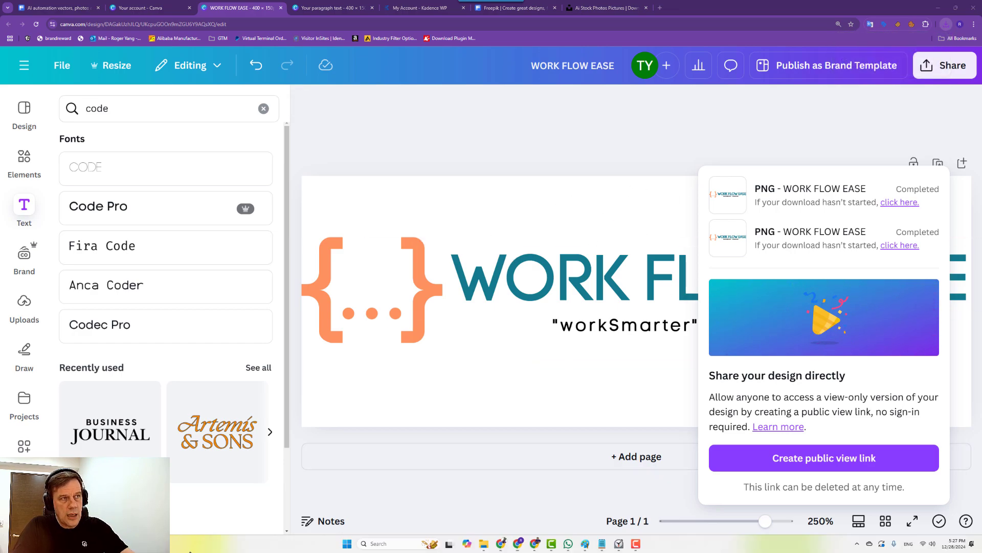
{"action": "mouse_move", "coordinate": [559, 541]}
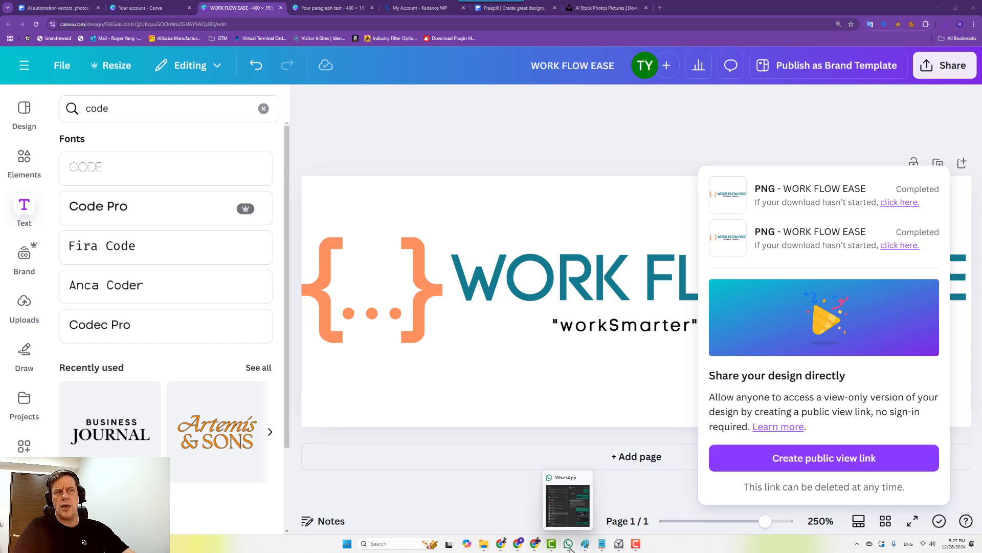
In the Placeit editor, enlarge the WORK FLOW EASE title and centre it on the canvas.
{"action": "mouse_move", "coordinate": [506, 547]}
{"action": "left_click", "coordinate": [447, 523]}
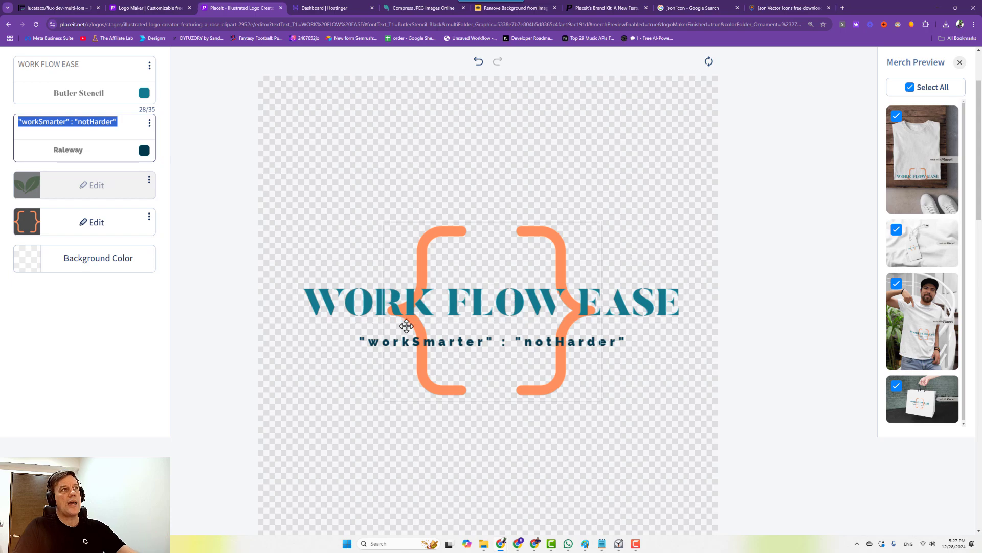
{"action": "scroll", "coordinate": [738, 194], "scroll_direction": "up", "scroll_amount": 2}
{"action": "left_click", "coordinate": [810, 129]}
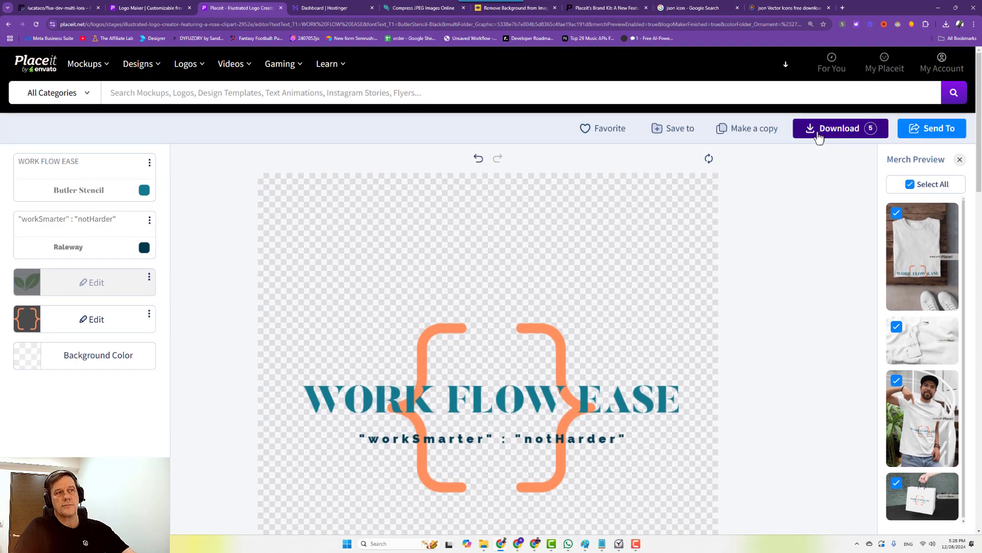
{"action": "scroll", "coordinate": [556, 374], "scroll_direction": "down", "scroll_amount": 2}
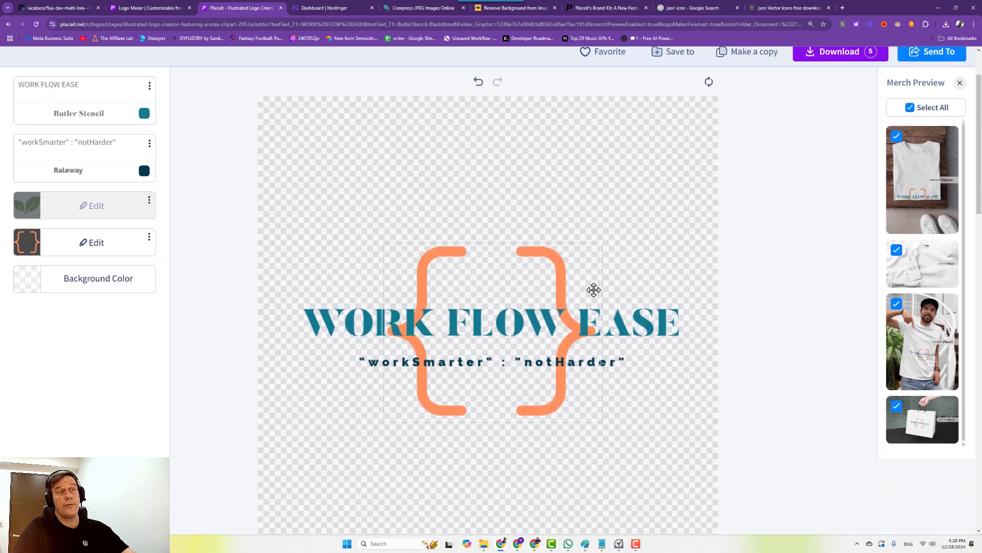
{"action": "mouse_move", "coordinate": [489, 321]}
{"action": "left_mouse_down"}
{"action": "mouse_move", "coordinate": [450, 324]}
{"action": "mouse_move", "coordinate": [501, 317]}
{"action": "left_mouse_up"}
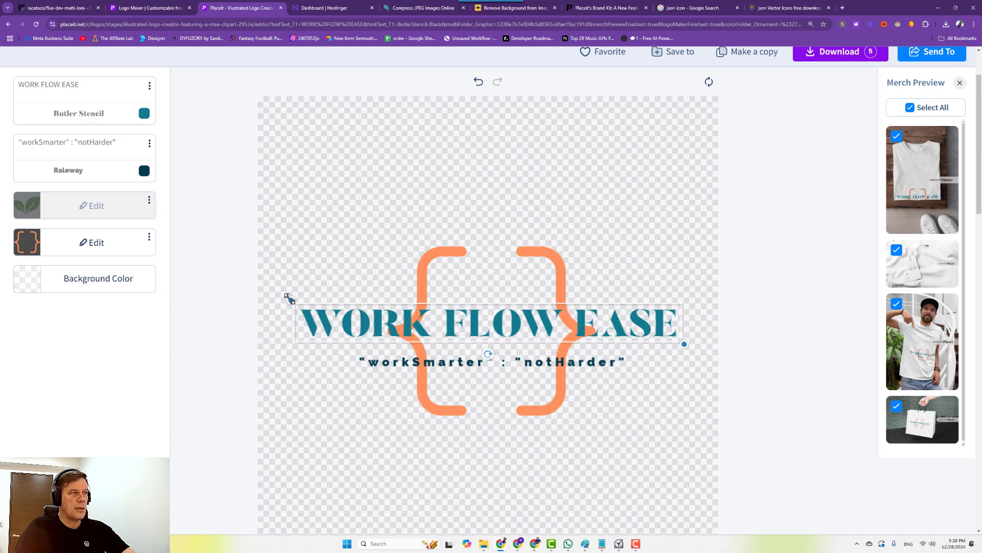
{"action": "left_click_drag", "start_coordinate": [290, 299], "coordinate": [280, 297]}
{"action": "left_click_drag", "start_coordinate": [507, 323], "coordinate": [511, 322]}
Enlarge the orange braces and tagline, then enlarge and recentre the title further.
{"action": "left_click", "coordinate": [530, 263]}
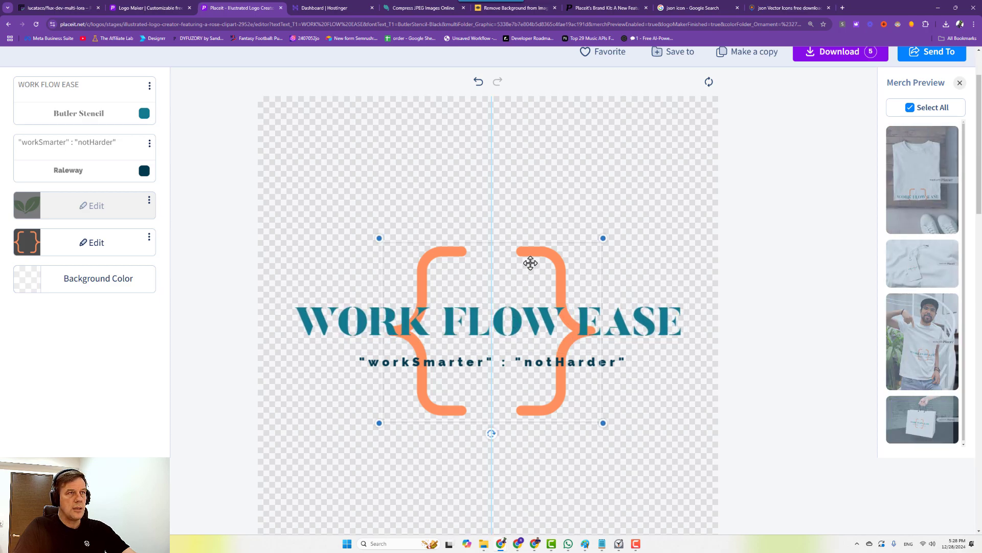
{"action": "left_click_drag", "start_coordinate": [603, 238], "coordinate": [587, 257]}
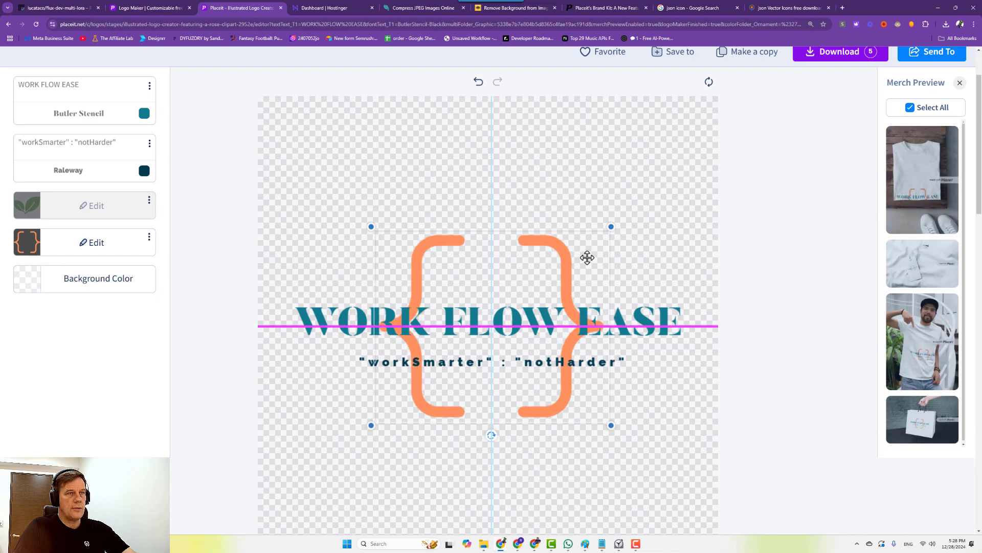
{"action": "left_click", "coordinate": [520, 364]}
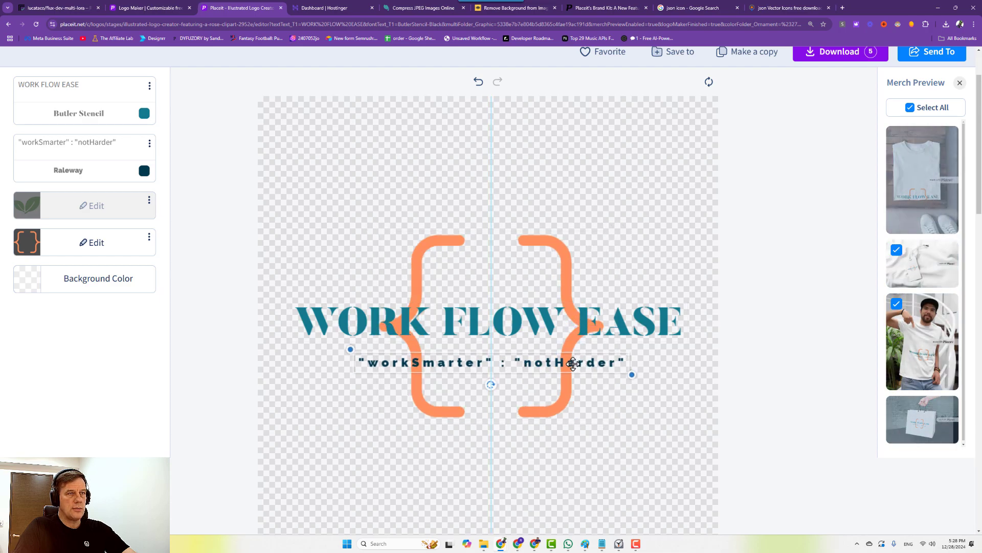
{"action": "left_click_drag", "start_coordinate": [632, 375], "coordinate": [648, 380]}
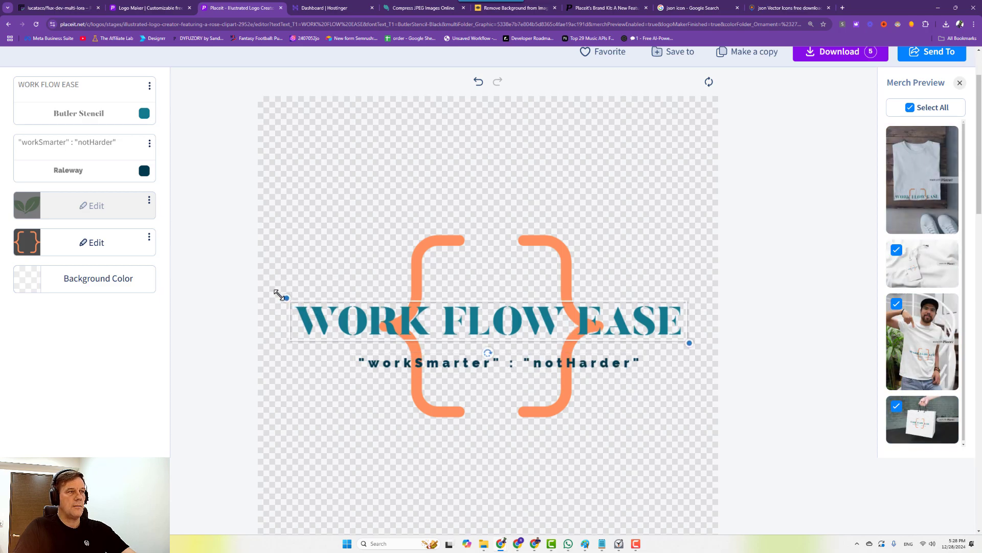
{"action": "left_click_drag", "start_coordinate": [279, 296], "coordinate": [270, 293]}
{"action": "left_click_drag", "start_coordinate": [317, 314], "coordinate": [326, 314]}
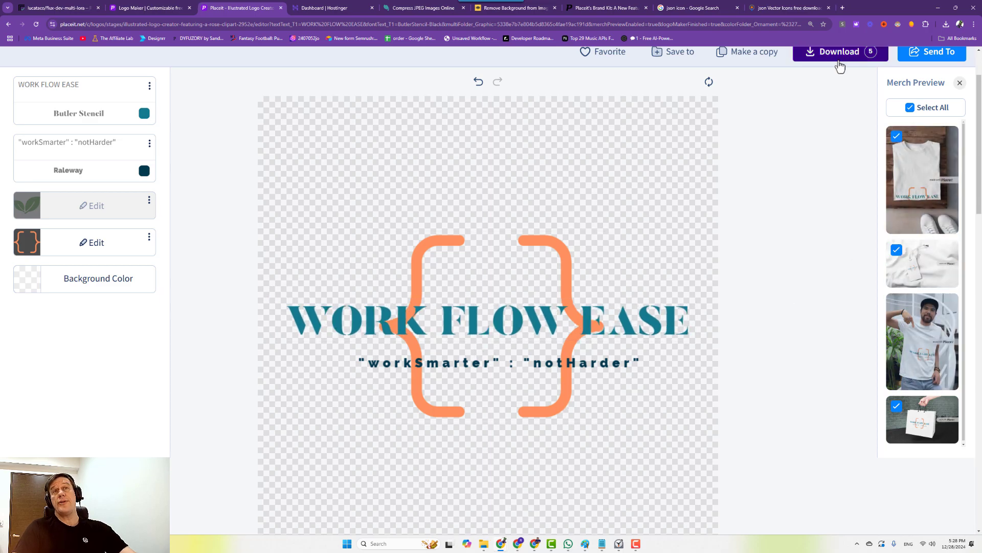
Check the browser's list of recently downloaded files.
{"action": "scroll", "coordinate": [794, 169], "scroll_direction": "up", "scroll_amount": 2}
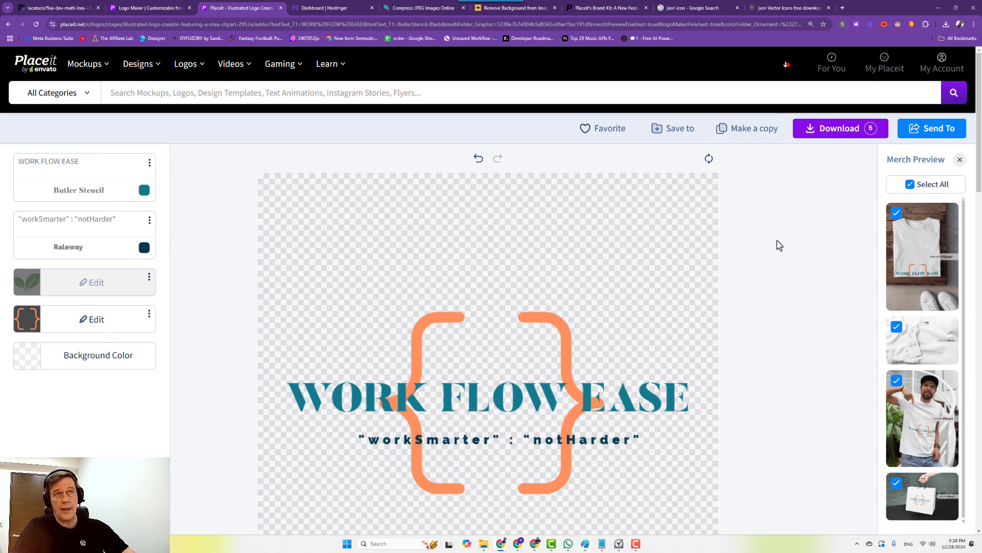
{"action": "left_click", "coordinate": [824, 135]}
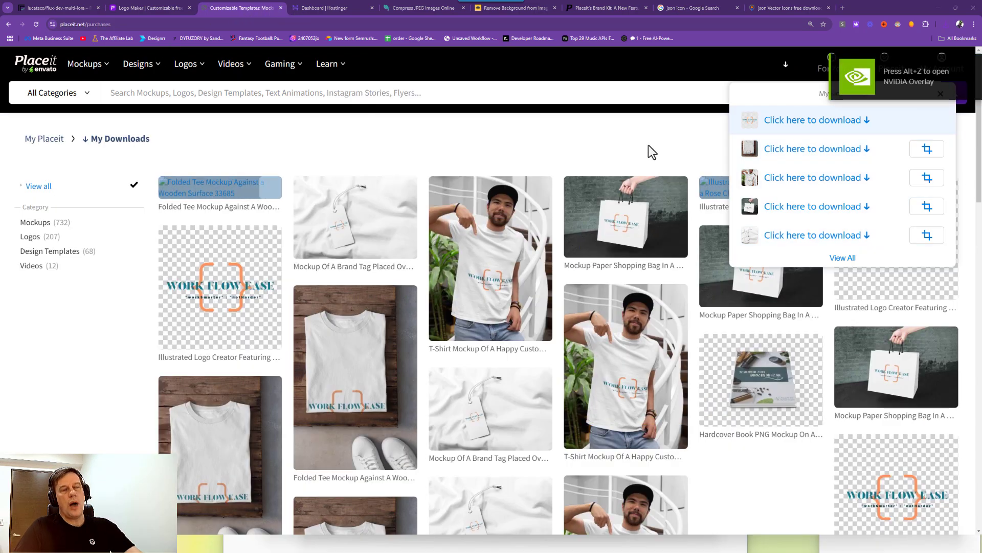
{"action": "left_click", "coordinate": [585, 151]}
{"action": "left_click", "coordinate": [945, 24]}
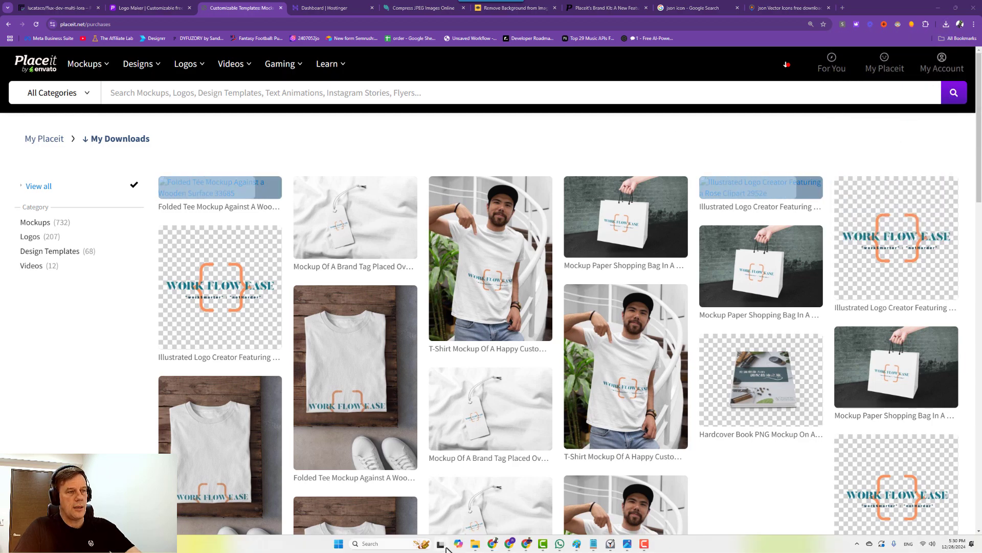
Open WORK FLOW EASE (1) from the Downloads folder in Paint.
{"action": "mouse_move", "coordinate": [475, 545]}
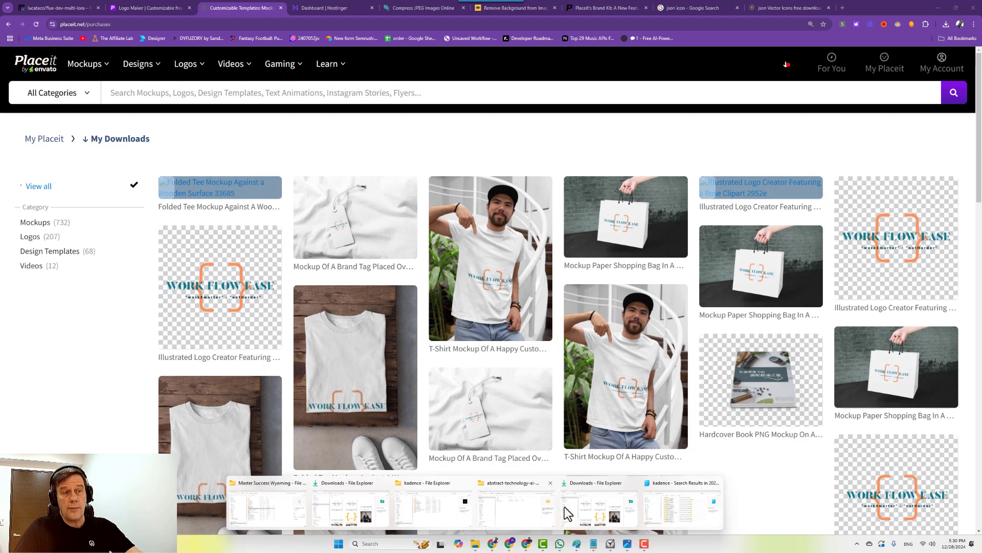
{"action": "left_click", "coordinate": [588, 508]}
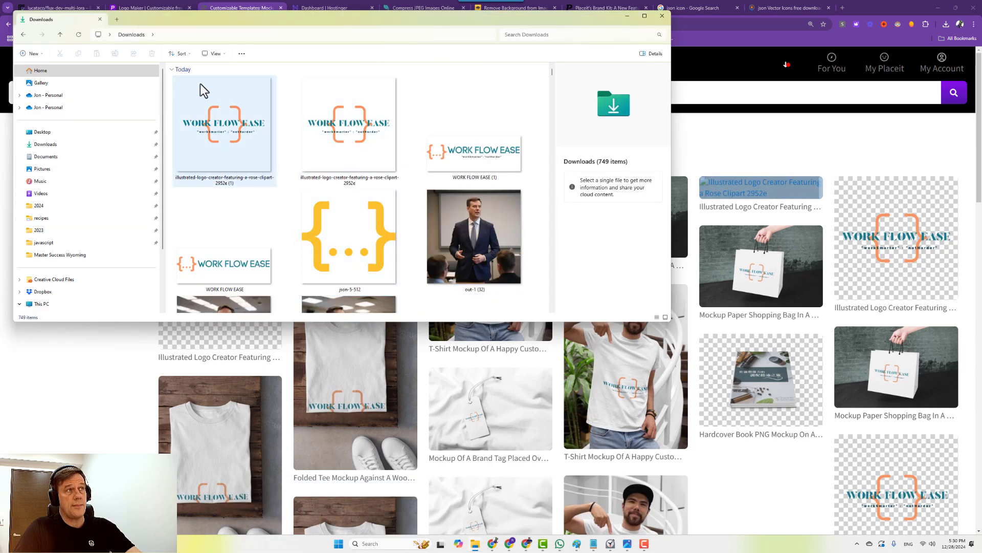
{"action": "right_click", "coordinate": [455, 161]}
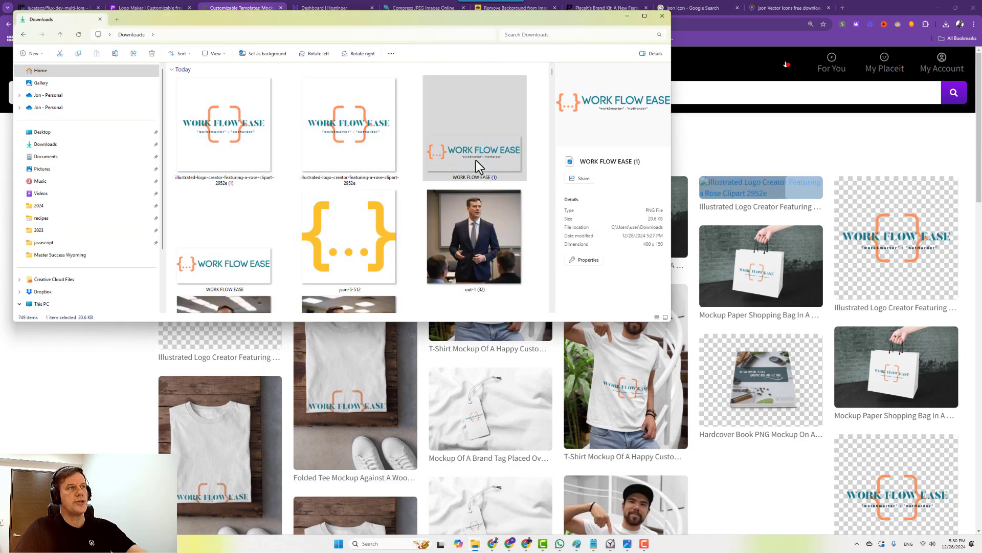
{"action": "mouse_move", "coordinate": [490, 199]}
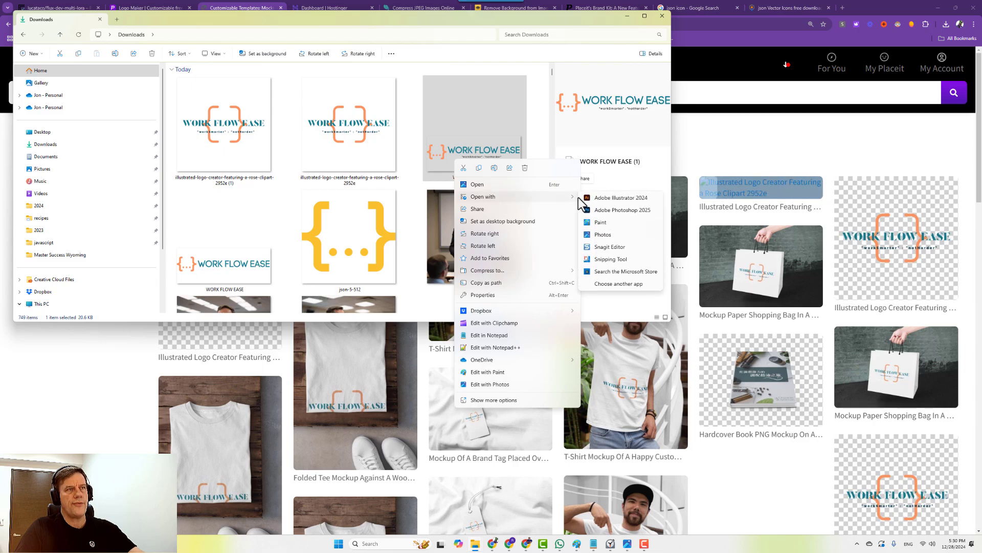
{"action": "left_click", "coordinate": [603, 232]}
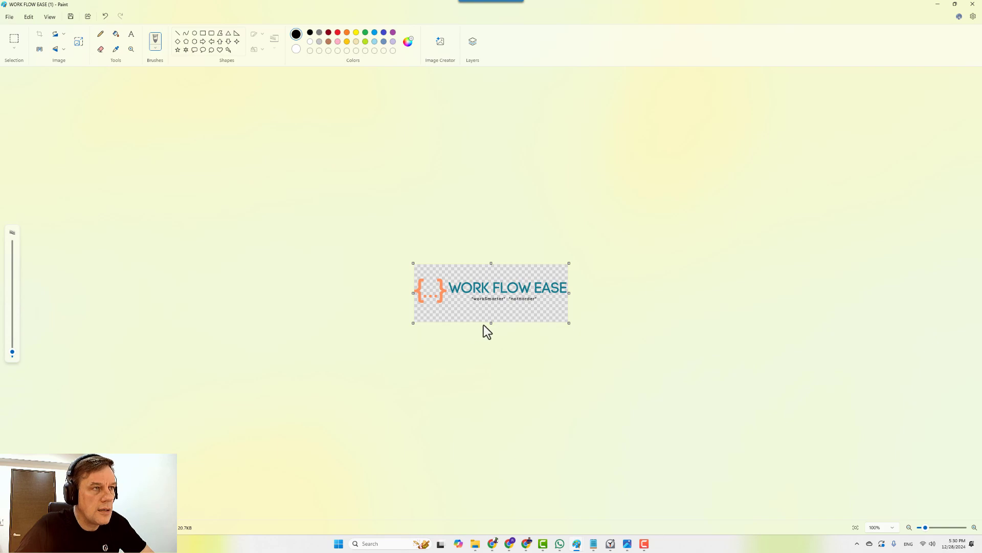
Trim the empty canvas space above and below the rectangular logo.
{"action": "scroll", "coordinate": [483, 325], "scroll_direction": "up", "scroll_amount": 5, "text": "ctrl"}
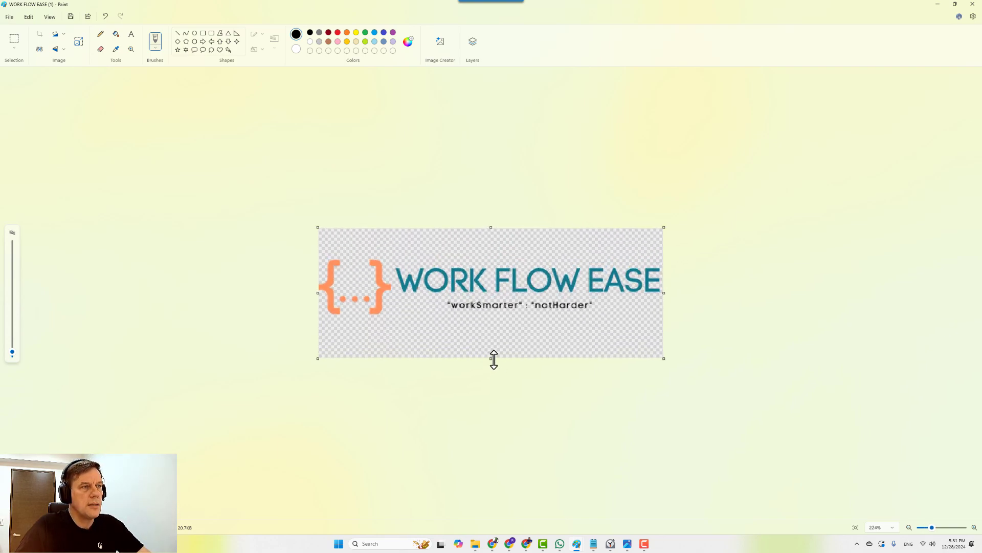
{"action": "left_click_drag", "start_coordinate": [494, 360], "coordinate": [500, 330]}
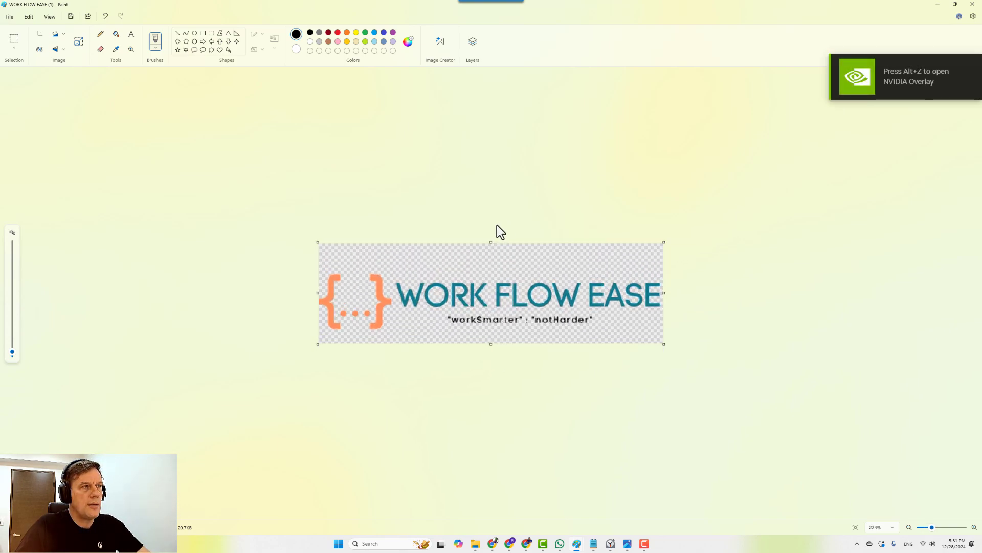
{"action": "left_click_drag", "start_coordinate": [491, 241], "coordinate": [487, 263]}
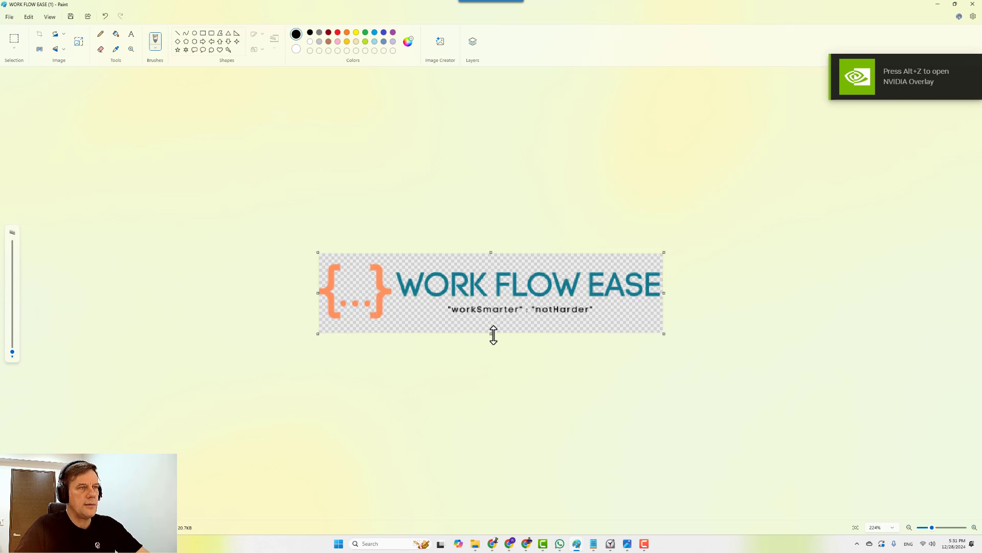
{"action": "left_click_drag", "start_coordinate": [491, 334], "coordinate": [494, 328]}
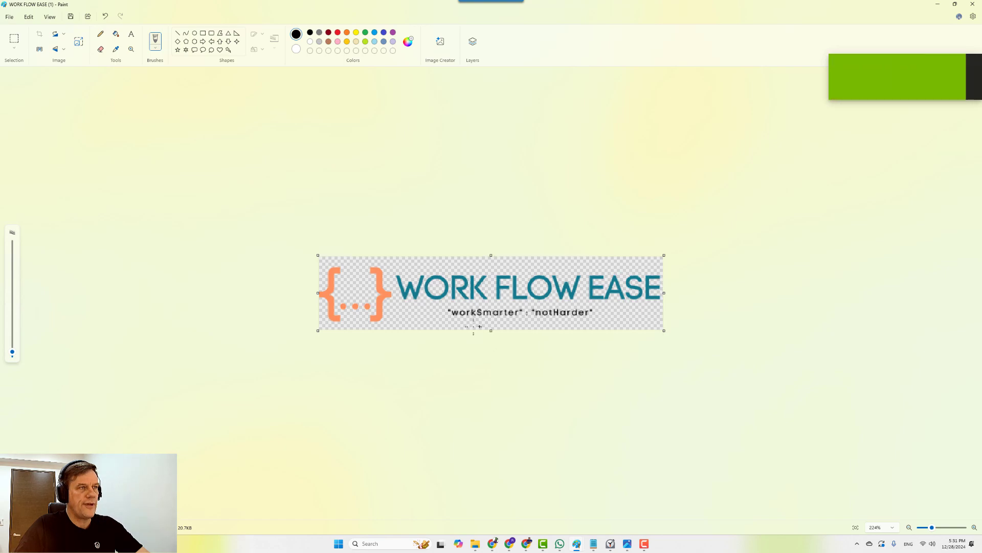
Save a PNG copy with 'FINAL RECTANGLE PNG' appended to the file name.
{"action": "left_click", "coordinate": [9, 17]}
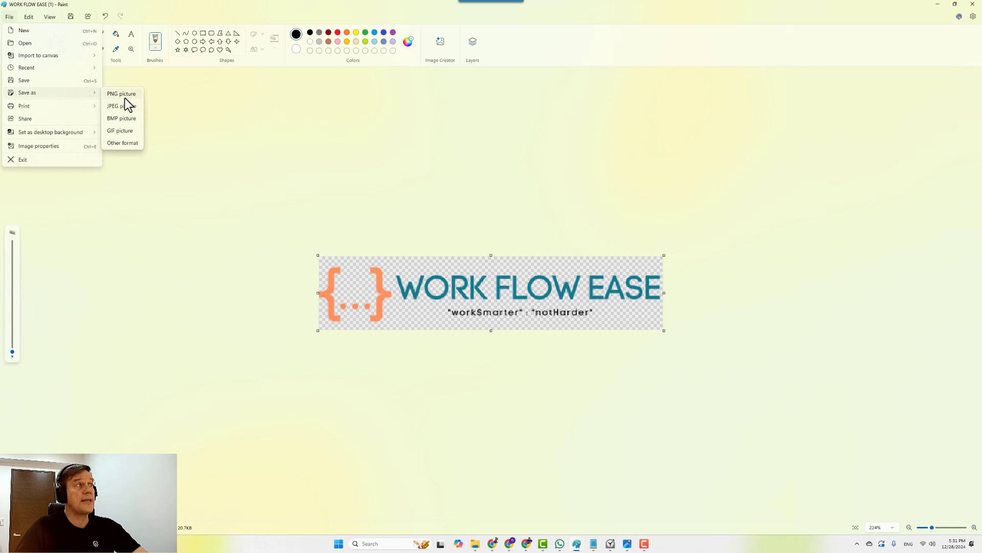
{"action": "left_click", "coordinate": [125, 96]}
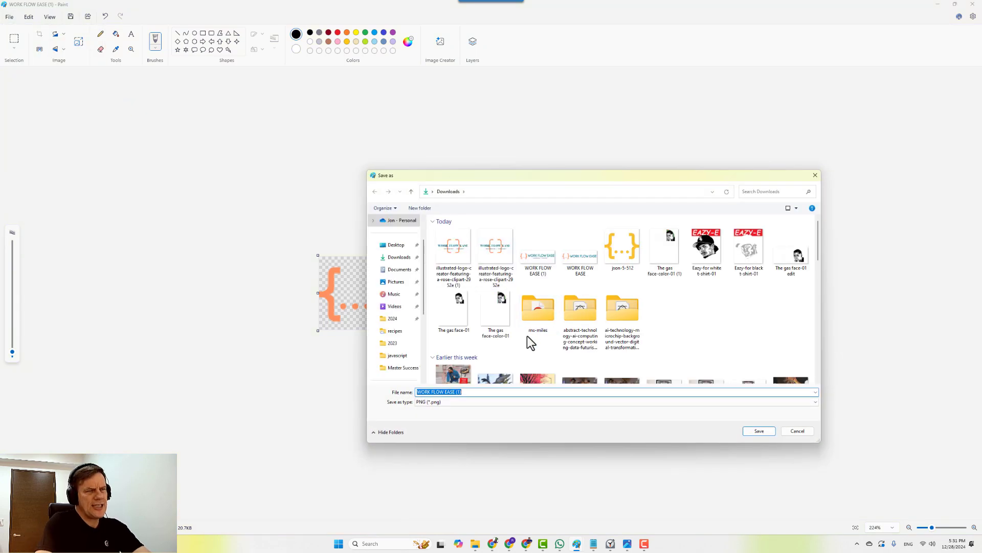
{"action": "key", "text": "Right"}
{"action": "type", "text": "FINA"}
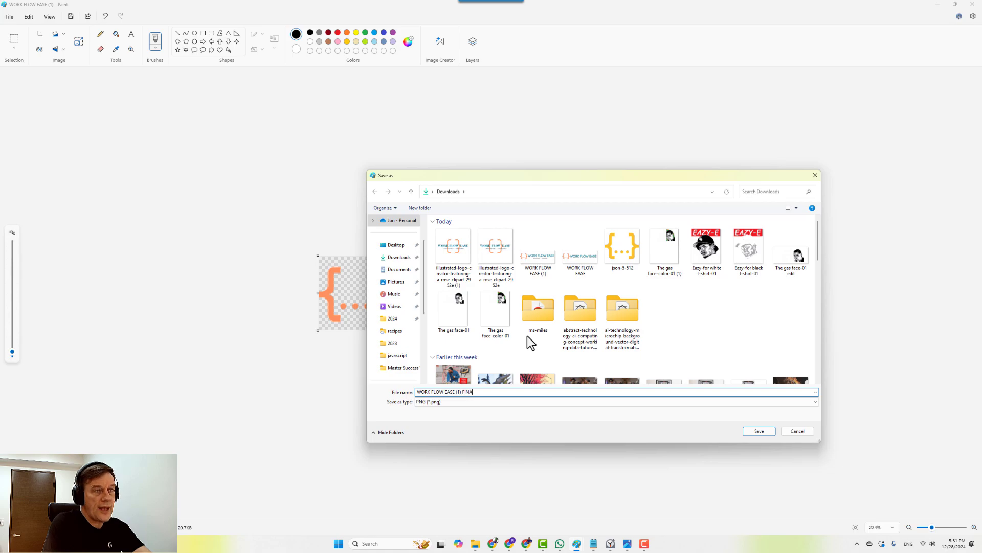
{"action": "type", "text": "L RECTANGLE PNG"}
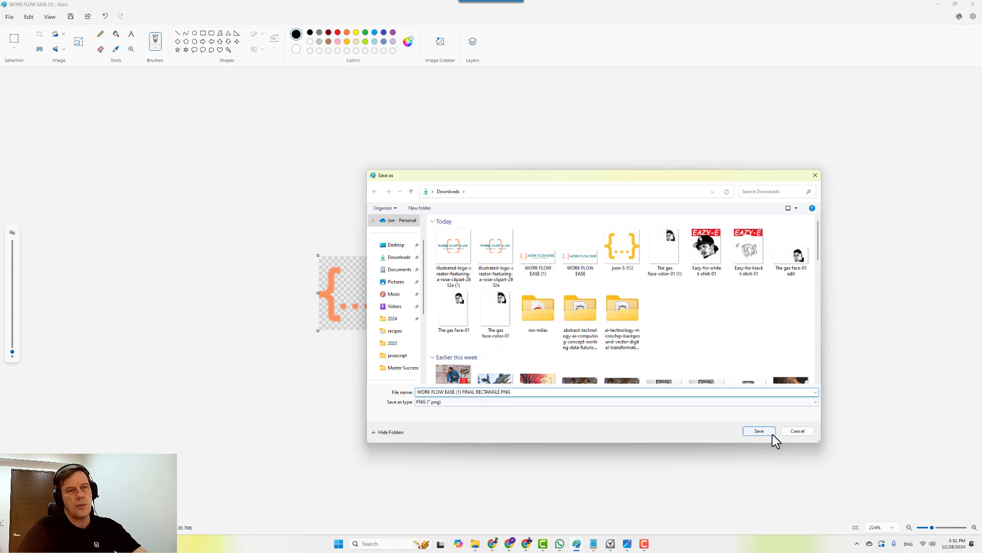
{"action": "left_click", "coordinate": [759, 431]}
Open the square logo file illustrated-logo-creator-featuring-a-rose-clipart-2952e (1) in Paint.
{"action": "left_click", "coordinate": [938, 4]}
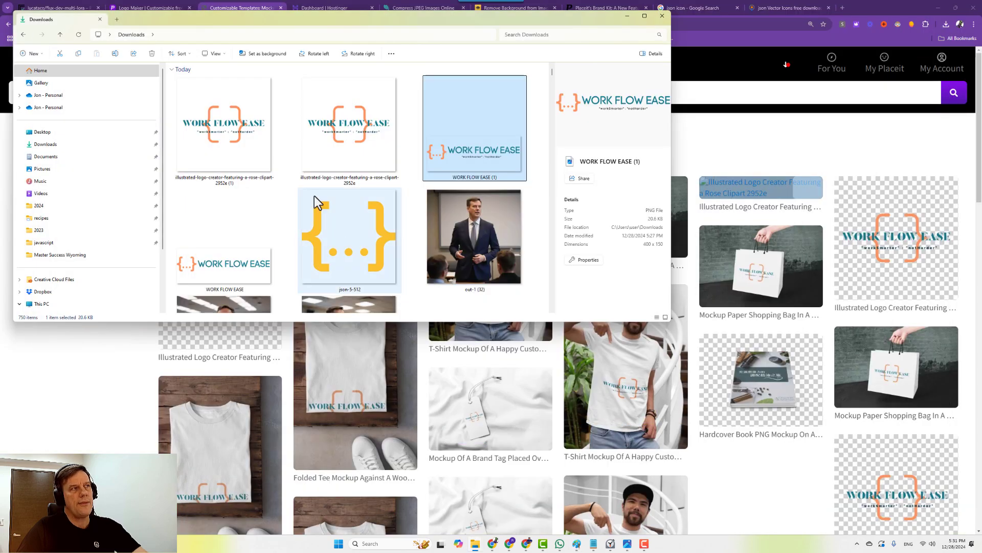
{"action": "right_click", "coordinate": [219, 135]}
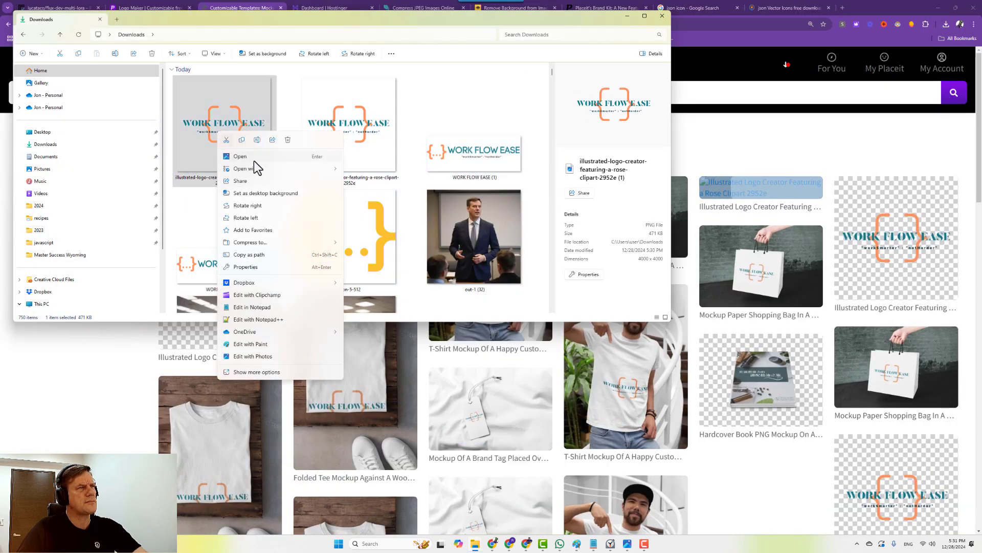
{"action": "mouse_move", "coordinate": [255, 163]}
{"action": "left_click", "coordinate": [377, 192]}
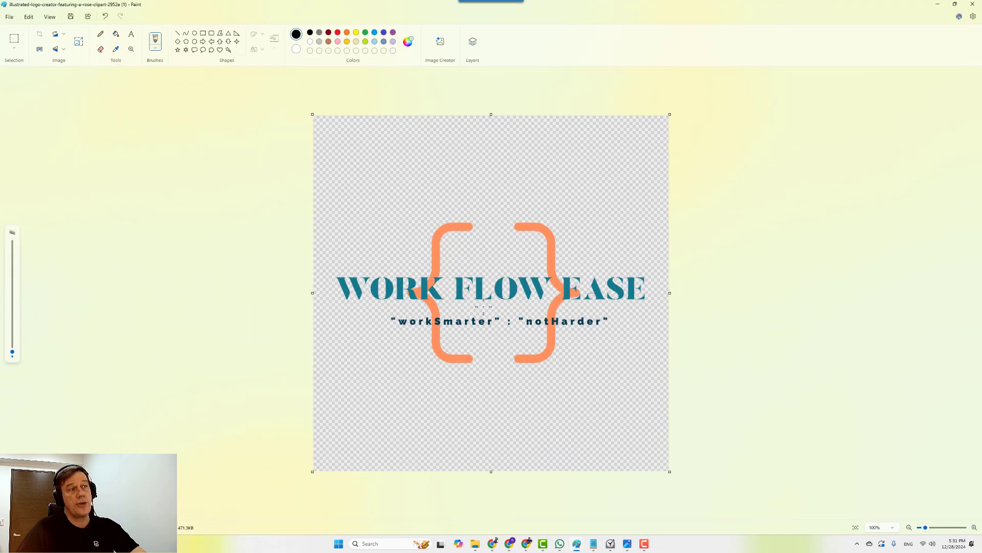
Trim the bottom, top, right and left transparent margins around the braces, title and tagline.
{"action": "left_click_drag", "start_coordinate": [491, 440], "coordinate": [500, 360]}
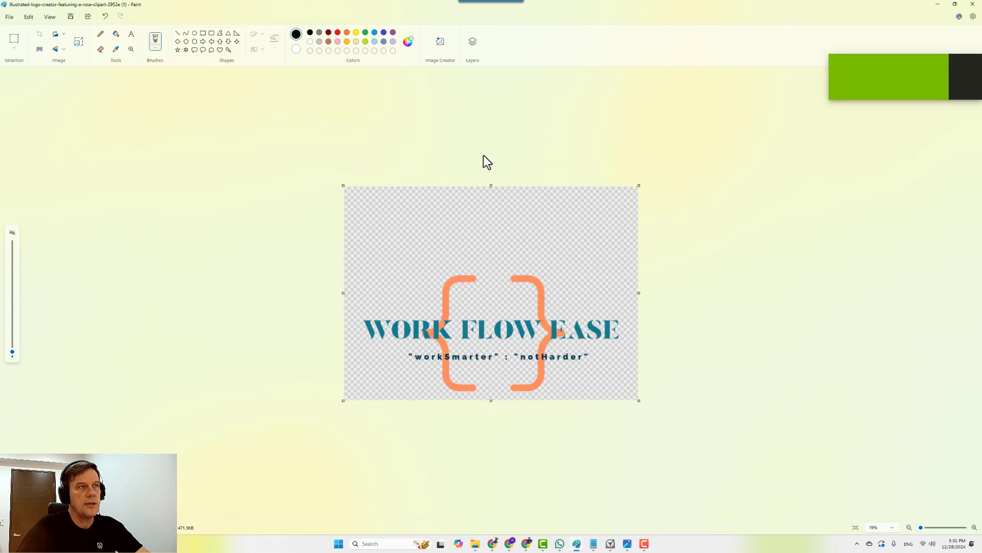
{"action": "left_click_drag", "start_coordinate": [490, 186], "coordinate": [490, 265]}
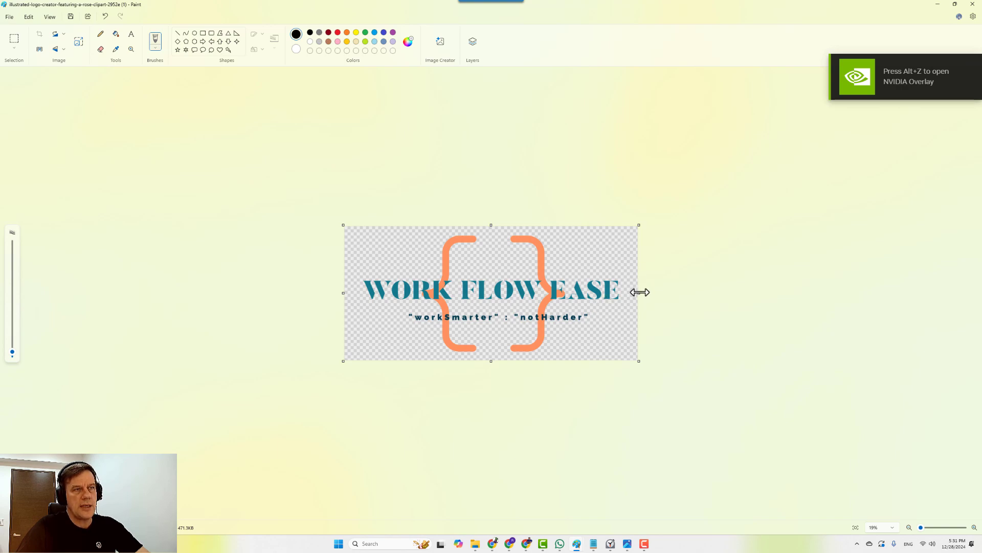
{"action": "left_click_drag", "start_coordinate": [637, 293], "coordinate": [624, 294]}
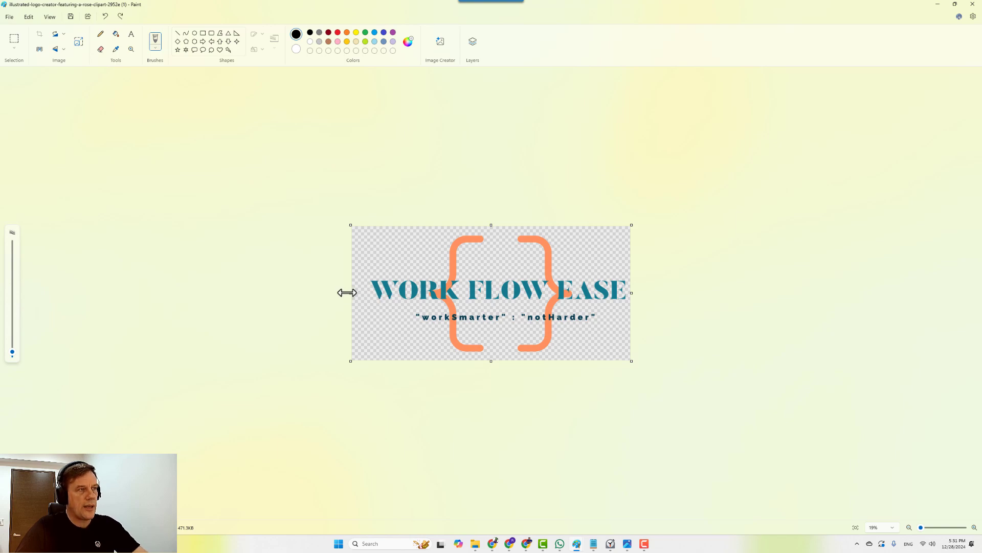
{"action": "left_click_drag", "start_coordinate": [347, 292], "coordinate": [365, 291]}
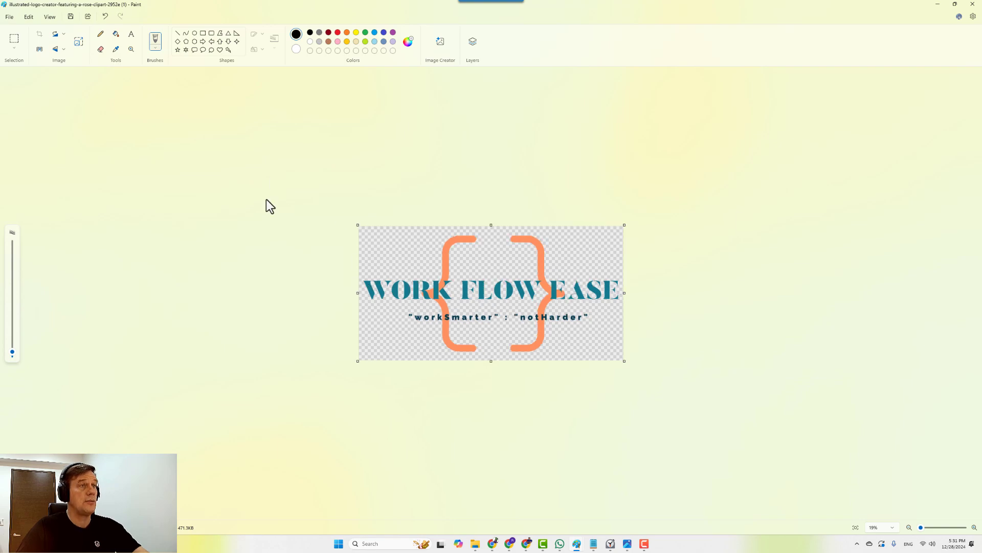
Resize the cropped logo to 400 px wide (400 × 202) with aspect ratio locked.
{"action": "left_click", "coordinate": [79, 41]}
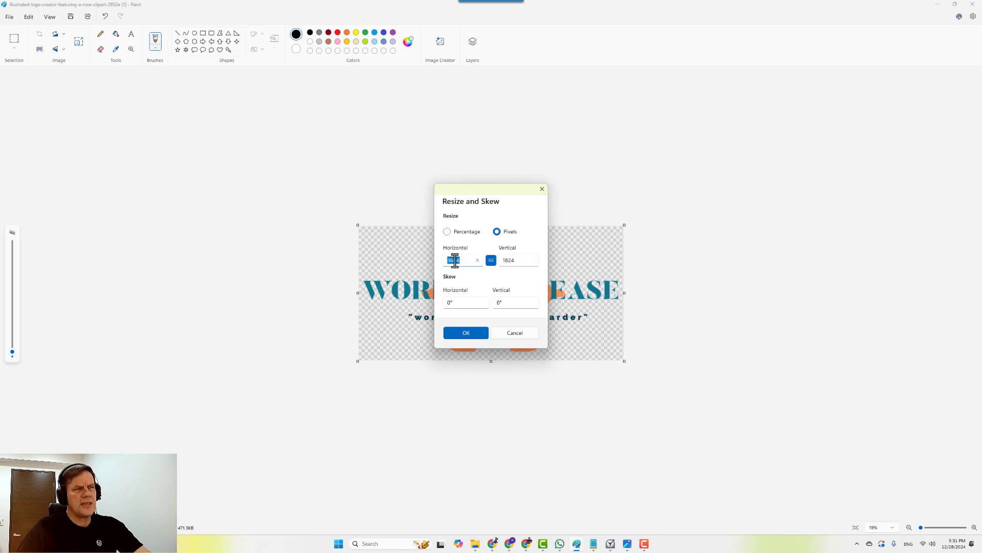
{"action": "left_click_drag", "start_coordinate": [467, 261], "coordinate": [428, 265]}
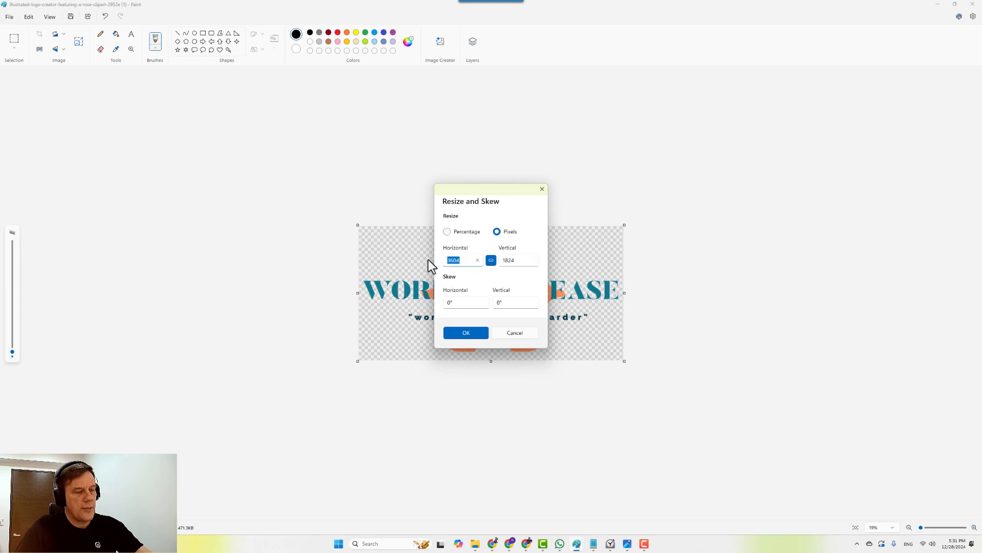
{"action": "type", "text": "400"}
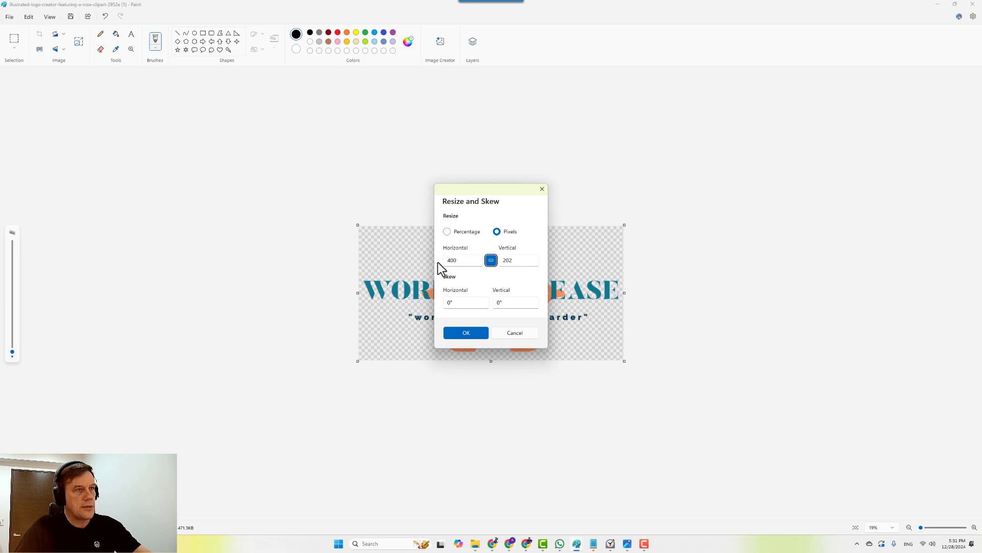
{"action": "left_click", "coordinate": [464, 333]}
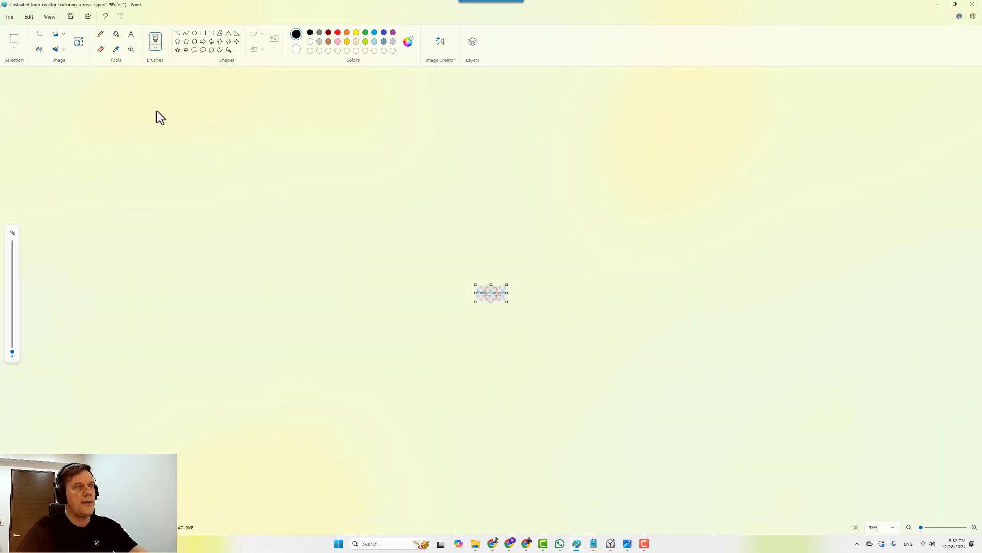
Save a JPEG copy with 'SQUARE FINAL PNG' appended to the name, then minimize Paint.
{"action": "scroll", "coordinate": [195, 182], "scroll_direction": "up", "scroll_amount": 5}
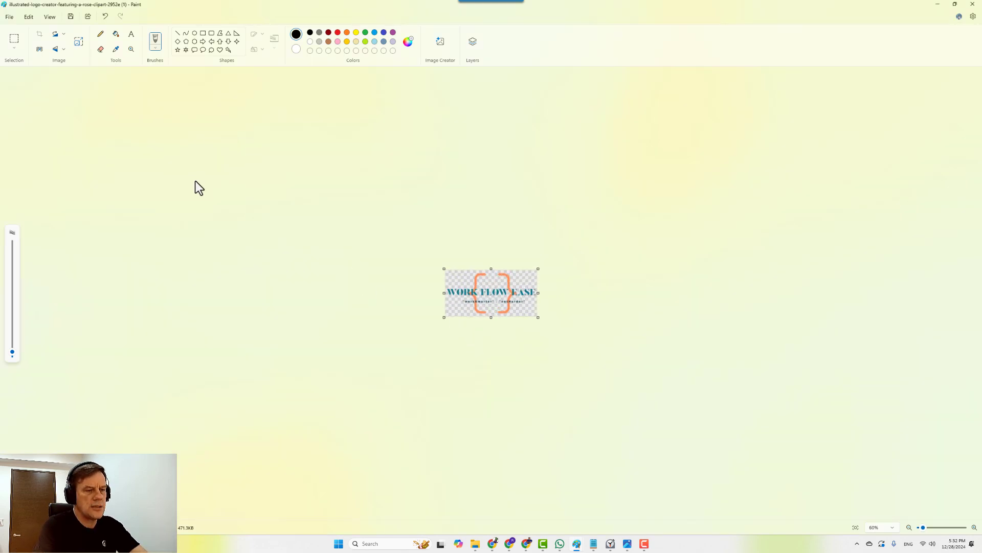
{"action": "left_click", "coordinate": [10, 17]}
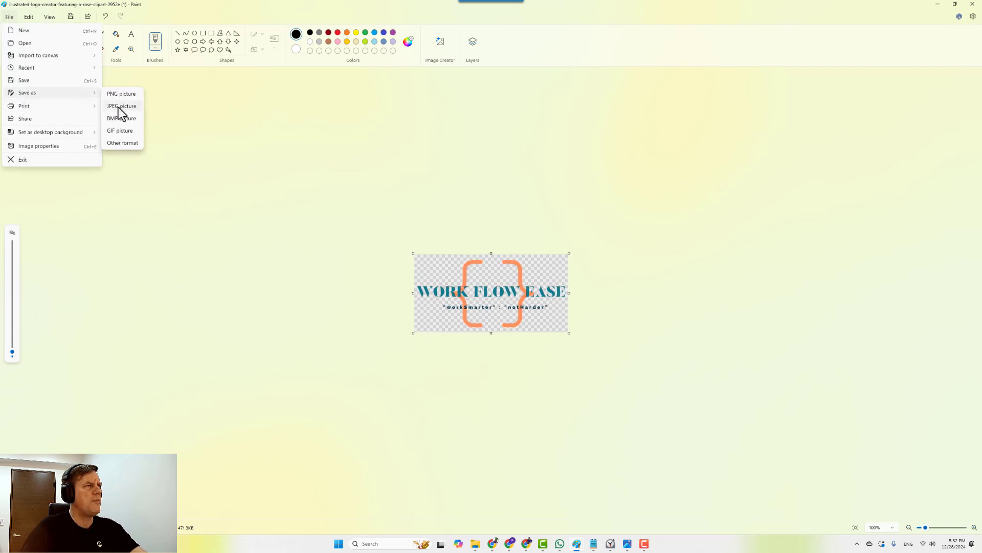
{"action": "left_click", "coordinate": [121, 106]}
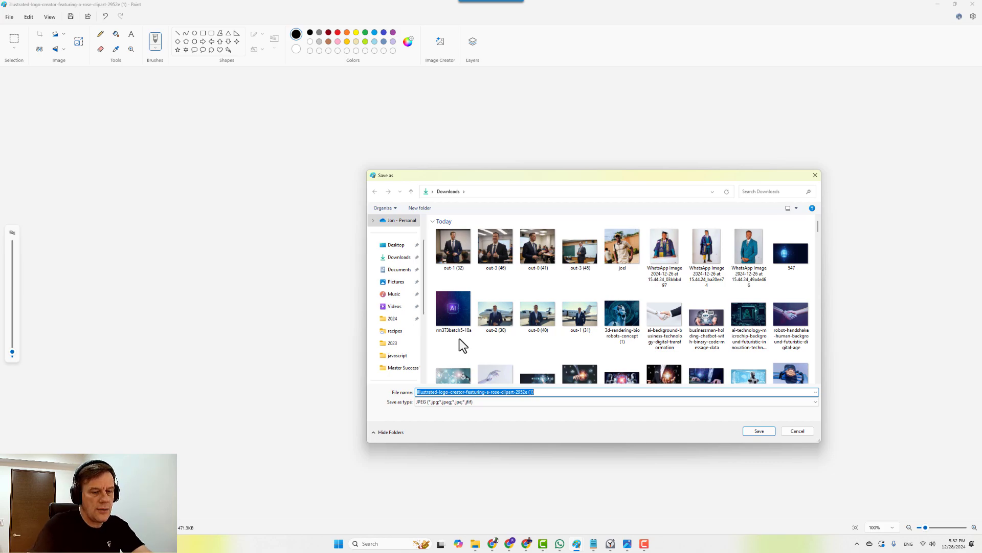
{"action": "key", "text": "End"}
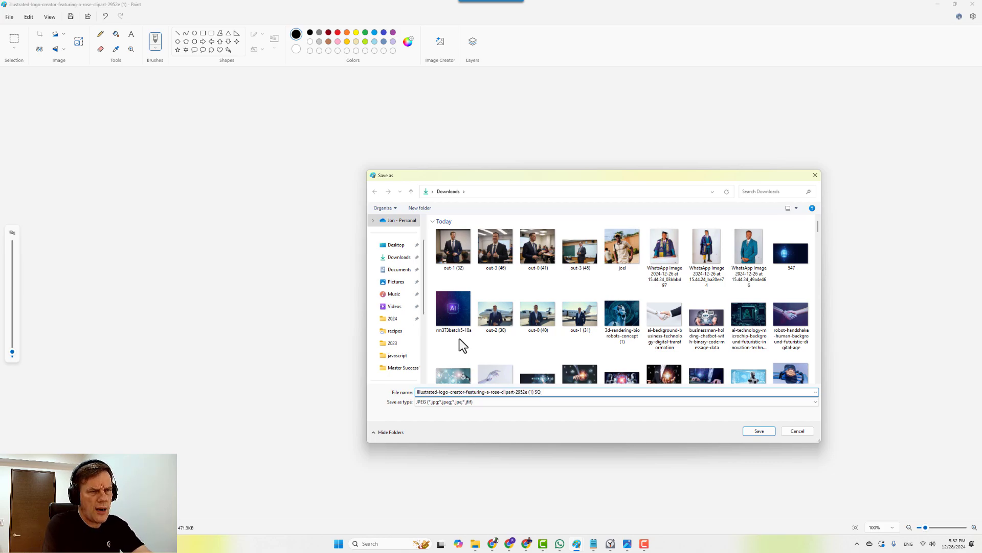
{"action": "type", "text": "SQUARE FINAL"}
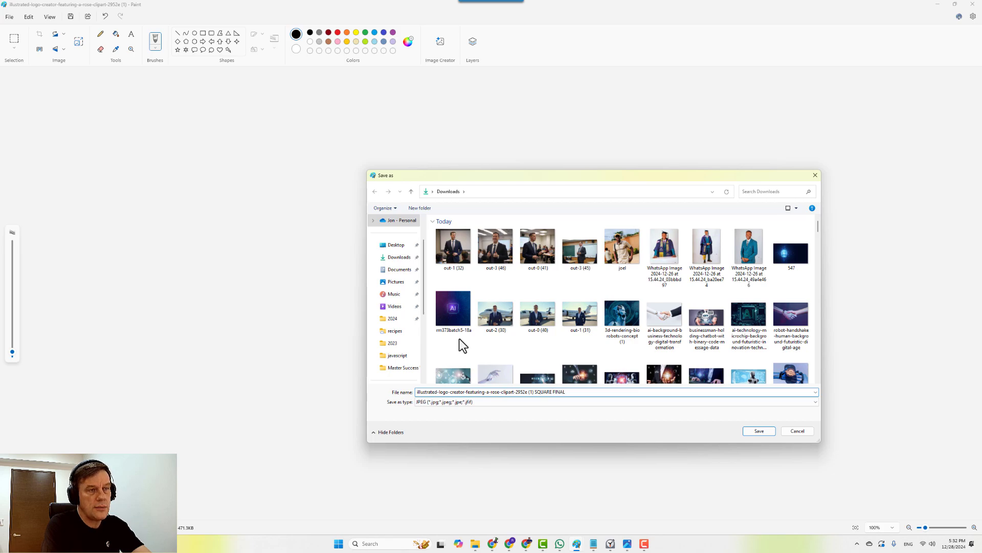
{"action": "type", "text": " PNG"}
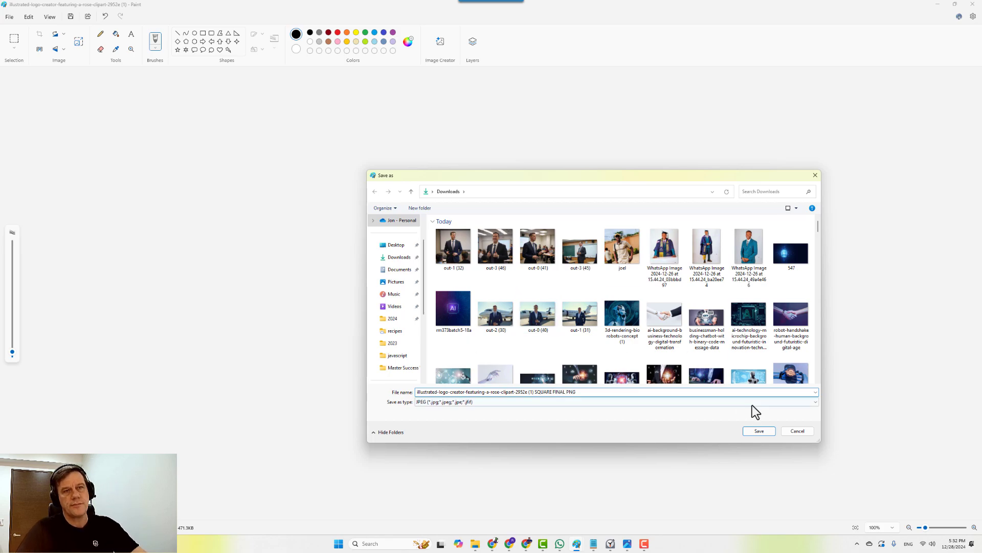
{"action": "left_click", "coordinate": [759, 430]}
{"action": "left_click", "coordinate": [938, 5]}
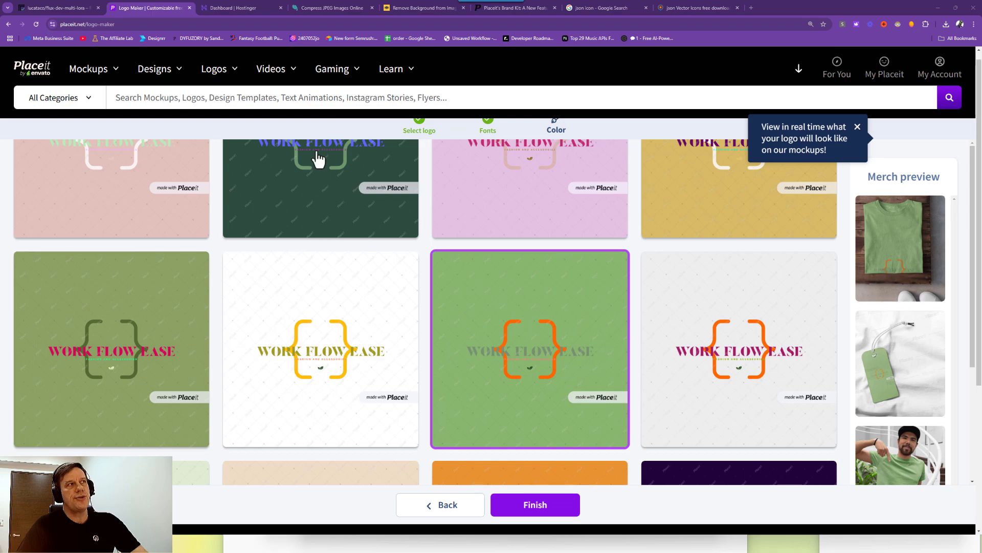
Switch Chrome to the Hostinger website dashboard for the lightpink-otter site.
{"action": "left_click", "coordinate": [239, 7]}
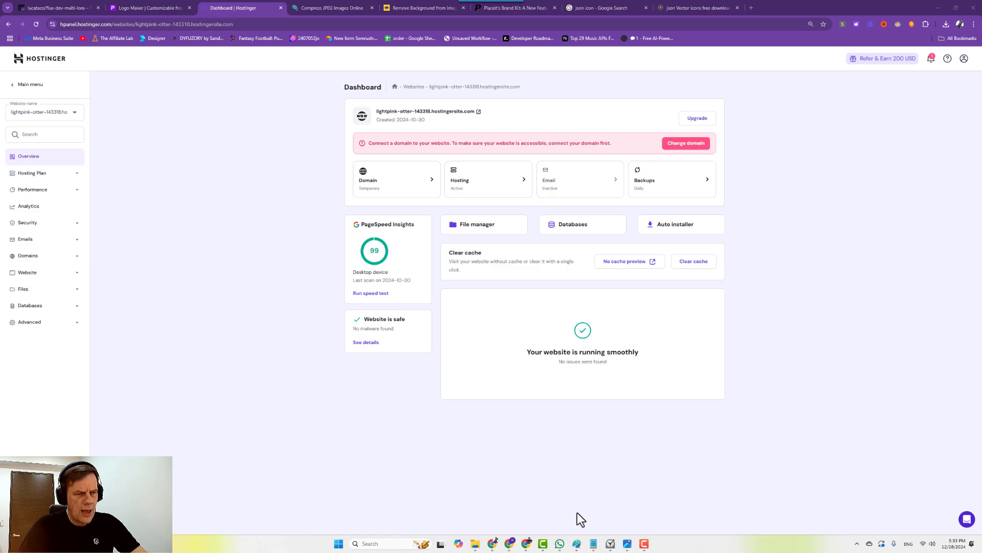
{"action": "mouse_move", "coordinate": [485, 532]}
{"action": "mouse_move", "coordinate": [678, 510]}
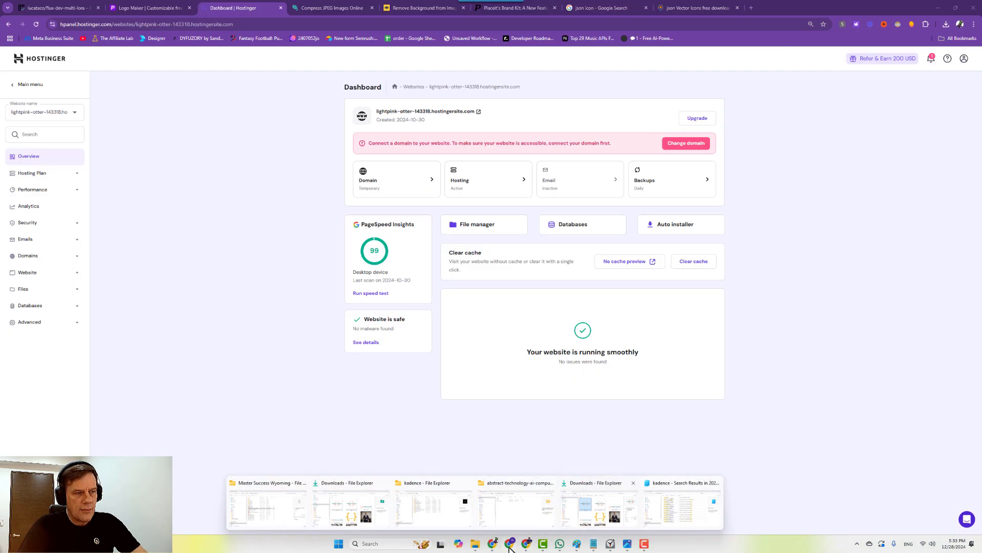
Copy the Lifetime Full Bundle licence key from My Account - Kadence WP onto a blank notes line, then minimize Chrome.
{"action": "left_click", "coordinate": [510, 544]}
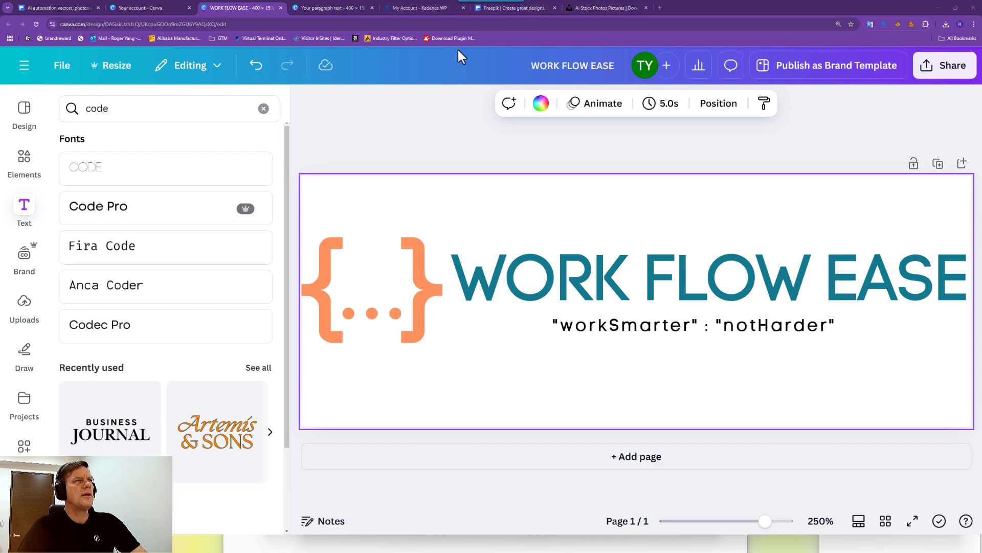
{"action": "left_click", "coordinate": [430, 8]}
{"action": "left_click", "coordinate": [629, 361]}
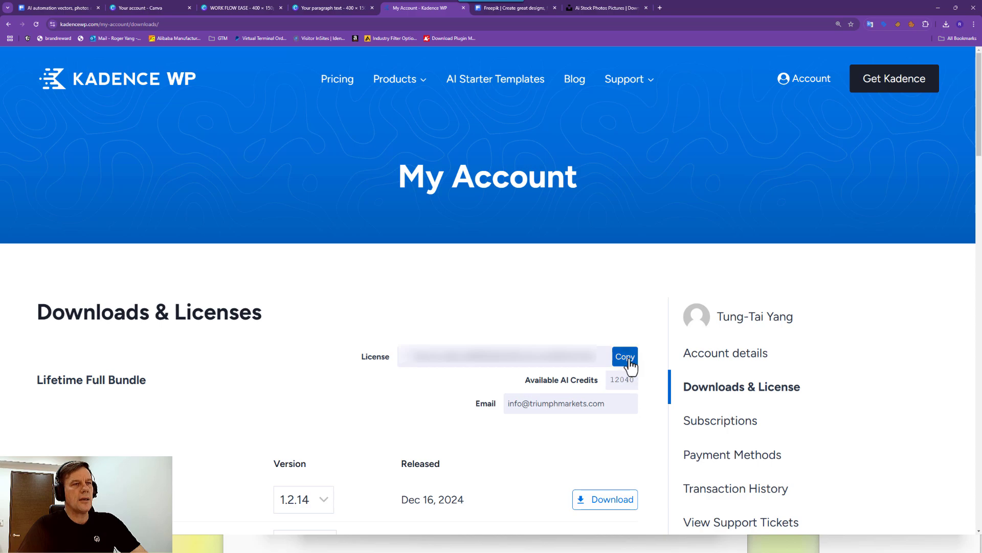
{"action": "key", "text": "alt+Tab"}
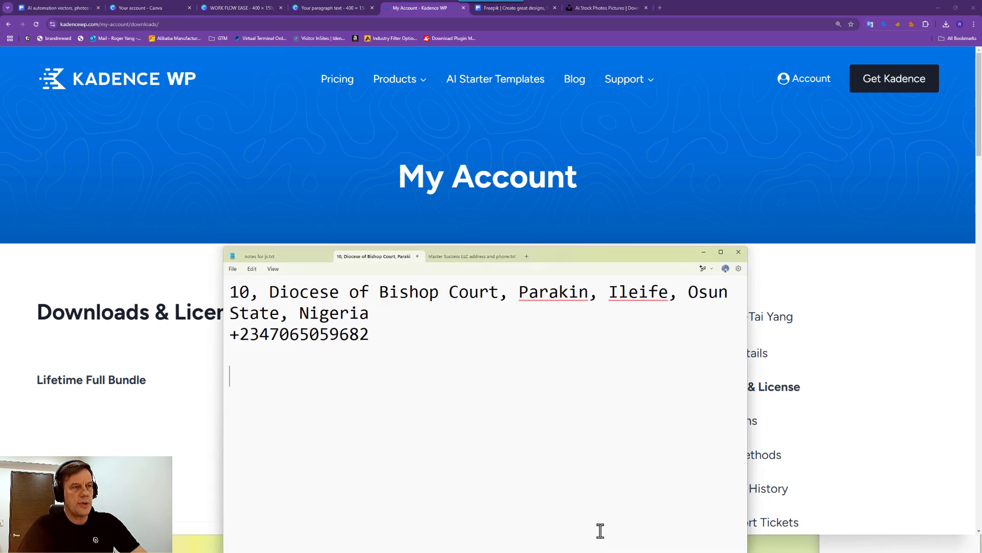
{"action": "left_click", "coordinate": [465, 358]}
{"action": "key", "text": "ctrl+v"}
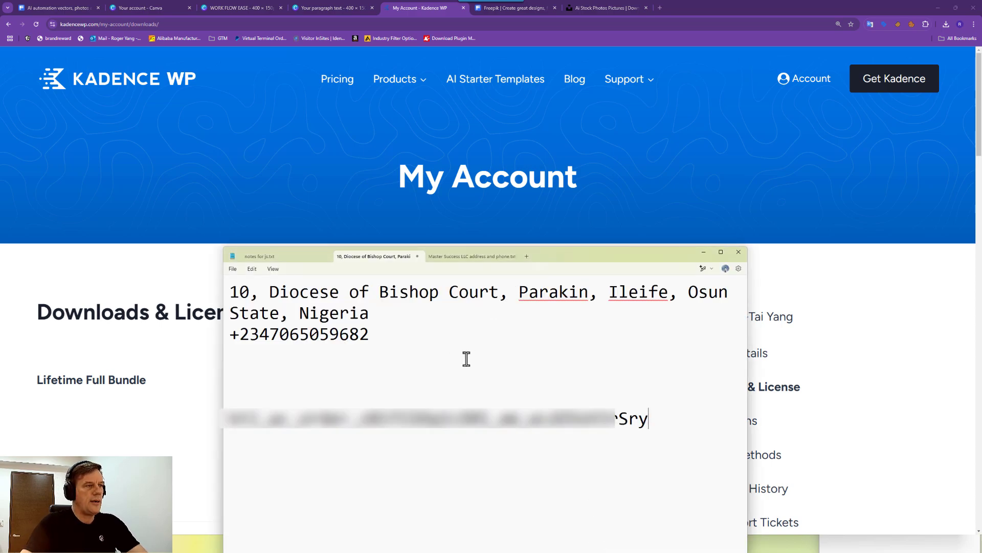
{"action": "left_click", "coordinate": [8, 404]}
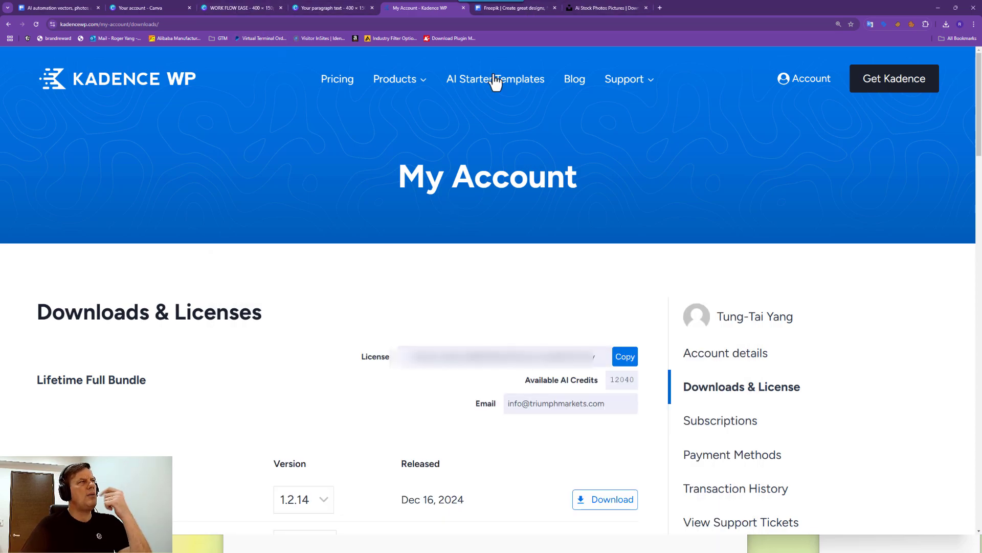
{"action": "left_click", "coordinate": [938, 8]}
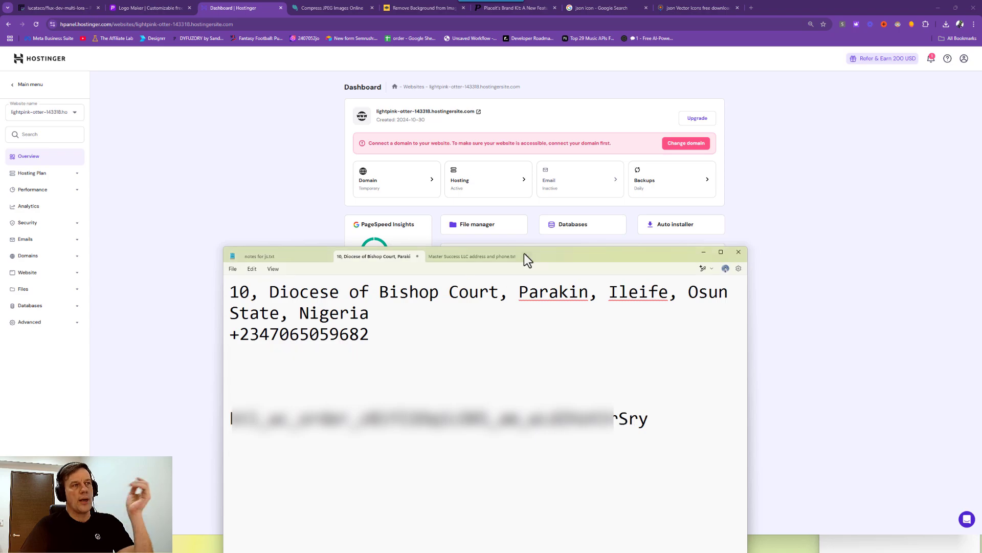
Place the Windows Clock stopwatch at the lower right, reset it to zero and start it.
{"action": "left_click", "coordinate": [918, 185]}
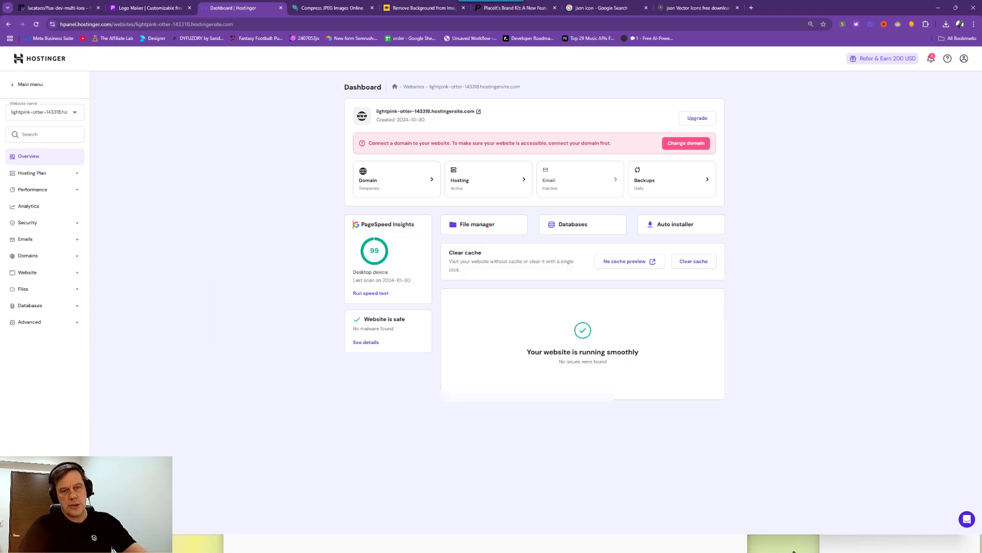
{"action": "mouse_move", "coordinate": [852, 543]}
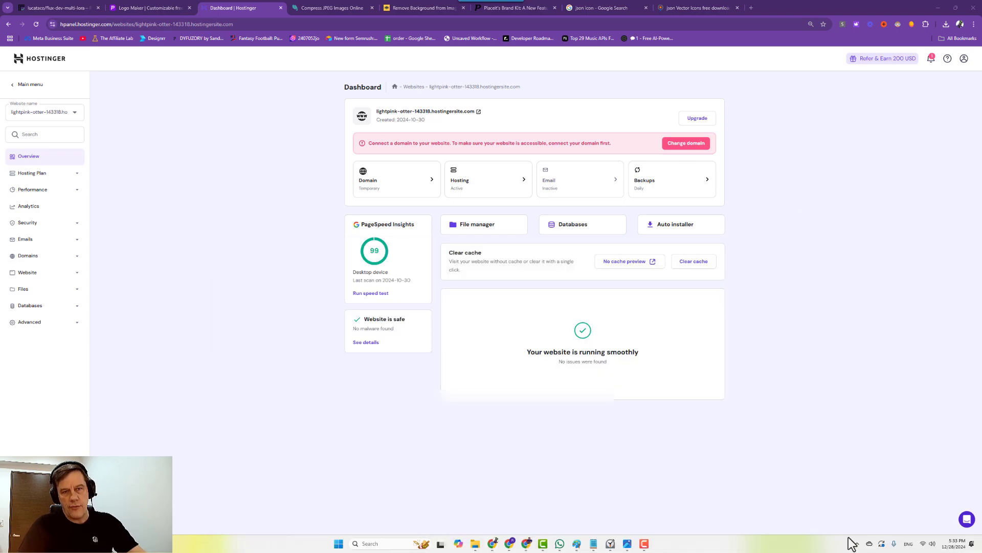
{"action": "left_click", "coordinate": [610, 543]}
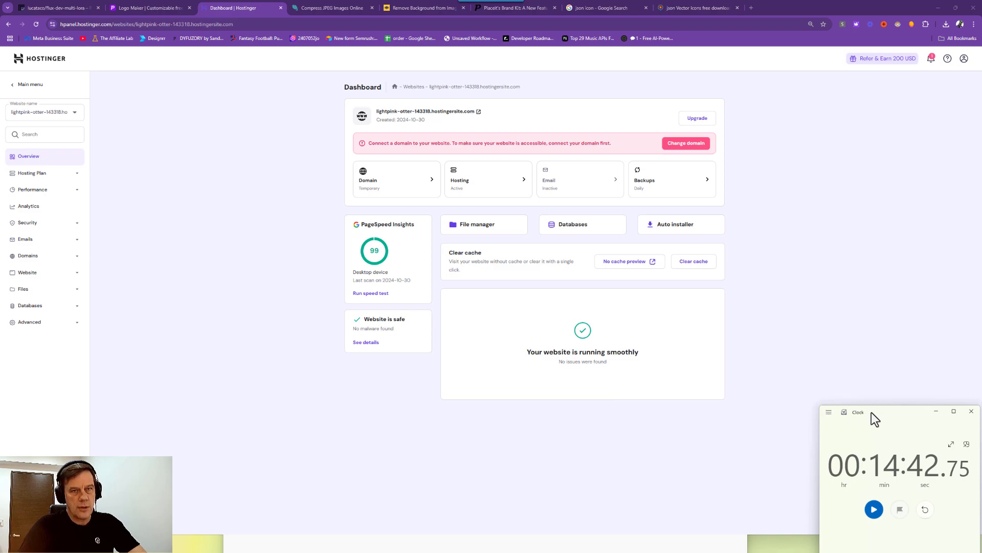
{"action": "left_click_drag", "start_coordinate": [853, 417], "coordinate": [830, 443]}
{"action": "left_click", "coordinate": [903, 536]}
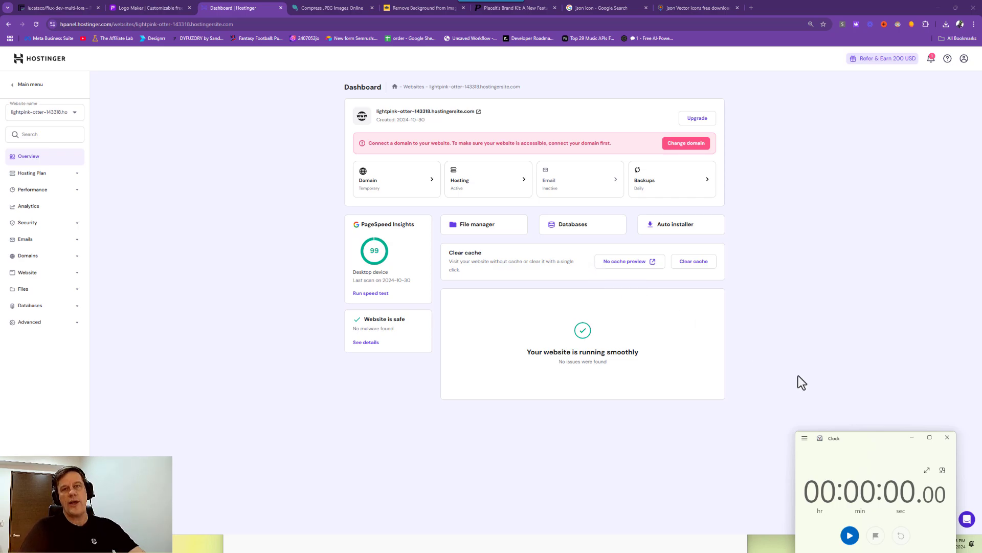
{"action": "left_click", "coordinate": [849, 535]}
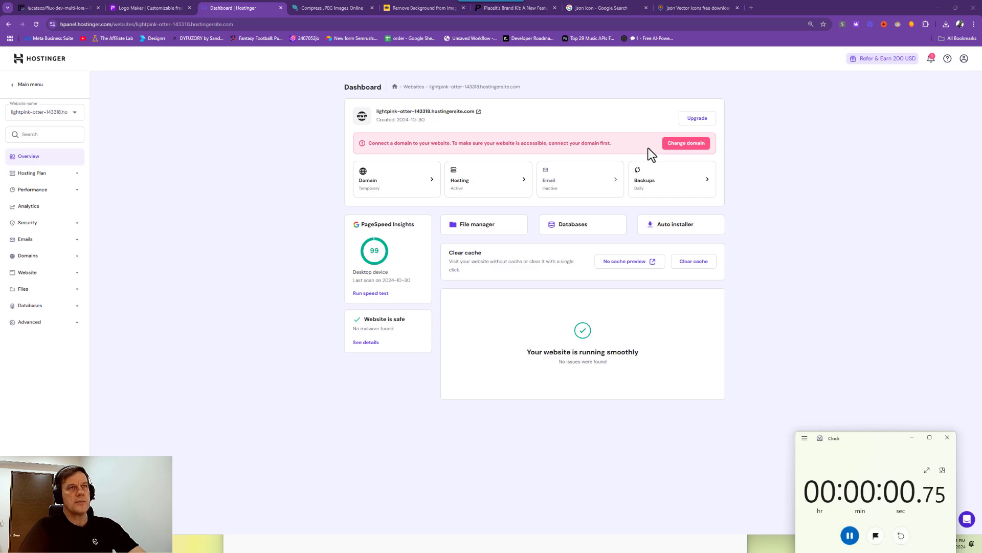
Change the site's domain by typing 'wo' and selecting the free workflowease.io suggestion.
{"action": "left_click", "coordinate": [686, 146]}
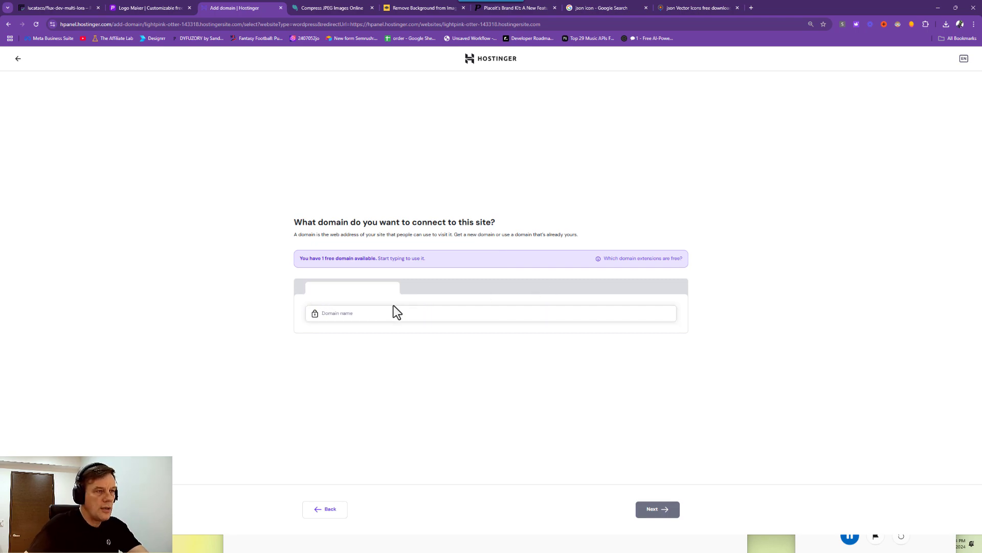
{"action": "left_click", "coordinate": [335, 313]}
{"action": "type", "text": "wo"}
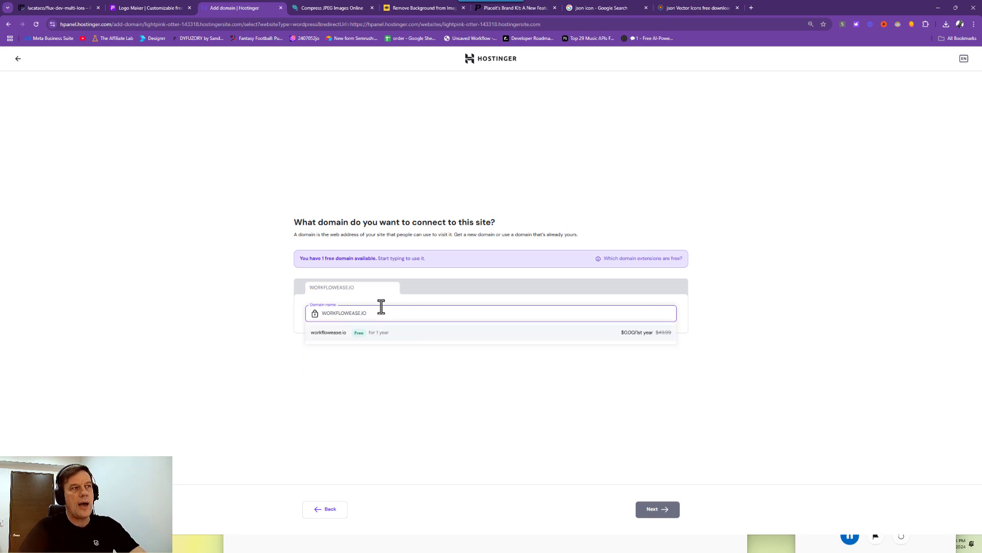
{"action": "left_click", "coordinate": [628, 335]}
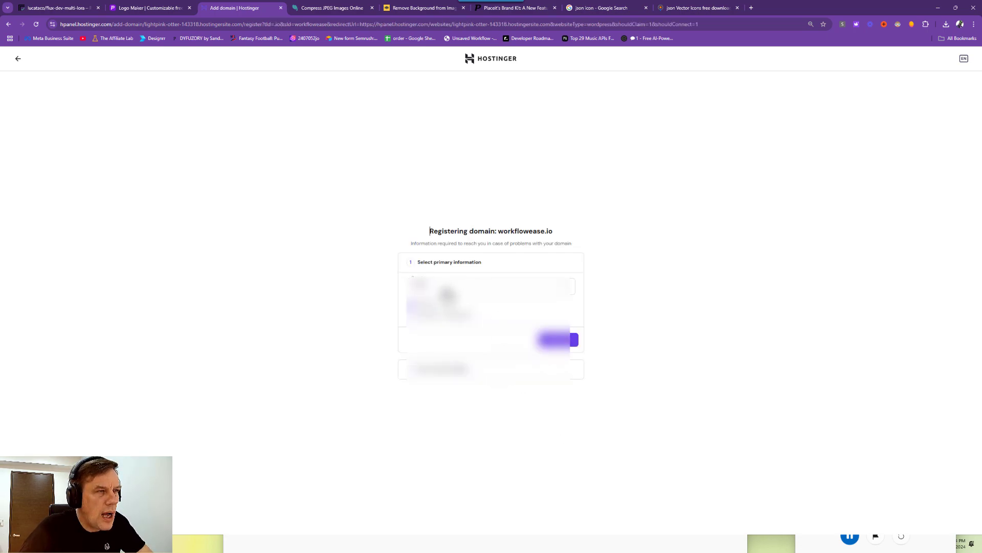
Choose the country under primary information and continue to the contact details.
{"action": "left_click", "coordinate": [446, 291]}
{"action": "left_click", "coordinate": [446, 291]}
{"action": "left_click", "coordinate": [447, 292]}
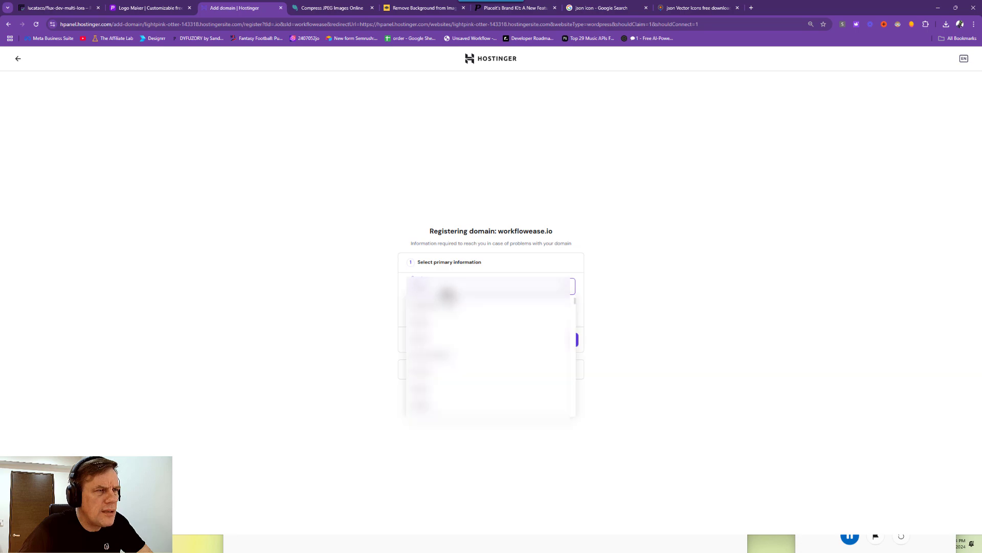
{"action": "left_click", "coordinate": [446, 292]}
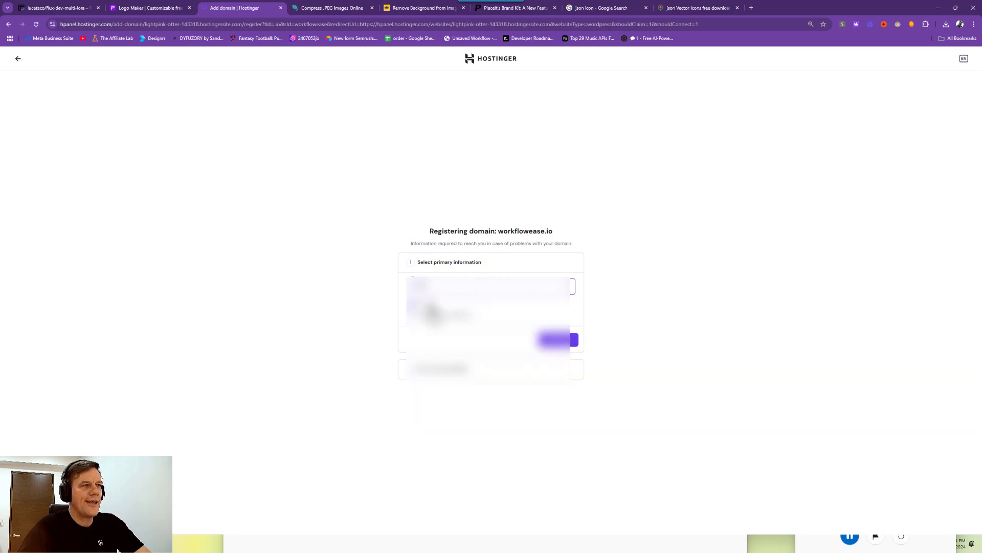
{"action": "left_click", "coordinate": [558, 342]}
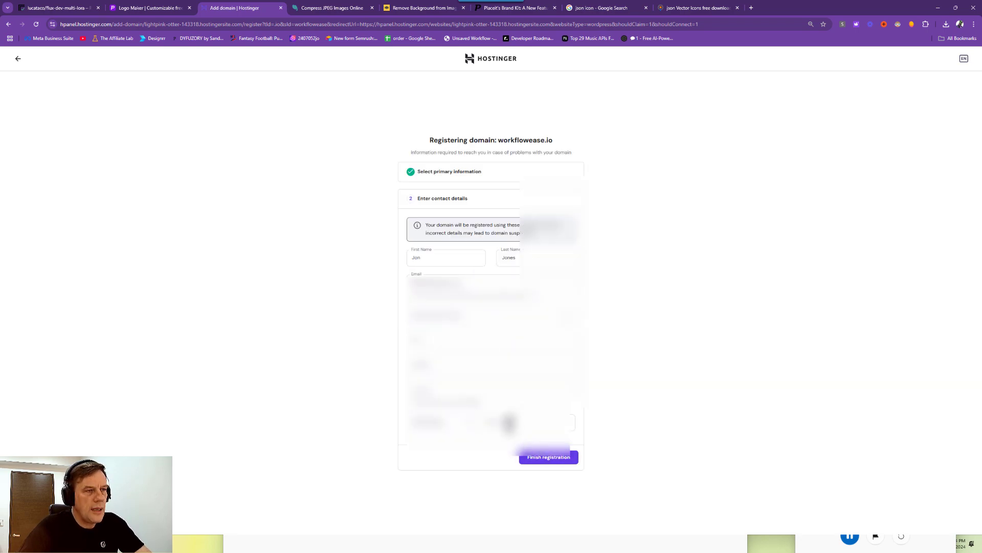
Autofill the contact form from a saved contact entry, undoing the wrong autofilled address.
{"action": "left_click", "coordinate": [511, 423]}
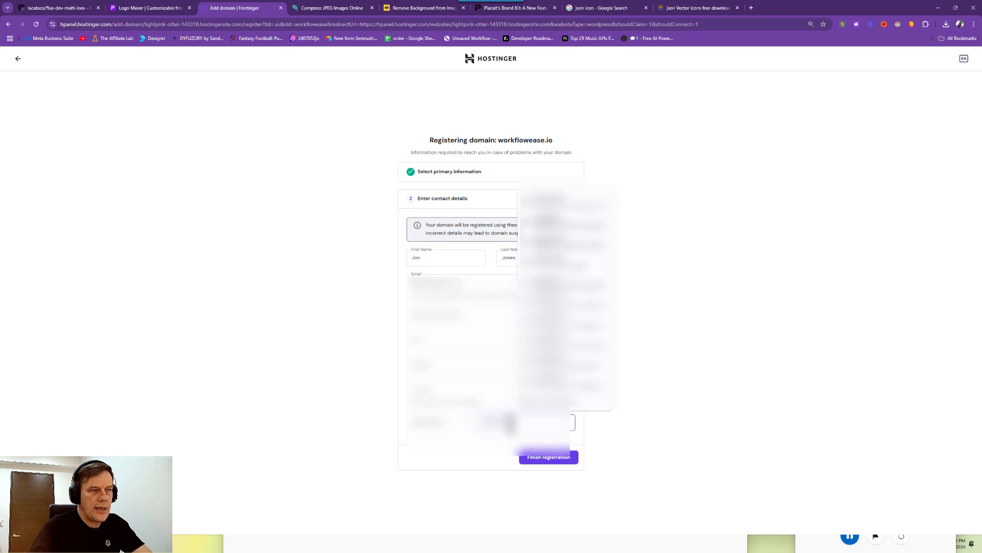
{"action": "left_click", "coordinate": [563, 459]}
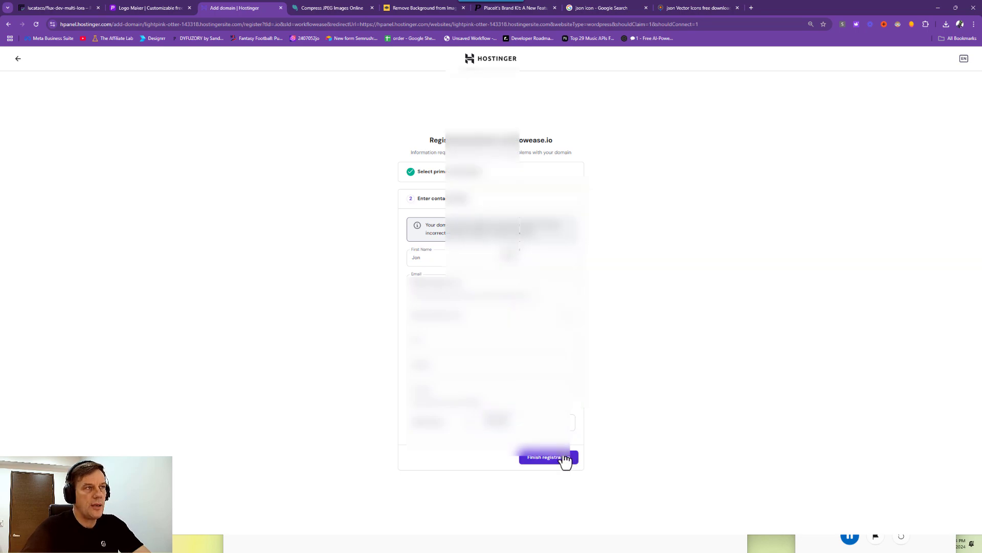
{"action": "left_click", "coordinate": [447, 307]}
{"action": "left_click", "coordinate": [447, 307]}
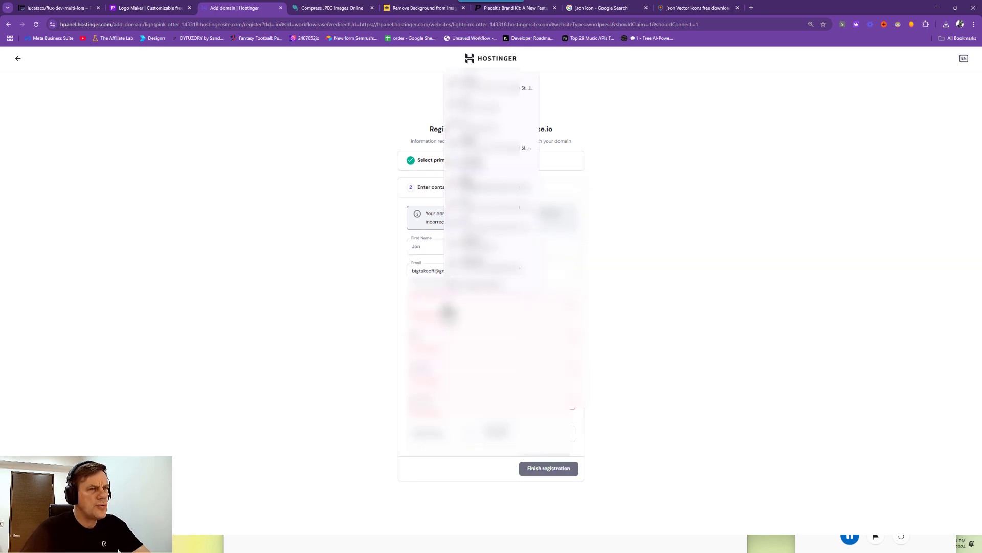
{"action": "left_click", "coordinate": [447, 307]}
{"action": "left_click", "coordinate": [483, 149]}
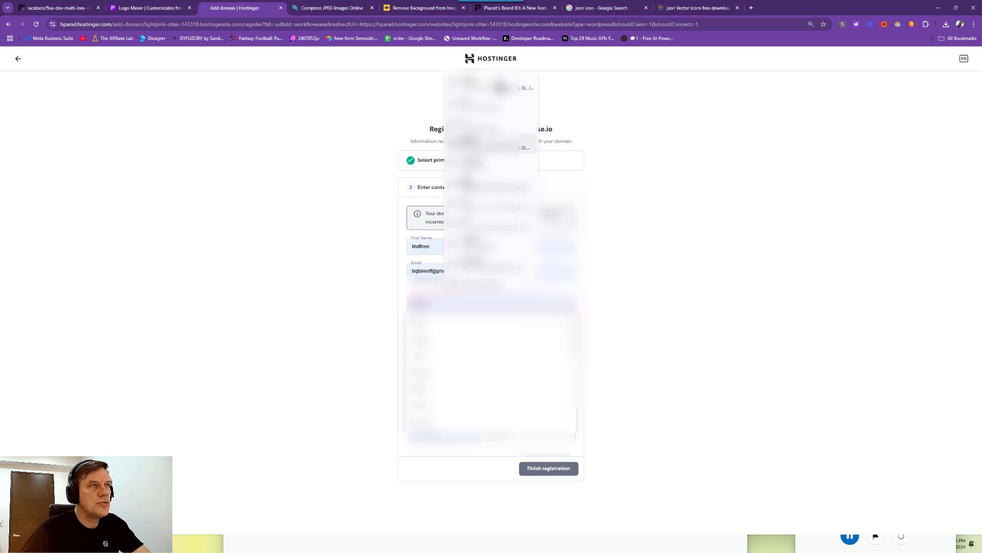
{"action": "left_click", "coordinate": [499, 84]}
{"action": "left_click", "coordinate": [457, 317]}
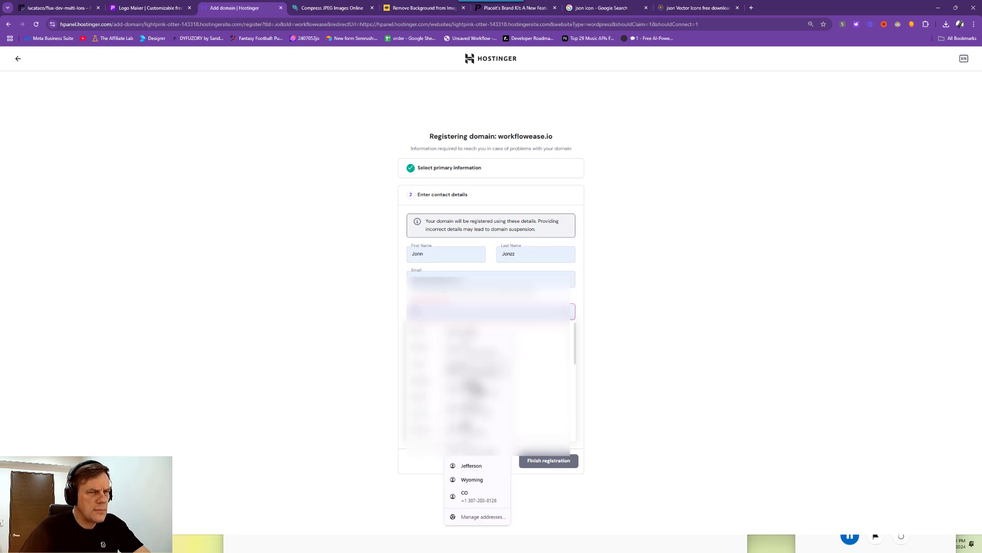
{"action": "left_click", "coordinate": [464, 333]}
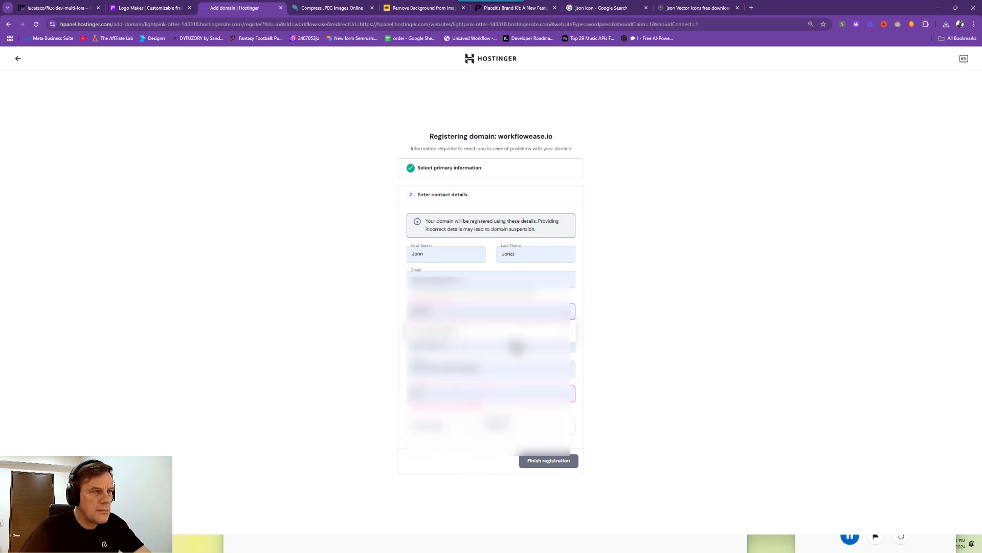
{"action": "left_click", "coordinate": [477, 313]}
{"action": "left_click", "coordinate": [614, 335]}
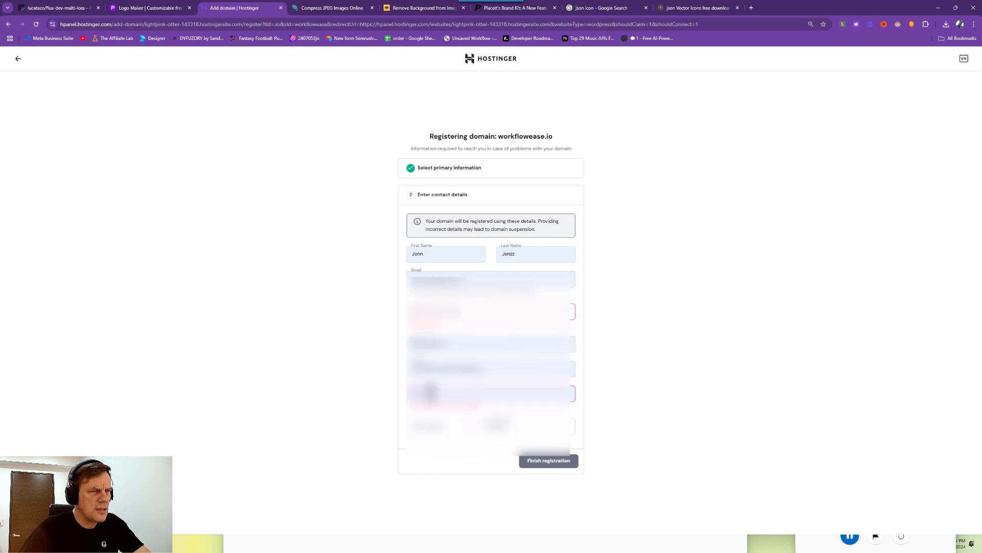
Correct the remaining flagged contact fields and submit the workflowease.io registration.
{"action": "left_click", "coordinate": [432, 393]}
{"action": "type", "text": "00"}
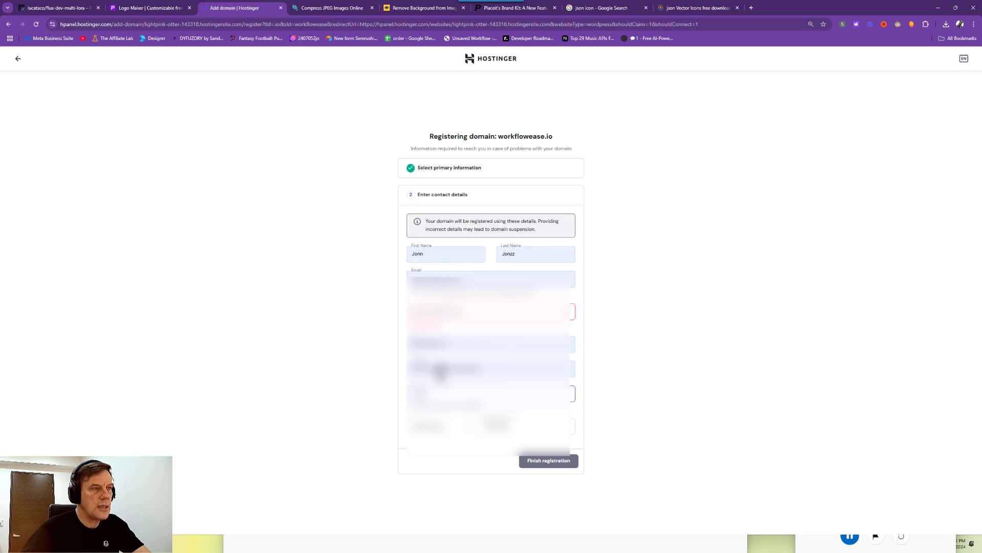
{"action": "left_click", "coordinate": [448, 314]}
{"action": "left_click", "coordinate": [447, 315]}
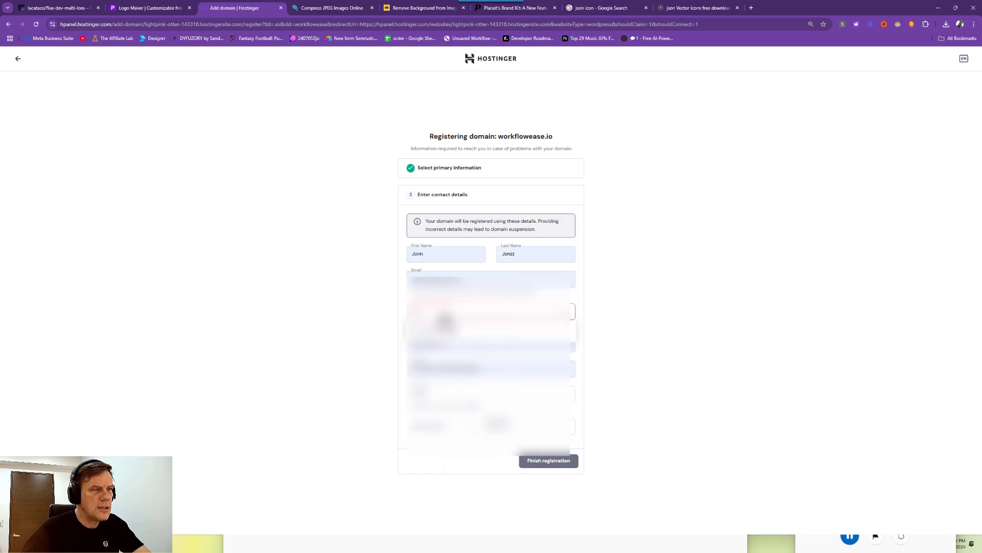
{"action": "left_click", "coordinate": [438, 320]}
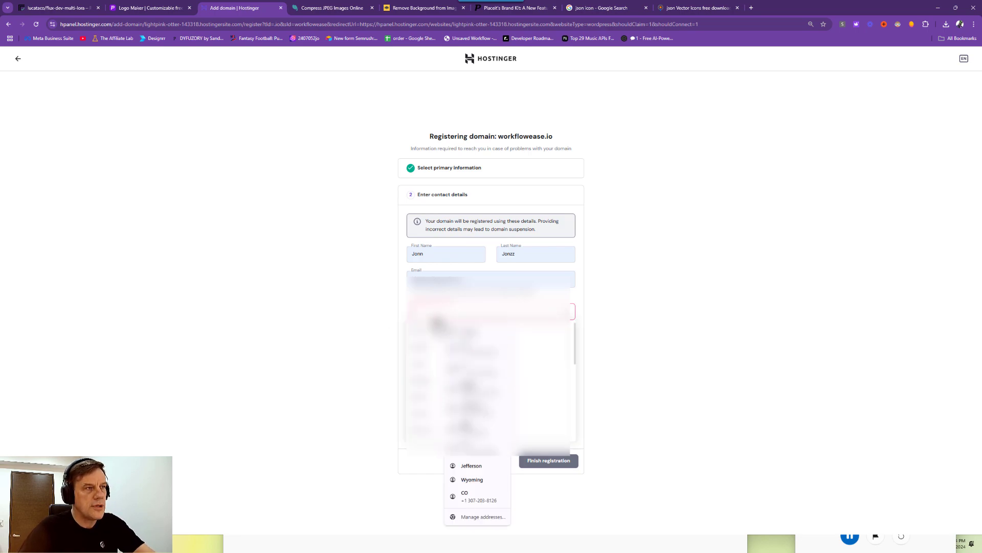
{"action": "scroll", "coordinate": [428, 369], "scroll_direction": "down", "scroll_amount": 5}
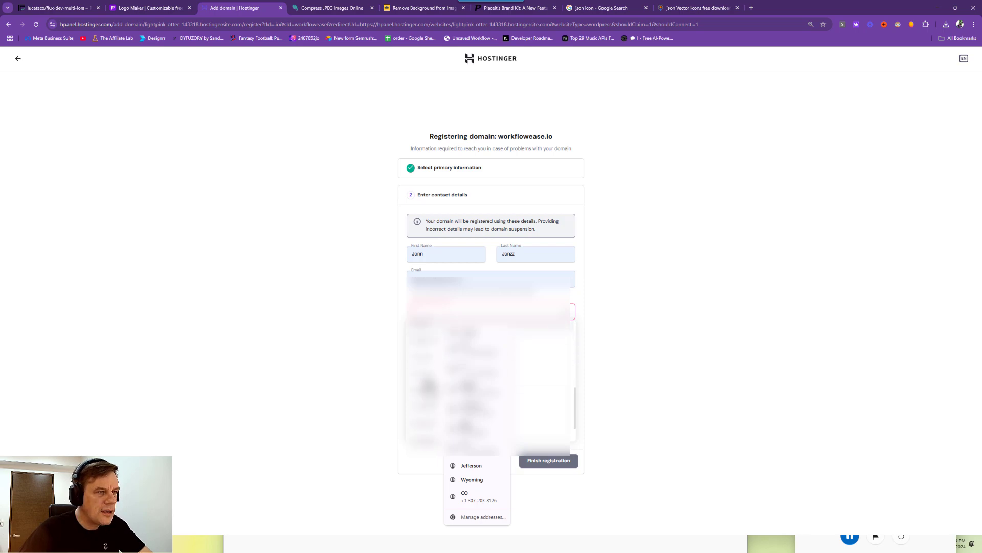
{"action": "left_click", "coordinate": [433, 393]}
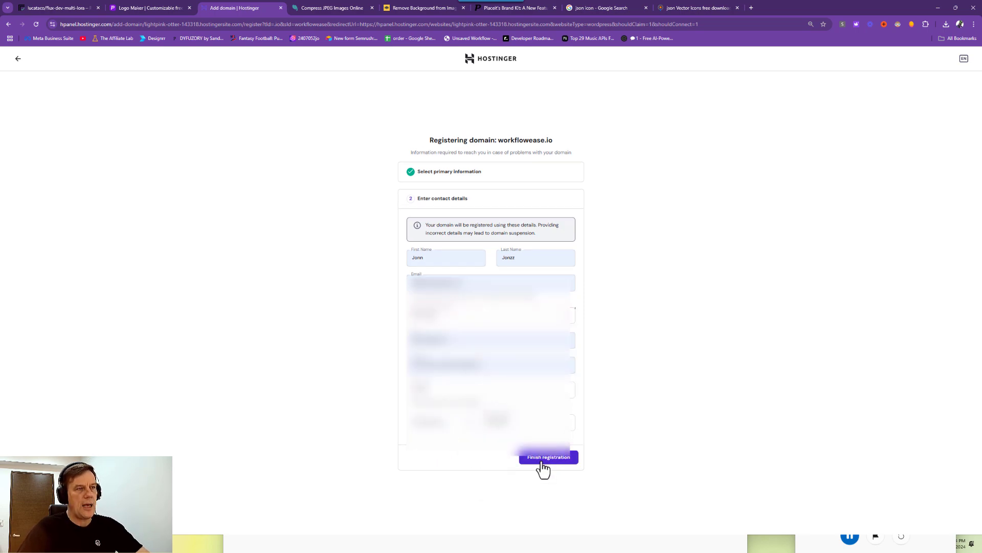
{"action": "left_click", "coordinate": [541, 462]}
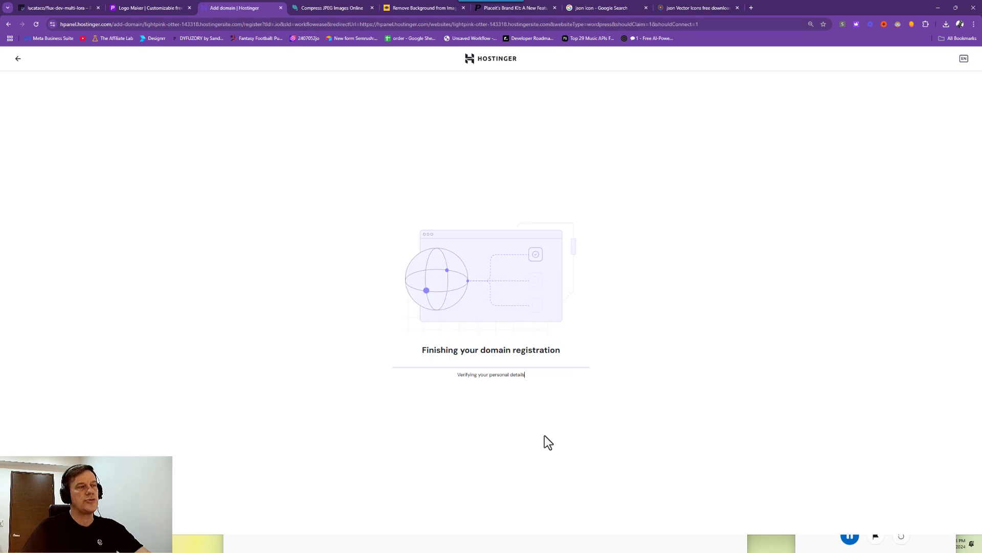
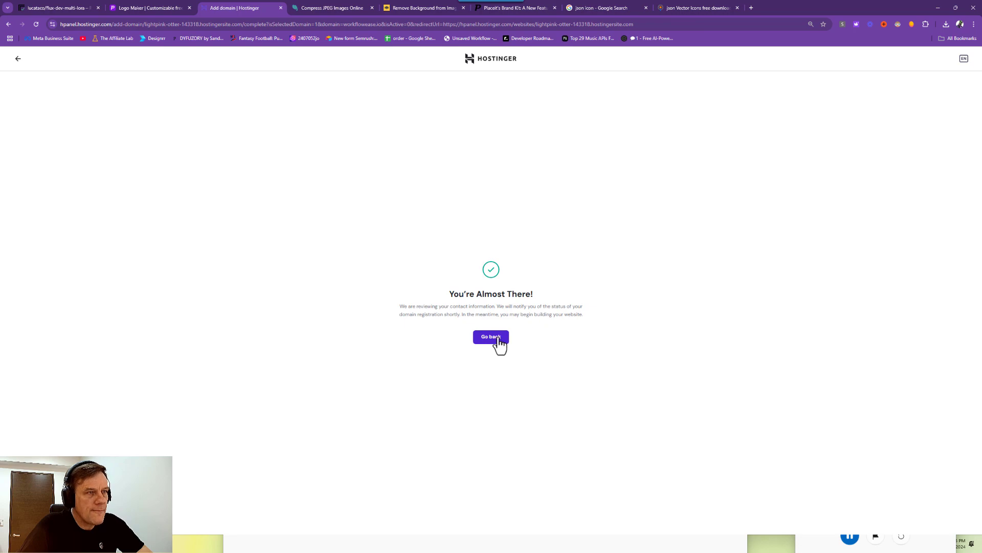
Return to the hosted websites list and open workflowease.io's preview in a new tab.
{"action": "left_click", "coordinate": [498, 338]}
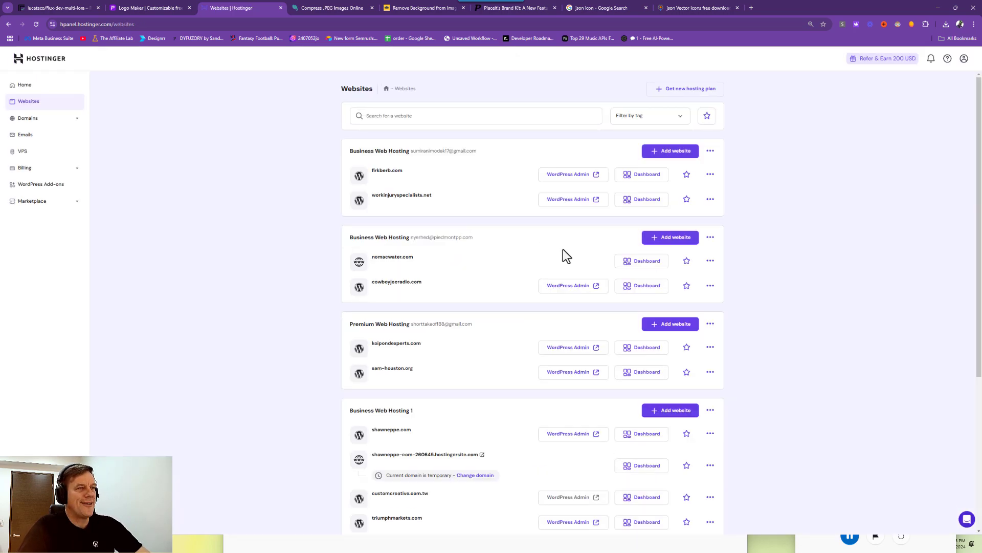
{"action": "scroll", "coordinate": [566, 255], "scroll_direction": "down", "scroll_amount": 2}
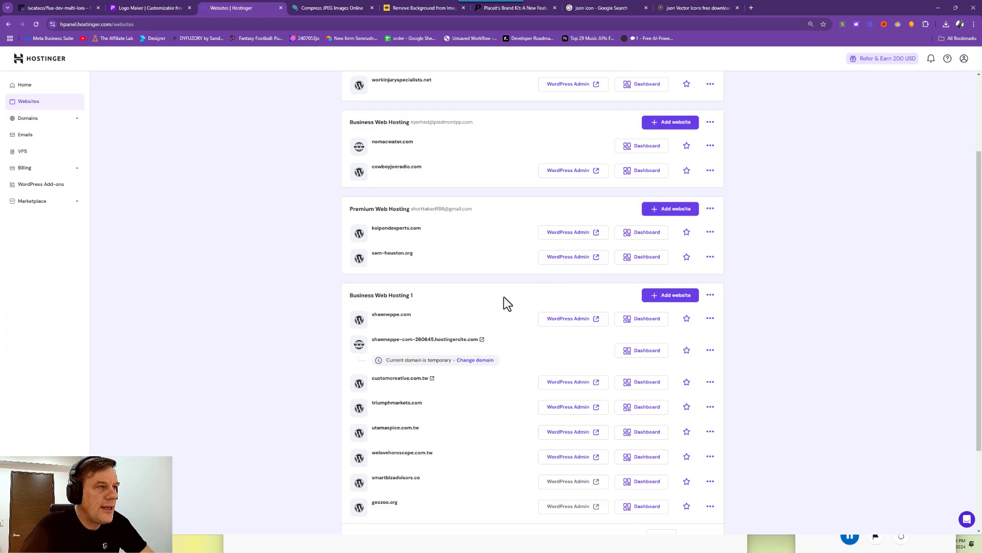
{"action": "scroll", "coordinate": [504, 298], "scroll_direction": "down", "scroll_amount": 4}
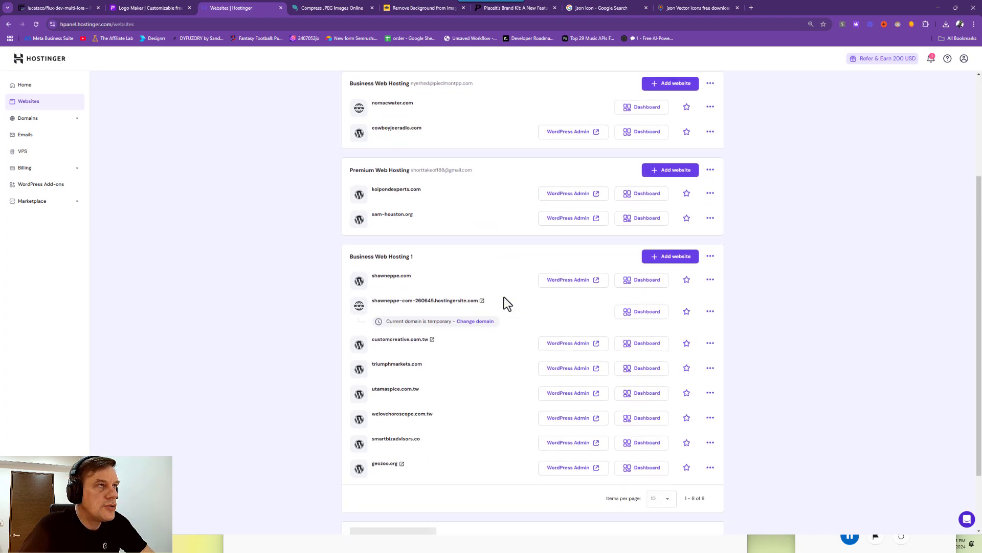
{"action": "scroll", "coordinate": [503, 296], "scroll_direction": "down", "scroll_amount": 3}
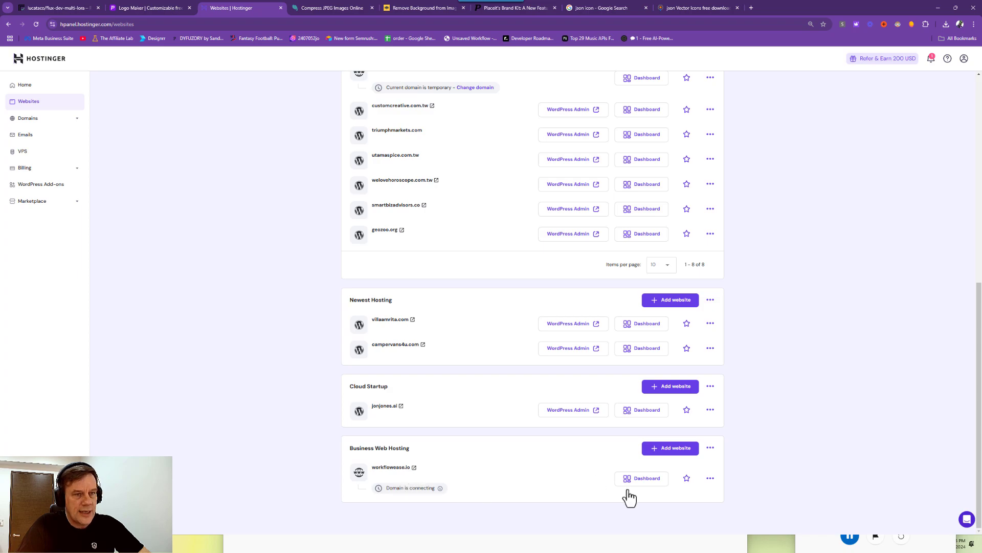
{"action": "left_click", "coordinate": [711, 478]}
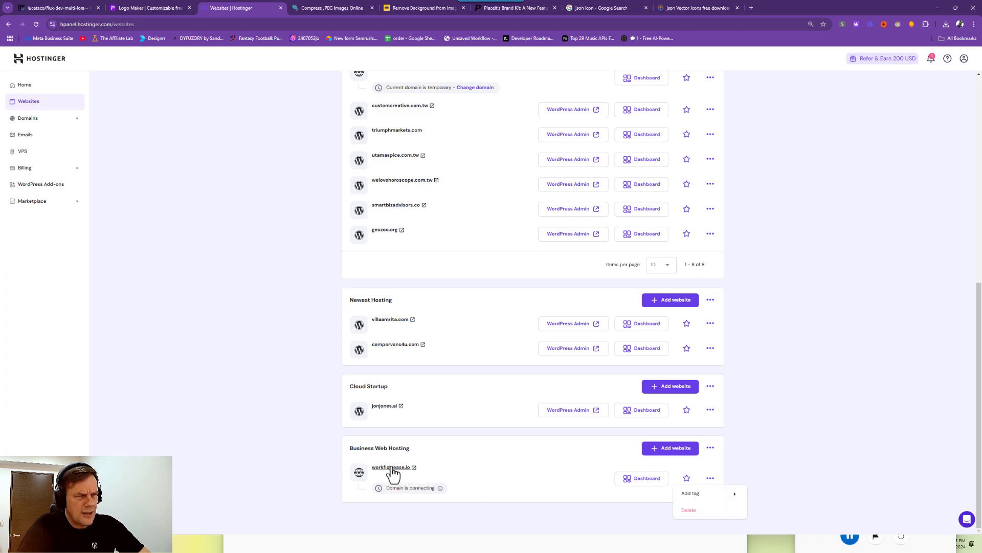
{"action": "mouse_move", "coordinate": [390, 469]}
{"action": "left_mouse_down"}
{"action": "mouse_move", "coordinate": [441, 469]}
{"action": "mouse_move", "coordinate": [408, 467]}
{"action": "left_mouse_up"}
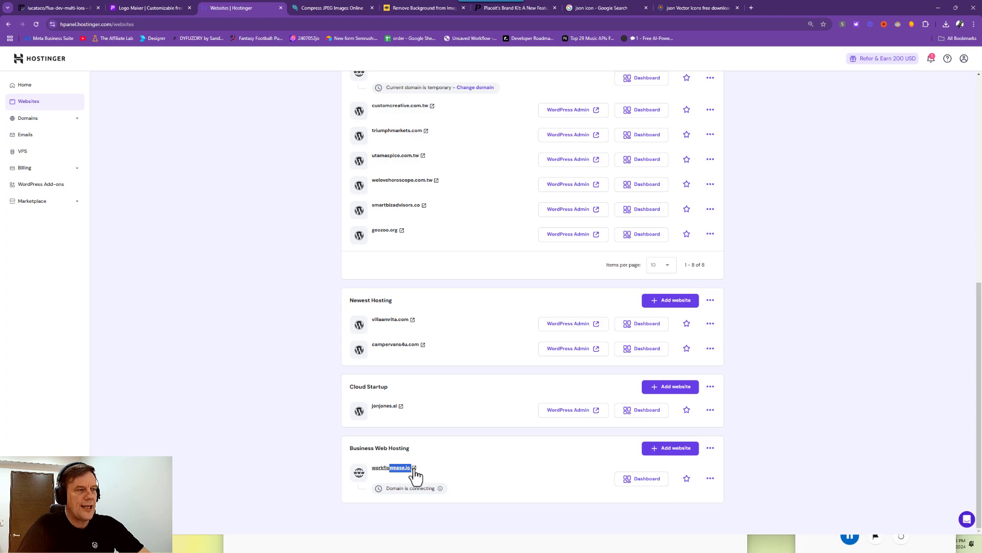
{"action": "left_click", "coordinate": [414, 468]}
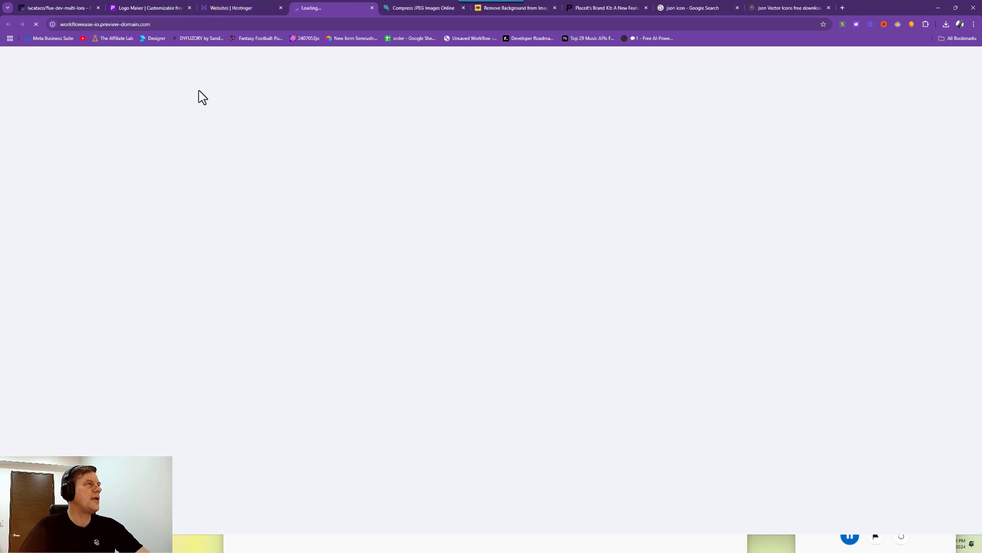
Reload the Websites list and open the Business Web Hosting plan's actions.
{"action": "left_click", "coordinate": [237, 9]}
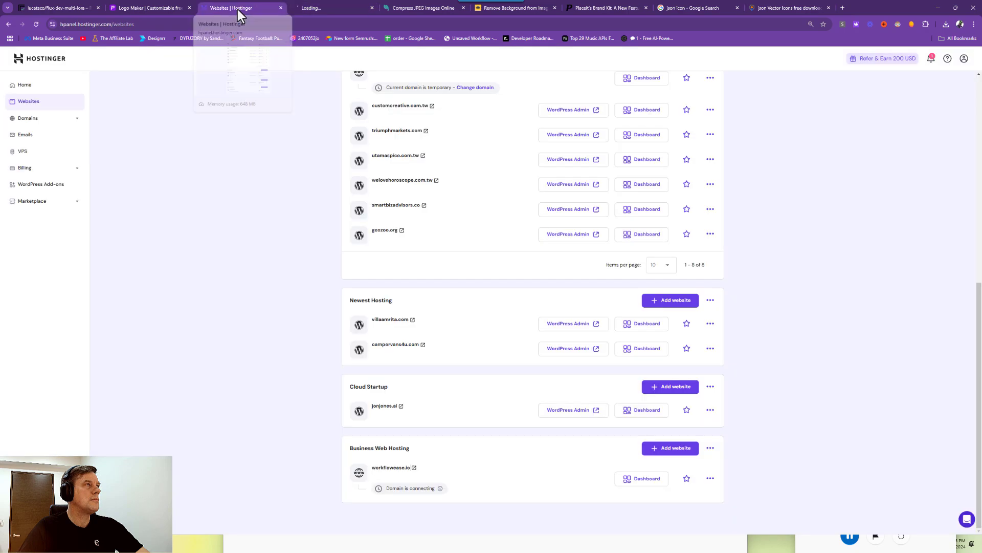
{"action": "left_click", "coordinate": [36, 24]}
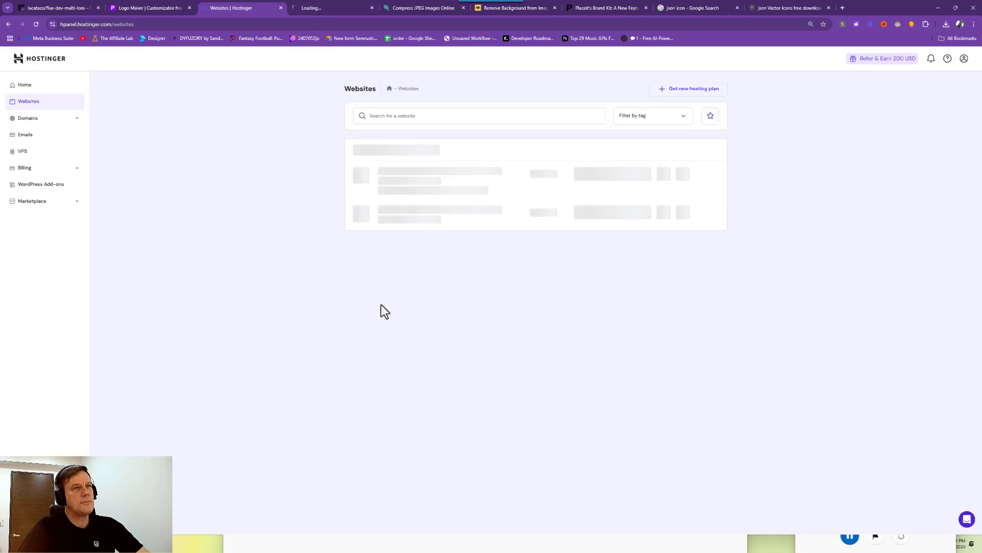
{"action": "scroll", "coordinate": [376, 290], "scroll_direction": "down", "scroll_amount": 10}
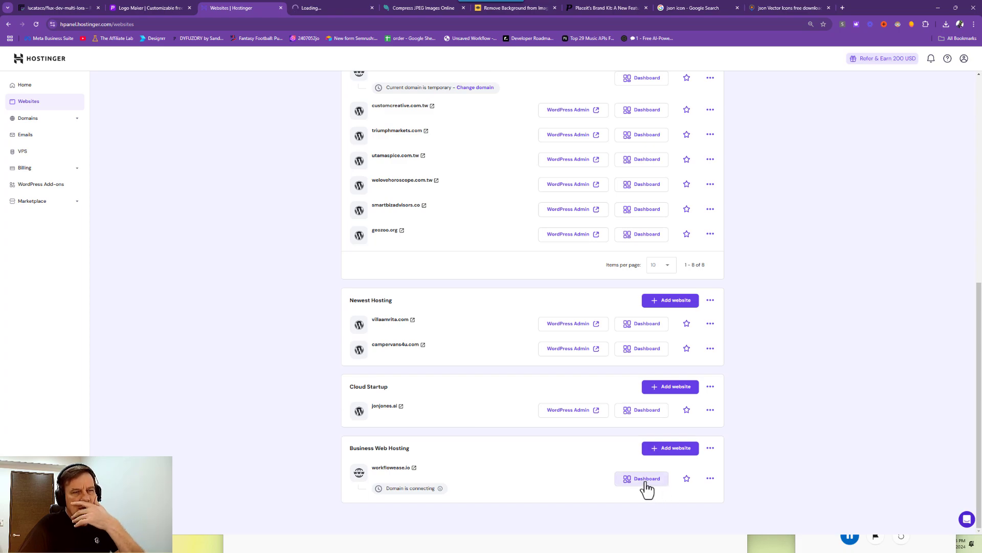
{"action": "left_click", "coordinate": [711, 448]}
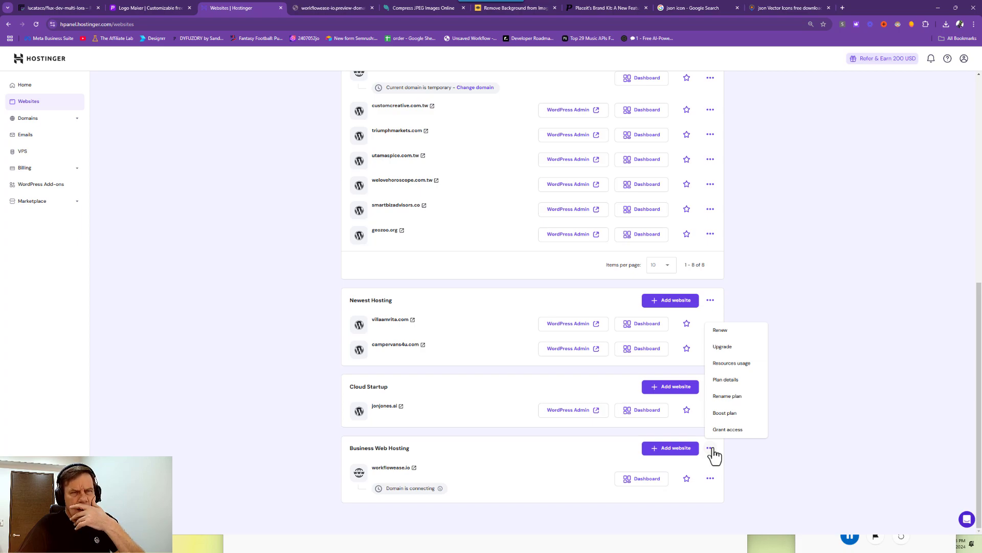
Open the workflowease.io dashboard and read its 'Your domain is connecting' notice.
{"action": "left_click", "coordinate": [641, 481]}
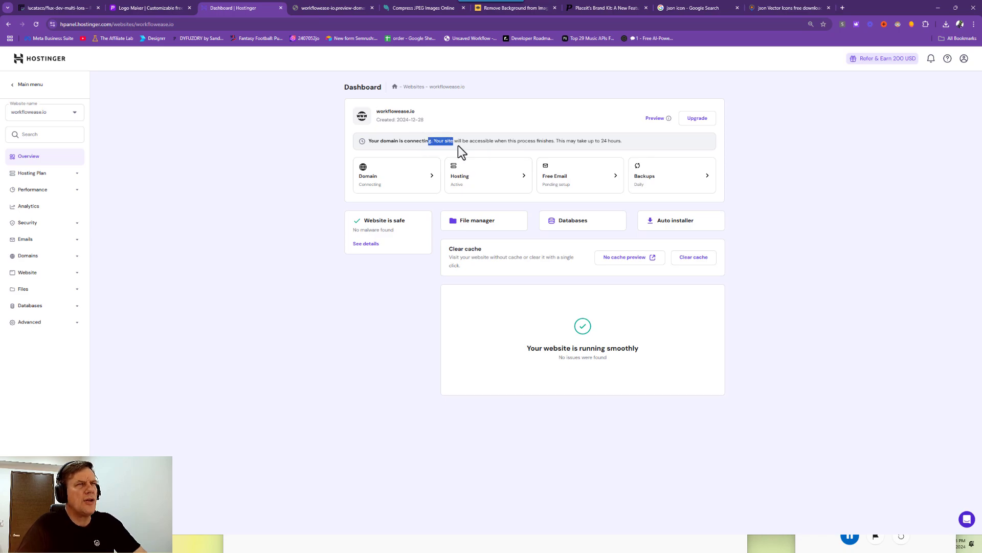
{"action": "left_click_drag", "start_coordinate": [458, 145], "coordinate": [610, 149]}
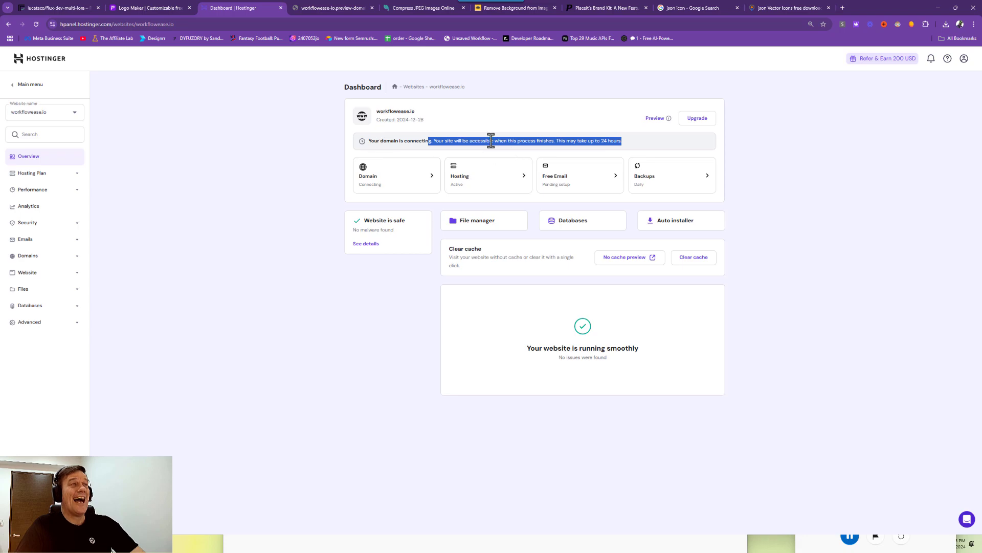
{"action": "left_click", "coordinate": [404, 139]}
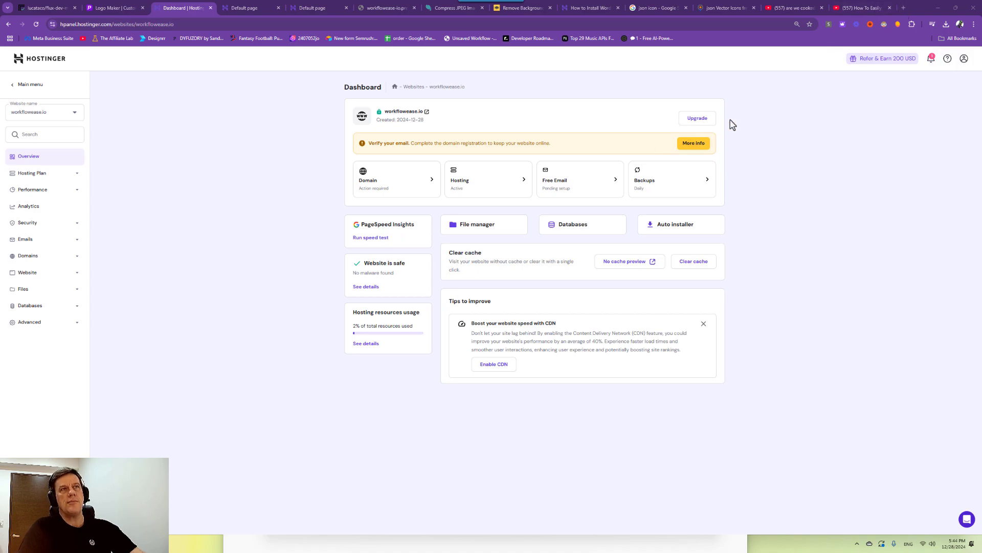
Confirm the Hostinger 'Verify your email address' message in Gmail, then return to hPanel.
{"action": "left_click", "coordinate": [902, 8]}
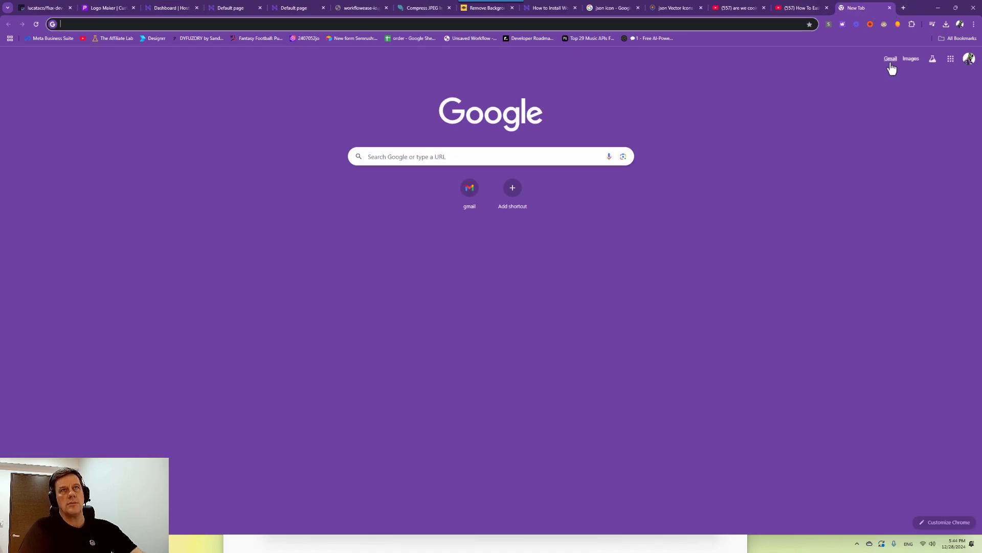
{"action": "left_click", "coordinate": [890, 61]}
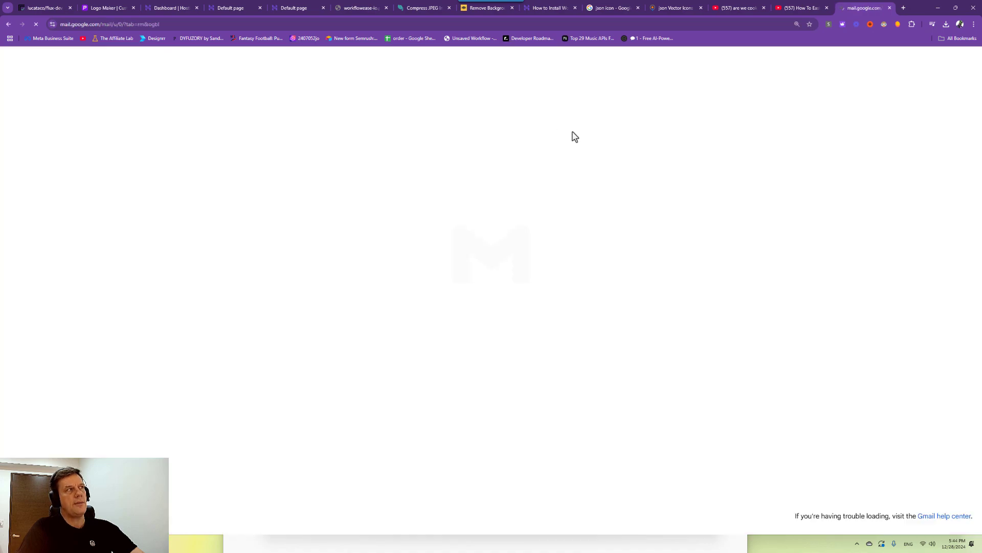
{"action": "left_click", "coordinate": [206, 189]}
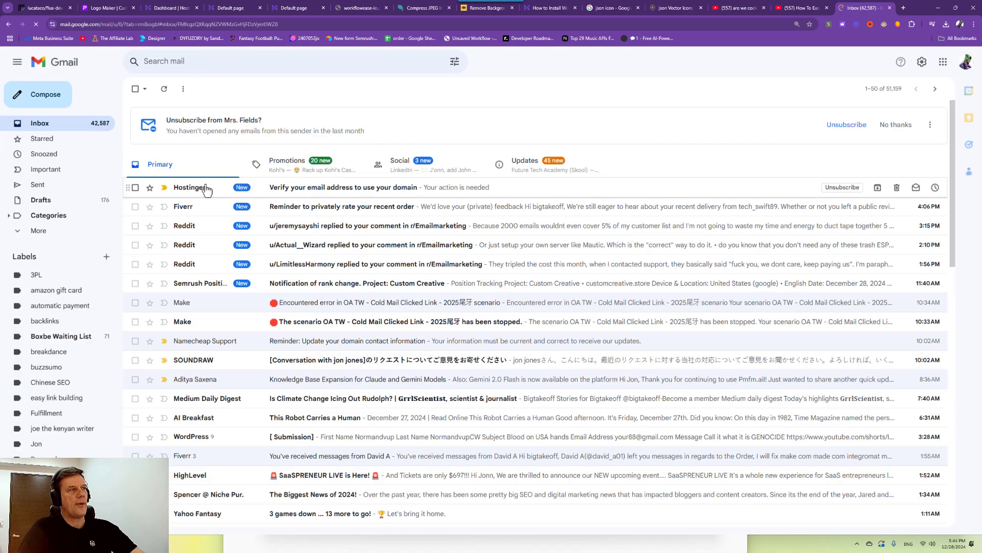
{"action": "left_click", "coordinate": [444, 348]}
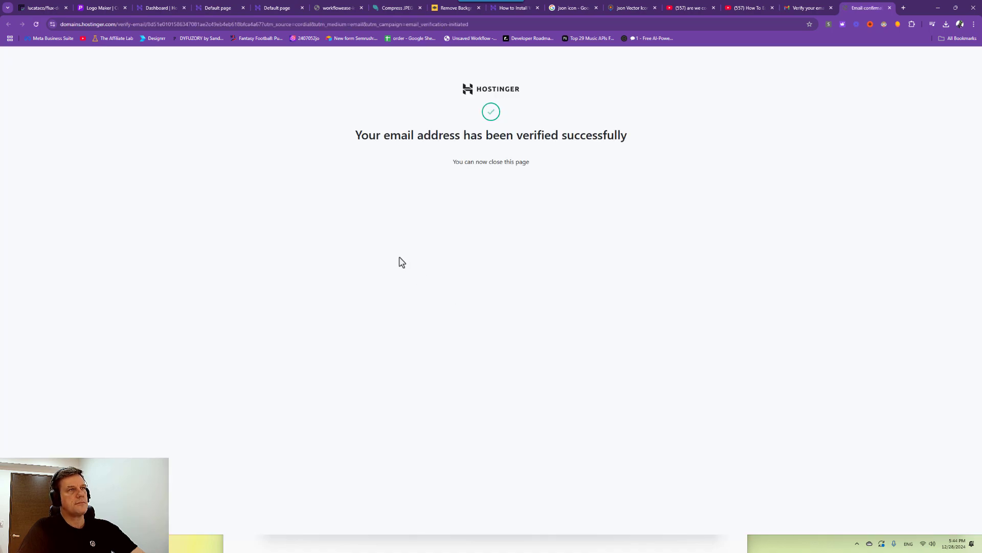
{"action": "left_click", "coordinate": [160, 7]}
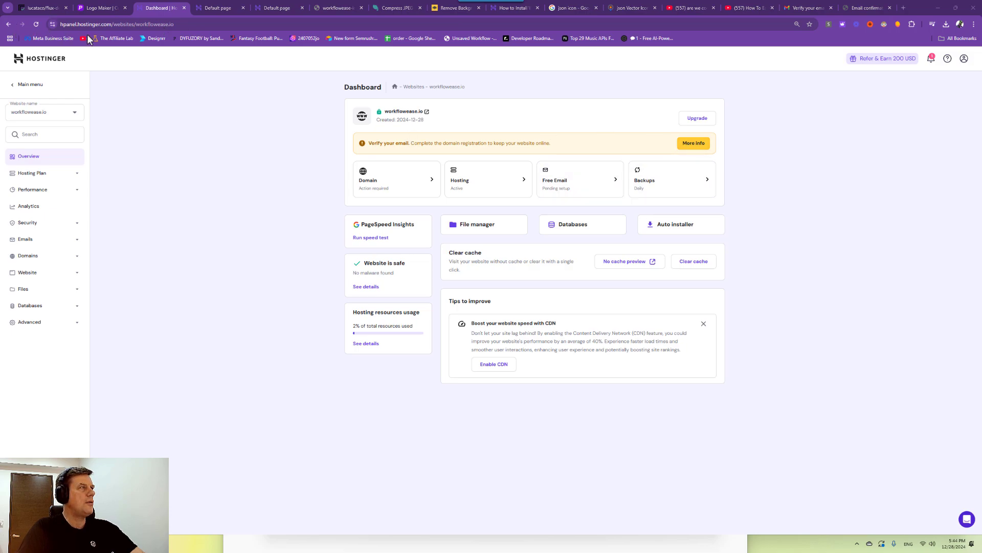
Reload the dashboard to confirm the active domain, then go to Website > WordPress.
{"action": "left_click", "coordinate": [38, 24]}
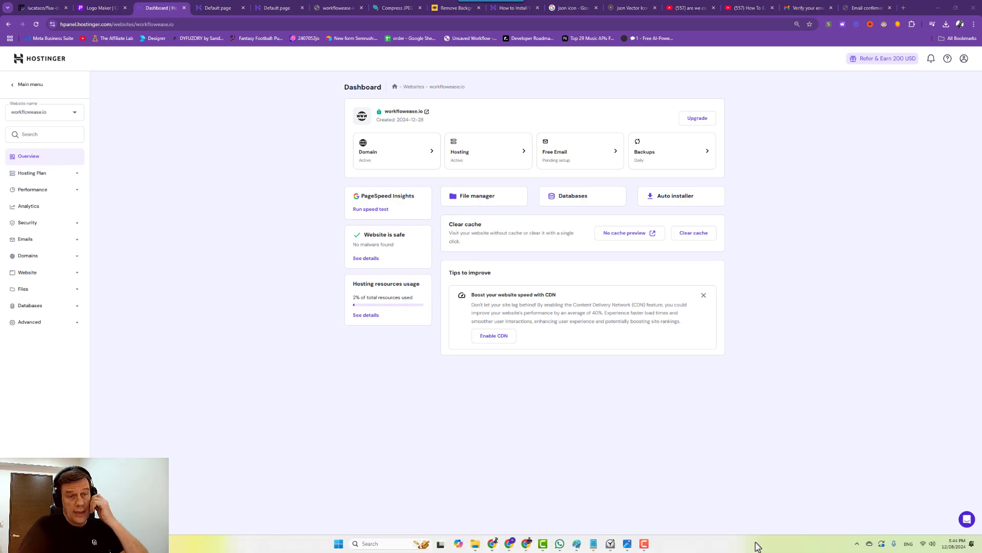
{"action": "left_click", "coordinate": [610, 544]}
{"action": "left_click", "coordinate": [811, 407]}
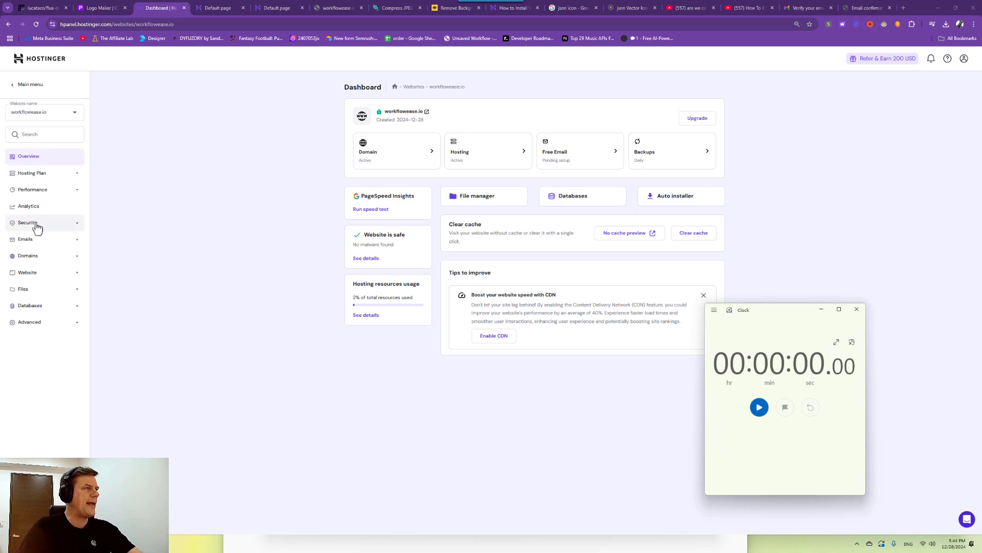
{"action": "left_click", "coordinate": [51, 274]}
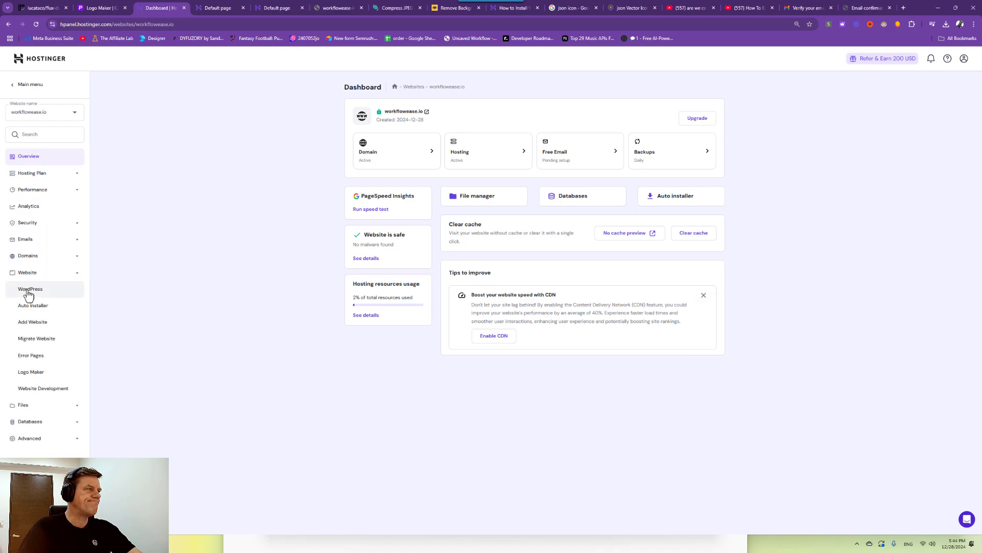
{"action": "left_click", "coordinate": [33, 292]}
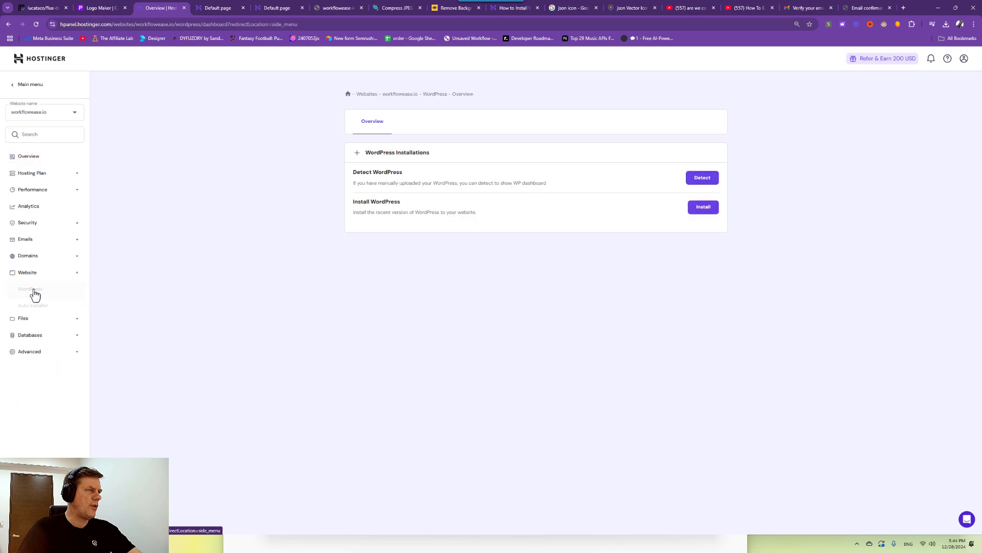
Start the WordPress install for workflowease.io and enter the WORK FLOW EASE site title.
{"action": "left_click", "coordinate": [702, 208]}
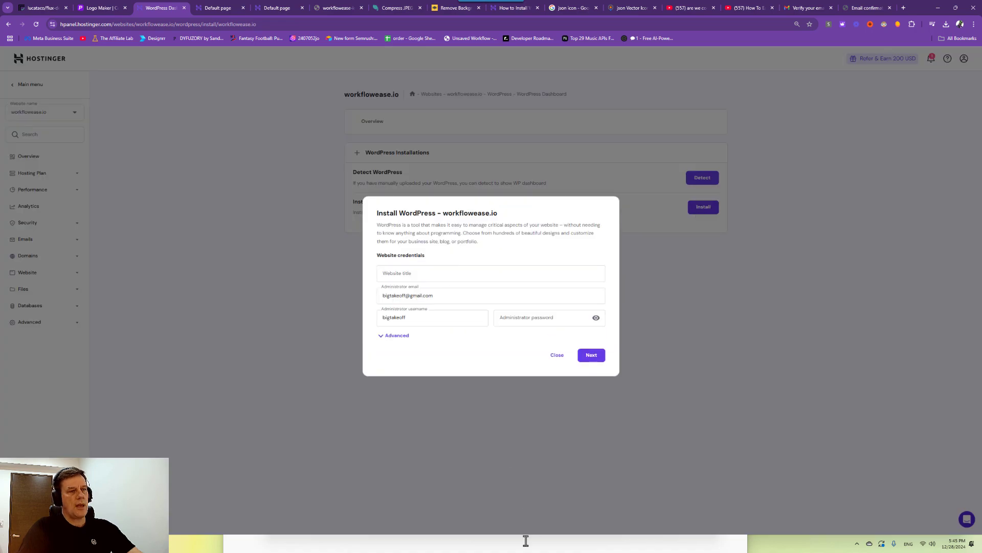
{"action": "left_click", "coordinate": [614, 540]}
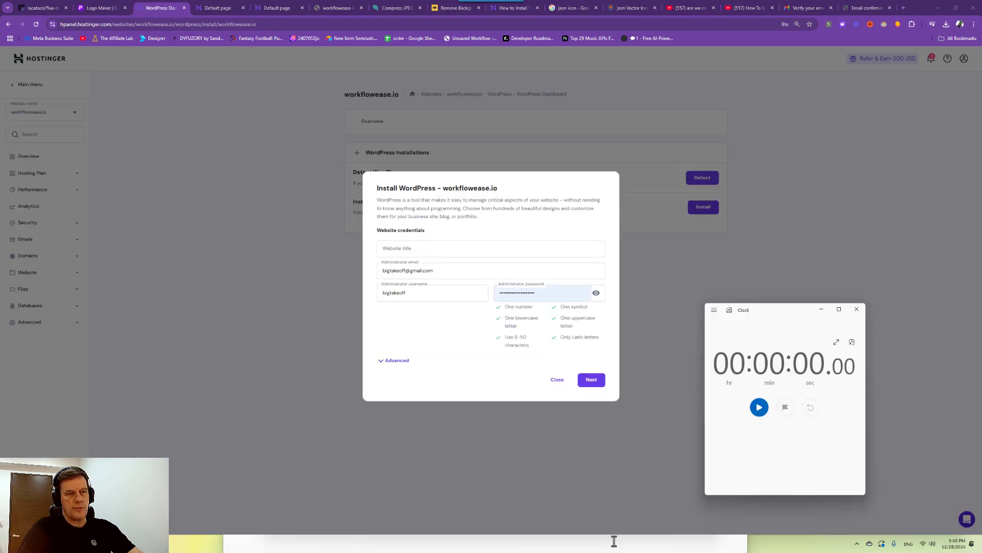
{"action": "left_click", "coordinate": [759, 407]}
{"action": "left_click", "coordinate": [821, 309]}
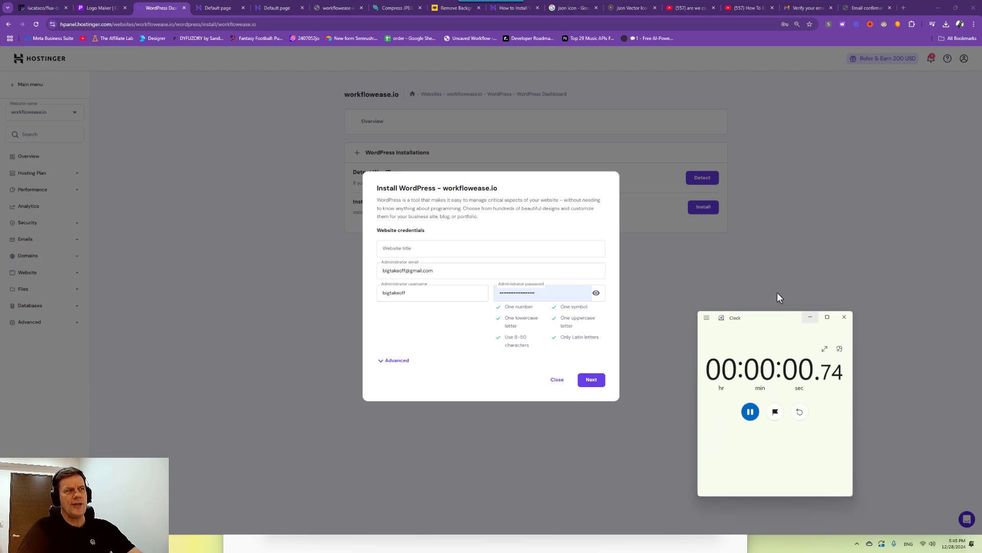
{"action": "left_click", "coordinate": [445, 247]}
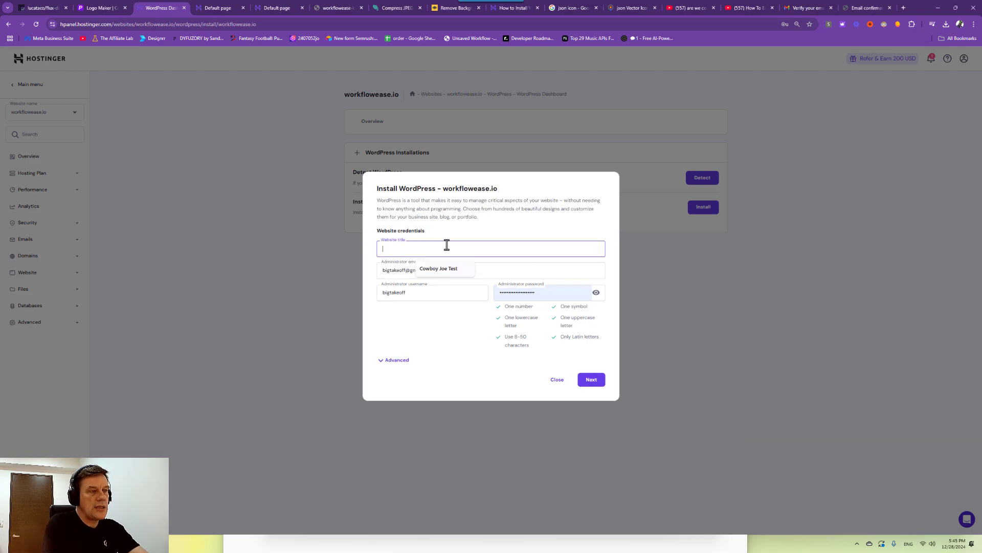
{"action": "type", "text": "wORK"}
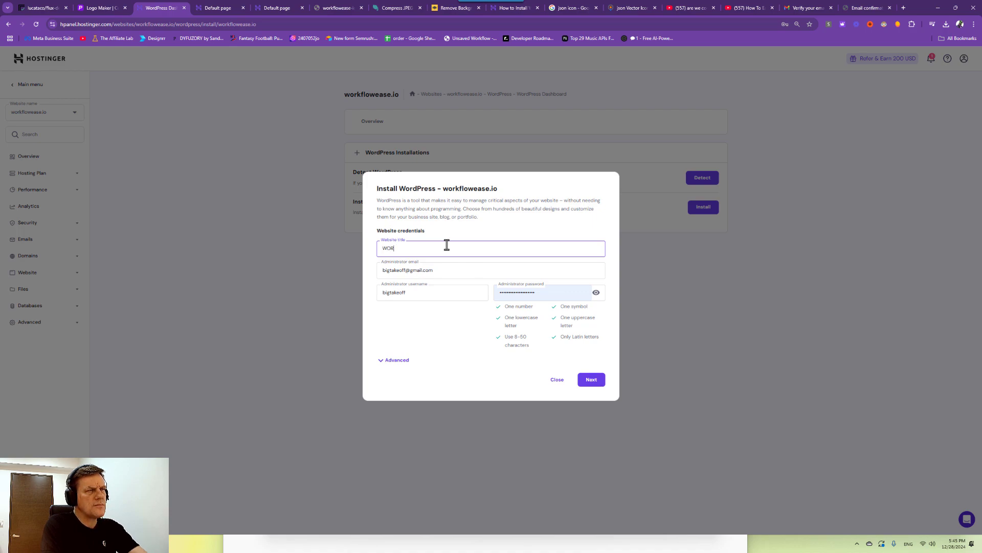
Fill in the admin email and password, save the password, and install with default versions.
{"action": "left_click", "coordinate": [433, 268]}
{"action": "left_click", "coordinate": [595, 292]}
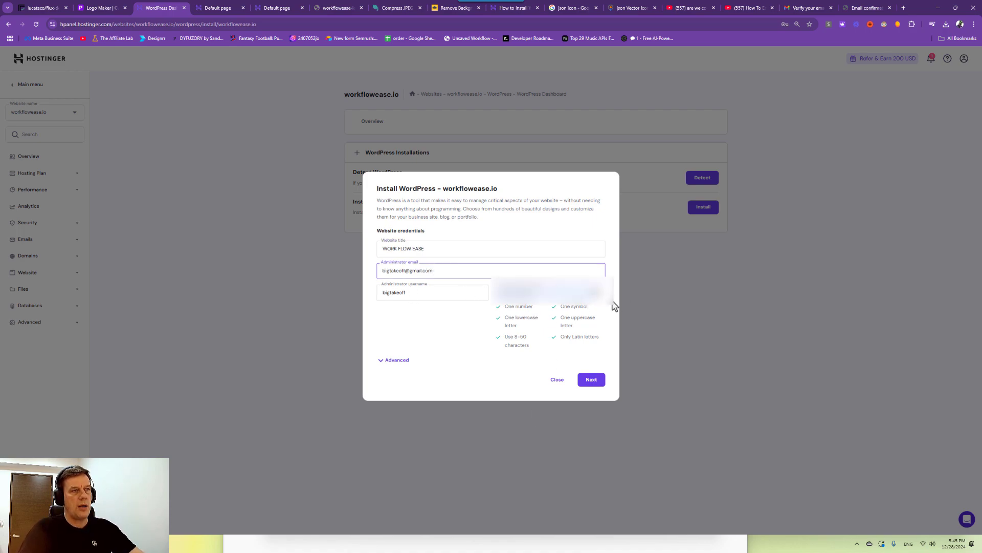
{"action": "left_click", "coordinate": [490, 292]}
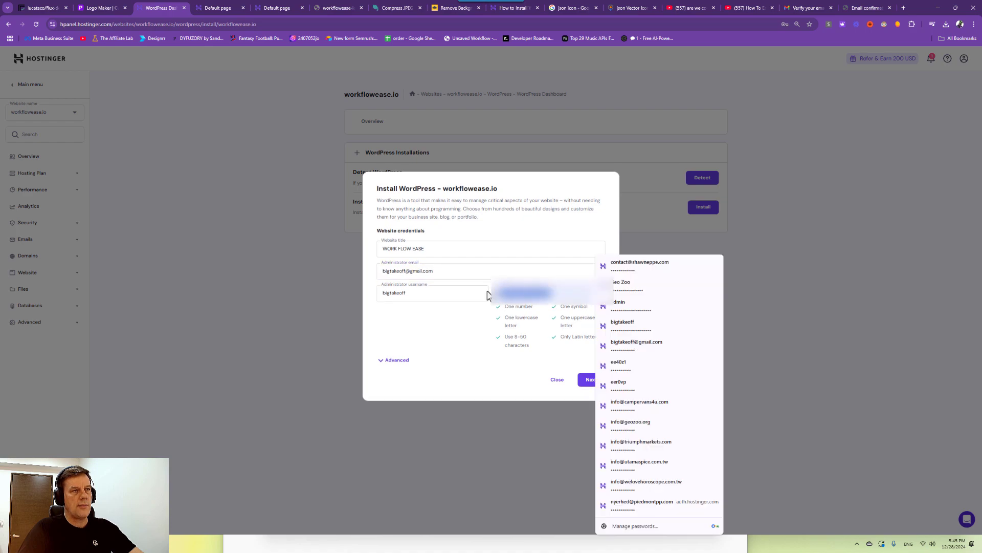
{"action": "left_click", "coordinate": [471, 378]}
{"action": "left_click", "coordinate": [397, 360]}
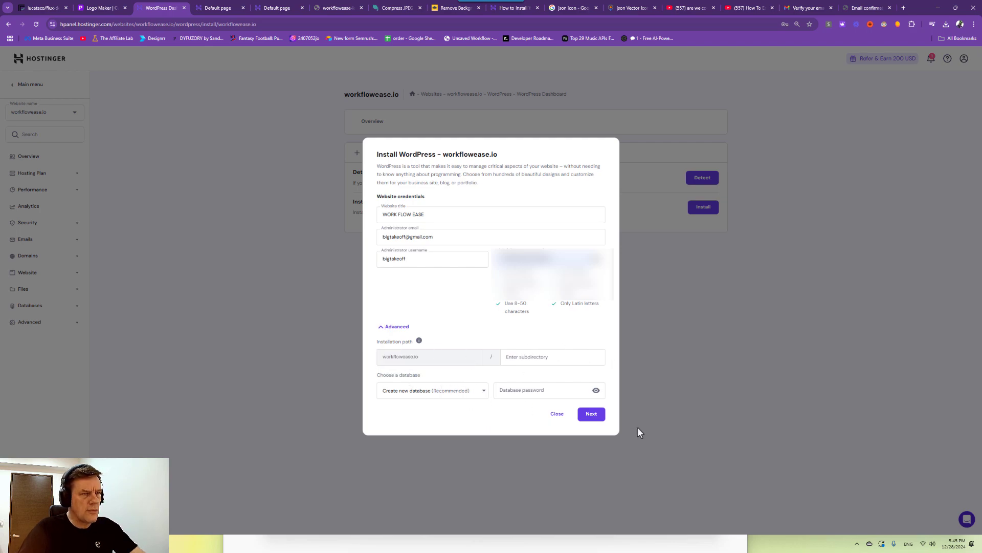
{"action": "left_click", "coordinate": [591, 414]}
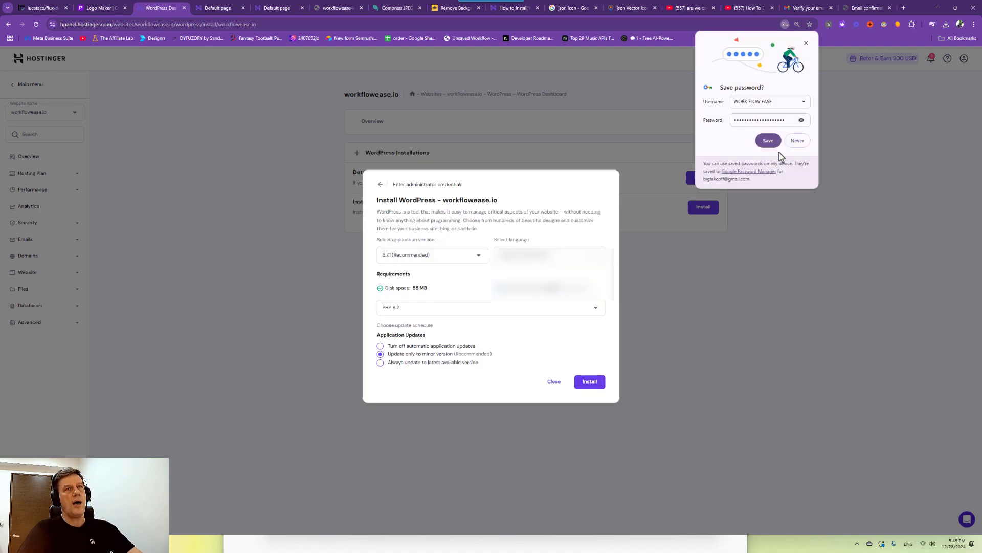
{"action": "left_click", "coordinate": [768, 140]}
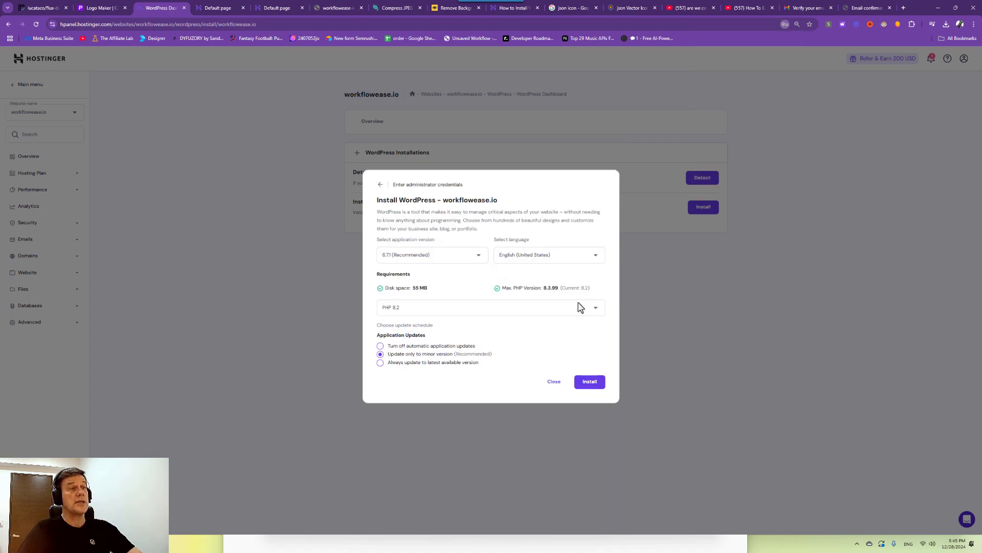
{"action": "left_click", "coordinate": [588, 387]}
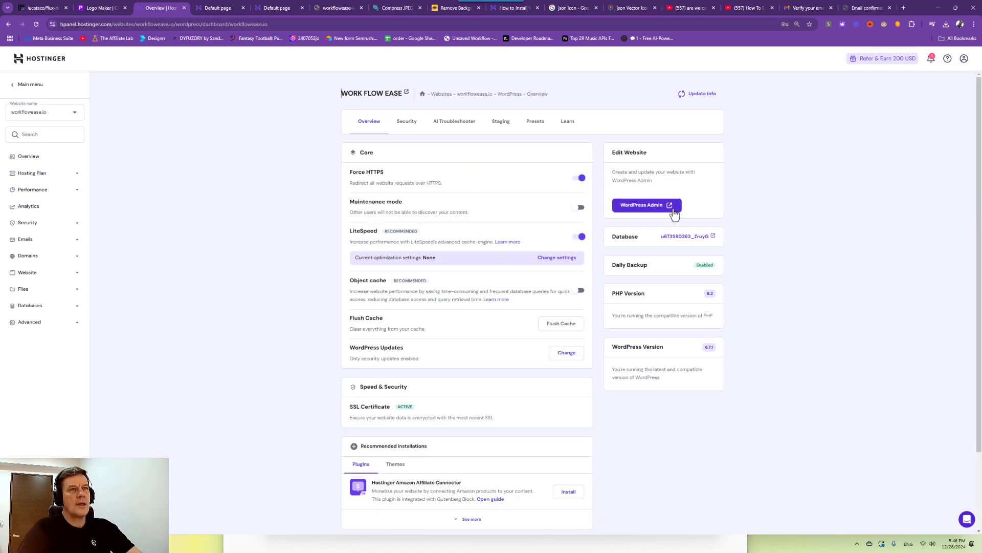
Launch the workflowease.io WordPress admin from the Edit Website panel.
{"action": "left_click", "coordinate": [645, 207]}
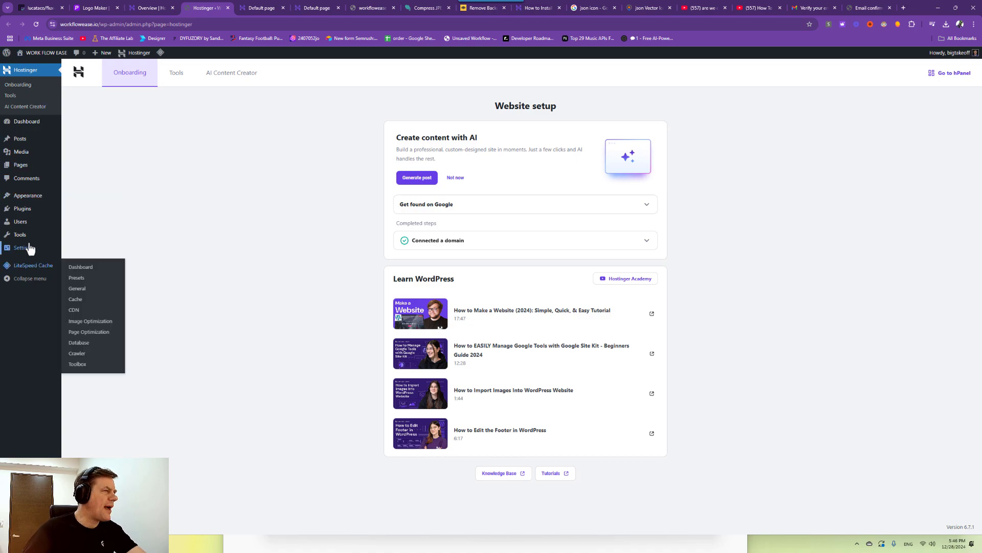
Install and activate the Kadence theme from Appearance > Themes.
{"action": "mouse_move", "coordinate": [28, 197]}
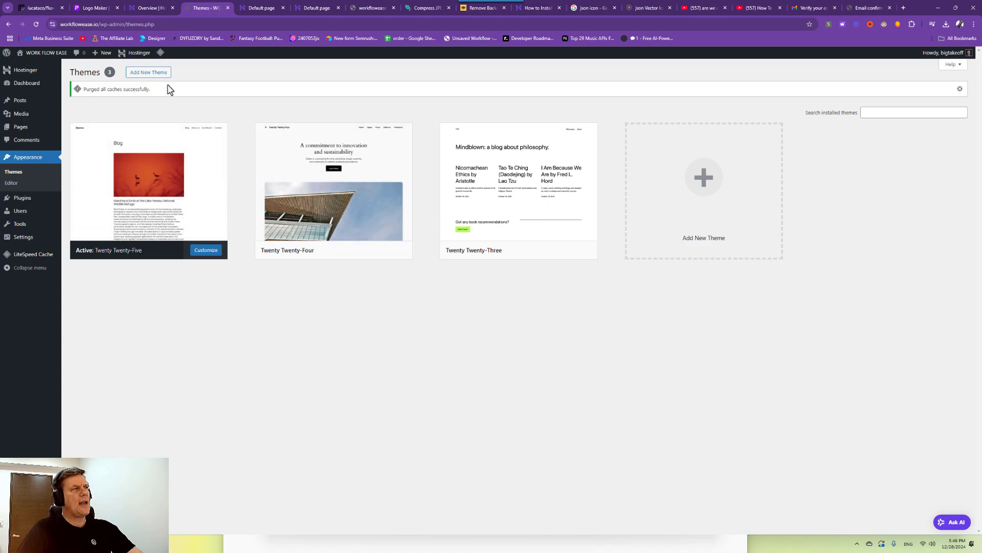
{"action": "left_click", "coordinate": [151, 76]}
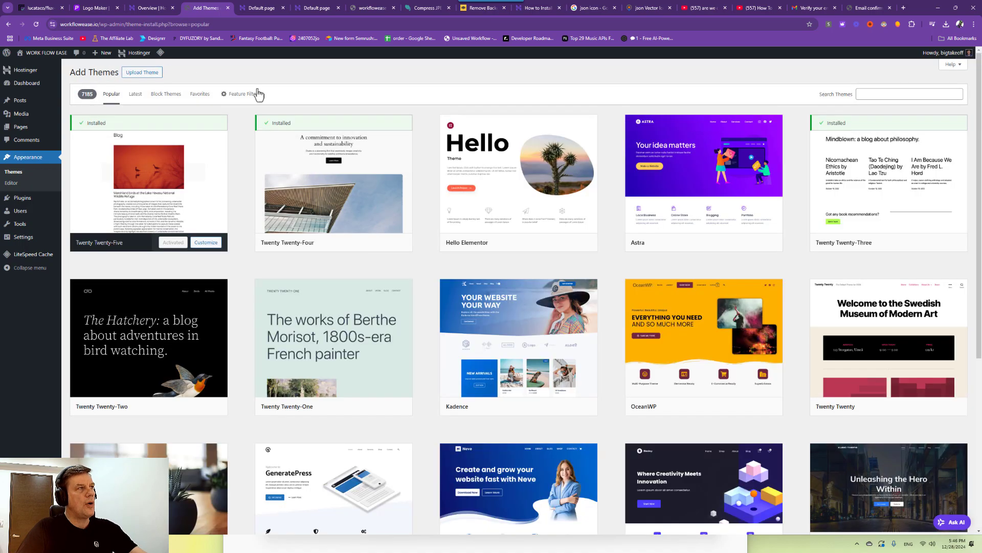
{"action": "left_click", "coordinate": [137, 74]}
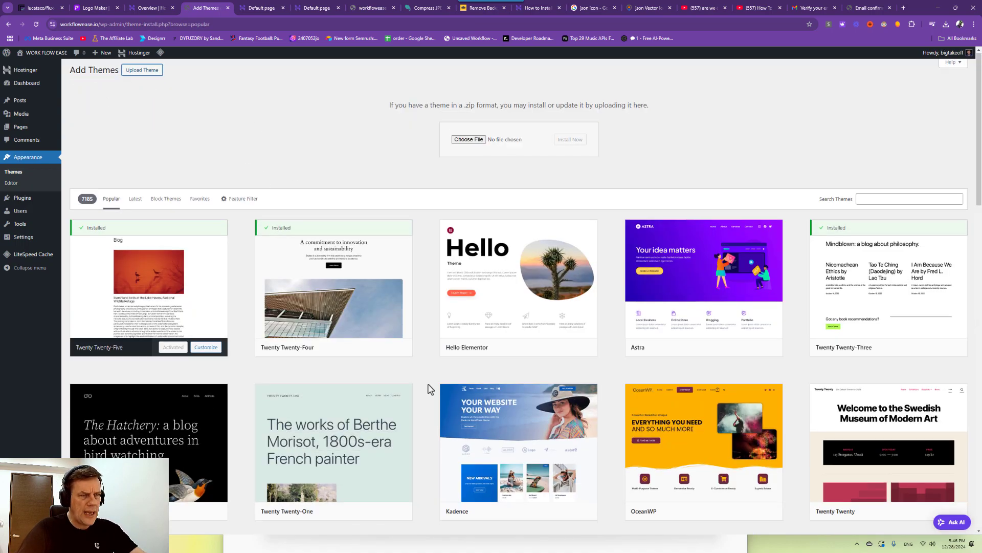
{"action": "scroll", "coordinate": [504, 307], "scroll_direction": "down", "scroll_amount": 3}
{"action": "left_click", "coordinate": [551, 360]}
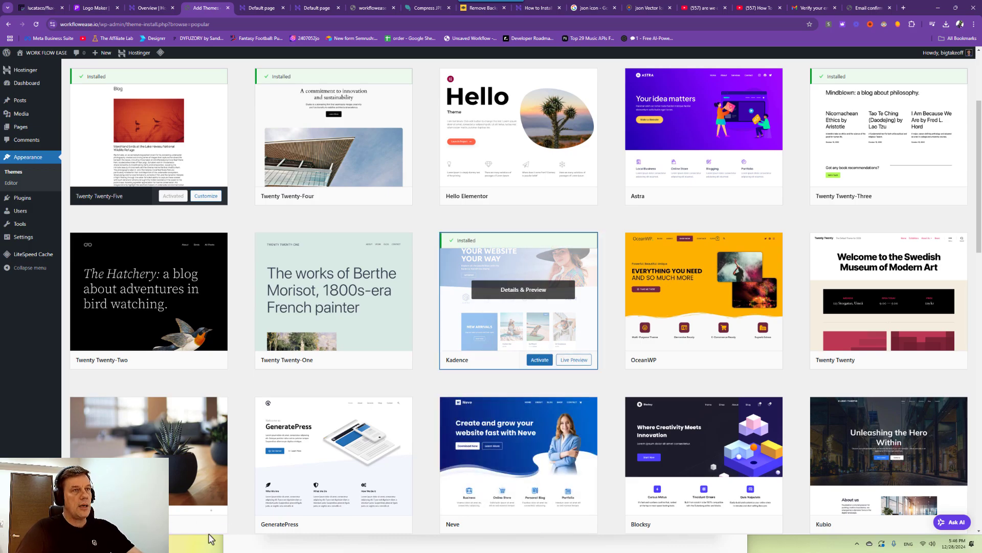
{"action": "left_click", "coordinate": [540, 360]}
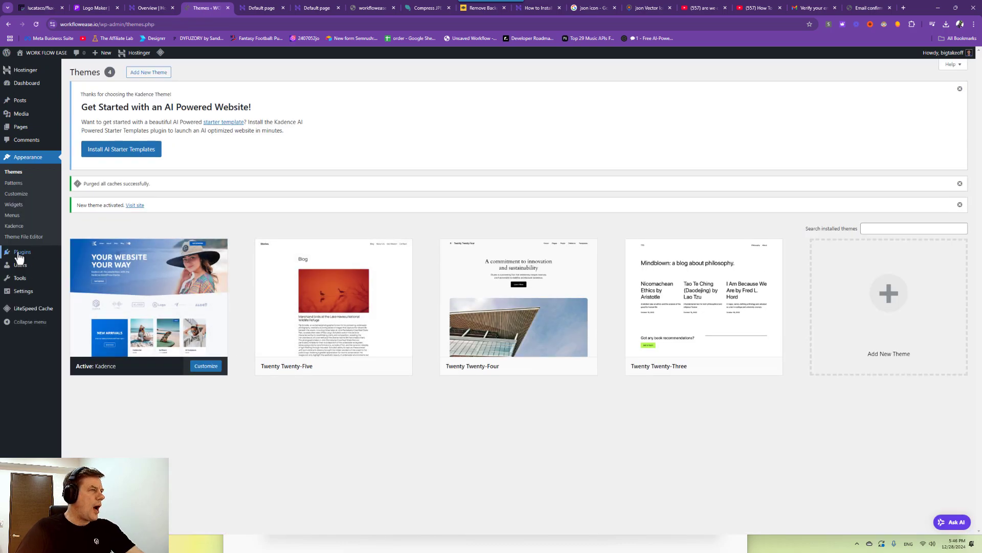
Upload kadence-pro.1.0.20.zip as a new plugin, install it and activate Kadence Pro.
{"action": "mouse_move", "coordinate": [41, 256]}
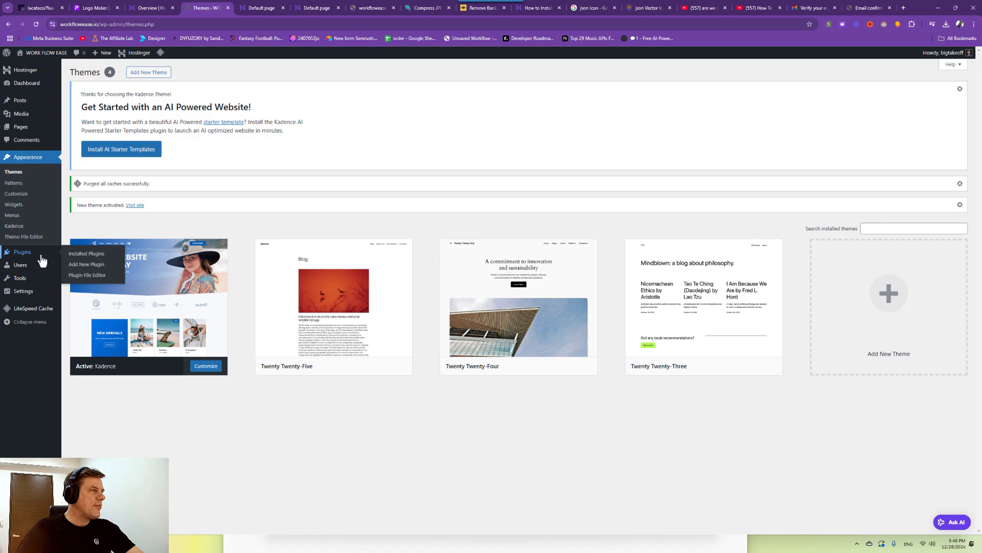
{"action": "left_click", "coordinate": [82, 265]}
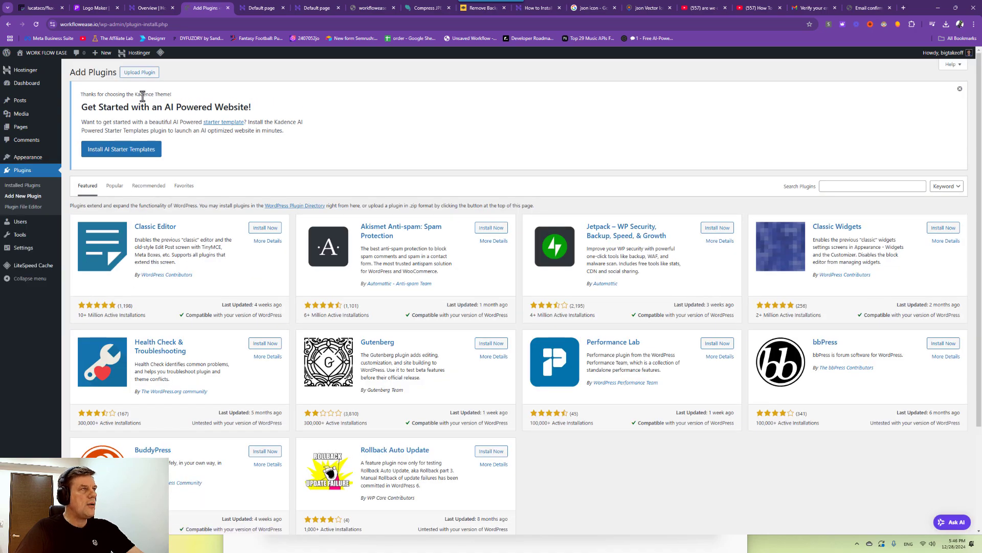
{"action": "left_click", "coordinate": [146, 75]}
{"action": "left_click", "coordinate": [463, 240]}
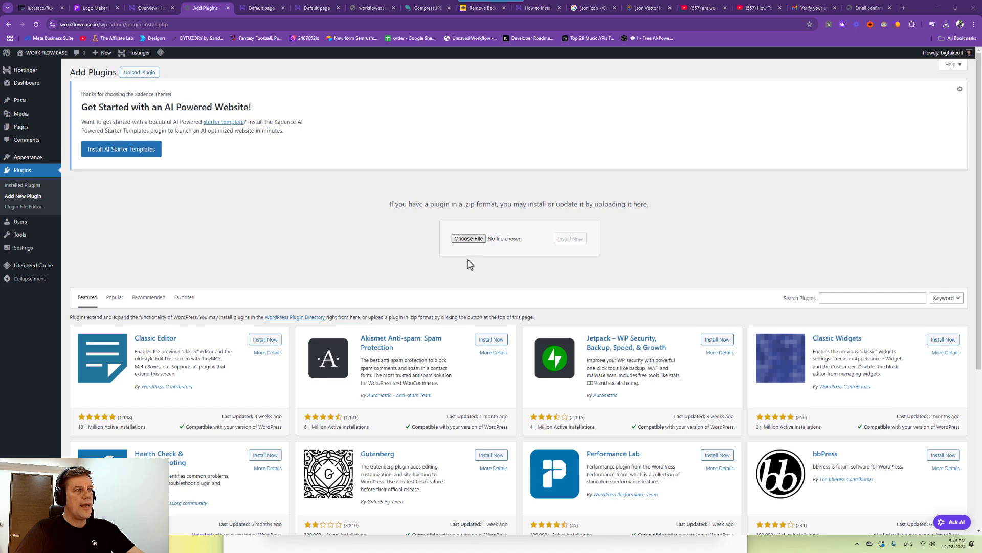
{"action": "left_click", "coordinate": [40, 190]}
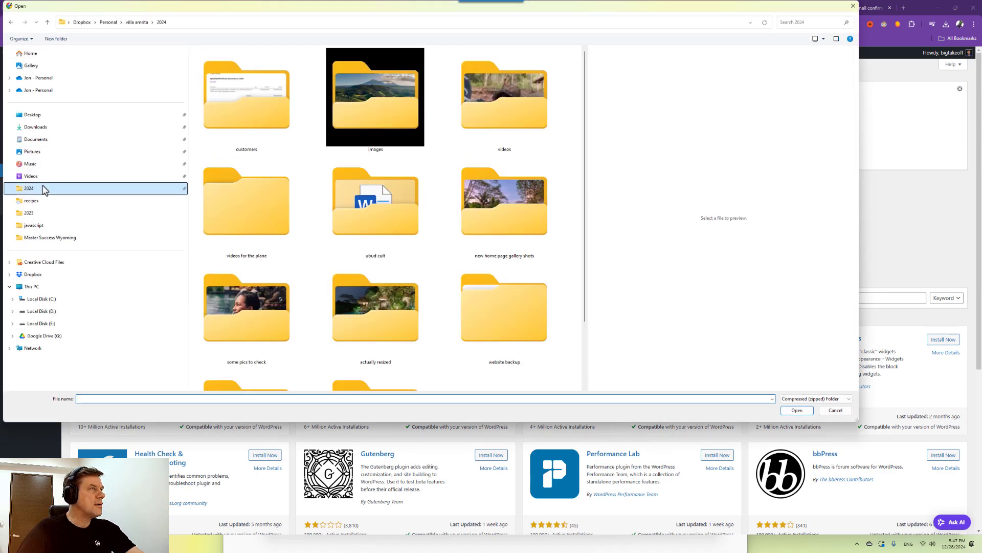
{"action": "left_click", "coordinate": [108, 22]}
{"action": "double_click", "coordinate": [214, 106]}
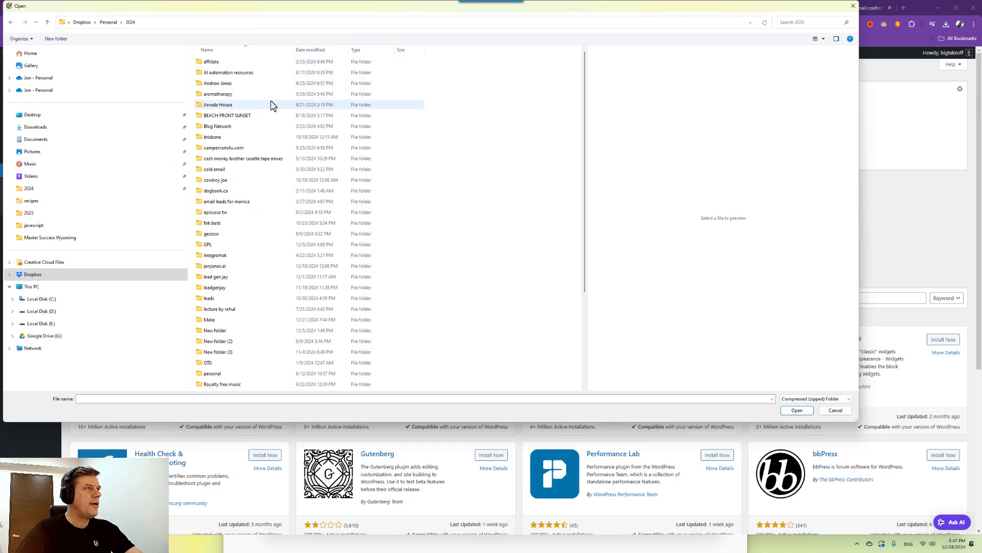
{"action": "type", "text": "KA"}
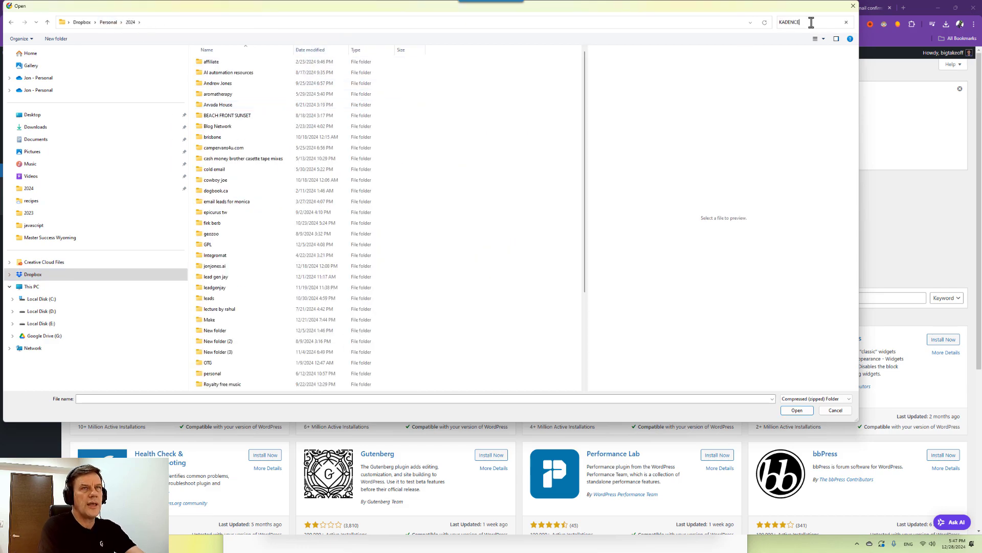
{"action": "type", "text": "DENCE"}
{"action": "key", "text": "Return"}
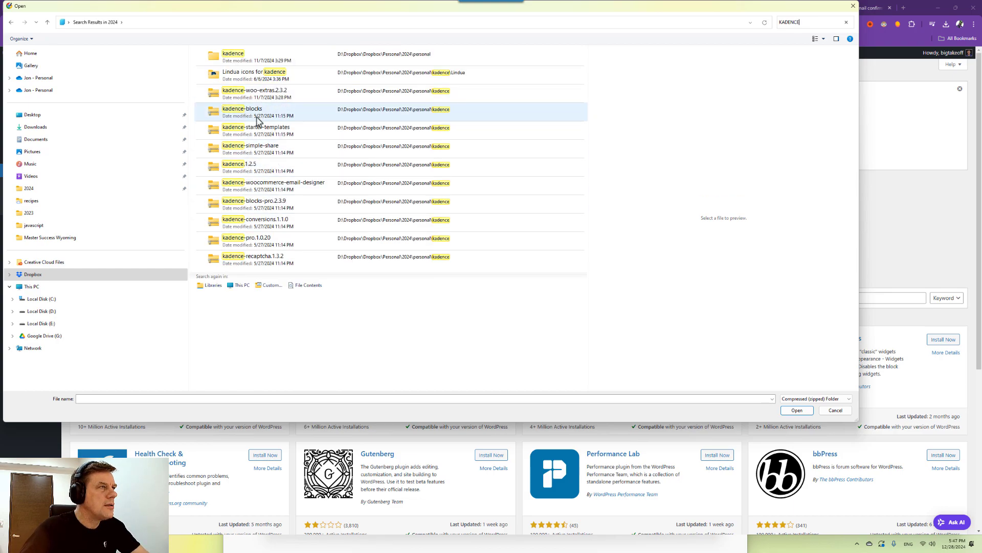
{"action": "double_click", "coordinate": [273, 236]}
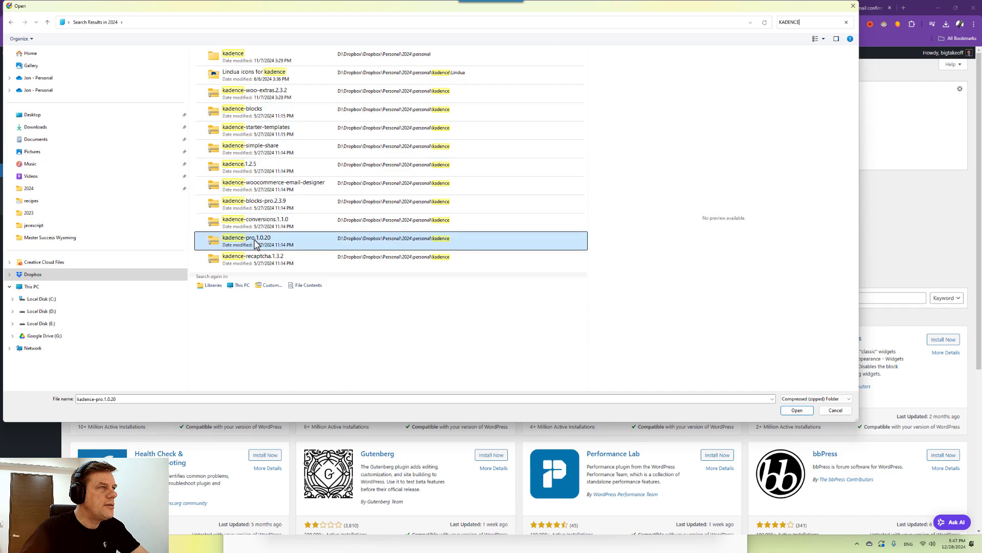
{"action": "left_click", "coordinate": [561, 245]}
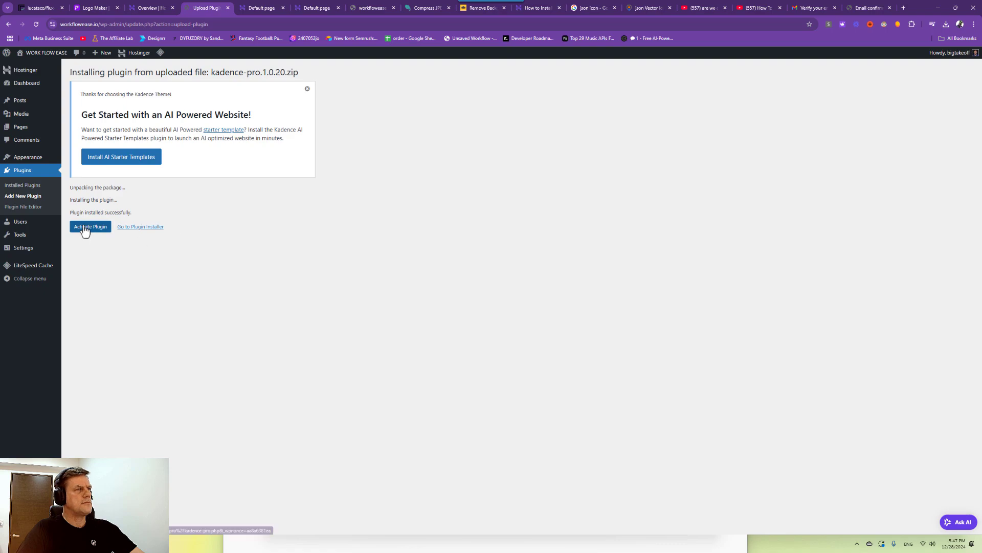
{"action": "left_click", "coordinate": [85, 227]}
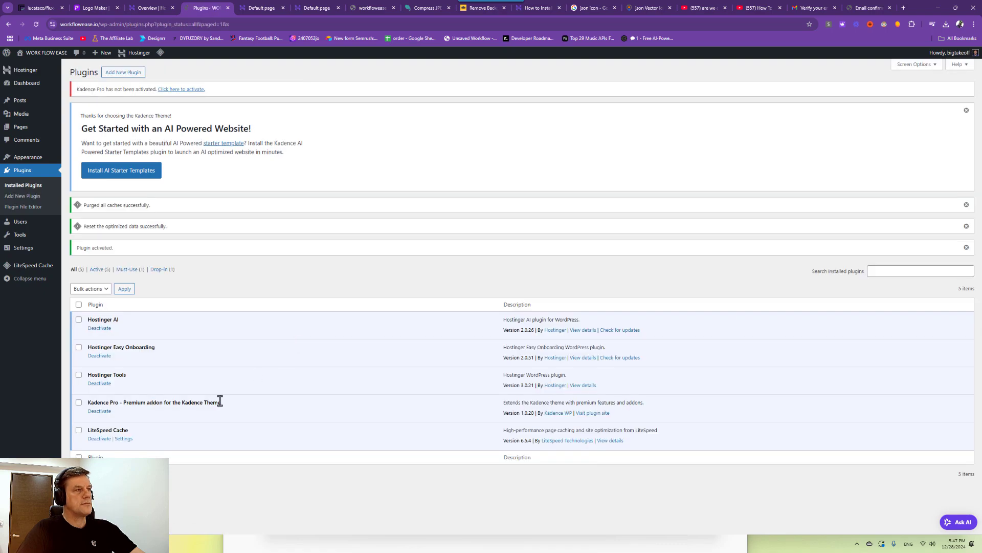
Install and activate Kadence AI Starter Templates, log in to Kadence and connect workflowease.io.
{"action": "left_click", "coordinate": [123, 173]}
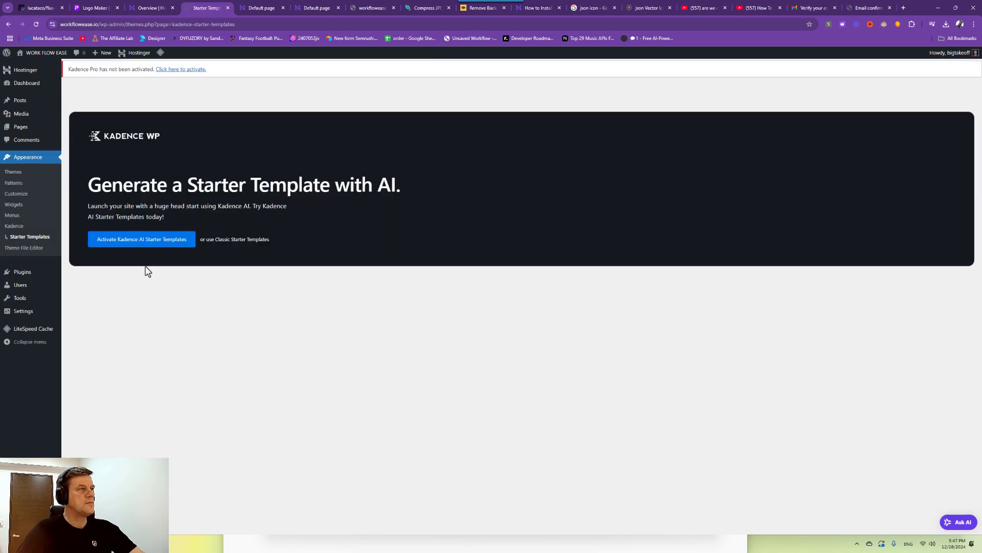
{"action": "left_click", "coordinate": [123, 243]}
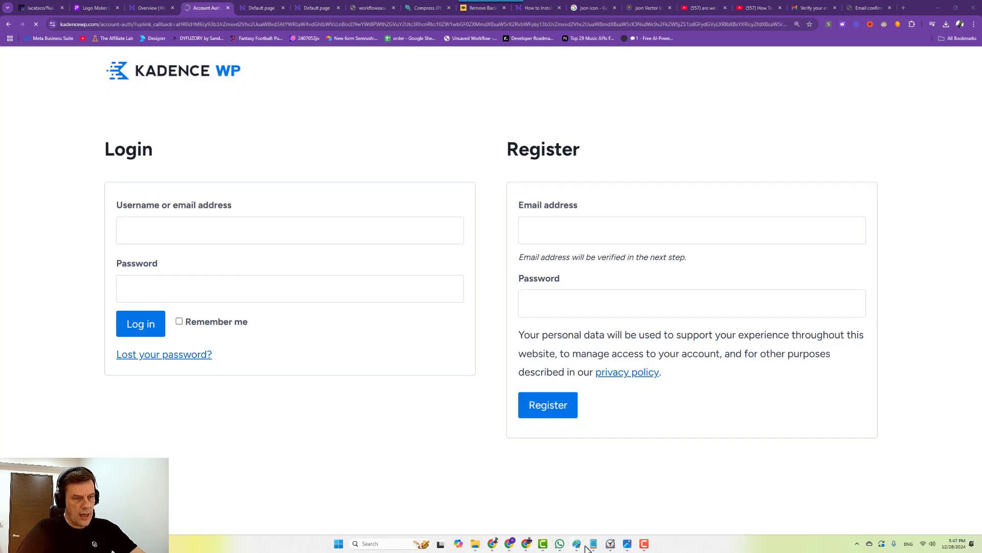
{"action": "mouse_move", "coordinate": [594, 543]}
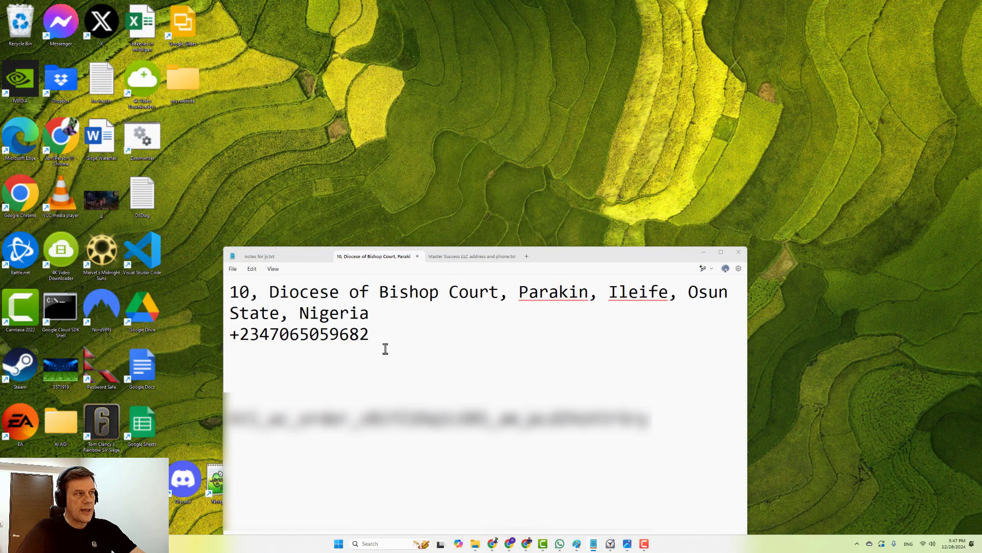
{"action": "left_click", "coordinate": [558, 499]}
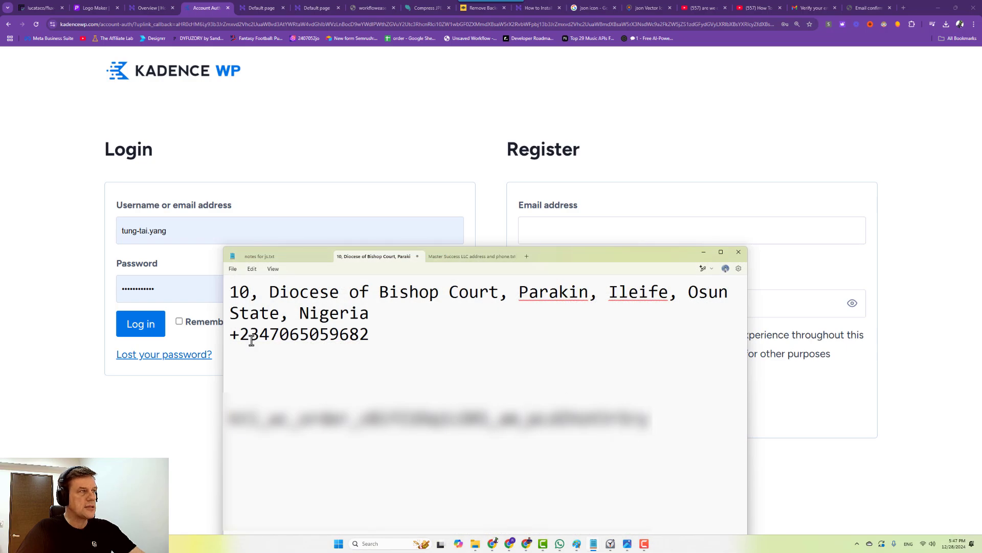
{"action": "left_click", "coordinate": [131, 327]}
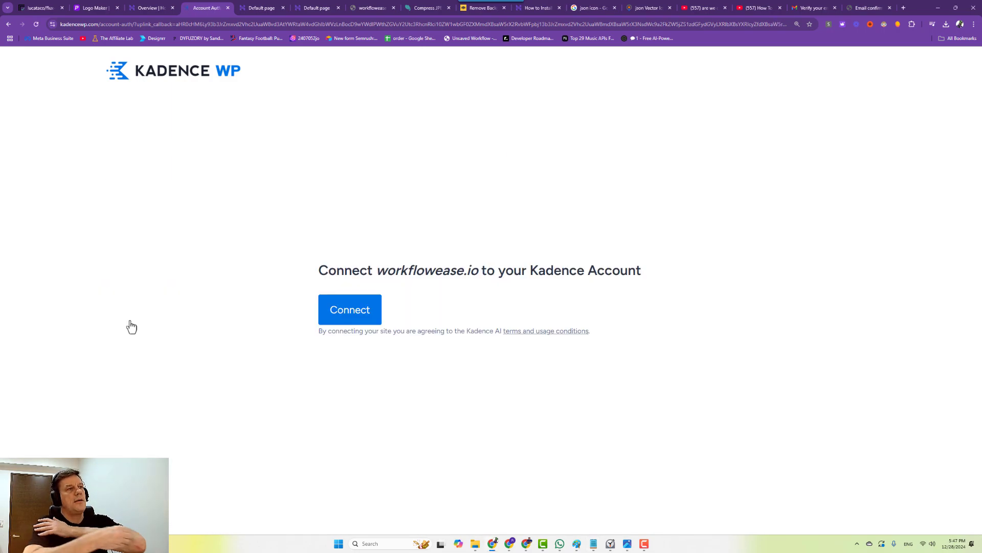
{"action": "left_click", "coordinate": [368, 315]}
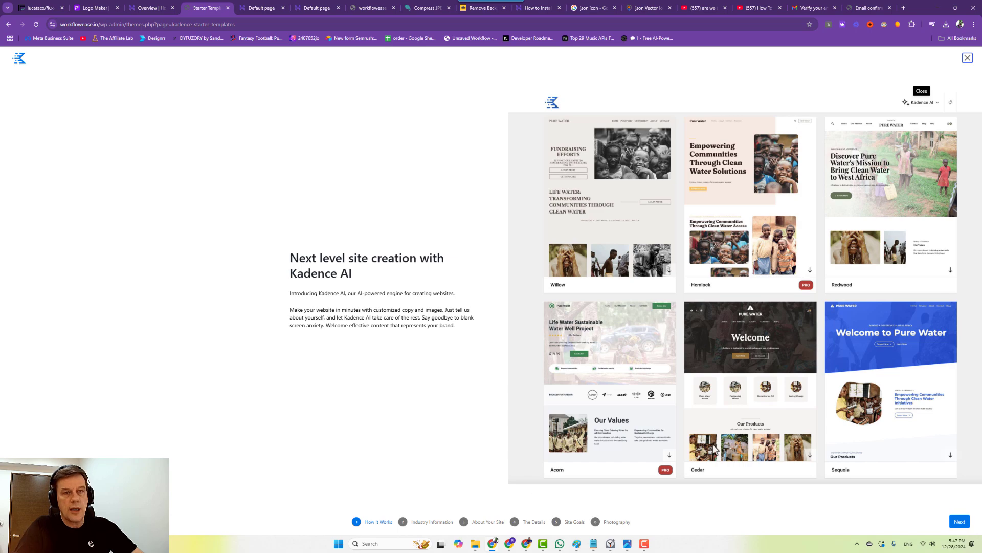
Set the site owner to A Company named WORK FLOW EASE with a business address.
{"action": "left_click", "coordinate": [953, 523]}
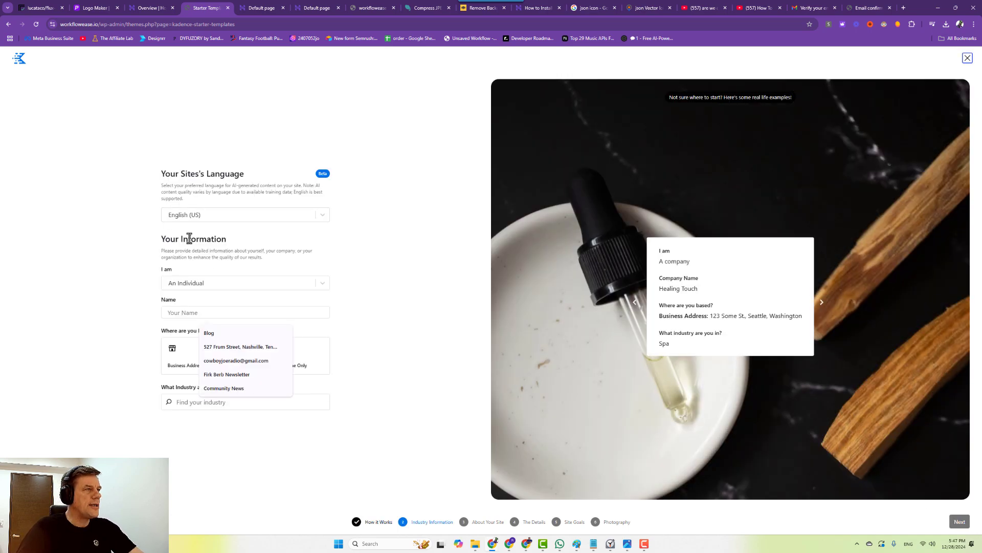
{"action": "left_click", "coordinate": [193, 287]}
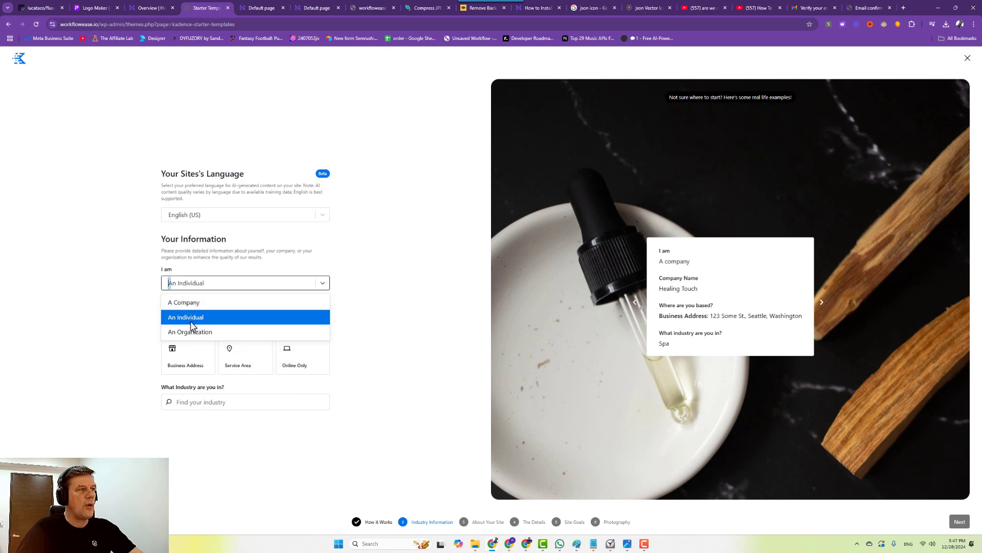
{"action": "left_click", "coordinate": [183, 303]}
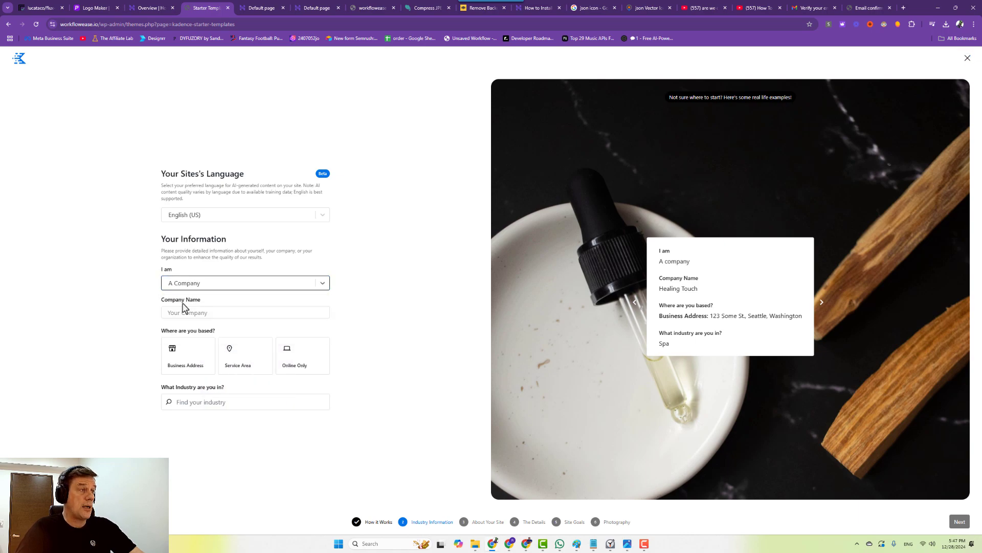
{"action": "left_click", "coordinate": [213, 311]}
{"action": "type", "text": "WORK FLOW EAS"}
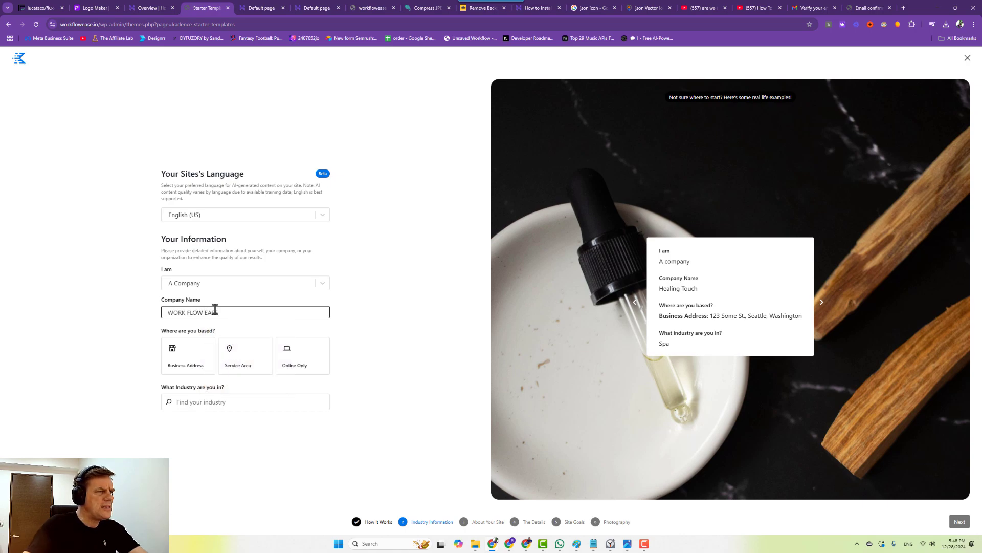
{"action": "left_click", "coordinate": [177, 352]}
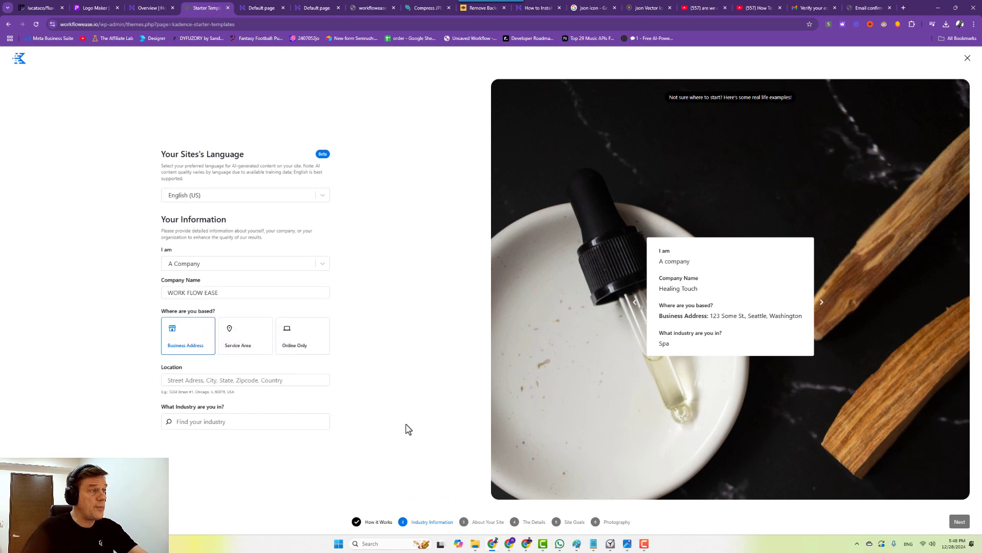
Copy the business address from the notes and paste it into Location.
{"action": "mouse_move", "coordinate": [594, 547]}
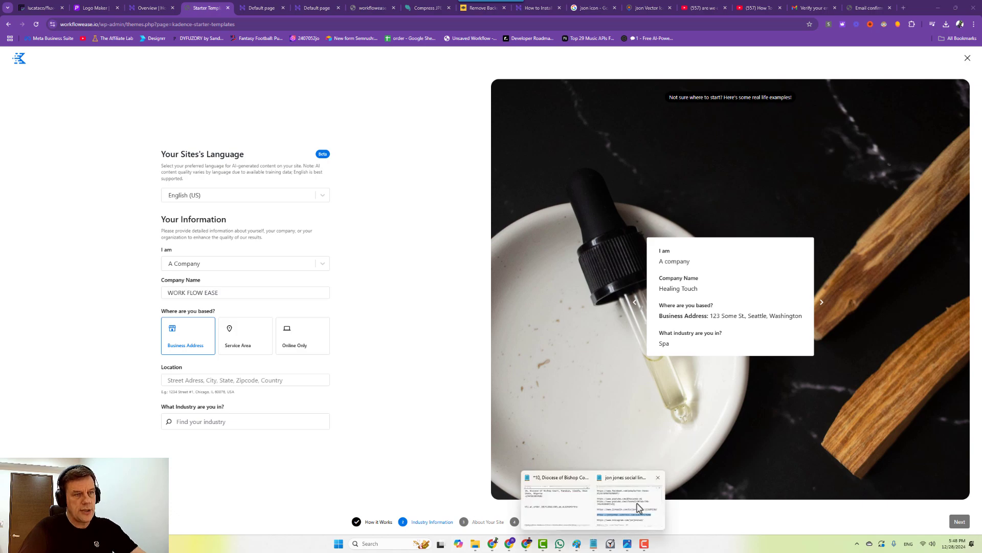
{"action": "left_click", "coordinate": [619, 503]}
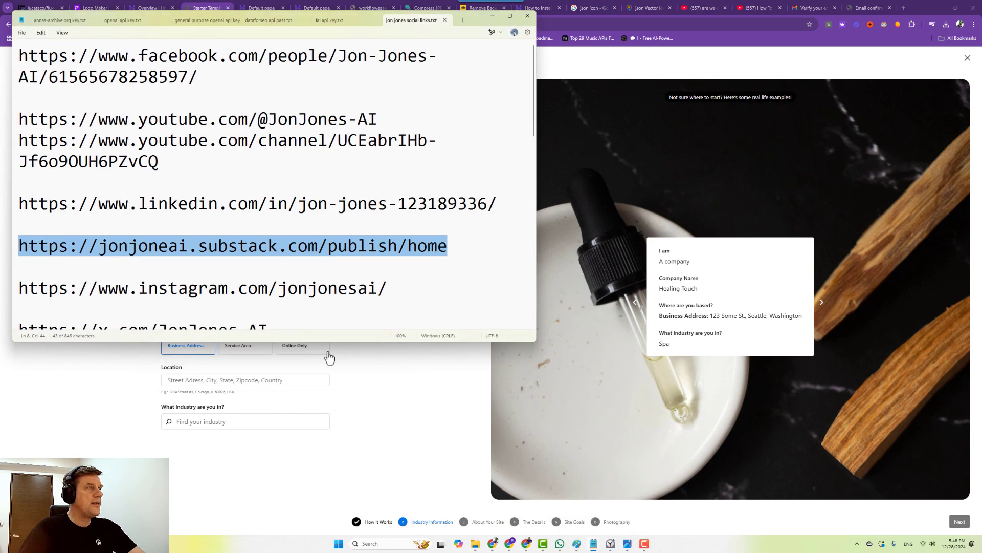
{"action": "left_click", "coordinate": [571, 511]}
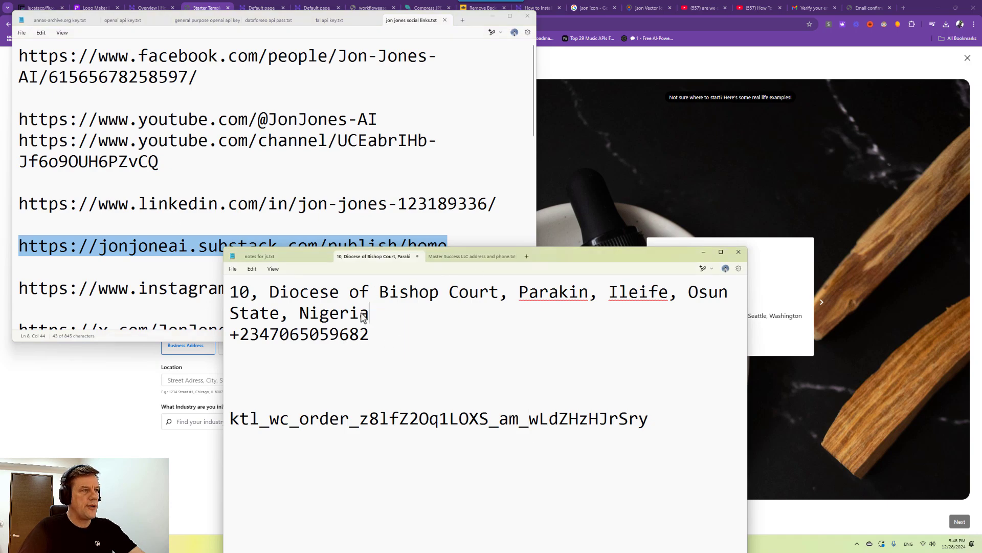
{"action": "left_click_drag", "start_coordinate": [369, 313], "coordinate": [228, 290]}
{"action": "key", "text": "ctrl+c"}
{"action": "left_click", "coordinate": [204, 356]}
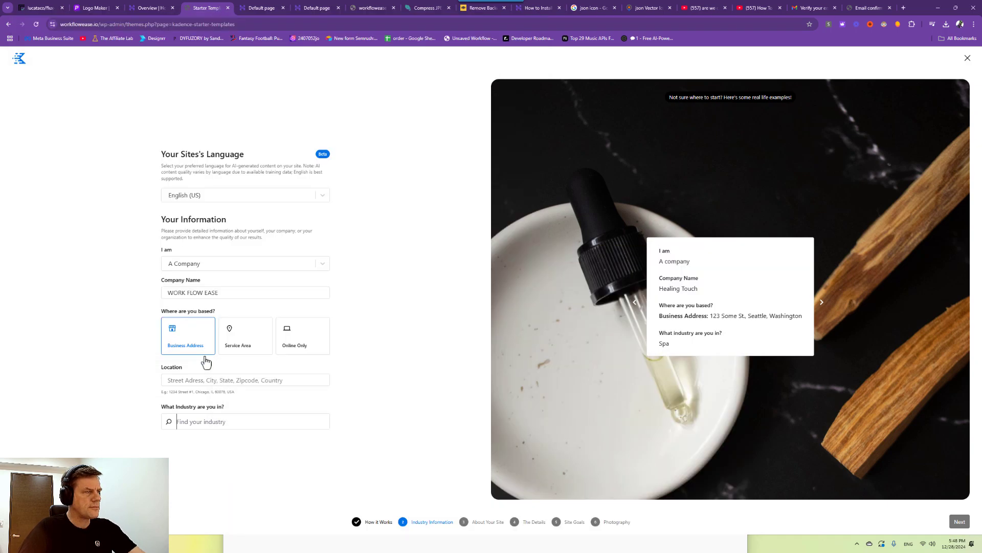
{"action": "right_click", "coordinate": [189, 378]}
{"action": "left_click", "coordinate": [215, 424]}
Add Automation as the industry and continue to the business description step.
{"action": "left_click", "coordinate": [201, 417]}
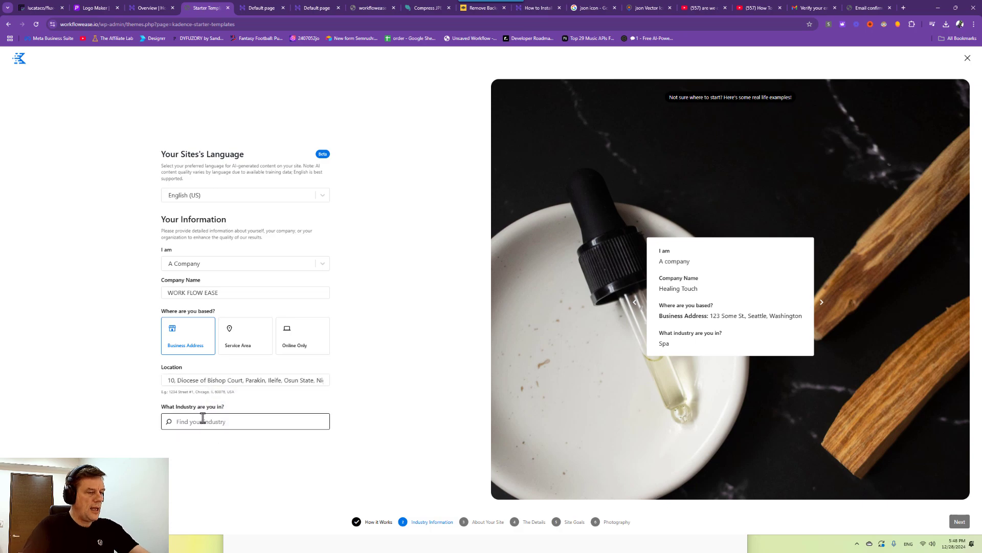
{"action": "type", "text": "aUTO"}
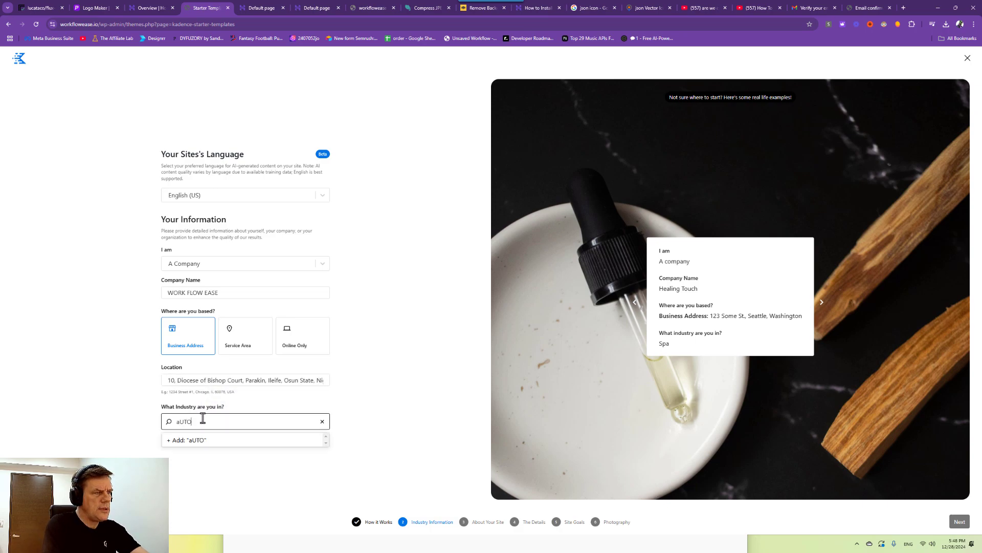
{"action": "type", "text": "MAT"}
{"action": "key", "text": "BackSpace"}
{"action": "key", "text": "BackSpace"}
{"action": "key", "text": "BackSpace"}
{"action": "key", "text": "BackSpace"}
{"action": "key", "text": "BackSpace"}
{"action": "key", "text": "BackSpace"}
{"action": "key", "text": "BackSpace"}
{"action": "type", "text": "AU"}
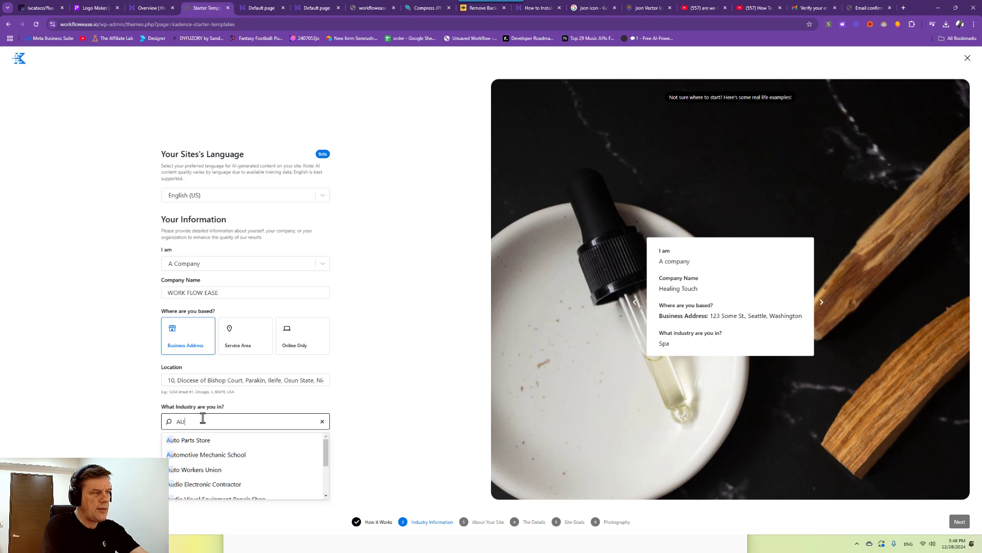
{"action": "key", "text": "BackSpace"}
{"action": "type", "text": "uto"}
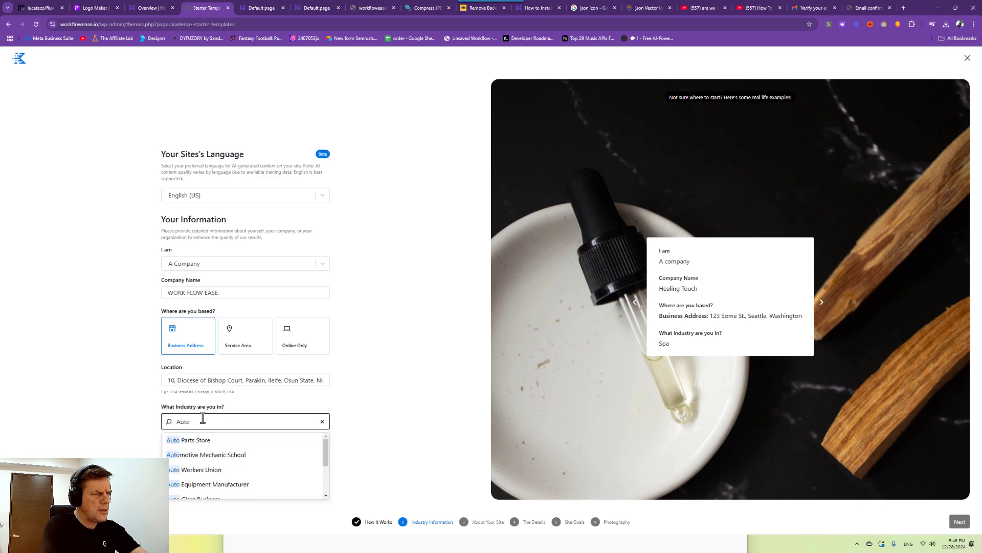
{"action": "type", "text": "mation"}
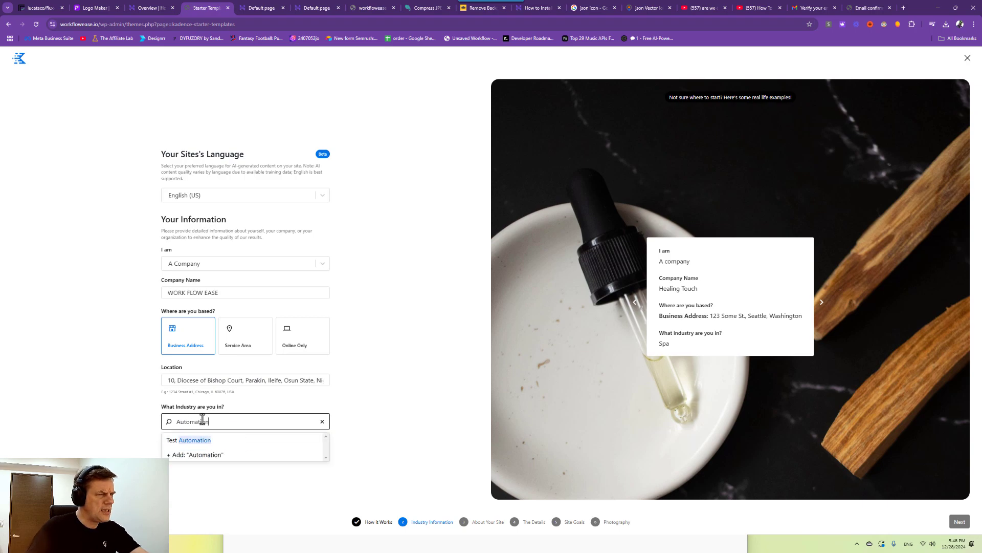
{"action": "left_click", "coordinate": [205, 453]}
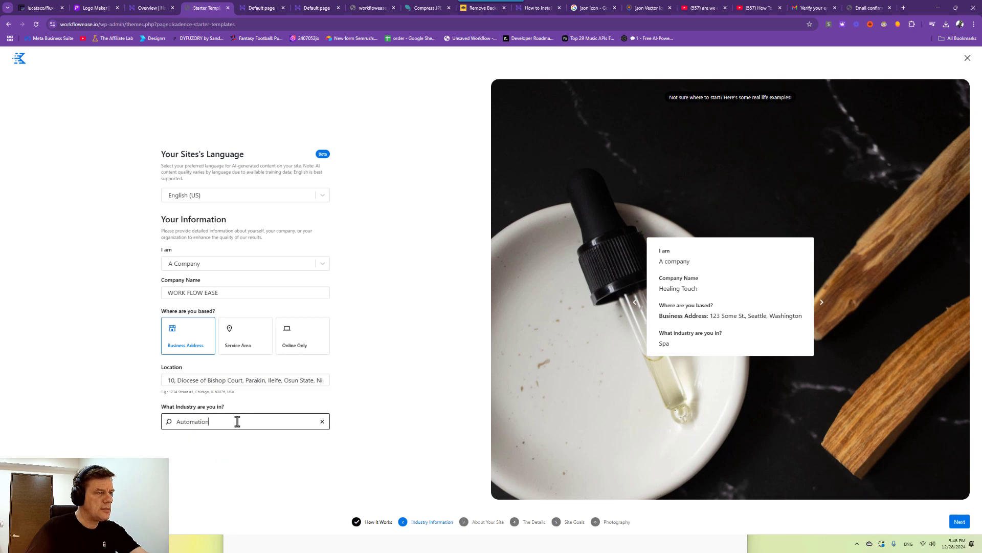
{"action": "left_click_drag", "start_coordinate": [202, 421], "coordinate": [172, 423]}
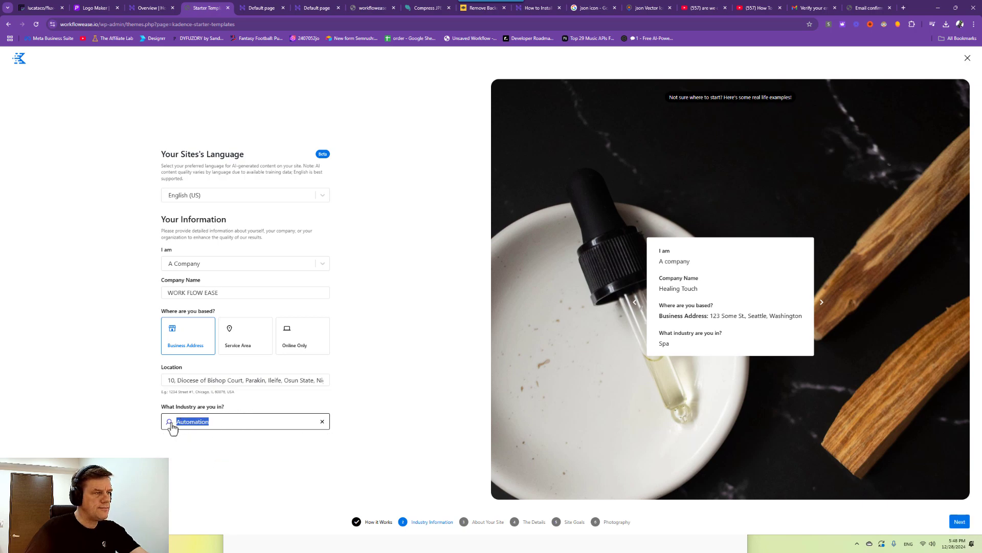
{"action": "left_click", "coordinate": [253, 463]}
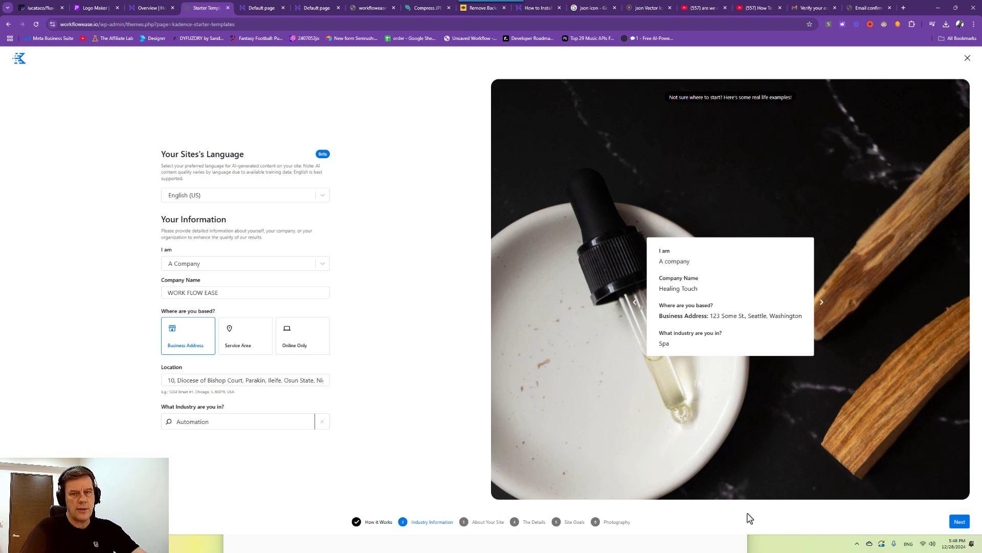
{"action": "left_click", "coordinate": [960, 521]}
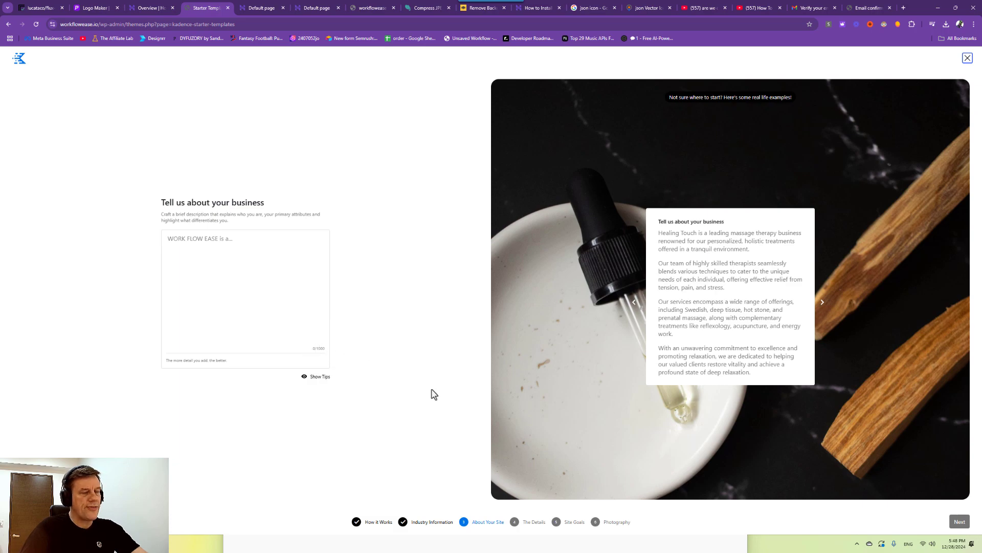
Copy the seed prompt from the Website Content Creation chat, primary audience through optional tools.
{"action": "mouse_move", "coordinate": [403, 539]}
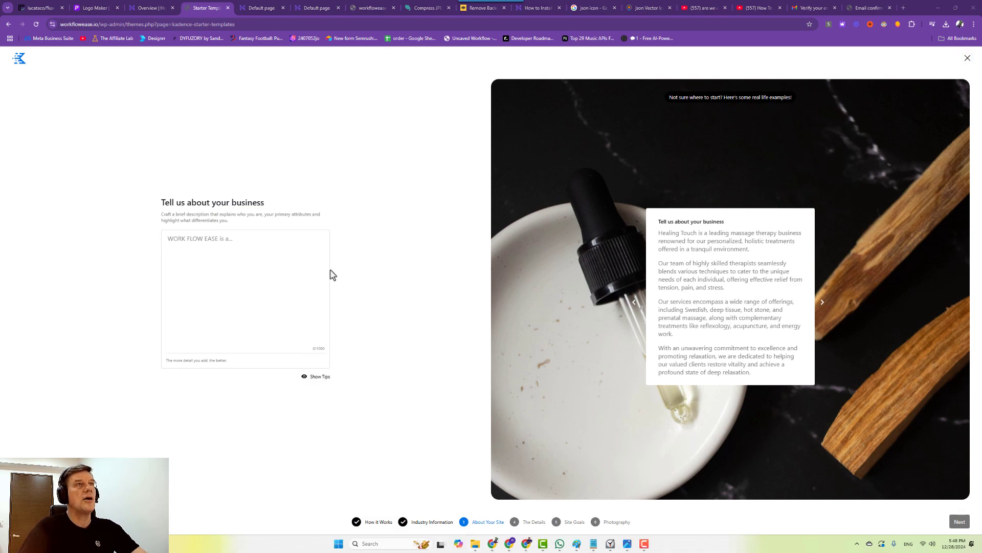
{"action": "mouse_move", "coordinate": [492, 543]}
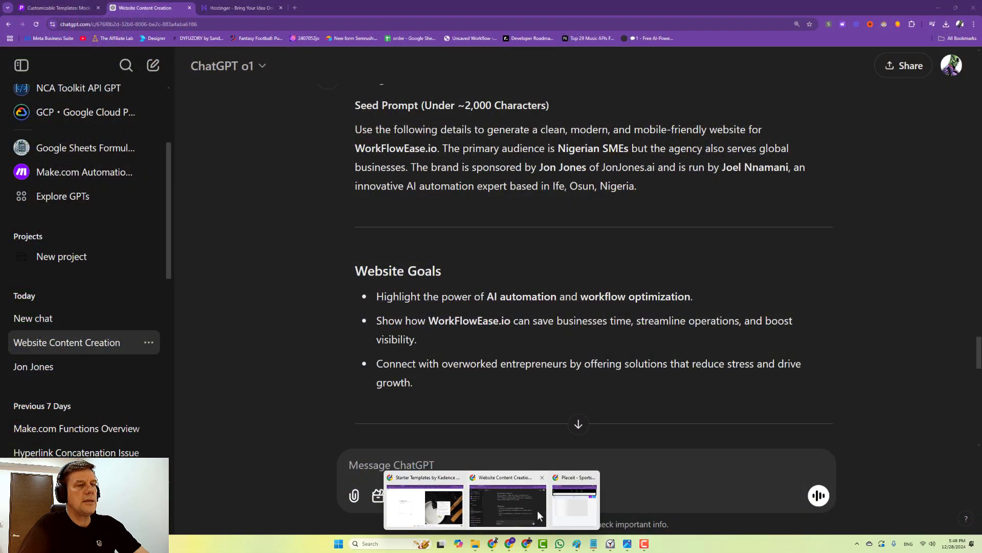
{"action": "left_click", "coordinate": [528, 509]}
{"action": "scroll", "coordinate": [410, 277], "scroll_direction": "up", "scroll_amount": 2}
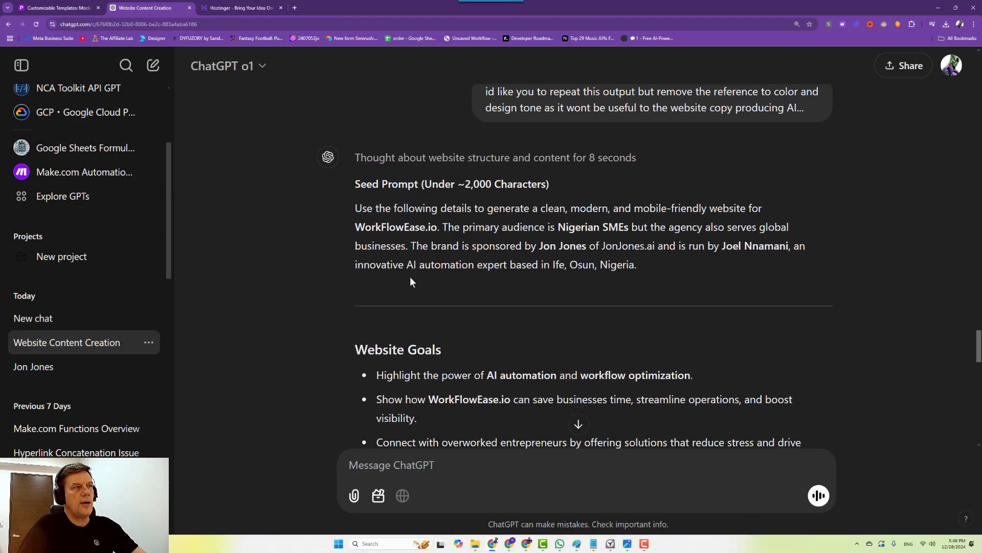
{"action": "scroll", "coordinate": [410, 276], "scroll_direction": "down", "scroll_amount": 1}
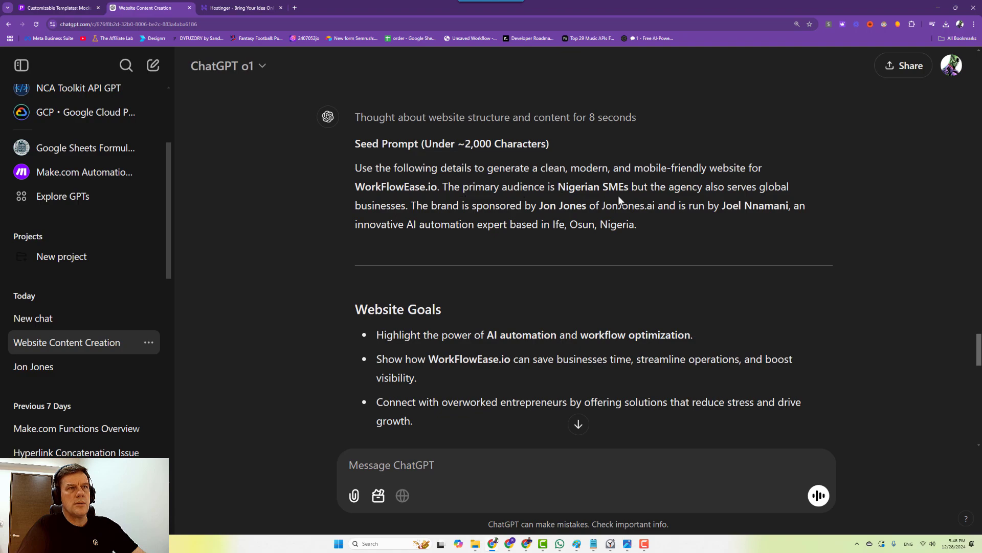
{"action": "left_click_drag", "start_coordinate": [444, 187], "coordinate": [642, 338]}
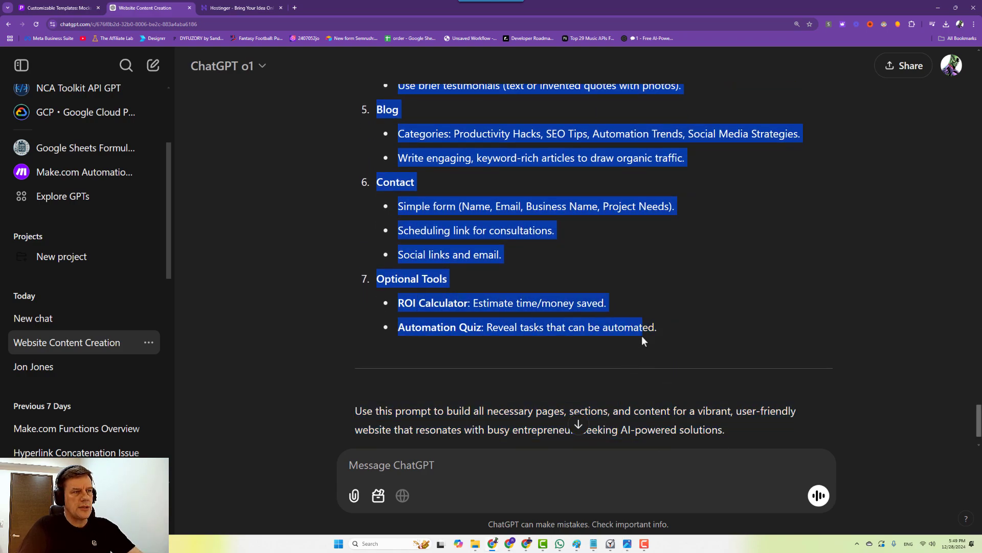
{"action": "left_click", "coordinate": [938, 7]}
Paste the full ChatGPT plan into 'Tell us about your business', then return to ChatGPT.
{"action": "left_click", "coordinate": [201, 248]}
{"action": "key", "text": "ctrl+v"}
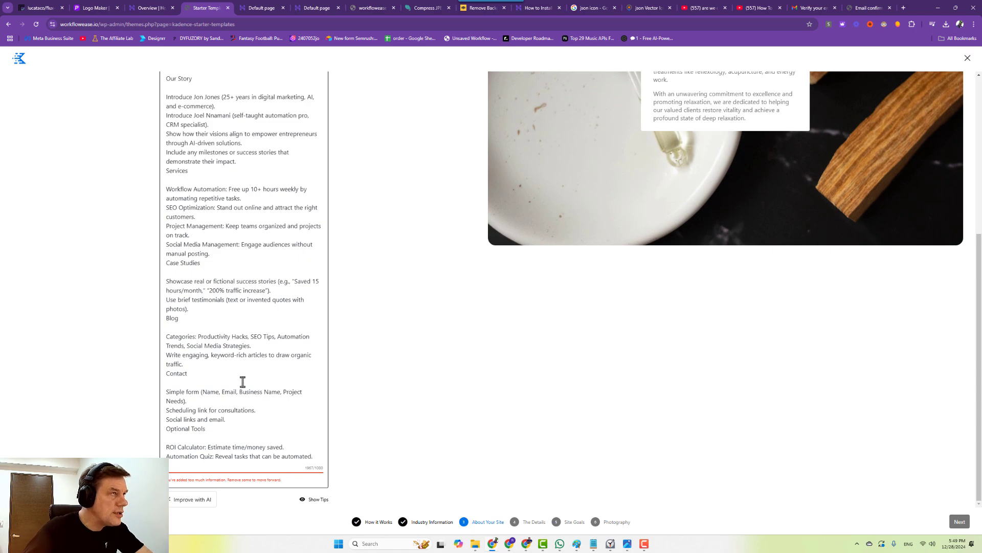
{"action": "scroll", "coordinate": [242, 382], "scroll_direction": "up", "scroll_amount": 5}
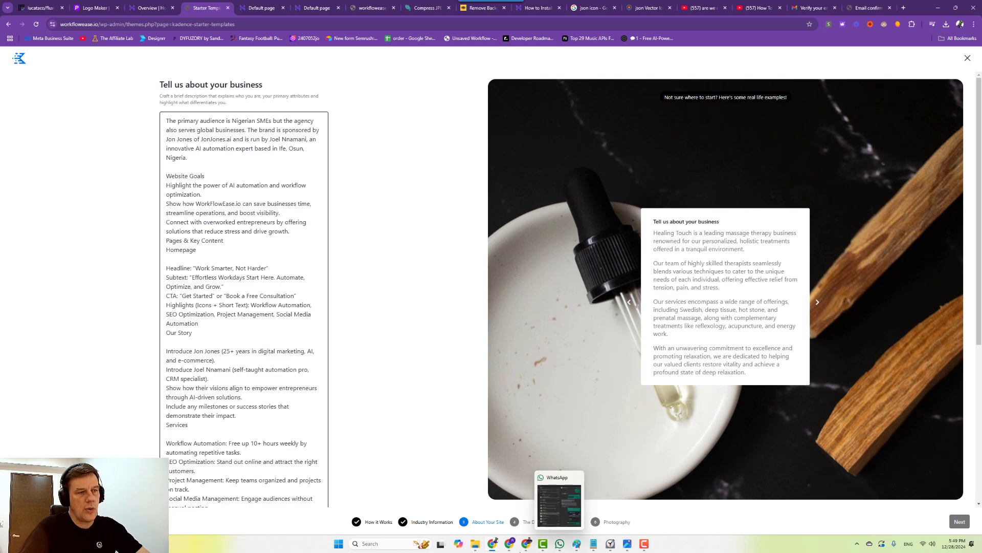
{"action": "left_click", "coordinate": [523, 508]}
Send ChatGPT the pasted plan with the request 'we need this edited down to 1000 character or less'.
{"action": "left_click", "coordinate": [455, 481]}
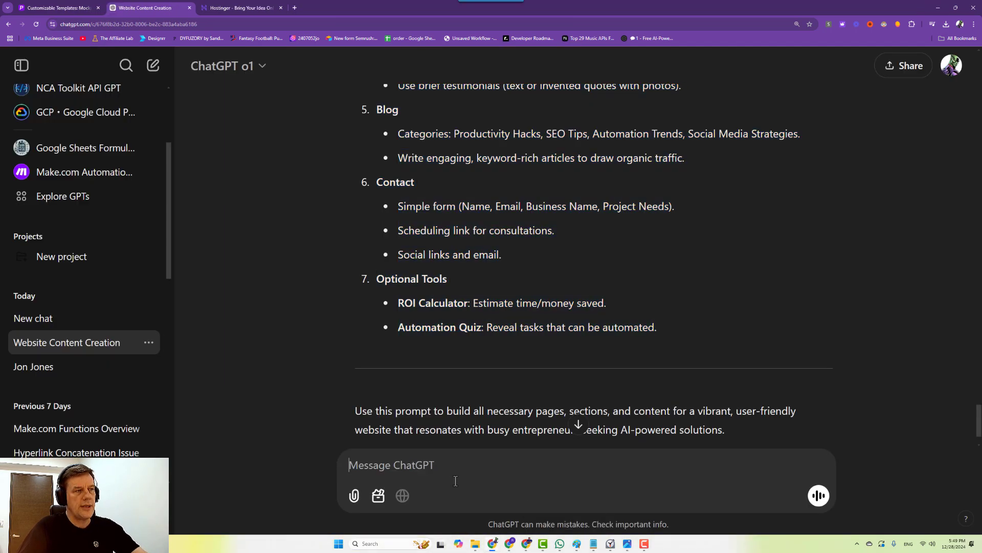
{"action": "key", "text": "ctrl+v"}
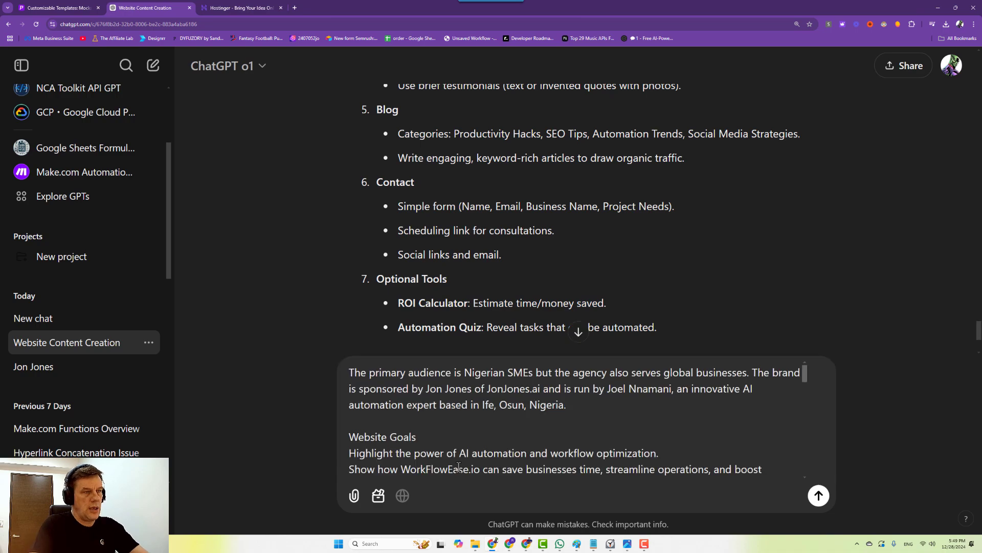
{"action": "key", "text": "shift+Return"}
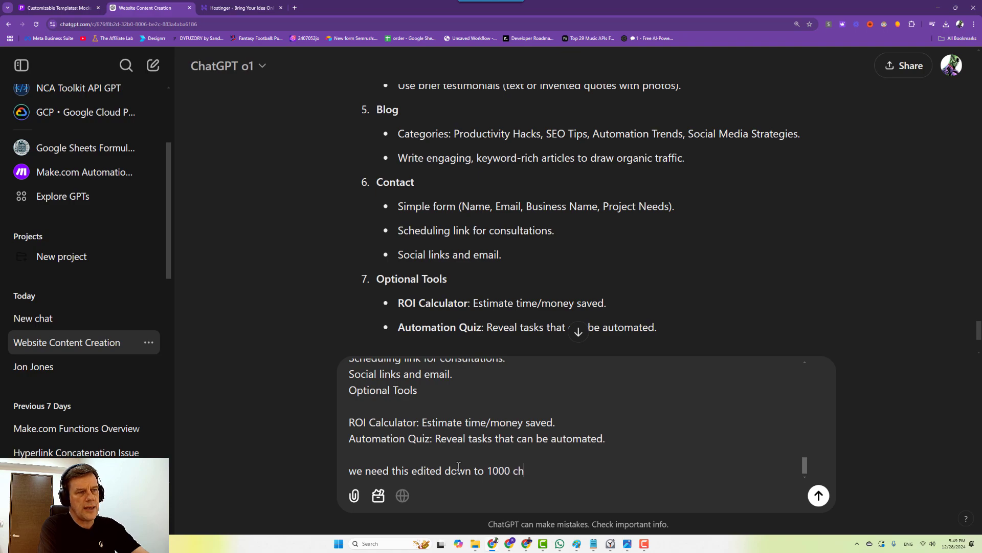
{"action": "type", "text": "we need this edited down to 1000 character or less"}
{"action": "key", "text": "Return"}
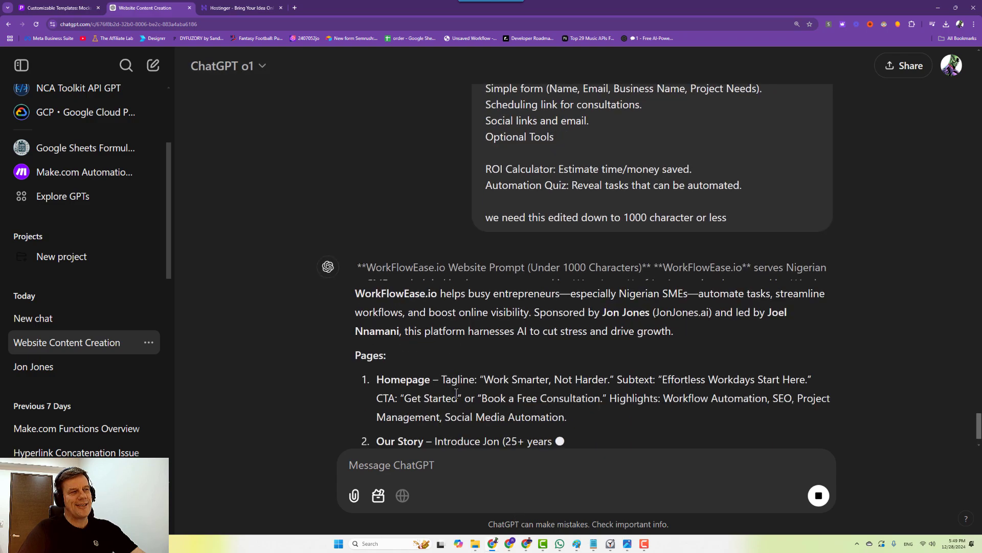
Select ChatGPT's shortened website prompt, then select all the old Kadence description text.
{"action": "scroll", "coordinate": [357, 217], "scroll_direction": "up", "scroll_amount": 3}
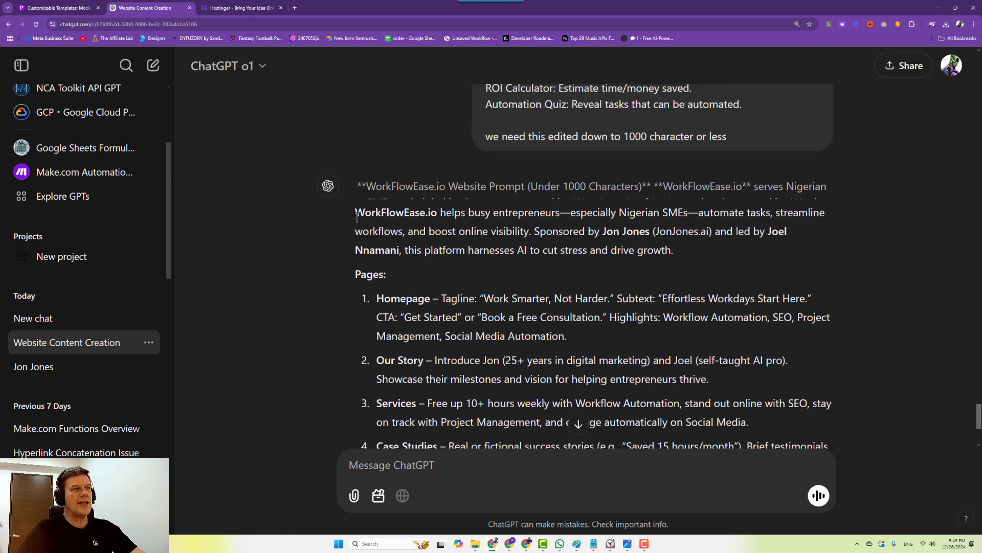
{"action": "left_click_drag", "start_coordinate": [361, 217], "coordinate": [602, 368]}
{"action": "key", "text": "ctrl+c"}
{"action": "mouse_move", "coordinate": [609, 546]}
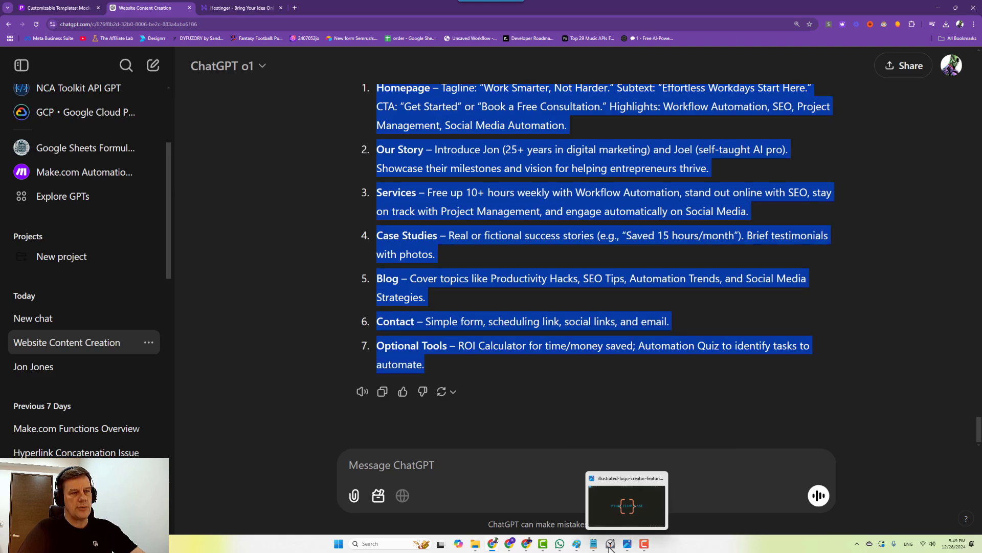
{"action": "mouse_move", "coordinate": [499, 546]}
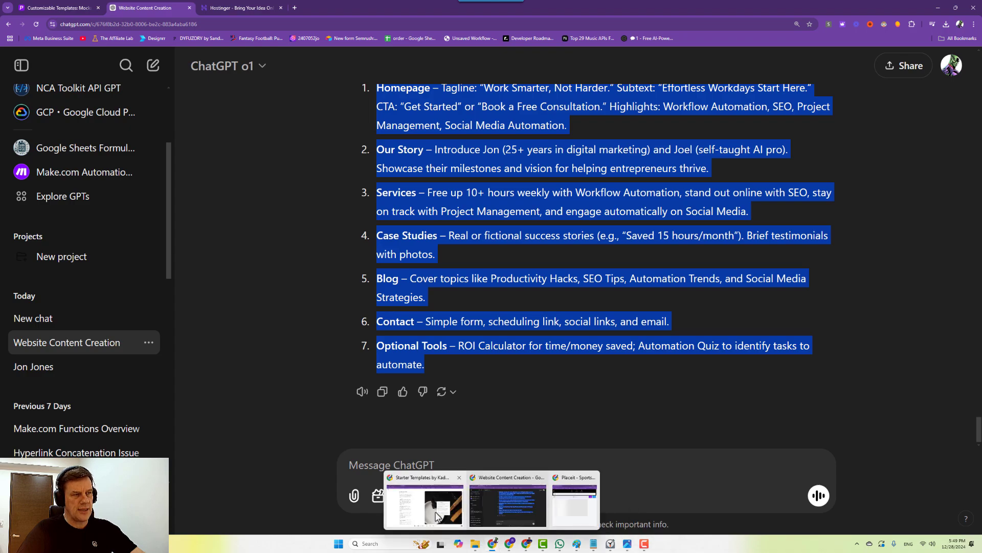
{"action": "left_click", "coordinate": [436, 514]}
{"action": "key", "text": "ctrl+a"}
Paste the shortened description, removing the Pages and Homepage labels and the extra social phrases.
{"action": "key", "text": "ctrl+v"}
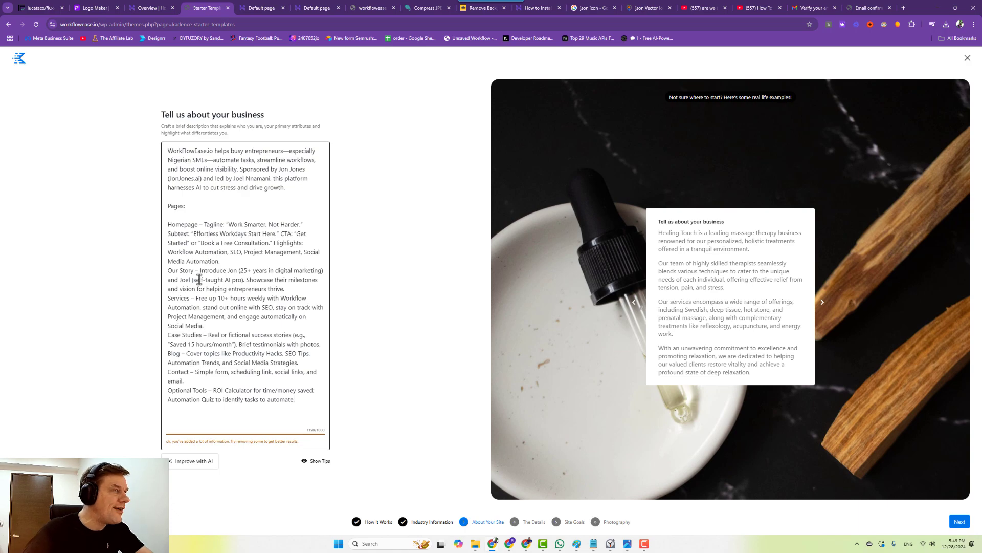
{"action": "left_click_drag", "start_coordinate": [198, 211], "coordinate": [156, 203]}
{"action": "key", "text": "BackSpace"}
{"action": "key", "text": "BackSpace"}
{"action": "key", "text": "BackSpace"}
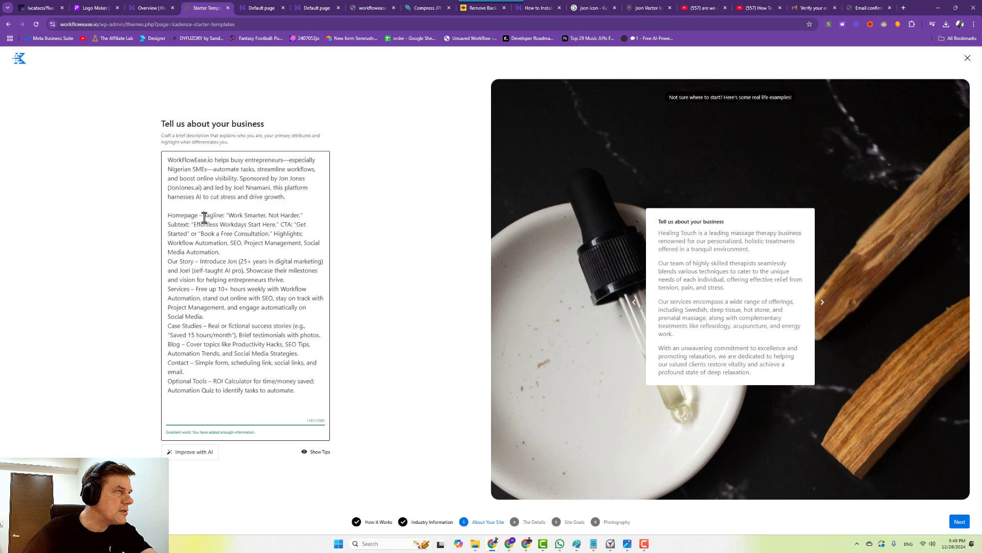
{"action": "left_click_drag", "start_coordinate": [201, 215], "coordinate": [153, 215]}
{"action": "key", "text": "BackSpace"}
{"action": "key", "text": "BackSpace"}
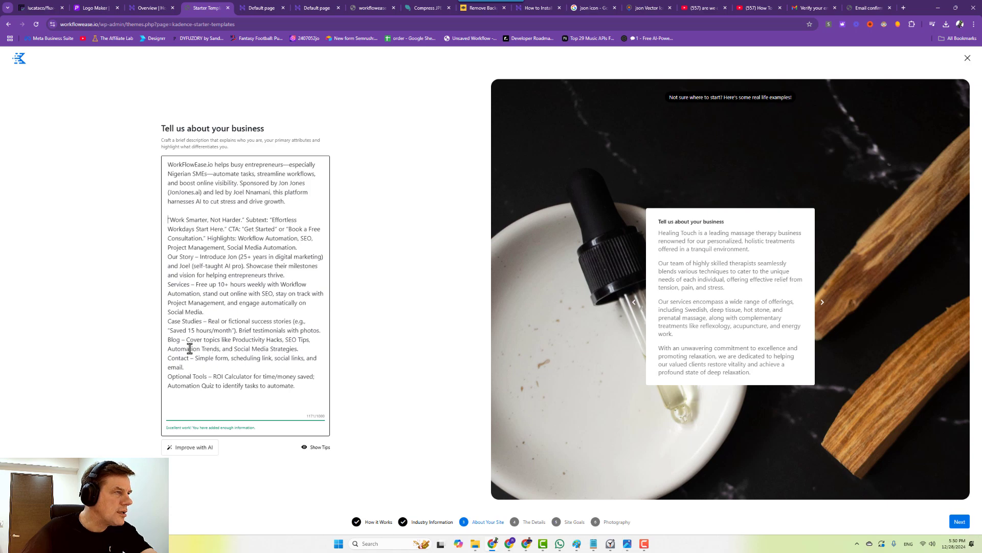
{"action": "left_click_drag", "start_coordinate": [217, 349], "coordinate": [307, 352]}
{"action": "key", "text": "BackSpace"}
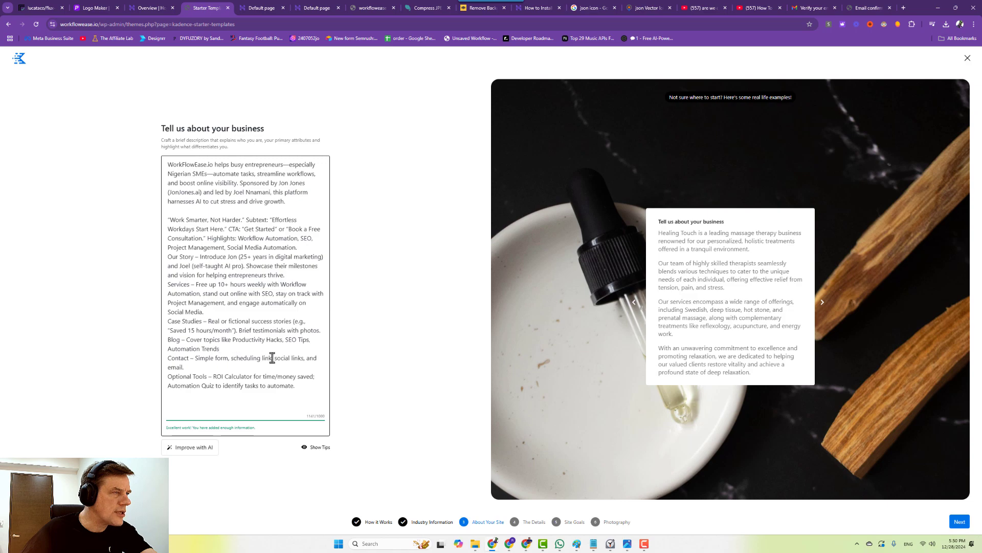
{"action": "left_click_drag", "start_coordinate": [272, 357], "coordinate": [275, 365]}
{"action": "key", "text": "BackSpace"}
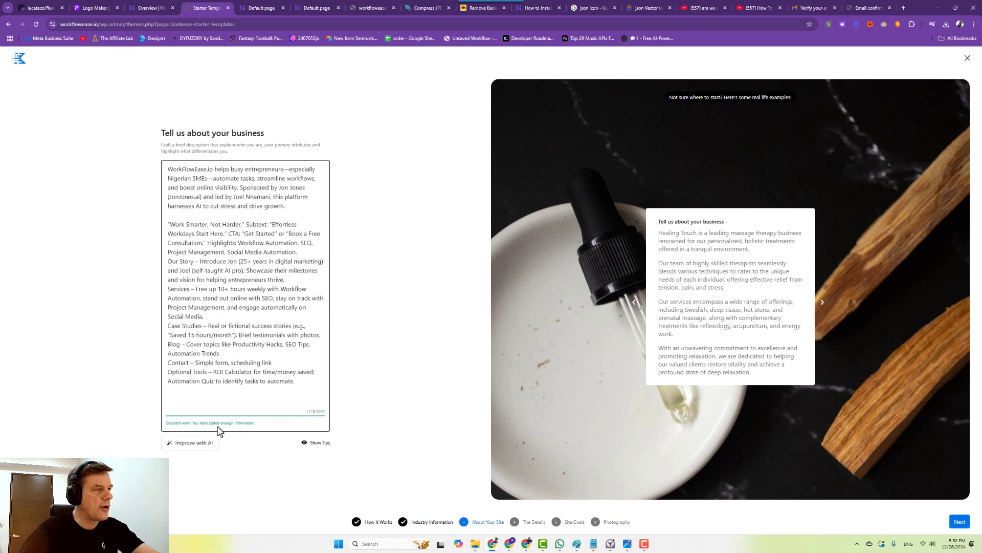
Rewrite the description with Improve with AI and continue to the Details step.
{"action": "left_click", "coordinate": [322, 444]}
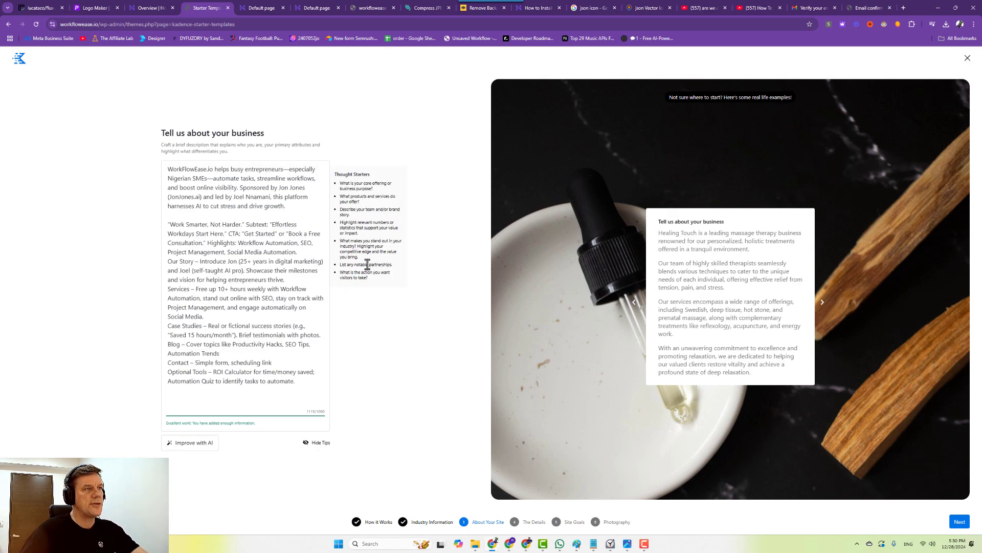
{"action": "left_click", "coordinate": [194, 442]}
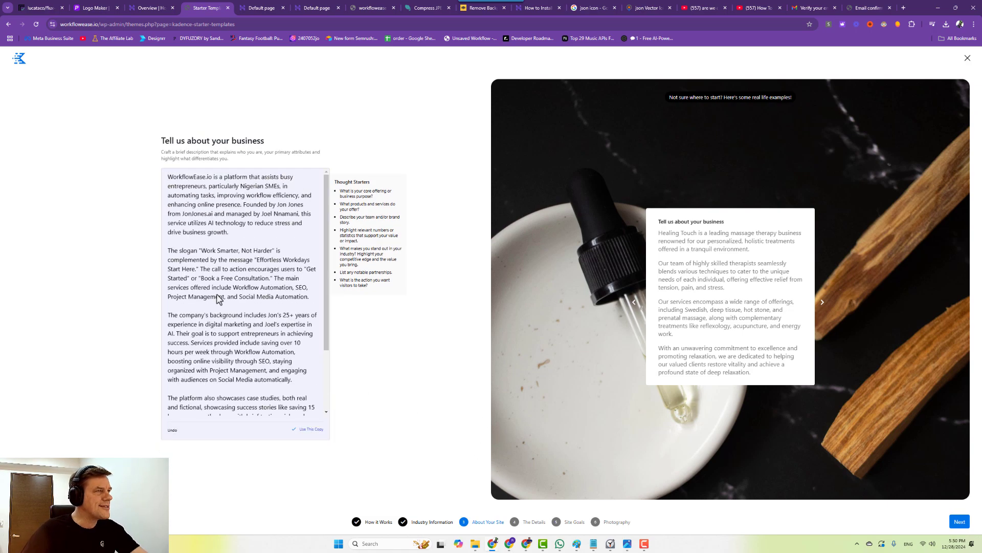
{"action": "scroll", "coordinate": [307, 338], "scroll_direction": "down", "scroll_amount": 2}
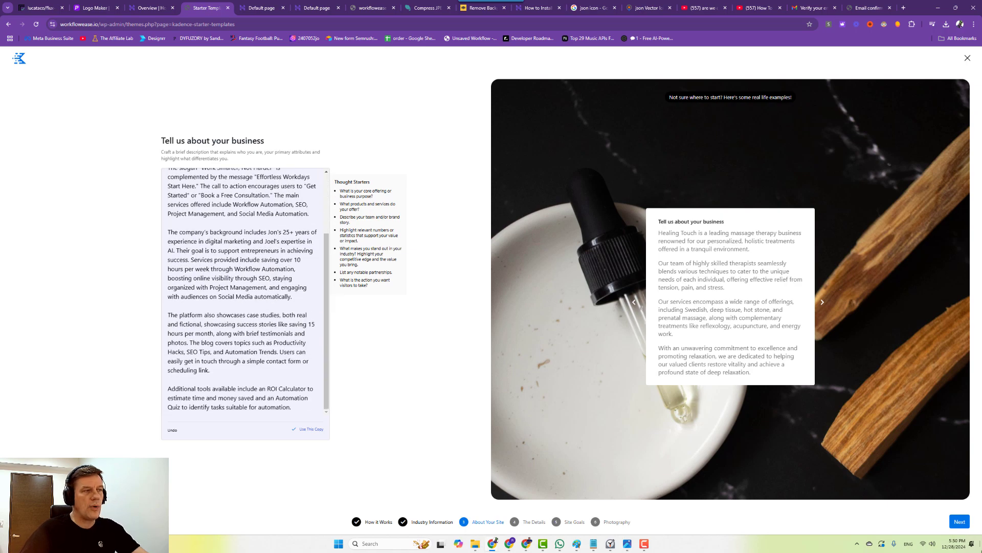
{"action": "left_click", "coordinate": [960, 521]}
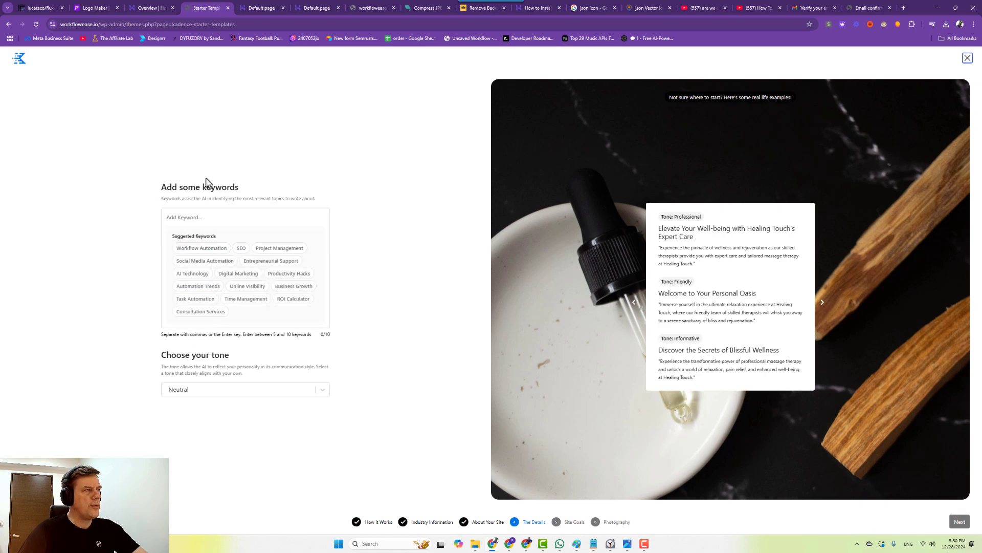
Add keywords Workflow Automation, SEO, Project Management, Social Media Automation, Entrepreneurial Support, AI Technology, Digital Marketing, Productivity Hacks.
{"action": "left_click", "coordinate": [205, 248]}
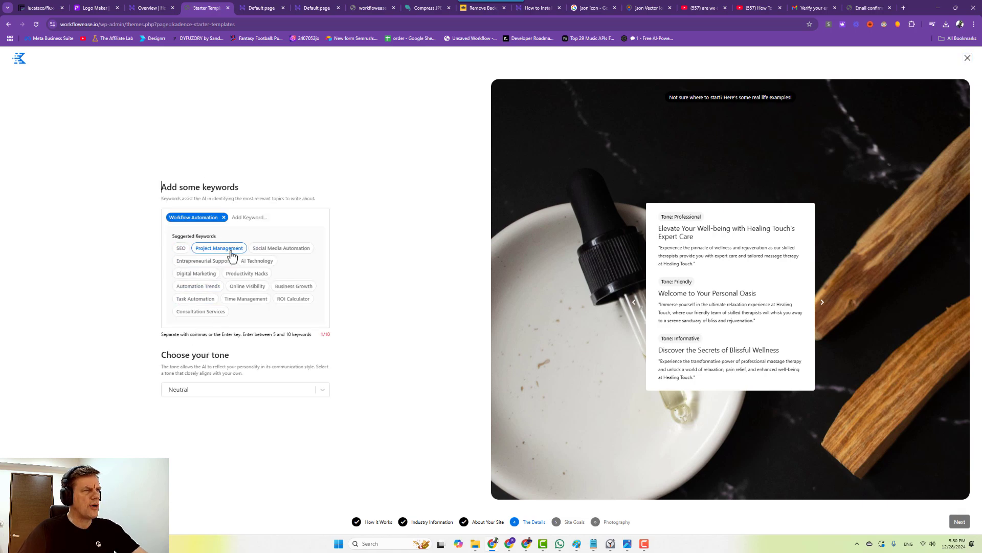
{"action": "left_click", "coordinate": [181, 248]}
{"action": "left_click", "coordinate": [187, 249]}
{"action": "left_click", "coordinate": [197, 248]}
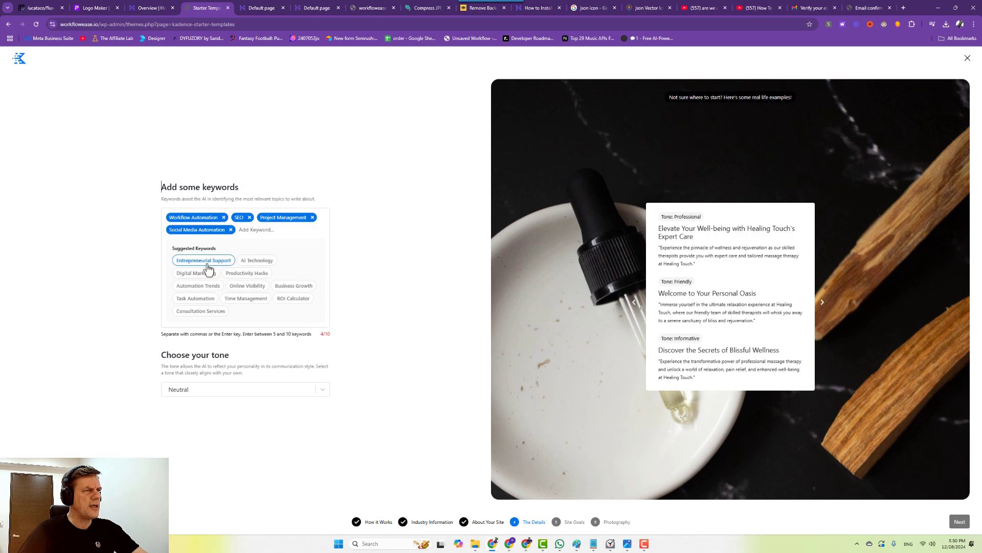
{"action": "left_click", "coordinate": [203, 262]}
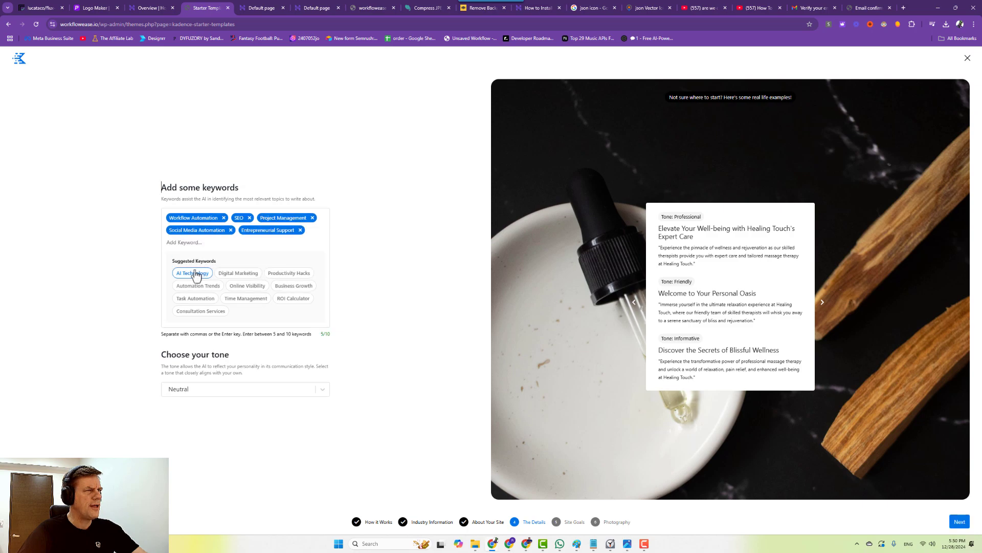
{"action": "left_click", "coordinate": [194, 273]}
{"action": "left_click", "coordinate": [196, 280]}
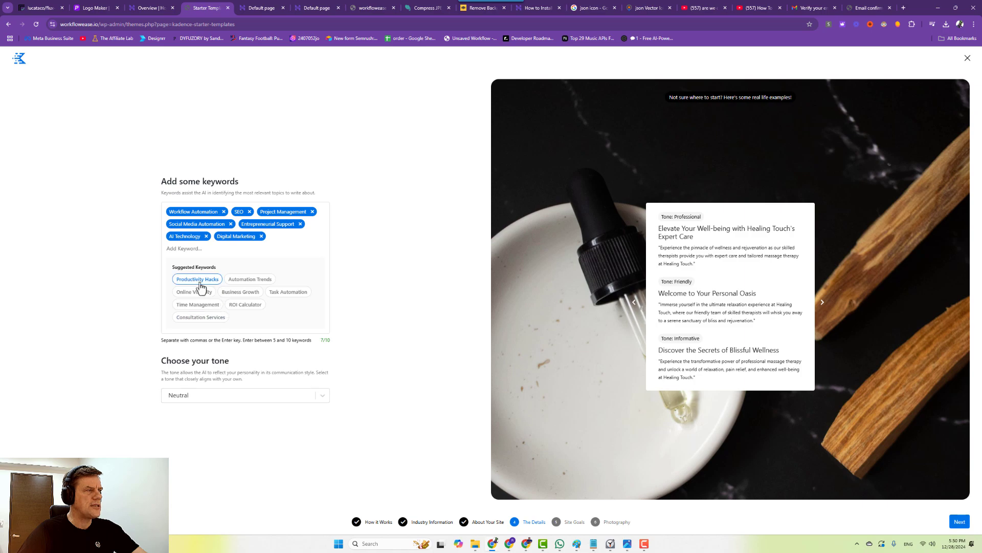
{"action": "left_click", "coordinate": [198, 282]}
Set the writing tone to Professional and continue to site goals.
{"action": "left_click", "coordinate": [195, 392]}
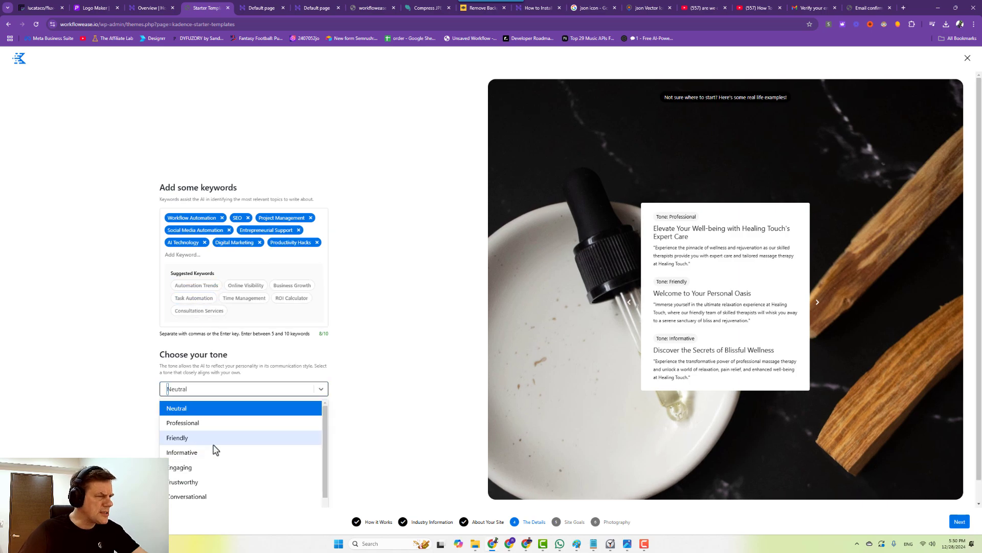
{"action": "left_click", "coordinate": [183, 425]}
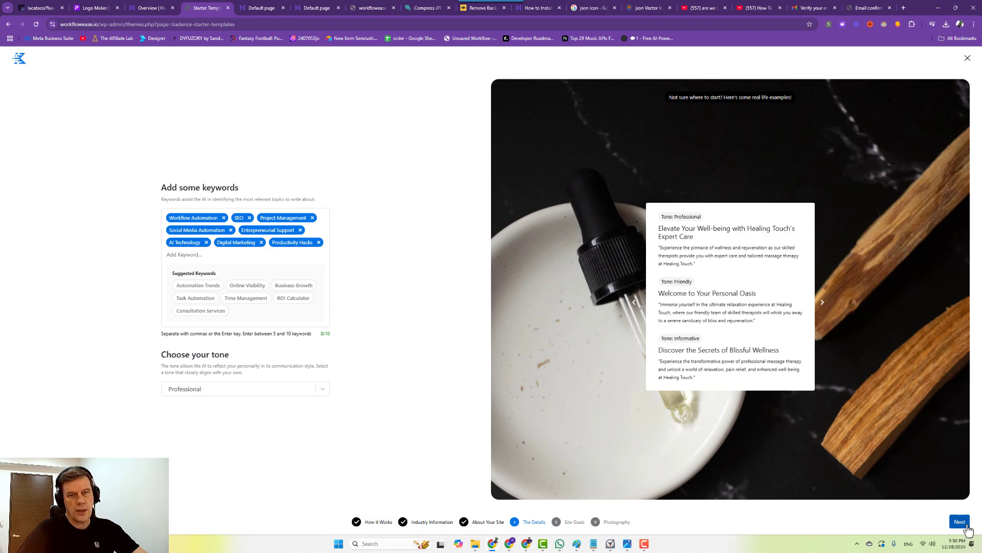
{"action": "left_click", "coordinate": [960, 522]}
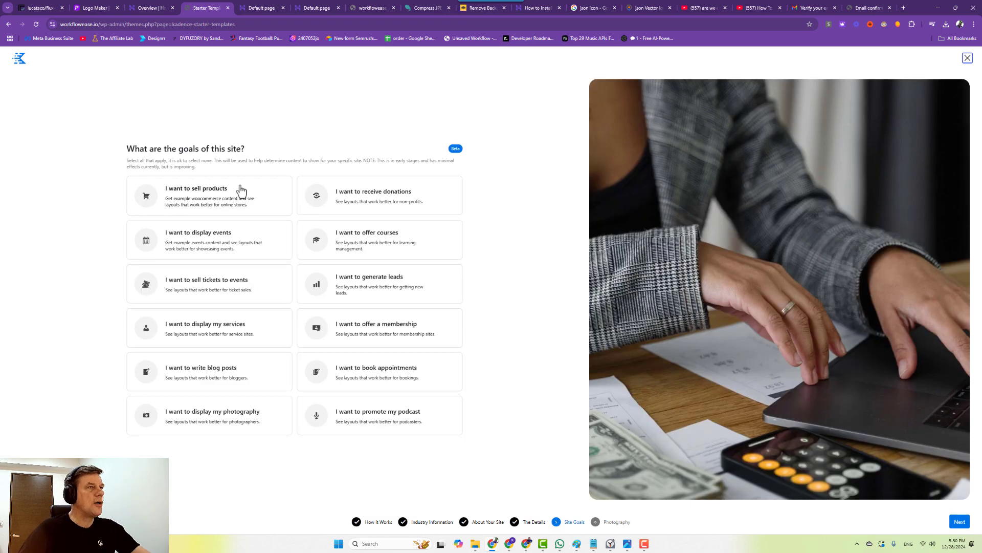
Pick display services as primary plus blog posts, leads, appointments and selling products, then continue.
{"action": "left_click", "coordinate": [189, 330]}
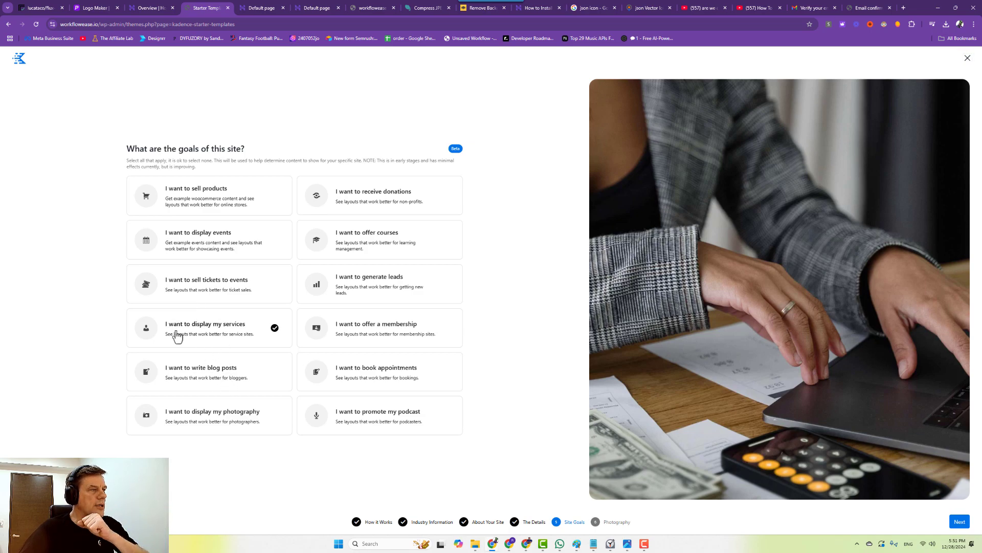
{"action": "left_click", "coordinate": [190, 383]}
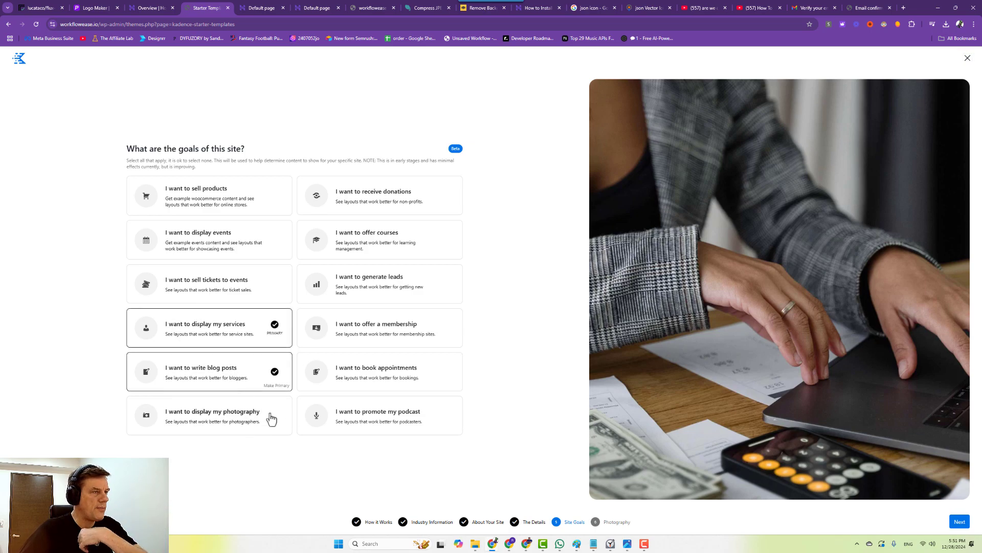
{"action": "left_click", "coordinate": [345, 291]}
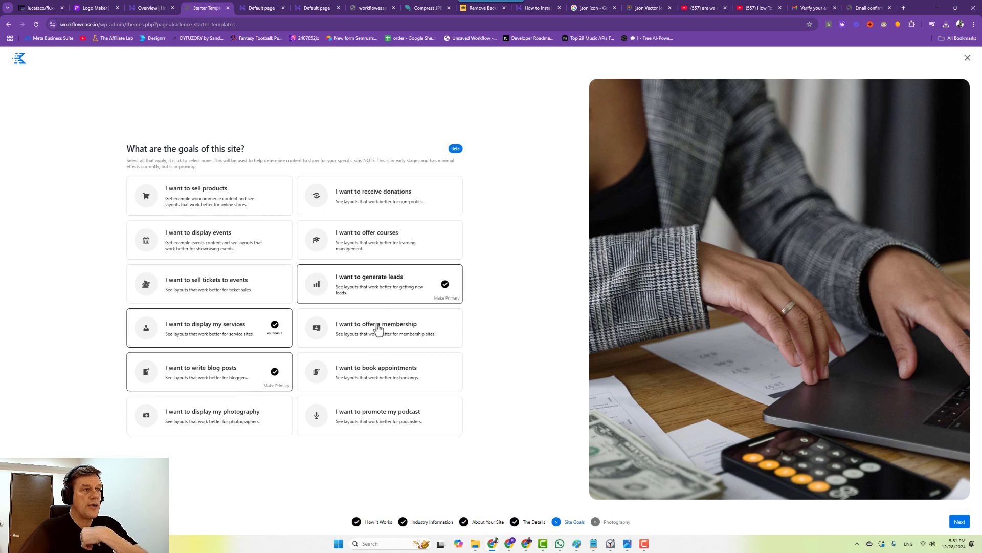
{"action": "left_click", "coordinate": [352, 378]}
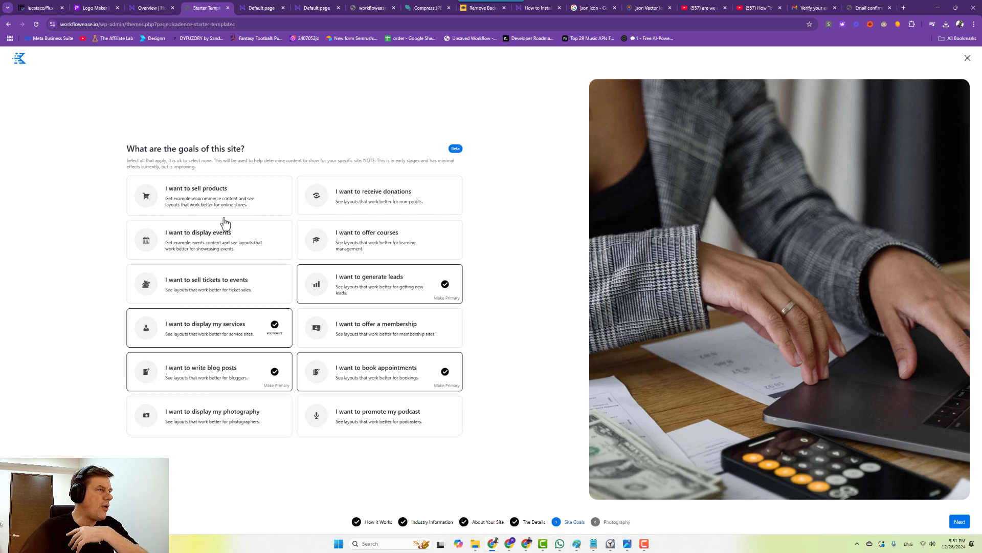
{"action": "left_click", "coordinate": [206, 202]}
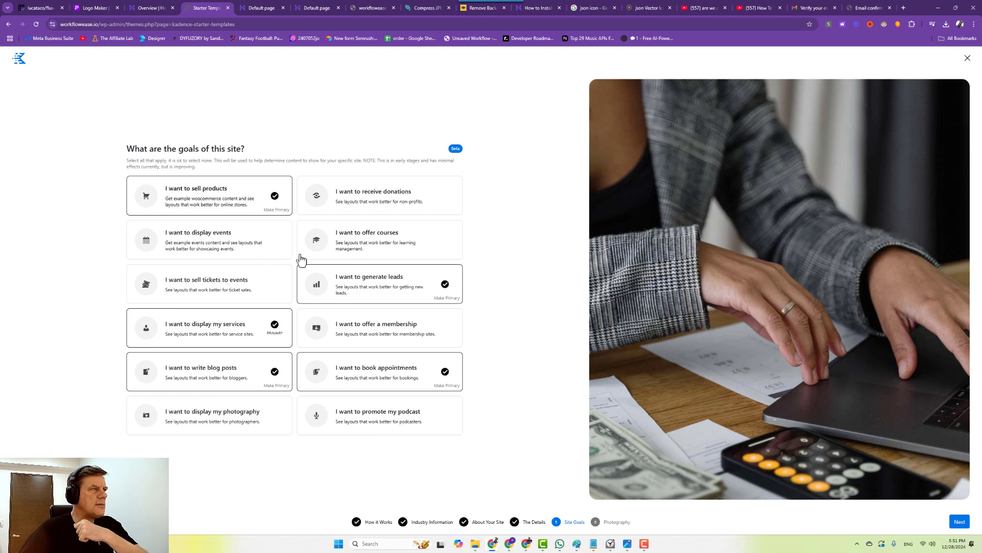
{"action": "left_click", "coordinate": [952, 522]}
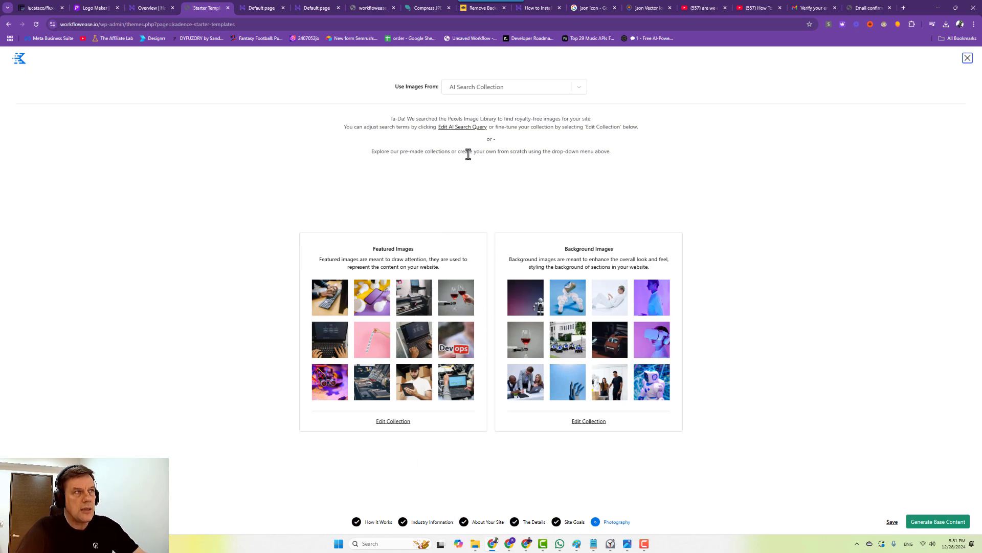
Choose the premade SaaS collection in the Use Images From list.
{"action": "left_click", "coordinate": [487, 88]}
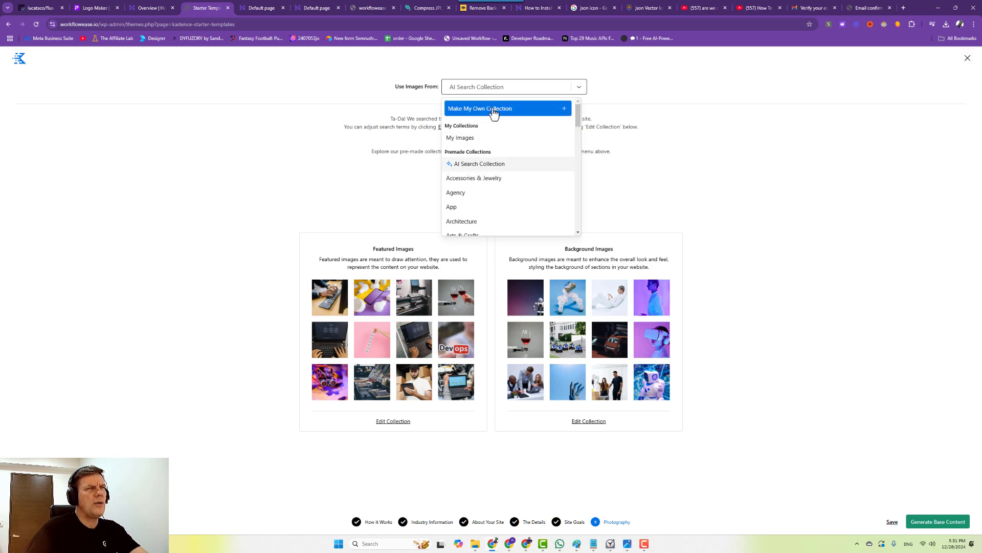
{"action": "left_click", "coordinate": [490, 89]}
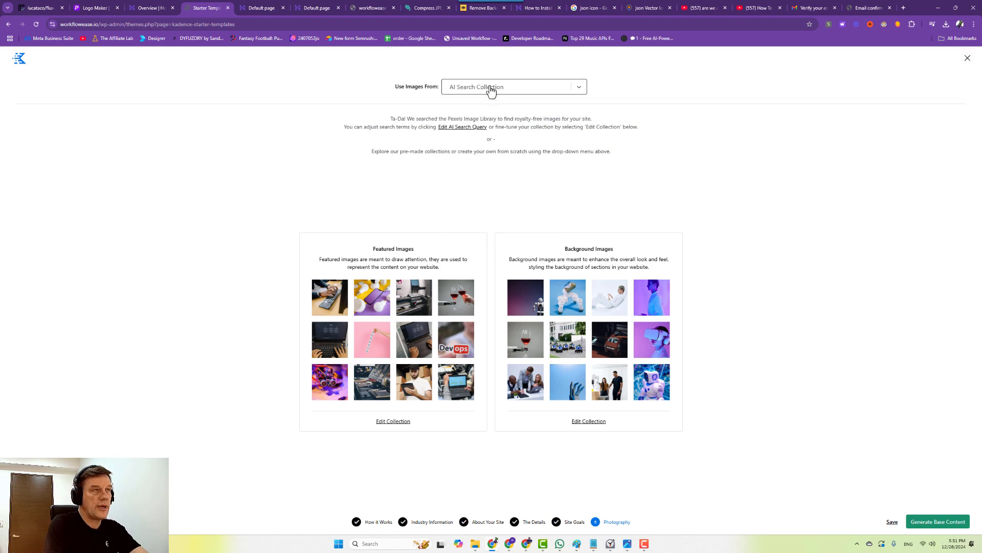
{"action": "left_click", "coordinate": [487, 87]}
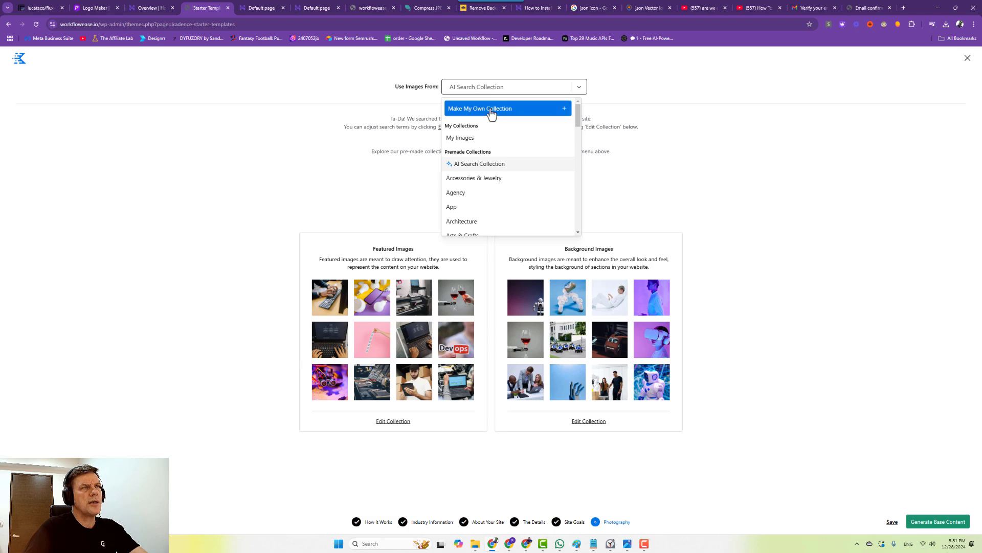
{"action": "left_click", "coordinate": [491, 108]}
{"action": "scroll", "coordinate": [499, 153], "scroll_direction": "down", "scroll_amount": 5}
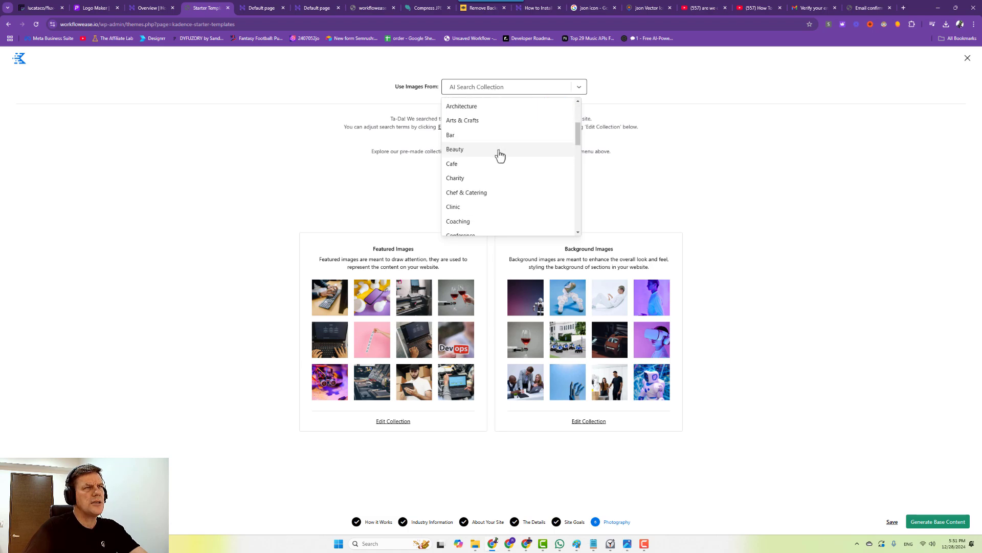
{"action": "scroll", "coordinate": [501, 152], "scroll_direction": "down", "scroll_amount": 5}
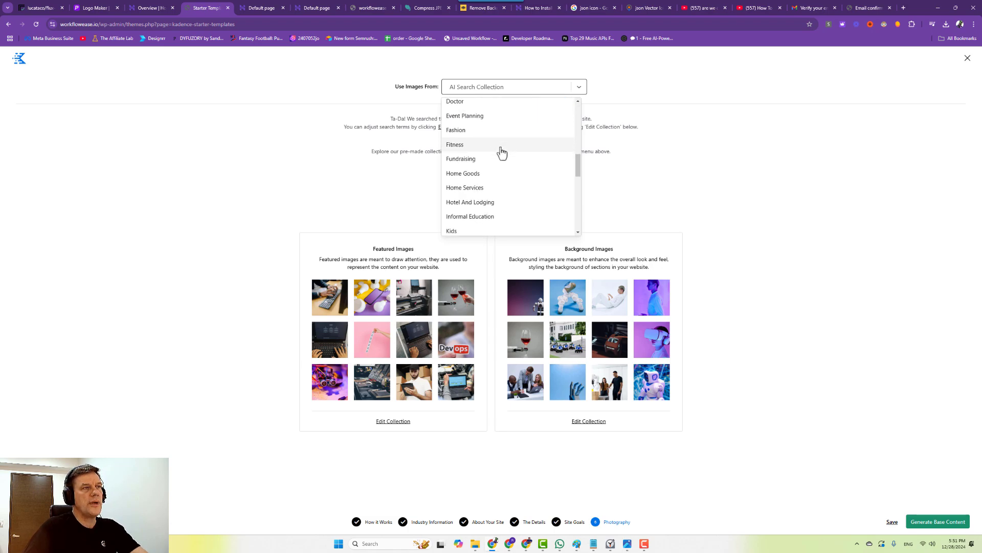
{"action": "scroll", "coordinate": [502, 154], "scroll_direction": "down", "scroll_amount": 2}
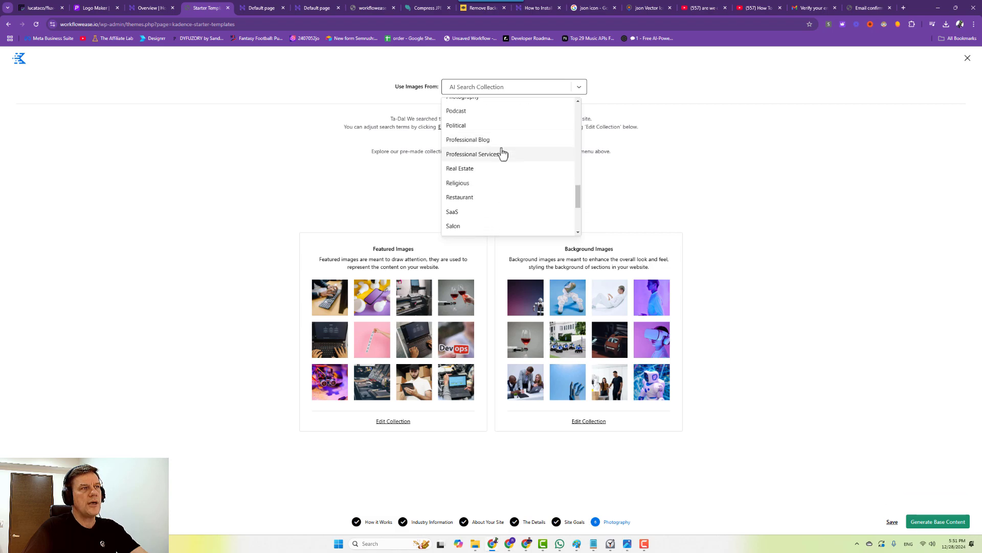
{"action": "mouse_move", "coordinate": [482, 139]}
{"action": "left_mouse_down"}
{"action": "mouse_move", "coordinate": [512, 171]}
{"action": "mouse_move", "coordinate": [495, 141]}
{"action": "left_mouse_up"}
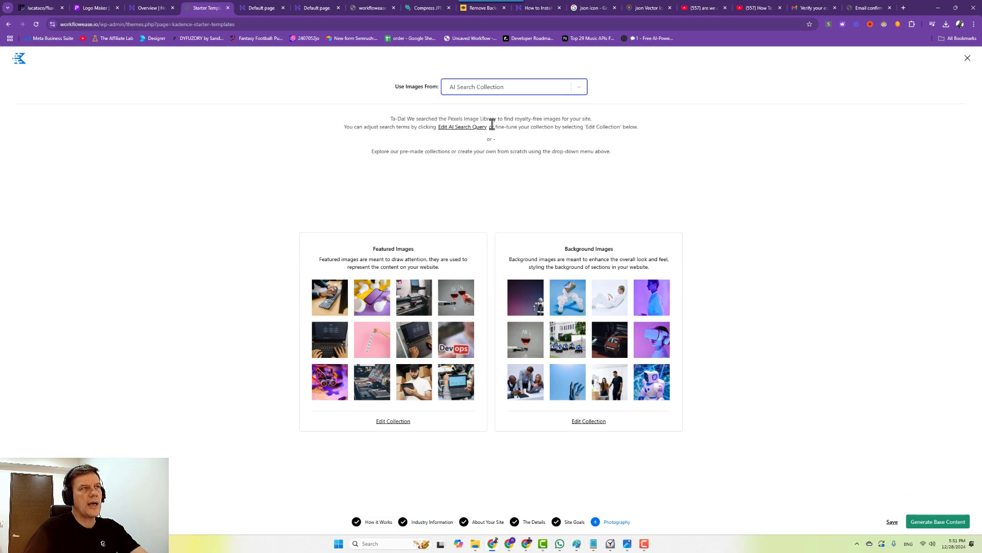
{"action": "left_click", "coordinate": [529, 92]}
{"action": "scroll", "coordinate": [526, 160], "scroll_direction": "down", "scroll_amount": 3}
{"action": "scroll", "coordinate": [526, 160], "scroll_direction": "down", "scroll_amount": 10}
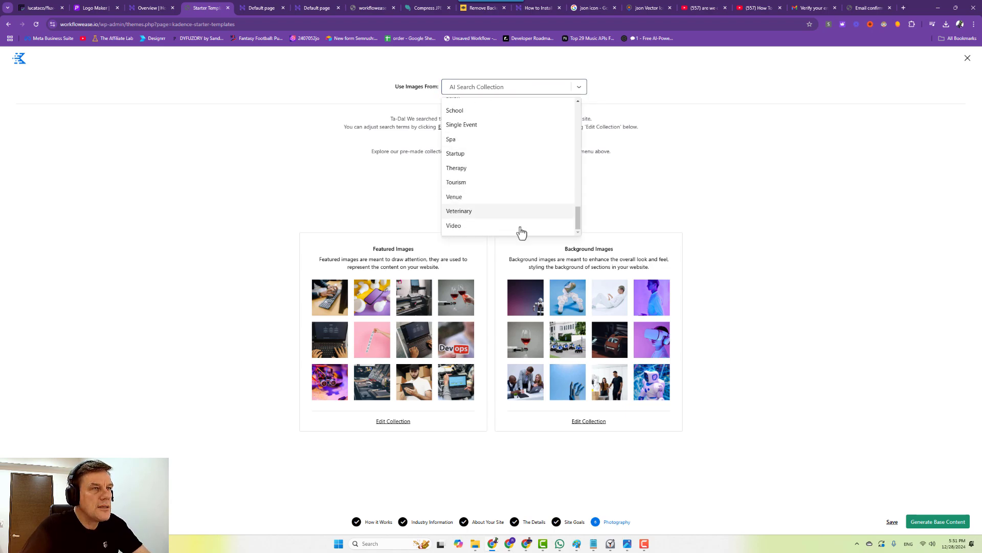
{"action": "scroll", "coordinate": [514, 220], "scroll_direction": "up", "scroll_amount": 3}
{"action": "left_click", "coordinate": [477, 163]}
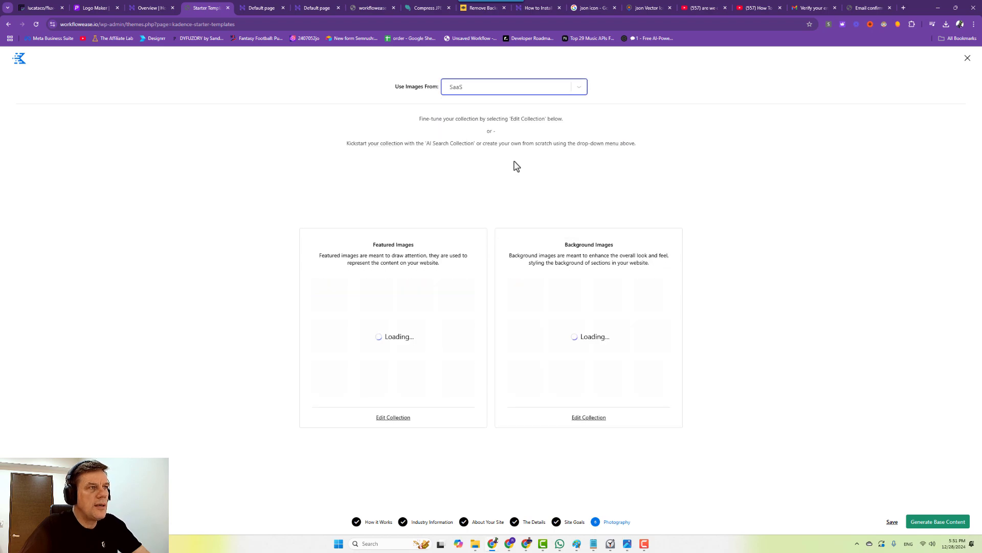
{"action": "left_click", "coordinate": [612, 546]}
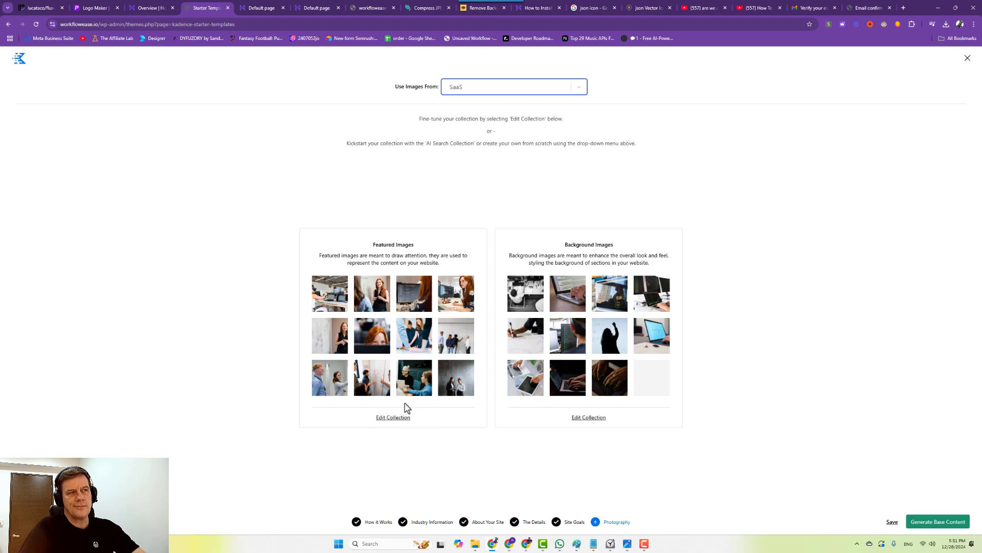
{"action": "left_click", "coordinate": [478, 94]}
{"action": "scroll", "coordinate": [565, 156], "scroll_direction": "down", "scroll_amount": 1}
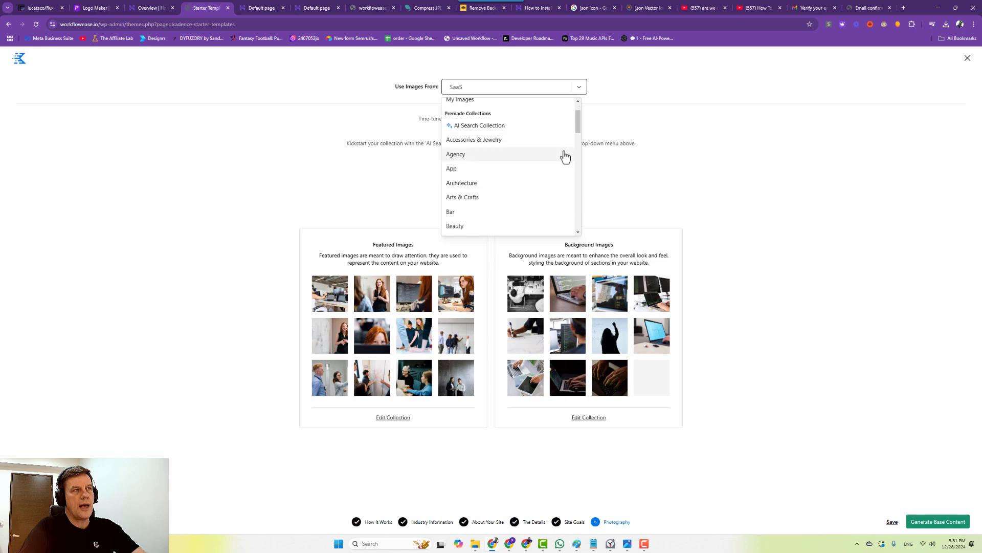
{"action": "scroll", "coordinate": [575, 136], "scroll_direction": "down", "scroll_amount": 5}
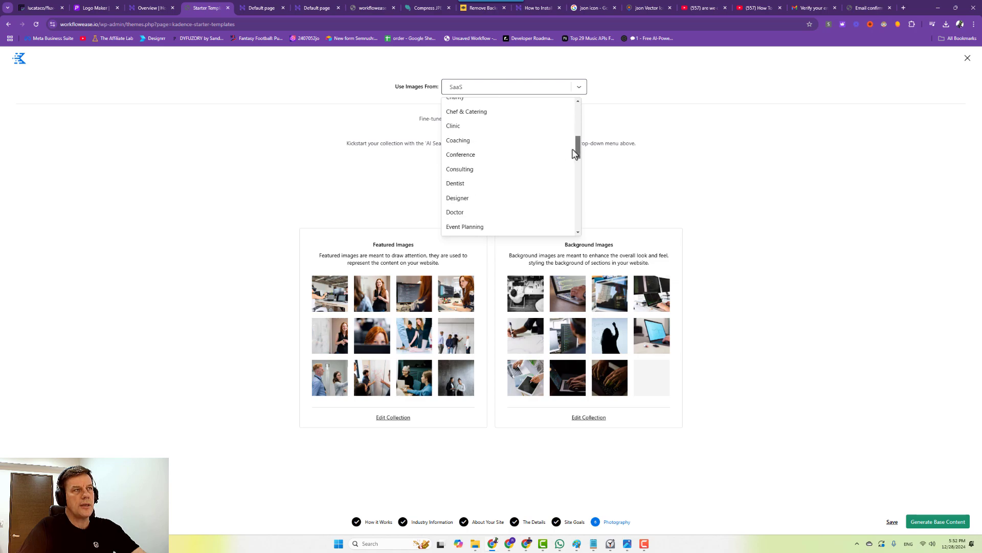
{"action": "left_click_drag", "start_coordinate": [575, 154], "coordinate": [576, 157]}
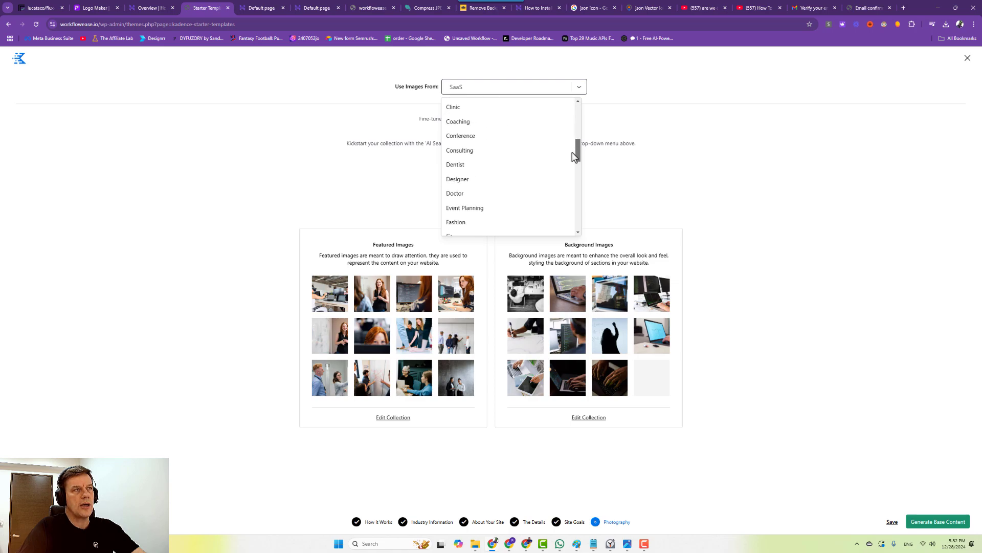
{"action": "left_click", "coordinate": [502, 151]}
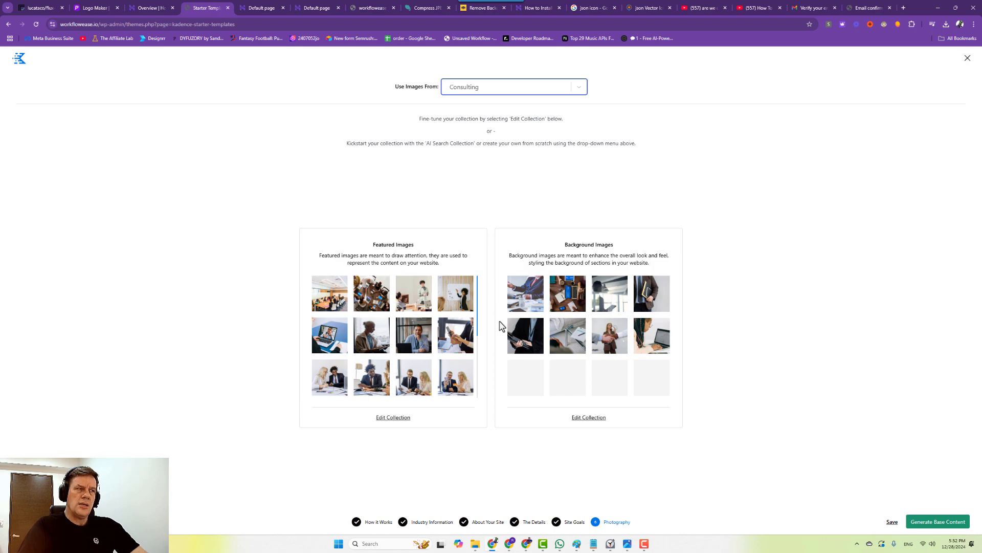
{"action": "left_click", "coordinate": [576, 93]}
{"action": "scroll", "coordinate": [552, 184], "scroll_direction": "down", "scroll_amount": 5}
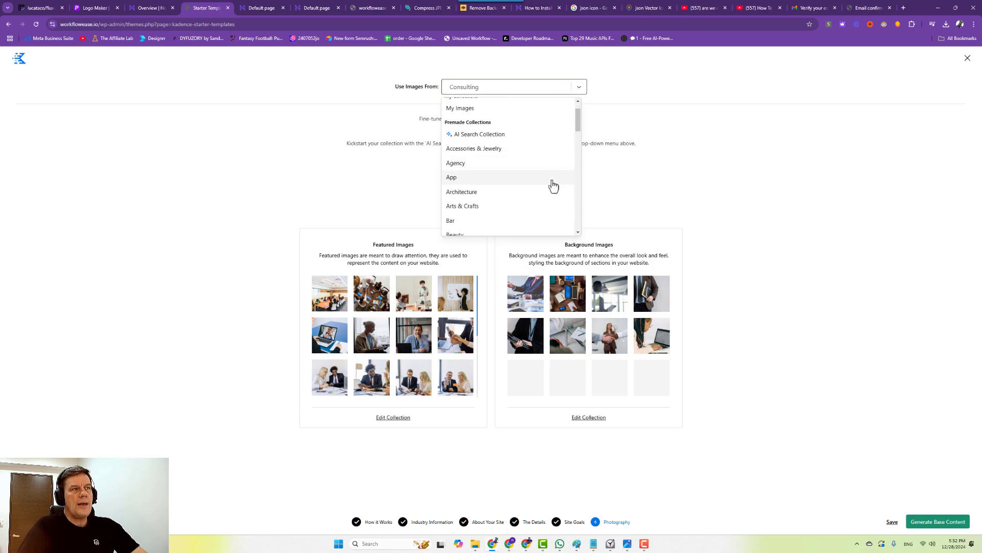
{"action": "scroll", "coordinate": [553, 185], "scroll_direction": "down", "scroll_amount": 4}
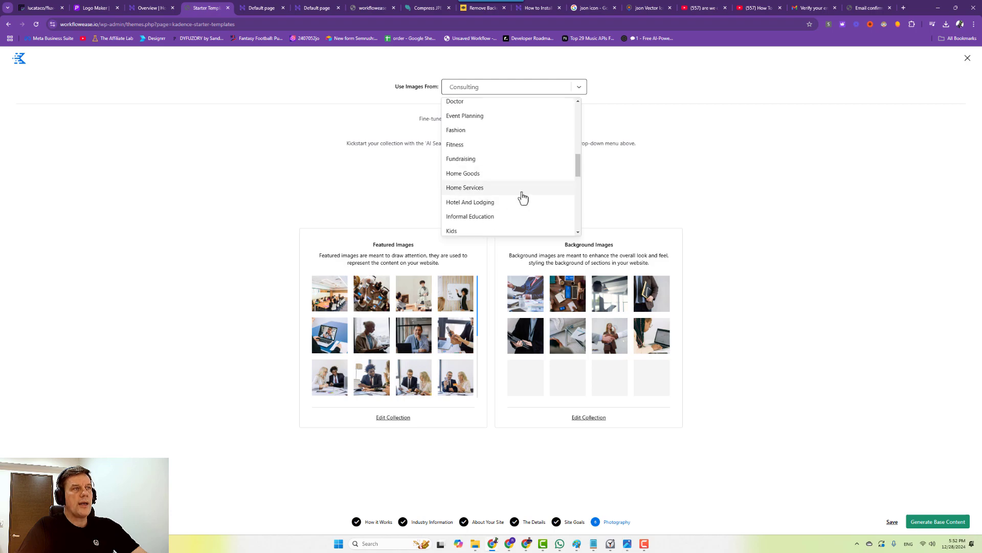
{"action": "scroll", "coordinate": [522, 196], "scroll_direction": "down", "scroll_amount": 3}
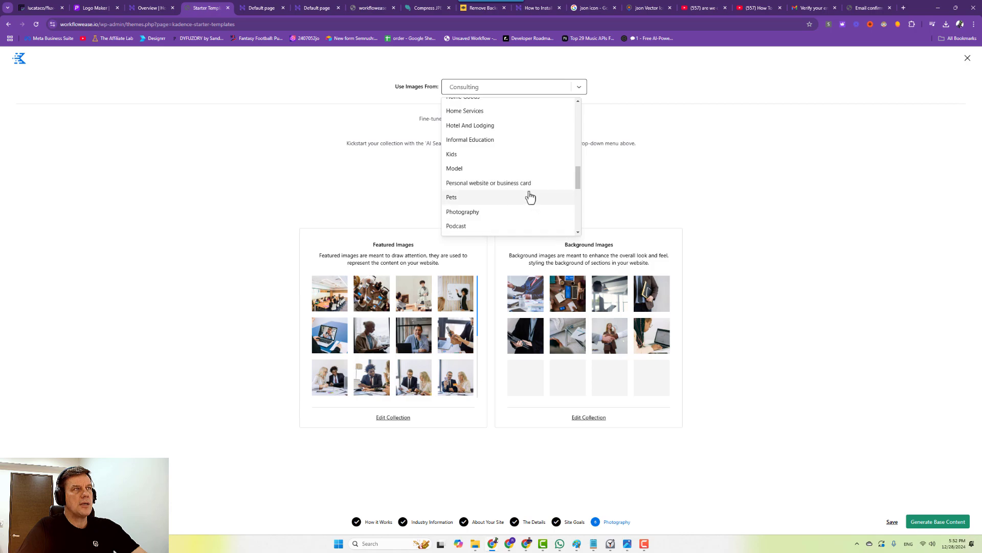
{"action": "scroll", "coordinate": [506, 205], "scroll_direction": "down", "scroll_amount": 2}
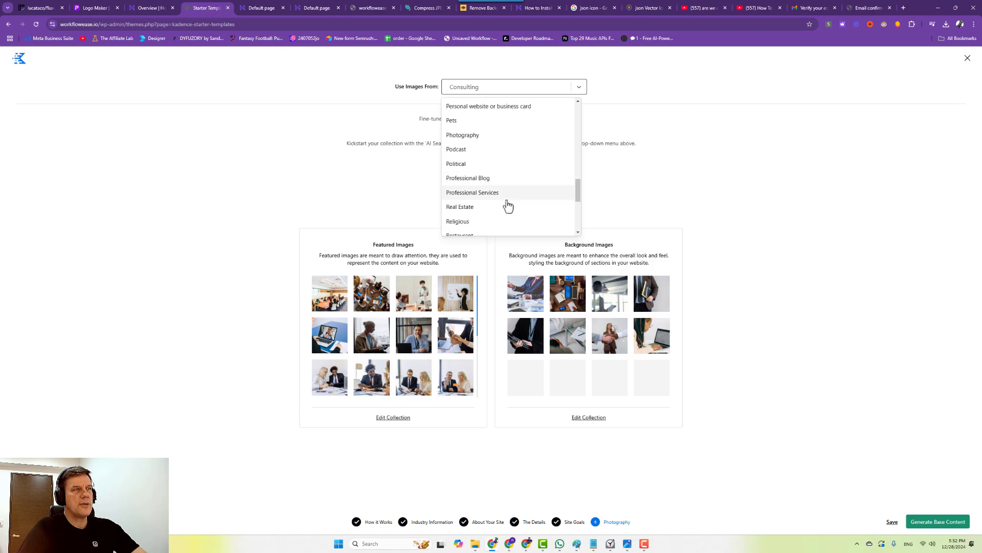
{"action": "scroll", "coordinate": [508, 203], "scroll_direction": "down", "scroll_amount": 1}
{"action": "left_click", "coordinate": [493, 156]}
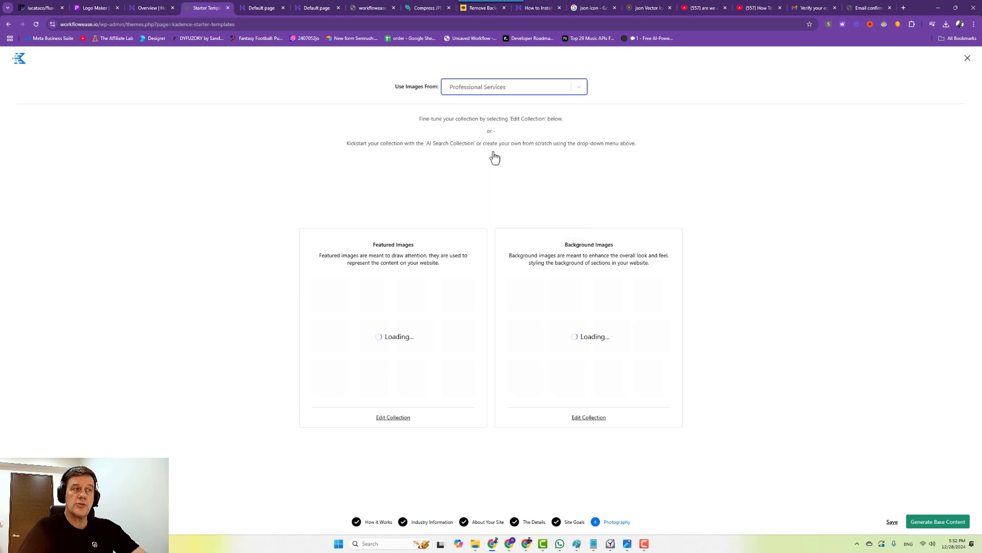
{"action": "left_click", "coordinate": [477, 86]}
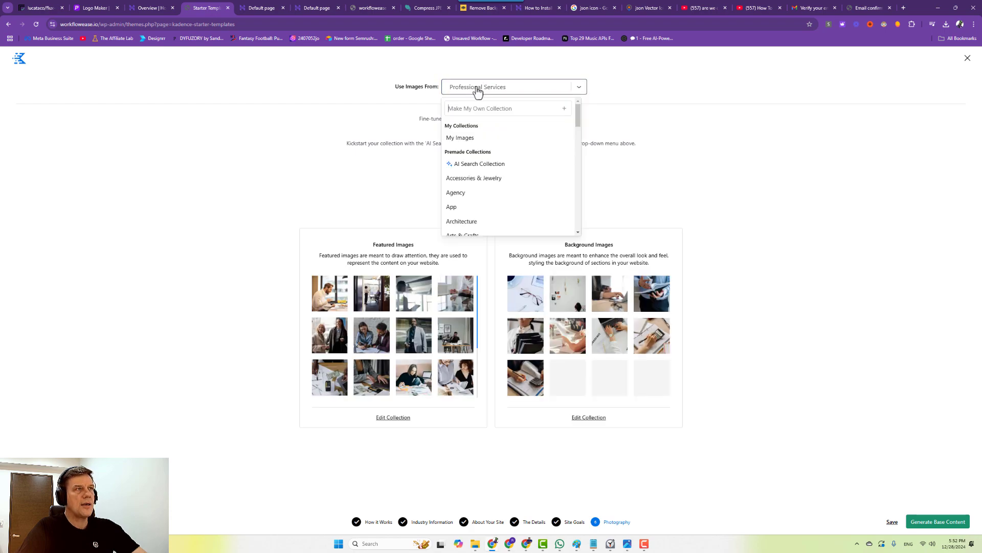
{"action": "scroll", "coordinate": [492, 163], "scroll_direction": "down", "scroll_amount": 4}
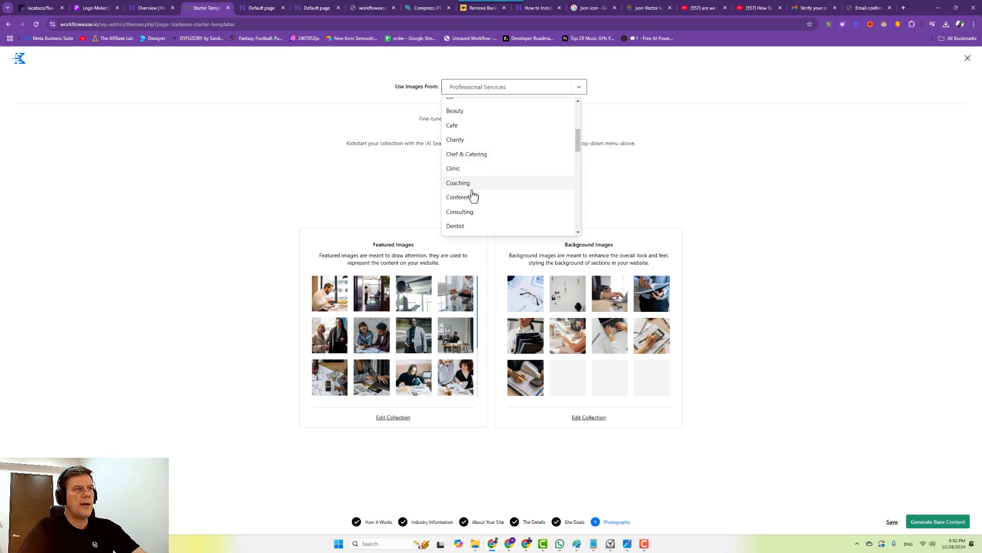
{"action": "left_click", "coordinate": [464, 212]}
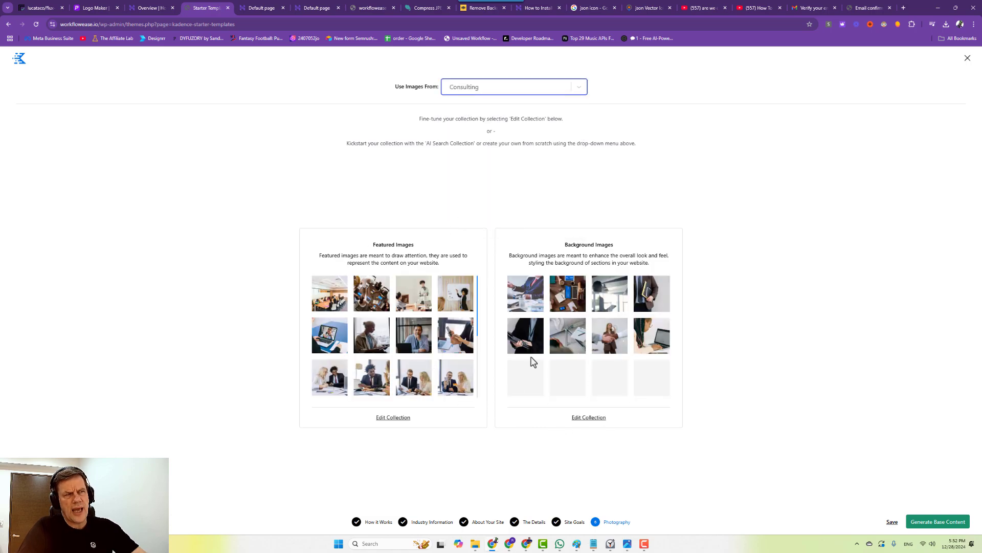
Start Generate Base Content, and open LiteSpeed Image Optimization and General Settings in new tabs.
{"action": "left_click", "coordinate": [941, 522]}
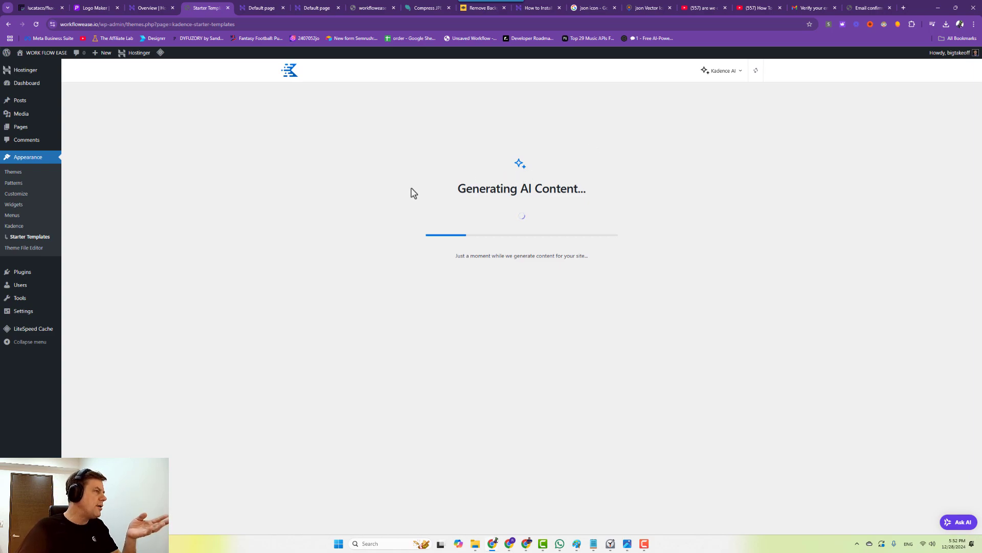
{"action": "mouse_move", "coordinate": [39, 332]}
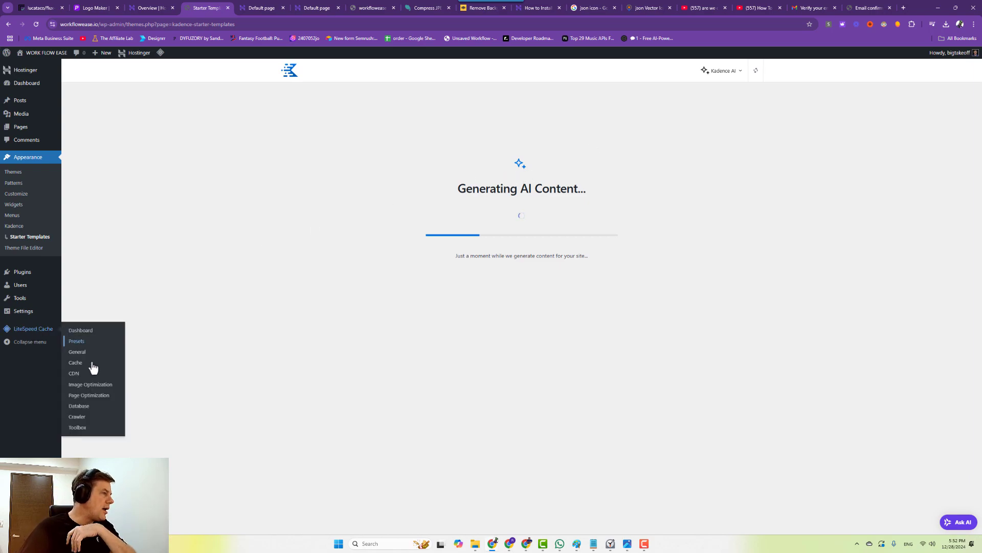
{"action": "right_click", "coordinate": [93, 391]}
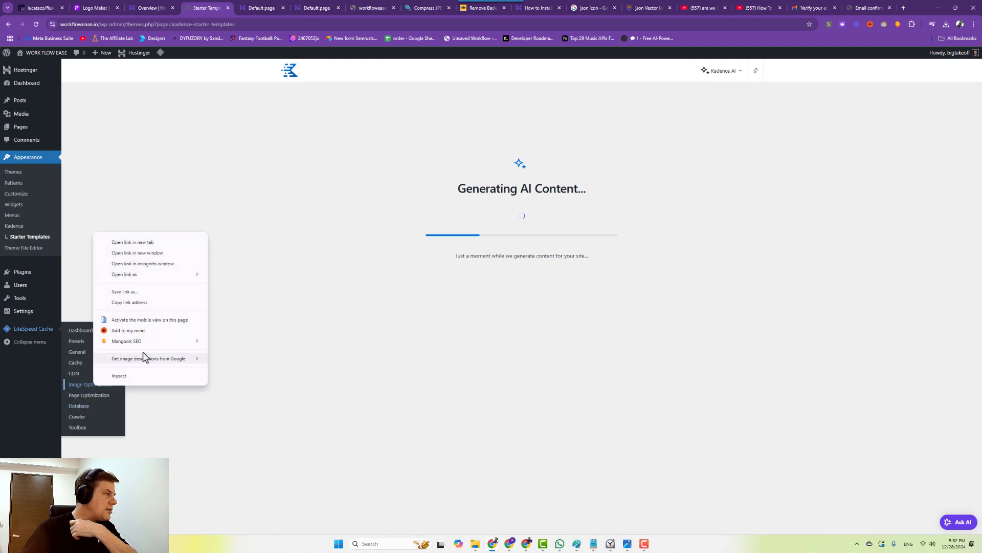
{"action": "left_click", "coordinate": [151, 246]}
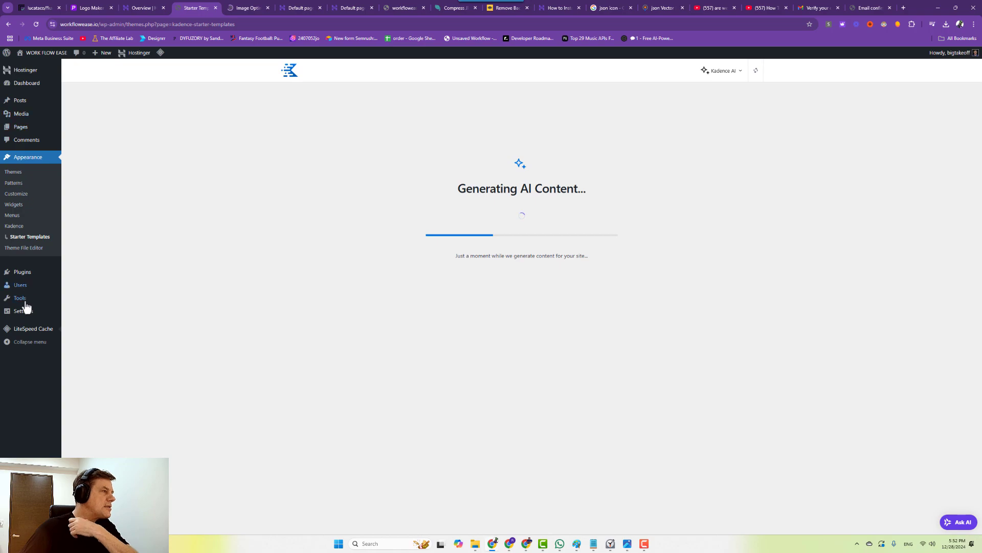
{"action": "mouse_move", "coordinate": [26, 311]}
{"action": "right_click", "coordinate": [80, 317]}
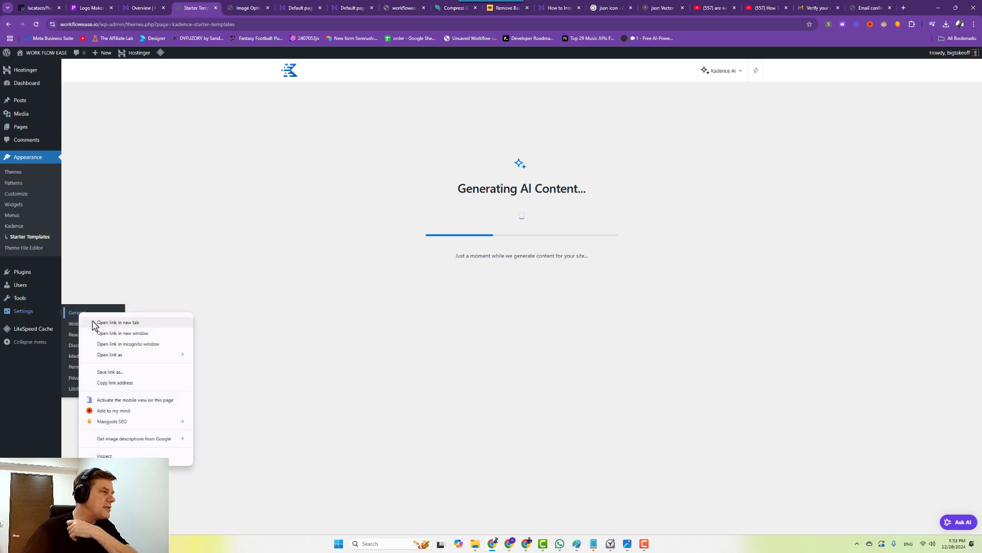
{"action": "left_click", "coordinate": [102, 324]}
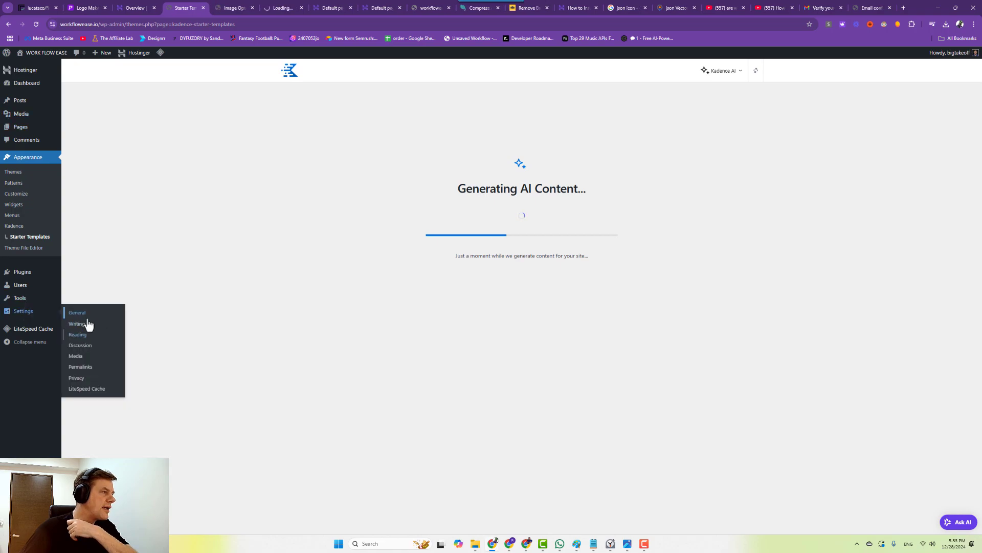
Set Image WebP Replacement to ON in LiteSpeed Image Optimization Settings, then return to Starter Templates.
{"action": "left_click", "coordinate": [237, 11]}
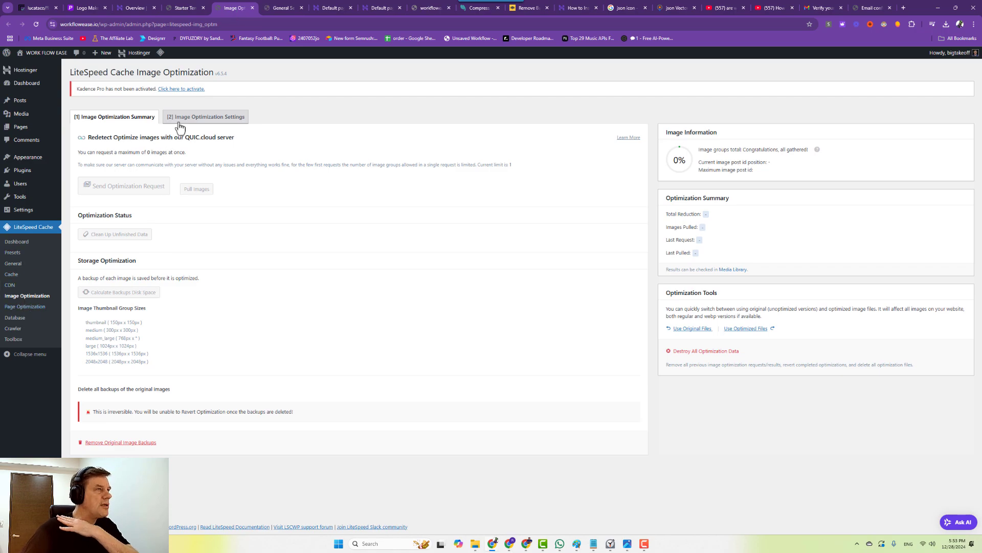
{"action": "left_click", "coordinate": [200, 118]}
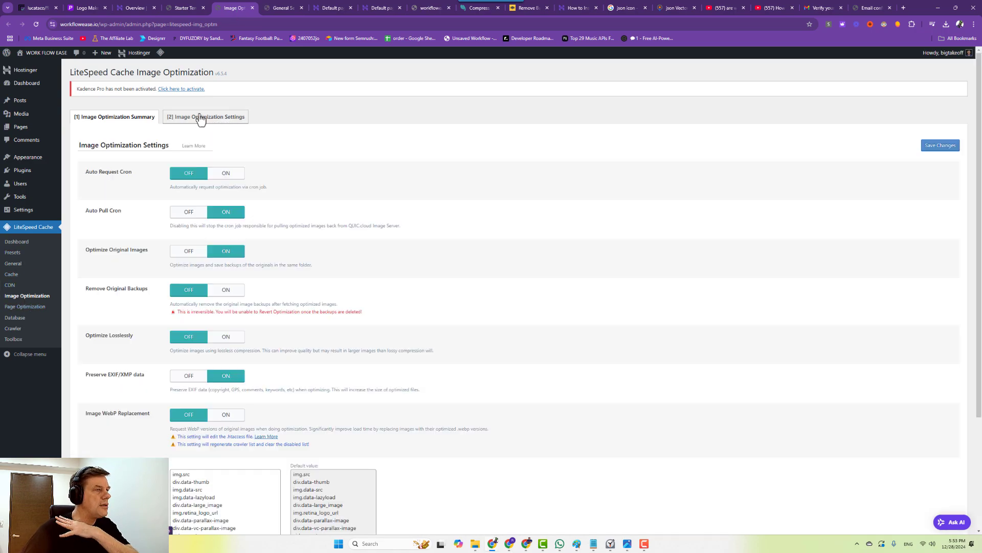
{"action": "scroll", "coordinate": [197, 286], "scroll_direction": "down", "scroll_amount": 2}
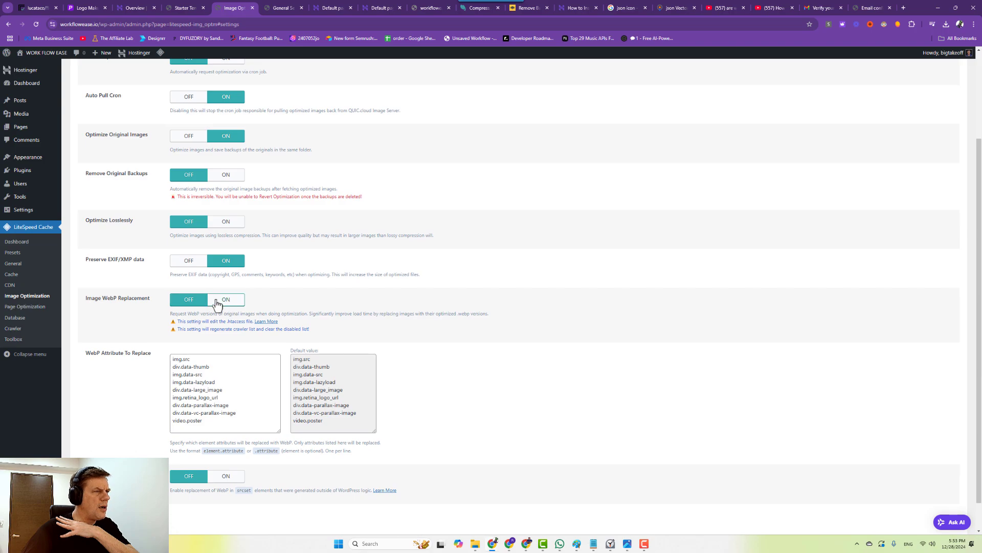
{"action": "left_click", "coordinate": [218, 303]}
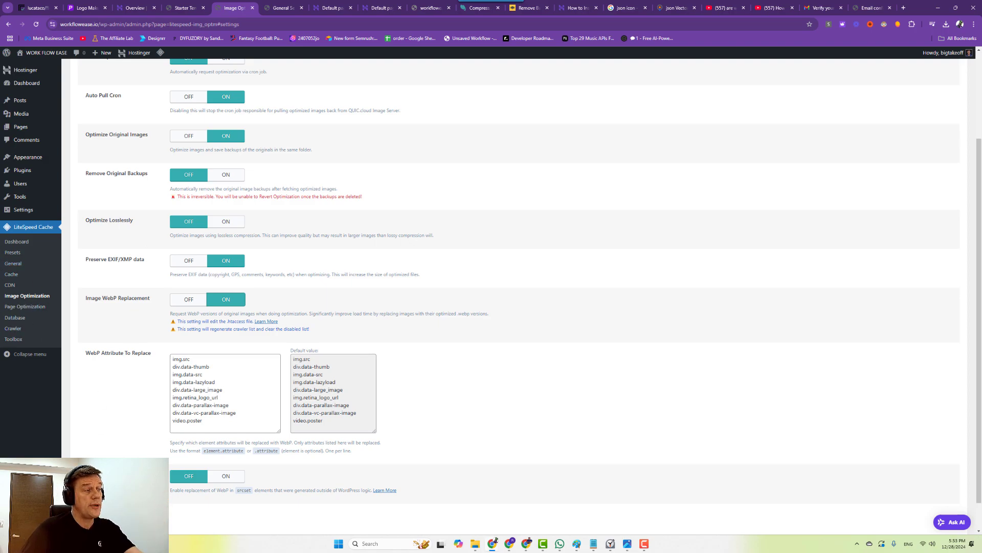
{"action": "left_click", "coordinate": [184, 8]}
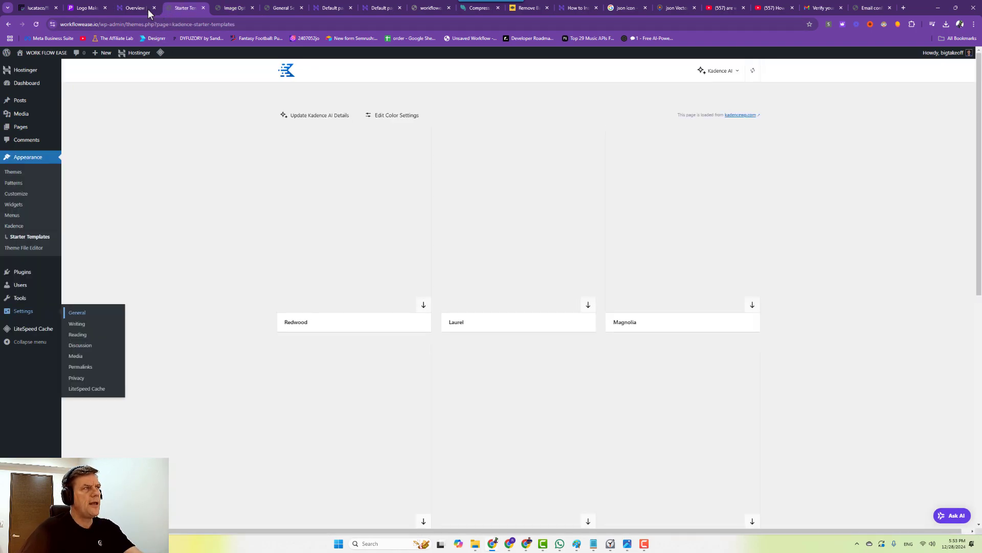
Enter 'work smarter, not harder' as the Tagline in General Settings.
{"action": "left_click", "coordinate": [279, 7]}
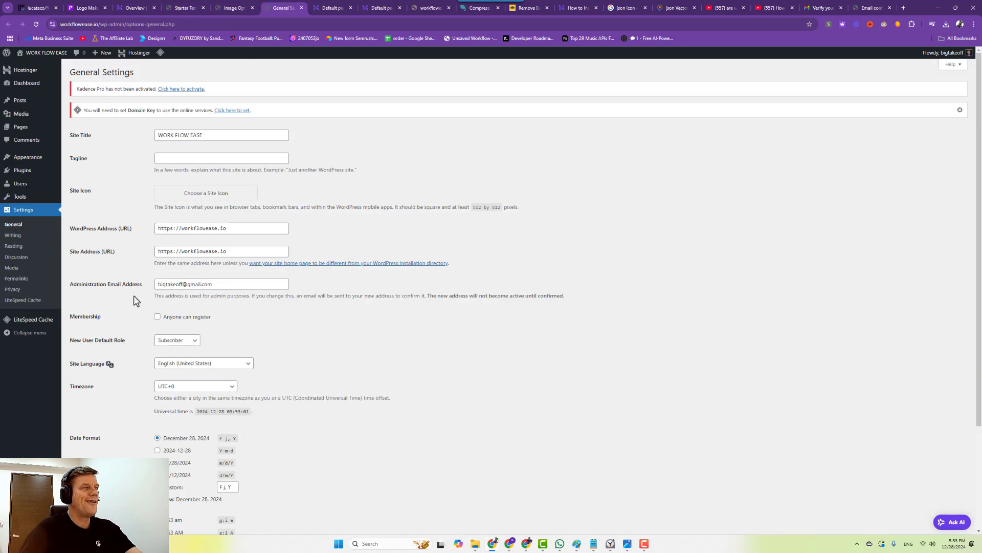
{"action": "left_click", "coordinate": [172, 156]}
{"action": "type", "text": "work smarter, not harder"}
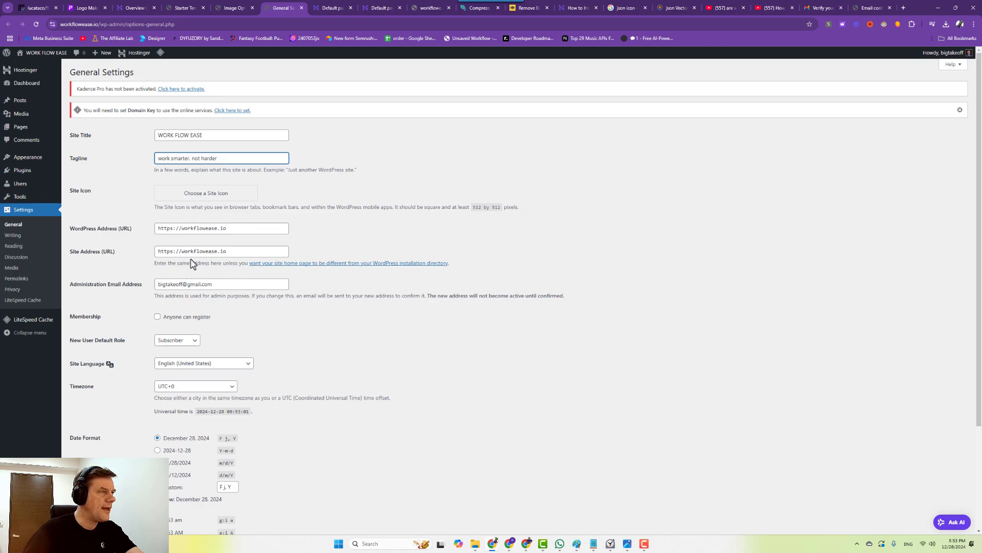
{"action": "scroll", "coordinate": [193, 399], "scroll_direction": "down", "scroll_amount": 3}
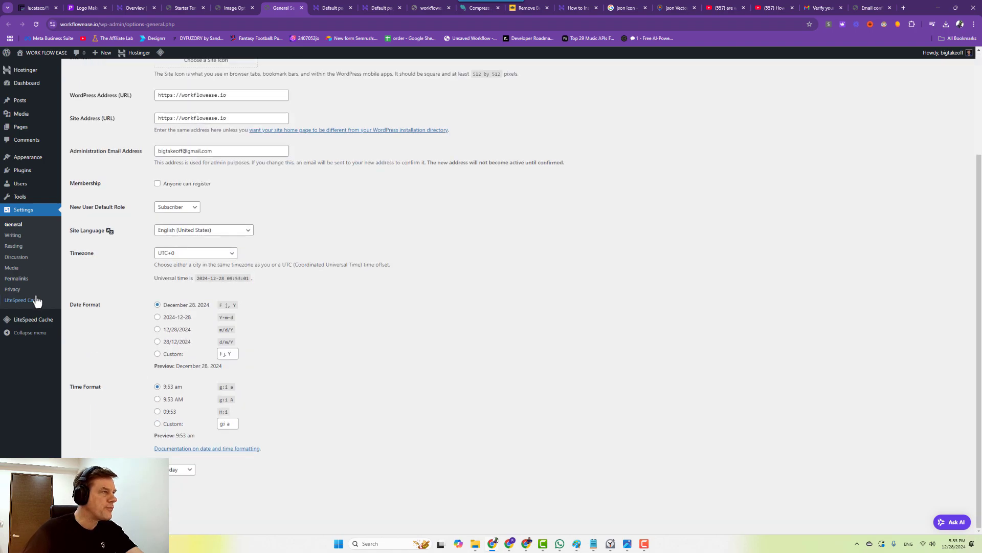
Set thumbnail, medium and large widths and heights to 0 in Media Settings and save.
{"action": "left_click", "coordinate": [12, 267]}
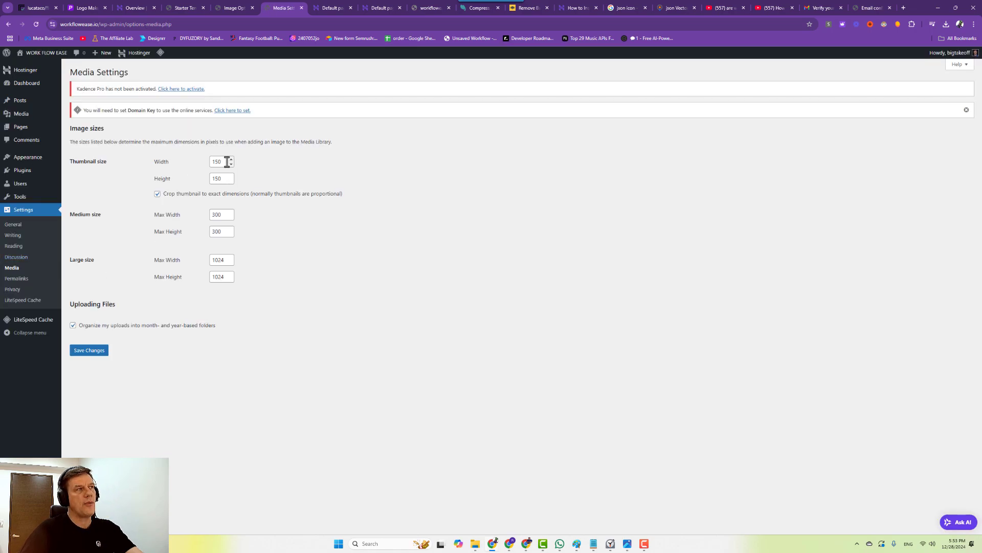
{"action": "left_click_drag", "start_coordinate": [227, 161], "coordinate": [169, 154]}
{"action": "type", "text": "0"}
{"action": "left_click", "coordinate": [220, 178]}
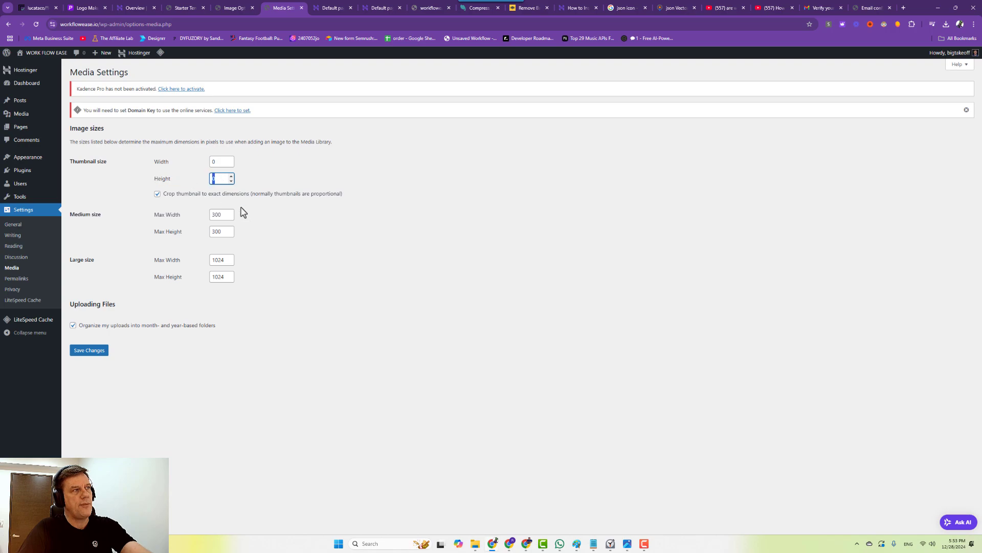
{"action": "left_click_drag", "start_coordinate": [224, 214], "coordinate": [162, 210]}
{"action": "type", "text": "0"}
{"action": "left_click_drag", "start_coordinate": [223, 231], "coordinate": [179, 230]}
{"action": "type", "text": "0"}
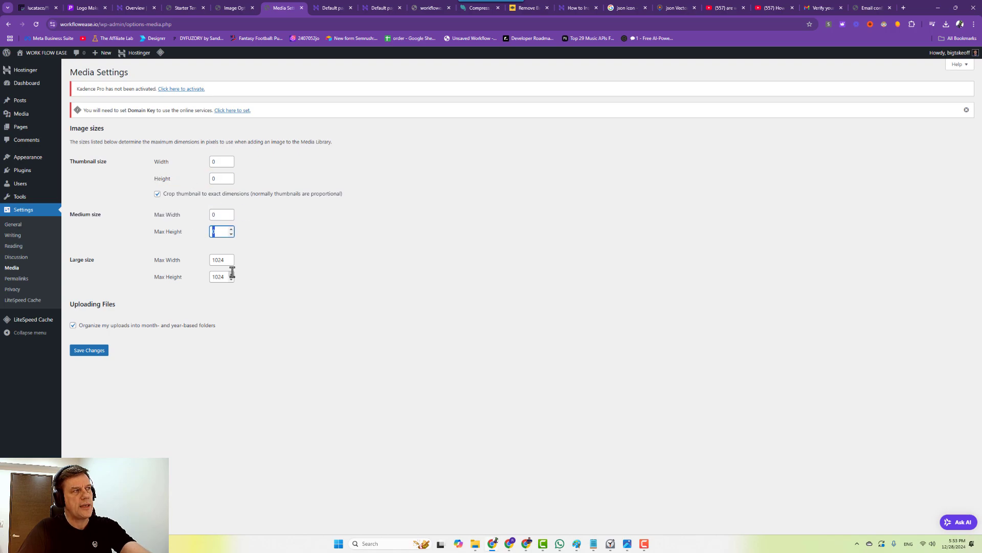
{"action": "left_click_drag", "start_coordinate": [230, 260], "coordinate": [177, 269]}
{"action": "type", "text": "00"}
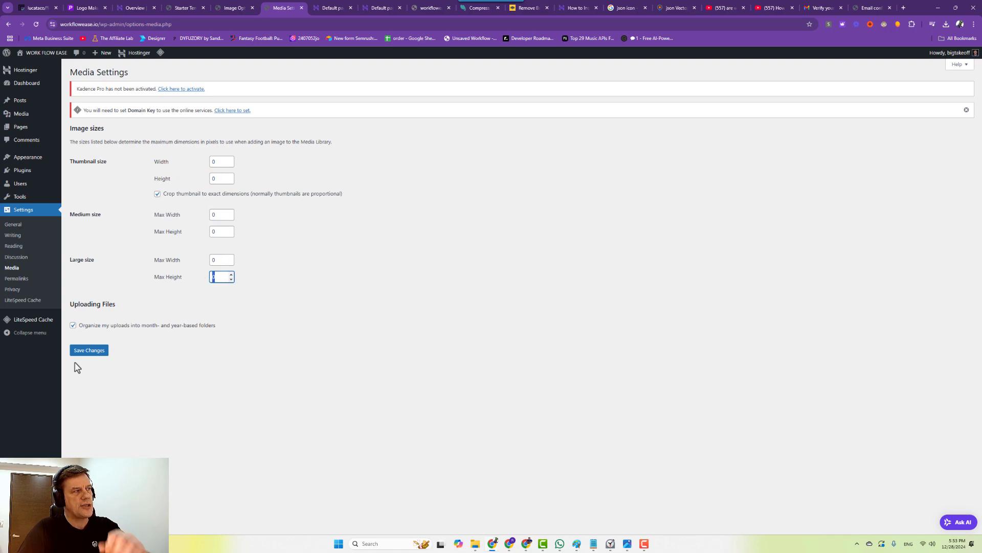
{"action": "left_click", "coordinate": [85, 353]}
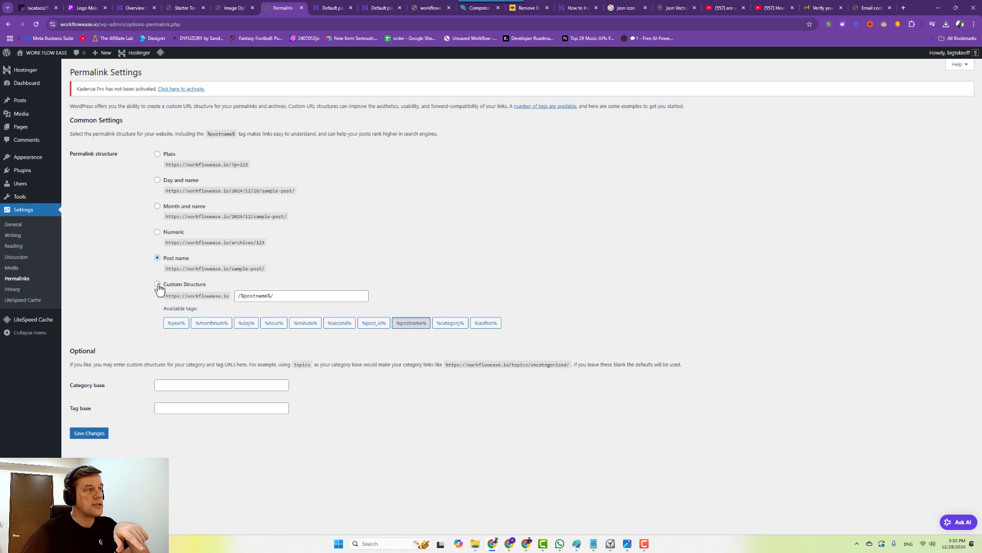
Save the custom permalink structure /%category%/%postname%/, then go to LiteSpeed Image Optimization.
{"action": "left_click", "coordinate": [238, 296]}
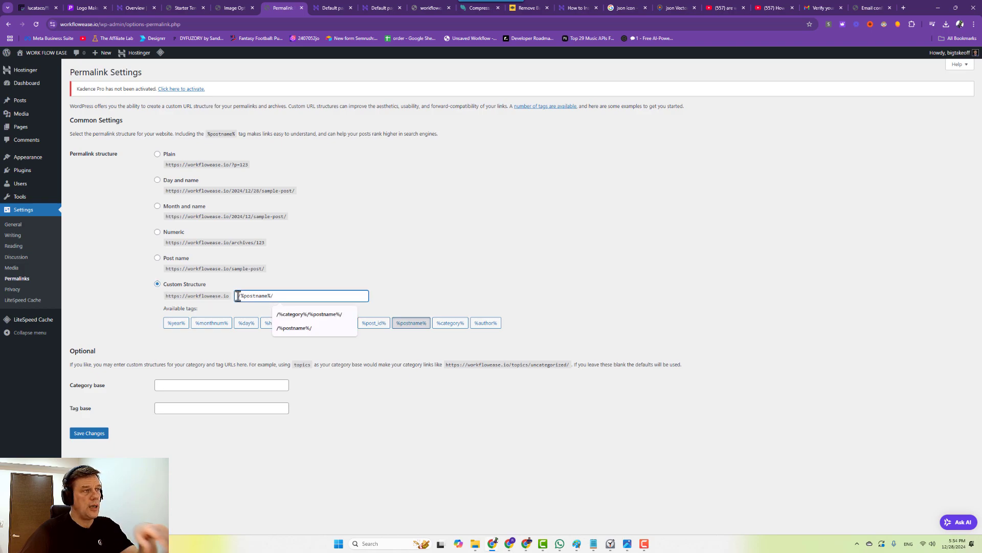
{"action": "left_click", "coordinate": [297, 314]}
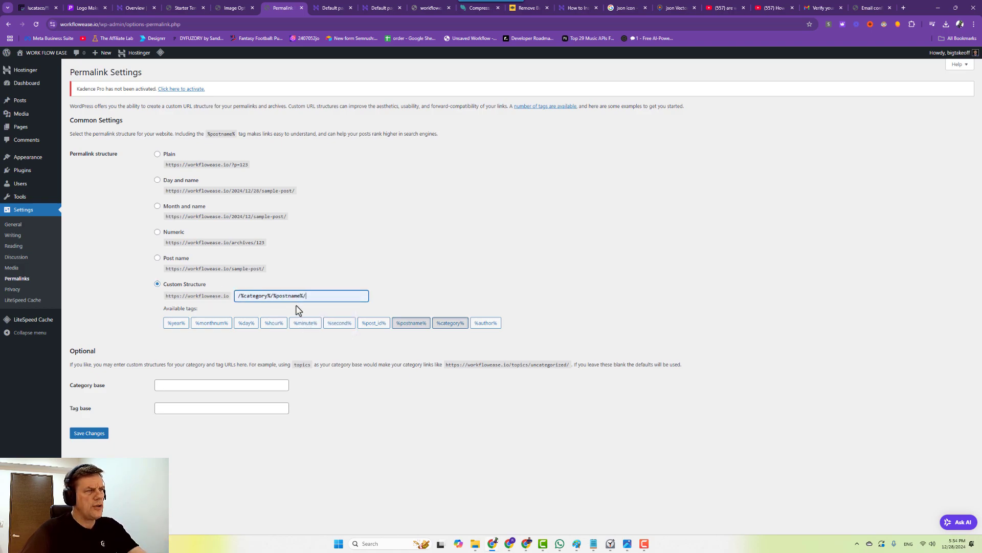
{"action": "left_click", "coordinate": [96, 434]}
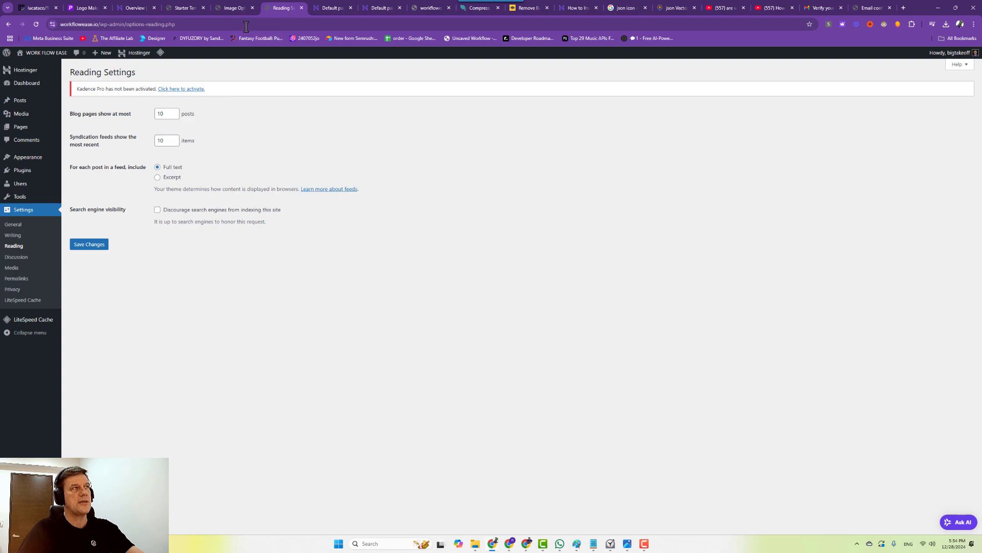
{"action": "left_click", "coordinate": [232, 8]}
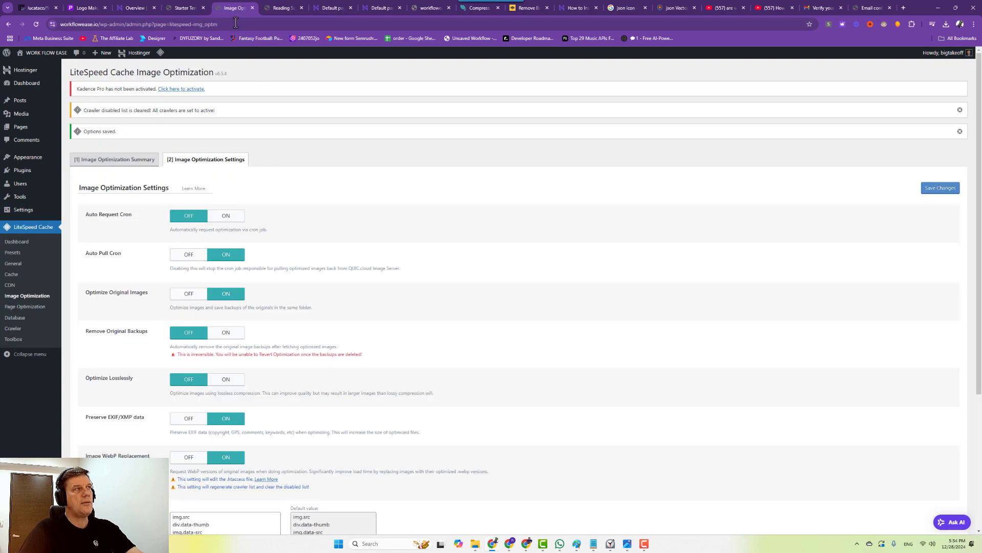
Scroll through the Kadence template gallery showing Redwood, Laurel, Magnolia, Cypress and Cherry designs.
{"action": "left_click", "coordinate": [186, 8]}
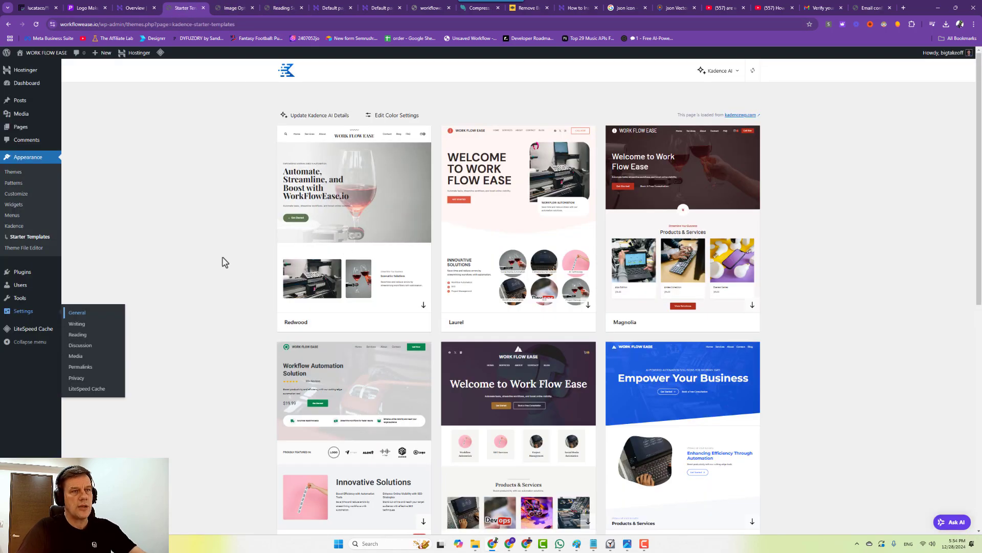
{"action": "scroll", "coordinate": [610, 386], "scroll_direction": "down", "scroll_amount": 2}
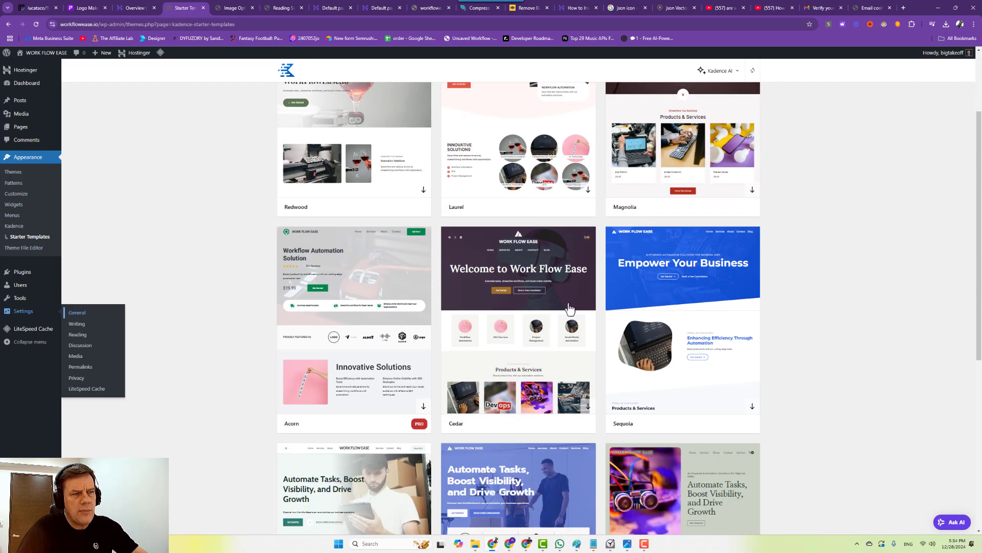
{"action": "scroll", "coordinate": [571, 314], "scroll_direction": "down", "scroll_amount": 3}
{"action": "scroll", "coordinate": [571, 314], "scroll_direction": "down", "scroll_amount": 3}
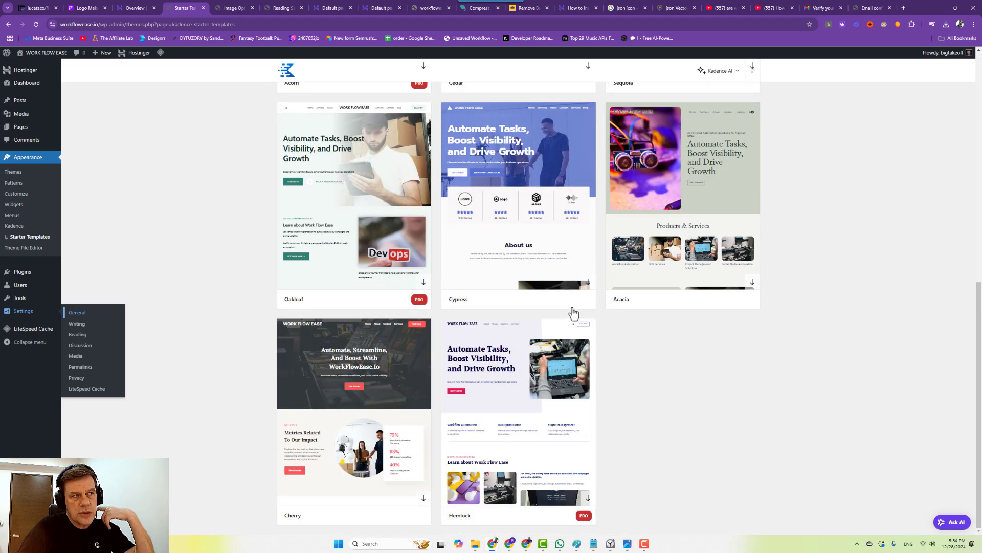
{"action": "scroll", "coordinate": [574, 314], "scroll_direction": "up", "scroll_amount": 3}
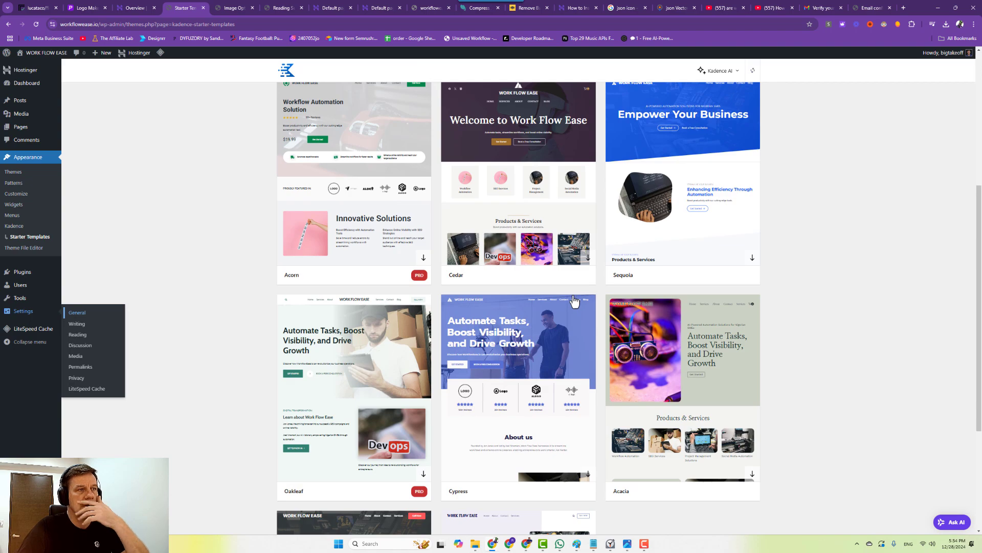
{"action": "scroll", "coordinate": [620, 304], "scroll_direction": "up", "scroll_amount": 2}
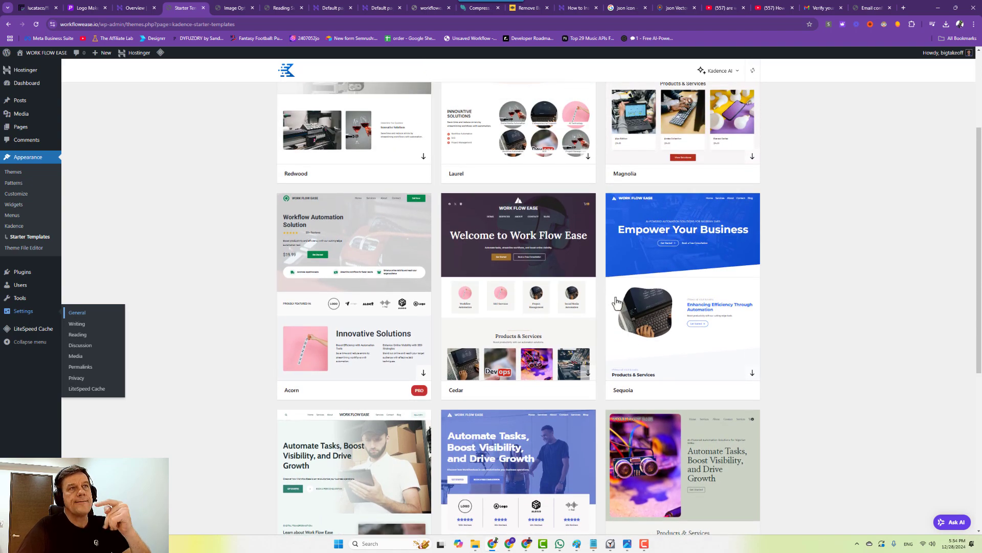
{"action": "scroll", "coordinate": [616, 303], "scroll_direction": "up", "scroll_amount": 2}
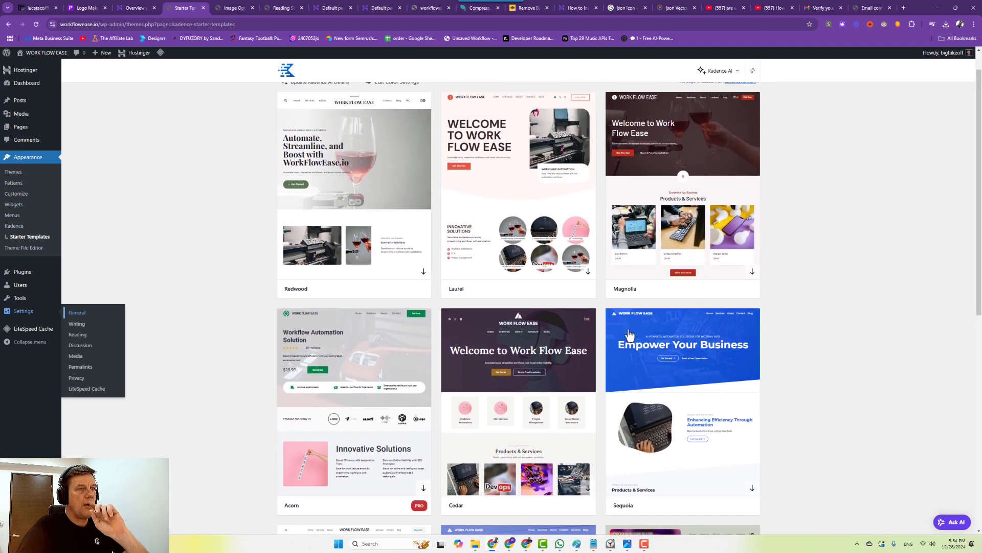
{"action": "scroll", "coordinate": [584, 378], "scroll_direction": "up", "scroll_amount": 1}
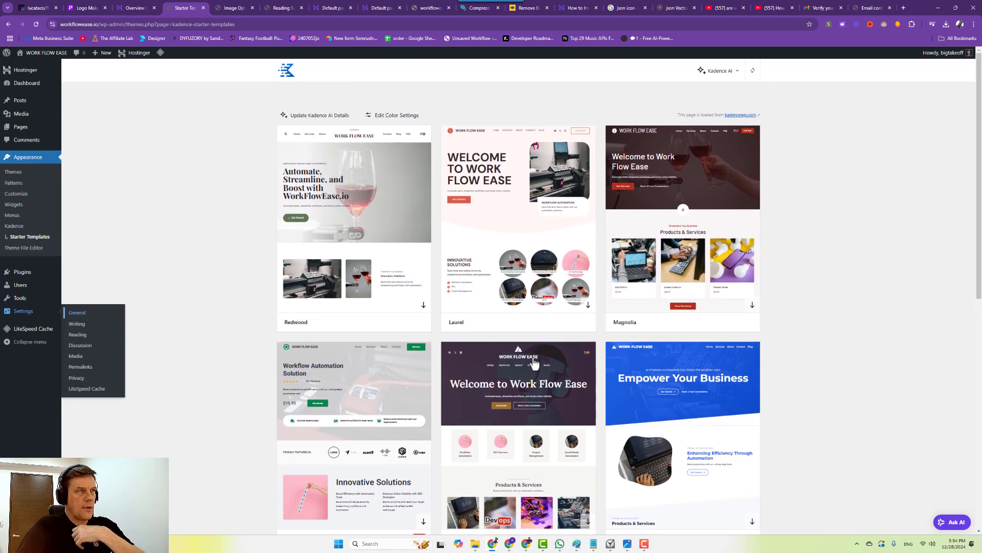
{"action": "scroll", "coordinate": [534, 363], "scroll_direction": "down", "scroll_amount": 5}
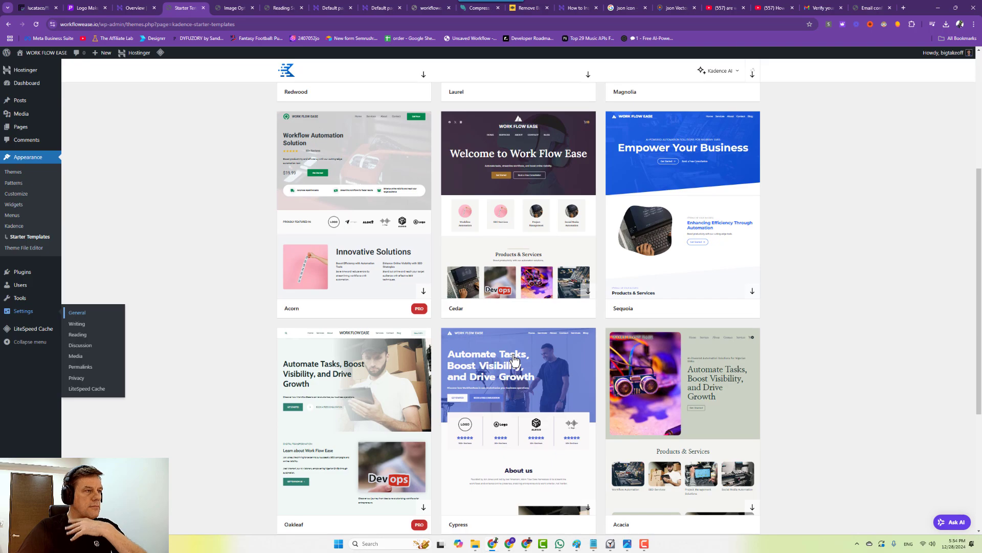
{"action": "scroll", "coordinate": [515, 361], "scroll_direction": "down", "scroll_amount": 2}
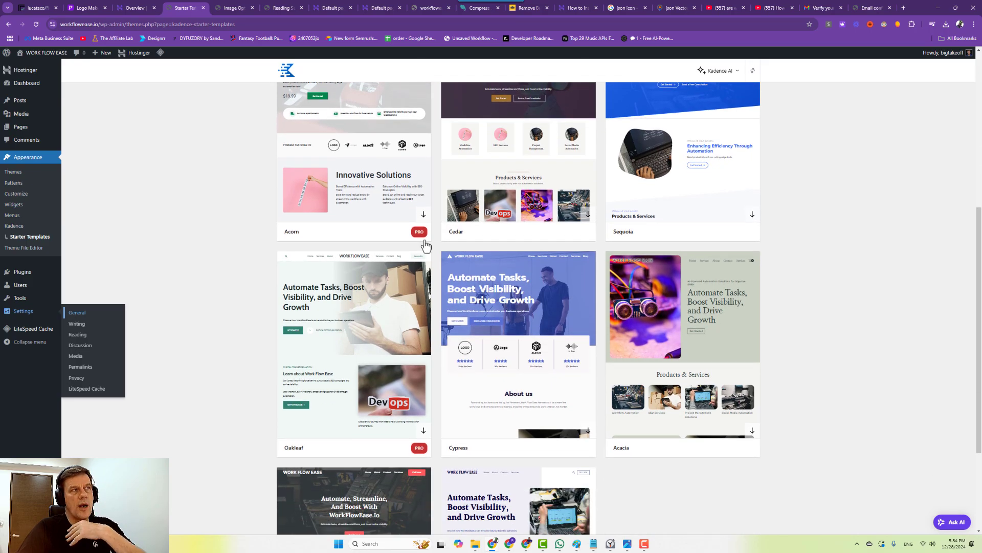
{"action": "scroll", "coordinate": [455, 247], "scroll_direction": "up", "scroll_amount": 2}
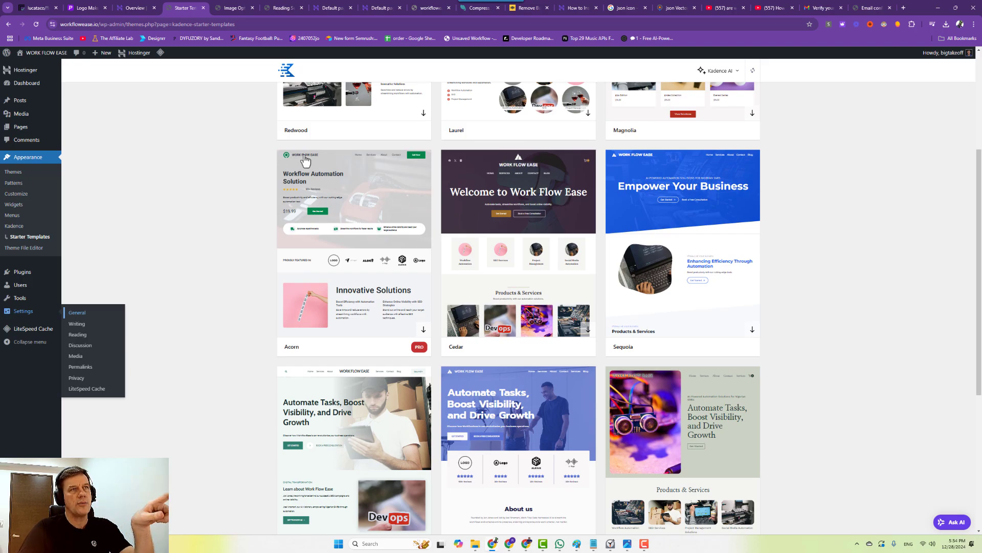
{"action": "scroll", "coordinate": [472, 348], "scroll_direction": "down", "scroll_amount": 5}
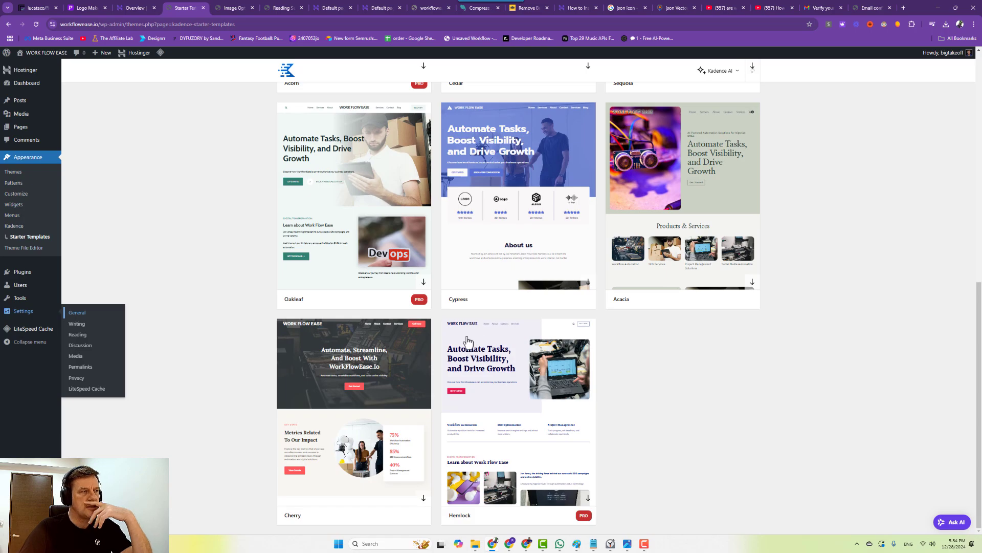
{"action": "scroll", "coordinate": [395, 396], "scroll_direction": "up", "scroll_amount": 9}
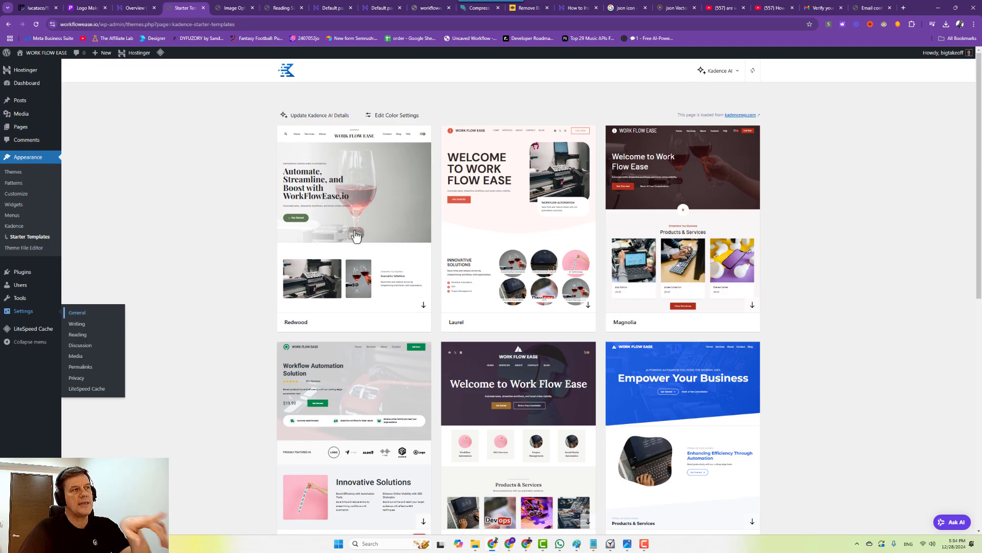
{"action": "scroll", "coordinate": [357, 235], "scroll_direction": "down", "scroll_amount": 3}
{"action": "scroll", "coordinate": [328, 238], "scroll_direction": "up", "scroll_amount": 2}
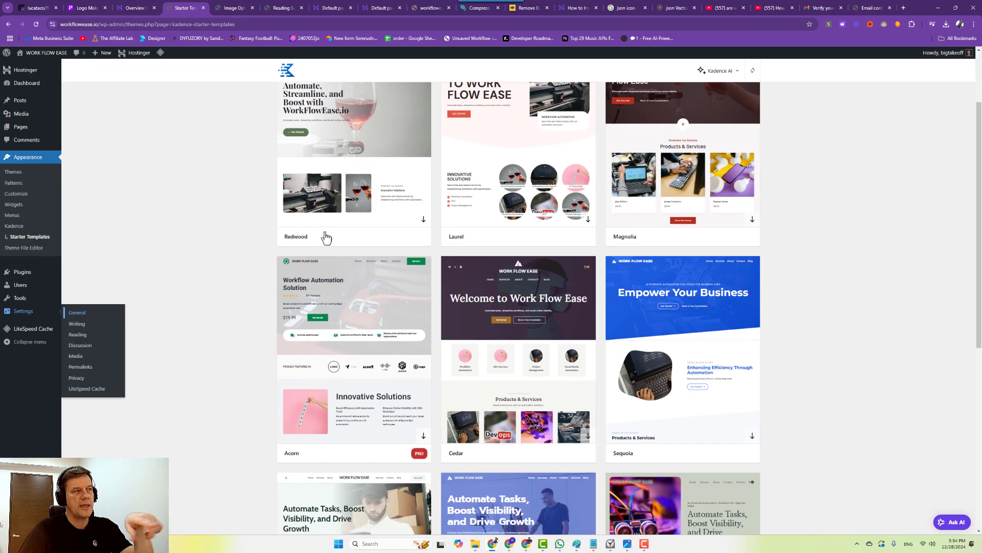
{"action": "scroll", "coordinate": [326, 237], "scroll_direction": "down", "scroll_amount": 6}
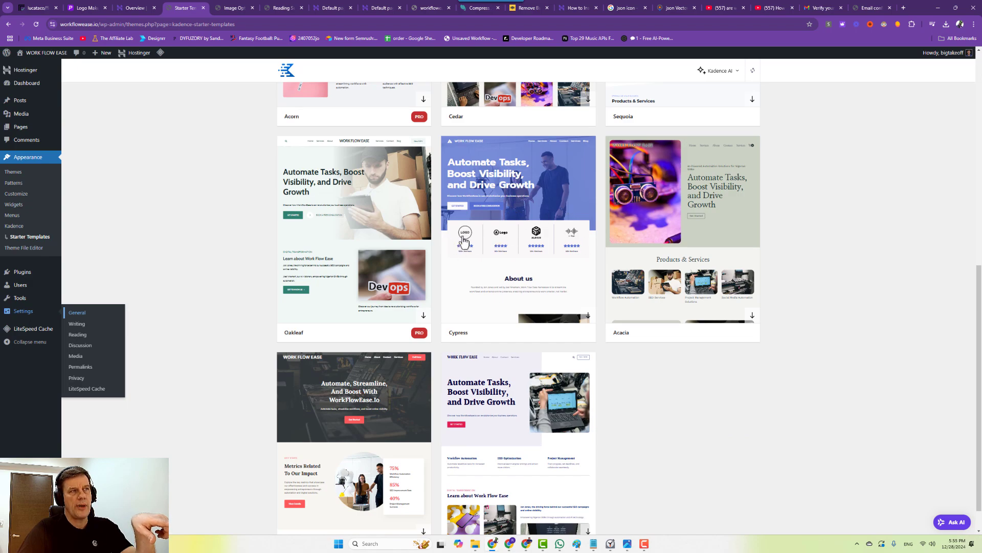
{"action": "scroll", "coordinate": [493, 311], "scroll_direction": "down", "scroll_amount": 1}
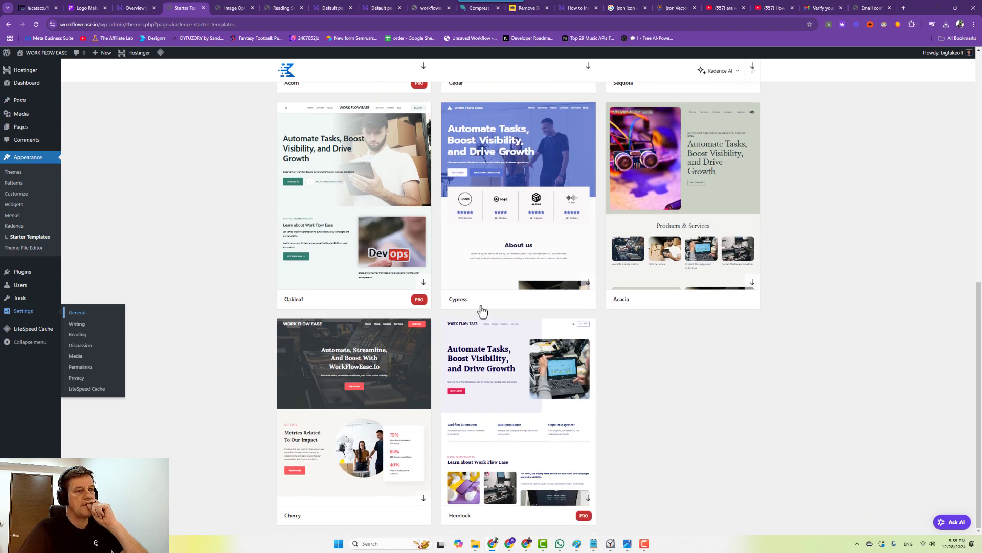
{"action": "scroll", "coordinate": [440, 330], "scroll_direction": "up", "scroll_amount": 9}
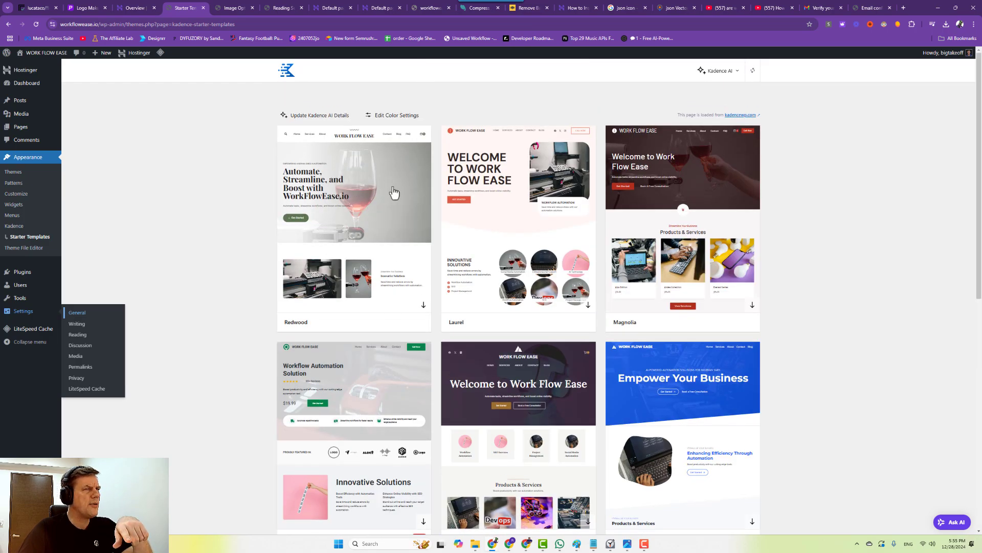
Open the Redwood template and bring up its Highlight Color picker under Style Starter.
{"action": "left_click", "coordinate": [372, 196]}
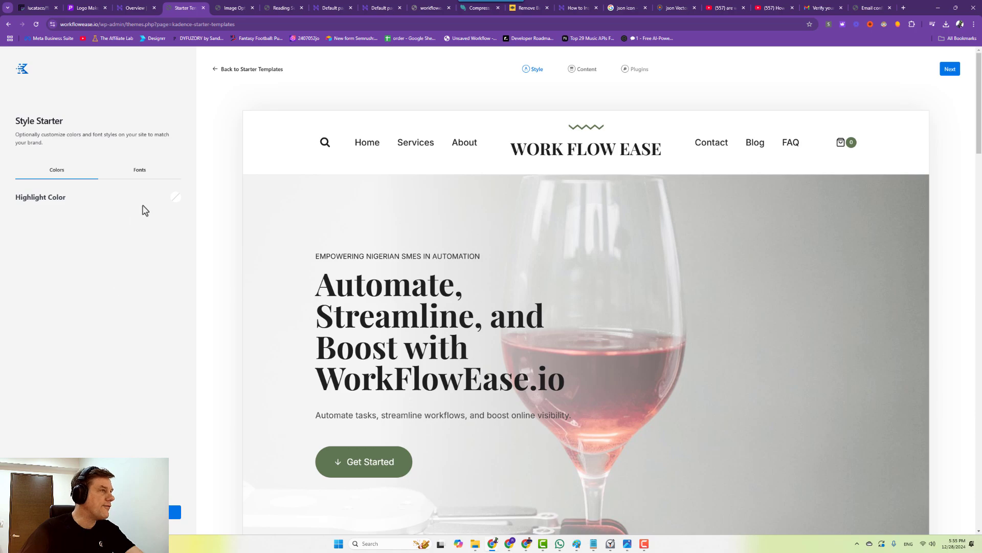
{"action": "left_click", "coordinate": [175, 199]}
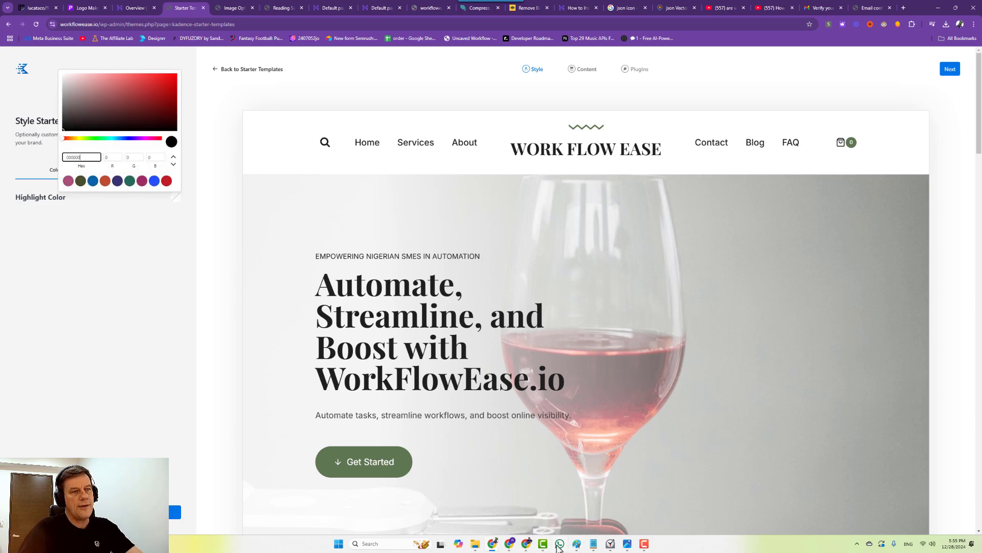
{"action": "mouse_move", "coordinate": [488, 548]}
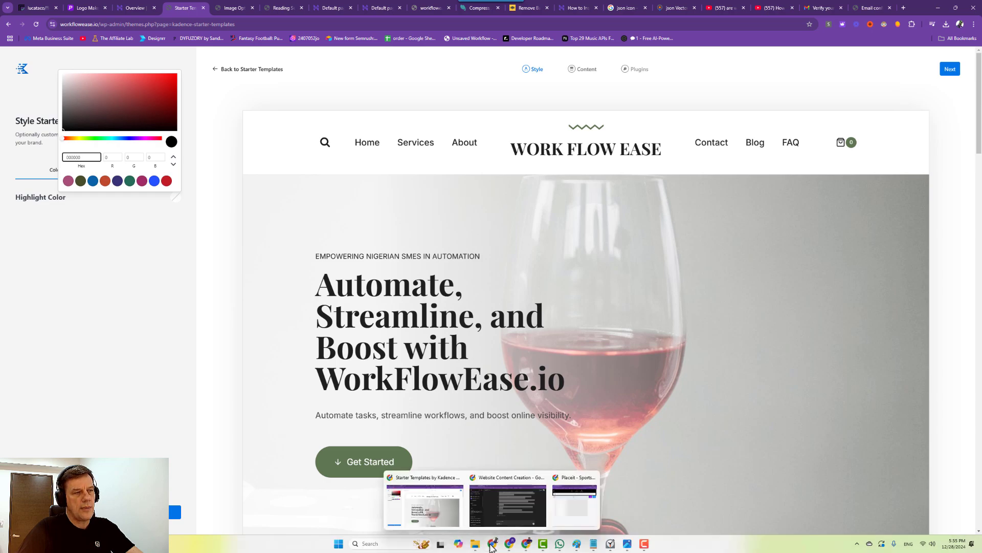
{"action": "left_click", "coordinate": [453, 523]}
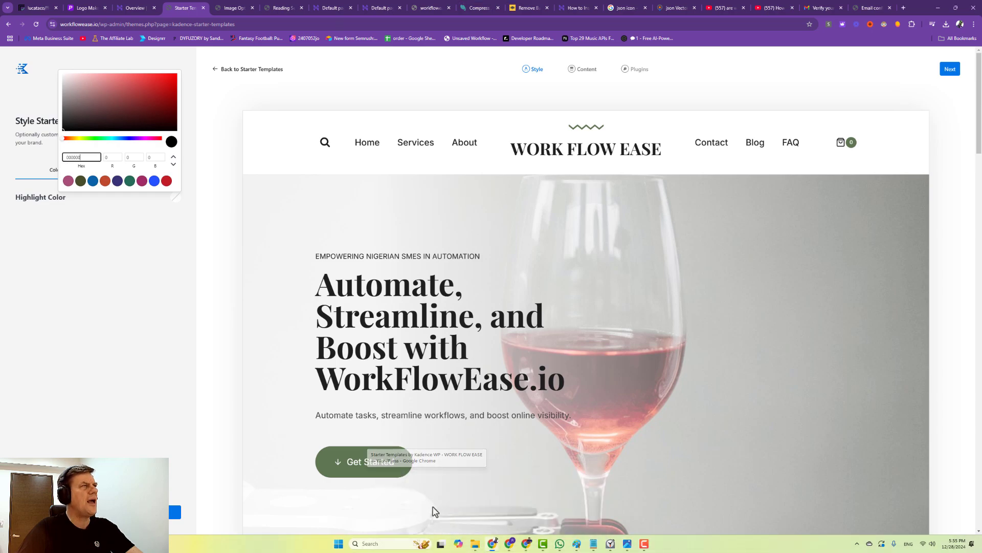
{"action": "left_click", "coordinate": [85, 8]}
Check the Hostinger, LiteSpeed, preview and Placeit tabs, then bring up the Kadence WP downloads window.
{"action": "left_click", "coordinate": [126, 9]}
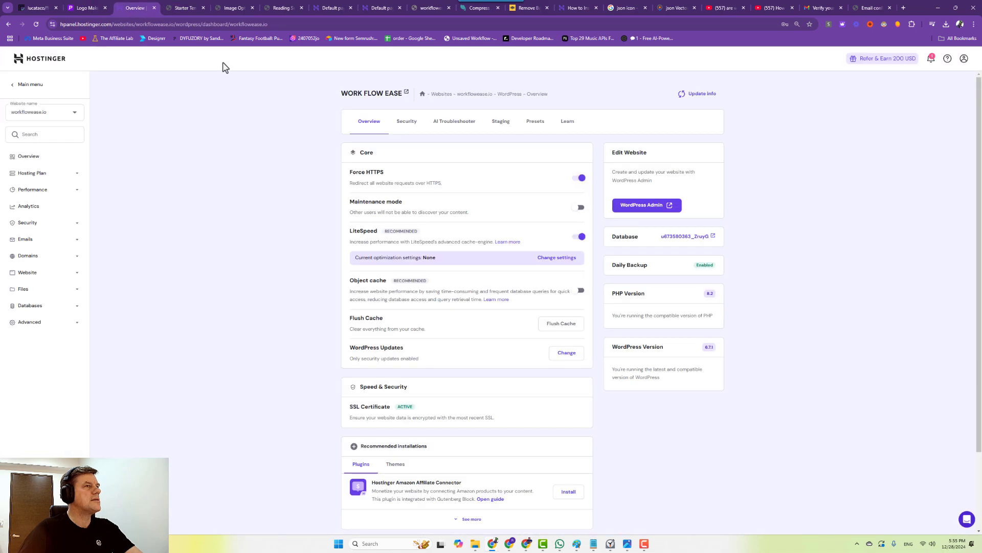
{"action": "left_click", "coordinate": [183, 8]}
{"action": "left_click", "coordinate": [230, 7]}
{"action": "left_click", "coordinate": [192, 7]}
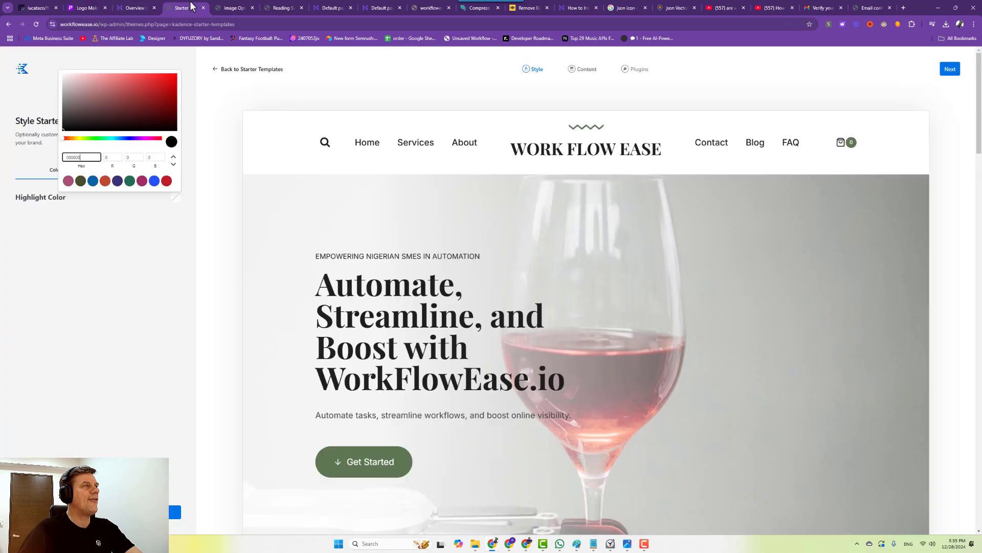
{"action": "left_click", "coordinate": [331, 7]}
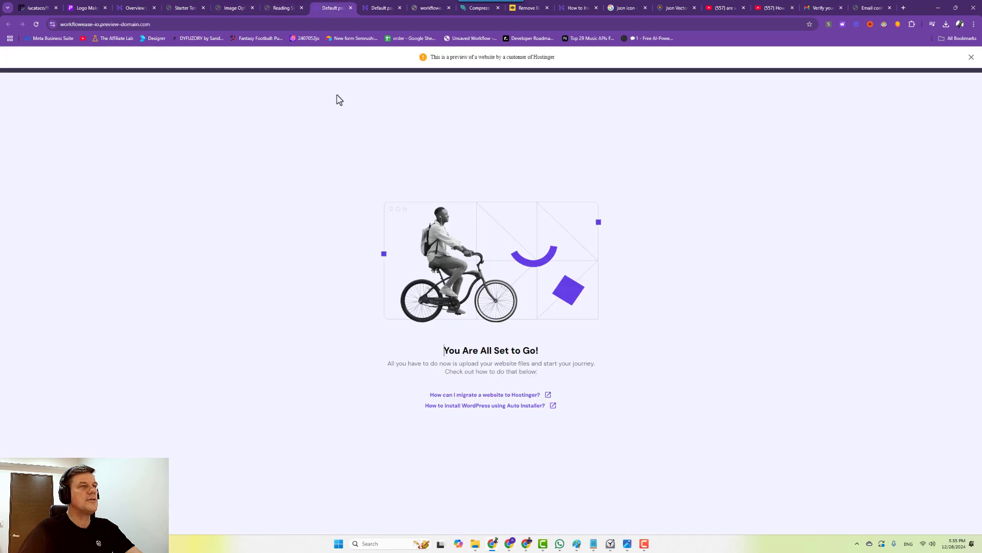
{"action": "left_click", "coordinate": [72, 5]}
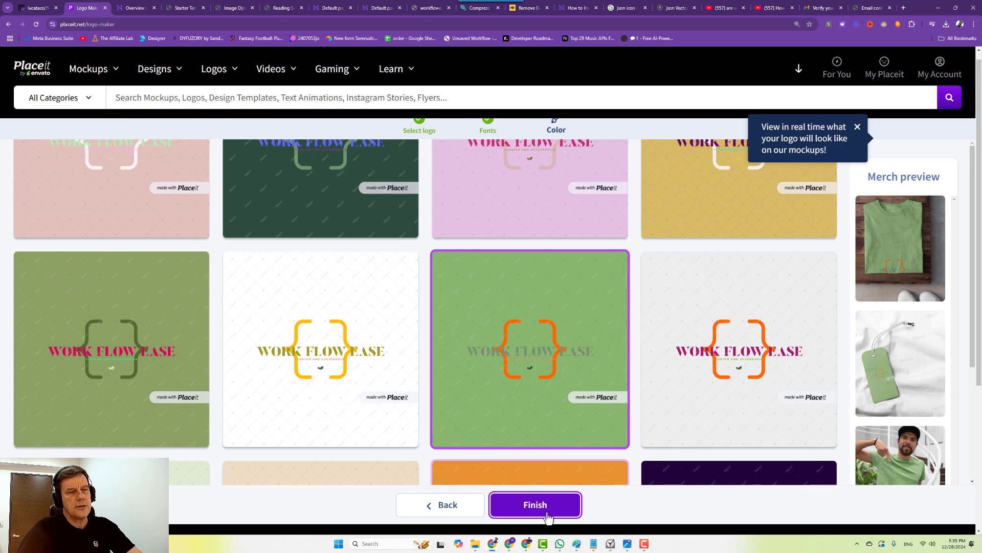
{"action": "left_click", "coordinate": [513, 543]}
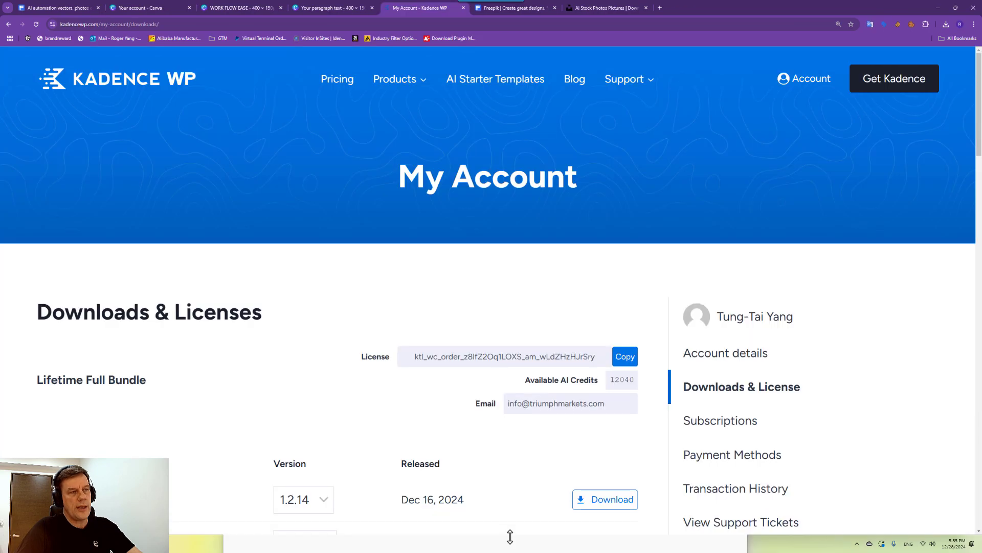
In the WORK FLOW EASE Canva design, open a custom colour picker for the teal dots text.
{"action": "left_click", "coordinate": [142, 9]}
{"action": "left_click", "coordinate": [230, 8]}
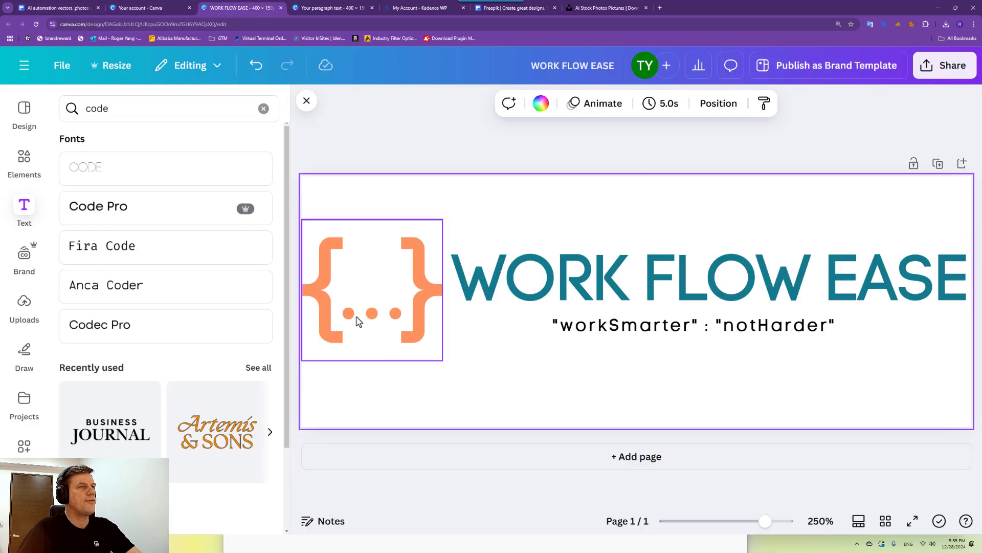
{"action": "left_click", "coordinate": [512, 293]}
{"action": "left_click", "coordinate": [519, 103]}
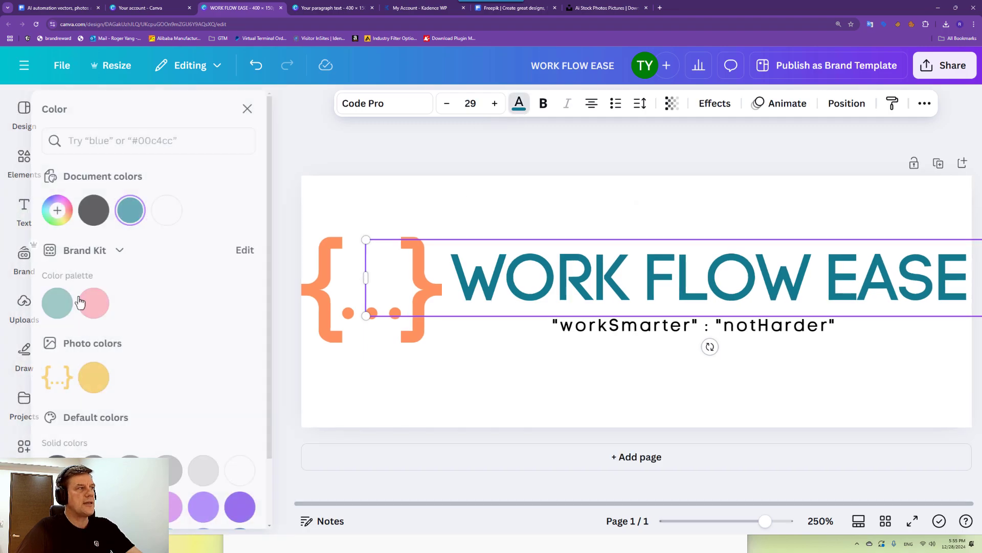
{"action": "left_click", "coordinate": [147, 214]}
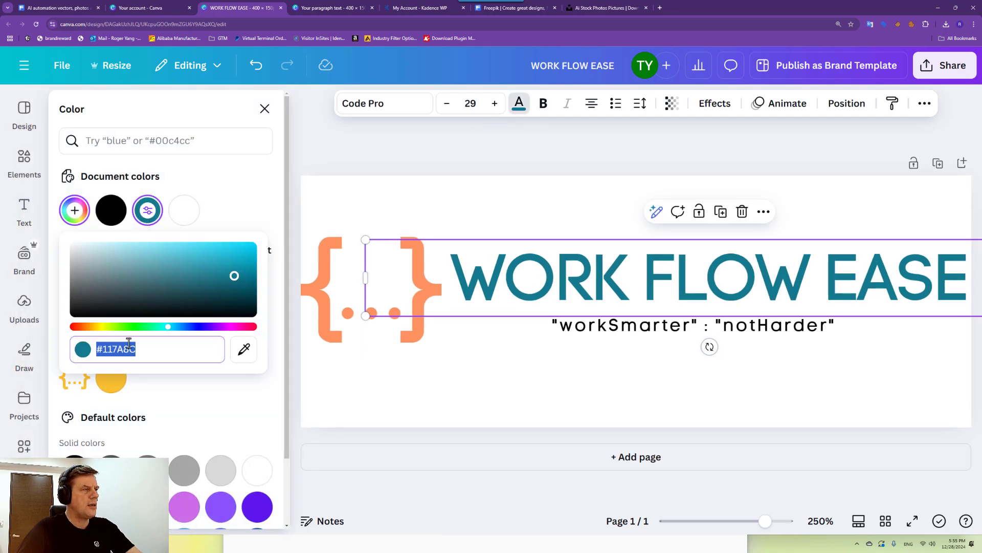
Bring the Placeit window forward and check the Hostinger setup, image generation and logo maker tabs.
{"action": "left_click", "coordinate": [166, 541]}
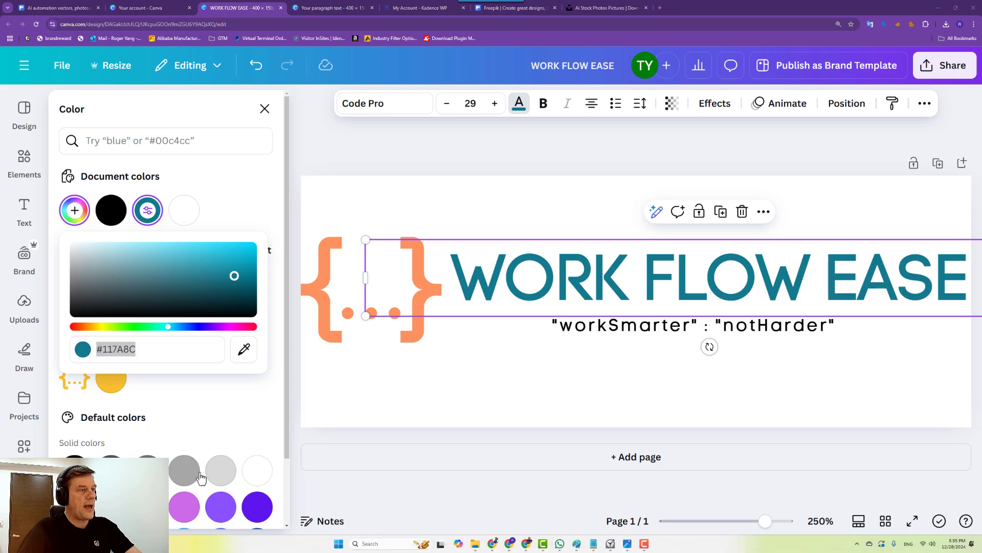
{"action": "mouse_move", "coordinate": [495, 545]}
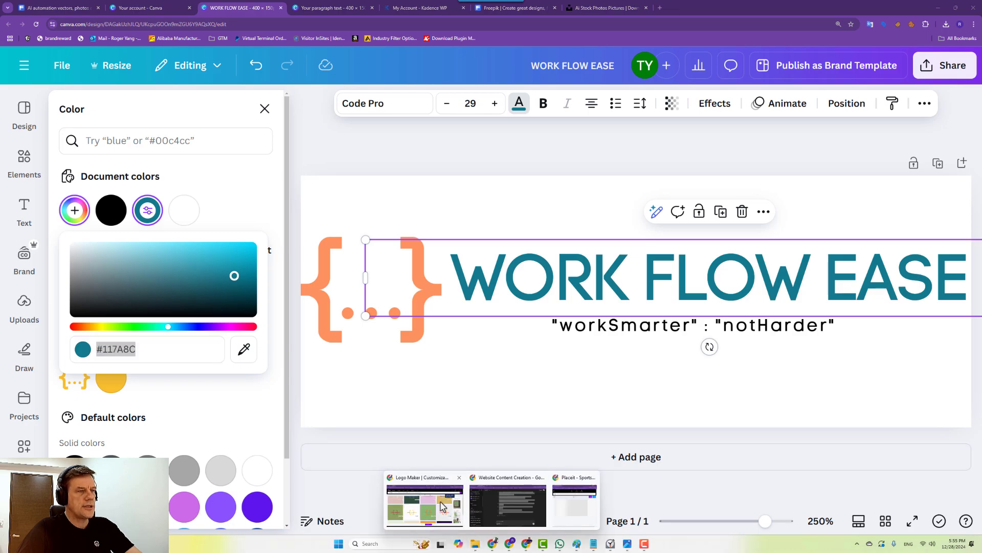
{"action": "left_click", "coordinate": [443, 506]}
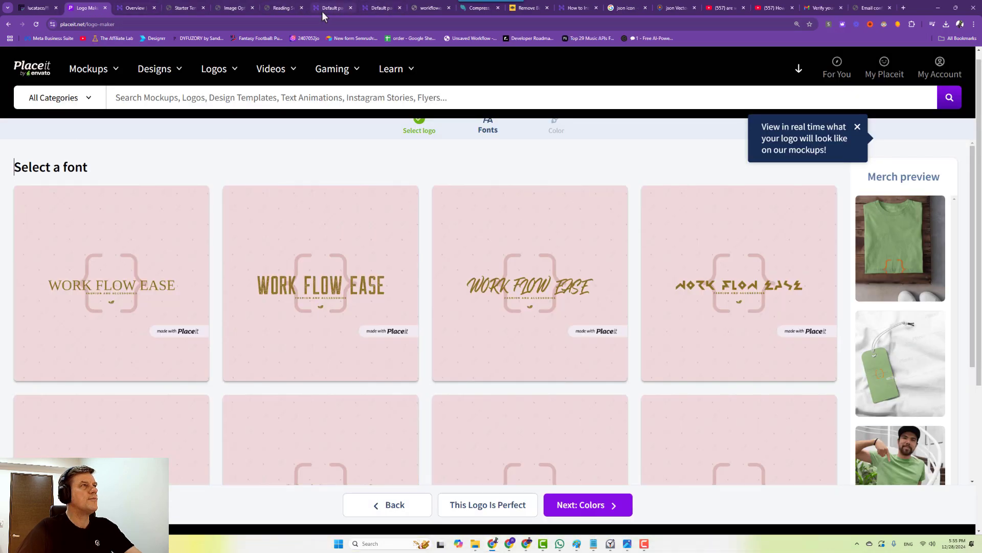
{"action": "left_click", "coordinate": [322, 12]}
{"action": "left_click", "coordinate": [377, 12]}
{"action": "left_click", "coordinate": [36, 7]}
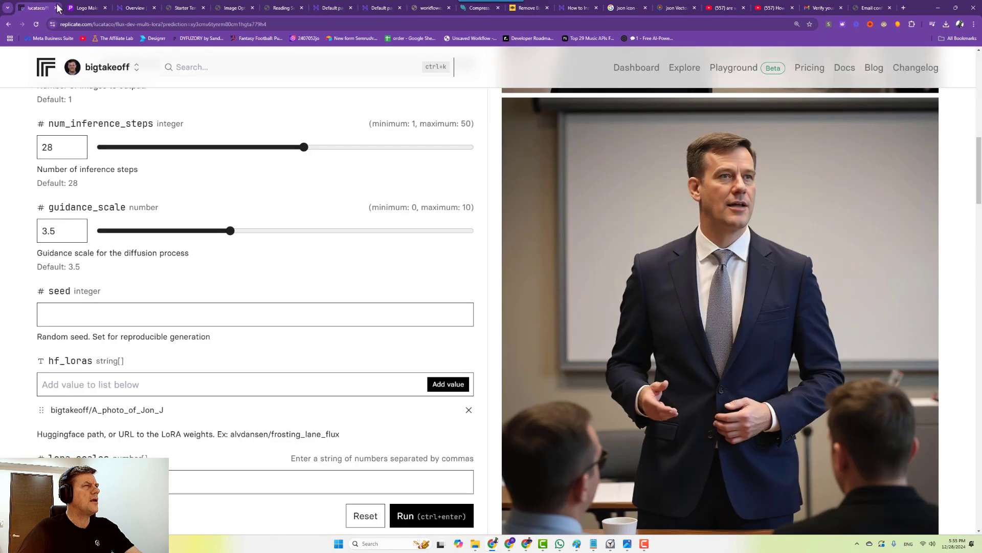
{"action": "left_click", "coordinate": [85, 8]}
{"action": "left_click", "coordinate": [134, 8]}
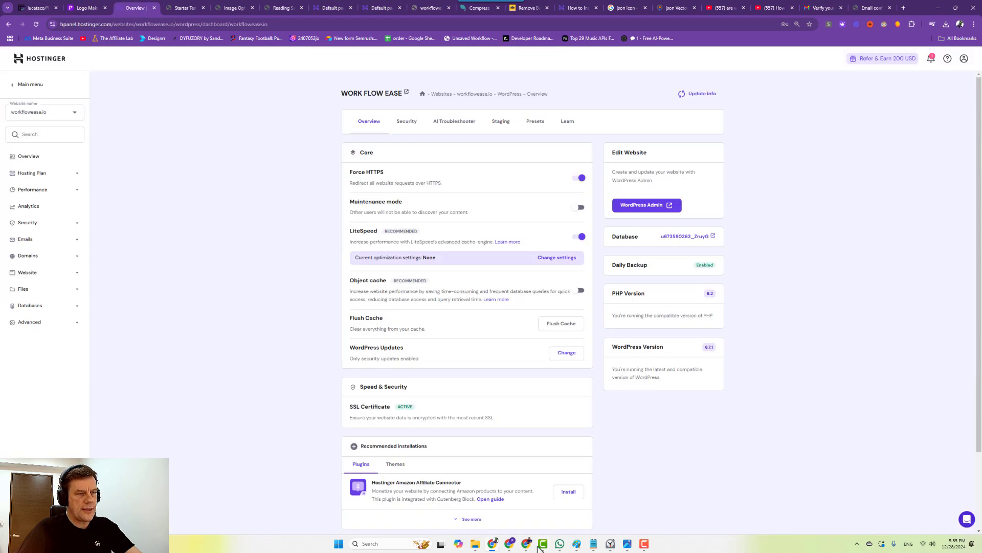
Glance at the ChatGPT website content chat, then return to the Kadence Starter Templates page.
{"action": "mouse_move", "coordinate": [492, 545]}
{"action": "left_click", "coordinate": [506, 512]}
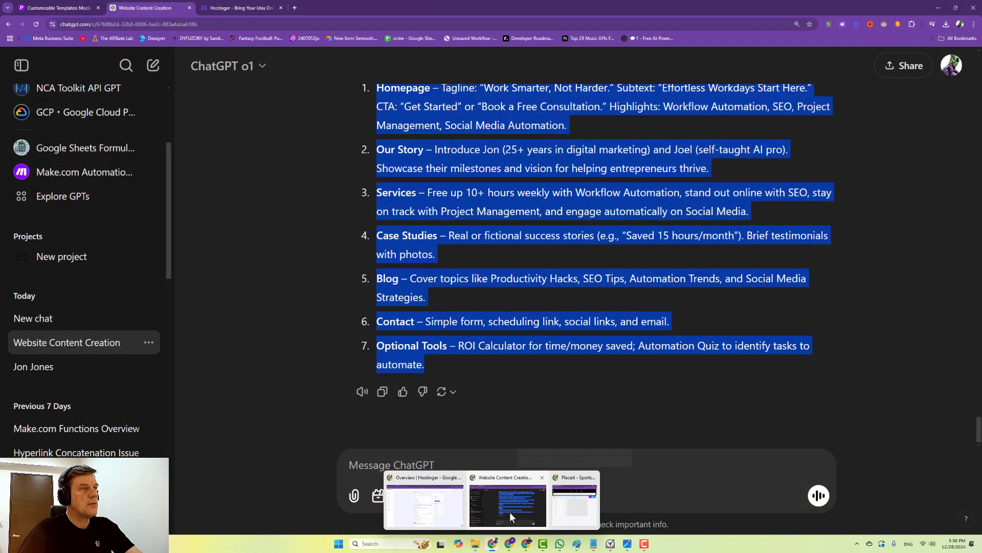
{"action": "left_click", "coordinate": [510, 512]}
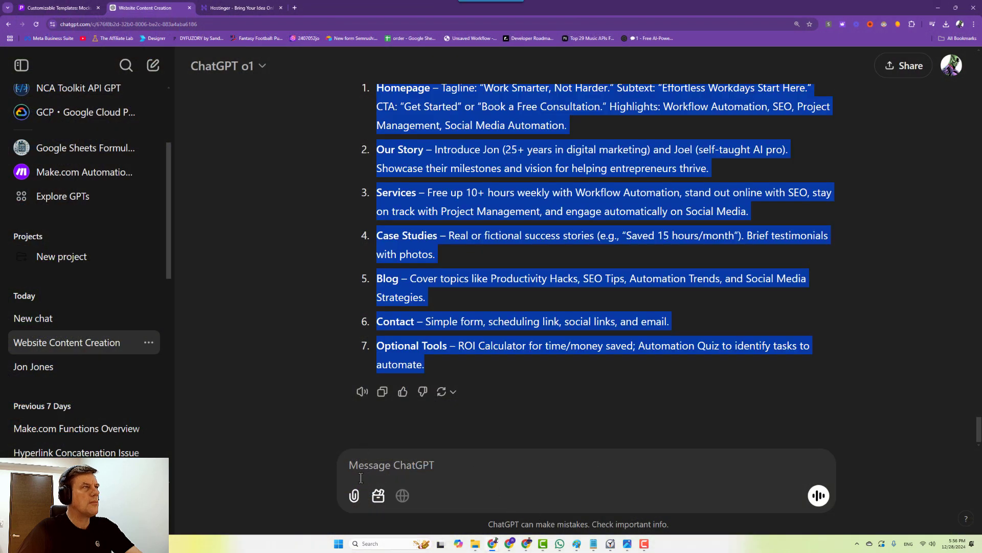
{"action": "mouse_move", "coordinate": [495, 544]}
{"action": "left_click", "coordinate": [436, 505]}
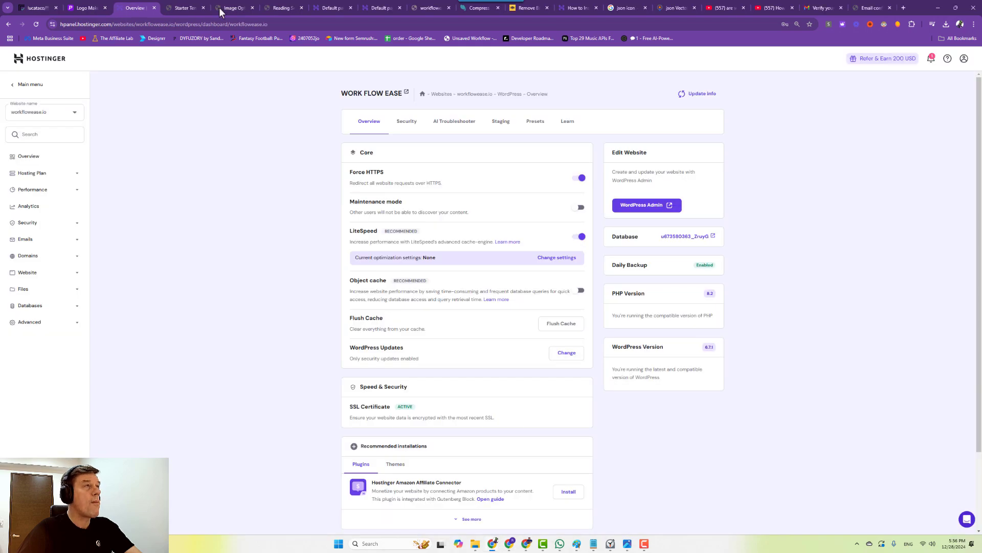
{"action": "left_click", "coordinate": [177, 8]}
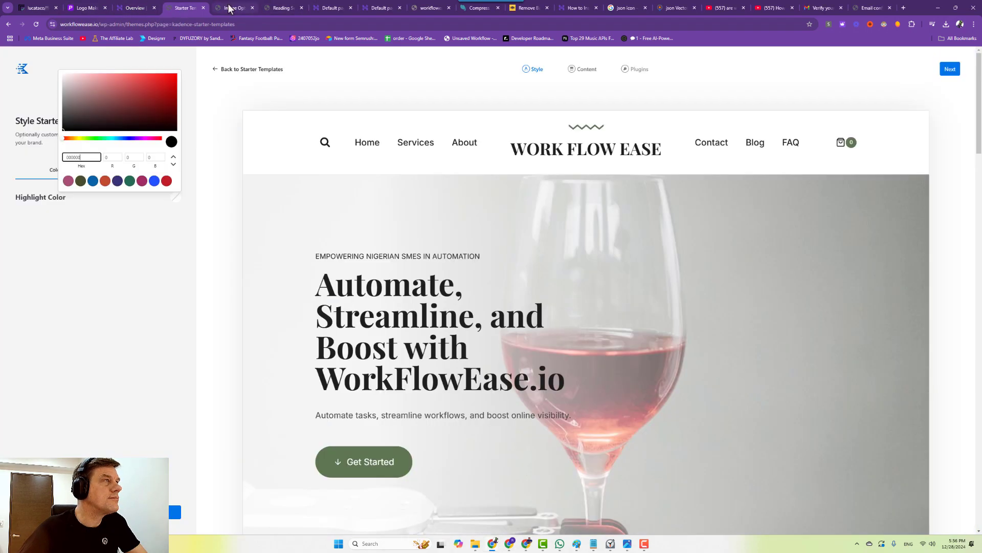
Choose the teal highlight swatch and the Josefin Sans & Lato font pair, then continue to Content.
{"action": "left_click", "coordinate": [93, 180]}
{"action": "left_click", "coordinate": [118, 331]}
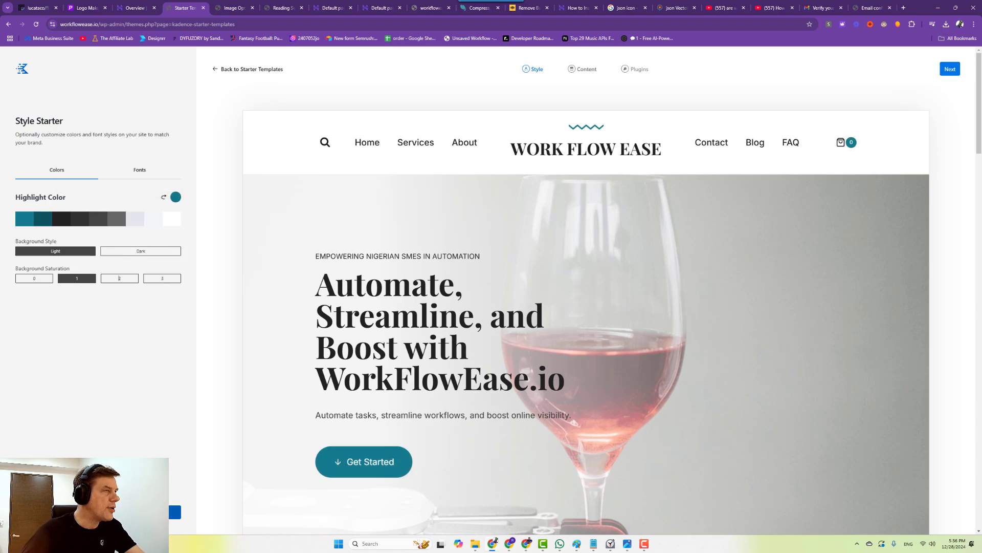
{"action": "left_click", "coordinate": [140, 171]}
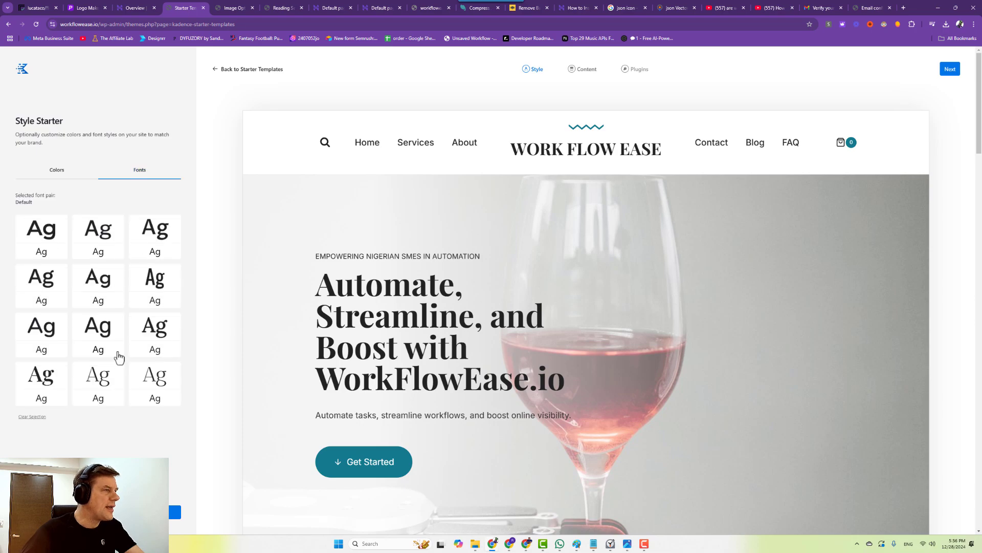
{"action": "left_click", "coordinate": [167, 290]}
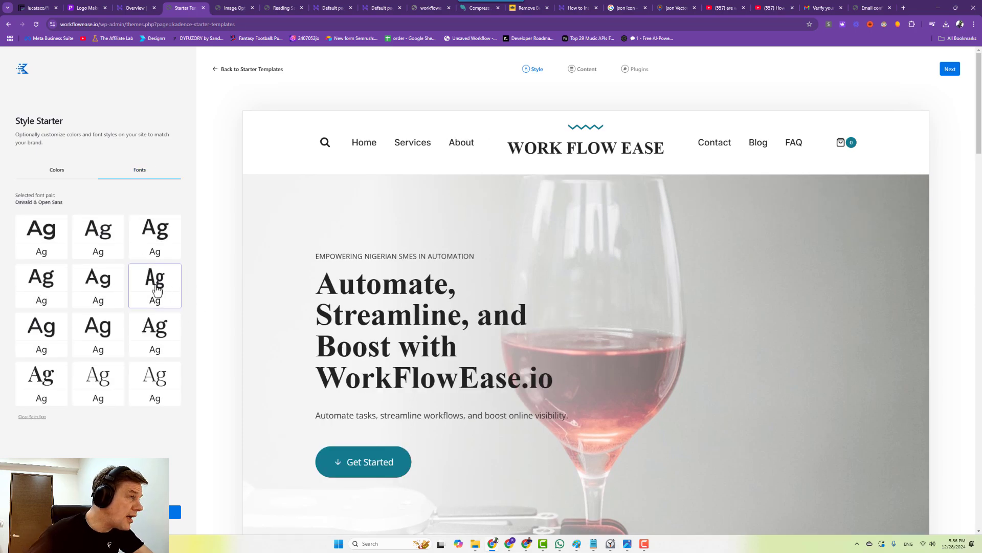
{"action": "left_click", "coordinate": [97, 284]}
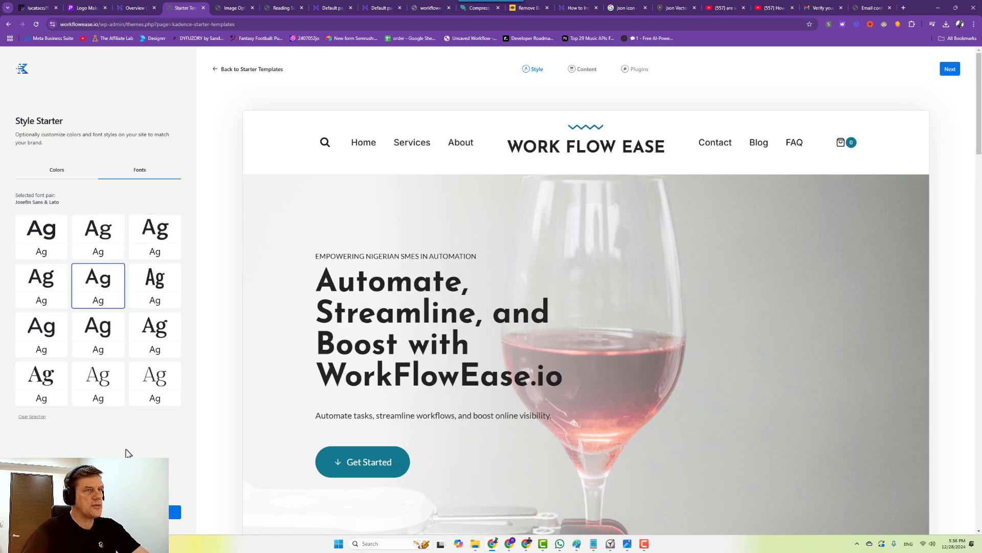
{"action": "left_click", "coordinate": [175, 511]}
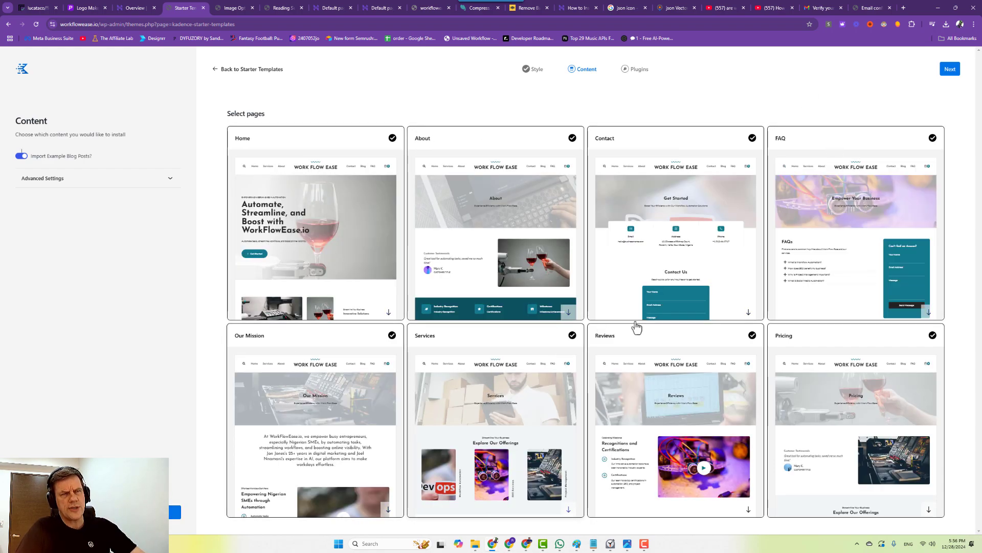
Exclude the Reviews, Pricing and FAQ pages from the template import.
{"action": "left_click", "coordinate": [751, 336]}
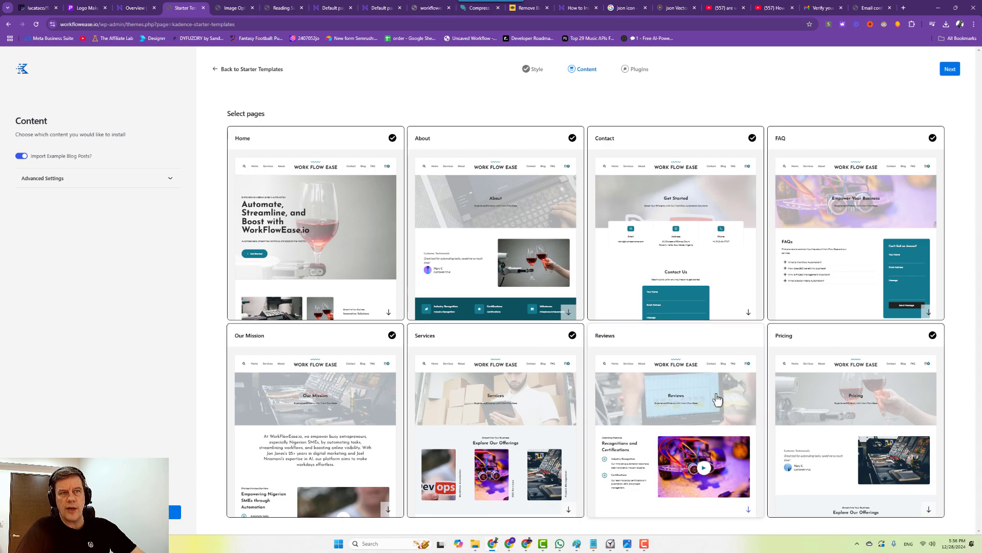
{"action": "left_click", "coordinate": [928, 340]}
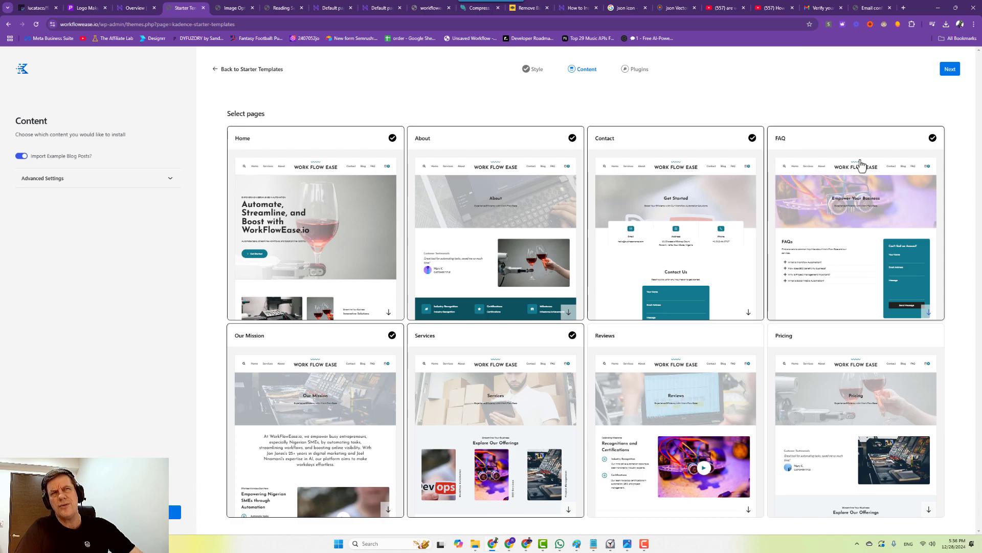
{"action": "left_click", "coordinate": [933, 145]}
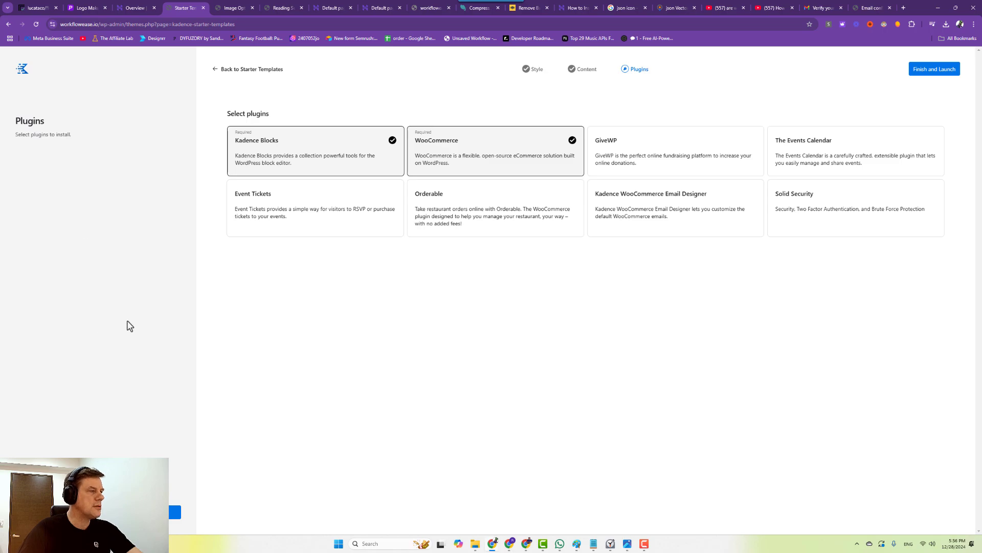
{"action": "left_click", "coordinate": [586, 70]}
Turn off example products, add Kadence WooCommerce Email Designer, and start the import.
{"action": "left_click", "coordinate": [71, 178]}
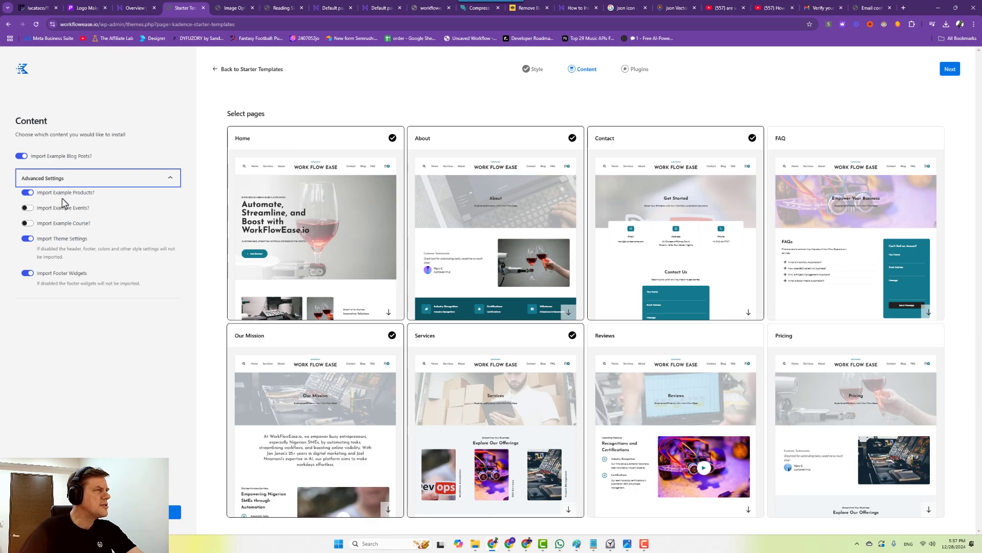
{"action": "left_click", "coordinate": [25, 194]}
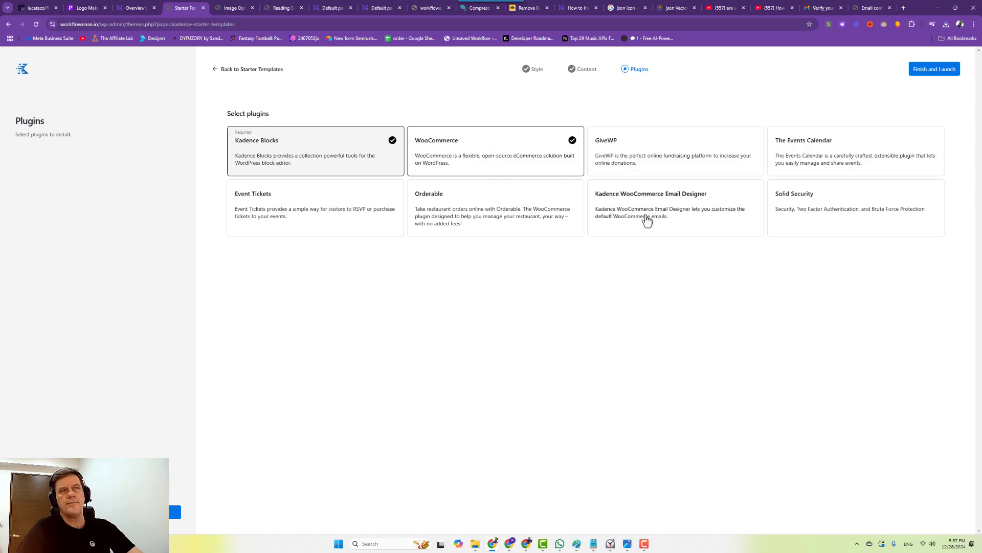
{"action": "left_click", "coordinate": [727, 204]}
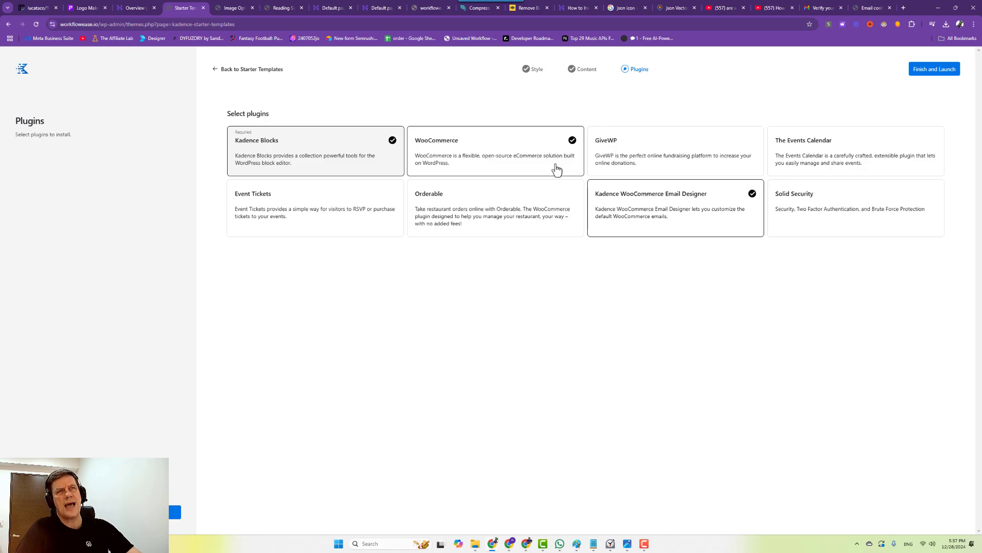
{"action": "left_click", "coordinate": [156, 512]}
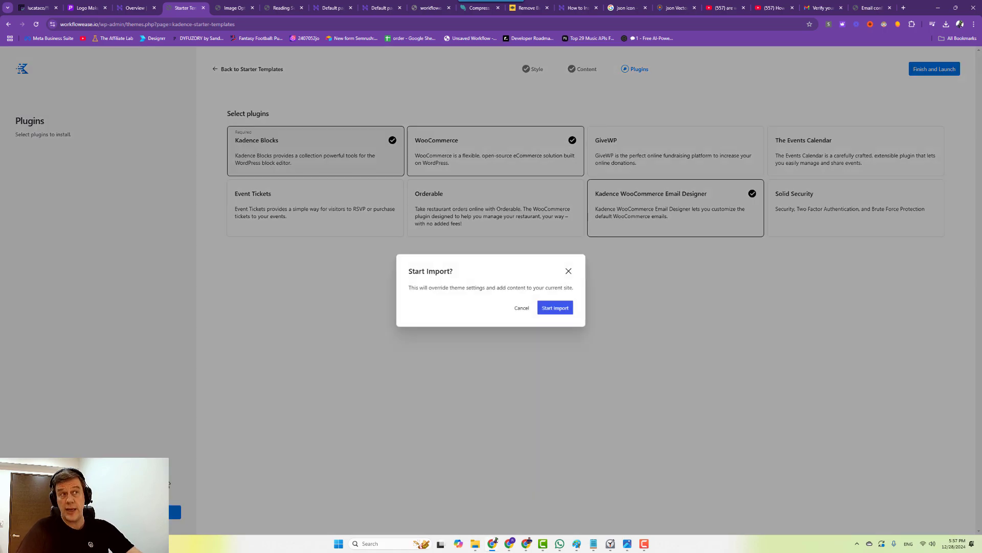
{"action": "left_click", "coordinate": [555, 309]}
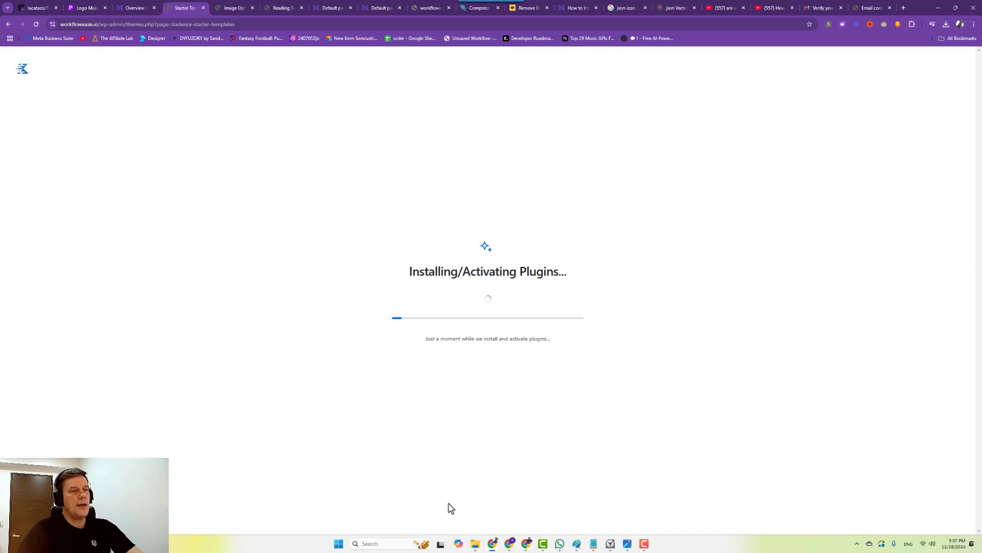
While plugins install and example posts import, bring up the Notepad social links notes.
{"action": "mouse_move", "coordinate": [475, 547]}
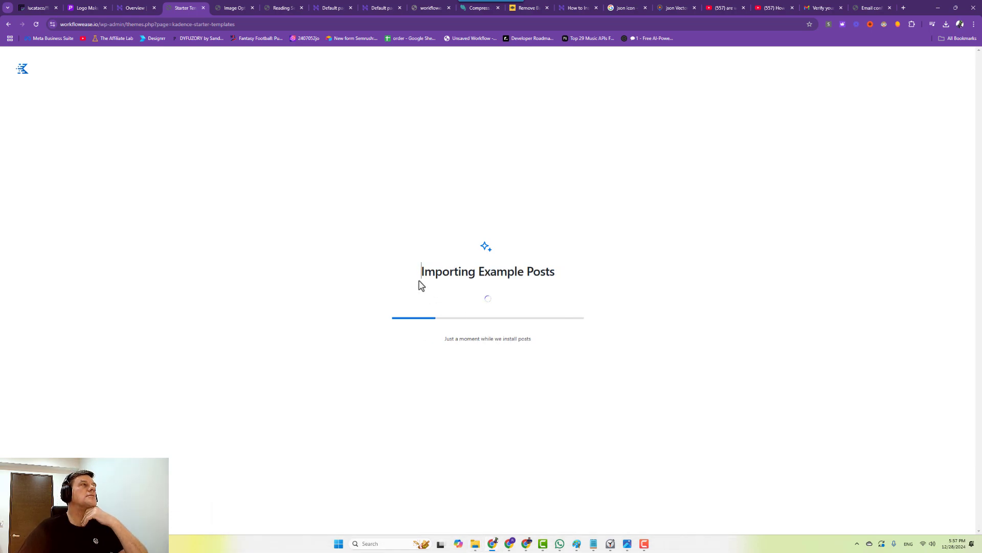
{"action": "mouse_move", "coordinate": [554, 548]}
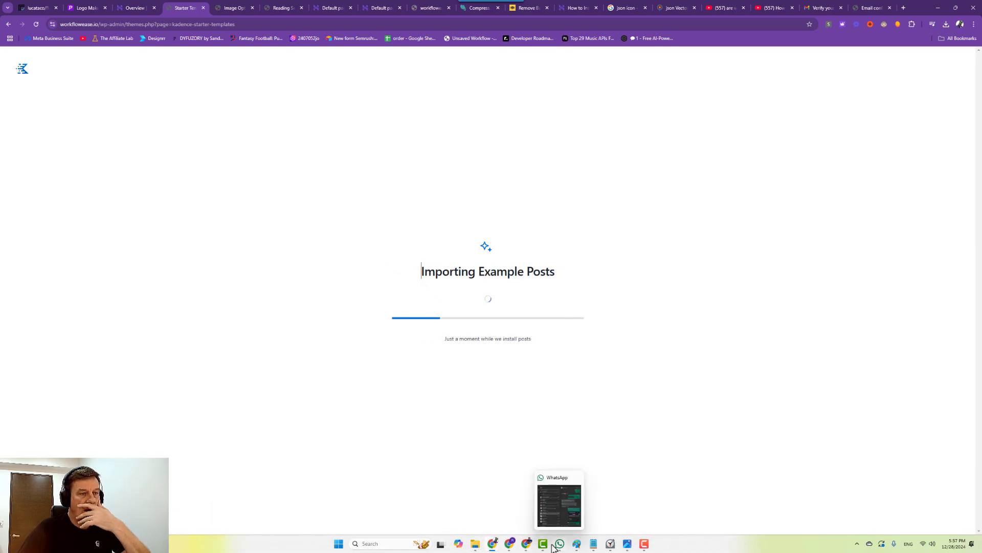
{"action": "mouse_move", "coordinate": [594, 545]}
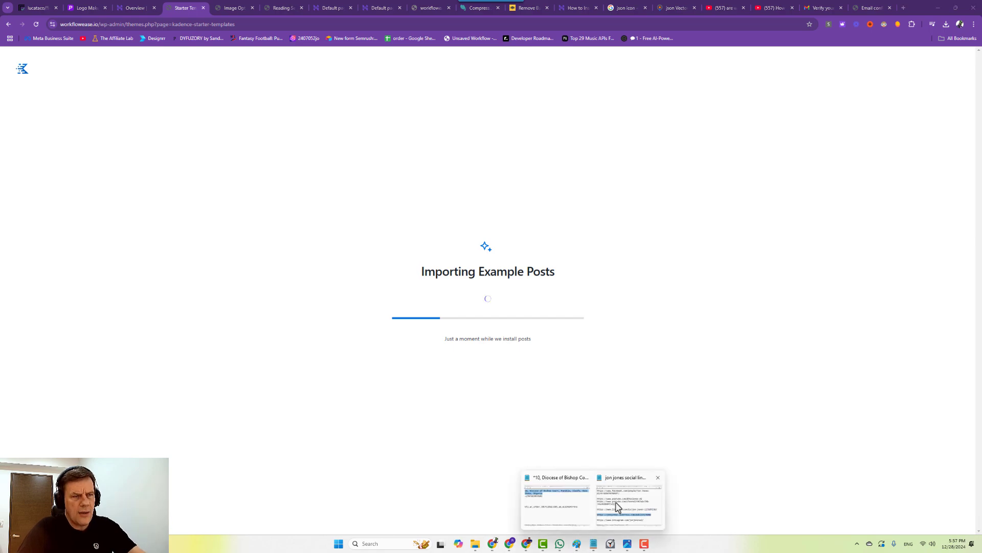
{"action": "left_click", "coordinate": [617, 506]}
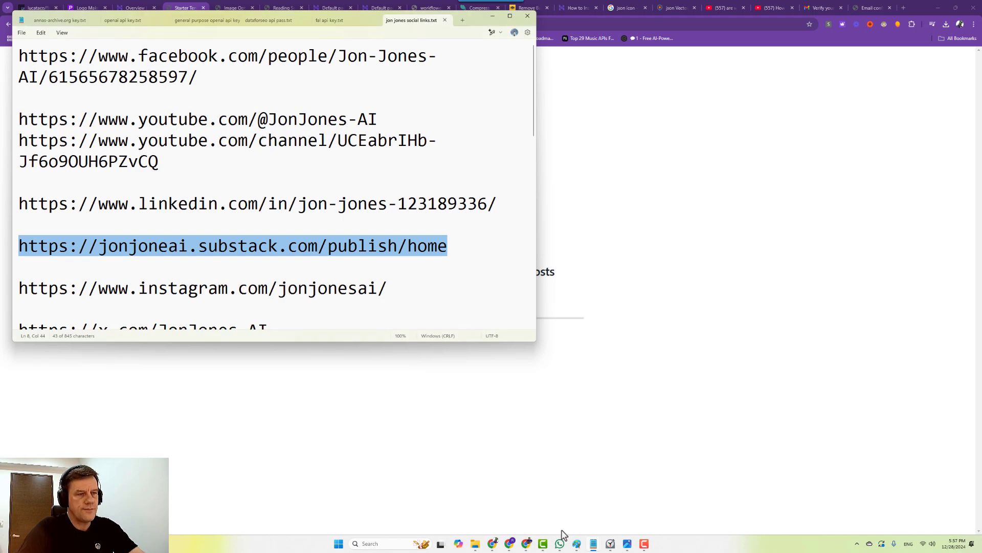
Paste teal colour code #117a8c below the phone number in the contact notes, then return to Canva.
{"action": "left_click", "coordinate": [570, 509]}
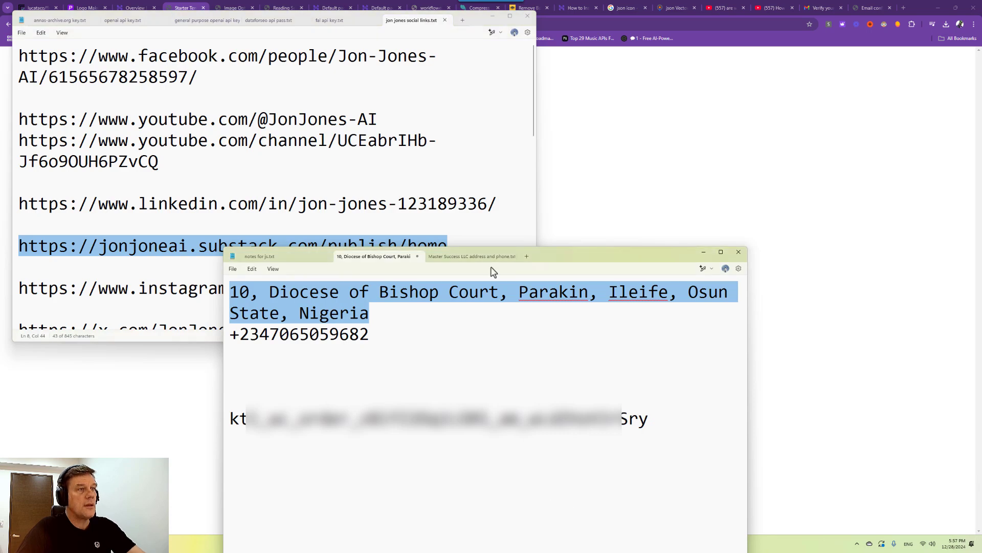
{"action": "left_click", "coordinate": [478, 358]}
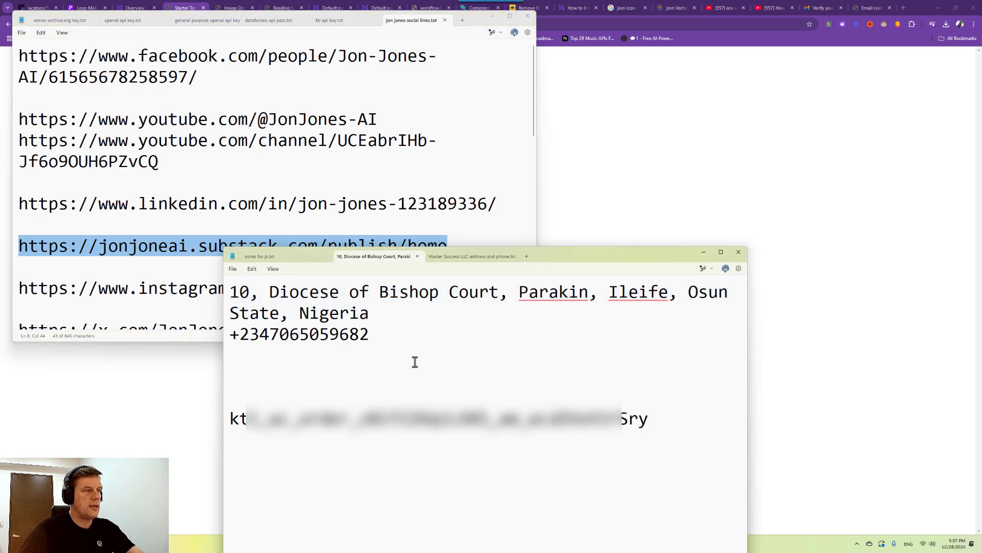
{"action": "key", "text": "Return"}
{"action": "type", "text": "#117a8c"}
{"action": "key", "text": "Return"}
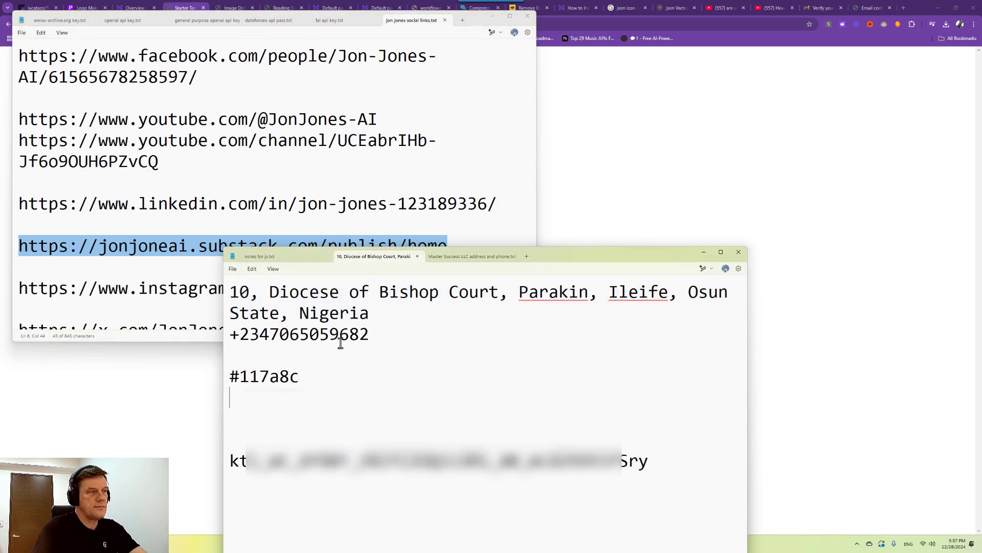
{"action": "left_click", "coordinate": [206, 546]}
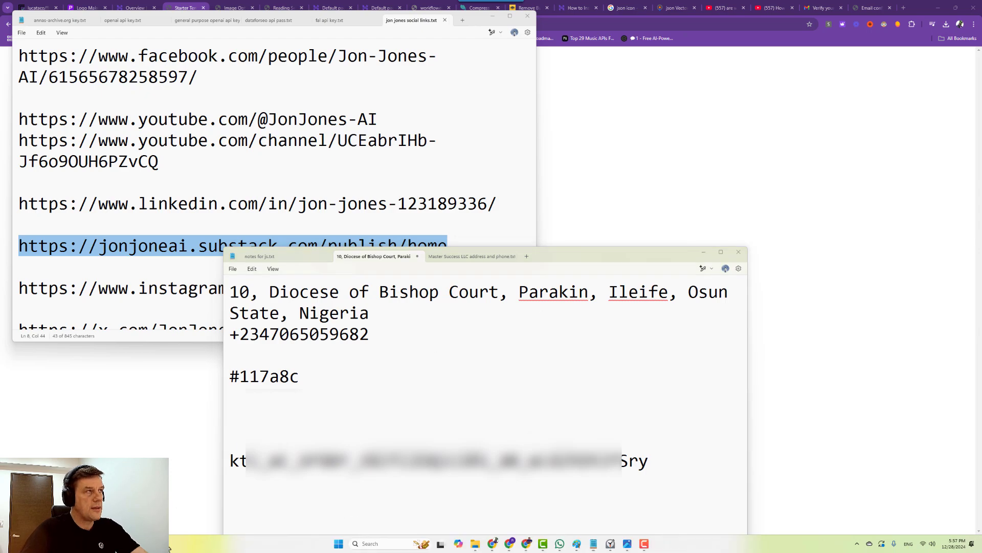
{"action": "left_click", "coordinate": [510, 545]}
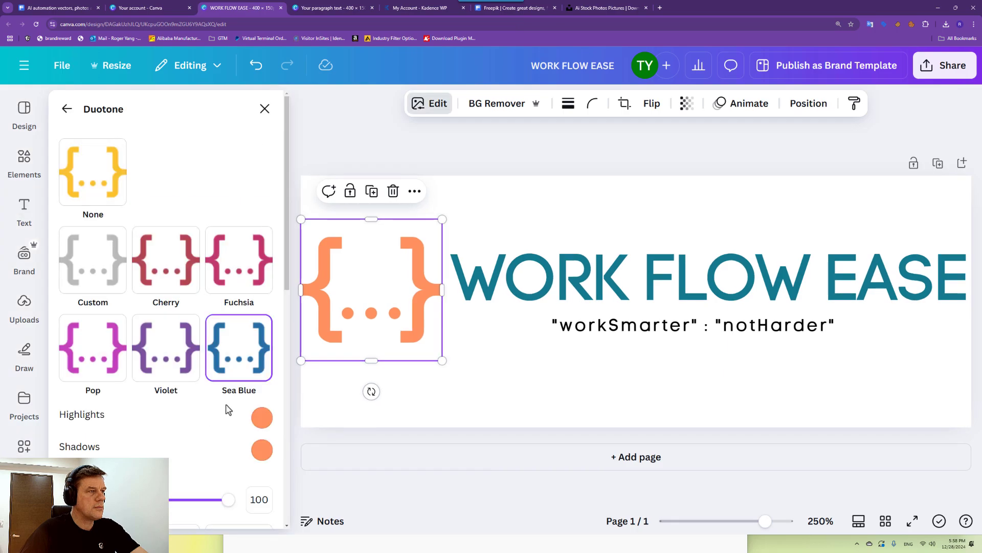
Paste the orange hex code #ff925d into the colour notes, then return to the WordPress import.
{"action": "left_click", "coordinate": [262, 418]}
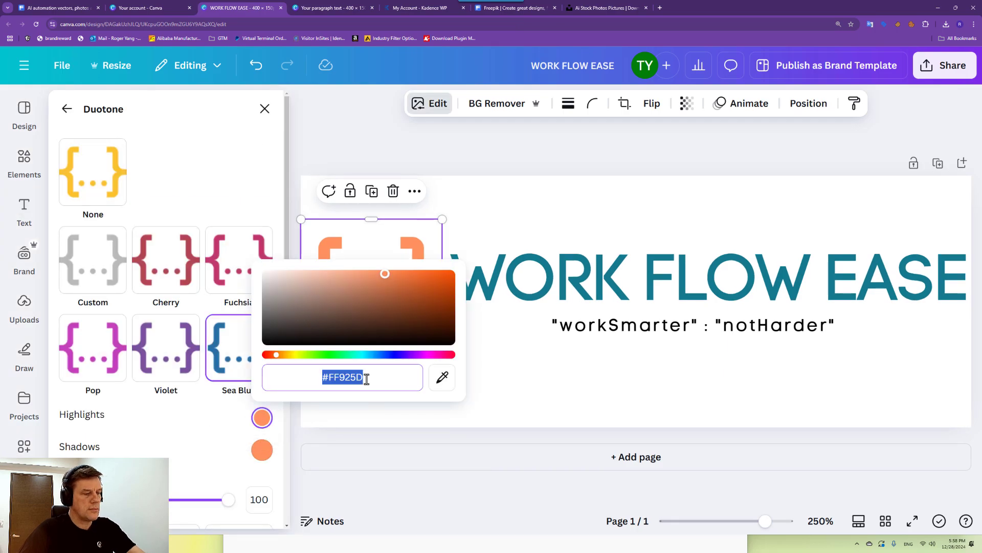
{"action": "left_click", "coordinate": [212, 544]}
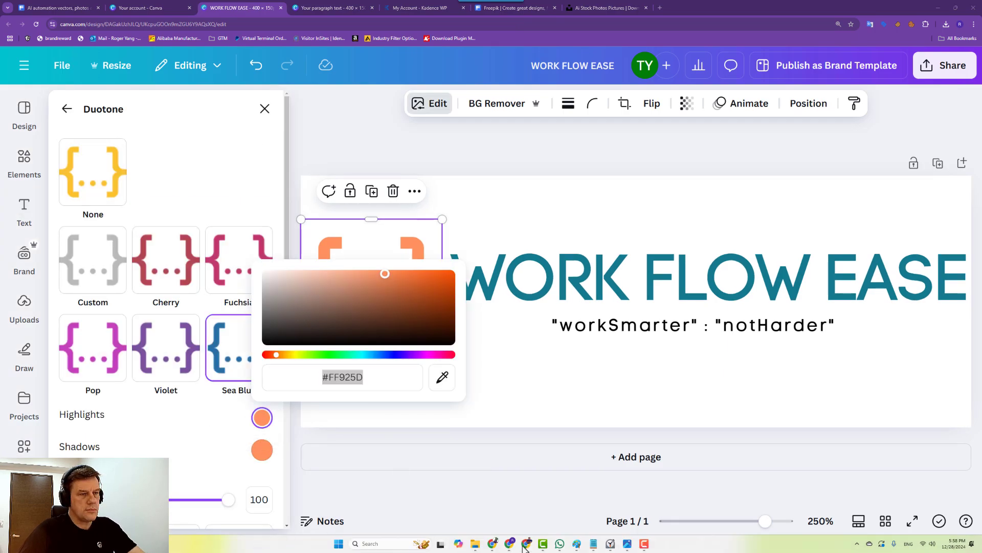
{"action": "mouse_move", "coordinate": [593, 543]}
{"action": "left_click", "coordinate": [568, 515]}
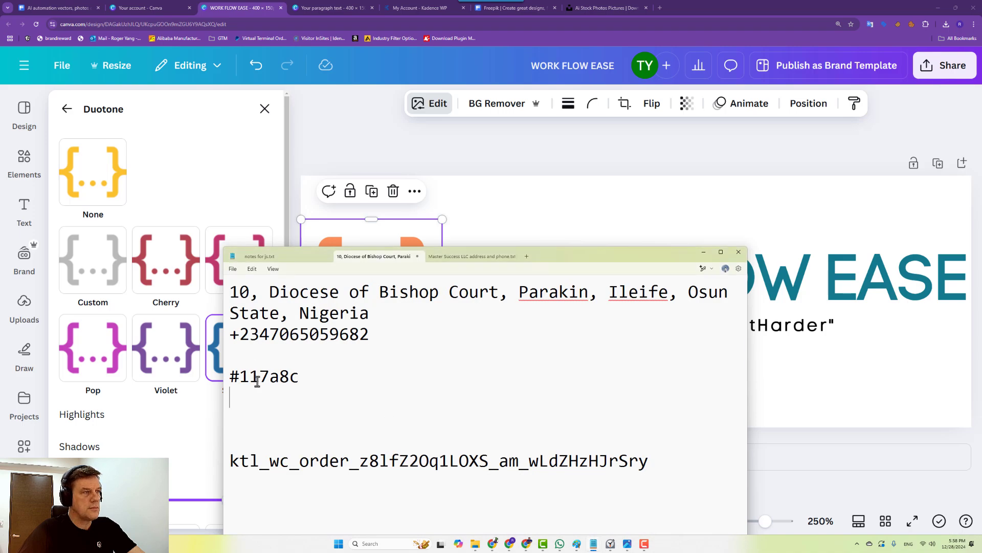
{"action": "type", "text": "#ff925d"}
{"action": "left_click", "coordinate": [364, 122]}
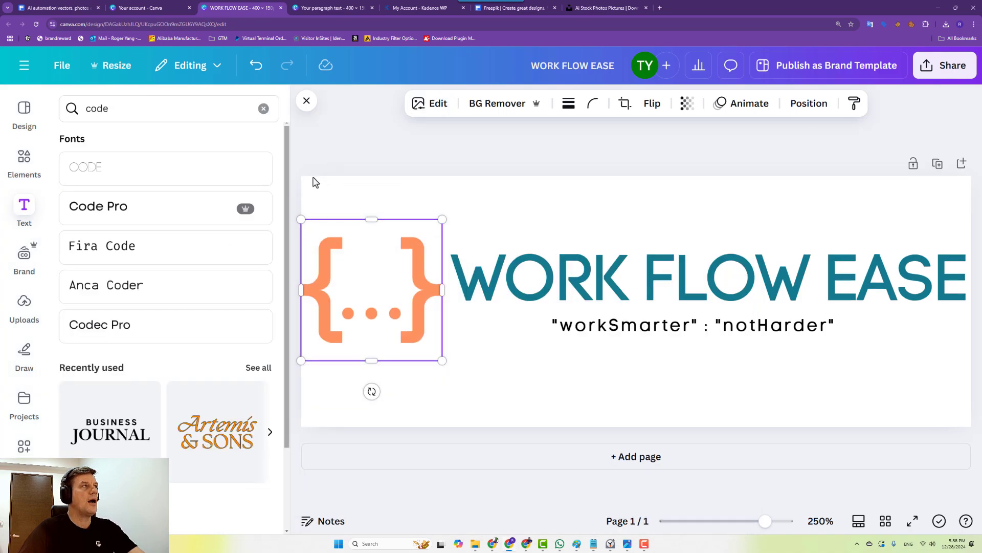
{"action": "left_click", "coordinate": [953, 7]}
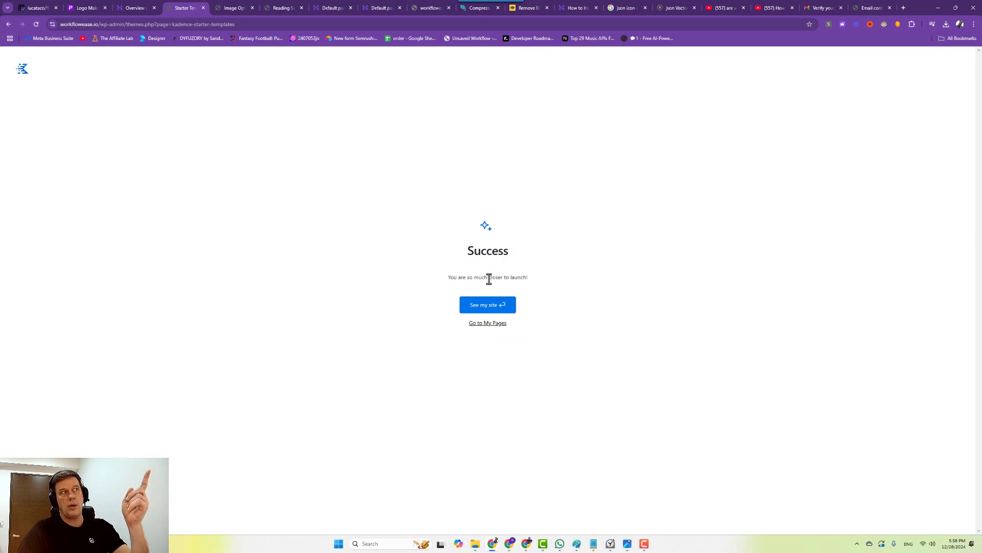
View the live workflowease.io homepage showing the imported WORK FLOW EASE design.
{"action": "left_click", "coordinate": [481, 310]}
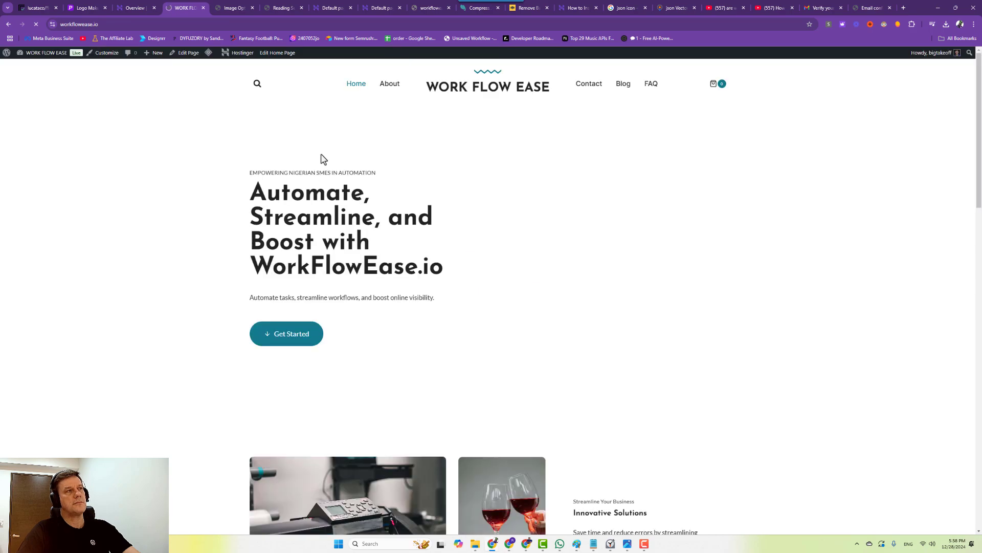
{"action": "scroll", "coordinate": [307, 318], "scroll_direction": "down", "scroll_amount": 10}
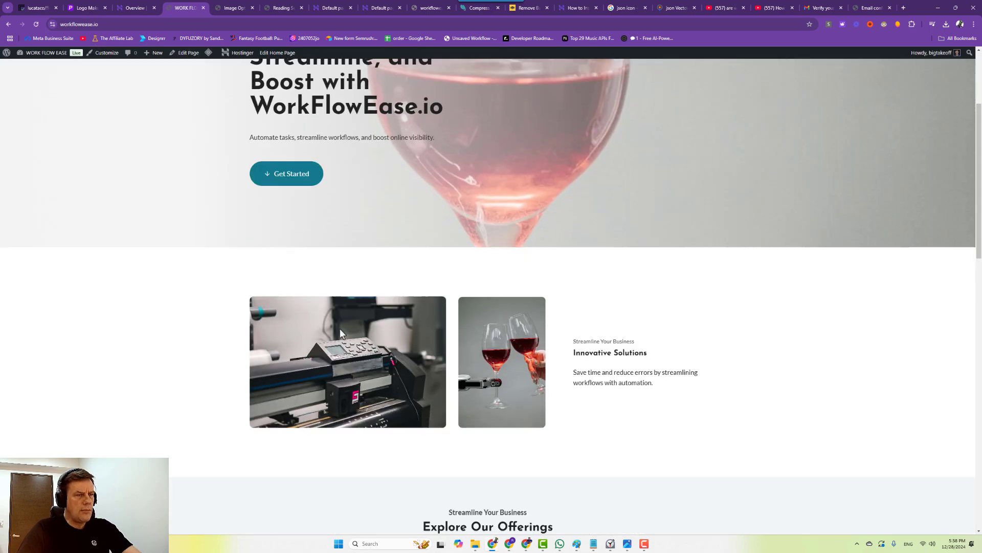
{"action": "scroll", "coordinate": [368, 306], "scroll_direction": "down", "scroll_amount": 8}
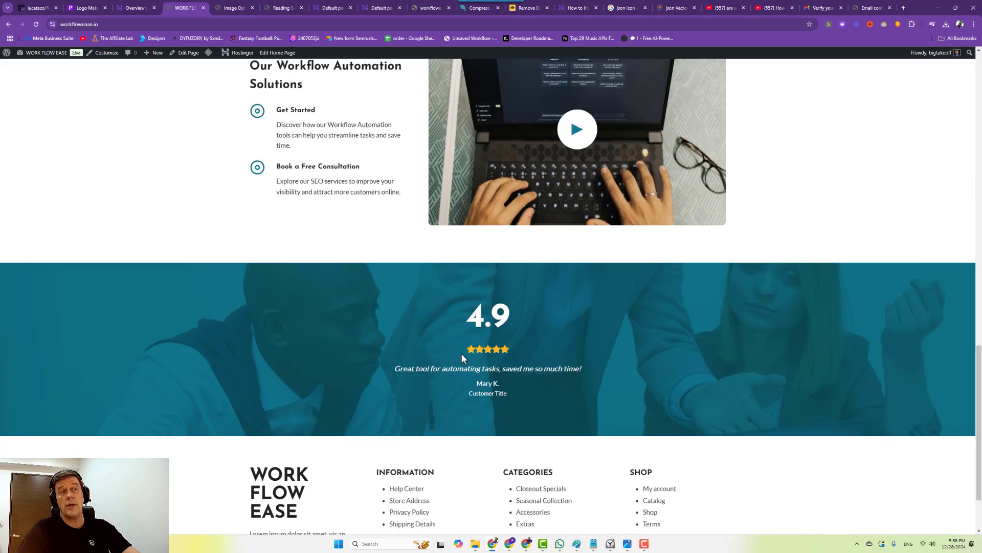
{"action": "scroll", "coordinate": [436, 358], "scroll_direction": "down", "scroll_amount": 2}
{"action": "scroll", "coordinate": [427, 349], "scroll_direction": "up", "scroll_amount": 10}
{"action": "scroll", "coordinate": [430, 336], "scroll_direction": "up", "scroll_amount": 9}
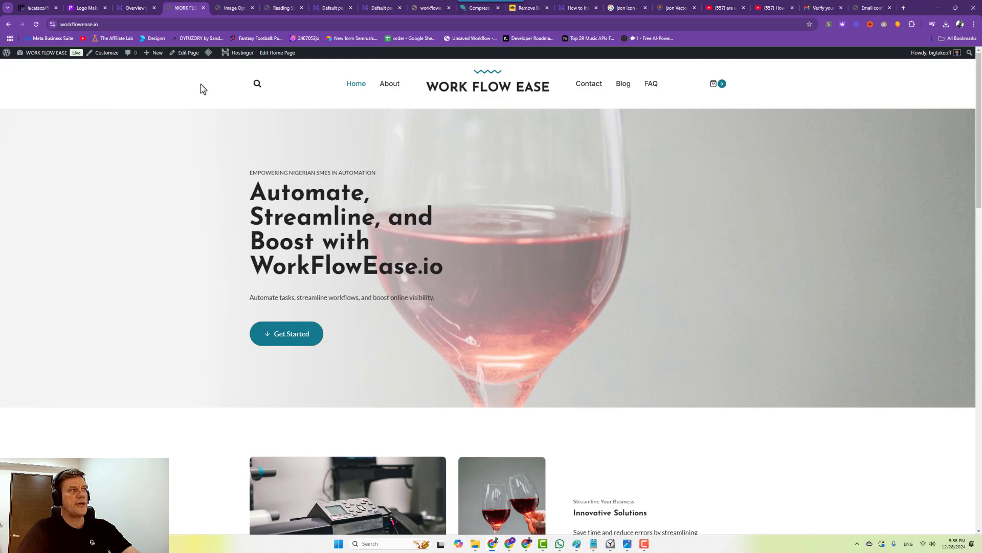
Open the Home page editor and the Customizer in new tabs, then return to the Dashboard.
{"action": "right_click", "coordinate": [179, 55]}
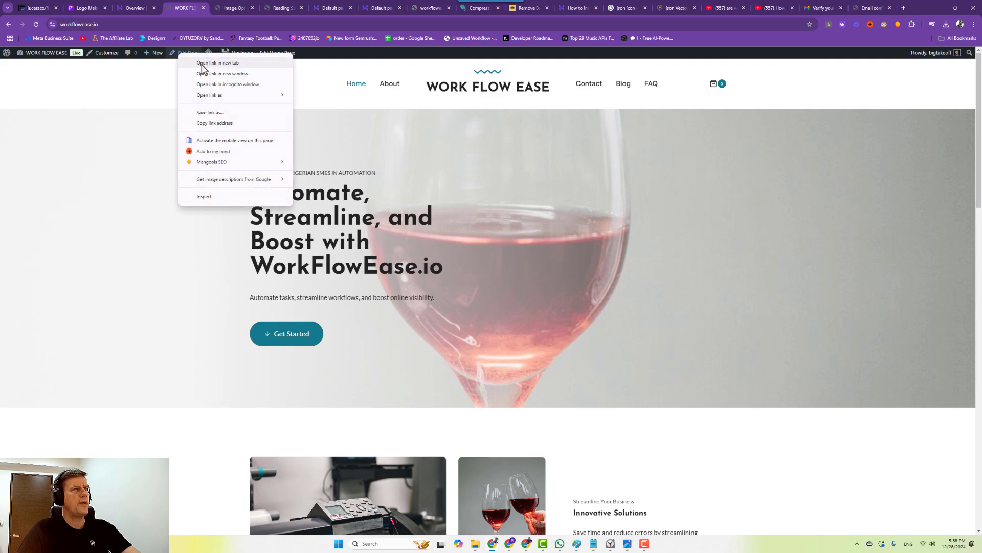
{"action": "left_click", "coordinate": [190, 63]}
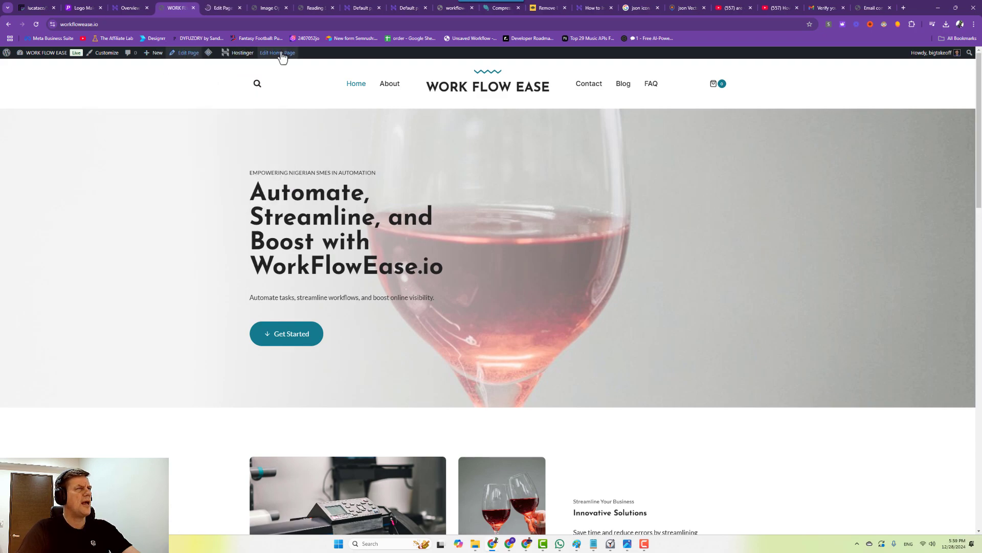
{"action": "right_click", "coordinate": [101, 60]}
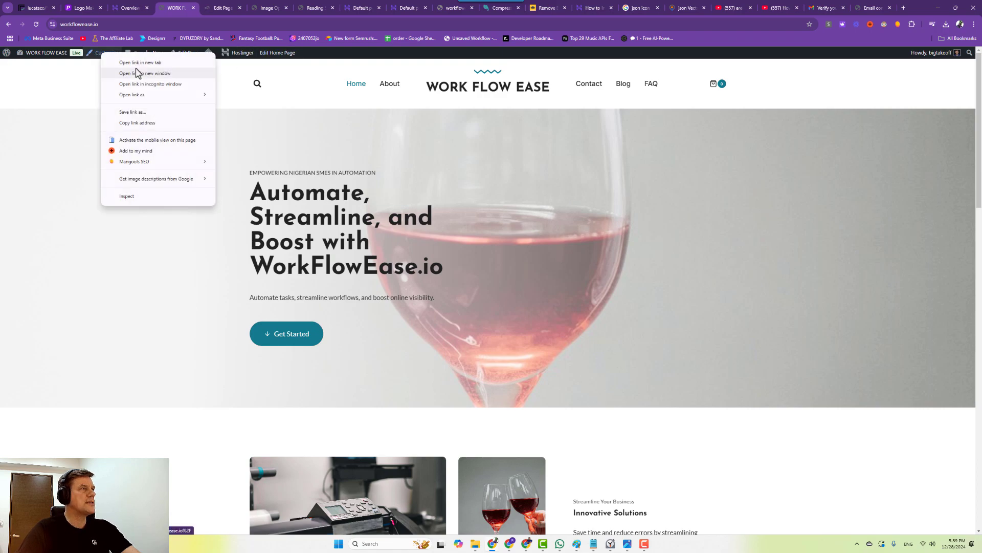
{"action": "left_click", "coordinate": [131, 68]}
{"action": "left_click", "coordinate": [43, 67]}
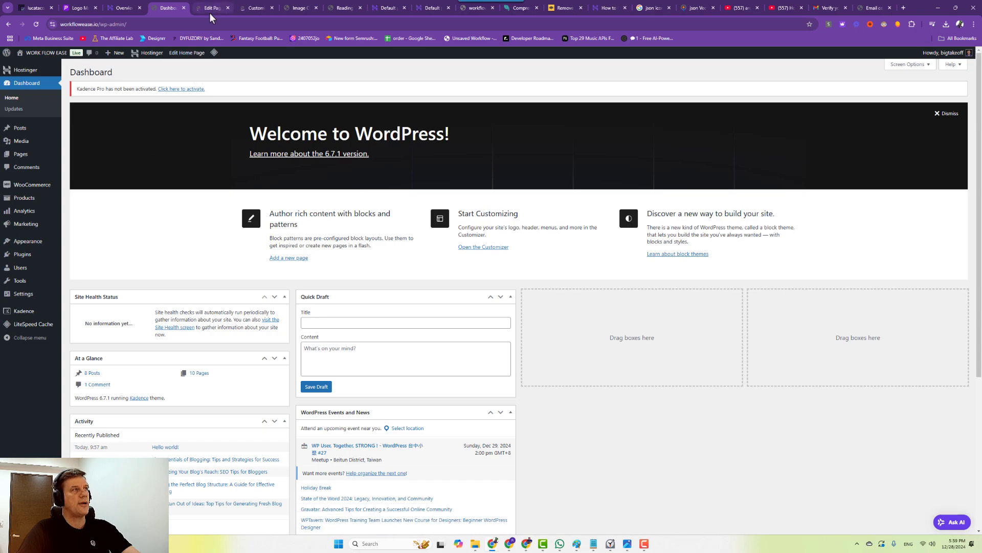
In the Customizer's Header builder, open the Logo element and start selecting a logo image.
{"action": "left_click", "coordinate": [211, 11]}
{"action": "left_click", "coordinate": [253, 8]}
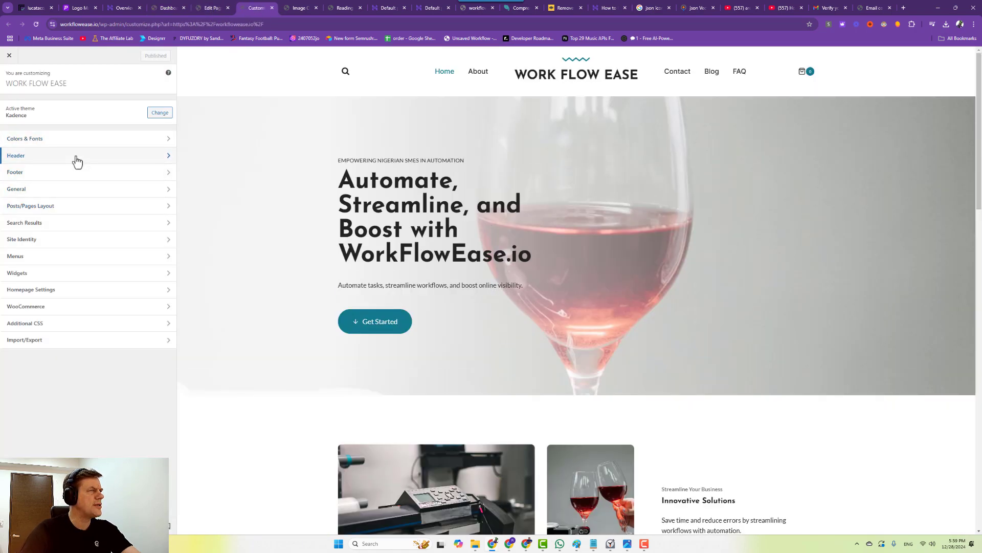
{"action": "left_click", "coordinate": [77, 155]}
{"action": "left_click", "coordinate": [95, 133]}
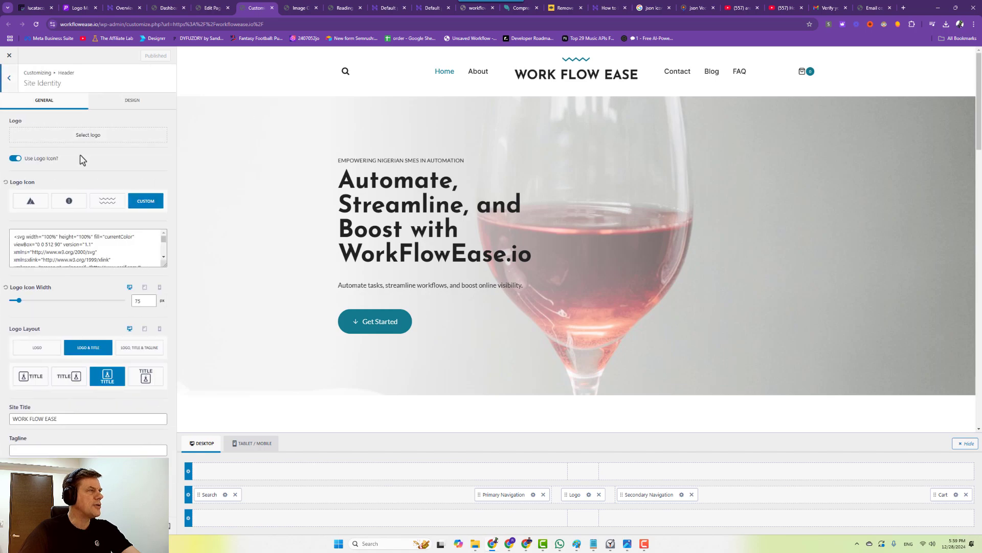
{"action": "left_click", "coordinate": [91, 136]}
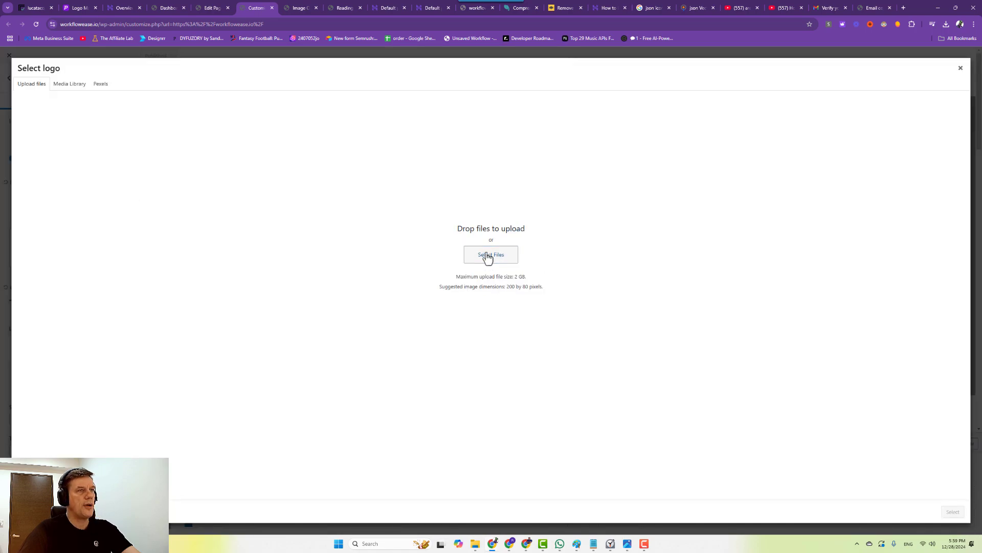
Upload the FINAL RECTANGLE logo PNG from Downloads with alt text 'WORK FLOW EASE'.
{"action": "left_click", "coordinate": [487, 259]}
{"action": "left_click", "coordinate": [63, 130]}
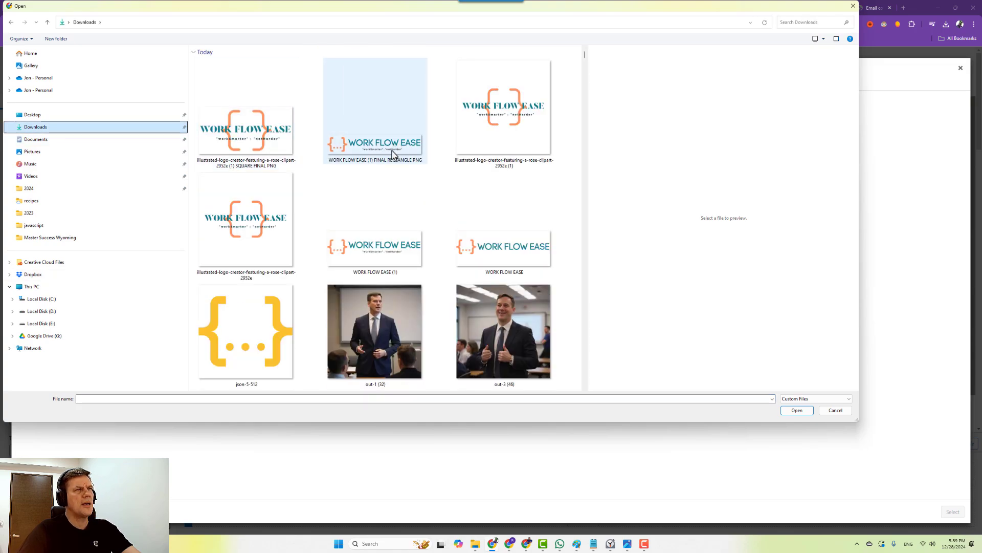
{"action": "double_click", "coordinate": [389, 151]}
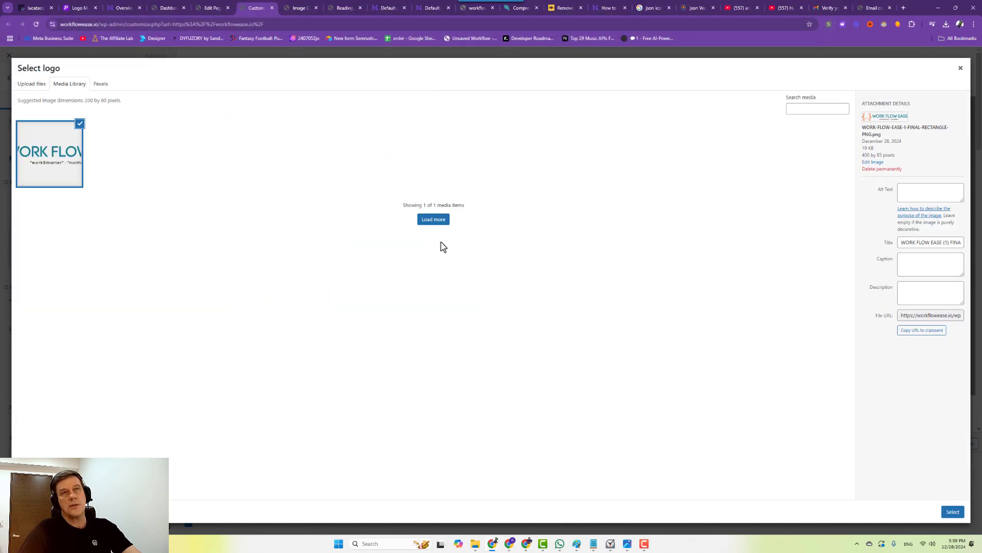
{"action": "left_click", "coordinate": [932, 244]}
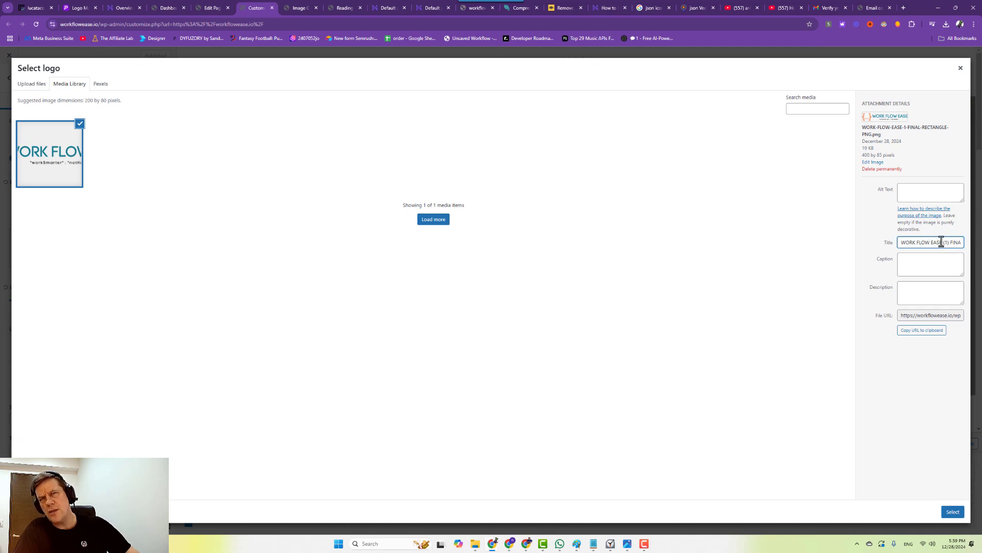
{"action": "left_click_drag", "start_coordinate": [942, 242], "coordinate": [887, 245]}
{"action": "left_click", "coordinate": [909, 190]}
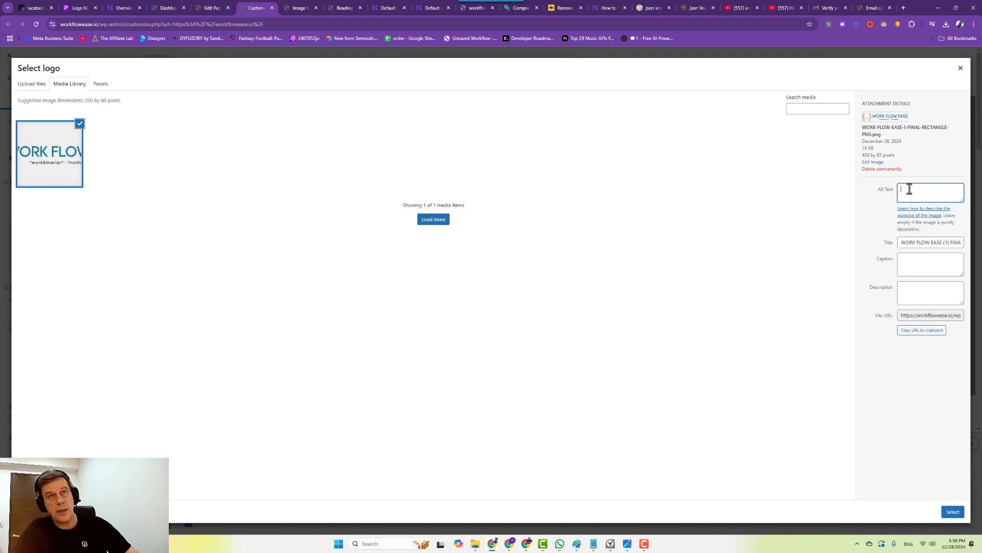
{"action": "key", "text": "ctrl+v"}
{"action": "left_click", "coordinate": [920, 331]}
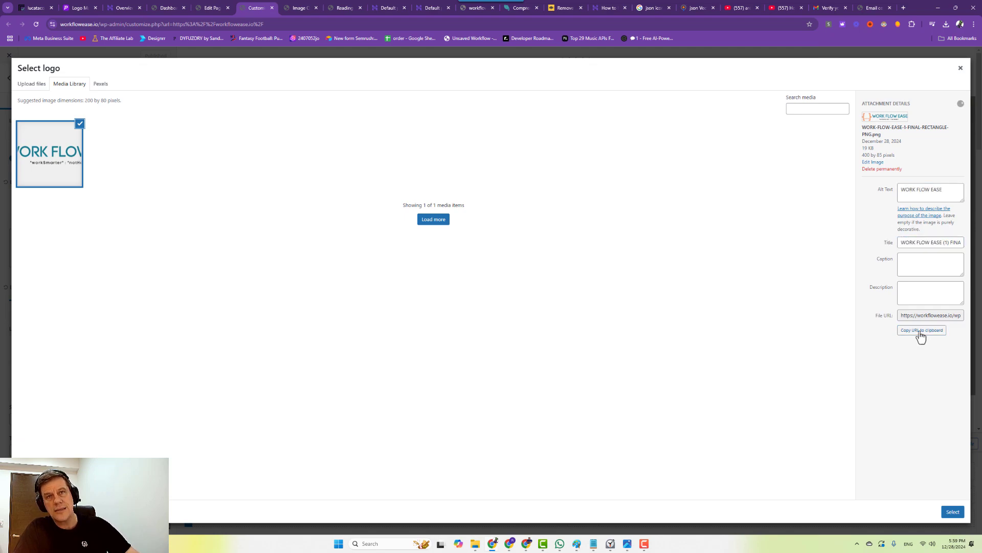
Use the image as the logo and widen the crop to include the whole logo.
{"action": "left_click", "coordinate": [953, 512]}
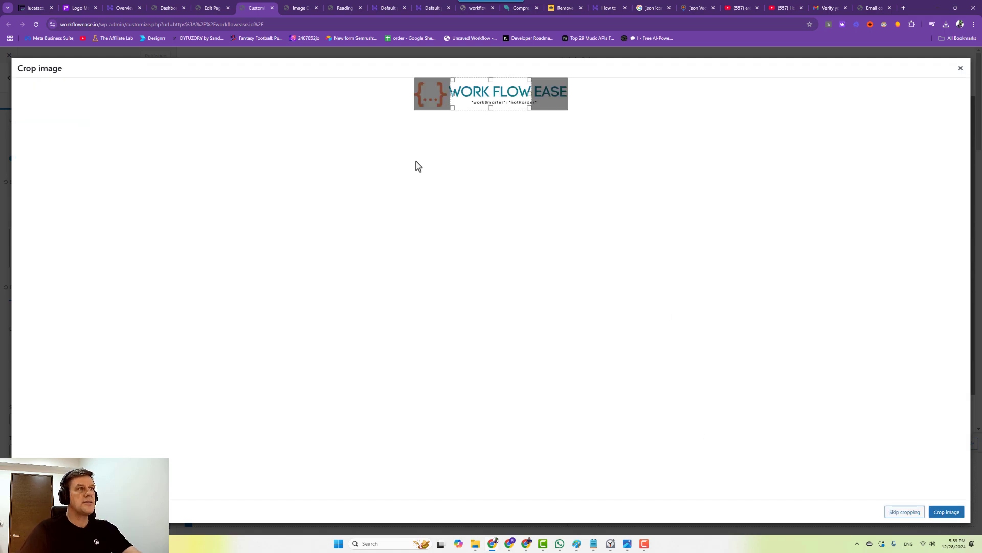
{"action": "left_click_drag", "start_coordinate": [446, 93], "coordinate": [416, 93]}
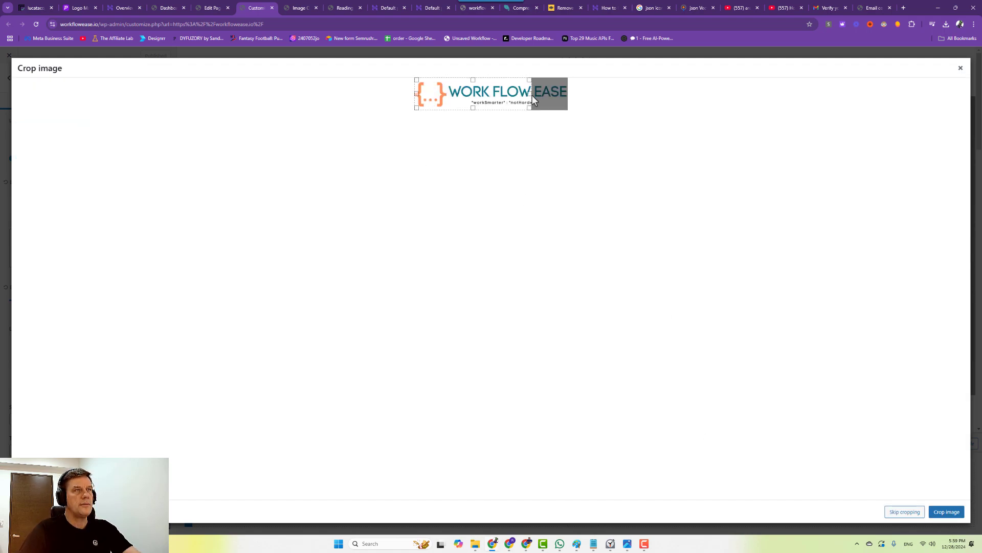
{"action": "left_click_drag", "start_coordinate": [531, 96], "coordinate": [568, 96]}
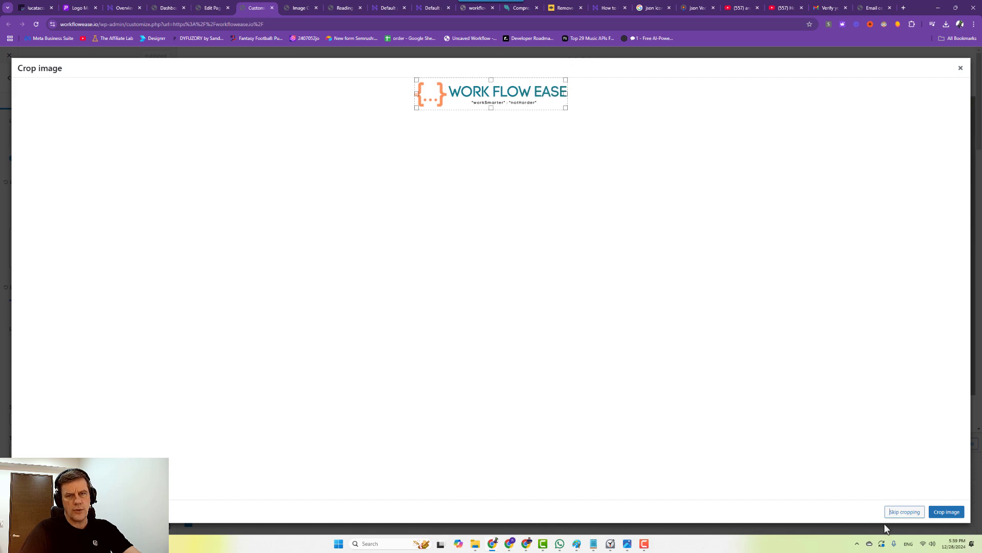
Apply the logo crop and clear the Site Title so only the logo shows.
{"action": "left_click", "coordinate": [942, 513]}
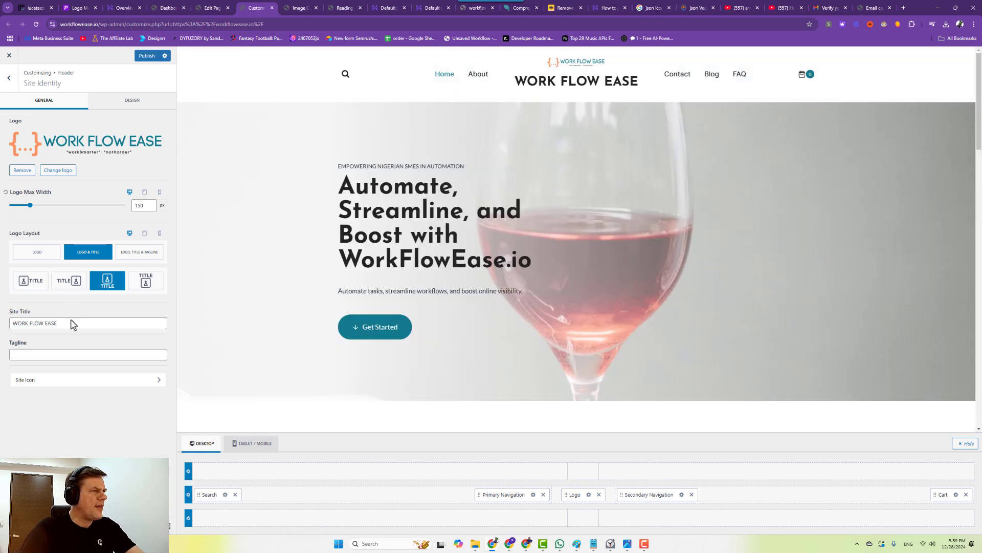
{"action": "left_click_drag", "start_coordinate": [71, 323], "coordinate": [2, 333]}
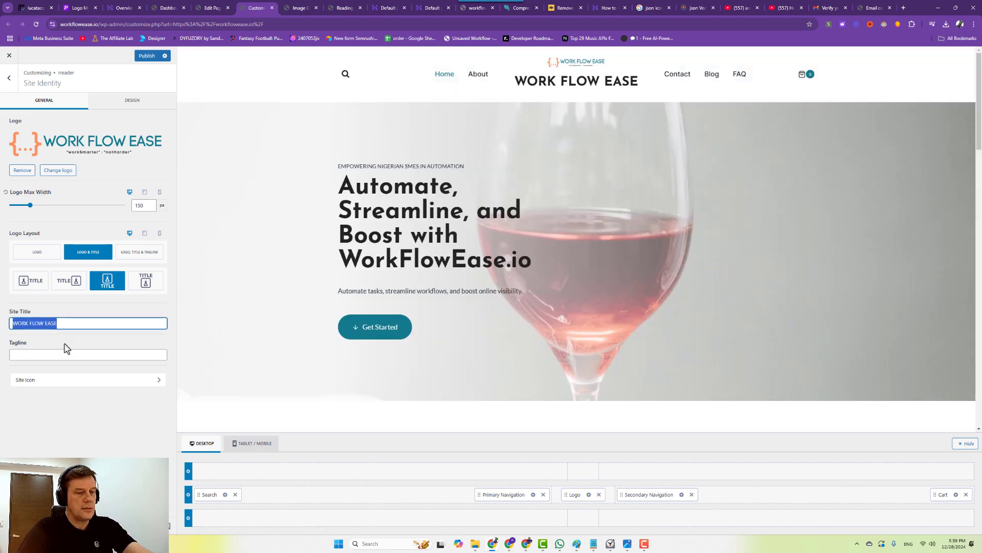
{"action": "key", "text": "BackSpace"}
{"action": "left_click", "coordinate": [553, 68]}
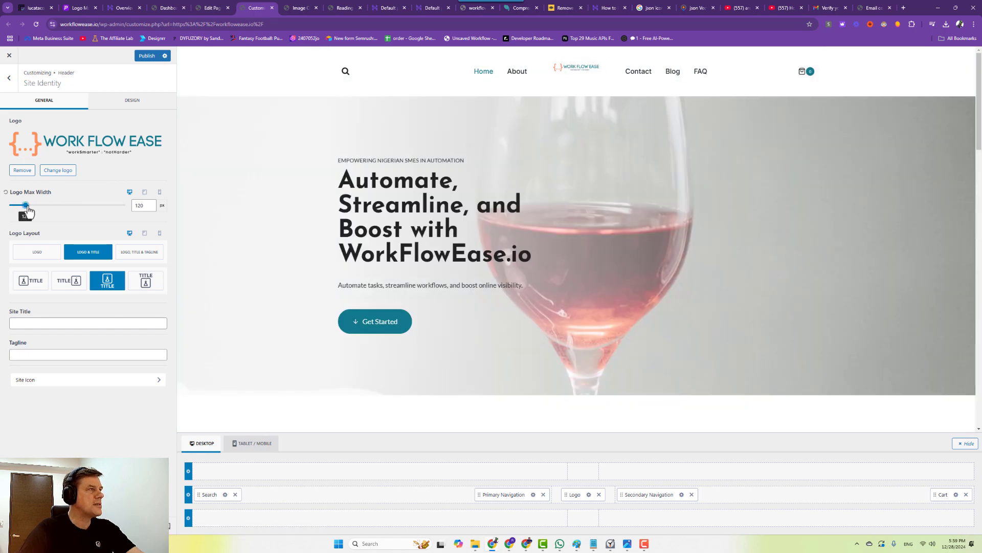
Set Logo Max Width to 539 px and review Secondary Navigation and Dropdown options.
{"action": "left_click_drag", "start_coordinate": [37, 210], "coordinate": [86, 217]}
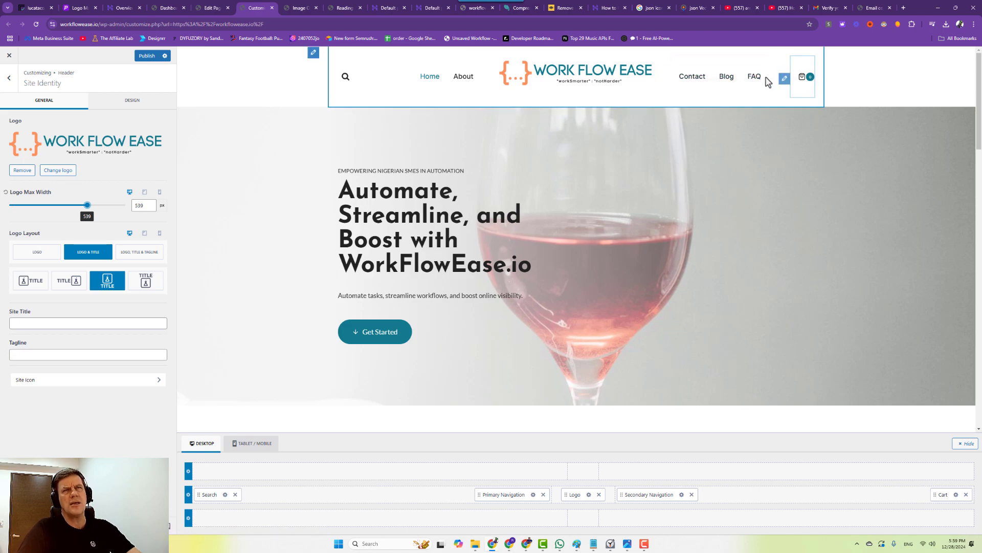
{"action": "left_click", "coordinate": [666, 74]}
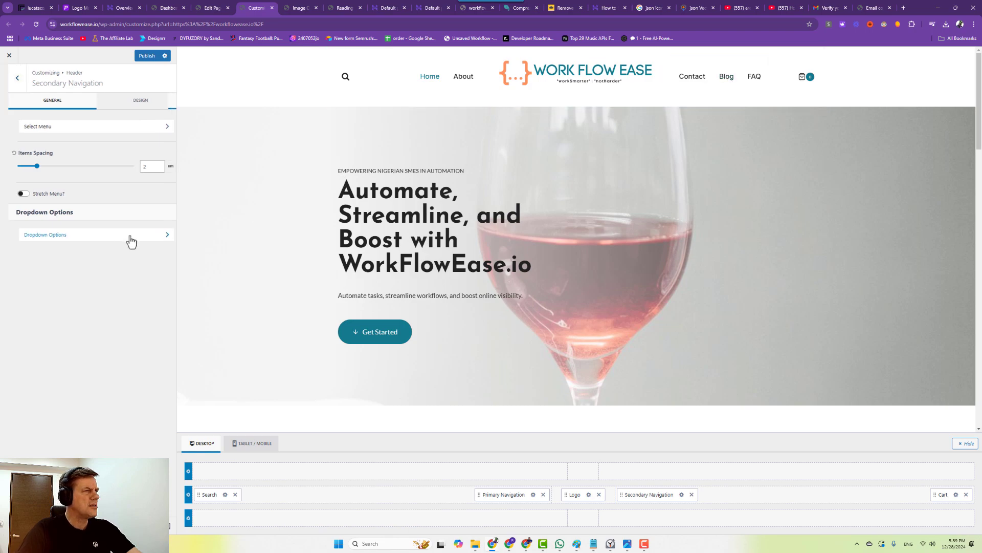
{"action": "left_click", "coordinate": [131, 235]}
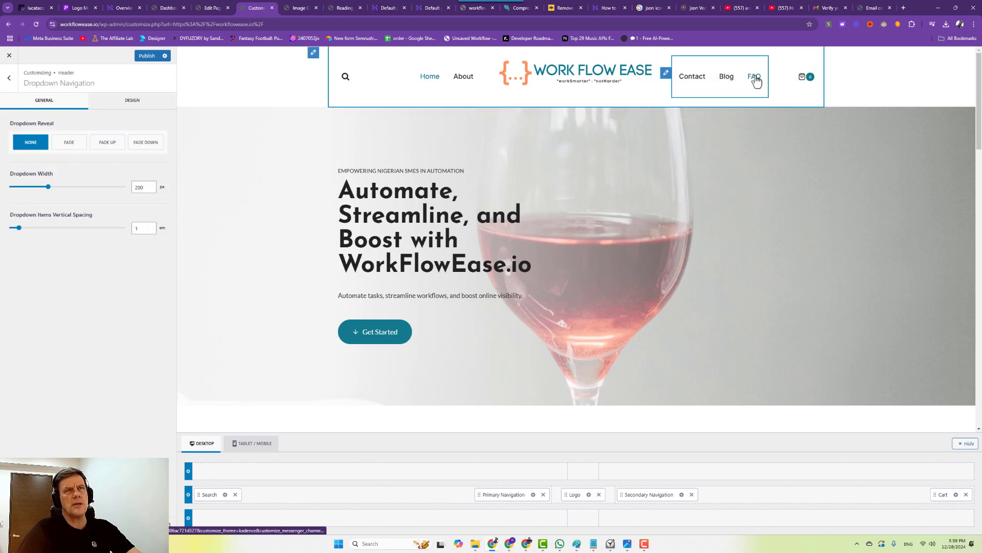
{"action": "left_click", "coordinate": [219, 8]}
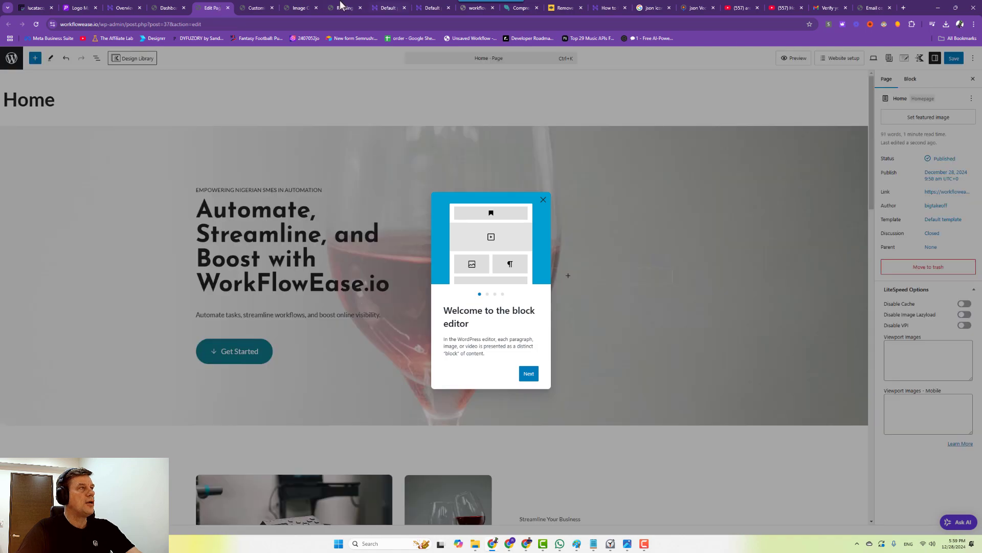
Open the Menus page from the Dashboard in a new tab.
{"action": "left_click", "coordinate": [168, 8]}
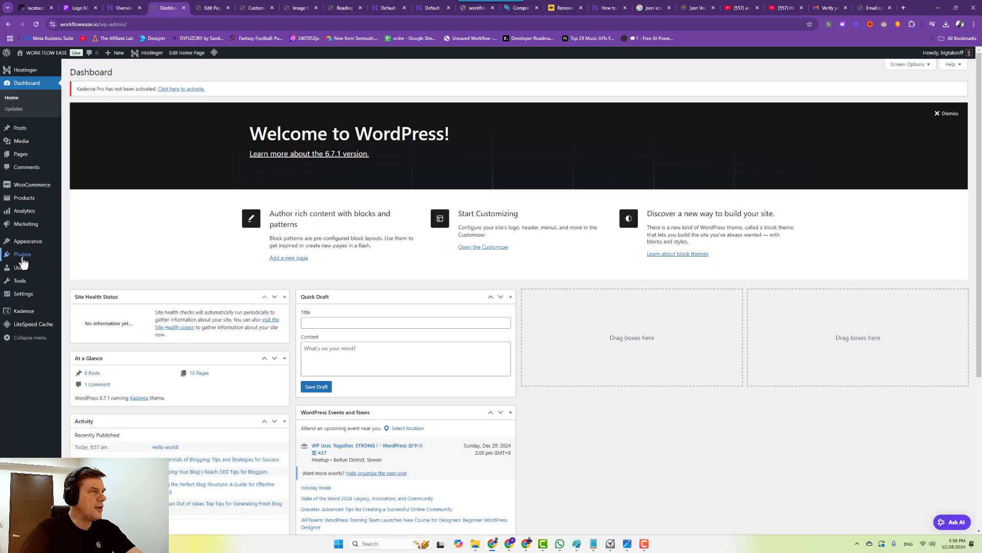
{"action": "mouse_move", "coordinate": [27, 241]}
{"action": "right_click", "coordinate": [75, 292]}
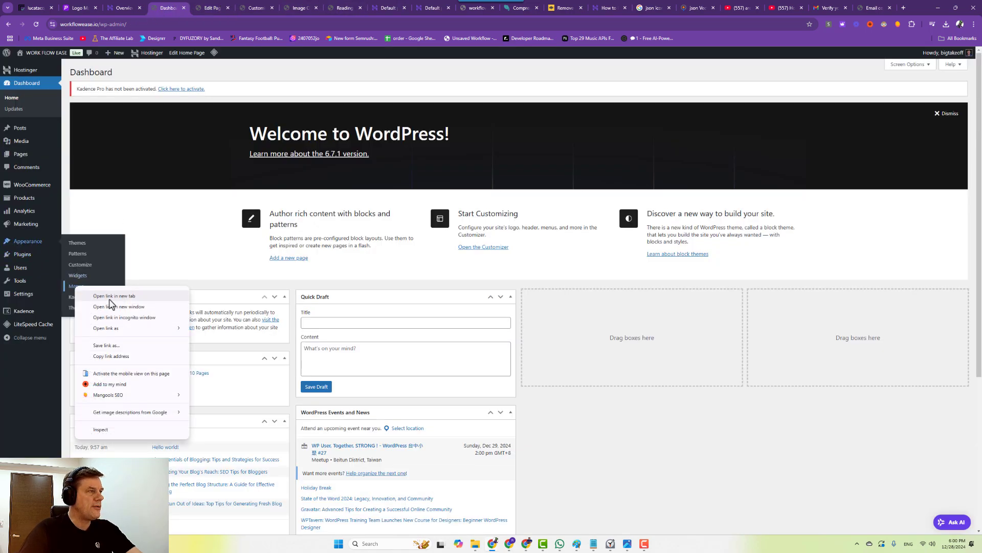
{"action": "left_click", "coordinate": [100, 297]}
Dismiss the Home page's block editor welcome guide, then open CompressJPEG's Upload Files picker.
{"action": "left_click", "coordinate": [204, 8]}
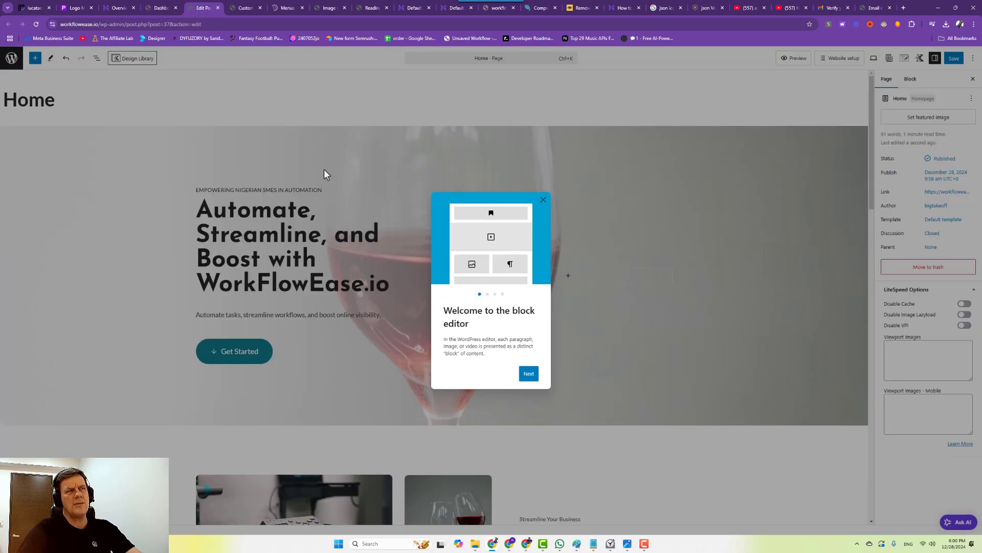
{"action": "left_click", "coordinate": [544, 200]}
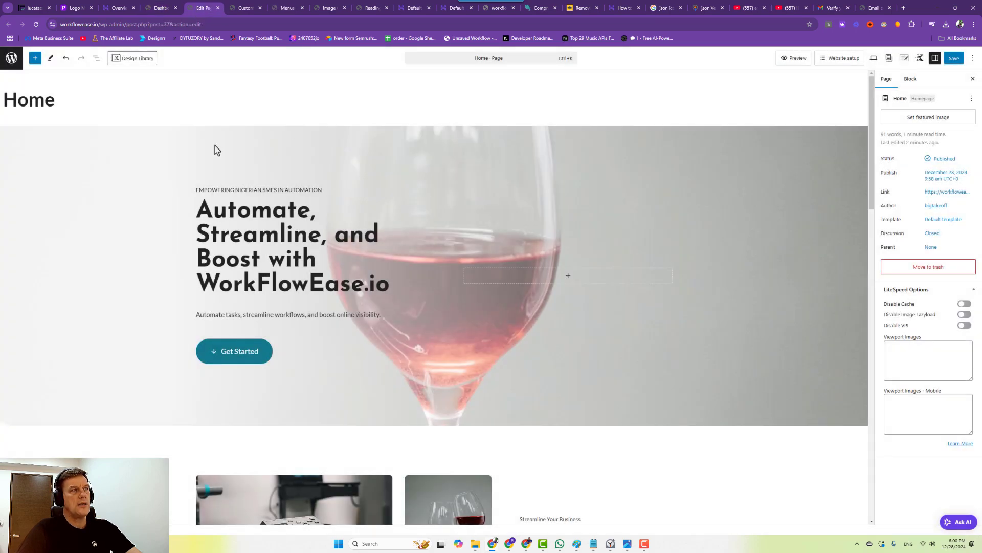
{"action": "left_click", "coordinate": [128, 161]}
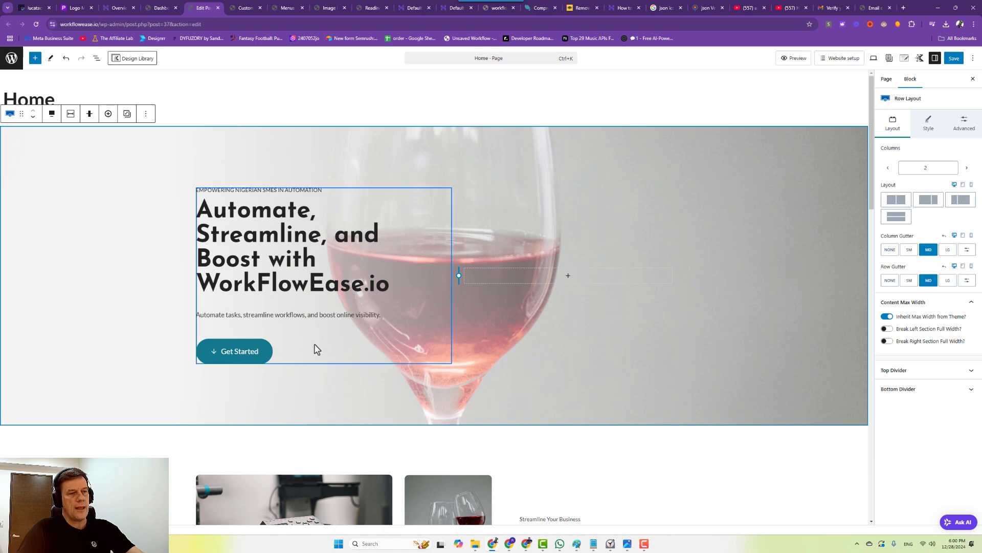
{"action": "left_click", "coordinate": [474, 544]}
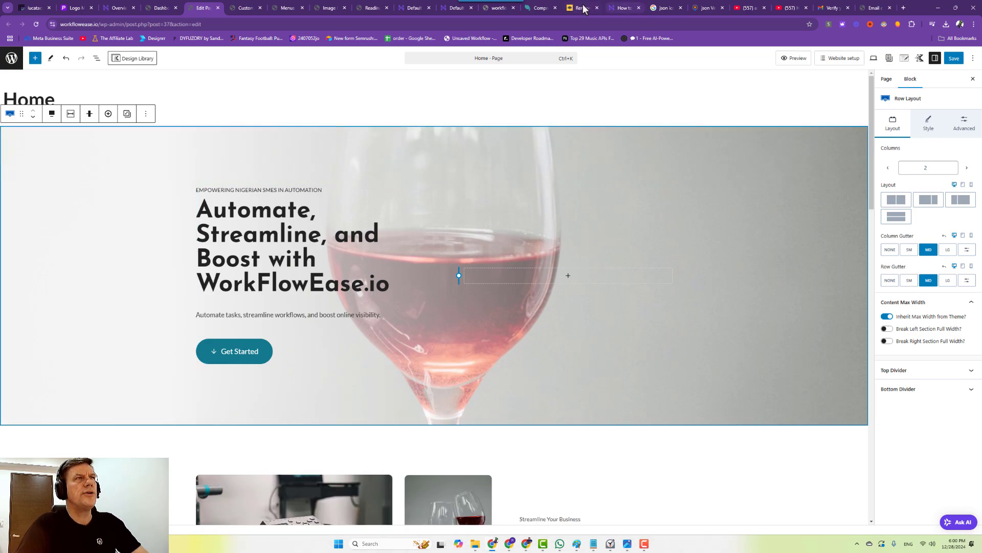
{"action": "left_click", "coordinate": [536, 8]}
{"action": "left_click", "coordinate": [452, 254]}
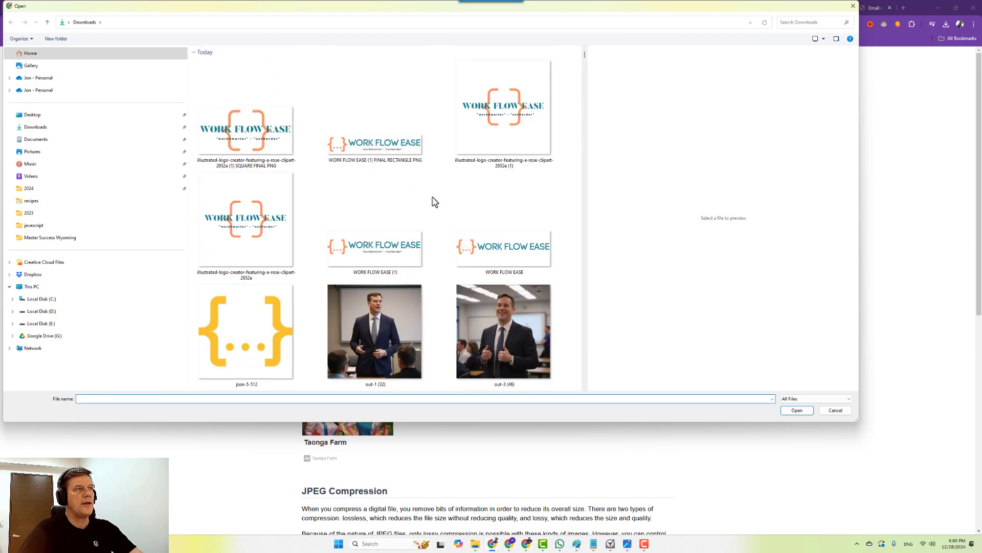
Select out-1 (32), out-3 (46) and AI images: biorobots, chatbot, robot handshake, microchip.
{"action": "left_click", "coordinate": [378, 357]}
{"action": "left_click", "coordinate": [504, 333], "text": "ctrl"}
{"action": "scroll", "coordinate": [438, 311], "scroll_direction": "down", "scroll_amount": 10}
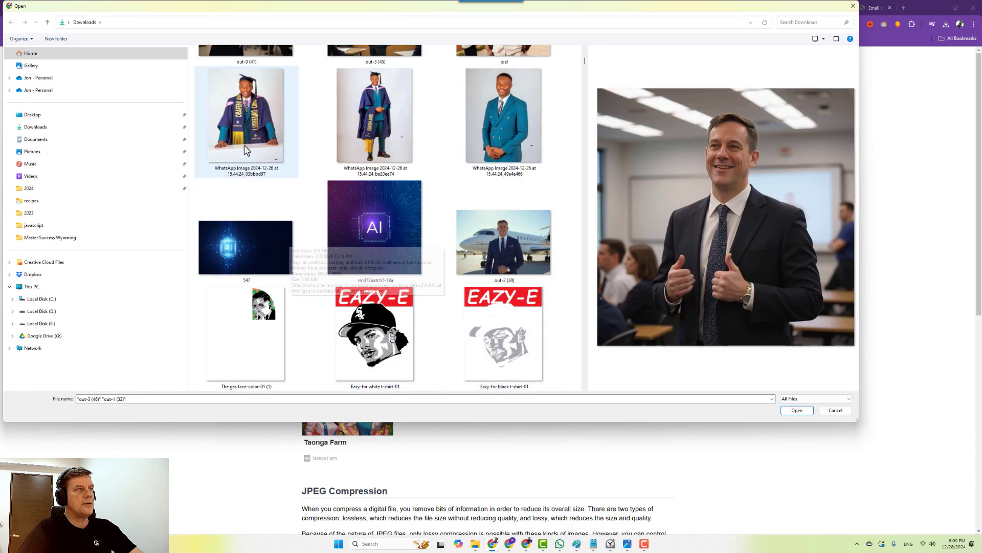
{"action": "key", "text": "ctrl+c"}
{"action": "key", "text": "ctrl+v"}
{"action": "scroll", "coordinate": [296, 226], "scroll_direction": "down", "scroll_amount": 3}
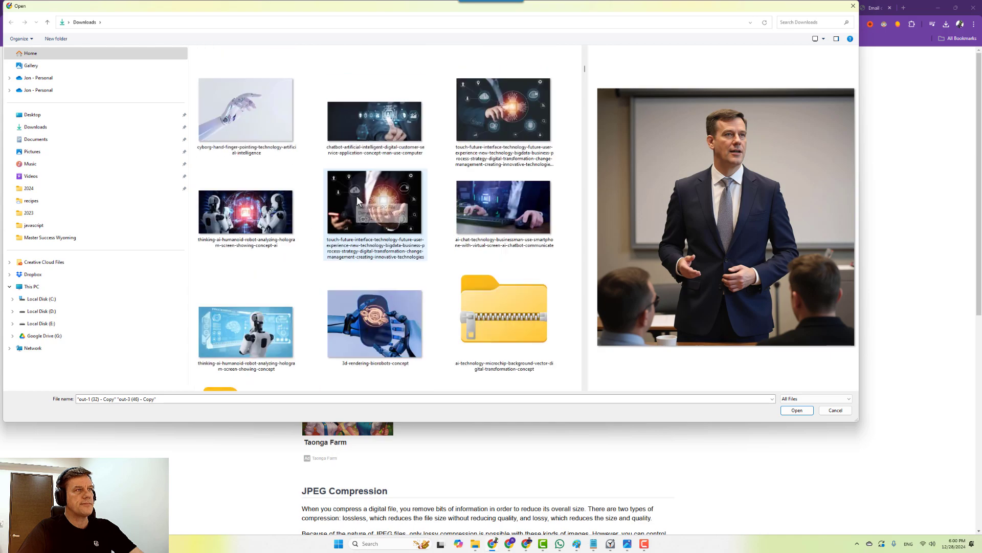
{"action": "left_click", "coordinate": [376, 332], "text": "ctrl"}
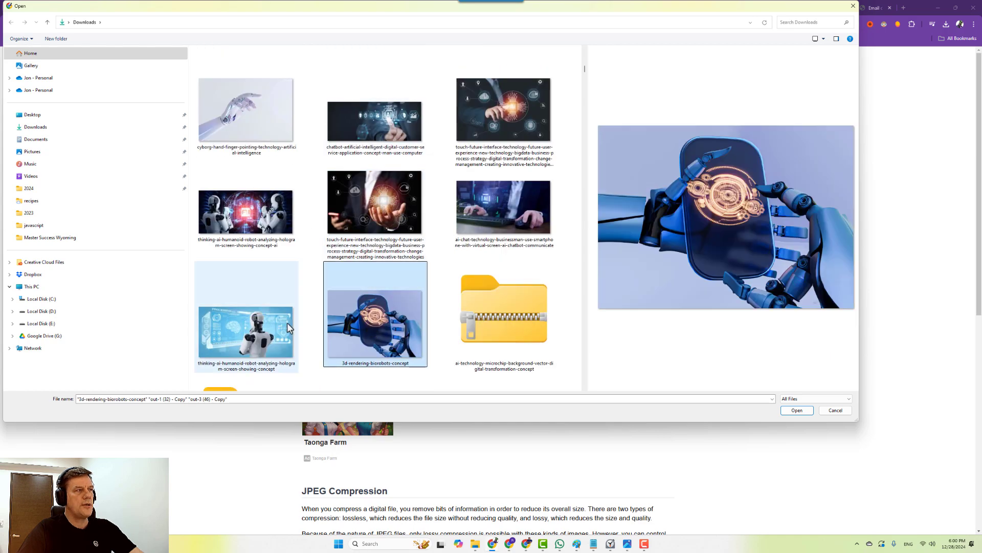
{"action": "left_click", "coordinate": [289, 328], "text": "ctrl"}
{"action": "left_click", "coordinate": [246, 209], "text": "ctrl"}
{"action": "left_click", "coordinate": [375, 205], "text": "ctrl"}
{"action": "left_click", "coordinate": [494, 178], "text": "ctrl"}
{"action": "left_click", "coordinate": [504, 117], "text": "ctrl"}
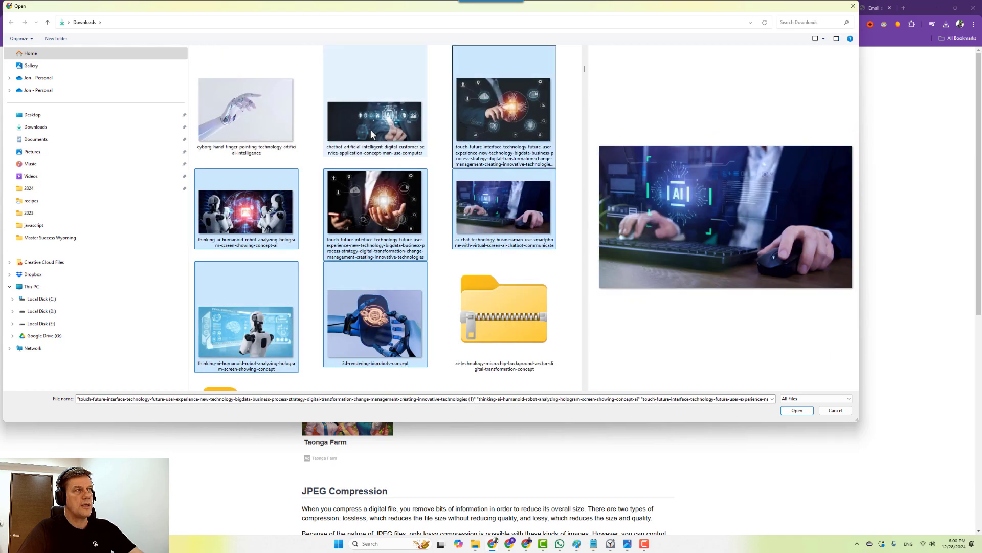
{"action": "left_click", "coordinate": [370, 134], "text": "ctrl"}
{"action": "key", "text": "ctrl+c"}
{"action": "key", "text": "ctrl+v"}
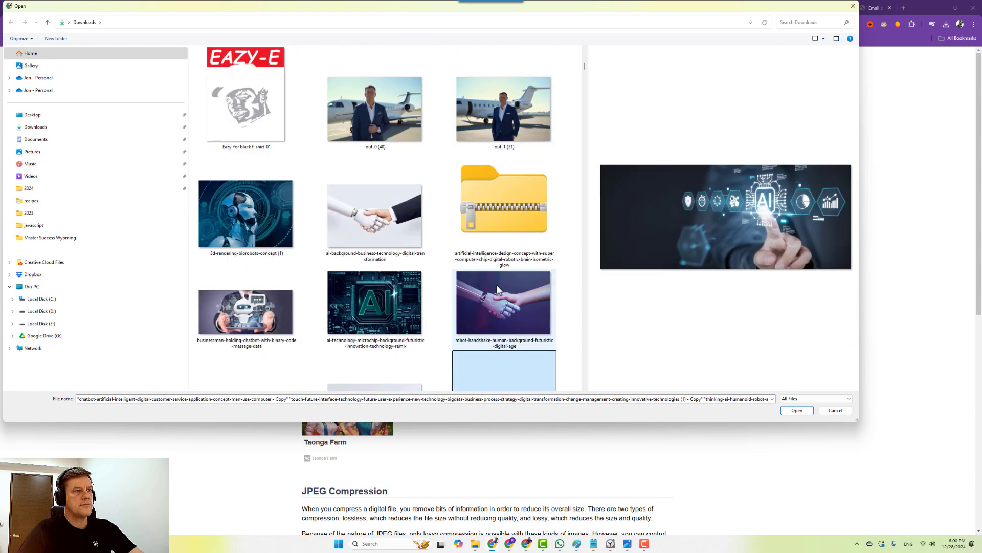
{"action": "left_click", "coordinate": [497, 288], "text": "ctrl"}
{"action": "left_click", "coordinate": [410, 301], "text": "ctrl"}
{"action": "left_click", "coordinate": [275, 305], "text": "ctrl"}
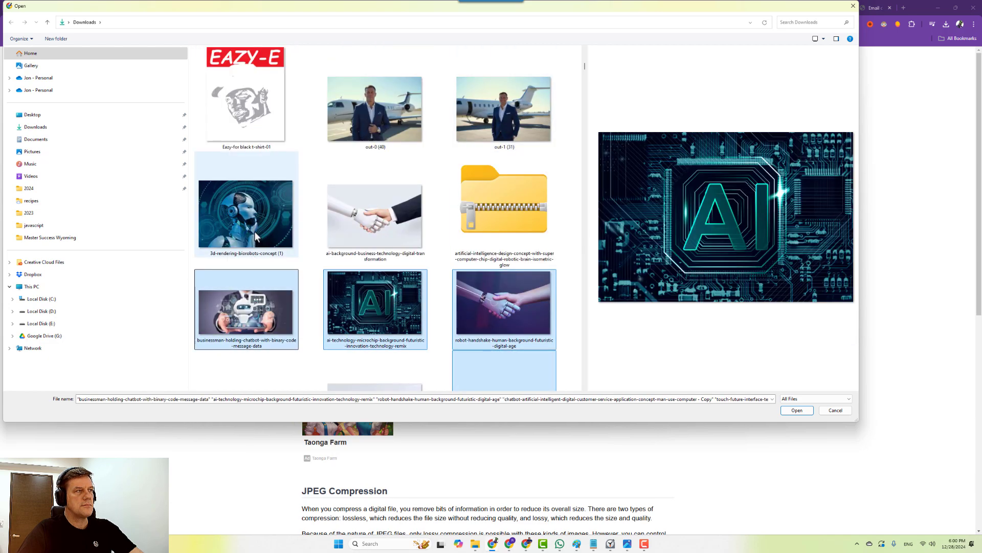
{"action": "key", "text": "ctrl+c"}
{"action": "key", "text": "ctrl+v"}
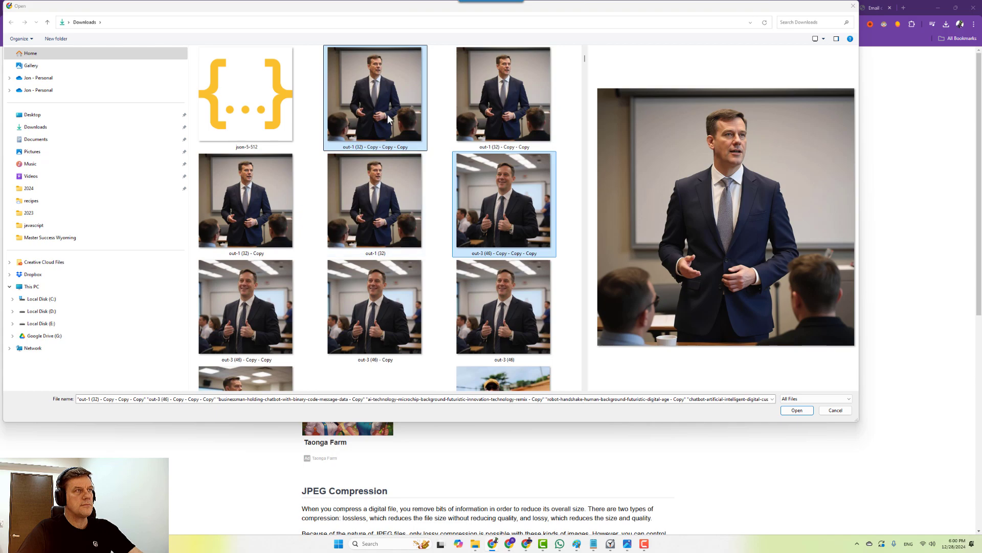
Add out-3 (45), the outdoor, WhatsApp and graduation portraits, 547, rm373batch5-18a and out-2 (30).
{"action": "left_click", "coordinate": [393, 114], "text": "ctrl"}
{"action": "left_click", "coordinate": [403, 310], "text": "ctrl"}
{"action": "scroll", "coordinate": [403, 311], "scroll_direction": "down", "scroll_amount": 3}
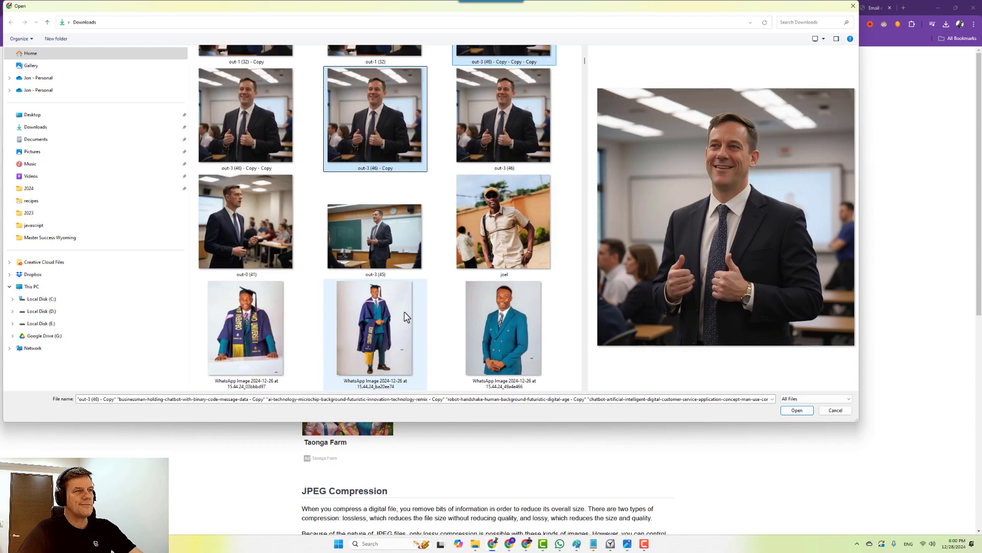
{"action": "left_click", "coordinate": [382, 249], "text": "ctrl"}
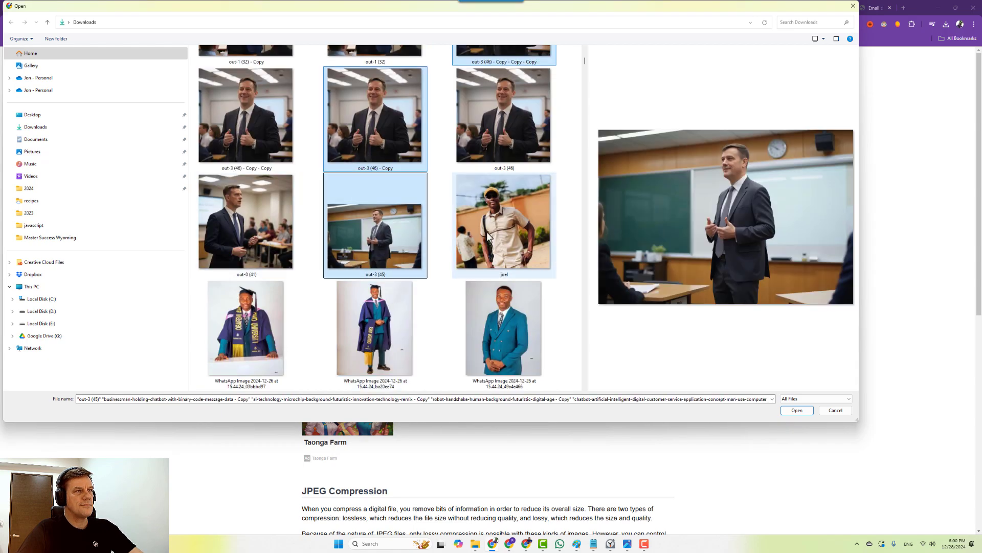
{"action": "left_click", "coordinate": [504, 227], "text": "ctrl"}
{"action": "left_click", "coordinate": [504, 327], "text": "ctrl"}
{"action": "left_click", "coordinate": [375, 328], "text": "ctrl"}
{"action": "left_click", "coordinate": [277, 318], "text": "ctrl"}
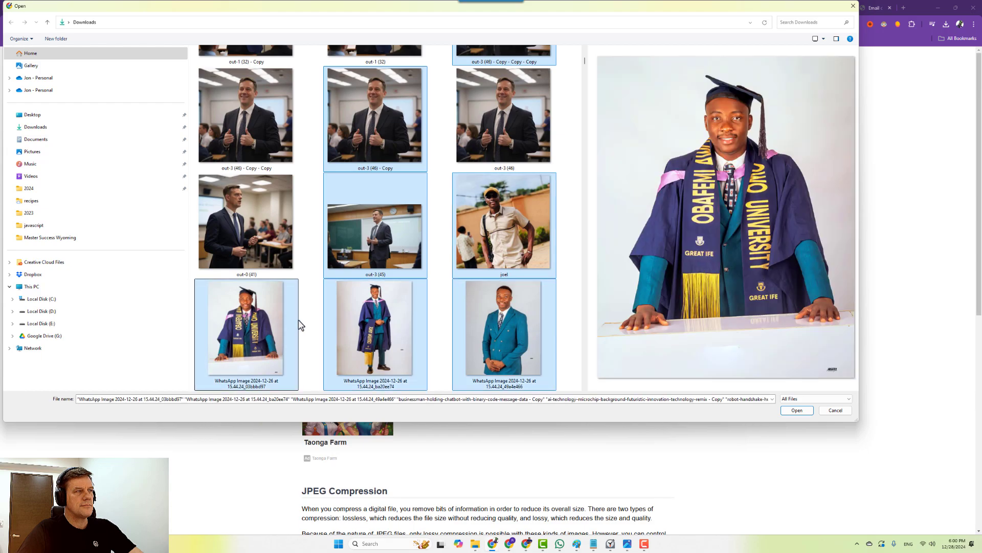
{"action": "scroll", "coordinate": [279, 312], "scroll_direction": "down", "scroll_amount": 3}
{"action": "left_click", "coordinate": [259, 241], "text": "ctrl"}
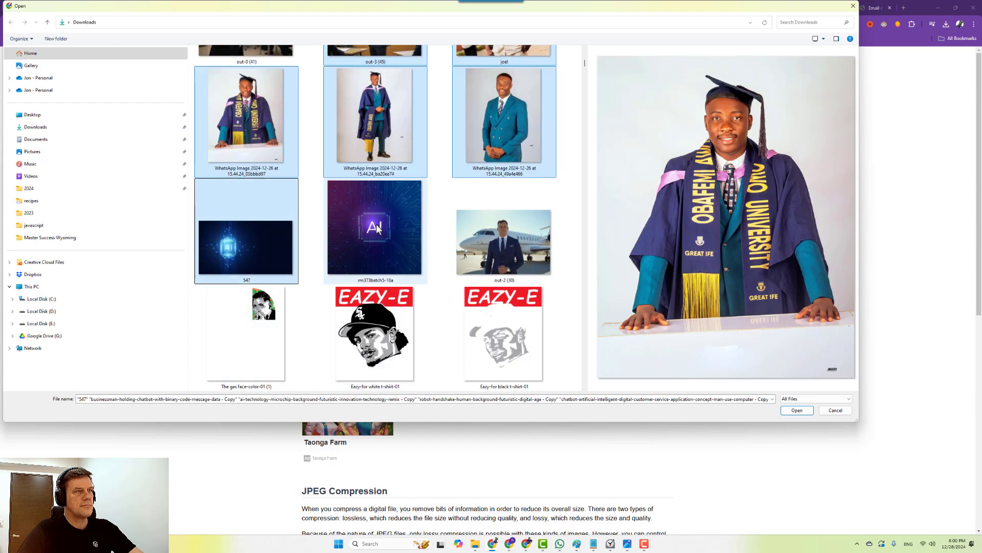
{"action": "left_click", "coordinate": [376, 223], "text": "ctrl"}
{"action": "left_click", "coordinate": [504, 241], "text": "ctrl"}
Add out-1 (31) and more AI images (handshake, microchip, robot, cyborg, chatbot), then upload.
{"action": "scroll", "coordinate": [511, 264], "scroll_direction": "down", "scroll_amount": 3}
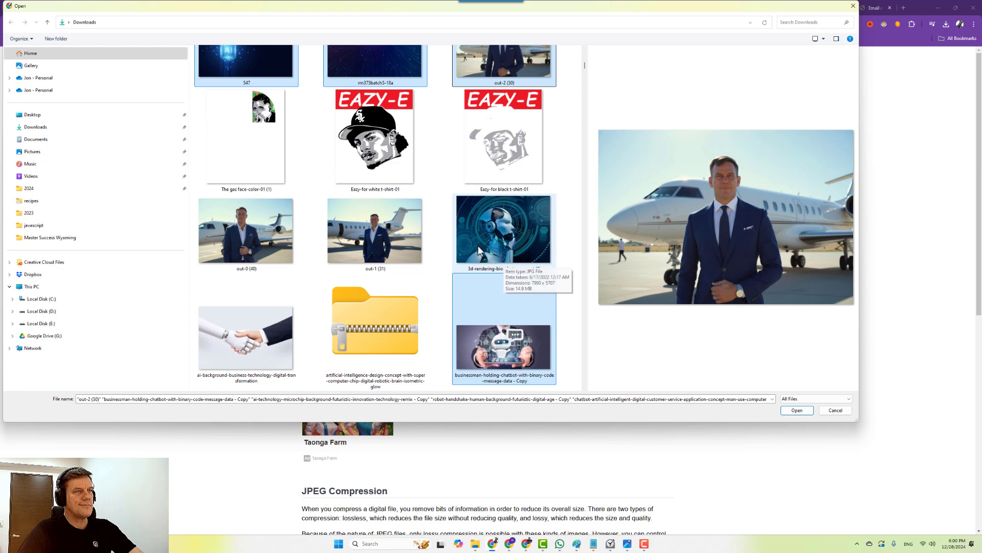
{"action": "left_click", "coordinate": [378, 238], "text": "ctrl"}
{"action": "left_click", "coordinate": [509, 226], "text": "ctrl"}
{"action": "left_click", "coordinate": [285, 337], "text": "ctrl"}
{"action": "scroll", "coordinate": [291, 336], "scroll_direction": "down", "scroll_amount": 3}
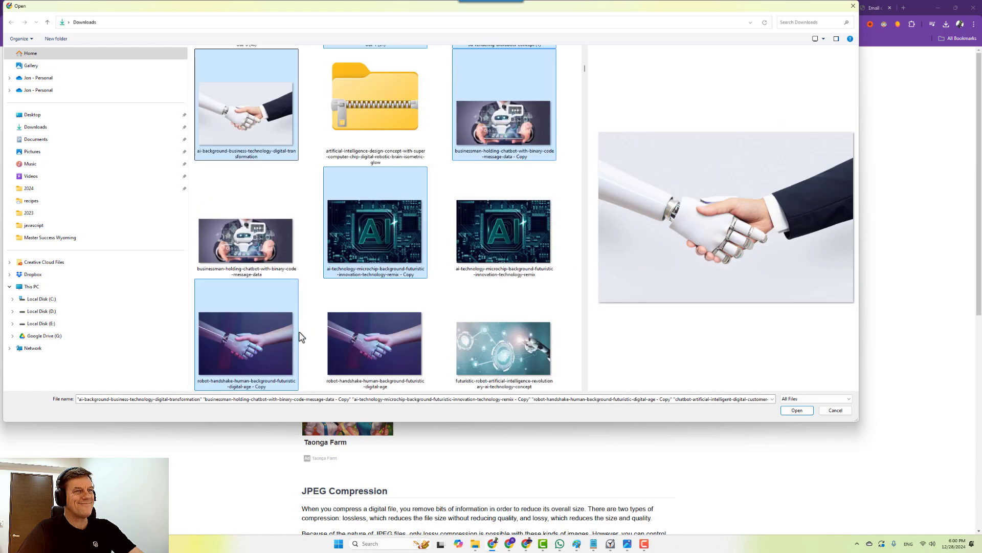
{"action": "left_click", "coordinate": [505, 241], "text": "ctrl"}
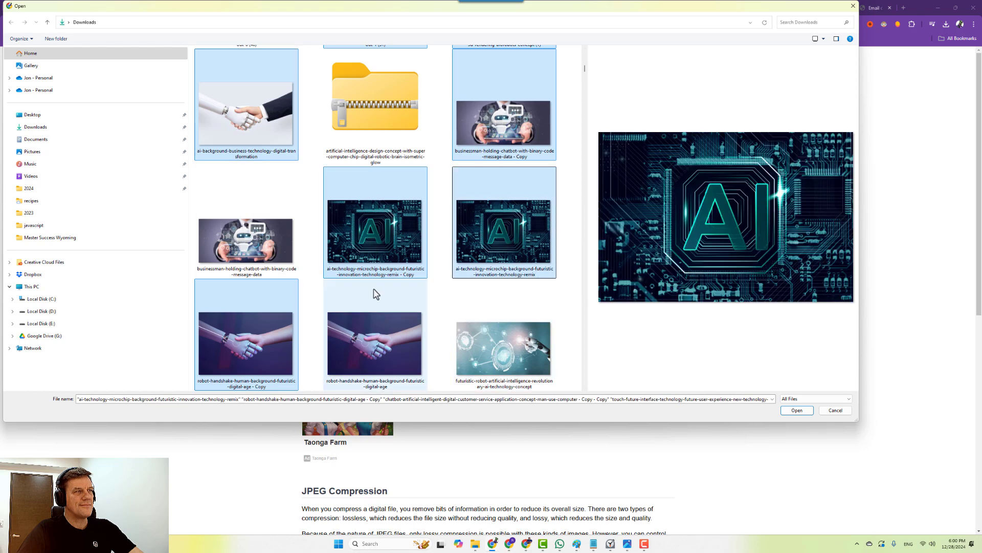
{"action": "left_click", "coordinate": [246, 241], "text": "ctrl"}
{"action": "left_click", "coordinate": [496, 338], "text": "ctrl"}
{"action": "scroll", "coordinate": [476, 323], "scroll_direction": "down", "scroll_amount": 2}
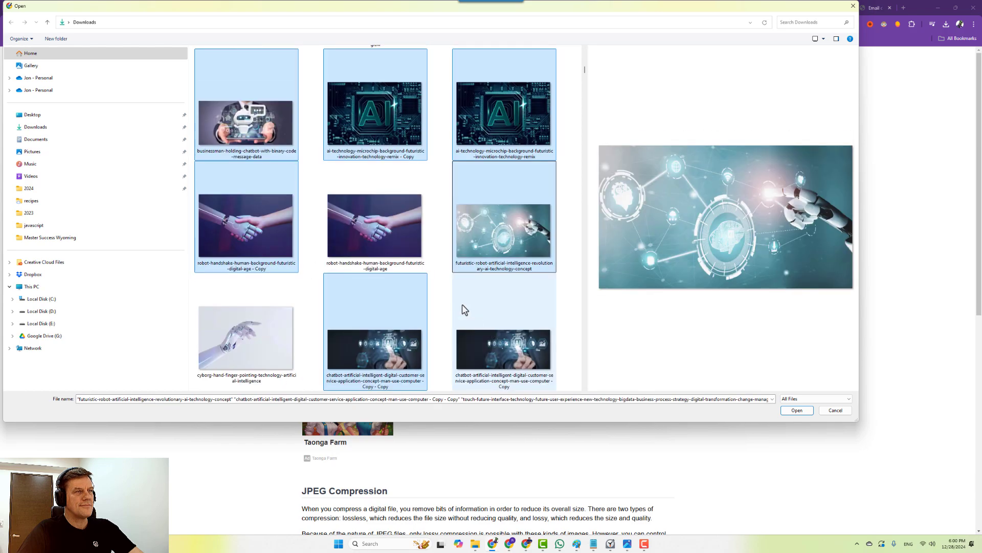
{"action": "scroll", "coordinate": [373, 309], "scroll_direction": "down", "scroll_amount": 2}
{"action": "left_click", "coordinate": [250, 223], "text": "ctrl"}
{"action": "left_click", "coordinate": [255, 330], "text": "ctrl"}
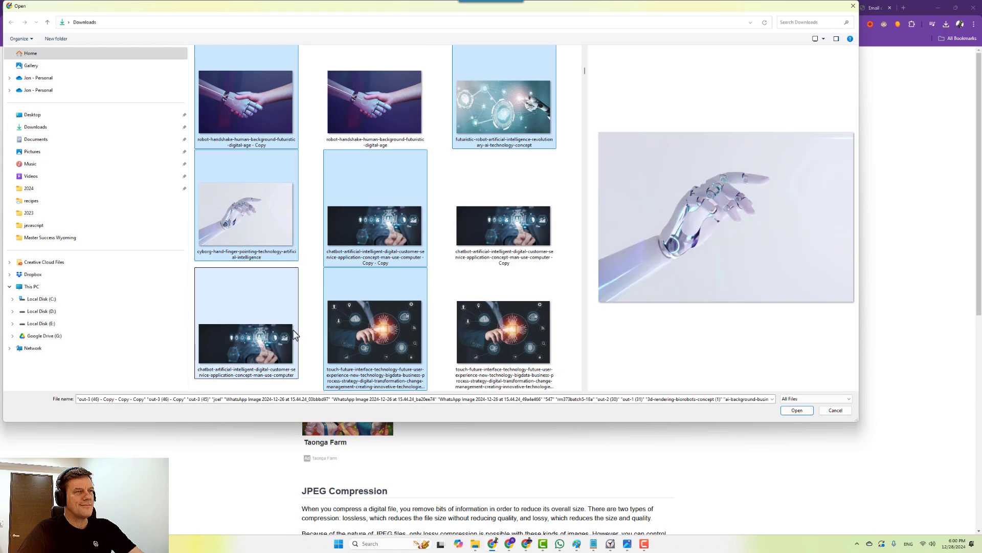
{"action": "scroll", "coordinate": [295, 332], "scroll_direction": "down", "scroll_amount": 1}
{"action": "scroll", "coordinate": [448, 327], "scroll_direction": "down", "scroll_amount": 1}
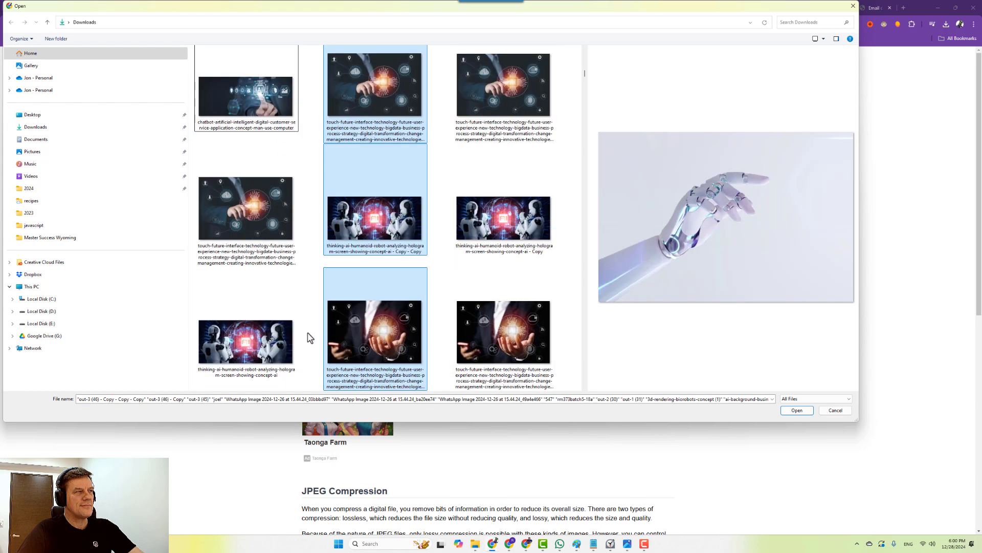
{"action": "scroll", "coordinate": [363, 317], "scroll_direction": "down", "scroll_amount": 1}
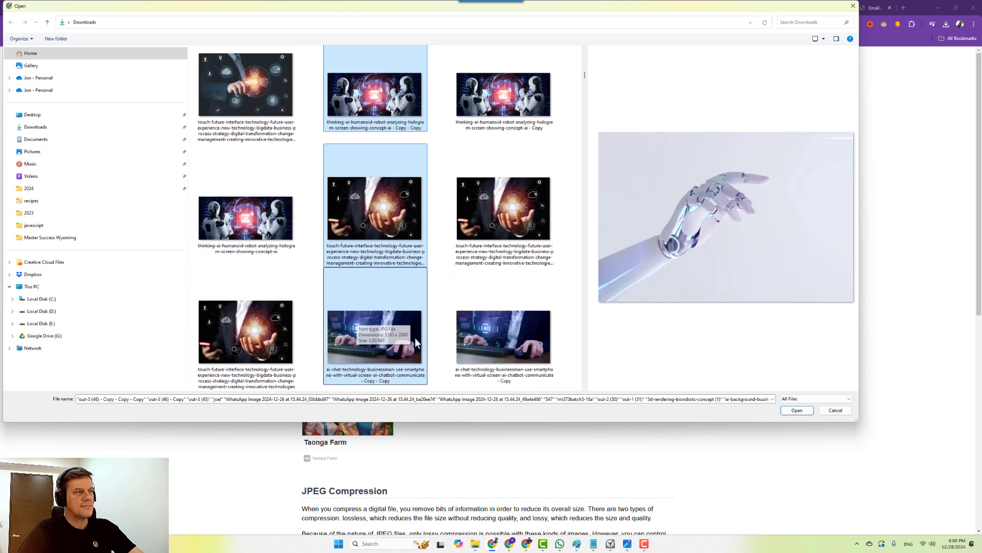
{"action": "scroll", "coordinate": [410, 327], "scroll_direction": "down", "scroll_amount": 3}
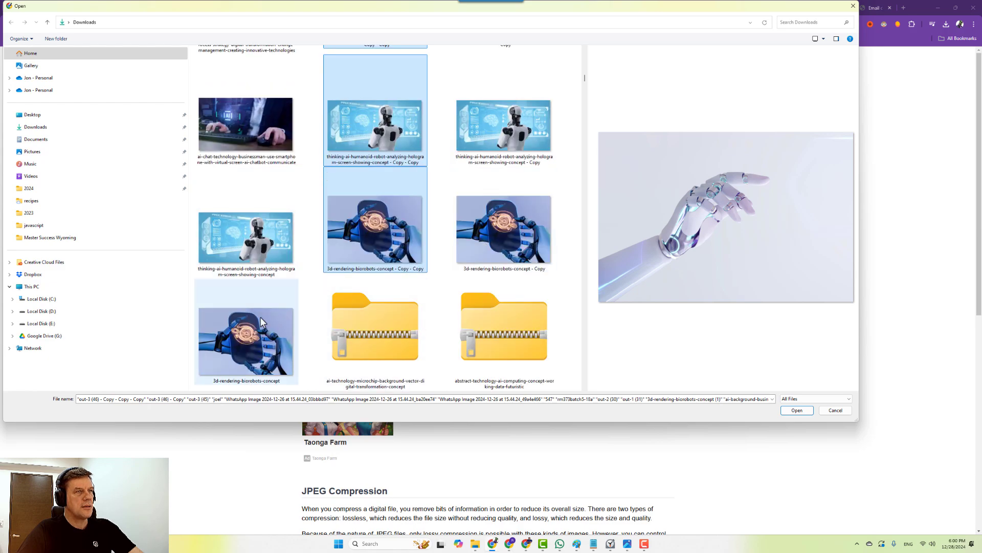
{"action": "scroll", "coordinate": [404, 293], "scroll_direction": "down", "scroll_amount": 2}
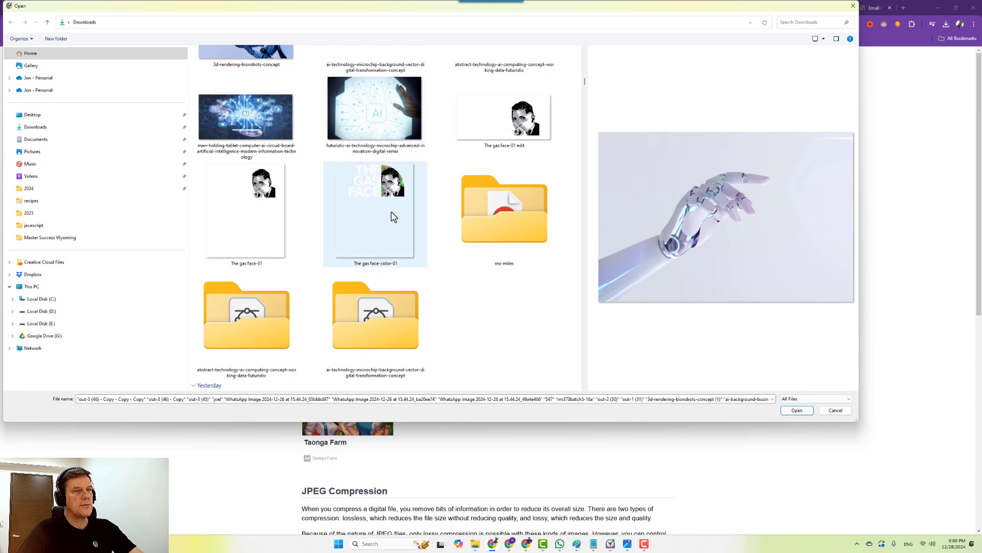
{"action": "scroll", "coordinate": [395, 215], "scroll_direction": "up", "scroll_amount": 1}
{"action": "left_click", "coordinate": [797, 410]}
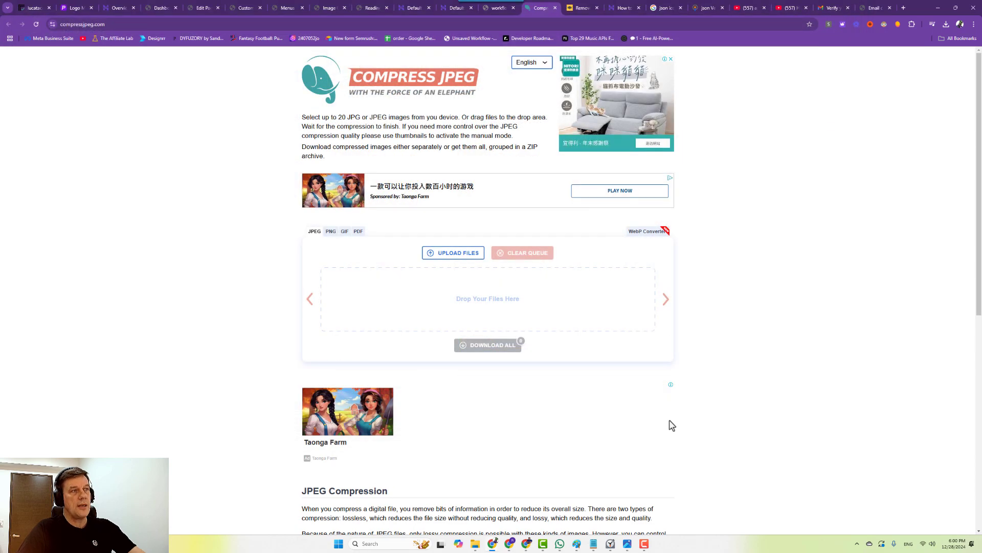
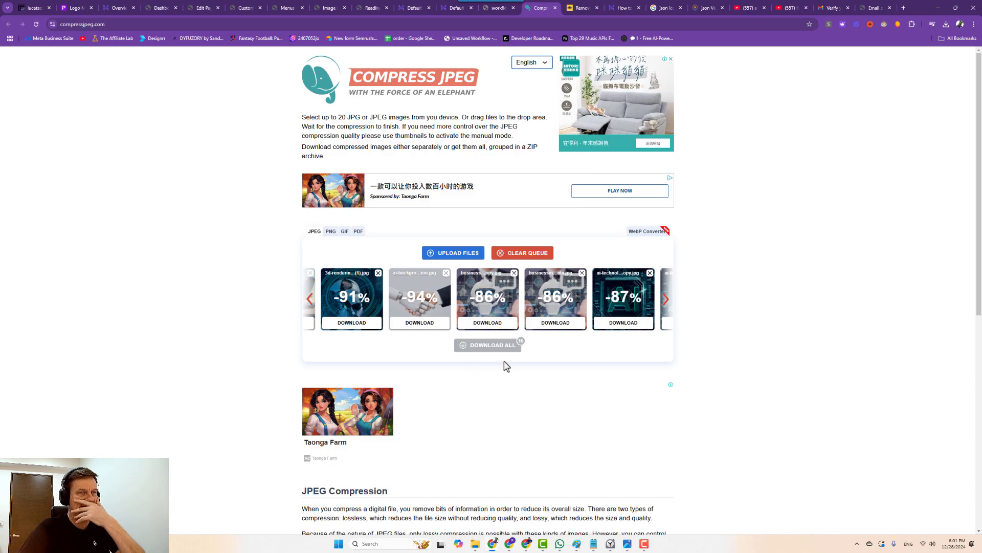
Download the compressed 3d-rendering JPEG, then download every compressed JPEG with Download All.
{"action": "left_click", "coordinate": [344, 316]}
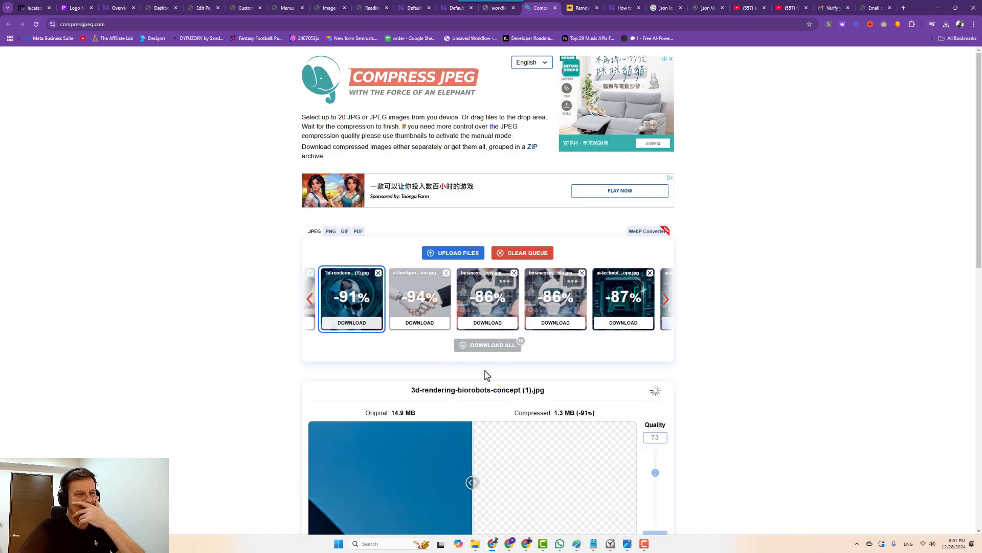
{"action": "left_click", "coordinate": [349, 328]}
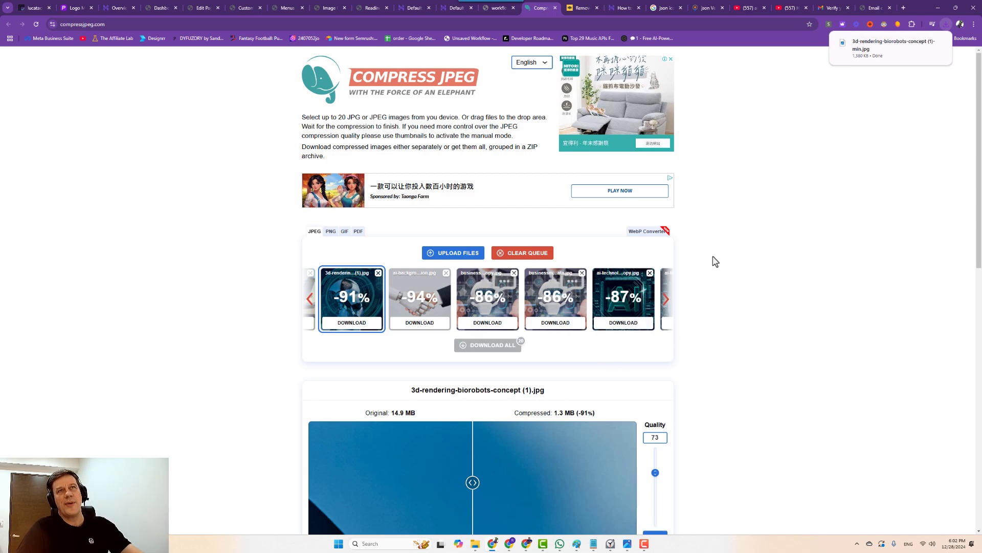
{"action": "mouse_move", "coordinate": [932, 49]}
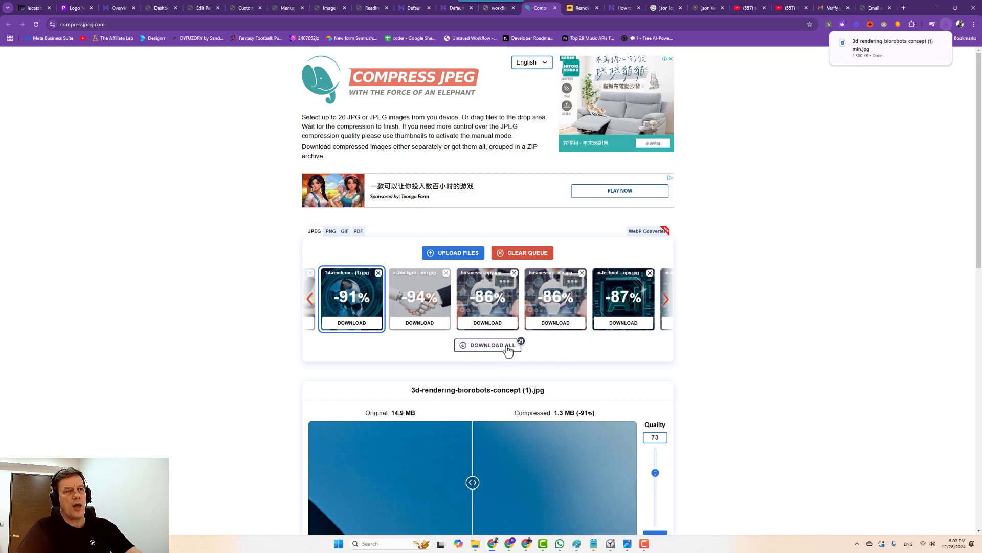
{"action": "left_click", "coordinate": [665, 306]}
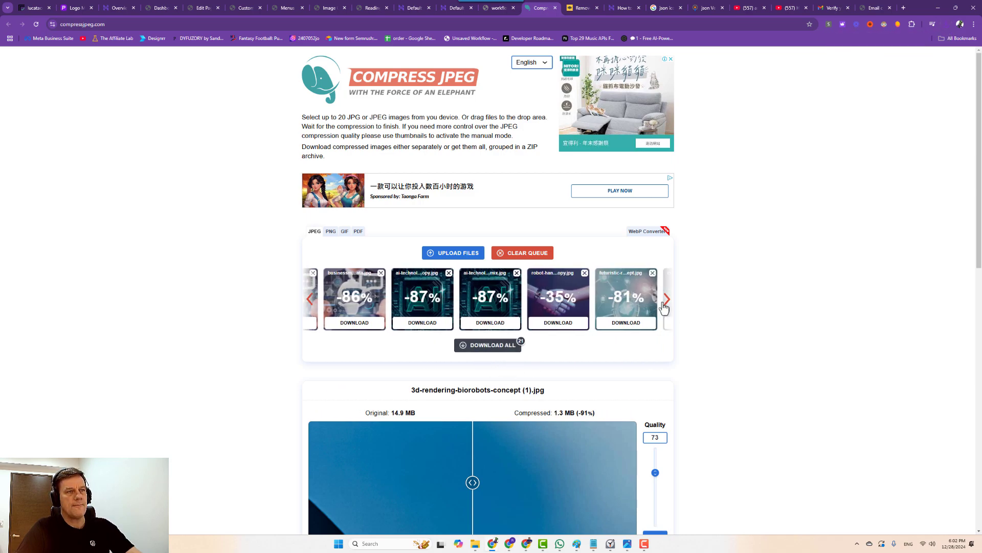
{"action": "left_click", "coordinate": [480, 346]}
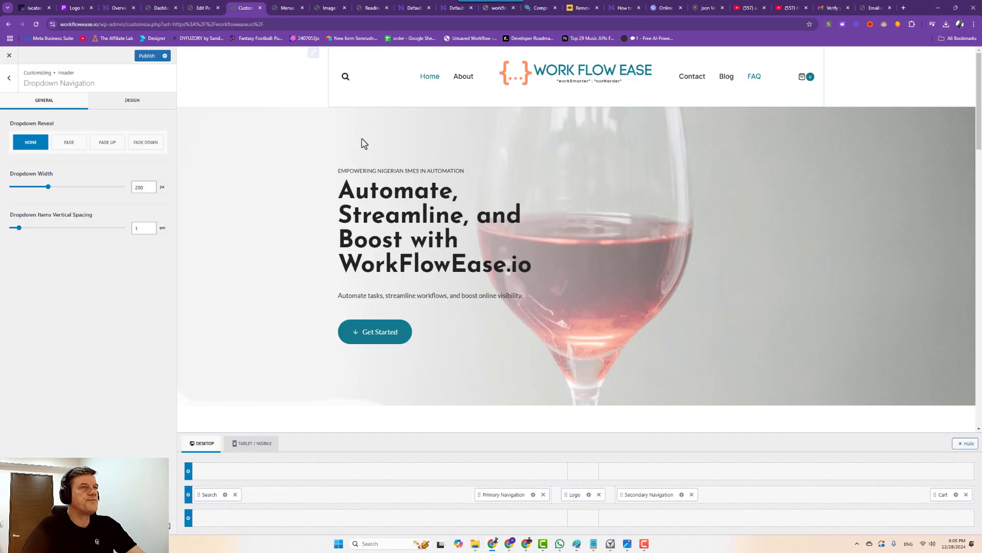
Delete the FAQ custom link from Right Menu (Secondary) and save the menu.
{"action": "left_click", "coordinate": [203, 6]}
{"action": "left_click", "coordinate": [162, 8]}
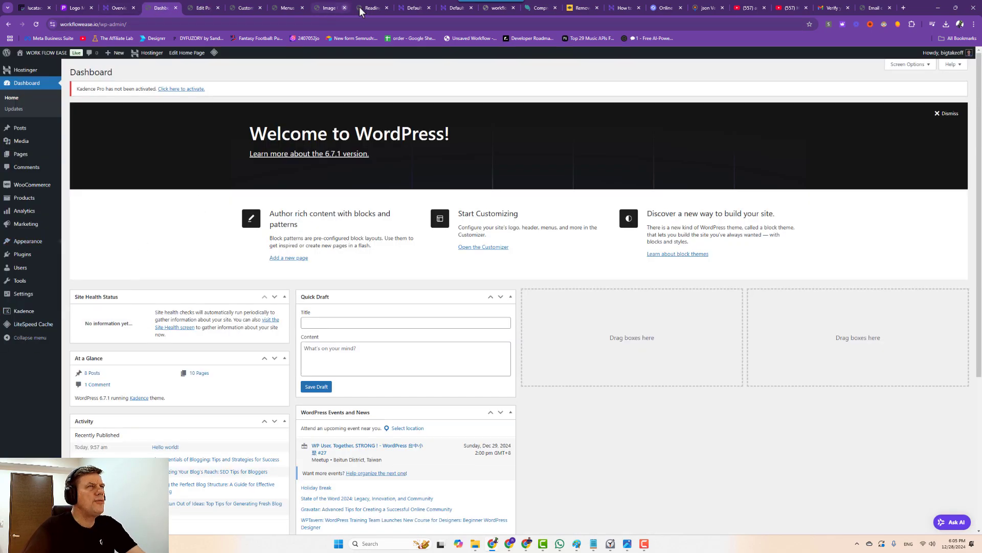
{"action": "left_click", "coordinate": [280, 9]}
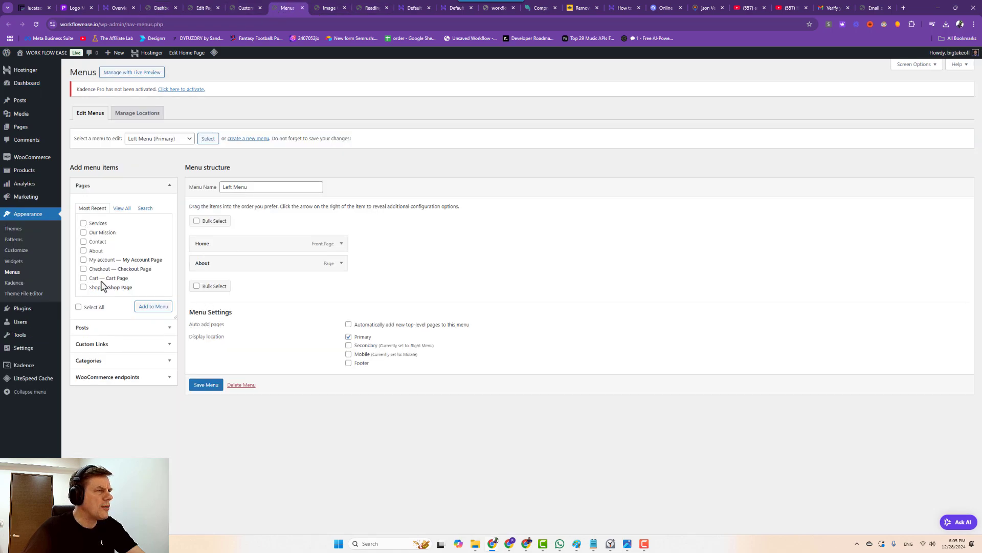
{"action": "left_click", "coordinate": [154, 138]}
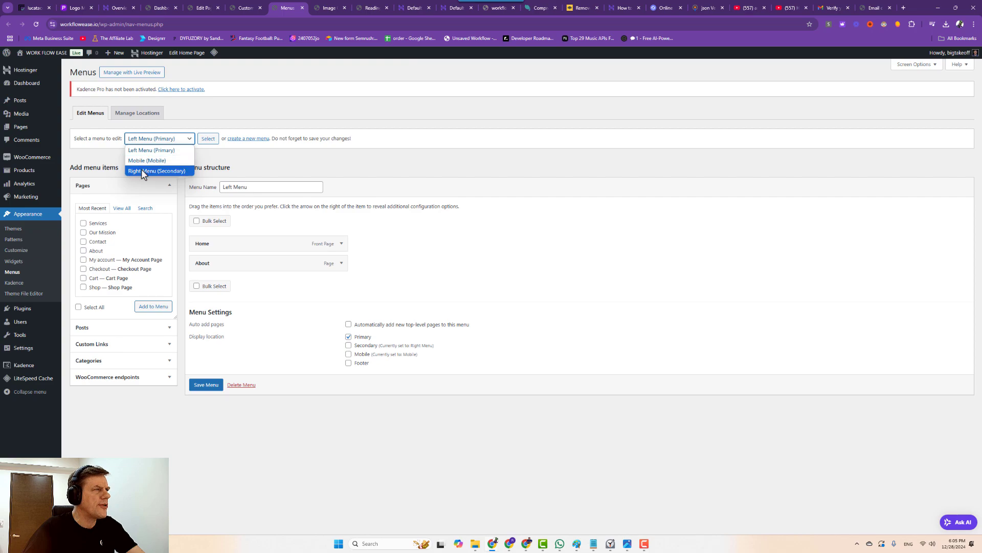
{"action": "left_click", "coordinate": [142, 169]}
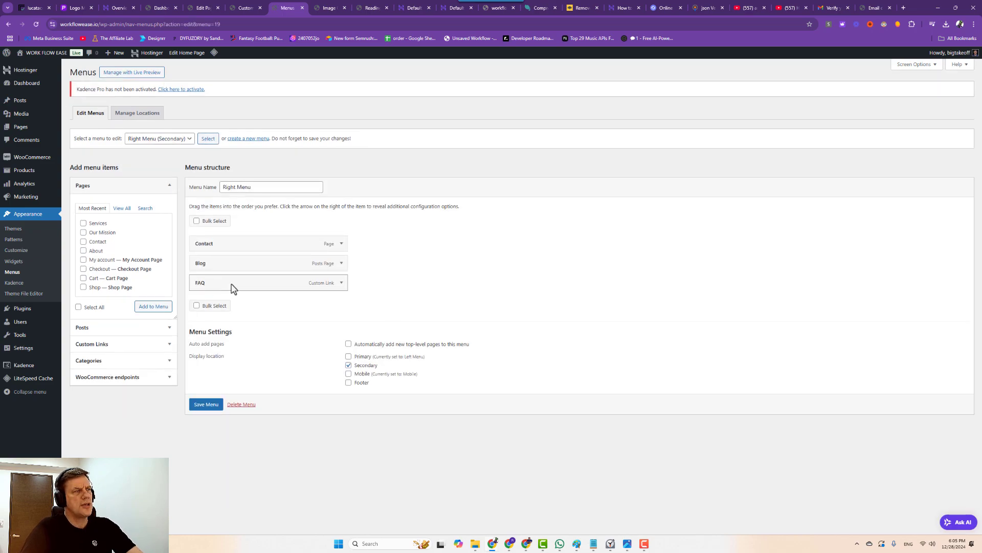
{"action": "left_click", "coordinate": [341, 284]}
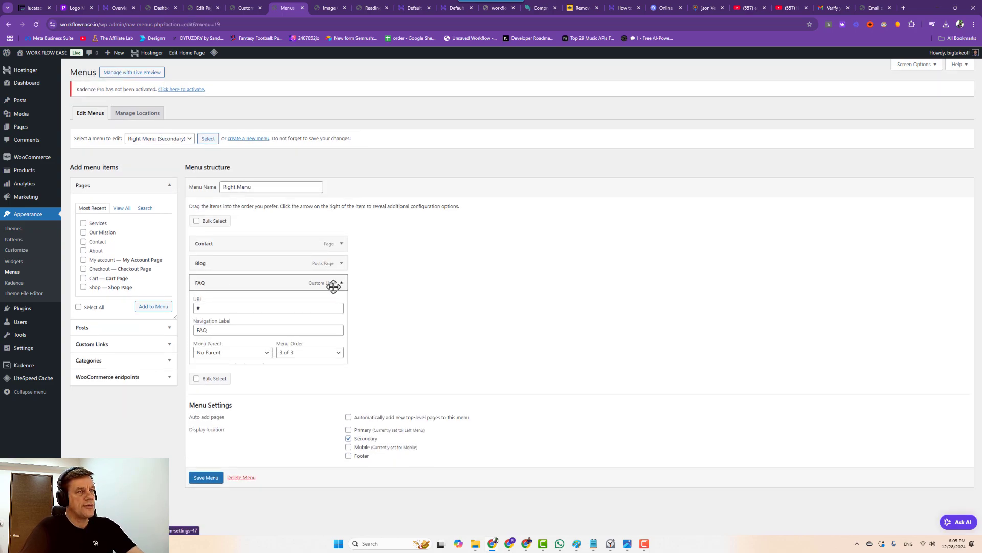
{"action": "left_click", "coordinate": [202, 381]}
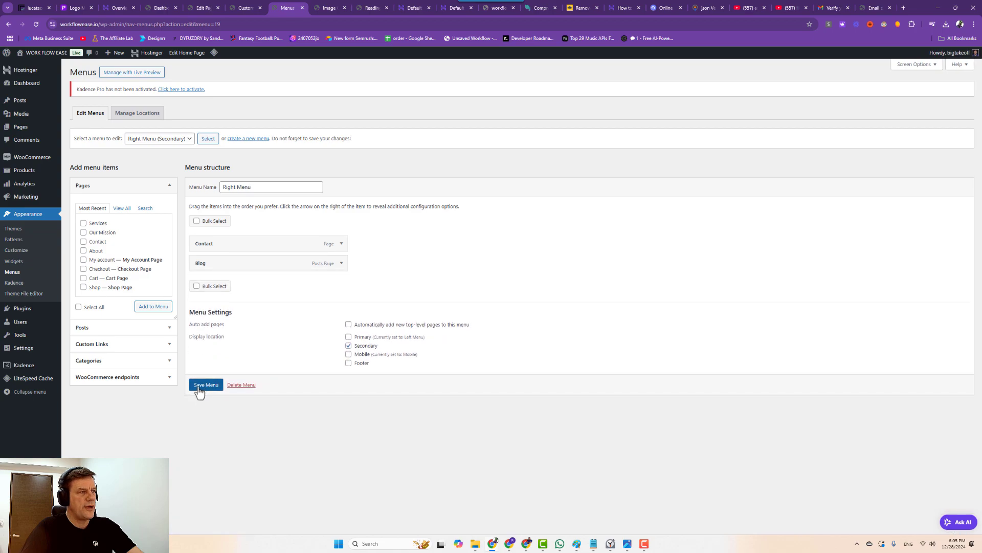
{"action": "left_click", "coordinate": [203, 385]}
{"action": "left_click", "coordinate": [244, 11]}
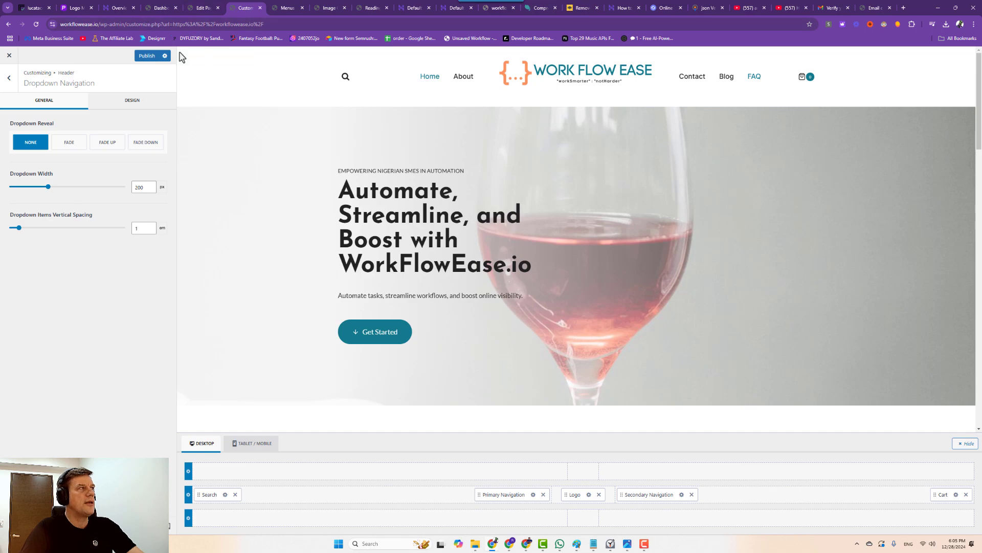
Publish the header changes, turn off the cart's Show Item Total Indicator, and delete Cart from the header.
{"action": "left_click", "coordinate": [145, 58]}
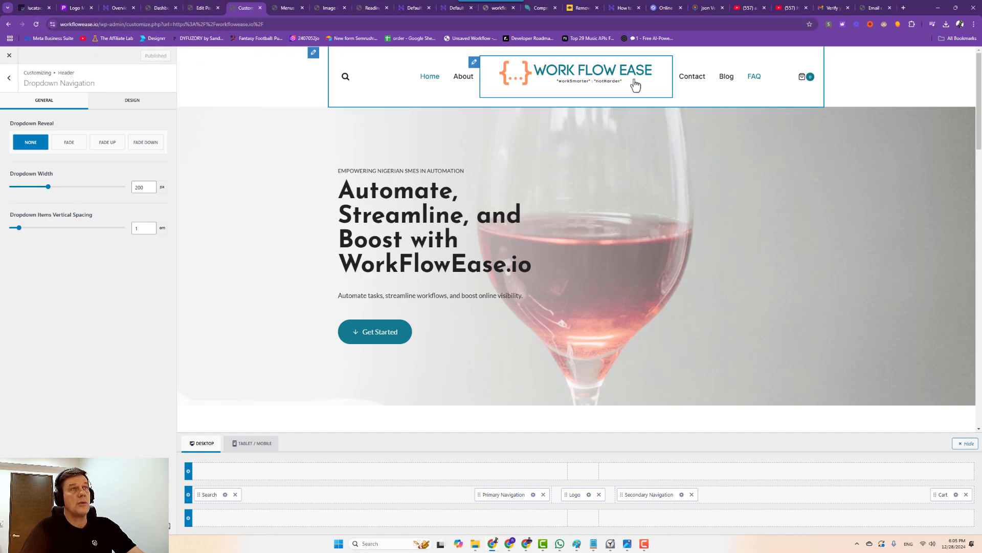
{"action": "left_click", "coordinate": [785, 79]}
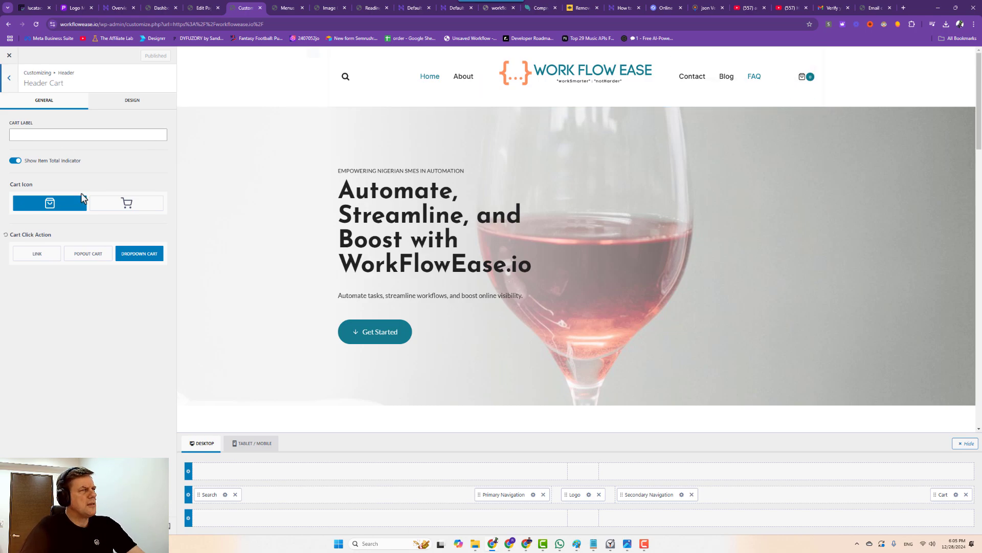
{"action": "left_click", "coordinate": [15, 162]}
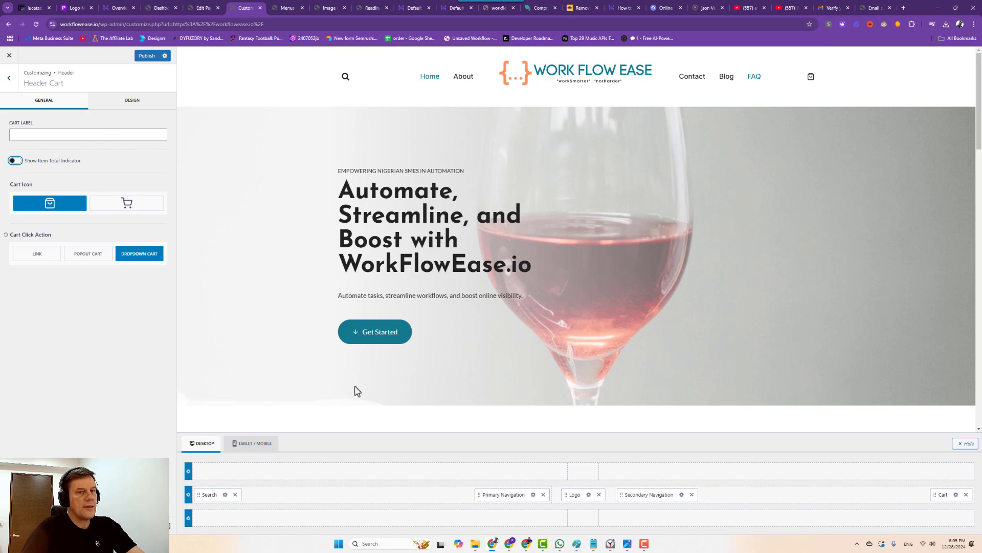
{"action": "left_click", "coordinate": [967, 495]}
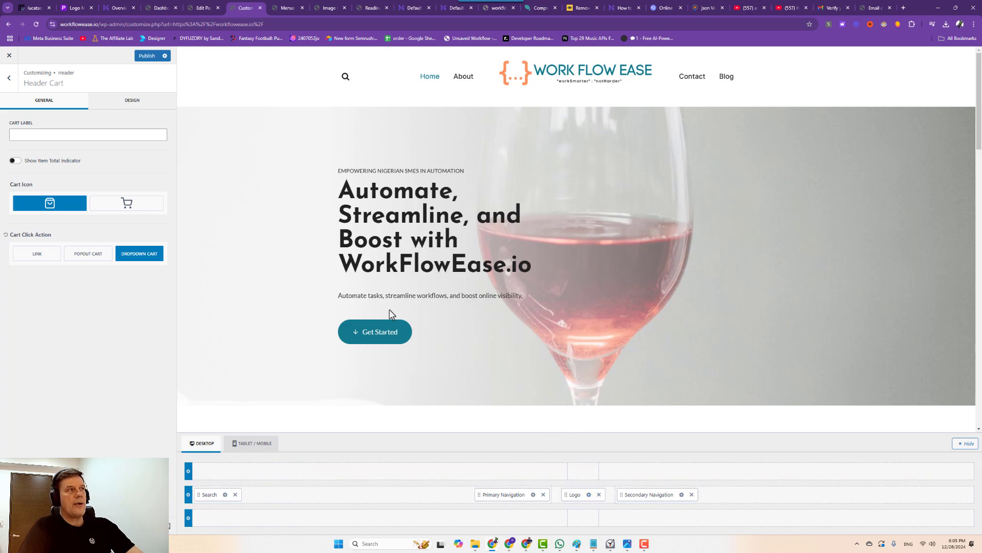
Widen Secondary and Primary Navigation item spacing and remove the search icon from the header.
{"action": "left_click", "coordinate": [657, 500]}
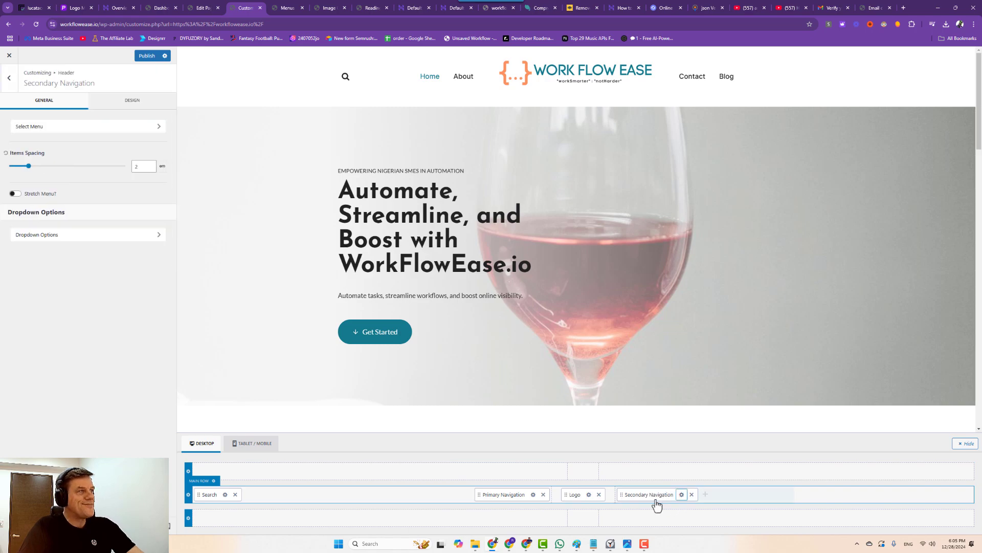
{"action": "left_click_drag", "start_coordinate": [29, 166], "coordinate": [58, 176]}
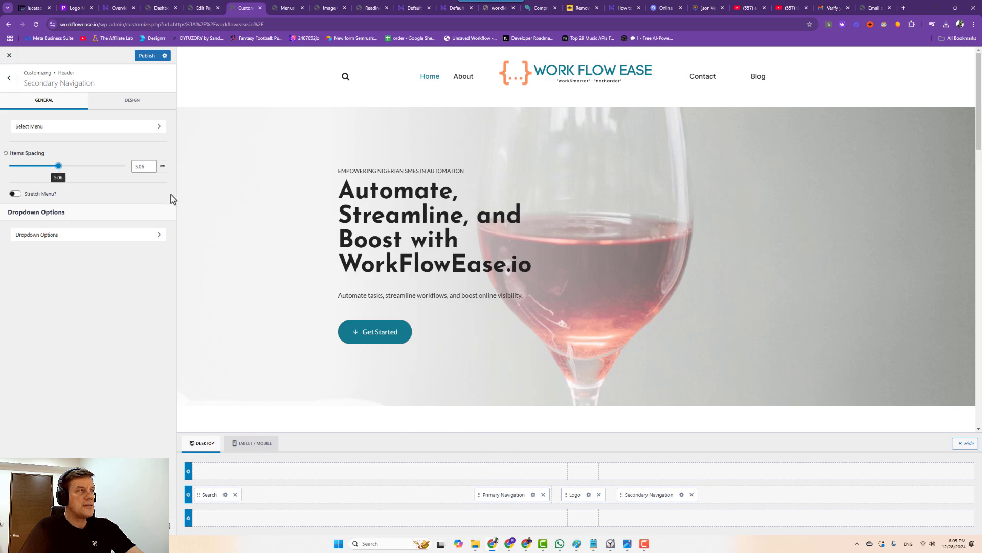
{"action": "left_click", "coordinate": [532, 494]}
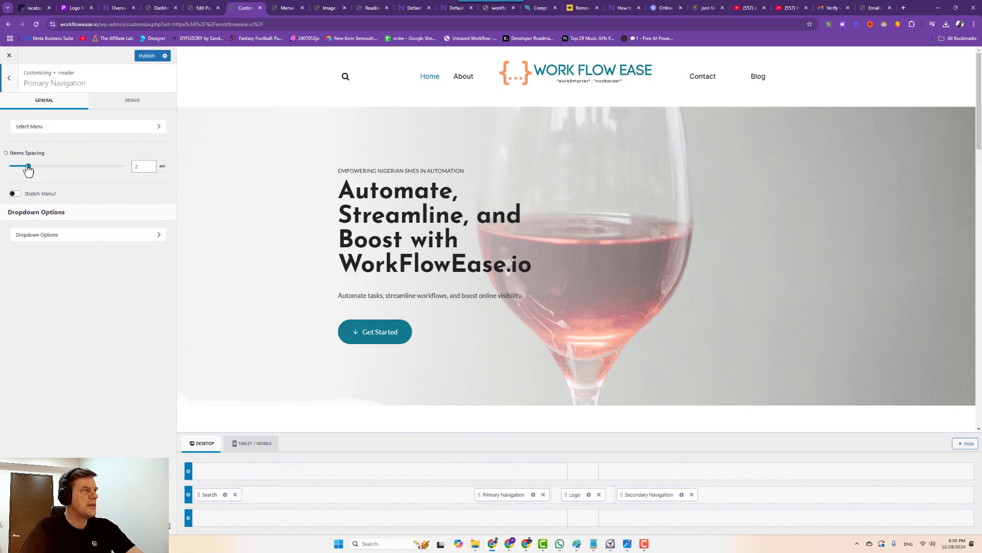
{"action": "left_click_drag", "start_coordinate": [29, 169], "coordinate": [48, 170]}
{"action": "left_click", "coordinate": [236, 495]}
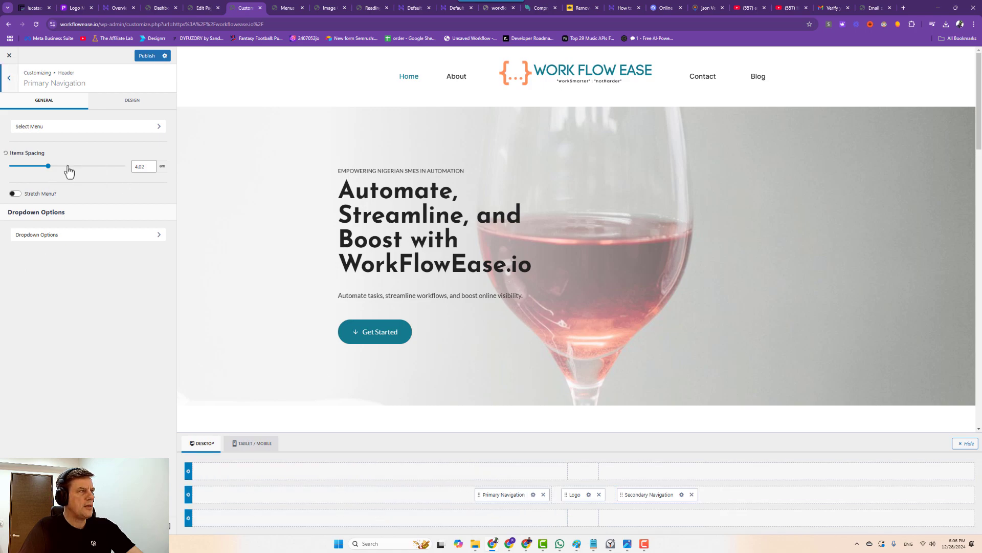
{"action": "left_click_drag", "start_coordinate": [49, 166], "coordinate": [62, 173]}
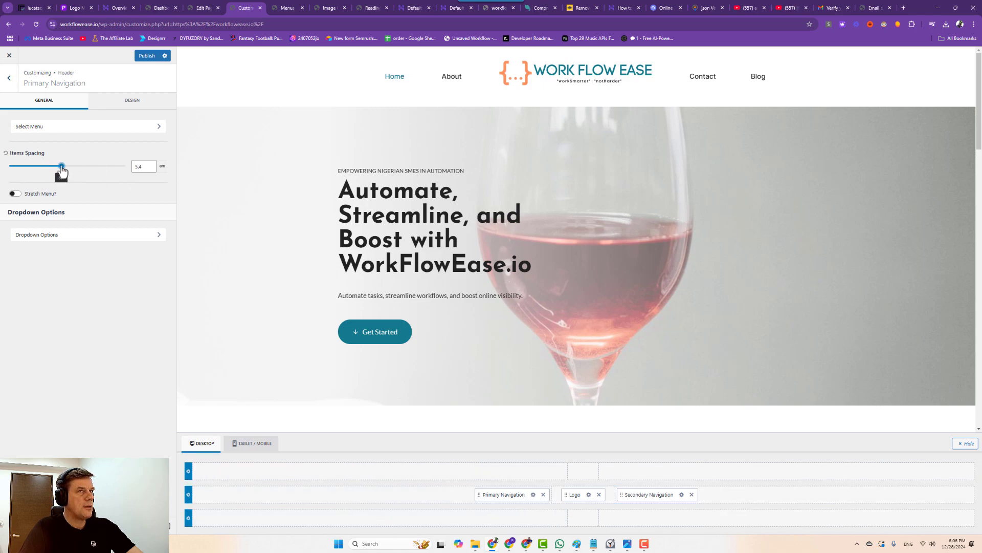
Set the Secondary Navigation items spacing to about 5.4 em.
{"action": "left_click", "coordinate": [682, 495]}
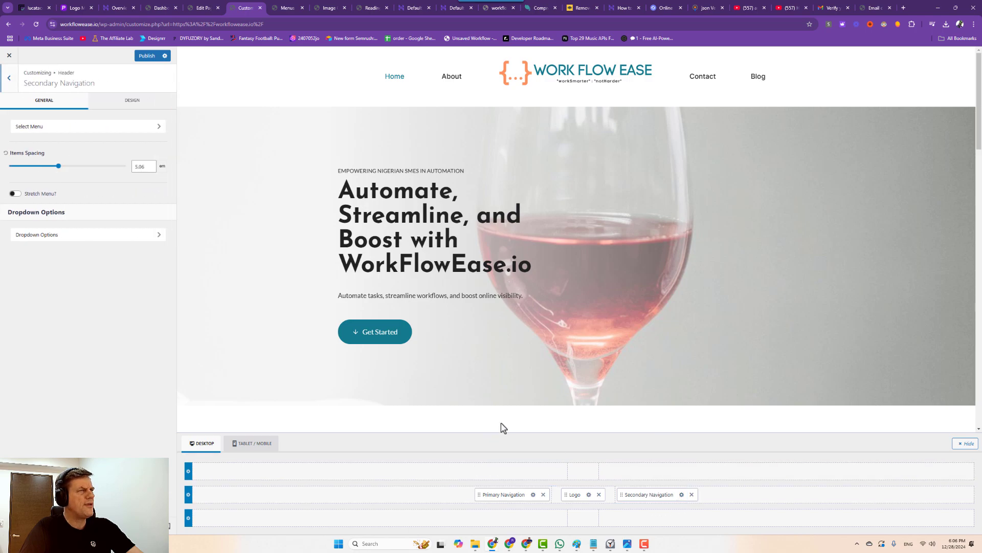
{"action": "left_click", "coordinate": [141, 168]}
{"action": "type", "text": "4"}
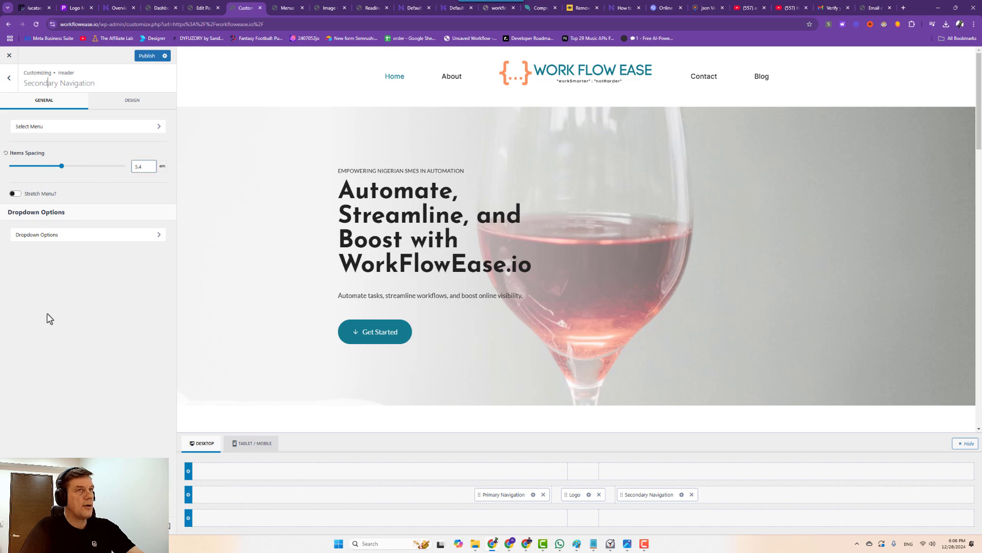
{"action": "left_click_drag", "start_coordinate": [48, 317], "coordinate": [65, 301]}
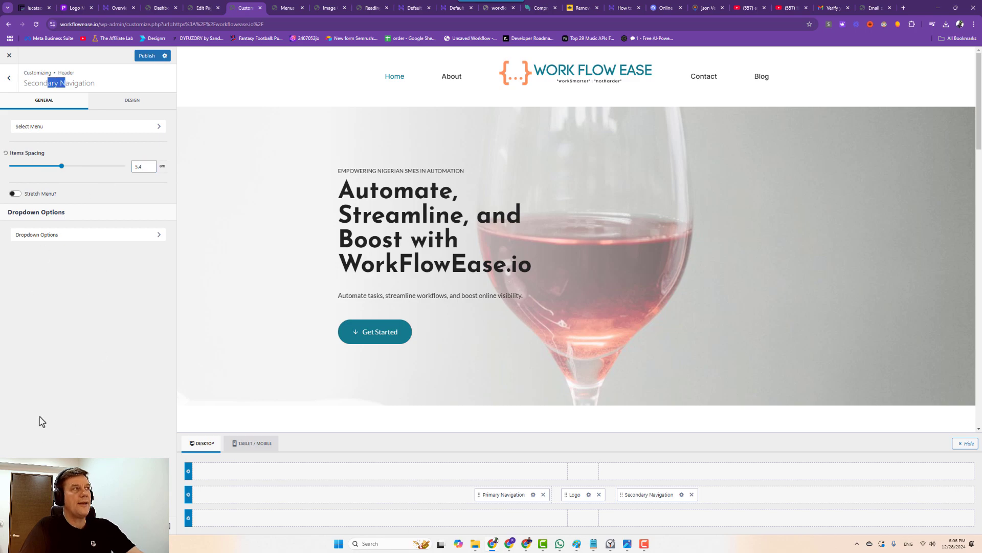
{"action": "left_click", "coordinate": [160, 8]}
{"action": "left_click", "coordinate": [201, 9]}
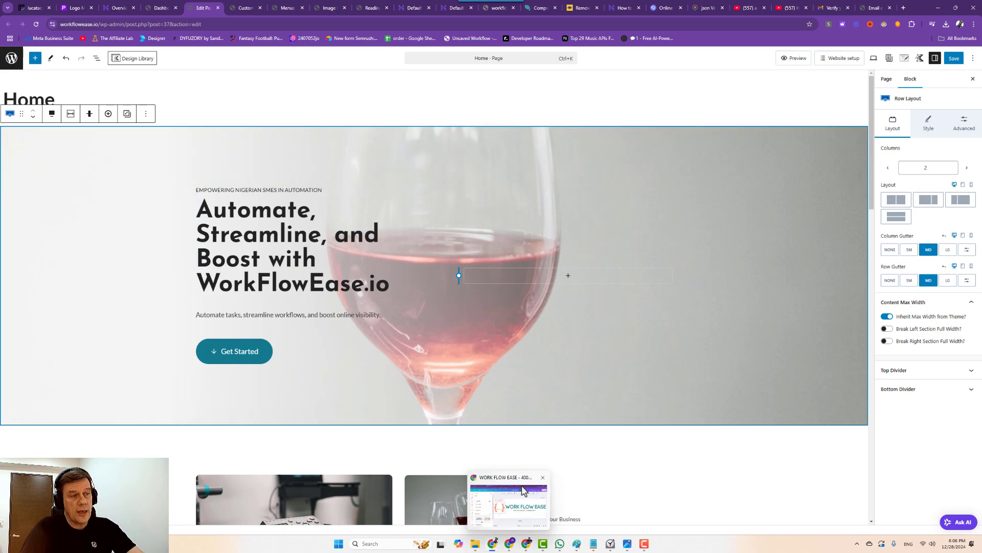
Open the Upload New Media page and check the FreeConvert compressed-file download options.
{"action": "left_click", "coordinate": [160, 8]}
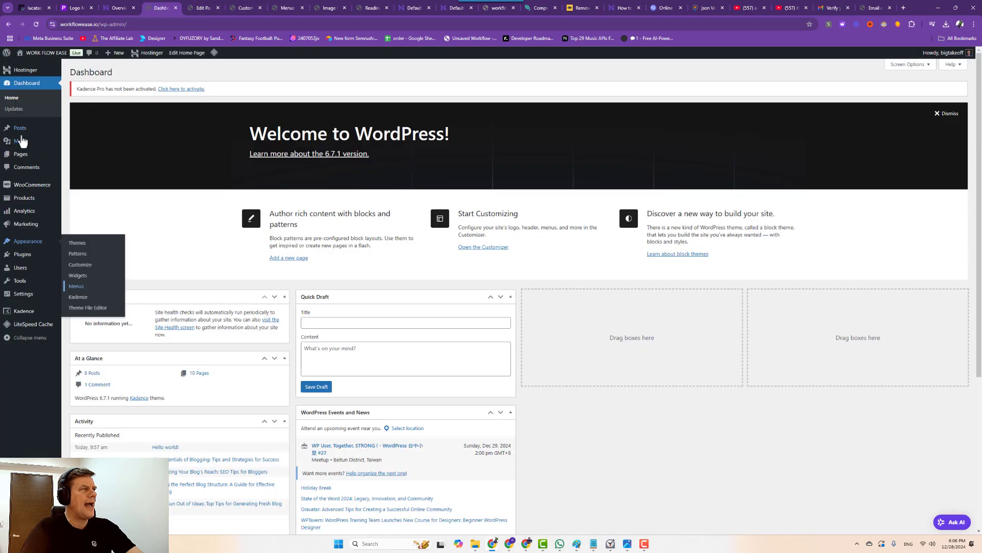
{"action": "mouse_move", "coordinate": [22, 144]}
{"action": "left_click", "coordinate": [92, 153]}
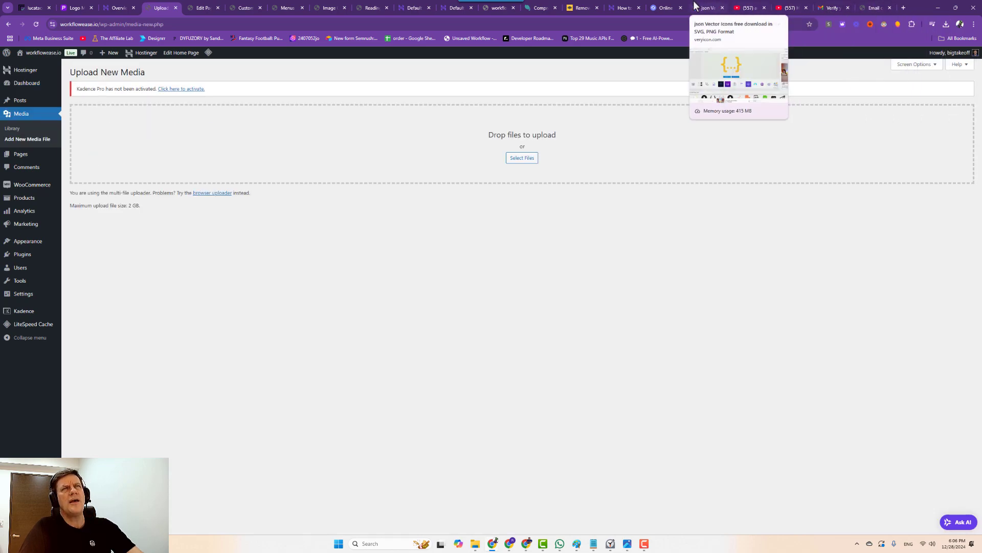
{"action": "left_click", "coordinate": [666, 8]}
{"action": "left_click", "coordinate": [825, 446]}
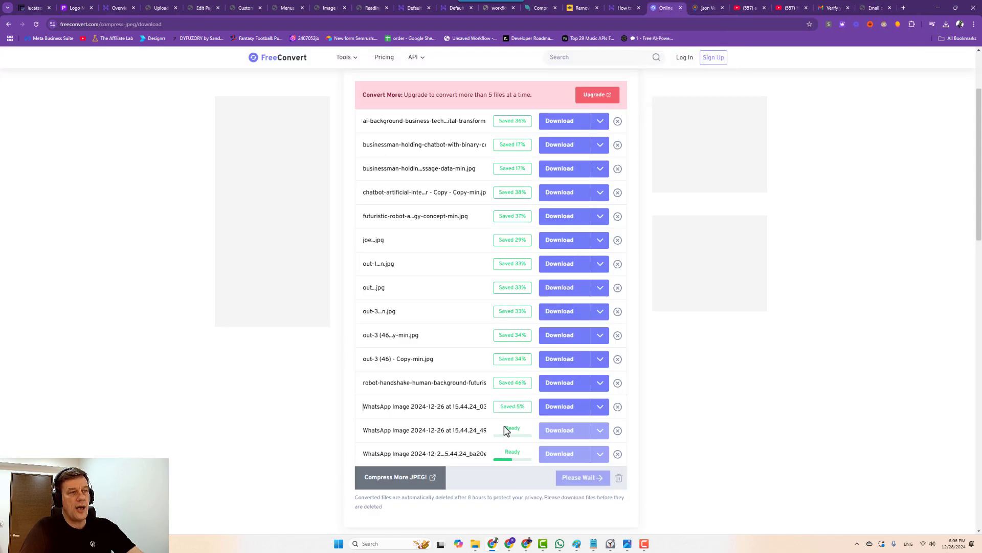
{"action": "left_click", "coordinate": [600, 335]}
{"action": "left_click", "coordinate": [511, 469]}
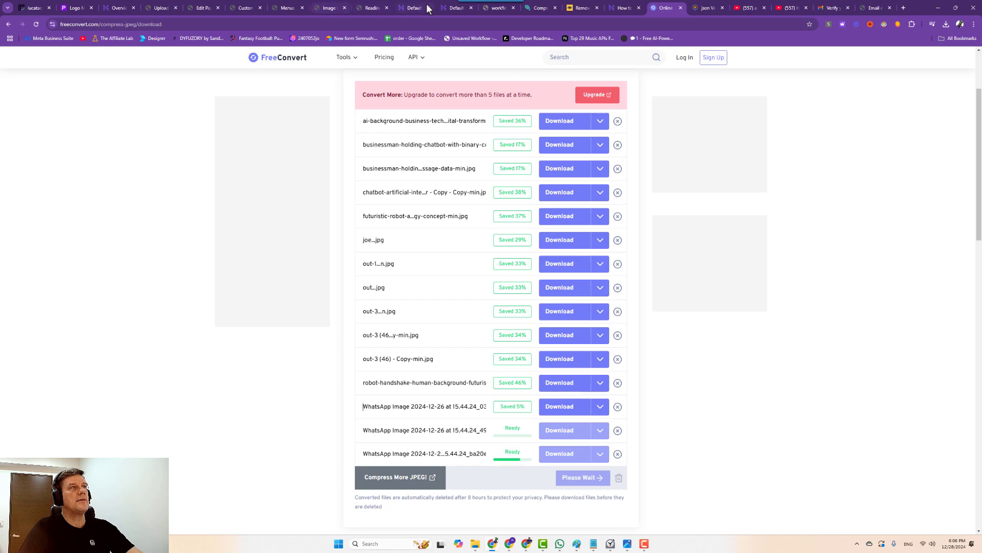
In the Home page hero row's Style settings, start replacing the background image.
{"action": "left_click", "coordinate": [254, 10]}
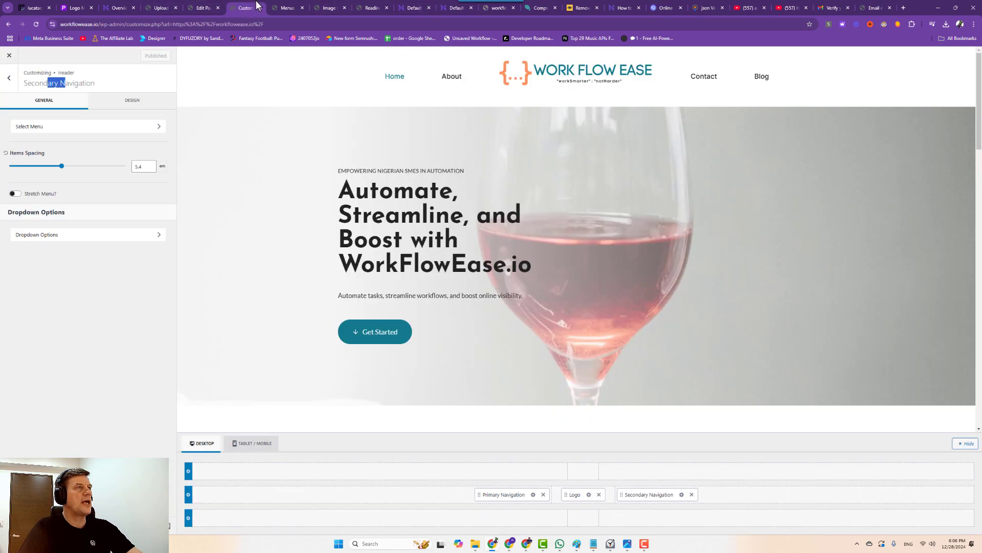
{"action": "left_click", "coordinate": [203, 8]}
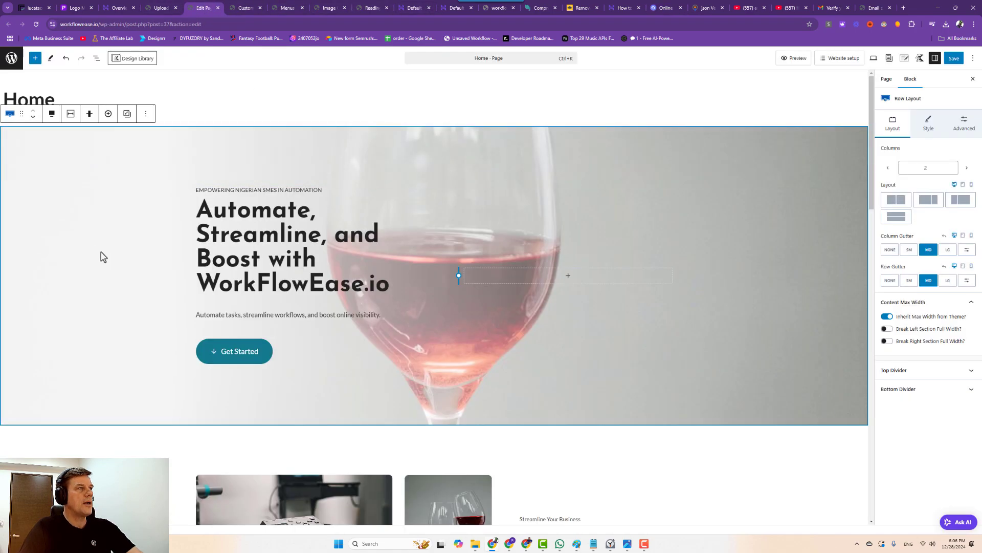
{"action": "left_click", "coordinate": [928, 126]}
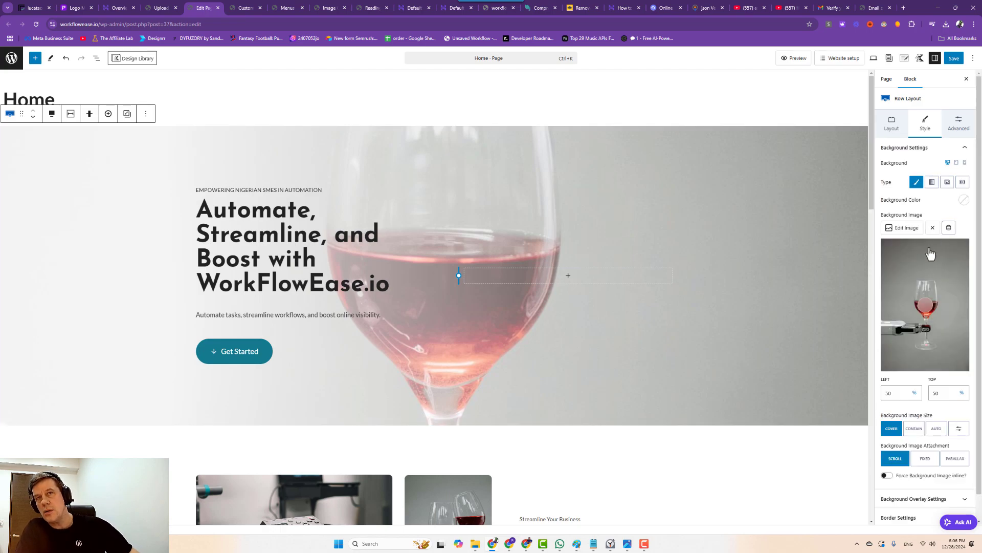
{"action": "left_click", "coordinate": [903, 235]}
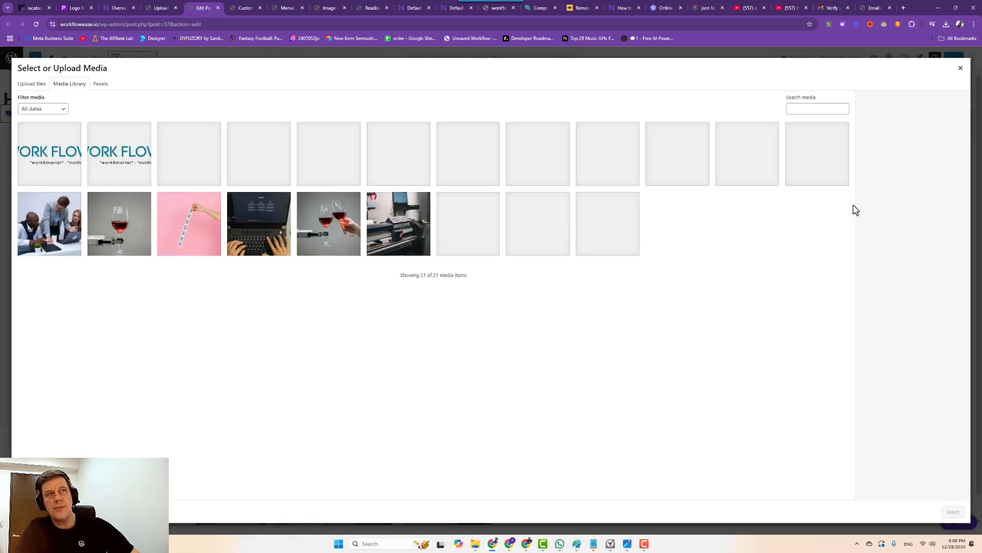
Upload the chatbot-artificial image to the media library after comparing candidate AI images.
{"action": "left_click", "coordinate": [22, 85]}
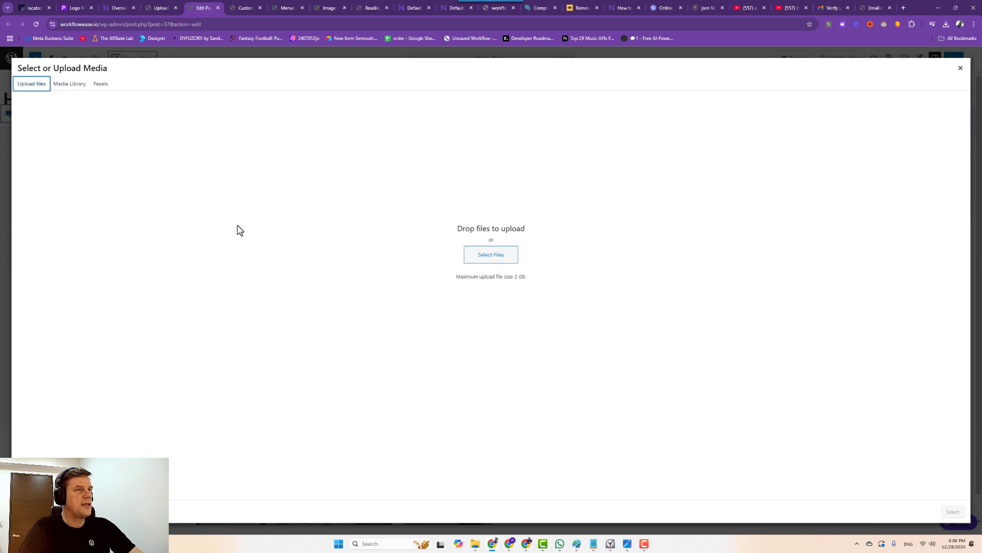
{"action": "left_click", "coordinate": [490, 266]}
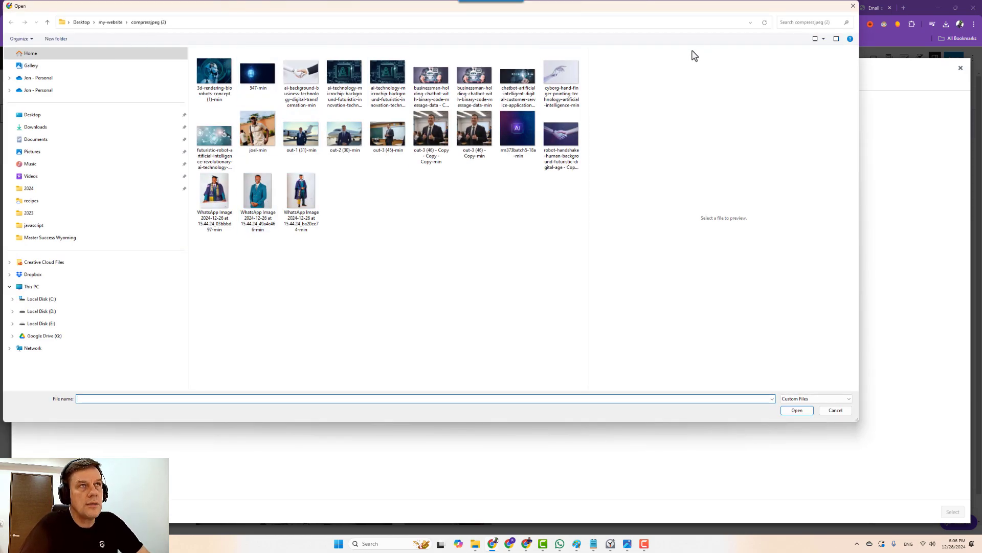
{"action": "left_click", "coordinate": [824, 38]}
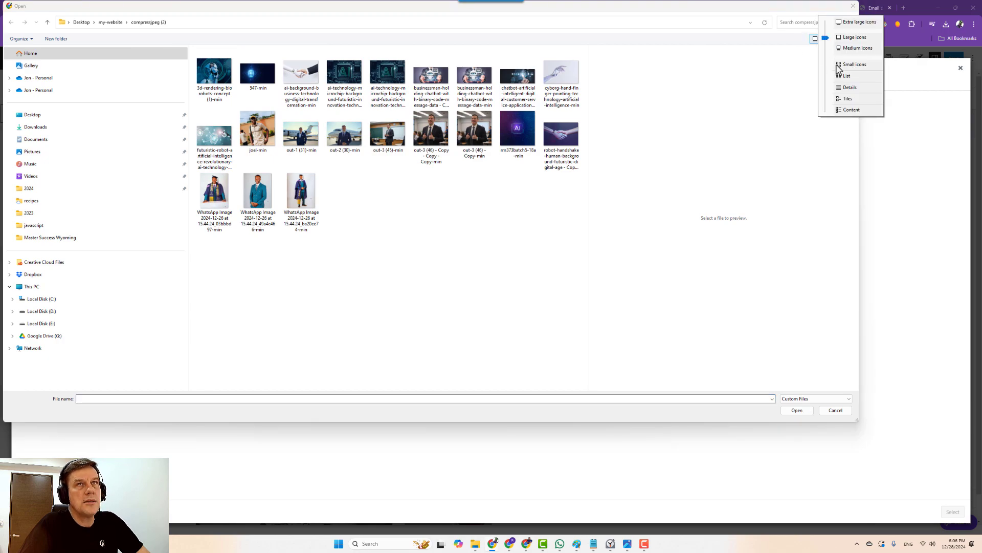
{"action": "left_click", "coordinate": [846, 88]}
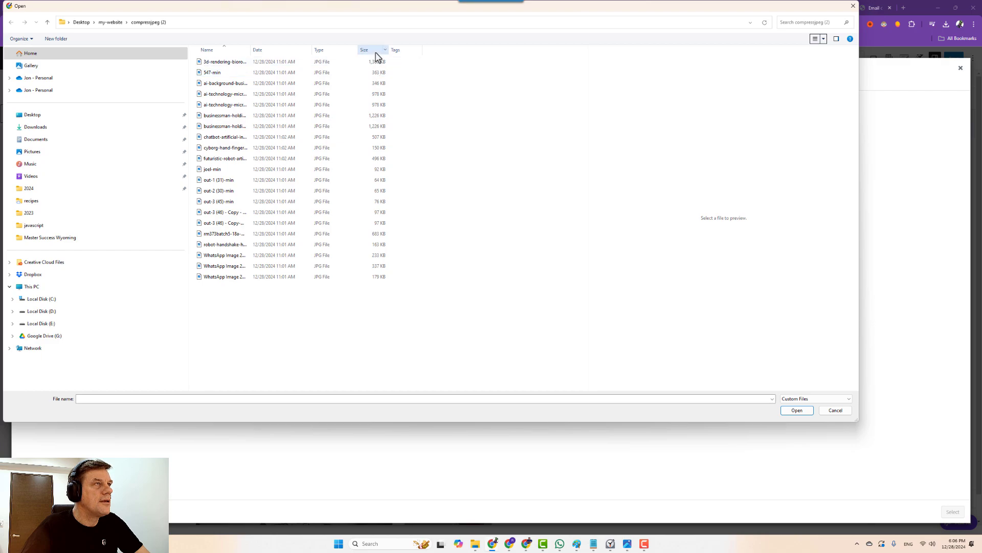
{"action": "left_click", "coordinate": [230, 106]}
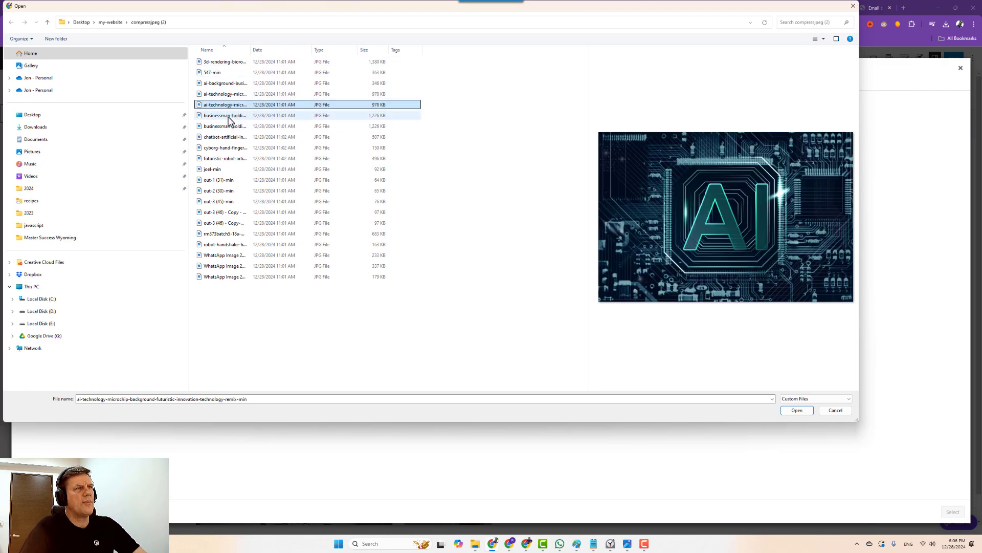
{"action": "left_click", "coordinate": [229, 116]}
{"action": "left_click", "coordinate": [233, 105]}
{"action": "left_click", "coordinate": [231, 94]}
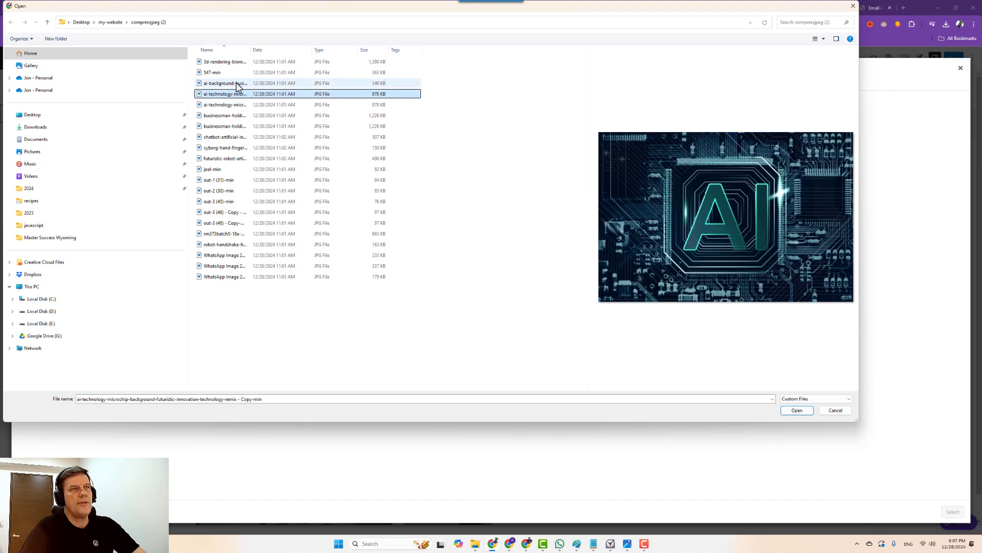
{"action": "left_click", "coordinate": [237, 83]}
{"action": "left_click", "coordinate": [234, 104]}
{"action": "left_click", "coordinate": [234, 115]}
{"action": "left_click", "coordinate": [233, 137]}
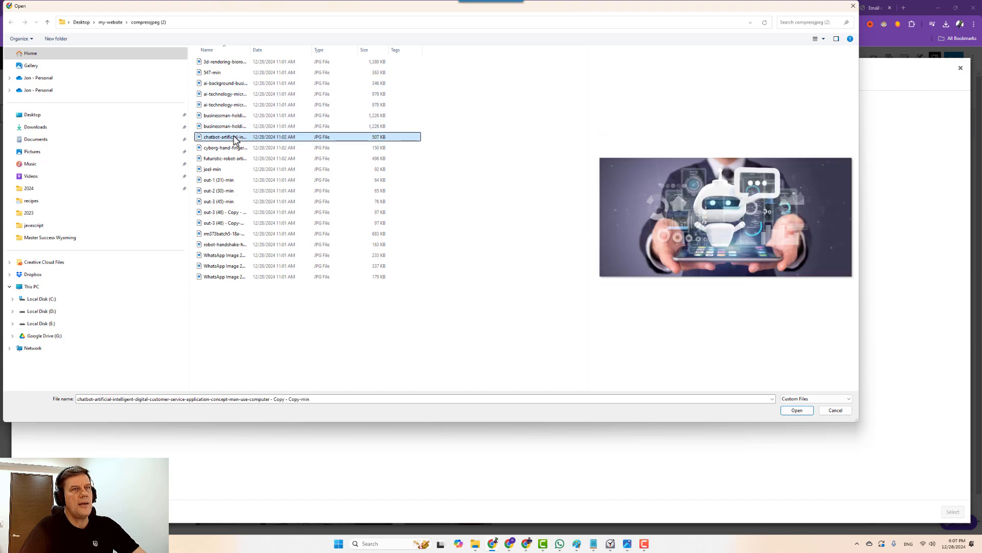
{"action": "left_click", "coordinate": [797, 411]}
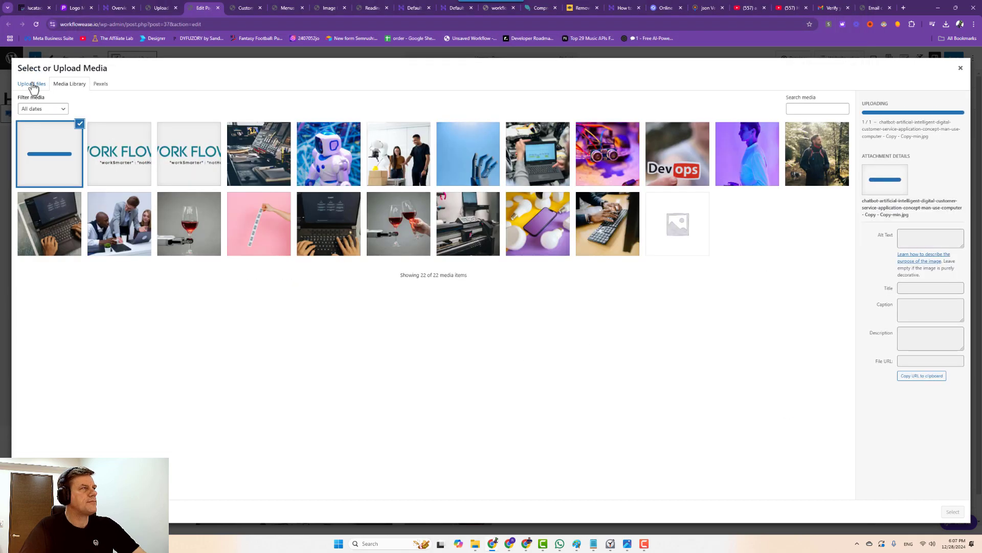
Upload all compressed JPEGs, then set the chatbot image, alt 'chatbot ai', as hero background.
{"action": "left_click", "coordinate": [33, 85]}
{"action": "left_click", "coordinate": [509, 254]}
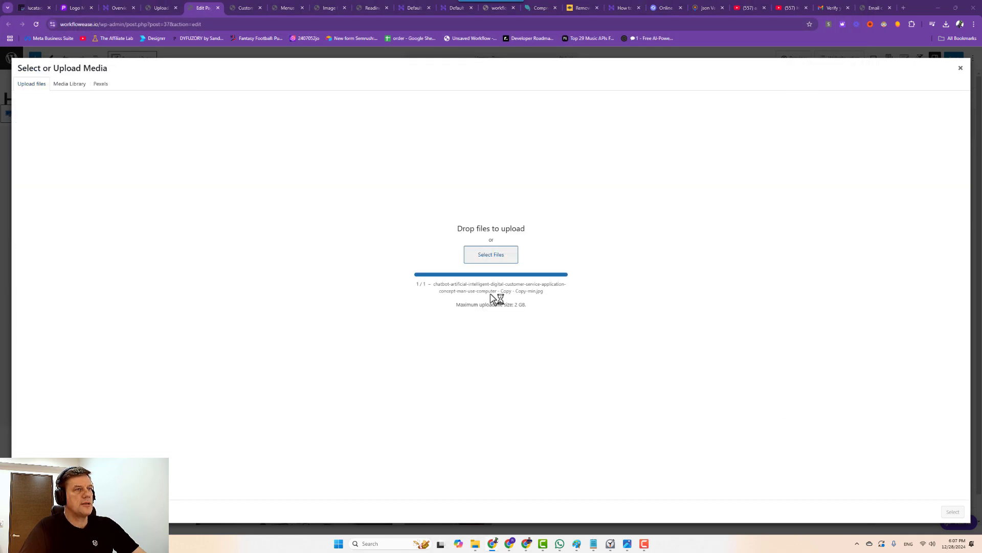
{"action": "left_click_drag", "start_coordinate": [489, 339], "coordinate": [267, 60]}
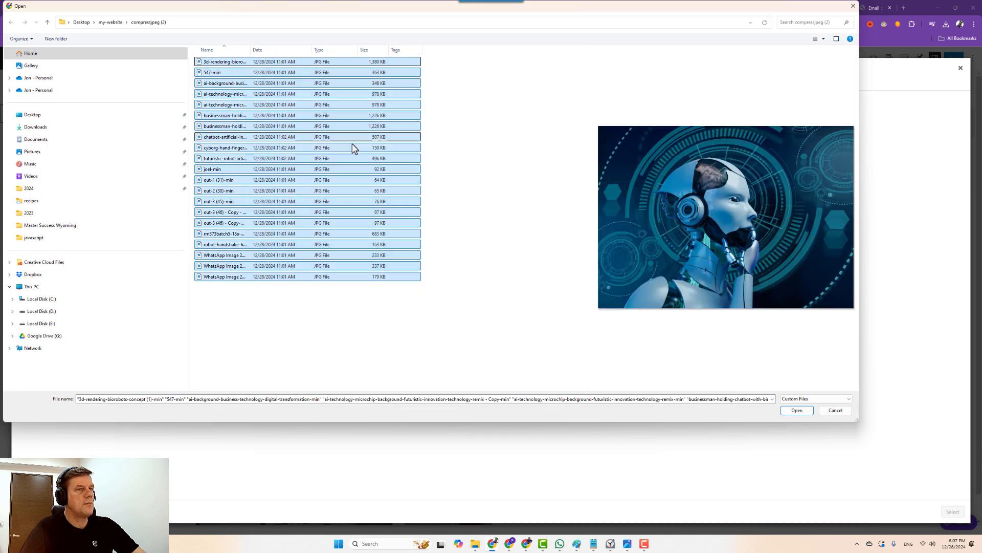
{"action": "left_click", "coordinate": [798, 410]}
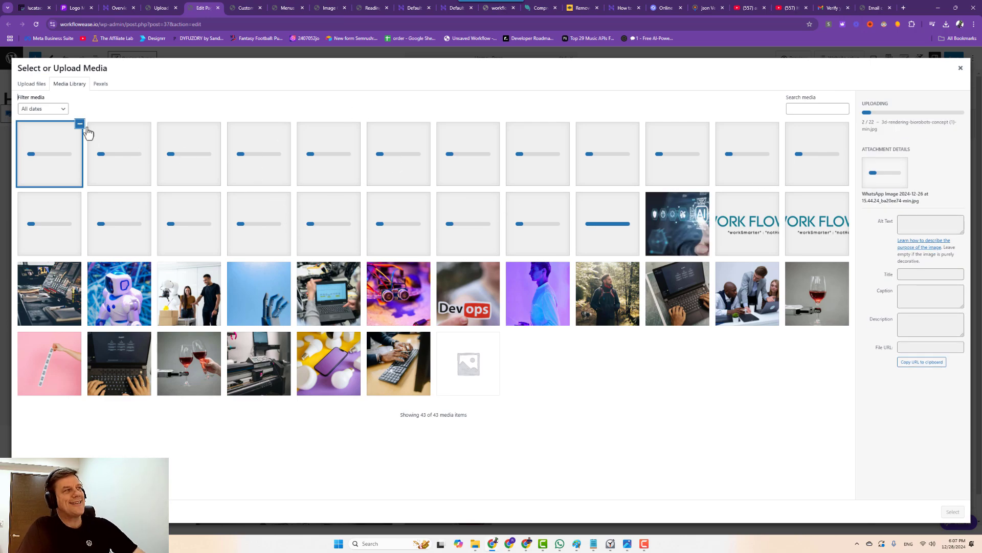
{"action": "left_click", "coordinate": [698, 226]}
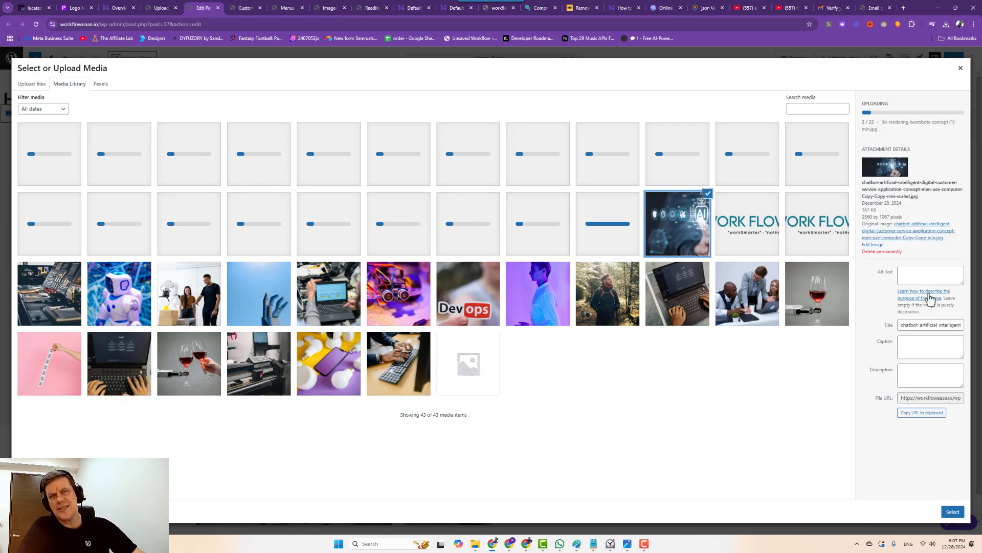
{"action": "left_click", "coordinate": [926, 276]}
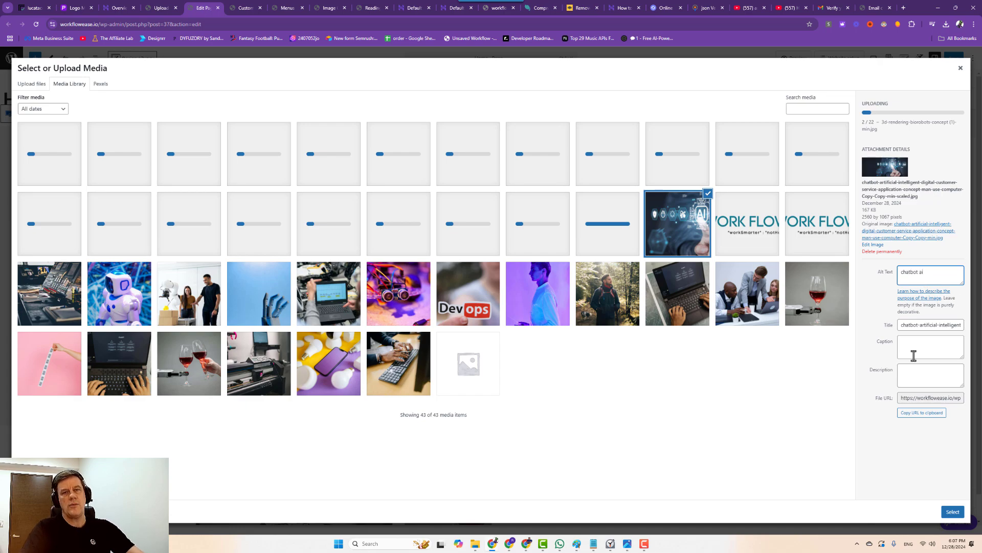
{"action": "left_click", "coordinate": [953, 512]}
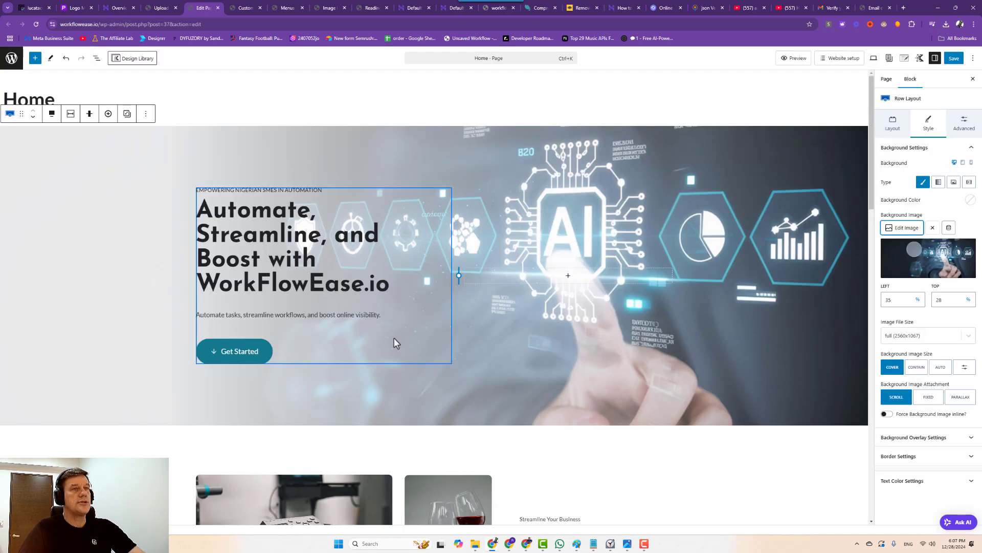
Set the hero subtitle and EMPOWERING NIGERIAN SMES IN AUTOMATION line to LG font size.
{"action": "left_click", "coordinate": [228, 314]}
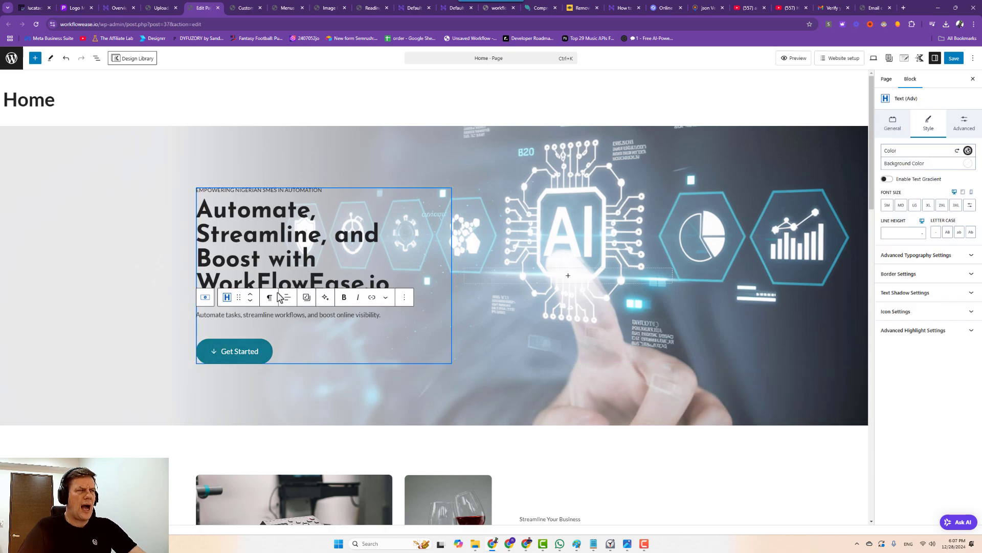
{"action": "left_click", "coordinate": [914, 206]}
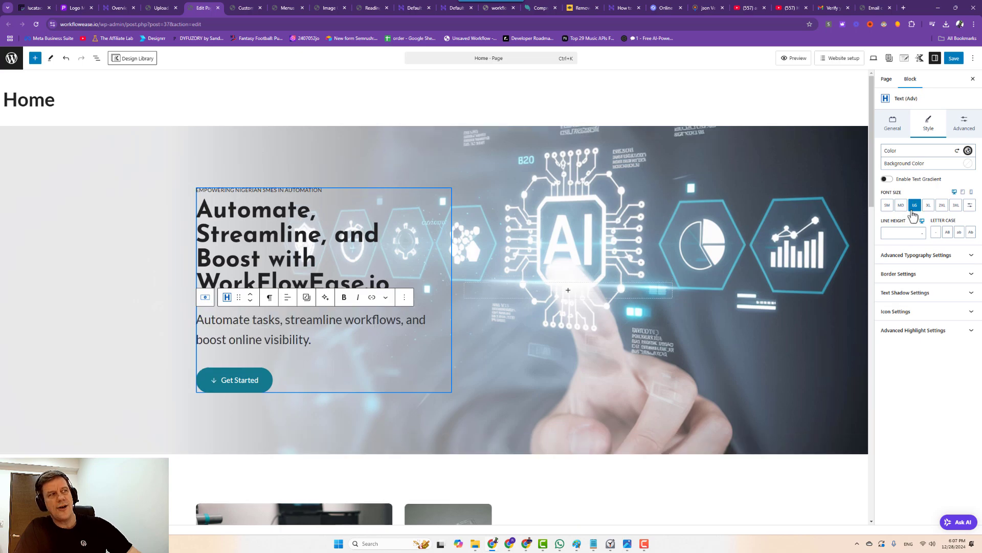
{"action": "left_click", "coordinate": [266, 192]}
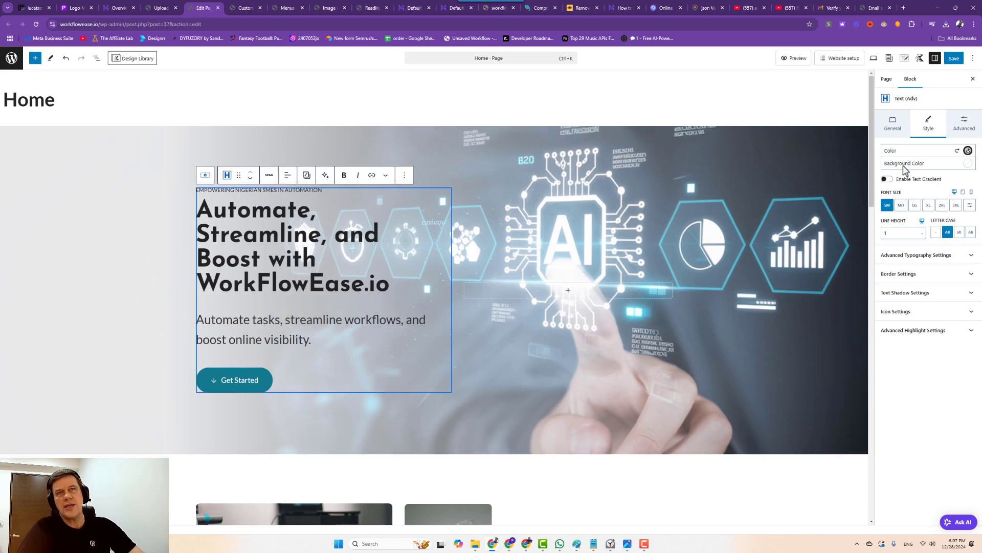
{"action": "left_click", "coordinate": [914, 205]}
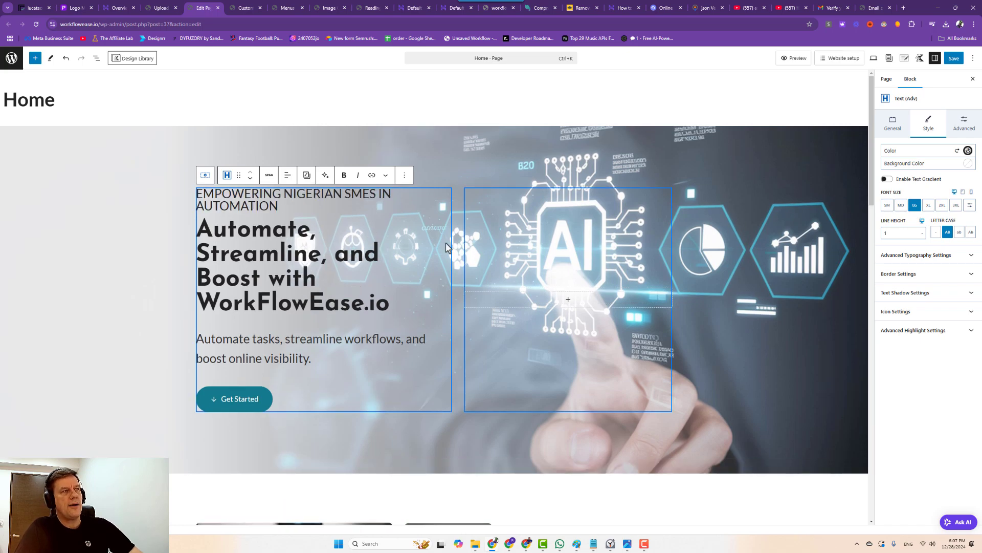
{"action": "left_click", "coordinate": [290, 256]}
Link the Get Started button to the Contact page (workflowease.io/contact/).
{"action": "scroll", "coordinate": [486, 331], "scroll_direction": "down", "scroll_amount": 2}
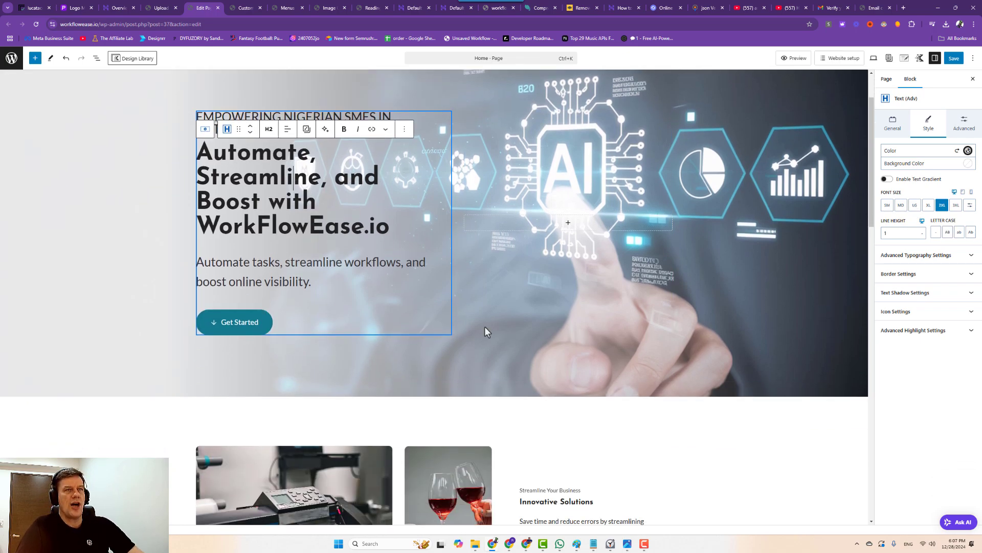
{"action": "left_click", "coordinate": [241, 323]}
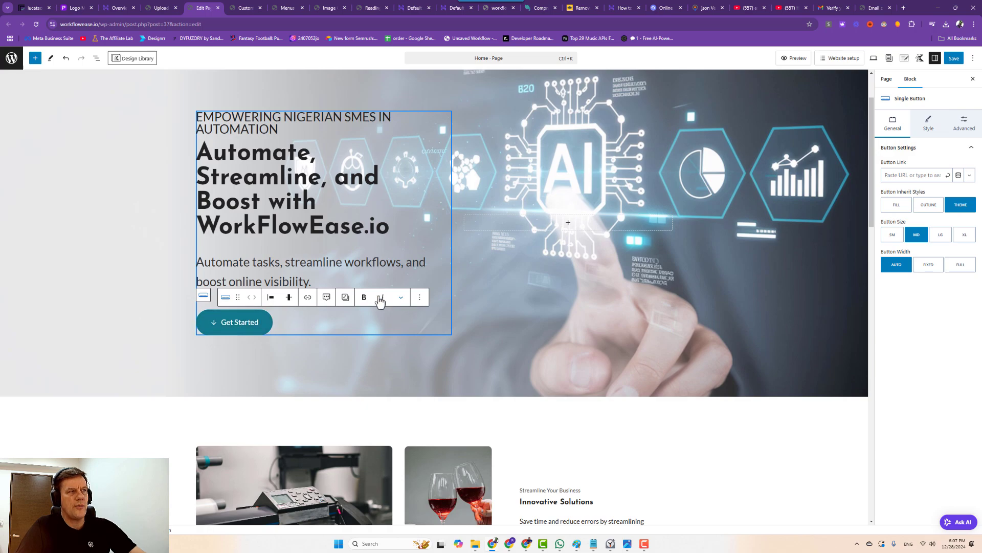
{"action": "left_click", "coordinate": [307, 298]}
{"action": "type", "text": "co"}
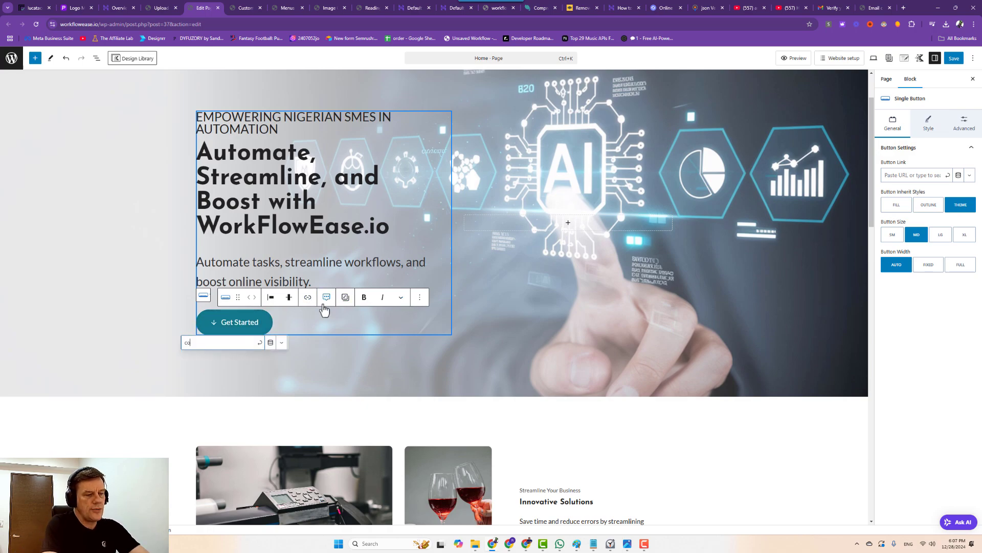
{"action": "type", "text": "ntact"}
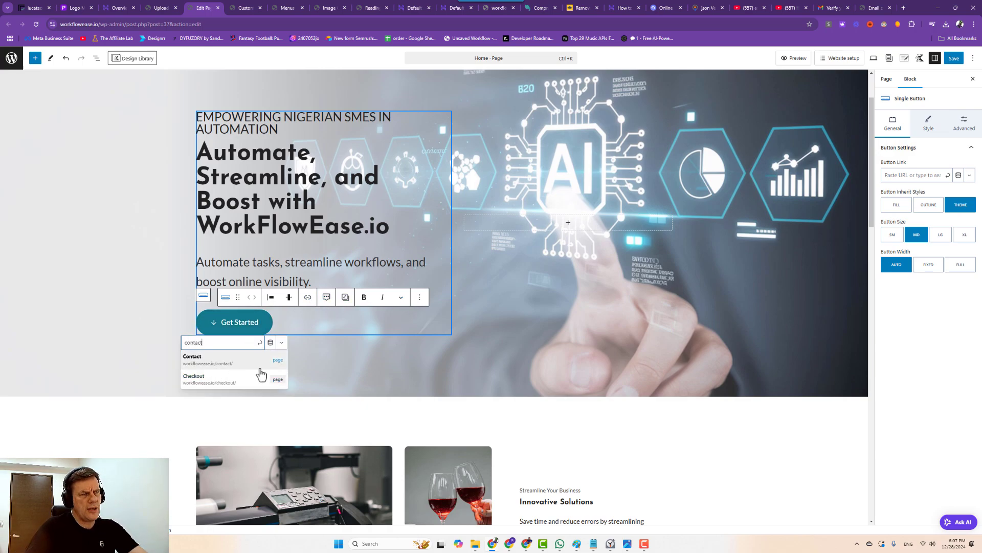
{"action": "left_click", "coordinate": [231, 364]}
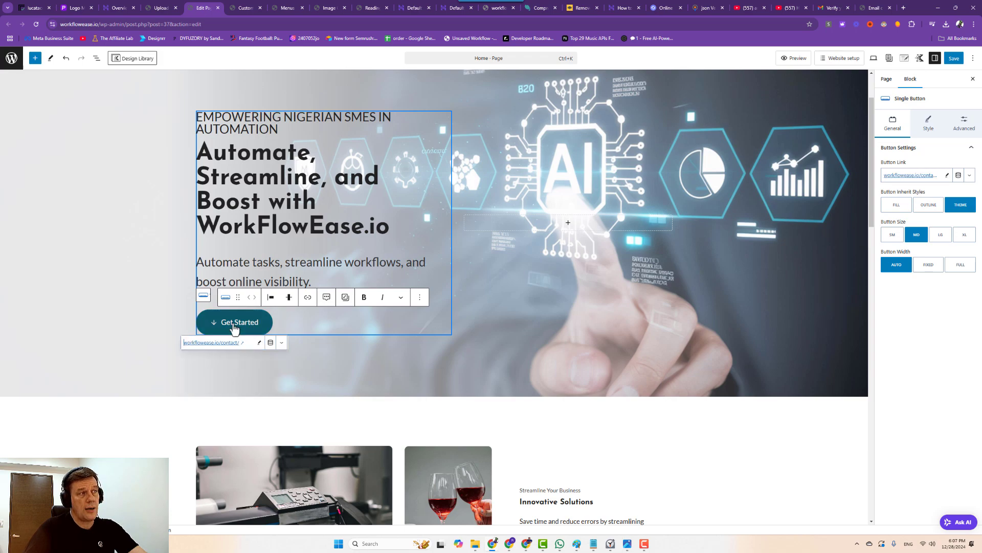
{"action": "scroll", "coordinate": [342, 320], "scroll_direction": "down", "scroll_amount": 4}
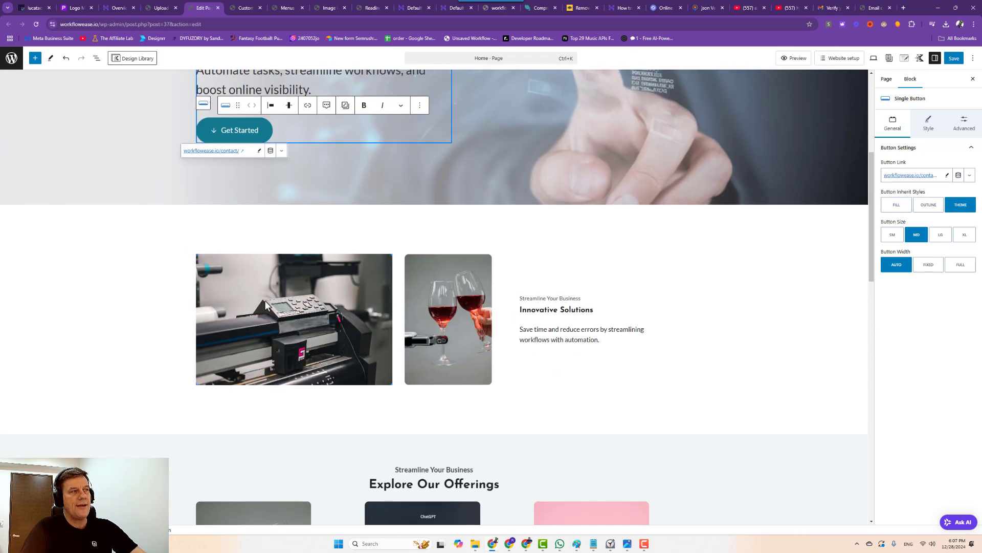
{"action": "left_click", "coordinate": [265, 300]}
Replace the printer image with the engineers-with-laptop photo.
{"action": "left_click", "coordinate": [351, 242]}
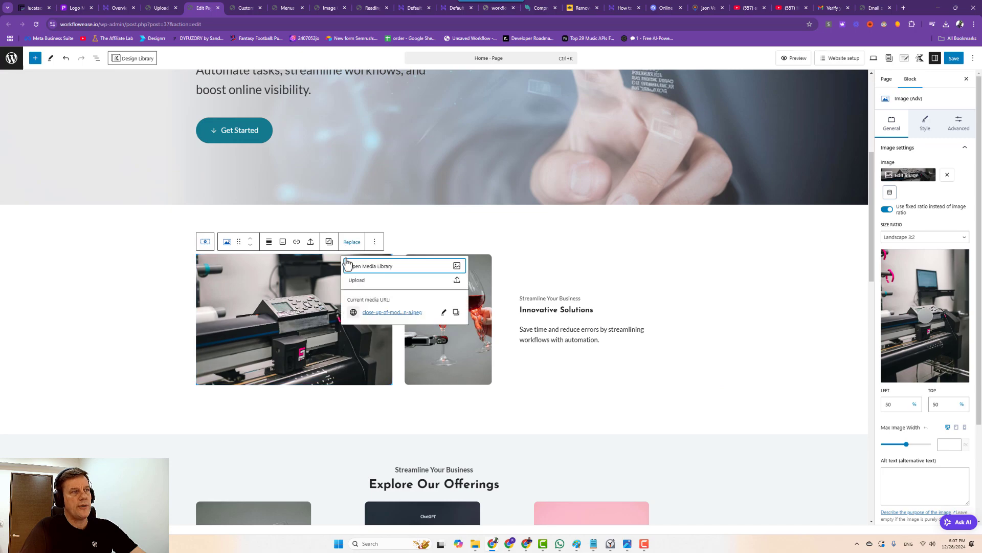
{"action": "left_click", "coordinate": [371, 267]}
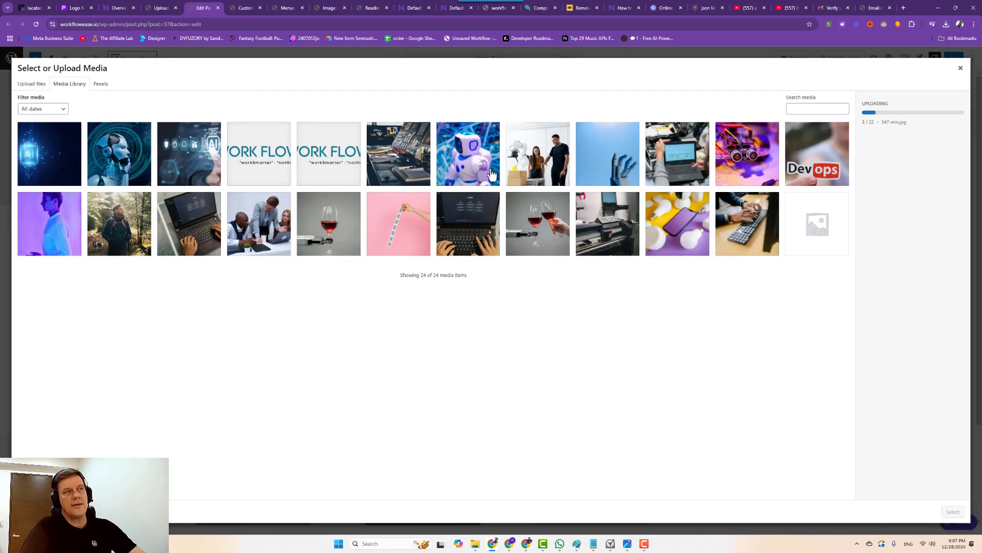
{"action": "left_click", "coordinate": [131, 159]}
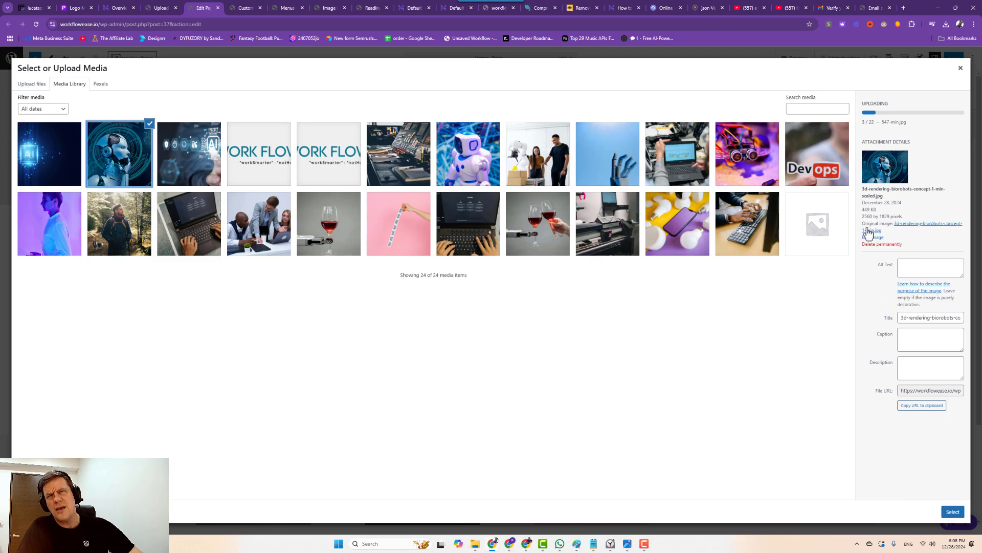
{"action": "left_click_drag", "start_coordinate": [861, 207], "coordinate": [878, 219]}
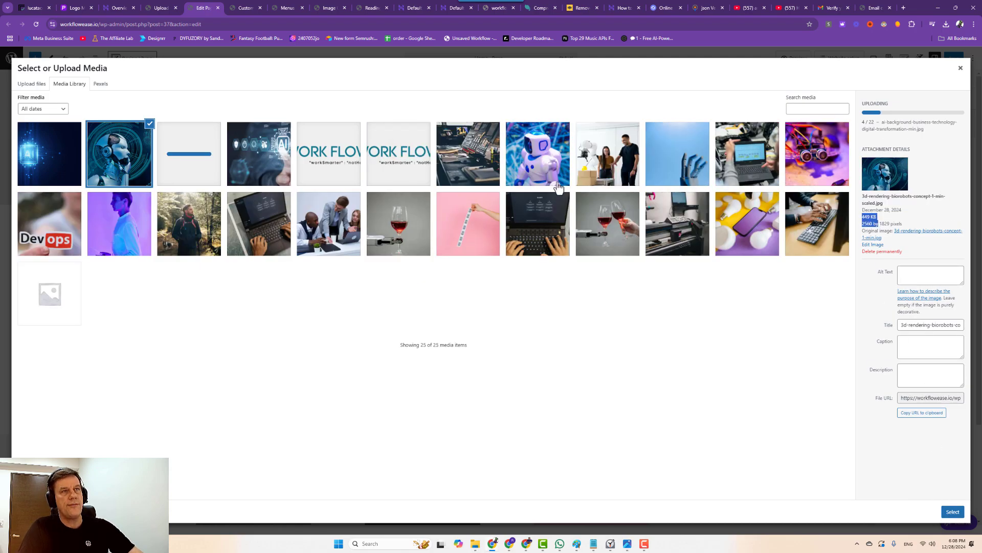
{"action": "left_click", "coordinate": [757, 153]}
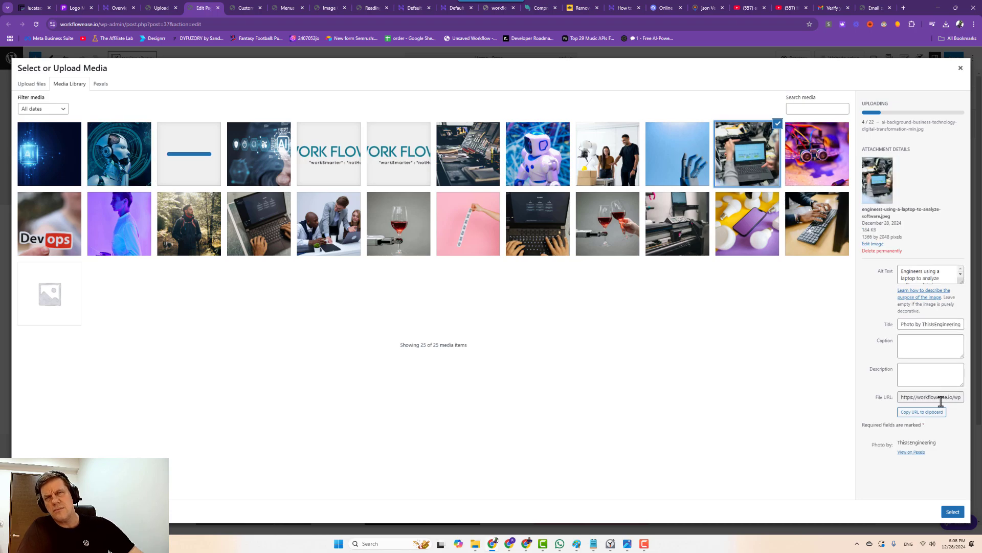
{"action": "left_click", "coordinate": [952, 512]}
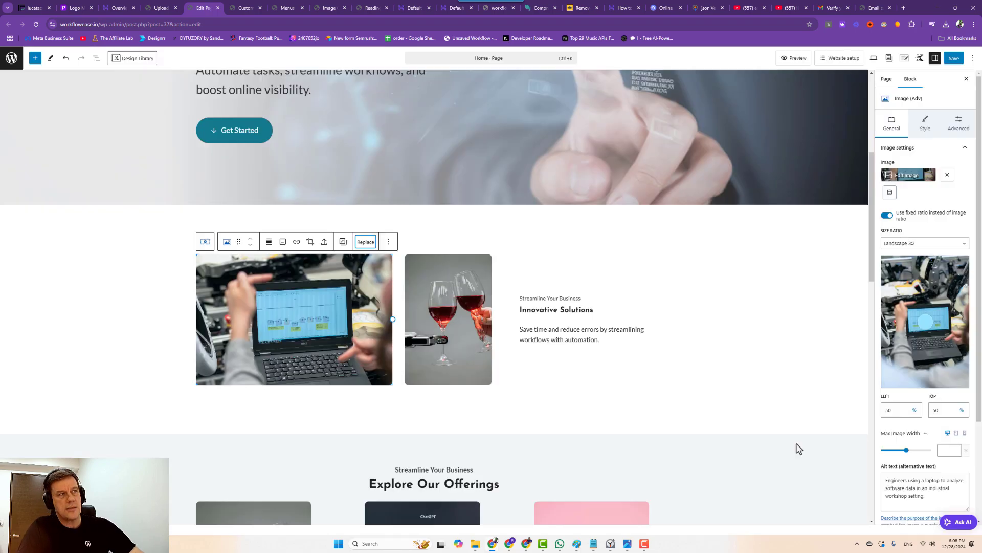
Replace the wine-glass image with the white-and-blue robot photo.
{"action": "left_click", "coordinate": [449, 290]}
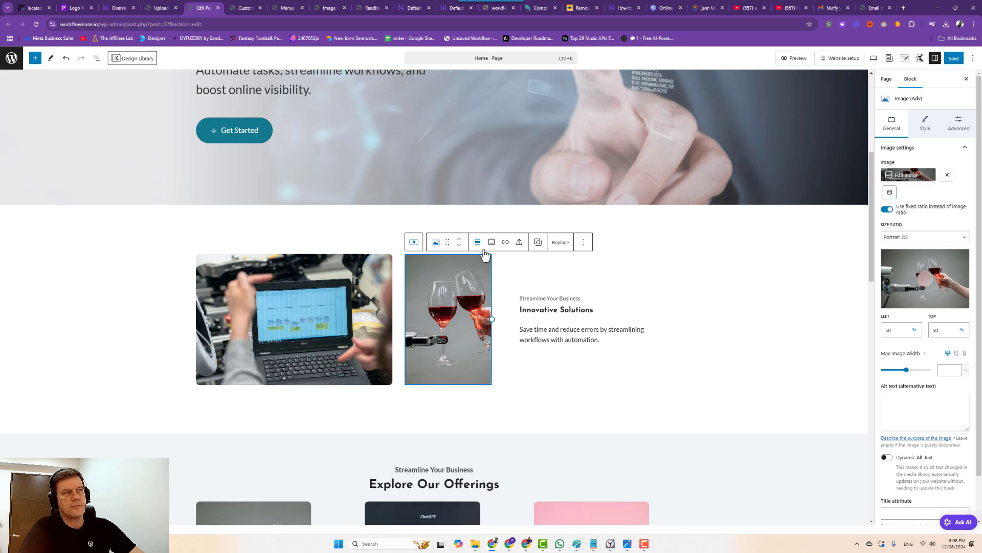
{"action": "left_click", "coordinate": [554, 243]}
{"action": "left_click", "coordinate": [568, 267]}
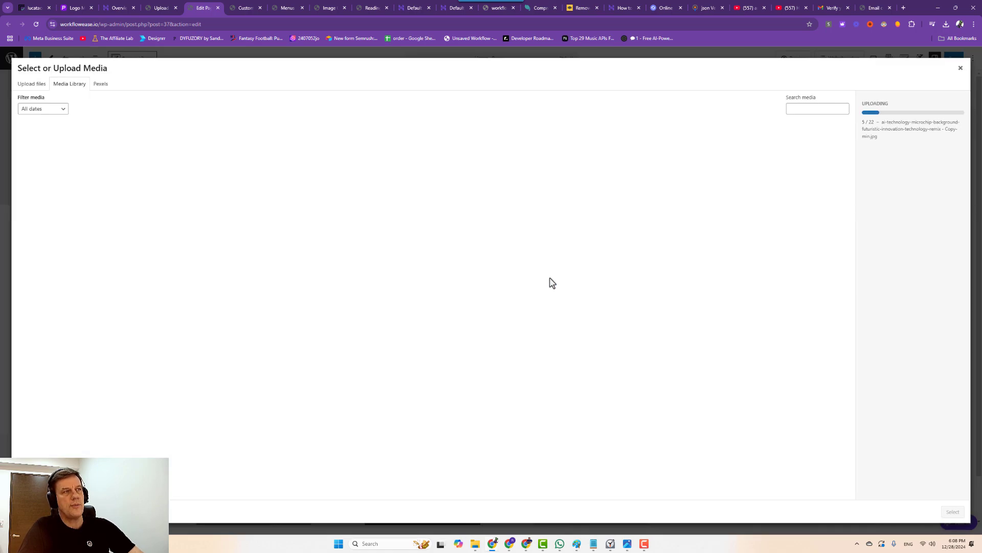
{"action": "left_click", "coordinate": [52, 157]}
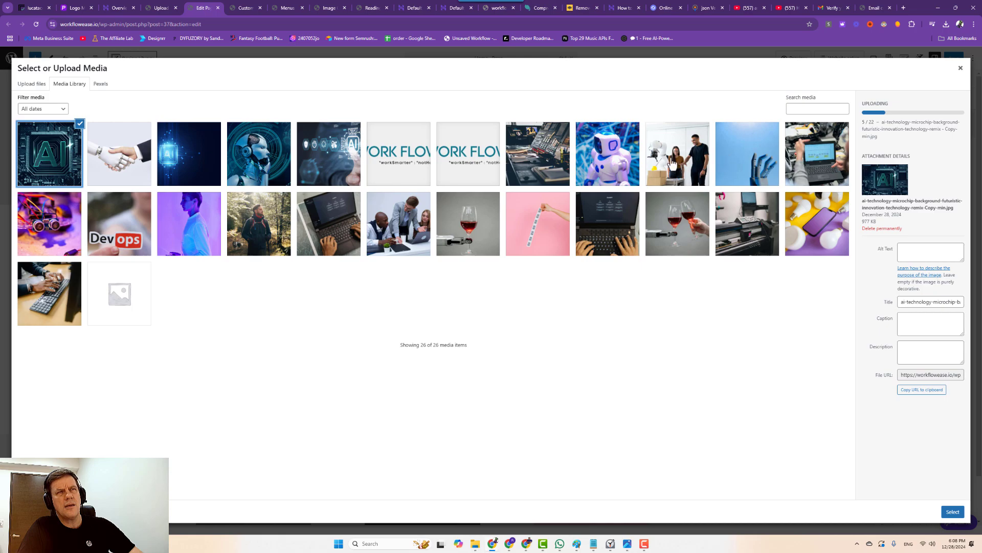
{"action": "left_click", "coordinate": [615, 165]}
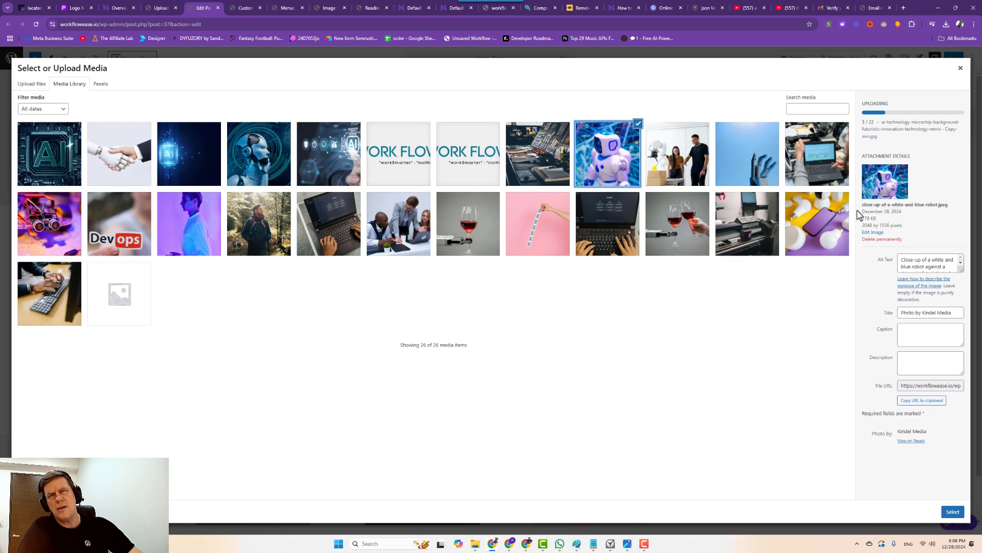
{"action": "left_click", "coordinate": [953, 511]}
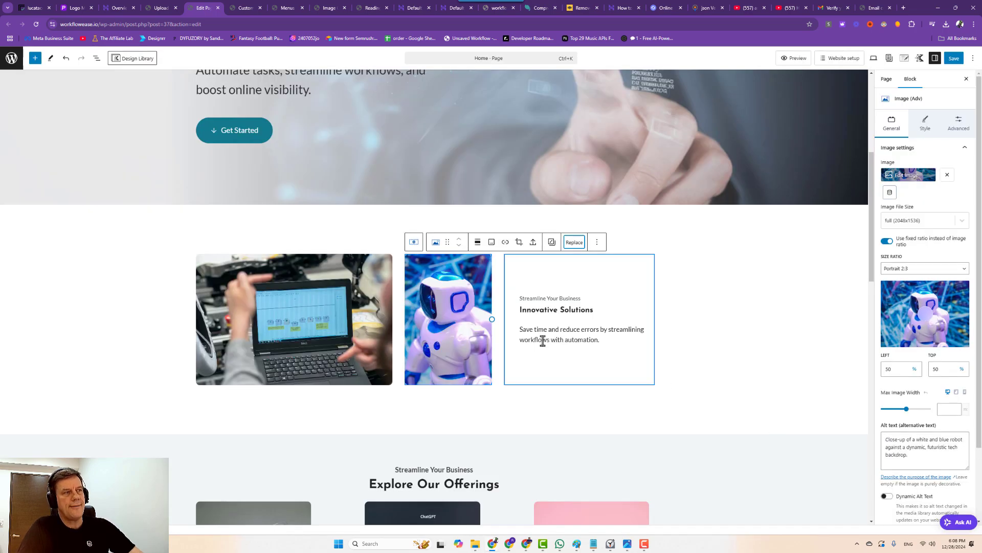
{"action": "scroll", "coordinate": [455, 375], "scroll_direction": "down", "scroll_amount": 3}
Give the Workflow Automation, SEO Services and Project Management labels larger preset font sizes.
{"action": "left_click", "coordinate": [248, 371]}
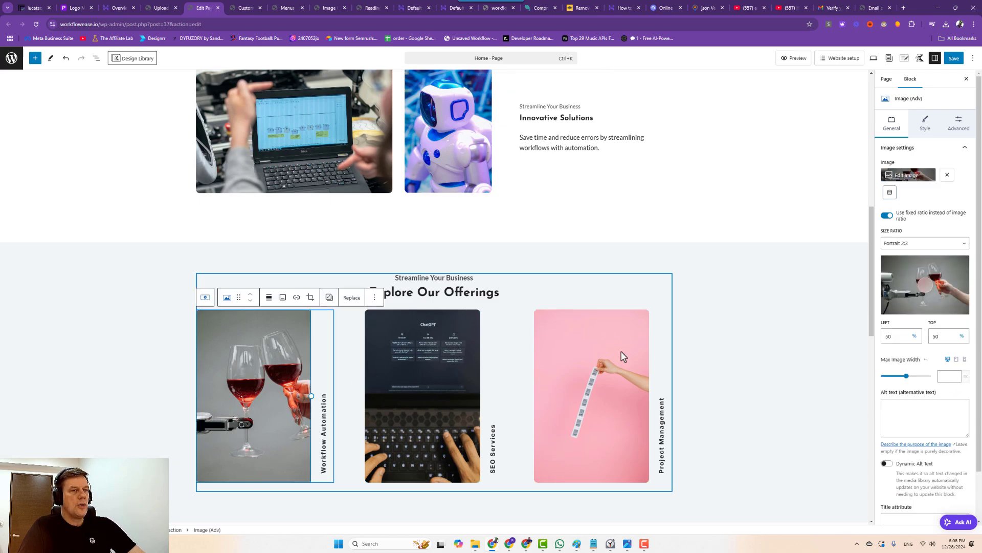
{"action": "left_click", "coordinate": [322, 434]}
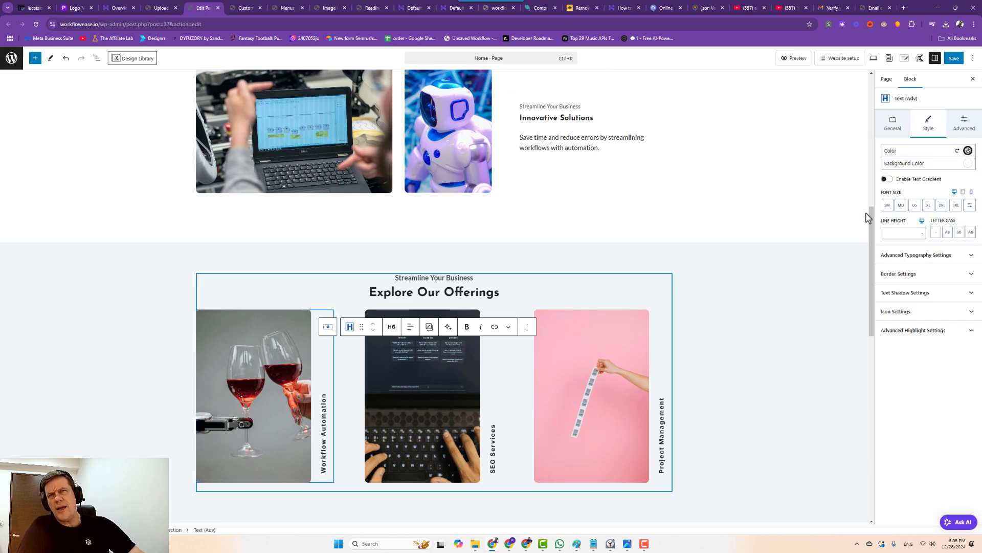
{"action": "left_click", "coordinate": [915, 206]}
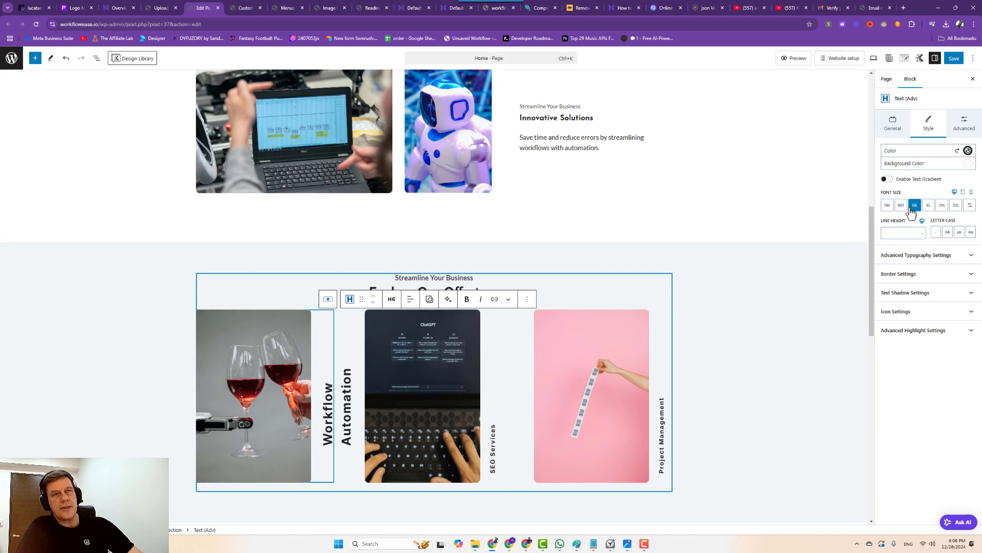
{"action": "left_click", "coordinate": [914, 205]}
{"action": "left_click", "coordinate": [494, 453]}
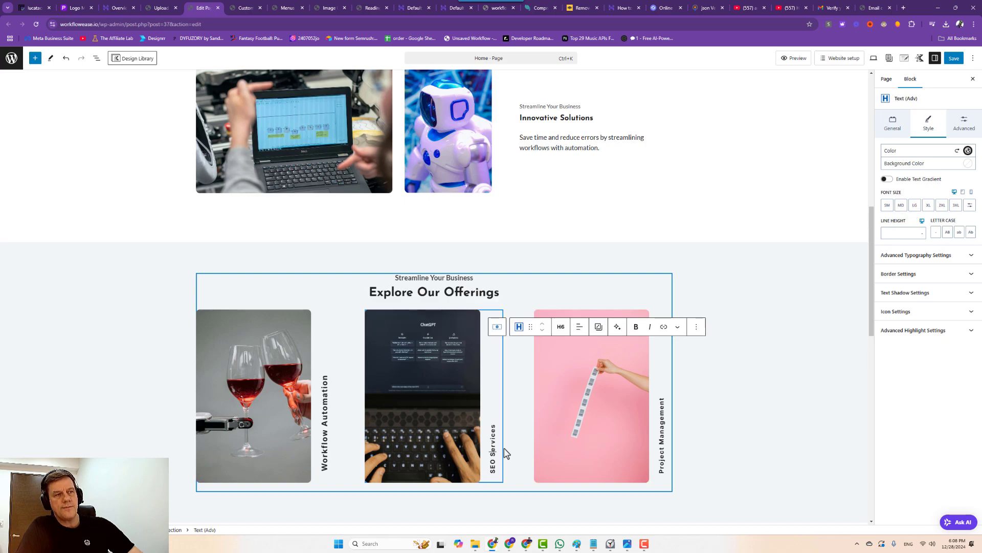
{"action": "left_click", "coordinate": [899, 206]}
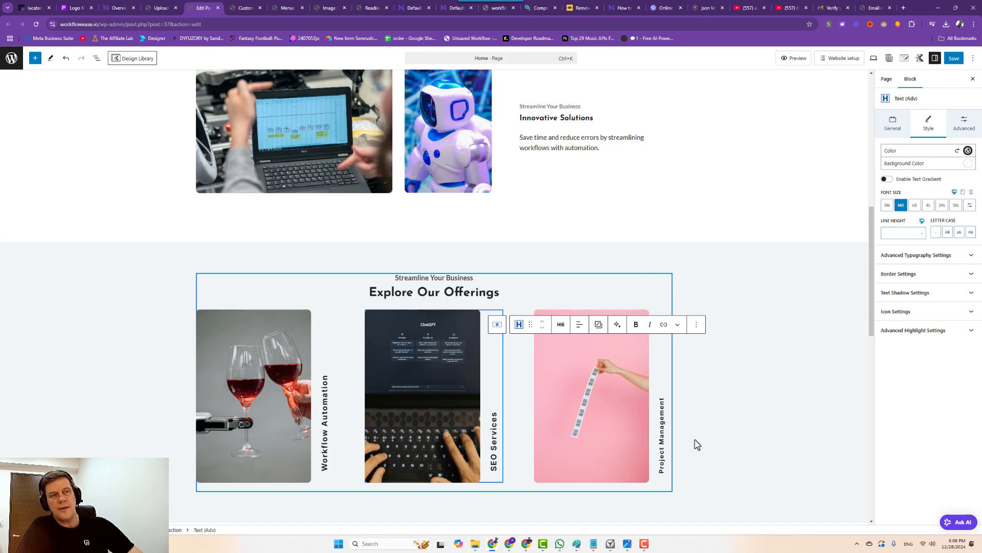
{"action": "left_click", "coordinate": [661, 435]}
{"action": "left_click", "coordinate": [901, 206]}
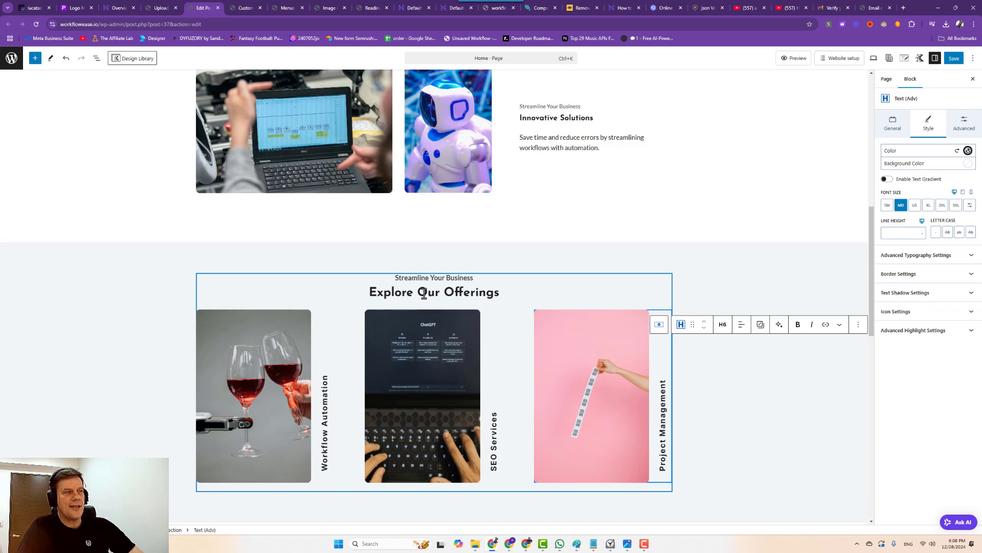
Make Streamline Your Business an H2 heading with font size 28.
{"action": "left_click", "coordinate": [419, 278]}
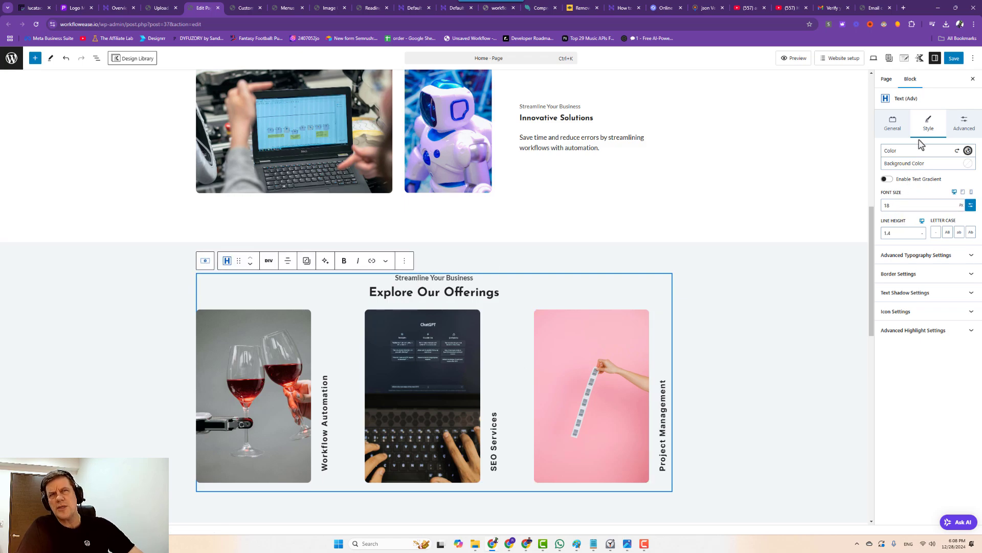
{"action": "left_click", "coordinate": [896, 125]}
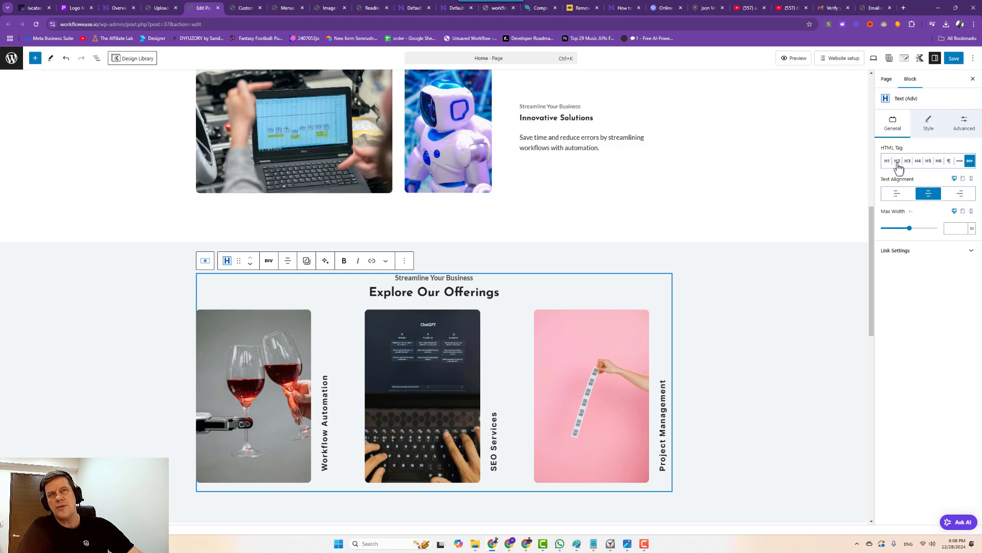
{"action": "left_click", "coordinate": [898, 161]}
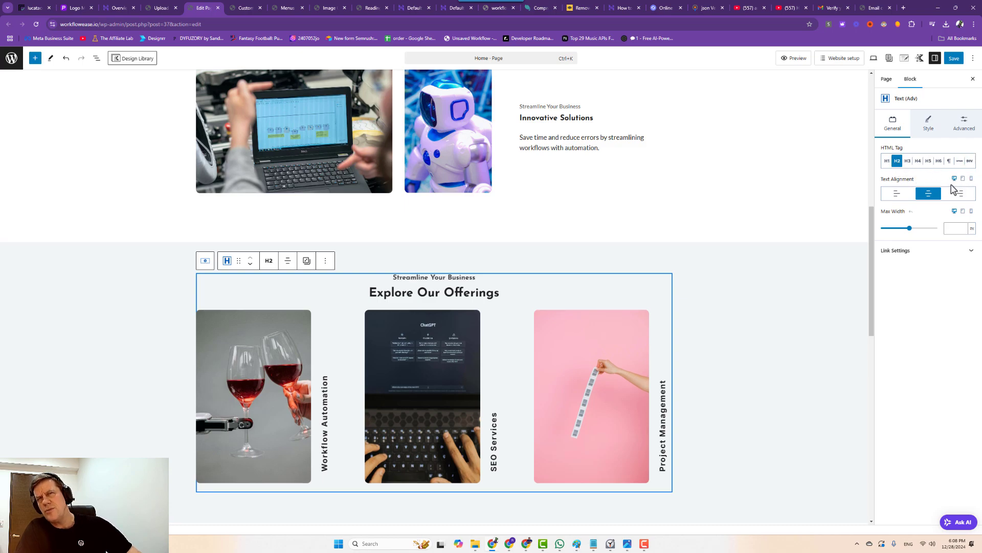
{"action": "left_click", "coordinate": [930, 129]}
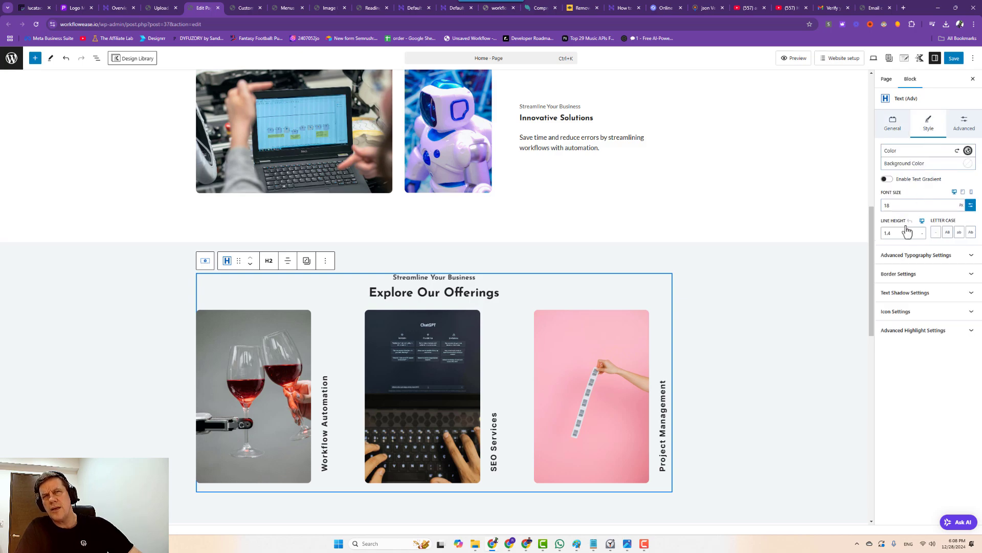
{"action": "double_click", "coordinate": [892, 207]}
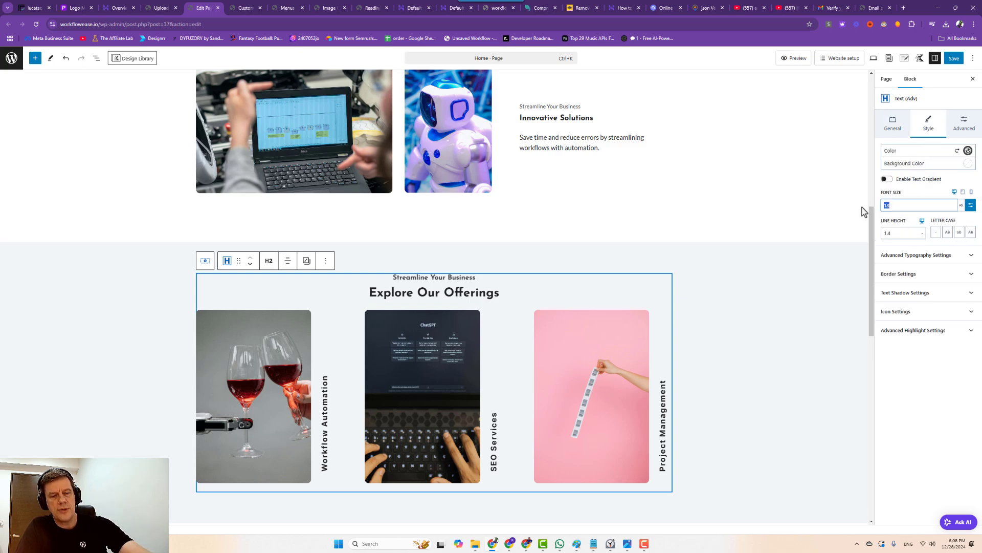
{"action": "type", "text": "28"}
Change Explore Our Offerings to an H3 heading with a custom pixel font size.
{"action": "left_click", "coordinate": [444, 302]}
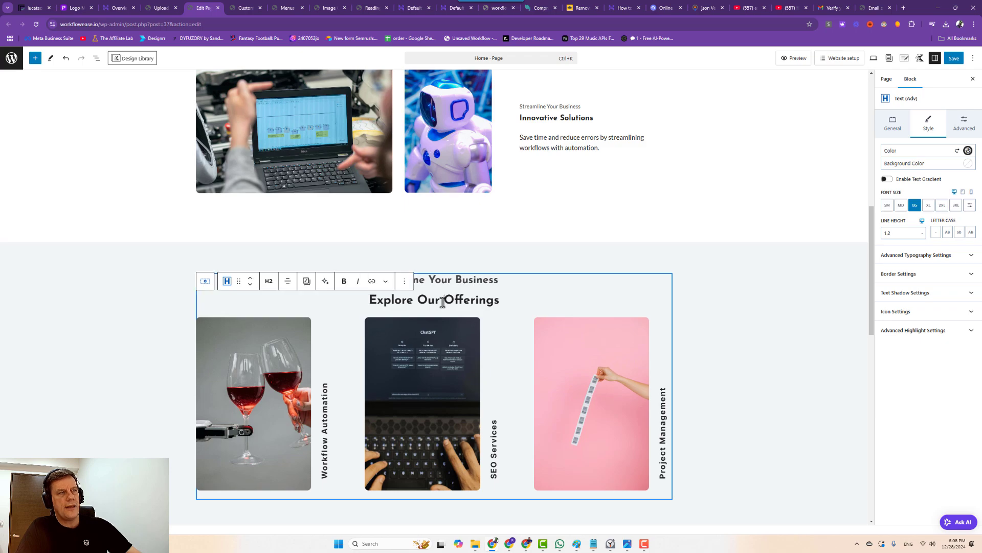
{"action": "left_click", "coordinate": [893, 127]}
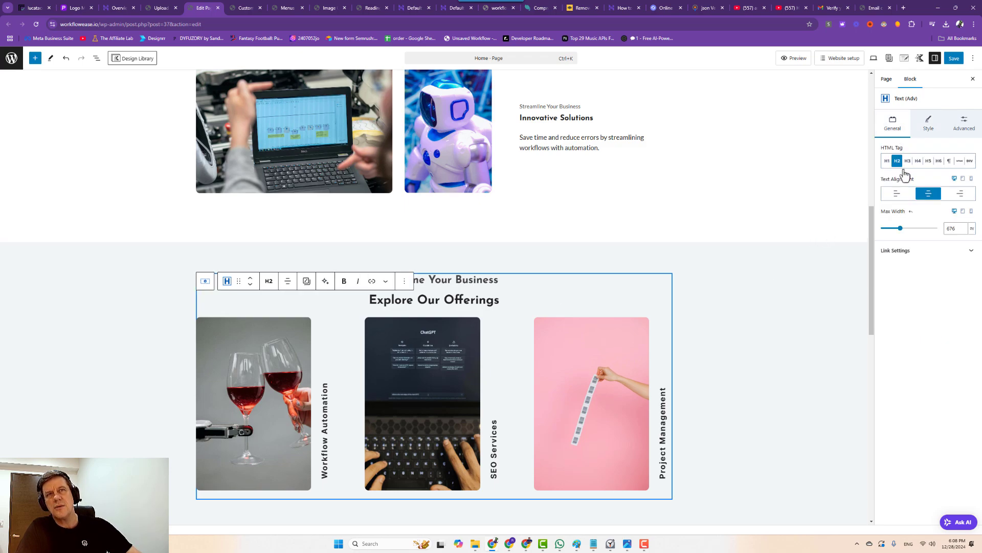
{"action": "left_click", "coordinate": [908, 161]}
{"action": "left_click", "coordinate": [928, 124]}
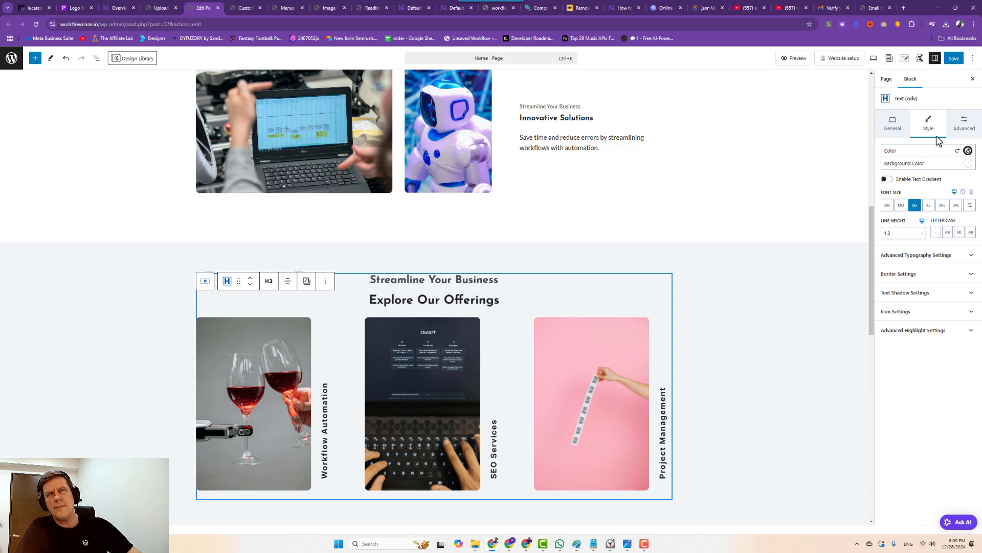
{"action": "left_click", "coordinate": [970, 205]}
{"action": "left_click", "coordinate": [882, 204]}
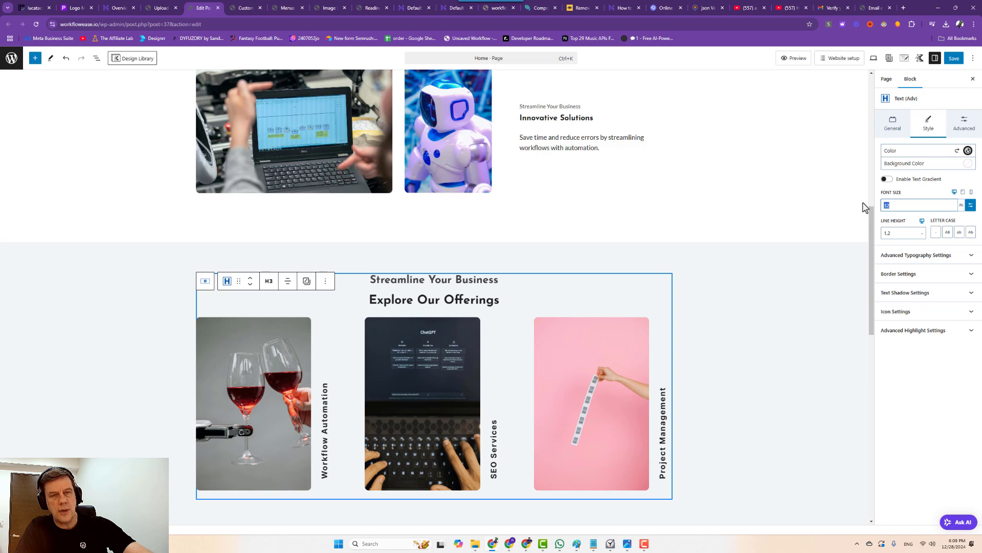
Increase the Streamline Your Business font size to 38px.
{"action": "left_click", "coordinate": [467, 279]}
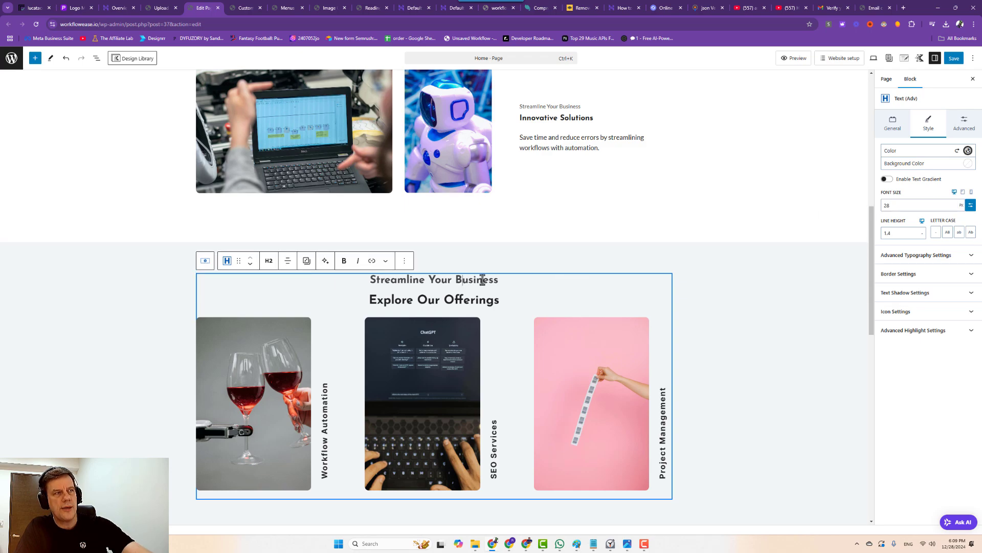
{"action": "key", "text": "BackSpace"}
{"action": "key", "text": "BackSpace"}
{"action": "type", "text": "38"}
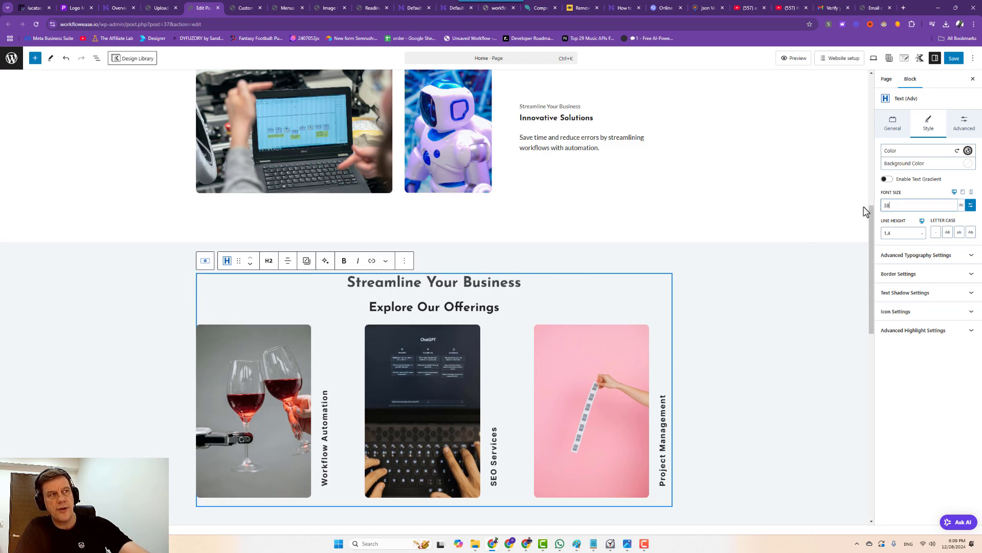
{"action": "left_click", "coordinate": [250, 404]}
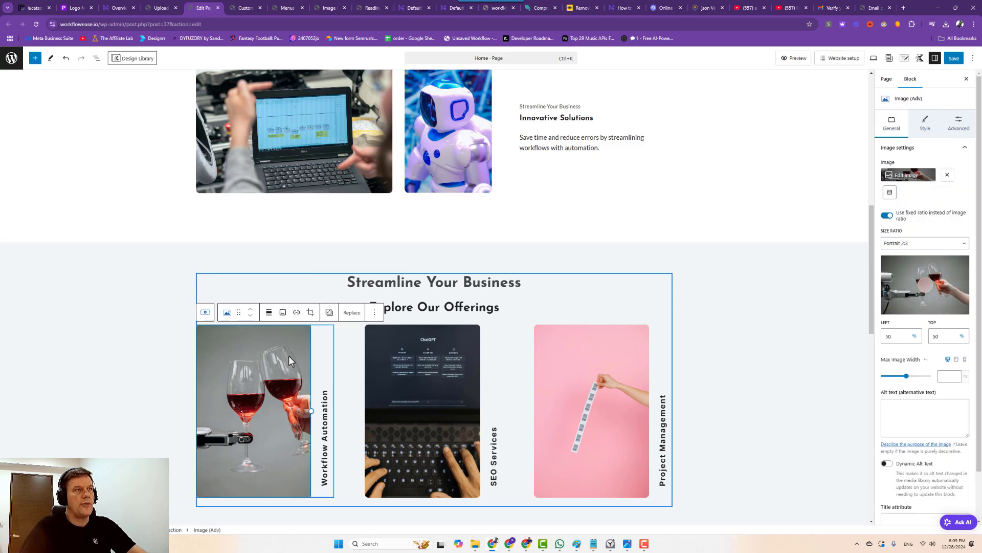
Replace the first offering's image with the businessman-holding-chatbot photo.
{"action": "left_click", "coordinate": [351, 313]}
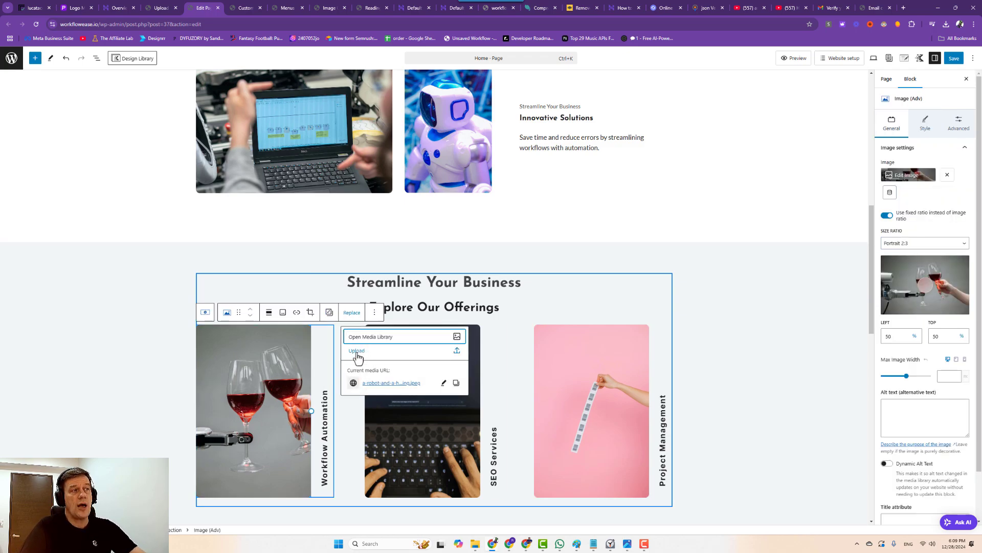
{"action": "left_click", "coordinate": [361, 338]}
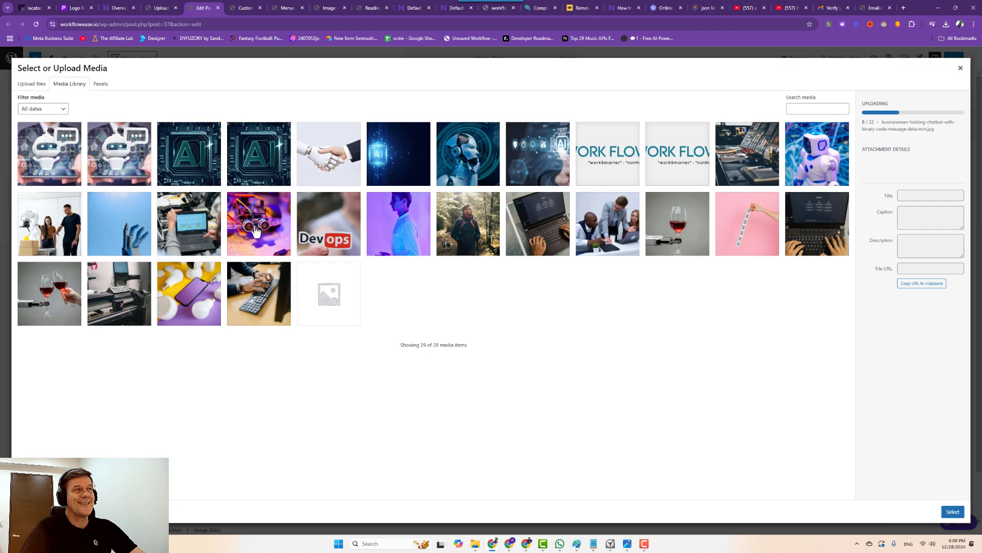
{"action": "left_click", "coordinate": [117, 161]}
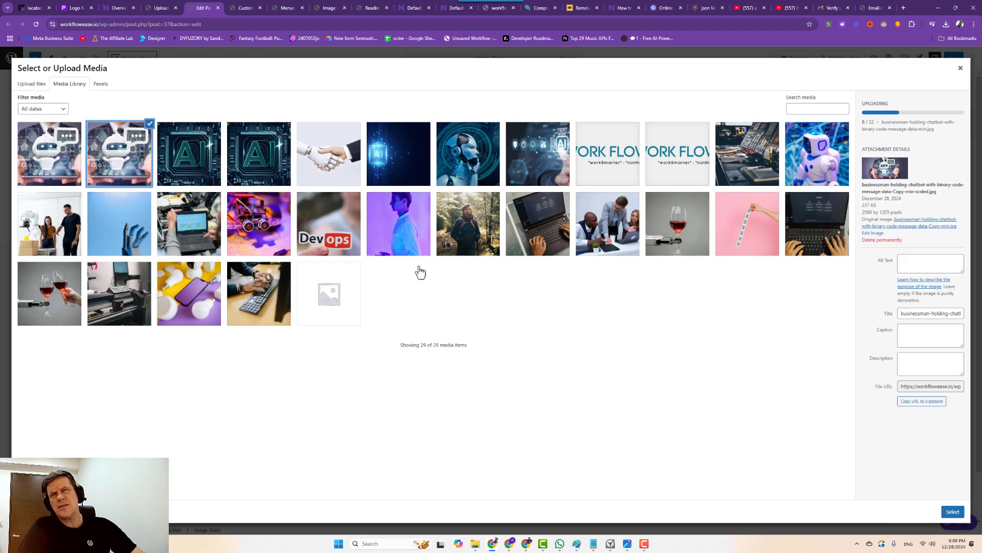
{"action": "left_click", "coordinate": [942, 509]}
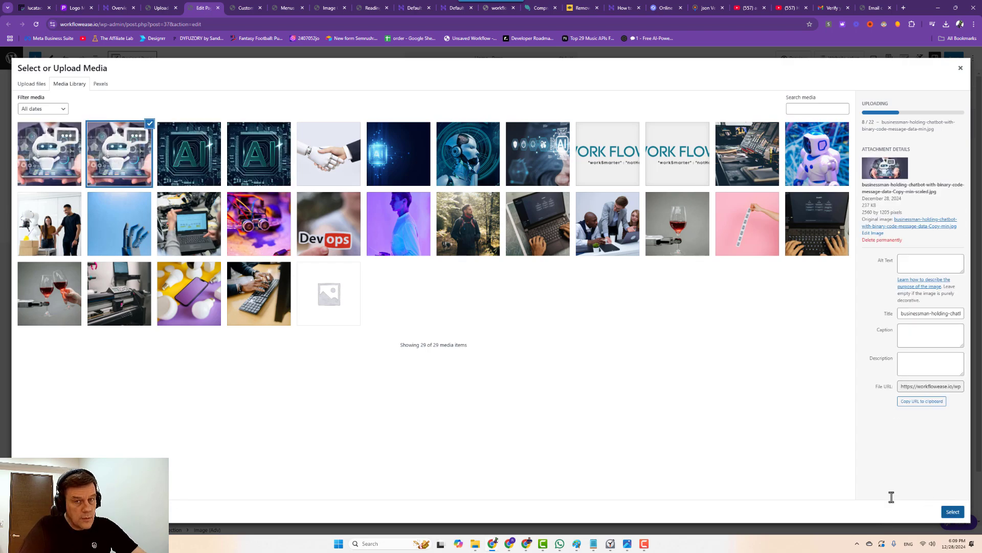
Swap the pink Project Management photo for the robot-human handshake image, alt 'ai and human coop'.
{"action": "left_click", "coordinate": [422, 367]}
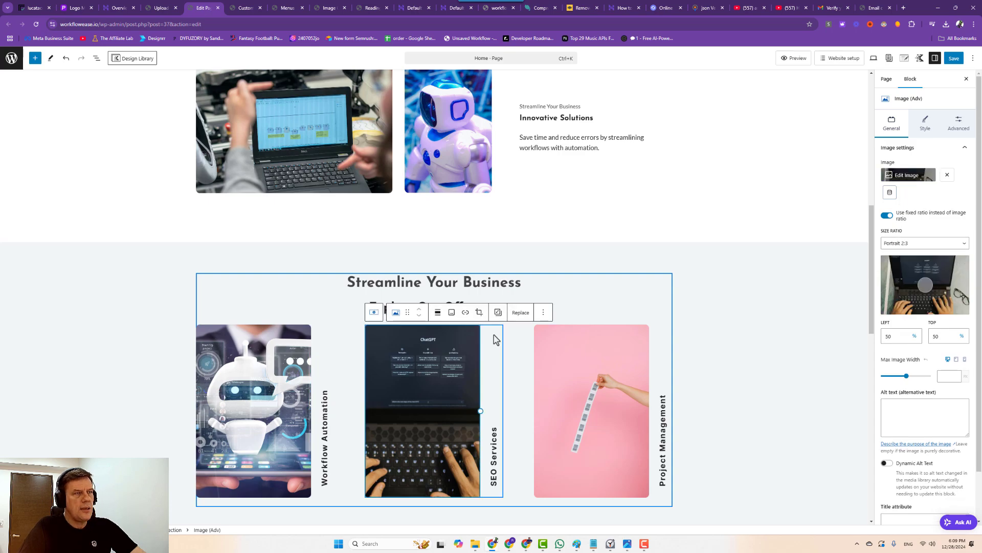
{"action": "left_click", "coordinate": [590, 367]}
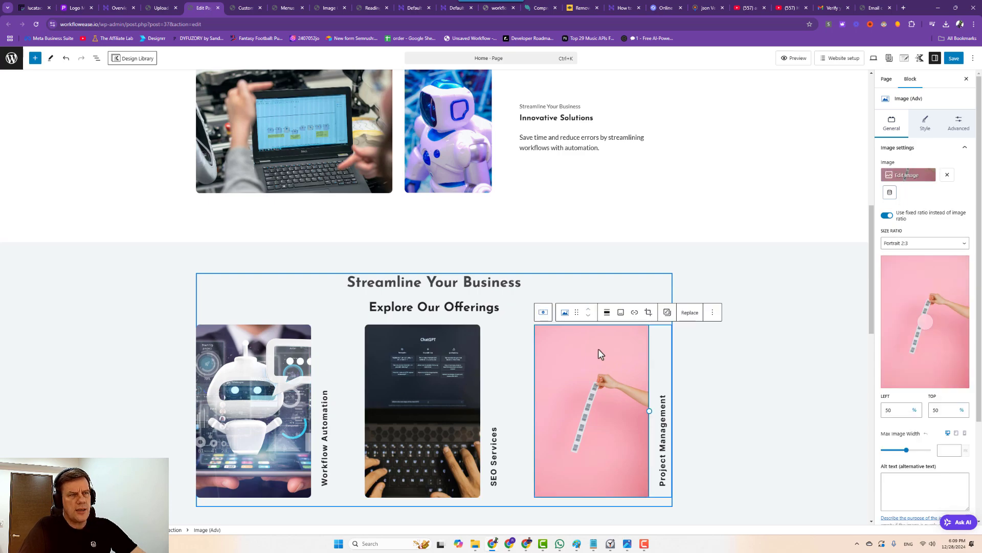
{"action": "left_click", "coordinate": [686, 313]}
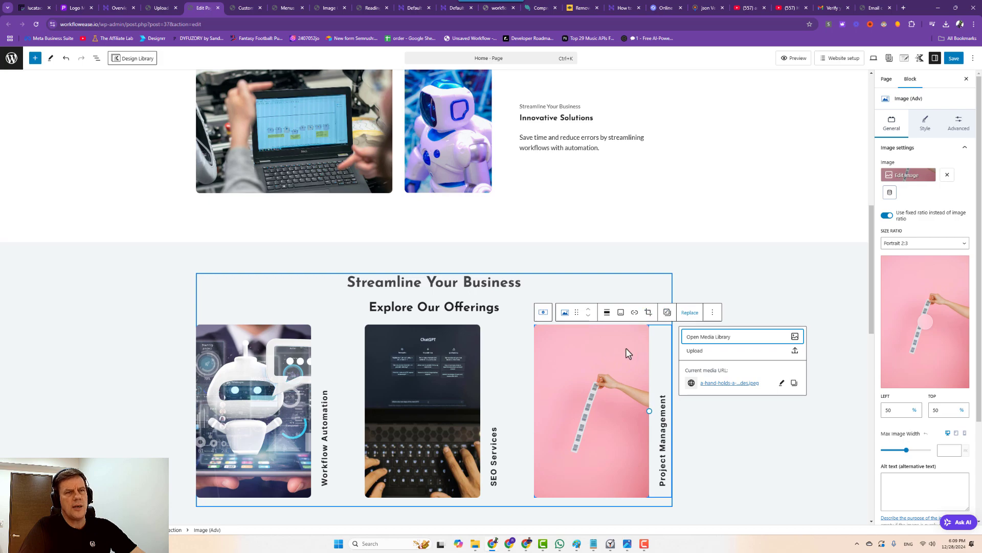
{"action": "left_click", "coordinate": [697, 338]}
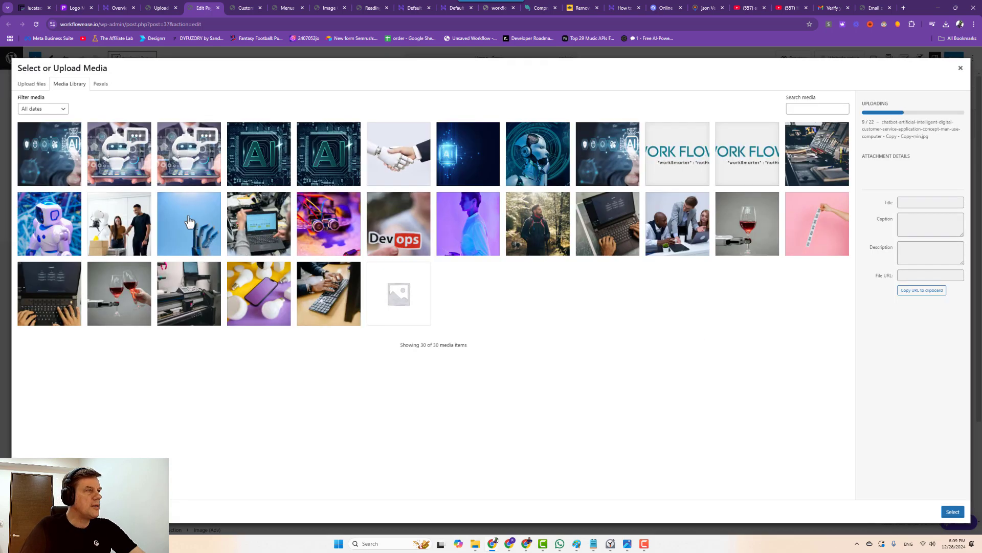
{"action": "left_click", "coordinate": [401, 154]}
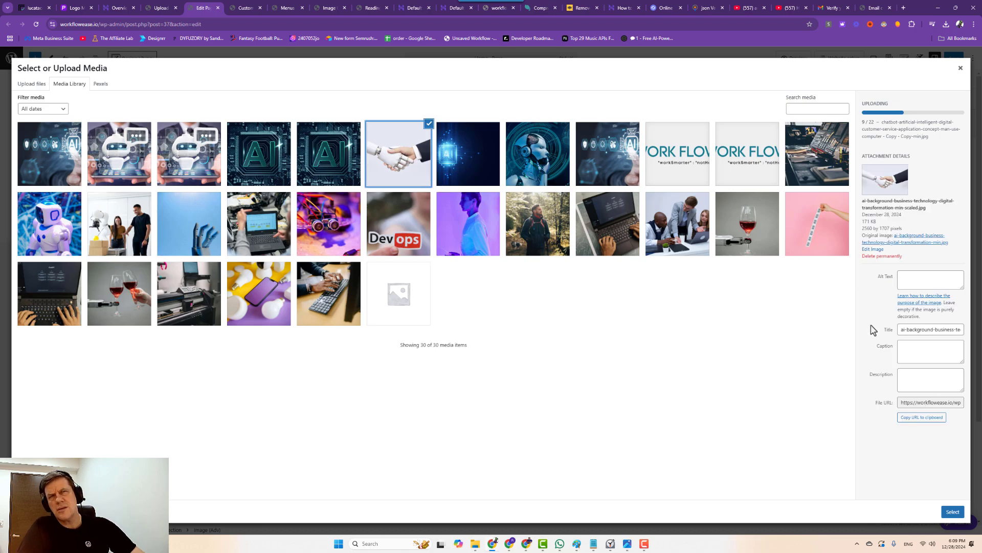
{"action": "left_click", "coordinate": [909, 272]}
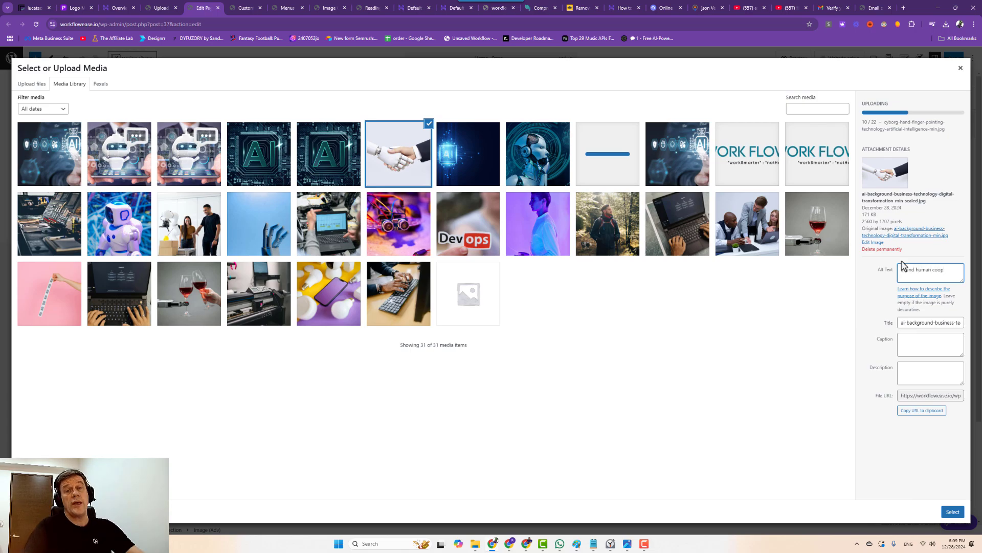
{"action": "type", "text": "ai and human coop"}
{"action": "left_click", "coordinate": [953, 512]}
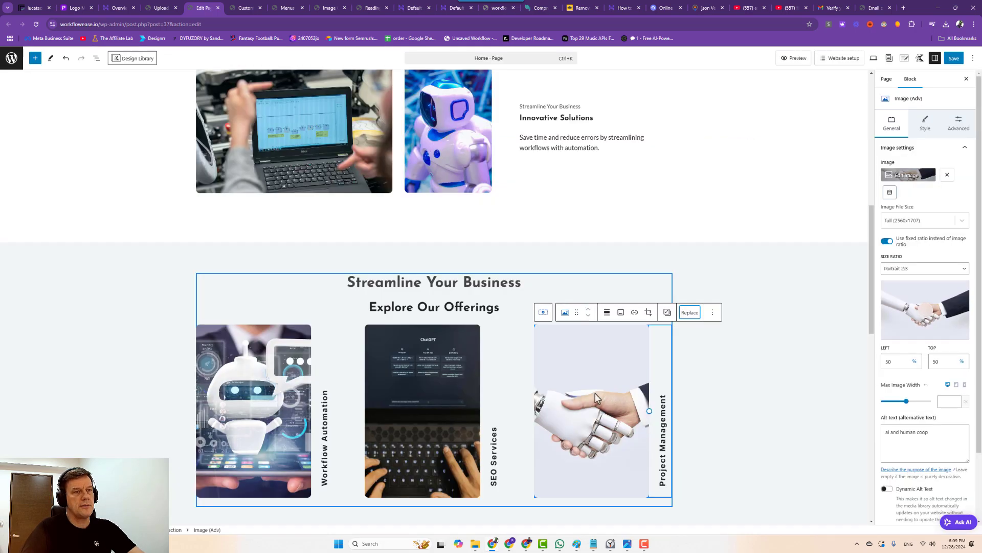
{"action": "scroll", "coordinate": [595, 393], "scroll_direction": "down", "scroll_amount": 3}
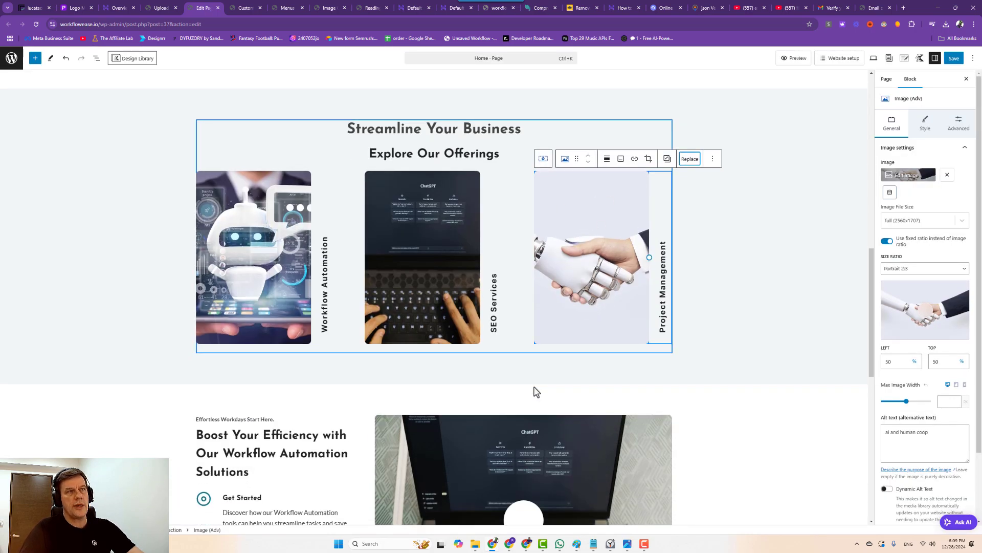
{"action": "scroll", "coordinate": [536, 391], "scroll_direction": "down", "scroll_amount": 3}
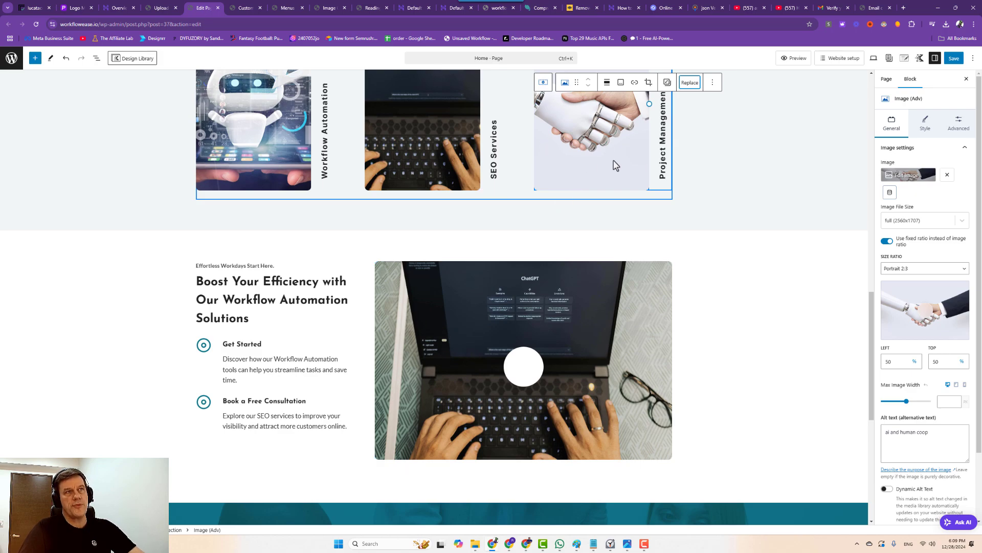
Replace the Boost Your Efficiency laptop photo with the uploaded AI microchip image.
{"action": "left_click", "coordinate": [449, 312]}
{"action": "scroll", "coordinate": [449, 312], "scroll_direction": "down", "scroll_amount": 2}
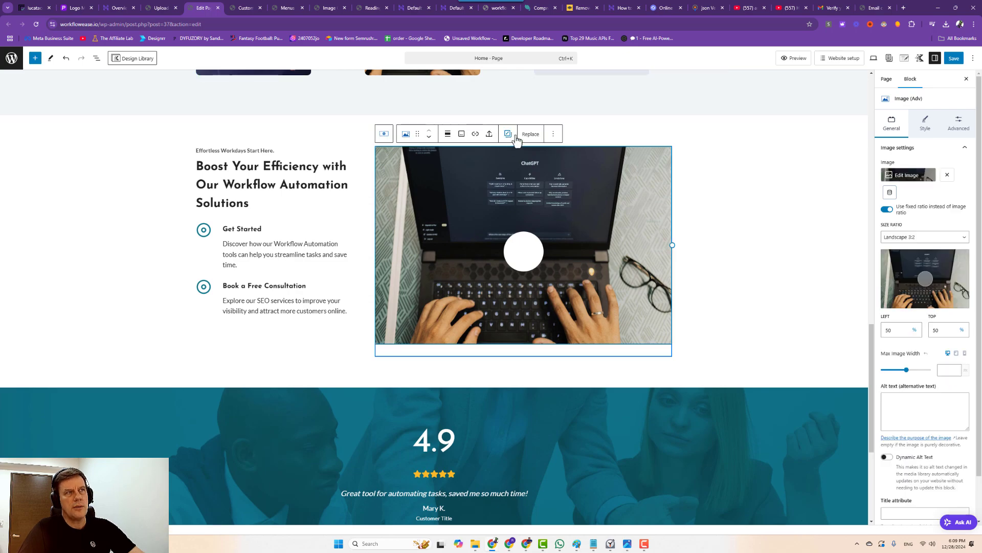
{"action": "left_click", "coordinate": [531, 134]}
{"action": "left_click", "coordinate": [532, 173]}
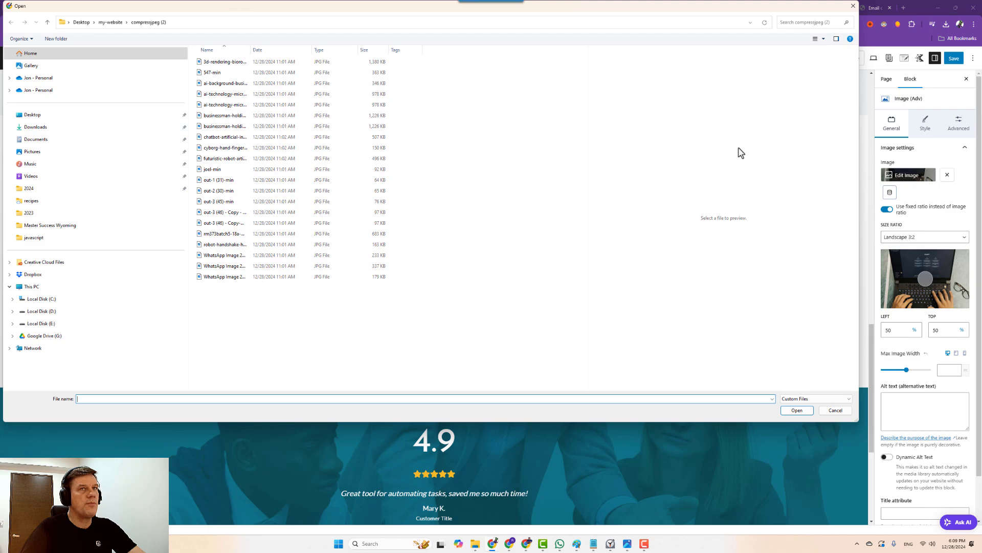
{"action": "left_click", "coordinate": [823, 39]}
{"action": "left_click_drag", "start_coordinate": [823, 75], "coordinate": [823, 50]}
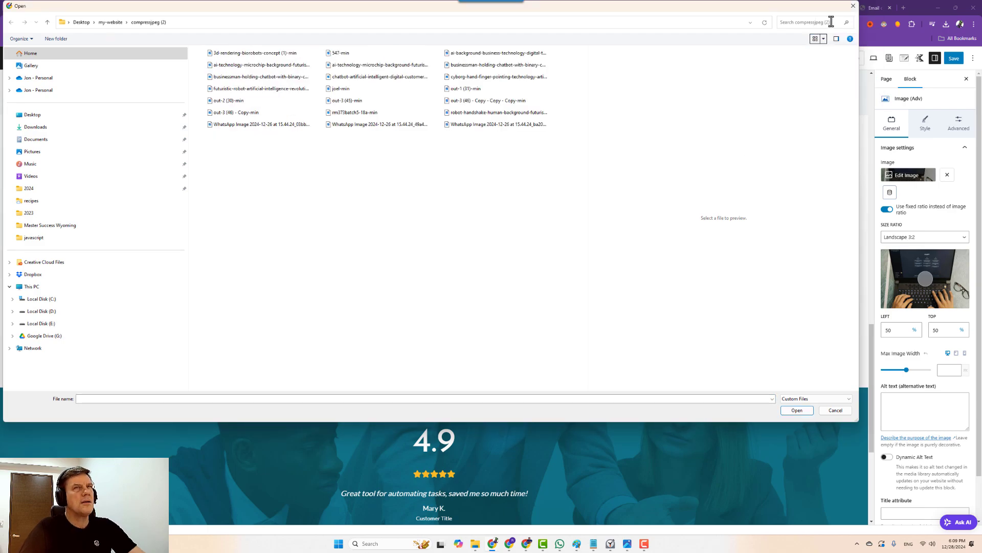
{"action": "left_click", "coordinate": [819, 39]}
{"action": "left_click", "coordinate": [842, 22]}
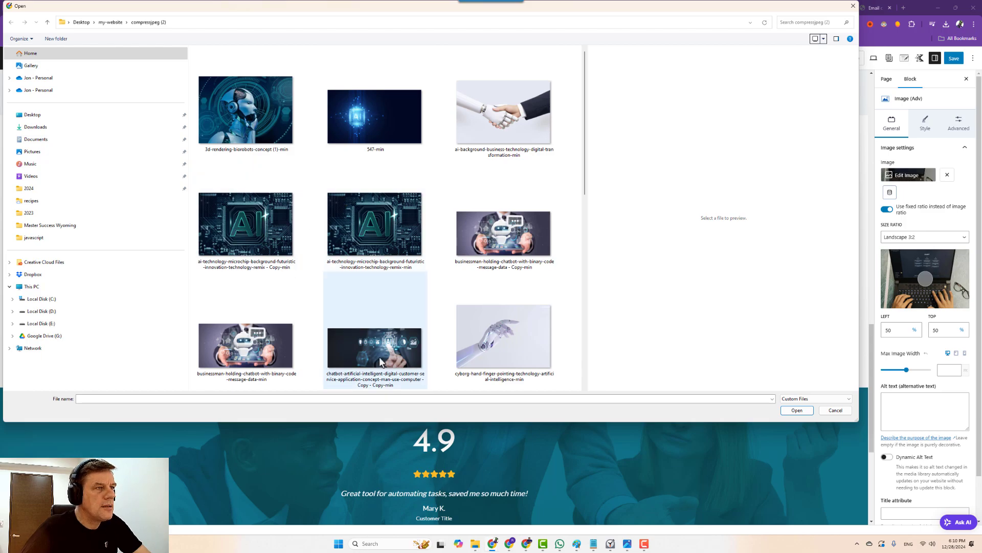
{"action": "double_click", "coordinate": [237, 231]}
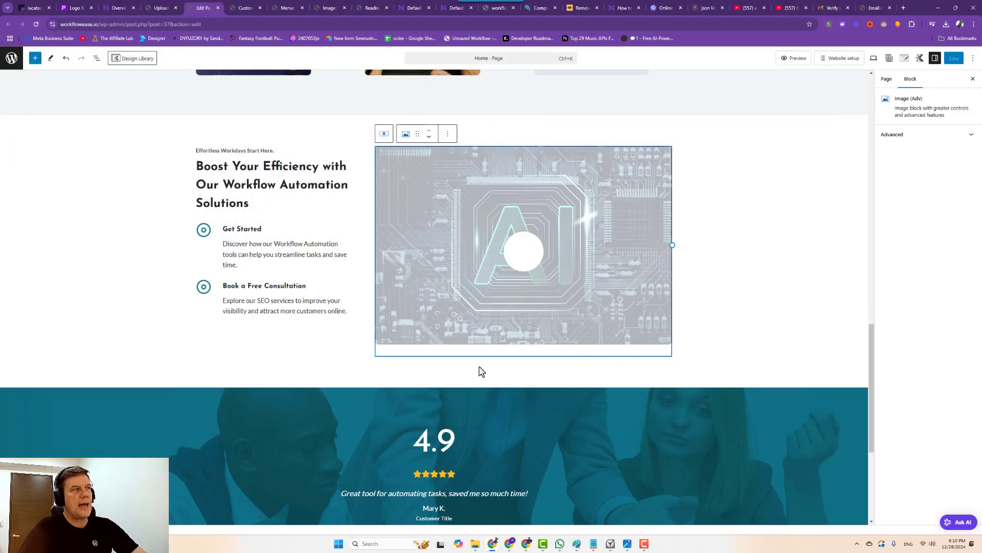
Check the text box and section rows around the new image, then save the Home page.
{"action": "left_click", "coordinate": [251, 253]}
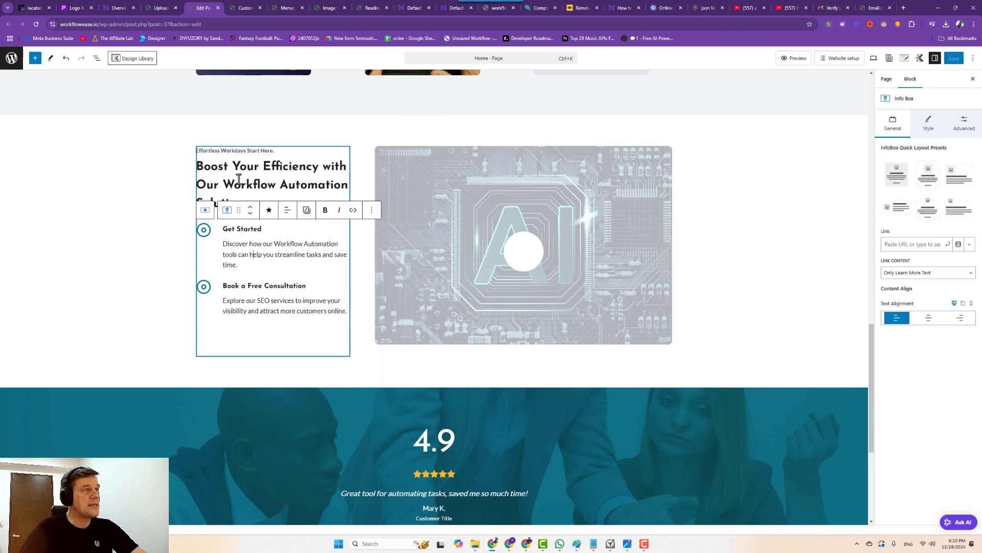
{"action": "scroll", "coordinate": [335, 390], "scroll_direction": "down", "scroll_amount": 3}
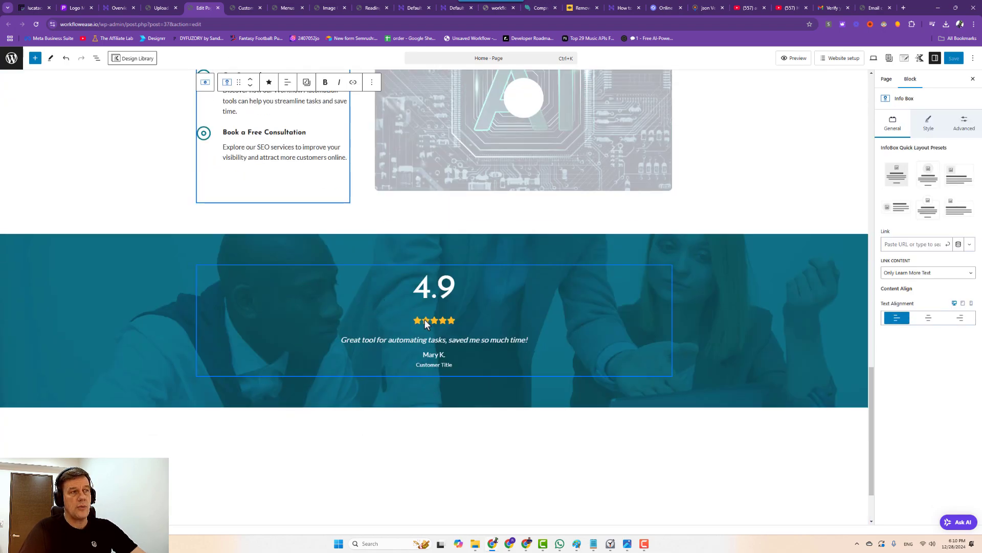
{"action": "scroll", "coordinate": [495, 483], "scroll_direction": "down", "scroll_amount": 2}
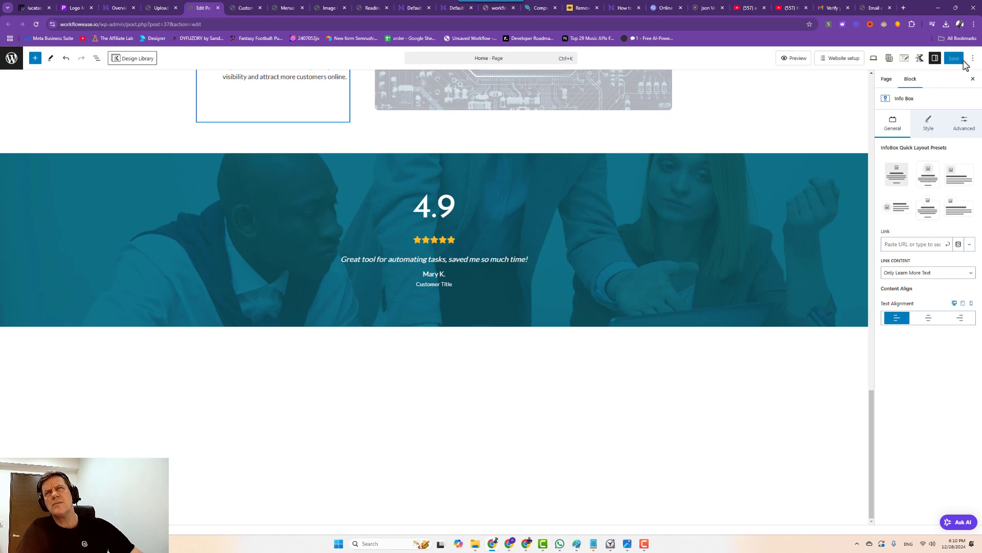
{"action": "left_click", "coordinate": [744, 127]}
{"action": "scroll", "coordinate": [652, 257], "scroll_direction": "up", "scroll_amount": 5}
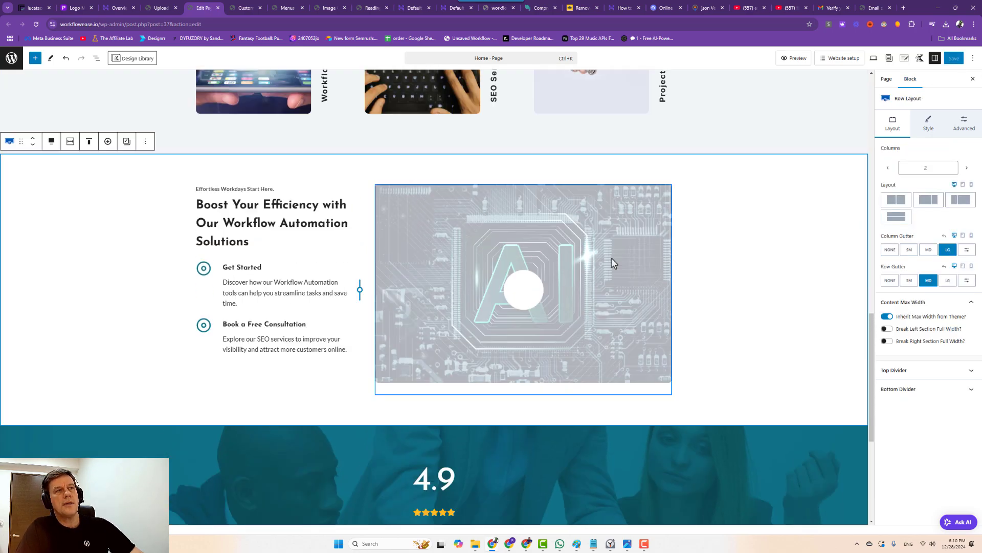
{"action": "scroll", "coordinate": [612, 261], "scroll_direction": "up", "scroll_amount": 10}
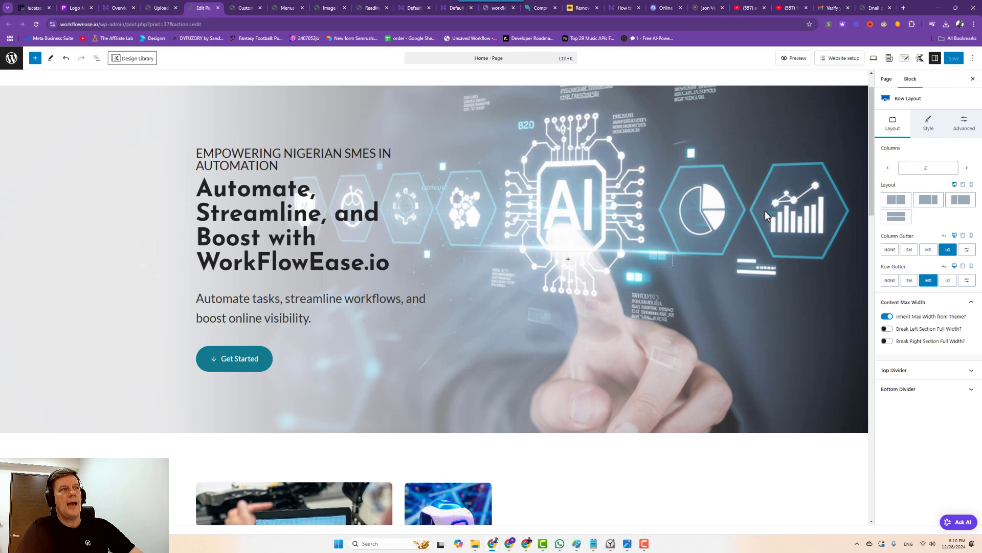
{"action": "left_click", "coordinate": [665, 197]}
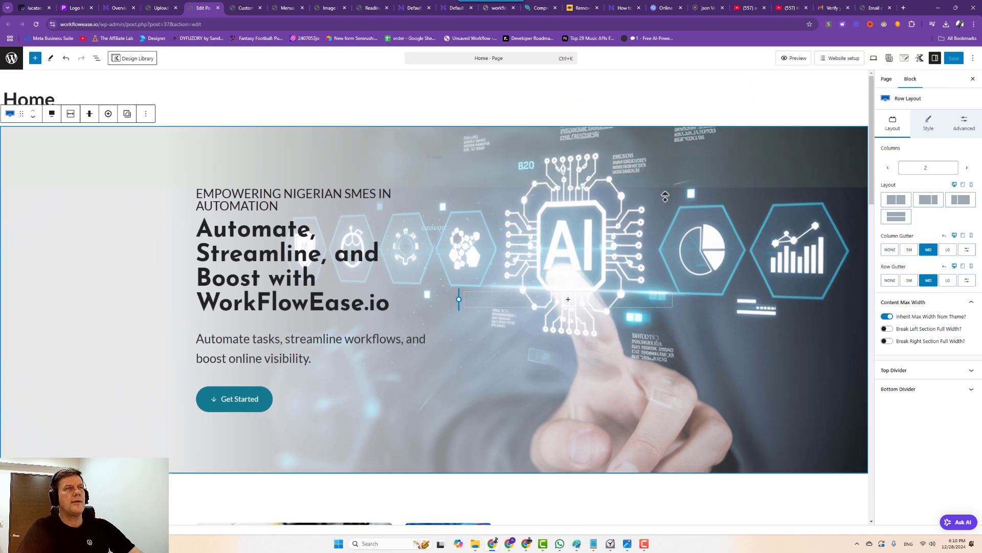
{"action": "scroll", "coordinate": [665, 196], "scroll_direction": "down", "scroll_amount": 10}
{"action": "scroll", "coordinate": [566, 99], "scroll_direction": "up", "scroll_amount": 10}
{"action": "left_click", "coordinate": [954, 62]}
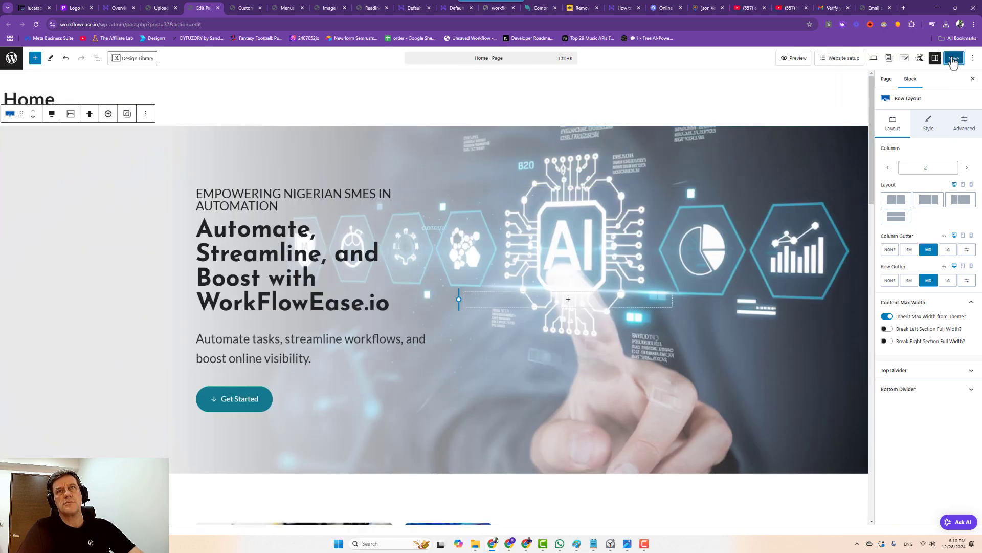
In the Customizer's Site Identity, slightly reduce the header logo's max width.
{"action": "left_click", "coordinate": [156, 8]}
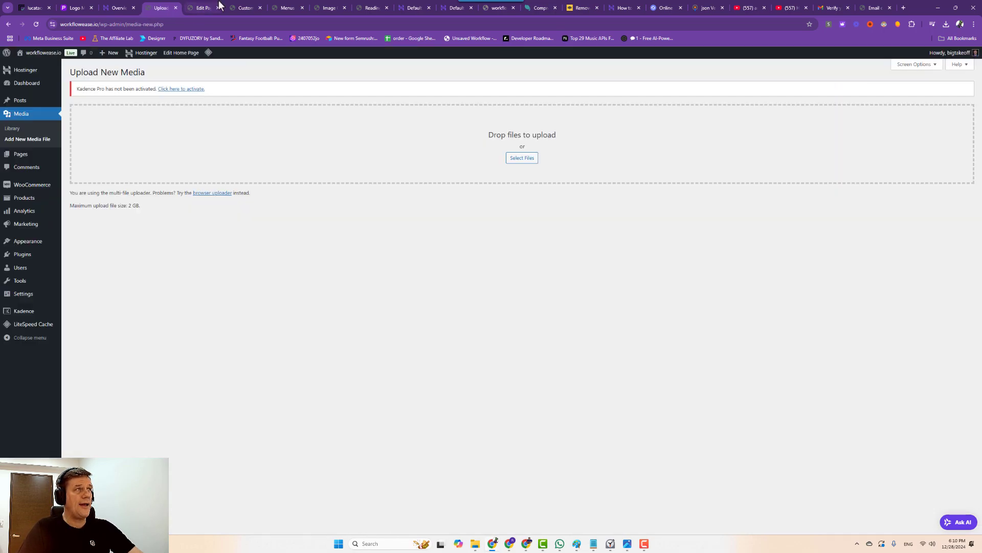
{"action": "left_click", "coordinate": [244, 7]}
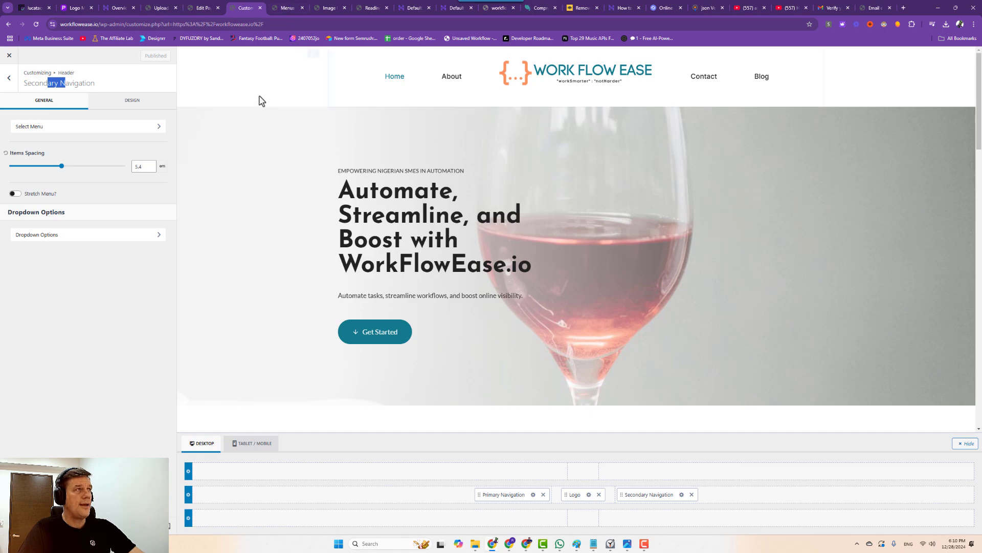
{"action": "left_click", "coordinate": [415, 85]}
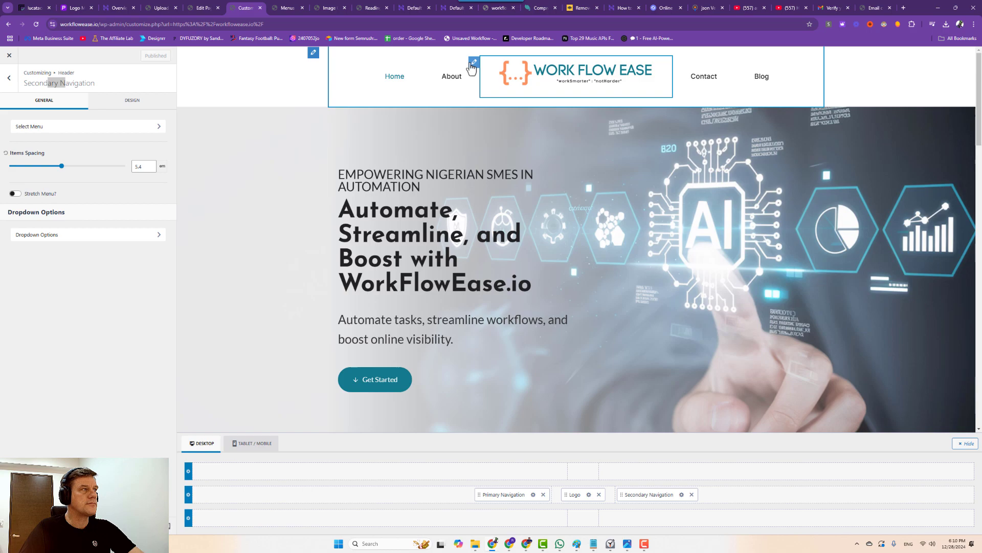
{"action": "left_click", "coordinate": [575, 73]}
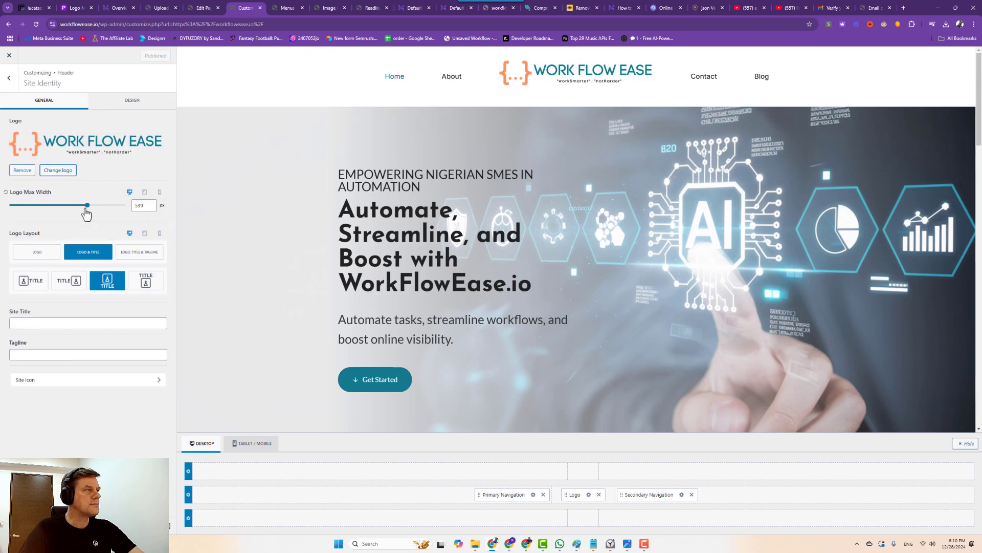
{"action": "mouse_move", "coordinate": [86, 214]}
{"action": "left_mouse_down"}
{"action": "mouse_move", "coordinate": [99, 215]}
{"action": "mouse_move", "coordinate": [83, 215]}
{"action": "left_mouse_up"}
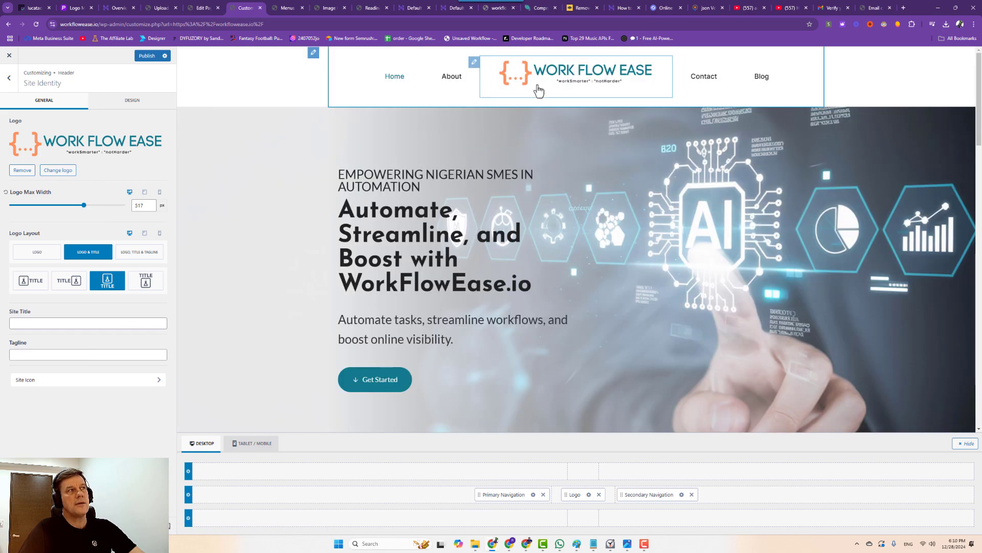
{"action": "scroll", "coordinate": [266, 302], "scroll_direction": "down", "scroll_amount": 1}
{"action": "scroll", "coordinate": [307, 333], "scroll_direction": "down", "scroll_amount": 10}
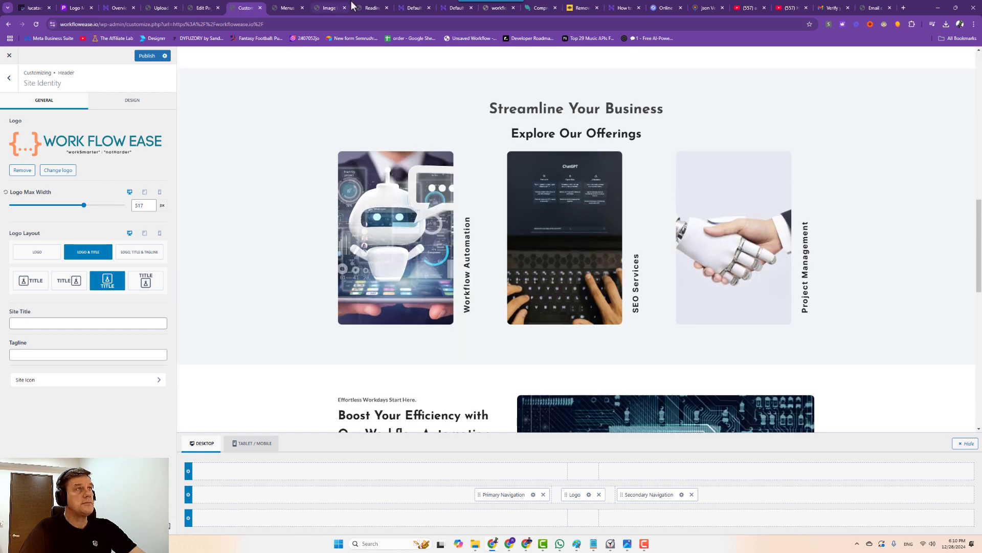
Cycle through the open admin tabs and return to the Home page editor.
{"action": "left_click", "coordinate": [284, 8]}
{"action": "left_click", "coordinate": [328, 8]}
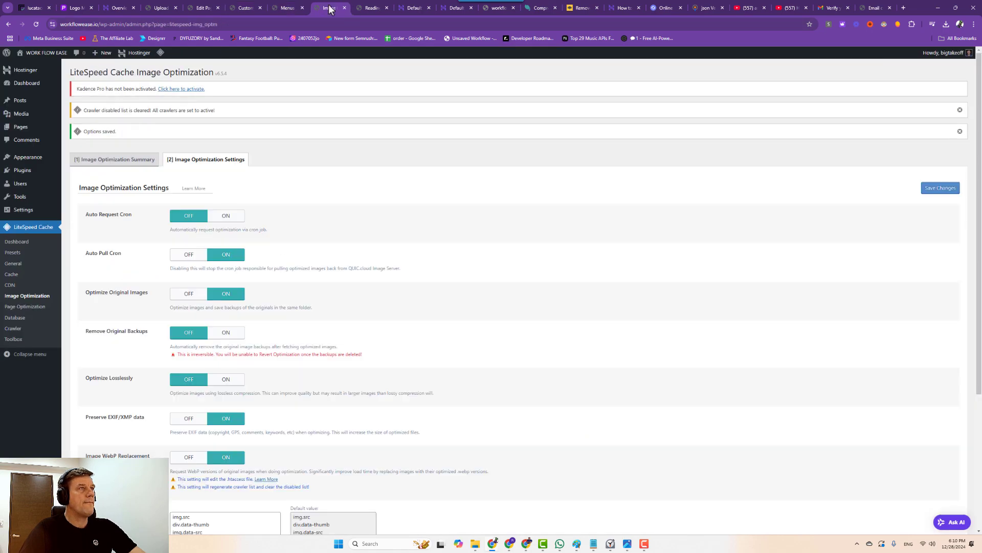
{"action": "left_click", "coordinate": [360, 6]}
{"action": "left_click", "coordinate": [252, 8]}
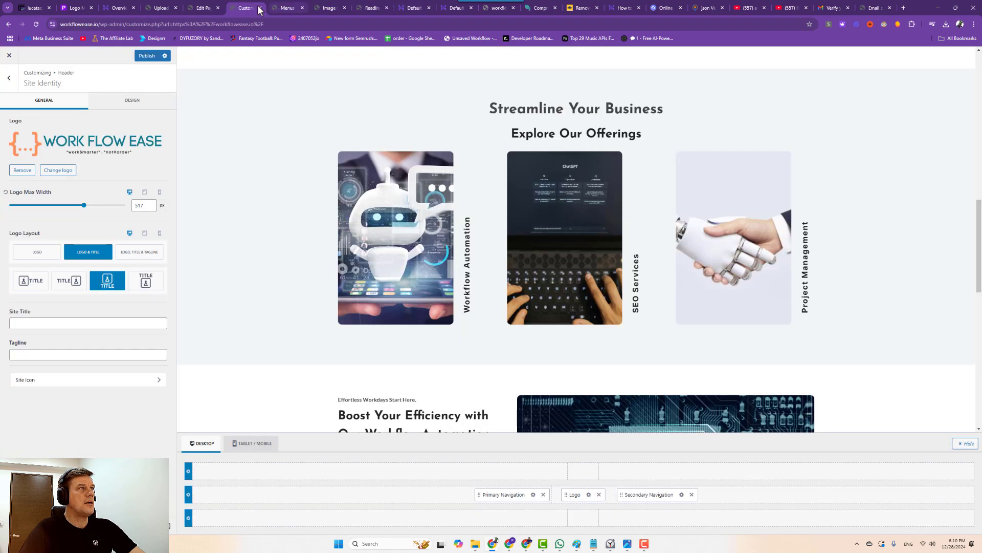
{"action": "left_click", "coordinate": [201, 9]}
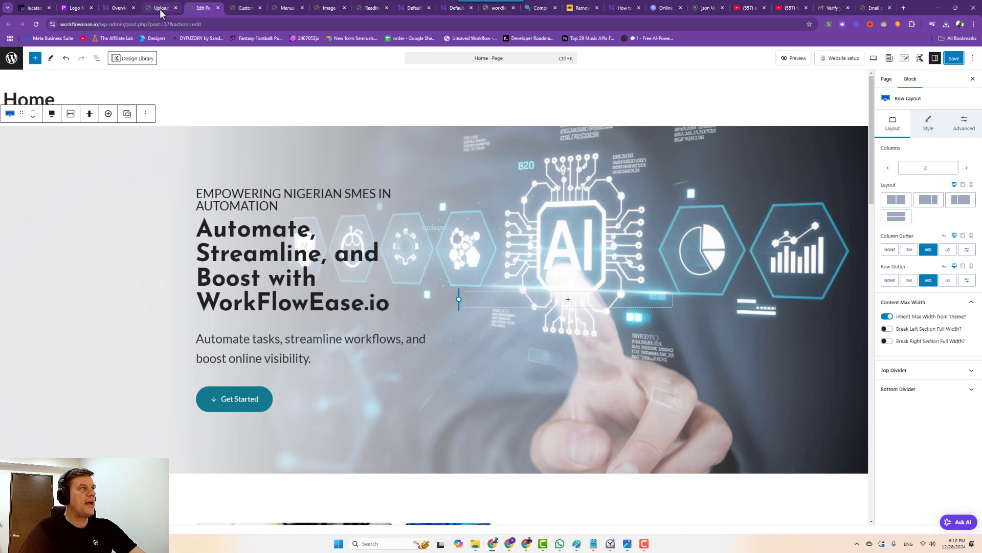
Open the live workflowease.io site in a new tab and view its homepage.
{"action": "left_click", "coordinate": [160, 8]}
{"action": "right_click", "coordinate": [34, 66]}
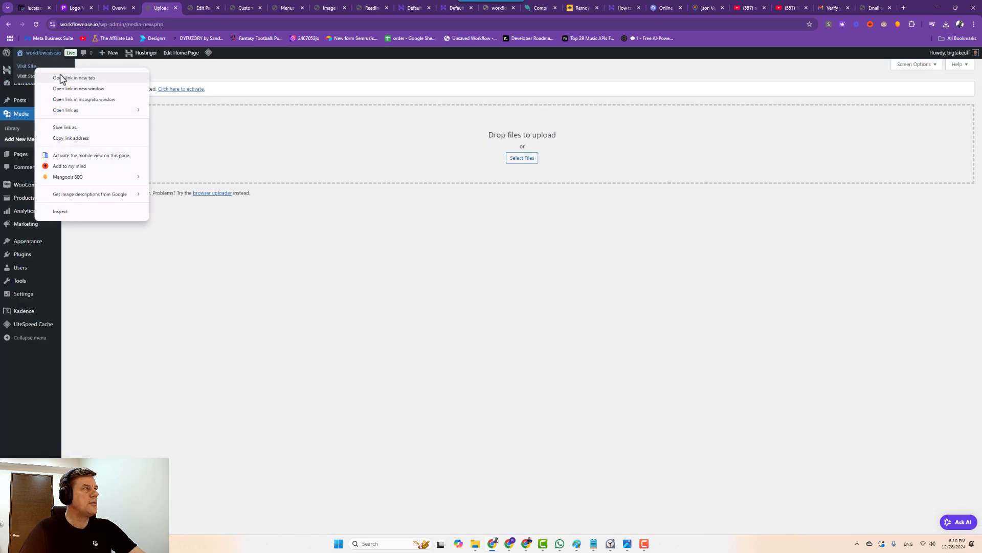
{"action": "left_click", "coordinate": [61, 77]}
{"action": "left_click", "coordinate": [184, 7]}
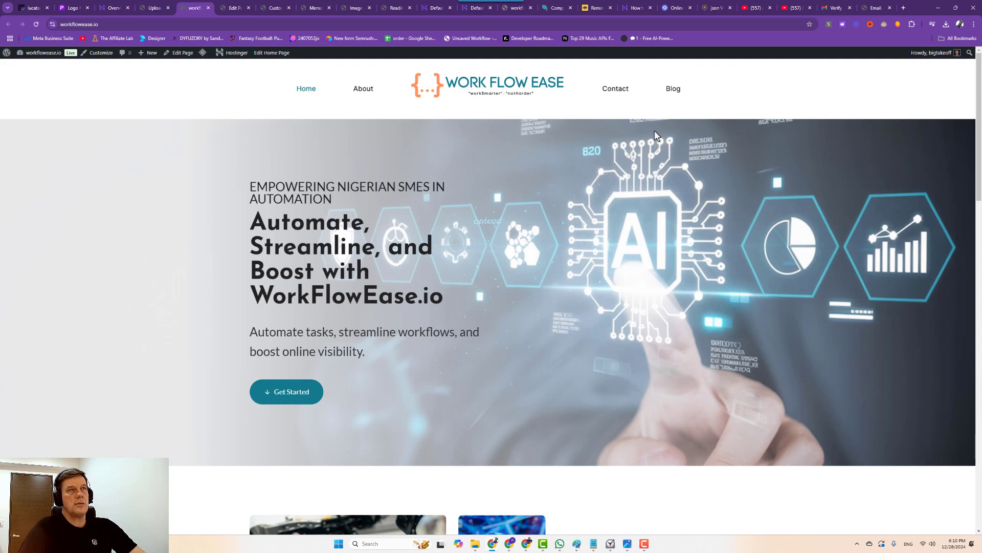
Open the Contact, Blog, About and Home header links each in a new tab.
{"action": "right_click", "coordinate": [612, 92]}
{"action": "left_click", "coordinate": [629, 101]}
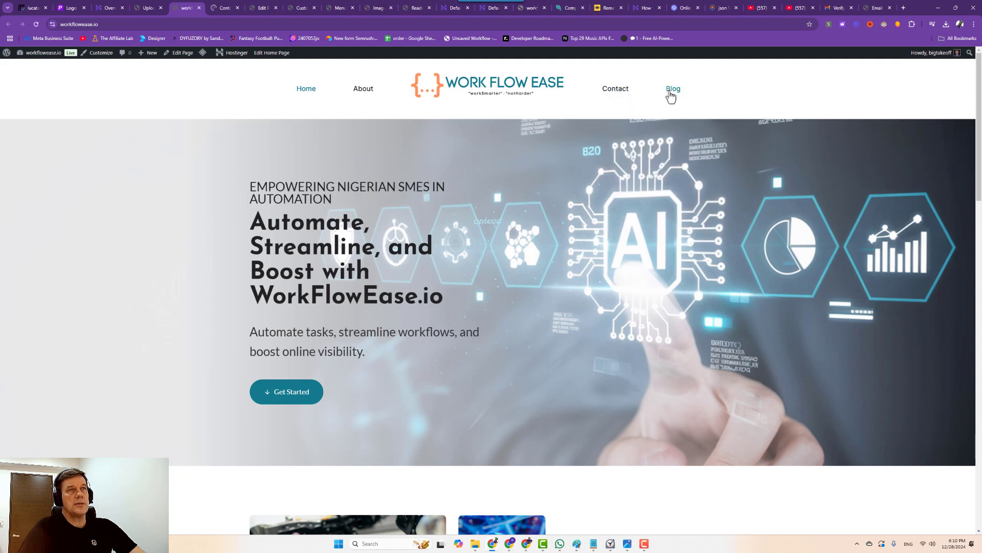
{"action": "right_click", "coordinate": [671, 96]}
{"action": "left_click", "coordinate": [689, 100]}
{"action": "right_click", "coordinate": [384, 94]}
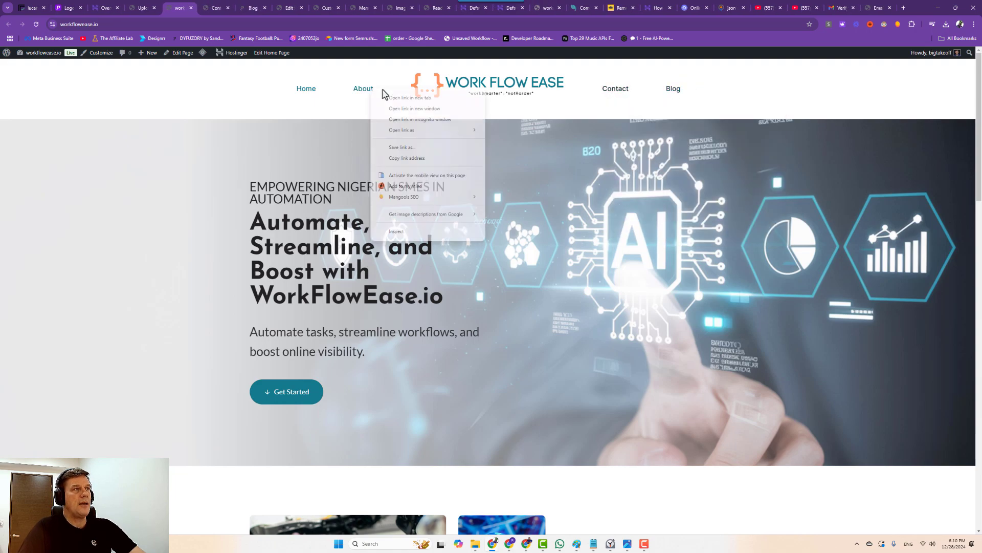
{"action": "left_click", "coordinate": [397, 98]}
{"action": "right_click", "coordinate": [306, 92]}
{"action": "left_click", "coordinate": [315, 97]}
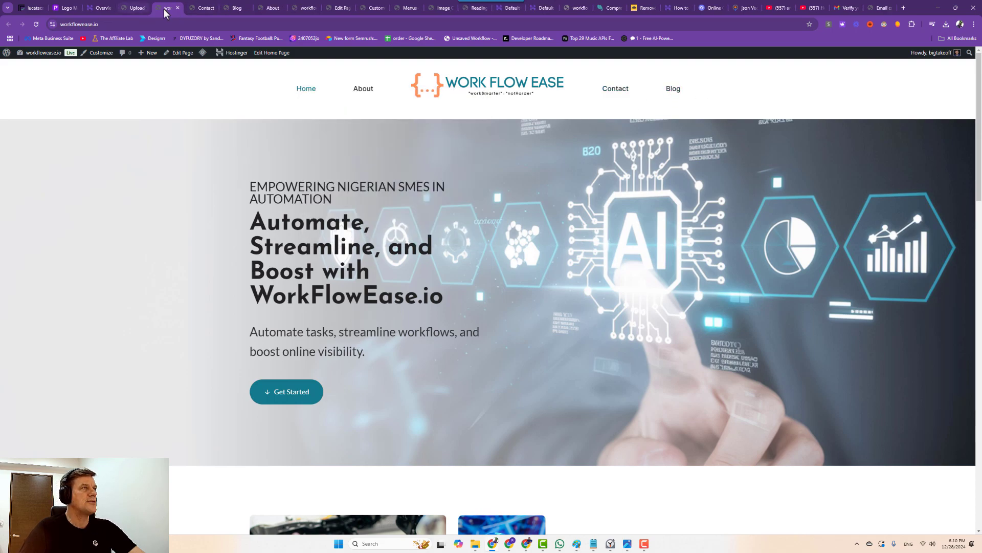
Add Our Mission to the Right Menu, move it to the top, and save.
{"action": "left_click", "coordinate": [408, 8]}
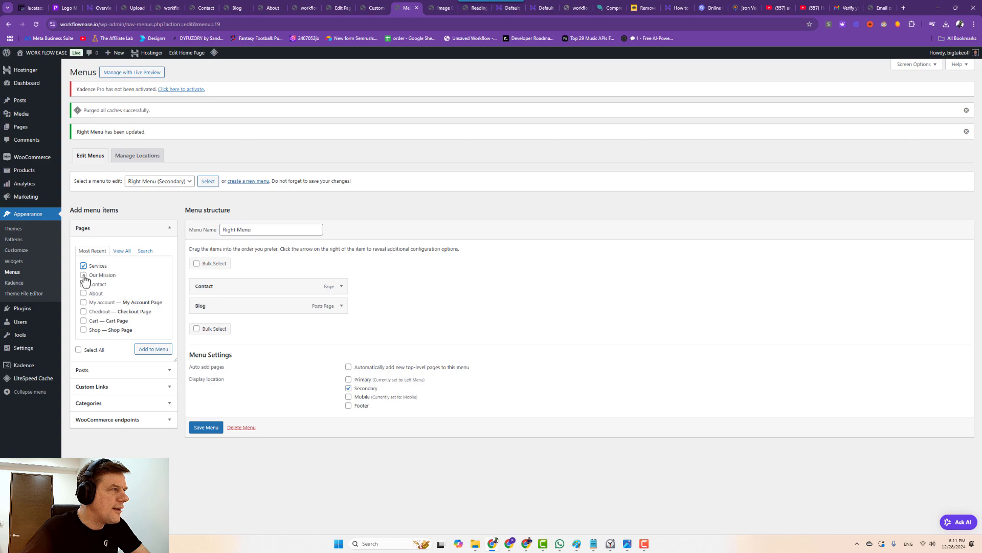
{"action": "left_click", "coordinate": [145, 350]}
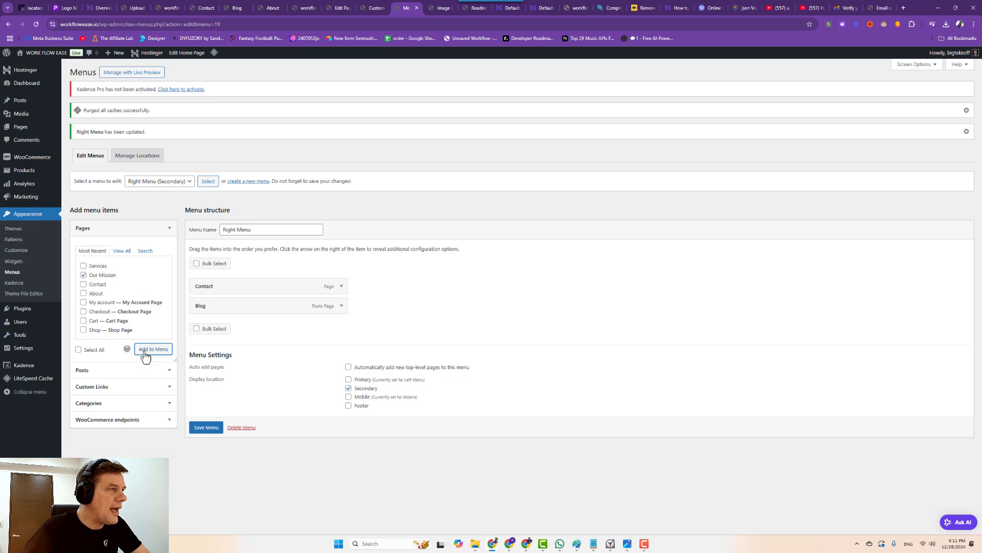
{"action": "left_click", "coordinate": [204, 447]}
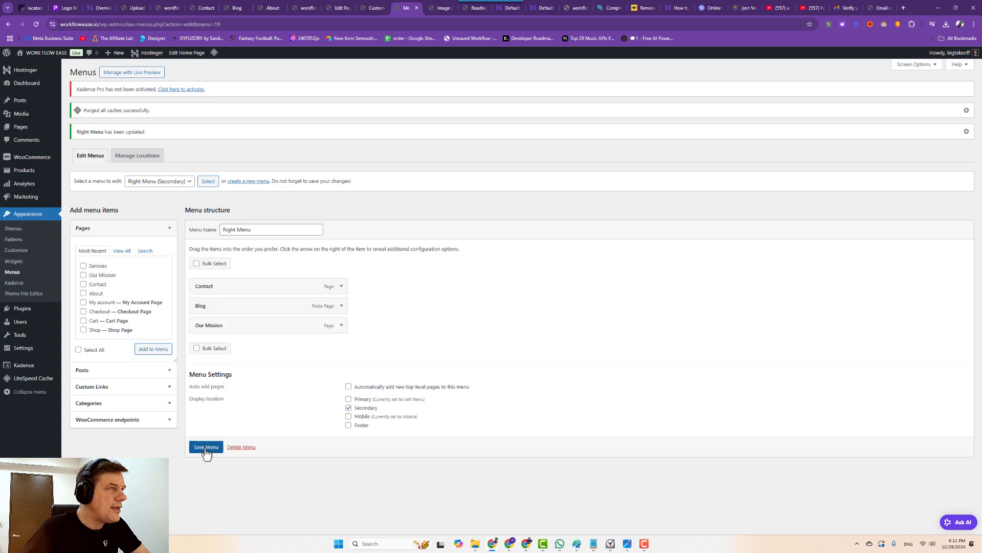
{"action": "left_click_drag", "start_coordinate": [223, 324], "coordinate": [222, 282]}
{"action": "left_click", "coordinate": [204, 447]}
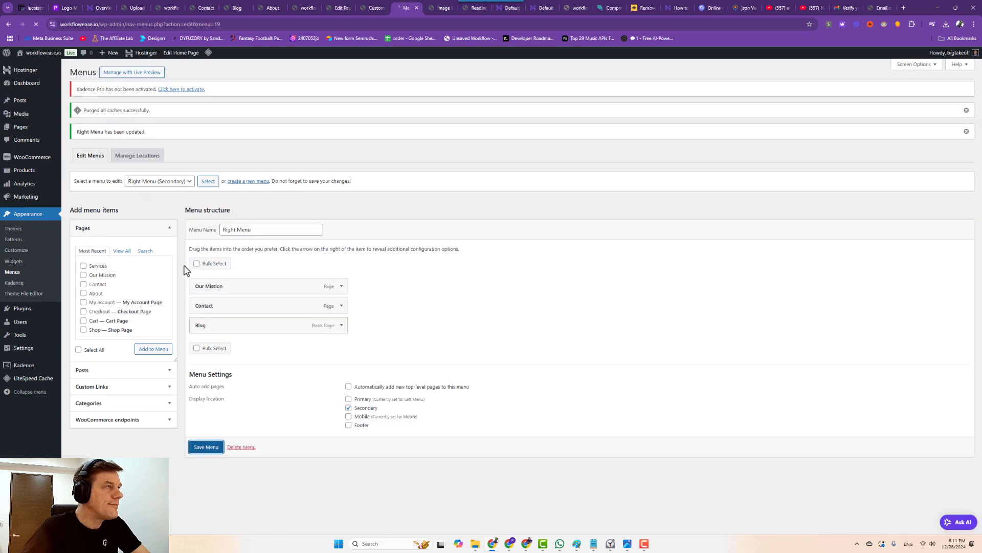
Load the Left Menu, add Services after About, and save it.
{"action": "left_click", "coordinate": [156, 183]}
{"action": "left_click", "coordinate": [156, 193]}
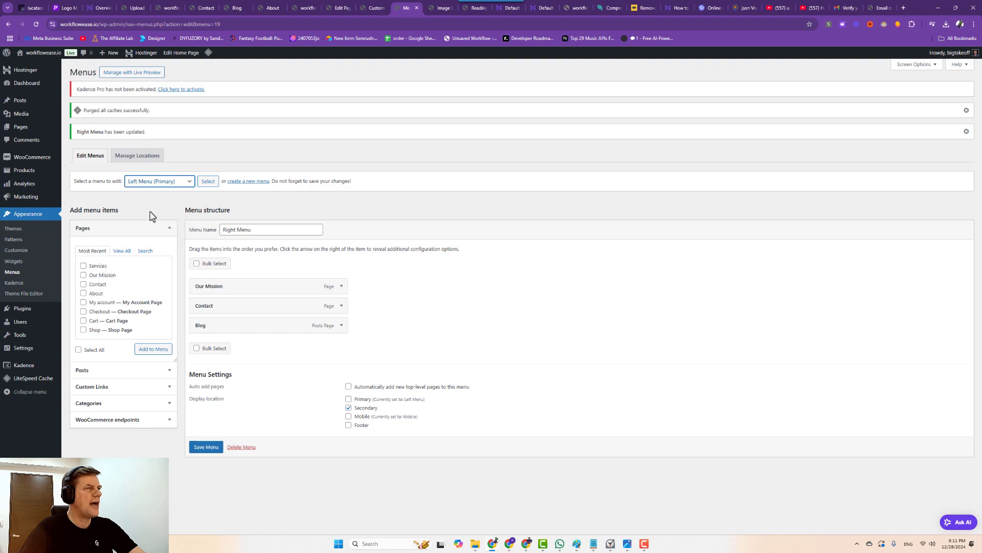
{"action": "left_click", "coordinate": [208, 181]}
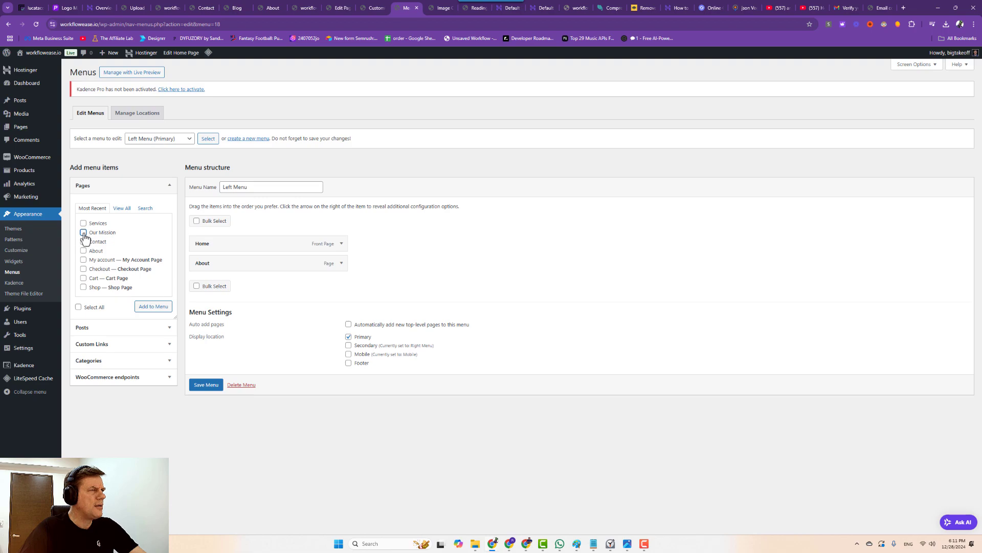
{"action": "left_click", "coordinate": [84, 224]}
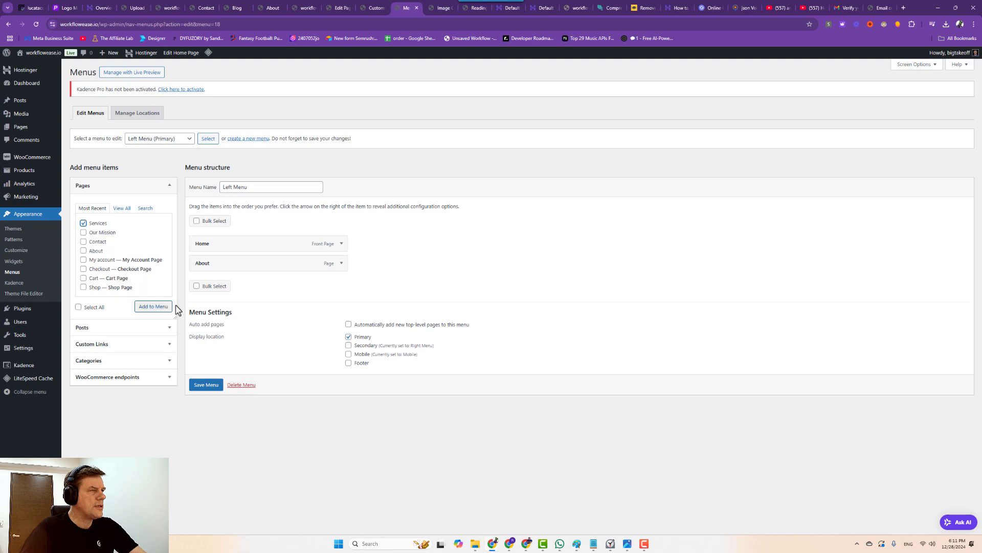
{"action": "left_click", "coordinate": [206, 386]}
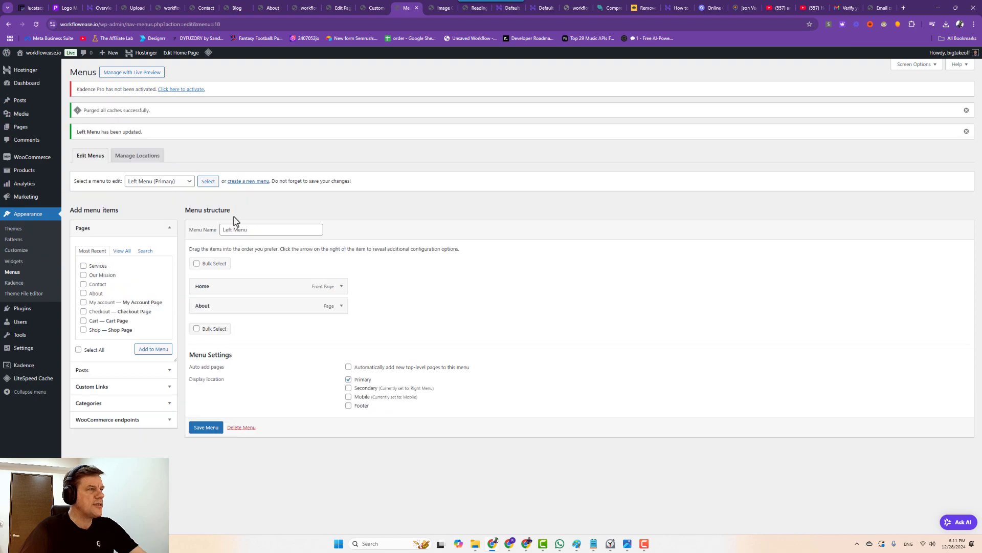
{"action": "left_click", "coordinate": [83, 265]}
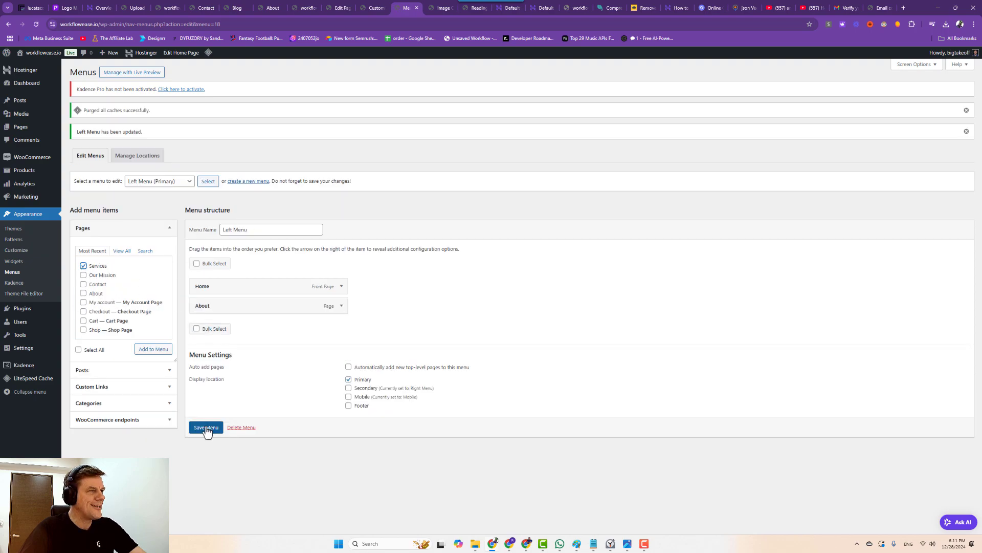
{"action": "left_click", "coordinate": [151, 348]}
{"action": "mouse_move", "coordinate": [235, 321]}
{"action": "left_mouse_down"}
{"action": "mouse_move", "coordinate": [230, 301]}
{"action": "mouse_move", "coordinate": [236, 328]}
{"action": "left_mouse_up"}
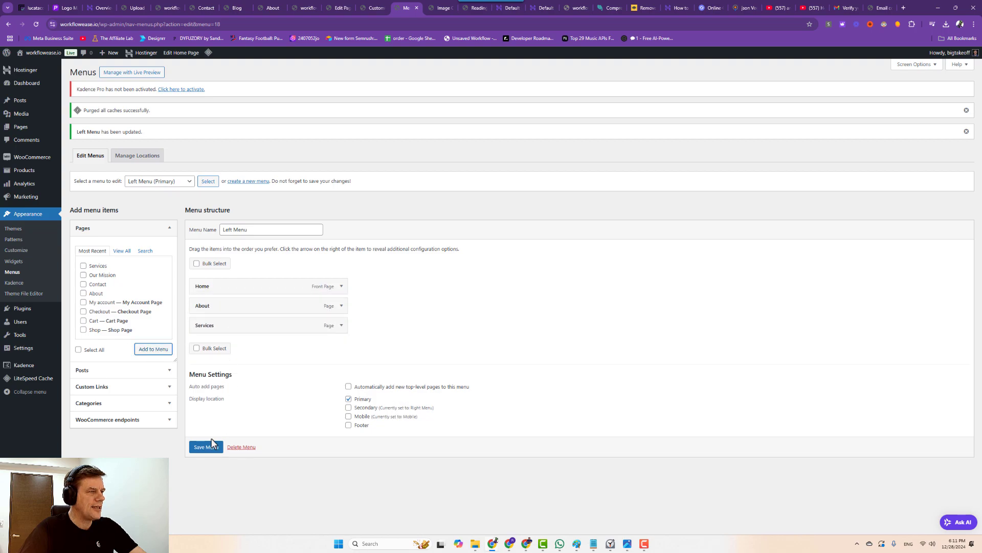
{"action": "left_click", "coordinate": [212, 442]}
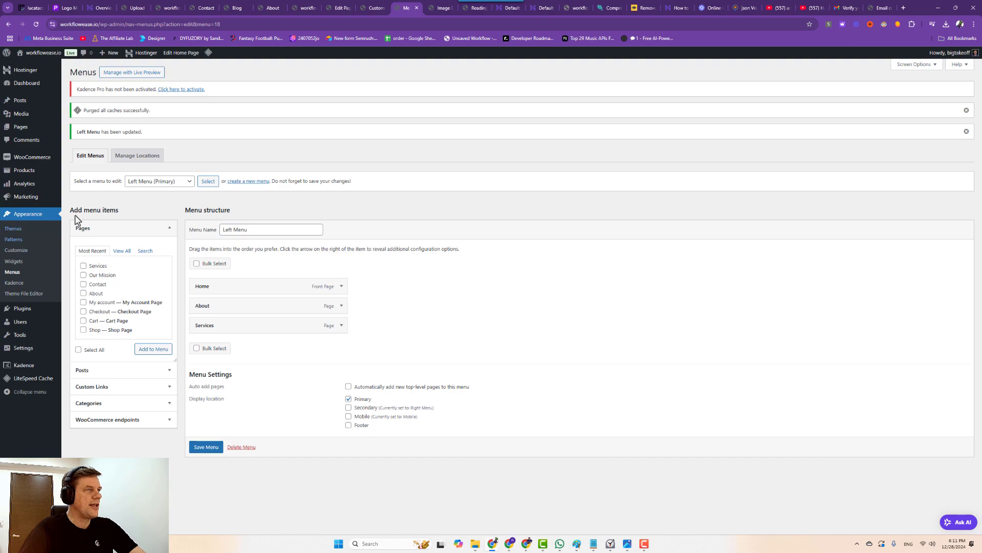
Reload the Right and Left menus and save the menu once more.
{"action": "left_click", "coordinate": [150, 181]}
{"action": "left_click", "coordinate": [152, 214]}
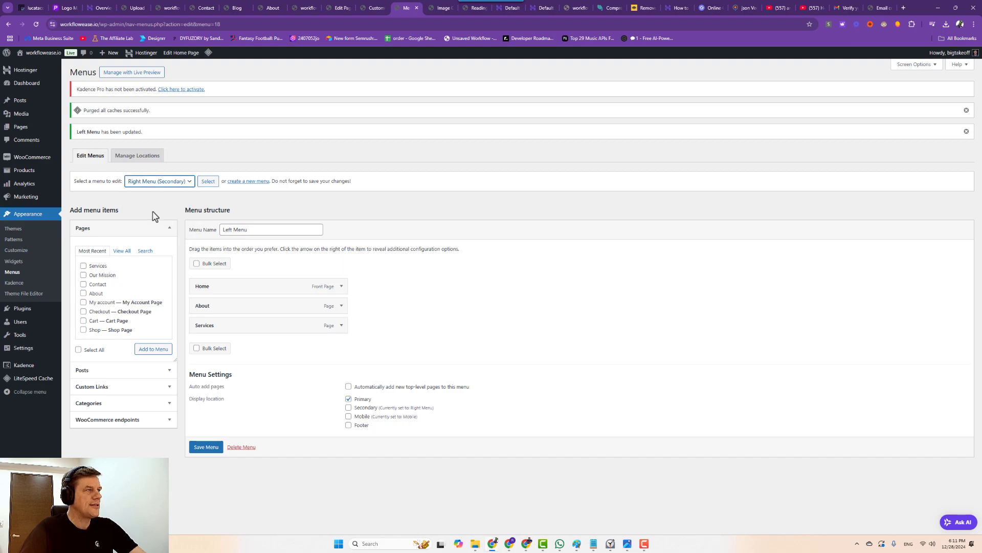
{"action": "left_click", "coordinate": [208, 182]}
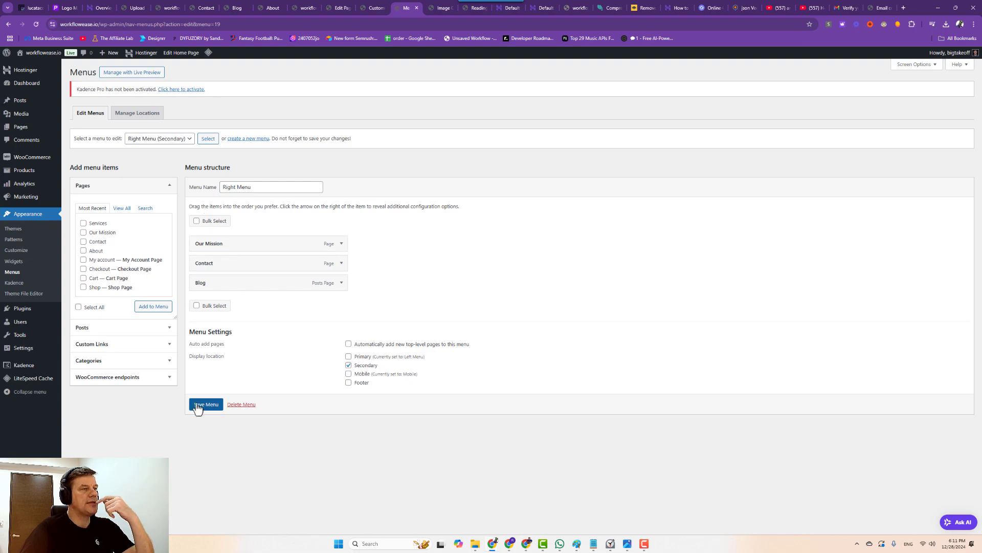
{"action": "left_click", "coordinate": [171, 141]}
{"action": "left_click", "coordinate": [154, 150]}
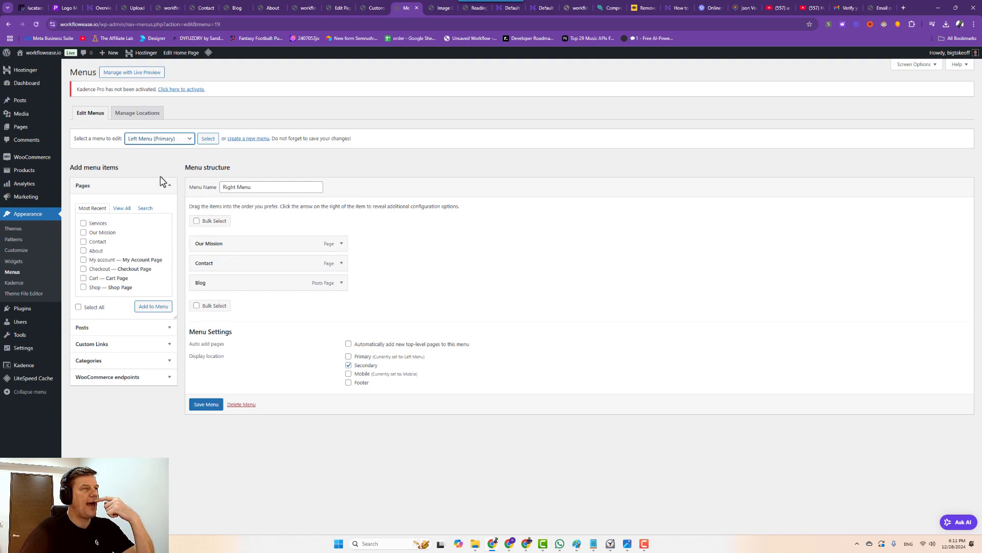
{"action": "left_click", "coordinate": [202, 404]}
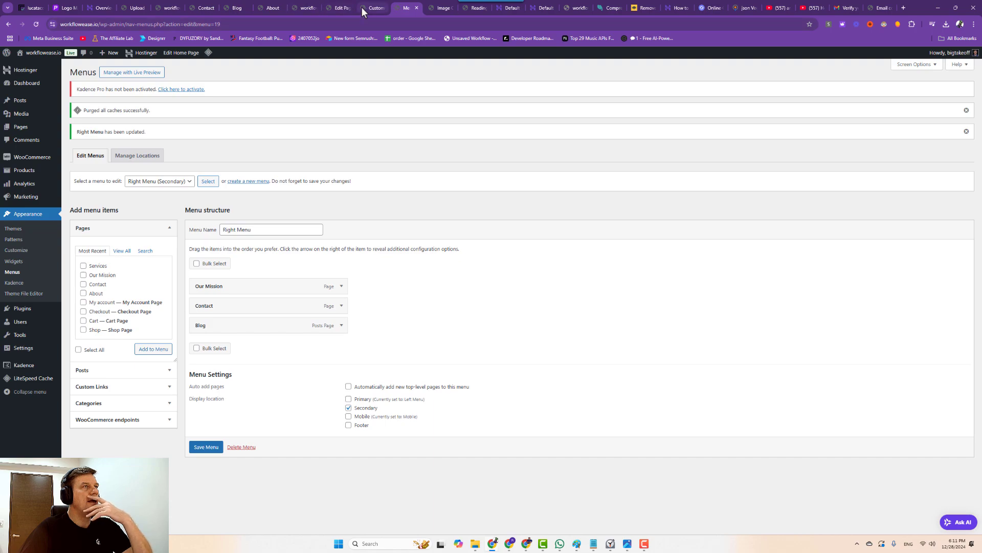
{"action": "left_click", "coordinate": [369, 7]}
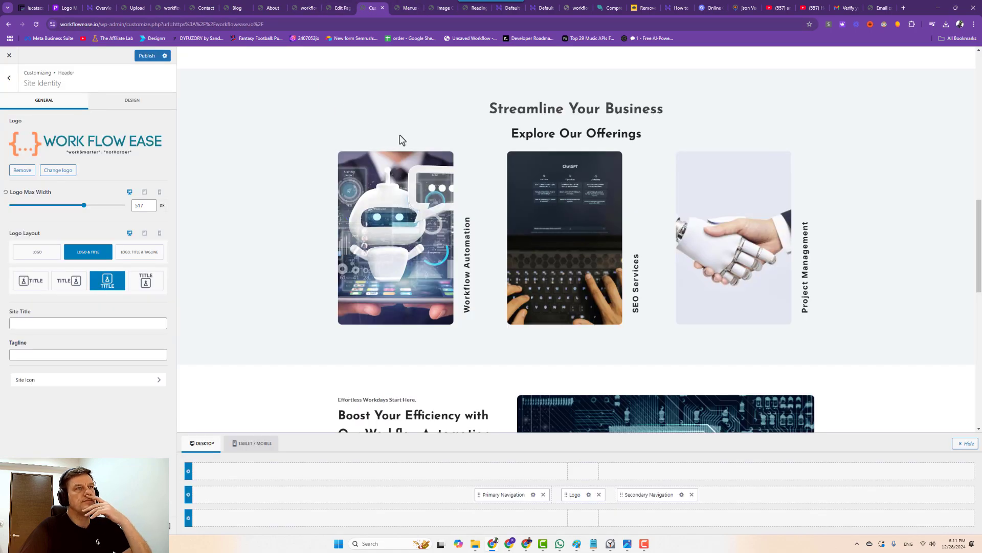
{"action": "scroll", "coordinate": [358, 194], "scroll_direction": "up", "scroll_amount": 8}
{"action": "scroll", "coordinate": [352, 182], "scroll_direction": "up", "scroll_amount": 3}
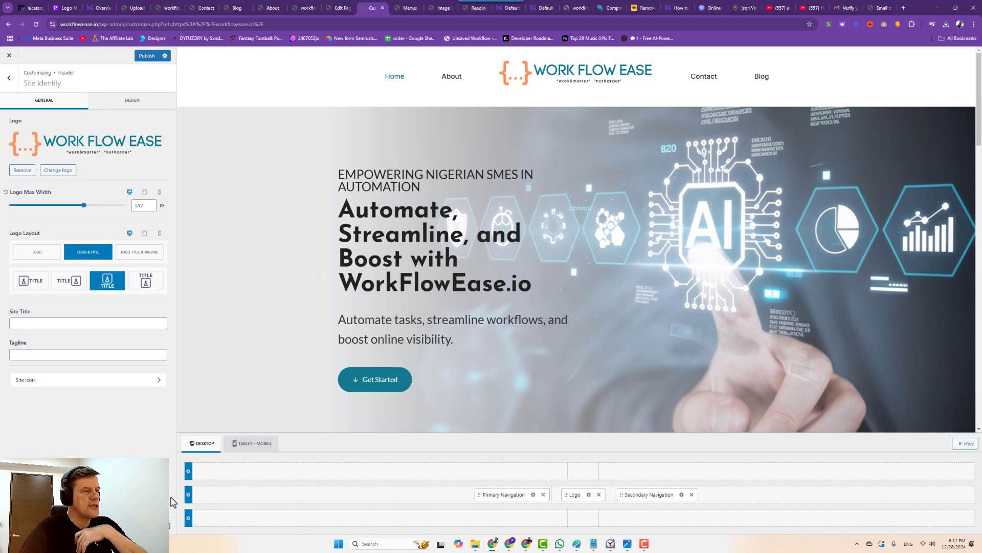
{"action": "left_click", "coordinate": [246, 445]}
{"action": "scroll", "coordinate": [570, 247], "scroll_direction": "down", "scroll_amount": 3}
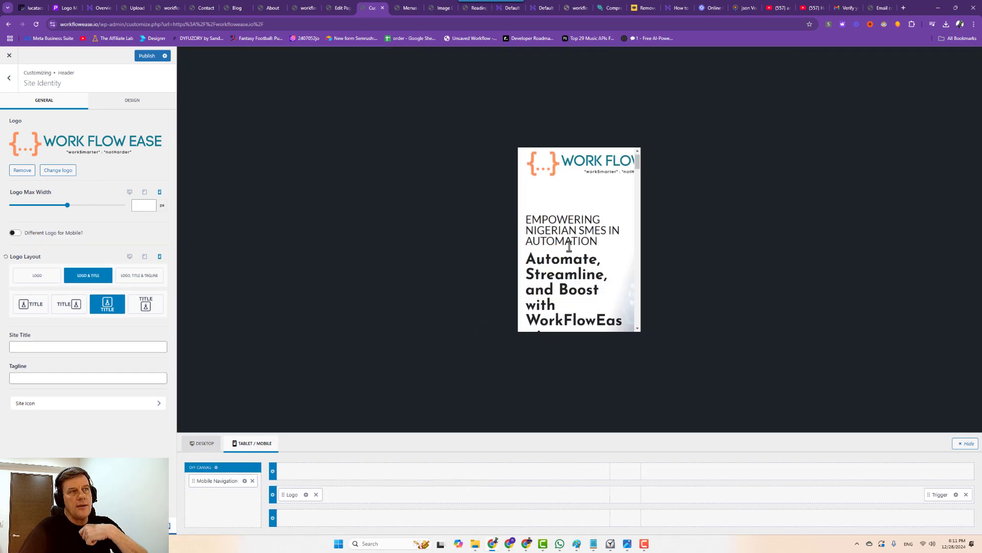
{"action": "scroll", "coordinate": [570, 246], "scroll_direction": "up", "scroll_amount": 2}
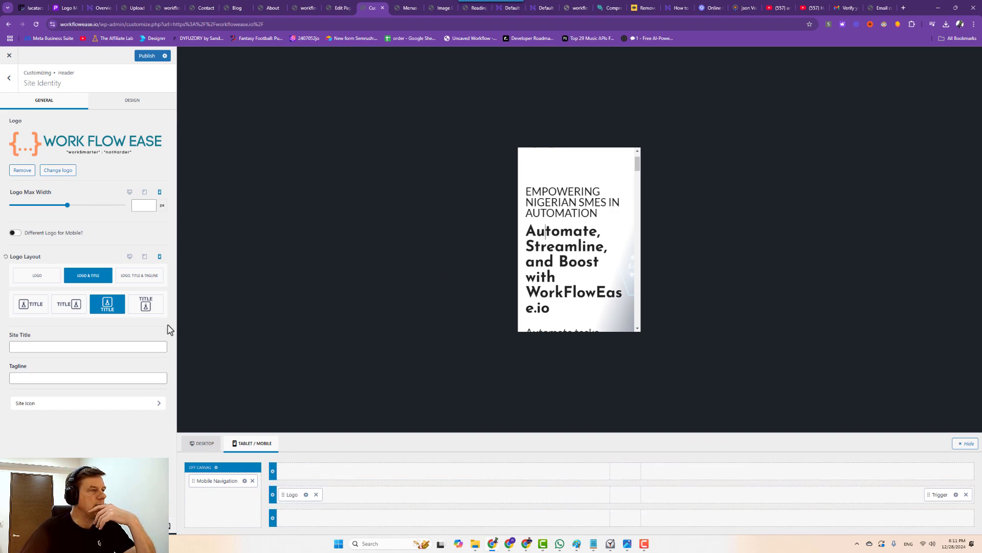
{"action": "left_click", "coordinate": [340, 9]}
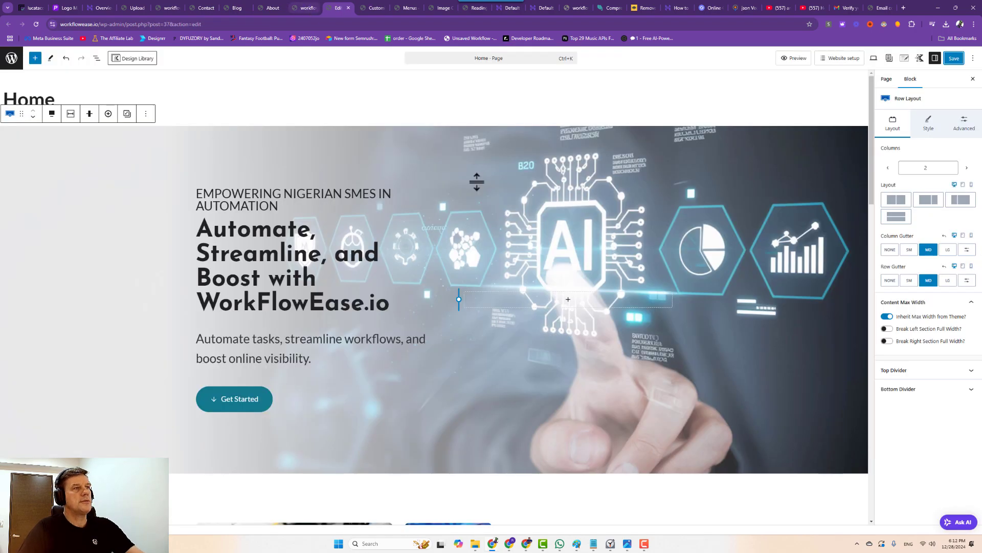
Preview Home at mobile size; set EMPOWERING to medium and the main heading to extra-large.
{"action": "left_click", "coordinate": [889, 58]}
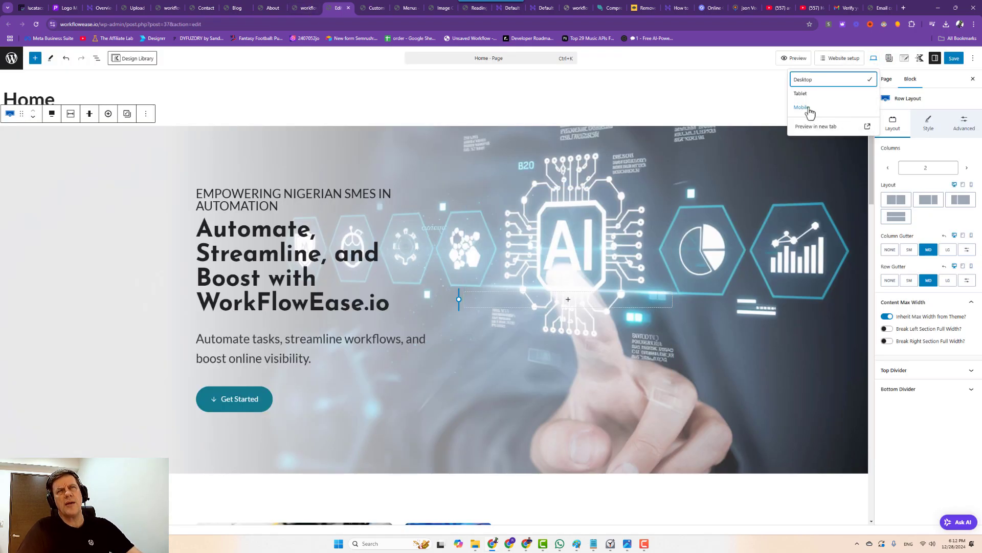
{"action": "left_click", "coordinate": [871, 109]}
{"action": "scroll", "coordinate": [426, 252], "scroll_direction": "up", "scroll_amount": 1}
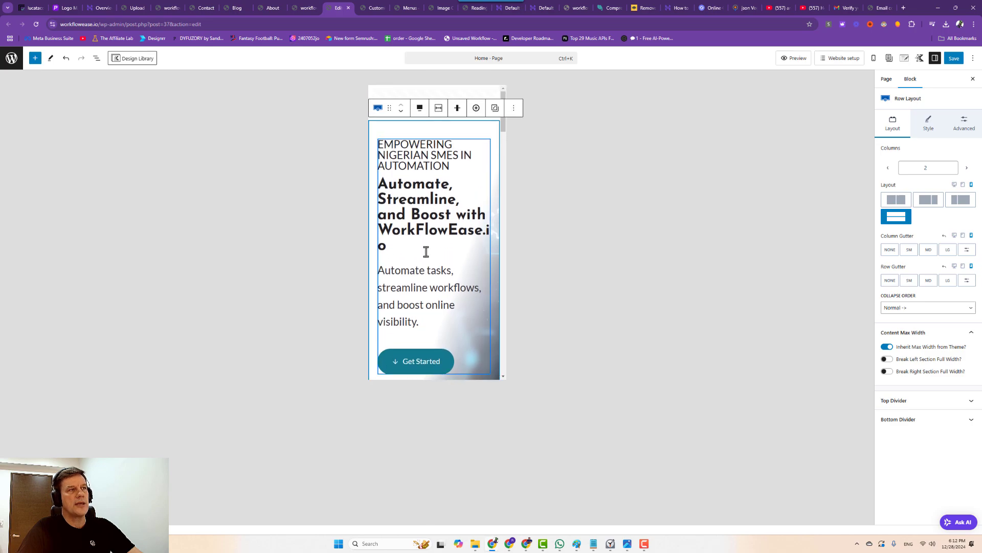
{"action": "left_click", "coordinate": [420, 214]}
{"action": "left_click", "coordinate": [433, 146]}
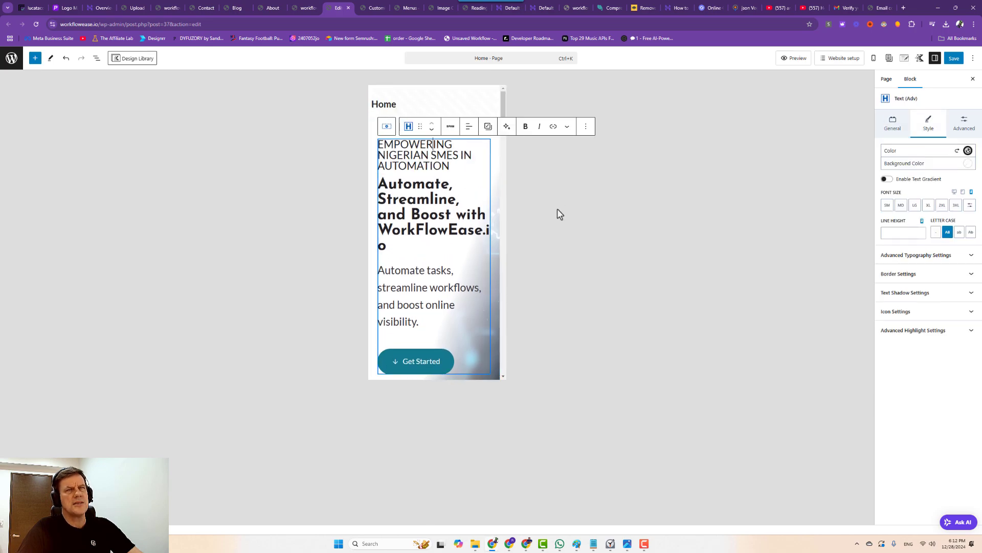
{"action": "left_click", "coordinate": [900, 206]}
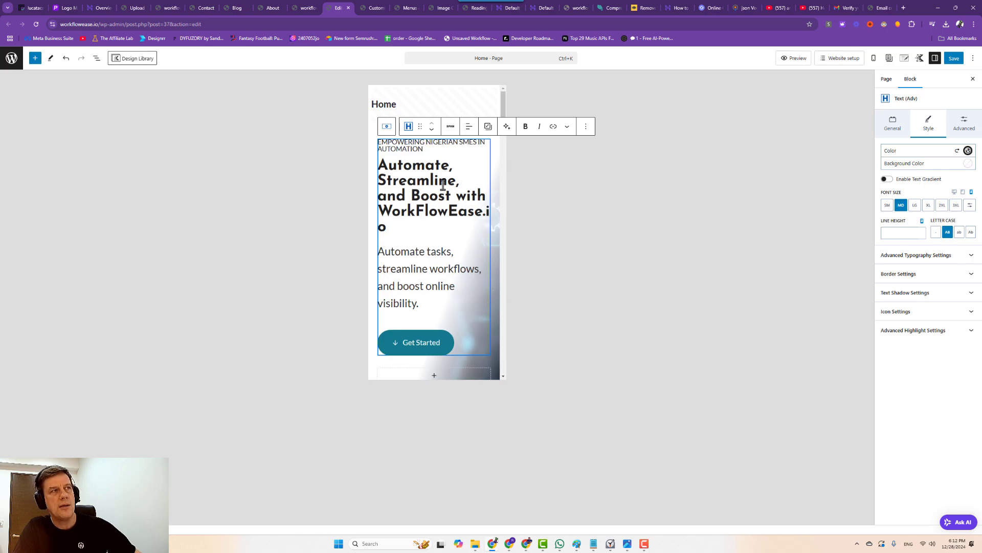
{"action": "left_click", "coordinate": [443, 185]}
{"action": "left_click", "coordinate": [916, 208]}
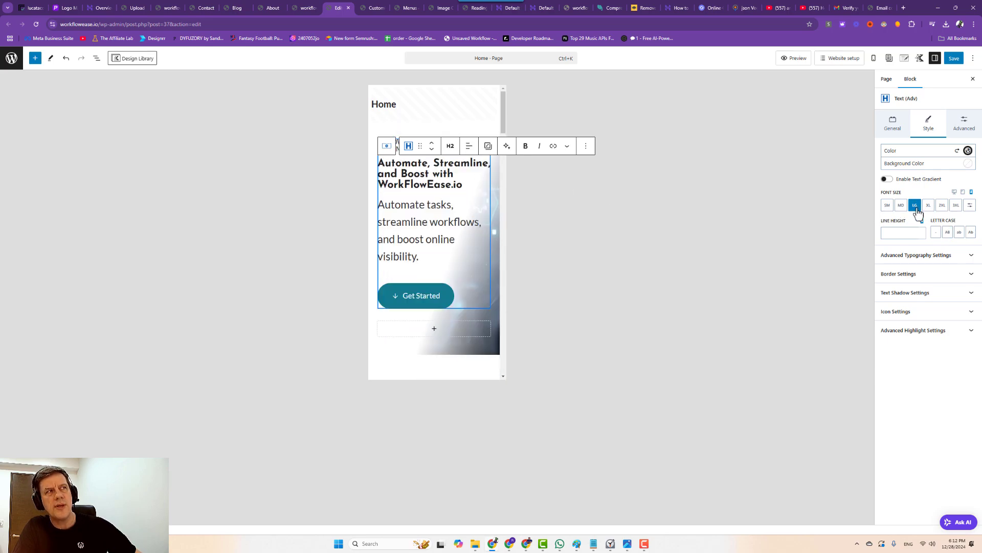
{"action": "left_click", "coordinate": [928, 206]}
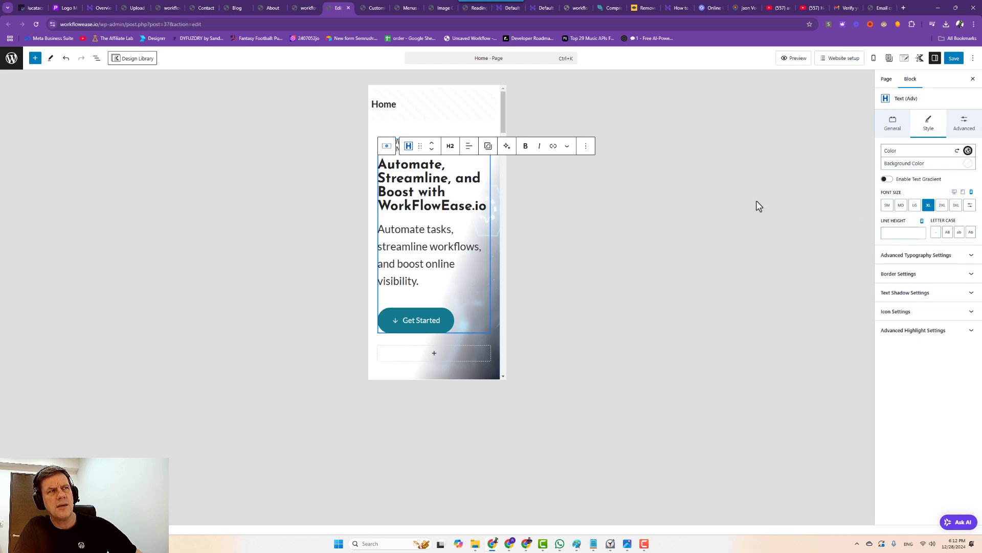
Set the hero paragraph to large size, adjust its line height, and save the page.
{"action": "left_click", "coordinate": [409, 263]}
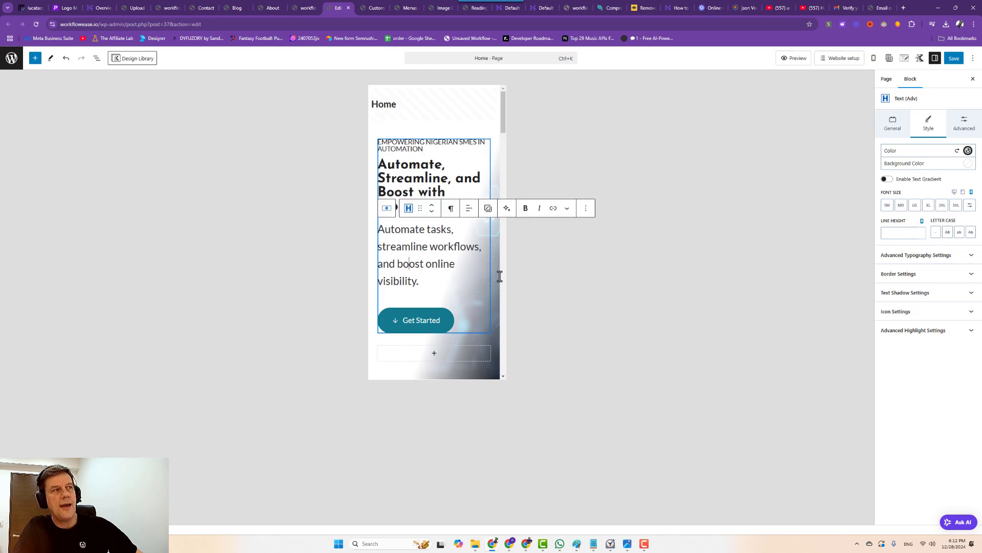
{"action": "left_click", "coordinate": [901, 207]}
{"action": "left_click", "coordinate": [916, 206]}
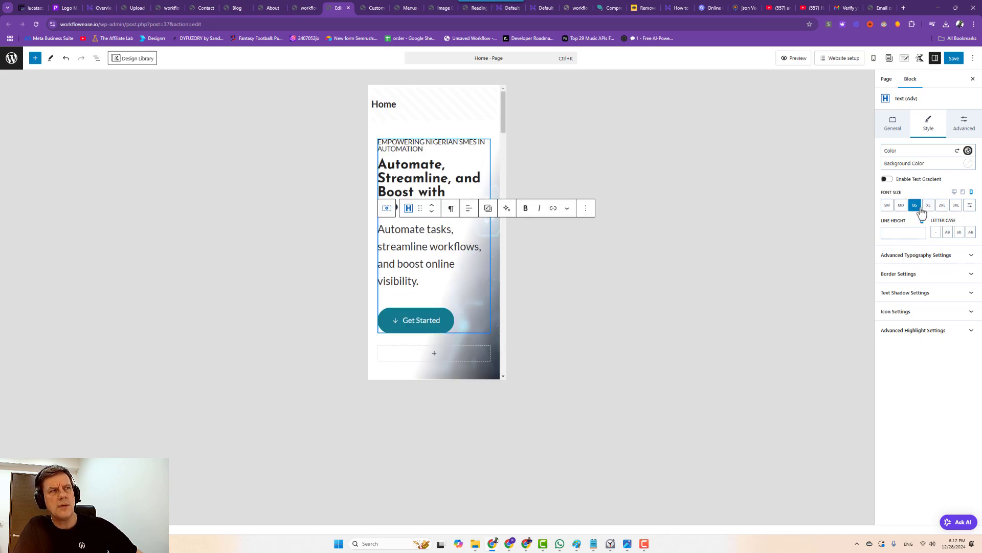
{"action": "left_click", "coordinate": [902, 234]}
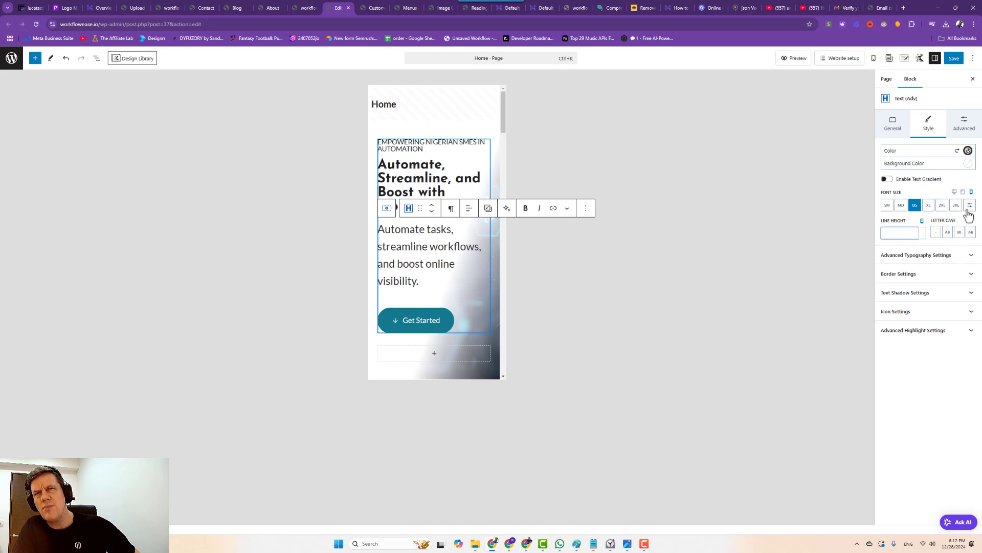
{"action": "left_click", "coordinate": [953, 58]}
Reduce the top padding of the Innovative Solutions card row.
{"action": "scroll", "coordinate": [408, 340], "scroll_direction": "down", "scroll_amount": 3}
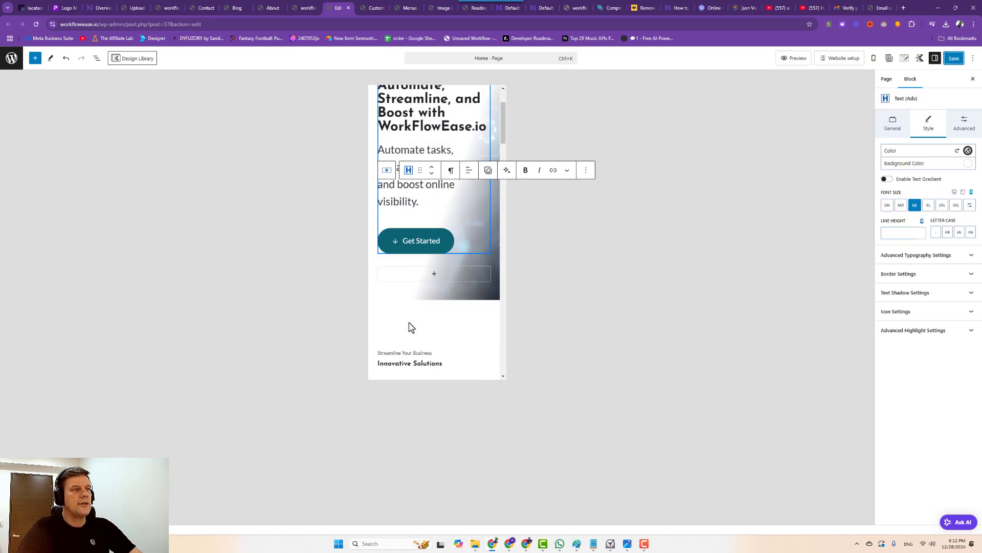
{"action": "left_click", "coordinate": [430, 208]}
{"action": "left_click_drag", "start_coordinate": [435, 215], "coordinate": [447, 193]}
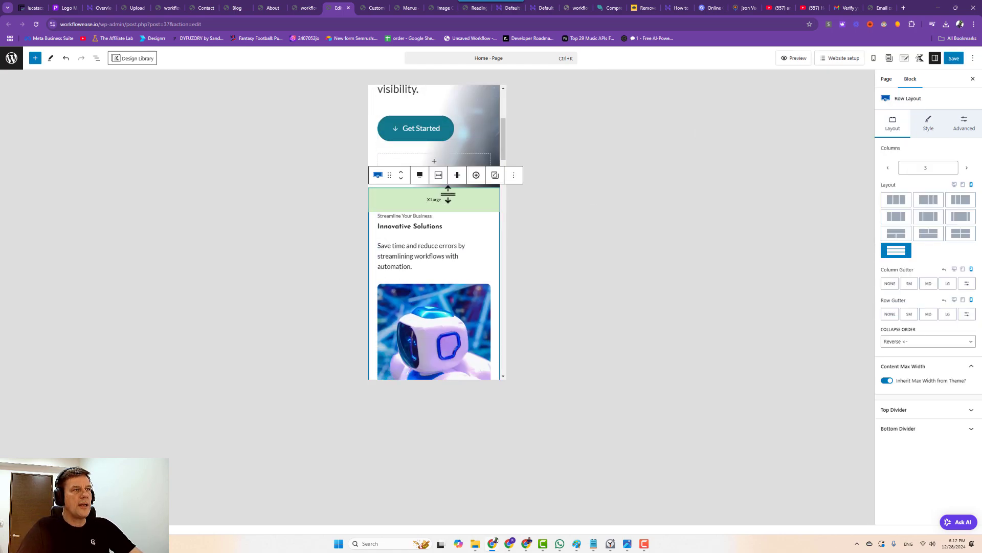
{"action": "scroll", "coordinate": [452, 247], "scroll_direction": "down", "scroll_amount": 5}
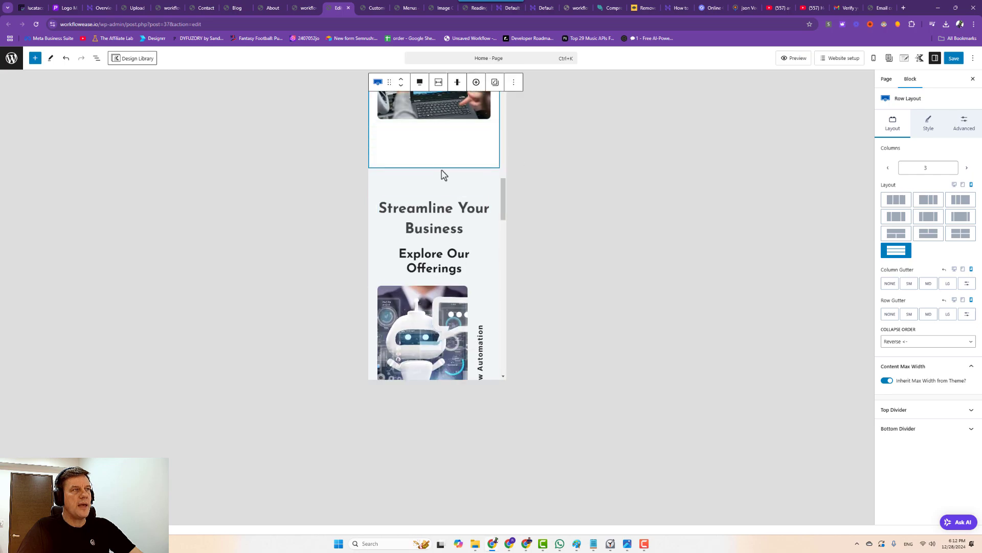
{"action": "left_click_drag", "start_coordinate": [444, 159], "coordinate": [451, 141]}
{"action": "scroll", "coordinate": [443, 248], "scroll_direction": "down", "scroll_amount": 4}
{"action": "scroll", "coordinate": [443, 246], "scroll_direction": "up", "scroll_amount": 5}
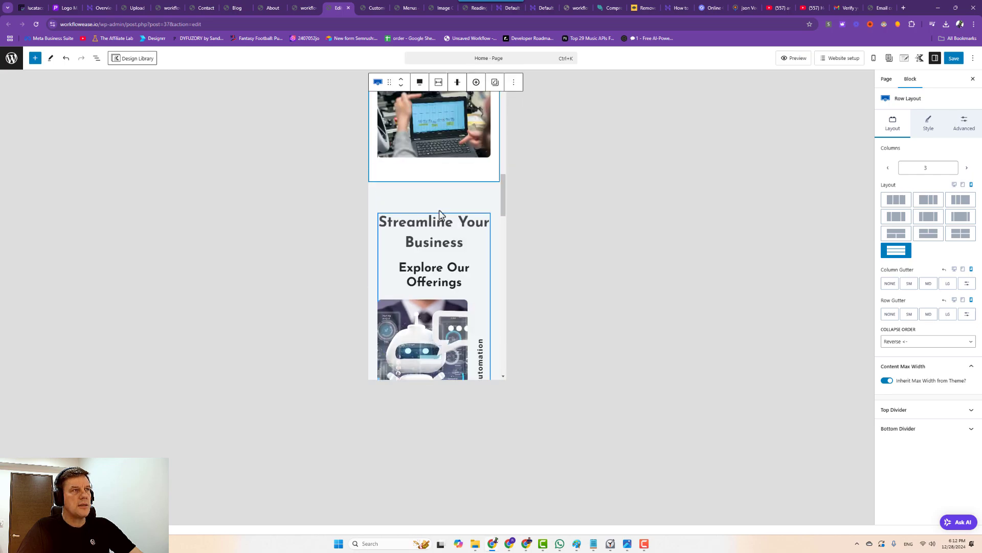
{"action": "scroll", "coordinate": [444, 247], "scroll_direction": "down", "scroll_amount": 1}
Set Streamline Your Business to extra-large and shrink the Explore Our Offerings heading.
{"action": "left_click", "coordinate": [448, 203]}
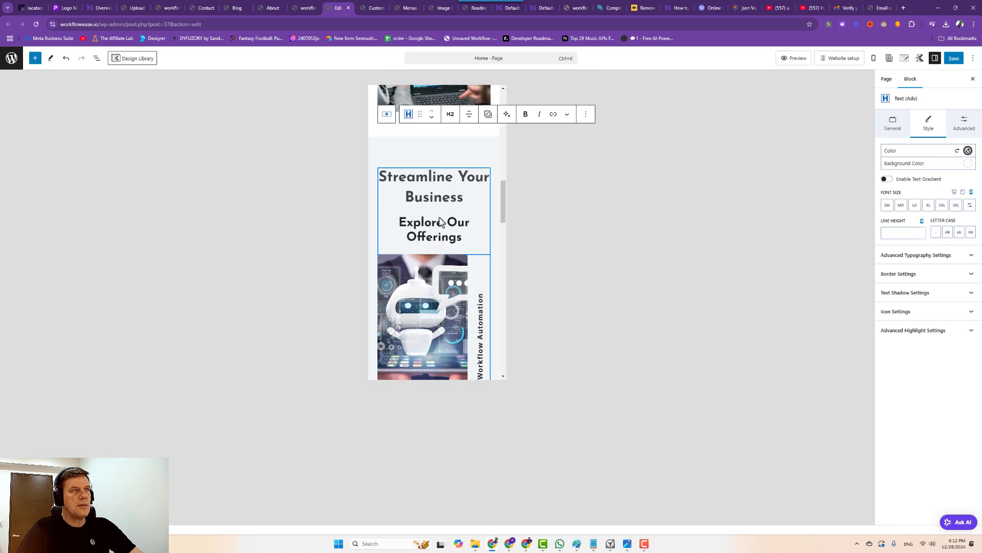
{"action": "left_click", "coordinate": [915, 206]}
{"action": "left_click", "coordinate": [929, 206]}
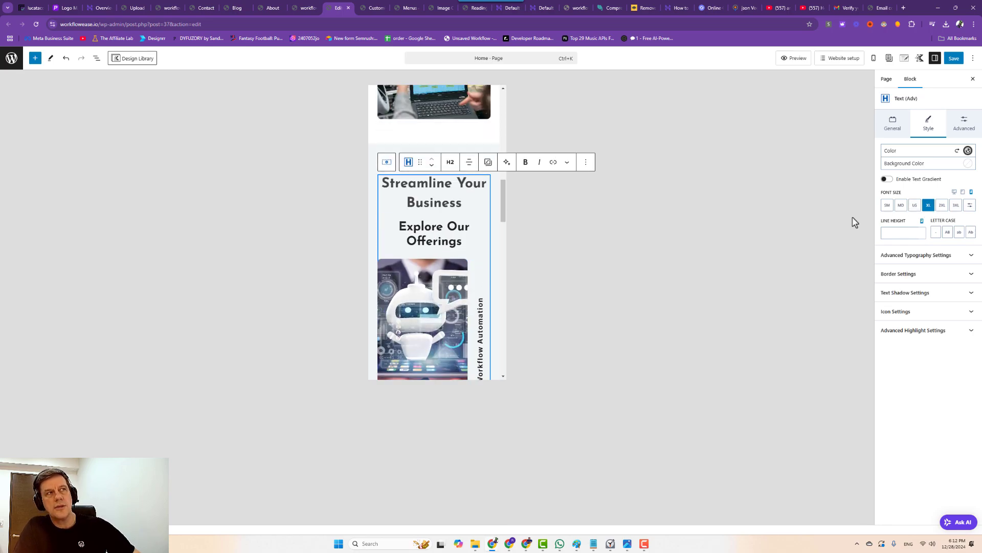
{"action": "left_click", "coordinate": [417, 226]}
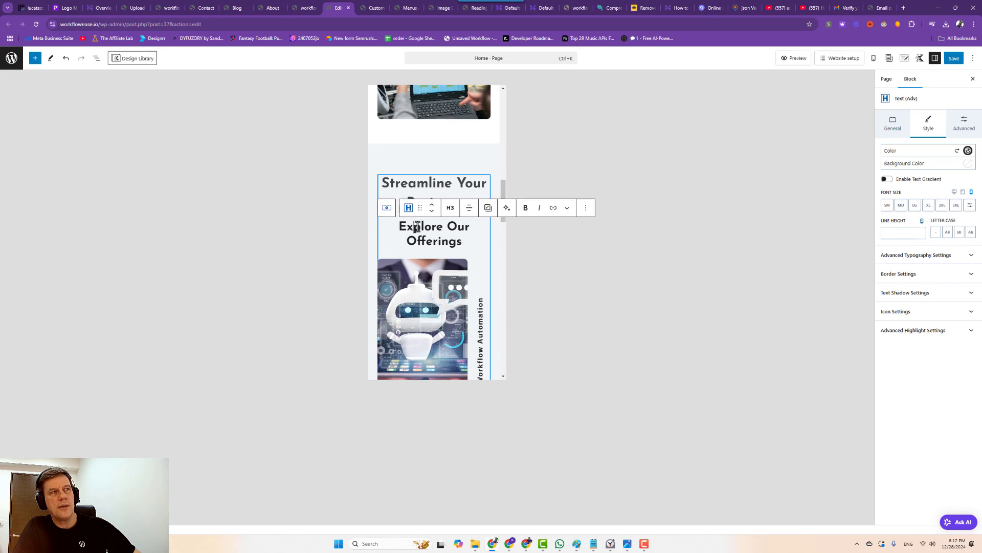
{"action": "left_click", "coordinate": [915, 206]}
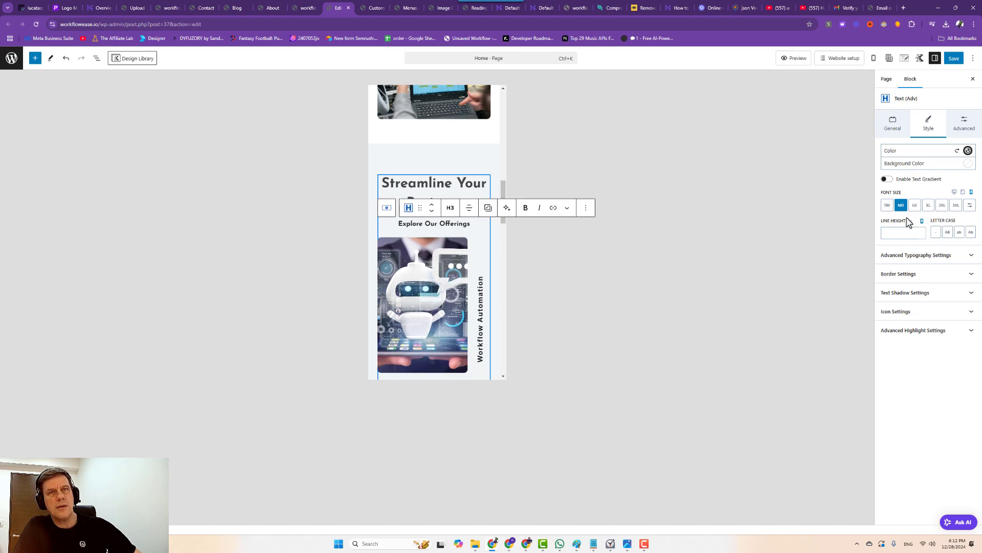
Trim the services row's top and bottom padding and shrink the Boost Your Efficiency heading.
{"action": "scroll", "coordinate": [389, 297], "scroll_direction": "down", "scroll_amount": 10}
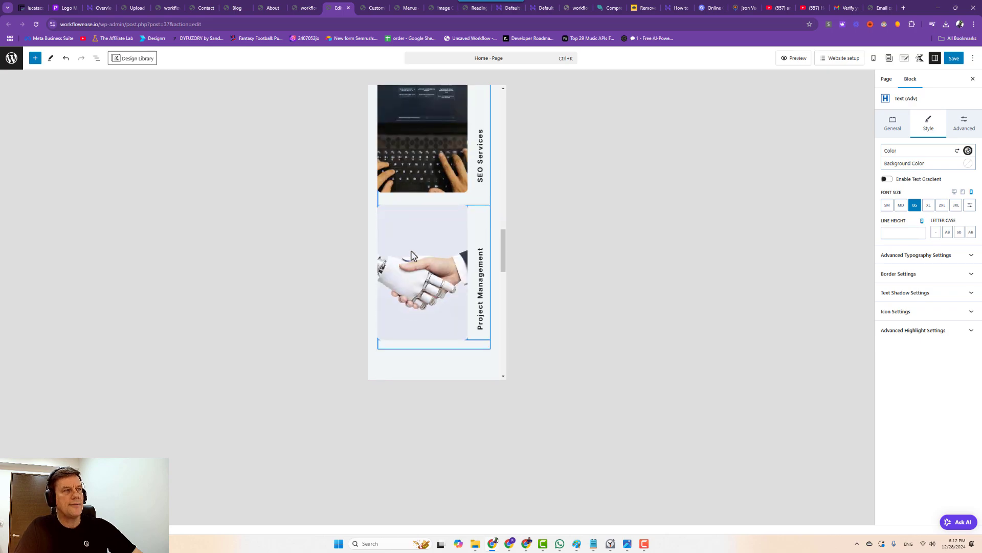
{"action": "left_click", "coordinate": [430, 244]}
{"action": "left_click_drag", "start_coordinate": [429, 244], "coordinate": [437, 208]}
{"action": "left_click", "coordinate": [431, 197]}
{"action": "left_click", "coordinate": [435, 267]}
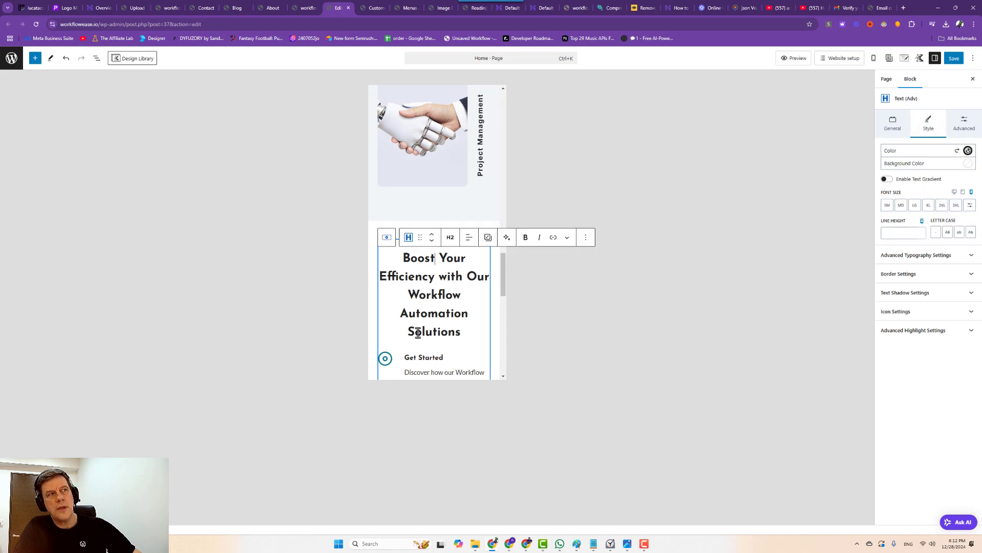
{"action": "left_click", "coordinate": [915, 206]}
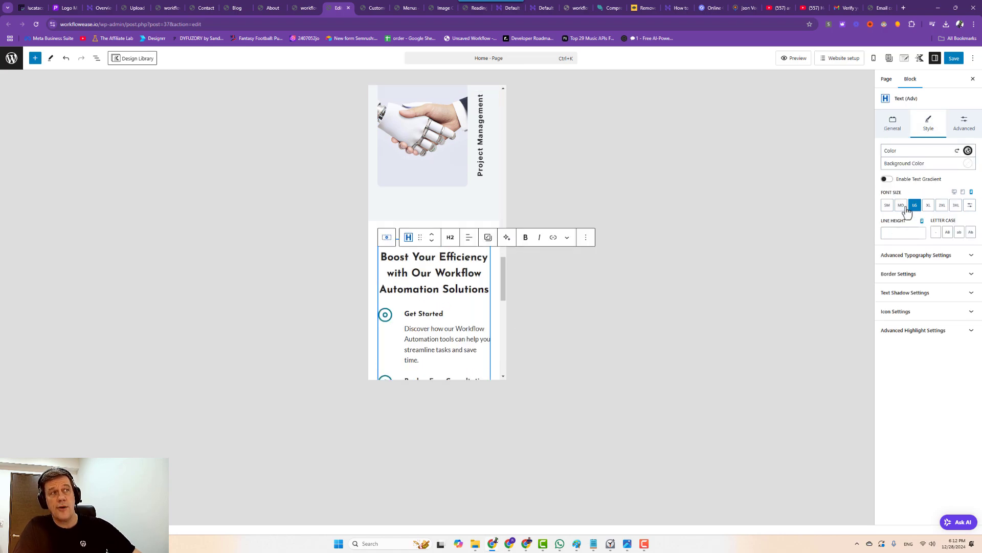
Inspect the AI image info box, its play button, and the area below the 4.9 testimonial.
{"action": "scroll", "coordinate": [432, 333], "scroll_direction": "down", "scroll_amount": 10}
{"action": "left_click", "coordinate": [440, 149]}
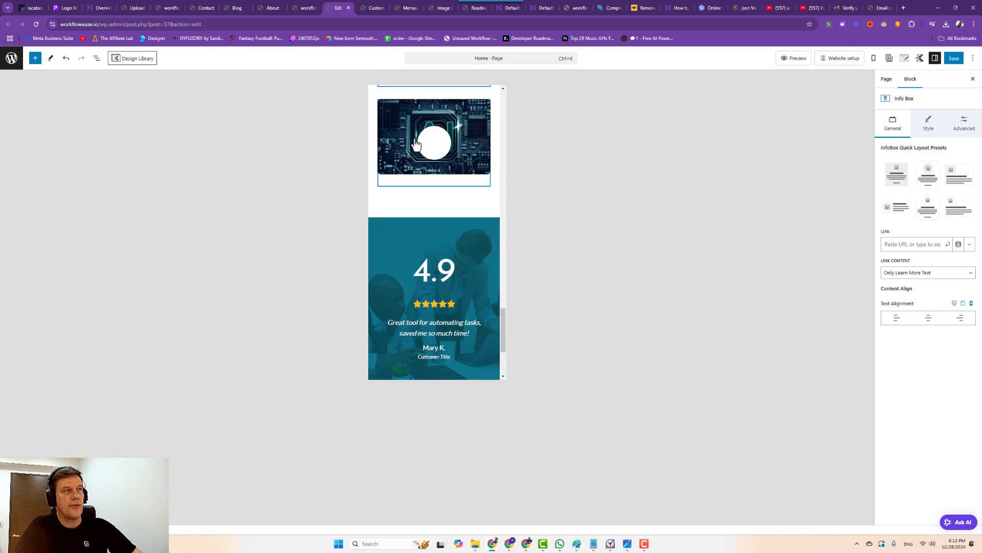
{"action": "left_click", "coordinate": [433, 150]}
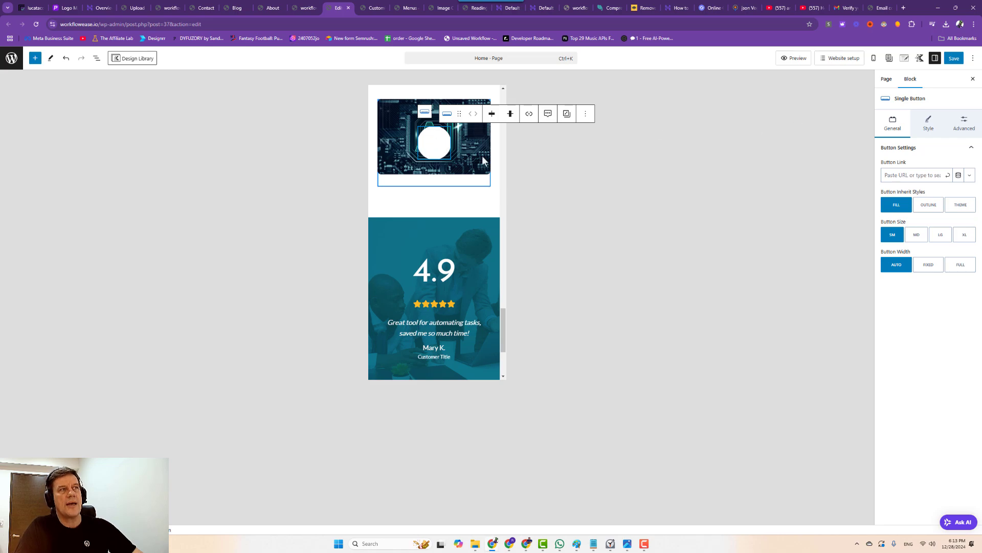
{"action": "scroll", "coordinate": [441, 274], "scroll_direction": "down", "scroll_amount": 3}
{"action": "left_click", "coordinate": [438, 282]}
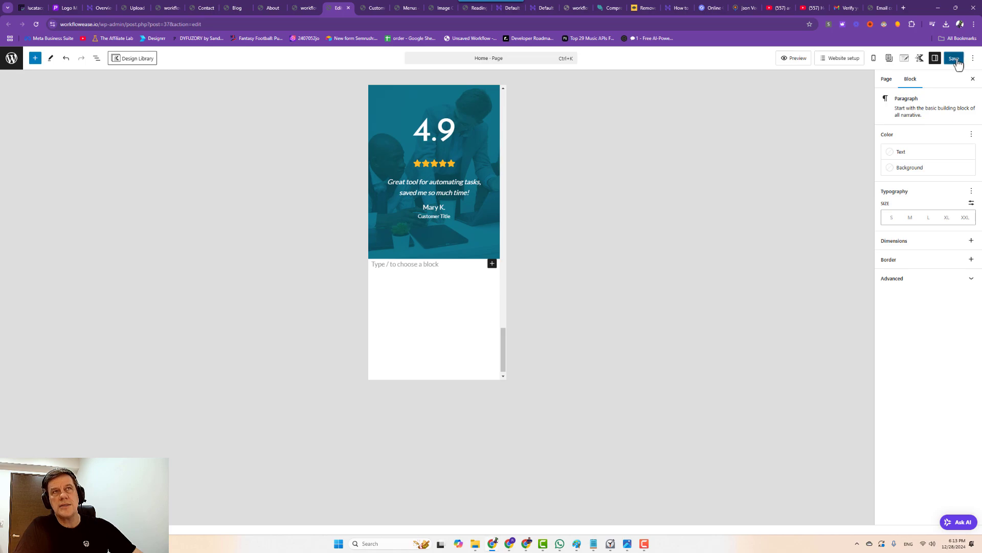
{"action": "left_click", "coordinate": [874, 59]}
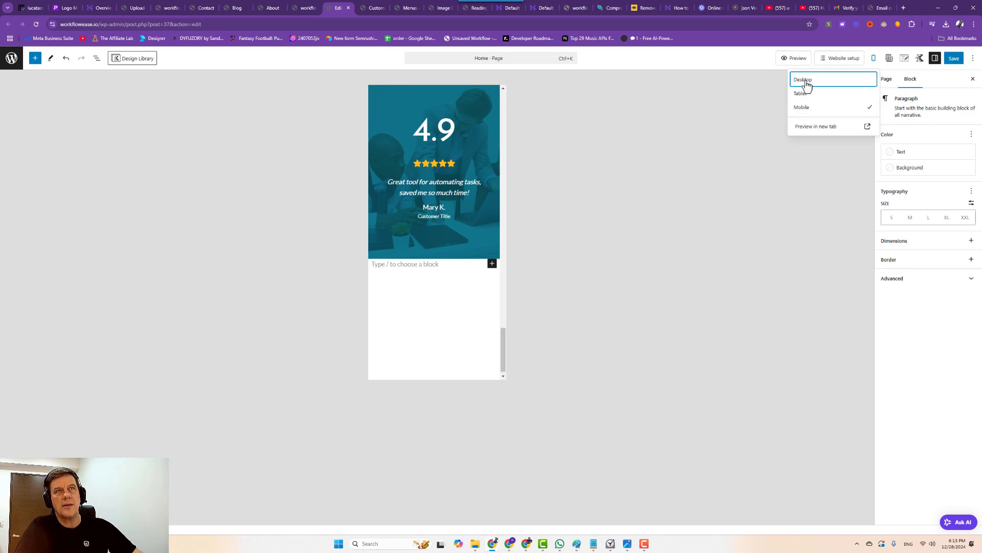
Switch the editor to desktop view and delete the play button from the AI image.
{"action": "left_click", "coordinate": [810, 82]}
{"action": "scroll", "coordinate": [507, 277], "scroll_direction": "up", "scroll_amount": 3}
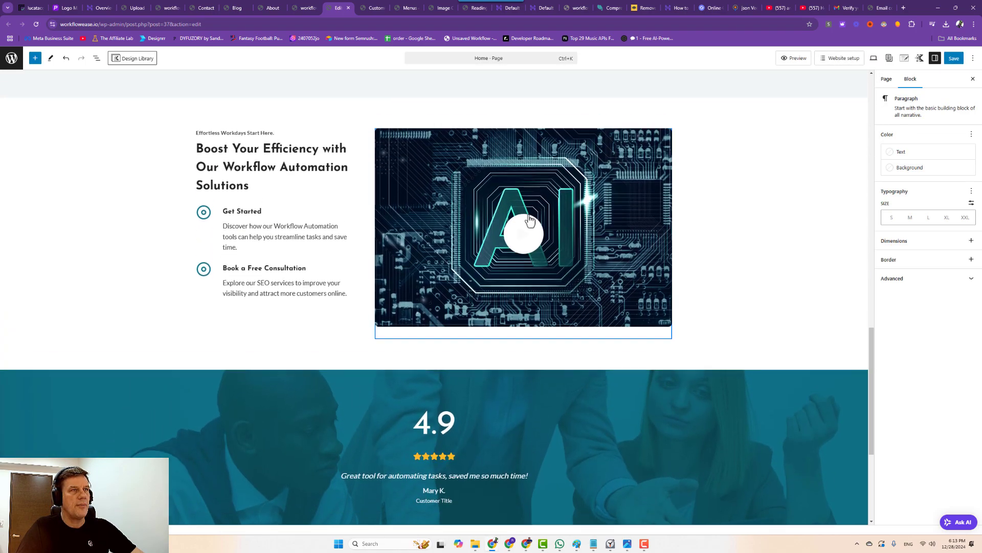
{"action": "left_click", "coordinate": [612, 180]}
{"action": "left_click", "coordinate": [522, 244]}
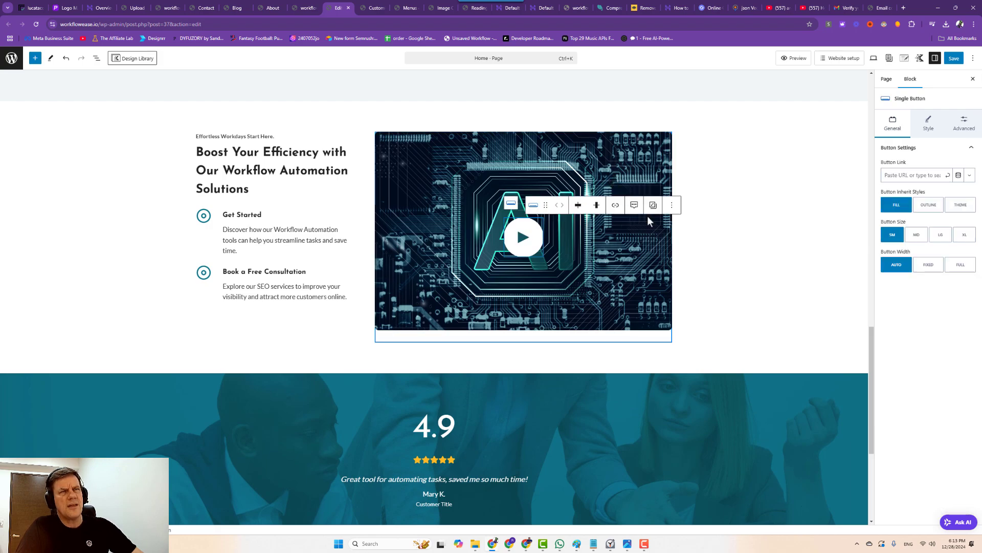
{"action": "left_click", "coordinate": [672, 205]}
{"action": "left_click", "coordinate": [675, 328]}
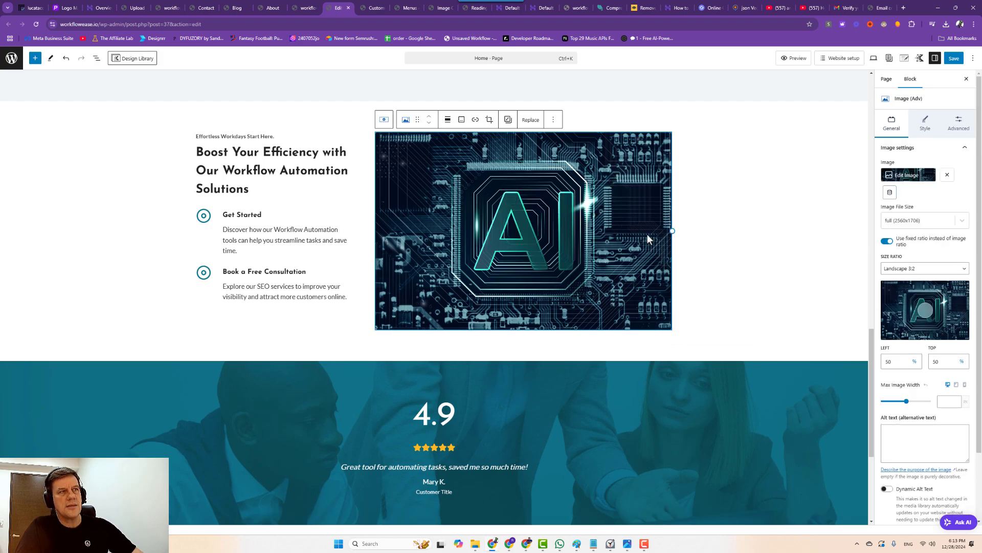
Set the Innovative Solutions heading to XL and the Streamline Your Business subtitle to medium.
{"action": "scroll", "coordinate": [499, 263], "scroll_direction": "up", "scroll_amount": 12}
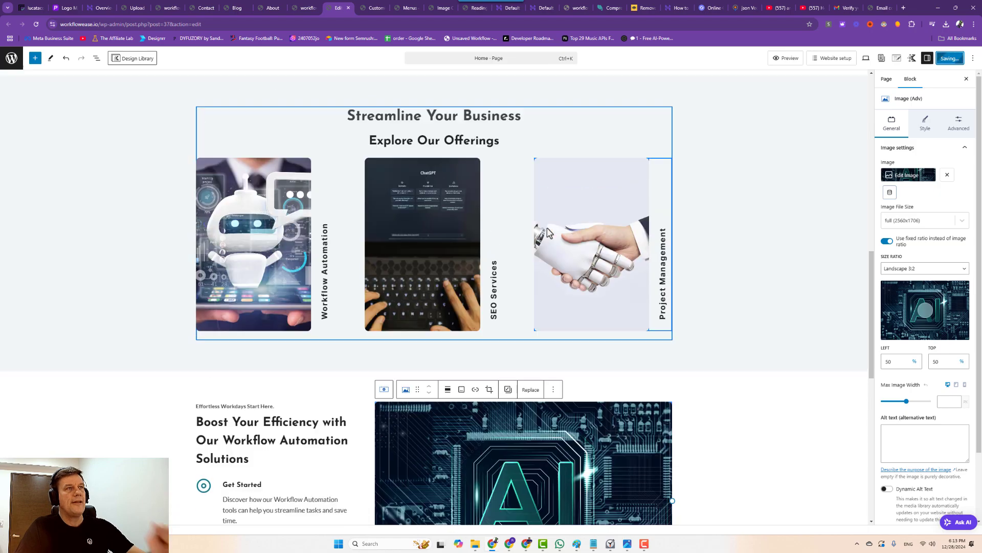
{"action": "scroll", "coordinate": [564, 222], "scroll_direction": "down", "scroll_amount": 3}
{"action": "left_click", "coordinate": [534, 299]}
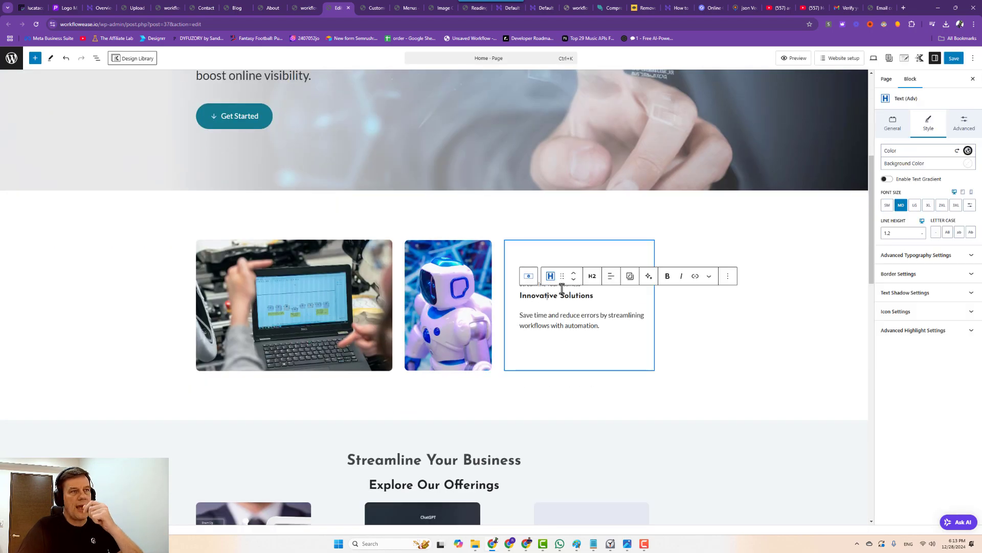
{"action": "left_click", "coordinate": [916, 206]}
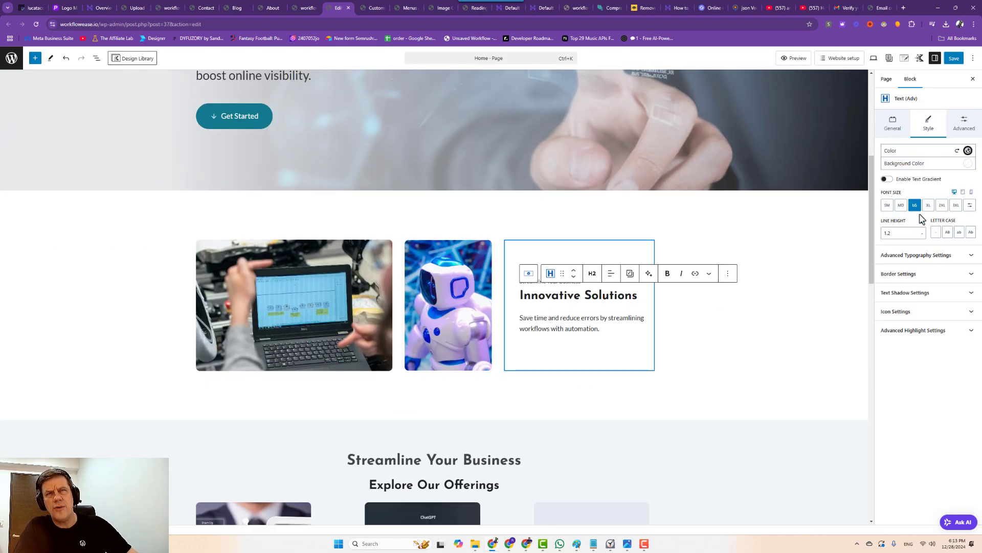
{"action": "left_click_drag", "start_coordinate": [577, 328], "coordinate": [583, 328]}
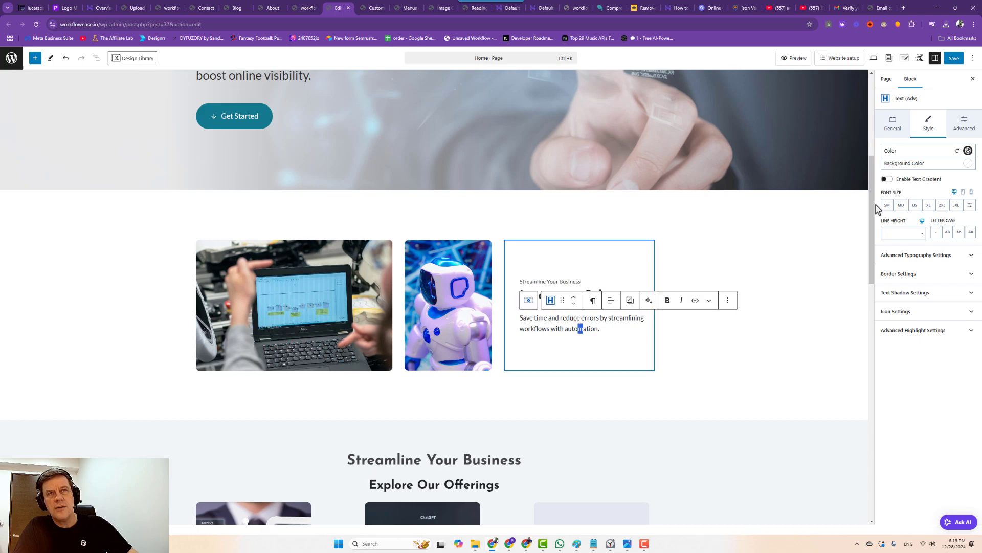
{"action": "left_click", "coordinate": [916, 205]}
{"action": "left_click", "coordinate": [901, 208]}
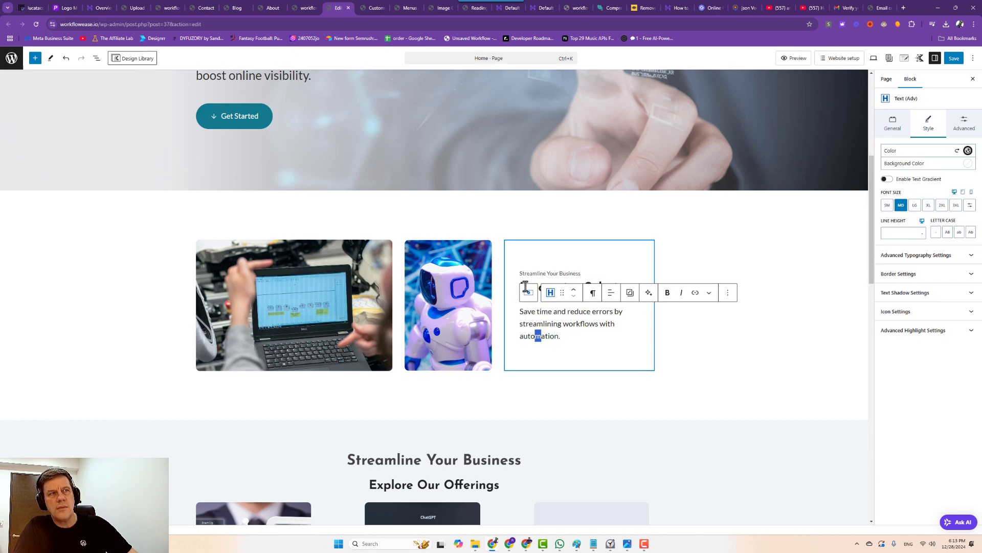
{"action": "left_click", "coordinate": [546, 274]}
{"action": "left_click", "coordinate": [901, 208]}
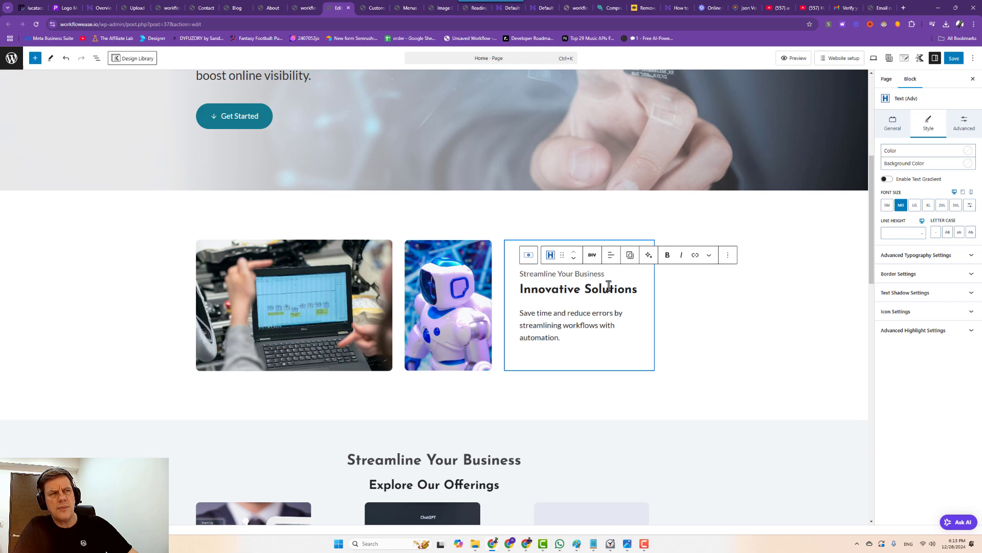
{"action": "left_click", "coordinate": [608, 287]}
{"action": "left_click", "coordinate": [928, 206]}
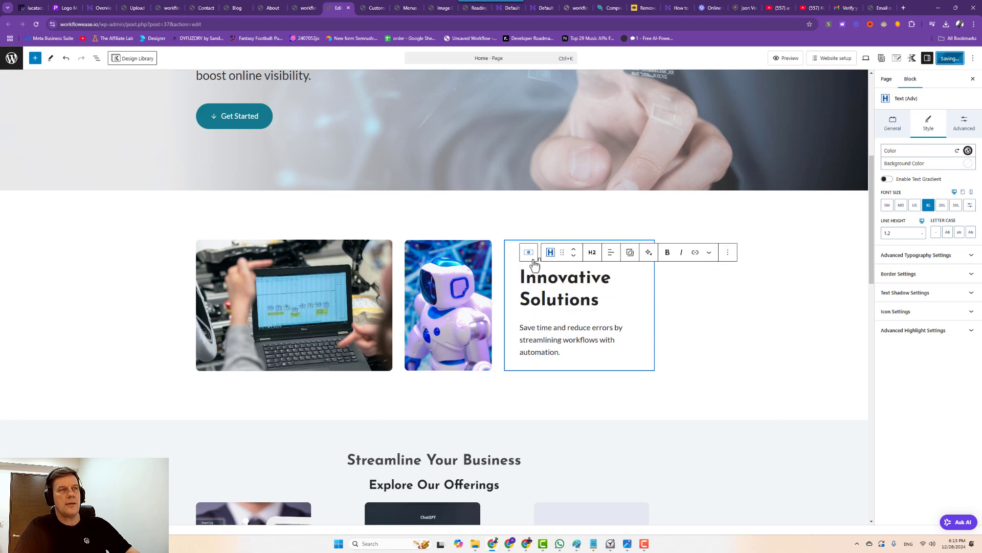
Go to the Menus screen by way of the Customizer tab.
{"action": "scroll", "coordinate": [605, 253], "scroll_direction": "up", "scroll_amount": 6}
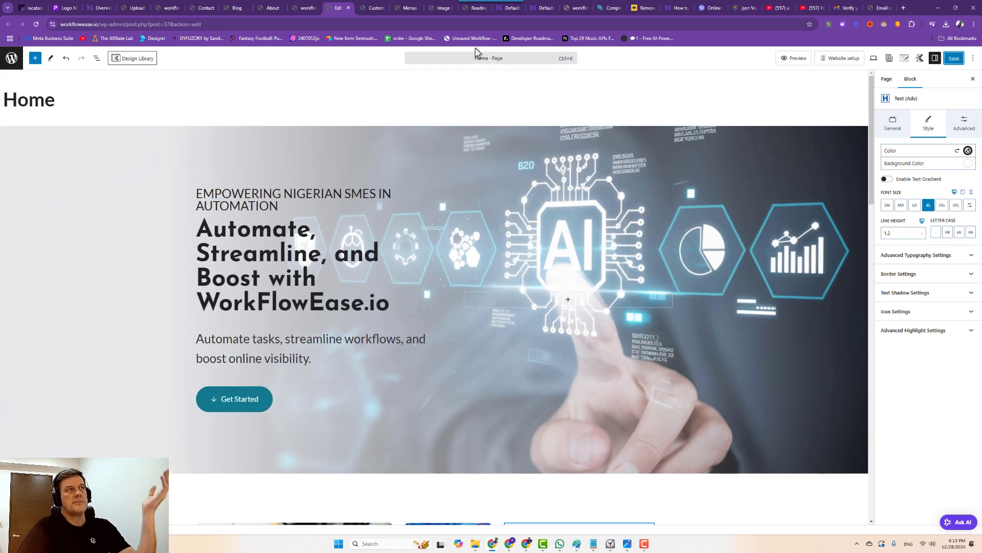
{"action": "left_click", "coordinate": [377, 8]}
{"action": "left_click", "coordinate": [410, 8]}
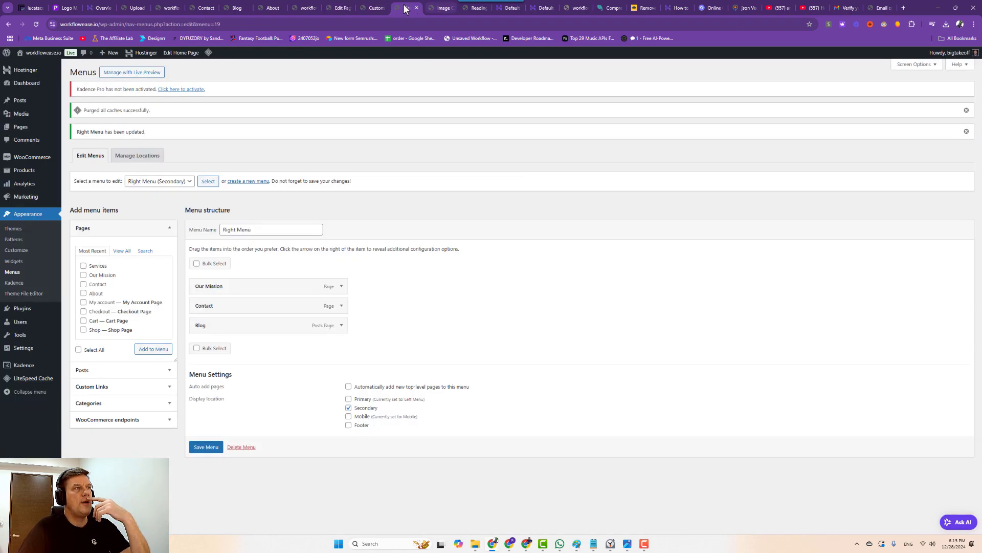
Revisit the Customizer tab, cancel its reload, and look through the other admin tabs.
{"action": "left_click", "coordinate": [378, 9]}
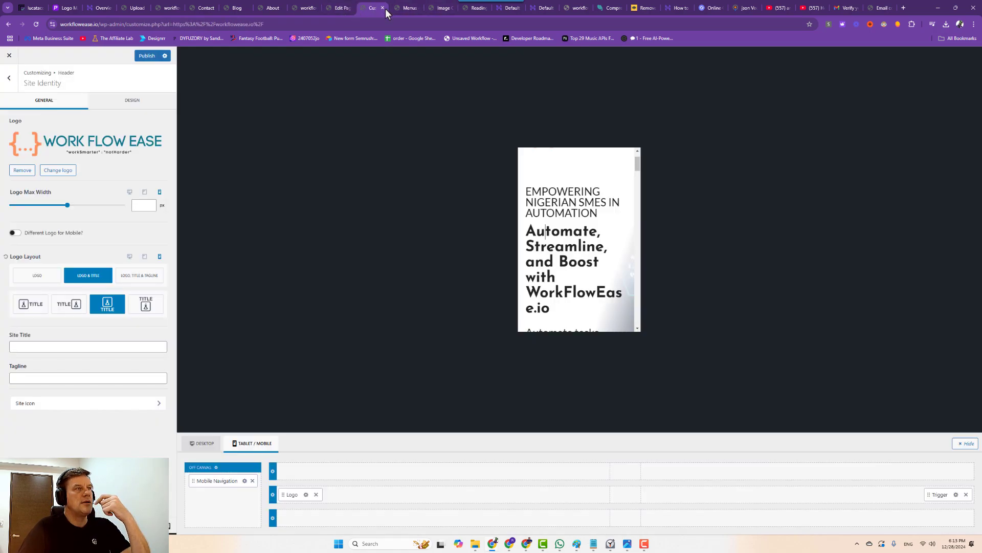
{"action": "left_click", "coordinate": [37, 24]}
{"action": "left_click", "coordinate": [555, 72]}
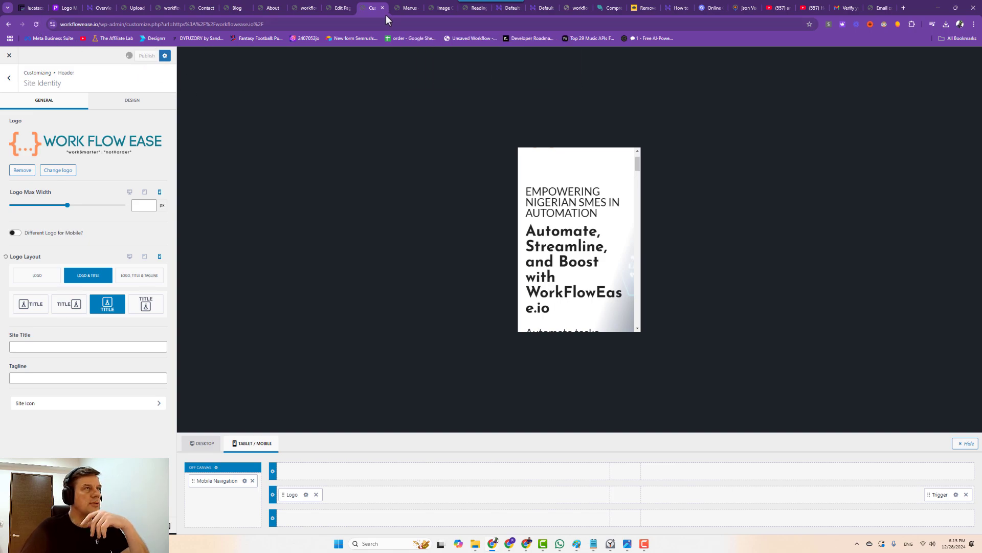
{"action": "left_click", "coordinate": [417, 6]}
{"action": "left_click", "coordinate": [417, 6]}
Review the live Blog page by scrolling through it.
{"action": "left_click", "coordinate": [238, 8]}
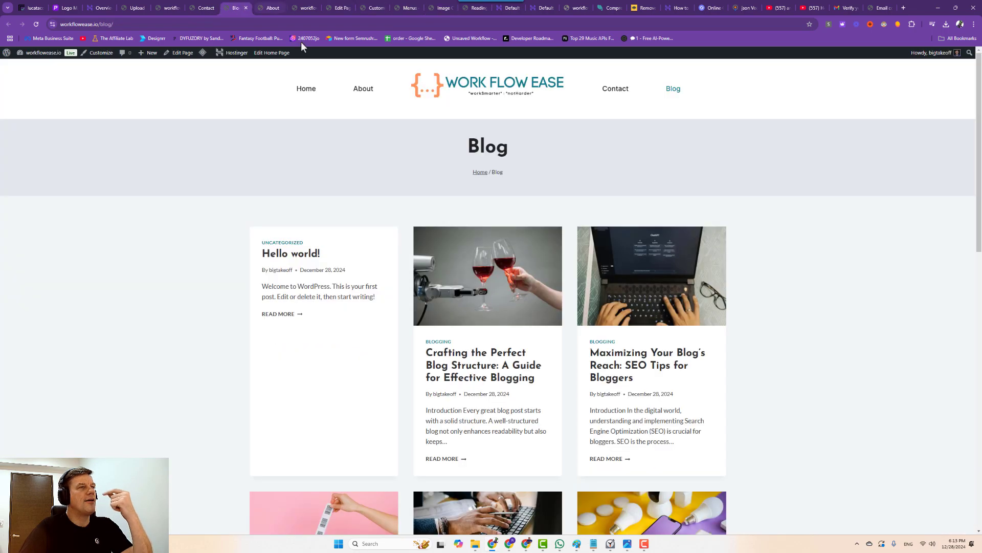
{"action": "scroll", "coordinate": [450, 258], "scroll_direction": "down", "scroll_amount": 6}
{"action": "scroll", "coordinate": [501, 301], "scroll_direction": "down", "scroll_amount": 3}
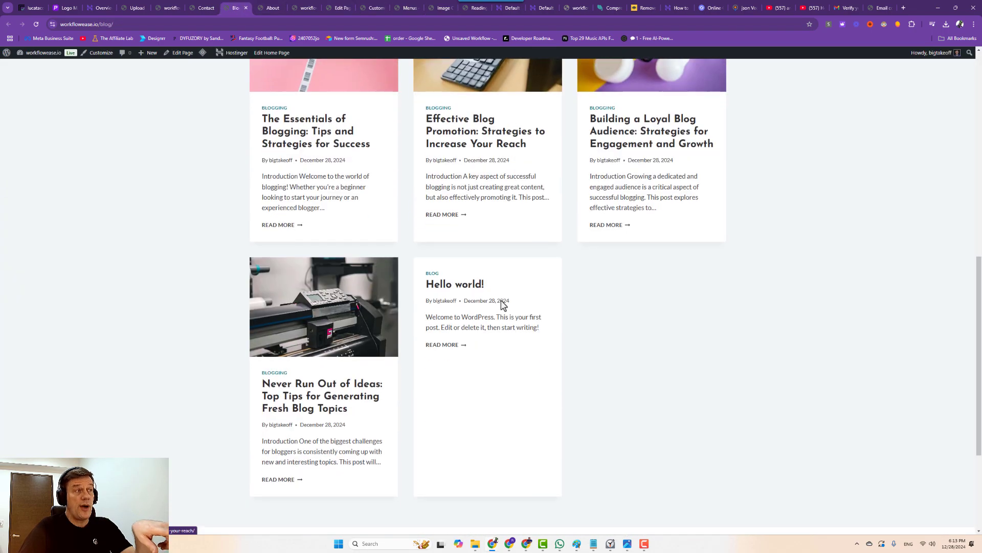
{"action": "scroll", "coordinate": [481, 282], "scroll_direction": "up", "scroll_amount": 9}
{"action": "scroll", "coordinate": [473, 261], "scroll_direction": "down", "scroll_amount": 4}
{"action": "scroll", "coordinate": [472, 257], "scroll_direction": "up", "scroll_amount": 4}
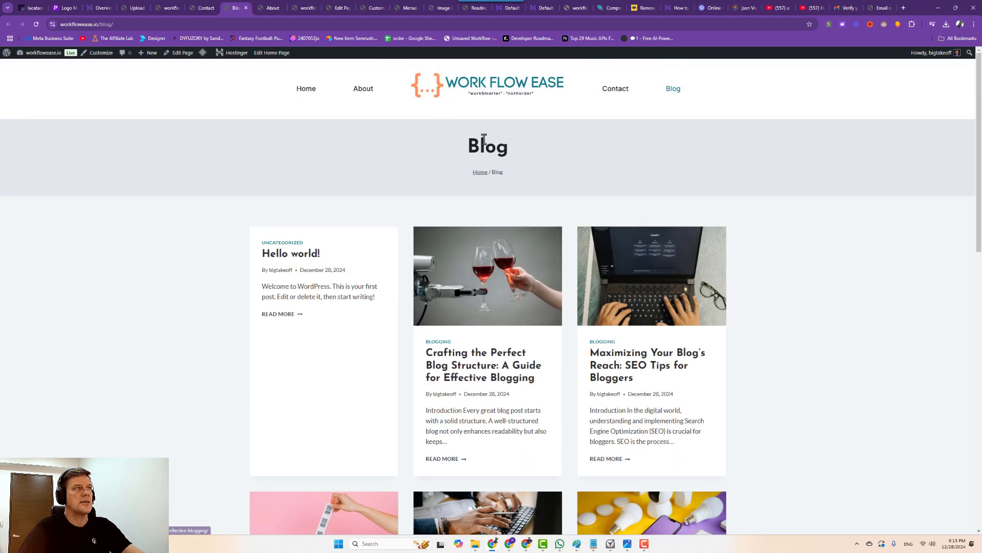
Check the live Contact page, then open the About page in the block editor.
{"action": "left_click", "coordinate": [192, 7]}
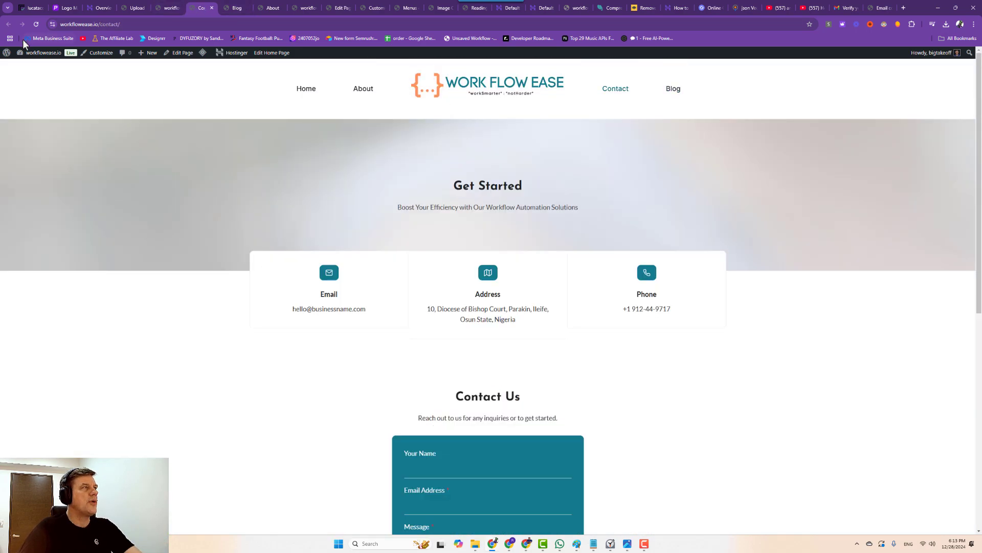
{"action": "left_click", "coordinate": [24, 70]}
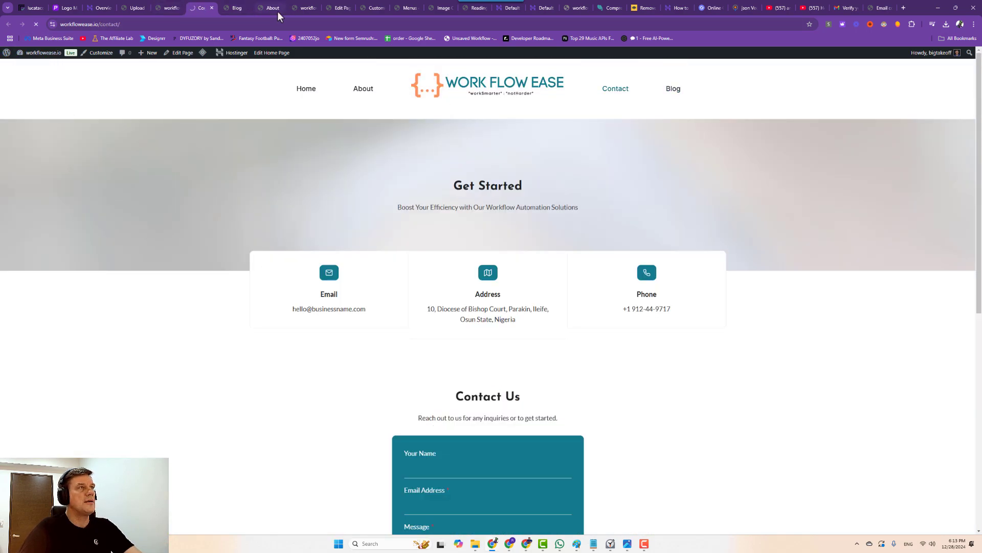
{"action": "left_click", "coordinate": [276, 8]}
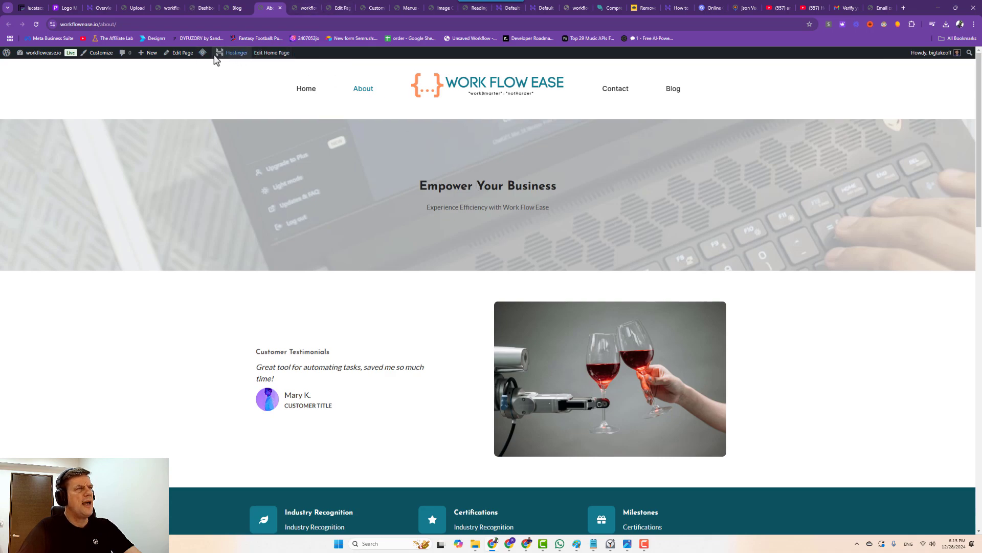
{"action": "left_click", "coordinate": [180, 53]}
{"action": "scroll", "coordinate": [391, 359], "scroll_direction": "down", "scroll_amount": 3}
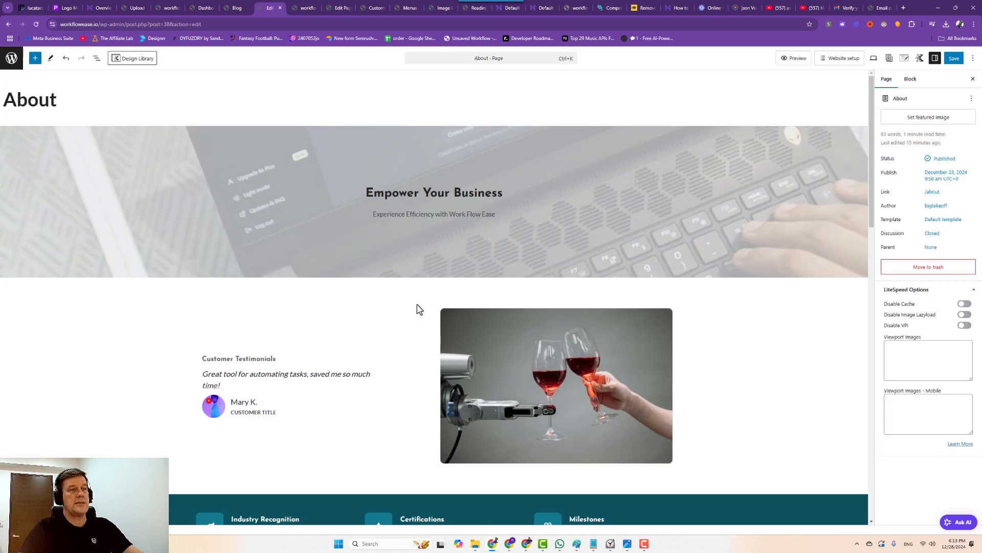
Replace the robot-and-wine-glasses image with the purple robotic vehicle from the media library.
{"action": "left_click", "coordinate": [481, 364]}
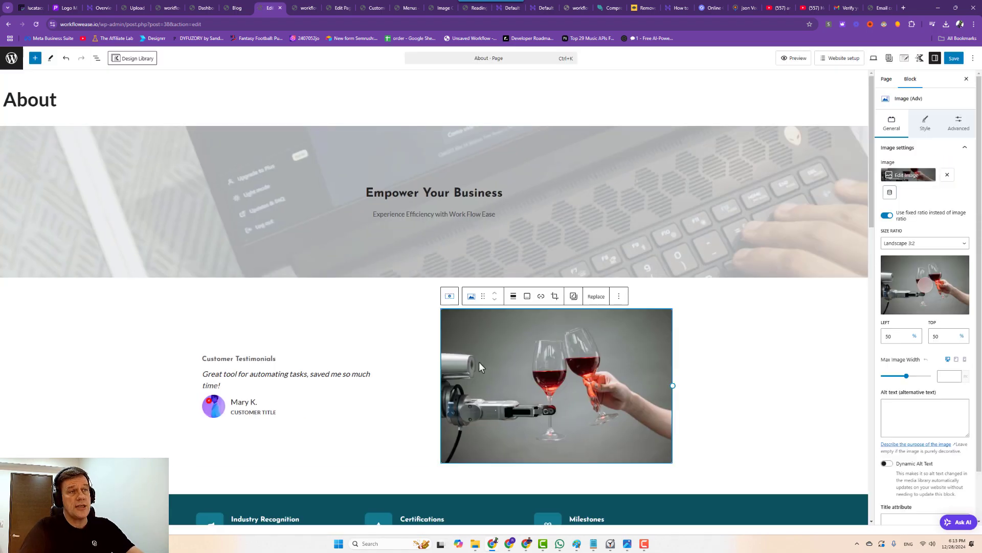
{"action": "left_click", "coordinate": [596, 296]}
{"action": "left_click", "coordinate": [601, 323]}
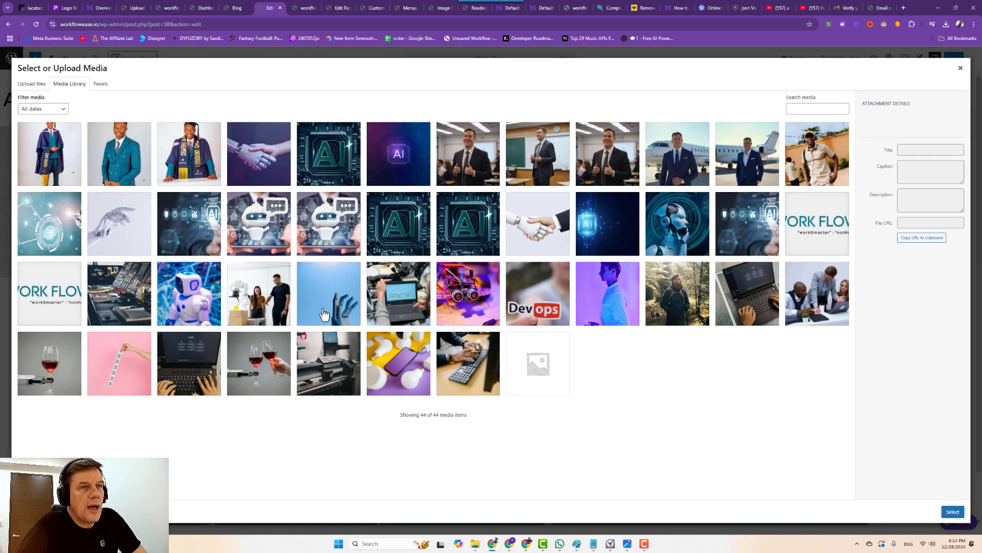
{"action": "left_click", "coordinate": [468, 299]}
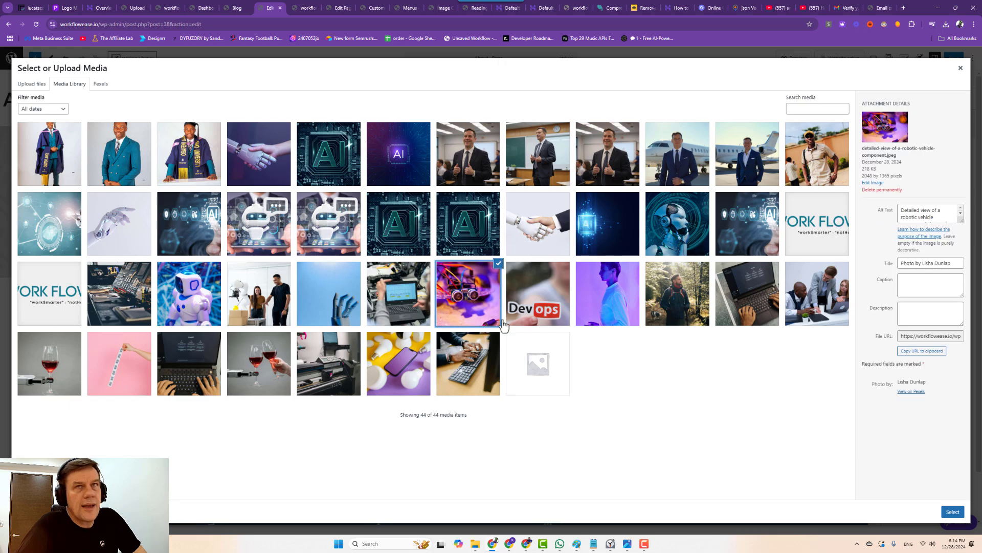
{"action": "left_click", "coordinate": [953, 511]}
{"action": "scroll", "coordinate": [616, 381], "scroll_direction": "down", "scroll_amount": 8}
Replace the pink image with an uploaded AI chip picture.
{"action": "left_click", "coordinate": [290, 349]}
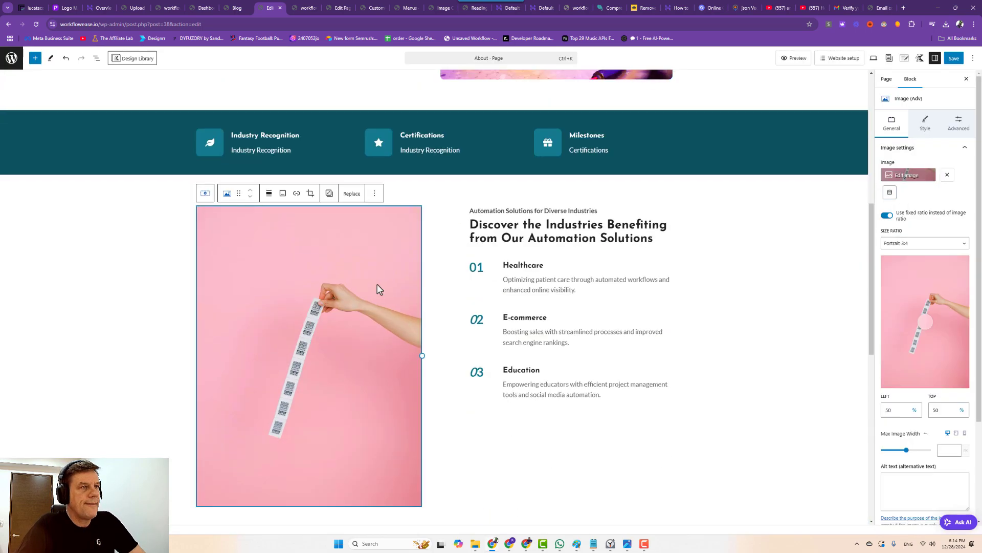
{"action": "left_click", "coordinate": [352, 193]}
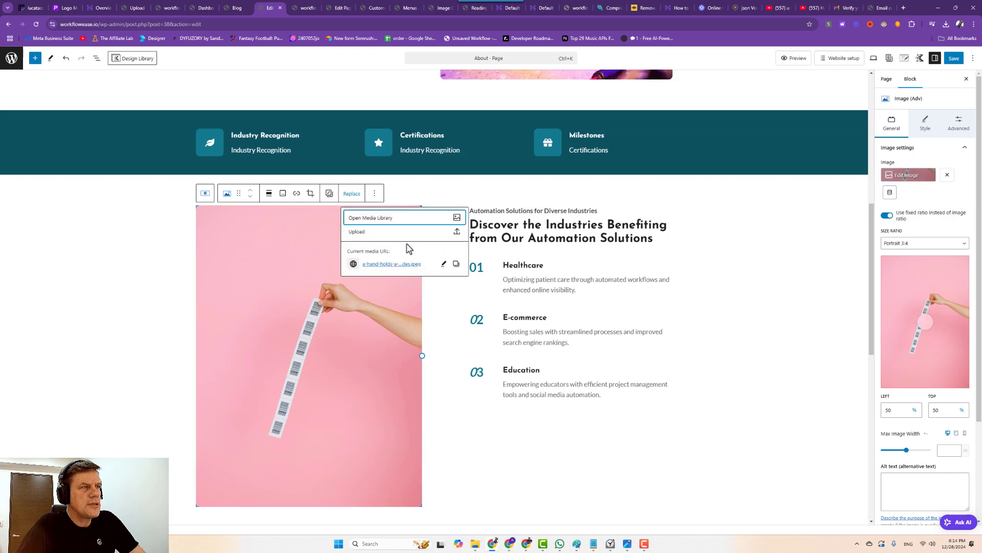
{"action": "left_click", "coordinate": [368, 232]}
{"action": "scroll", "coordinate": [389, 261], "scroll_direction": "down", "scroll_amount": 10}
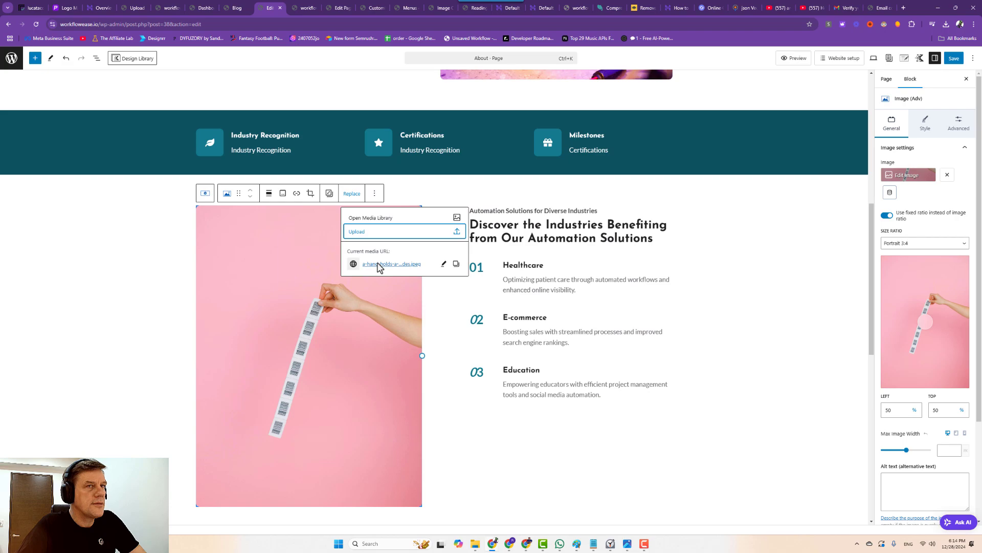
{"action": "double_click", "coordinate": [367, 228]}
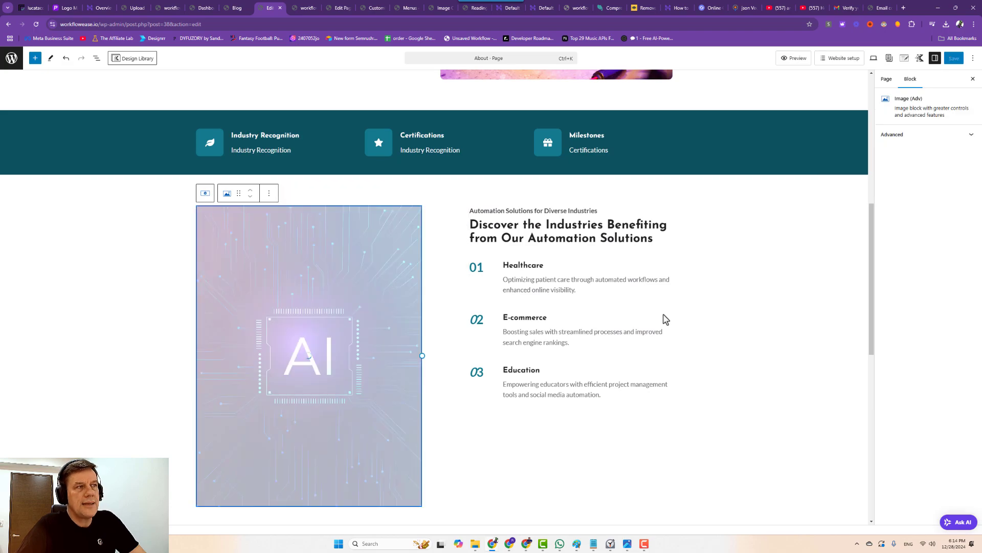
{"action": "scroll", "coordinate": [438, 309], "scroll_direction": "down", "scroll_amount": 3}
{"action": "scroll", "coordinate": [437, 309], "scroll_direction": "down", "scroll_amount": 4}
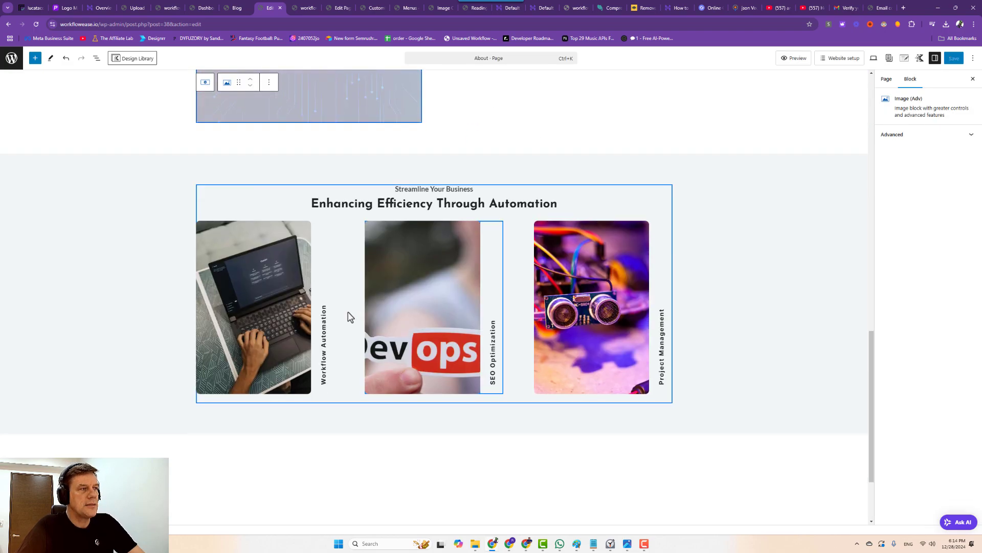
Swap the Devops image in the automation row for the robot head picture.
{"action": "left_click", "coordinate": [422, 281]}
{"action": "left_click", "coordinate": [516, 213]}
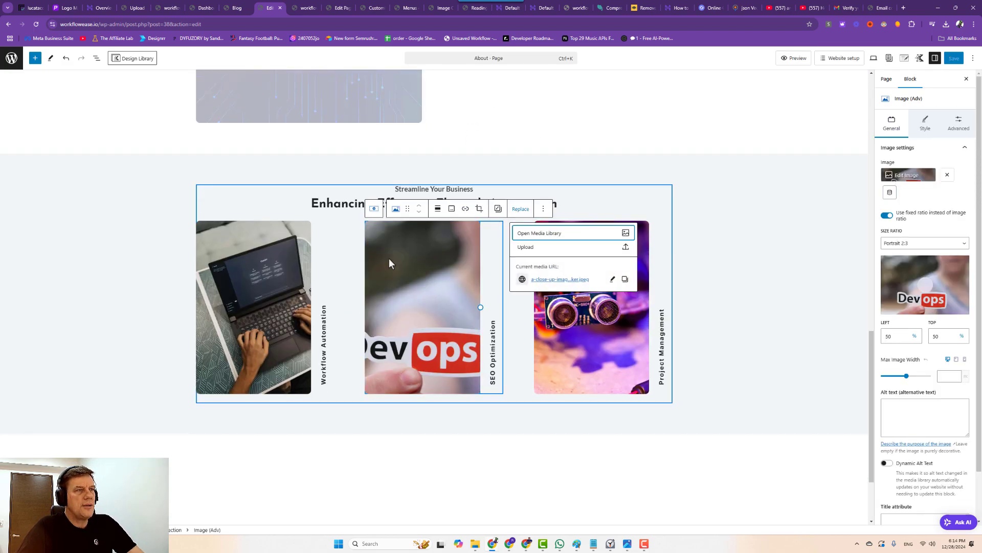
{"action": "left_click", "coordinate": [542, 239]}
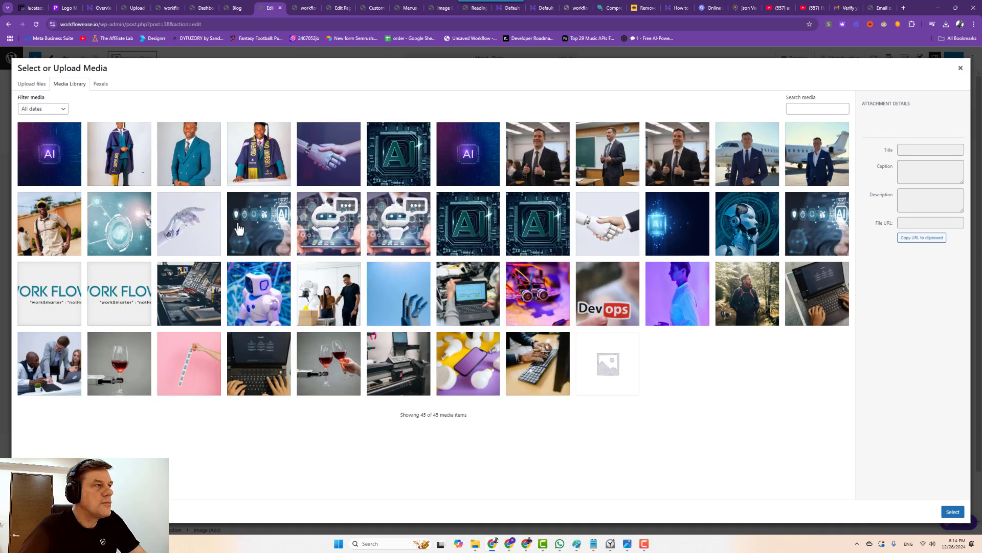
{"action": "left_click", "coordinate": [305, 171]}
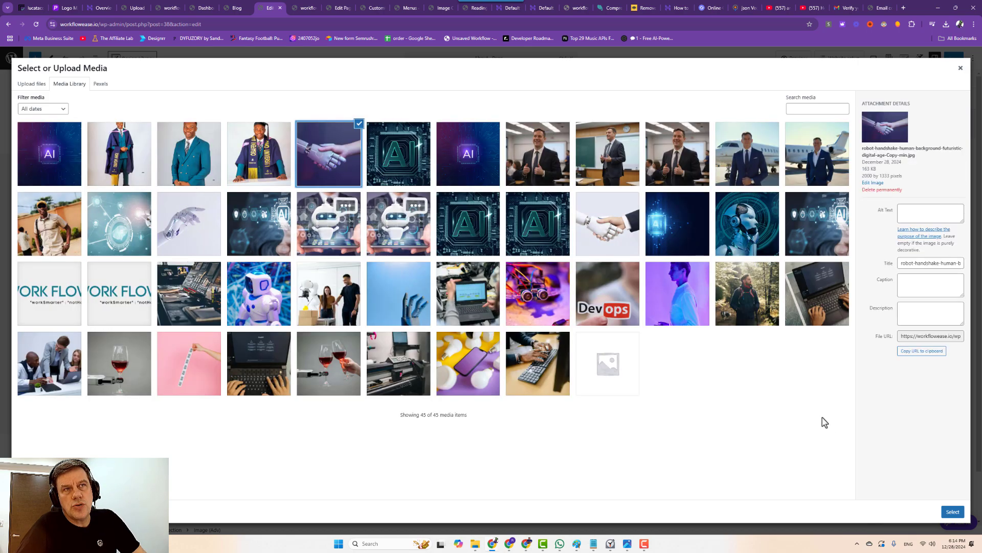
{"action": "left_click", "coordinate": [765, 251]}
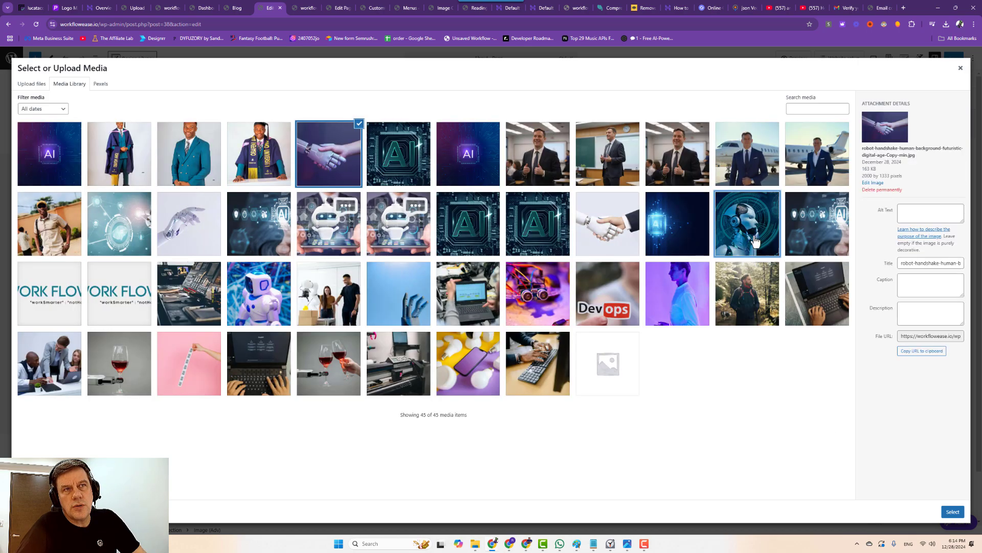
{"action": "left_click", "coordinate": [951, 514]}
{"action": "left_click_drag", "start_coordinate": [862, 181], "coordinate": [882, 175]}
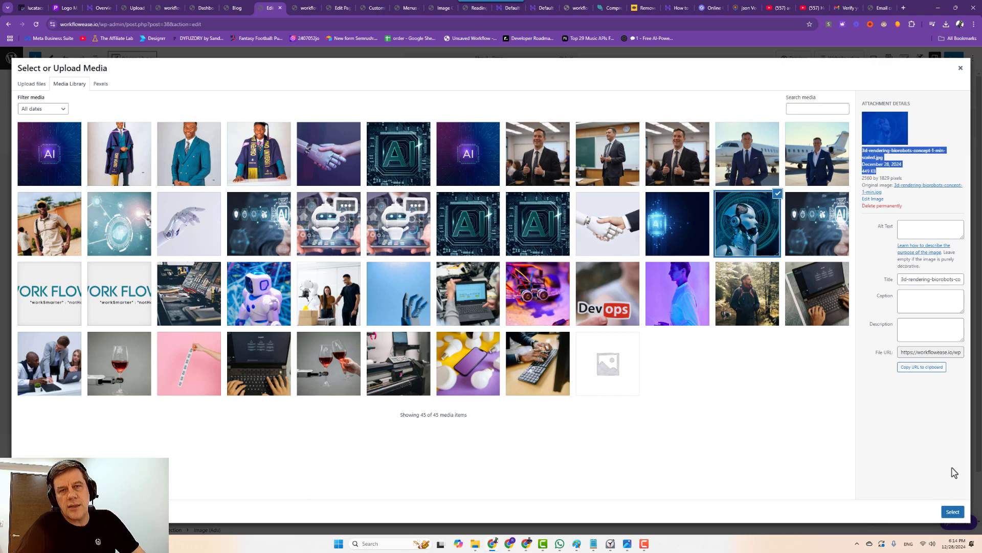
{"action": "left_click", "coordinate": [952, 512]}
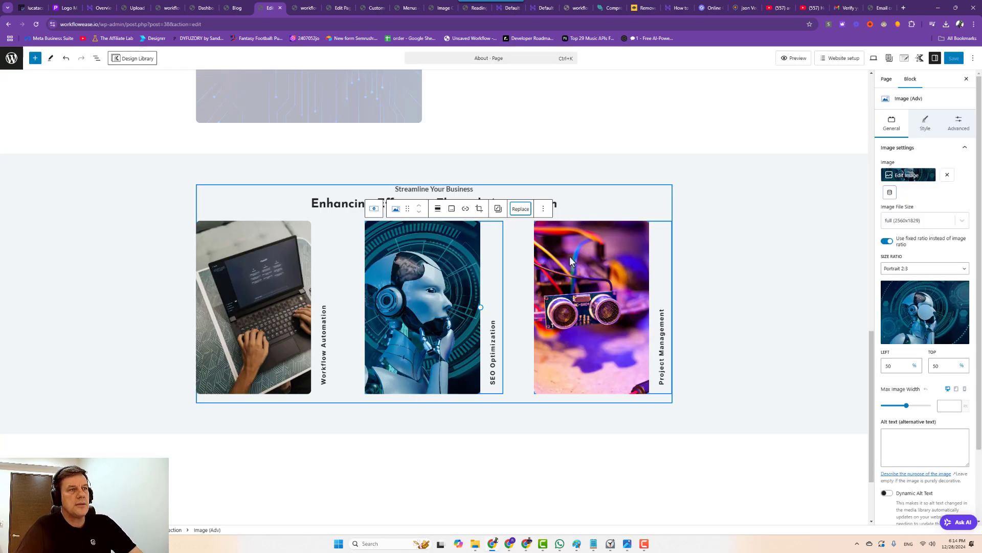
{"action": "scroll", "coordinate": [539, 274], "scroll_direction": "up", "scroll_amount": 10}
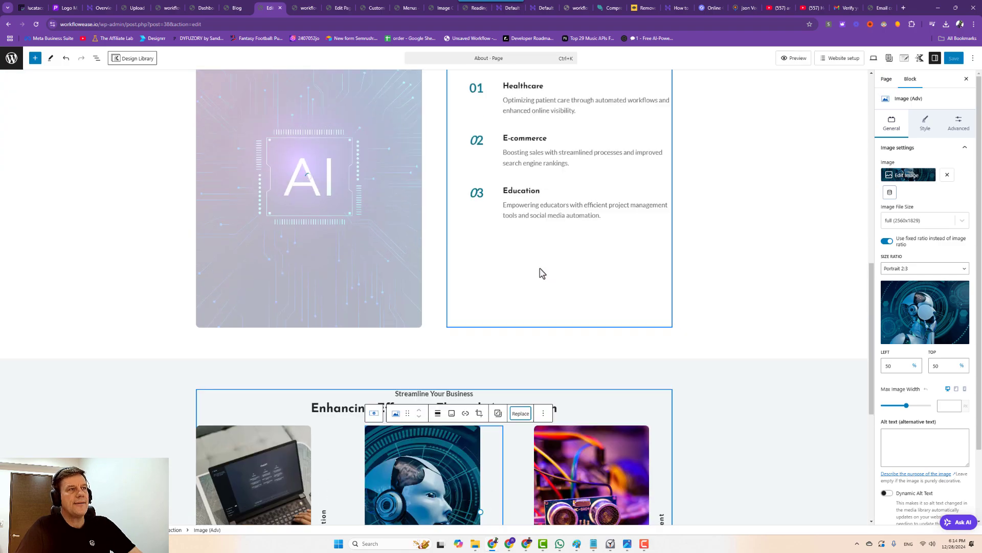
{"action": "scroll", "coordinate": [542, 269], "scroll_direction": "down", "scroll_amount": 3}
{"action": "scroll", "coordinate": [592, 298], "scroll_direction": "up", "scroll_amount": 5}
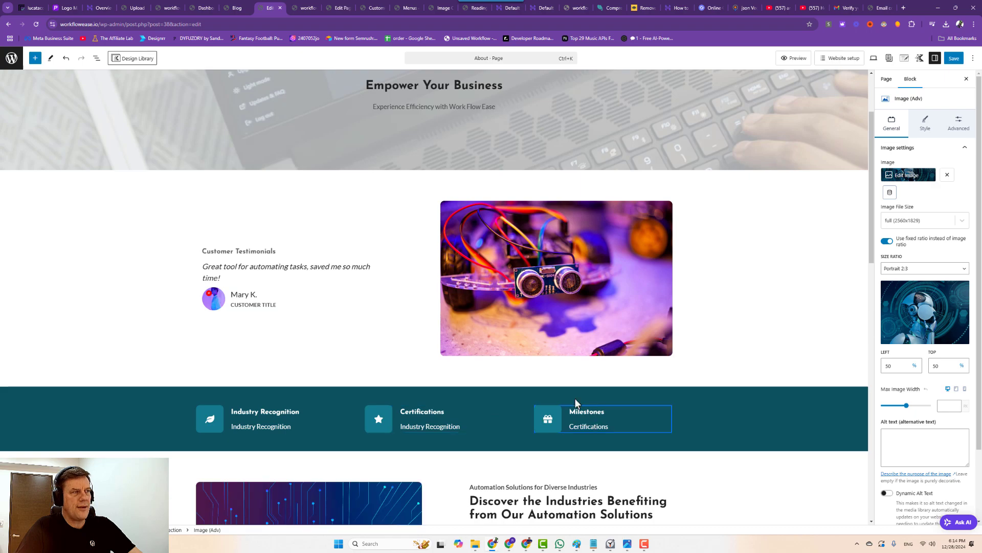
{"action": "scroll", "coordinate": [430, 389], "scroll_direction": "up", "scroll_amount": 2}
Change the testimonial's customer title to 'CEO OF INTREPID INC.'.
{"action": "left_click", "coordinate": [259, 411]}
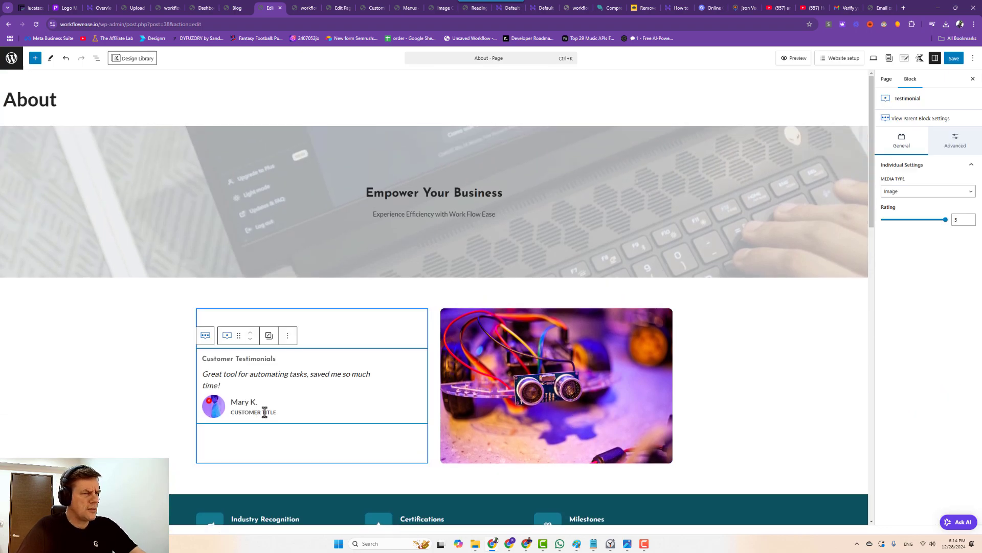
{"action": "left_click", "coordinate": [232, 412]}
{"action": "triple_click", "coordinate": [231, 412]}
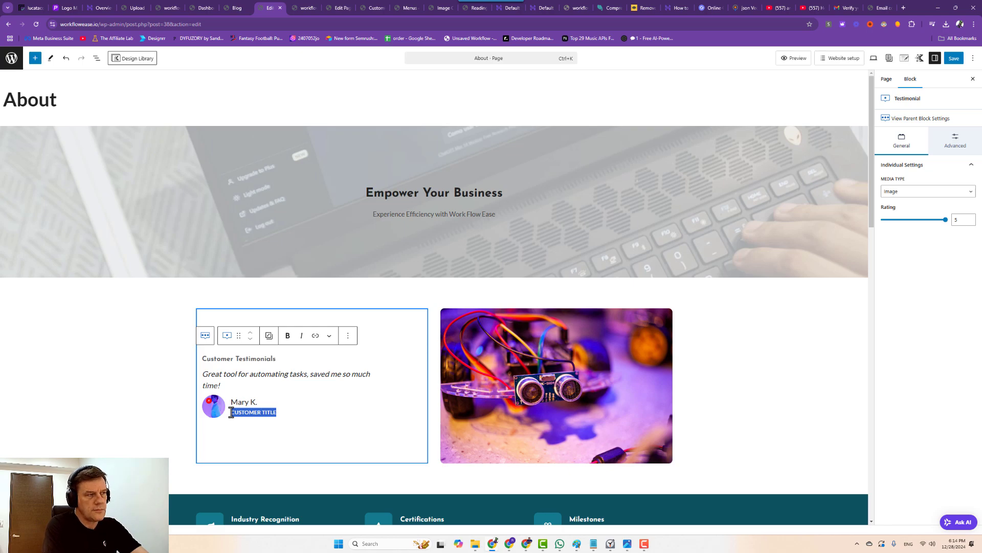
{"action": "type", "text": "EO OF INTREPID INC"}
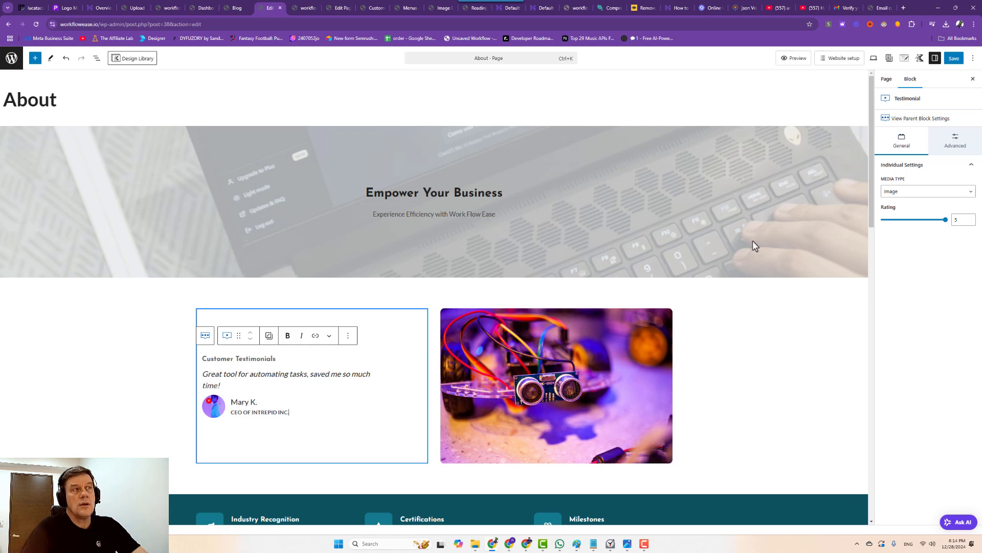
Make the hero heading XL and the subtitle MD, check the mobile preview, and save.
{"action": "left_click", "coordinate": [472, 189]}
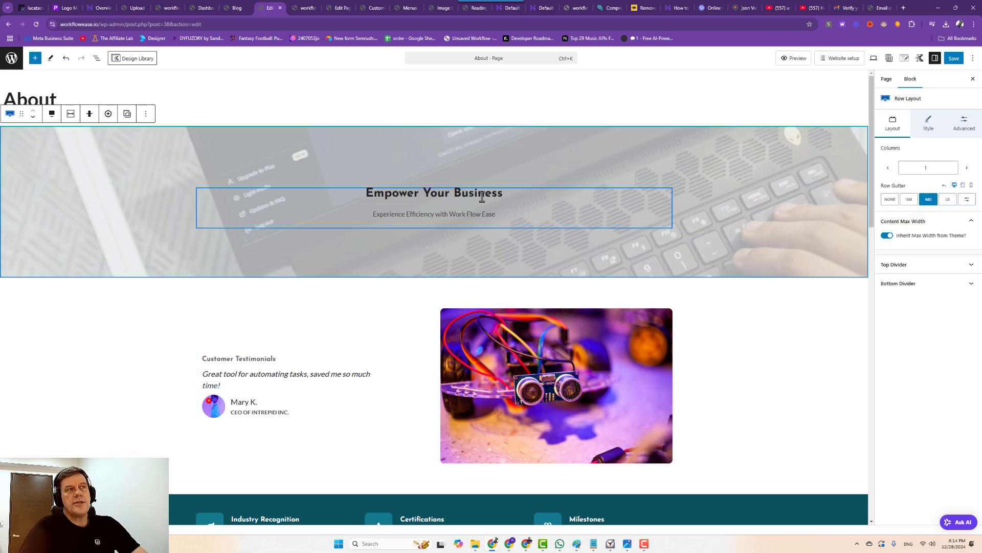
{"action": "left_click", "coordinate": [929, 206]}
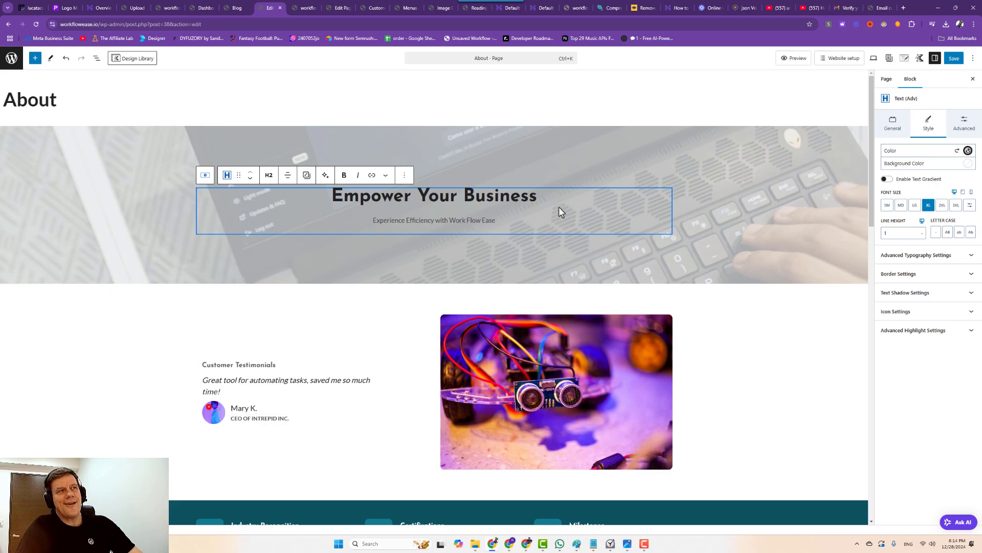
{"action": "left_click", "coordinate": [486, 221]}
{"action": "left_click", "coordinate": [901, 205]}
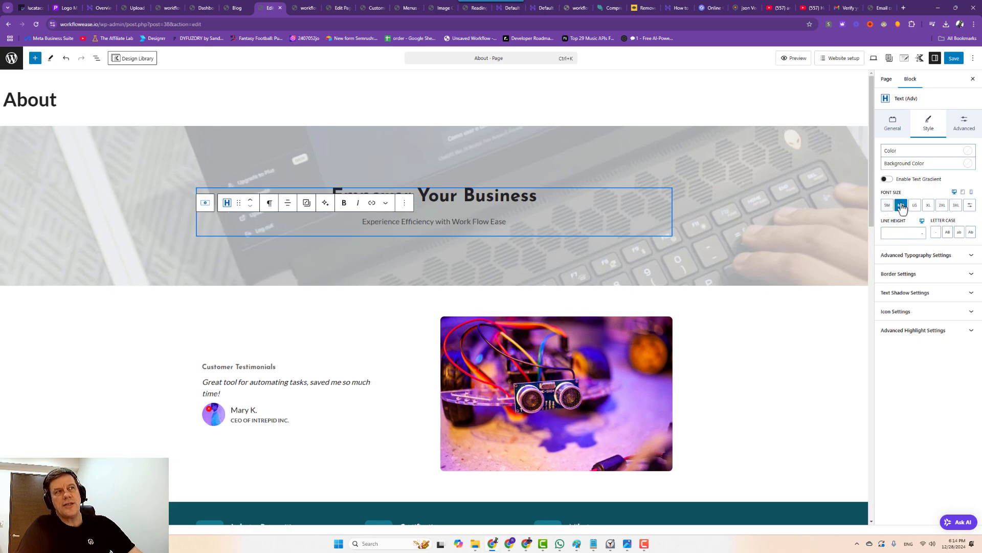
{"action": "left_click", "coordinate": [873, 60]}
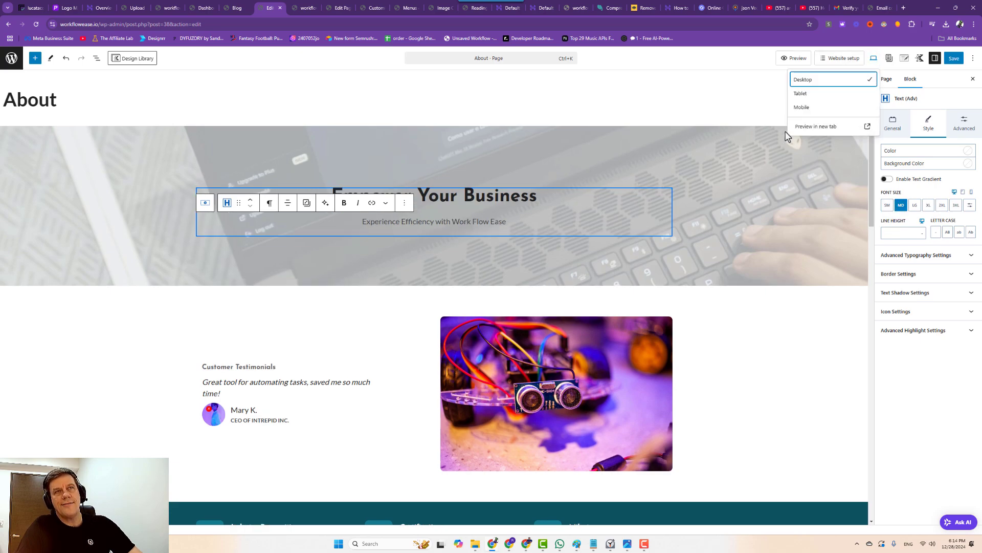
{"action": "left_click", "coordinate": [804, 106]}
{"action": "left_click", "coordinate": [490, 221]}
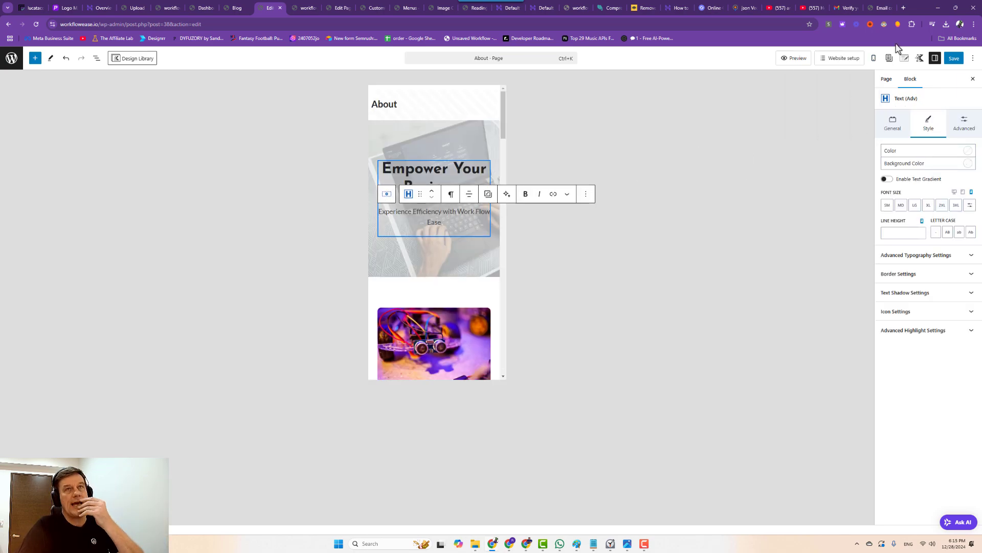
{"action": "left_click", "coordinate": [954, 57]}
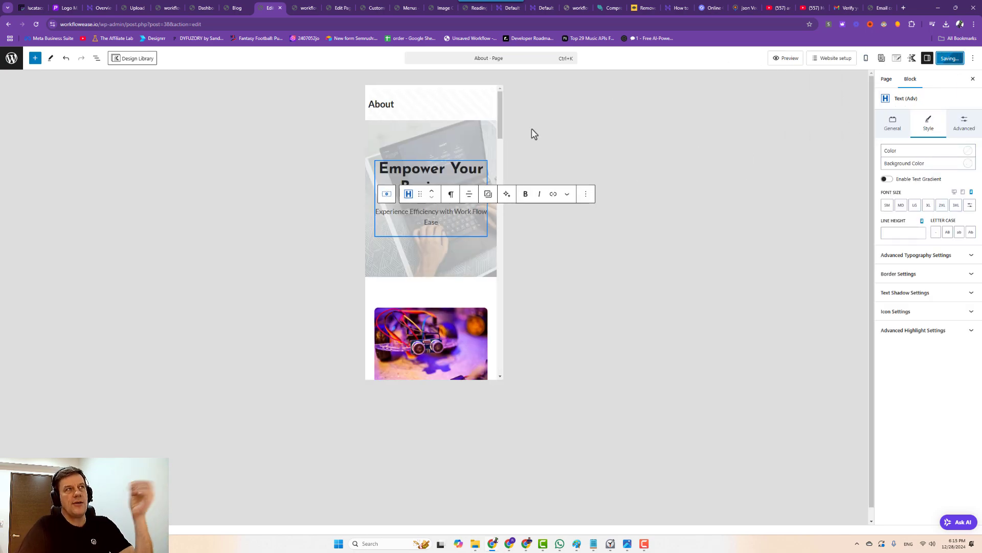
{"action": "left_click", "coordinate": [238, 9]}
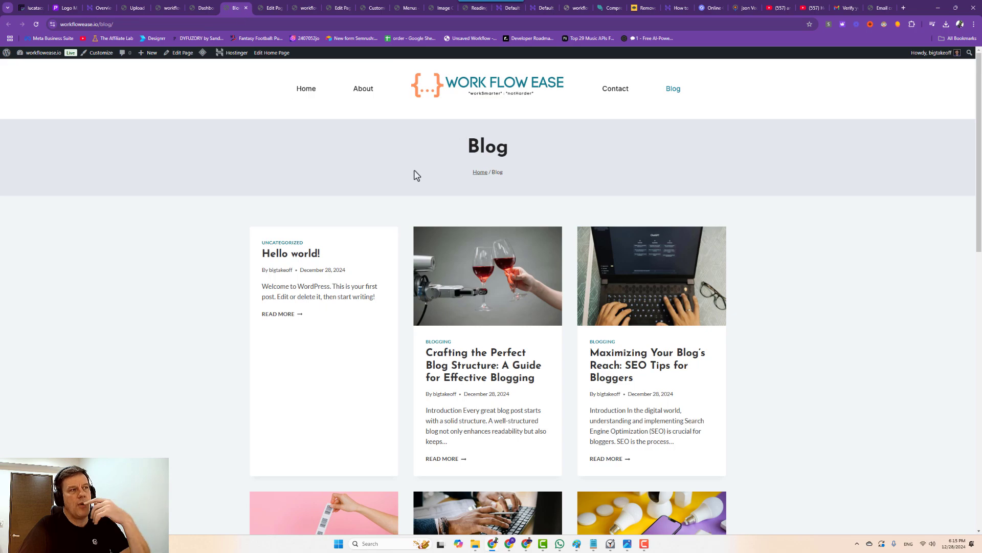
Move both 'Hello world!' posts to the trash with the Move to Trash bulk action.
{"action": "left_click", "coordinate": [134, 8]}
{"action": "mouse_move", "coordinate": [21, 101]}
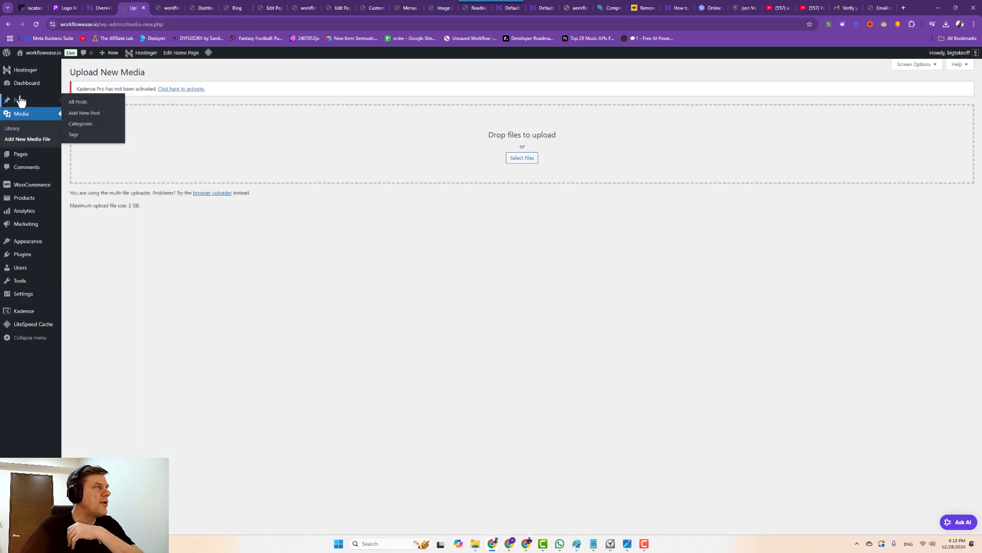
{"action": "left_click", "coordinate": [78, 173]}
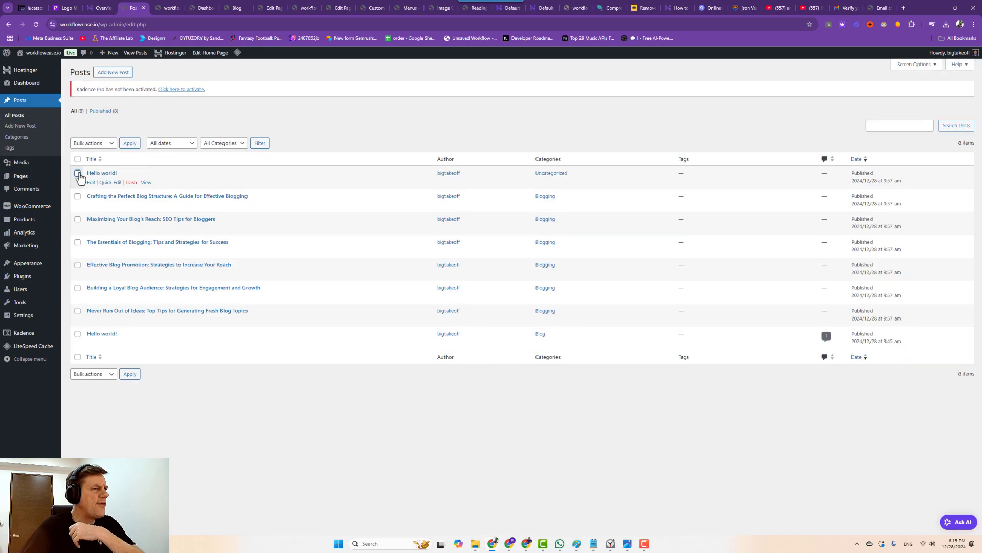
{"action": "left_click", "coordinate": [77, 333]}
{"action": "left_click", "coordinate": [92, 144]}
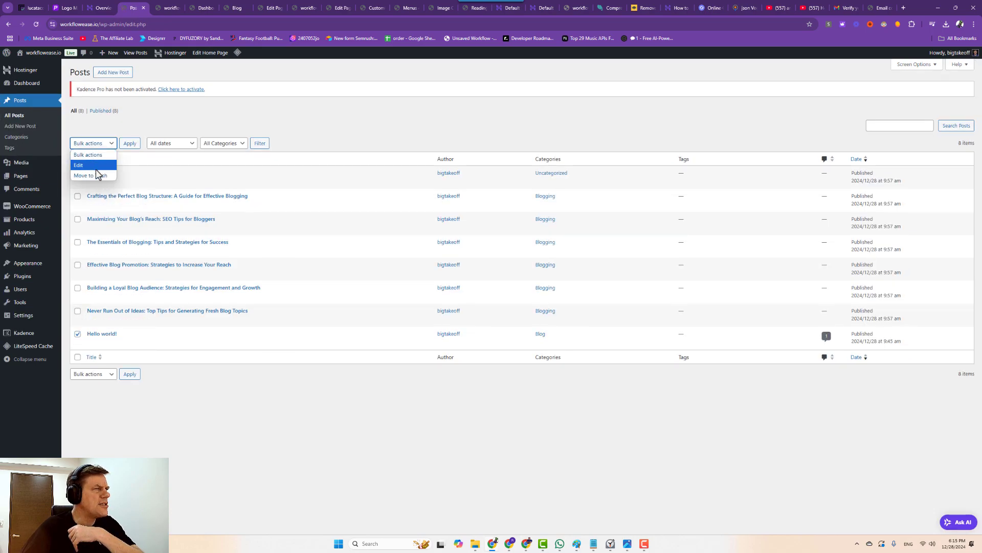
{"action": "left_click", "coordinate": [113, 169]}
{"action": "left_click", "coordinate": [130, 143]}
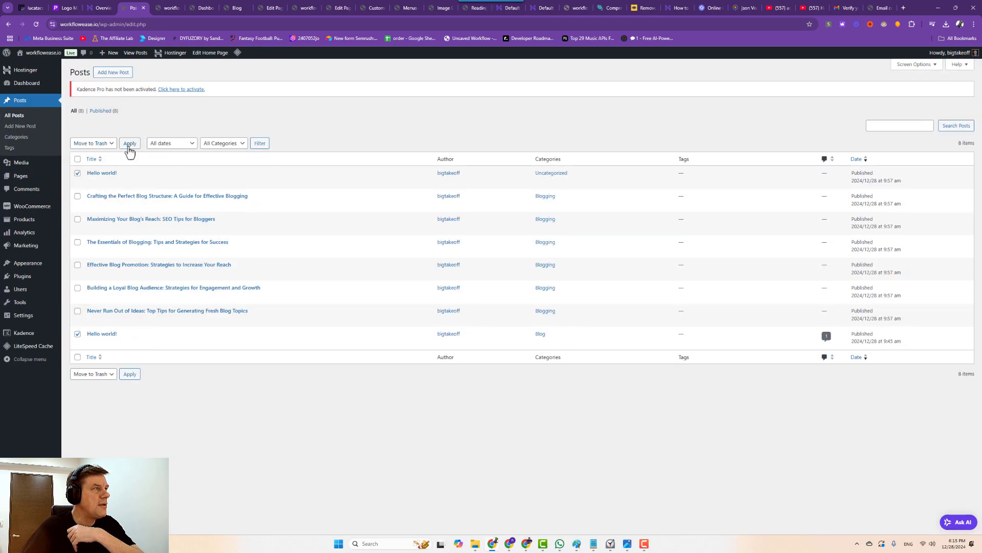
Reload the live blog to confirm the posts are gone, then open the Contact page.
{"action": "left_click", "coordinate": [270, 7]}
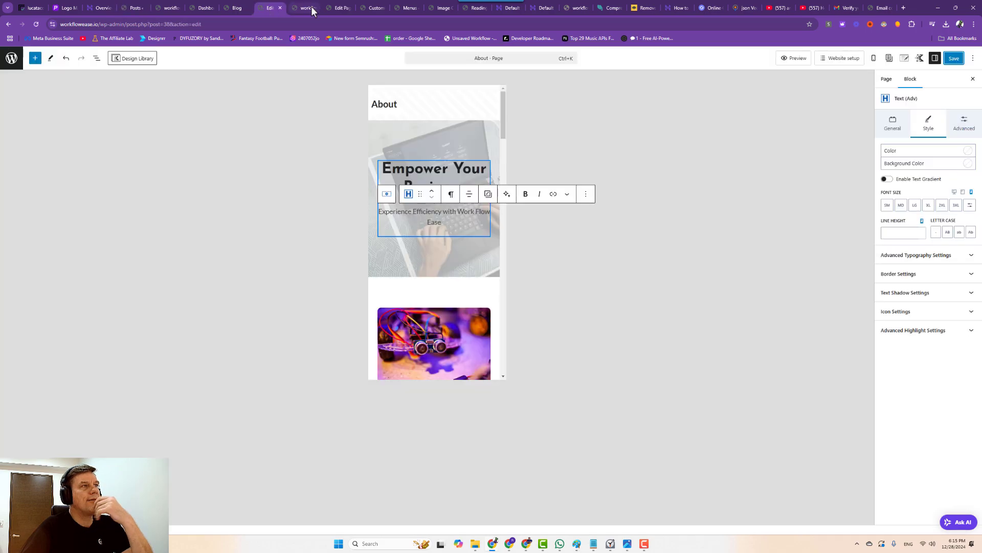
{"action": "left_click", "coordinate": [236, 8]}
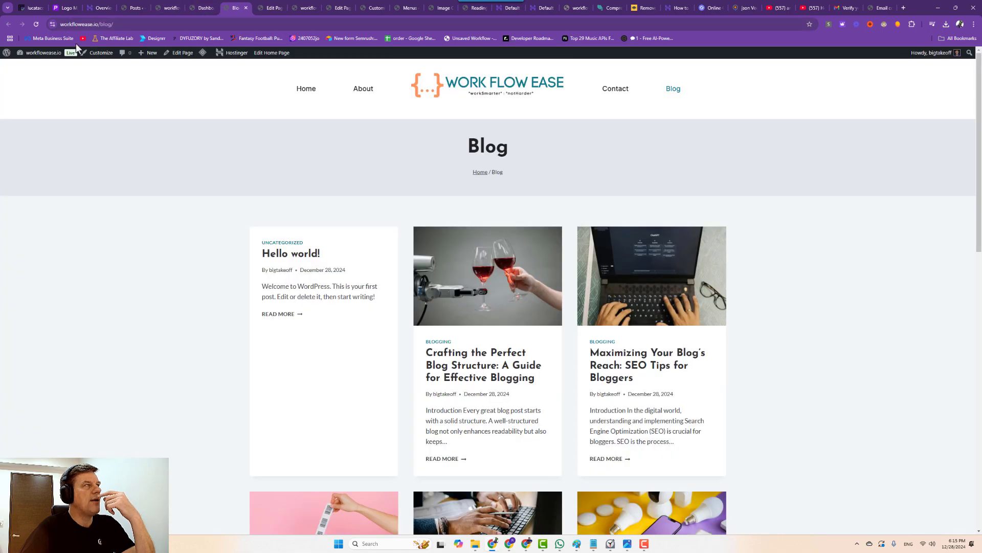
{"action": "left_click", "coordinate": [37, 24]}
{"action": "left_click", "coordinate": [213, 15]}
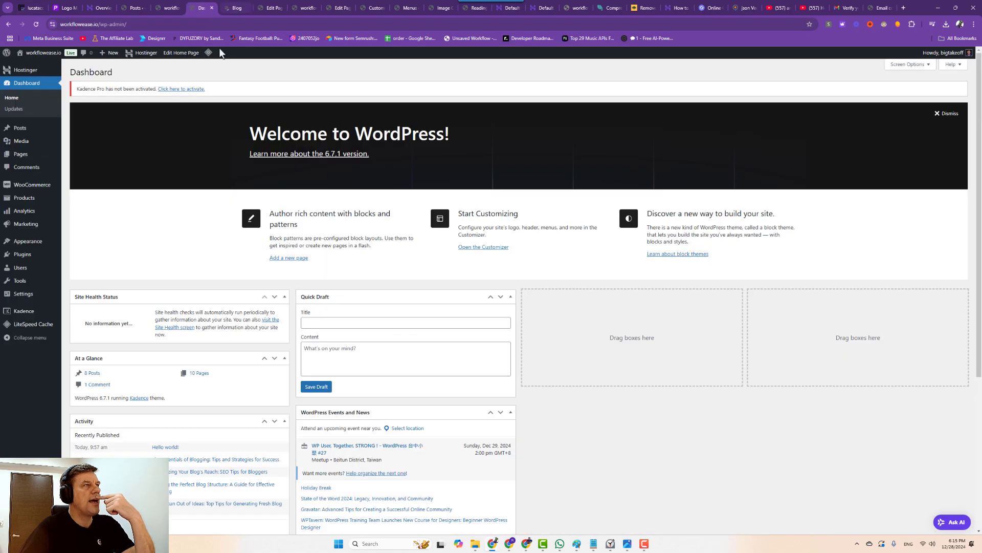
{"action": "left_click", "coordinate": [237, 9]}
{"action": "left_click", "coordinate": [306, 9]}
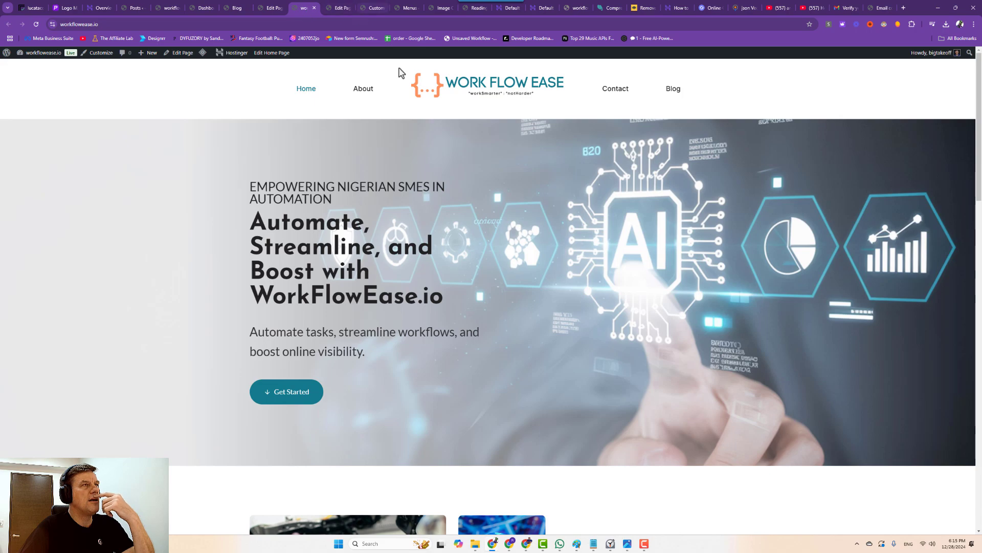
{"action": "left_click", "coordinate": [615, 91]}
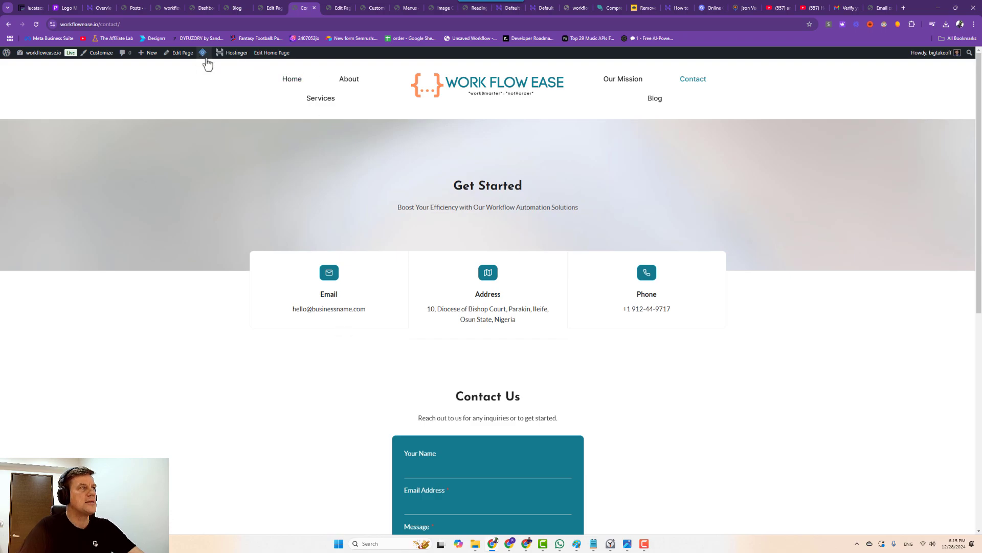
Open the Contact page in the editor and paste the real phone number from the notes into the Phone box.
{"action": "left_click", "coordinate": [181, 56]}
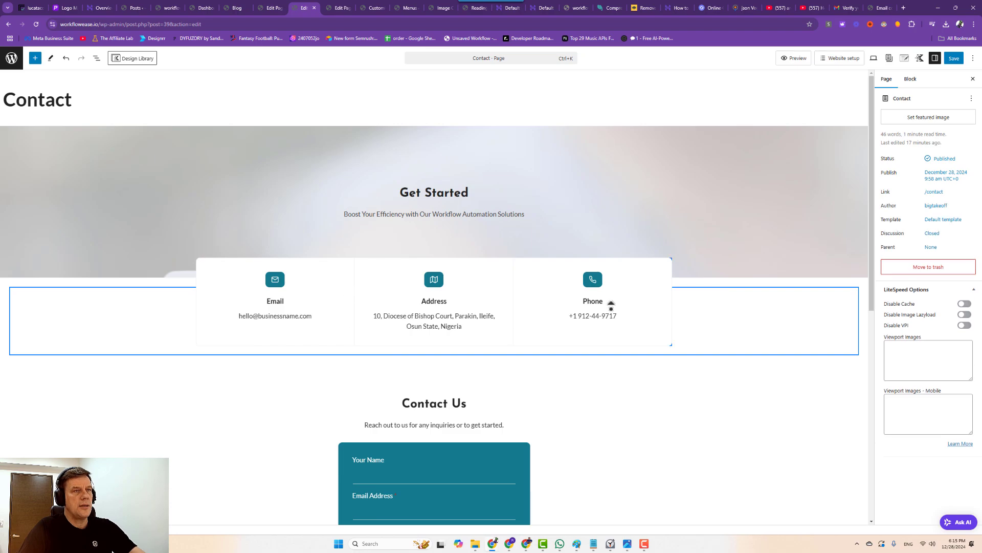
{"action": "left_click_drag", "start_coordinate": [618, 315], "coordinate": [591, 316]}
{"action": "left_click", "coordinate": [594, 543]}
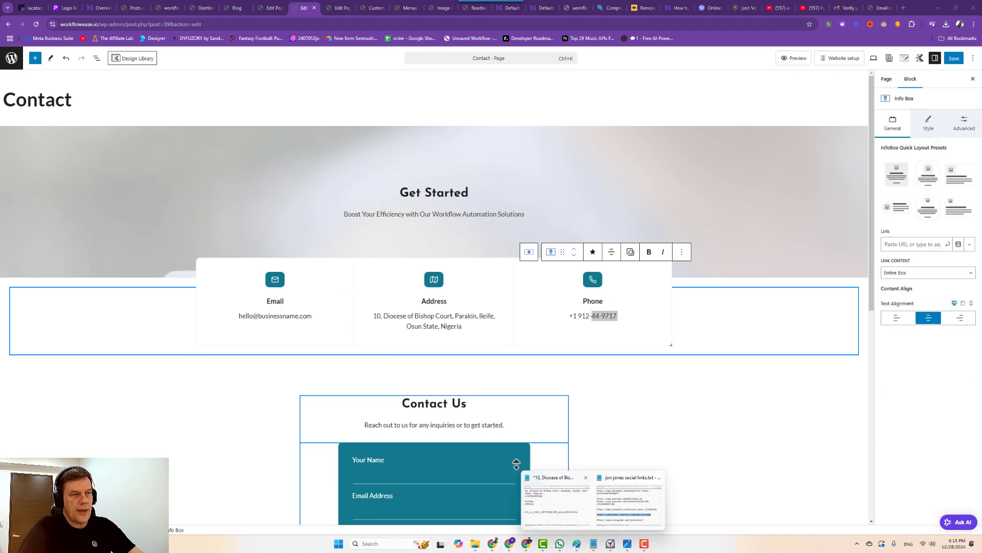
{"action": "left_click", "coordinate": [516, 463]}
{"action": "left_click_drag", "start_coordinate": [379, 328], "coordinate": [219, 336]}
{"action": "key", "text": "ctrl+c"}
{"action": "left_click", "coordinate": [834, 447]}
{"action": "left_click", "coordinate": [593, 315]}
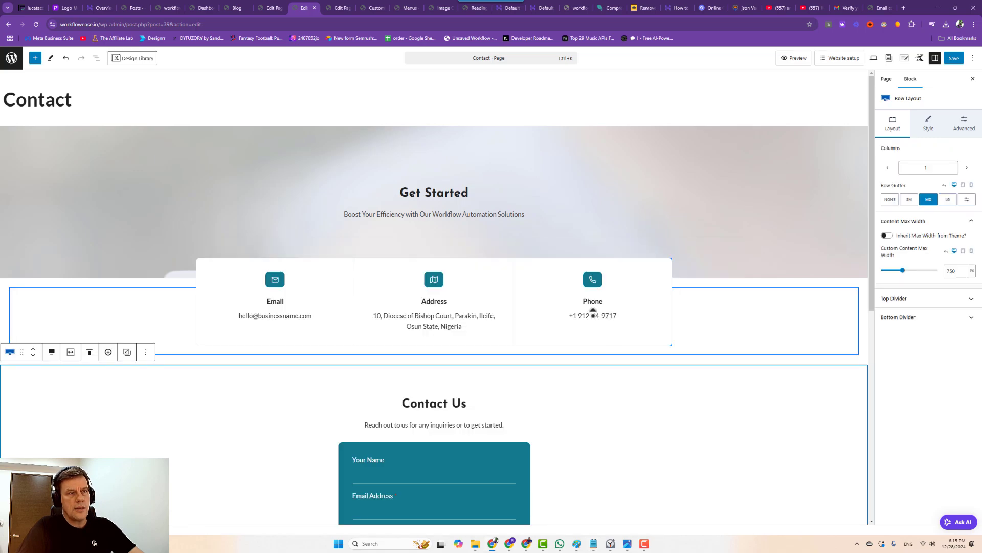
{"action": "left_click_drag", "start_coordinate": [619, 316], "coordinate": [572, 315]}
{"action": "key", "text": "ctrl+v"}
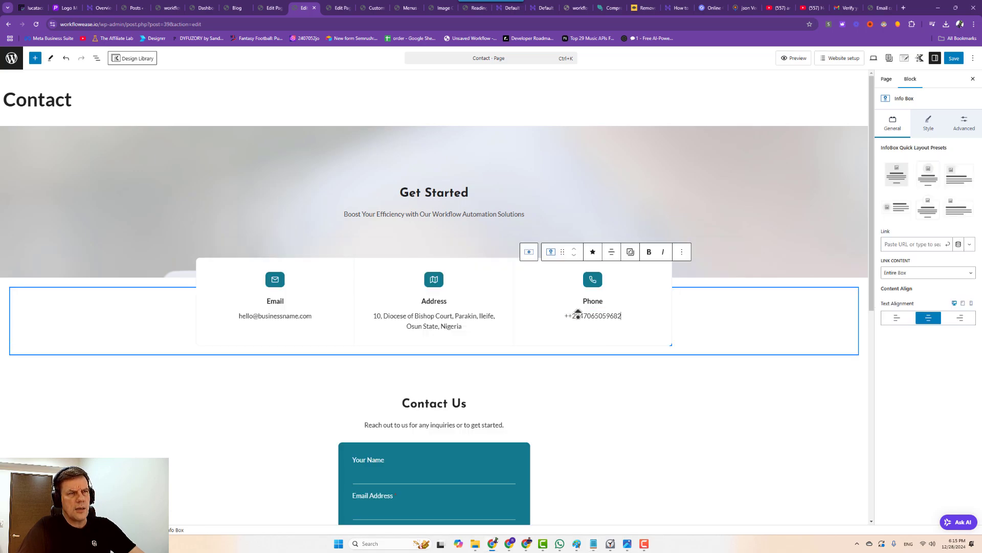
{"action": "left_click", "coordinate": [570, 315]}
{"action": "key", "text": "BackSpace"}
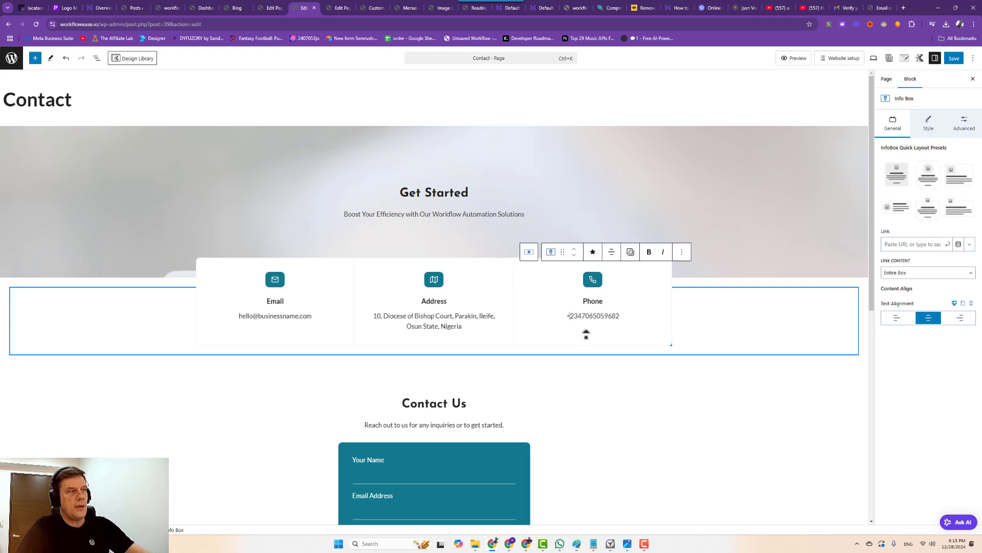
Rewrite the Email info box address to the business's real workflowease.io address.
{"action": "left_click", "coordinate": [249, 315]}
{"action": "left_click_drag", "start_coordinate": [253, 316], "coordinate": [238, 316]}
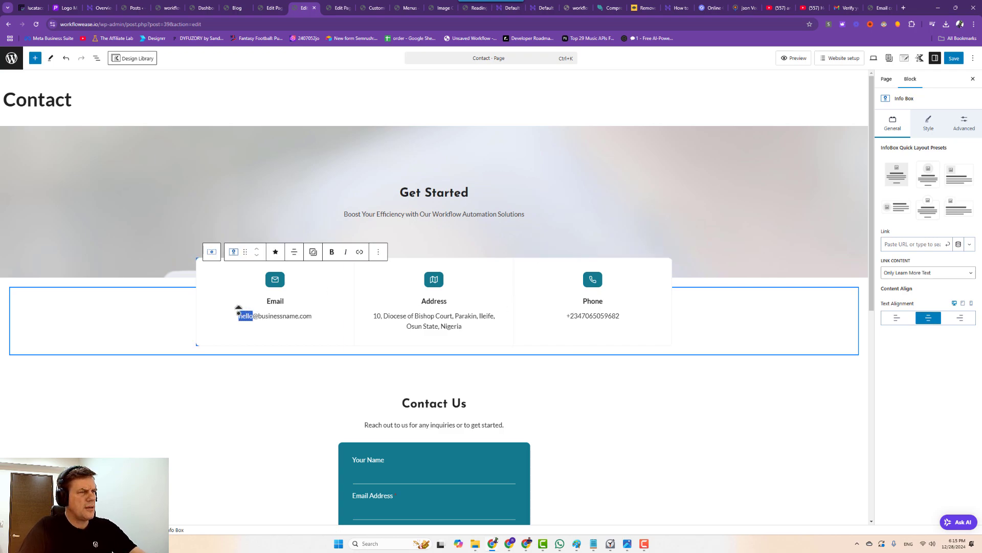
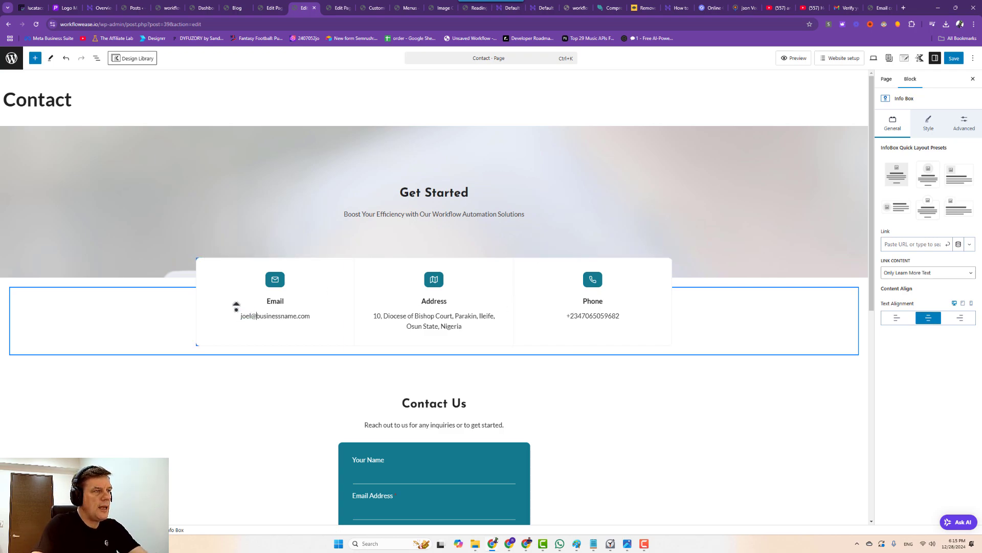
{"action": "key", "text": "Delete"}
{"action": "key", "text": "Delete"}
{"action": "key", "text": "Delete"}
{"action": "key", "text": "Delete"}
{"action": "key", "text": "Delete"}
{"action": "key", "text": "Delete"}
{"action": "key", "text": "Delete"}
{"action": "key", "text": "Delete"}
{"action": "key", "text": "Delete"}
{"action": "key", "text": "Delete"}
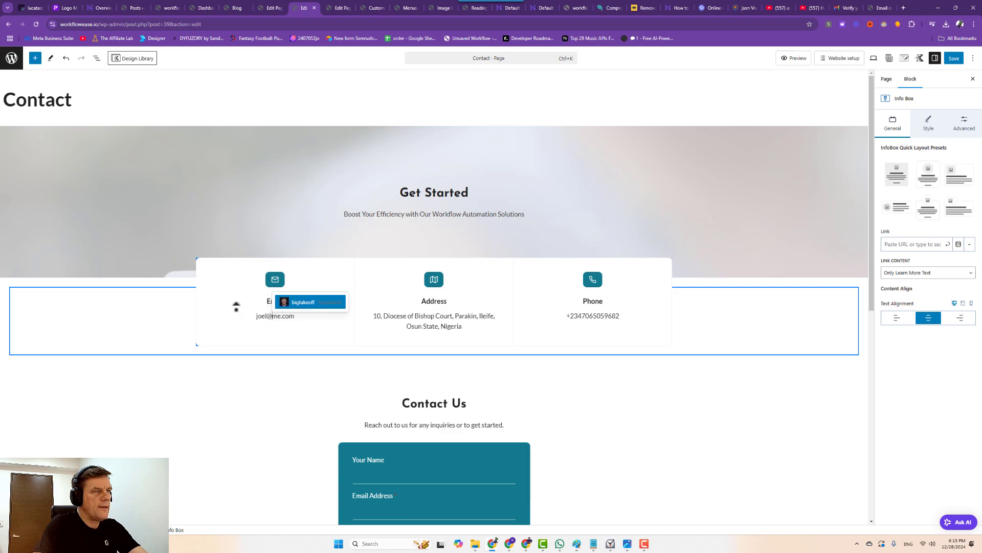
{"action": "key", "text": "Delete"}
{"action": "key", "text": "Delete"}
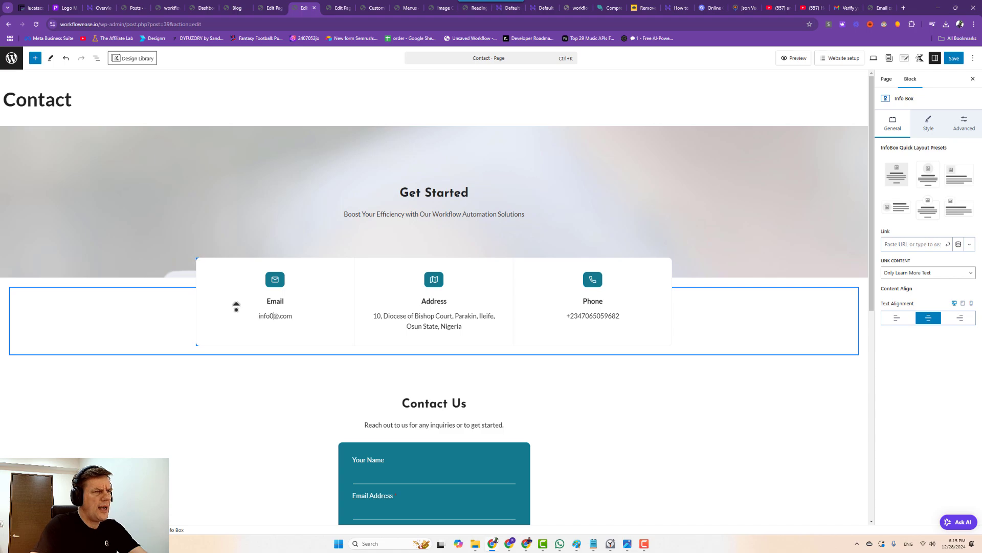
{"action": "key", "text": "BackSpace"}
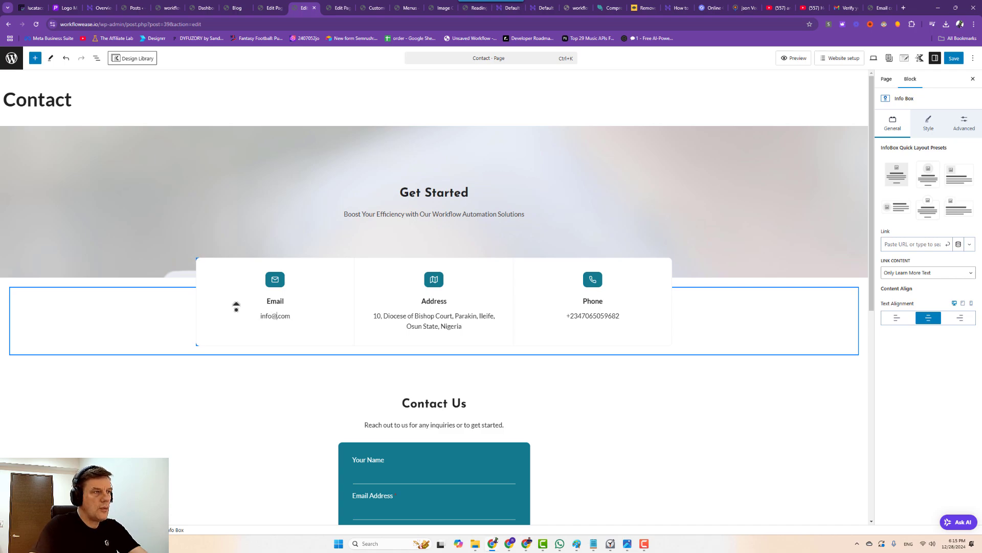
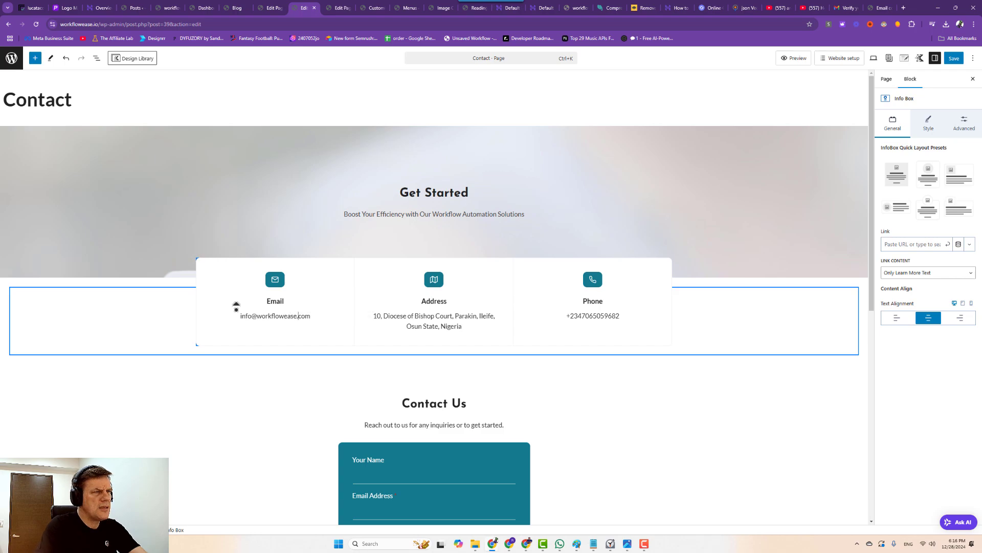
{"action": "key", "text": "Delete"}
{"action": "key", "text": "Delete"}
{"action": "key", "text": "Delete"}
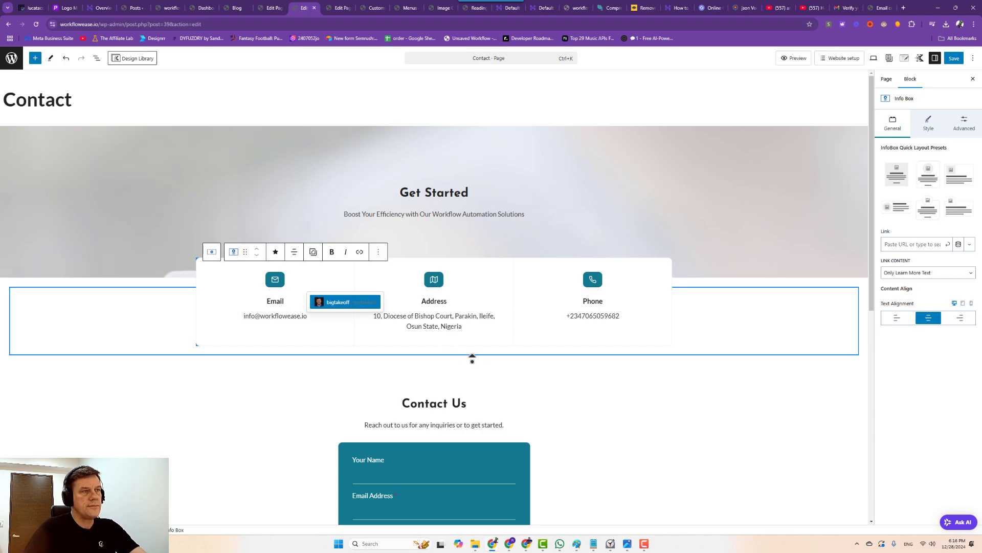
Set the Get Started subheading's font size to MD.
{"action": "left_click", "coordinate": [458, 183]}
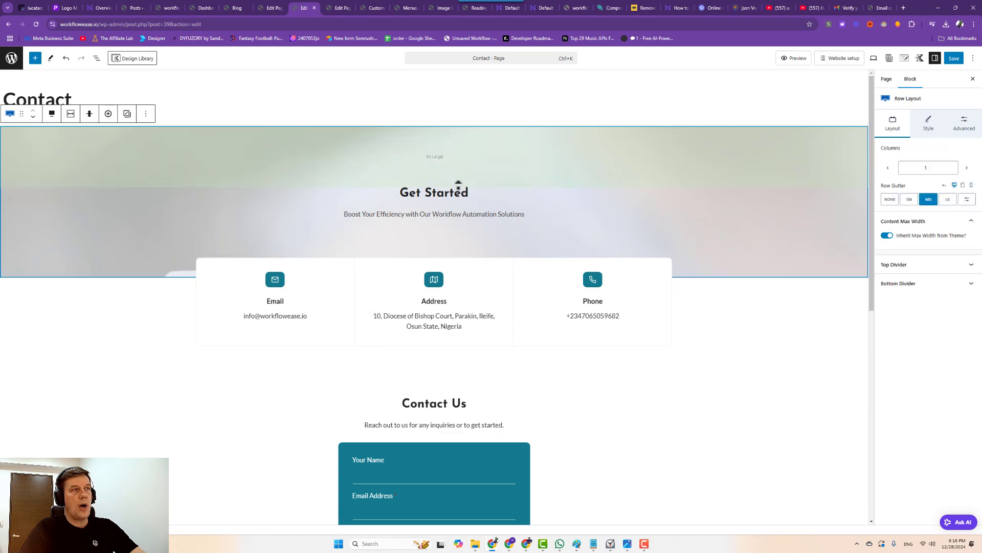
{"action": "left_click", "coordinate": [458, 184]}
{"action": "left_click", "coordinate": [928, 204]}
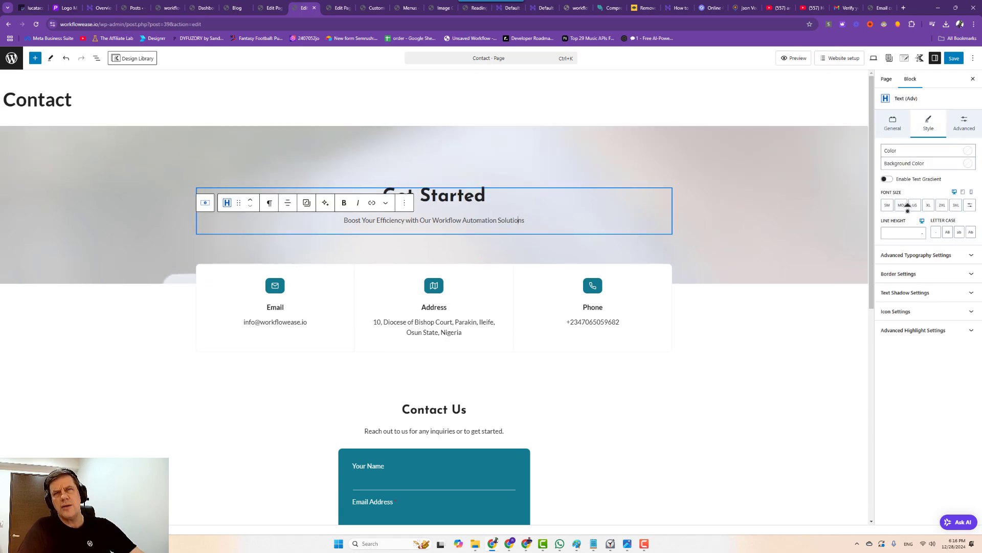
{"action": "left_click", "coordinate": [911, 205]}
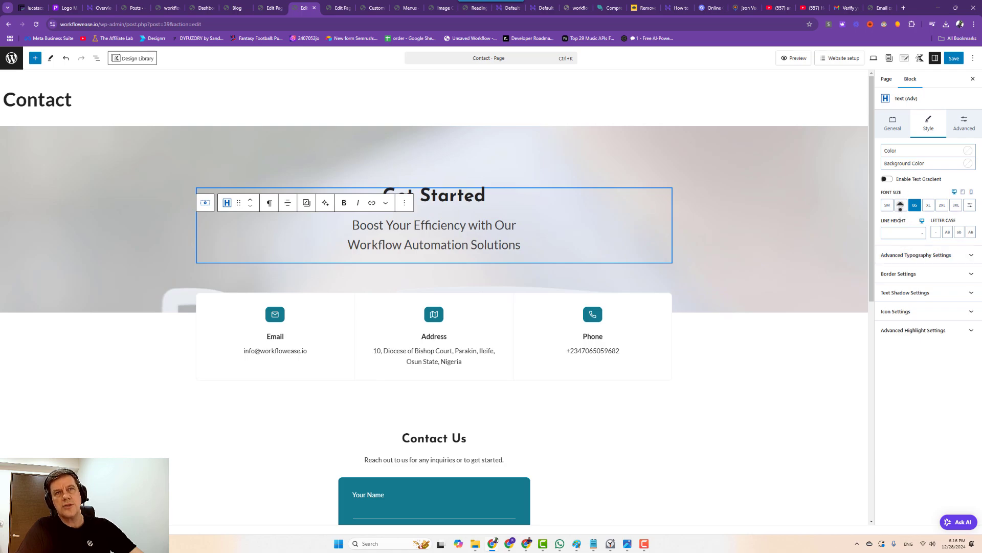
{"action": "left_click", "coordinate": [901, 205]}
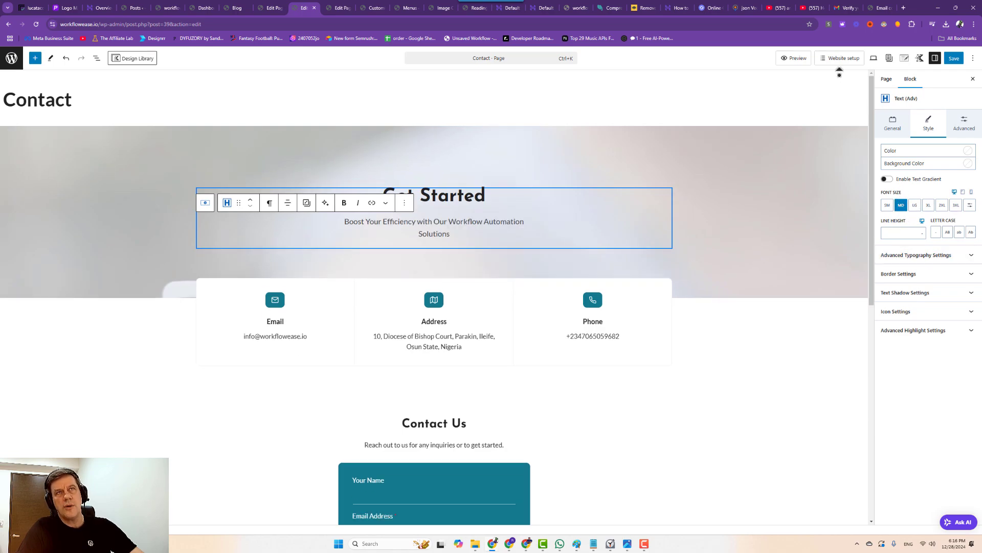
In mobile preview, reduce the Contact Us section's top padding to Medium.
{"action": "left_click", "coordinate": [872, 58]}
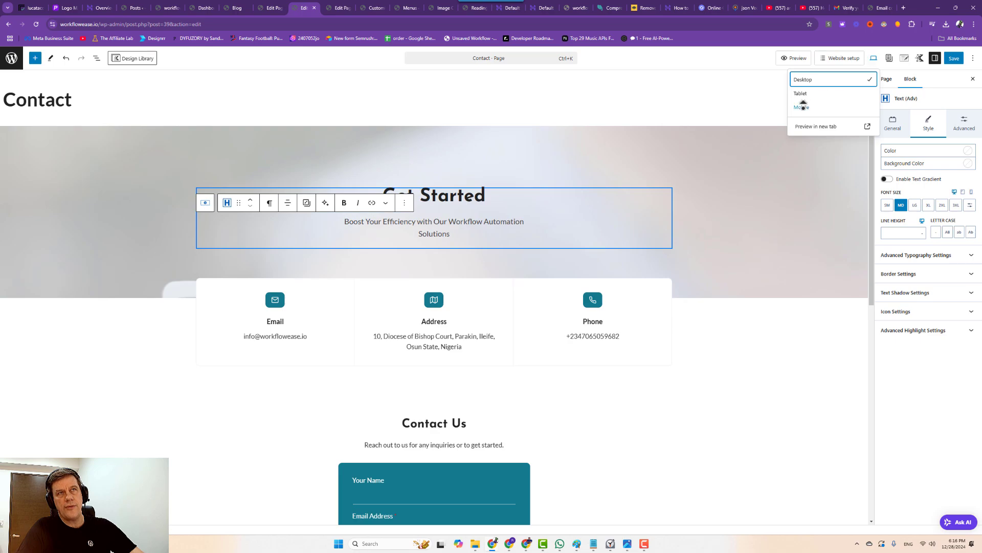
{"action": "left_click", "coordinate": [802, 104]}
{"action": "scroll", "coordinate": [440, 231], "scroll_direction": "down", "scroll_amount": 8}
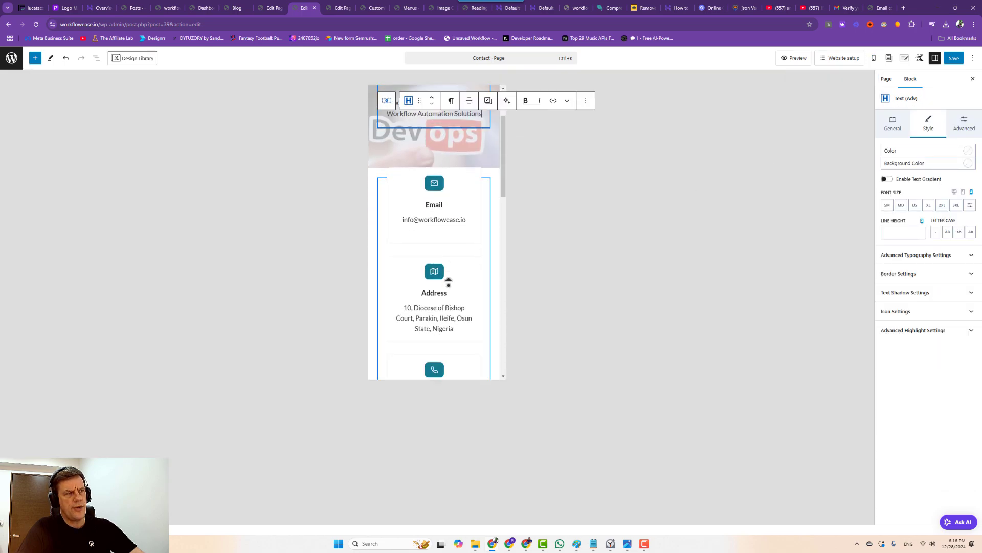
{"action": "left_click", "coordinate": [438, 143]}
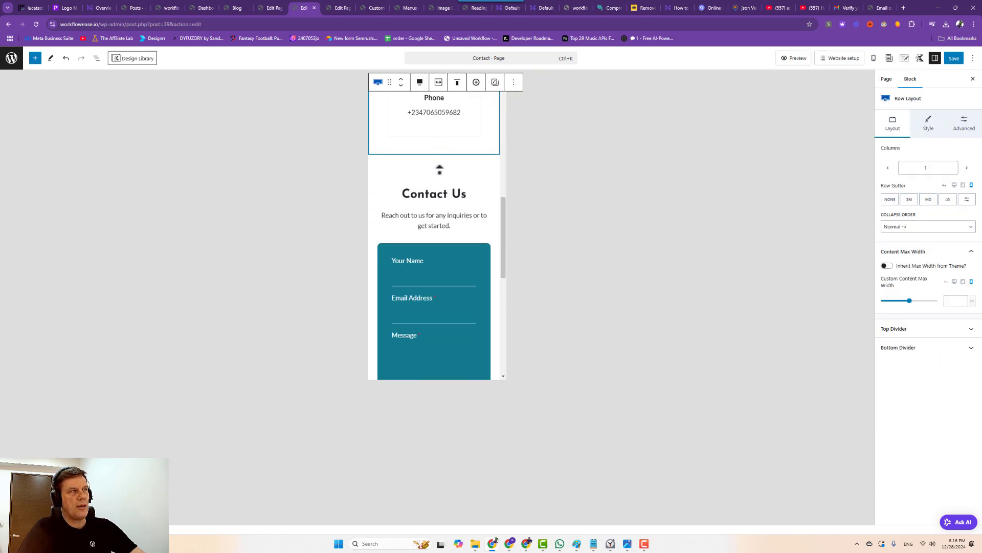
{"action": "left_click_drag", "start_coordinate": [439, 168], "coordinate": [439, 152]}
{"action": "scroll", "coordinate": [449, 281], "scroll_direction": "down", "scroll_amount": 3}
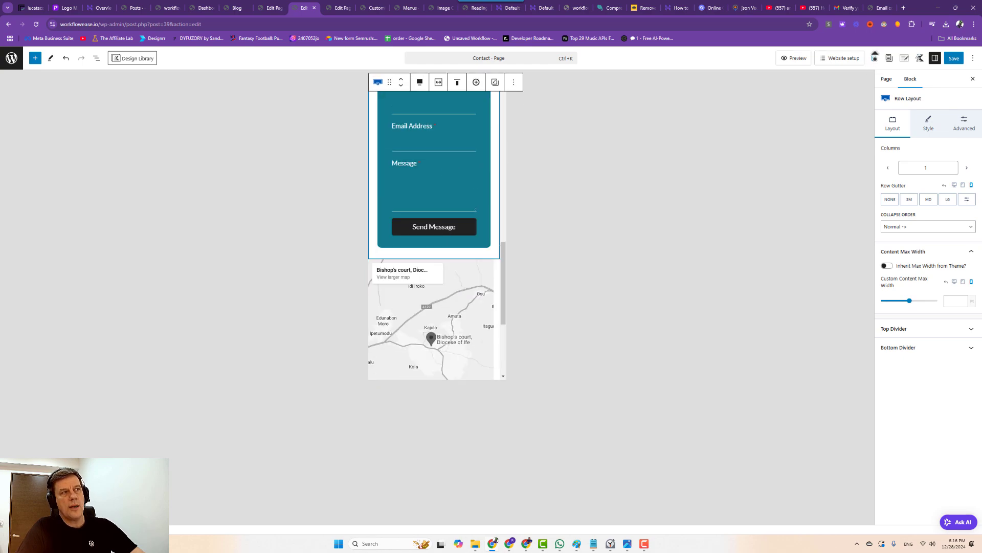
{"action": "scroll", "coordinate": [414, 287], "scroll_direction": "down", "scroll_amount": 3}
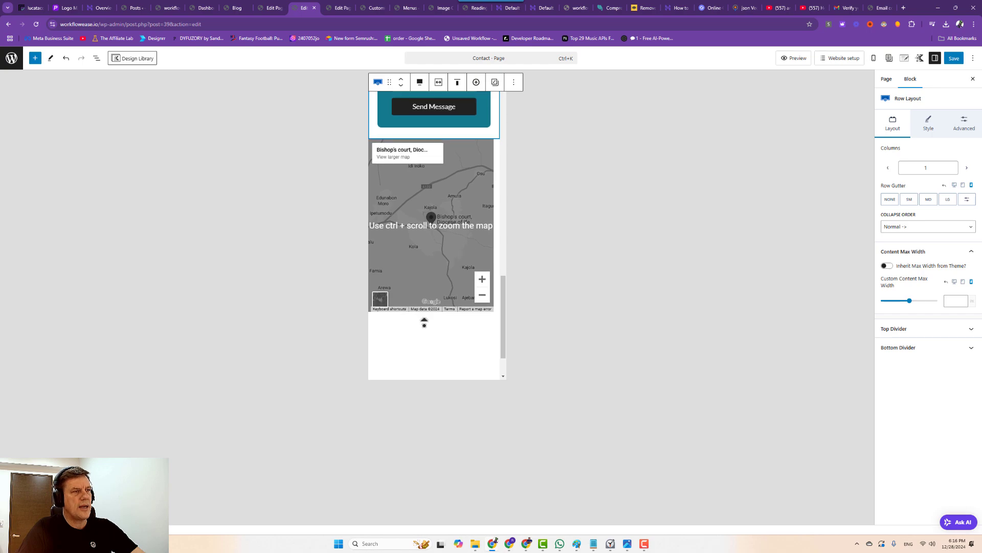
{"action": "scroll", "coordinate": [425, 322], "scroll_direction": "down", "scroll_amount": 1}
{"action": "scroll", "coordinate": [478, 149], "scroll_direction": "up", "scroll_amount": 4}
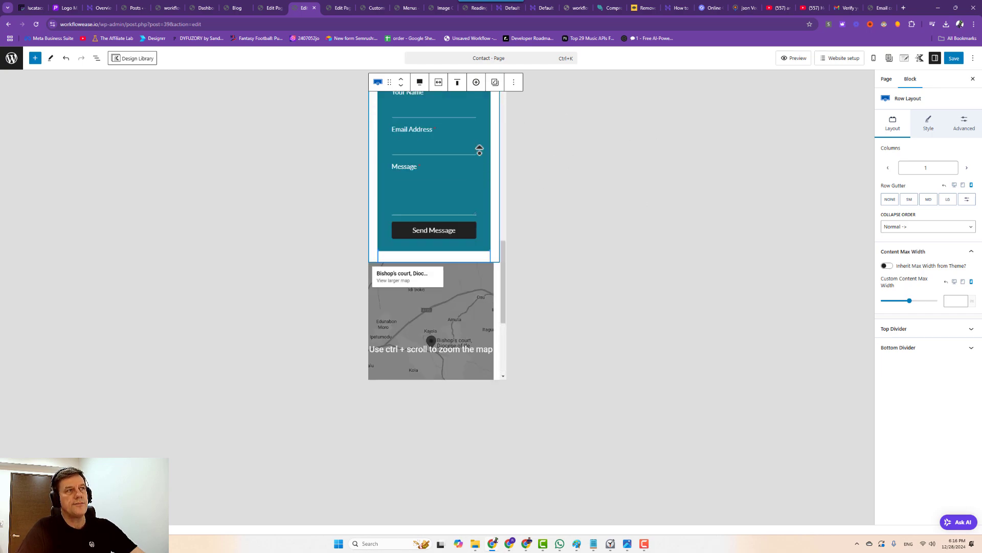
{"action": "left_click", "coordinate": [461, 176]}
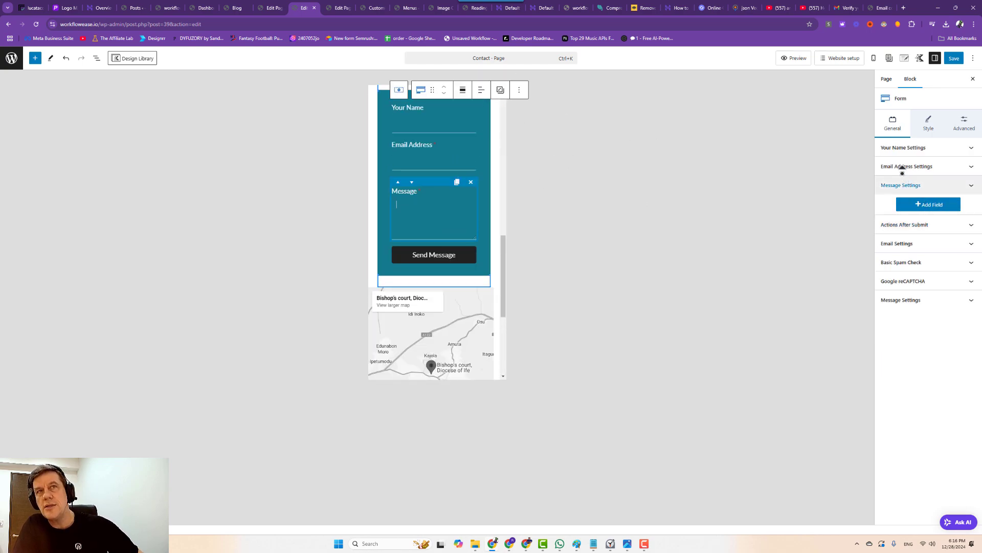
{"action": "left_click", "coordinate": [874, 58]}
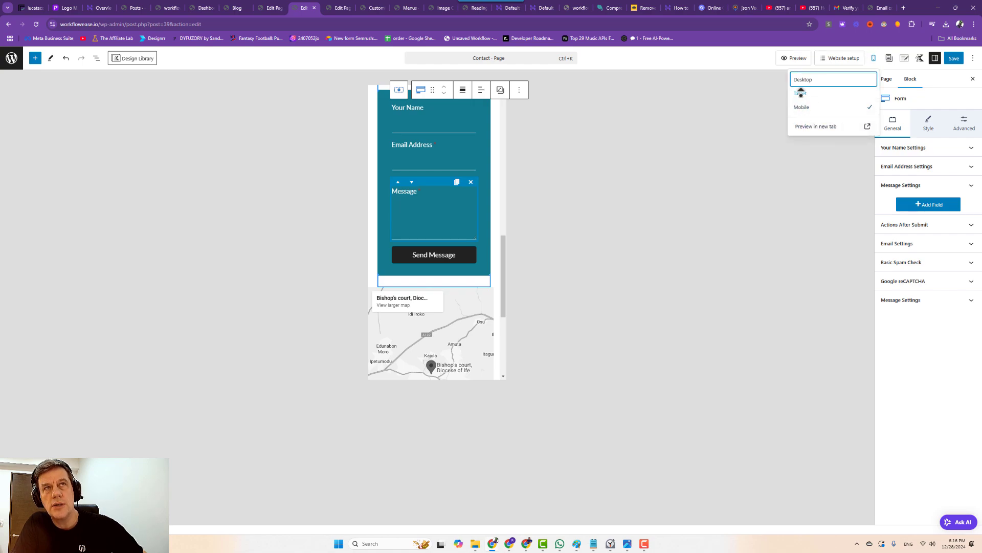
{"action": "left_click", "coordinate": [803, 79]}
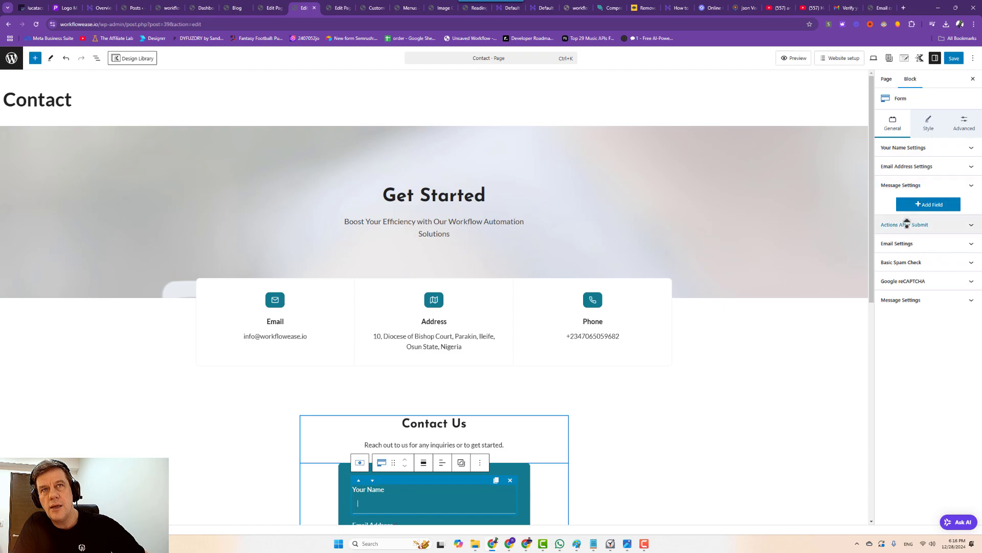
{"action": "left_click", "coordinate": [905, 225]}
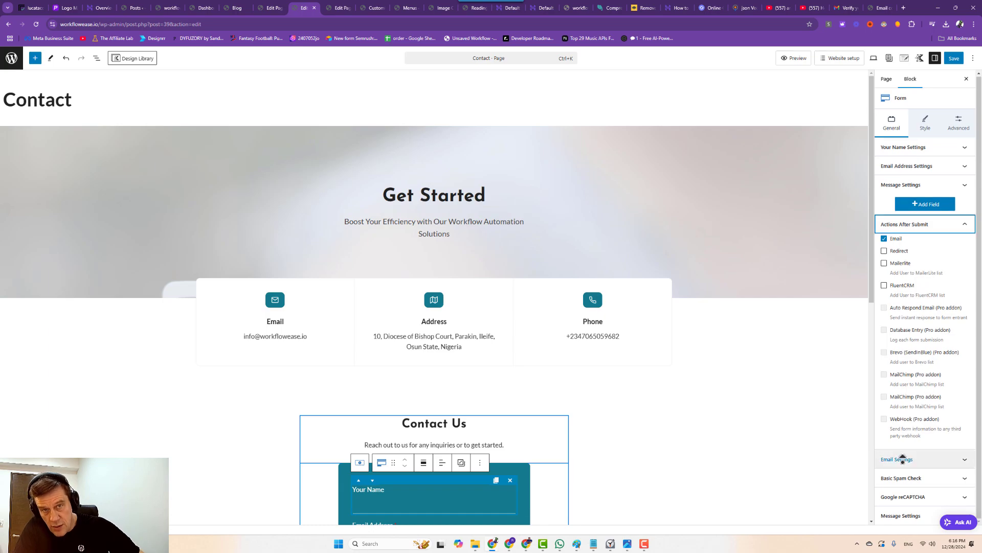
{"action": "left_click", "coordinate": [899, 458]}
{"action": "left_click", "coordinate": [903, 299]}
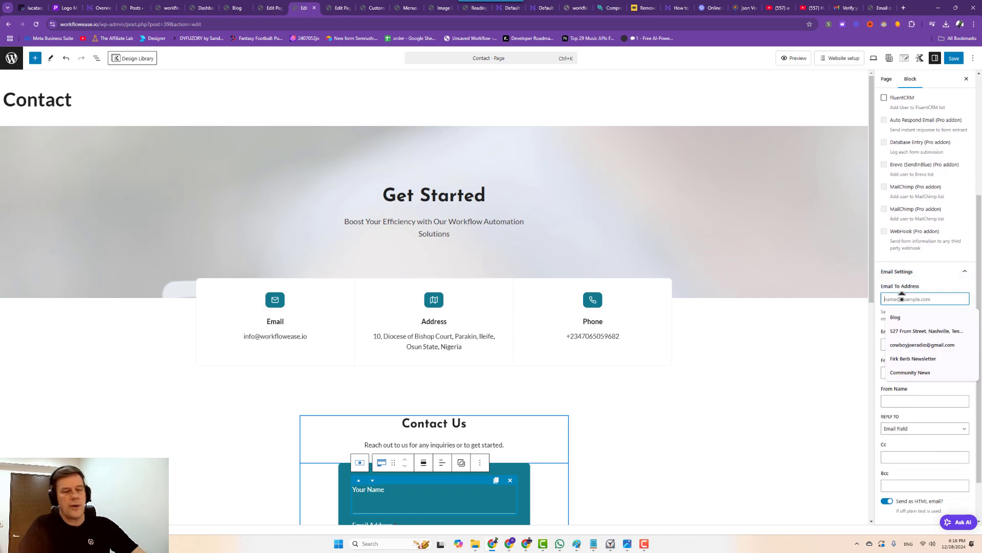
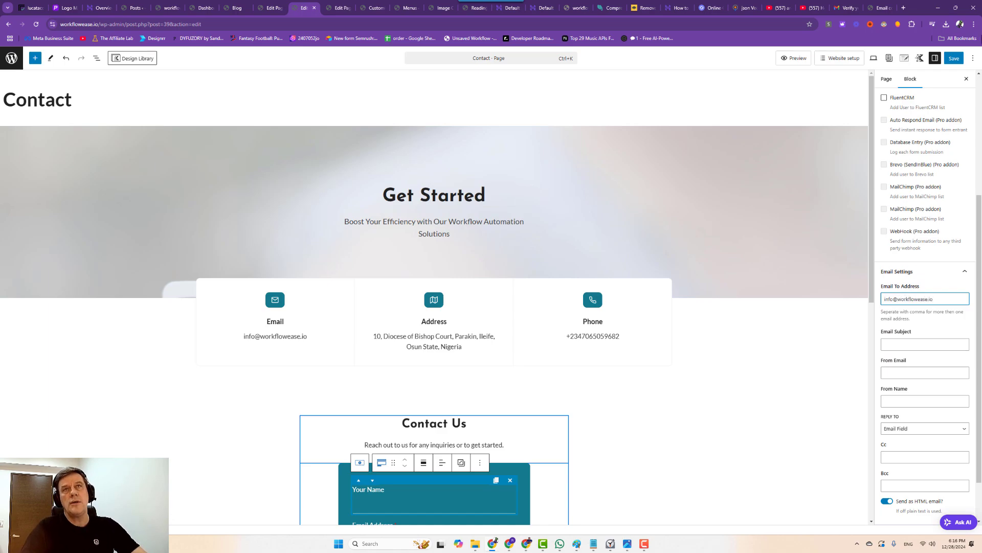
{"action": "left_click", "coordinate": [955, 58]}
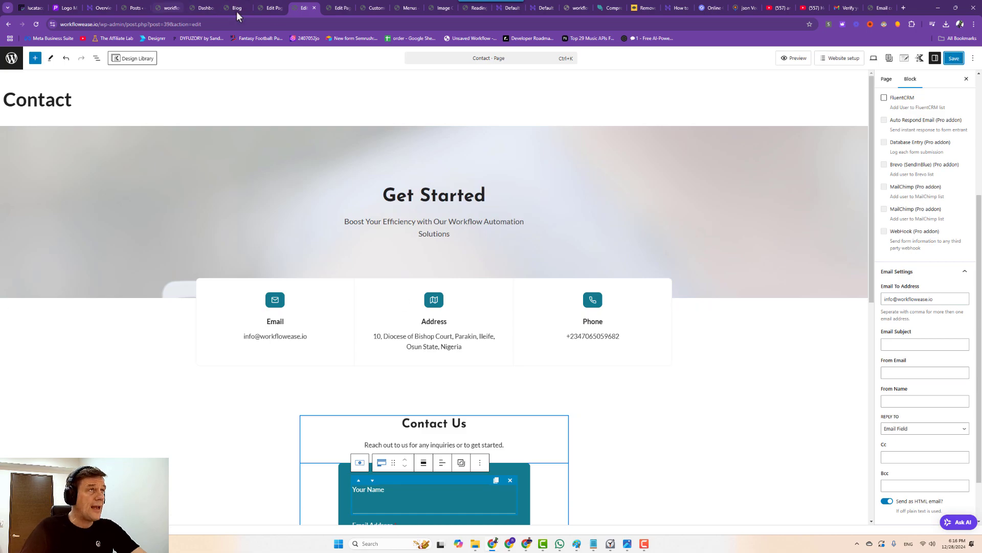
Step through the open browser tabs and go to the live site's homepage.
{"action": "left_click", "coordinate": [338, 8]}
{"action": "left_click", "coordinate": [382, 8]}
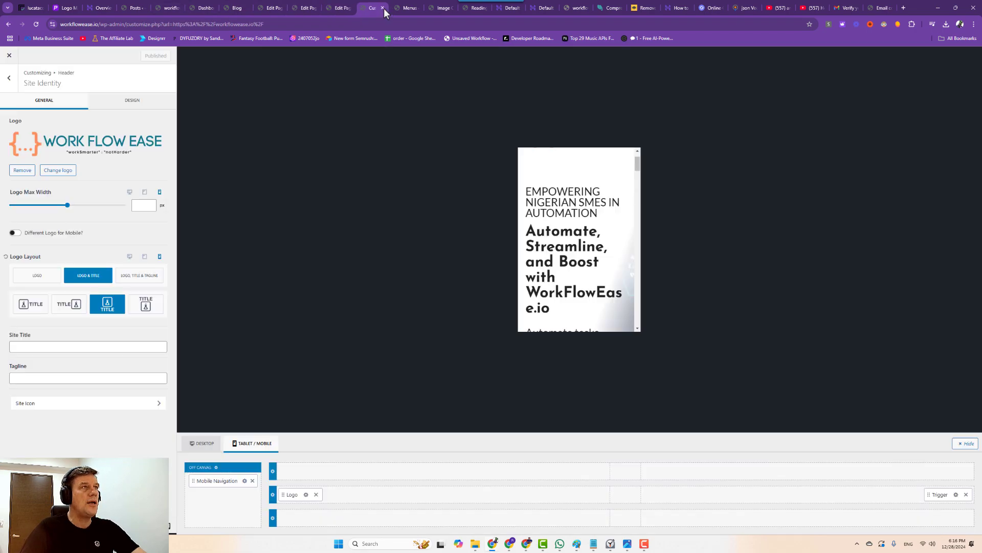
{"action": "left_click", "coordinate": [409, 8]}
{"action": "left_click", "coordinate": [437, 10]}
{"action": "left_click", "coordinate": [476, 8]}
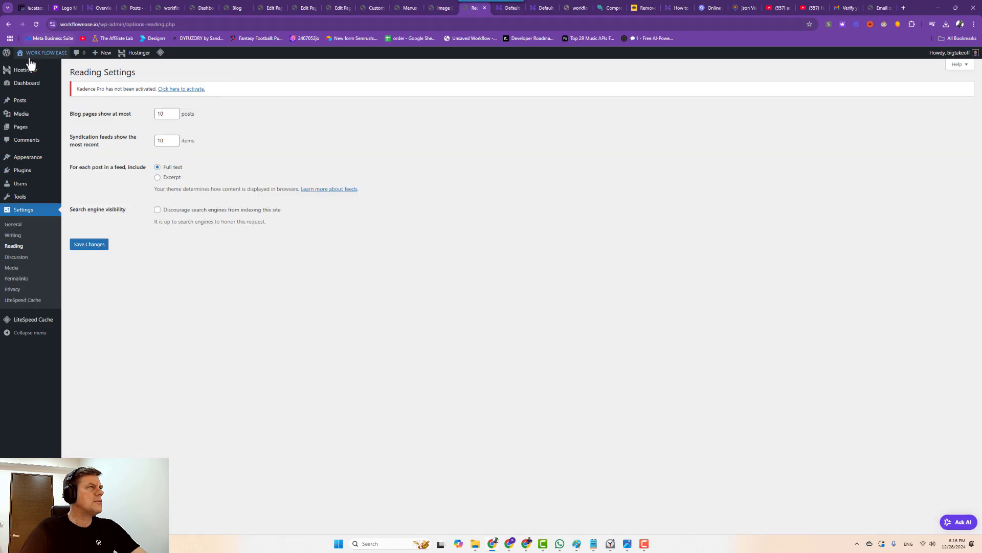
{"action": "left_click", "coordinate": [31, 71]}
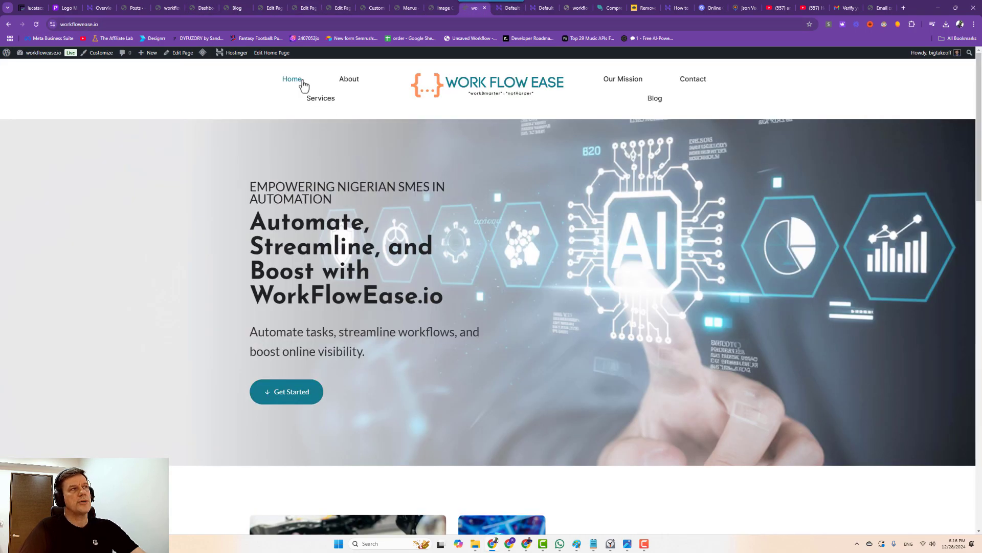
Open the Customizer, Services, Our Mission and About pages each in a new tab.
{"action": "right_click", "coordinate": [103, 60]}
{"action": "left_click", "coordinate": [124, 67]}
{"action": "right_click", "coordinate": [324, 104]}
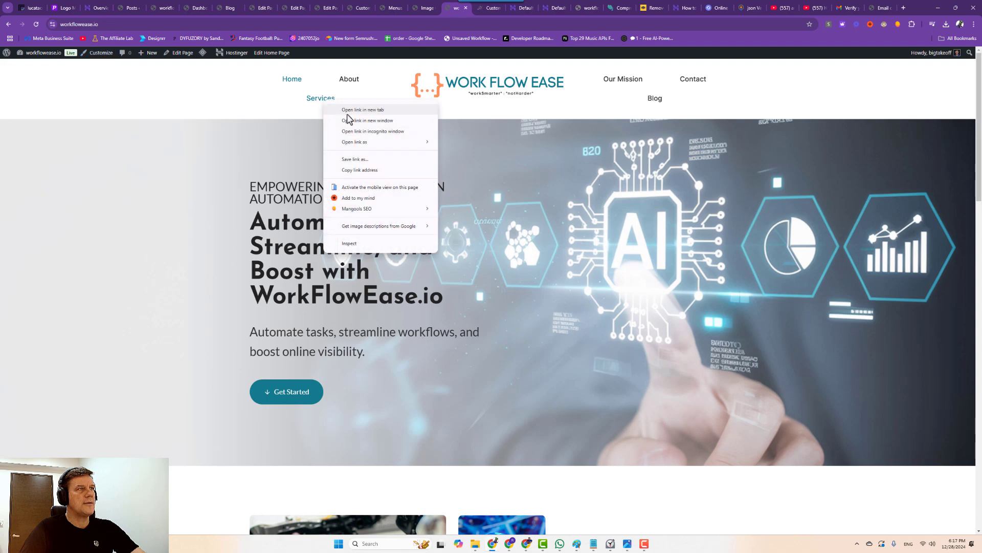
{"action": "left_click", "coordinate": [348, 111]}
{"action": "right_click", "coordinate": [621, 86]}
{"action": "left_click", "coordinate": [632, 90]}
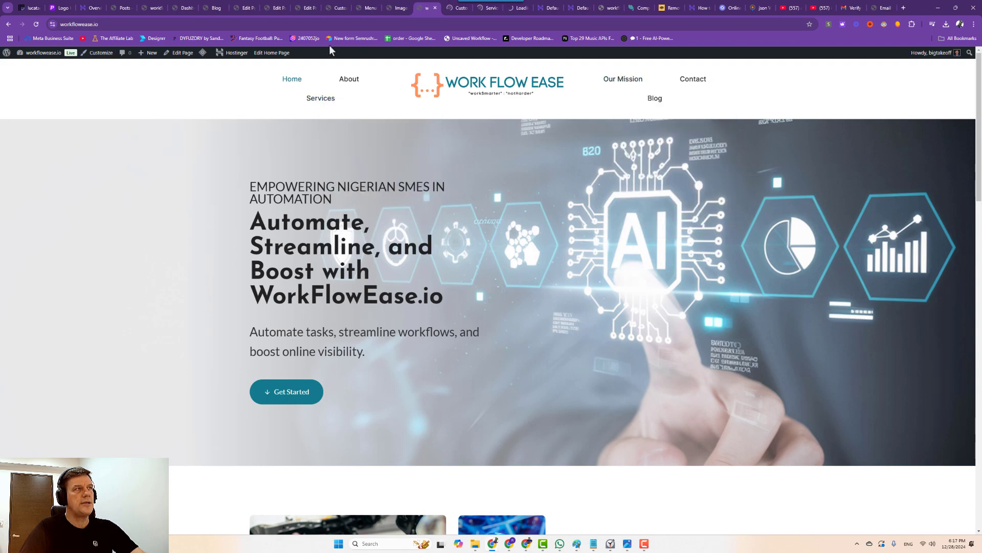
{"action": "right_click", "coordinate": [348, 79]}
{"action": "left_click", "coordinate": [370, 90]}
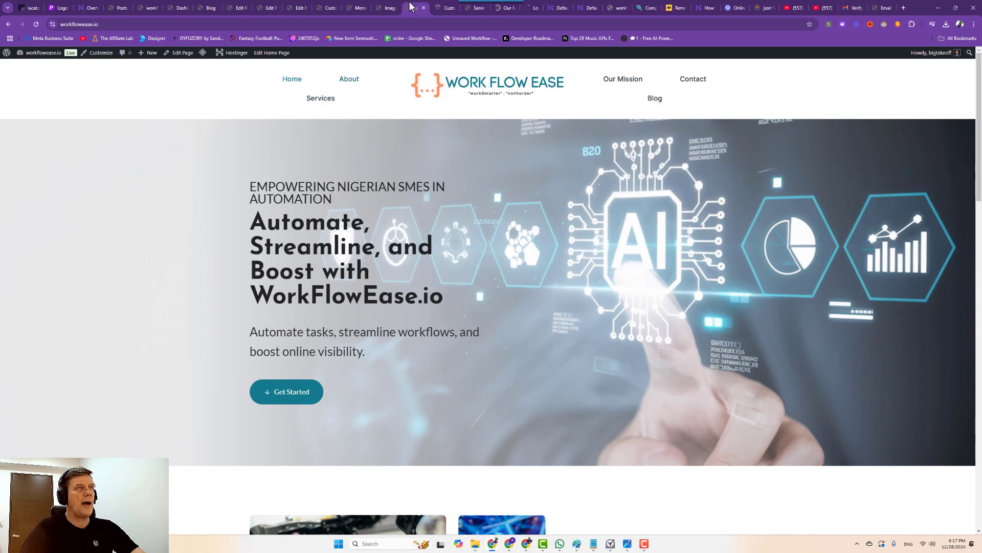
Set primary navigation spacing to 3.47 em and secondary to 2.97 em, then publish.
{"action": "left_click", "coordinate": [437, 10]}
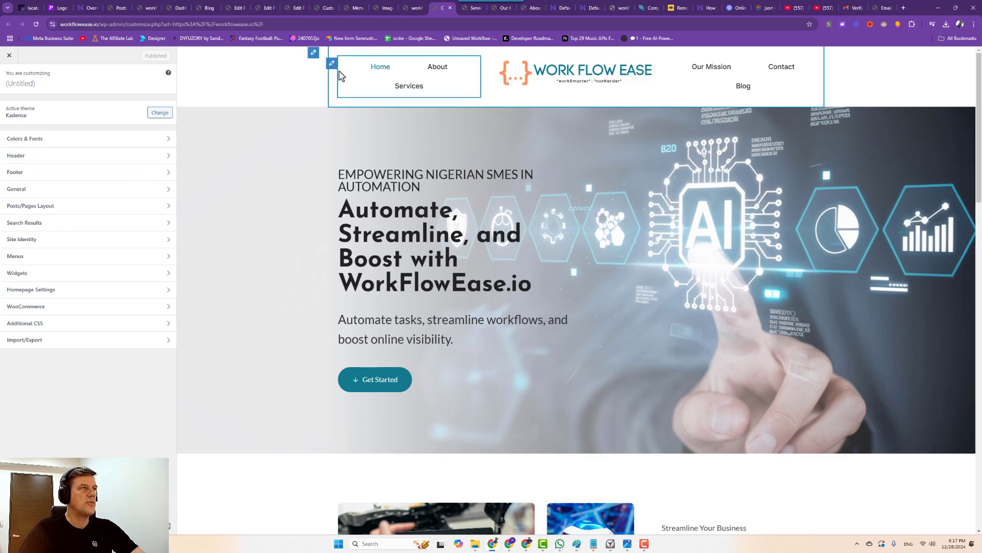
{"action": "left_click", "coordinate": [330, 60]}
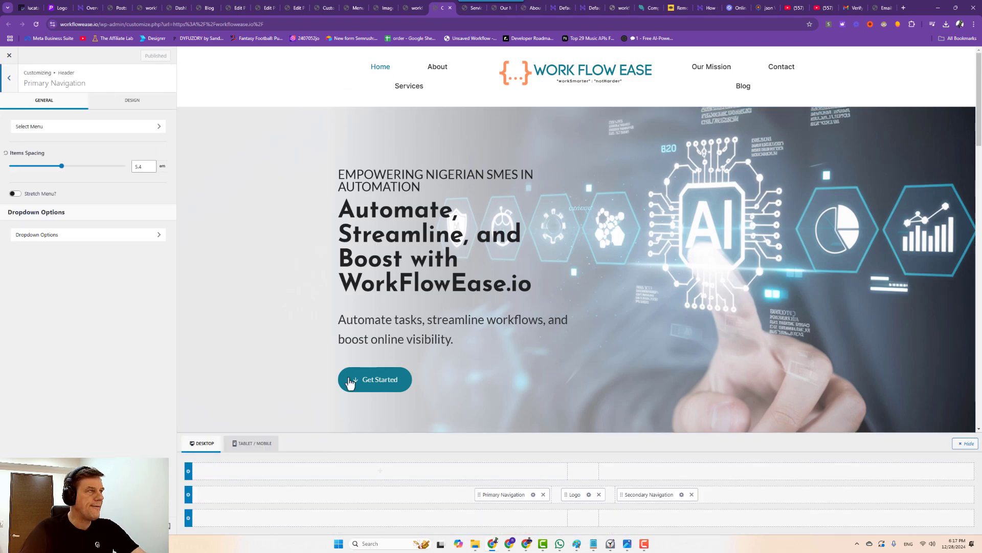
{"action": "mouse_move", "coordinate": [60, 167]}
{"action": "left_mouse_down"}
{"action": "mouse_move", "coordinate": [20, 169]}
{"action": "mouse_move", "coordinate": [44, 174]}
{"action": "left_mouse_up"}
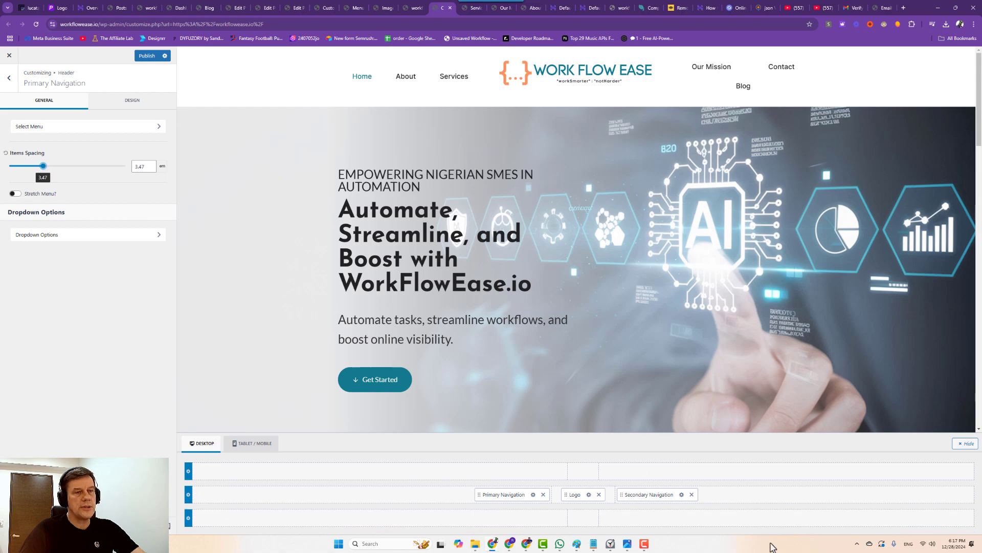
{"action": "left_click", "coordinate": [681, 495]}
{"action": "double_click", "coordinate": [143, 165]}
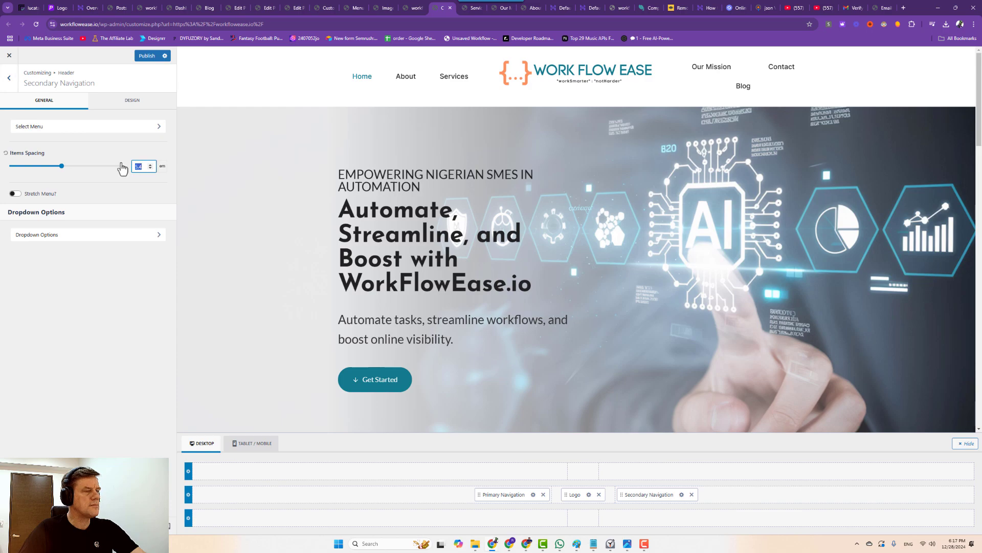
{"action": "type", "text": "3.7"}
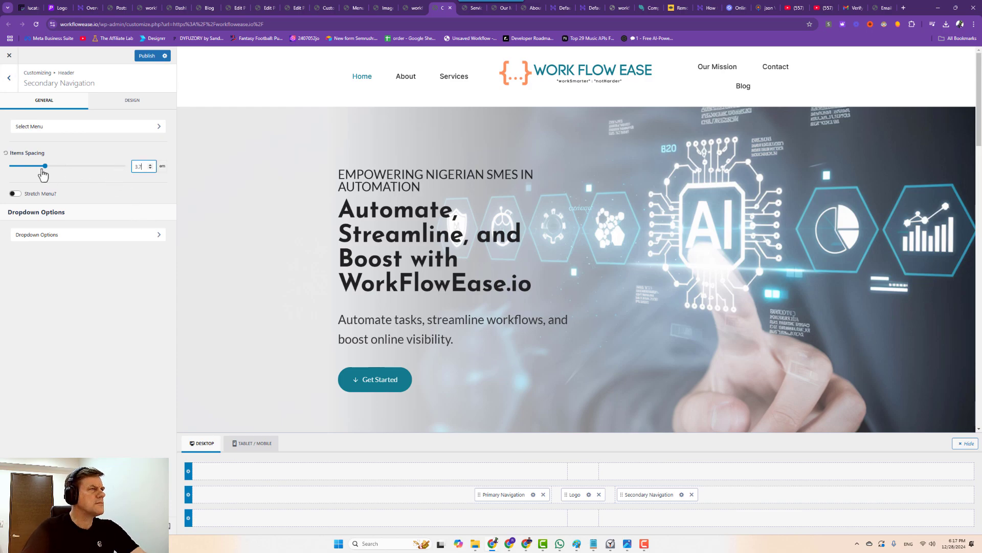
{"action": "left_click_drag", "start_coordinate": [45, 170], "coordinate": [38, 170]}
{"action": "left_click", "coordinate": [146, 56]}
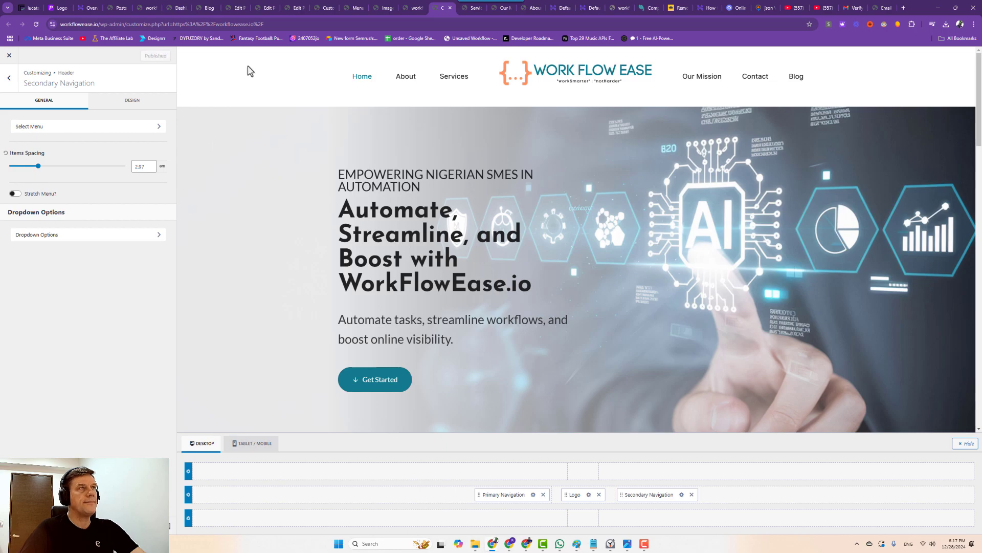
Scroll through the Services offerings, then the Our Mission page to its four-member team and footer.
{"action": "left_click", "coordinate": [487, 8]}
{"action": "scroll", "coordinate": [468, 286], "scroll_direction": "down", "scroll_amount": 10}
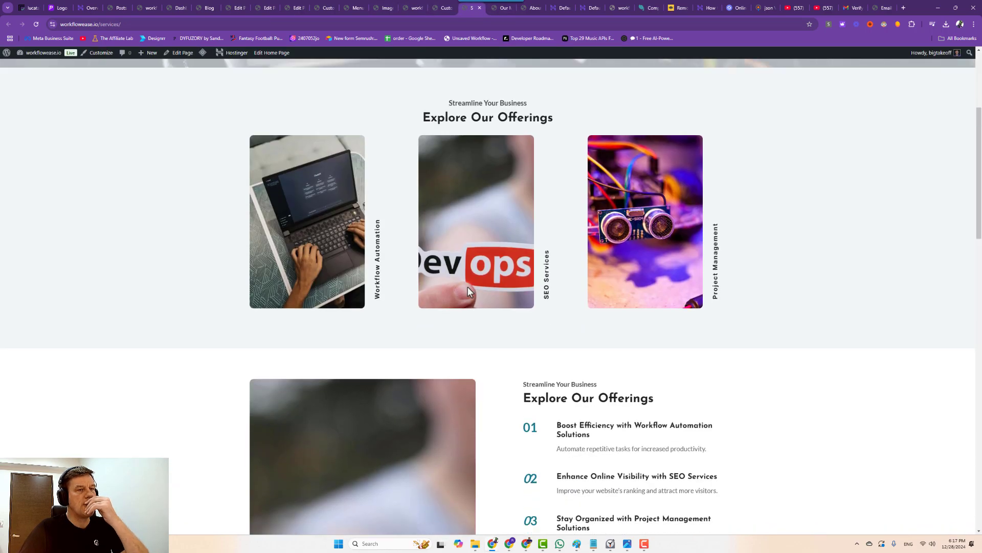
{"action": "scroll", "coordinate": [471, 283], "scroll_direction": "up", "scroll_amount": 2}
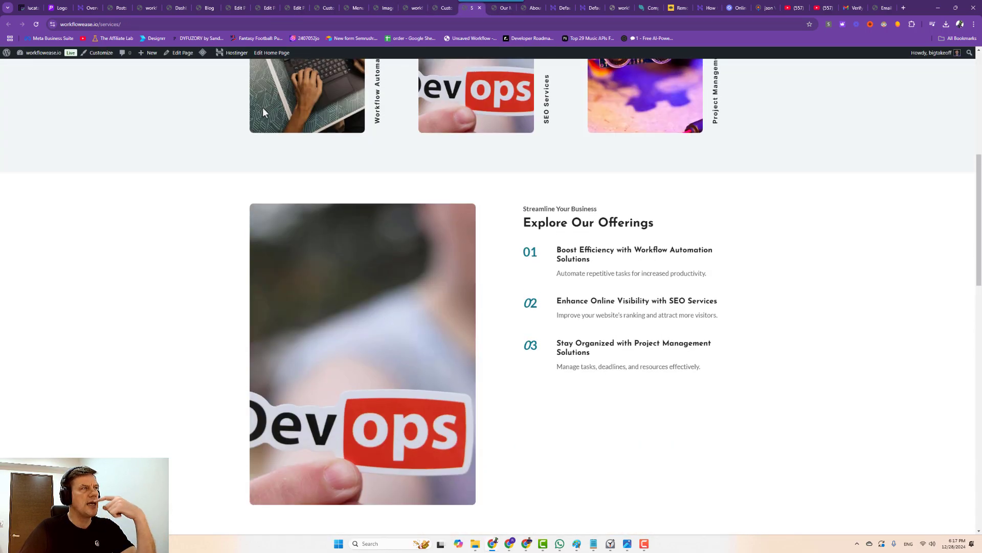
{"action": "scroll", "coordinate": [263, 108], "scroll_direction": "up", "scroll_amount": 4}
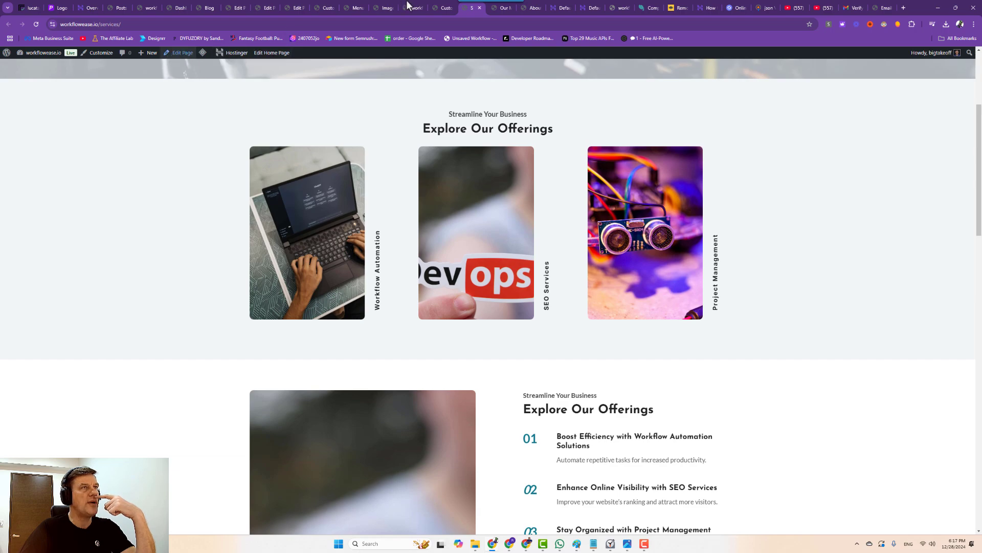
{"action": "left_click", "coordinate": [503, 9]}
{"action": "scroll", "coordinate": [490, 243], "scroll_direction": "down", "scroll_amount": 7}
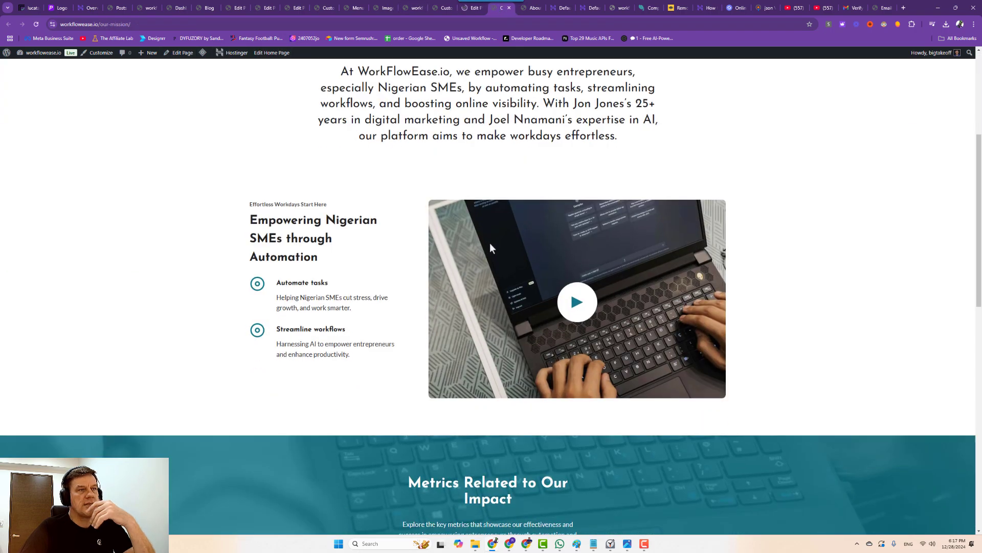
{"action": "scroll", "coordinate": [495, 243], "scroll_direction": "down", "scroll_amount": 8}
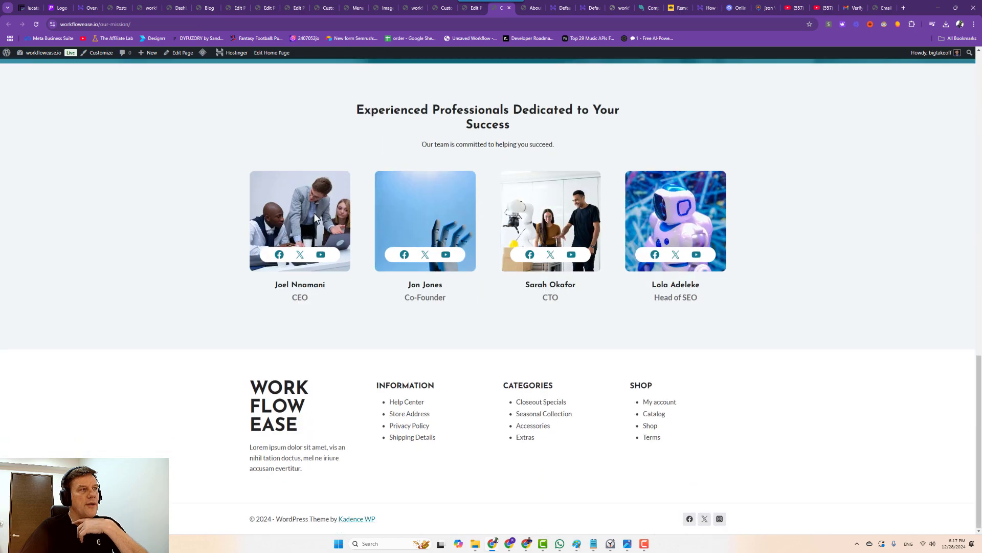
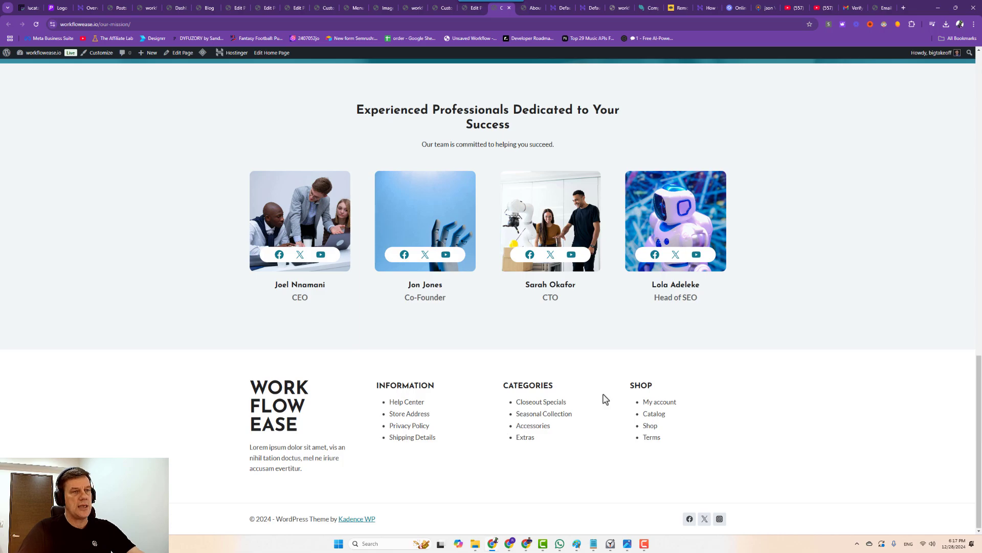
Glance over the live About page, then bring up the Services page editor at its offerings.
{"action": "left_click", "coordinate": [535, 11]}
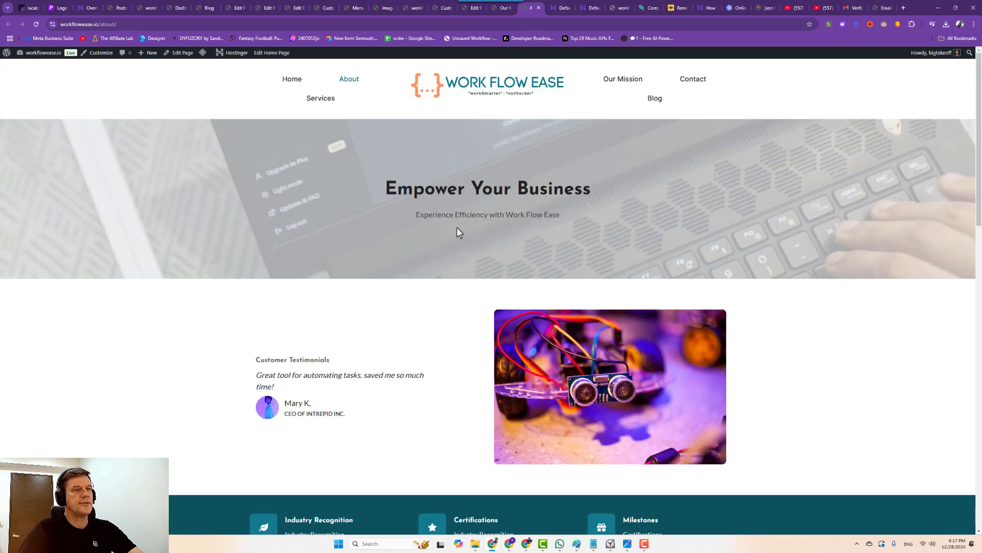
{"action": "scroll", "coordinate": [443, 232], "scroll_direction": "down", "scroll_amount": 15}
{"action": "scroll", "coordinate": [443, 192], "scroll_direction": "up", "scroll_amount": 4}
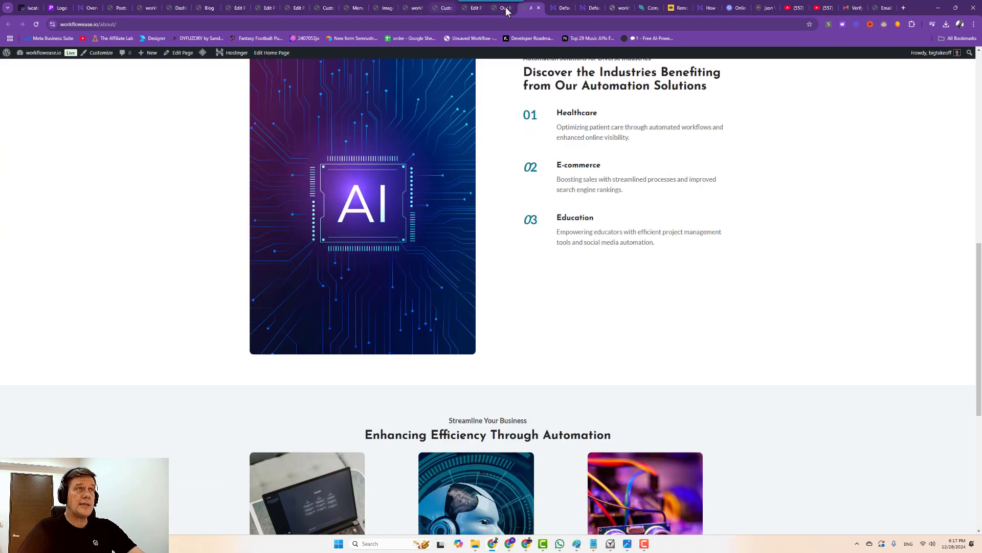
{"action": "left_click", "coordinate": [504, 8]}
{"action": "left_click", "coordinate": [464, 7]}
{"action": "scroll", "coordinate": [403, 300], "scroll_direction": "down", "scroll_amount": 5}
Select the Devops sticker image and browse its replacement options, closing the media library unused.
{"action": "scroll", "coordinate": [408, 299], "scroll_direction": "down", "scroll_amount": 5}
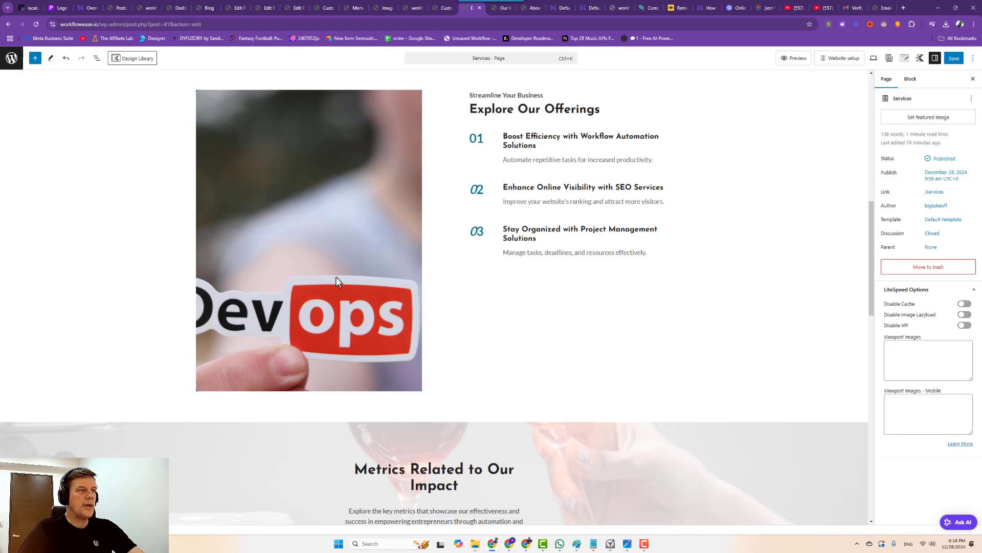
{"action": "left_click", "coordinate": [336, 278]}
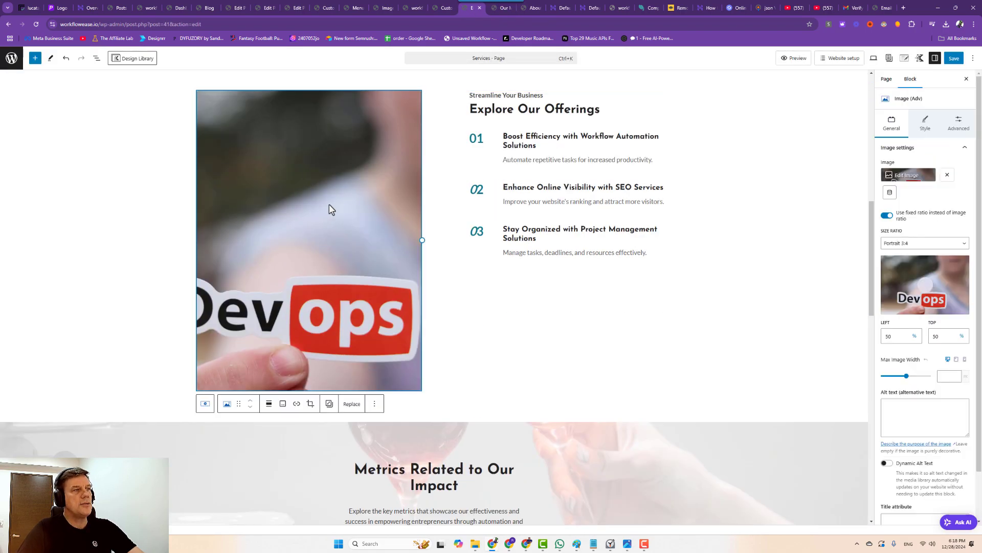
{"action": "scroll", "coordinate": [294, 344], "scroll_direction": "up", "scroll_amount": 4}
{"action": "scroll", "coordinate": [305, 389], "scroll_direction": "down", "scroll_amount": 3}
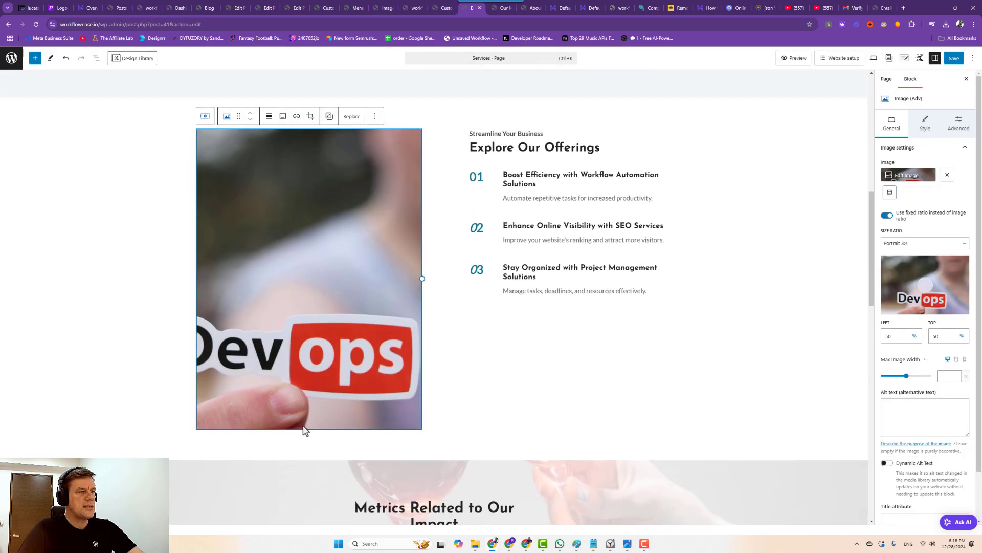
{"action": "left_click", "coordinate": [352, 116]}
{"action": "left_click", "coordinate": [361, 143]}
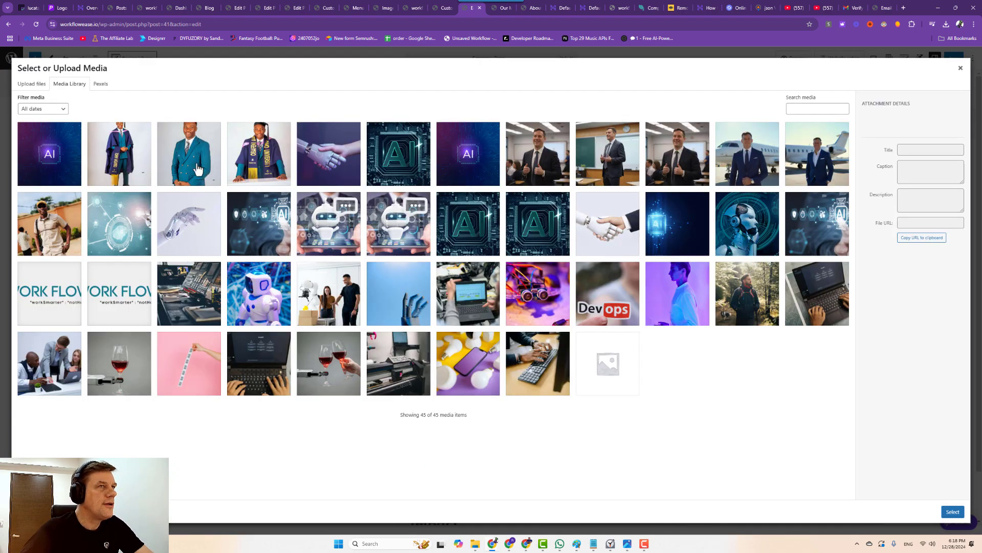
{"action": "left_click", "coordinate": [961, 68]}
{"action": "scroll", "coordinate": [502, 160], "scroll_direction": "up", "scroll_amount": 1}
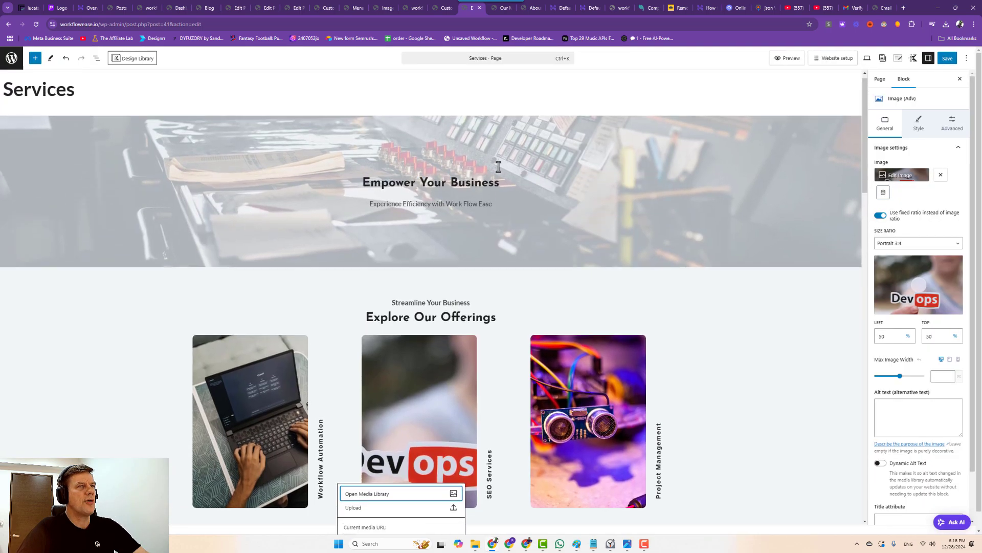
{"action": "scroll", "coordinate": [497, 164], "scroll_direction": "down", "scroll_amount": 9}
{"action": "left_click", "coordinate": [351, 234]}
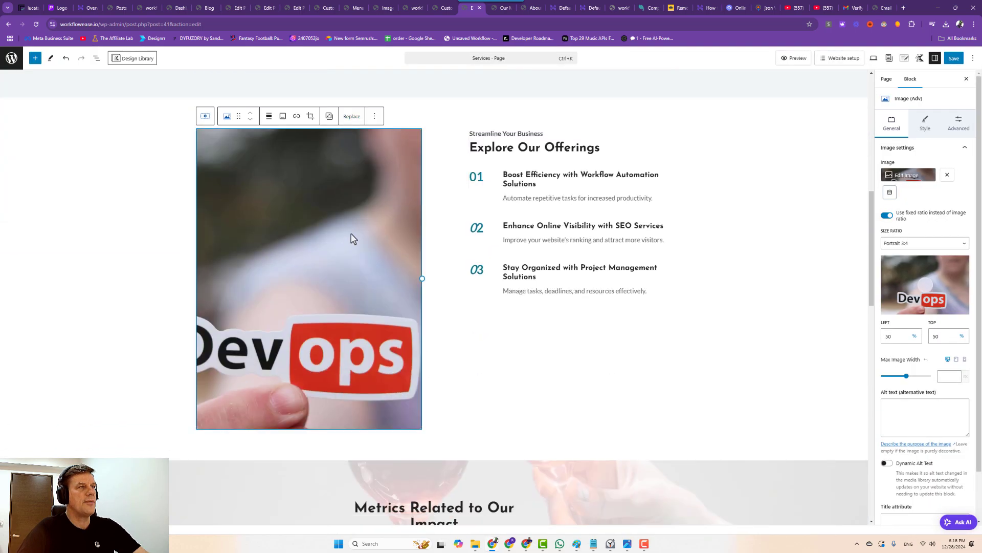
Replace the Devops image with the classroom presenter photo from the media library.
{"action": "left_click", "coordinate": [344, 123]}
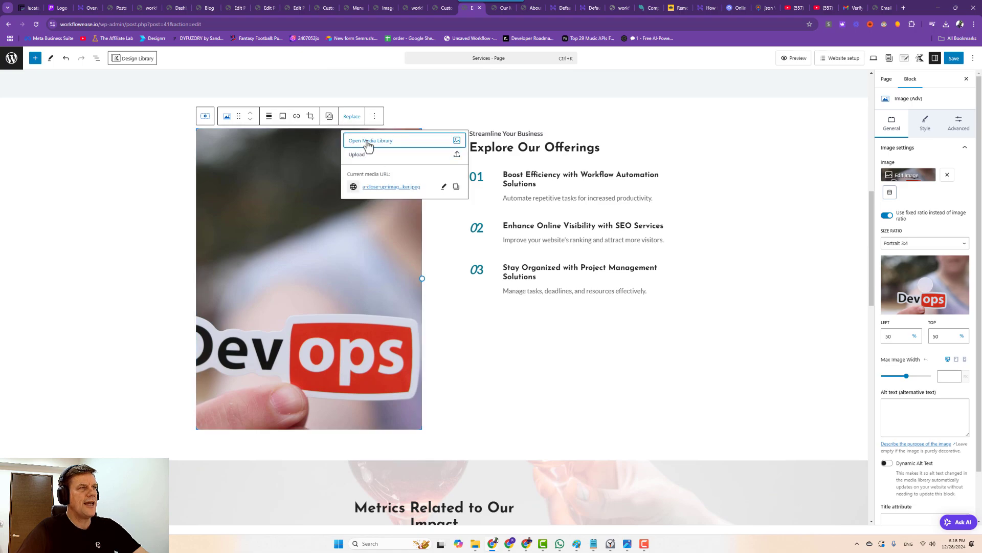
{"action": "left_click", "coordinate": [366, 146]}
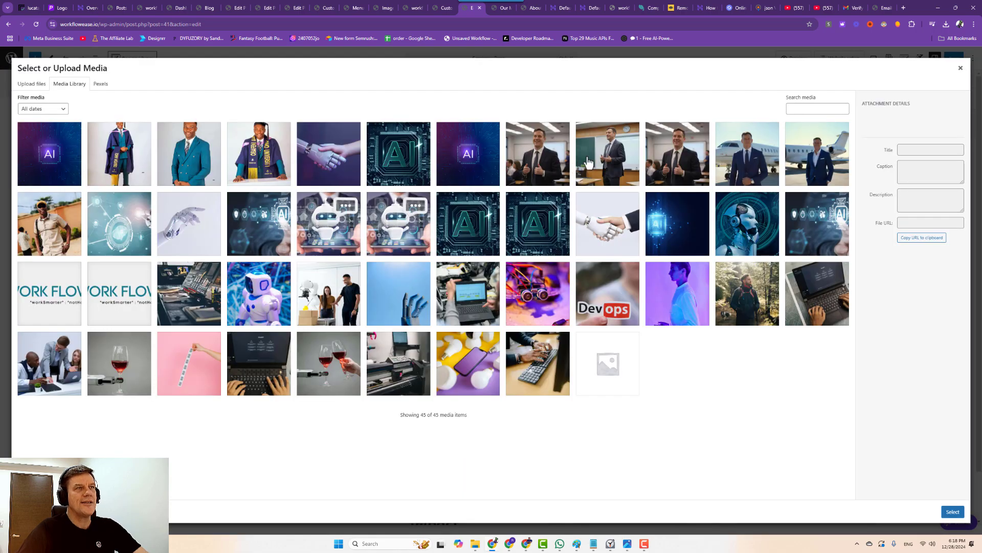
{"action": "left_click", "coordinate": [606, 161]}
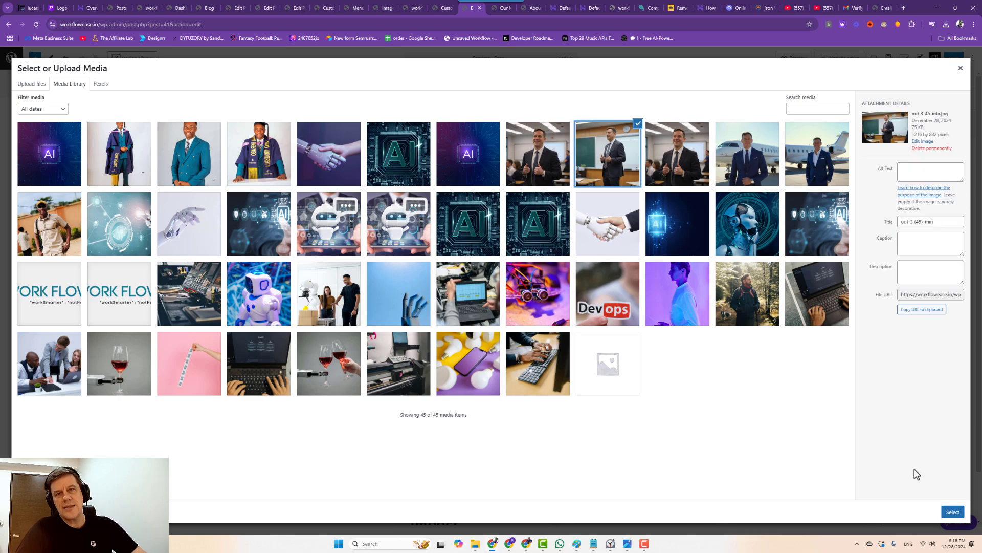
{"action": "left_click", "coordinate": [952, 512]}
{"action": "scroll", "coordinate": [486, 393], "scroll_direction": "down", "scroll_amount": 3}
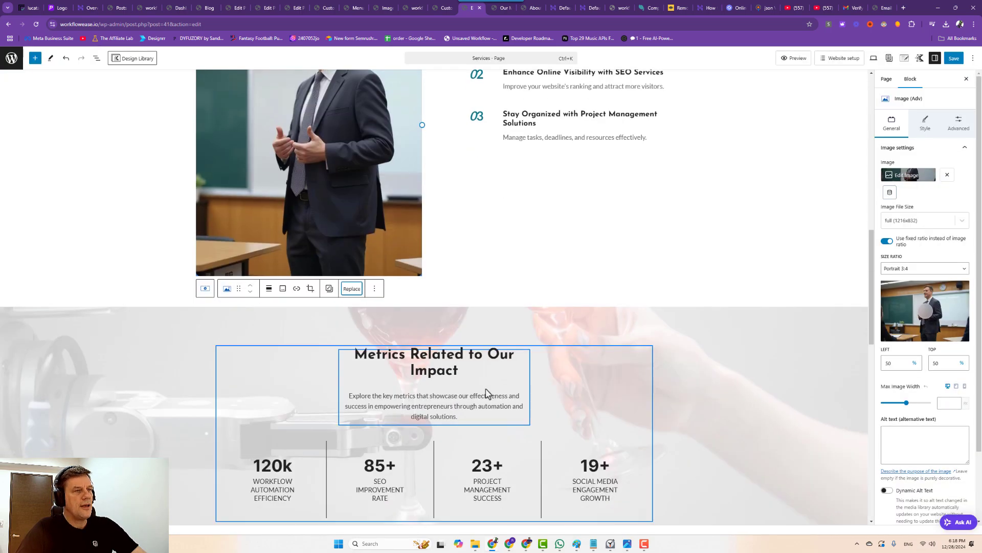
{"action": "scroll", "coordinate": [486, 393], "scroll_direction": "down", "scroll_amount": 5}
{"action": "scroll", "coordinate": [500, 390], "scroll_direction": "up", "scroll_amount": 1}
{"action": "scroll", "coordinate": [504, 377], "scroll_direction": "down", "scroll_amount": 1}
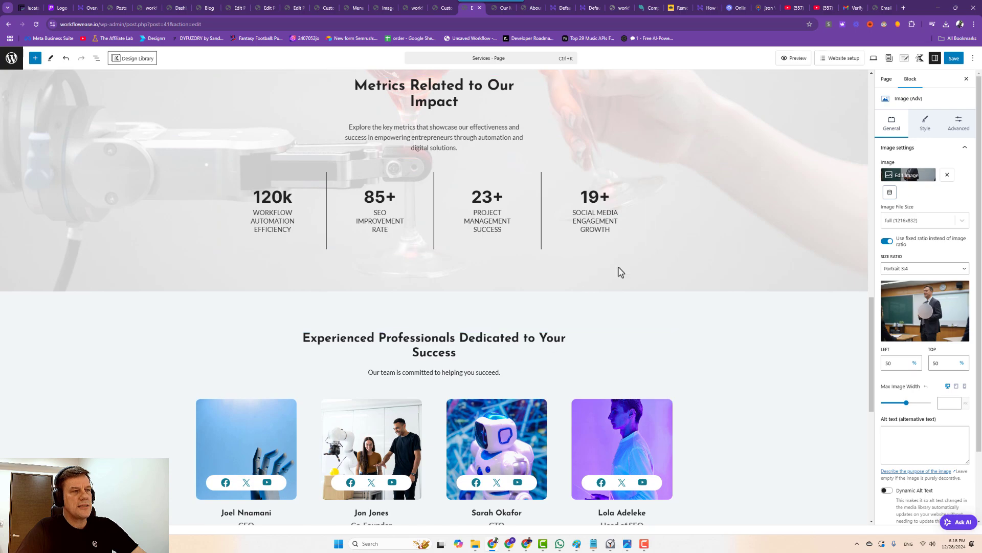
{"action": "scroll", "coordinate": [496, 377], "scroll_direction": "down", "scroll_amount": 3}
Give the CEO team card the teal-suit man photo, after abandoning a Co-Founder upload.
{"action": "left_click", "coordinate": [352, 242]}
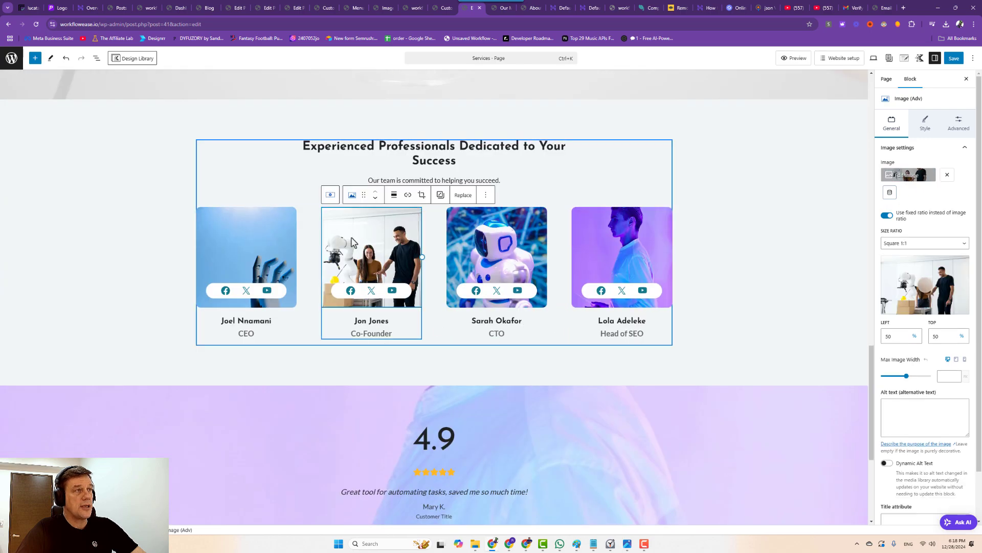
{"action": "left_click", "coordinate": [463, 194]}
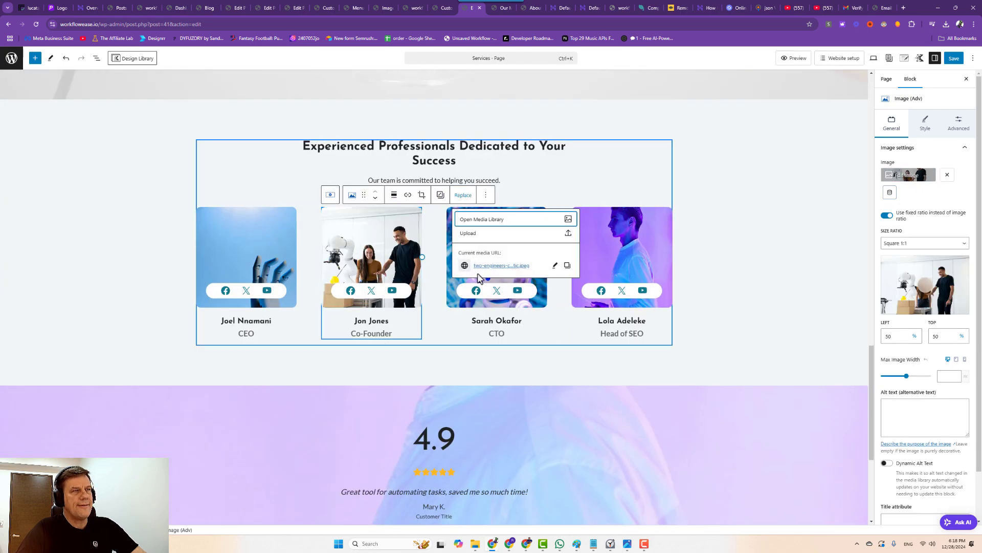
{"action": "left_click", "coordinate": [470, 234]}
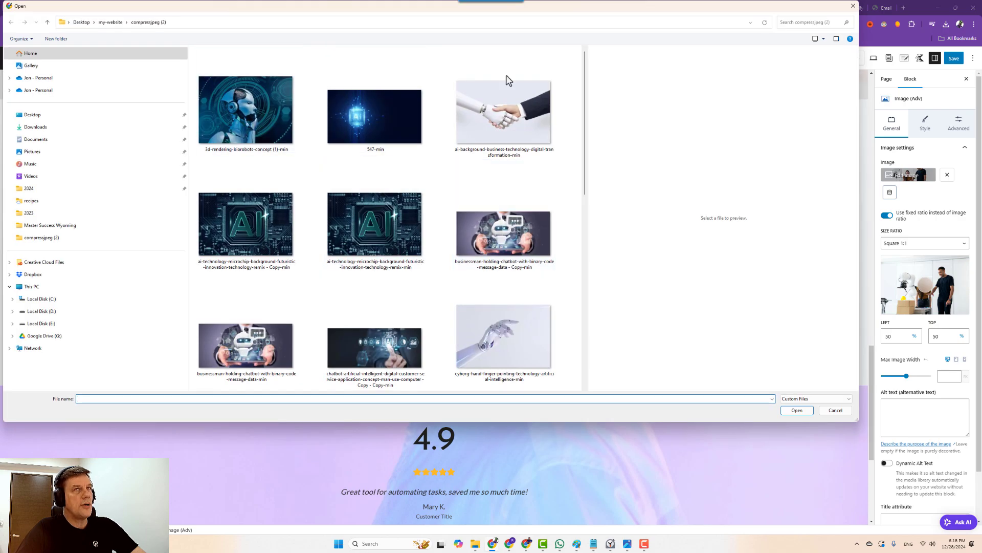
{"action": "left_click", "coordinate": [853, 5]}
{"action": "left_click", "coordinate": [267, 238]}
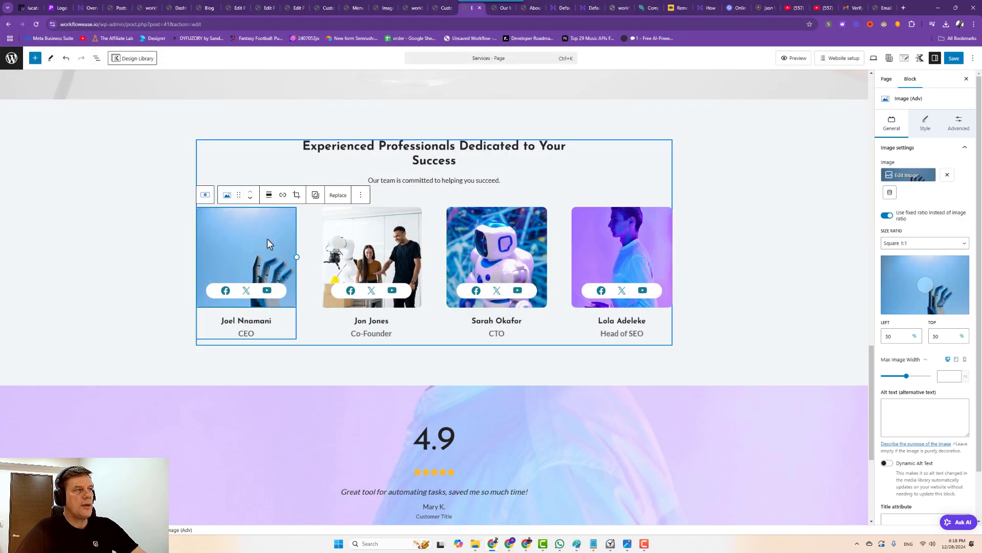
{"action": "left_click", "coordinate": [325, 194]}
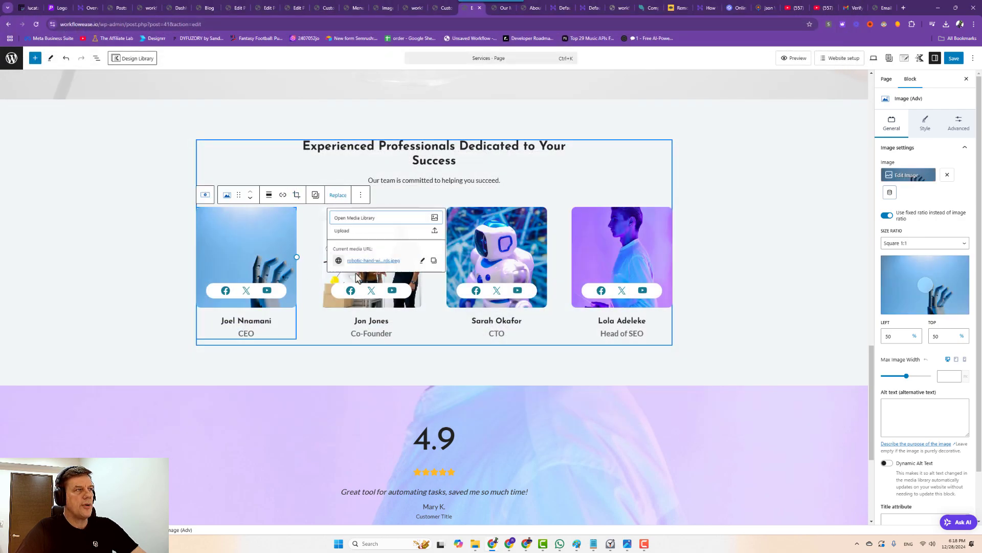
{"action": "left_click", "coordinate": [343, 226]}
{"action": "left_click", "coordinate": [190, 158]}
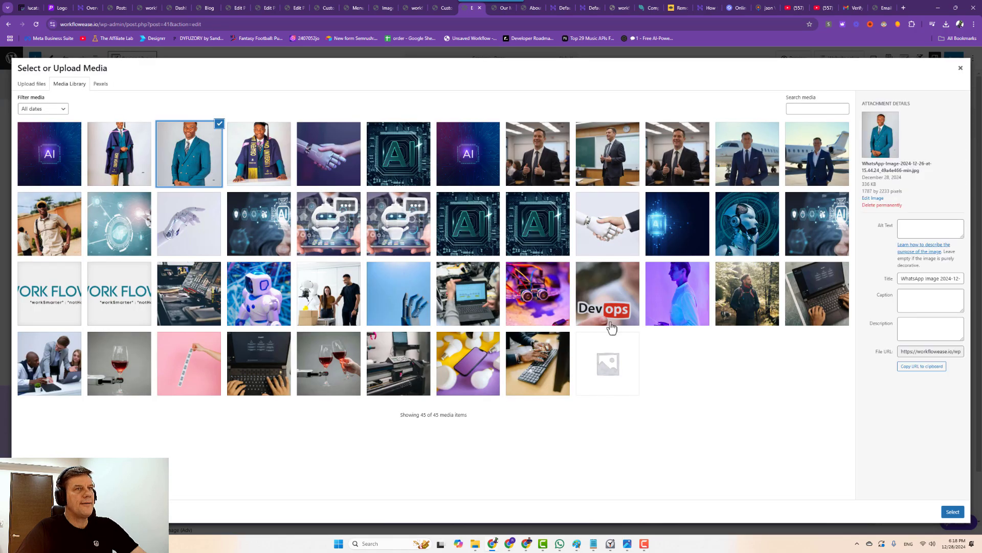
{"action": "left_click", "coordinate": [953, 512]}
Give the Co-Founder card the thumbs-up businessman photo and save the Services page.
{"action": "left_click", "coordinate": [368, 238]}
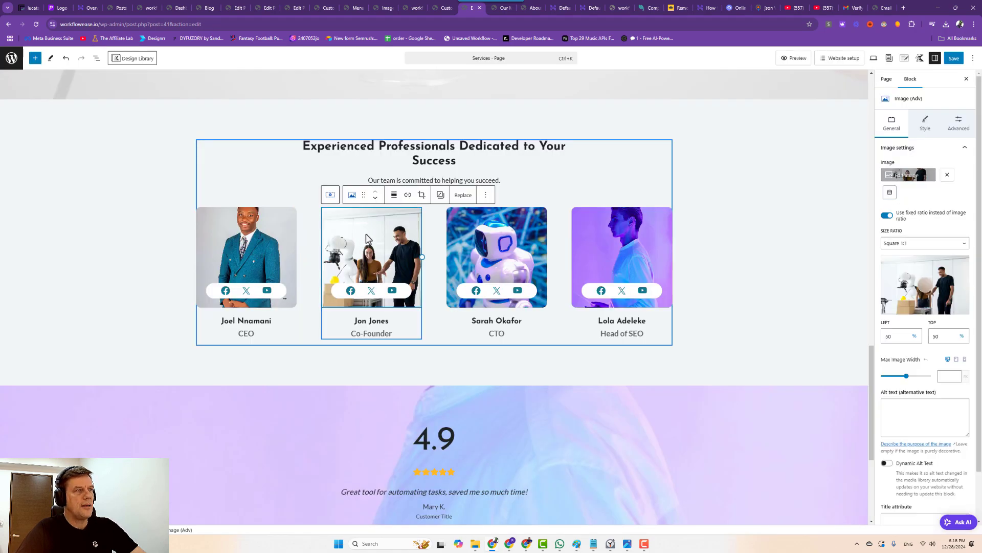
{"action": "left_click", "coordinate": [463, 195]}
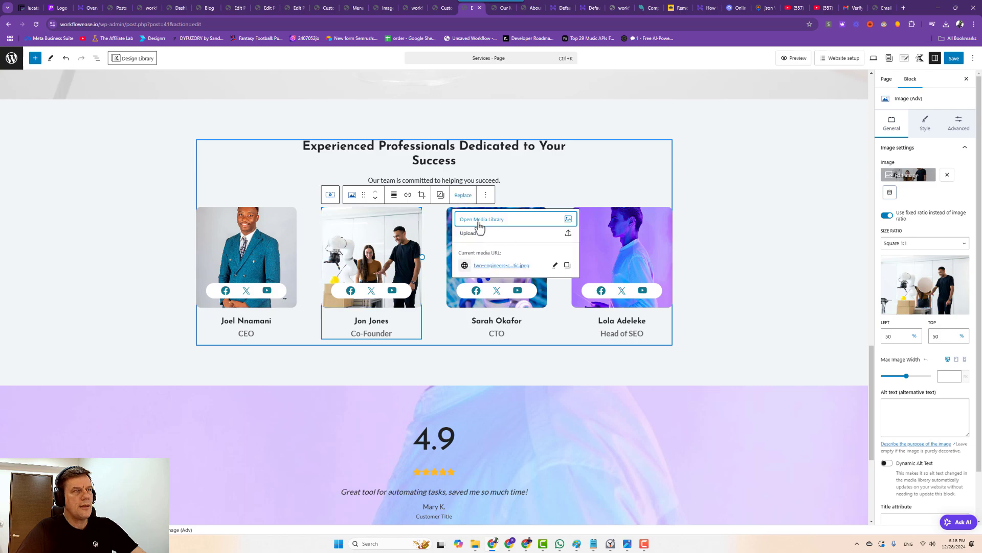
{"action": "left_click", "coordinate": [479, 226]}
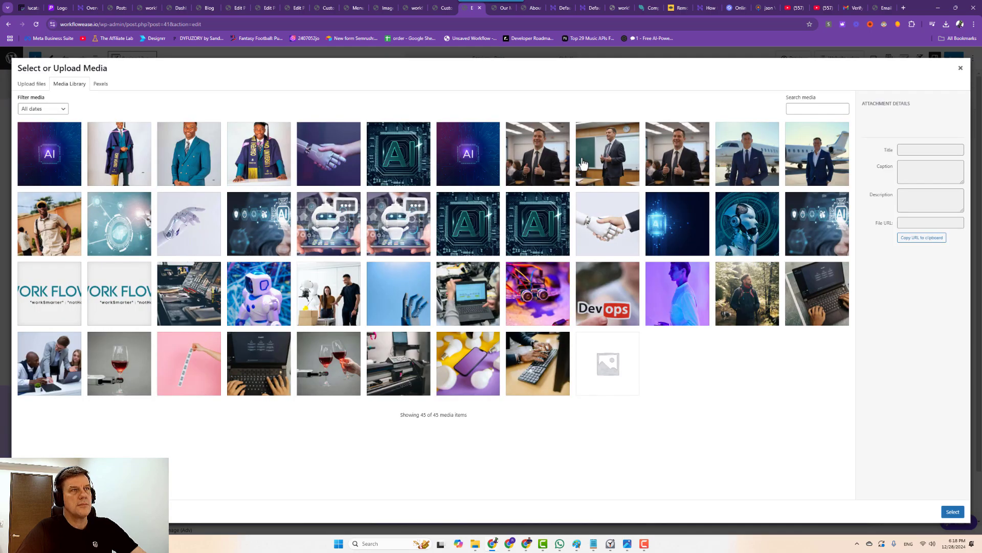
{"action": "left_click", "coordinate": [527, 162]}
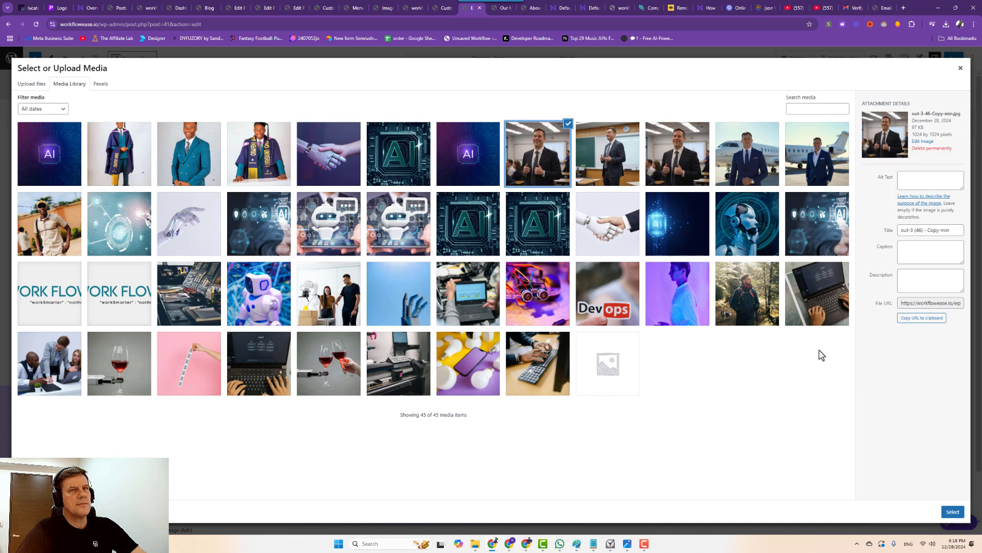
{"action": "left_click", "coordinate": [953, 511]}
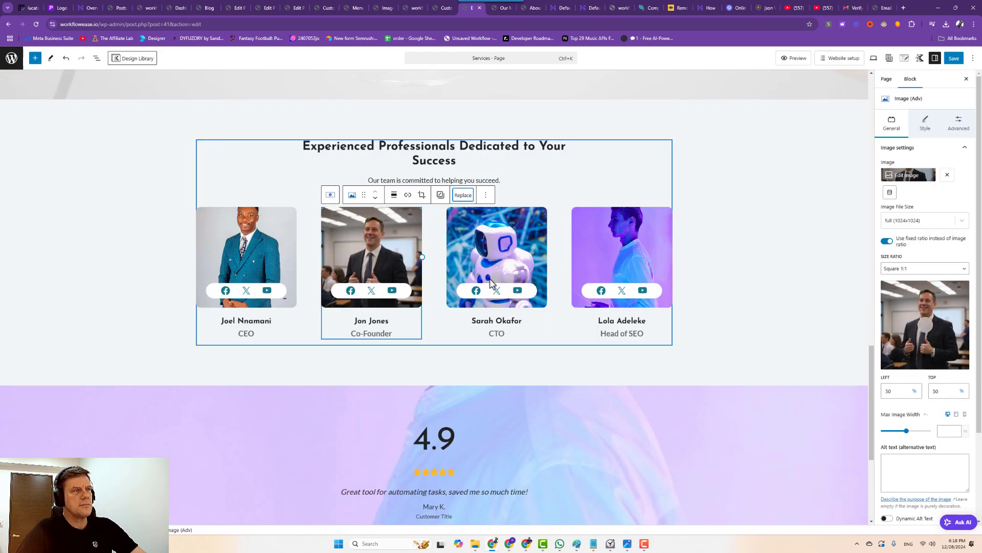
{"action": "left_click", "coordinate": [501, 265]}
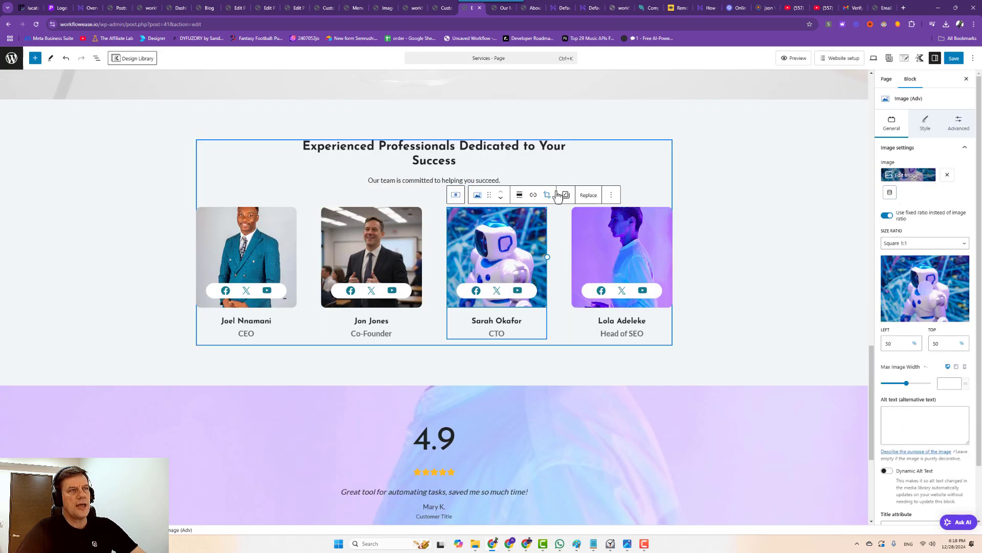
{"action": "left_click", "coordinate": [955, 59]}
{"action": "scroll", "coordinate": [604, 284], "scroll_direction": "up", "scroll_amount": 20}
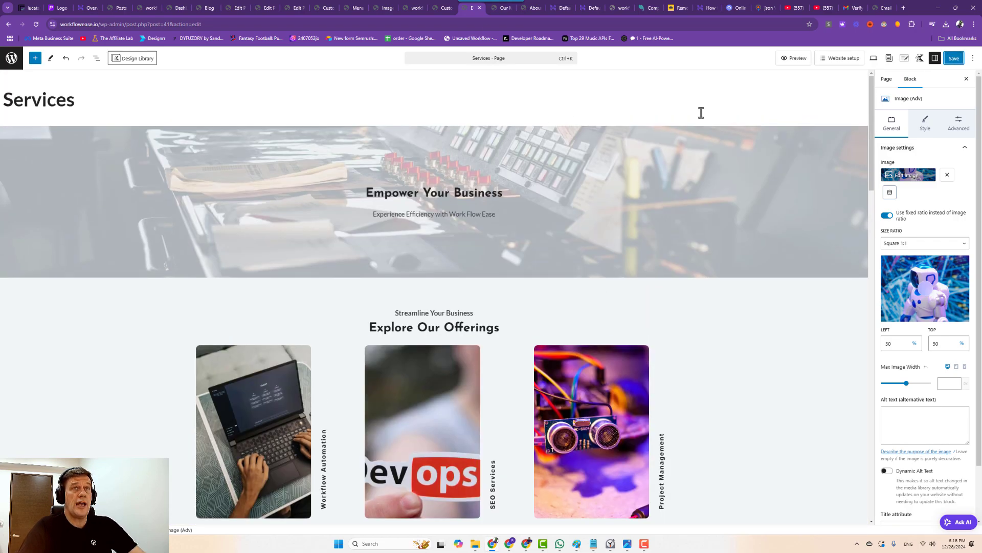
Scroll through the live Our Mission page.
{"action": "left_click", "coordinate": [506, 8]}
{"action": "scroll", "coordinate": [483, 104], "scroll_direction": "up", "scroll_amount": 20}
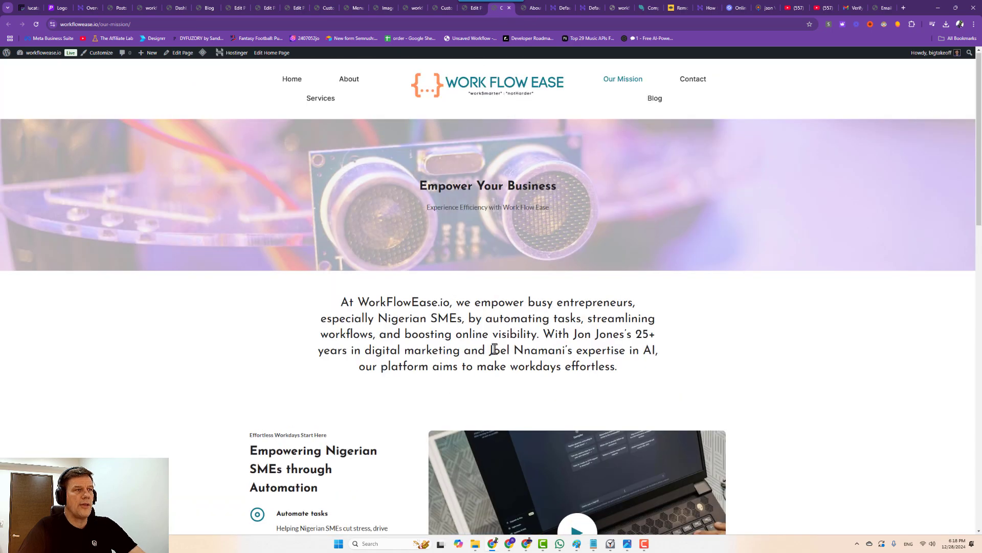
{"action": "scroll", "coordinate": [498, 315], "scroll_direction": "down", "scroll_amount": 1}
{"action": "scroll", "coordinate": [508, 283], "scroll_direction": "down", "scroll_amount": 2}
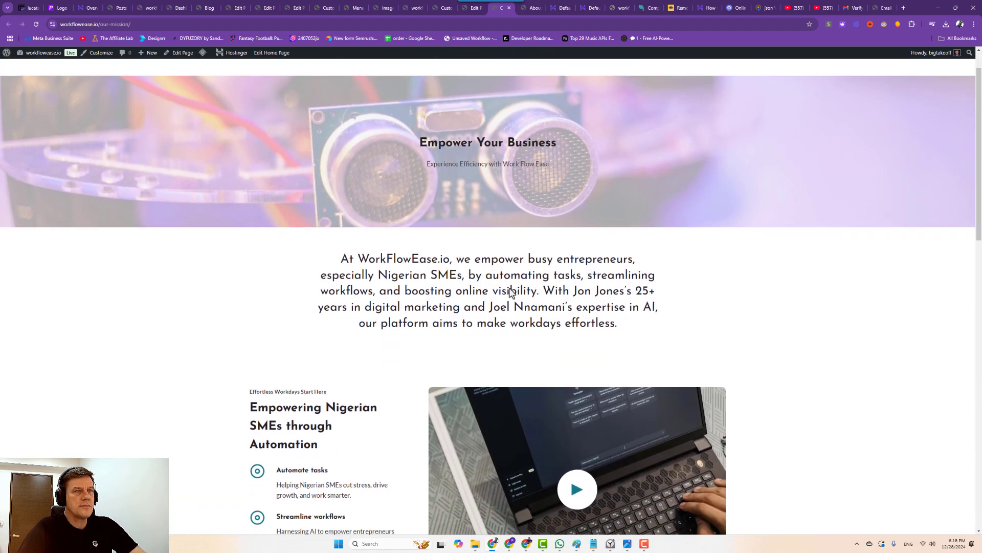
{"action": "scroll", "coordinate": [452, 257], "scroll_direction": "down", "scroll_amount": 3}
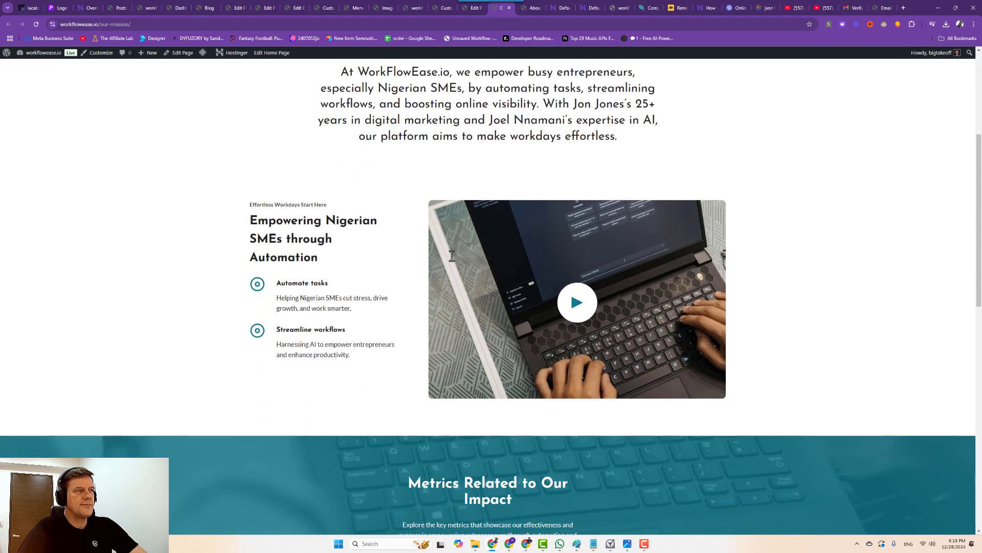
{"action": "scroll", "coordinate": [451, 257], "scroll_direction": "down", "scroll_amount": 5}
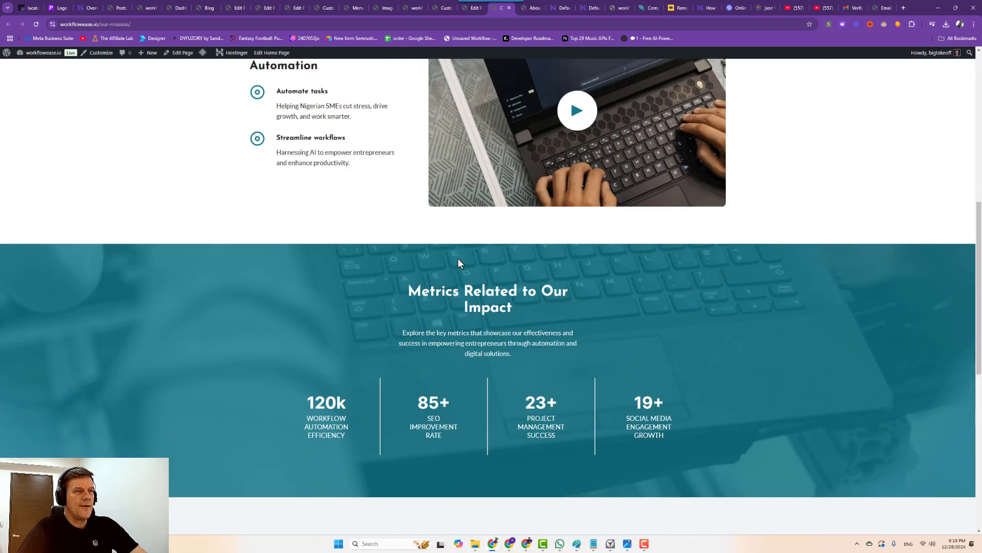
{"action": "scroll", "coordinate": [459, 258], "scroll_direction": "up", "scroll_amount": 10}
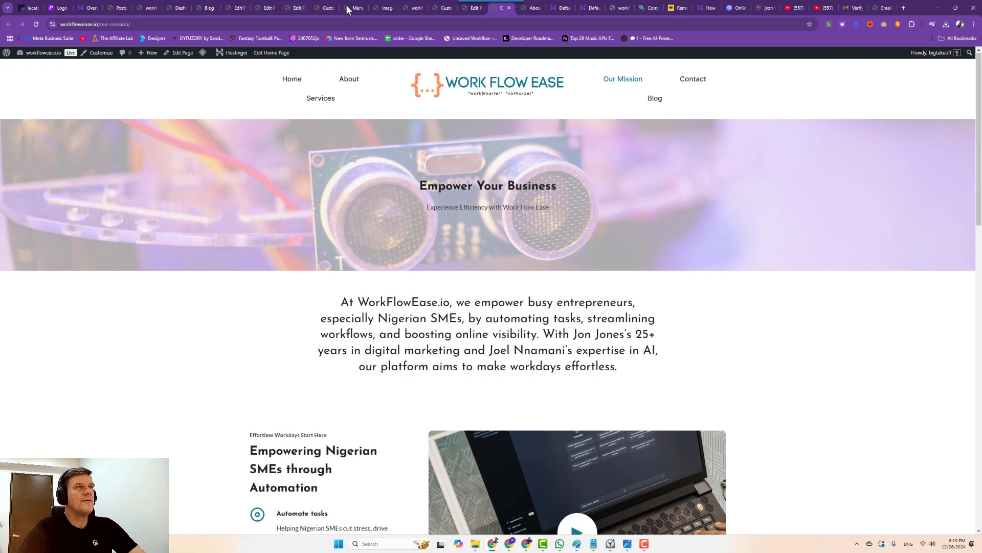
Switch over to the Customizer's header Site Identity settings.
{"action": "left_click", "coordinate": [470, 7]}
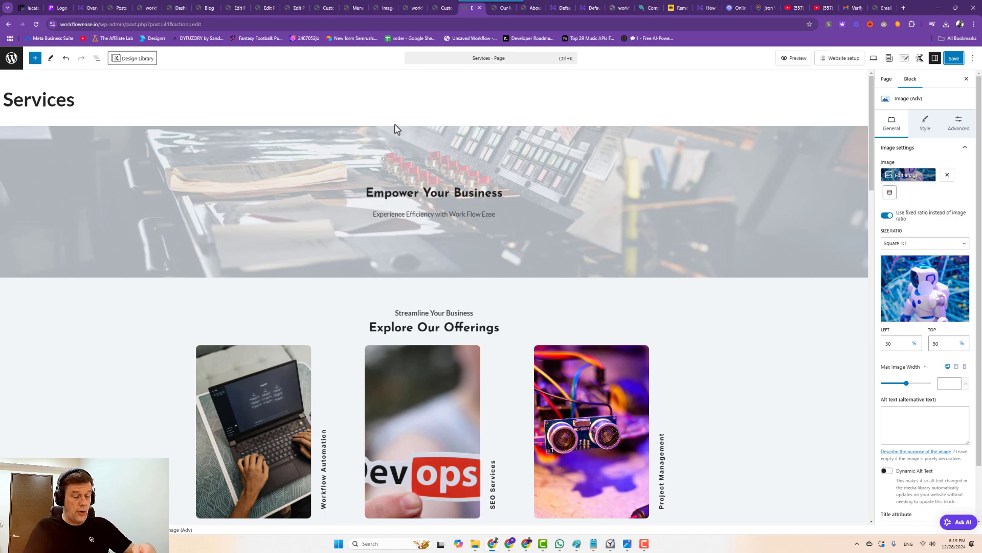
{"action": "left_click", "coordinate": [385, 8]}
{"action": "left_click", "coordinate": [365, 7]}
{"action": "left_click", "coordinate": [326, 7]}
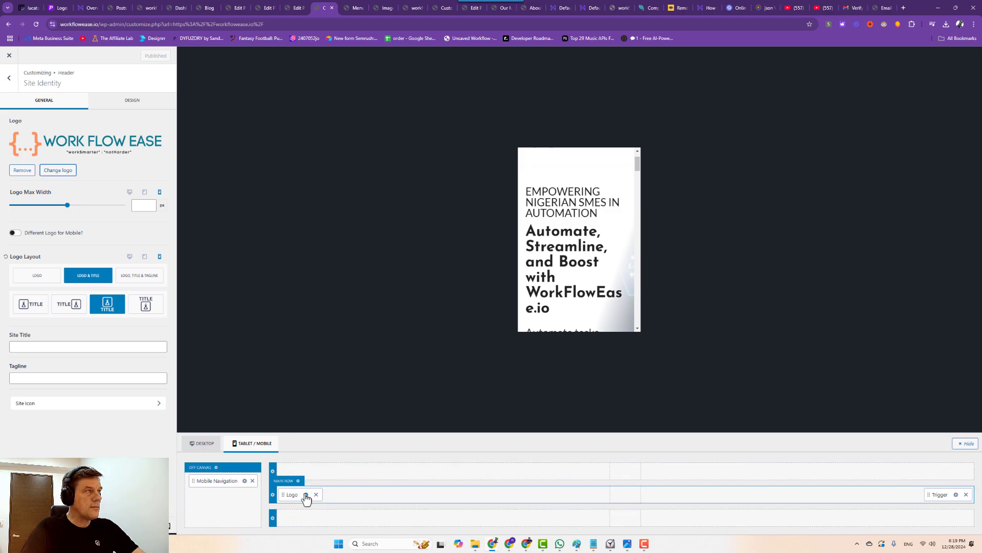
Set the header Logo Max Width to 343 px and choose the logo-only layout.
{"action": "left_click_drag", "start_coordinate": [67, 205], "coordinate": [58, 205]}
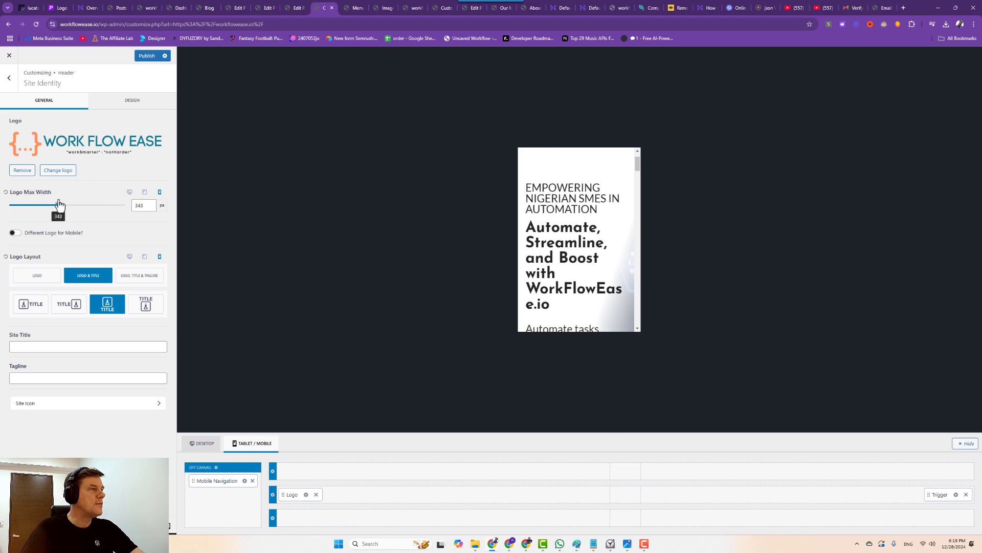
{"action": "left_click", "coordinate": [31, 279]}
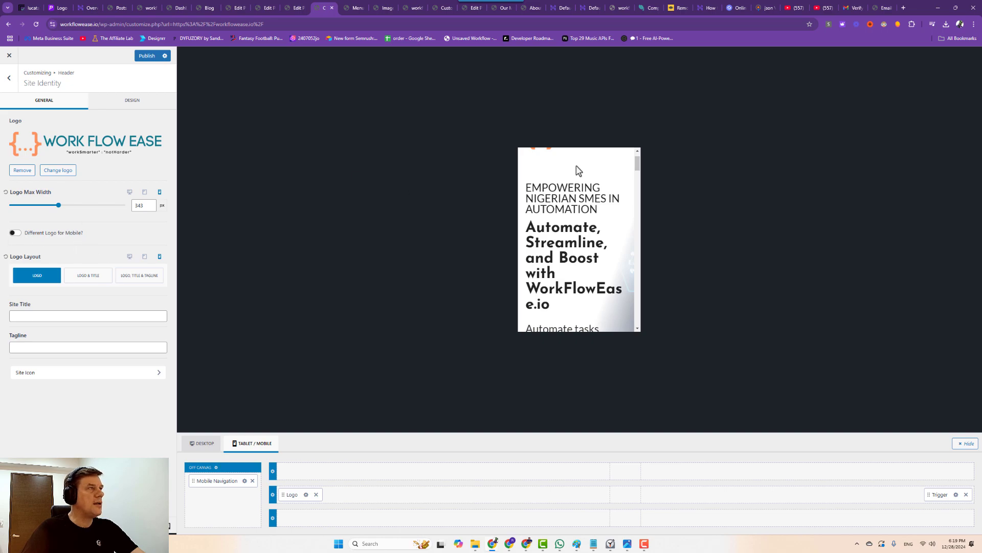
{"action": "scroll", "coordinate": [599, 176], "scroll_direction": "up", "scroll_amount": 1}
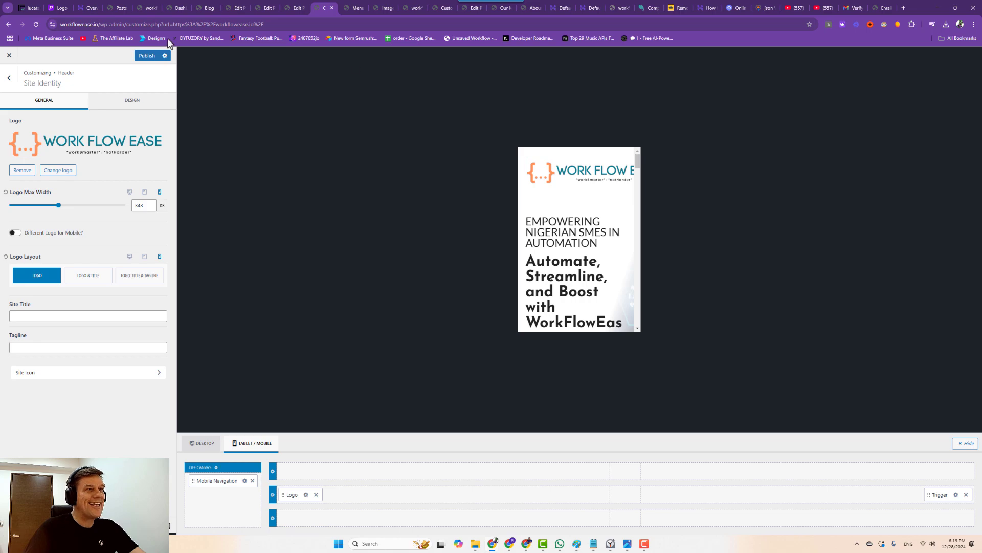
Reduce the Home hero row's top padding to Large and save the page.
{"action": "left_click", "coordinate": [293, 7]}
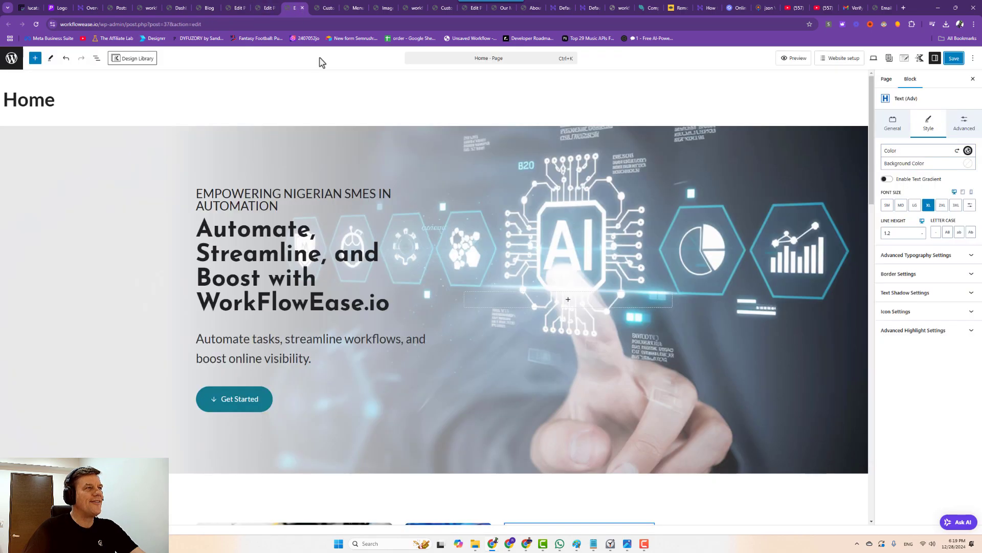
{"action": "left_click", "coordinate": [666, 136]}
{"action": "left_click_drag", "start_coordinate": [652, 167], "coordinate": [657, 126]}
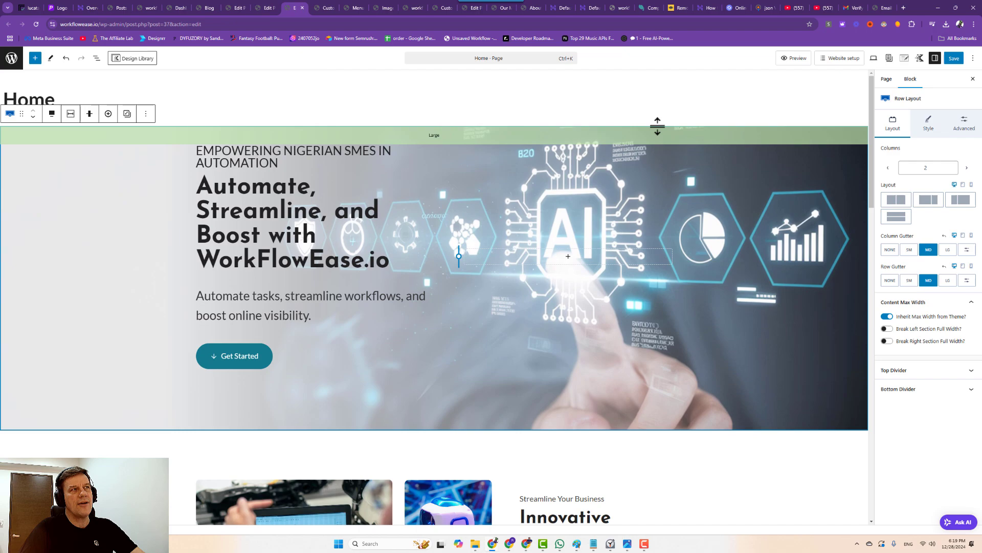
{"action": "left_click", "coordinate": [954, 57]}
In Mobile preview, cut the hero row's top padding to X Small and save.
{"action": "left_click", "coordinate": [865, 58]}
{"action": "left_click", "coordinate": [831, 107]}
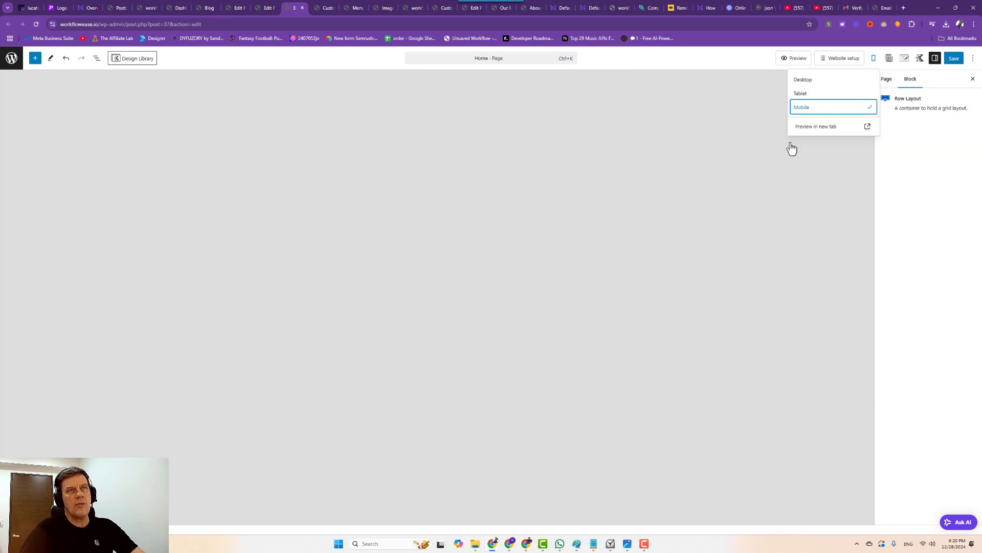
{"action": "scroll", "coordinate": [478, 123], "scroll_direction": "up", "scroll_amount": 1}
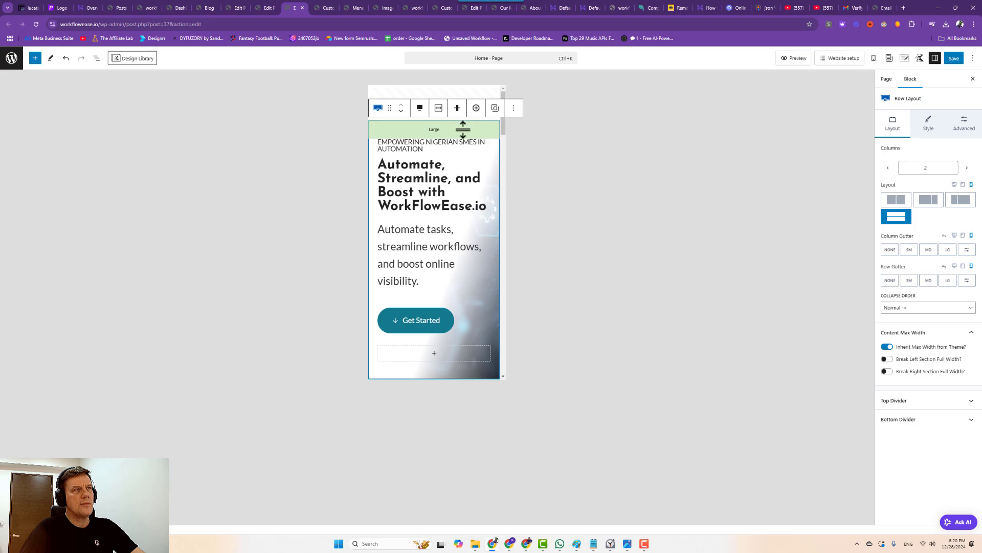
{"action": "left_click_drag", "start_coordinate": [462, 130], "coordinate": [477, 121]}
{"action": "left_click", "coordinate": [955, 57]}
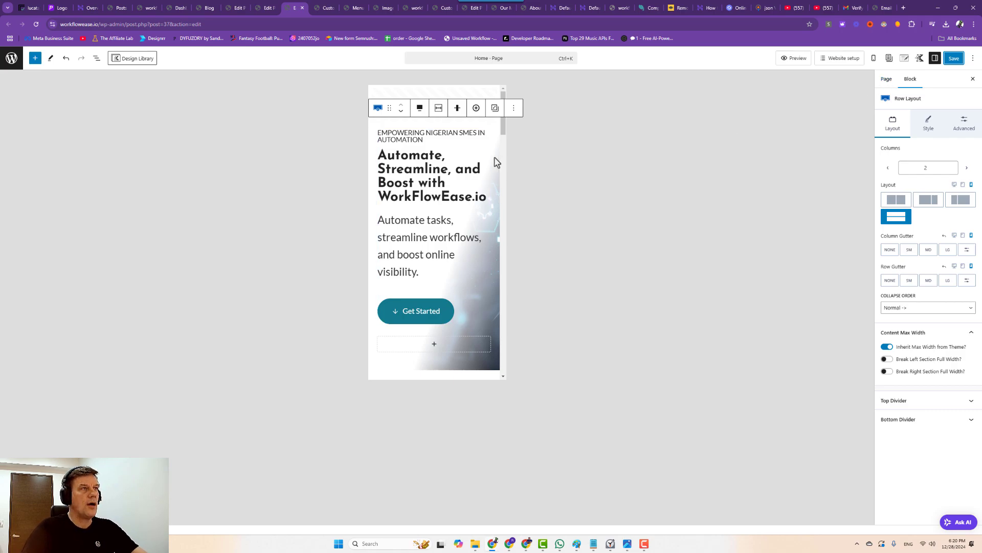
{"action": "left_click_drag", "start_coordinate": [486, 125], "coordinate": [495, 110]}
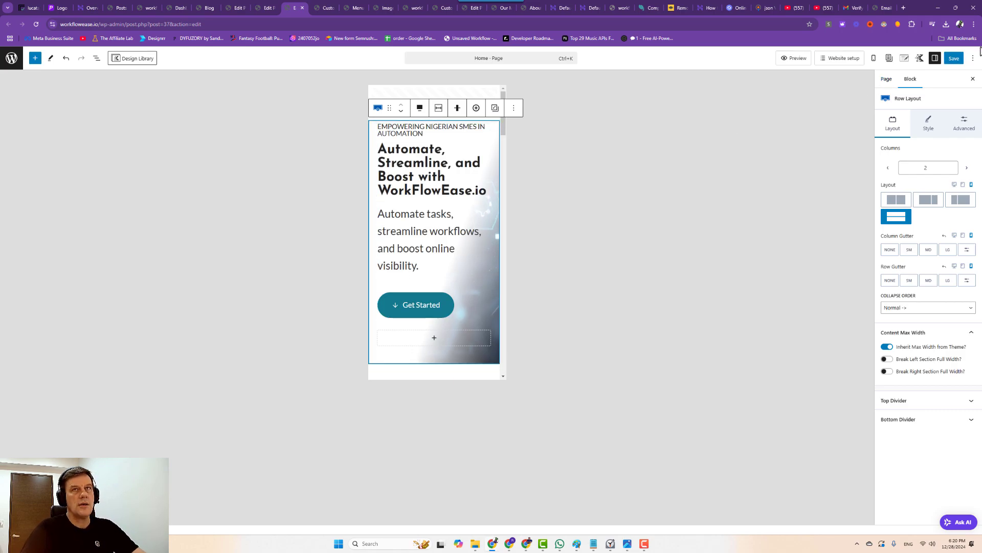
{"action": "left_click", "coordinate": [954, 58]}
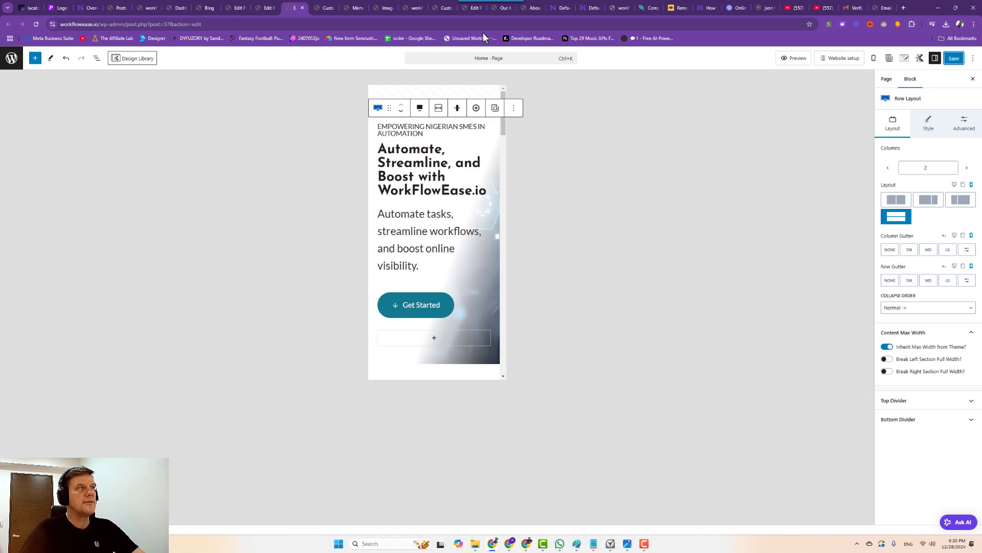
{"action": "left_click", "coordinate": [267, 8]}
{"action": "left_click", "coordinate": [297, 9]}
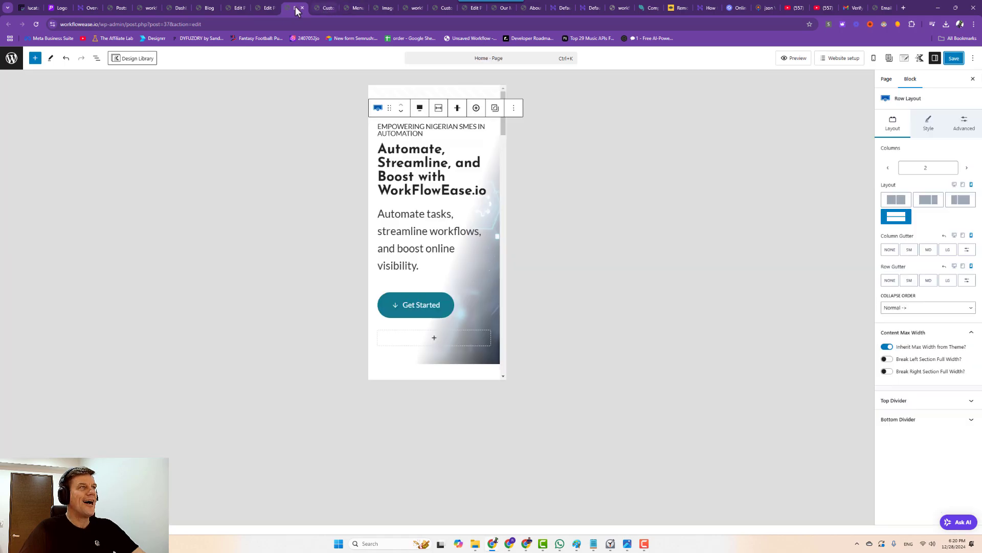
Open the Customizer's Mobile Navigation settings with the mobile preview reloaded.
{"action": "left_click", "coordinate": [322, 9]}
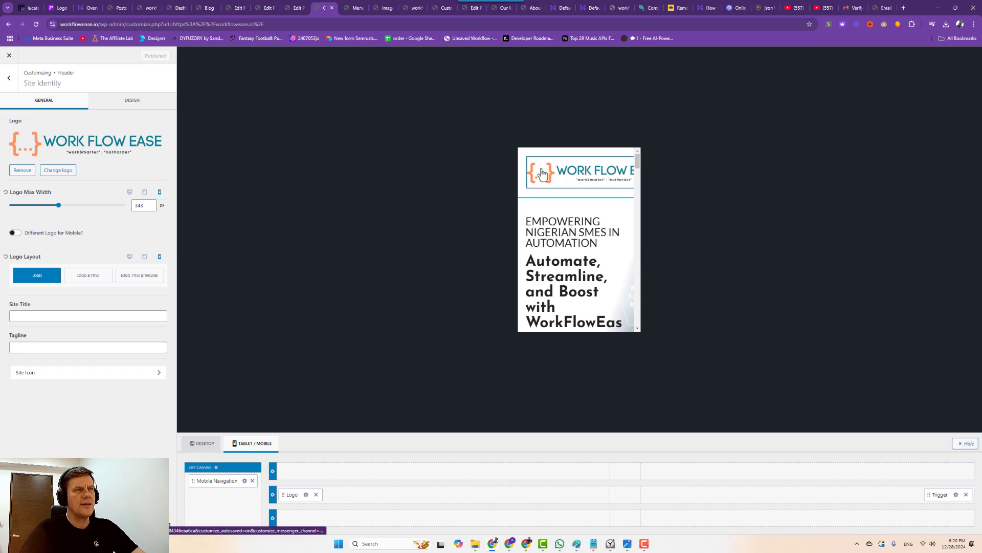
{"action": "left_click", "coordinate": [533, 162]}
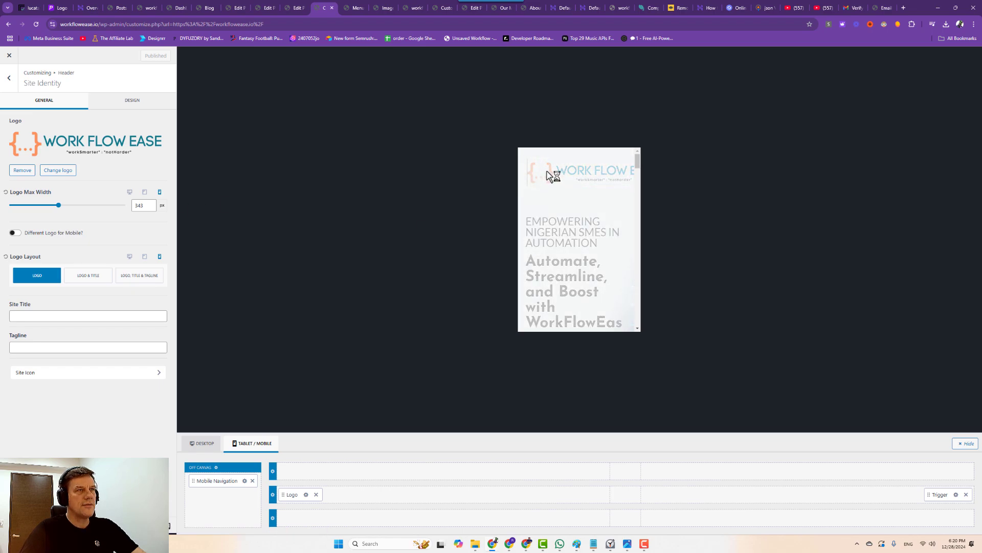
{"action": "left_click", "coordinate": [244, 480]}
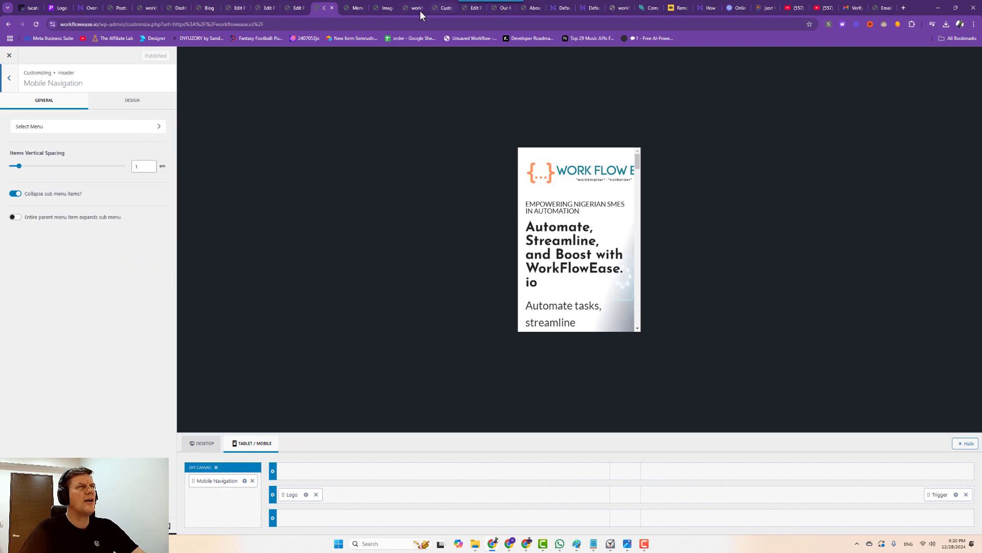
On the Menus screen, assign the Right Menu to Mobile and open the new-menu form.
{"action": "left_click", "coordinate": [358, 8]}
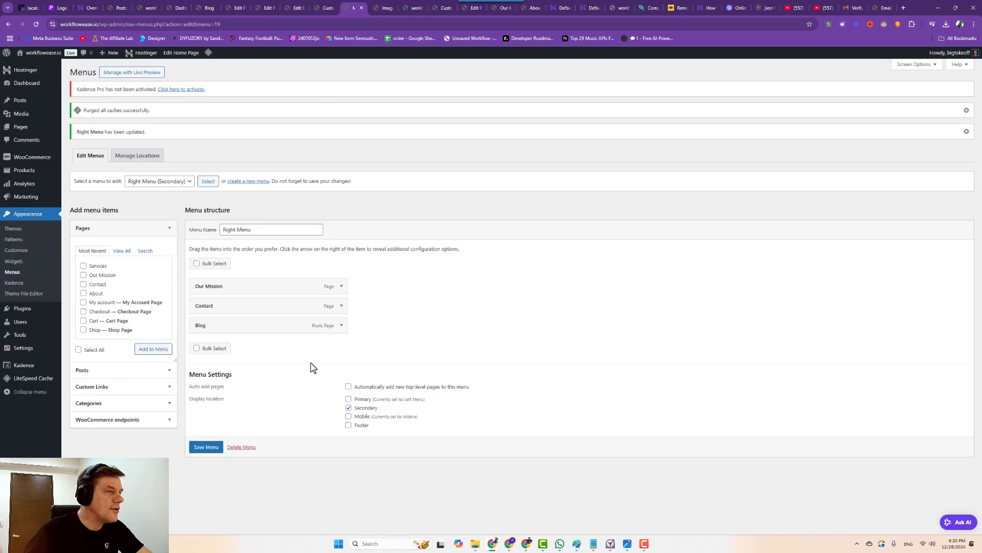
{"action": "left_click", "coordinate": [349, 417]}
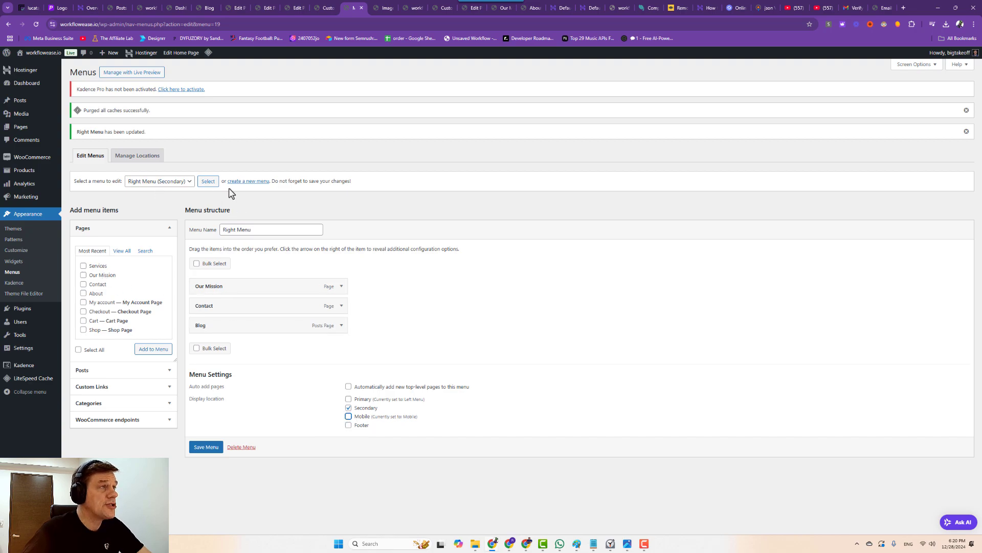
{"action": "left_click", "coordinate": [245, 184]}
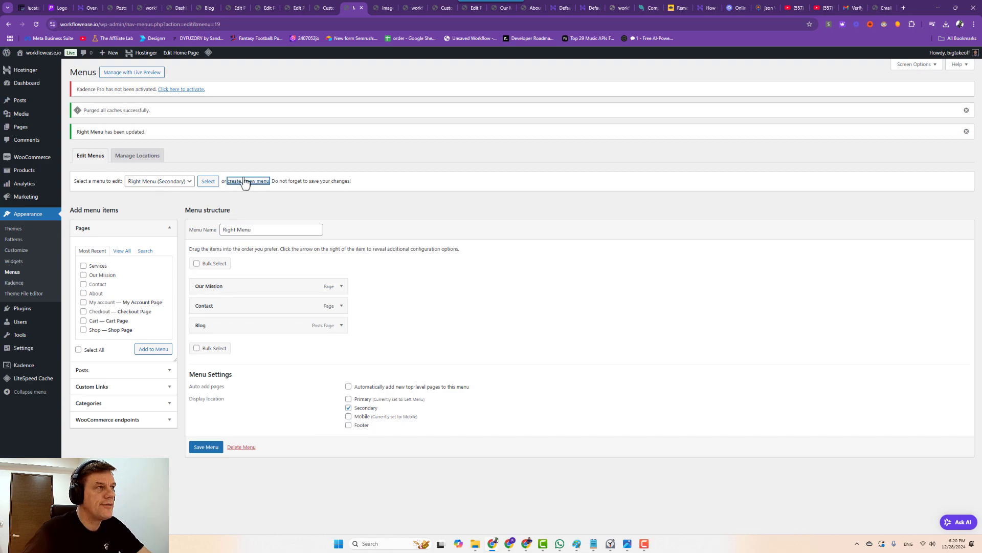
{"action": "left_click", "coordinate": [562, 73]}
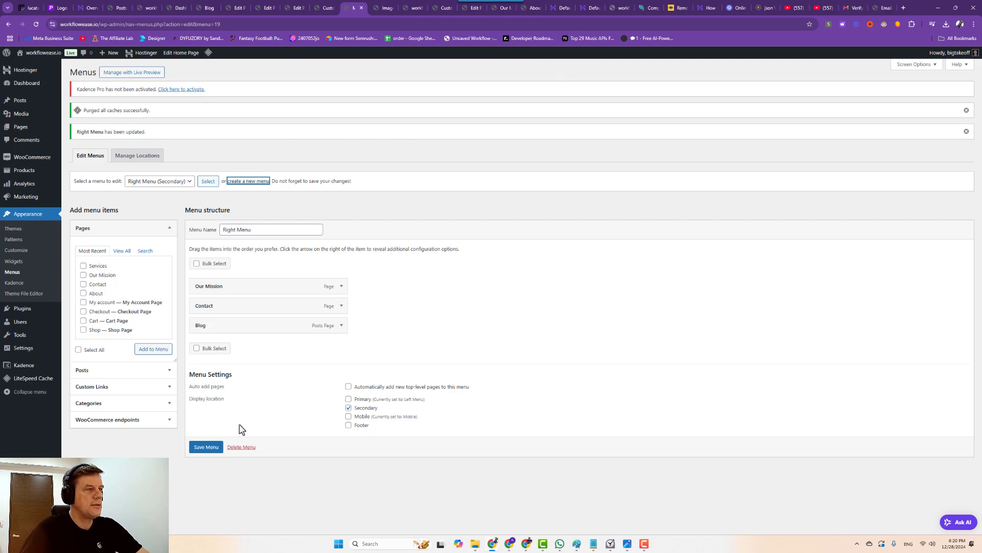
{"action": "left_click", "coordinate": [206, 447]}
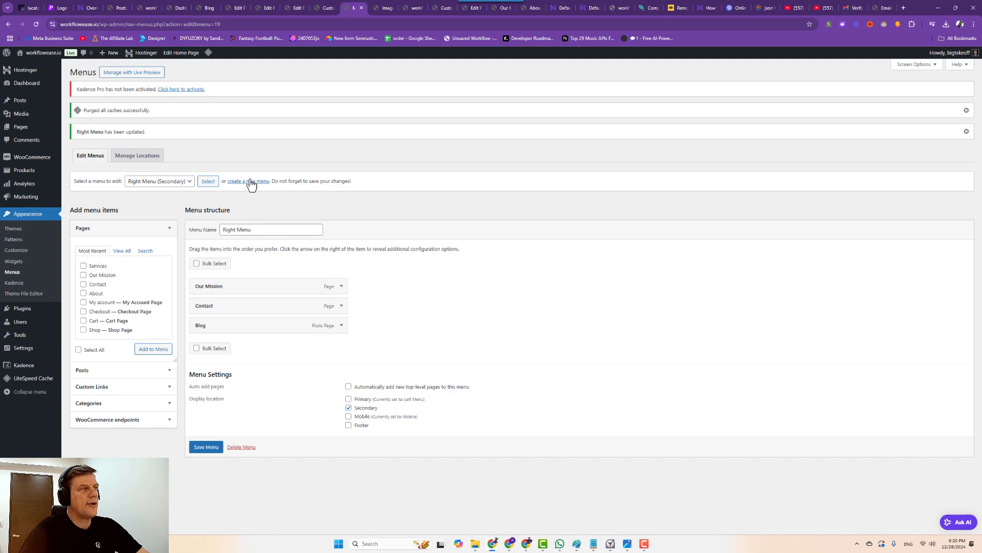
{"action": "left_click", "coordinate": [251, 182]}
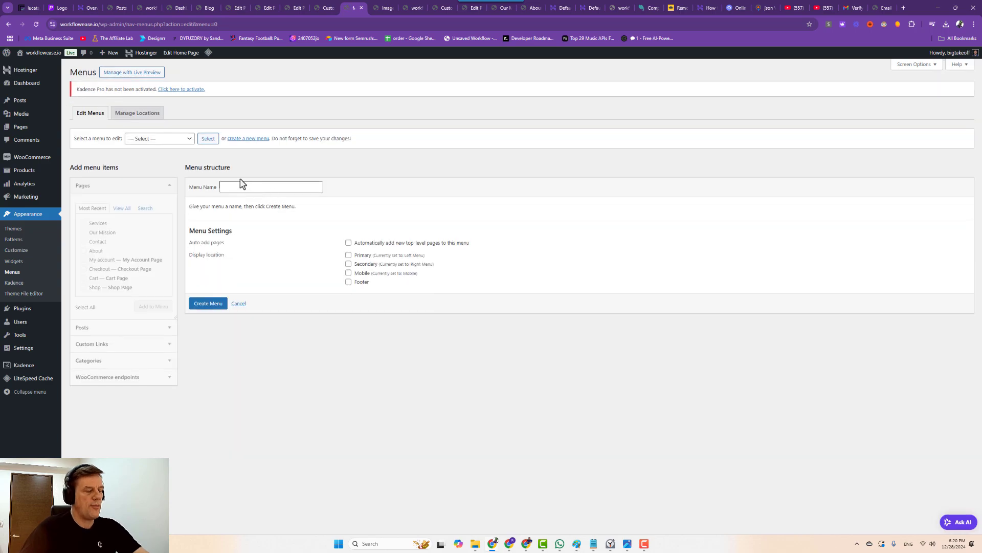
Try creating a menu named 'Mobile', then load the existing Mobile menu and add two pages.
{"action": "left_click", "coordinate": [270, 186]}
{"action": "type", "text": "Mobile"}
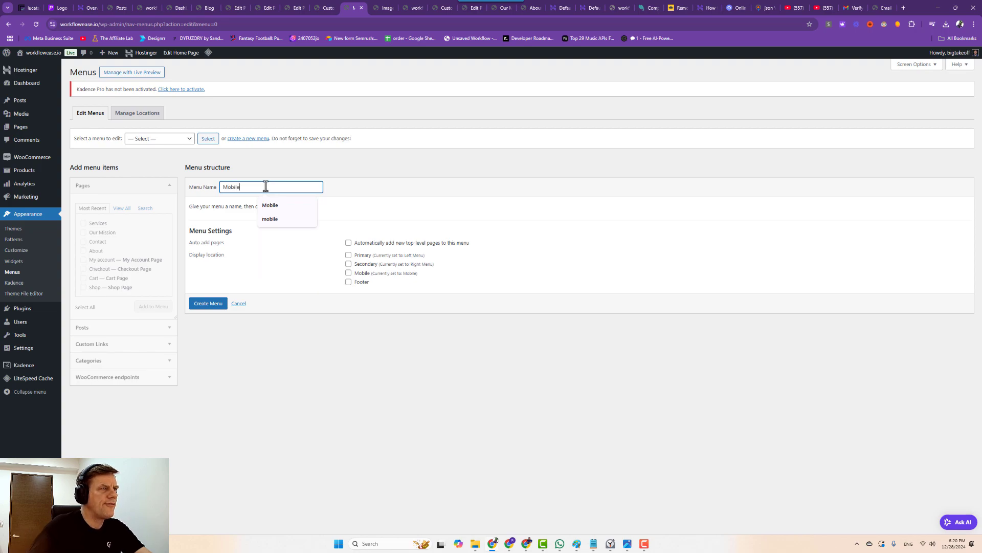
{"action": "left_click", "coordinate": [205, 300]}
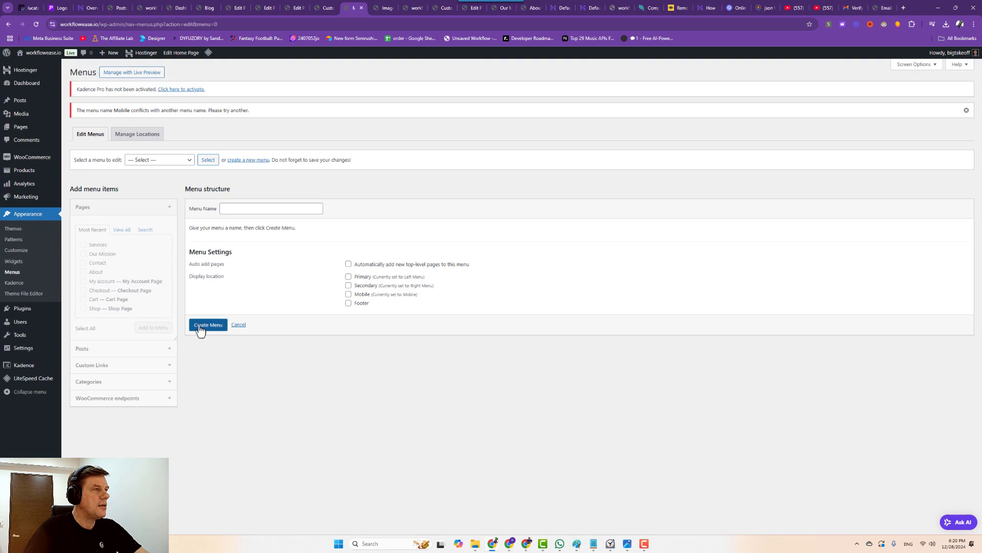
{"action": "left_click", "coordinate": [177, 161]}
{"action": "left_click", "coordinate": [160, 192]}
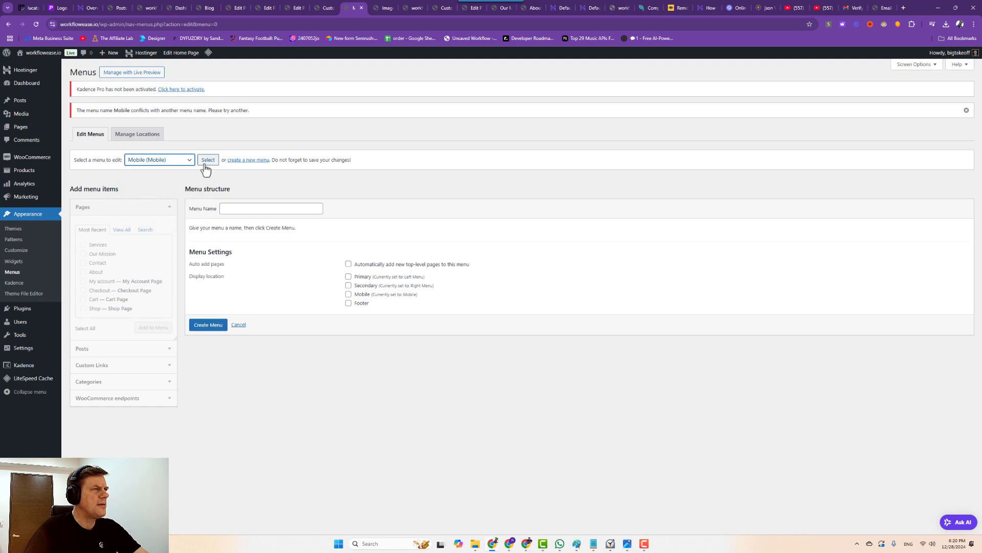
{"action": "left_click", "coordinate": [207, 161]}
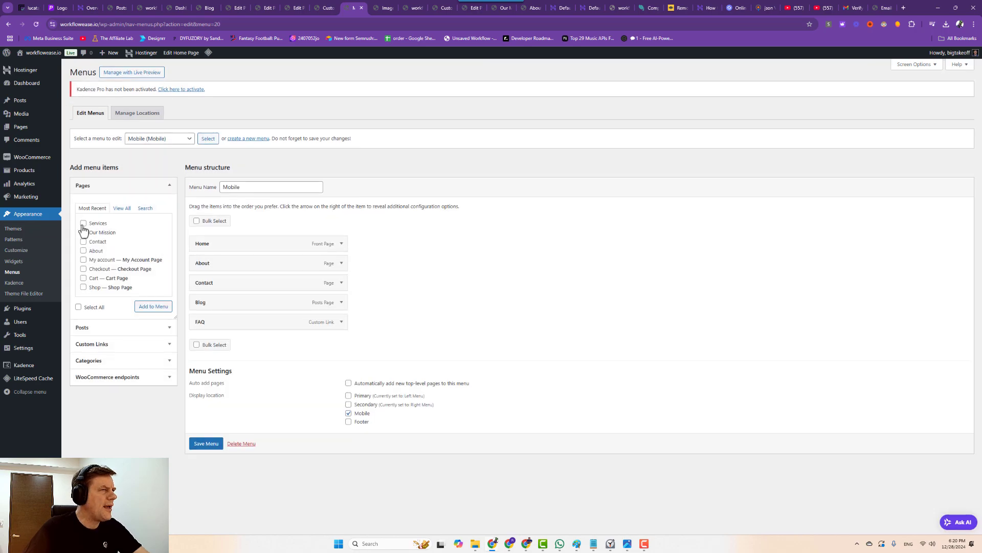
{"action": "left_click", "coordinate": [84, 250]}
{"action": "left_click", "coordinate": [84, 223]}
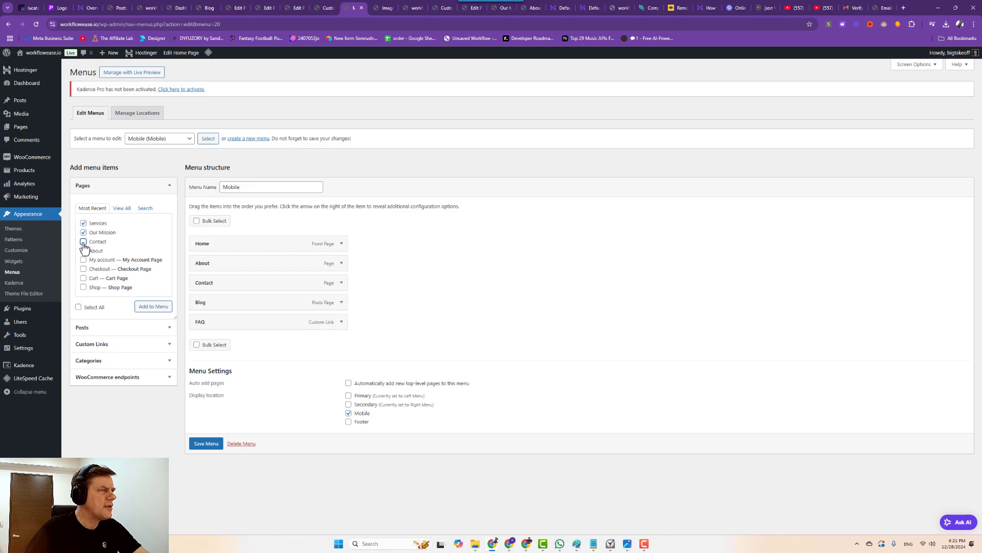
{"action": "left_click", "coordinate": [152, 306]}
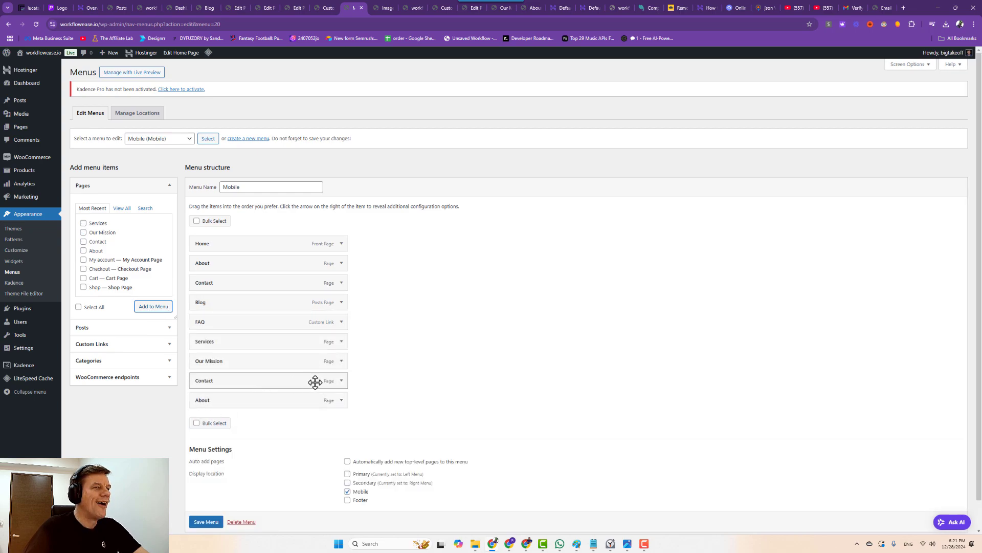
Reload to discard the added pages and save the Mobile menu as Home, About, Contact, Blog, FAQ.
{"action": "left_click", "coordinate": [35, 25]}
{"action": "left_click", "coordinate": [527, 74]}
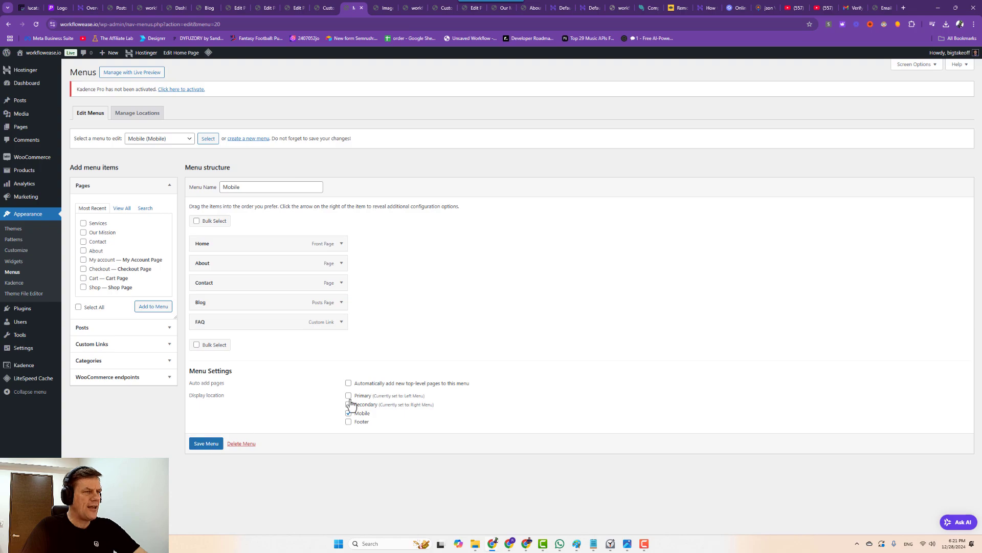
{"action": "left_click", "coordinate": [210, 444]}
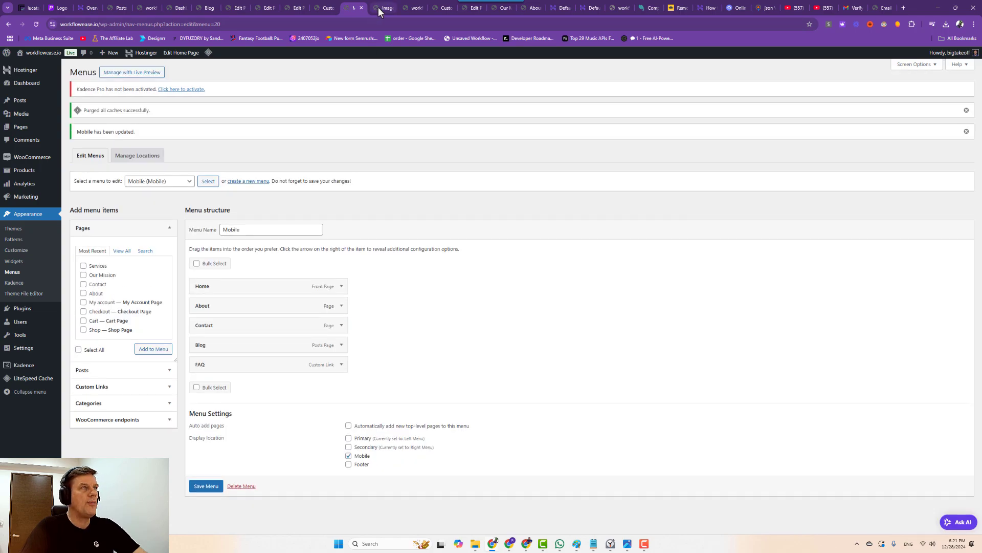
{"action": "left_click", "coordinate": [442, 8]}
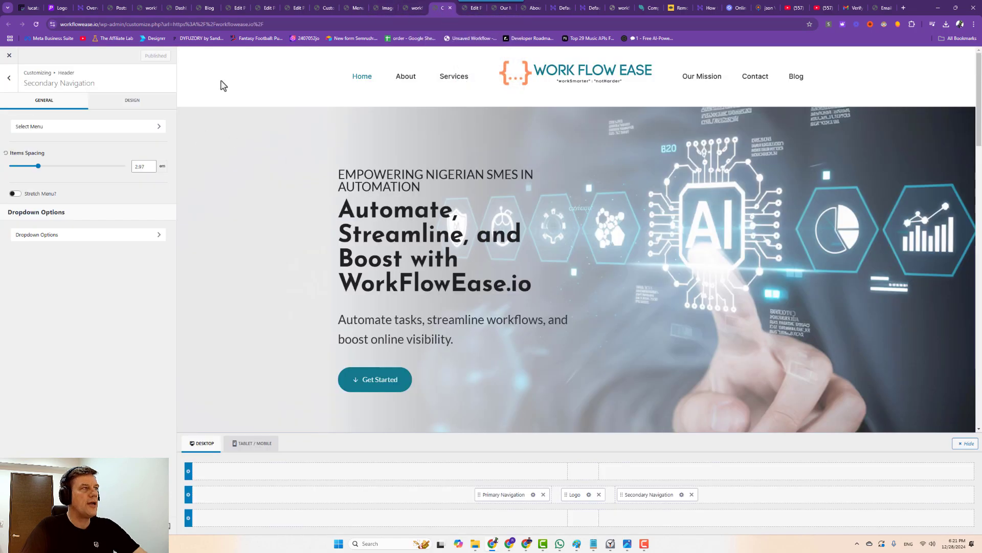
Check the menu location assignments, then drag the header Logo Max Width to about 310 px.
{"action": "left_click", "coordinate": [321, 10]}
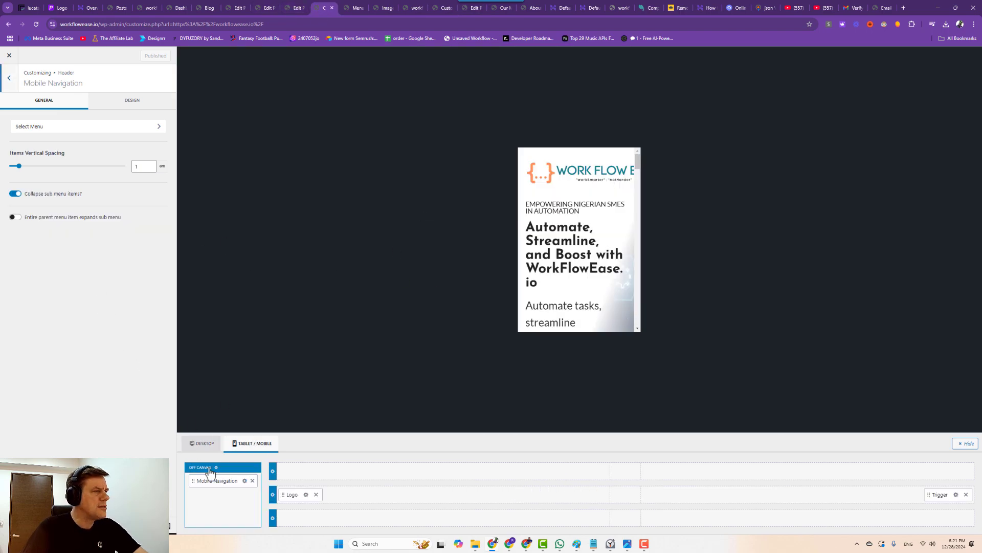
{"action": "left_click", "coordinate": [117, 127]}
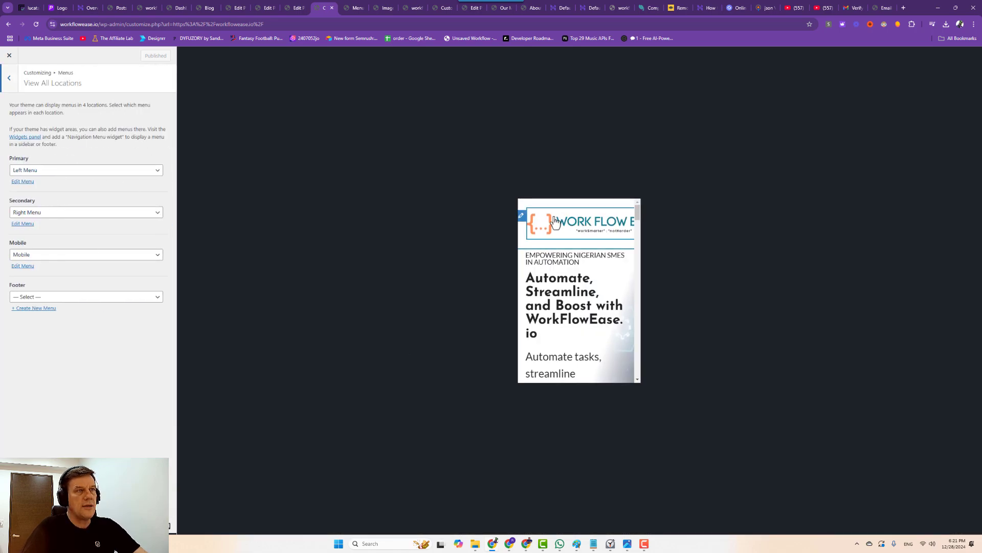
{"action": "left_click", "coordinate": [521, 216]}
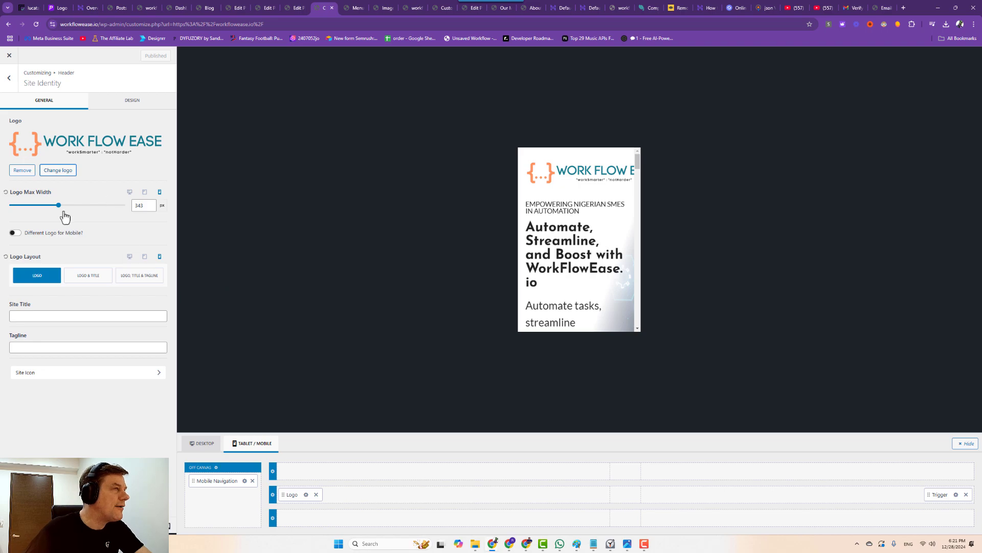
{"action": "left_click_drag", "start_coordinate": [58, 205], "coordinate": [46, 207]}
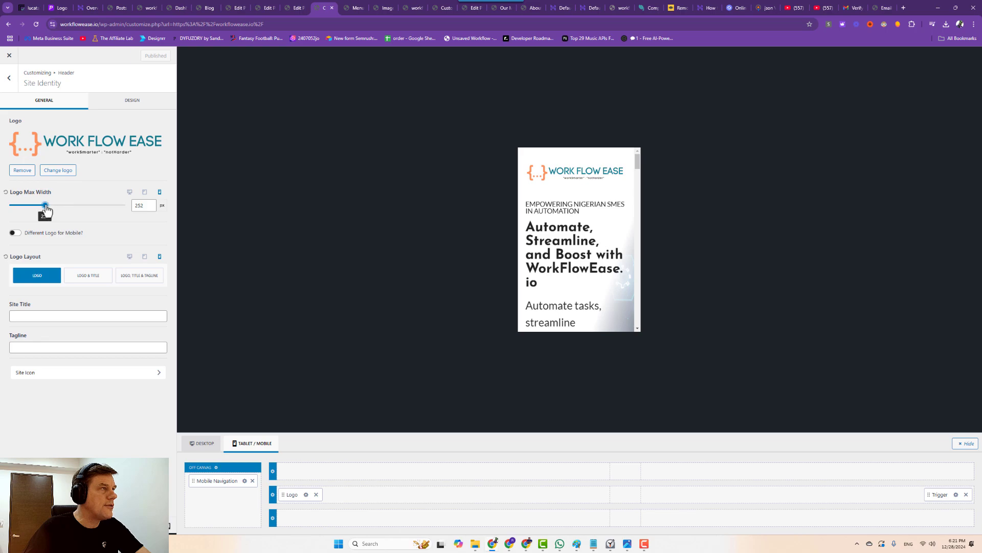
{"action": "left_click_drag", "start_coordinate": [46, 208], "coordinate": [54, 210]}
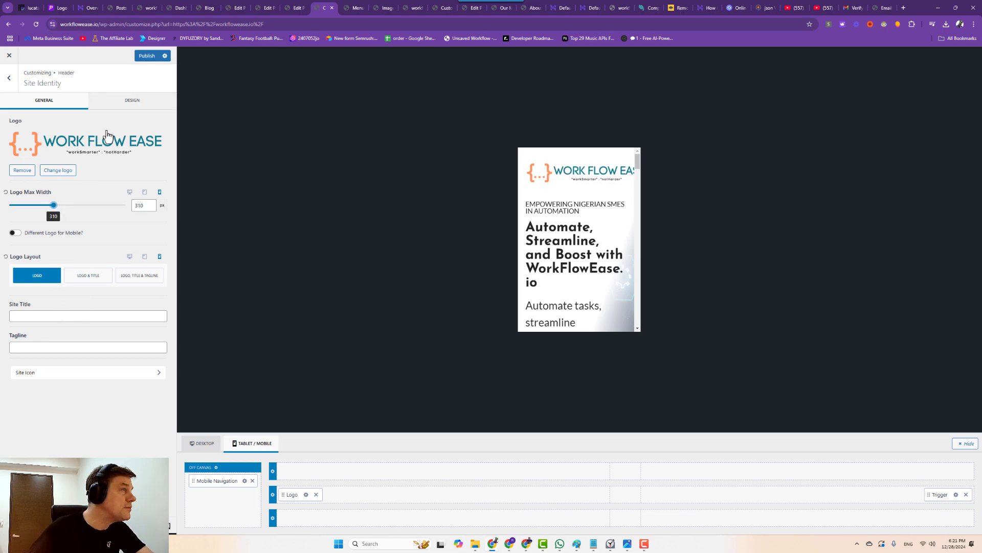
Look over the site title and site icon settings, then publish the 310 px logo width.
{"action": "left_click", "coordinate": [131, 108]}
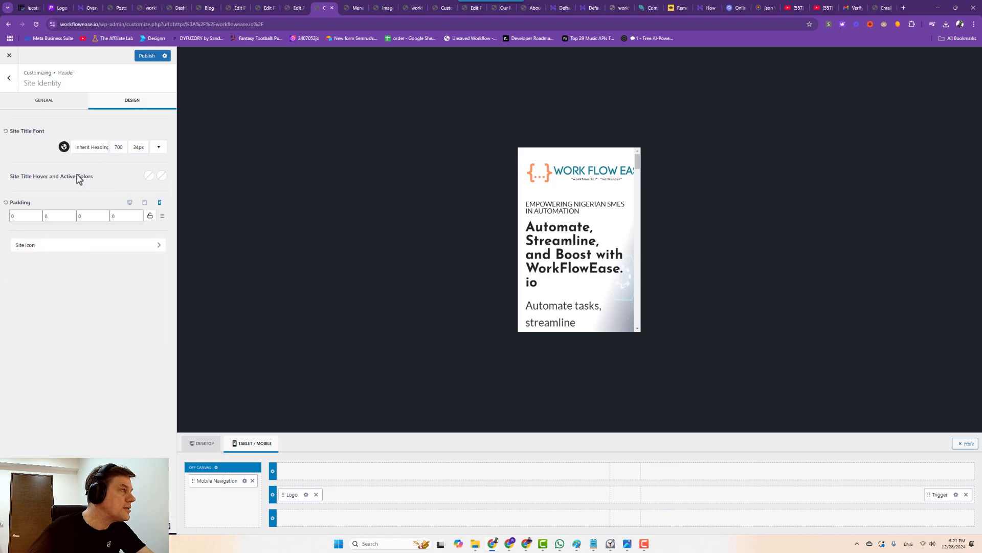
{"action": "left_click", "coordinate": [41, 102]}
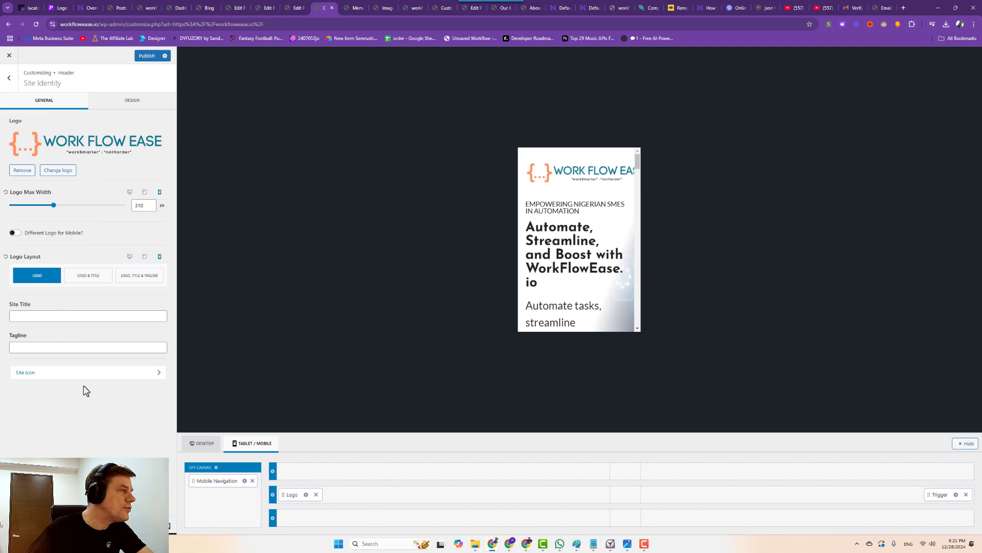
{"action": "left_click", "coordinate": [80, 374]}
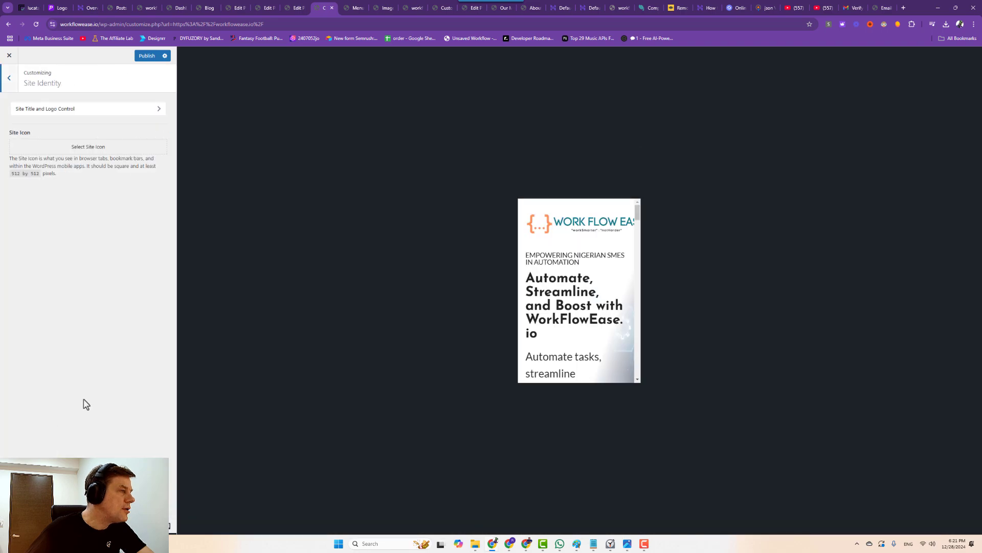
{"action": "left_click", "coordinate": [9, 85]}
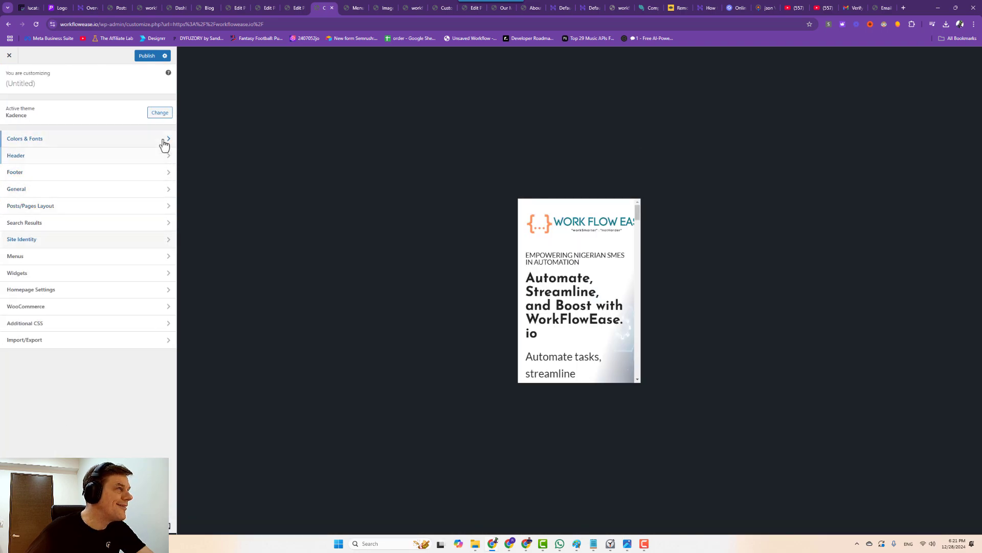
{"action": "left_click", "coordinate": [599, 223]}
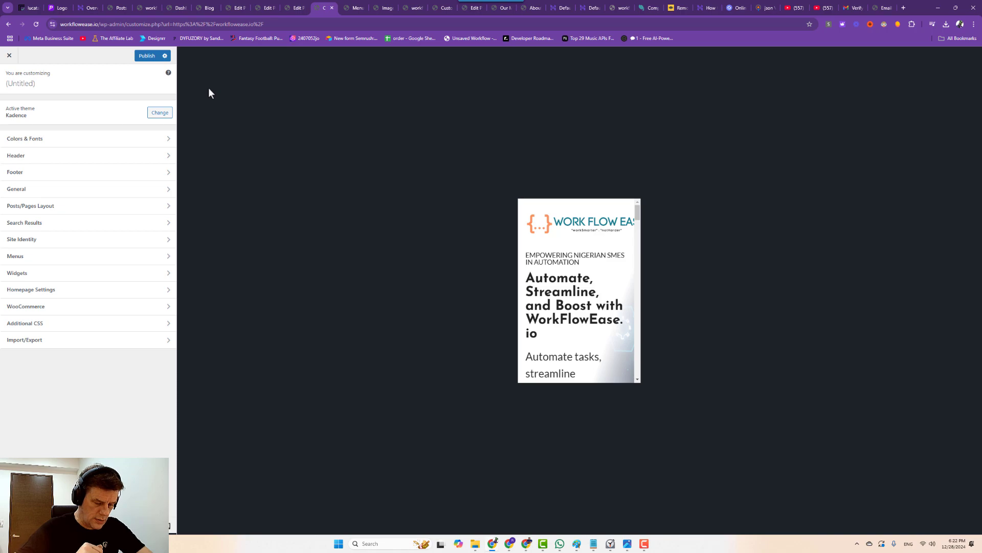
{"action": "left_click", "coordinate": [138, 58]}
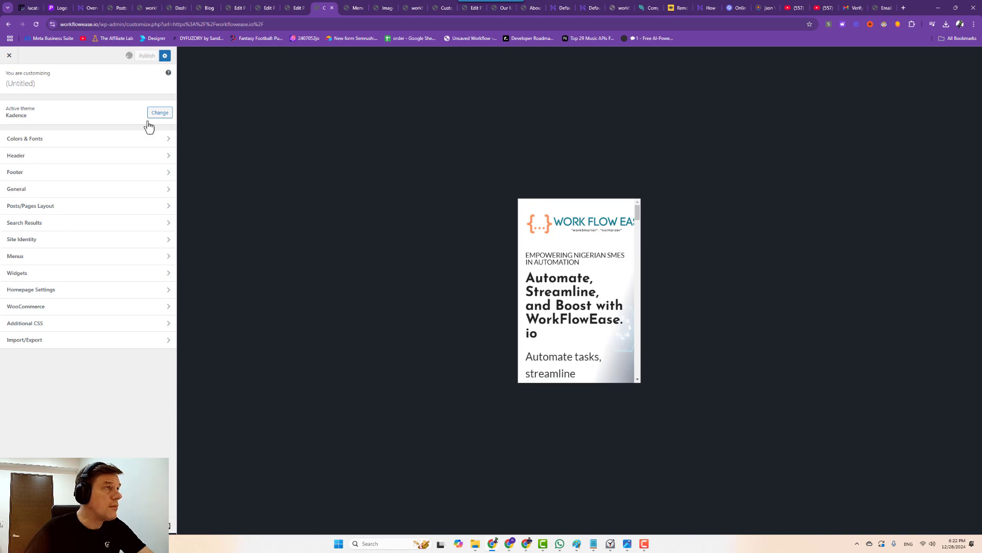
{"action": "left_click", "coordinate": [522, 216]}
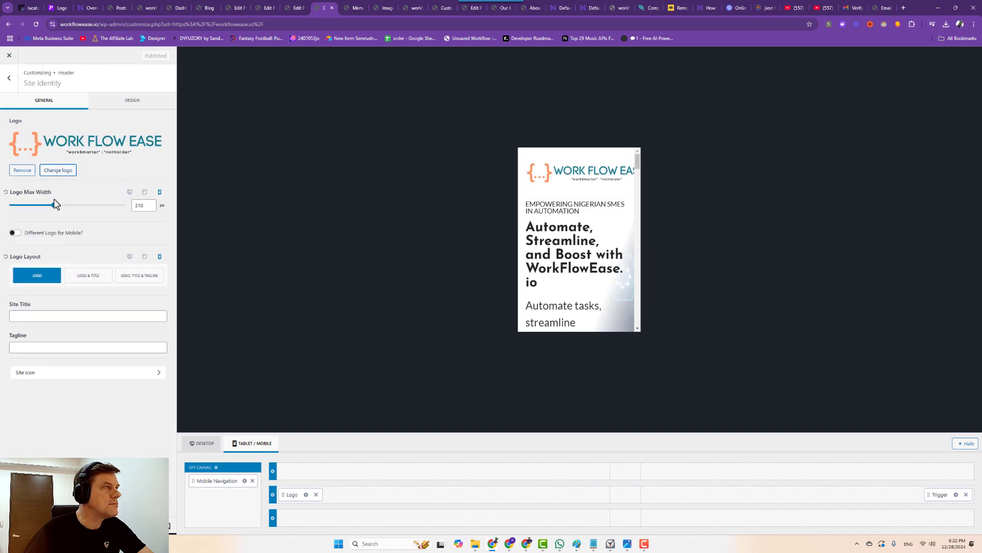
Widen the logo to 332 px and publish the bolder mobile menu trigger icon.
{"action": "left_click_drag", "start_coordinate": [54, 206], "coordinate": [34, 205]}
{"action": "left_click", "coordinate": [602, 162]}
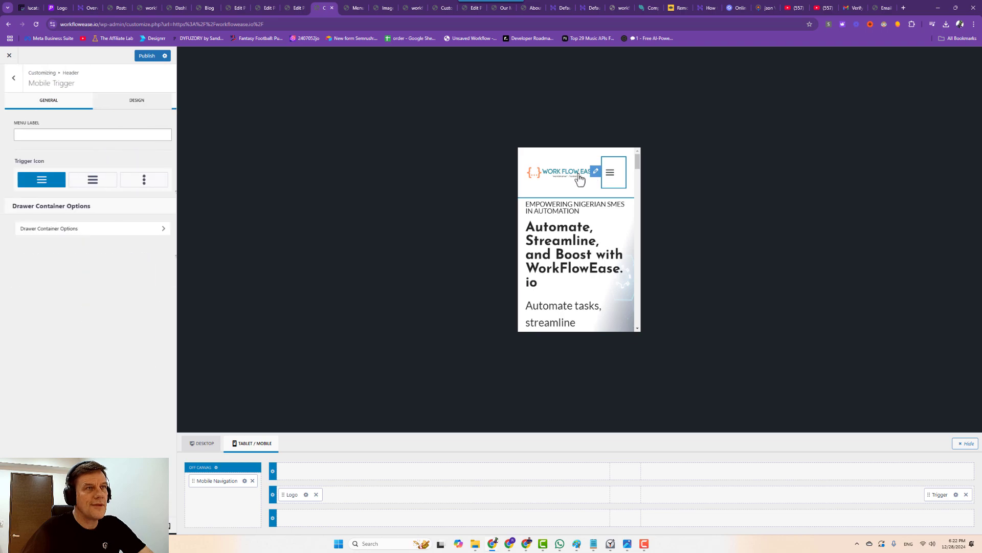
{"action": "left_click", "coordinate": [87, 184]}
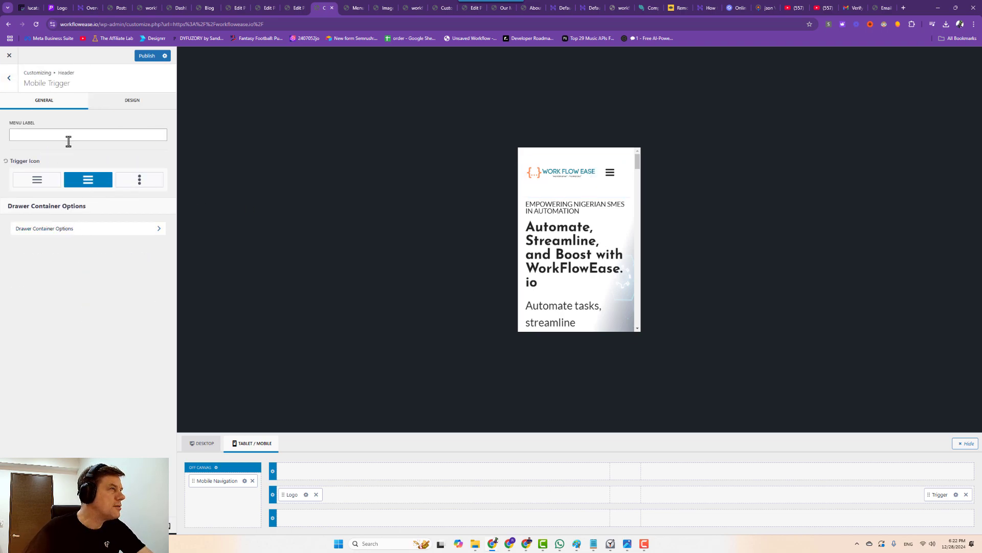
{"action": "left_click", "coordinate": [145, 56]}
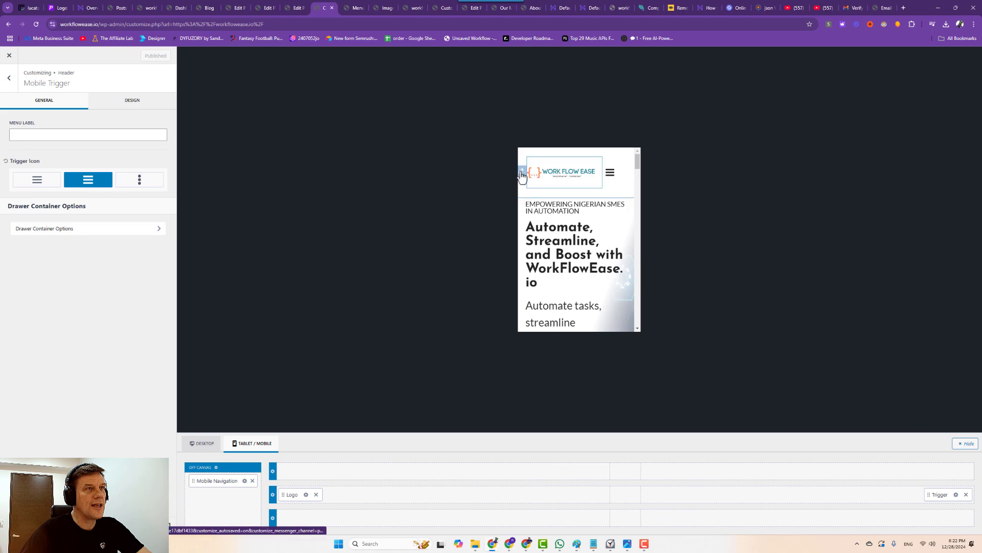
Publish a 321 px Logo Max Width and the mobile menu trigger moved to the centre column.
{"action": "left_click", "coordinate": [537, 172]}
{"action": "left_click_drag", "start_coordinate": [35, 207], "coordinate": [55, 214]}
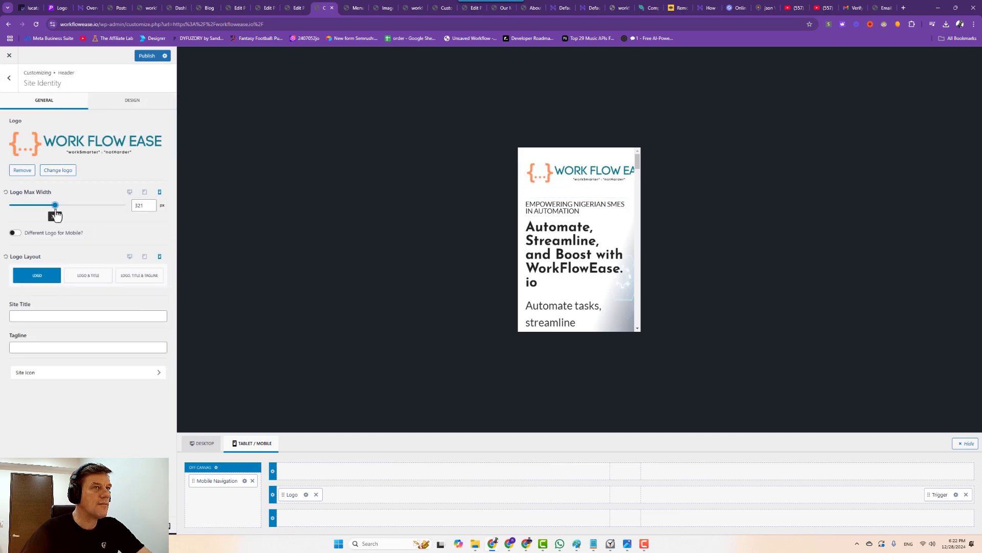
{"action": "left_click", "coordinate": [140, 57]}
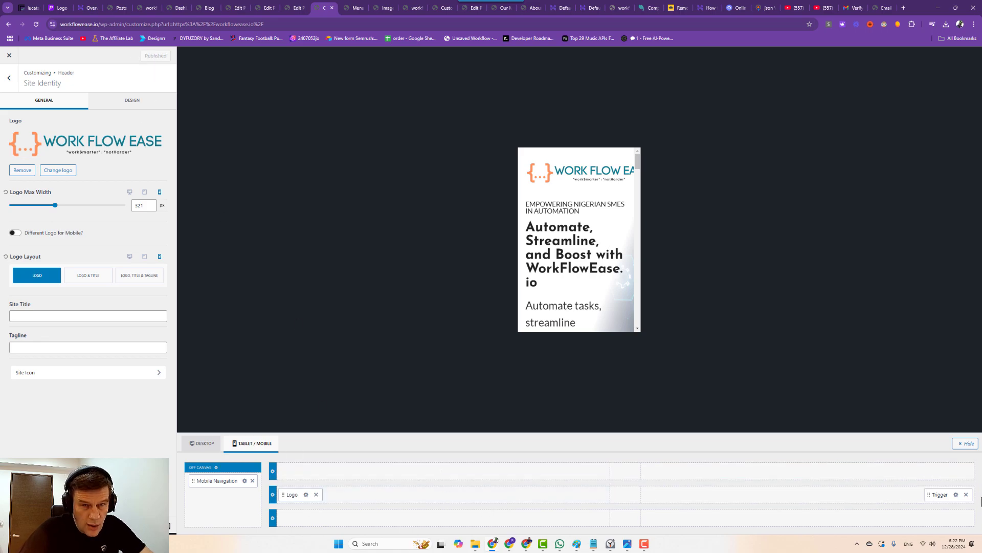
{"action": "left_click_drag", "start_coordinate": [938, 494], "coordinate": [632, 492]}
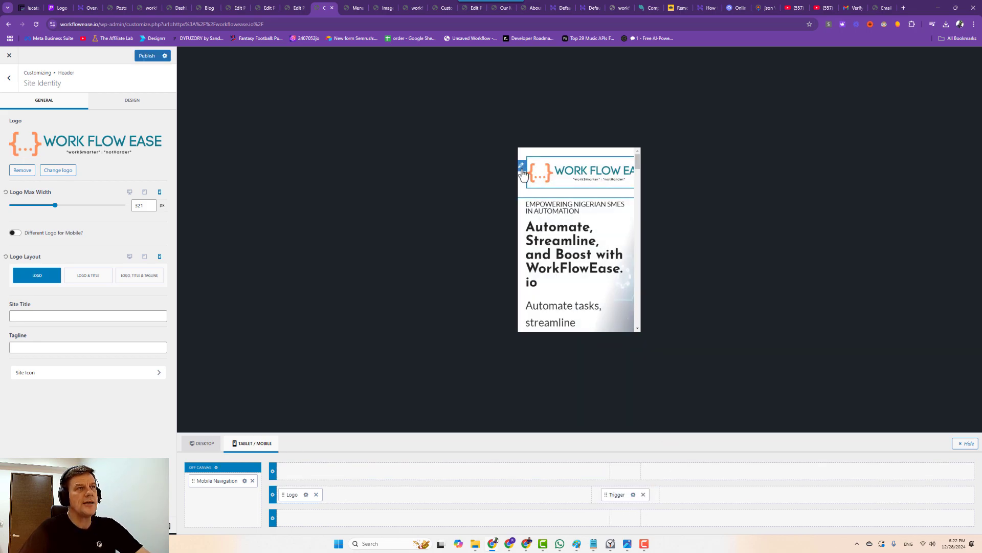
{"action": "left_click", "coordinate": [147, 56]}
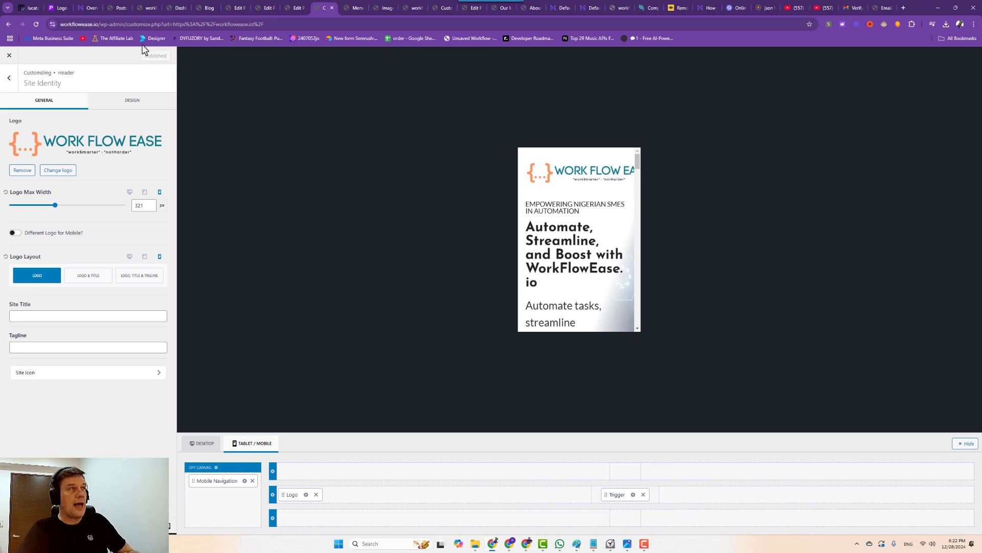
{"action": "left_click", "coordinate": [297, 8]}
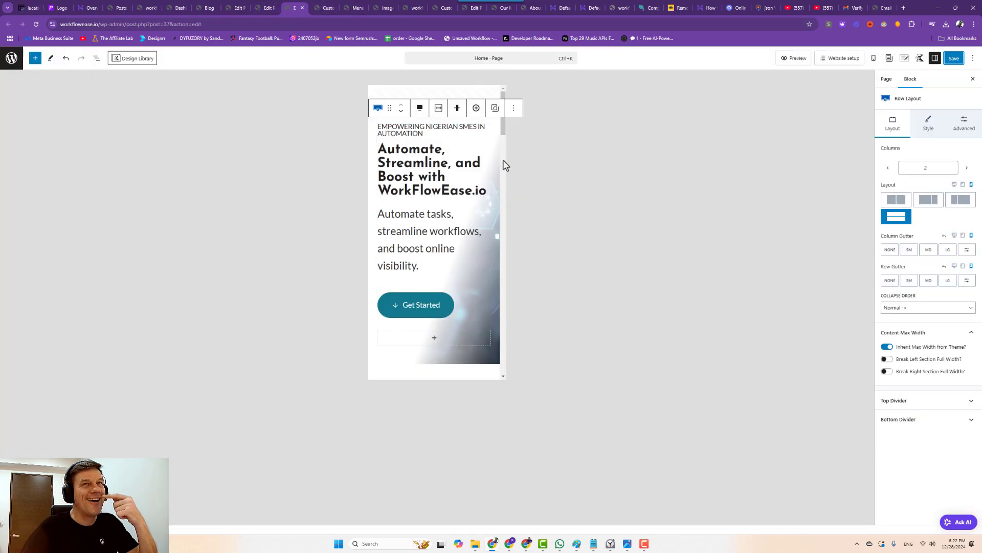
Reload the editor and drag the hero row's bottom padding smaller.
{"action": "left_click", "coordinate": [37, 24]}
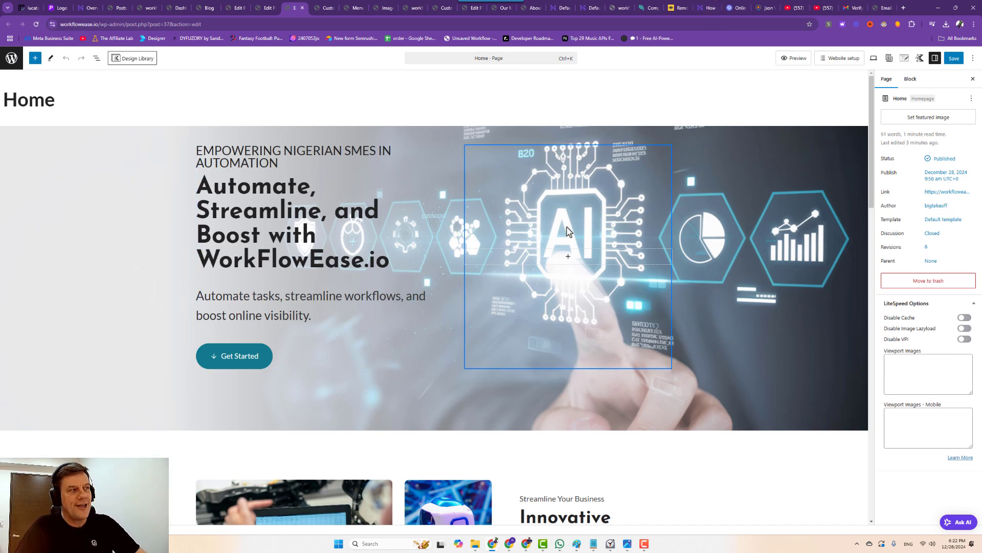
{"action": "left_click", "coordinate": [455, 413]}
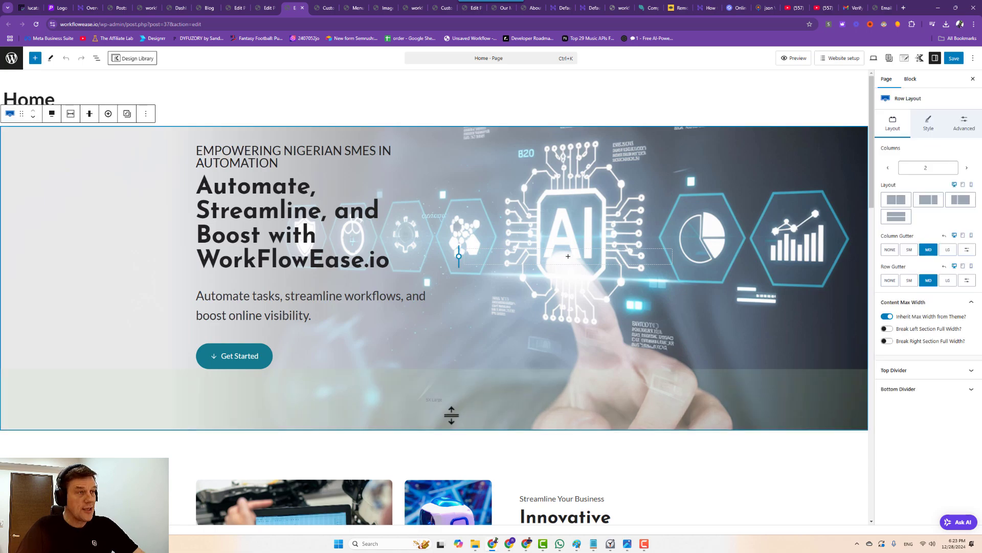
{"action": "left_click_drag", "start_coordinate": [450, 426], "coordinate": [491, 417]}
{"action": "left_click", "coordinate": [479, 415]}
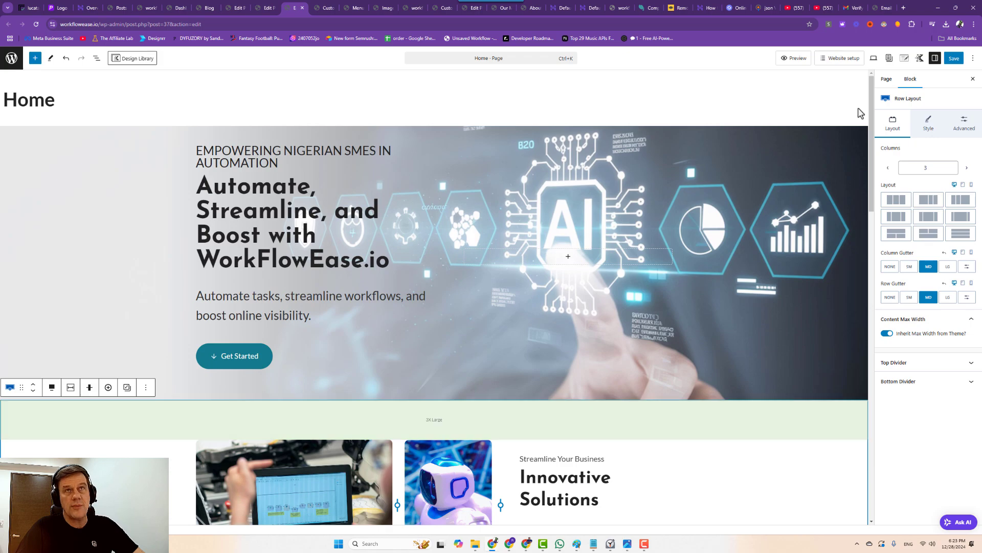
Preview the Home page at mobile size and check the hero and the rows below it.
{"action": "left_click", "coordinate": [874, 59]}
{"action": "left_click", "coordinate": [806, 106]}
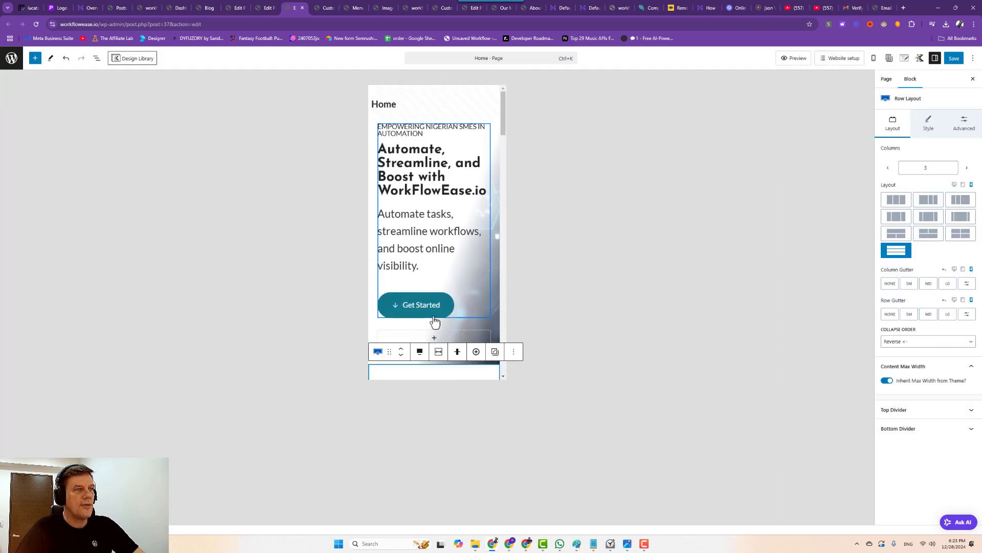
{"action": "scroll", "coordinate": [475, 231], "scroll_direction": "down", "scroll_amount": 2}
{"action": "left_click", "coordinate": [471, 255]}
{"action": "left_click", "coordinate": [469, 246]}
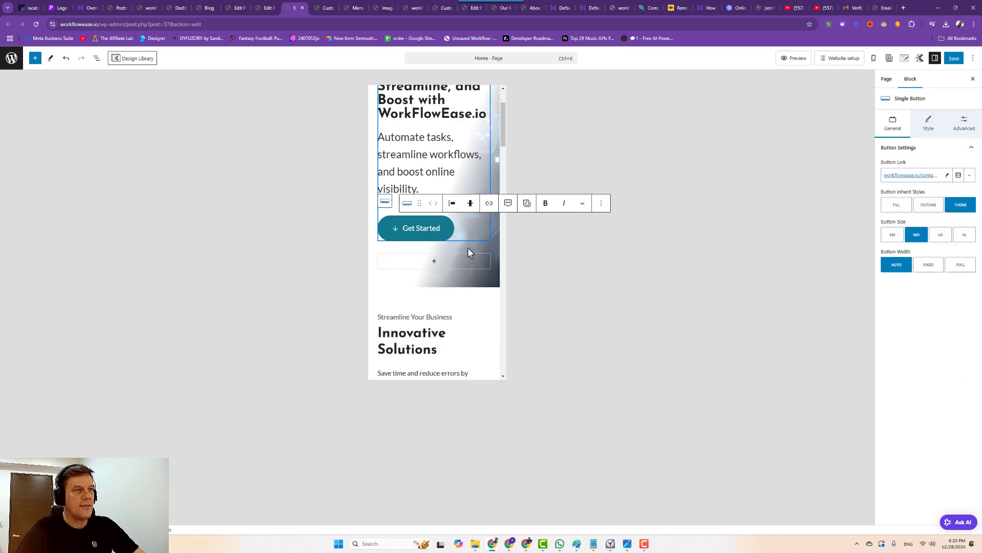
{"action": "left_click", "coordinate": [487, 280]}
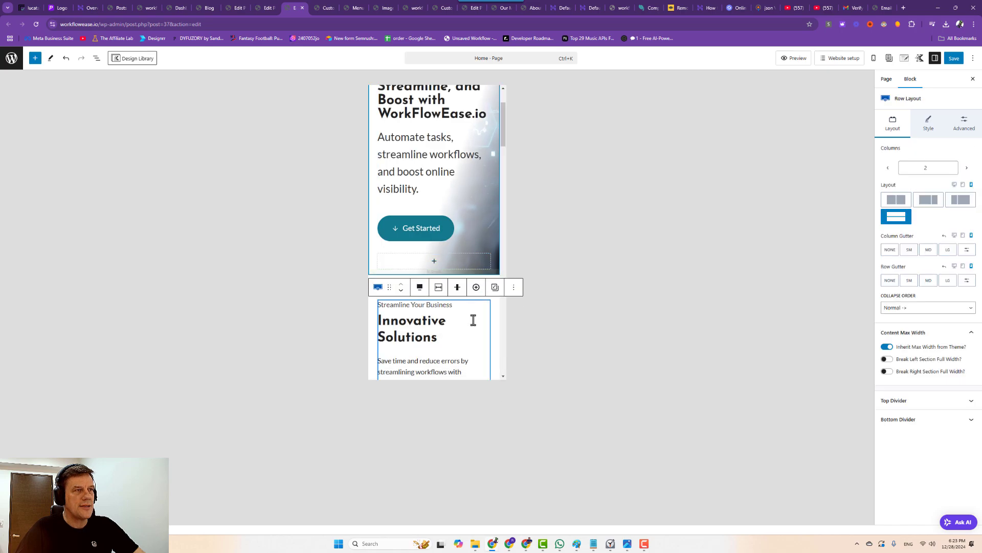
{"action": "left_click", "coordinate": [471, 321]}
{"action": "left_click", "coordinate": [472, 280]}
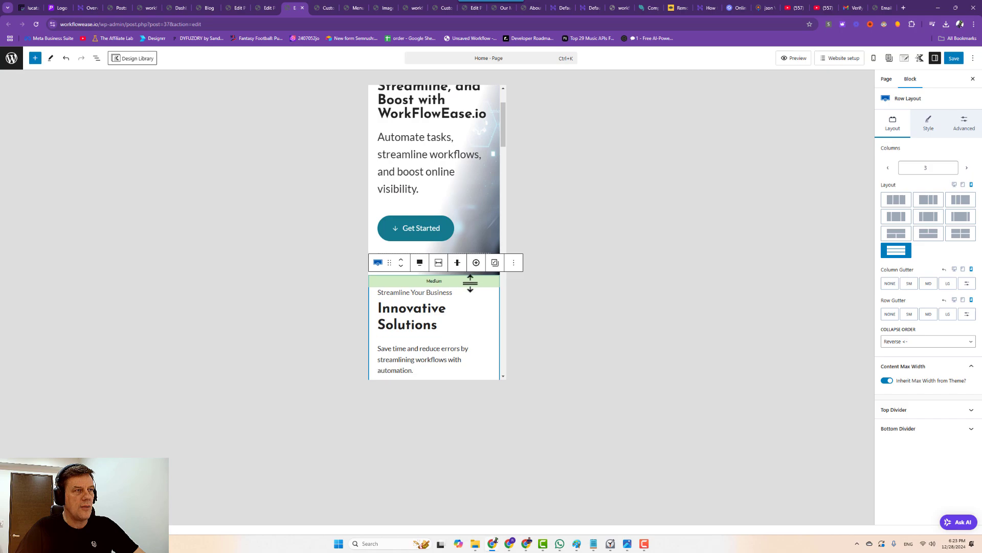
{"action": "scroll", "coordinate": [464, 197], "scroll_direction": "up", "scroll_amount": 3}
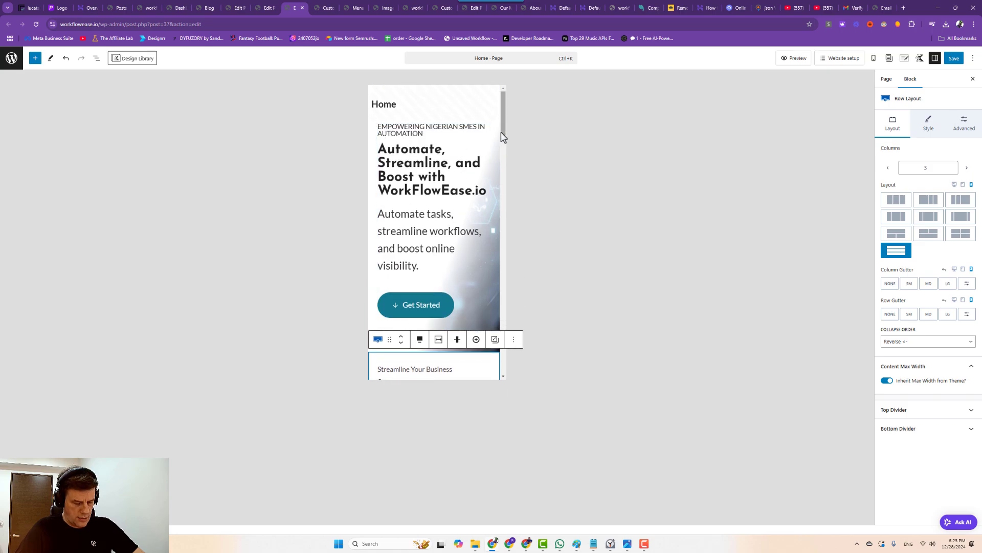
Save the Home page and return to the Customizer.
{"action": "left_click", "coordinate": [463, 116]}
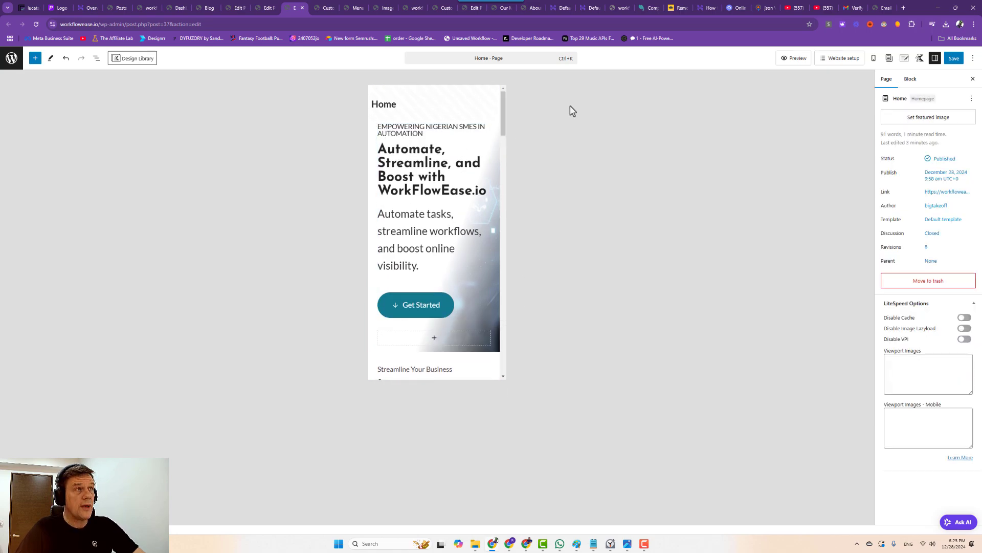
{"action": "left_click", "coordinate": [954, 58]}
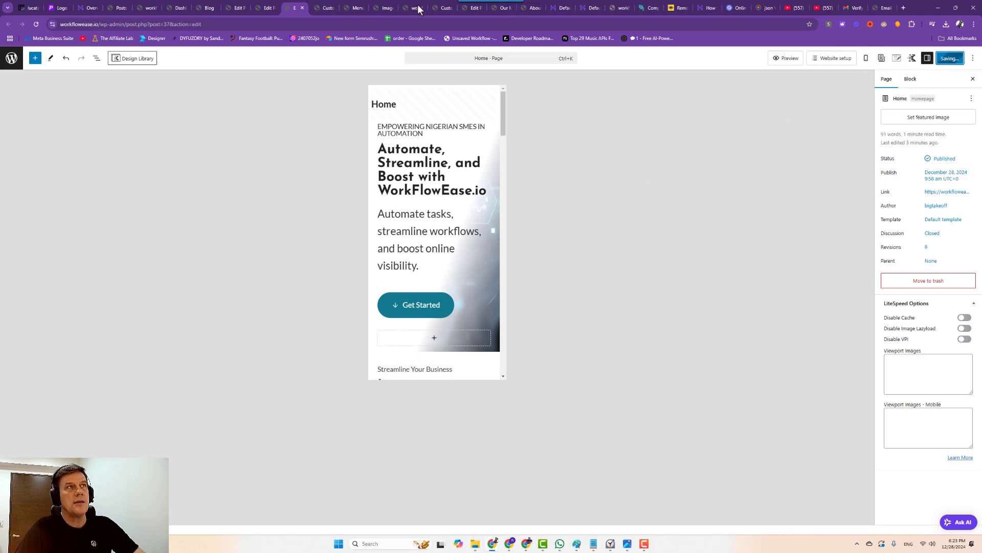
{"action": "left_click", "coordinate": [327, 9]}
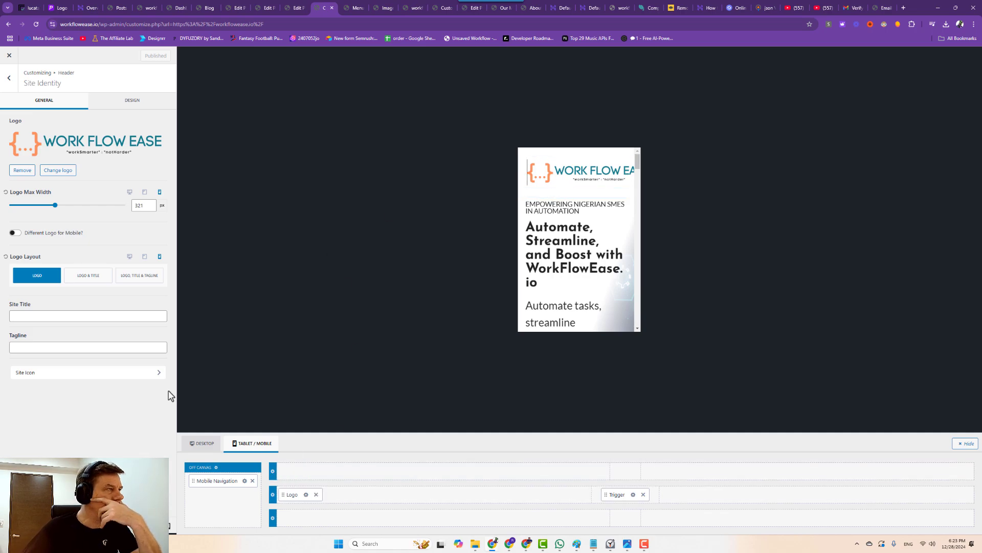
View the Site Identity Design settings, then go to the Menus editor tab.
{"action": "left_click", "coordinate": [123, 103]}
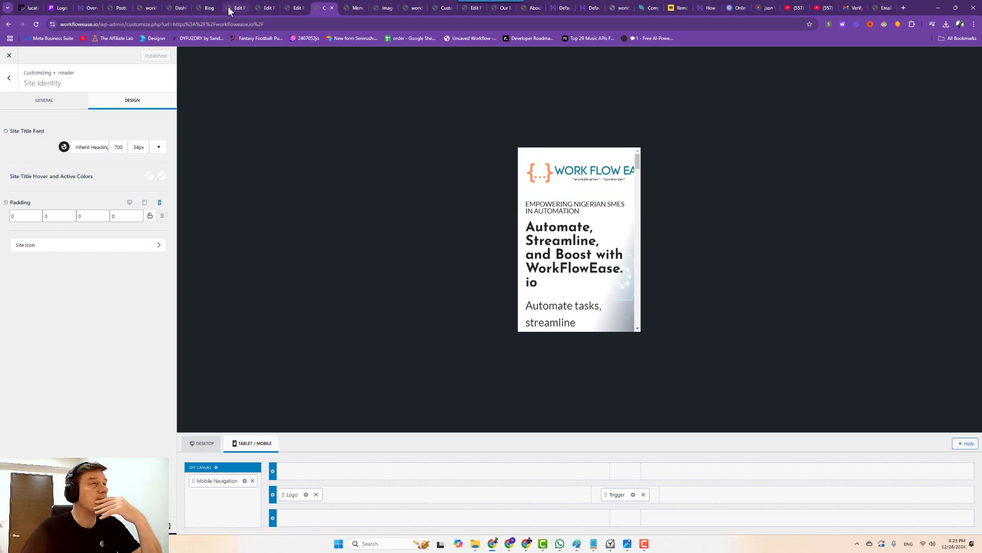
{"action": "left_click", "coordinate": [353, 8]}
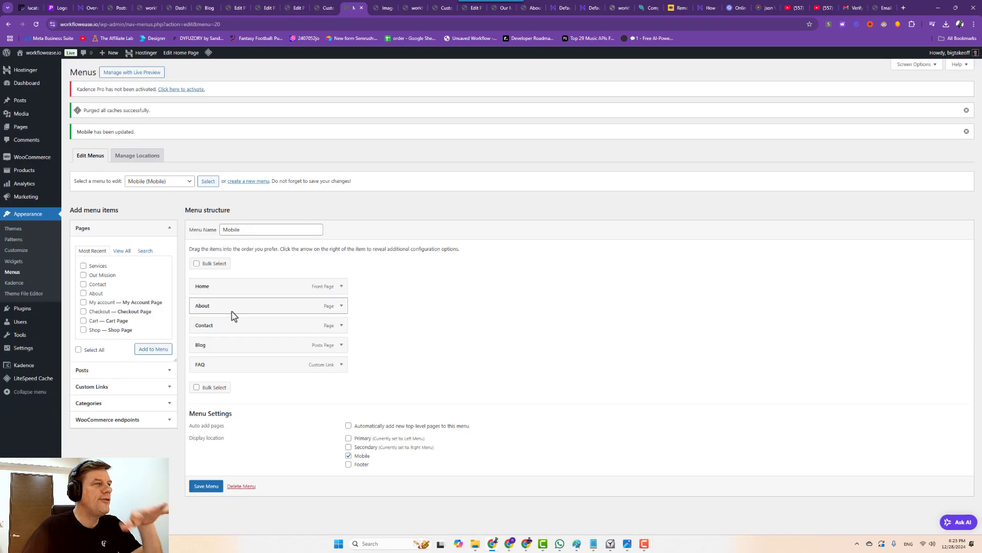
Add the Services and Our Mission pages to the Mobile menu.
{"action": "left_click", "coordinate": [84, 275]}
{"action": "left_click", "coordinate": [83, 265]}
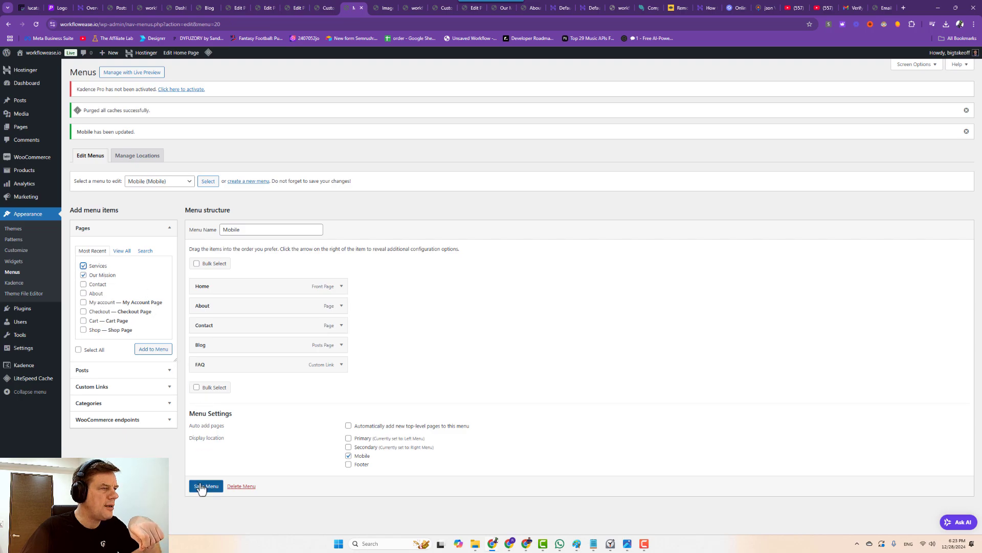
{"action": "left_click", "coordinate": [153, 349]}
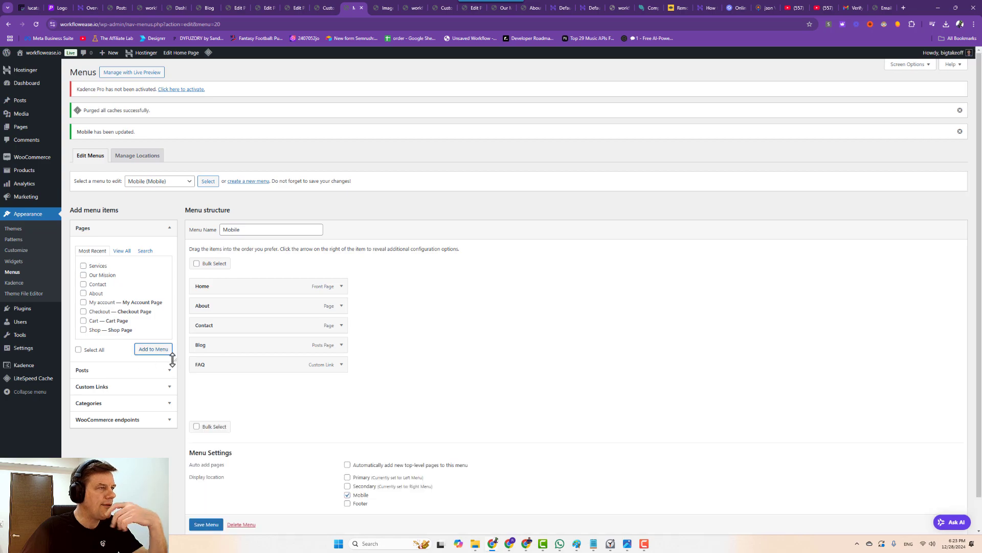
Move Services and Our Mission under About, remove FAQ, and save the menu.
{"action": "left_click_drag", "start_coordinate": [207, 385], "coordinate": [202, 332]}
{"action": "left_click", "coordinate": [341, 384]}
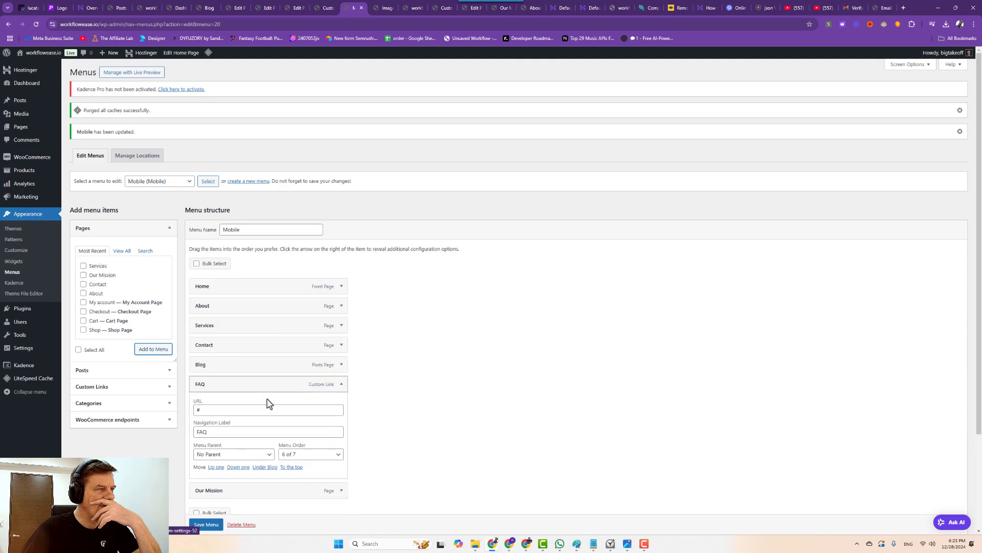
{"action": "left_click", "coordinate": [202, 482]}
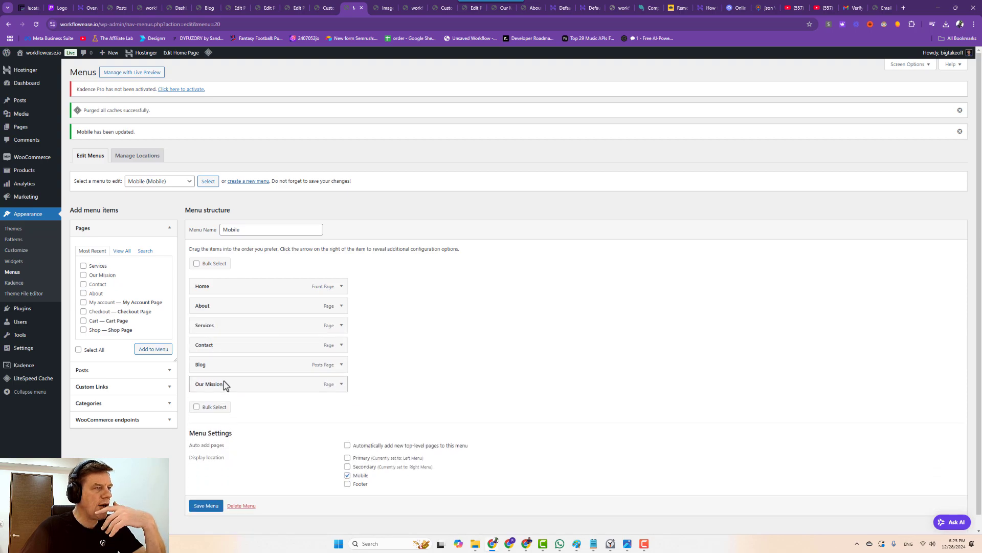
{"action": "left_click_drag", "start_coordinate": [222, 384], "coordinate": [226, 327]}
{"action": "left_click", "coordinate": [206, 505]}
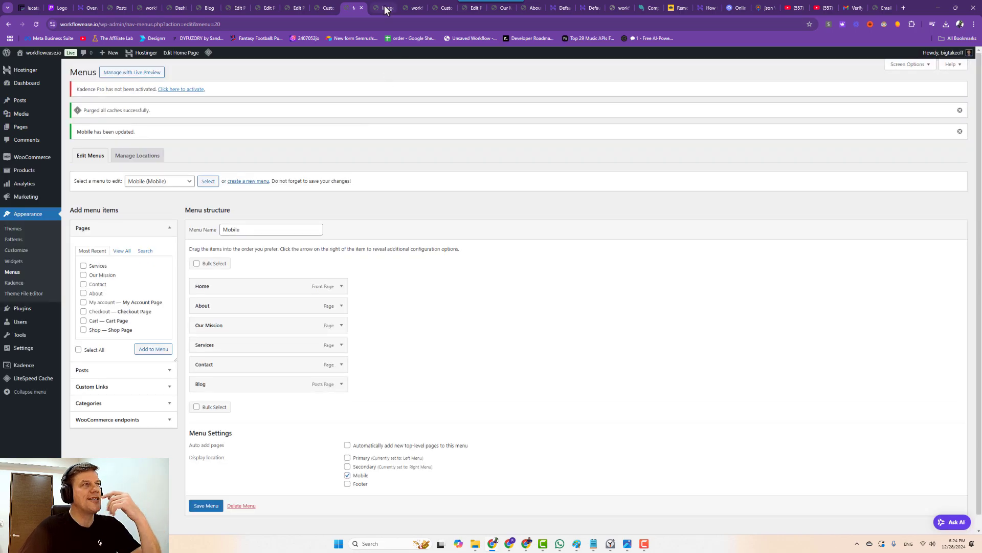
Reload the live homepage to check the new header menu, then return to the Home page editor.
{"action": "left_click", "coordinate": [385, 8]}
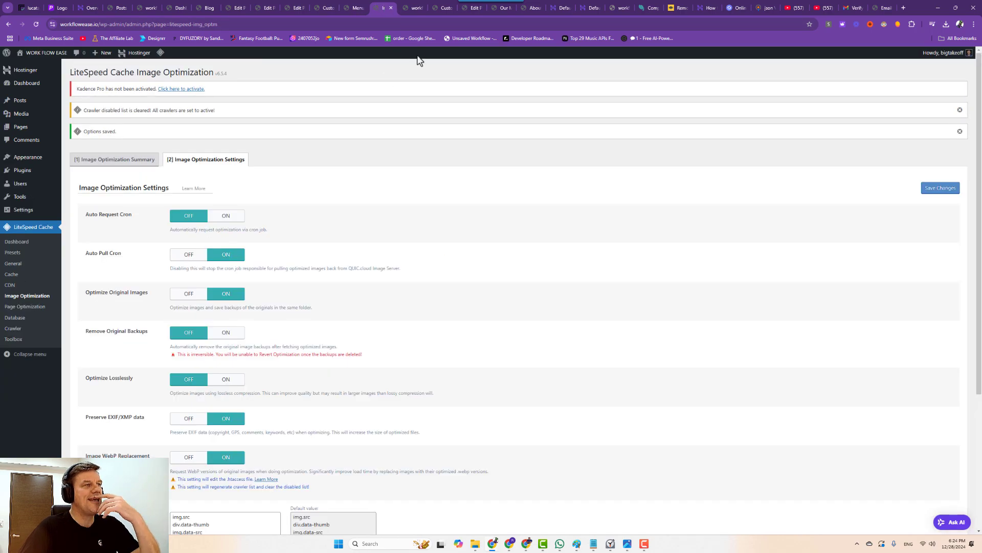
{"action": "left_click", "coordinate": [413, 10]}
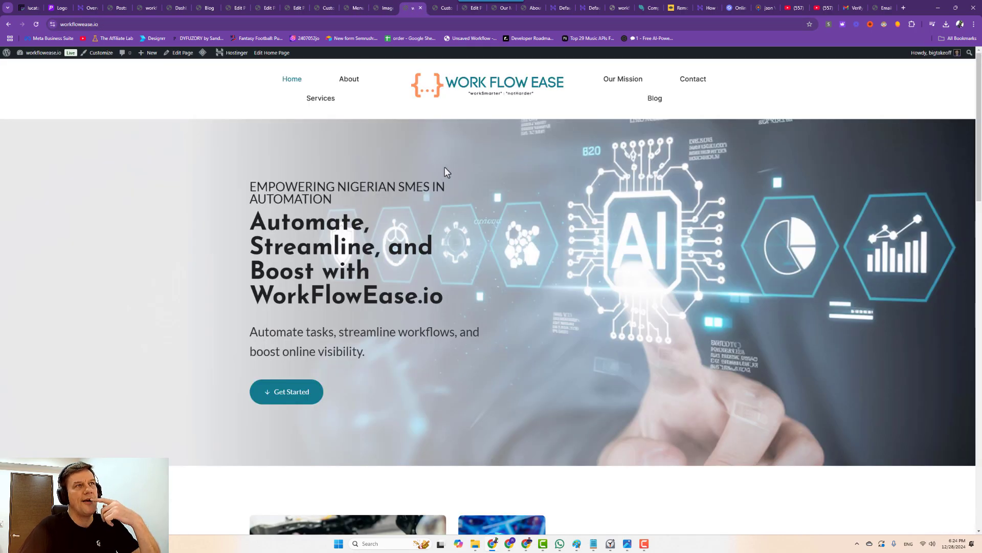
{"action": "left_click", "coordinate": [36, 24]}
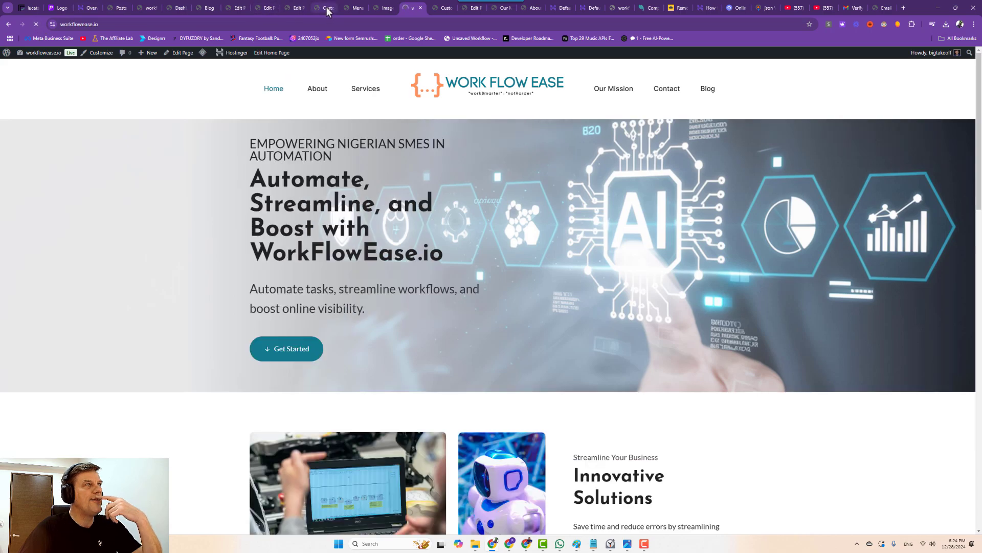
{"action": "left_click", "coordinate": [330, 9]}
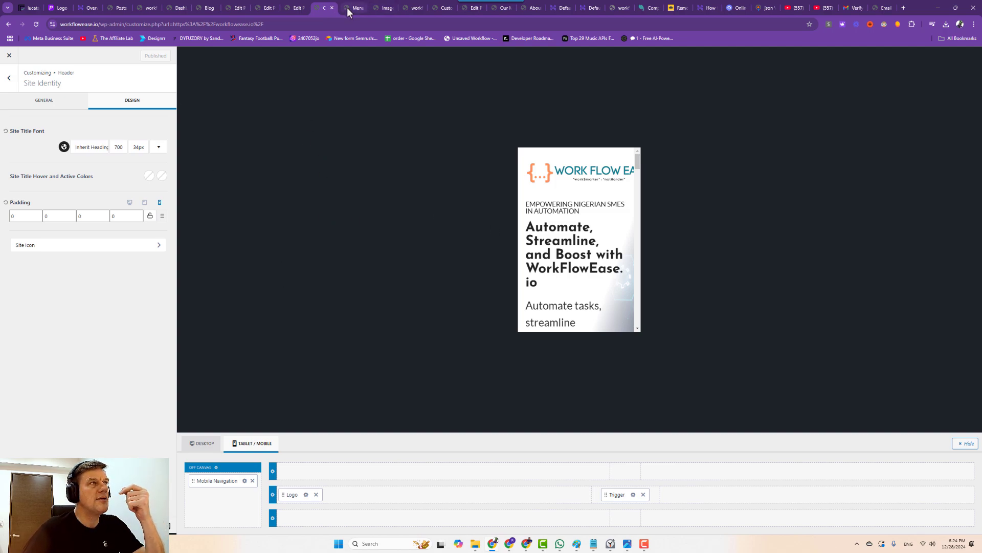
{"action": "left_click", "coordinate": [295, 10]}
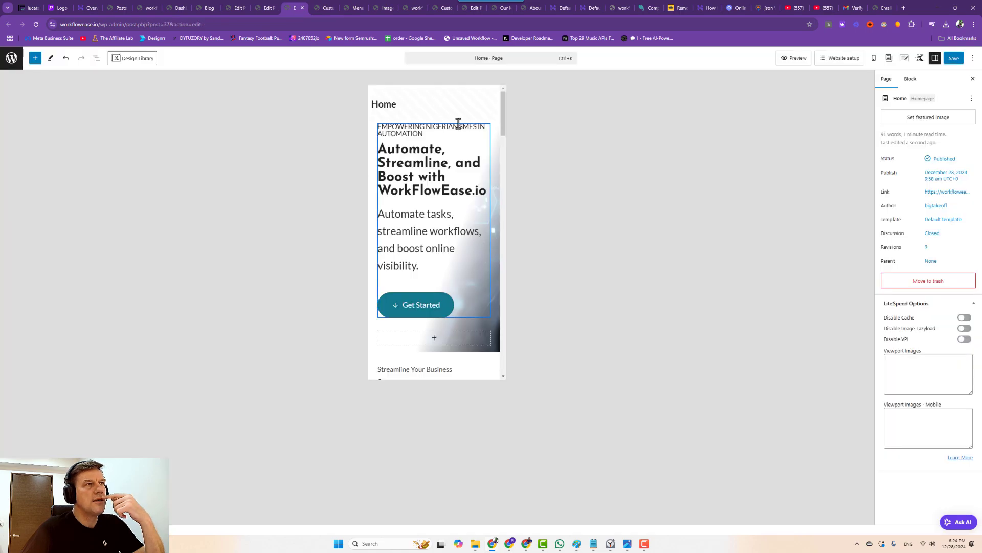
Select the hero row and set its mobile top padding to None.
{"action": "left_click", "coordinate": [494, 123]}
{"action": "mouse_move", "coordinate": [495, 121]}
{"action": "left_mouse_down"}
{"action": "mouse_move", "coordinate": [489, 138]}
{"action": "mouse_move", "coordinate": [499, 125]}
{"action": "mouse_move", "coordinate": [486, 115]}
{"action": "left_mouse_up"}
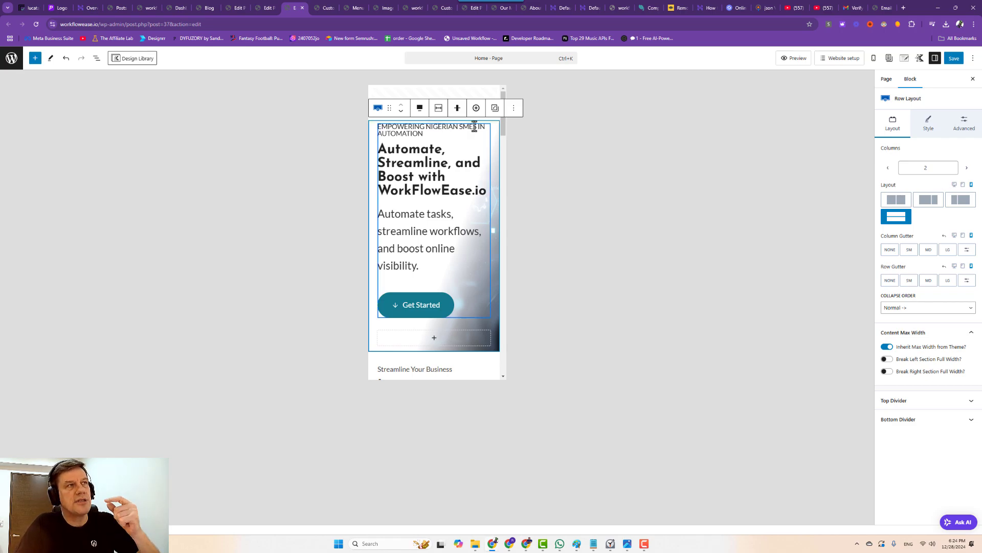
{"action": "left_click", "coordinate": [953, 58]}
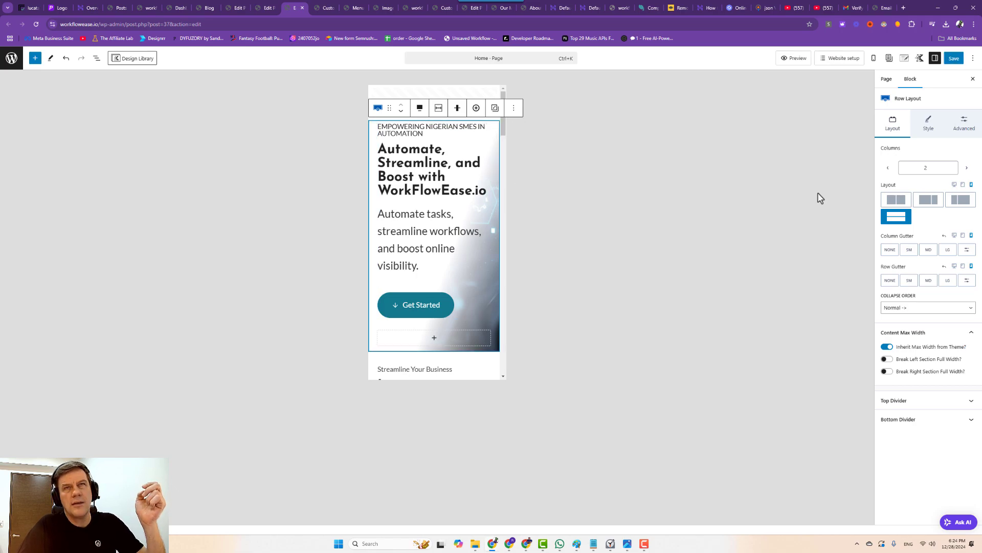
{"action": "left_click", "coordinate": [950, 127]}
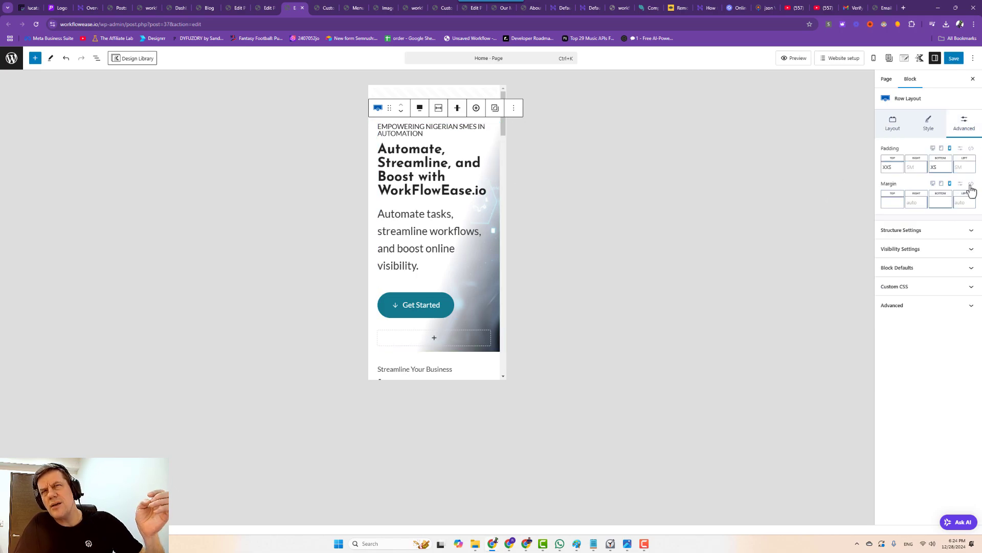
{"action": "left_click", "coordinate": [971, 185]}
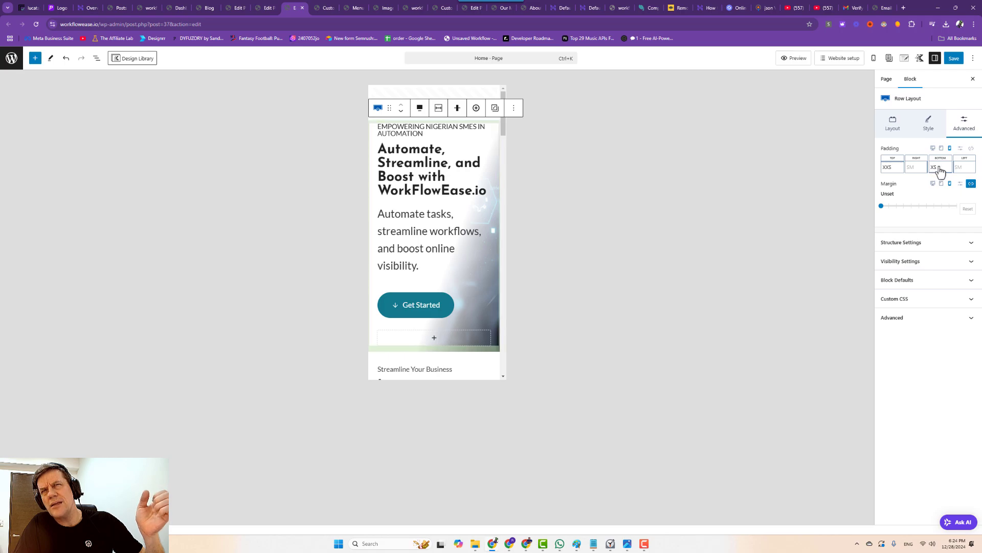
{"action": "left_click", "coordinate": [893, 169]}
{"action": "left_click_drag", "start_coordinate": [812, 201], "coordinate": [797, 203]}
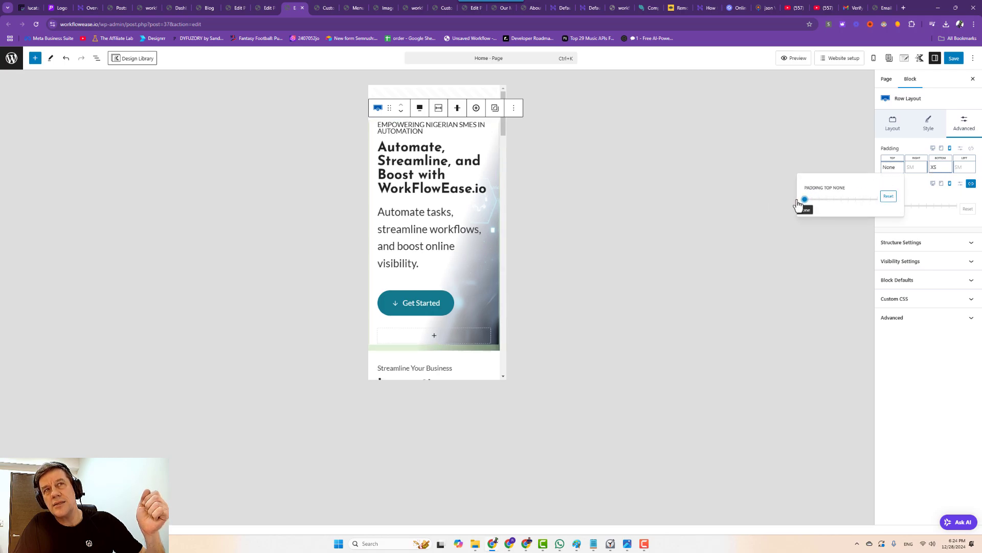
Give the hero row a linked custom margin of -10 and save the page.
{"action": "left_click", "coordinate": [919, 132]}
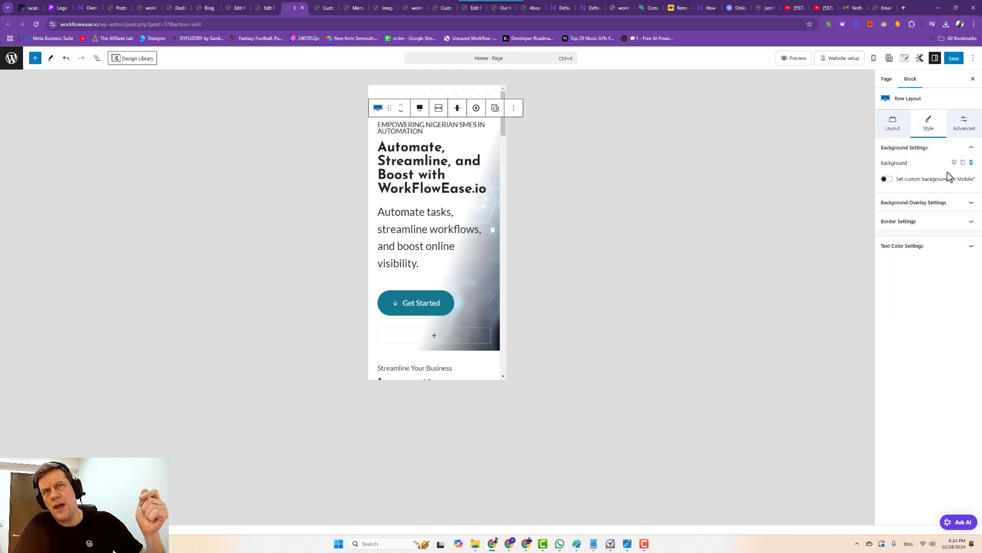
{"action": "left_click", "coordinate": [965, 125]}
{"action": "left_click", "coordinate": [971, 185]}
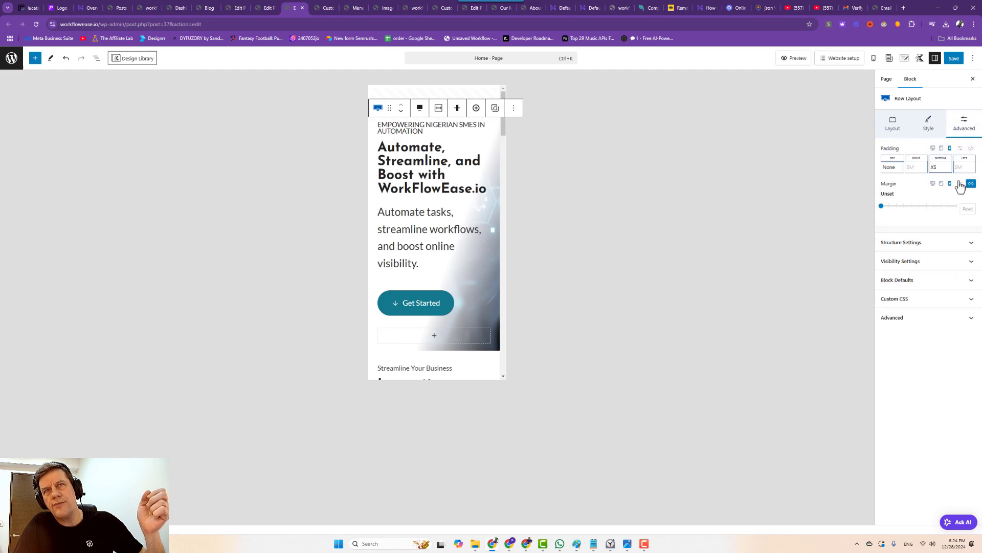
{"action": "left_click", "coordinate": [960, 186]}
{"action": "left_click", "coordinate": [890, 196]}
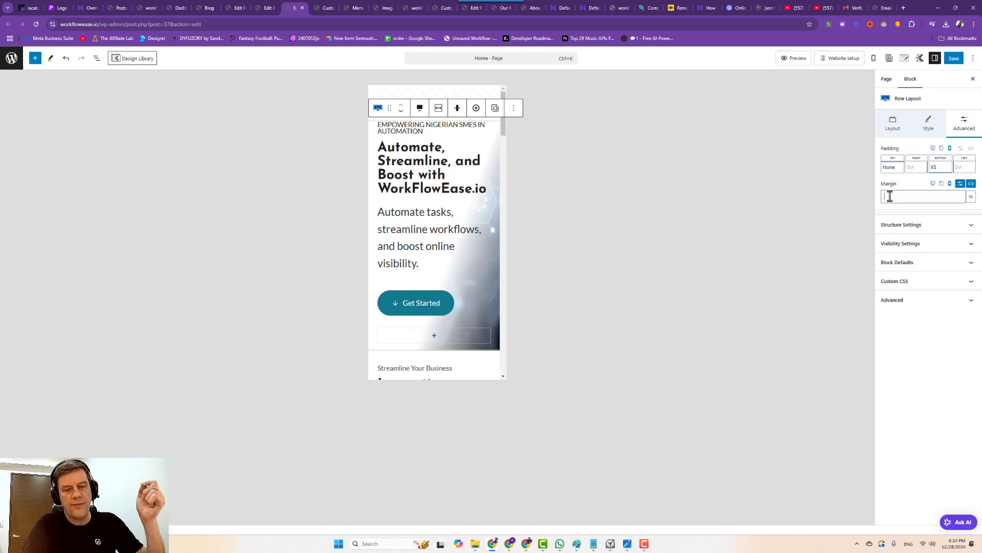
{"action": "type", "text": "-15"}
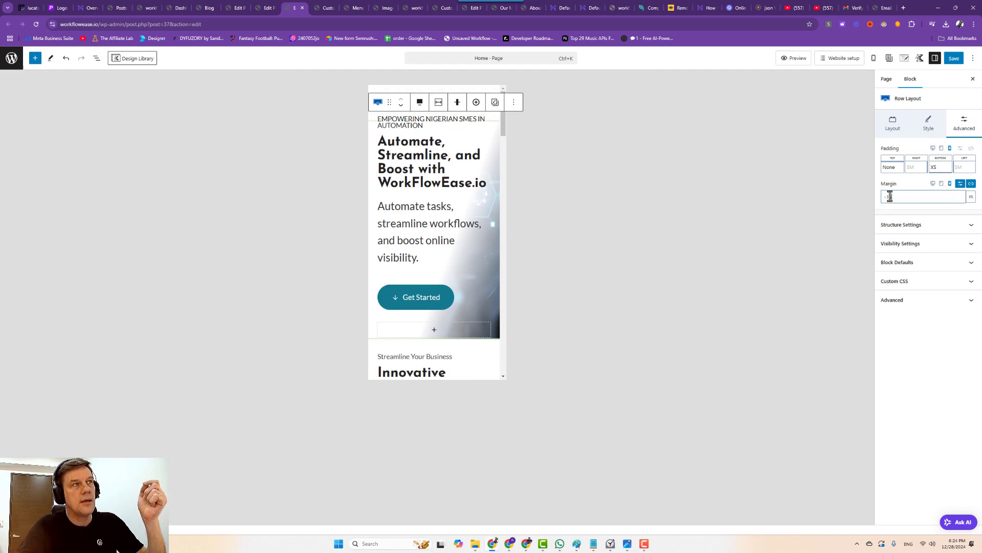
{"action": "key", "text": "BackSpace"}
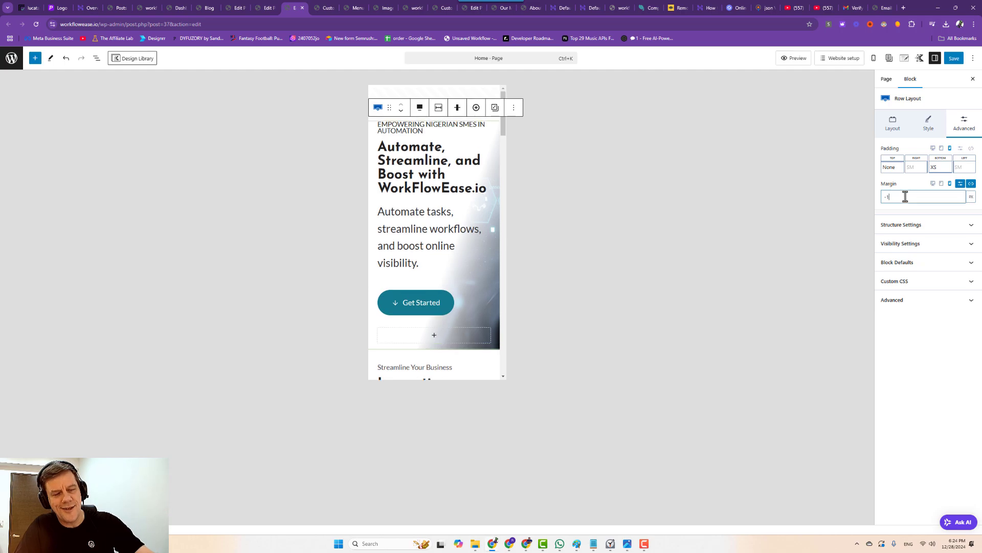
{"action": "type", "text": "0"}
{"action": "left_click", "coordinate": [950, 59]}
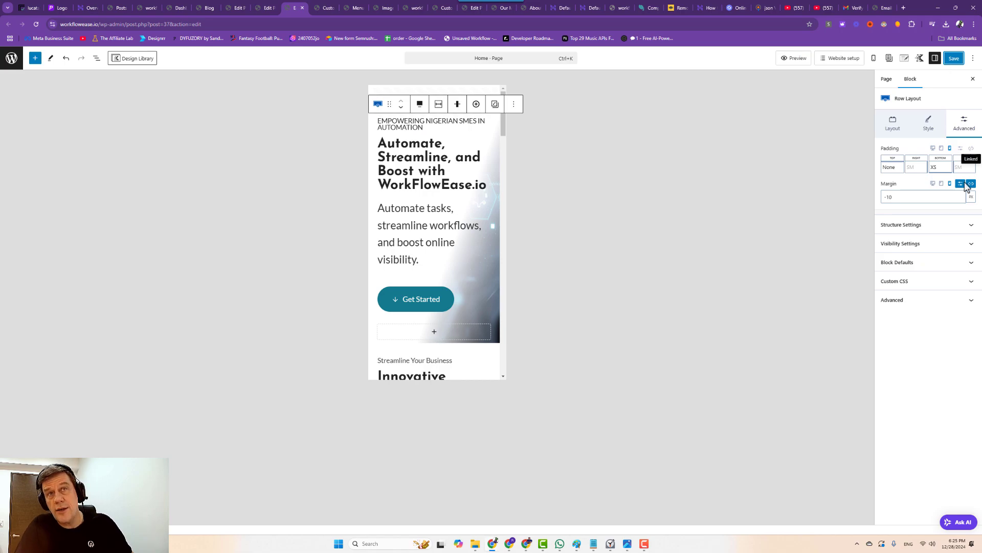
Change the hero row's custom margin to -25 px and save the Home page.
{"action": "double_click", "coordinate": [889, 197]}
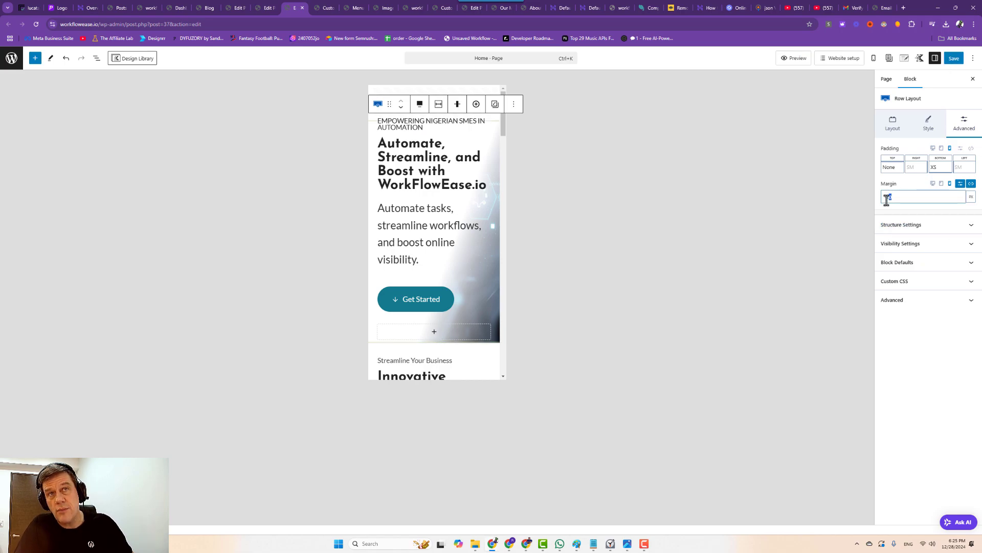
{"action": "type", "text": "230"}
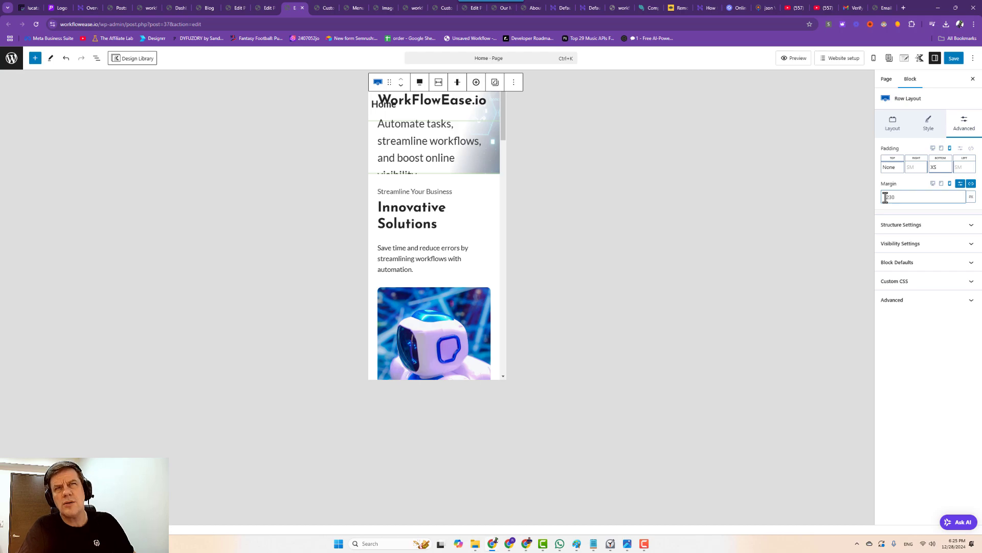
{"action": "key", "text": "BackSpace"}
{"action": "key", "text": "BackSpace"}
{"action": "type", "text": "5"}
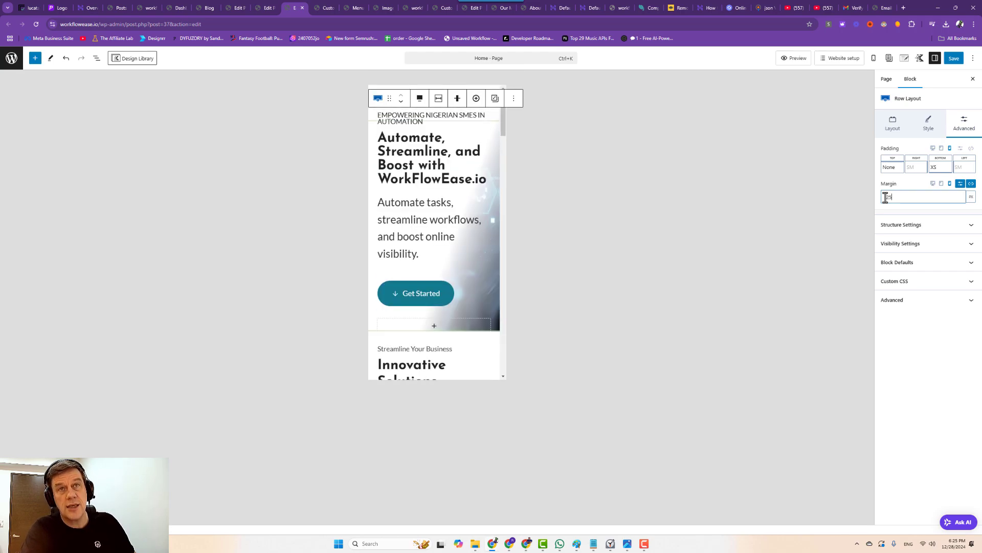
{"action": "left_click", "coordinate": [952, 59]}
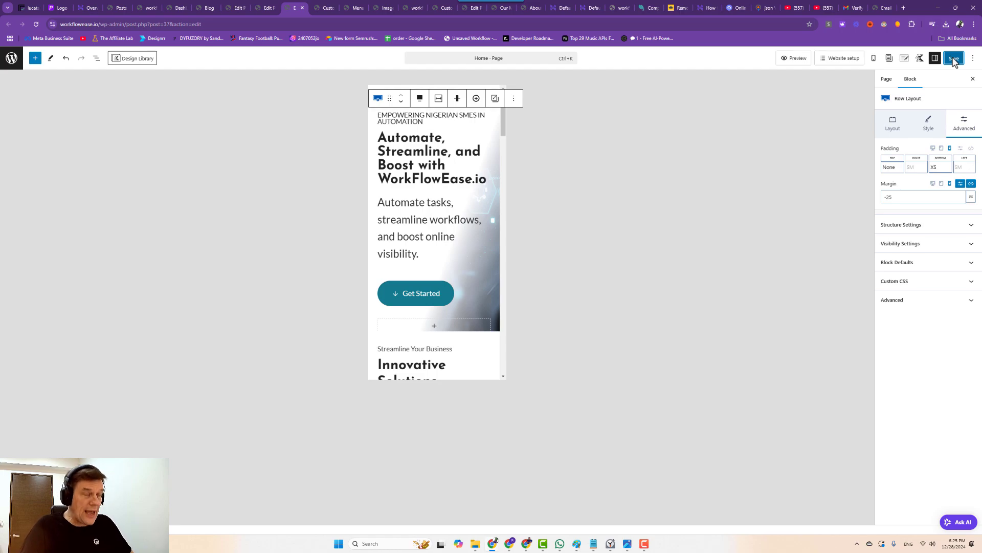
Open List View and inspect the hero row's background and overlay style settings.
{"action": "left_click", "coordinate": [494, 305]}
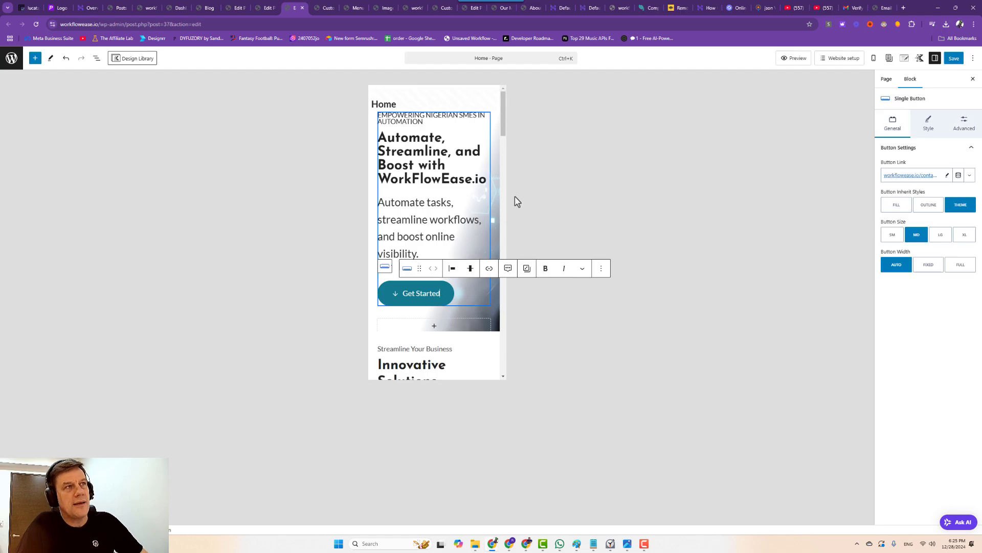
{"action": "left_click", "coordinate": [494, 191]}
{"action": "left_click", "coordinate": [925, 128]}
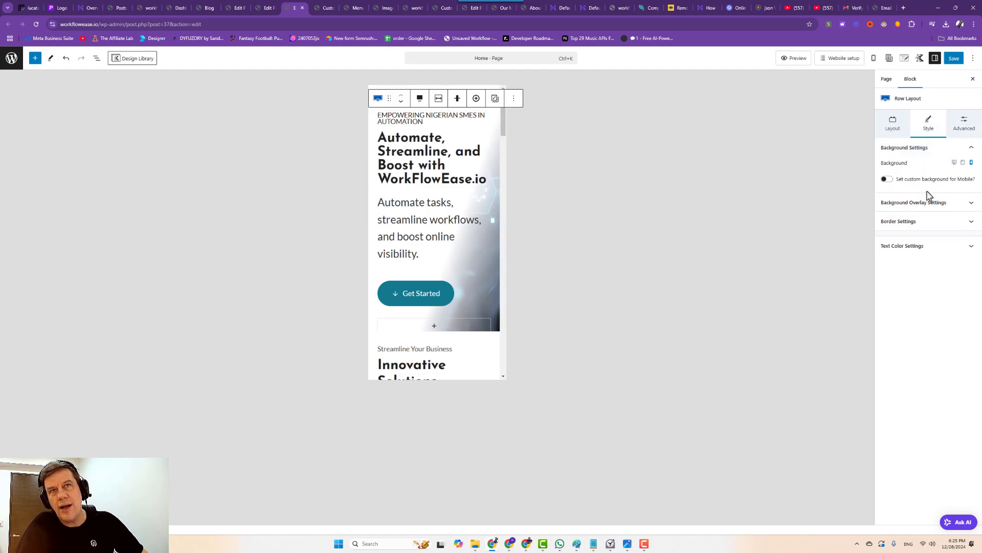
{"action": "left_click", "coordinate": [892, 132]}
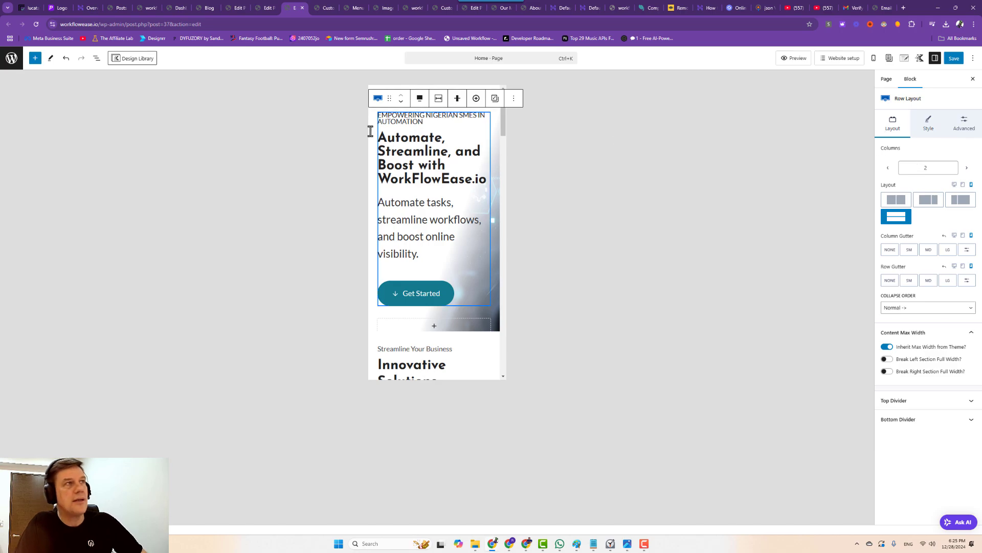
{"action": "left_click", "coordinate": [101, 58]}
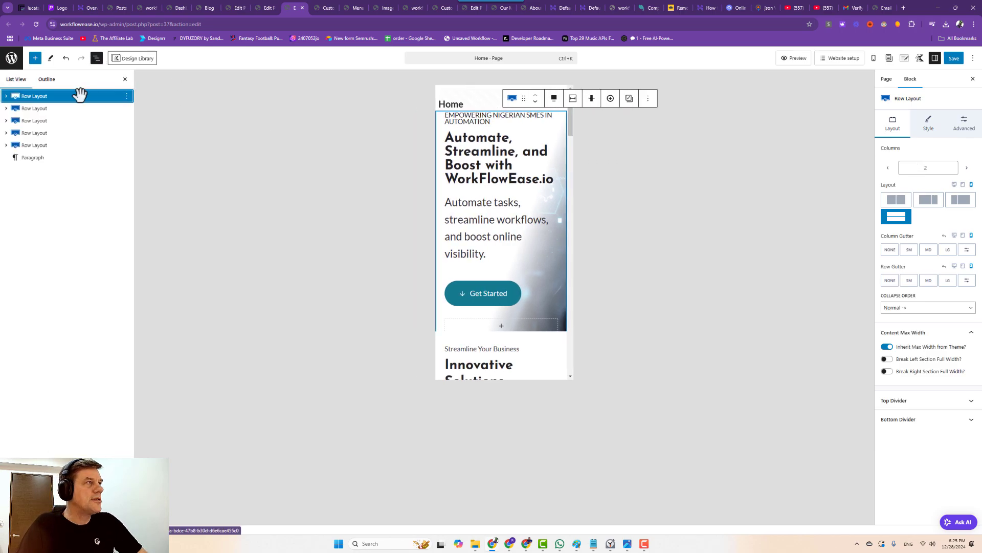
{"action": "left_click", "coordinate": [6, 98]}
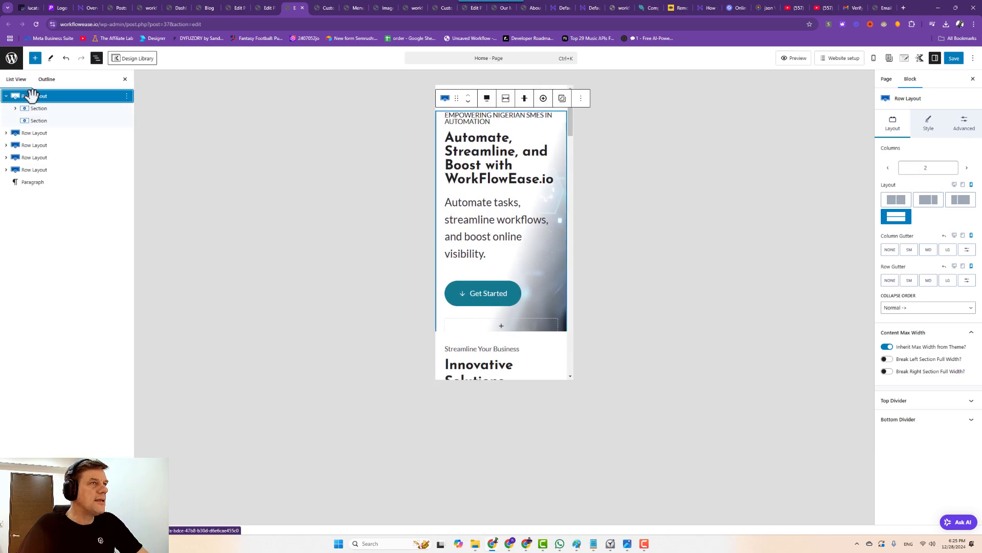
{"action": "left_click", "coordinate": [929, 125]}
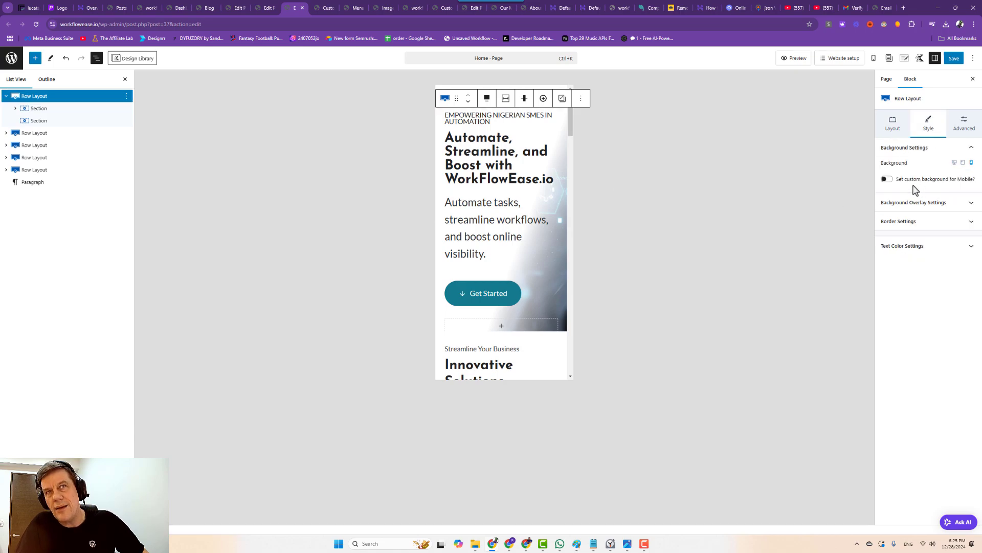
{"action": "left_click", "coordinate": [919, 154]}
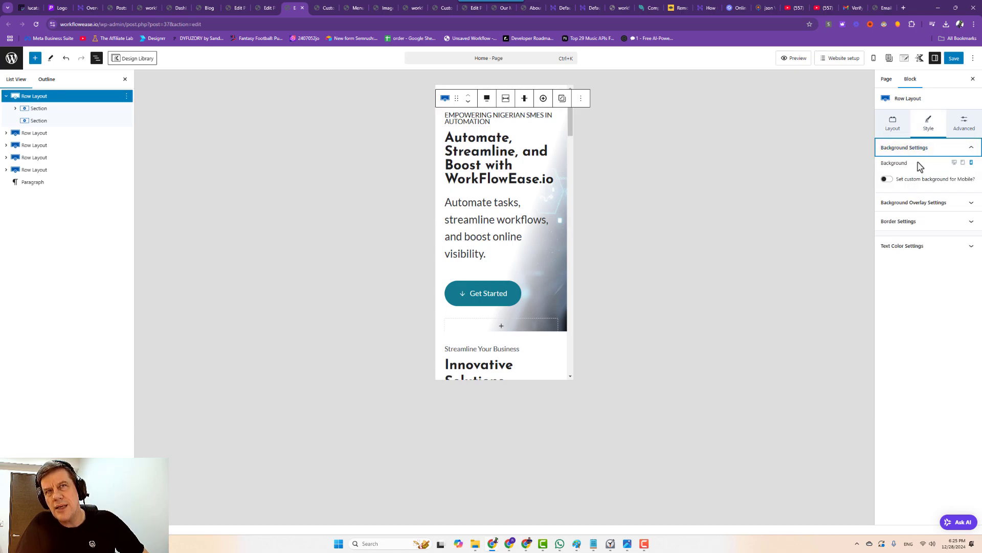
{"action": "left_click", "coordinate": [934, 204]}
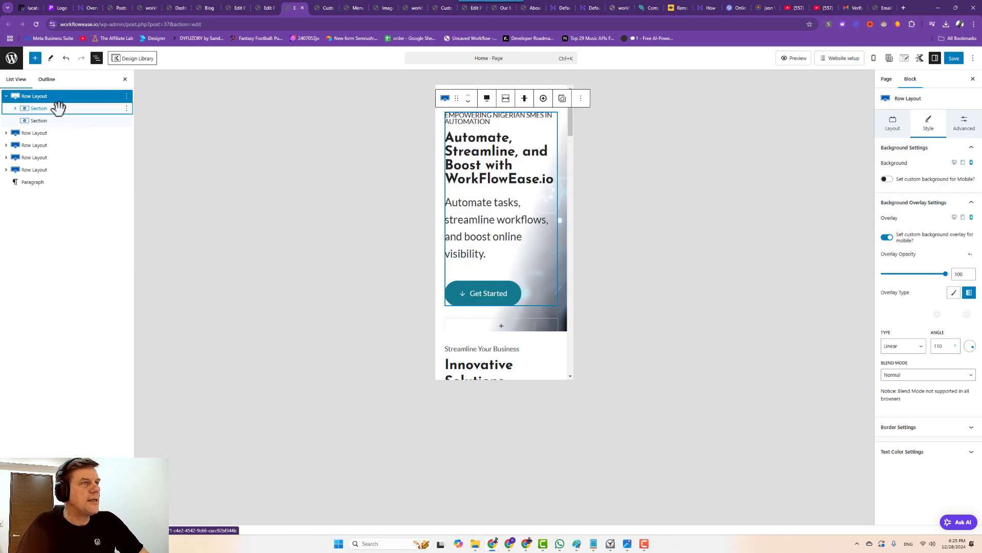
Browse the hero row's sections, then review its padding and margin settings.
{"action": "left_click", "coordinate": [15, 108]}
{"action": "left_click", "coordinate": [34, 170]}
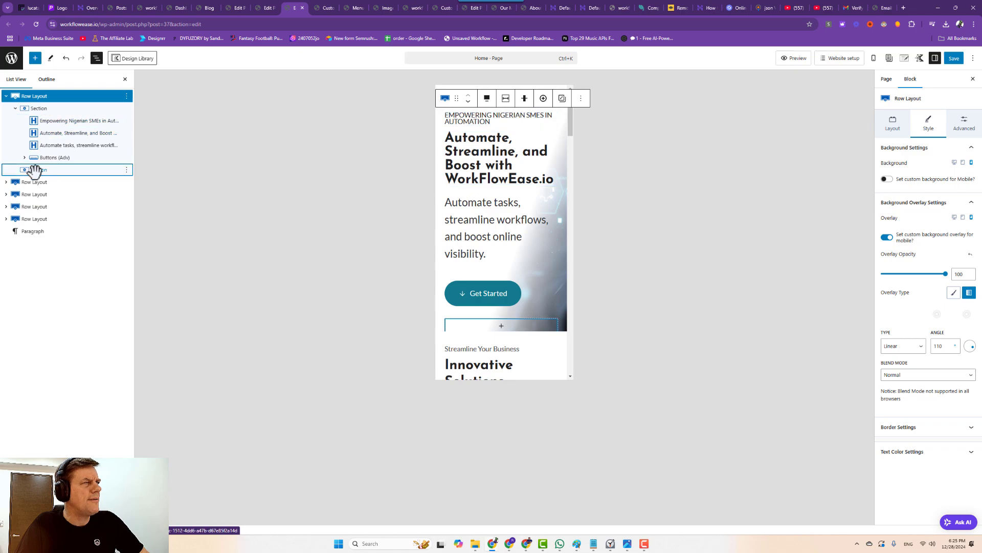
{"action": "left_click", "coordinate": [16, 96]}
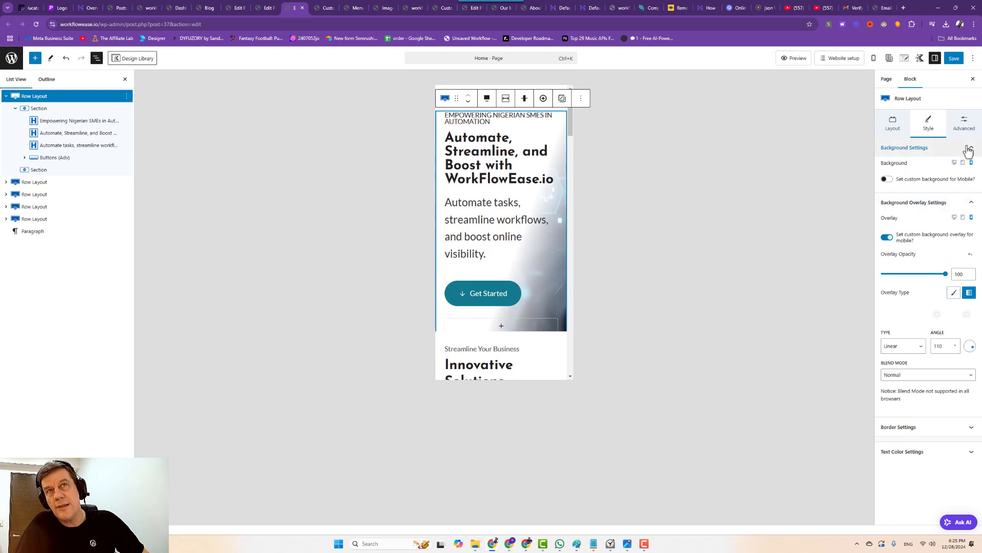
{"action": "left_click", "coordinate": [893, 123]}
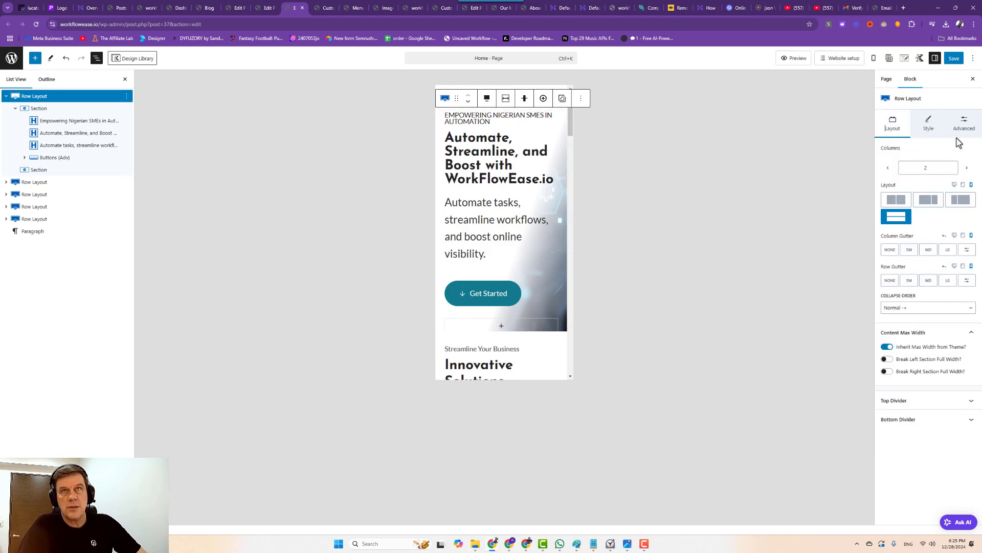
{"action": "left_click", "coordinate": [927, 123]}
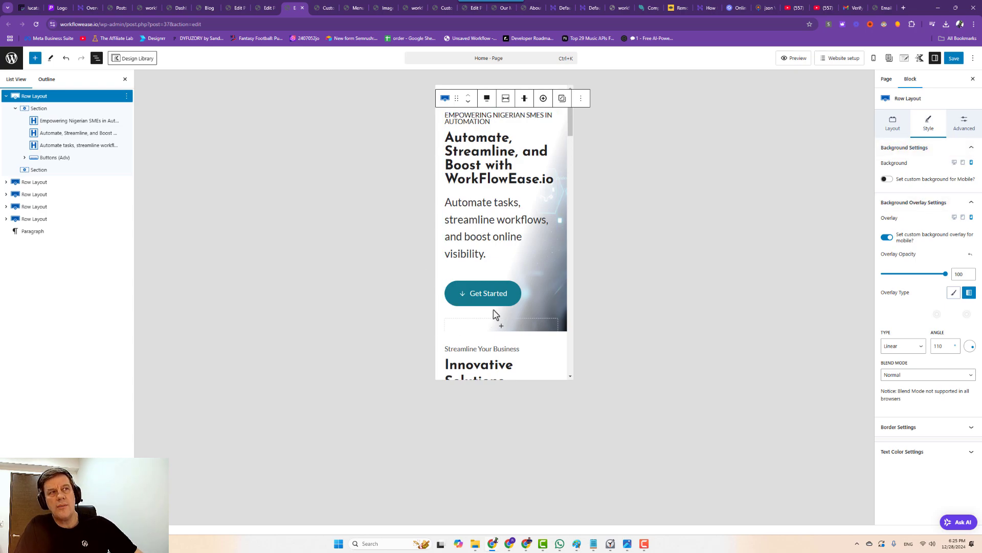
{"action": "left_click", "coordinate": [561, 302]}
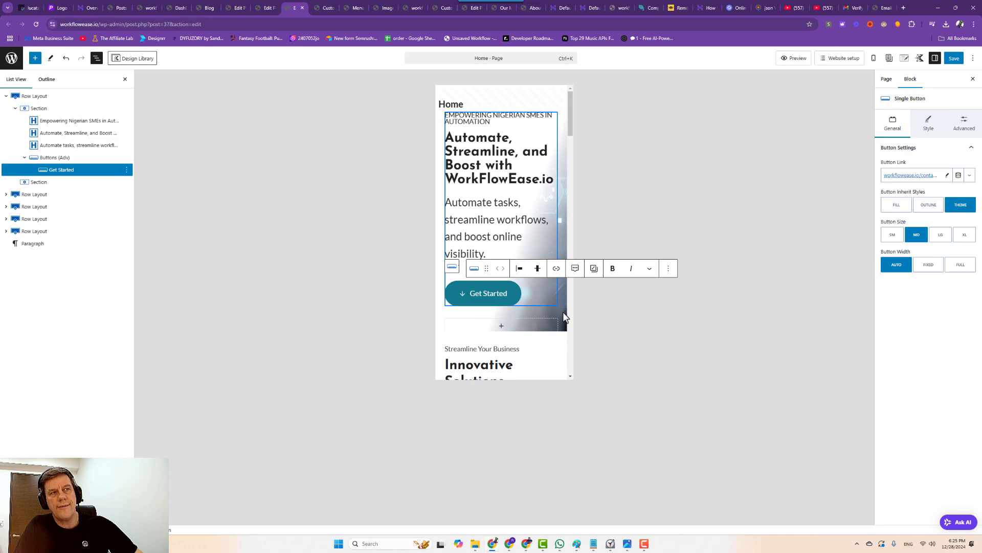
{"action": "left_click", "coordinate": [563, 311]}
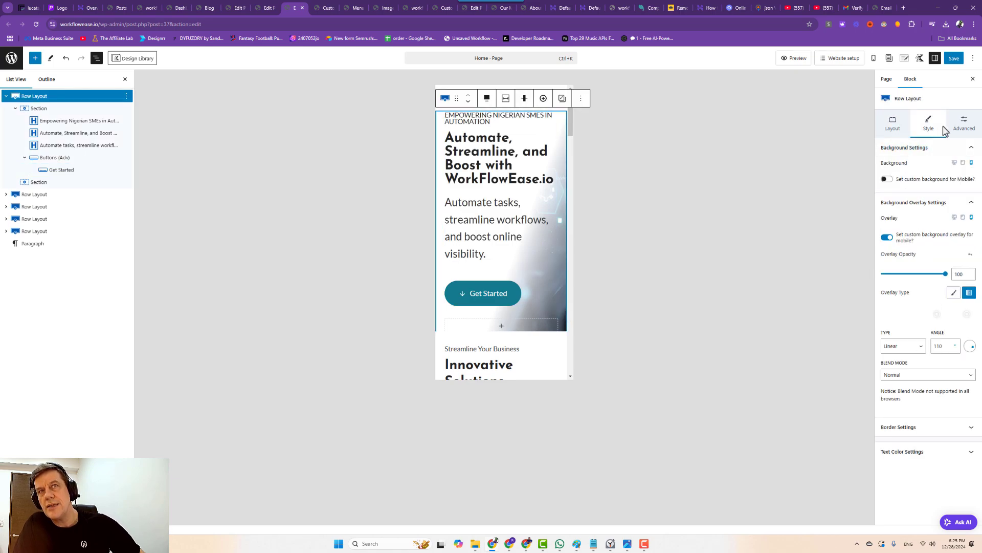
{"action": "left_click", "coordinate": [971, 147]}
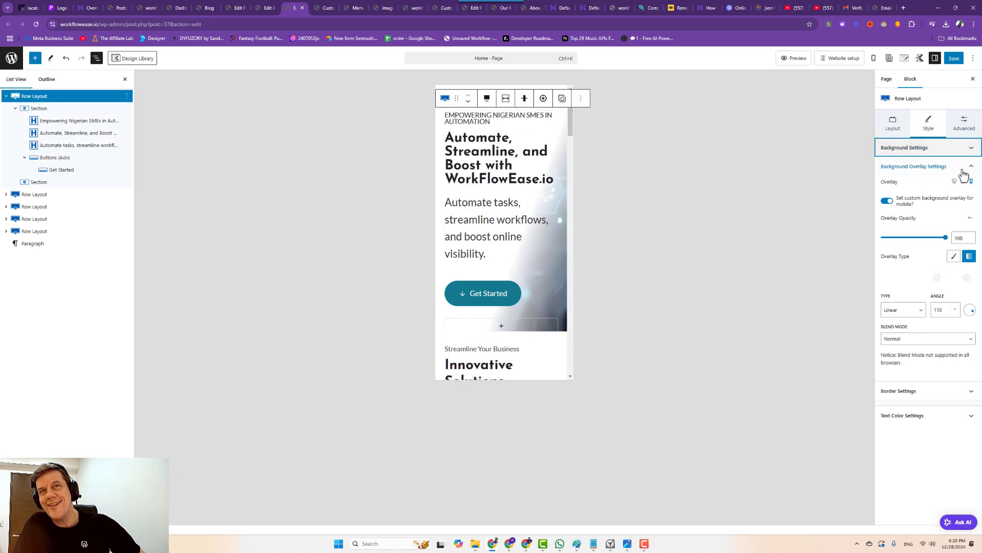
{"action": "left_click", "coordinate": [972, 168]}
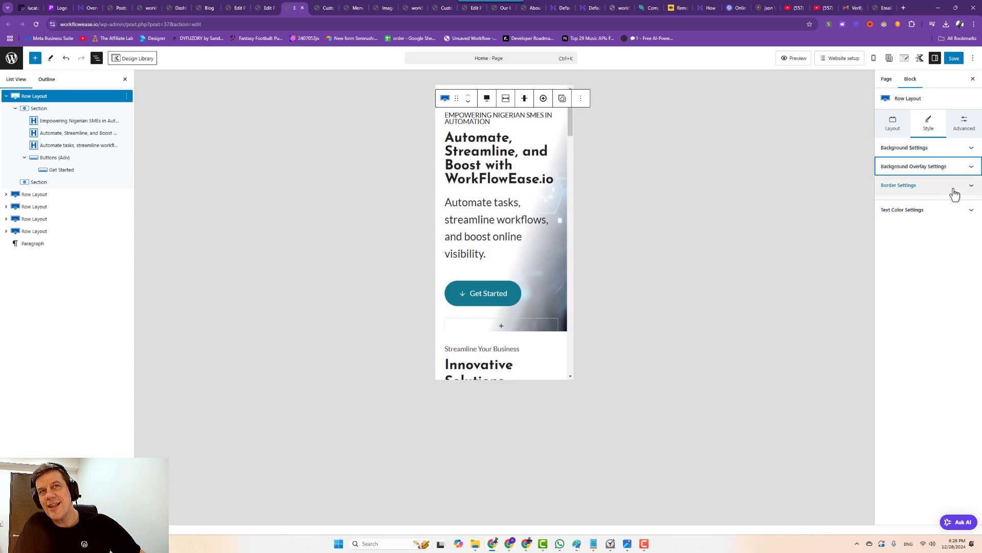
{"action": "left_click", "coordinate": [964, 125]}
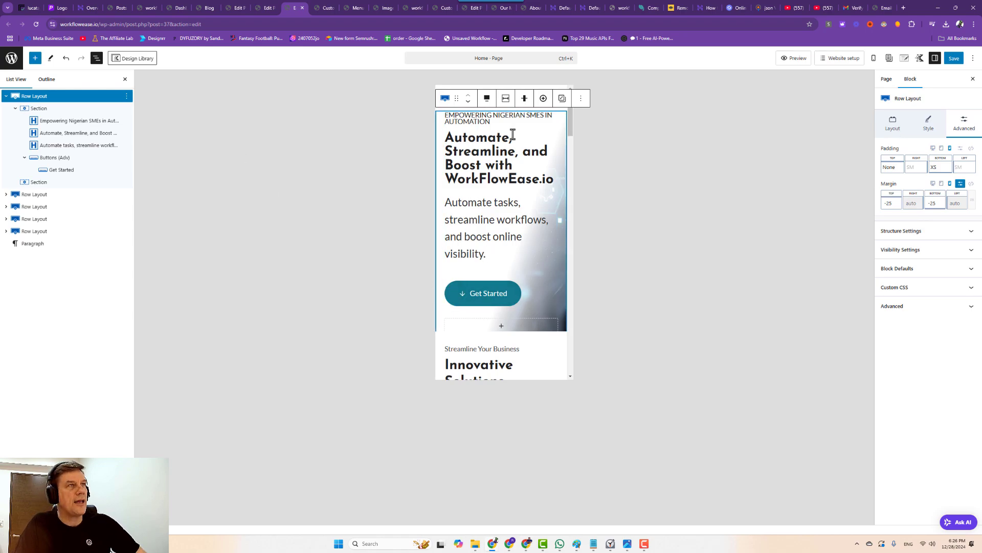
Switch the preview to Desktop and review the hero row's Layout and Style settings.
{"action": "left_click", "coordinate": [874, 58]}
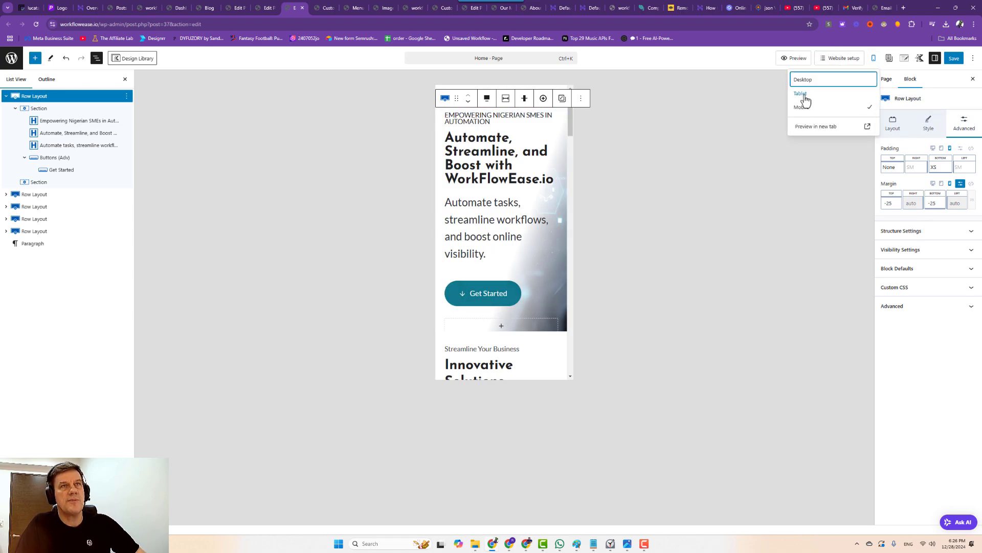
{"action": "left_click", "coordinate": [803, 80]}
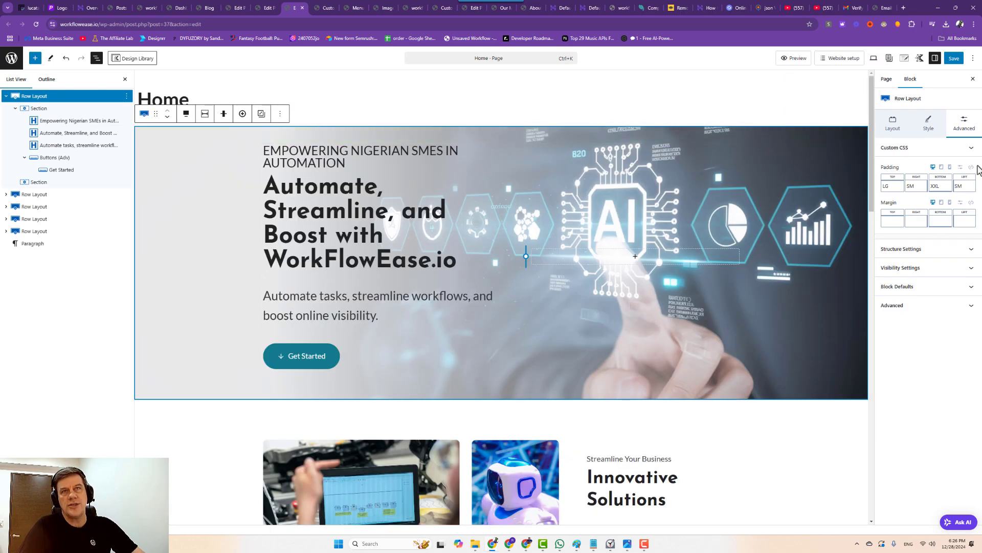
{"action": "left_click", "coordinate": [927, 125]}
{"action": "left_click", "coordinate": [893, 126]}
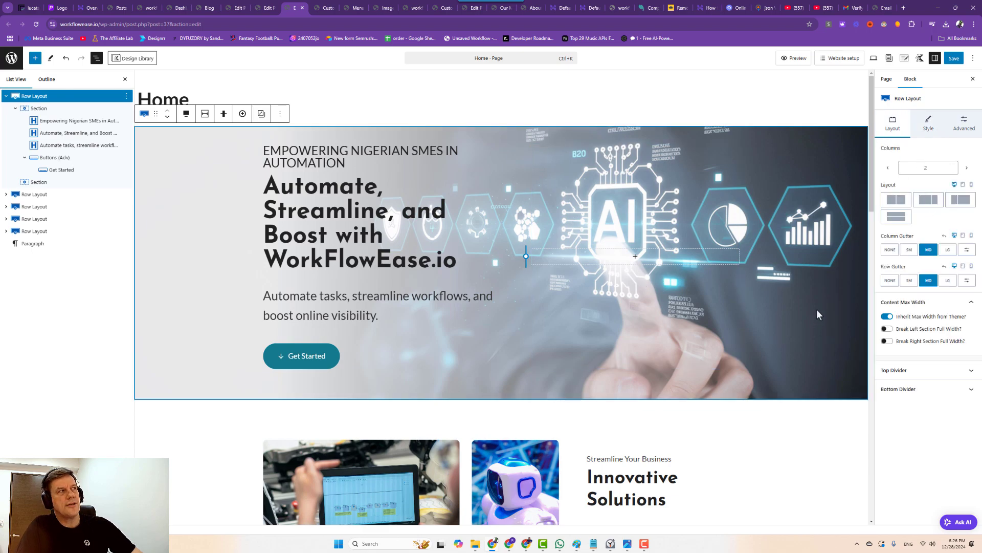
{"action": "left_click", "coordinate": [928, 126]}
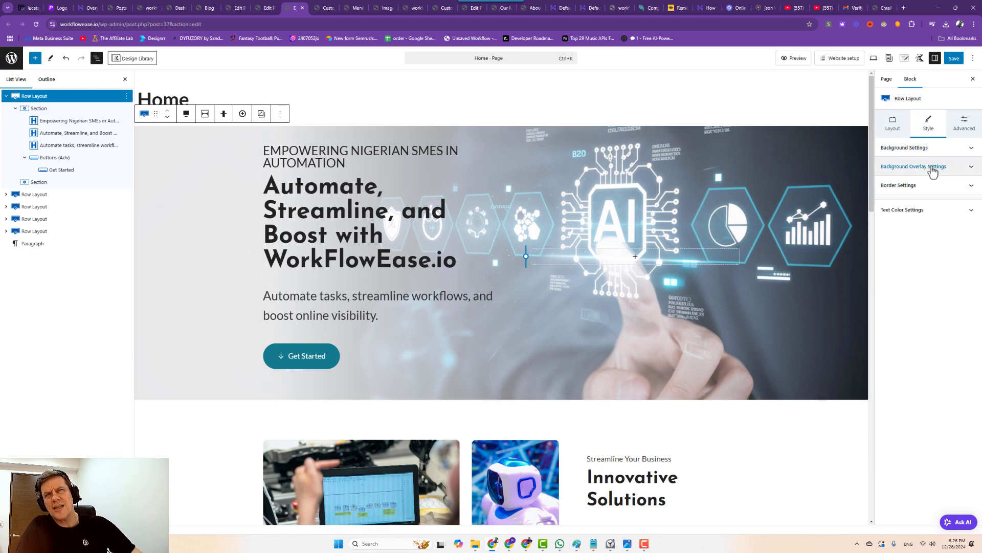
Move the hero background image's focal point to 64/49.
{"action": "left_click", "coordinate": [947, 148]}
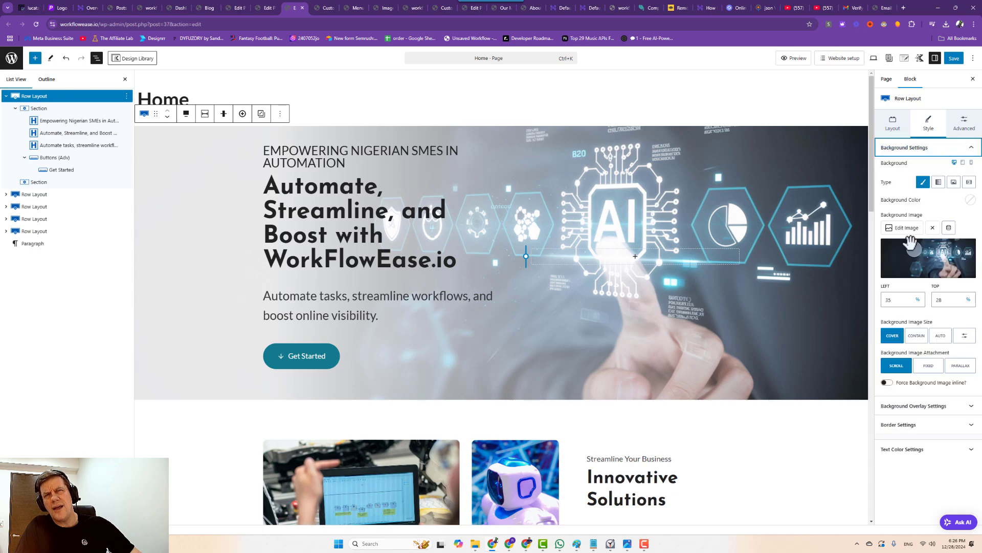
{"action": "left_click_drag", "start_coordinate": [937, 256], "coordinate": [942, 258]}
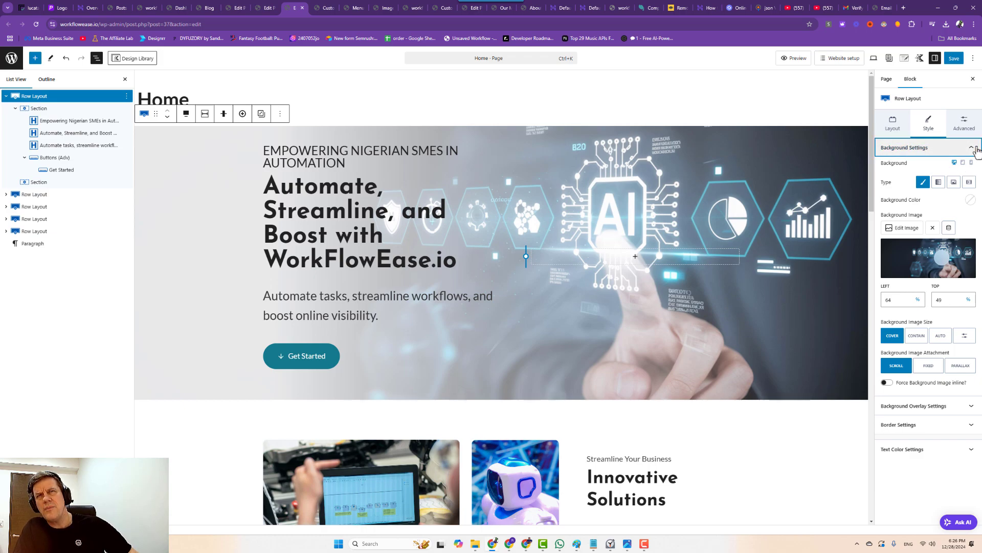
{"action": "left_click", "coordinate": [974, 148]}
{"action": "left_click", "coordinate": [974, 148]}
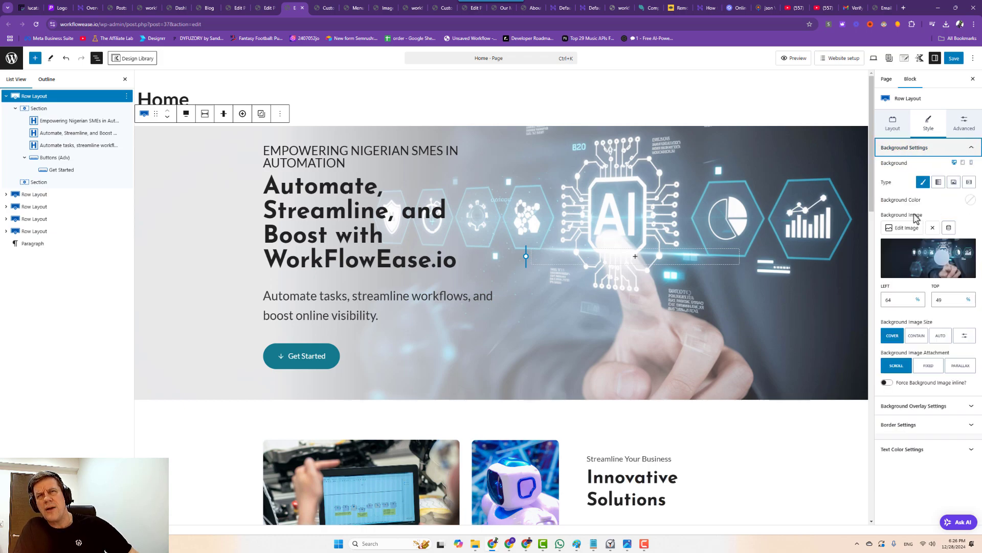
Switch to Mobile preview and turn on 'Set custom background for Mobile?'.
{"action": "left_click", "coordinate": [874, 58]}
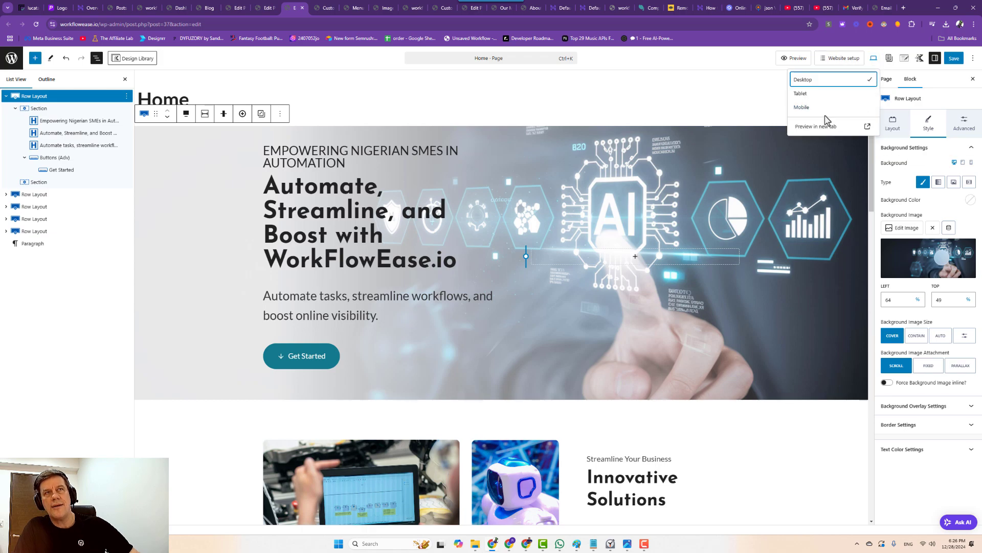
{"action": "left_click", "coordinate": [826, 107]}
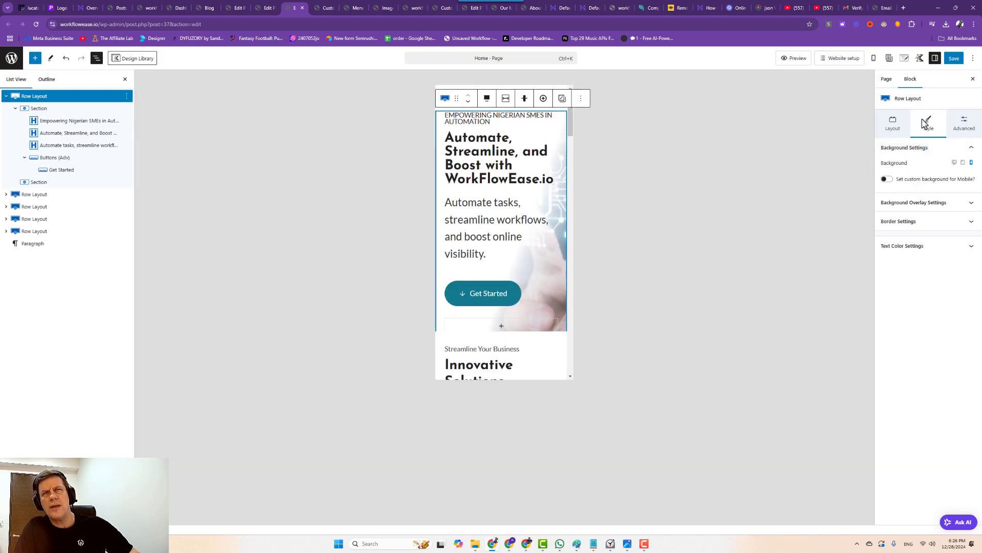
{"action": "left_click", "coordinate": [913, 201]}
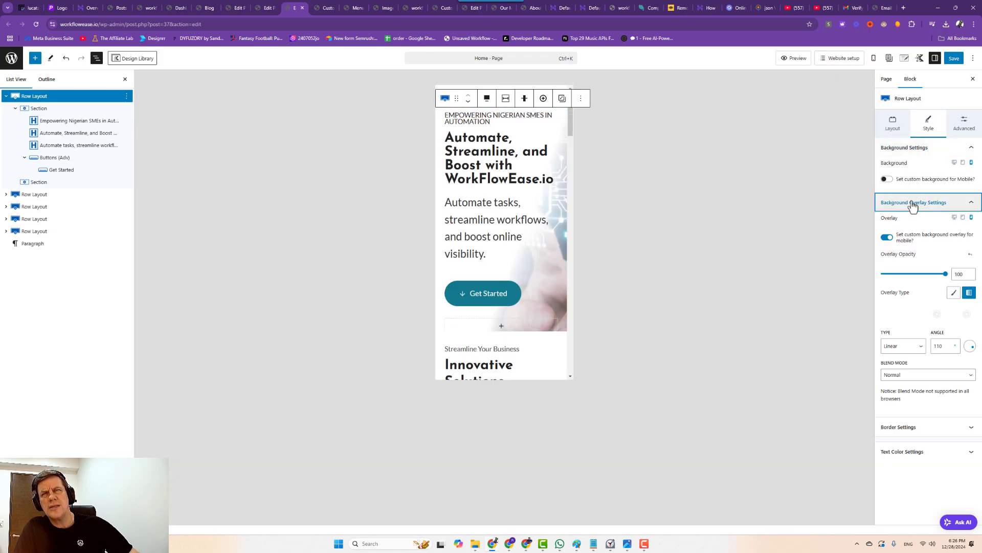
{"action": "left_click", "coordinate": [971, 147]}
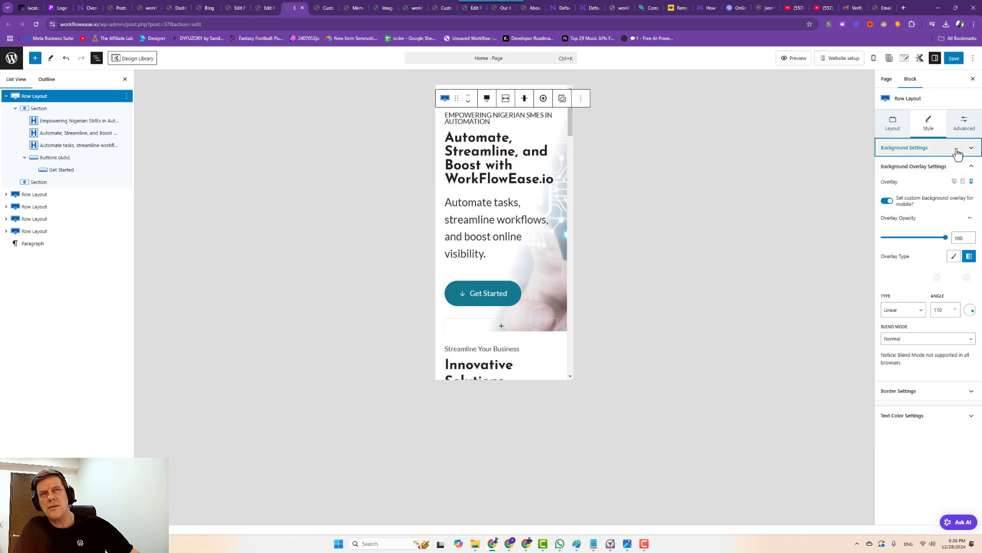
{"action": "left_click", "coordinate": [957, 148]}
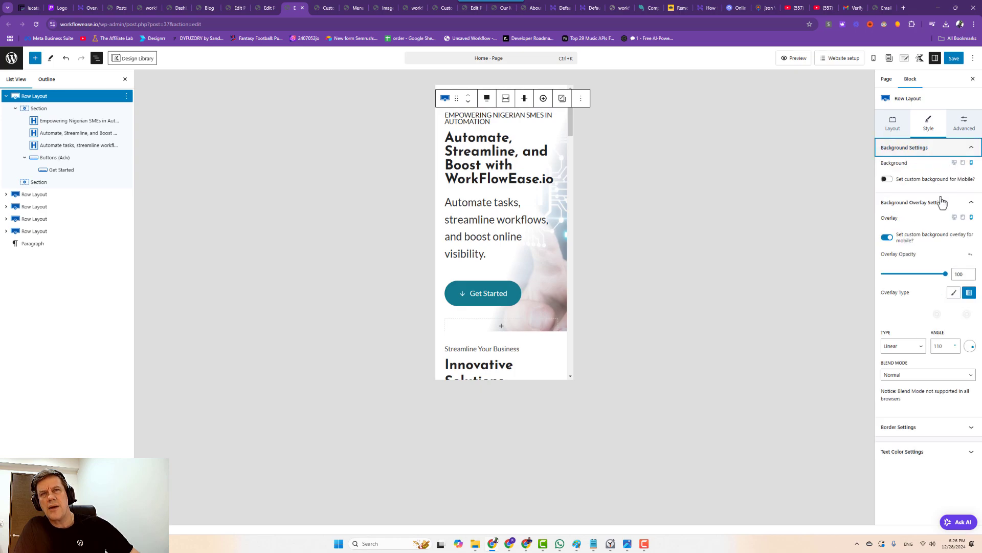
{"action": "left_click", "coordinate": [887, 180]}
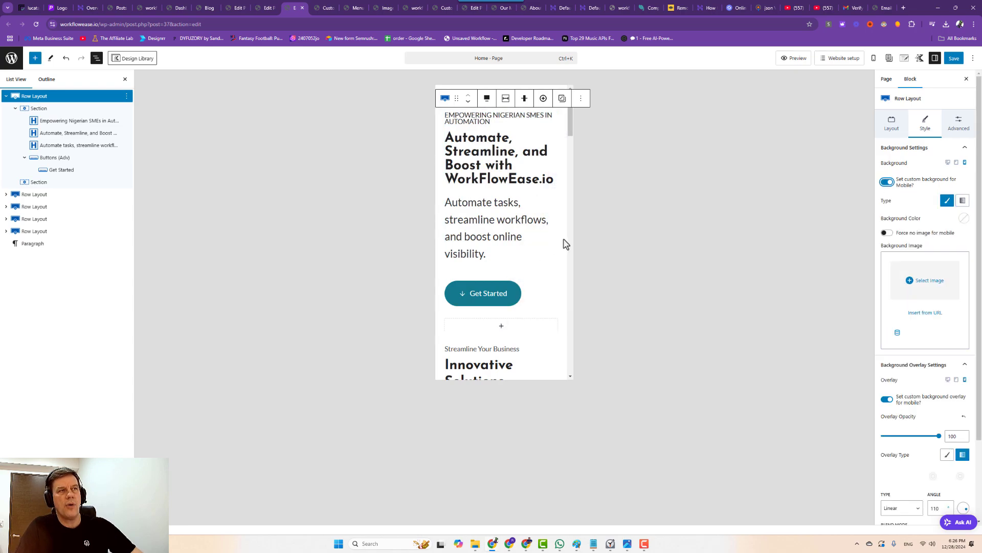
Pick the chatbot AI image from the library as the mobile hero background.
{"action": "left_click", "coordinate": [910, 286]}
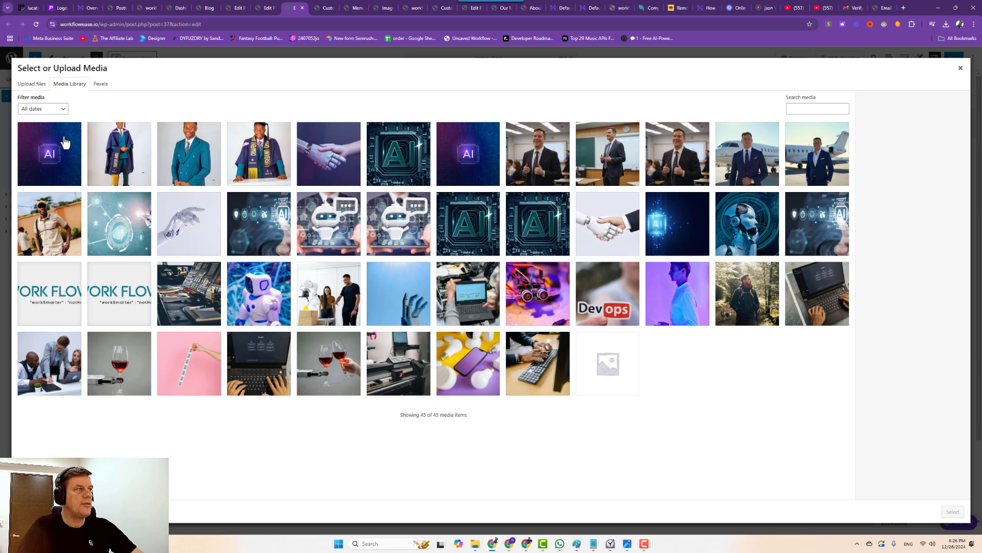
{"action": "left_click", "coordinate": [260, 228]}
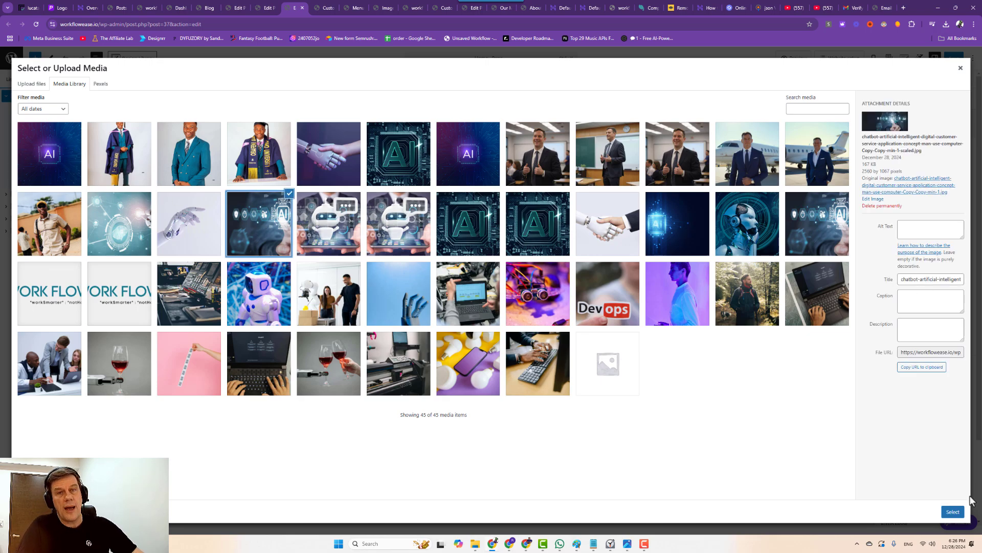
{"action": "left_click", "coordinate": [945, 511]}
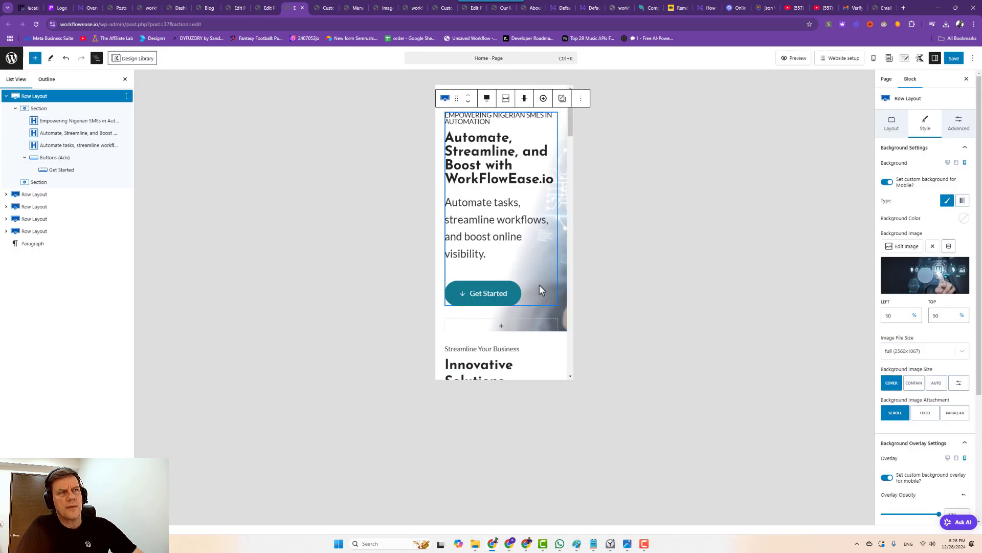
{"action": "scroll", "coordinate": [896, 345], "scroll_direction": "down", "scroll_amount": 2}
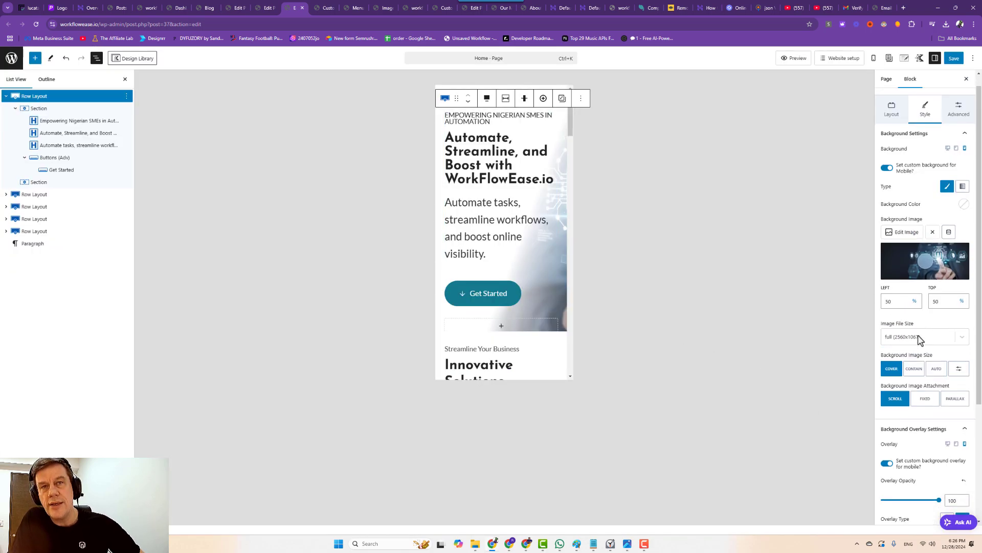
{"action": "scroll", "coordinate": [919, 331], "scroll_direction": "down", "scroll_amount": 1}
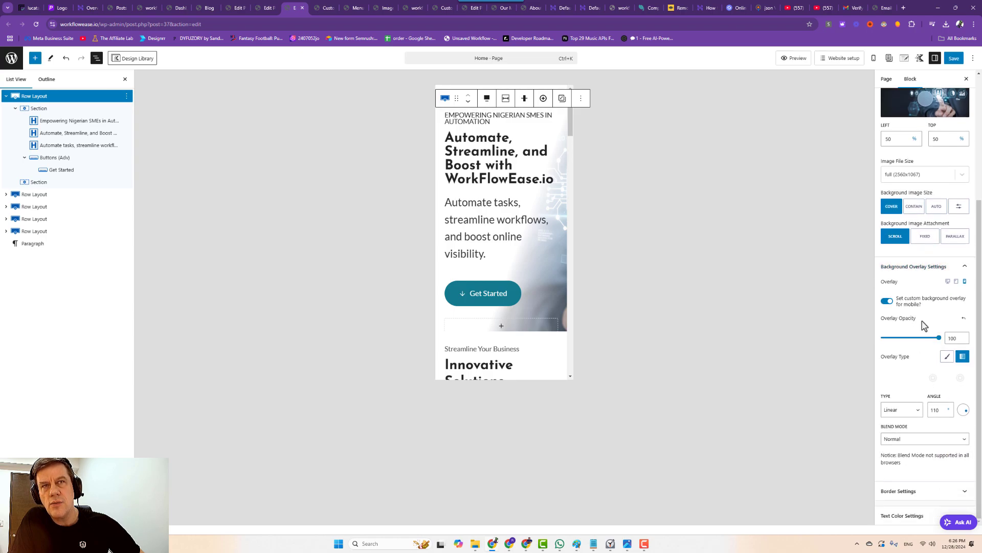
{"action": "scroll", "coordinate": [925, 319], "scroll_direction": "up", "scroll_amount": 2}
{"action": "scroll", "coordinate": [924, 323], "scroll_direction": "down", "scroll_amount": 2}
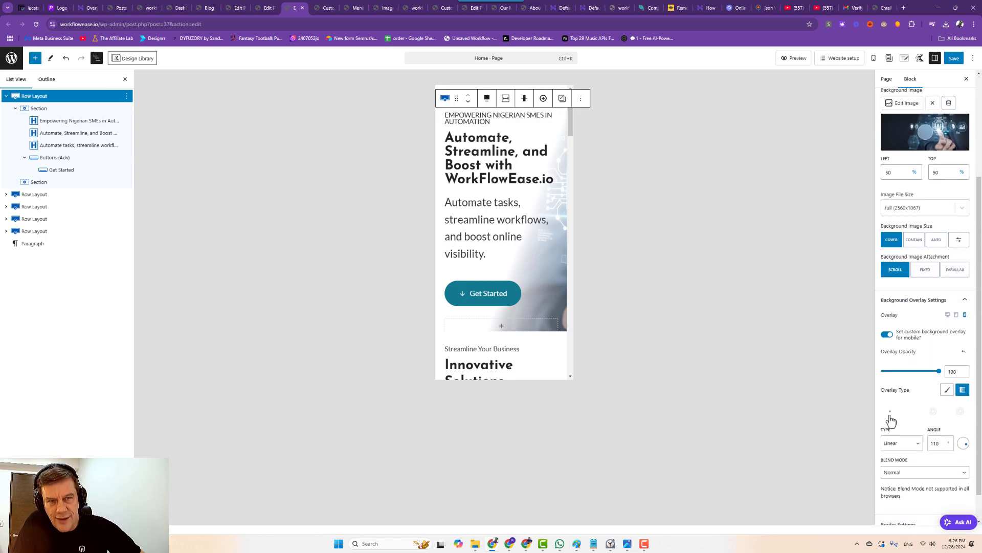
{"action": "scroll", "coordinate": [893, 454], "scroll_direction": "up", "scroll_amount": 2}
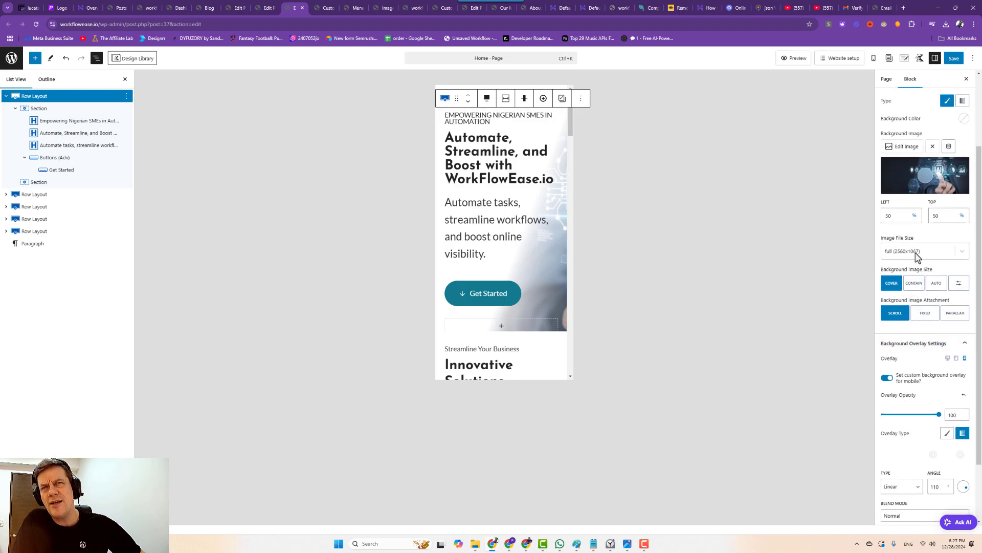
Set the mobile background's image file size to medium_large (768x320).
{"action": "left_click", "coordinate": [923, 253]}
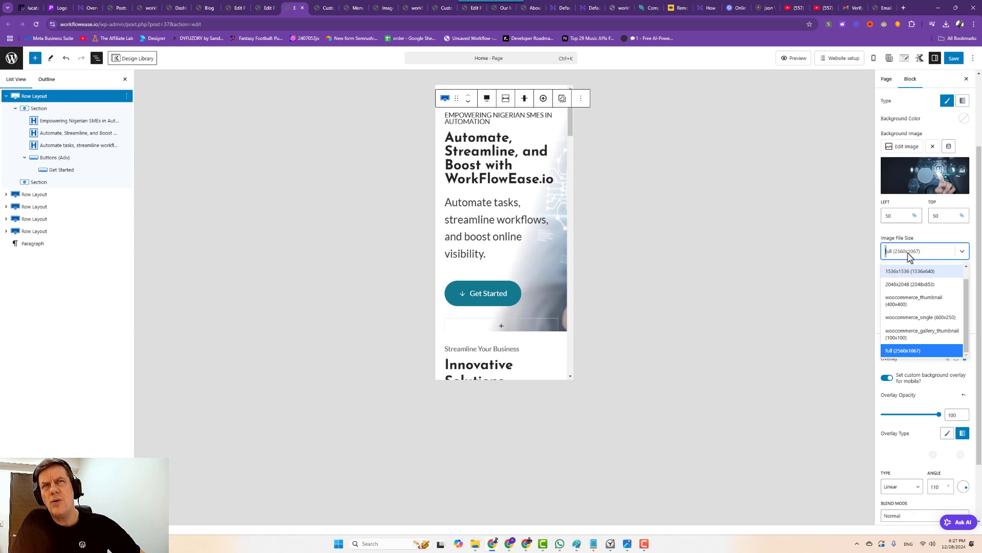
{"action": "left_click", "coordinate": [910, 249]}
{"action": "left_click", "coordinate": [911, 250]}
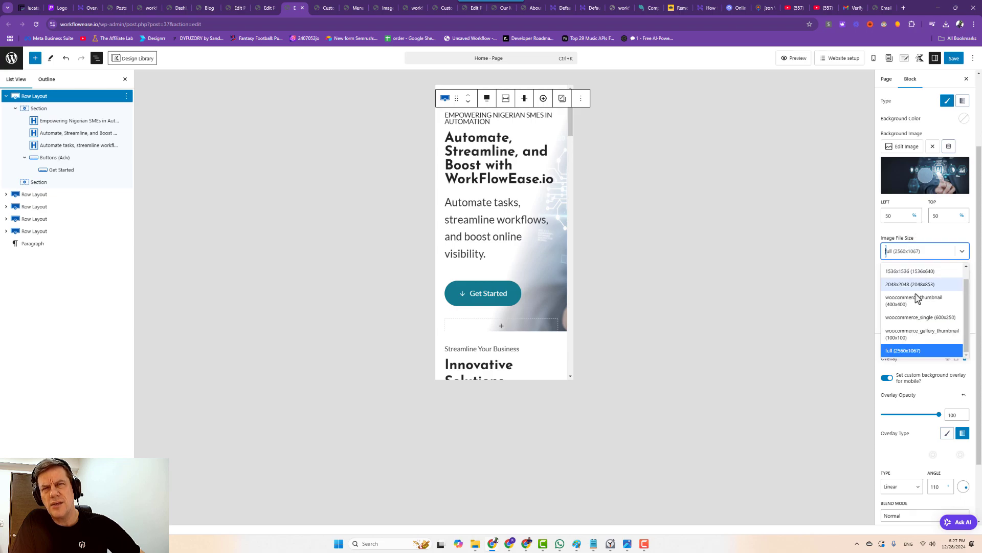
{"action": "left_click", "coordinate": [903, 318]}
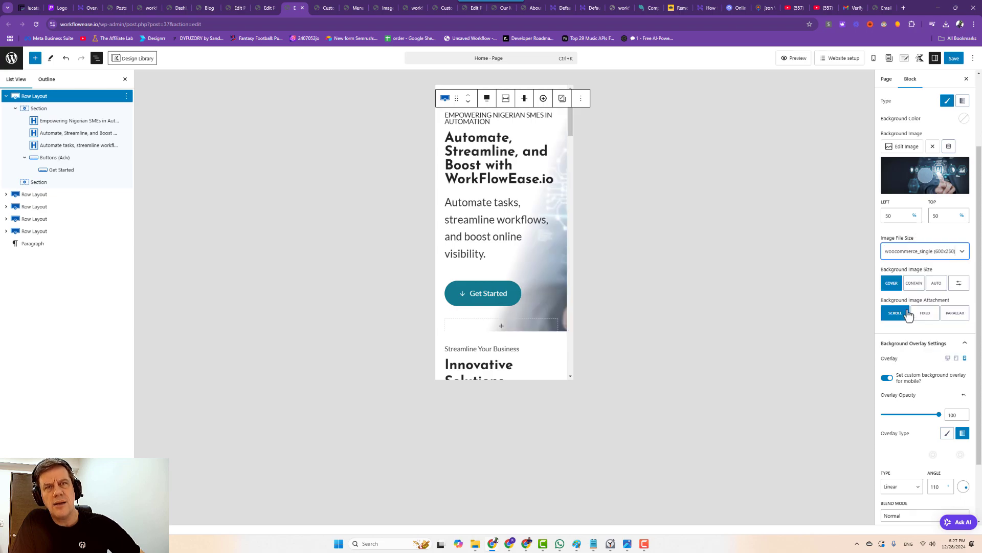
{"action": "left_click", "coordinate": [918, 256]}
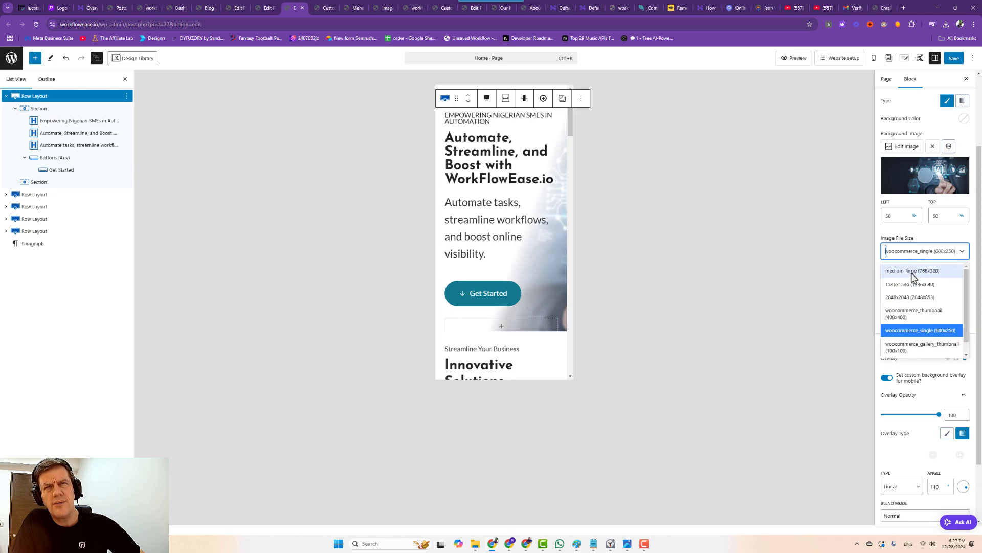
{"action": "left_click", "coordinate": [912, 272]}
{"action": "left_click", "coordinate": [915, 254]}
{"action": "left_click", "coordinate": [914, 239]}
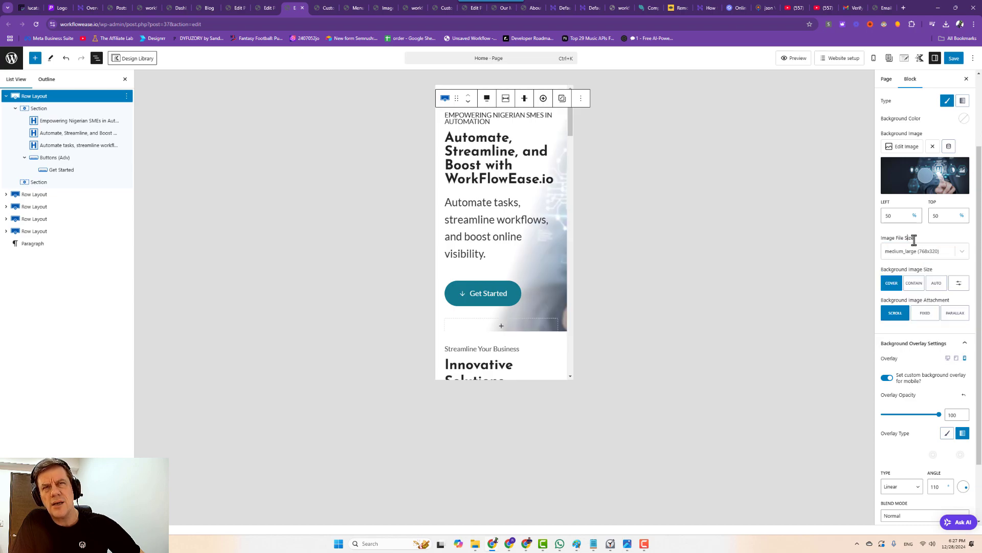
Recentre the image's focal point and lower the overlay opacity toward 82.
{"action": "left_click_drag", "start_coordinate": [905, 218], "coordinate": [878, 218]}
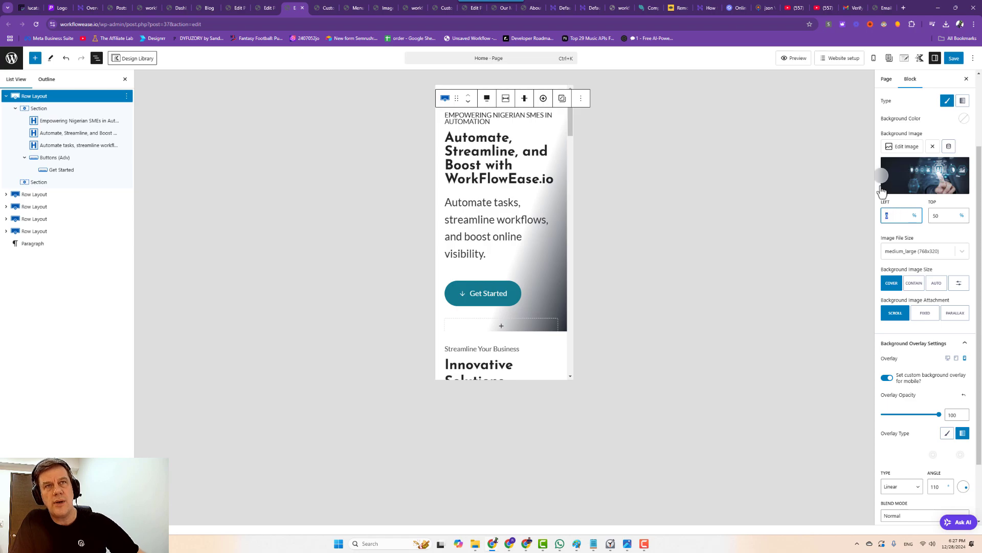
{"action": "left_click_drag", "start_coordinate": [882, 175], "coordinate": [924, 179]}
{"action": "scroll", "coordinate": [887, 338], "scroll_direction": "down", "scroll_amount": 1}
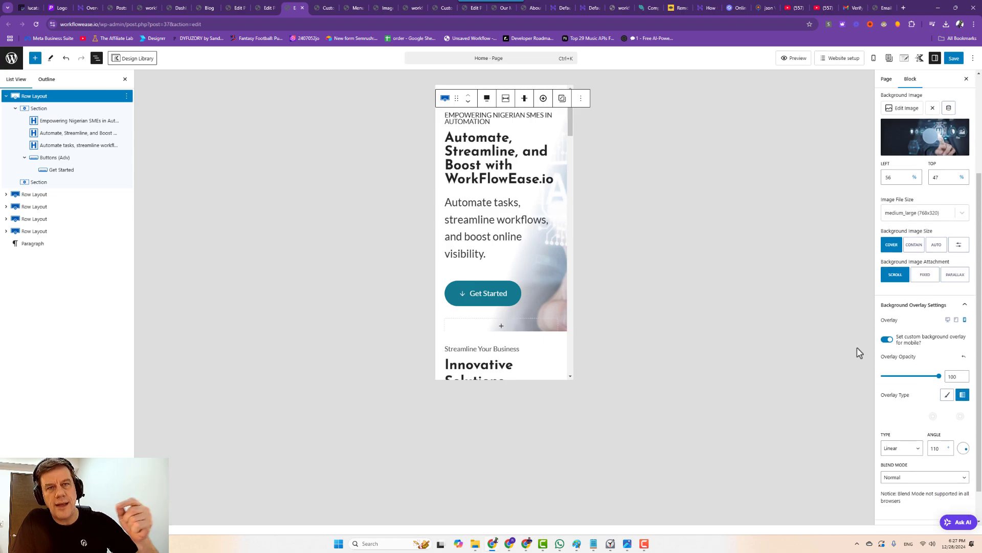
{"action": "left_click_drag", "start_coordinate": [935, 378], "coordinate": [917, 379]}
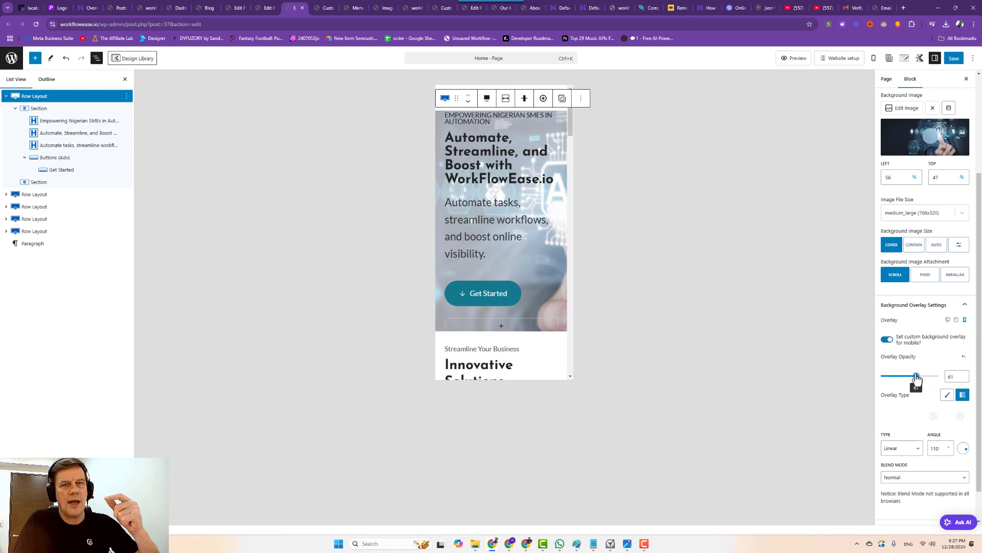
Toggle the mobile overlay off, refocus the image at Left 59, Top 34, and re-enable a lighter overlay.
{"action": "scroll", "coordinate": [918, 374], "scroll_direction": "down", "scroll_amount": 1}
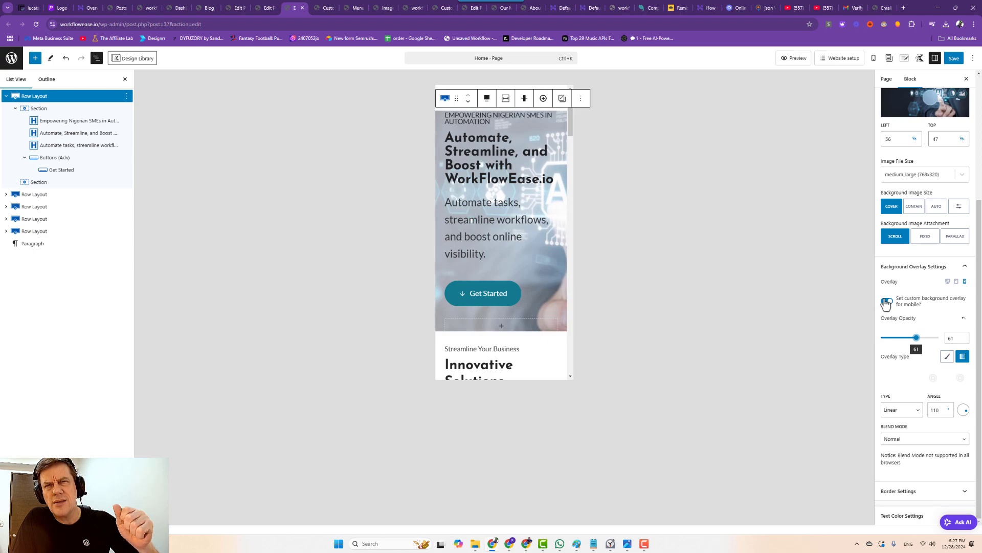
{"action": "left_click", "coordinate": [887, 303]}
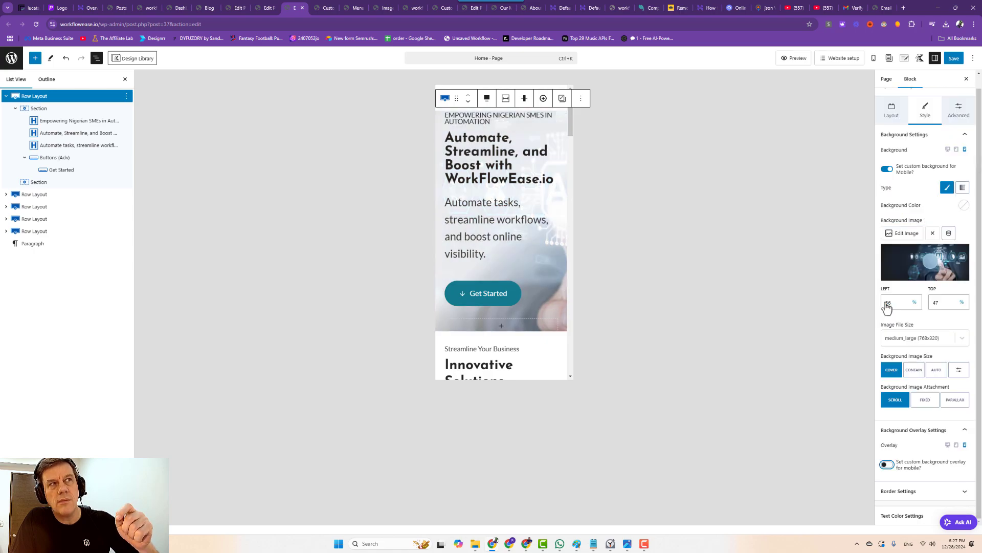
{"action": "mouse_move", "coordinate": [931, 262]}
{"action": "left_mouse_down"}
{"action": "mouse_move", "coordinate": [957, 261]}
{"action": "mouse_move", "coordinate": [935, 257]}
{"action": "left_mouse_up"}
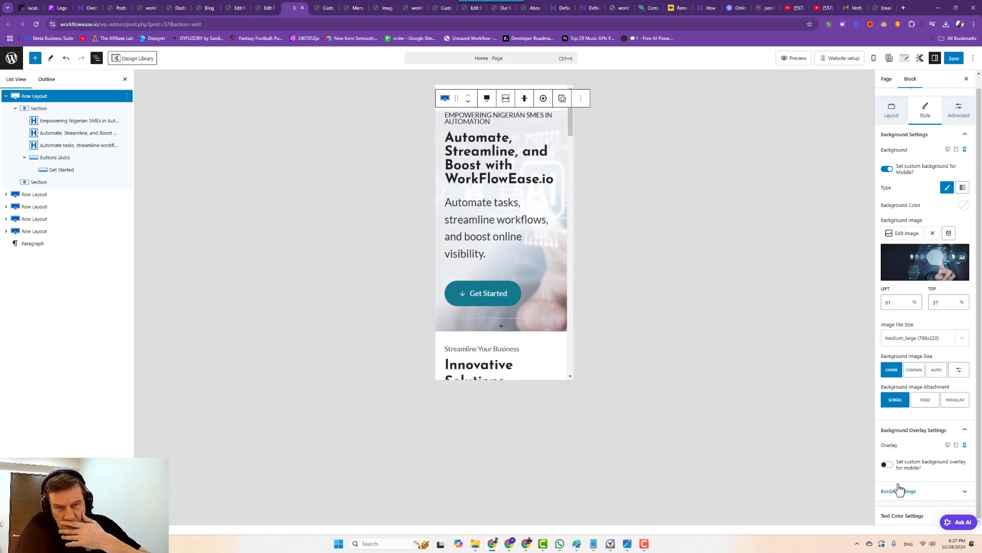
{"action": "scroll", "coordinate": [912, 448], "scroll_direction": "up", "scroll_amount": 1}
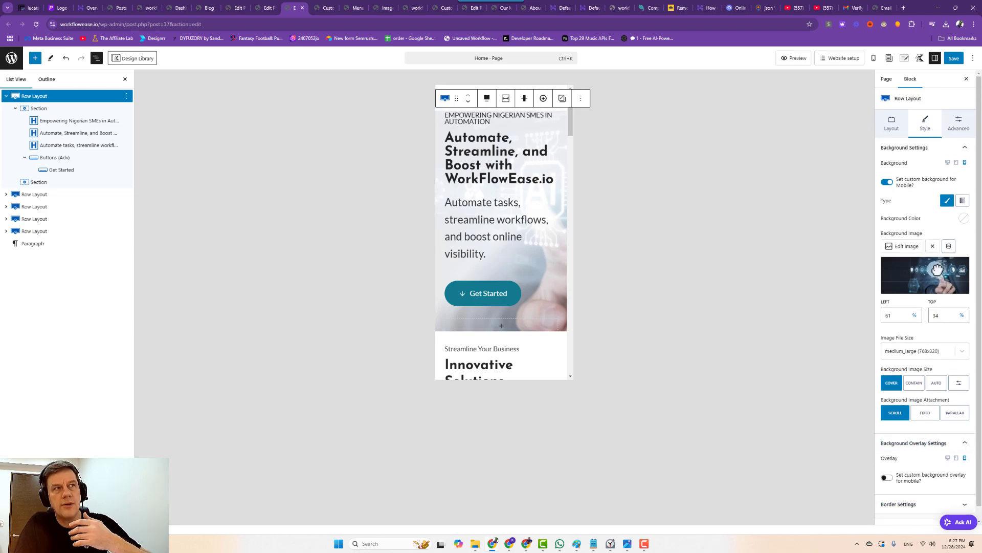
{"action": "mouse_move", "coordinate": [936, 270]}
{"action": "left_mouse_down"}
{"action": "mouse_move", "coordinate": [945, 268]}
{"action": "mouse_move", "coordinate": [931, 267]}
{"action": "left_mouse_up"}
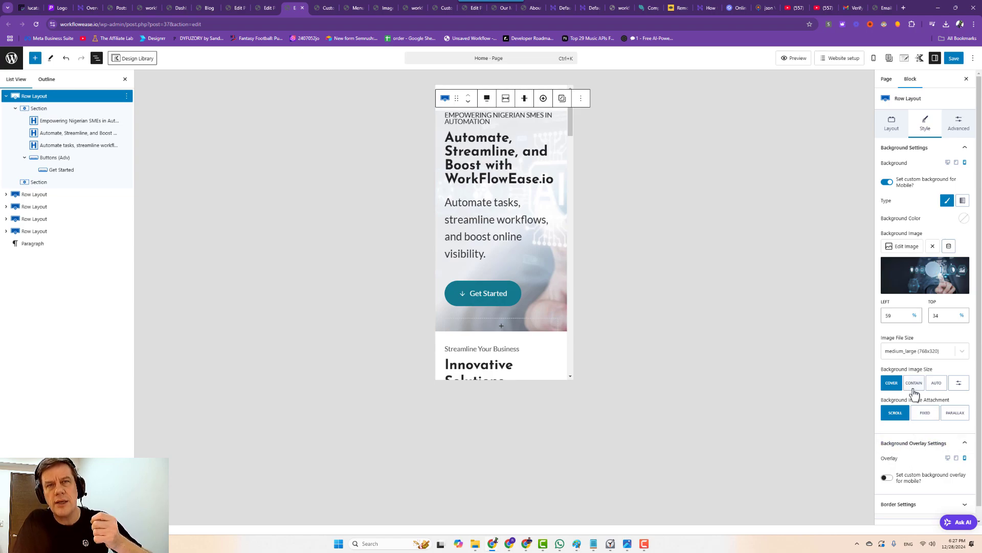
{"action": "left_click", "coordinate": [887, 477]}
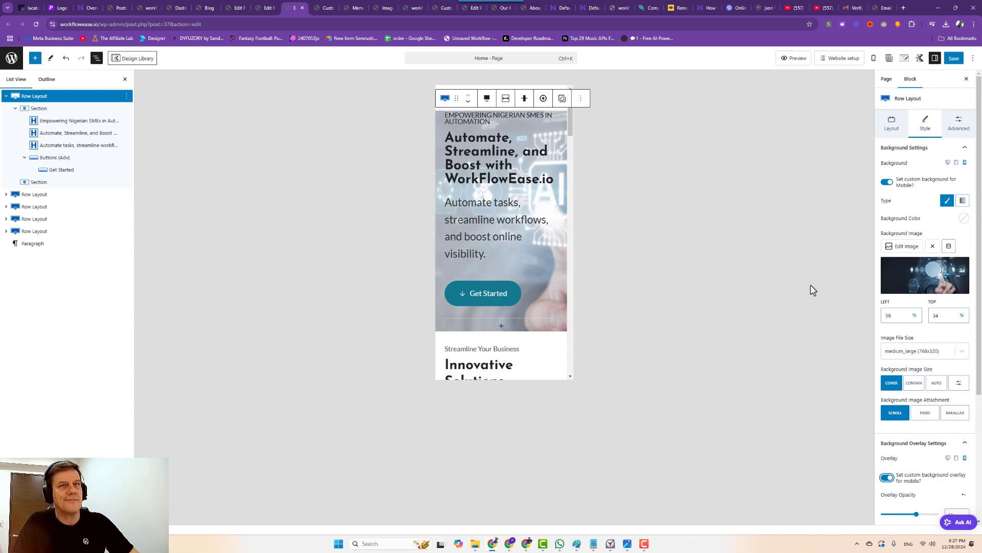
{"action": "left_click_drag", "start_coordinate": [910, 516], "coordinate": [921, 516]}
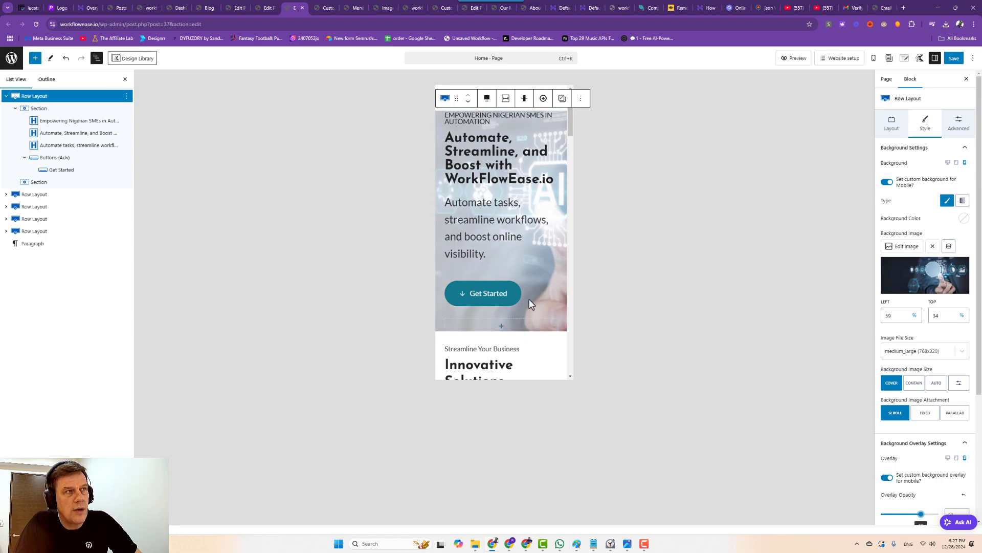
Save the Home page's hero edits and stop the stopwatch at 00:43:12.68.
{"action": "left_click", "coordinate": [954, 58]}
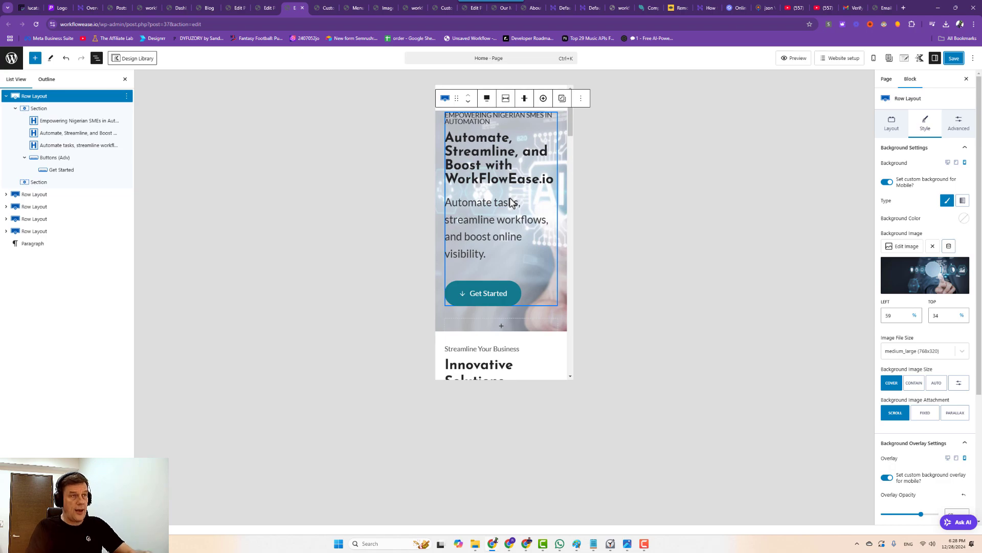
{"action": "left_click", "coordinate": [487, 277]}
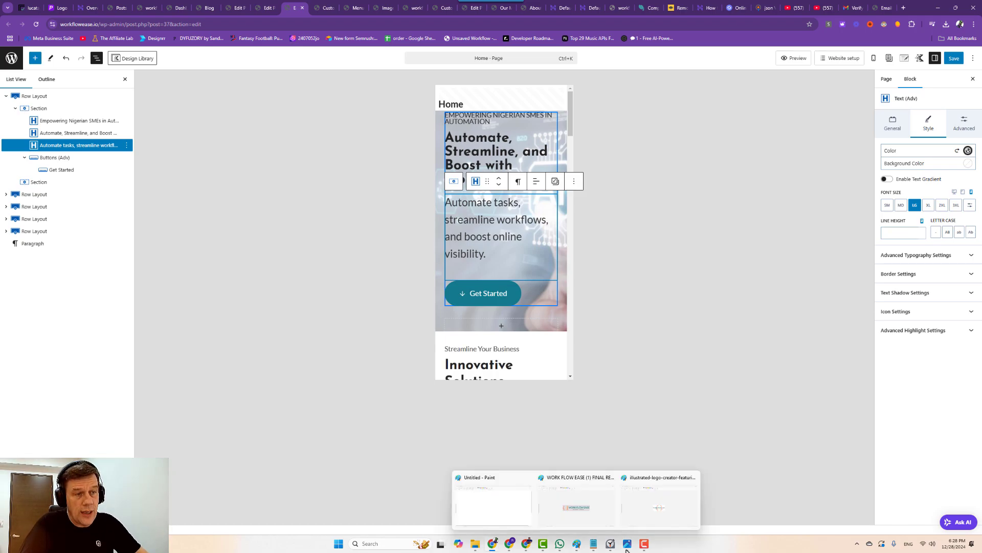
{"action": "left_click", "coordinate": [611, 544]}
{"action": "left_click", "coordinate": [760, 407]}
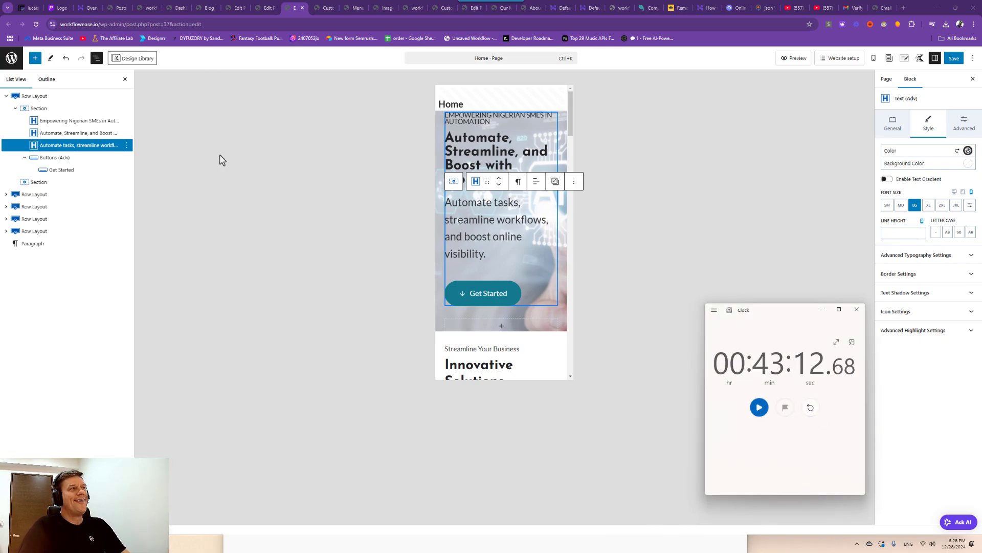
Look through the open Customizer, menus and image optimization tabs, then check the live home page.
{"action": "left_click", "coordinate": [329, 11]}
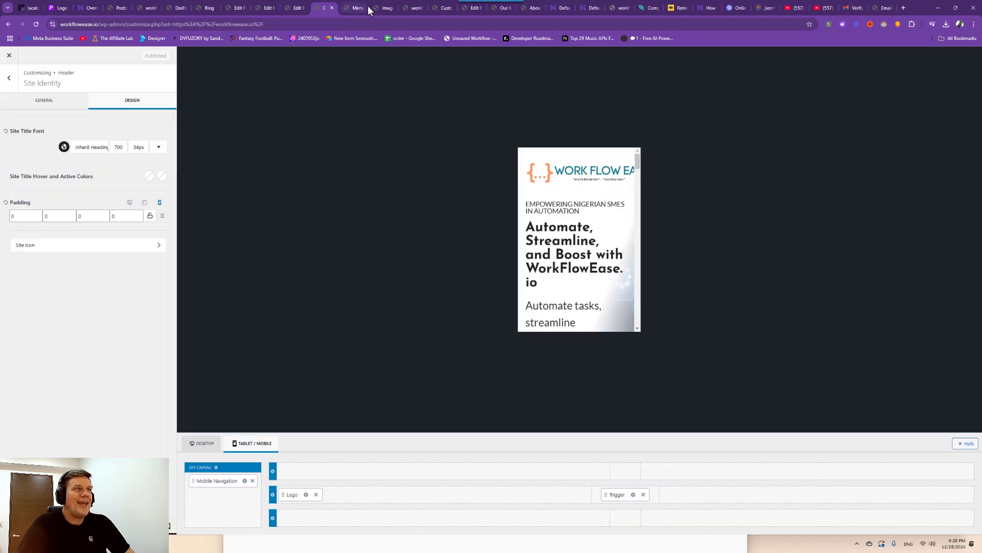
{"action": "left_click", "coordinate": [358, 9]}
{"action": "left_click", "coordinate": [387, 8]}
{"action": "left_click", "coordinate": [413, 8]}
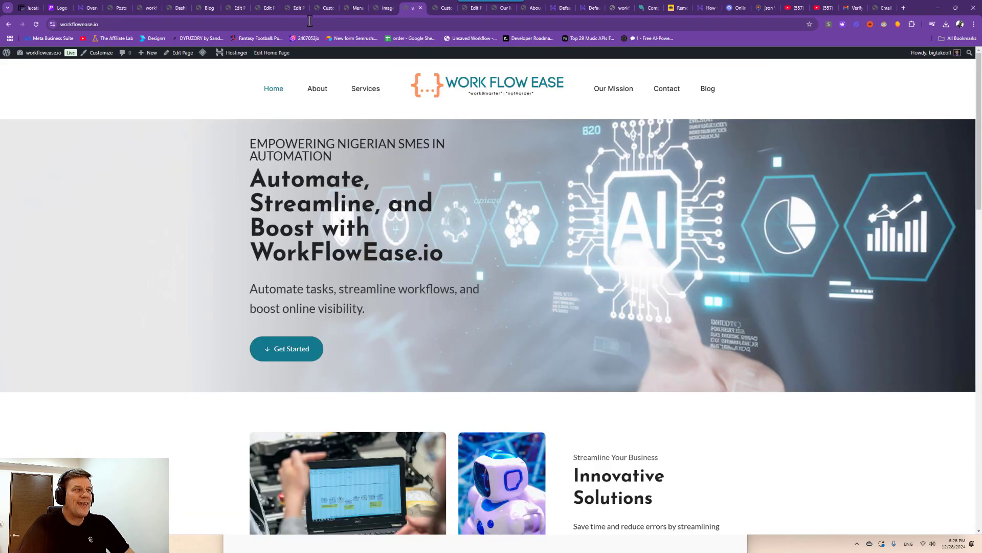
{"action": "scroll", "coordinate": [491, 327], "scroll_direction": "down", "scroll_amount": 10}
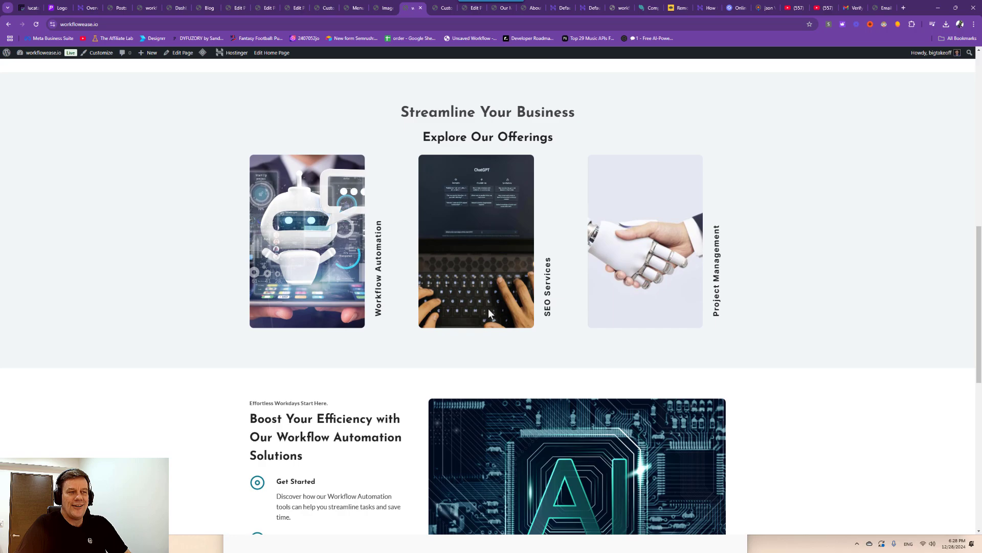
{"action": "scroll", "coordinate": [488, 310], "scroll_direction": "up", "scroll_amount": 1}
Look at the About page editor, then reload and review the live Blog page.
{"action": "left_click", "coordinate": [322, 9]}
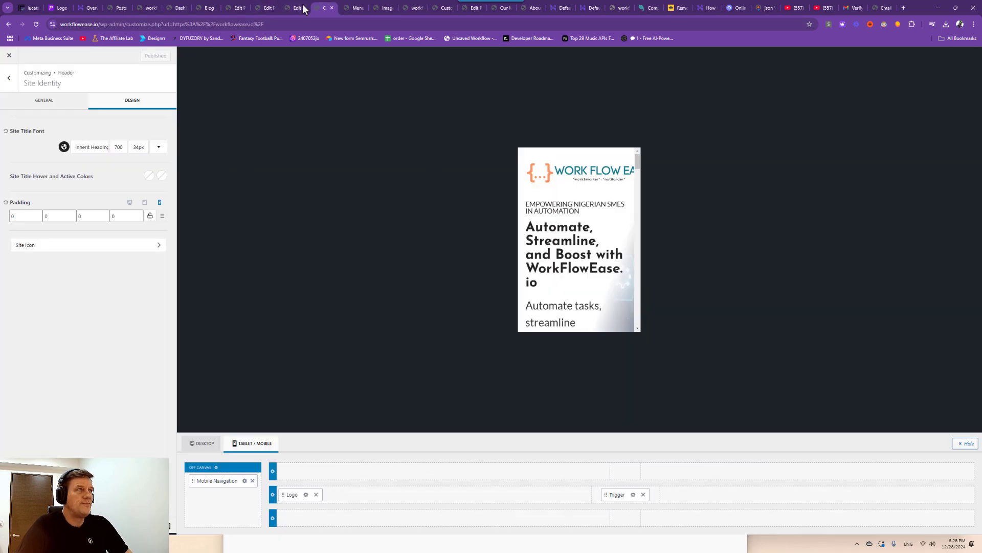
{"action": "left_click", "coordinate": [236, 10]}
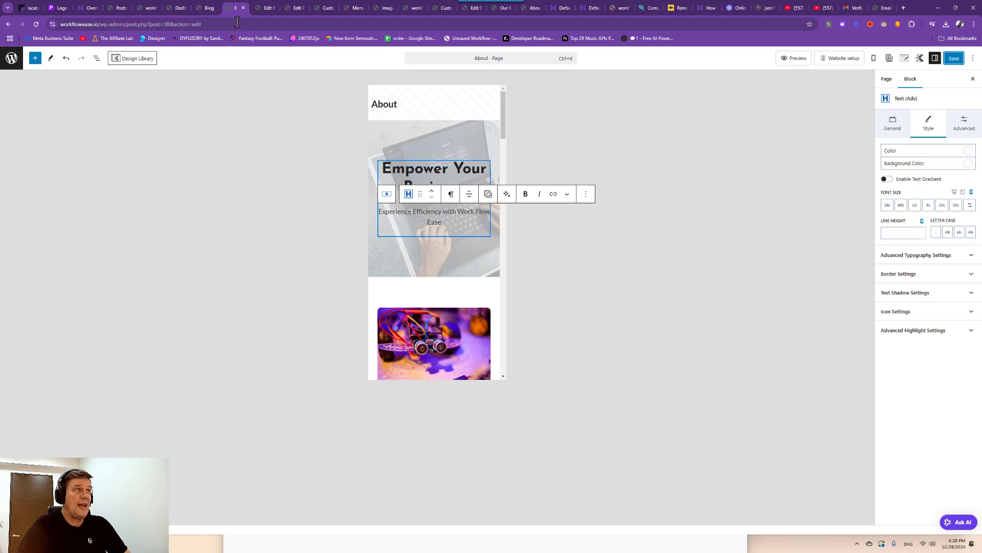
{"action": "left_click", "coordinate": [206, 10]}
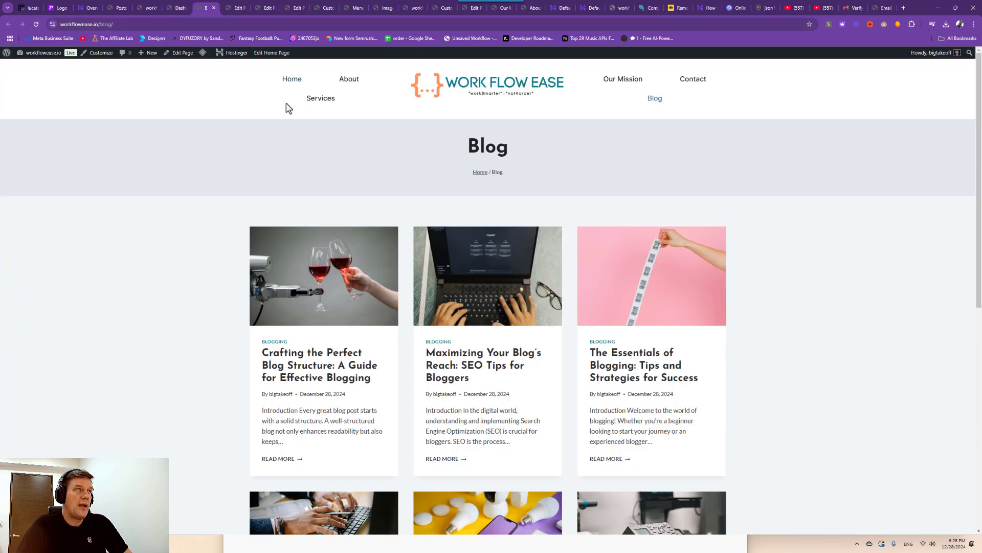
{"action": "left_click", "coordinate": [36, 24]}
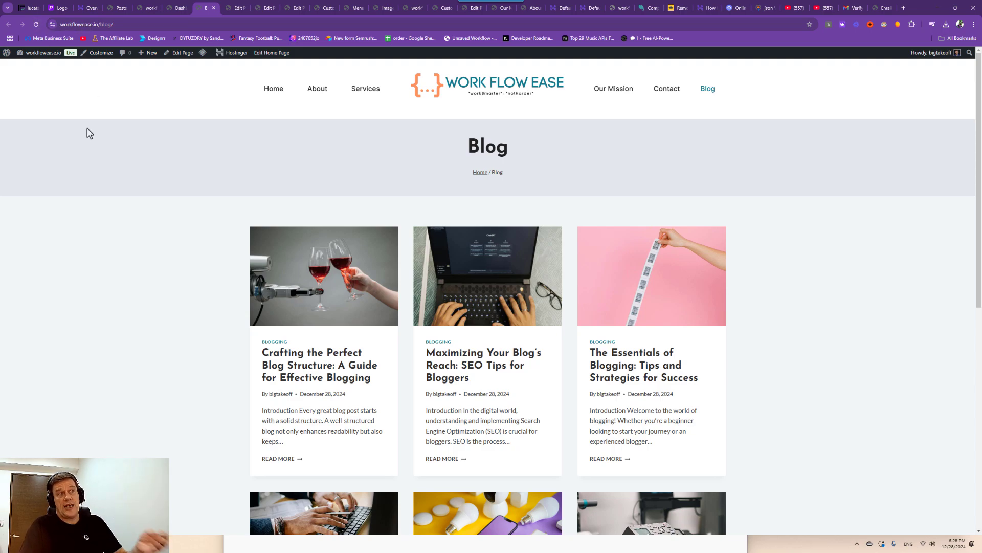
{"action": "scroll", "coordinate": [87, 135], "scroll_direction": "down", "scroll_amount": 3}
{"action": "scroll", "coordinate": [94, 138], "scroll_direction": "up", "scroll_amount": 3}
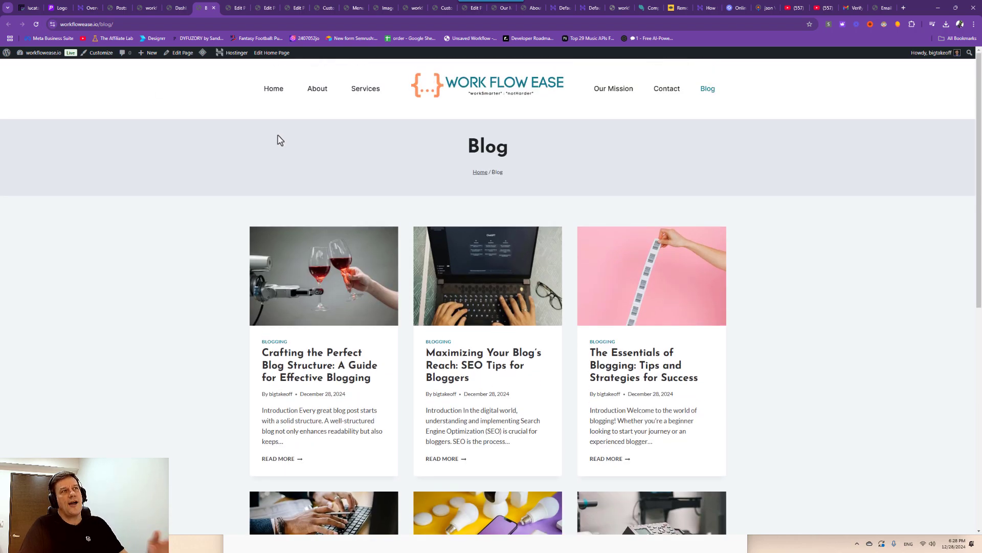
Check the live Home page, then scroll the Customizer's mobile preview down to the footer.
{"action": "left_click", "coordinate": [270, 92]}
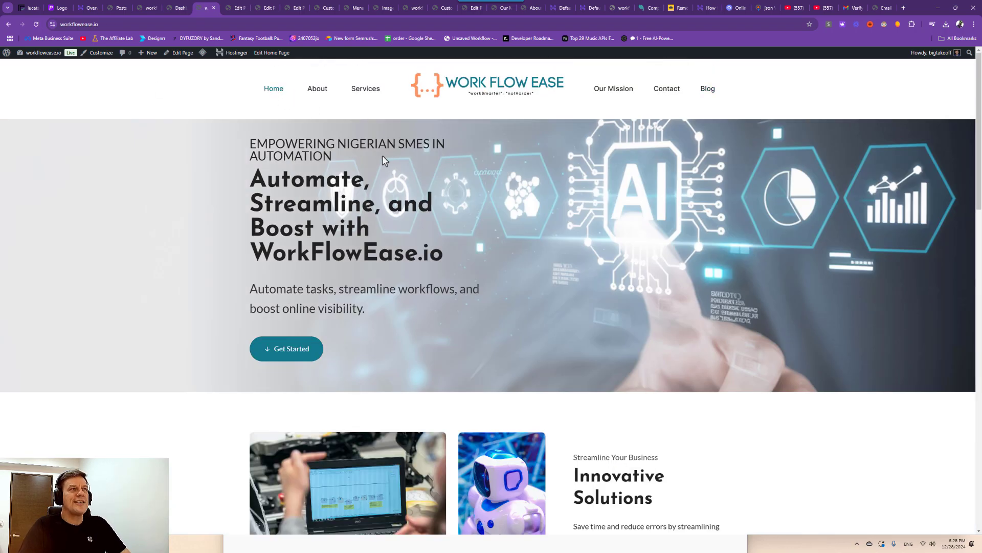
{"action": "scroll", "coordinate": [414, 157], "scroll_direction": "down", "scroll_amount": 10}
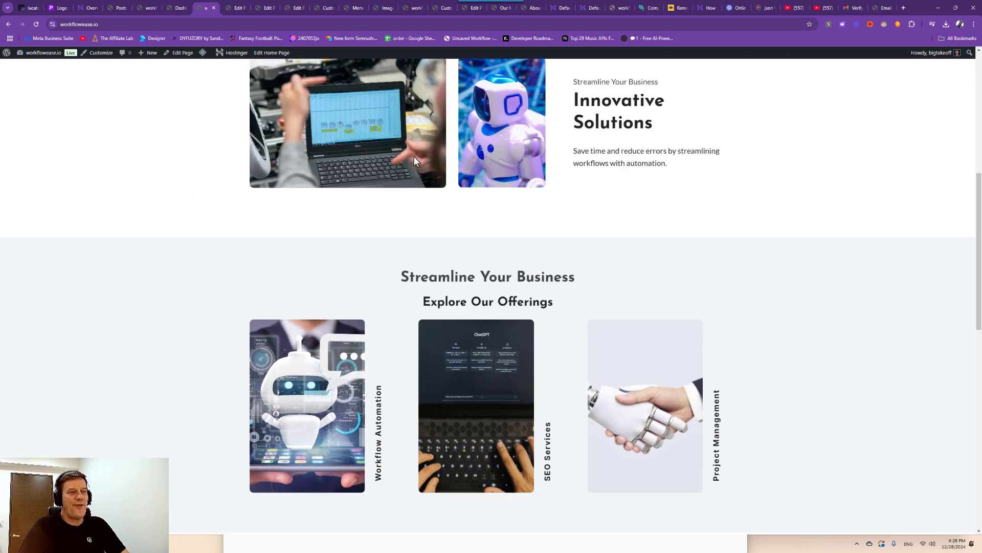
{"action": "scroll", "coordinate": [413, 159], "scroll_direction": "down", "scroll_amount": 9}
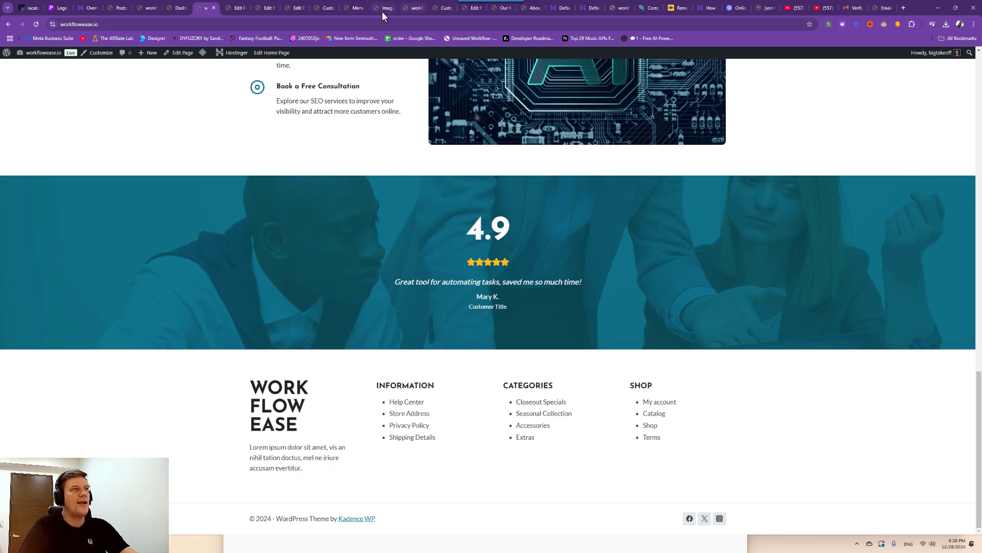
{"action": "left_click", "coordinate": [324, 8]}
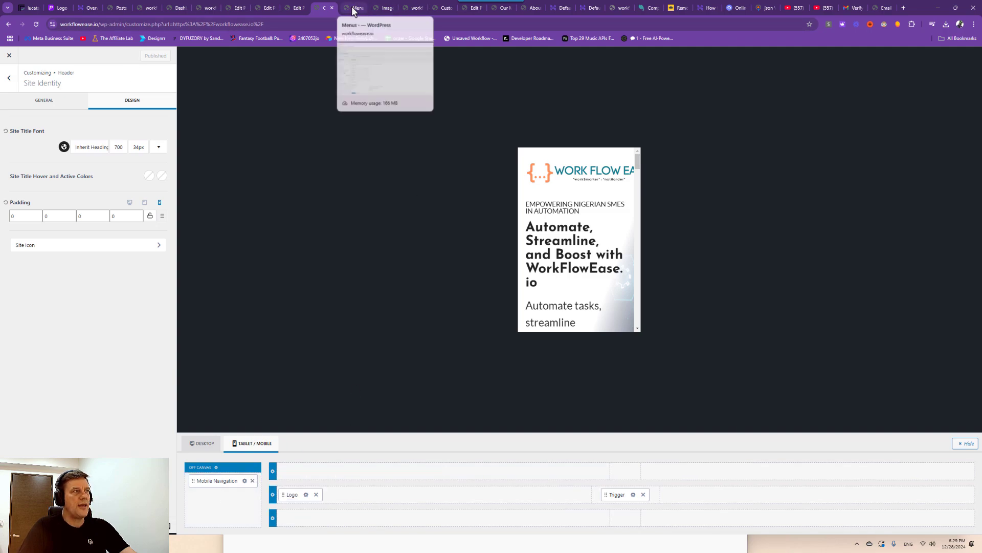
{"action": "left_click_drag", "start_coordinate": [637, 169], "coordinate": [640, 343]}
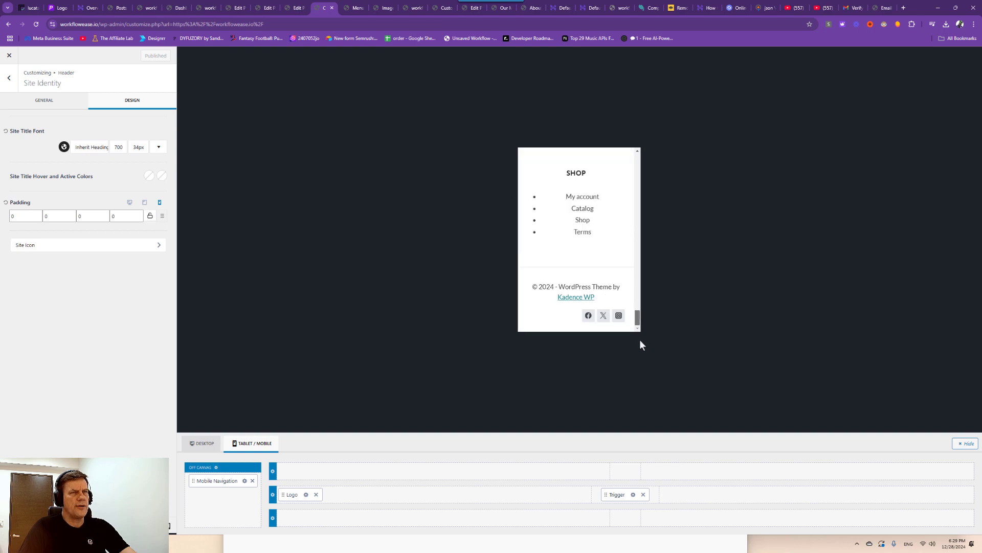
Open the footer copyright's General settings and delete the {theme-credit} placeholder.
{"action": "scroll", "coordinate": [579, 311], "scroll_direction": "up", "scroll_amount": 1}
{"action": "scroll", "coordinate": [579, 312], "scroll_direction": "down", "scroll_amount": 1}
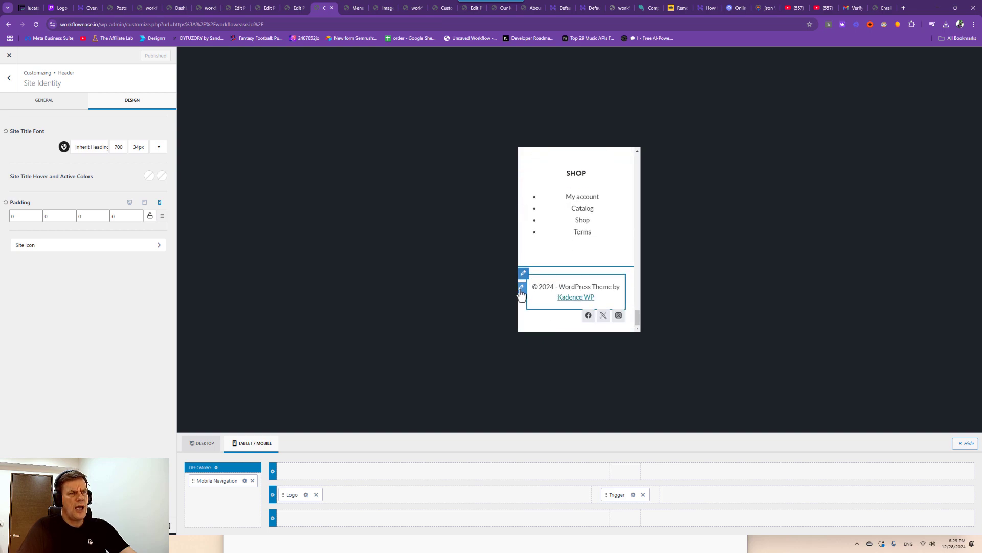
{"action": "left_click", "coordinate": [577, 306]}
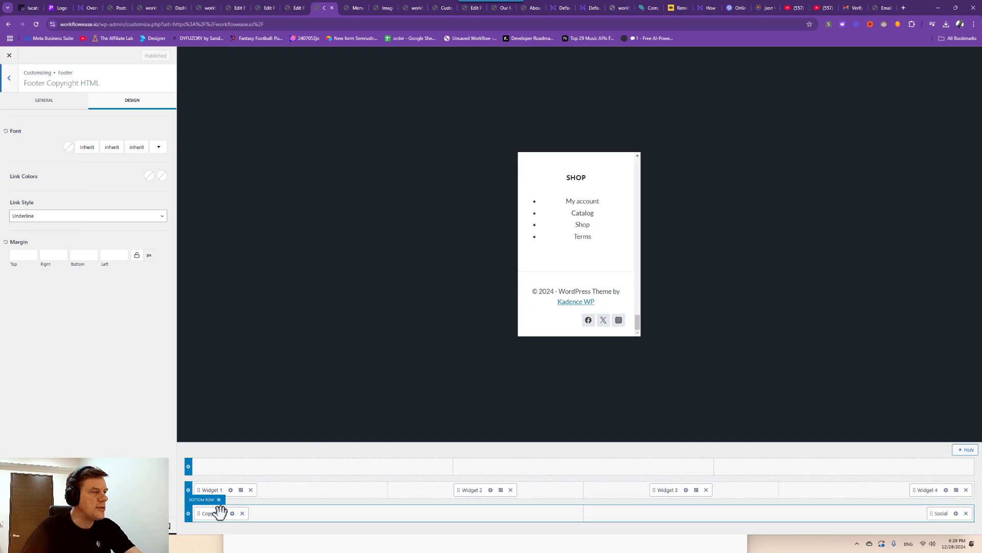
{"action": "left_click", "coordinate": [43, 101]}
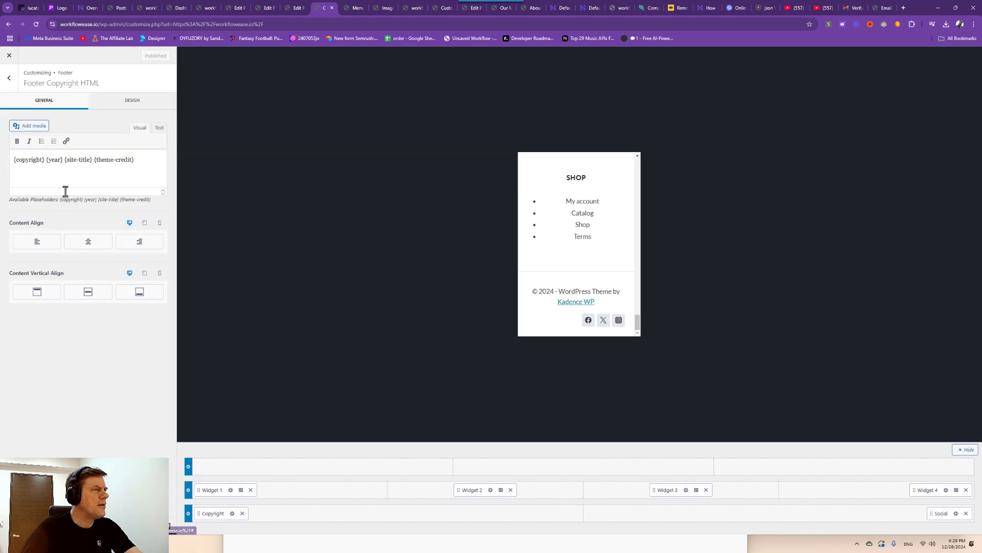
{"action": "left_click_drag", "start_coordinate": [134, 159], "coordinate": [97, 161]}
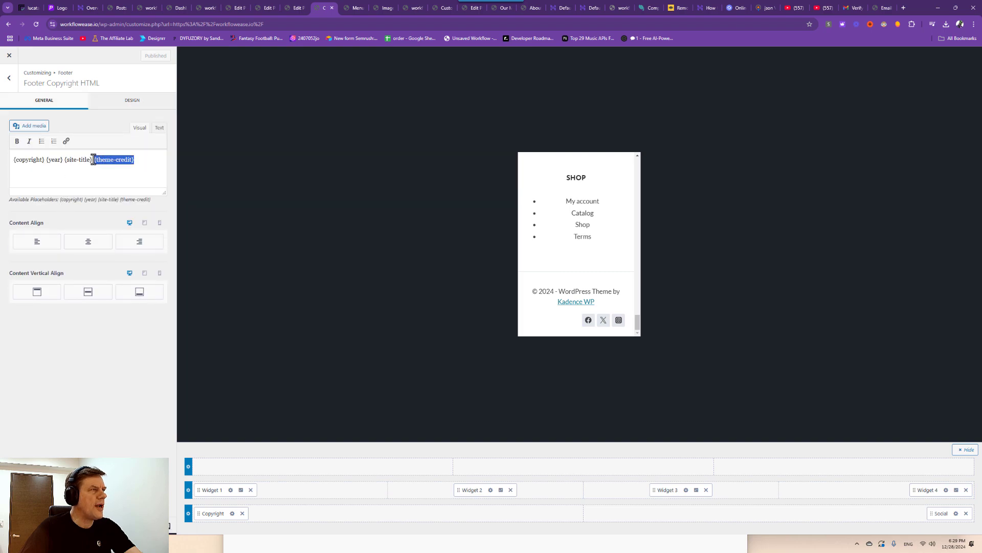
{"action": "key", "text": "BackSpace"}
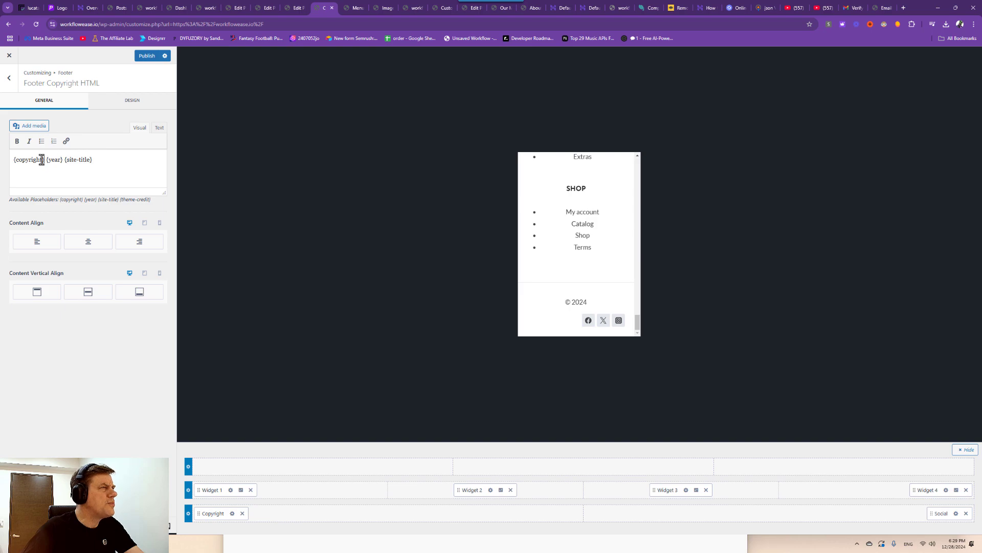
Replace the {copyright} placeholder with 'WORK FLOW EASE'.
{"action": "left_click_drag", "start_coordinate": [44, 160], "coordinate": [3, 155]}
{"action": "type", "text": "W"}
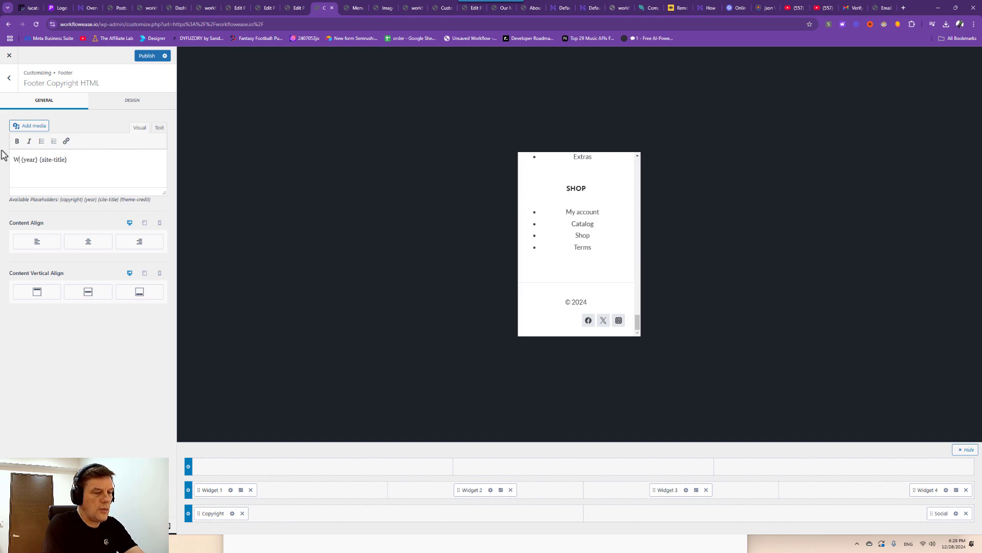
{"action": "key", "text": "BackSpace"}
{"action": "type", "text": "ORK"}
{"action": "key", "text": "BackSpace"}
{"action": "key", "text": "BackSpace"}
{"action": "key", "text": "BackSpace"}
{"action": "type", "text": "WORK FLO"}
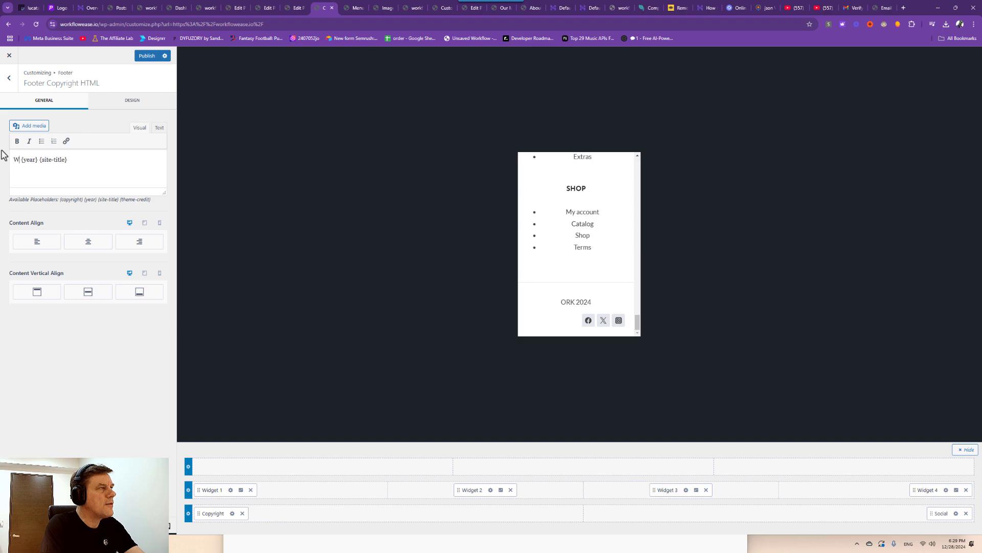
{"action": "type", "text": "W EAS"}
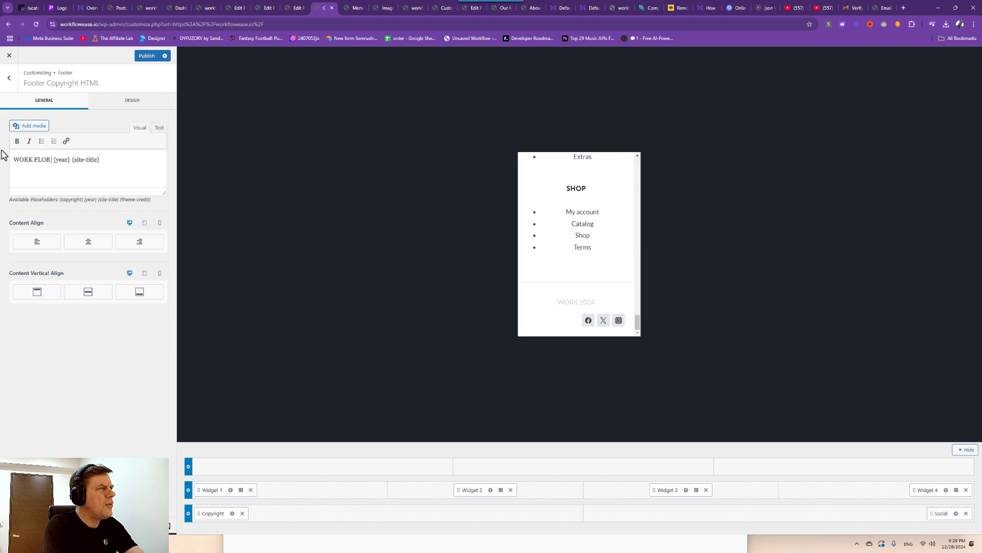
{"action": "type", "text": "E"}
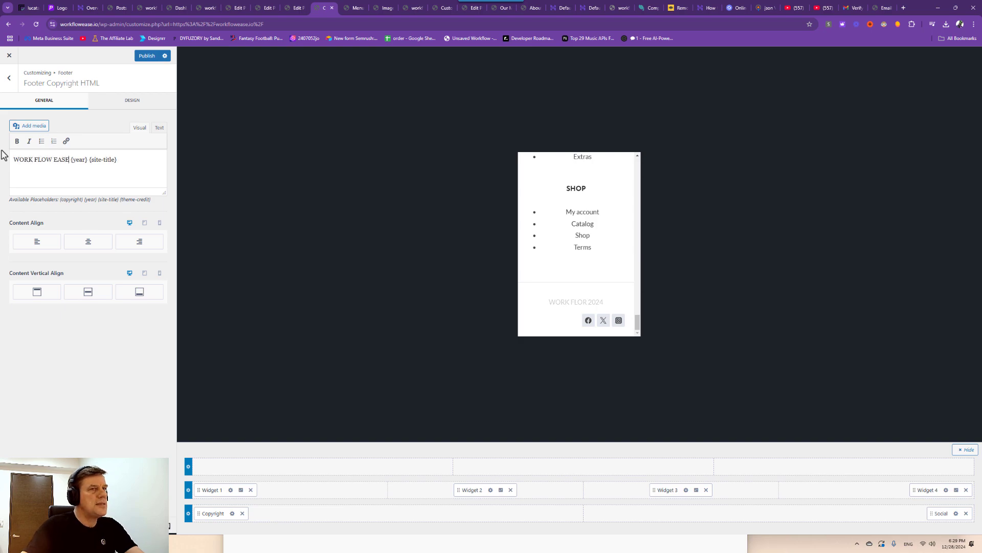
{"action": "scroll", "coordinate": [614, 286], "scroll_direction": "up", "scroll_amount": 3}
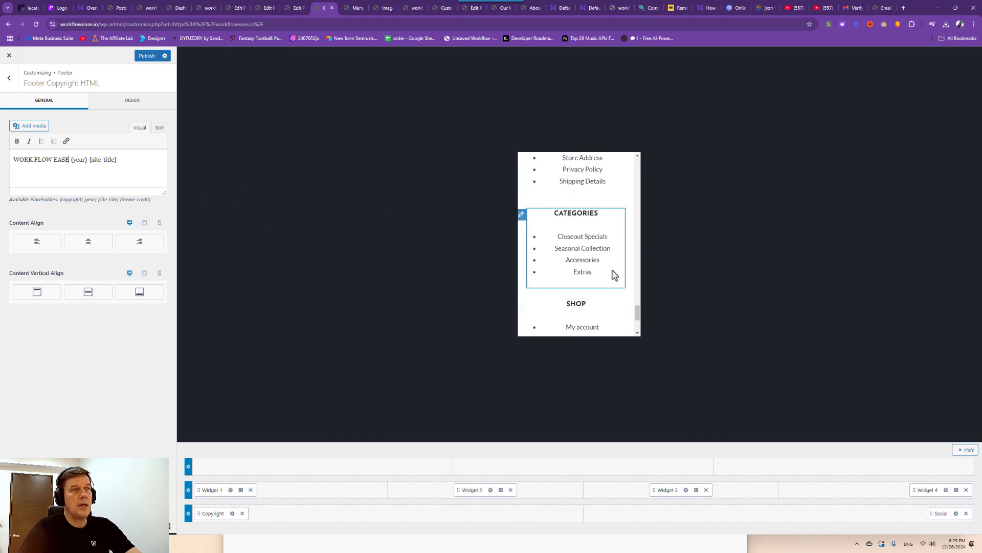
{"action": "scroll", "coordinate": [559, 208], "scroll_direction": "down", "scroll_amount": 2}
Delete the SHOP (Widget 4) and CATEGORIES (Widget 3) columns from the footer builder.
{"action": "left_click", "coordinate": [522, 225]}
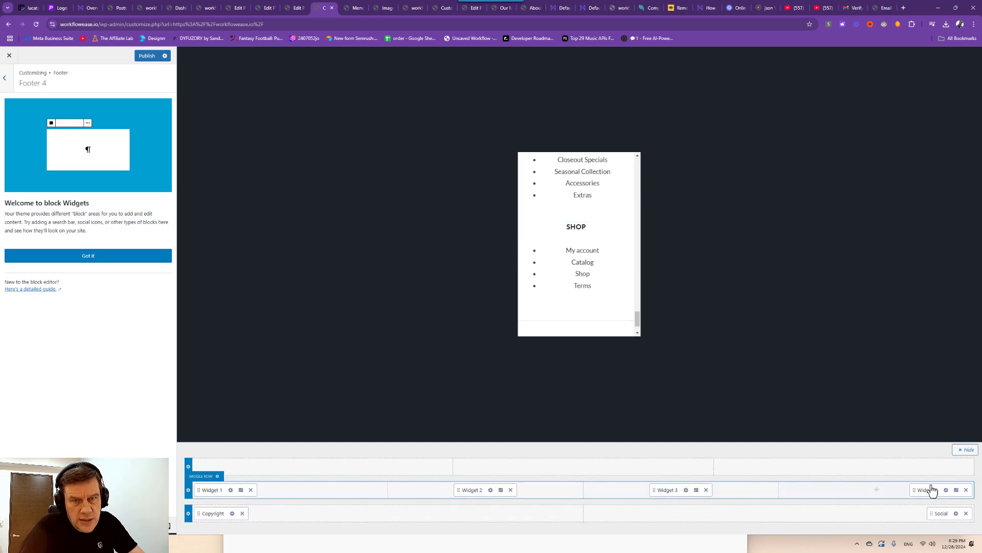
{"action": "left_click", "coordinate": [965, 490]}
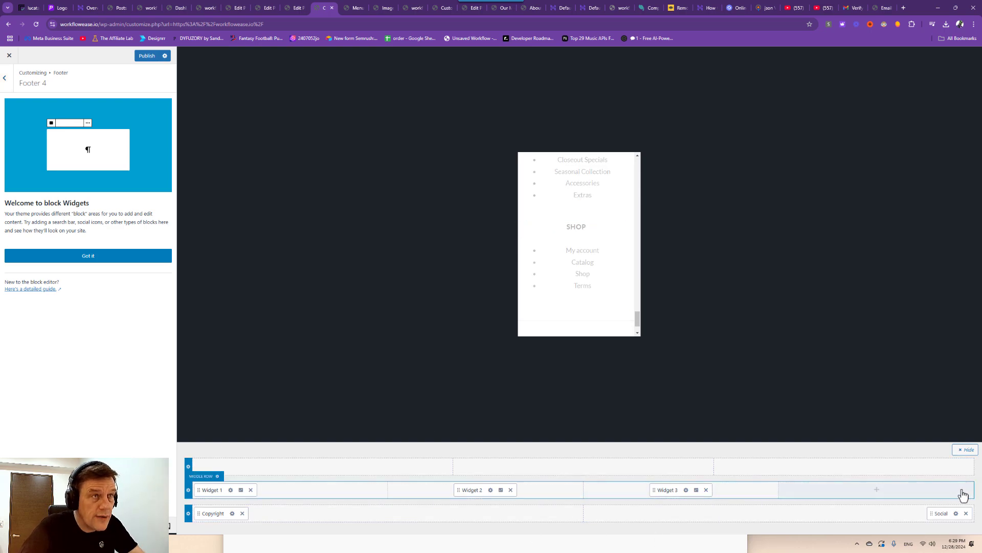
{"action": "scroll", "coordinate": [619, 321], "scroll_direction": "up", "scroll_amount": 3}
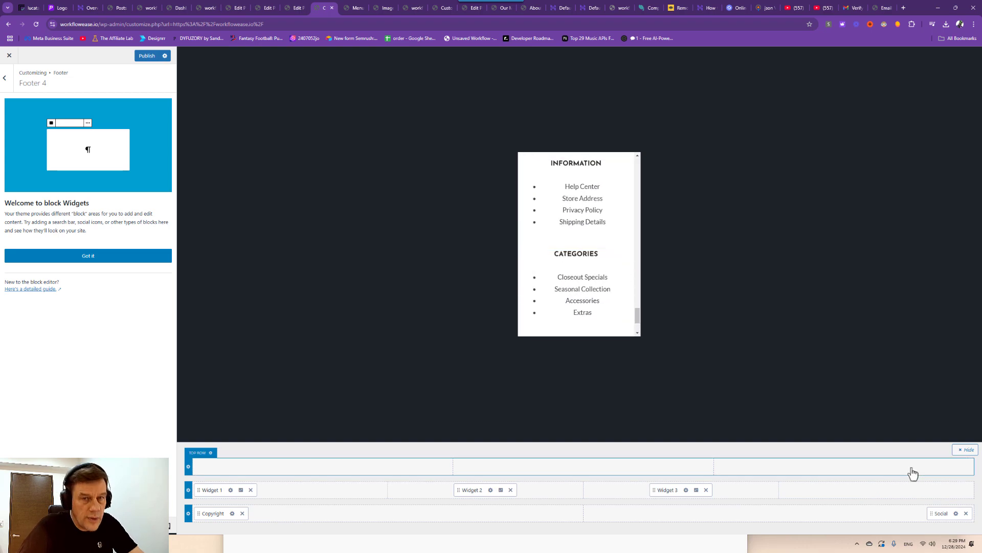
{"action": "left_click", "coordinate": [706, 490]}
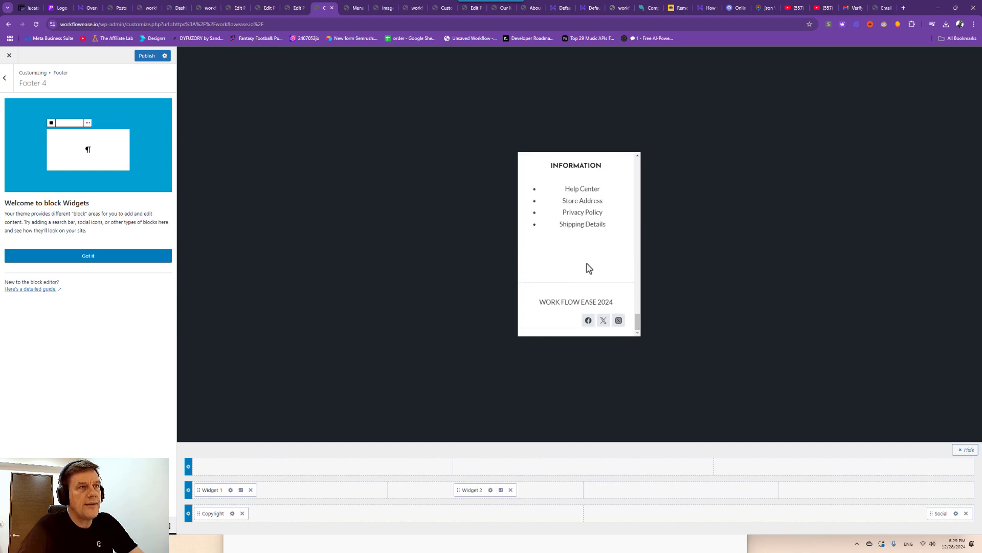
{"action": "scroll", "coordinate": [589, 268], "scroll_direction": "up", "scroll_amount": 3}
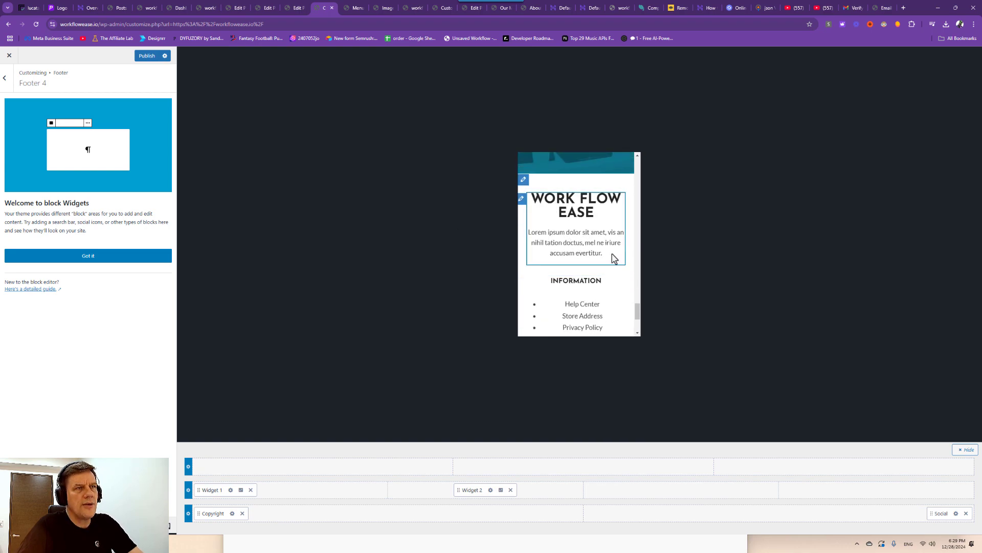
{"action": "left_click_drag", "start_coordinate": [531, 232], "coordinate": [607, 254]}
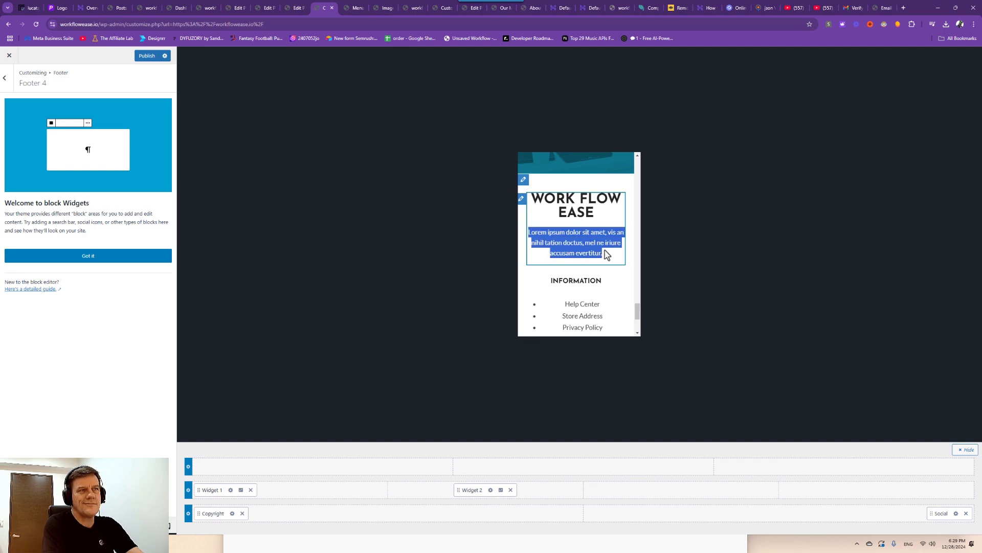
Replace the Footer 1 lorem ipsum text with 'TAKE CONTROL OF YOUR BUSINESS, GET MORE LEADS AND AUTOMATE EVERYTHING WITH AI!'.
{"action": "left_click", "coordinate": [520, 199]}
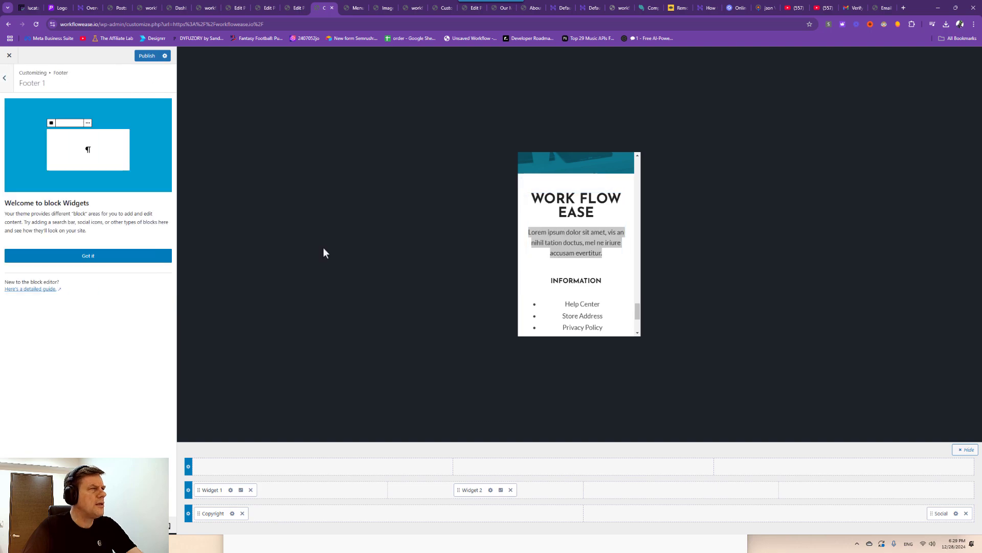
{"action": "left_click", "coordinate": [98, 256]}
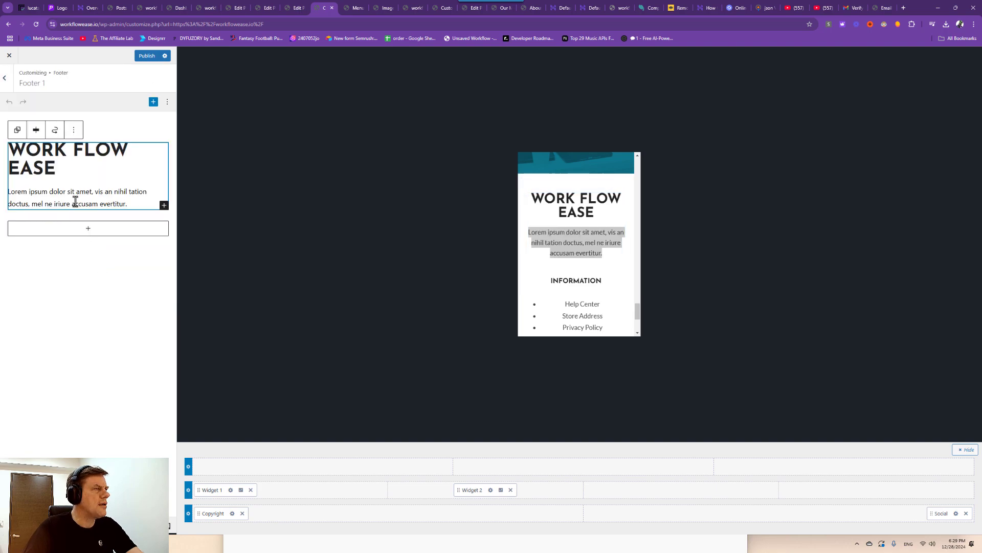
{"action": "left_click_drag", "start_coordinate": [128, 204], "coordinate": [14, 189]}
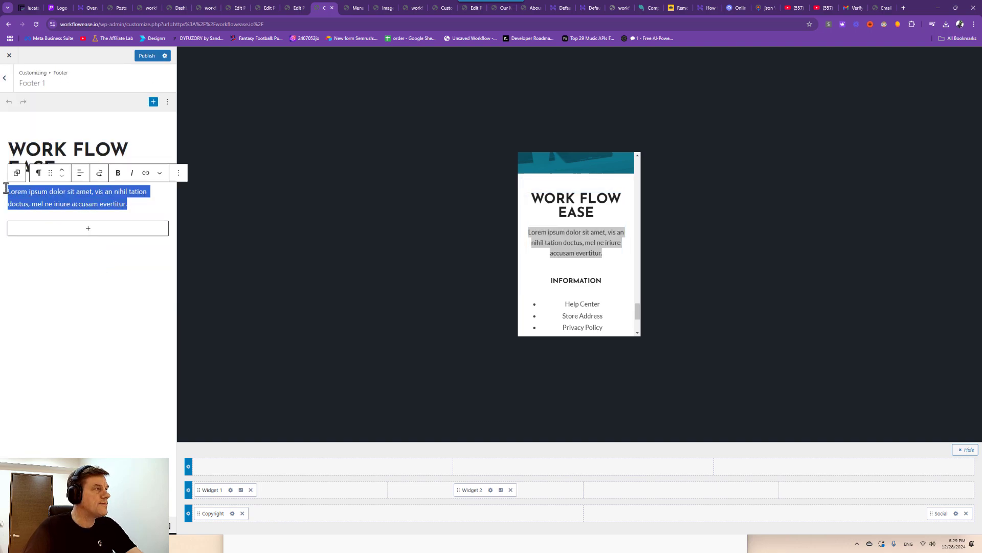
{"action": "type", "text": "gET"}
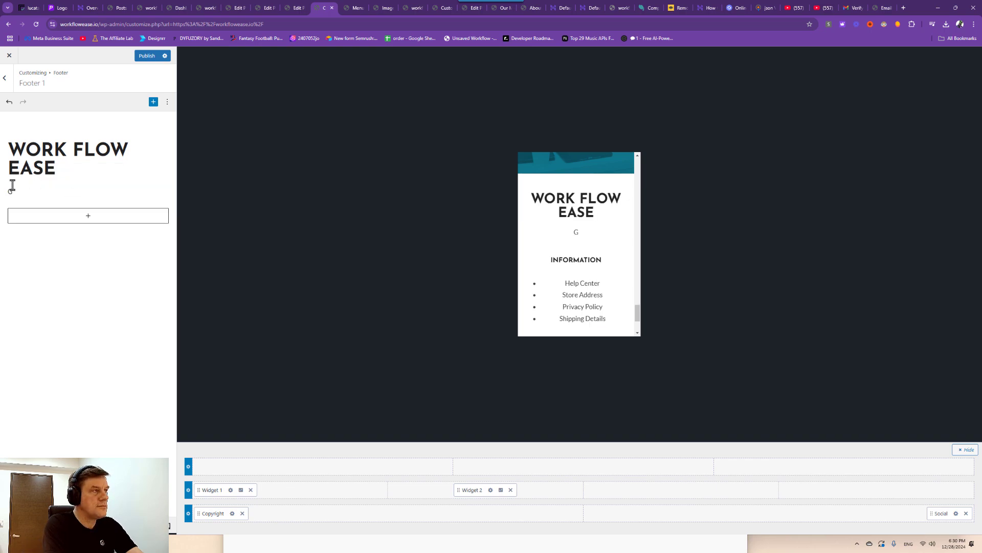
{"action": "key", "text": "BackSpace"}
{"action": "type", "text": "TAKE"}
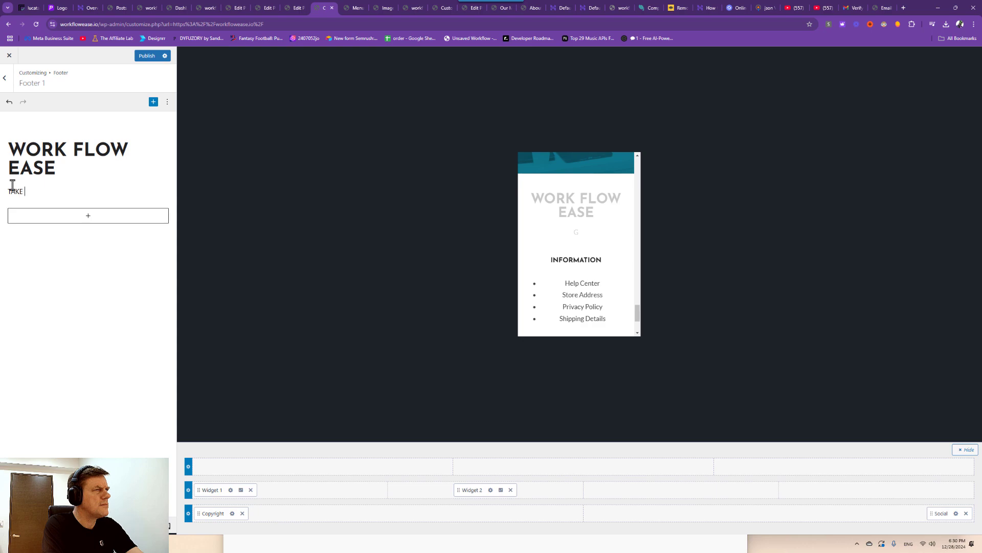
{"action": "type", "text": " CONTROL OF YOUR BU"}
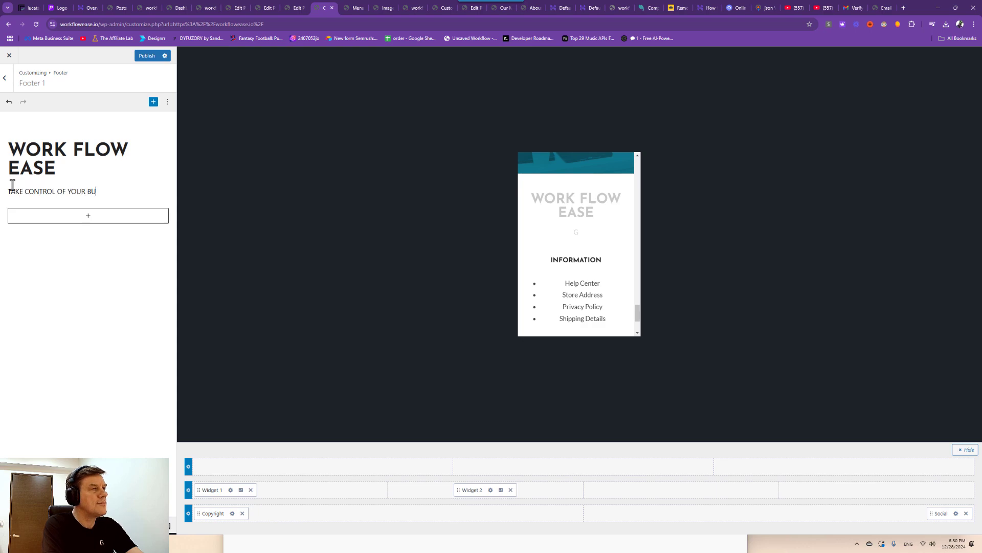
{"action": "type", "text": "SINESS W"}
{"action": "key", "text": "BackSpace"}
{"action": "key", "text": "BackSpace"}
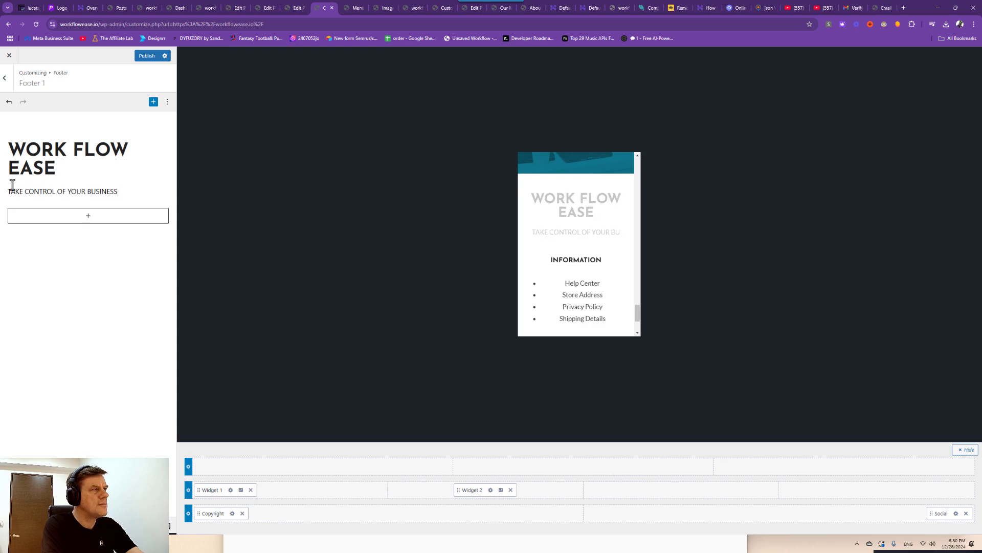
{"action": "type", "text": ", GET MORE LEADS "}
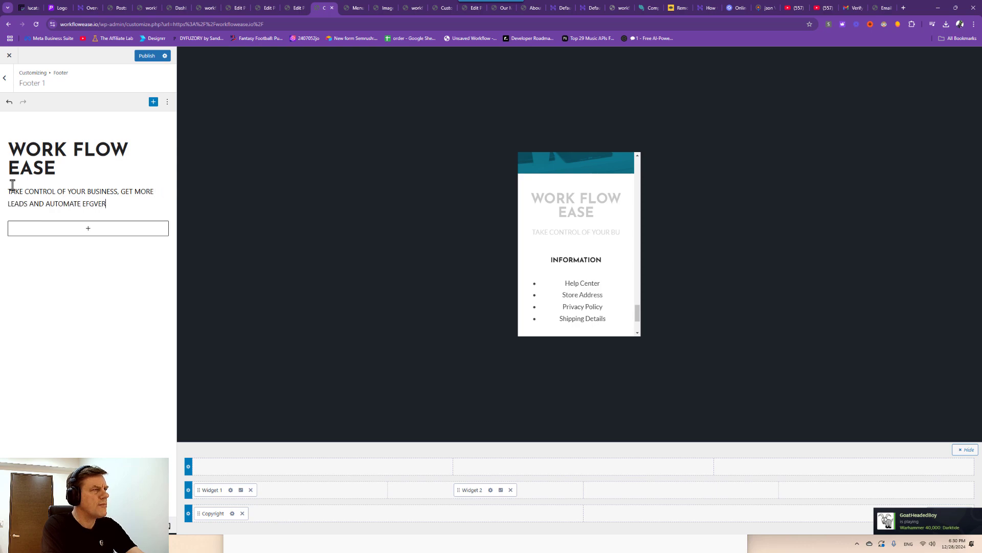
{"action": "type", "text": "AND AUTOMATE EVERYTHING WITH "}
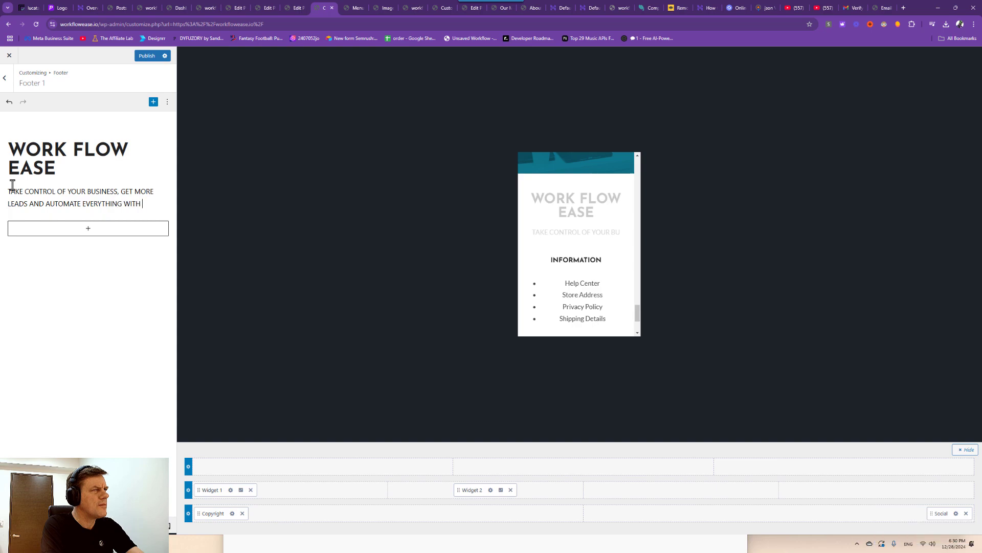
{"action": "type", "text": "AI!"}
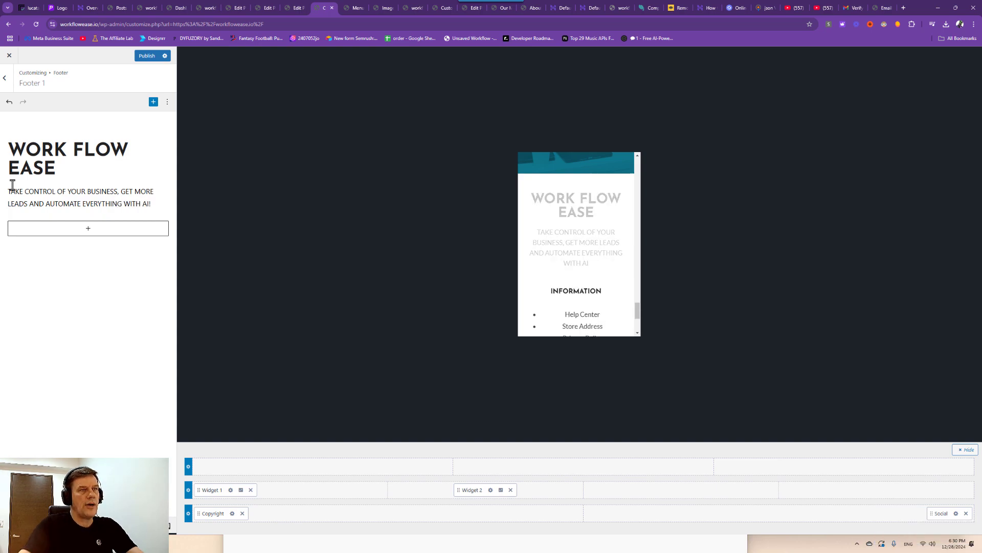
Publish the footer changes and remove the INFORMATION column (Widget 2).
{"action": "scroll", "coordinate": [575, 296], "scroll_direction": "down", "scroll_amount": 2}
{"action": "left_click", "coordinate": [581, 250]}
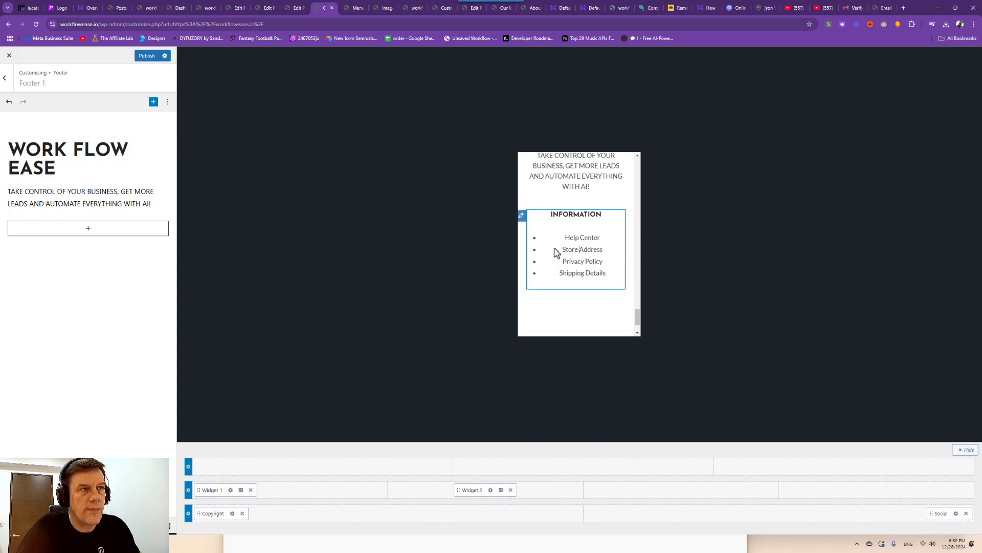
{"action": "left_click", "coordinate": [146, 56]}
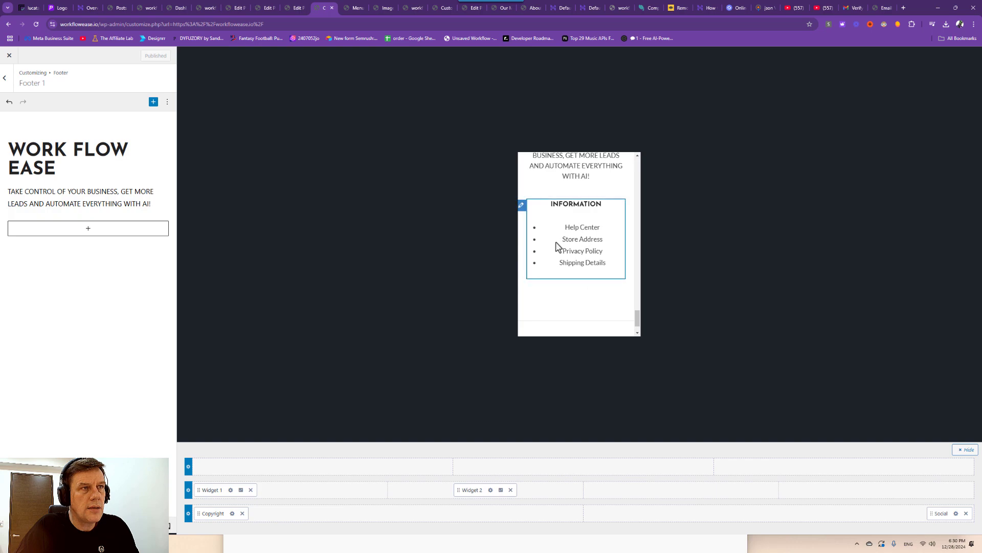
{"action": "left_click", "coordinate": [511, 490]}
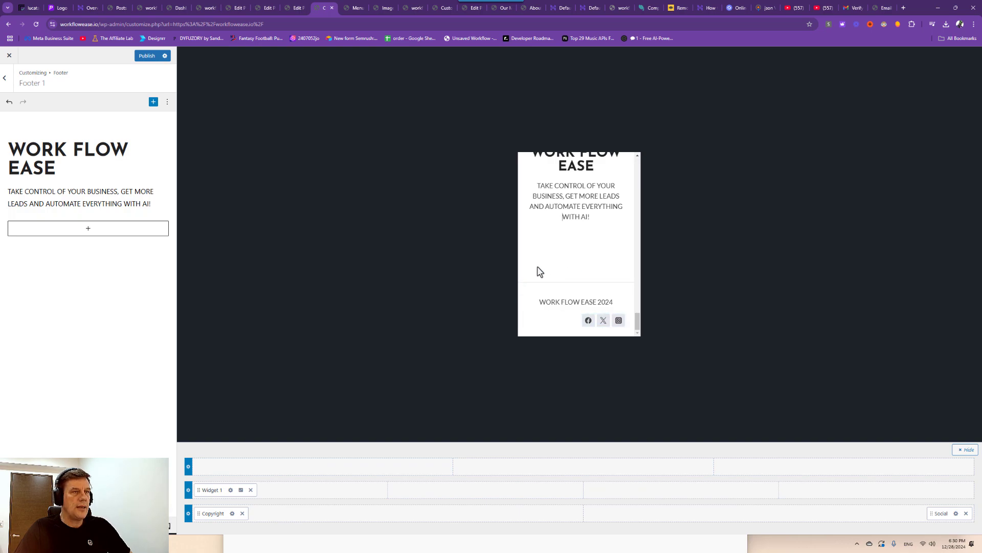
Check the remaining footer text widget in the mobile preview and publish the changes.
{"action": "scroll", "coordinate": [574, 260], "scroll_direction": "up", "scroll_amount": 2}
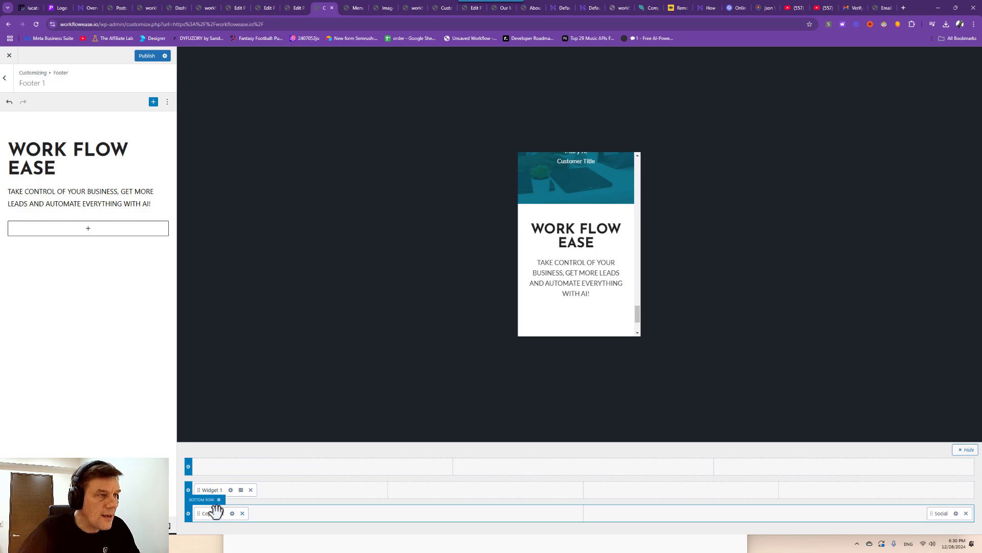
{"action": "left_click", "coordinate": [230, 489]}
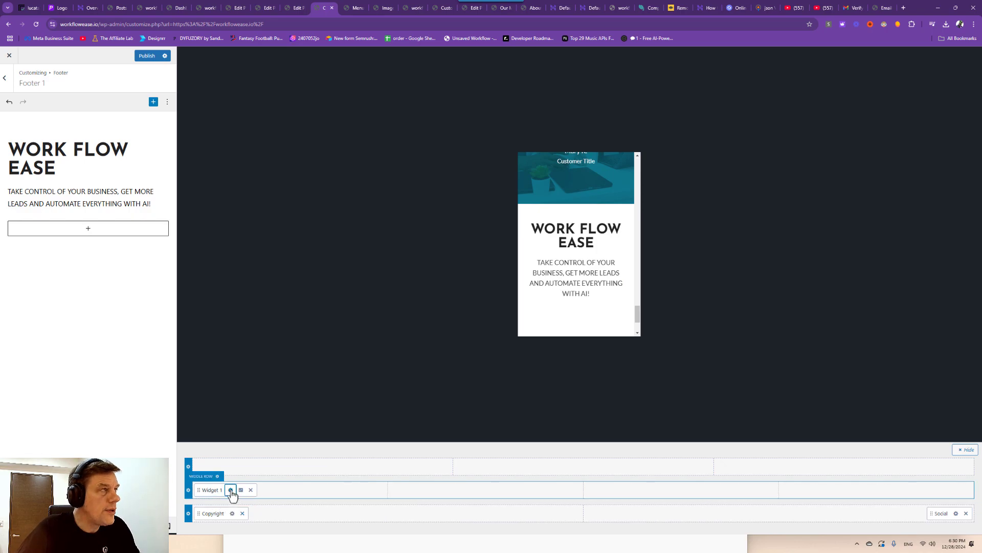
{"action": "left_click_drag", "start_coordinate": [568, 296], "coordinate": [561, 320]}
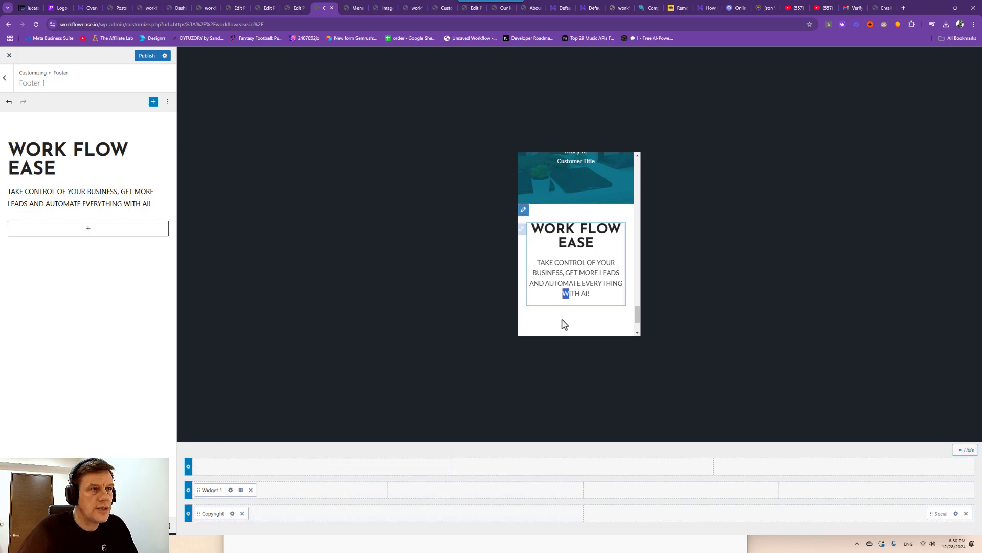
{"action": "left_click", "coordinate": [551, 317]}
{"action": "scroll", "coordinate": [568, 323], "scroll_direction": "down", "scroll_amount": 2}
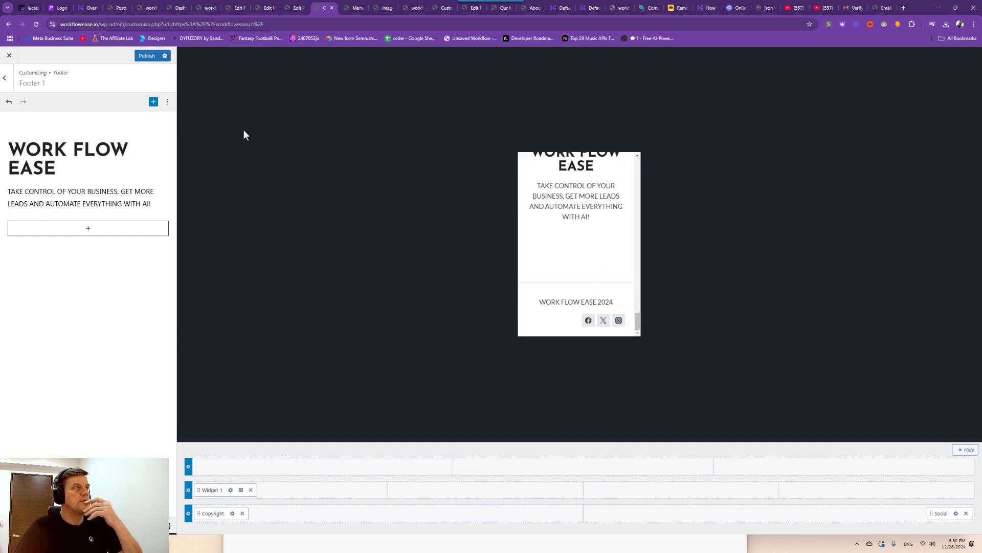
{"action": "left_click", "coordinate": [150, 60]}
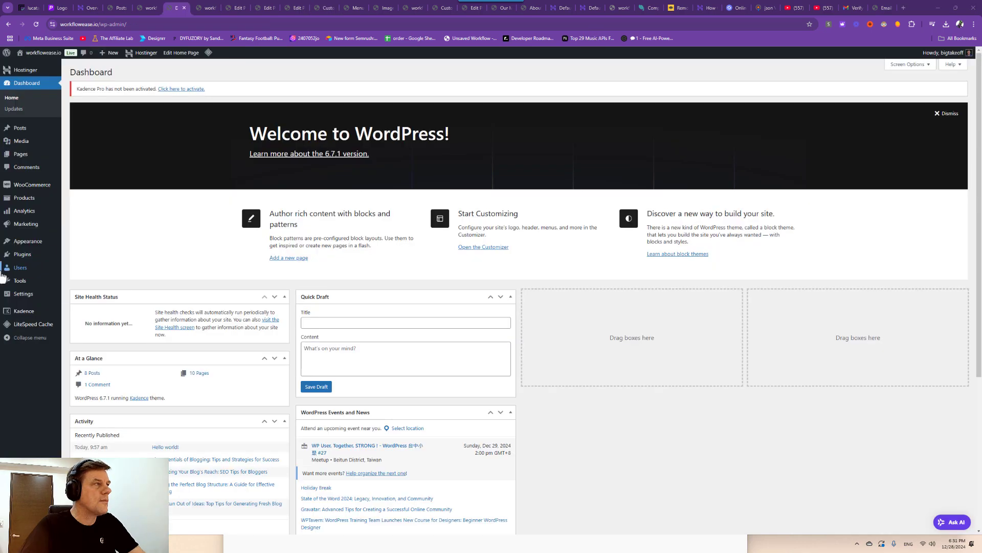
Open Appearance > Widgets, then view the live Our Mission page down to its impact metrics.
{"action": "mouse_move", "coordinate": [33, 242]}
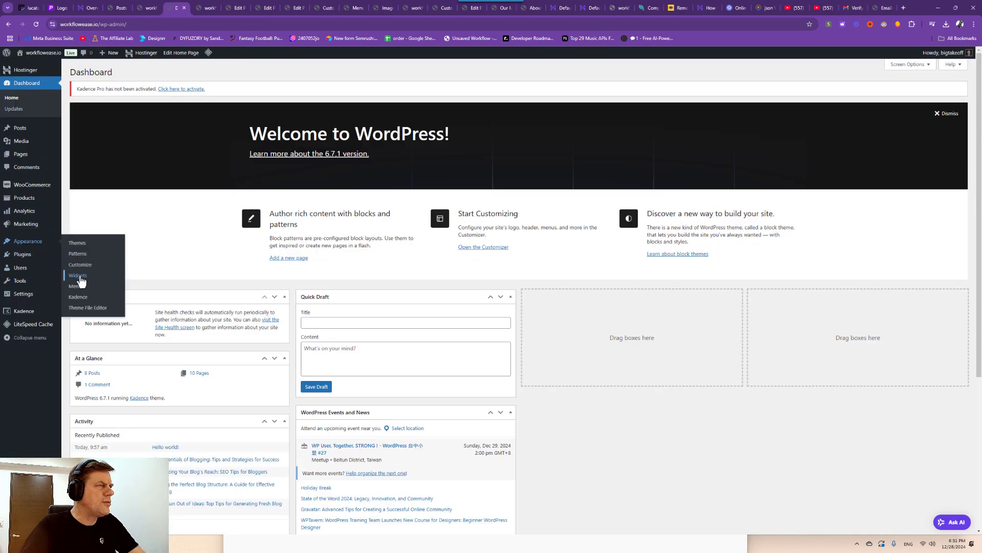
{"action": "left_click", "coordinate": [75, 278]}
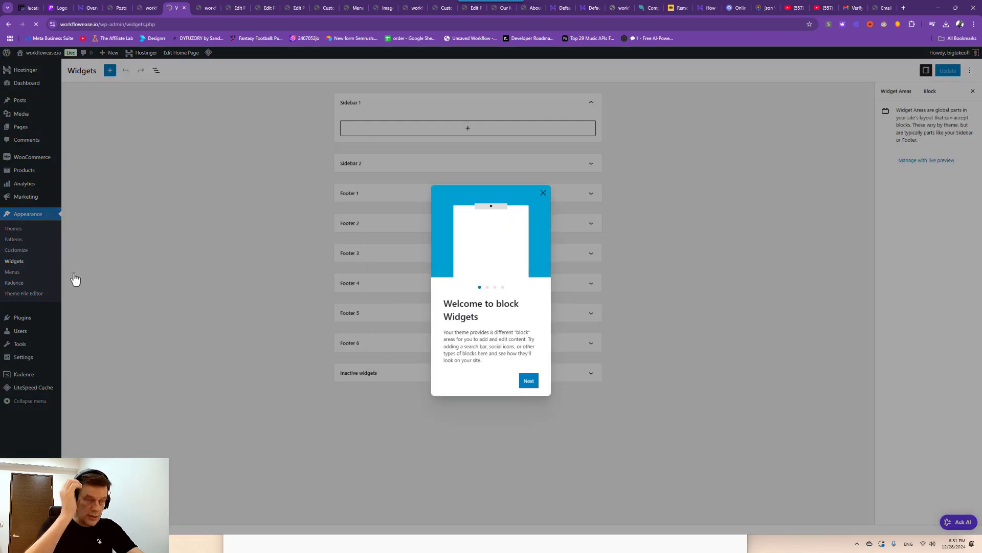
{"action": "left_click", "coordinate": [529, 381]}
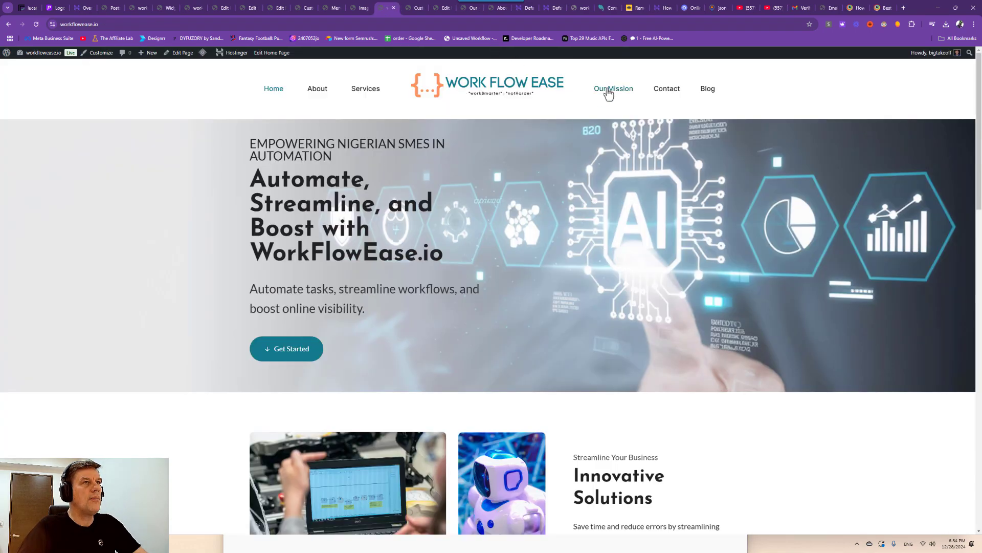
{"action": "left_click", "coordinate": [611, 90]}
{"action": "scroll", "coordinate": [362, 381], "scroll_direction": "down", "scroll_amount": 15}
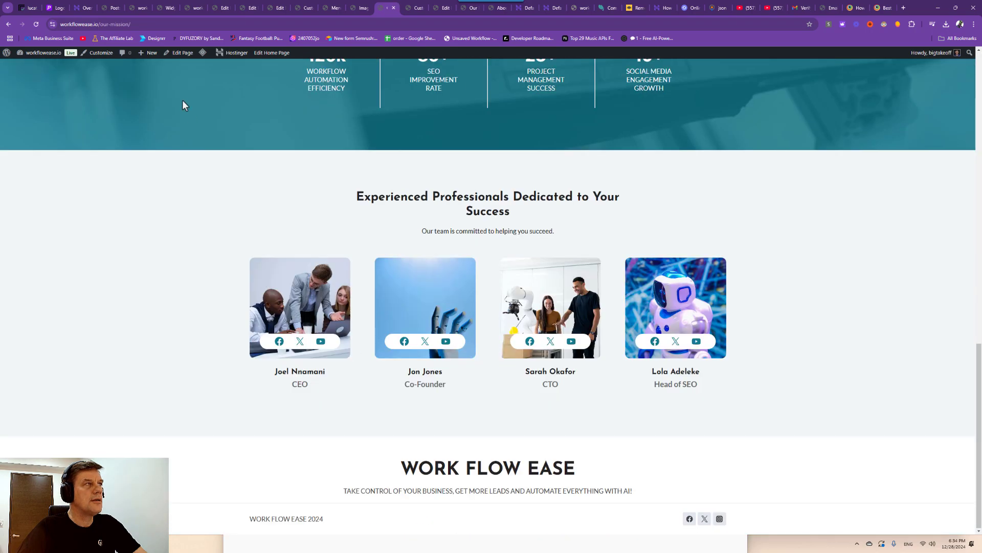
Open Our Mission in the block editor and close the welcome guide.
{"action": "left_click", "coordinate": [179, 52]}
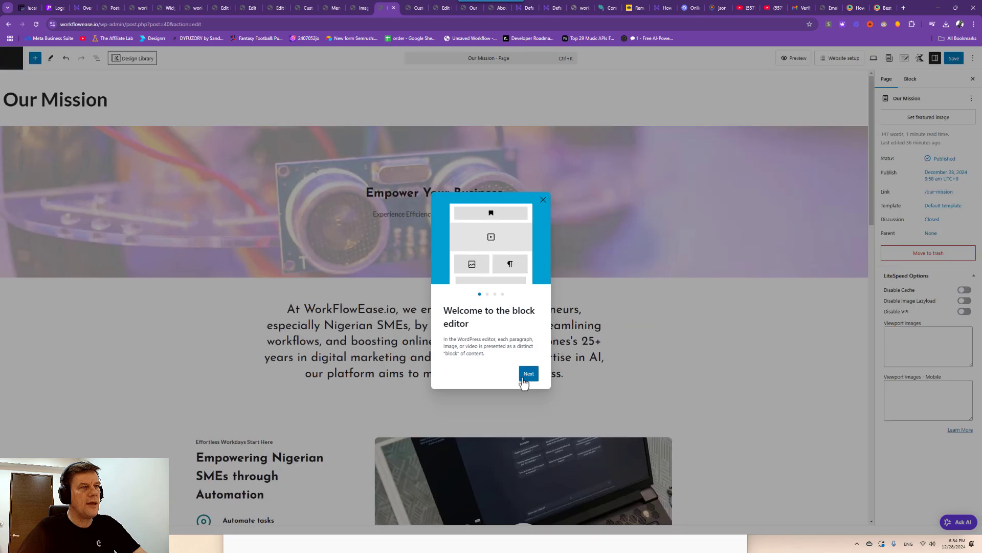
{"action": "left_click", "coordinate": [529, 380]}
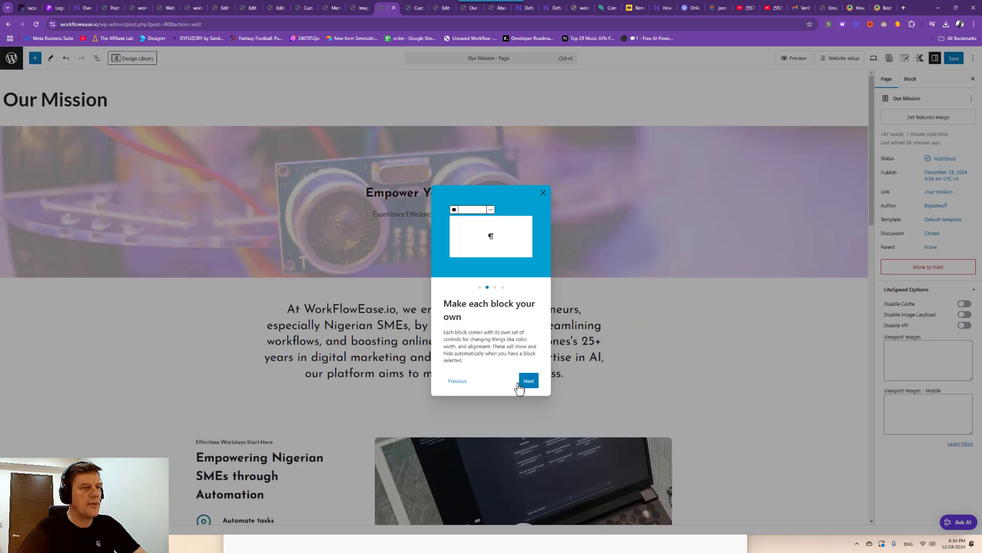
{"action": "left_click", "coordinate": [529, 381]}
{"action": "left_click", "coordinate": [528, 381]}
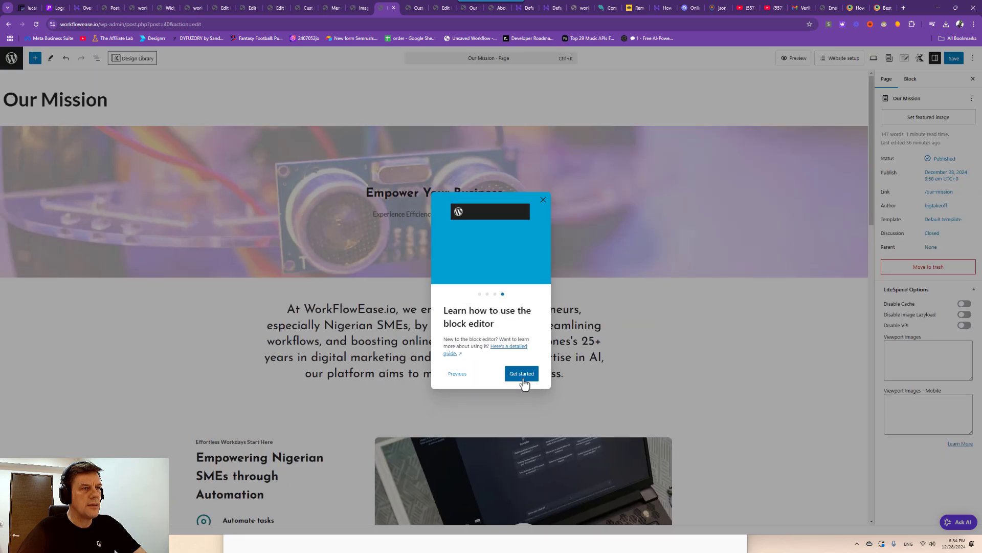
{"action": "left_click", "coordinate": [522, 381]}
{"action": "scroll", "coordinate": [394, 374], "scroll_direction": "down", "scroll_amount": 15}
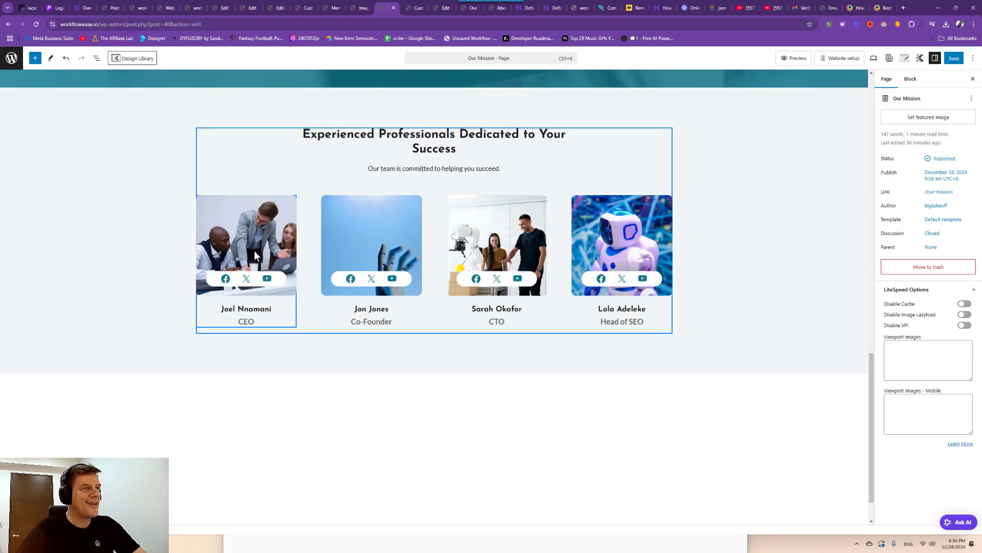
Replace the CEO's team image with the teal-suit portrait from the Media Library.
{"action": "left_click", "coordinate": [254, 250]}
{"action": "left_click", "coordinate": [337, 185]}
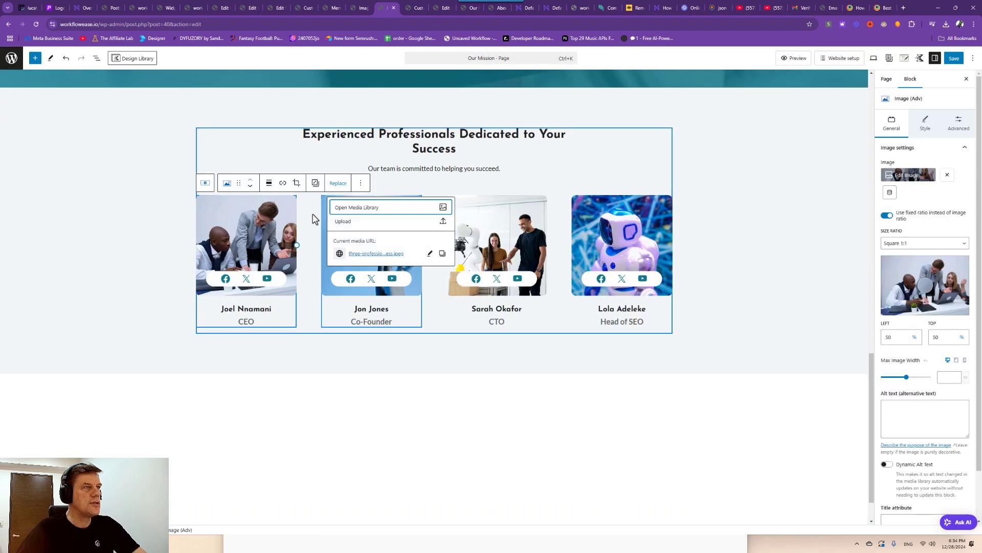
{"action": "left_click", "coordinate": [353, 218]}
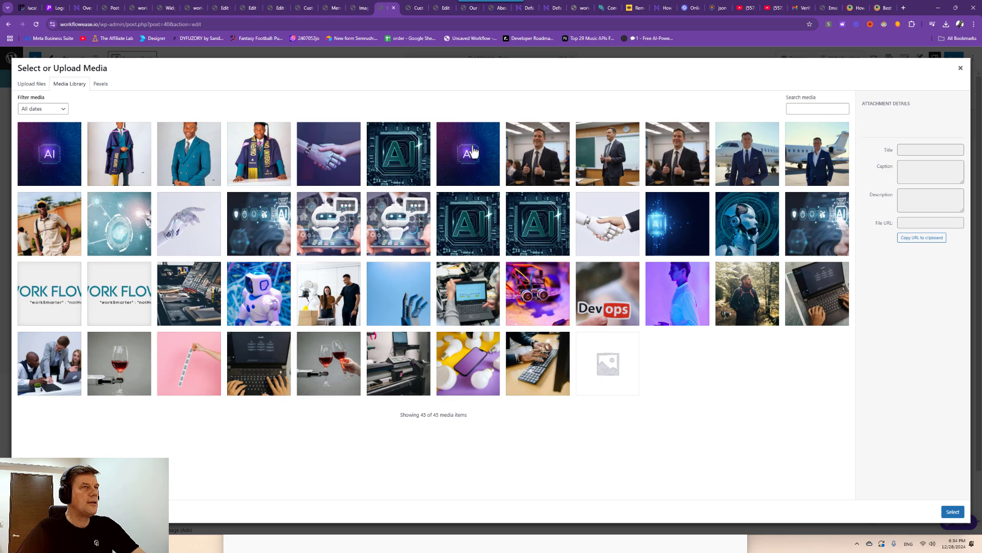
{"action": "left_click", "coordinate": [201, 165]}
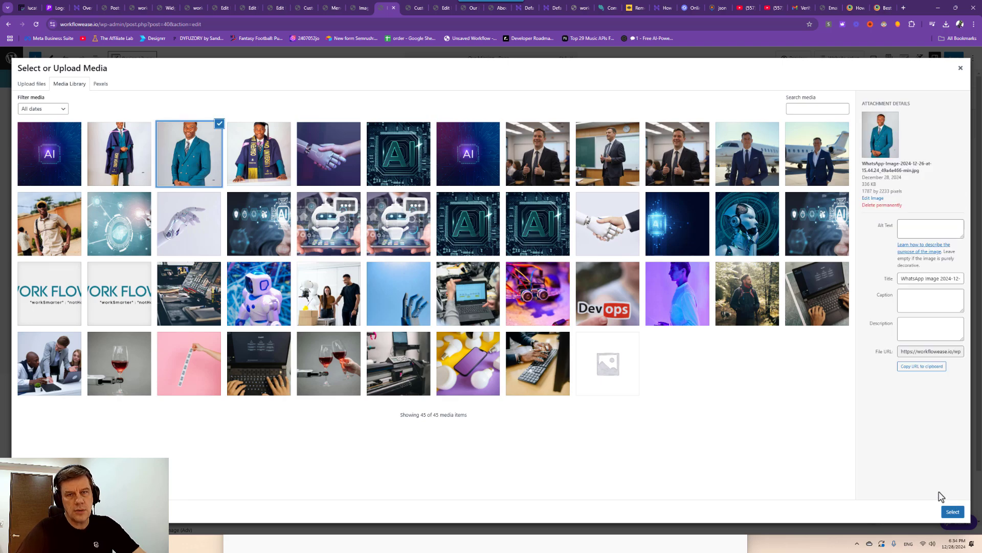
{"action": "left_click", "coordinate": [952, 512]}
Replace the Co-Founder's image with the business-suit portrait and save the page.
{"action": "left_click", "coordinate": [394, 236]}
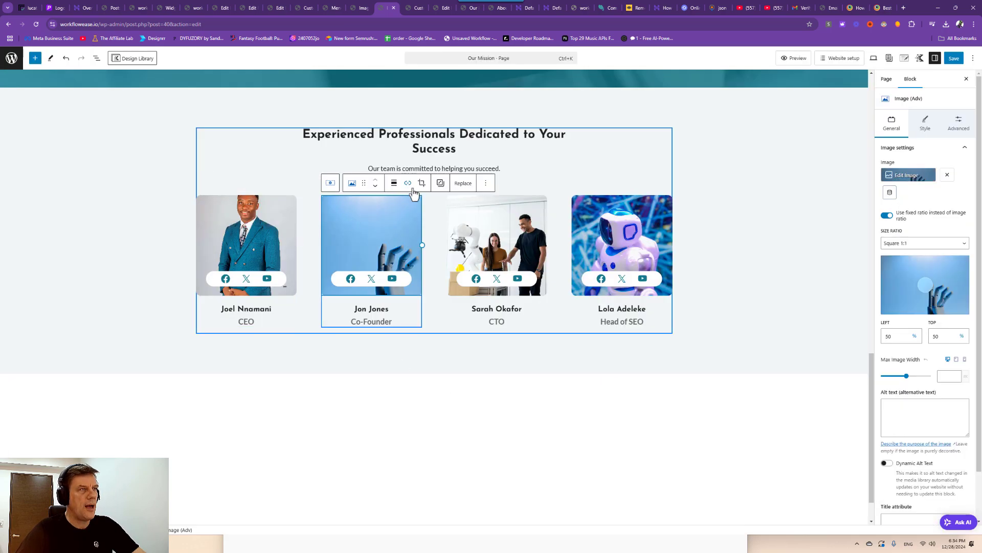
{"action": "left_click", "coordinate": [463, 183]}
{"action": "left_click", "coordinate": [483, 207]}
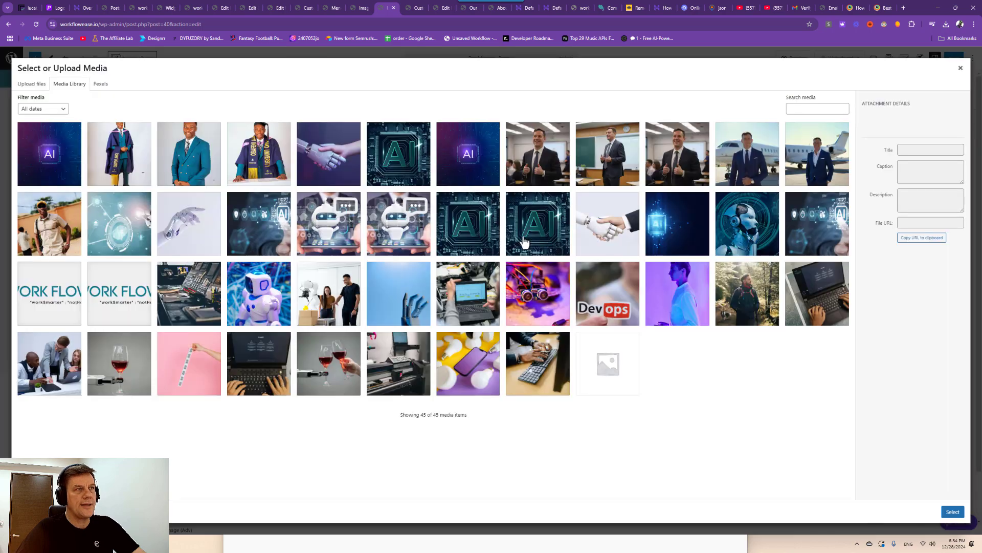
{"action": "left_click", "coordinate": [567, 170]}
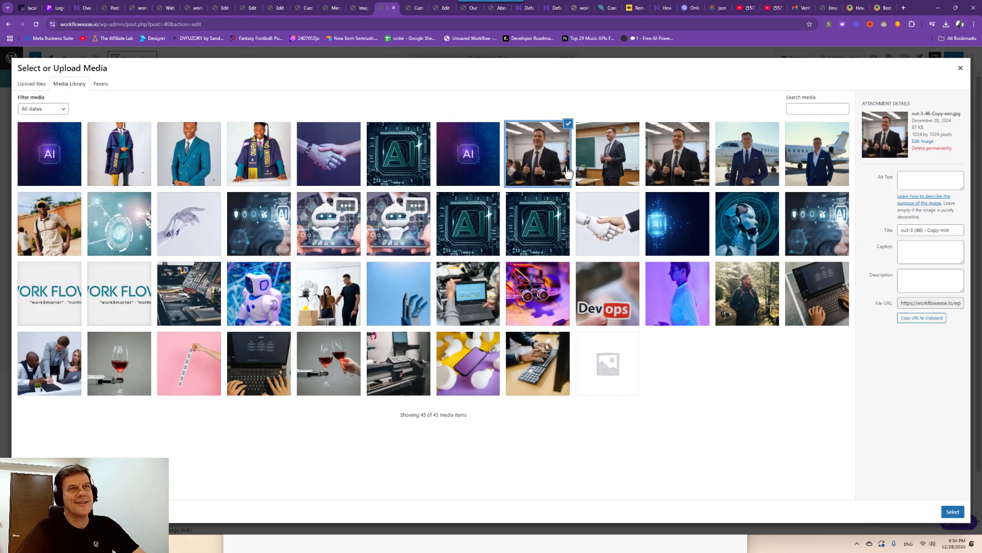
{"action": "left_click", "coordinate": [953, 512]}
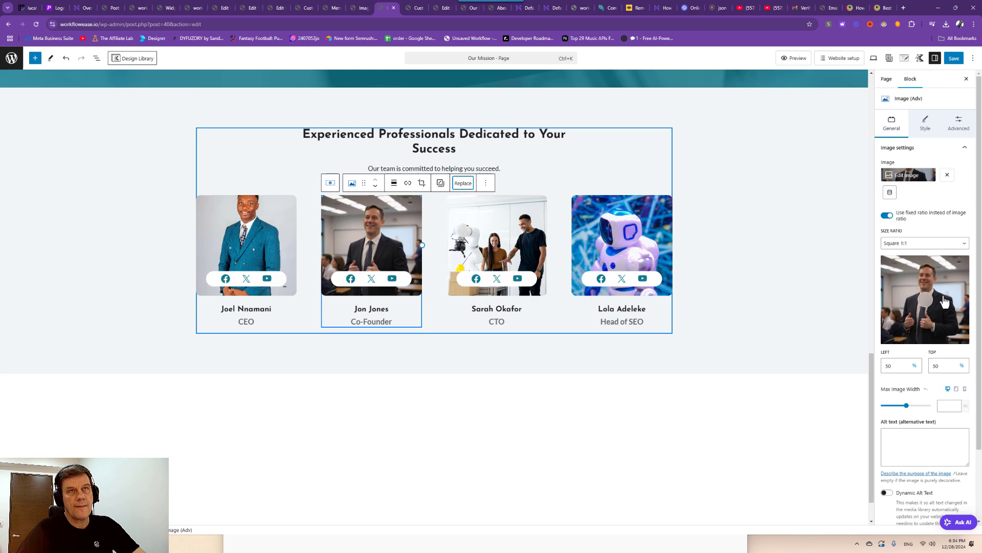
{"action": "left_click", "coordinate": [954, 59]}
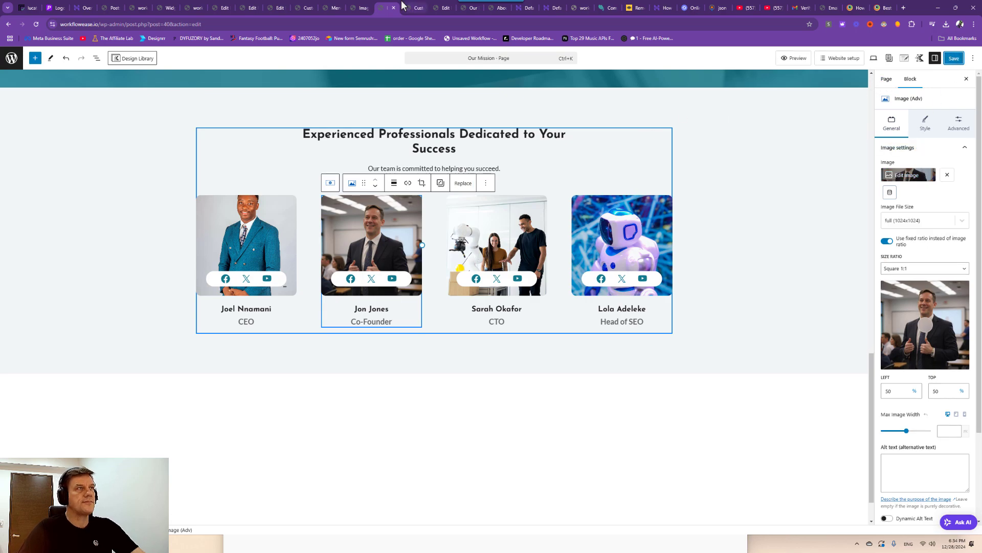
{"action": "left_click", "coordinate": [416, 13]}
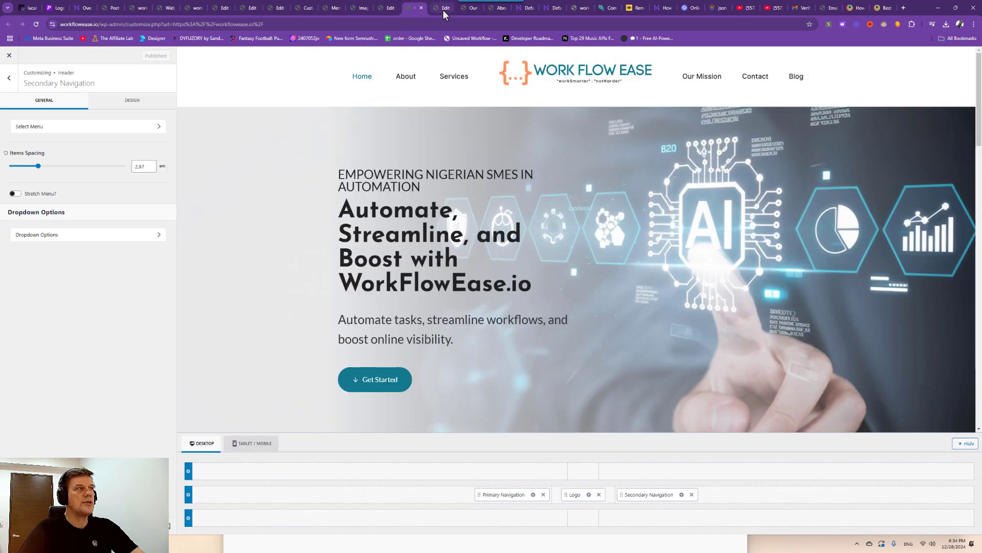
Accept BrowserStack's terms of service and complete the account sign-up.
{"action": "left_click", "coordinate": [445, 12]}
{"action": "left_click", "coordinate": [885, 9]}
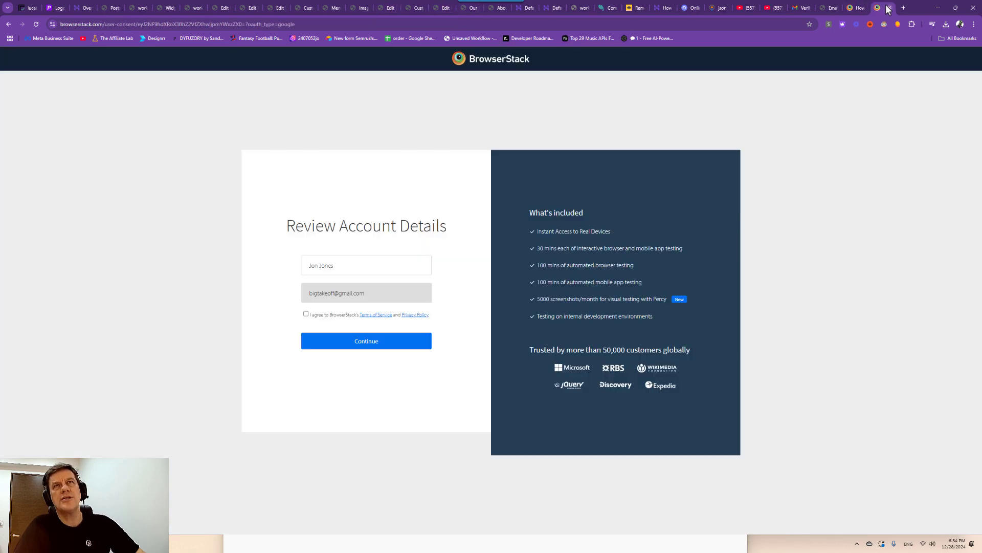
{"action": "left_click", "coordinate": [349, 271]}
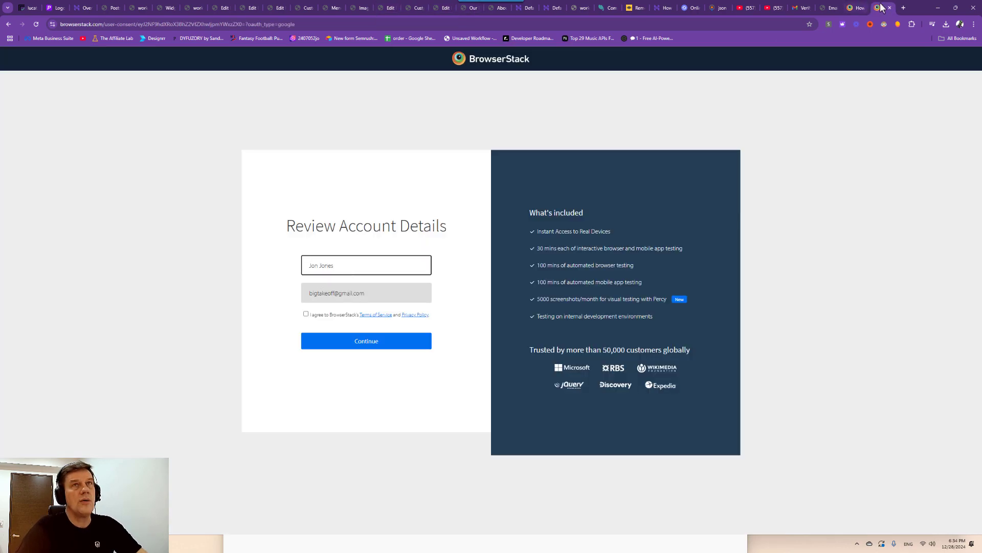
{"action": "left_click", "coordinate": [304, 315]}
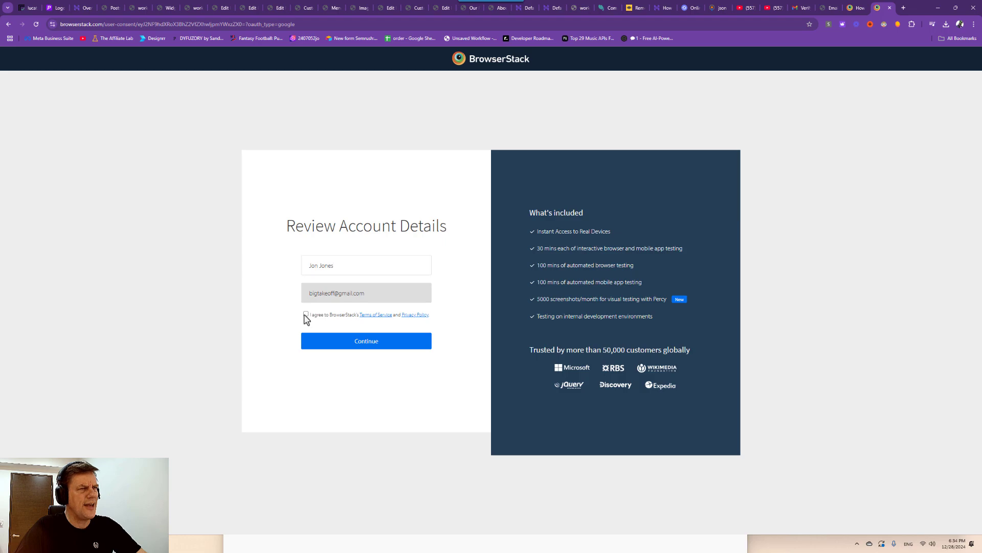
{"action": "left_click", "coordinate": [343, 341]}
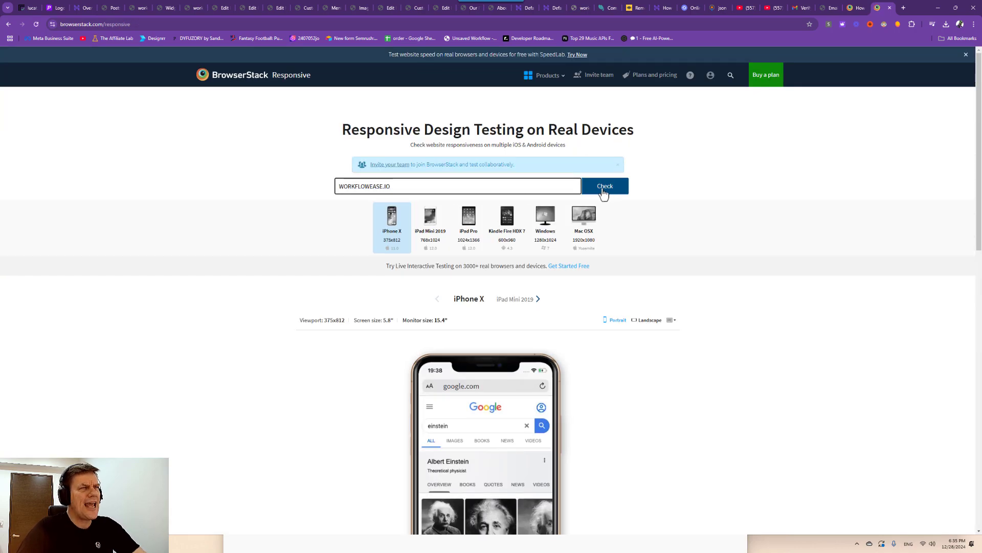
Run the responsive check on workflowease.io, reload, and retry with the https address.
{"action": "left_click", "coordinate": [604, 190]}
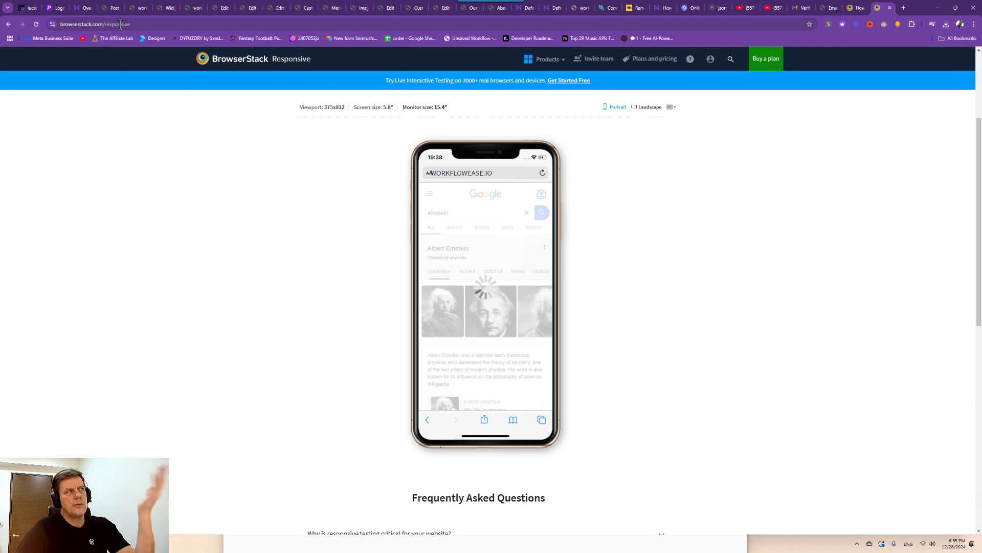
{"action": "left_click", "coordinate": [97, 24]}
{"action": "scroll", "coordinate": [367, 145], "scroll_direction": "up", "scroll_amount": 4}
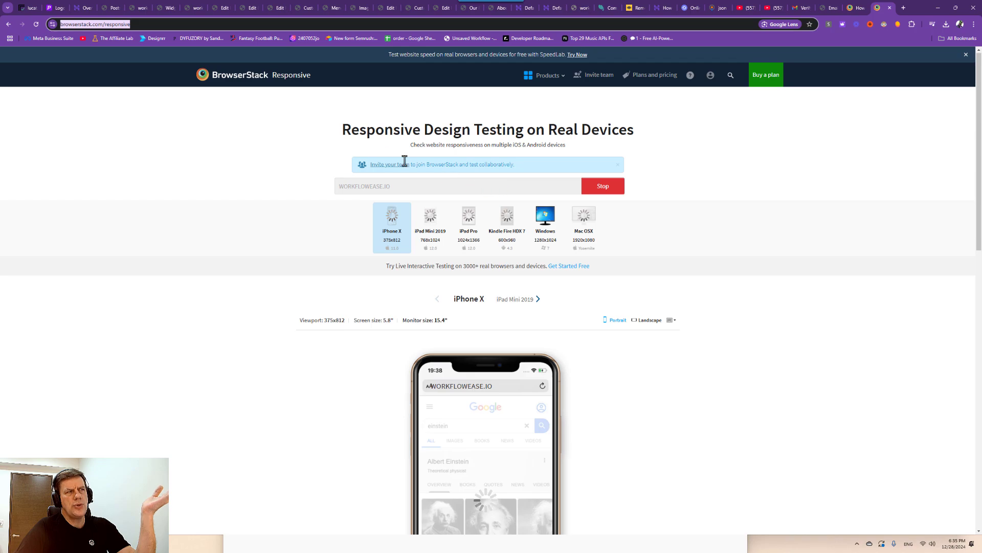
{"action": "left_click", "coordinate": [244, 85]}
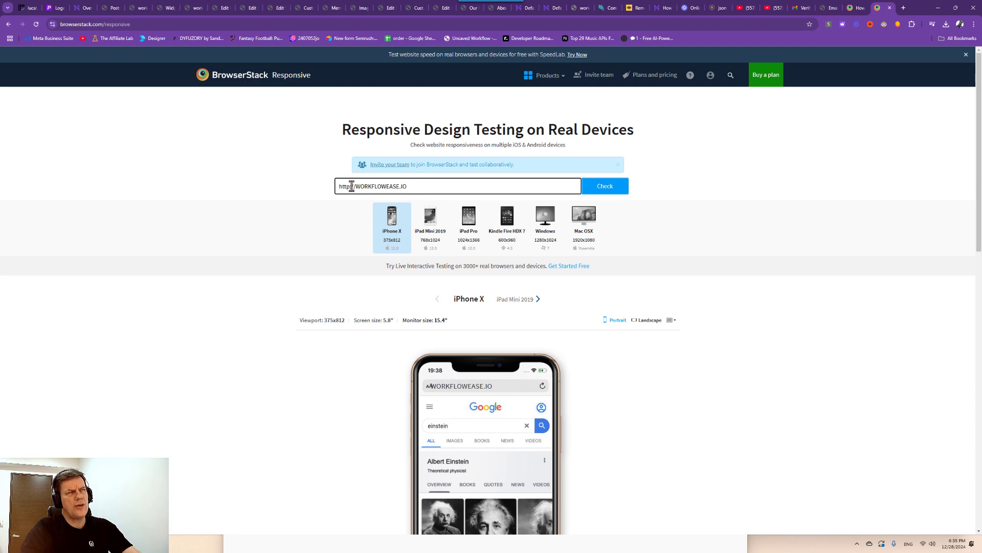
{"action": "left_click", "coordinate": [349, 185]}
{"action": "type", "text": "S"}
{"action": "left_click", "coordinate": [602, 187]}
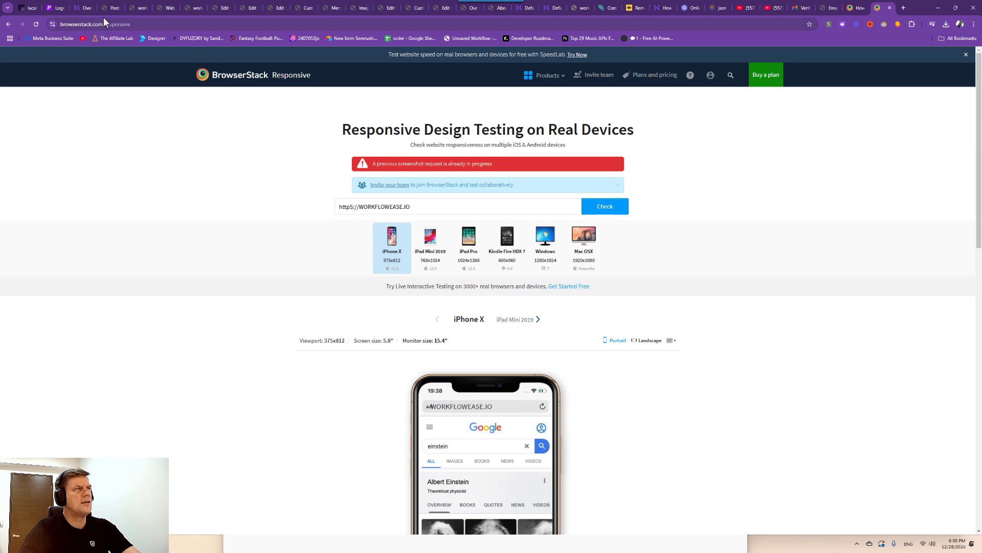
Select the site domain in the widgets editor tab, then rerun the responsive check.
{"action": "left_click", "coordinate": [164, 7]}
{"action": "left_click_drag", "start_coordinate": [98, 24], "coordinate": [32, 24]}
{"action": "left_click", "coordinate": [885, 9]}
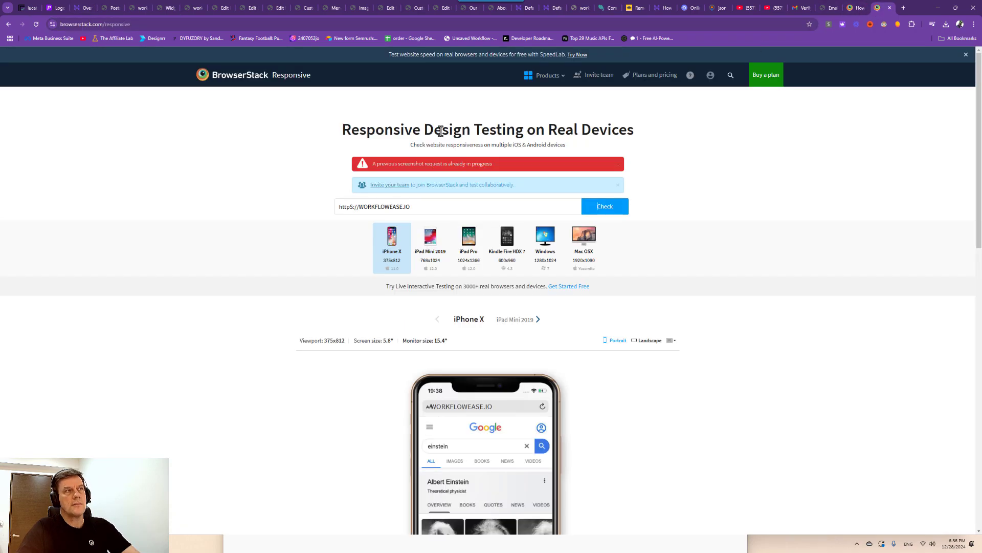
{"action": "left_click", "coordinate": [439, 205]}
{"action": "left_click", "coordinate": [598, 207]}
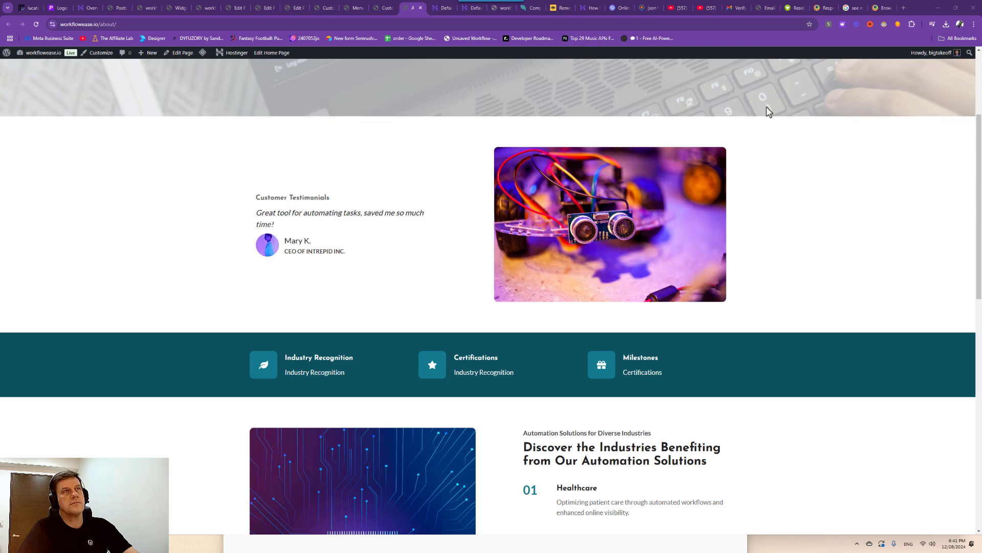
Reload BrowserStack's Responsive page to clear the stuck-request error, then view the live workflowease.io homepage.
{"action": "left_click", "coordinate": [847, 12]}
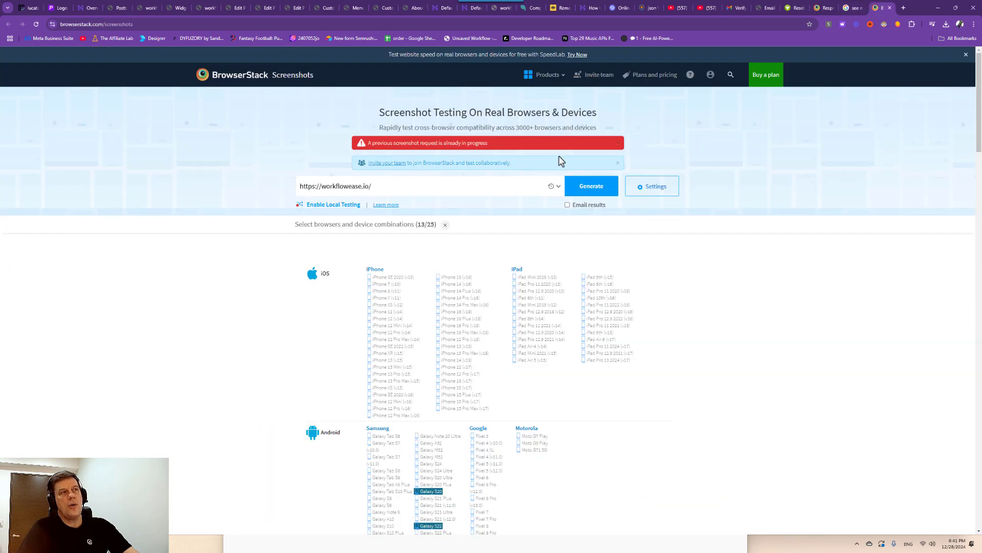
{"action": "left_click", "coordinate": [824, 7]}
{"action": "scroll", "coordinate": [476, 302], "scroll_direction": "down", "scroll_amount": 5}
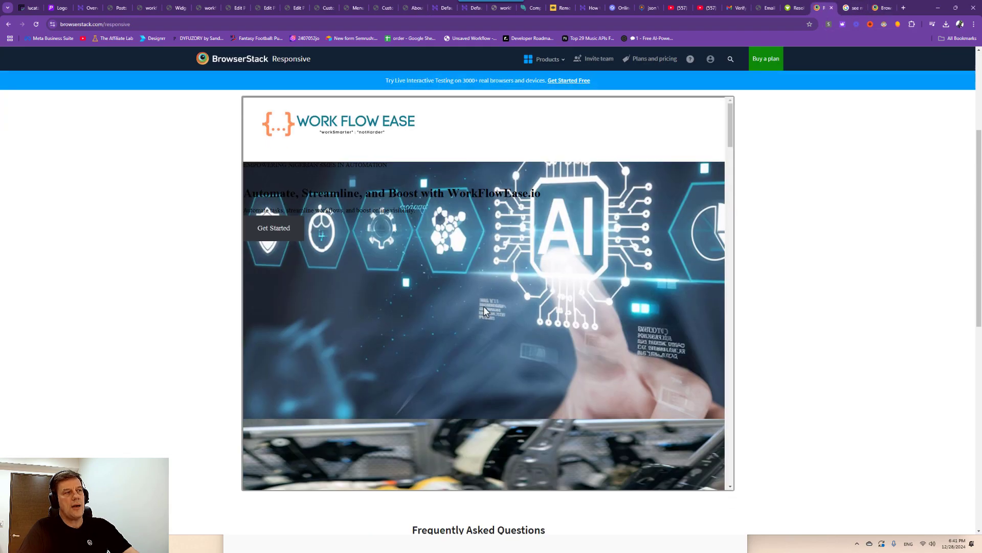
{"action": "scroll", "coordinate": [484, 306], "scroll_direction": "up", "scroll_amount": 5}
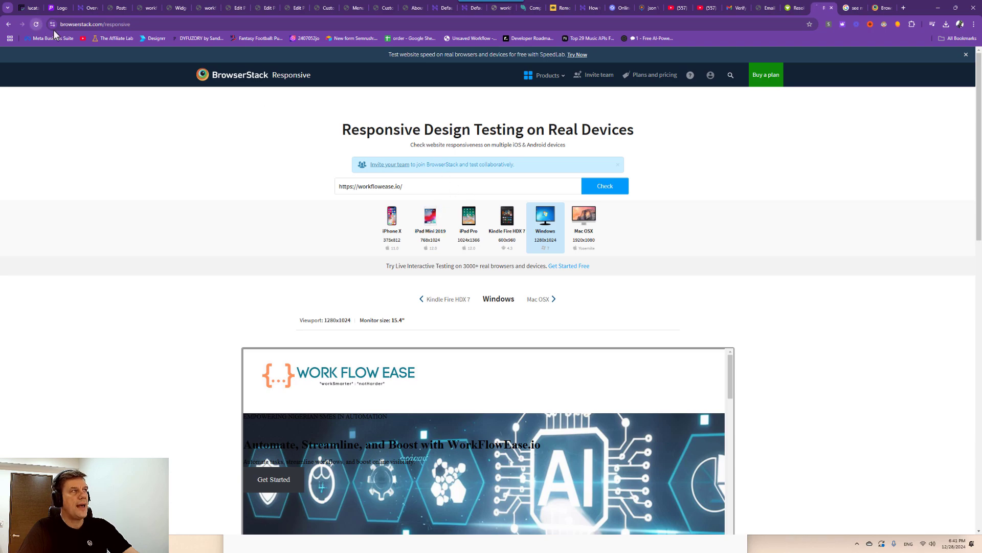
{"action": "key", "text": "F5"}
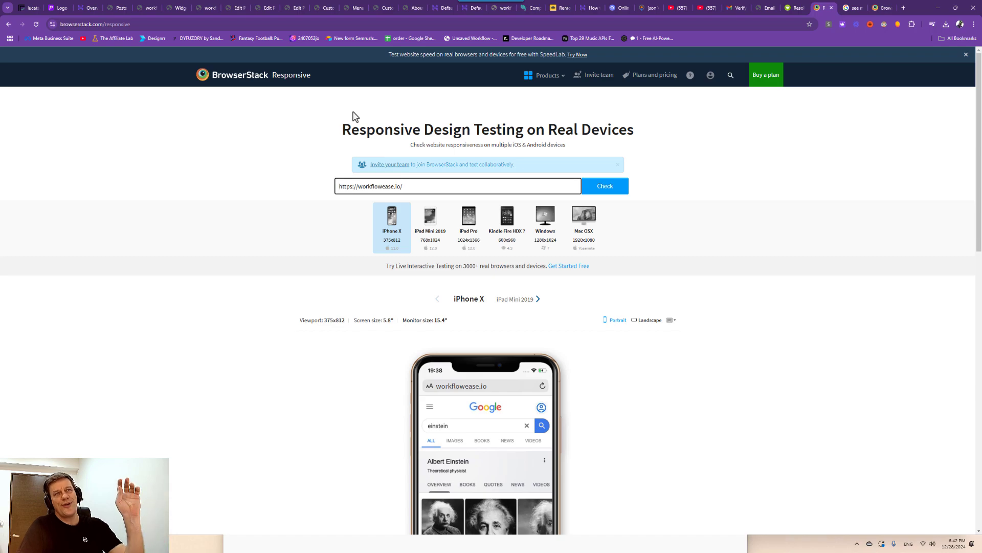
{"action": "left_click", "coordinate": [159, 10]}
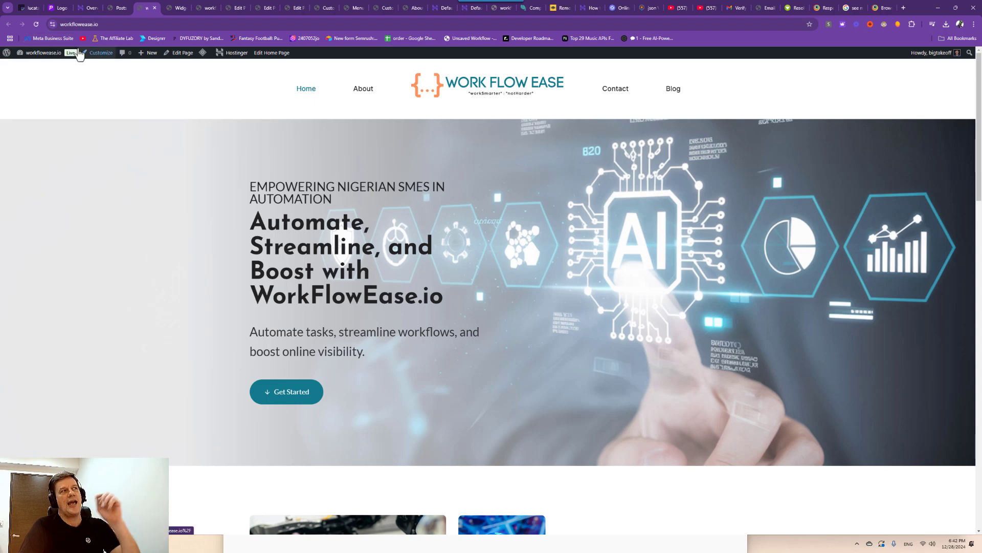
Refresh the live homepage so its navigation lists Services and Our Mission.
{"action": "left_click", "coordinate": [38, 26]}
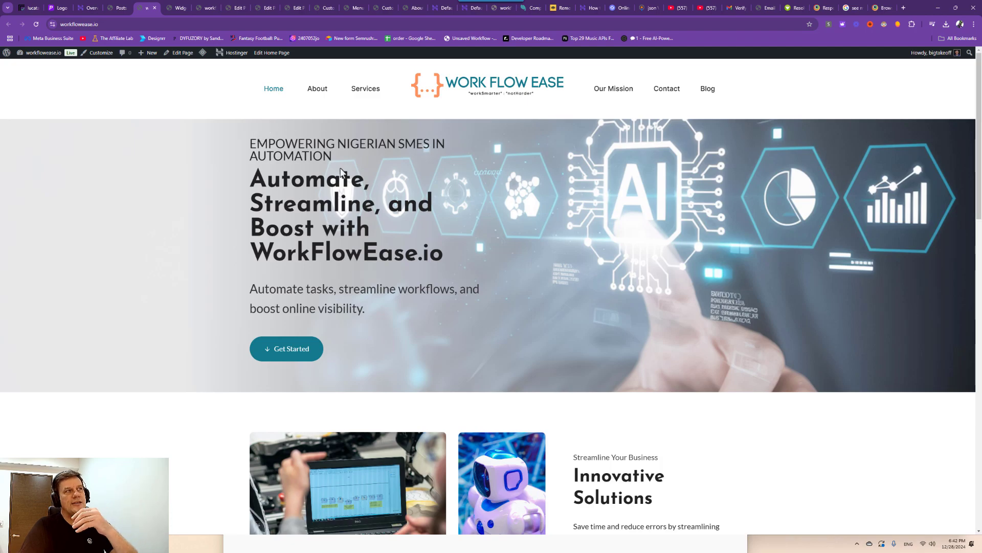
{"action": "scroll", "coordinate": [381, 239], "scroll_direction": "down", "scroll_amount": 10}
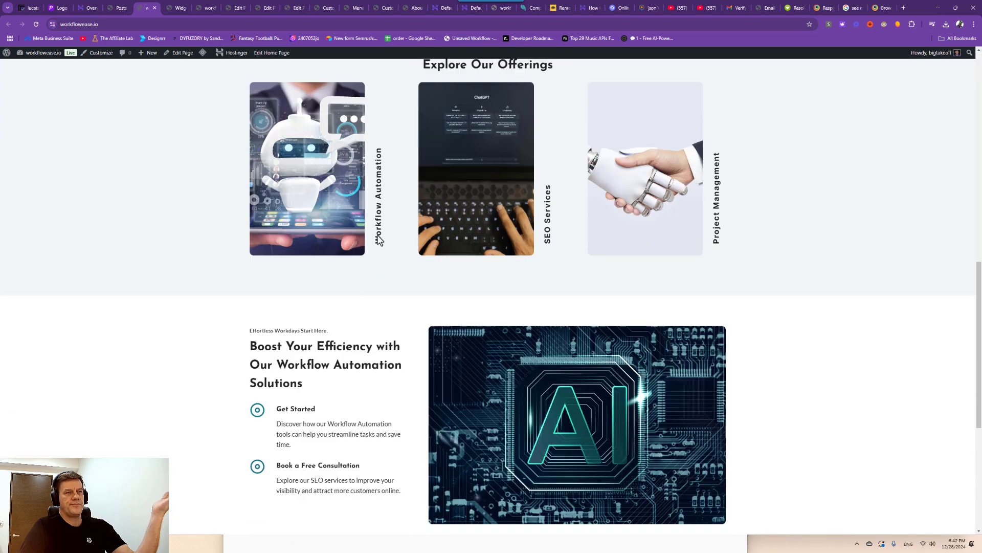
{"action": "scroll", "coordinate": [380, 238], "scroll_direction": "down", "scroll_amount": 5}
{"action": "scroll", "coordinate": [366, 228], "scroll_direction": "up", "scroll_amount": 15}
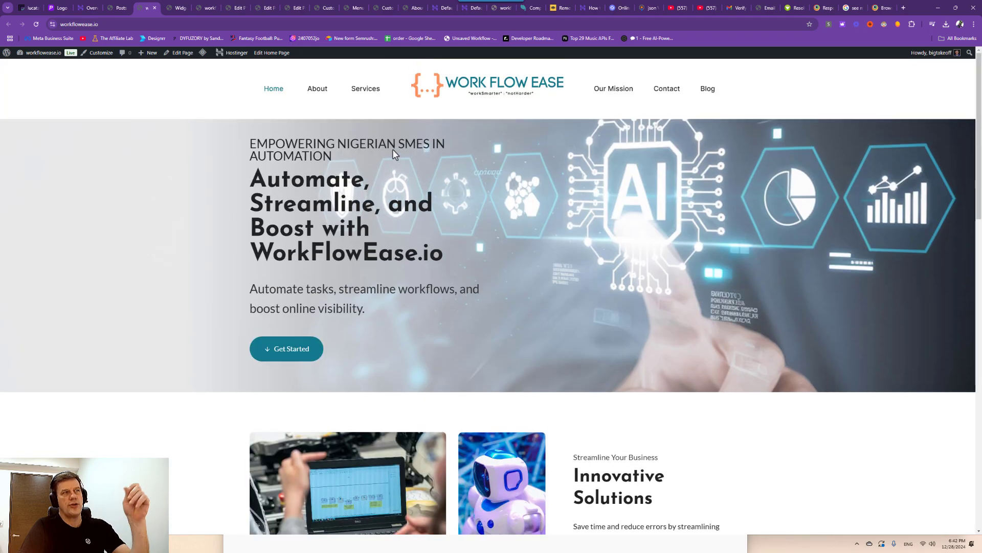
Review the live About page from top to bottom.
{"action": "left_click", "coordinate": [318, 90]}
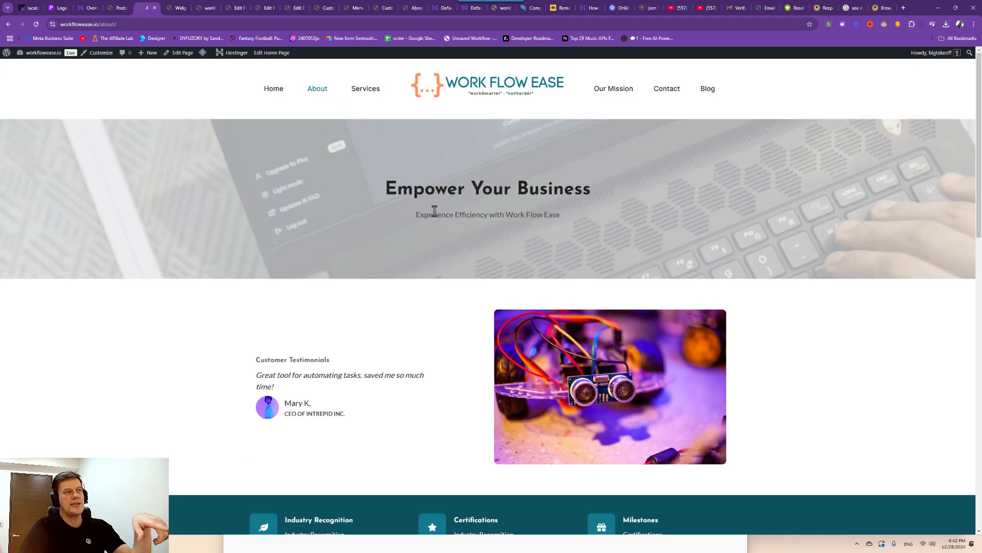
{"action": "scroll", "coordinate": [433, 220], "scroll_direction": "down", "scroll_amount": 3}
{"action": "scroll", "coordinate": [432, 222], "scroll_direction": "down", "scroll_amount": 9}
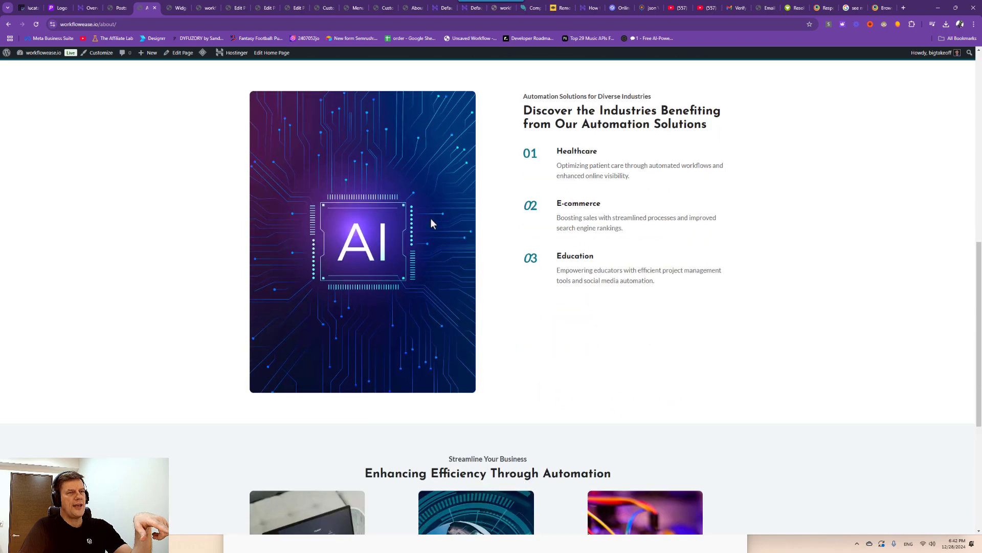
{"action": "scroll", "coordinate": [425, 215], "scroll_direction": "up", "scroll_amount": 7}
{"action": "scroll", "coordinate": [421, 213], "scroll_direction": "up", "scroll_amount": 6}
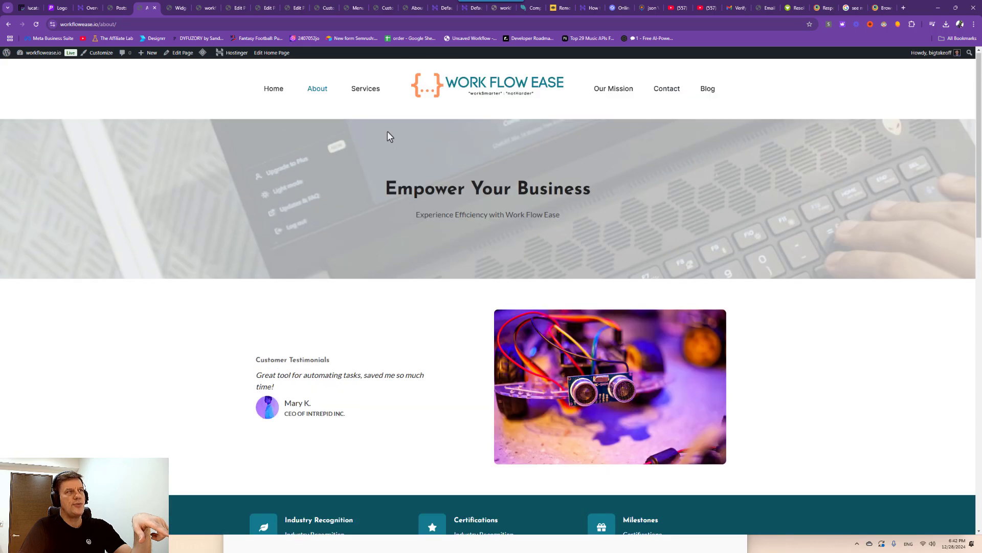
Review the live Services and Our Mission pages.
{"action": "left_click", "coordinate": [366, 89]}
{"action": "scroll", "coordinate": [449, 175], "scroll_direction": "down", "scroll_amount": 15}
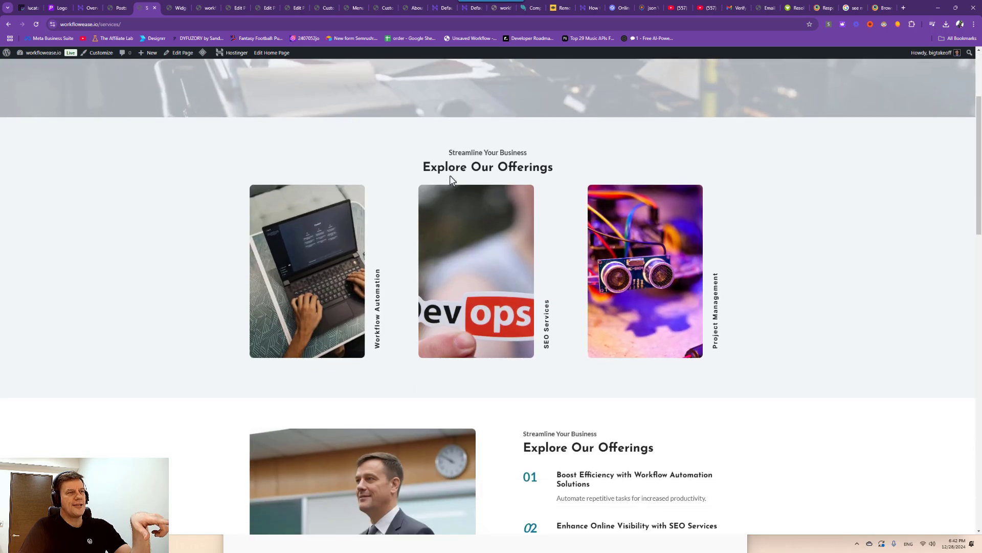
{"action": "scroll", "coordinate": [436, 192], "scroll_direction": "down", "scroll_amount": 2}
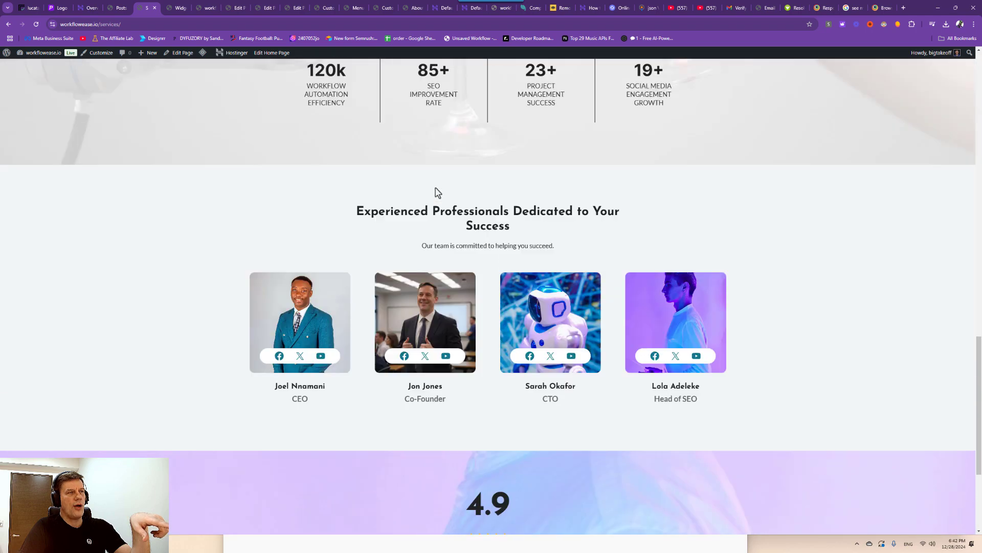
{"action": "scroll", "coordinate": [434, 191], "scroll_direction": "up", "scroll_amount": 17}
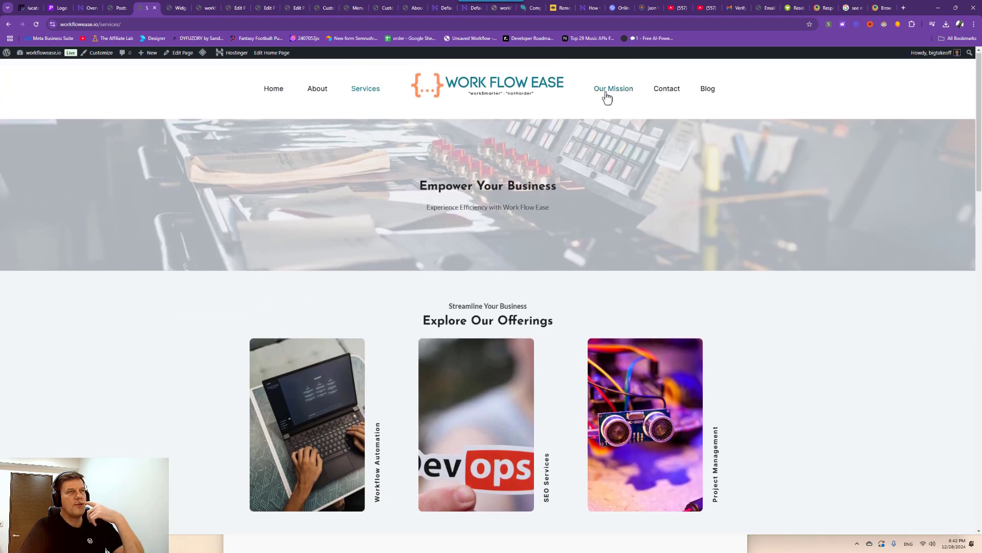
{"action": "left_click_drag", "start_coordinate": [604, 94], "coordinate": [597, 126]}
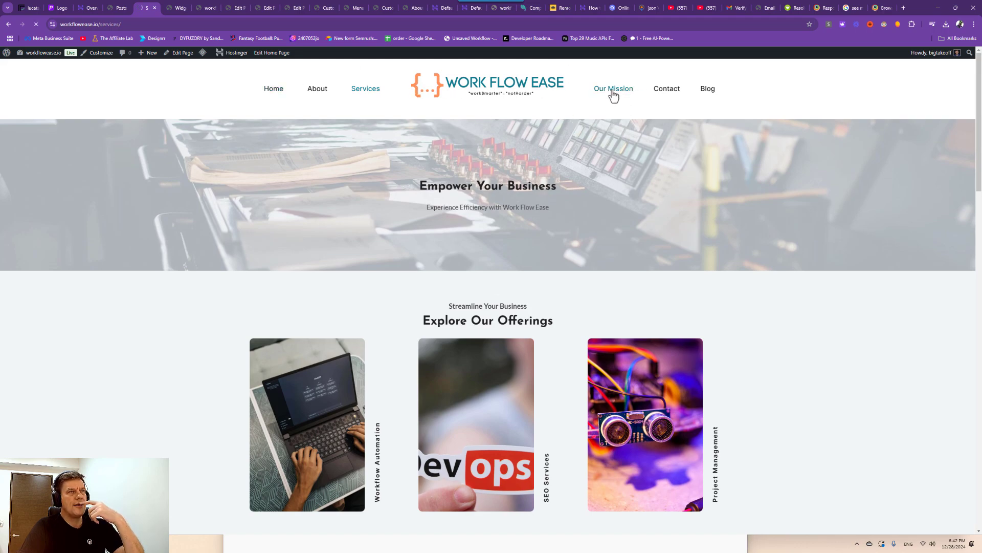
{"action": "scroll", "coordinate": [452, 295], "scroll_direction": "down", "scroll_amount": 10}
{"action": "scroll", "coordinate": [458, 290], "scroll_direction": "up", "scroll_amount": 5}
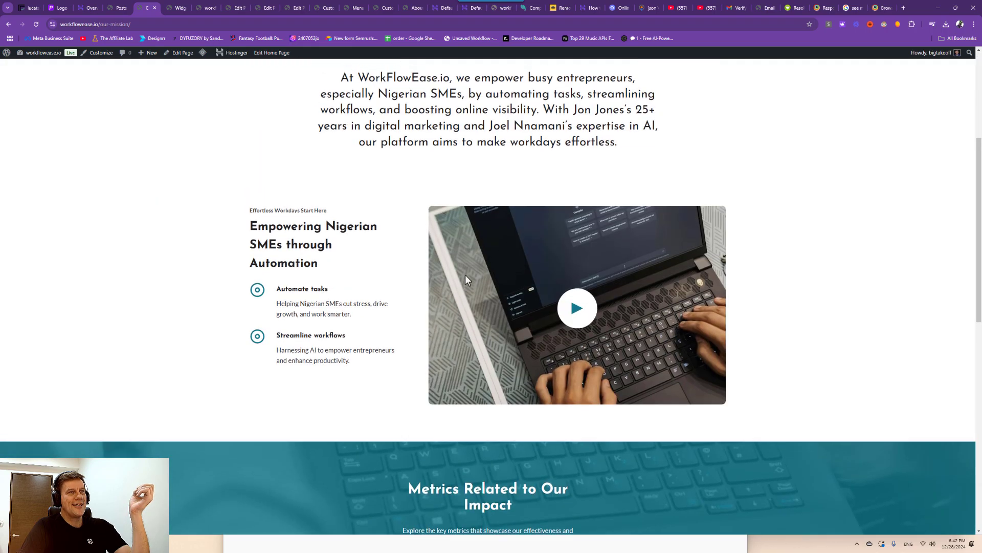
{"action": "scroll", "coordinate": [465, 279], "scroll_direction": "up", "scroll_amount": 5}
Check the live Contact page, then recheck Our Mission.
{"action": "left_click", "coordinate": [663, 96]}
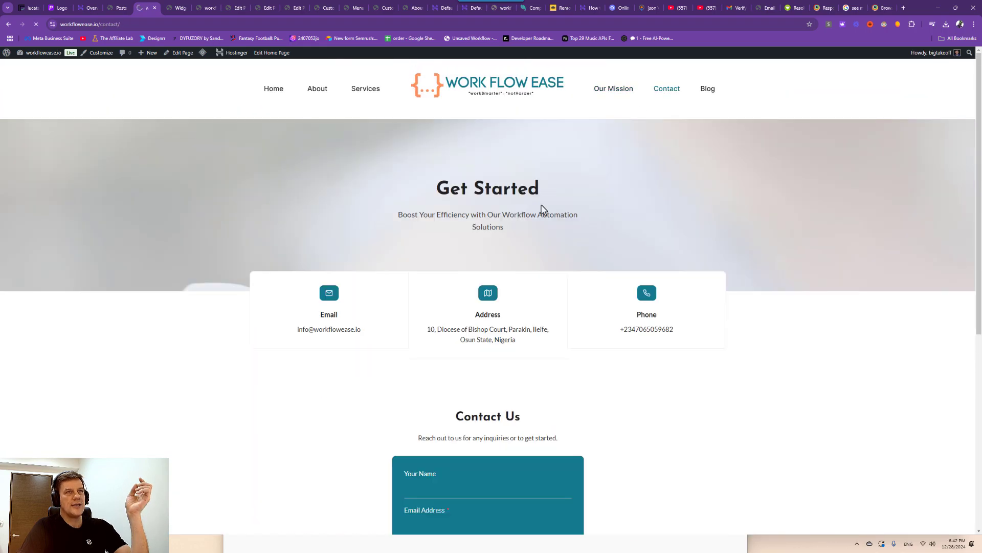
{"action": "scroll", "coordinate": [544, 250], "scroll_direction": "down", "scroll_amount": 6}
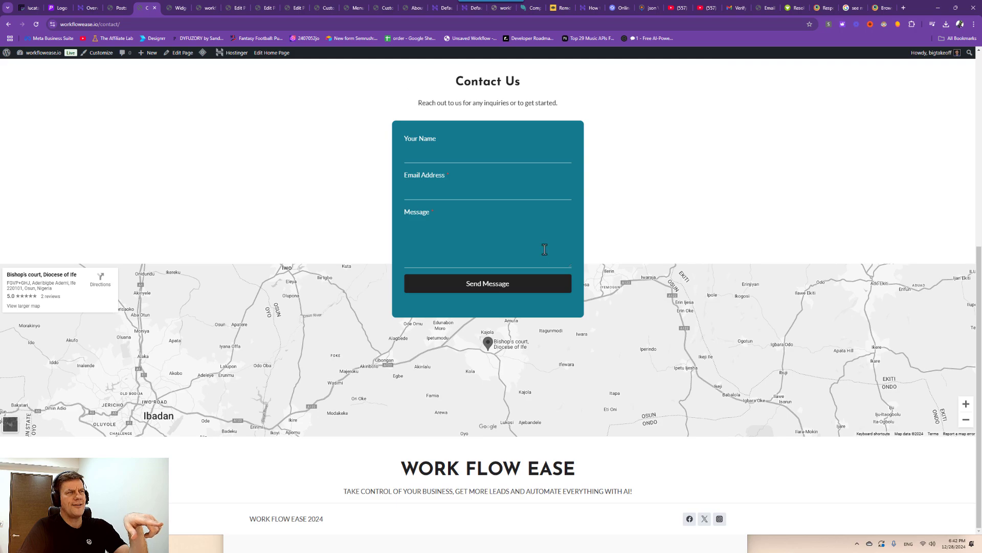
{"action": "scroll", "coordinate": [545, 249], "scroll_direction": "up", "scroll_amount": 7}
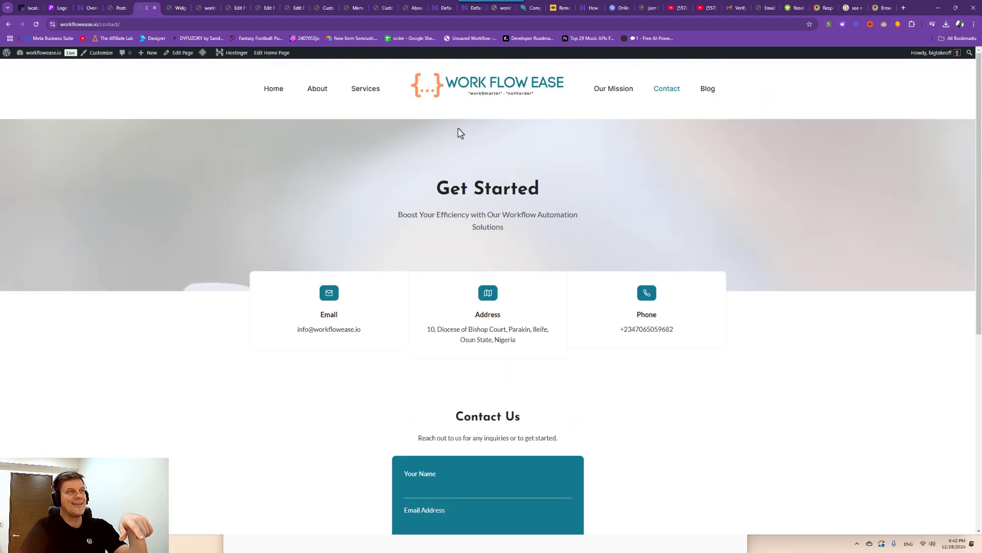
{"action": "left_click", "coordinate": [611, 93]}
{"action": "scroll", "coordinate": [491, 279], "scroll_direction": "down", "scroll_amount": 5}
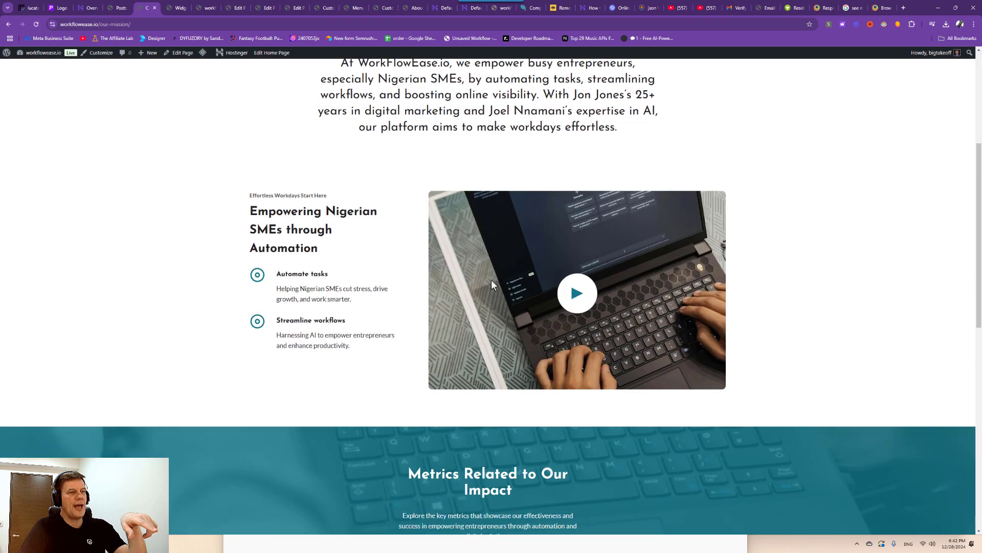
{"action": "scroll", "coordinate": [469, 200], "scroll_direction": "up", "scroll_amount": 5}
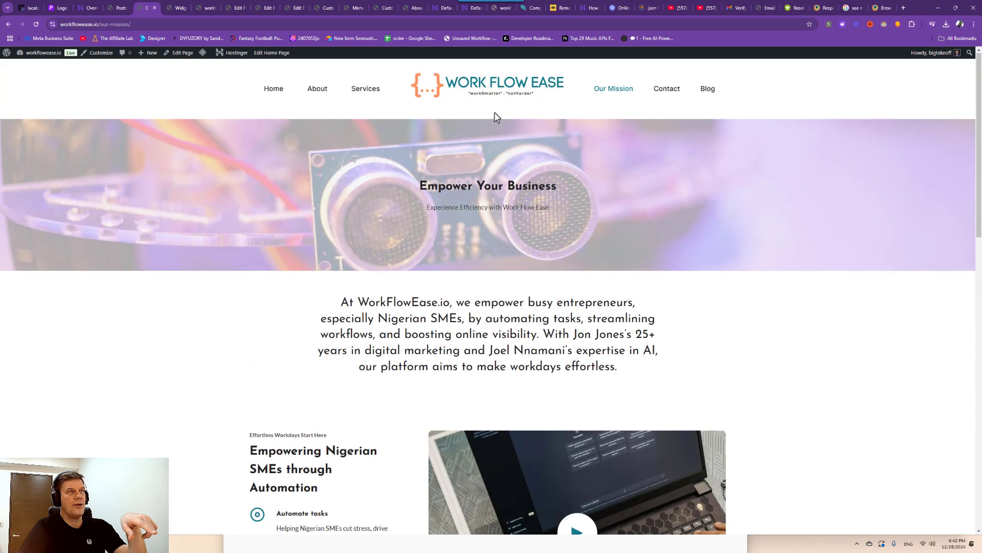
Revisit the Services and Our Mission pages to double-check their content.
{"action": "left_click", "coordinate": [366, 89]}
{"action": "scroll", "coordinate": [421, 209], "scroll_direction": "down", "scroll_amount": 4}
{"action": "scroll", "coordinate": [487, 213], "scroll_direction": "down", "scroll_amount": 9}
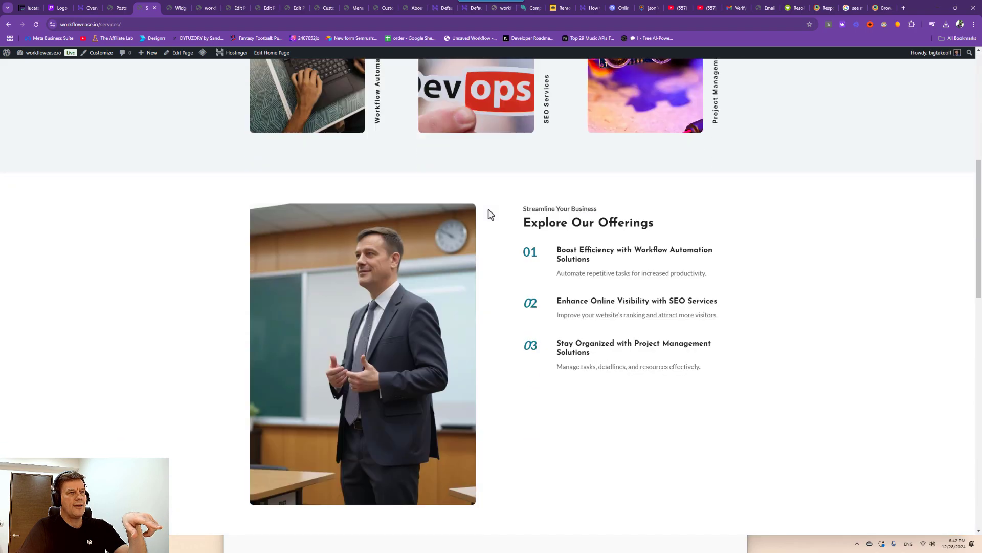
{"action": "scroll", "coordinate": [487, 201], "scroll_direction": "up", "scroll_amount": 5}
{"action": "scroll", "coordinate": [486, 189], "scroll_direction": "up", "scroll_amount": 8}
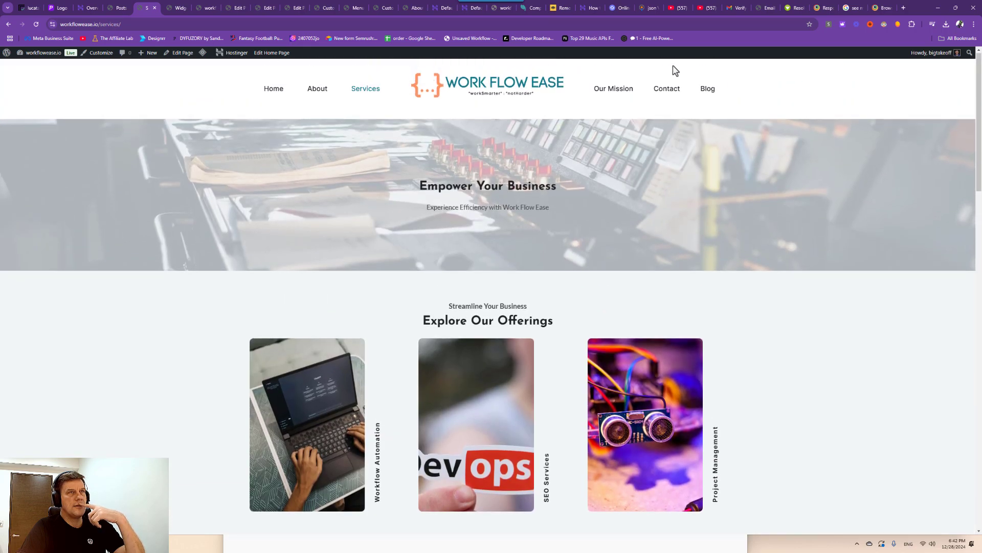
{"action": "left_click", "coordinate": [612, 89]}
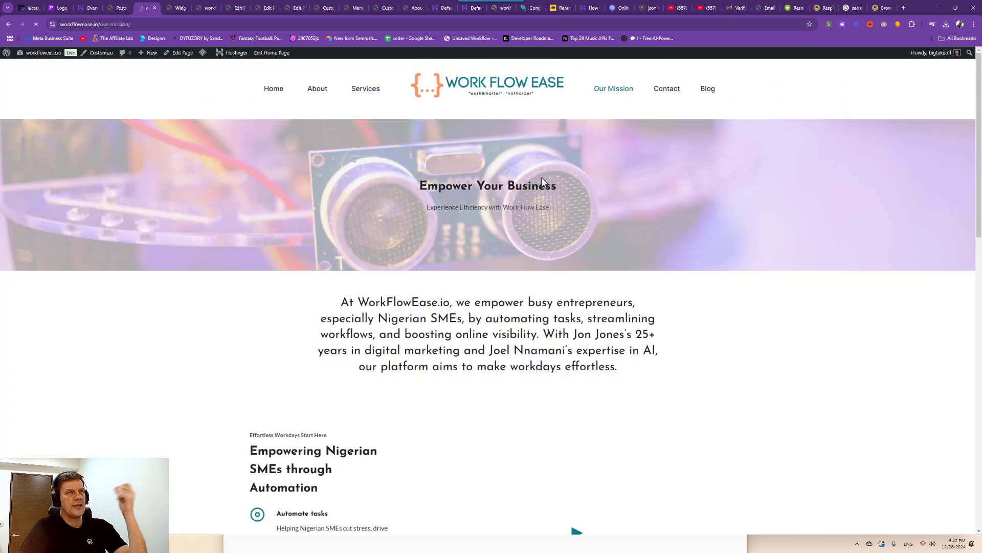
{"action": "scroll", "coordinate": [541, 229], "scroll_direction": "down", "scroll_amount": 10}
{"action": "scroll", "coordinate": [535, 231], "scroll_direction": "down", "scroll_amount": 5}
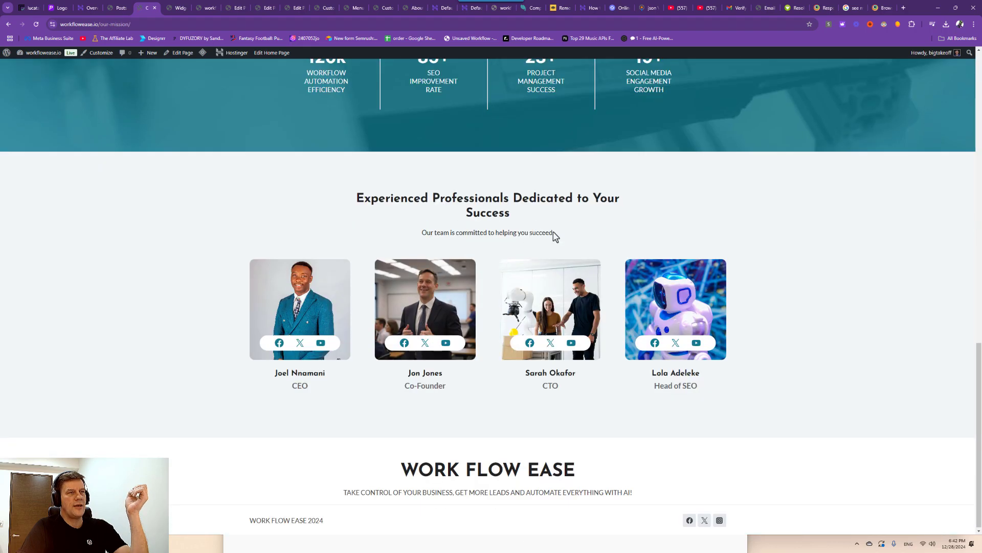
{"action": "scroll", "coordinate": [452, 285], "scroll_direction": "up", "scroll_amount": 15}
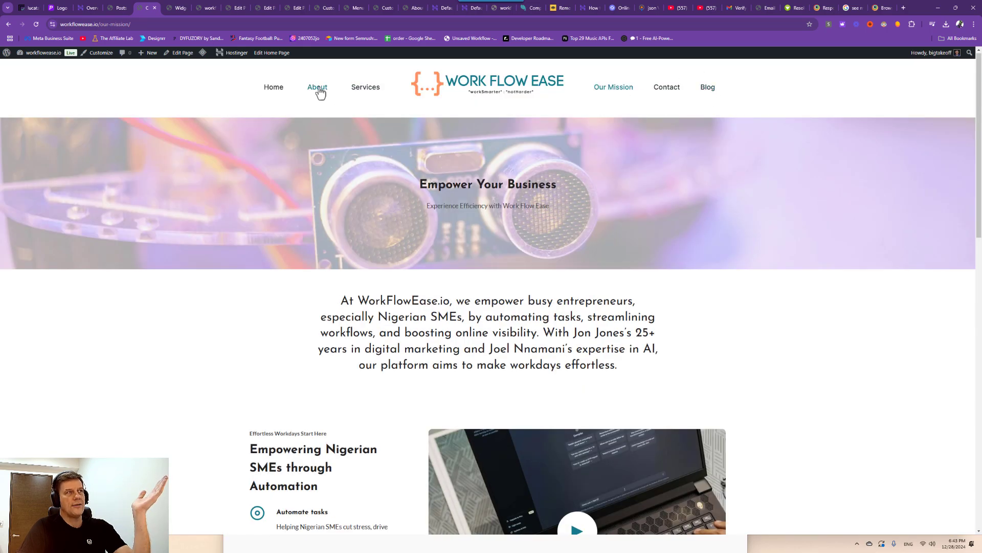
{"action": "scroll", "coordinate": [456, 259], "scroll_direction": "down", "scroll_amount": 15}
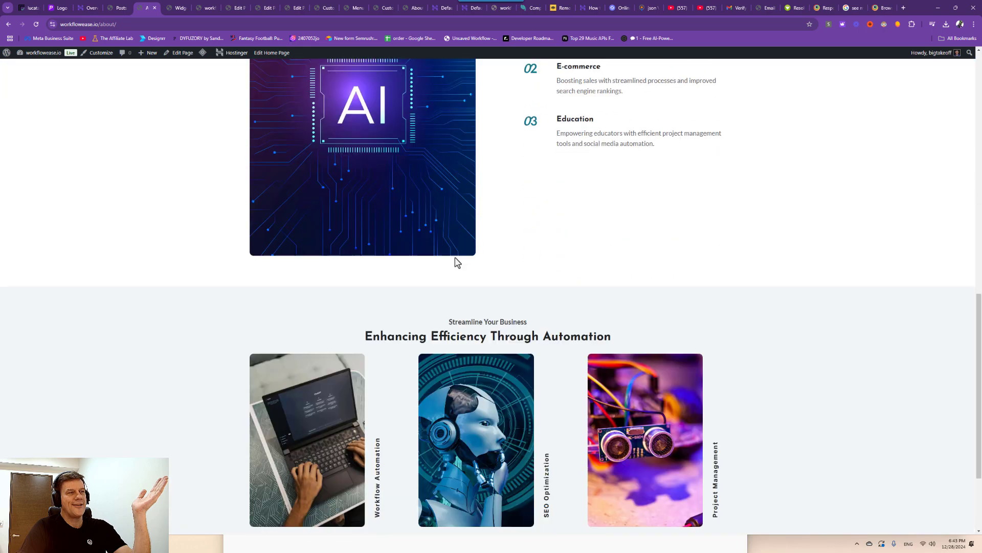
{"action": "scroll", "coordinate": [459, 261], "scroll_direction": "up", "scroll_amount": 5}
{"action": "scroll", "coordinate": [663, 299], "scroll_direction": "down", "scroll_amount": 5}
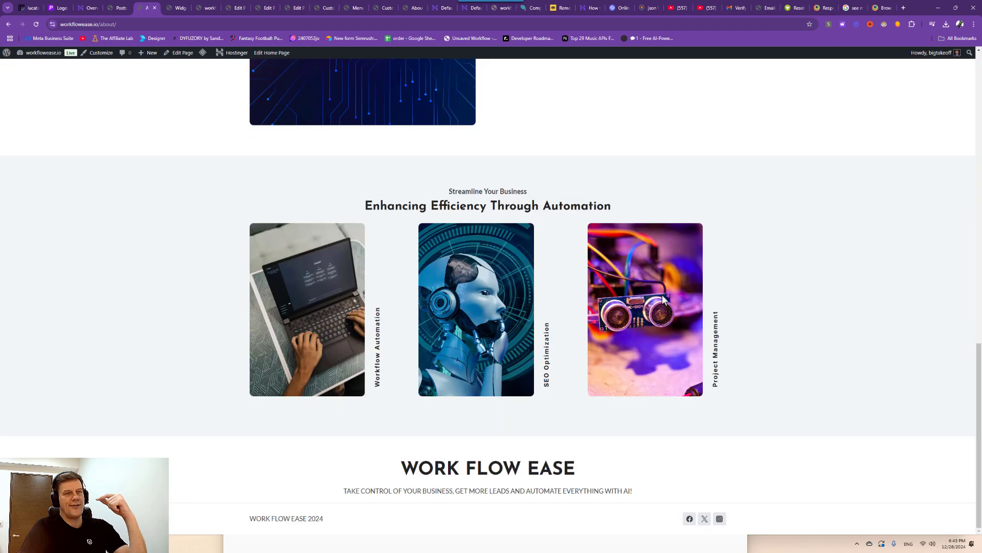